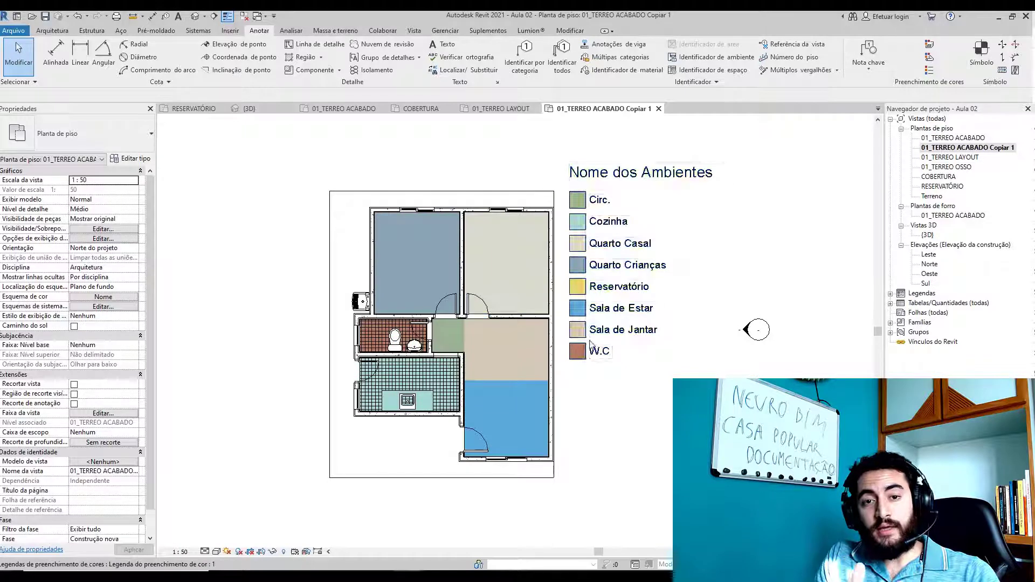
# - Adjust the position of the Nome dos Ambientes color legend beside the ground-floor plan
pyautogui.click(605, 179)
pyautogui.moveTo(589, 178); pyautogui.dragTo(590, 208)
pyautogui.click(757, 201)
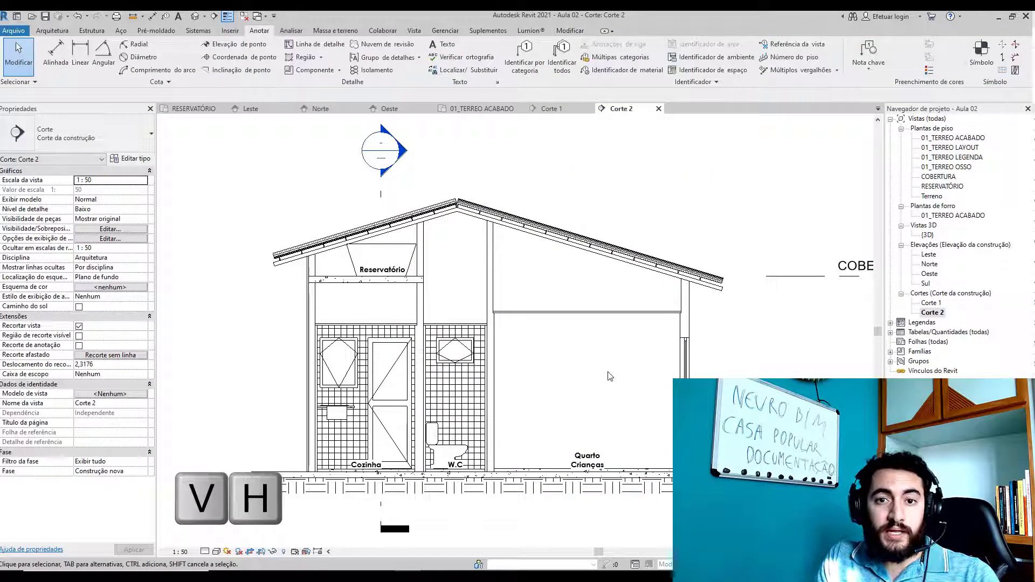
# - Tag all untagged objects in the Corte 2 section view
pyautogui.click(562, 57)
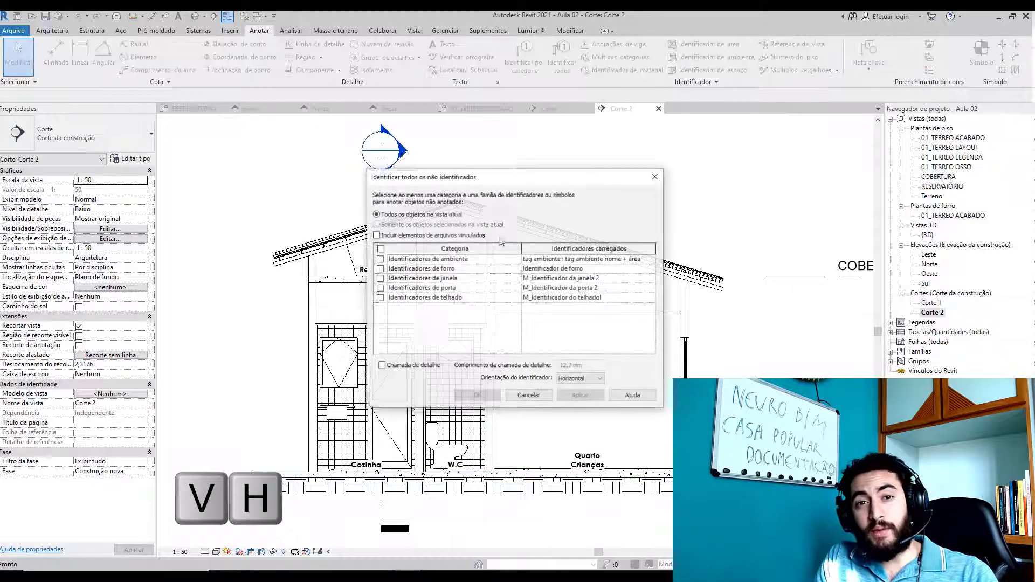
pyautogui.click(477, 395)
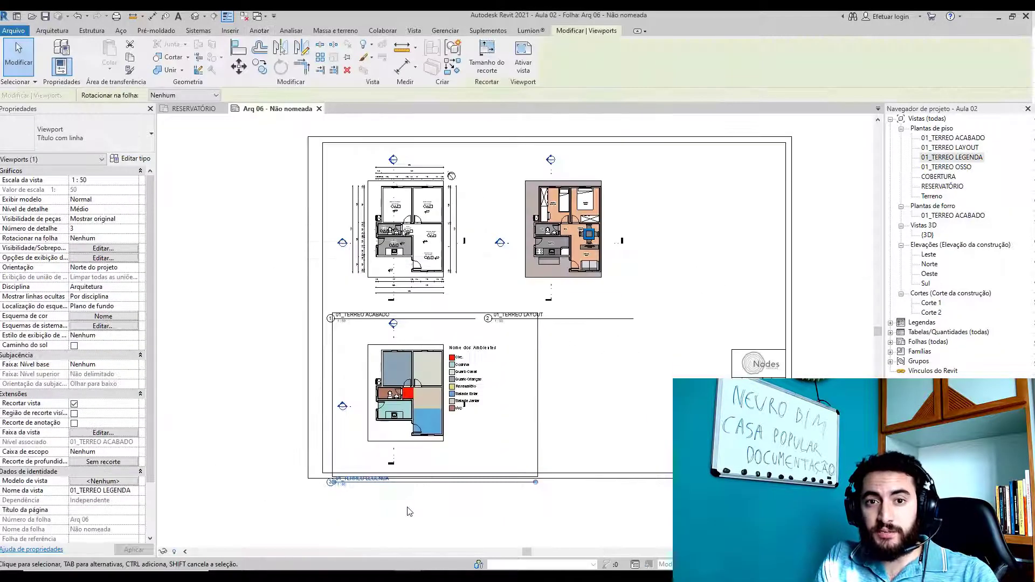
# - Position the 01_TERREO LEGENDA viewport below the 01_TERREO ACABADO plan on sheet Arq 06
pyautogui.click(422, 373)
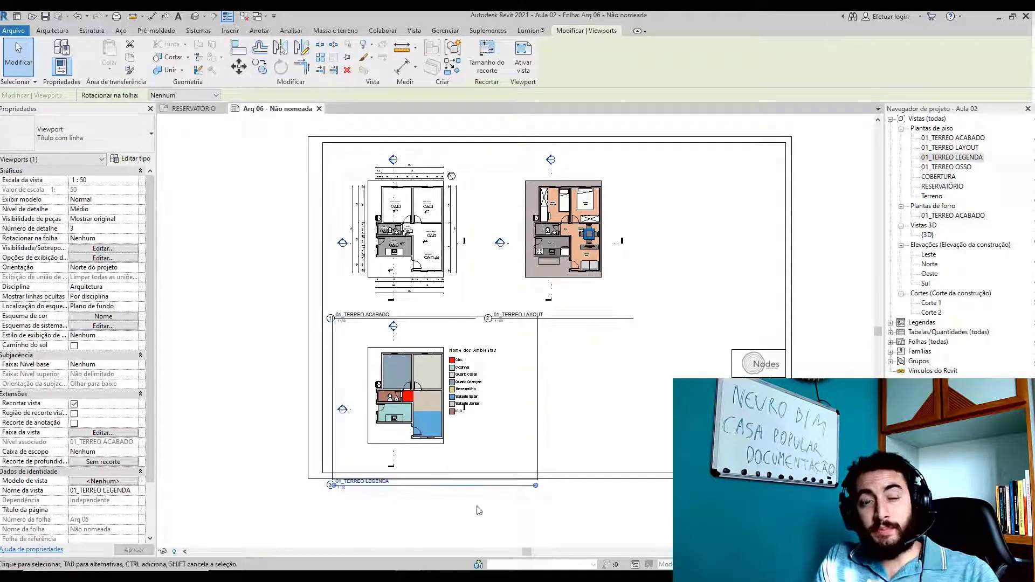
pyautogui.click(476, 510)
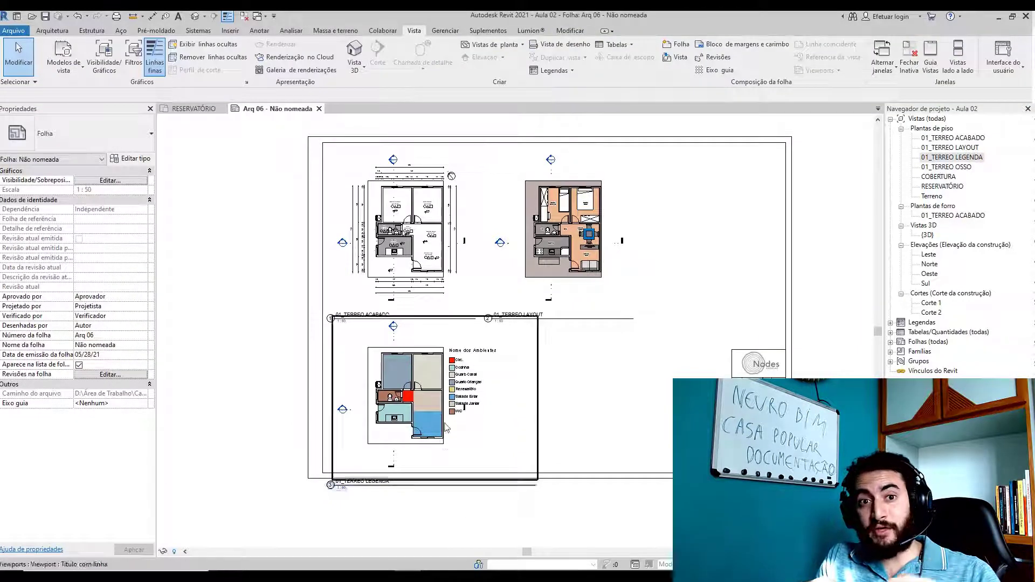
pyautogui.moveTo(698, 259); pyautogui.dragTo(424, 192)
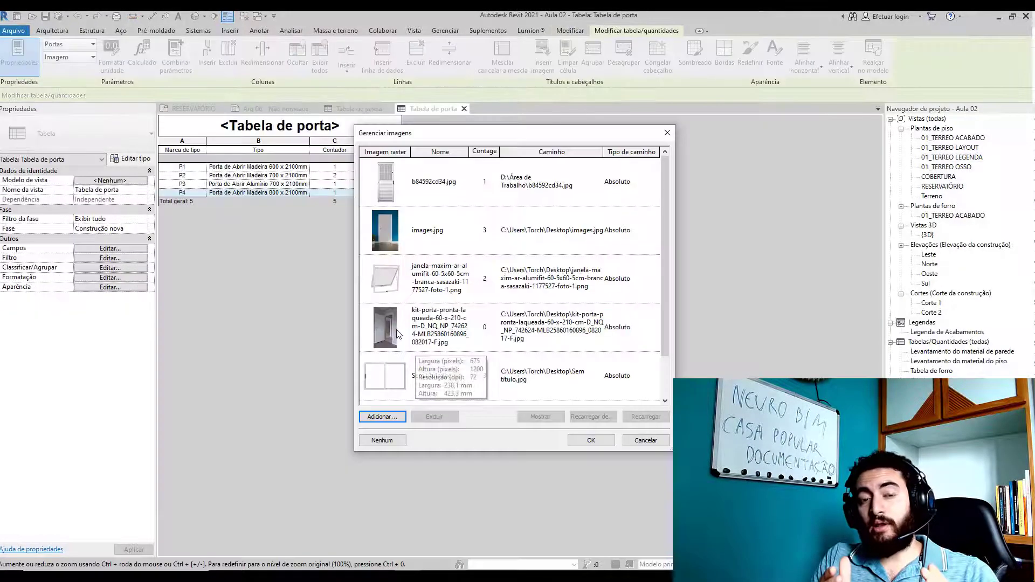
# - Assign the kit-porta-pronta image to door type P4 in Tabela de porta and close the schedule
pyautogui.click(396, 329)
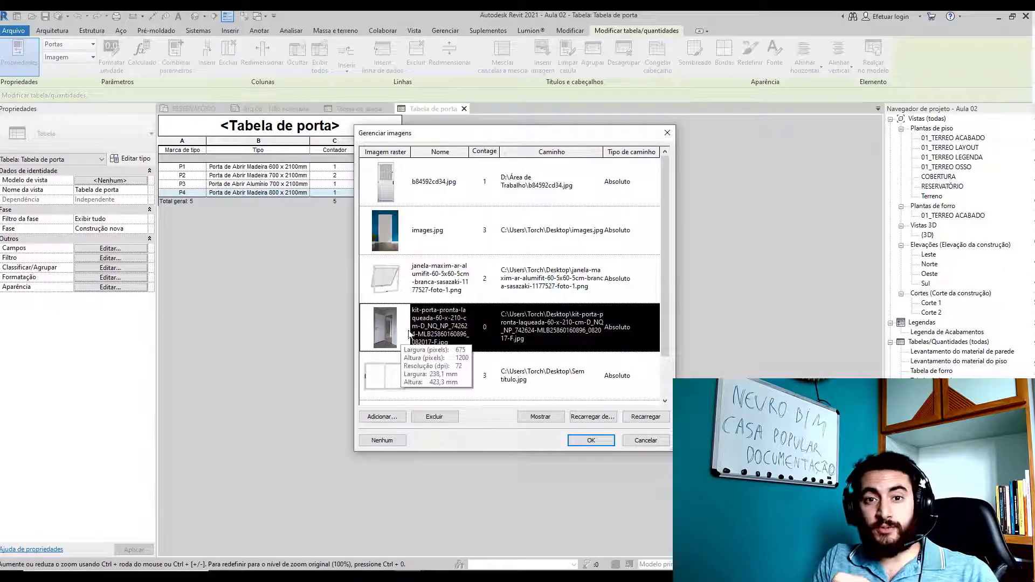
pyautogui.click(573, 441)
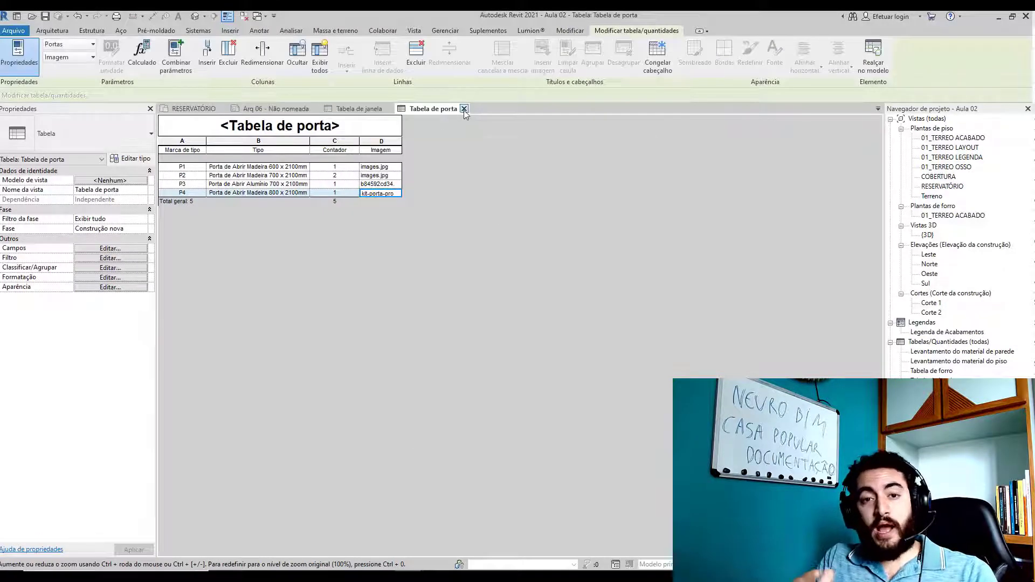
pyautogui.click(464, 109)
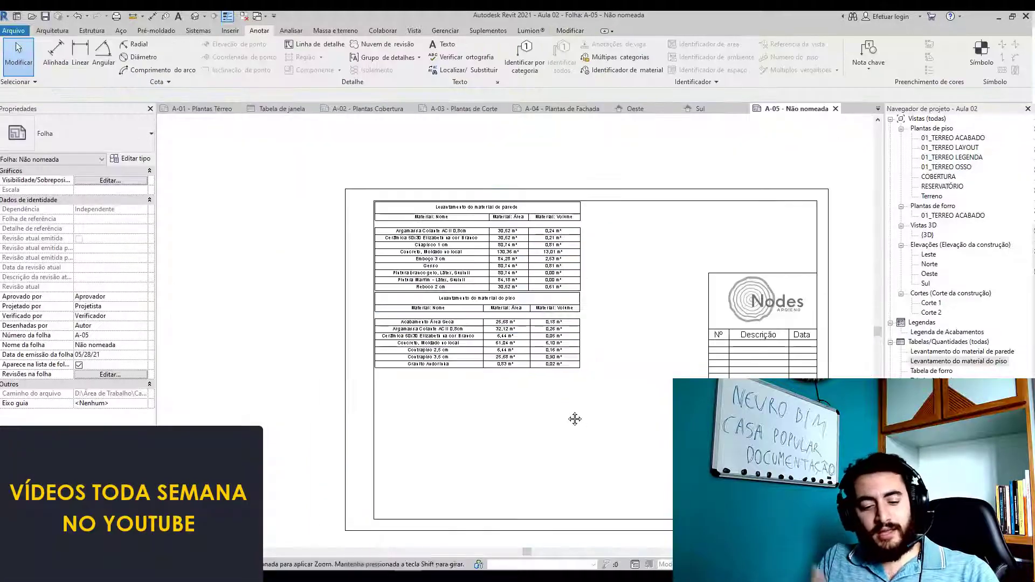
# - Place the Tabela de forro schedule on sheet A-05 beside the material takeoff tables
pyautogui.moveTo(575, 419); pyautogui.dragTo(544, 389, button='middle')
pyautogui.moveTo(932, 371); pyautogui.dragTo(604, 192)
pyautogui.scroll(1, 599, 195)
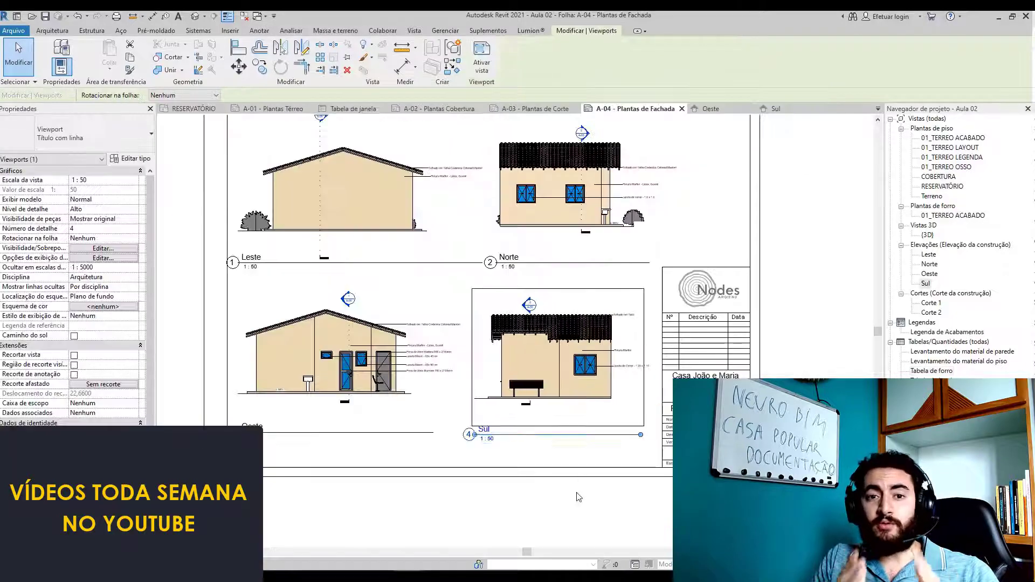
# - Examine the Leste, Norte, Oeste and Sul elevations on sheet A-04 Plantas de Fachada
pyautogui.click(575, 495)
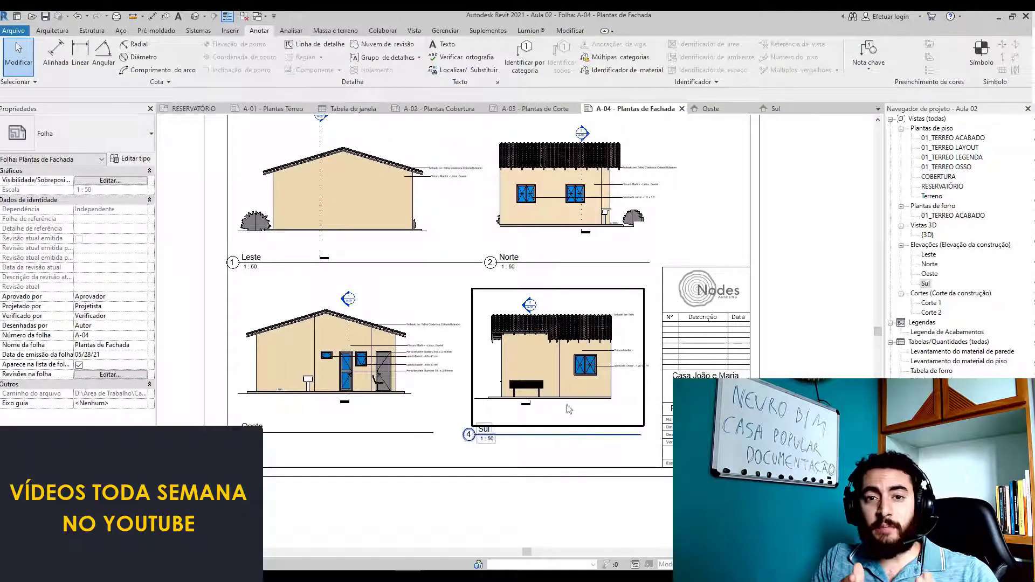
pyautogui.scroll(-2, 570, 412)
pyautogui.scroll(3, 647, 279)
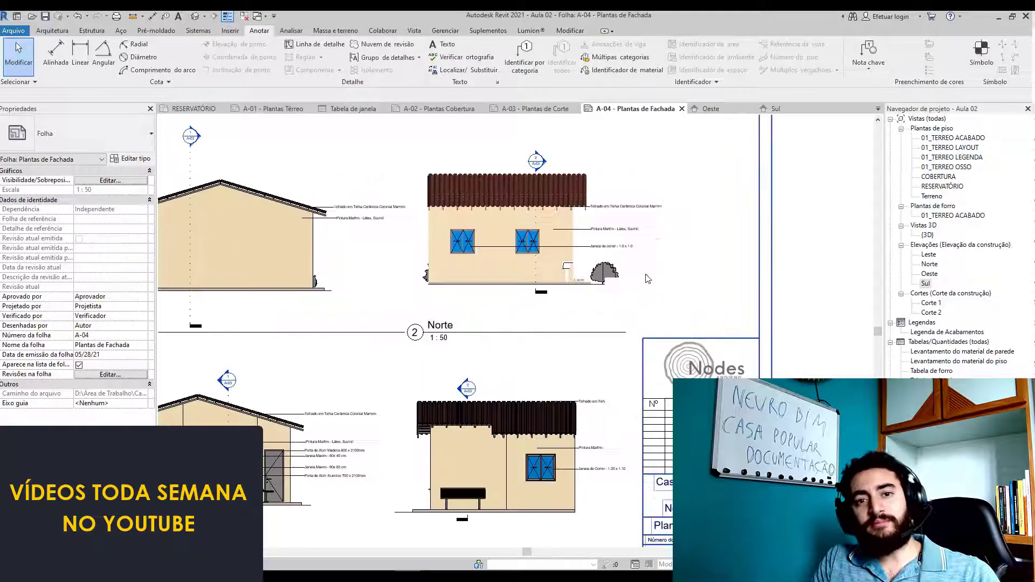
pyautogui.scroll(1, 647, 279)
pyautogui.scroll(-3, 644, 278)
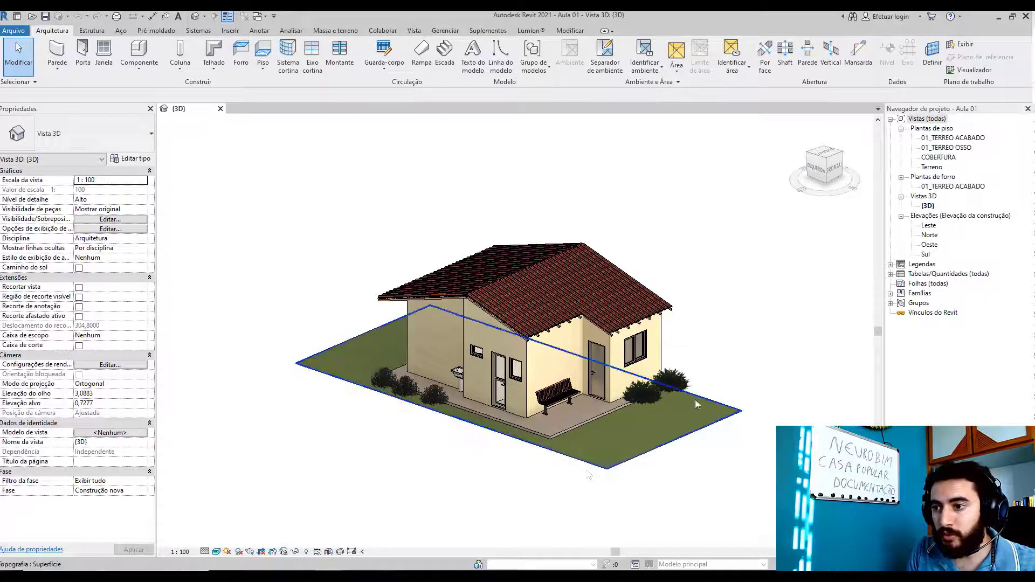
# - Examine the finished house's exterior in the 3D view, including the tiled roof and its exposed rafters
pyautogui.moveTo(757, 469); pyautogui.dragTo(729, 452, button='middle')
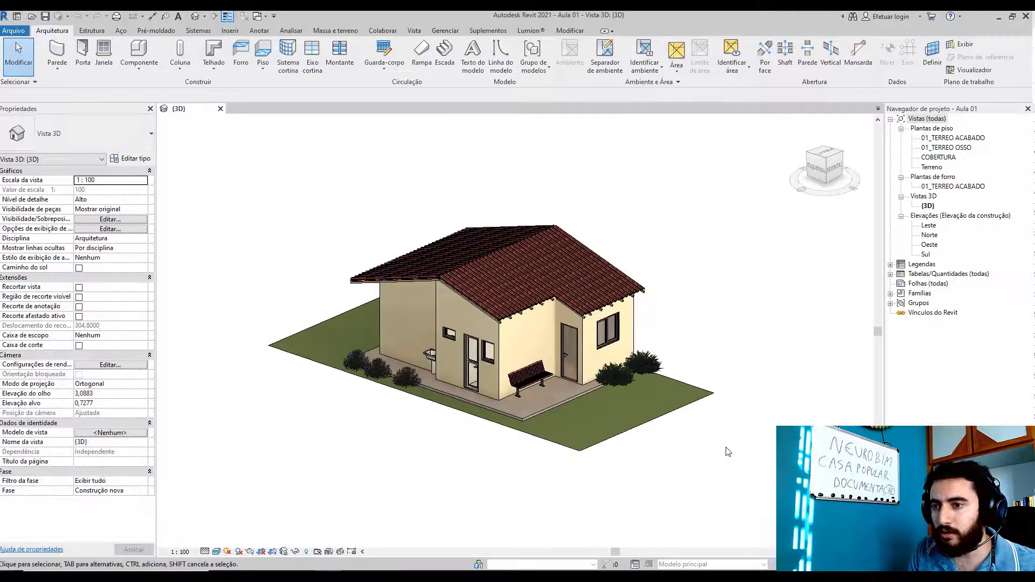
pyautogui.keyDown('shift'); pyautogui.moveTo(602, 465); pyautogui.dragTo(760, 290, button='middle'); pyautogui.keyUp('shift')
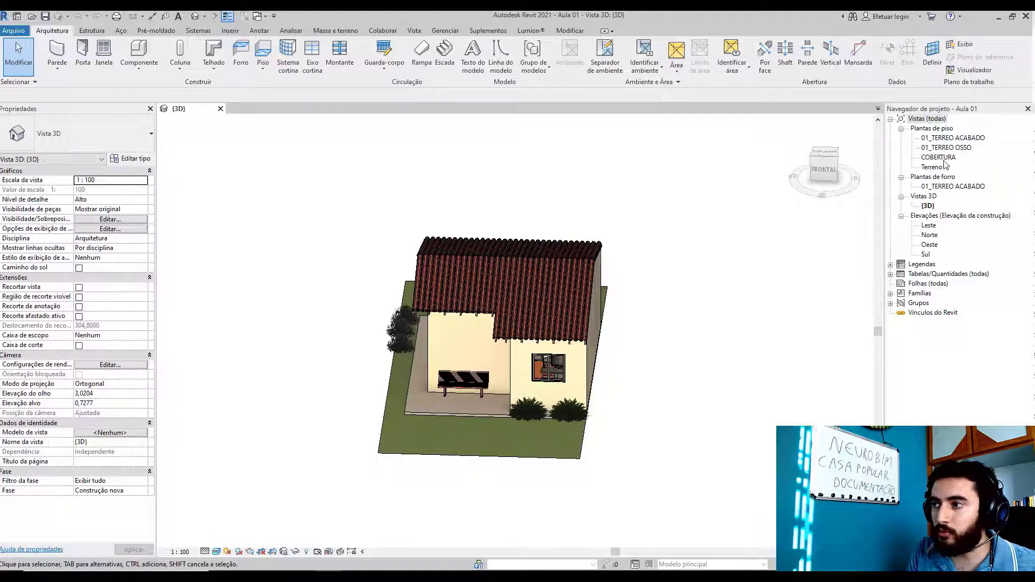
pyautogui.keyDown('shift'); pyautogui.moveTo(691, 334); pyautogui.dragTo(787, 361, button='middle'); pyautogui.keyUp('shift')
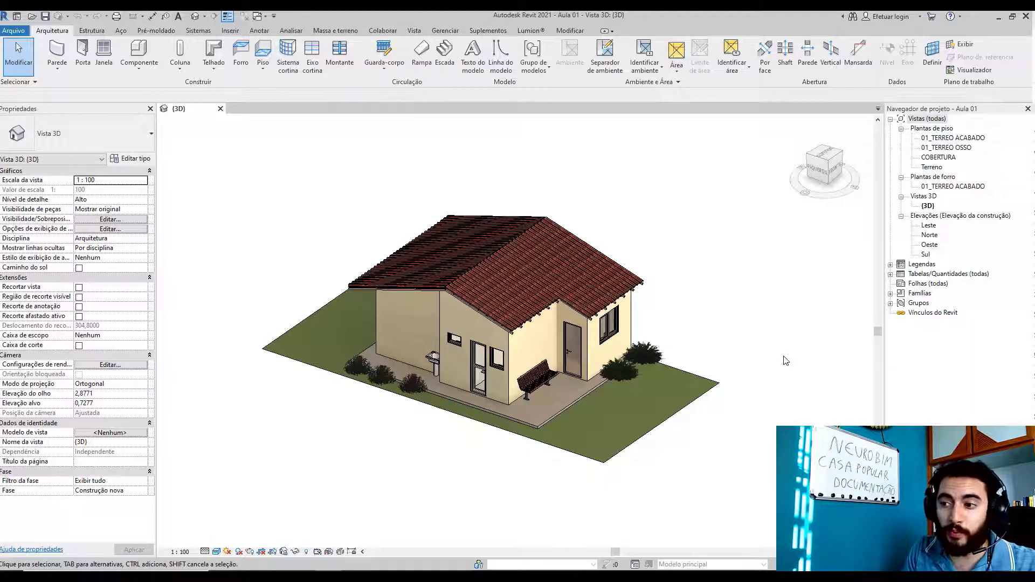
pyautogui.click(677, 419)
pyautogui.click(632, 475)
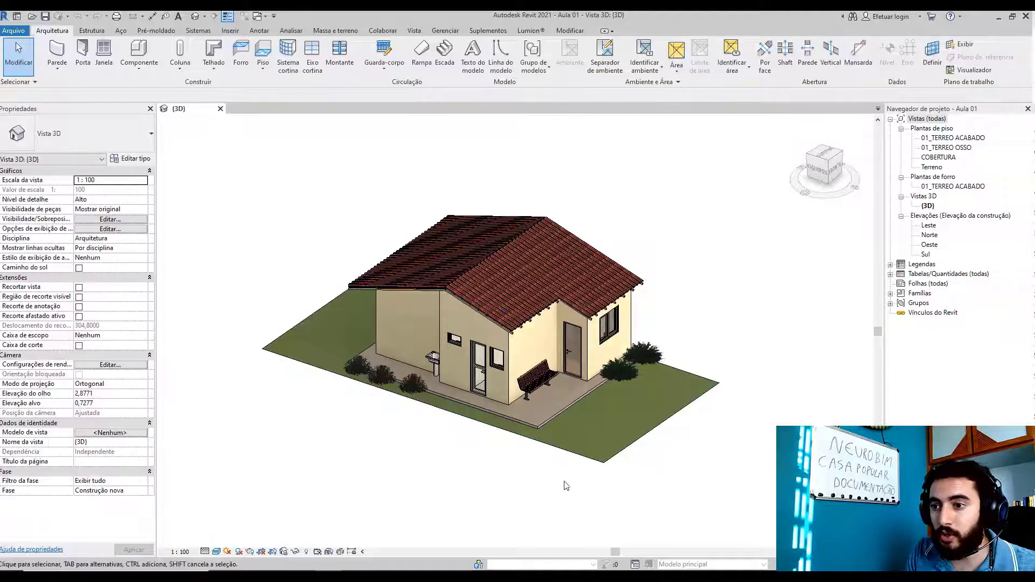
pyautogui.keyDown('shift'); pyautogui.moveTo(619, 447); pyautogui.dragTo(554, 453, button='middle'); pyautogui.keyUp('shift')
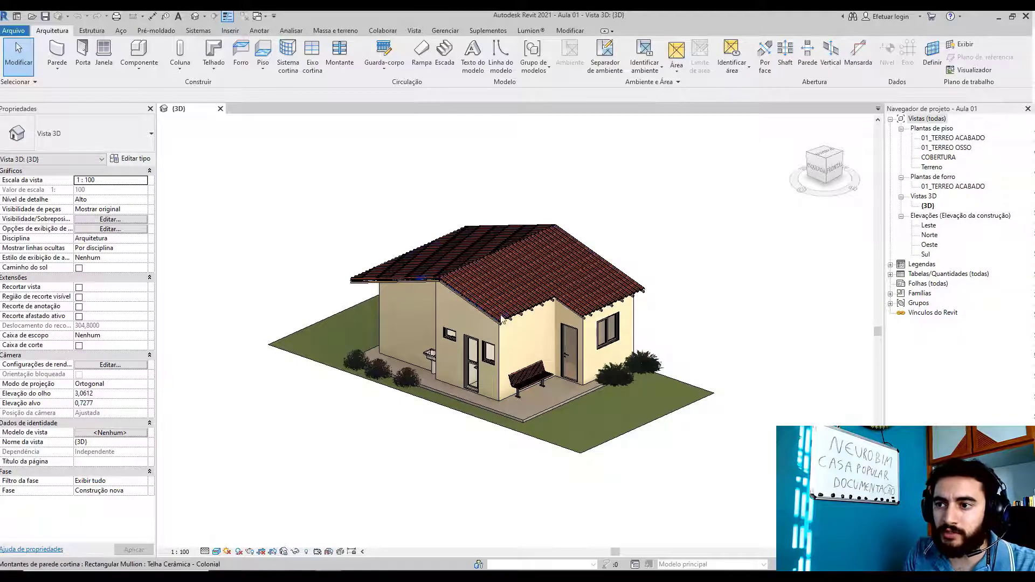
pyautogui.scroll(5, 489, 304)
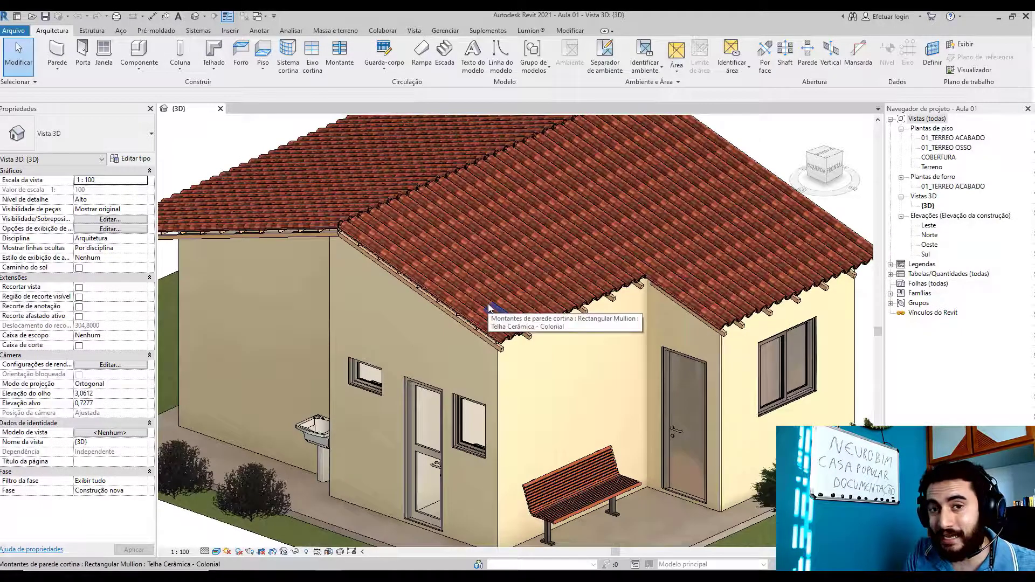
pyautogui.scroll(3, 520, 353)
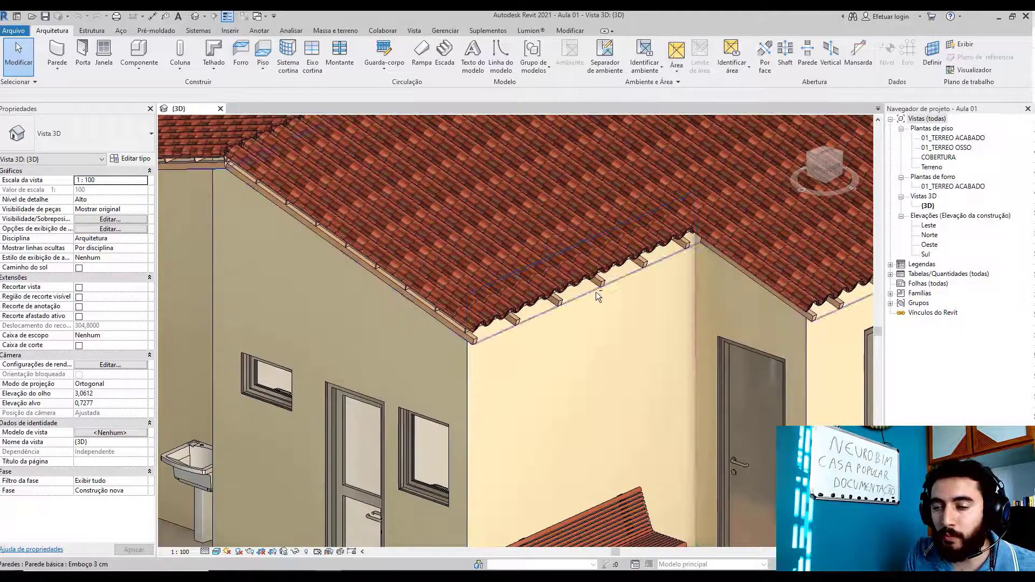
pyautogui.scroll(-4, 591, 303)
pyautogui.moveTo(589, 335)
pyautogui.keyDown('shift'); pyautogui.mouseDown(button='middle')
pyautogui.moveTo(582, 291)
pyautogui.moveTo(577, 345)
pyautogui.mouseUp(button='middle'); pyautogui.keyUp('shift')
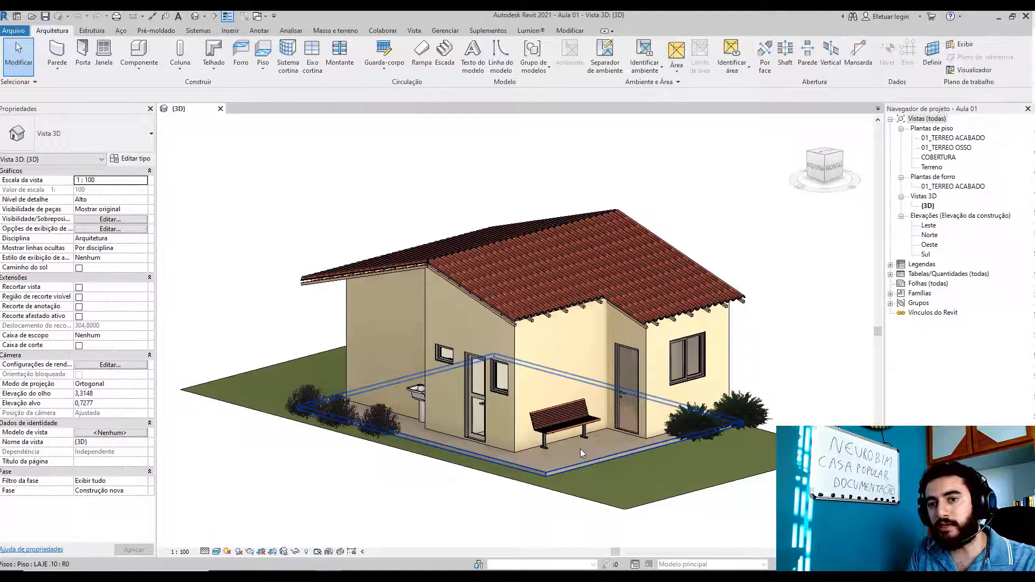
# - Enable the section box in the 3D view and lower its top face below the roof to expose the rooms
pyautogui.click(79, 346)
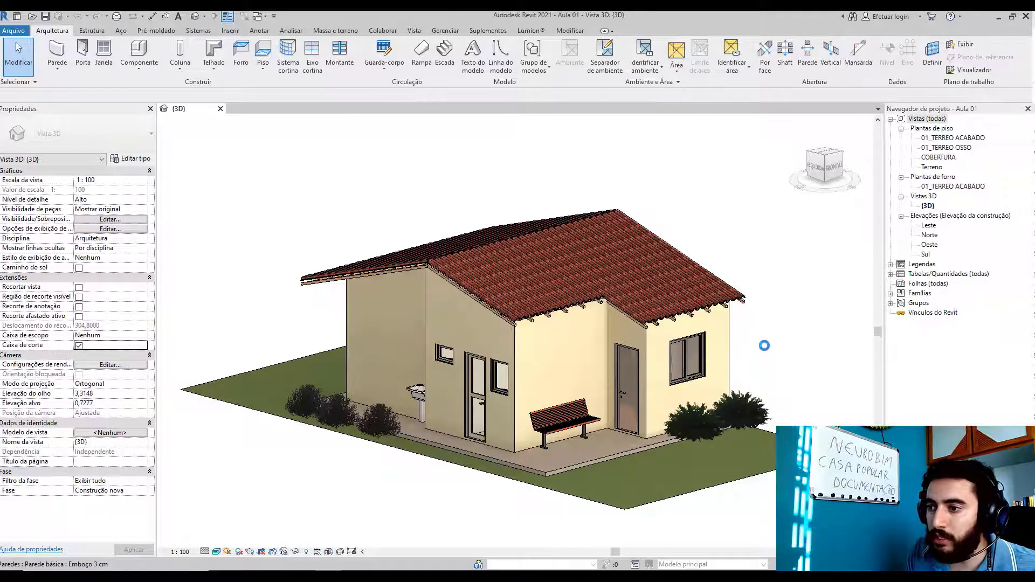
pyautogui.scroll(-2, 770, 347)
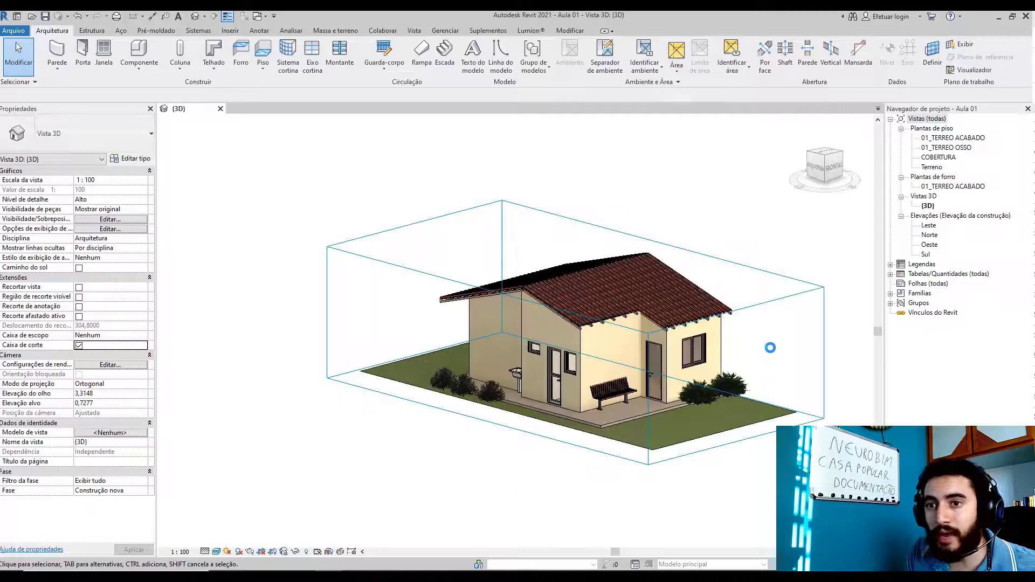
pyautogui.click(756, 312)
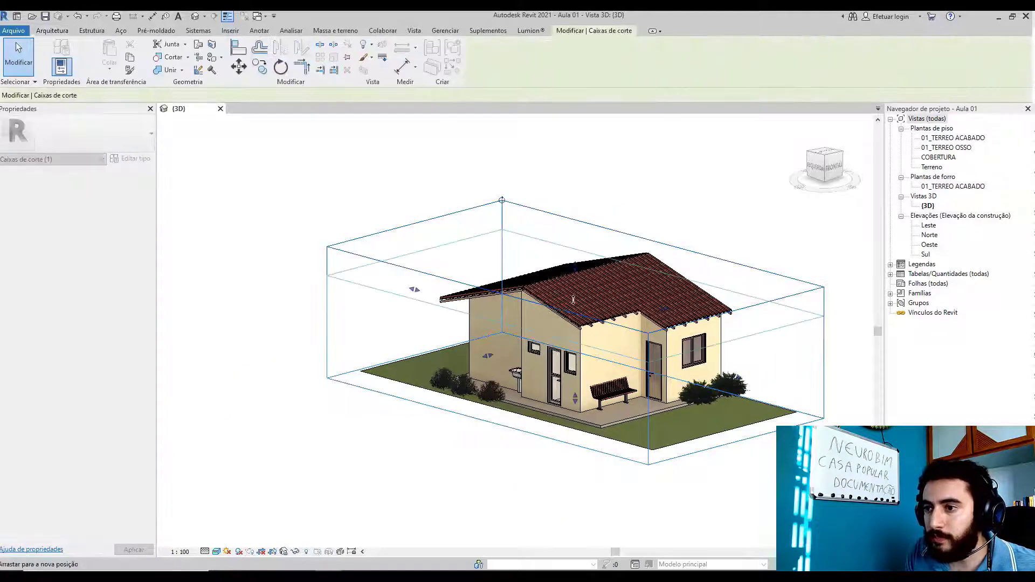
pyautogui.keyDown('shift'); pyautogui.moveTo(630, 395); pyautogui.dragTo(603, 333, button='middle'); pyautogui.keyUp('shift')
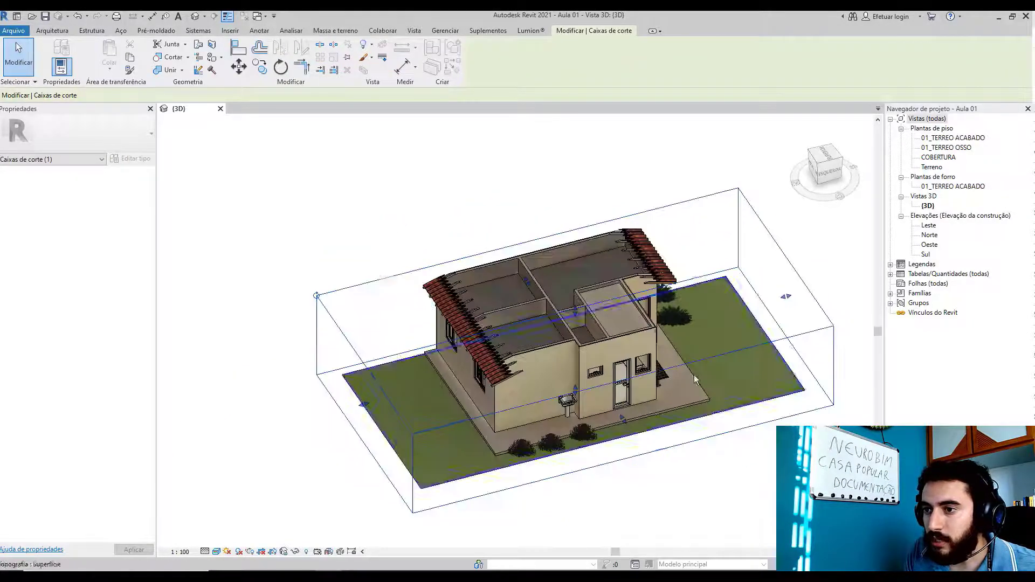
pyautogui.moveTo(575, 312); pyautogui.dragTo(580, 334)
# - Temporarily hide the whole ceiling category in the 3D view using the plaster ceiling over the kitchen
pyautogui.keyDown('shift'); pyautogui.moveTo(586, 330); pyautogui.dragTo(681, 301, button='middle'); pyautogui.keyUp('shift')
pyautogui.scroll(3, 561, 350)
pyautogui.click(682, 302)
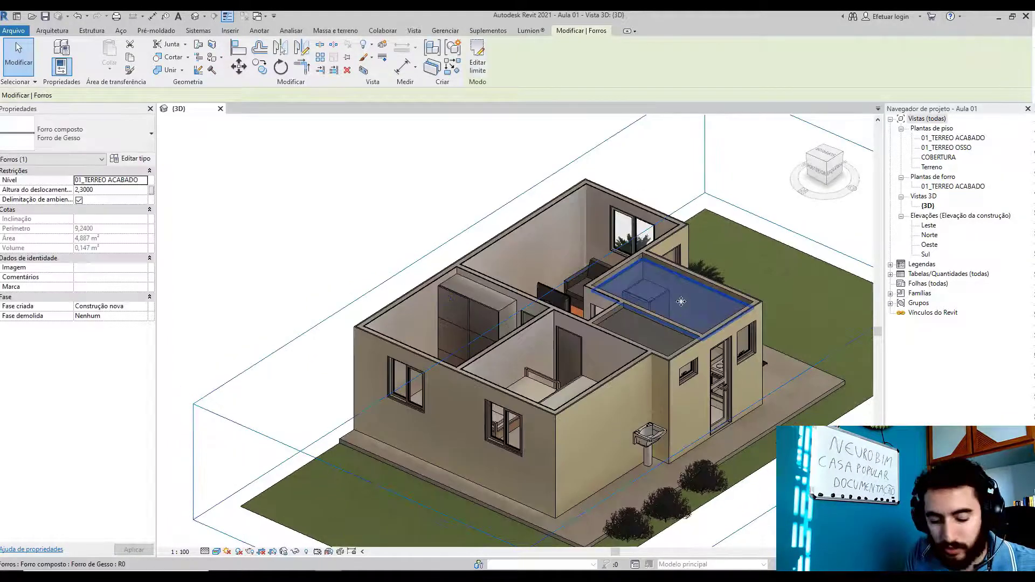
pyautogui.press('h')
pyautogui.press('c')
pyautogui.scroll(6, 713, 290)
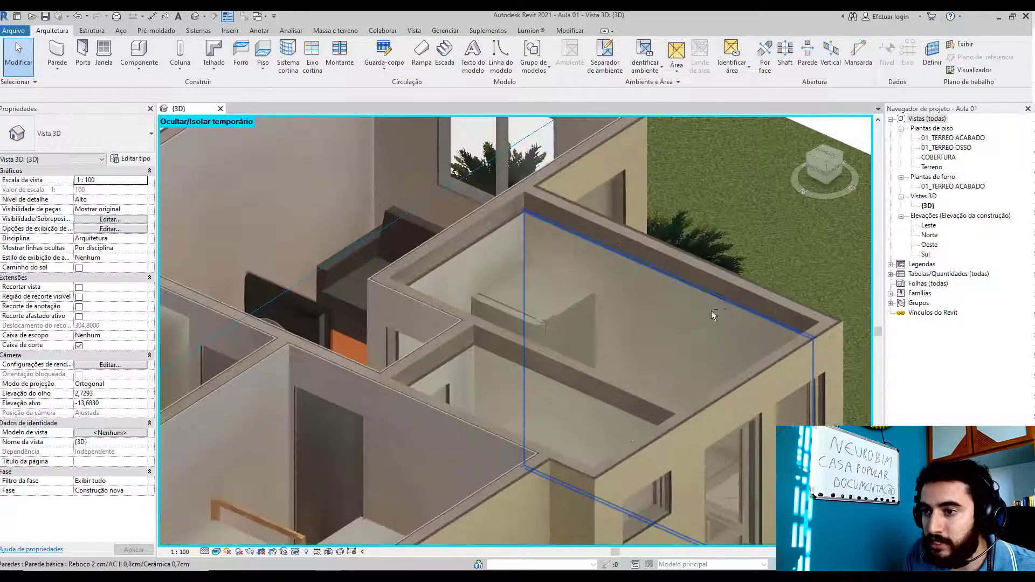
# - Examine the cutaway house's rooms, furniture, doors and windows from several angles
pyautogui.scroll(-5, 587, 345)
pyautogui.keyDown('shift'); pyautogui.moveTo(588, 347); pyautogui.dragTo(575, 366, button='middle'); pyautogui.keyUp('shift')
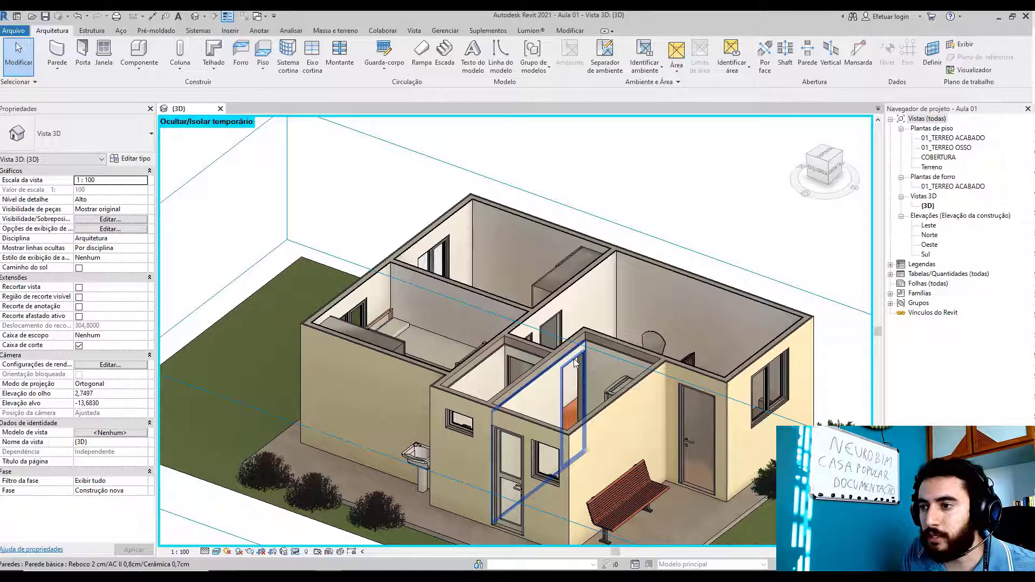
pyautogui.moveTo(669, 380); pyautogui.dragTo(590, 362, button='middle')
pyautogui.scroll(-2, 622, 356)
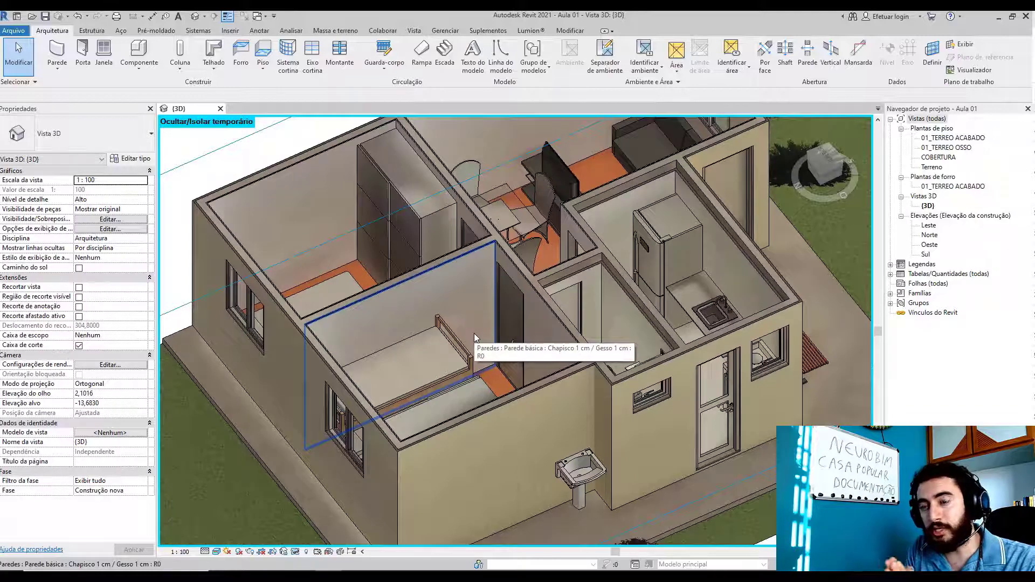
pyautogui.scroll(-3, 482, 332)
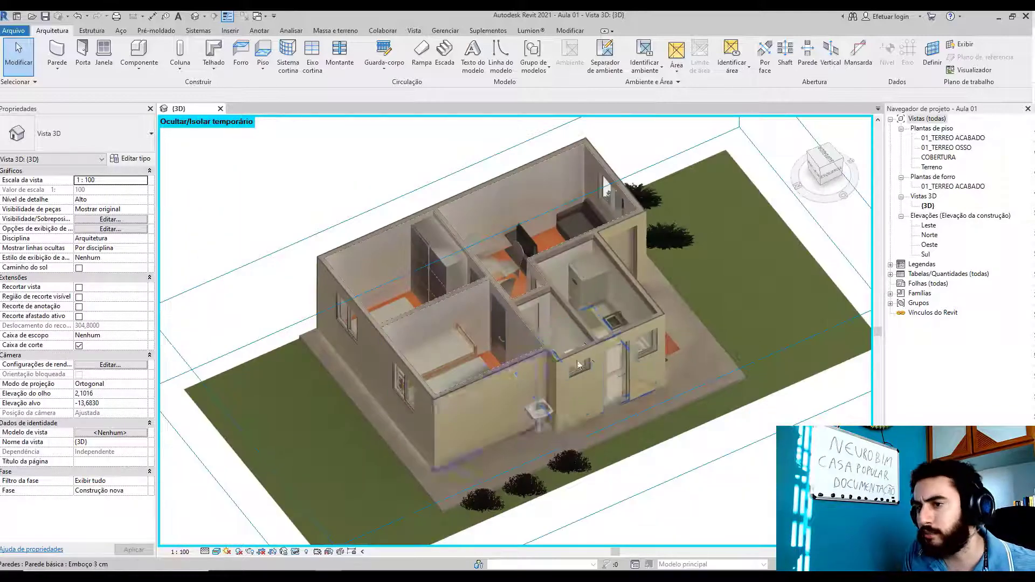
pyautogui.scroll(2, 659, 366)
pyautogui.scroll(3, 659, 366)
pyautogui.click(661, 335)
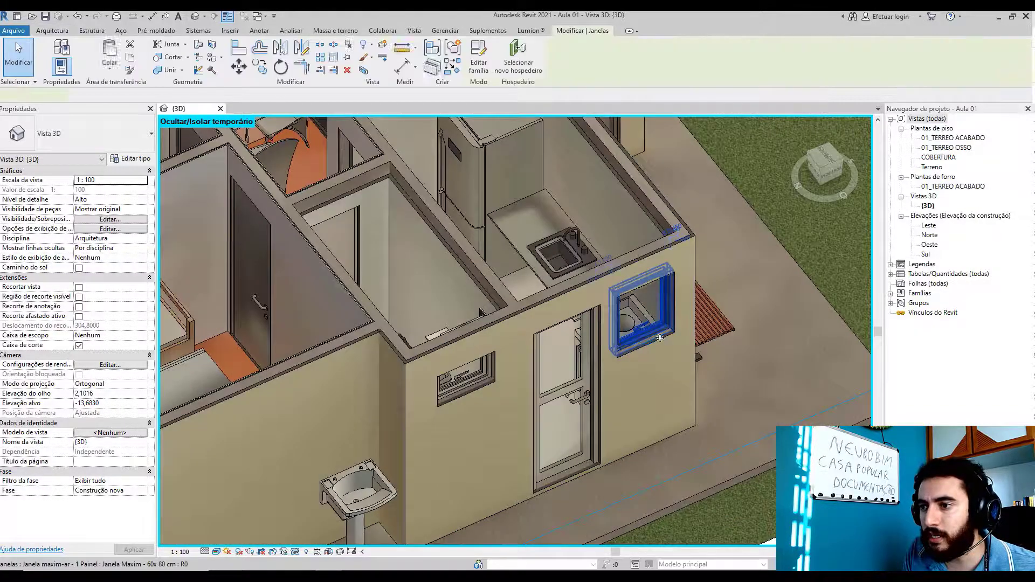
pyautogui.keyDown('shift'); pyautogui.moveTo(662, 335); pyautogui.dragTo(509, 305, button='middle'); pyautogui.keyUp('shift')
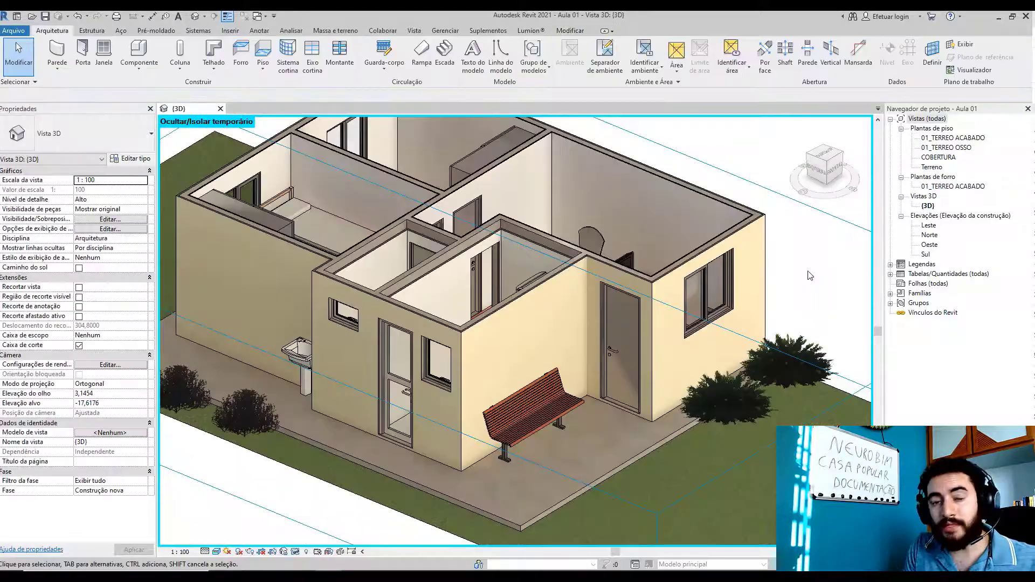
pyautogui.keyDown('shift'); pyautogui.moveTo(809, 276); pyautogui.dragTo(717, 418, button='middle'); pyautogui.keyUp('shift')
pyautogui.keyDown('shift'); pyautogui.moveTo(413, 259); pyautogui.dragTo(566, 340, button='middle'); pyautogui.keyUp('shift')
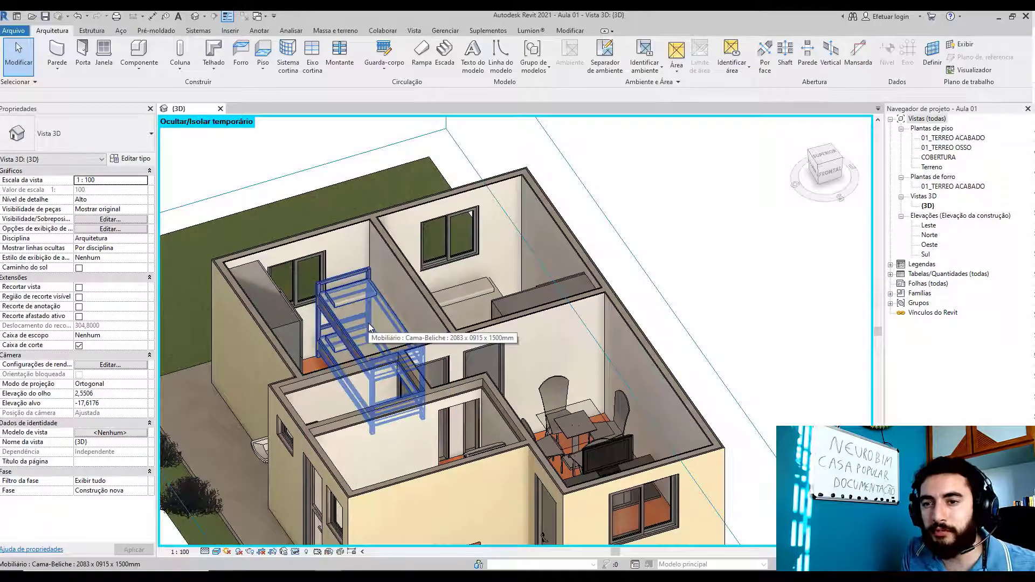
pyautogui.keyDown('shift'); pyautogui.moveTo(525, 300); pyautogui.dragTo(550, 351, button='middle'); pyautogui.keyUp('shift')
pyautogui.moveTo(549, 350); pyautogui.dragTo(401, 259, button='middle')
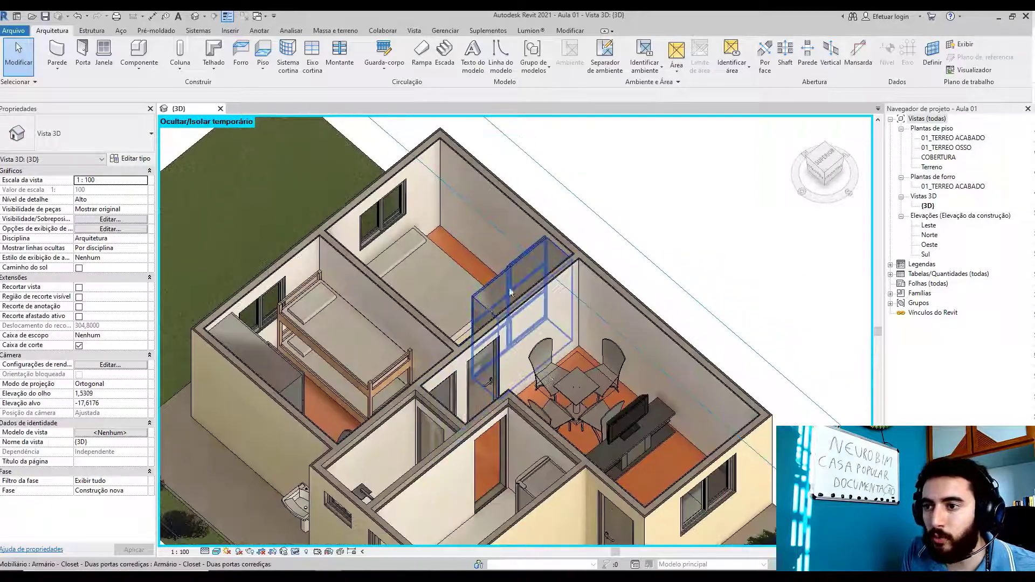
pyautogui.moveTo(581, 424); pyautogui.dragTo(517, 299, button='middle')
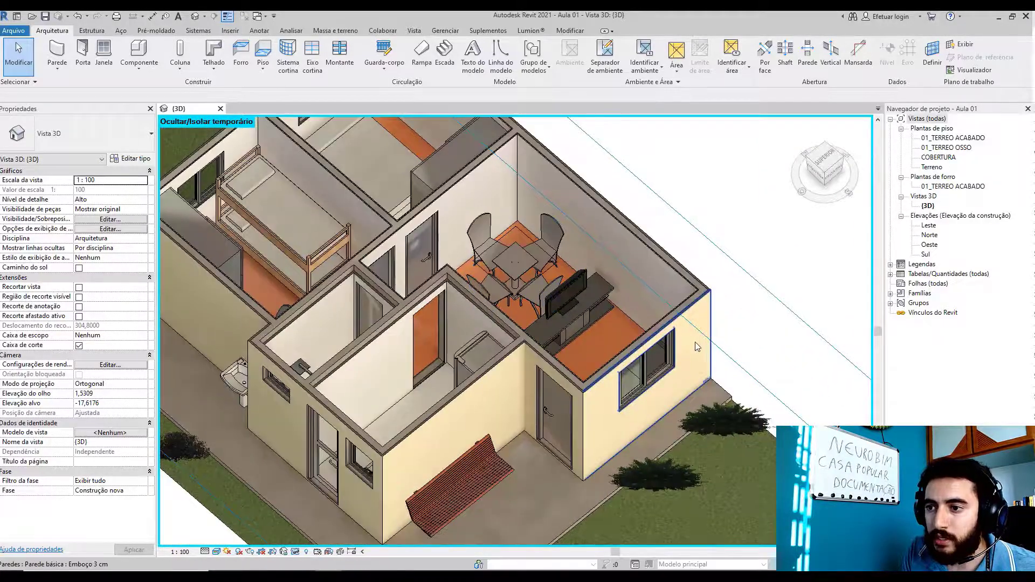
# - Examine the cutaway house's dining and living area, kitchen, bathroom, laundry sink and outdoor bench from several angles
pyautogui.keyDown('shift'); pyautogui.moveTo(654, 329); pyautogui.dragTo(506, 443, button='middle'); pyautogui.keyUp('shift')
pyautogui.moveTo(646, 435); pyautogui.dragTo(520, 302, button='middle')
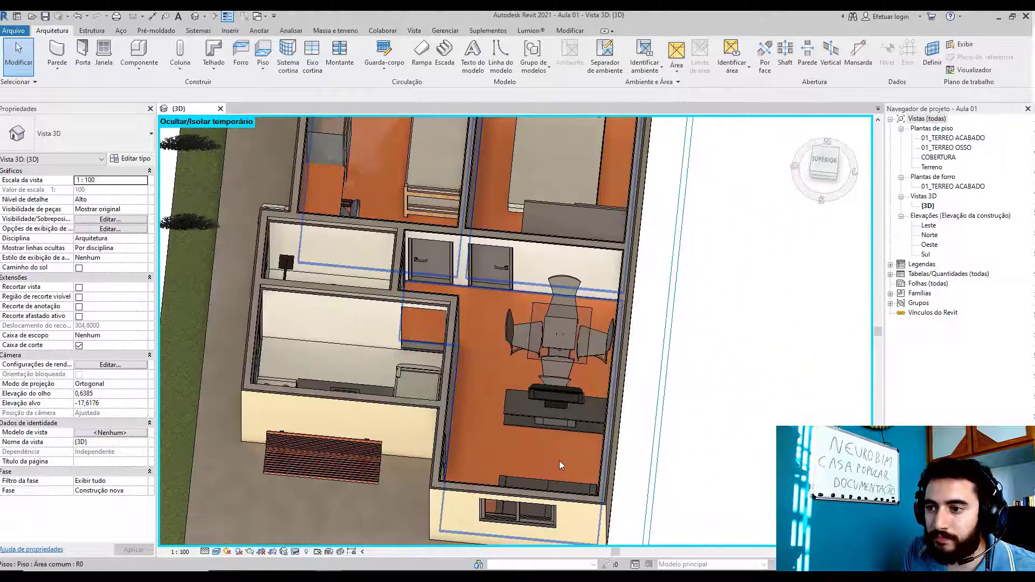
pyautogui.keyDown('shift'); pyautogui.moveTo(559, 460); pyautogui.dragTo(670, 395, button='middle'); pyautogui.keyUp('shift')
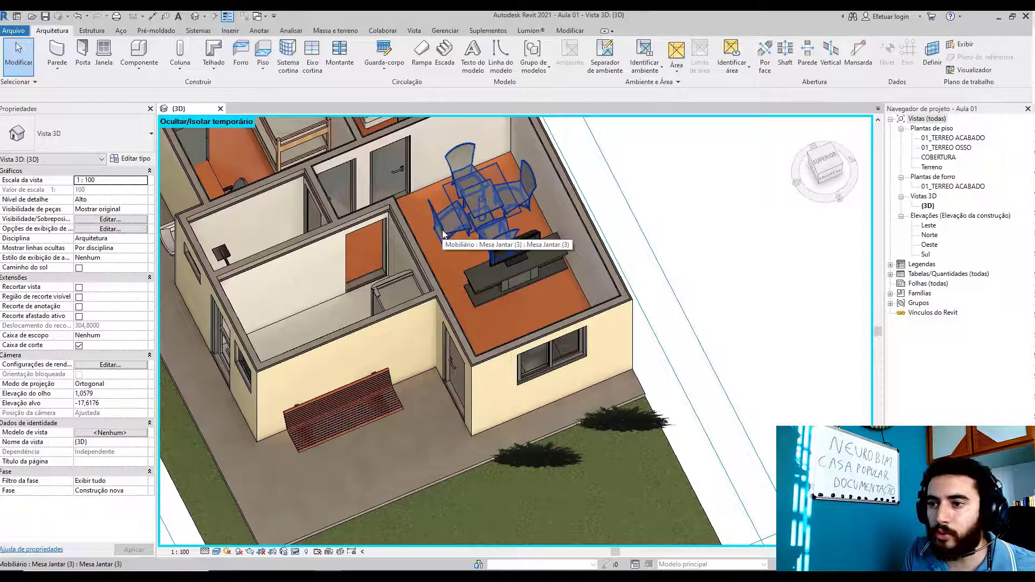
pyautogui.keyDown('shift'); pyautogui.moveTo(543, 302); pyautogui.dragTo(618, 484, button='middle'); pyautogui.keyUp('shift')
pyautogui.keyDown('shift'); pyautogui.moveTo(630, 440); pyautogui.dragTo(479, 263, button='middle'); pyautogui.keyUp('shift')
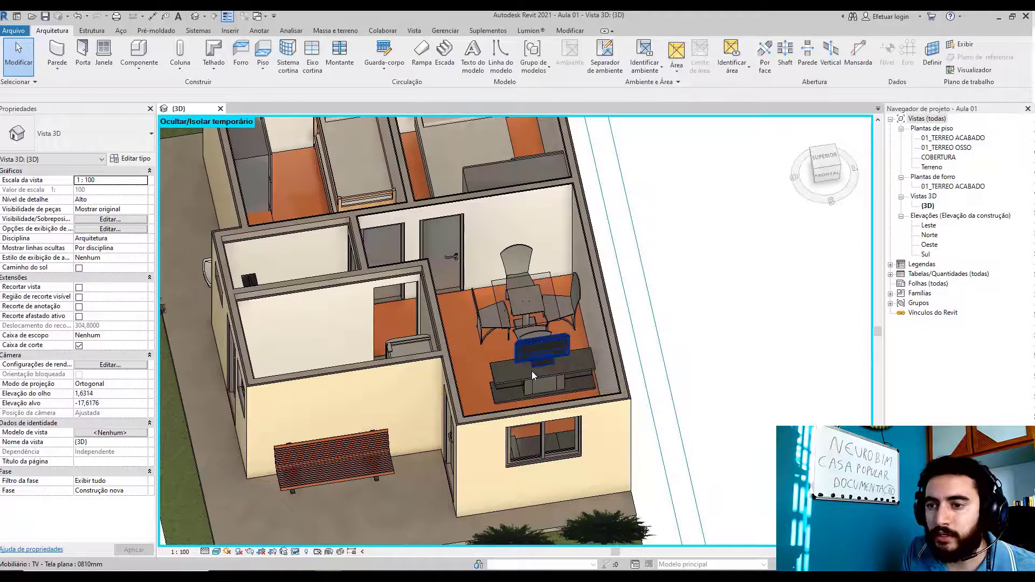
pyautogui.keyDown('shift'); pyautogui.moveTo(531, 371); pyautogui.dragTo(626, 396, button='middle'); pyautogui.keyUp('shift')
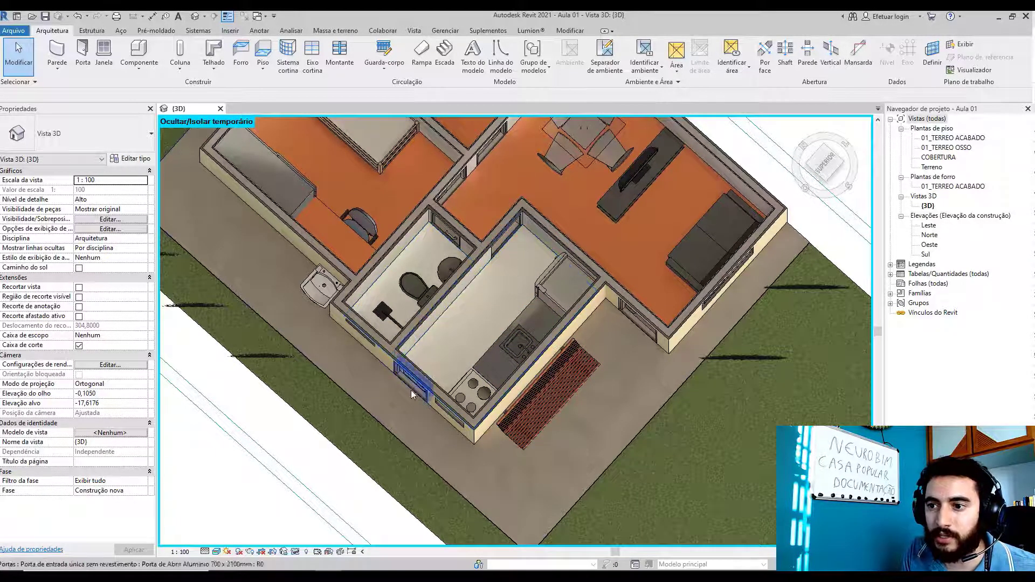
pyautogui.keyDown('shift'); pyautogui.moveTo(314, 335); pyautogui.dragTo(257, 386, button='middle'); pyautogui.keyUp('shift')
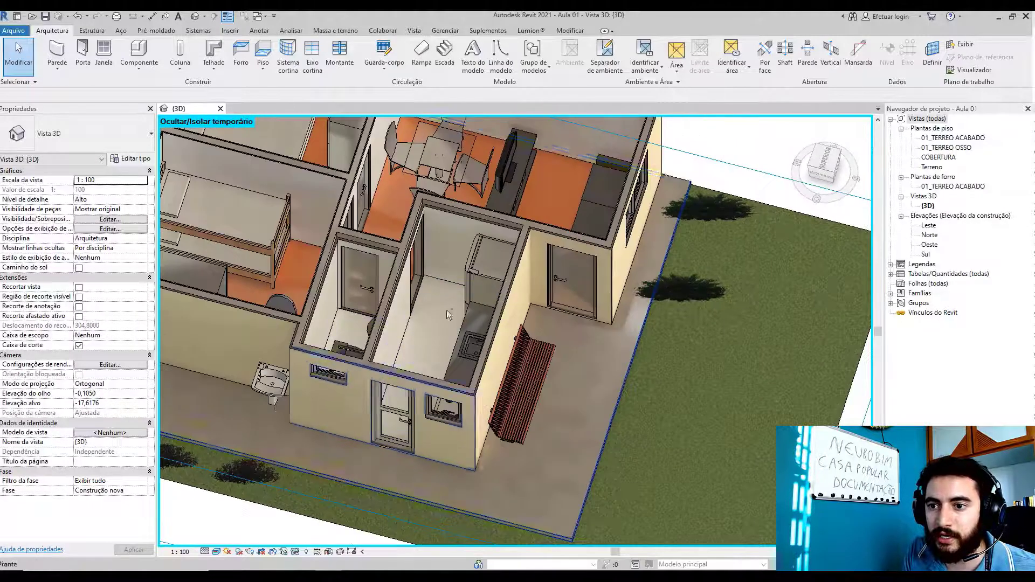
pyautogui.keyDown('shift'); pyautogui.moveTo(334, 401); pyautogui.dragTo(477, 399, button='middle'); pyautogui.keyUp('shift')
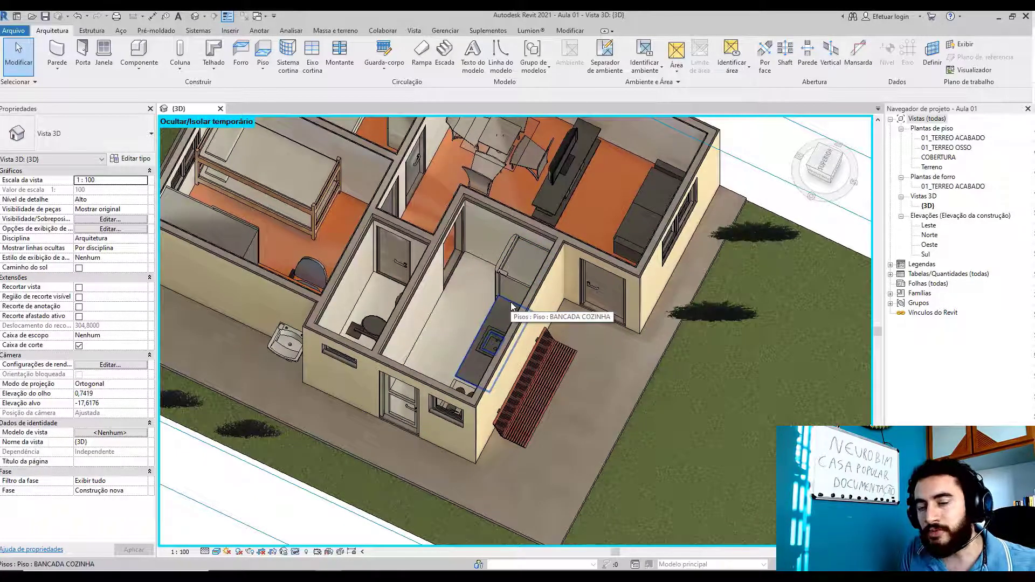
pyautogui.scroll(-3, 550, 372)
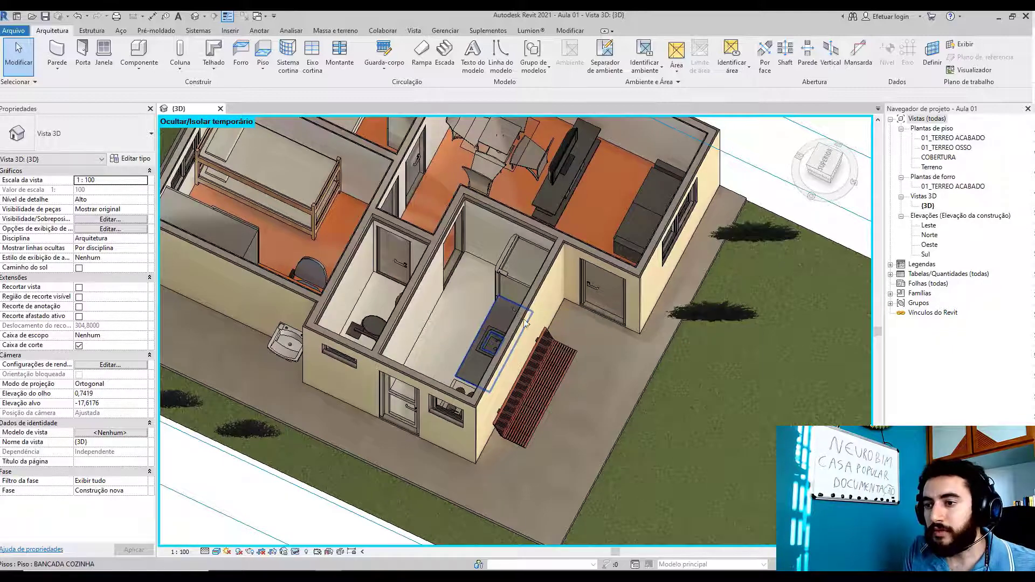
pyautogui.keyDown('shift'); pyautogui.moveTo(616, 422); pyautogui.dragTo(520, 366, button='middle'); pyautogui.keyUp('shift')
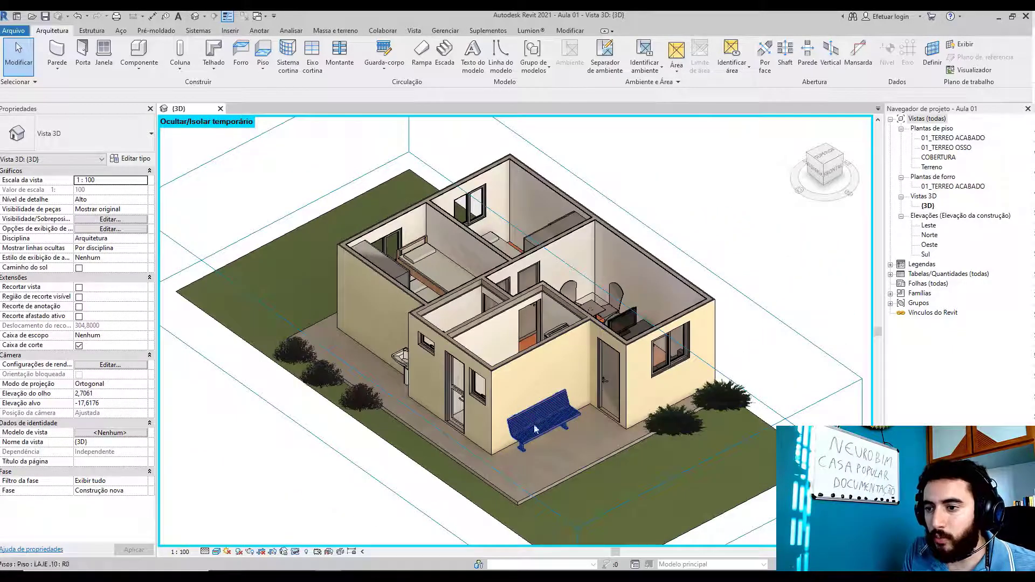
pyautogui.scroll(-3, 533, 438)
pyautogui.keyDown('shift'); pyautogui.moveTo(533, 439); pyautogui.dragTo(645, 417, button='middle'); pyautogui.keyUp('shift')
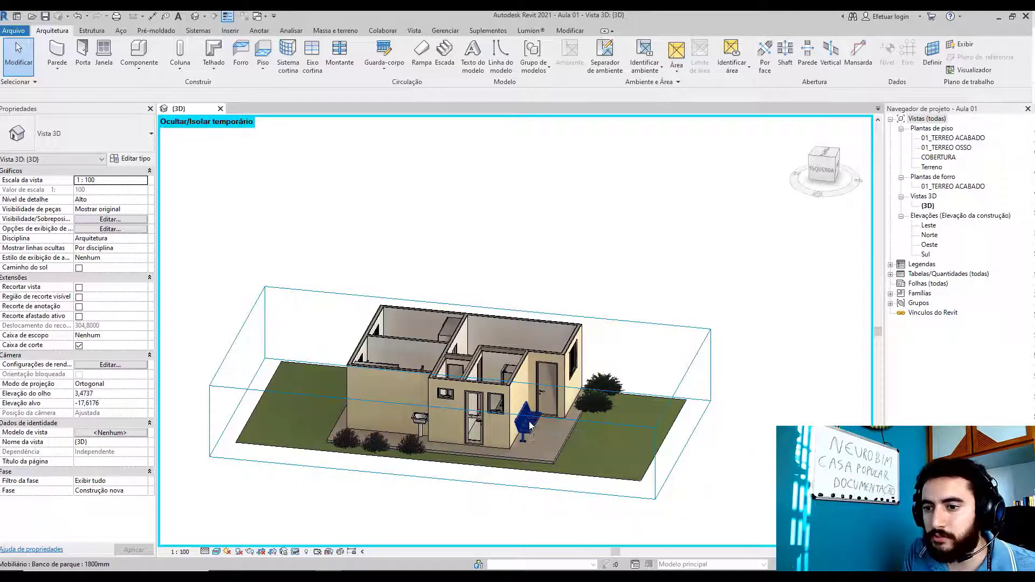
pyautogui.keyDown('shift'); pyautogui.moveTo(620, 447); pyautogui.dragTo(729, 456, button='middle'); pyautogui.keyUp('shift')
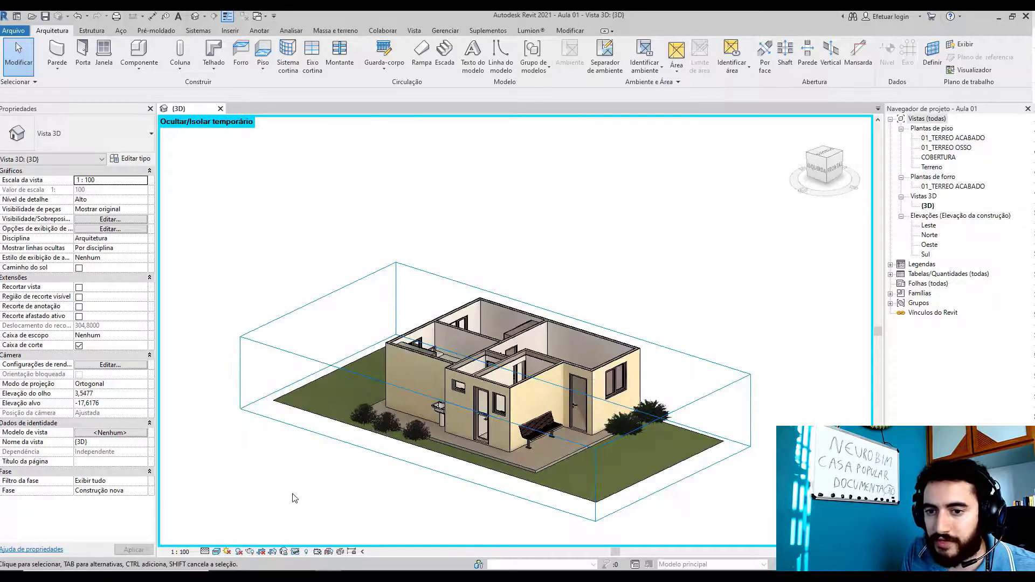
# - Turn off the 3D view's section box and open the 01_TERREO ACABADO floor plan
pyautogui.click(79, 345)
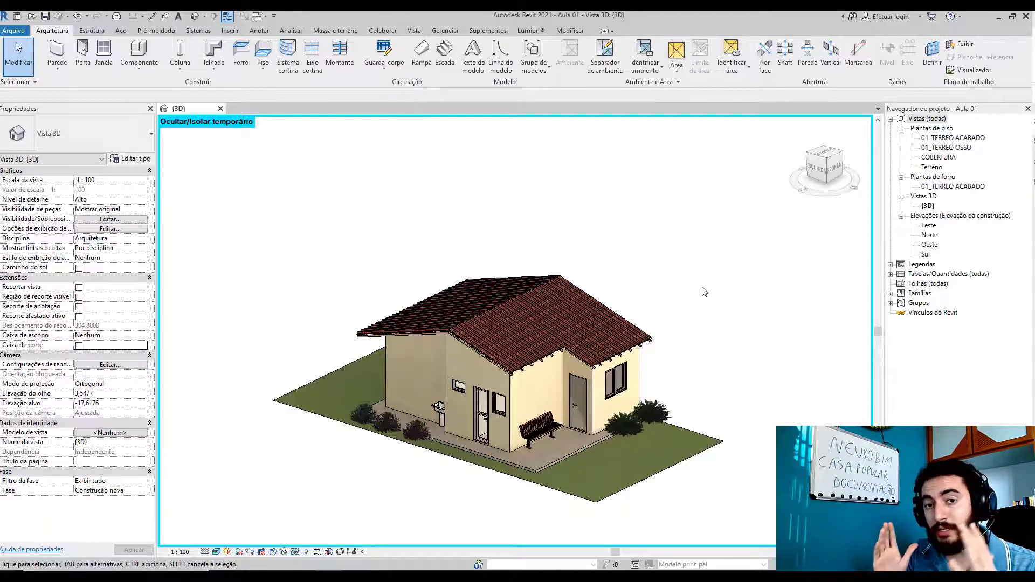
pyautogui.doubleClick(943, 140)
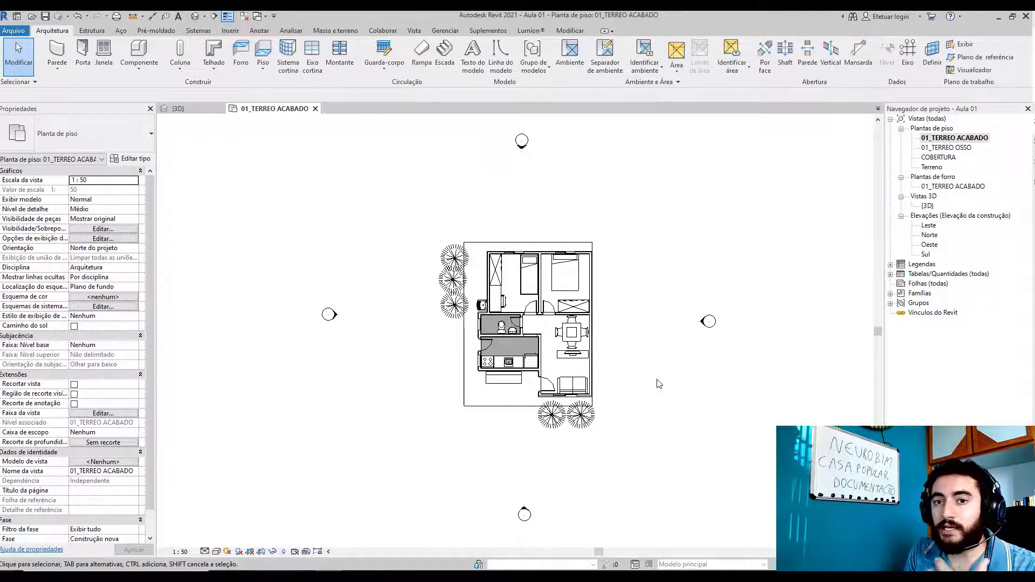
pyautogui.scroll(3, 650, 338)
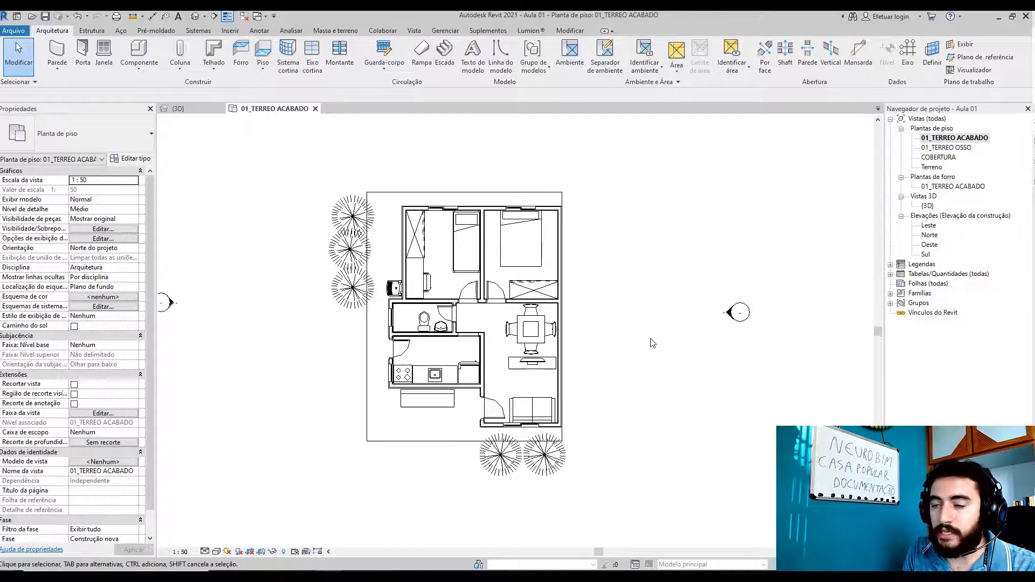
pyautogui.scroll(-3, 650, 338)
pyautogui.scroll(2, 648, 292)
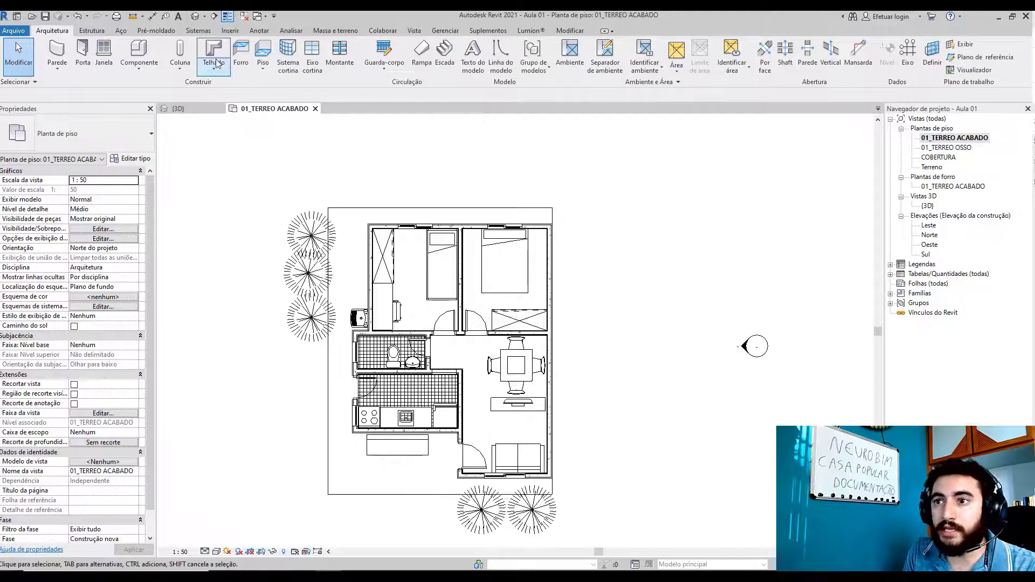
# - Start placing rooms in the floor plan with the tag type "tag ambiente nome + área + piso + forro"
pyautogui.click(568, 65)
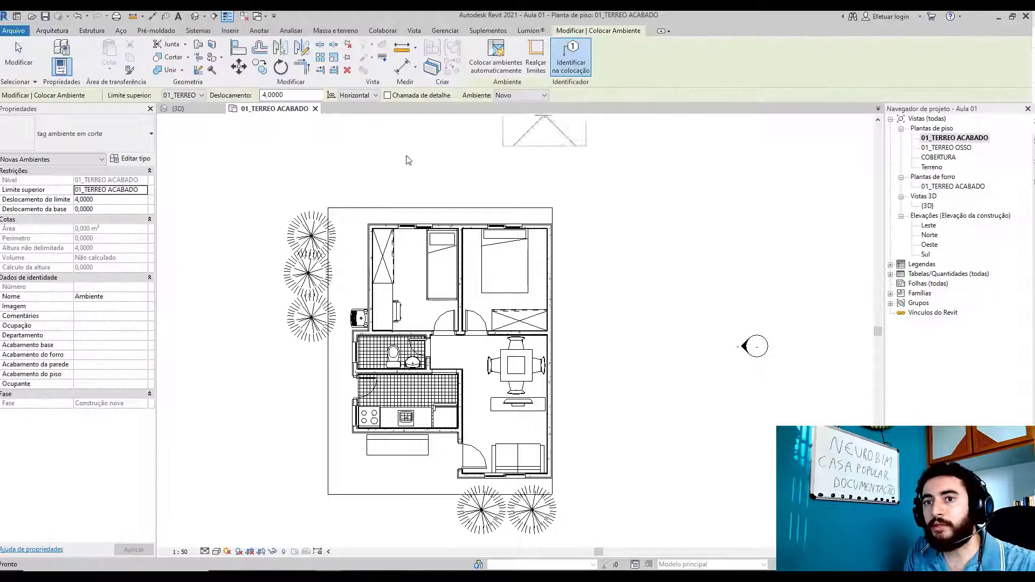
pyautogui.click(129, 138)
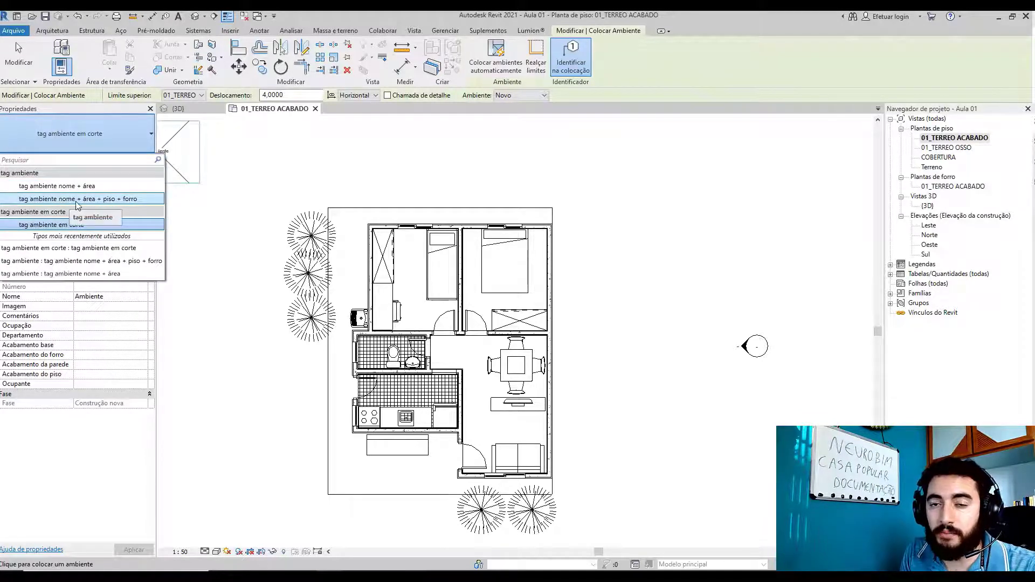
pyautogui.click(132, 201)
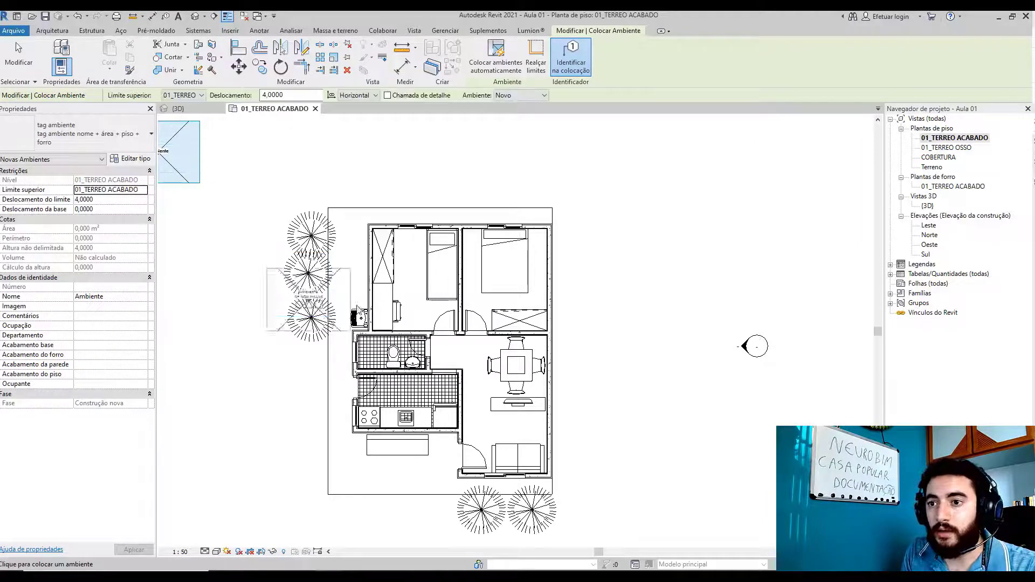
pyautogui.scroll(5, 420, 294)
pyautogui.scroll(-3, 421, 300)
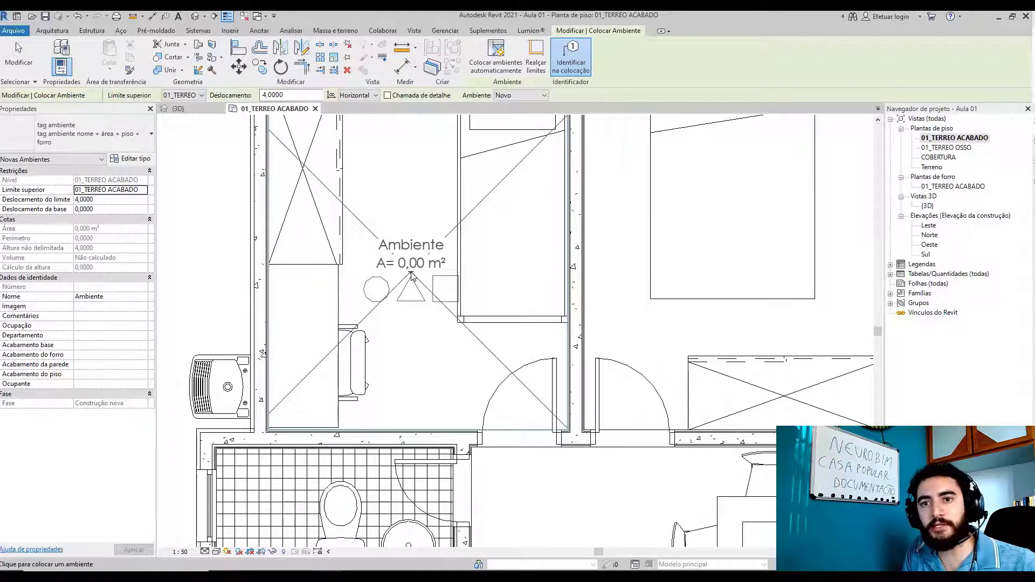
pyautogui.scroll(-5, 410, 276)
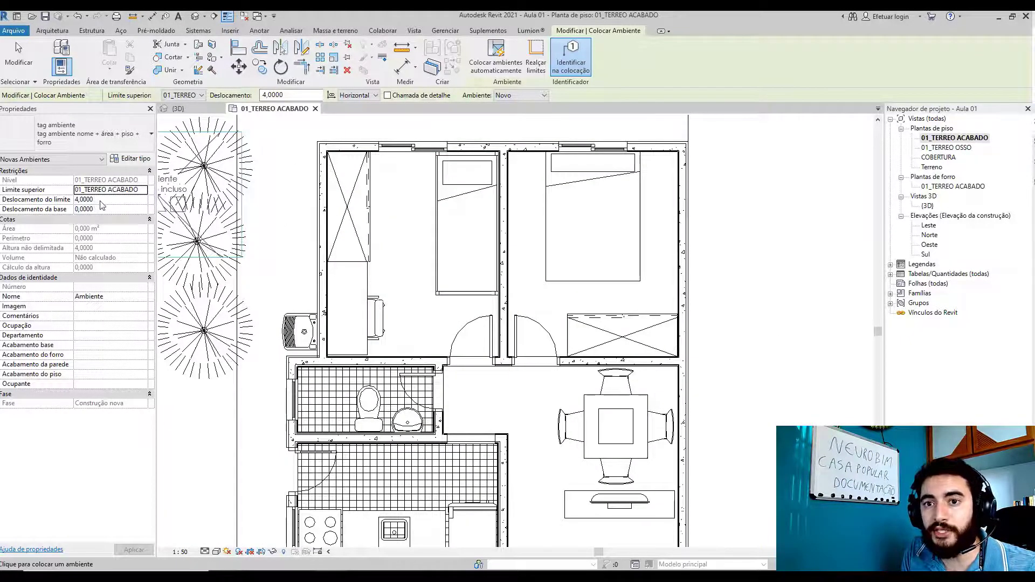
# - Set the new rooms' upper limit to COBERTURA with a limit offset of 0
pyautogui.click(143, 190)
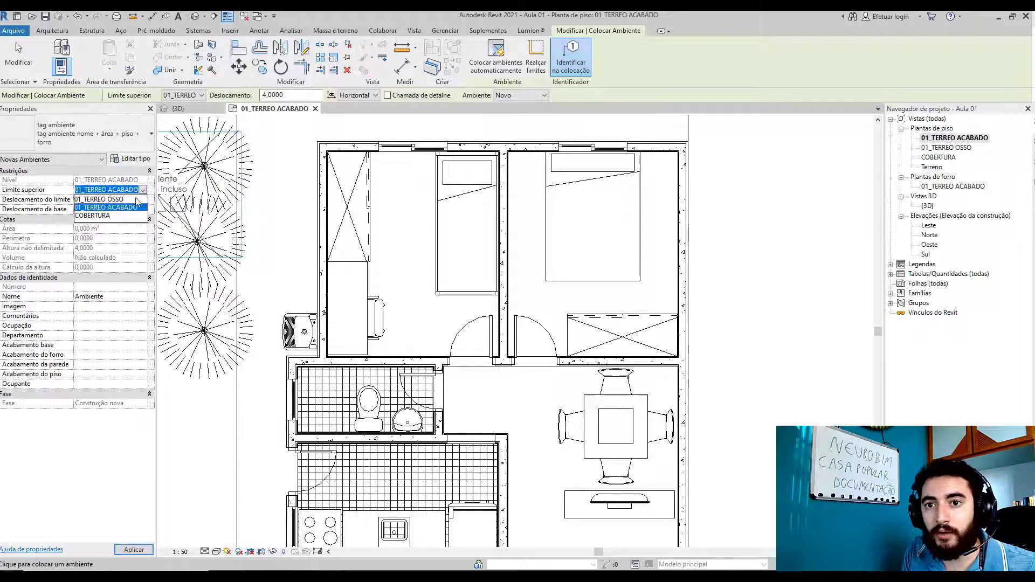
pyautogui.click(100, 216)
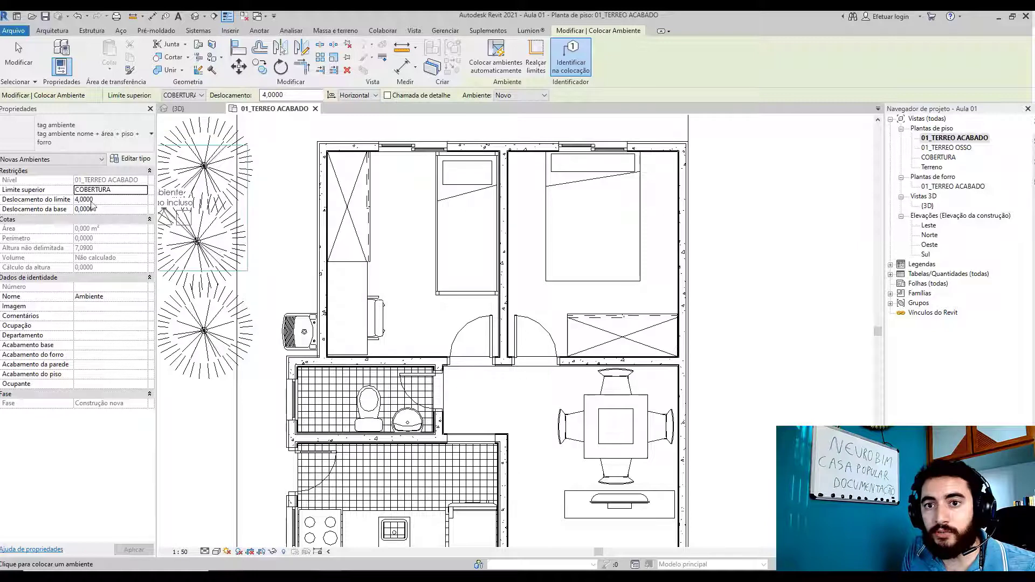
pyautogui.click(91, 203)
pyautogui.doubleClick(91, 202)
pyautogui.write('0')
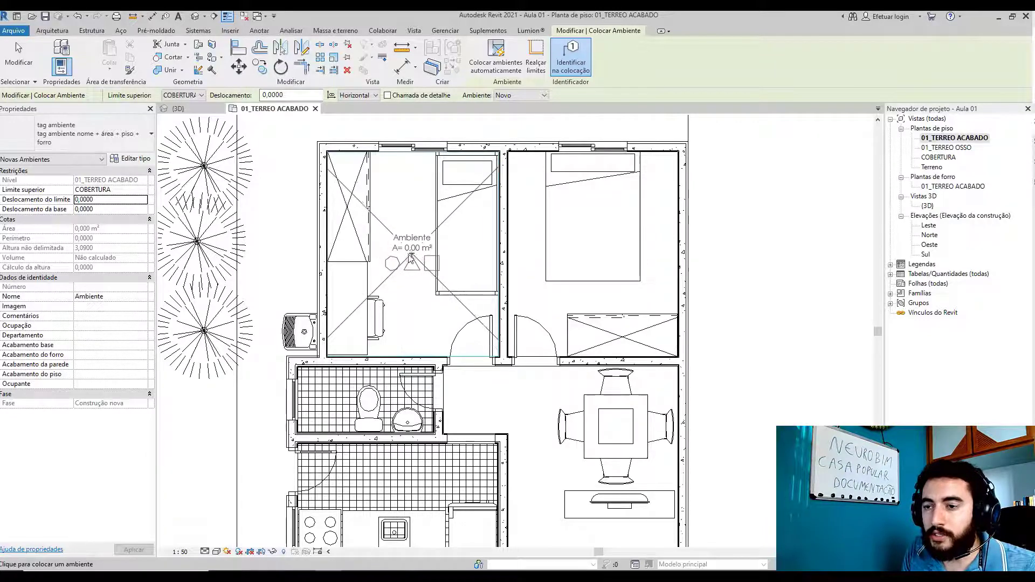
# - Place tagged rooms in the two bedrooms, the combined living and dining area, the bathroom and the kitchen
pyautogui.click(403, 256)
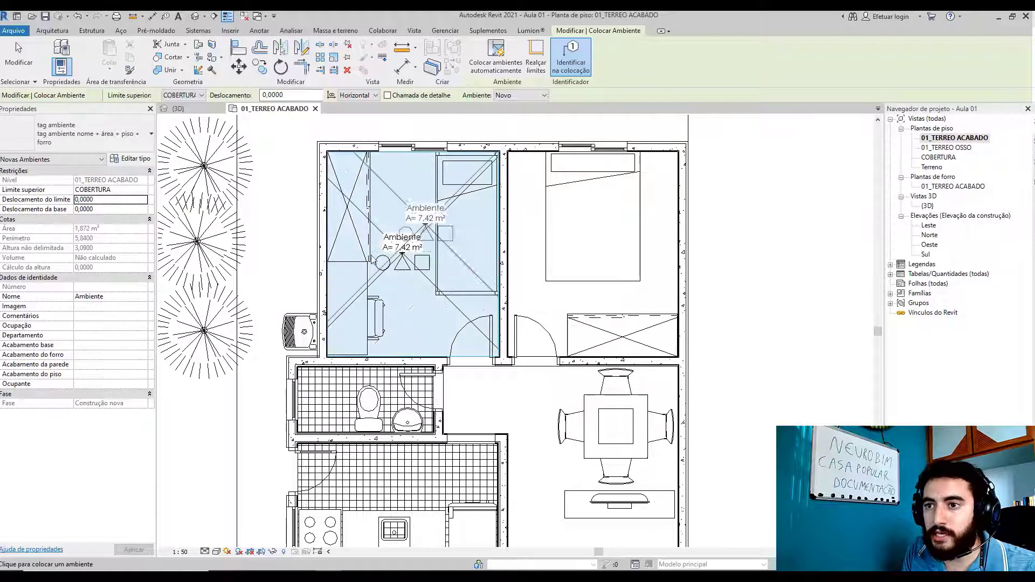
pyautogui.click(595, 255)
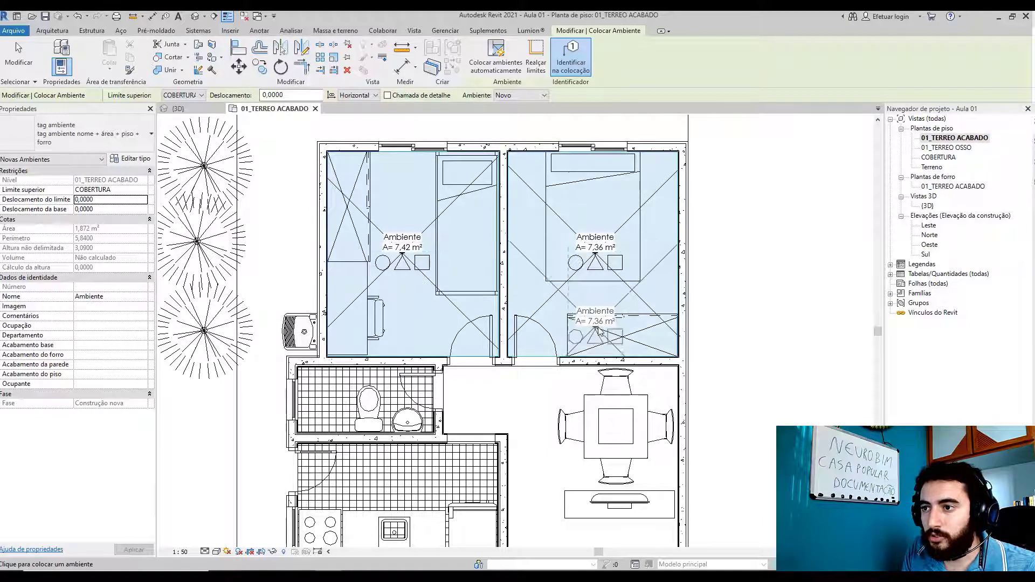
pyautogui.moveTo(586, 307); pyautogui.dragTo(493, 225, button='middle')
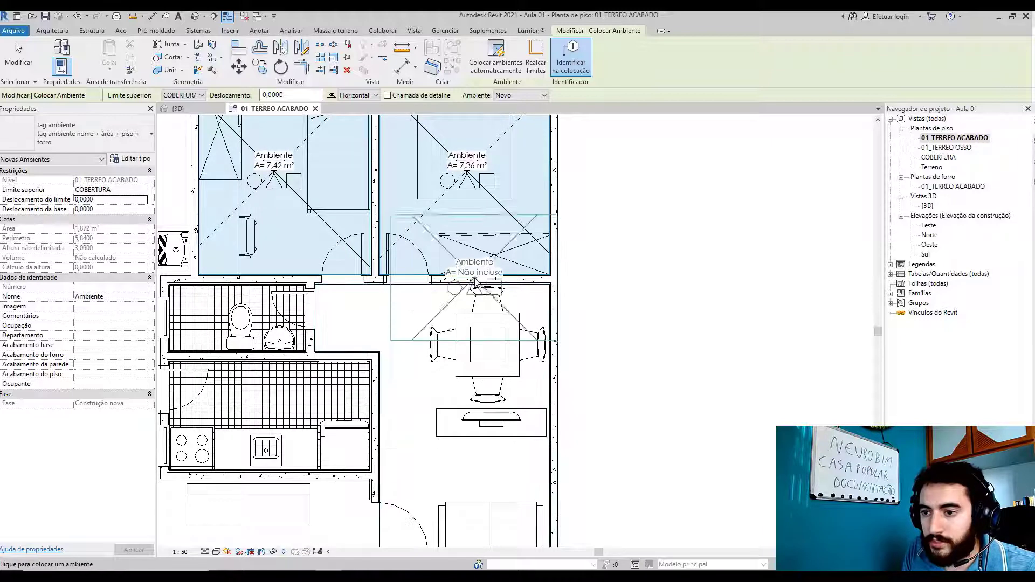
pyautogui.moveTo(474, 335); pyautogui.dragTo(504, 238, button='middle')
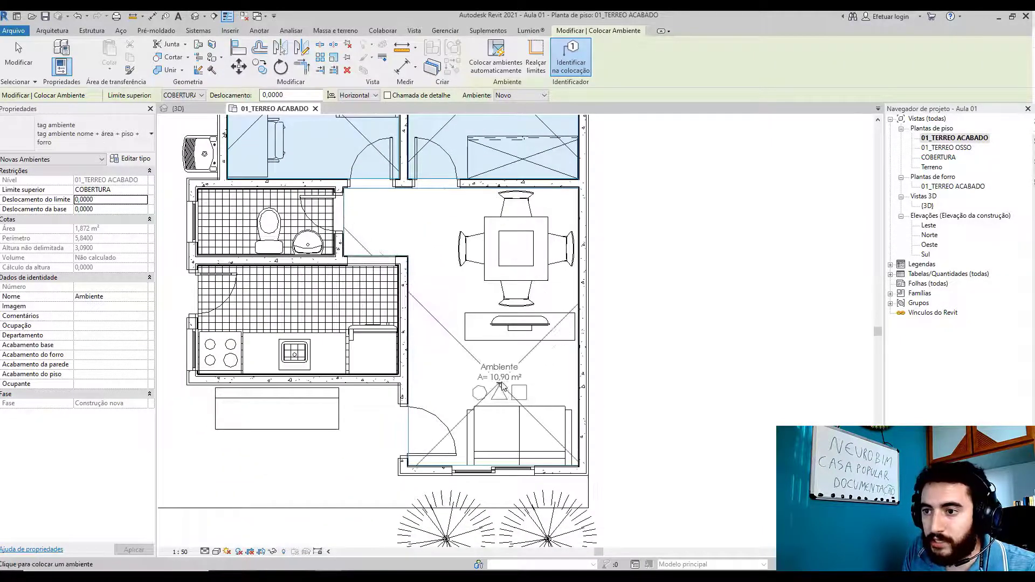
pyautogui.click(499, 398)
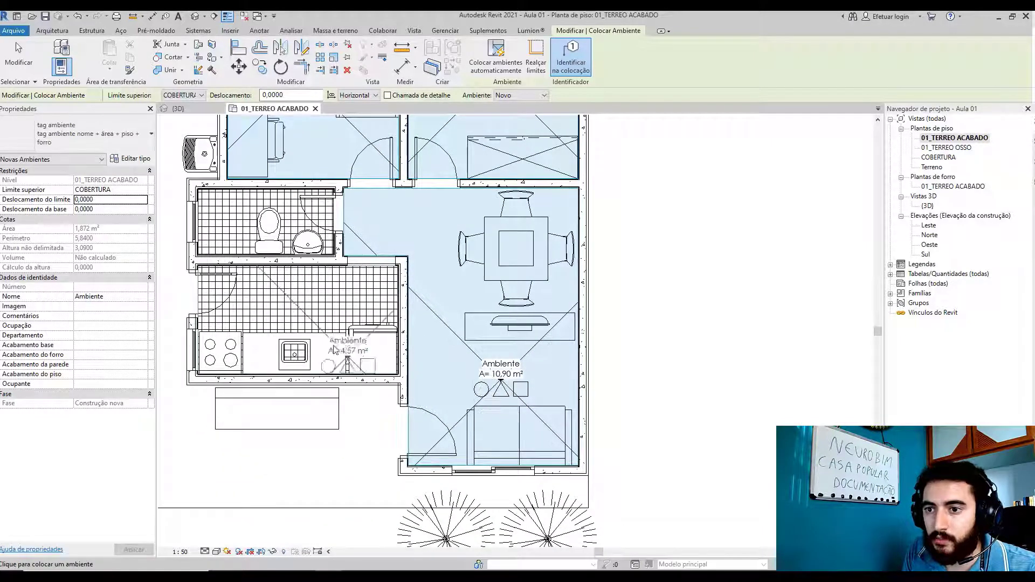
pyautogui.click(260, 280)
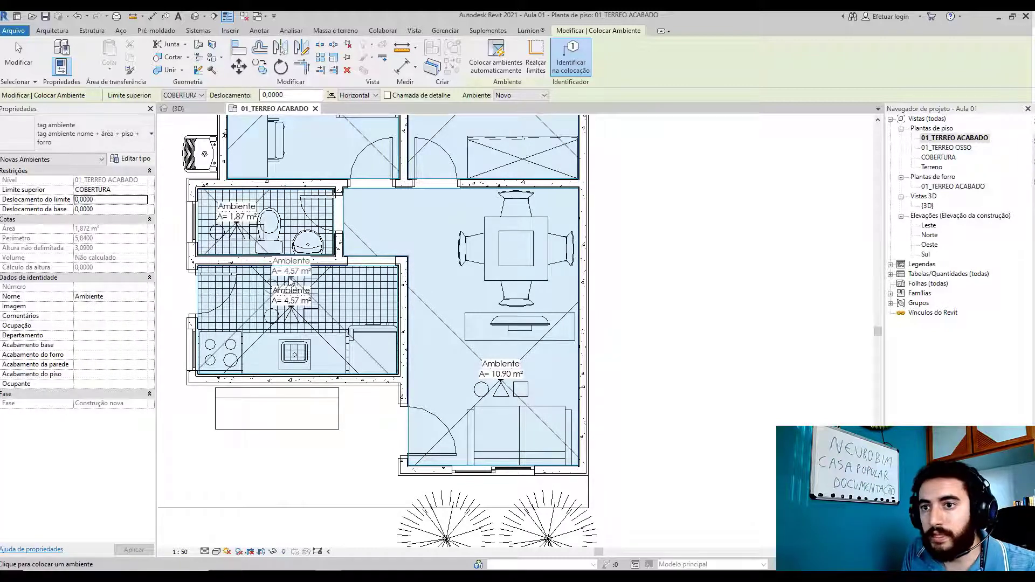
pyautogui.press('Escape')
pyautogui.press('Escape')
# - Draw a horizontal room separation line along the TV rack's dining-side edge, from the outer wall to the kitchen wall
pyautogui.moveTo(444, 260); pyautogui.dragTo(455, 291, button='middle')
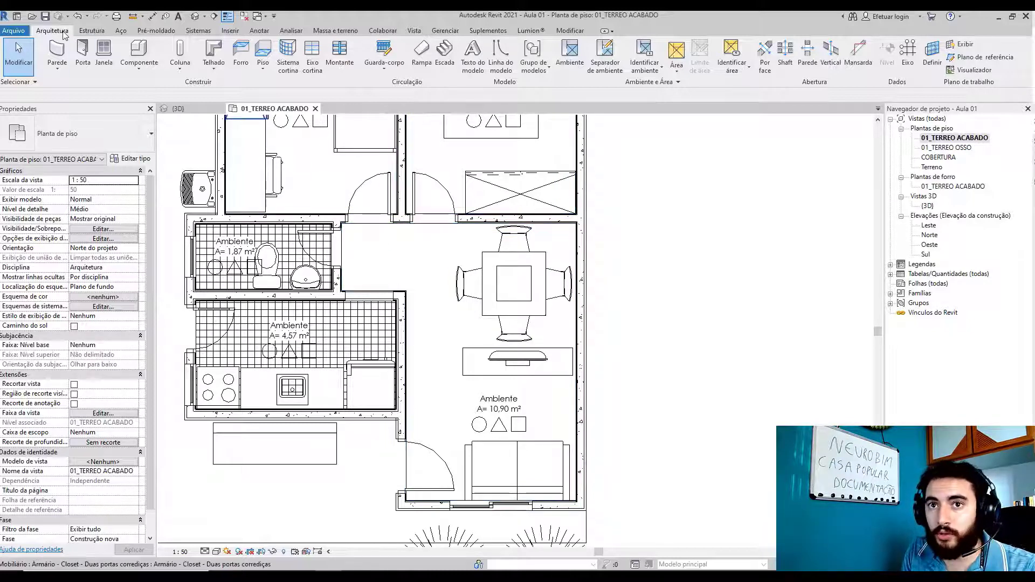
pyautogui.click(607, 61)
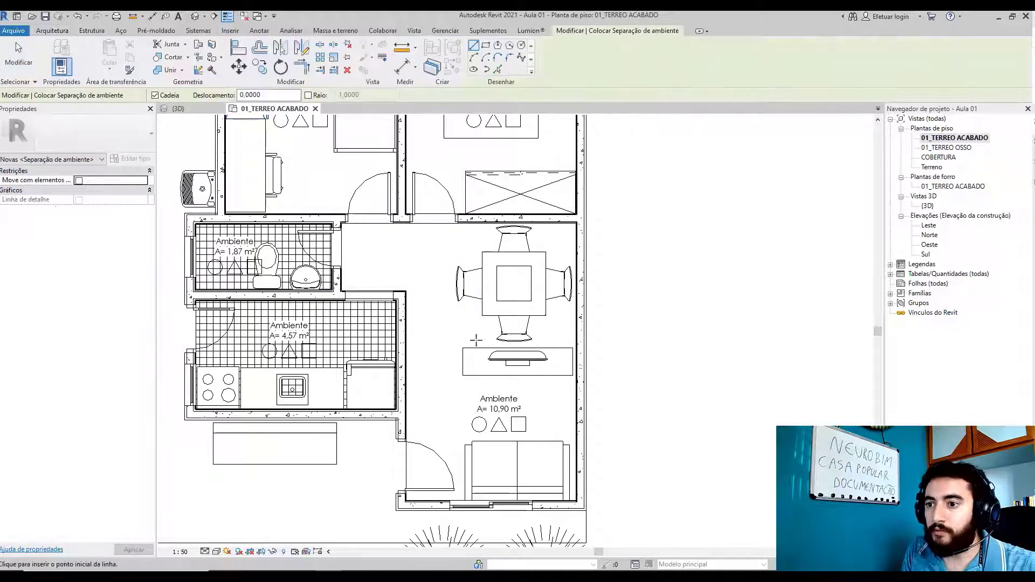
pyautogui.scroll(3, 458, 353)
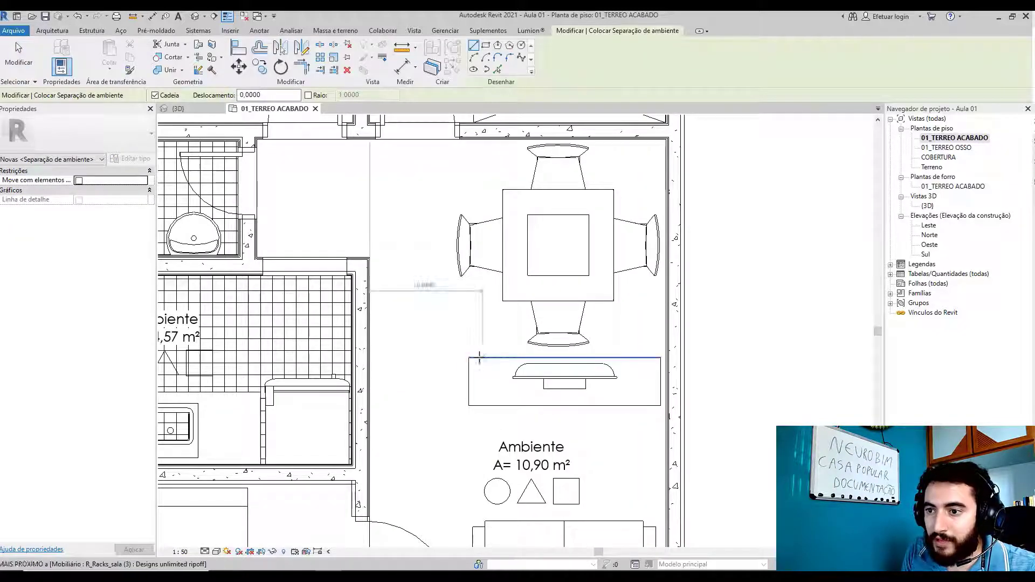
pyautogui.click(468, 357)
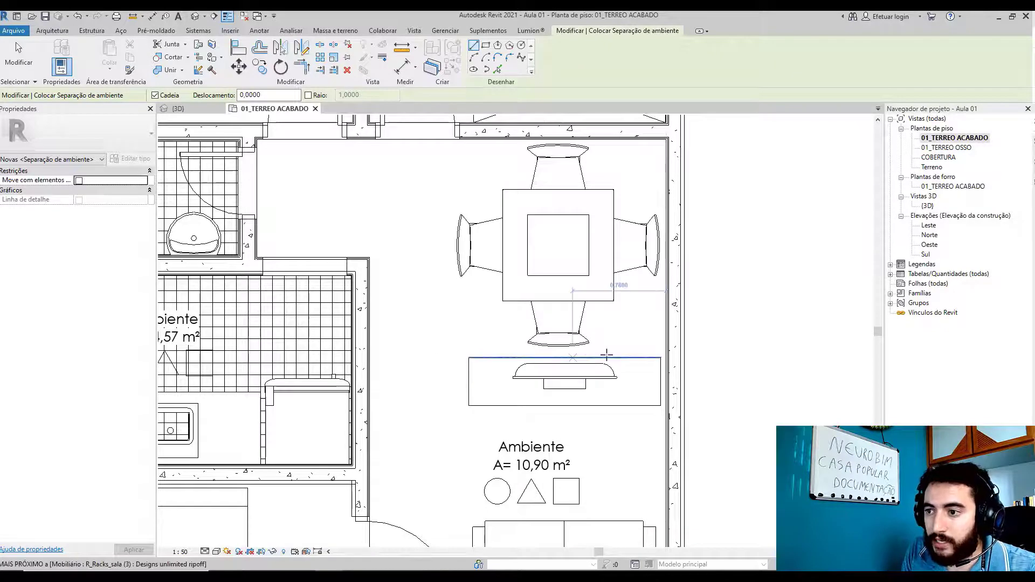
pyautogui.click(667, 357)
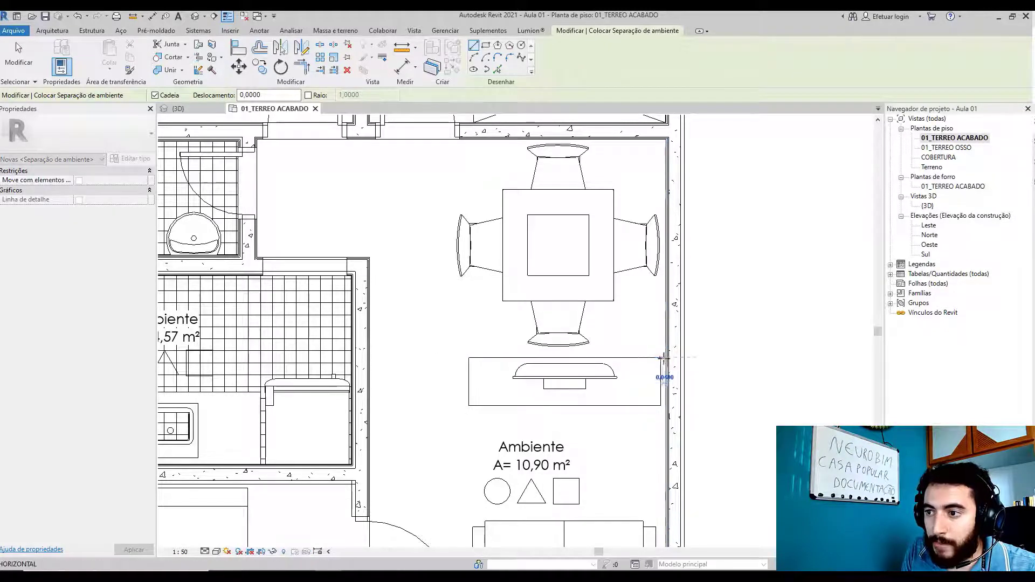
pyautogui.click(368, 358)
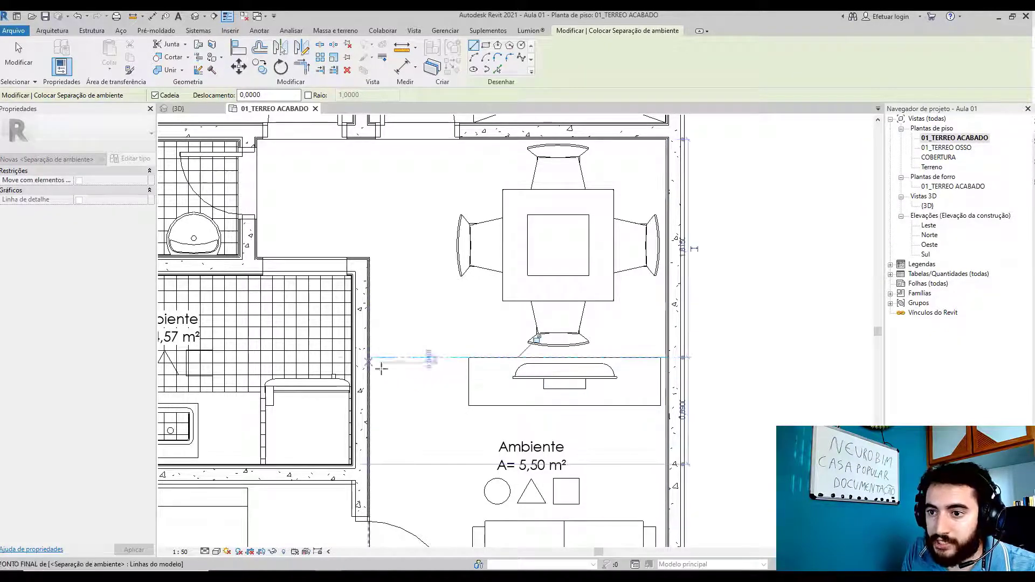
pyautogui.press('Escape')
pyautogui.press('Escape')
pyautogui.scroll(-2, 492, 284)
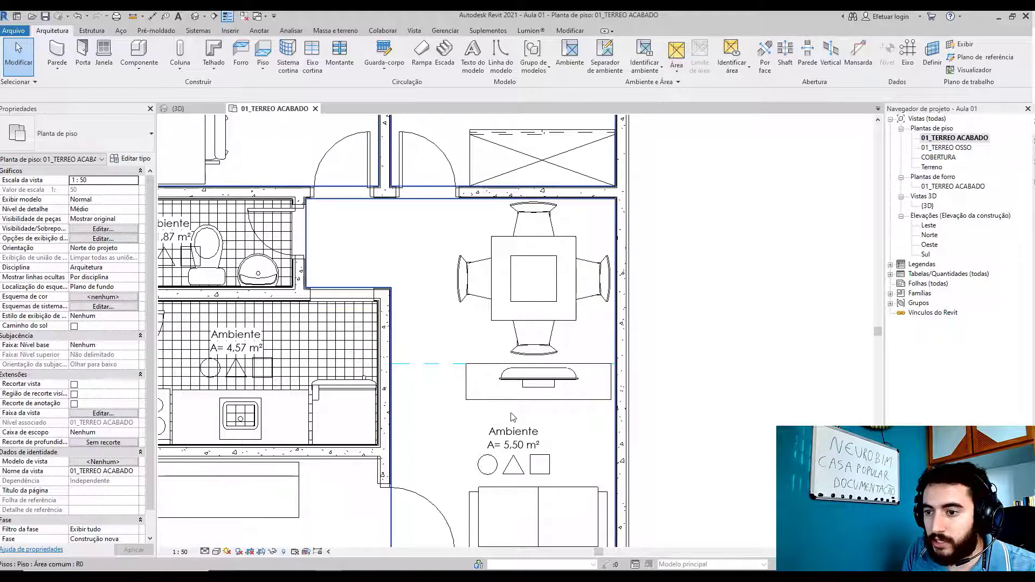
# - Turn off the selection of elements by face so floors are no longer picked in the plan
pyautogui.moveTo(635, 381); pyautogui.dragTo(654, 321, button='middle')
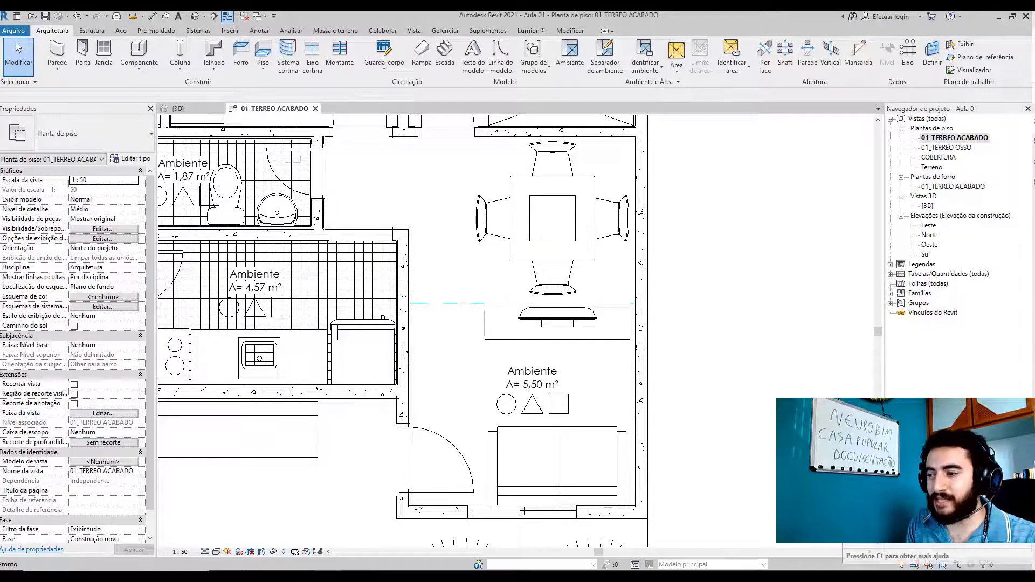
pyautogui.click(943, 564)
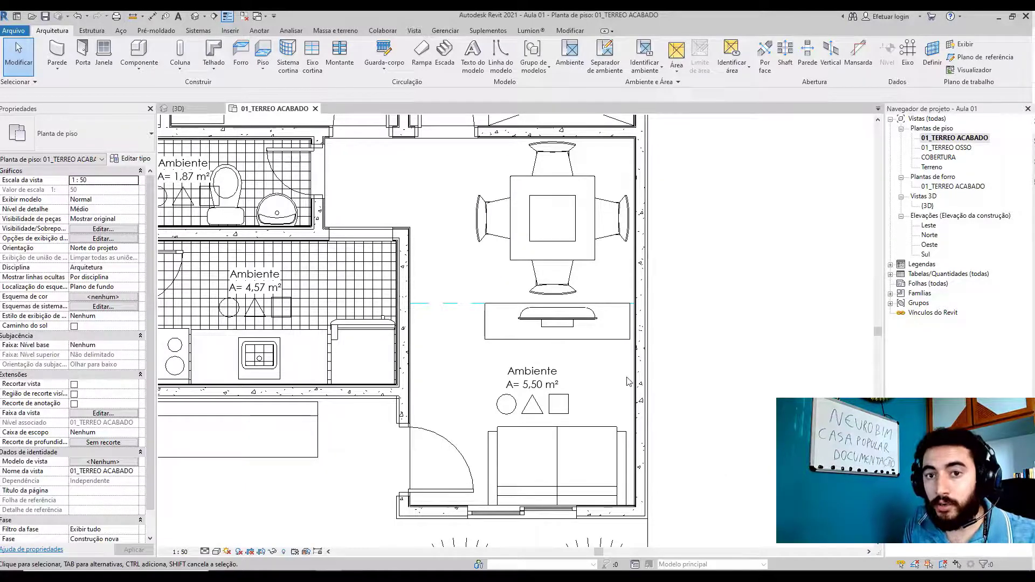
pyautogui.click(566, 362)
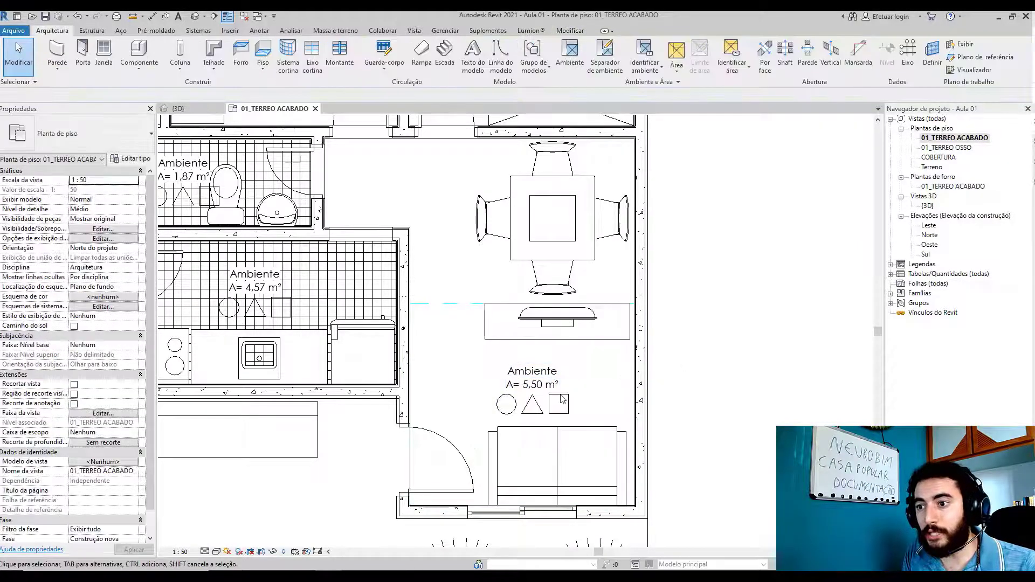
# - Select the living room's tag and the room itself to compare their properties
pyautogui.click(544, 383)
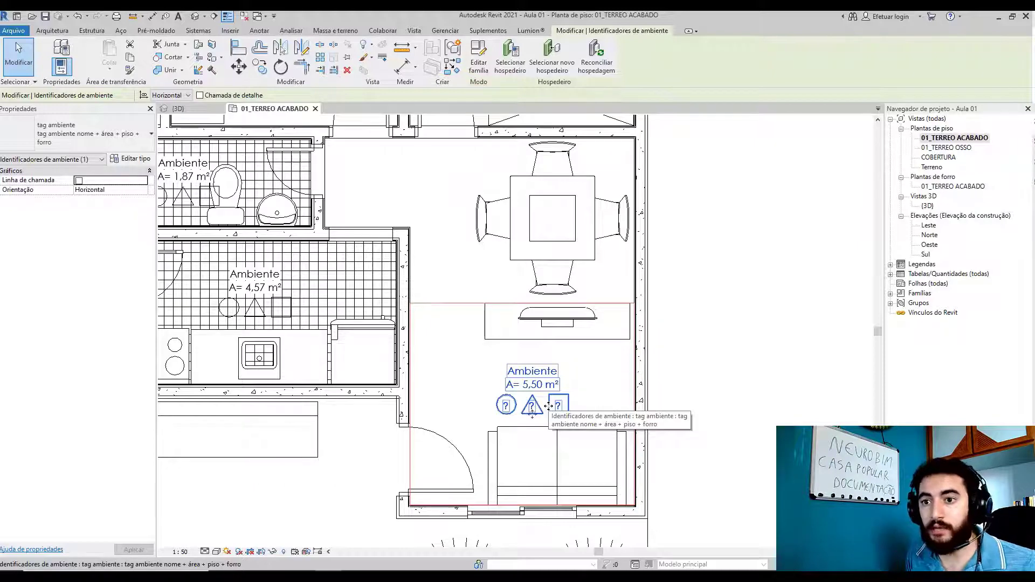
pyautogui.click(573, 354)
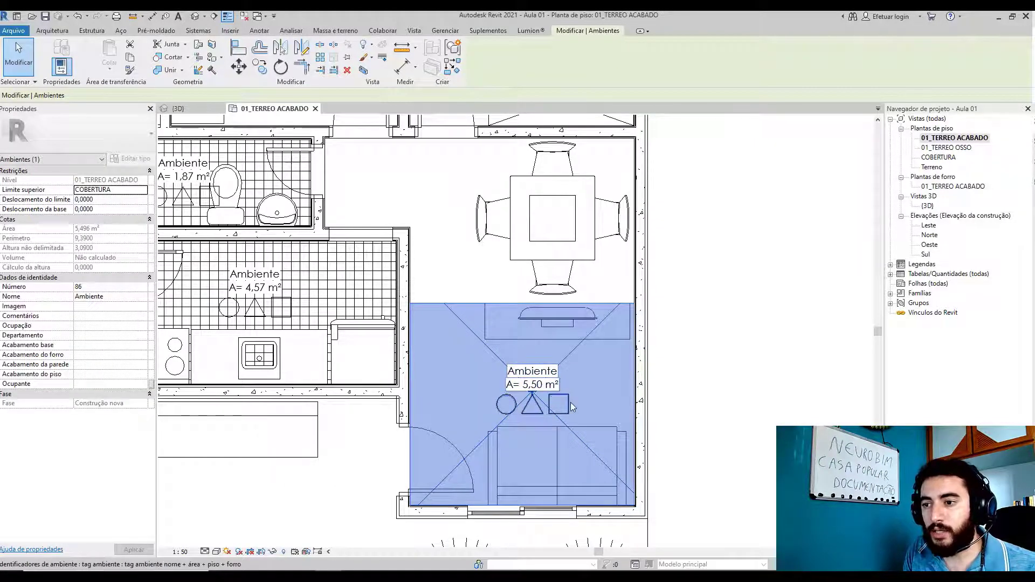
pyautogui.click(734, 375)
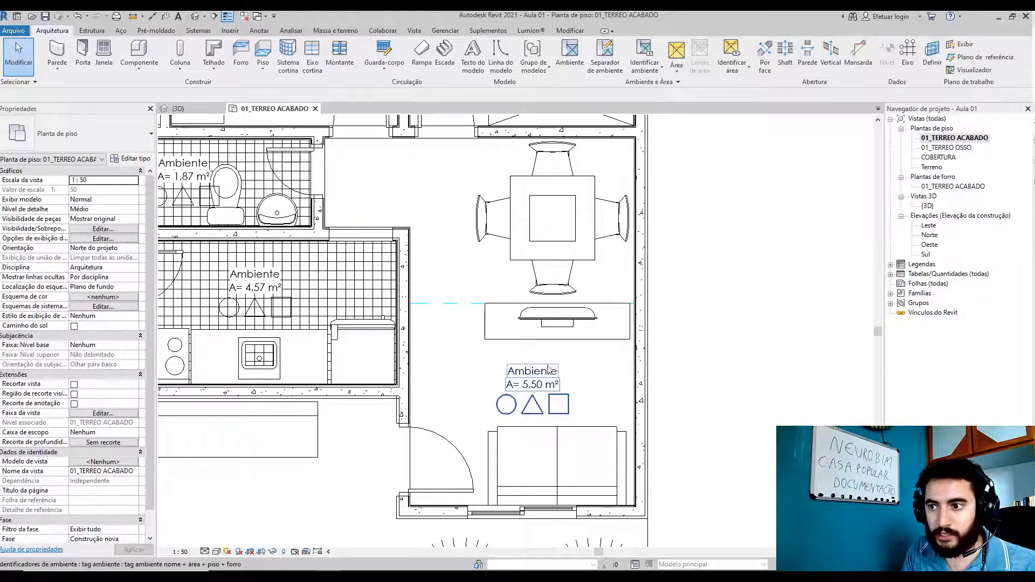
pyautogui.click(589, 405)
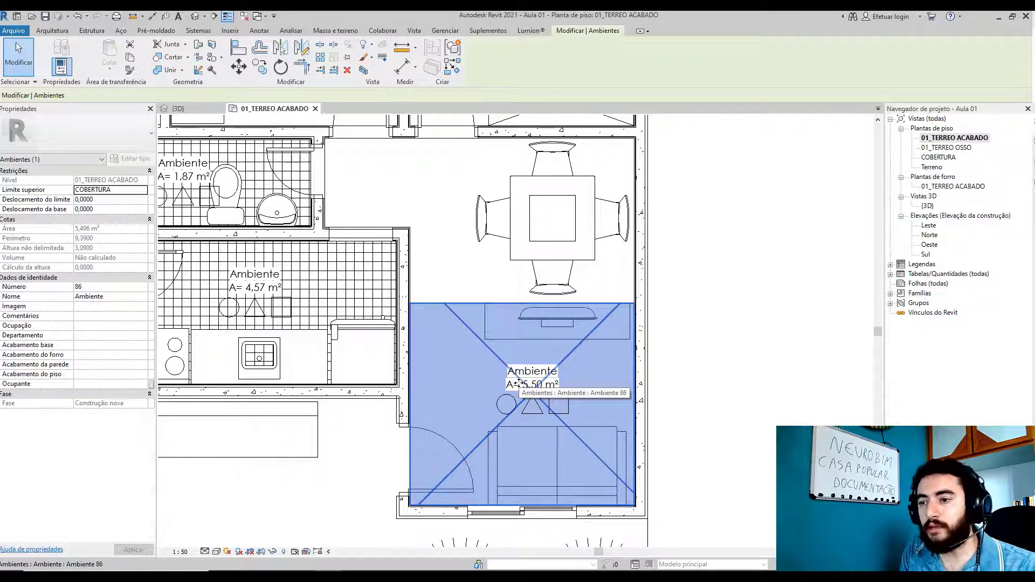
pyautogui.click(714, 316)
# - Draw a vertical room separation line from the kitchen wall's outer corner to the bedroom wall, dividing the circulation from the dining area
pyautogui.moveTo(685, 232); pyautogui.dragTo(685, 292, button='middle')
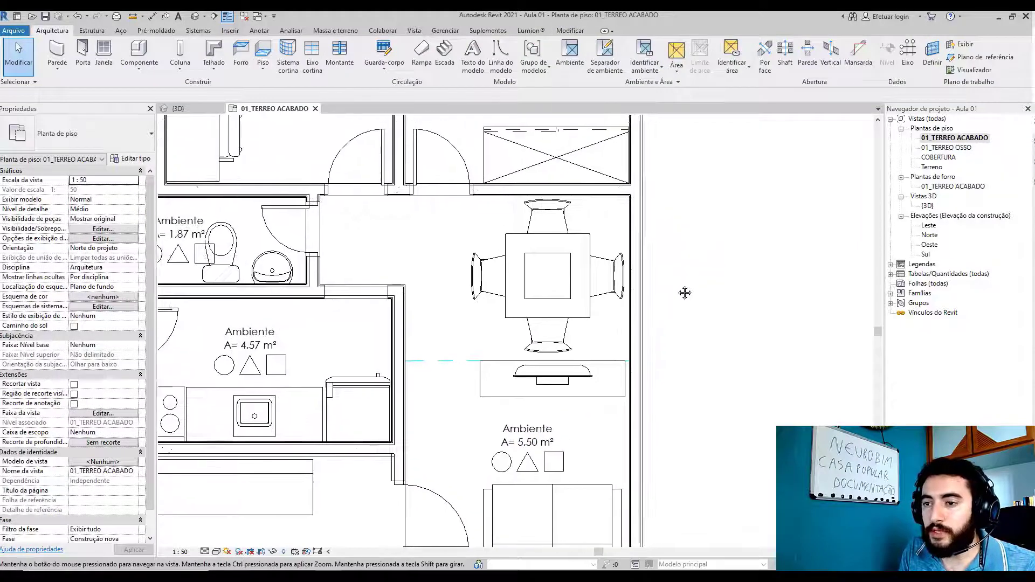
pyautogui.click(606, 65)
pyautogui.scroll(5, 406, 288)
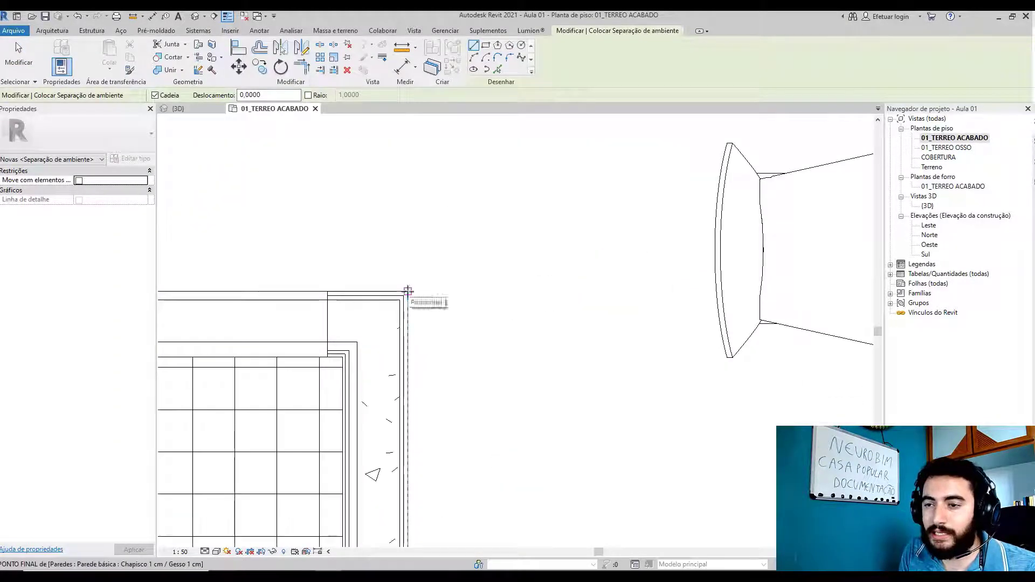
pyautogui.click(407, 291)
pyautogui.scroll(-4, 407, 270)
pyautogui.scroll(3, 405, 215)
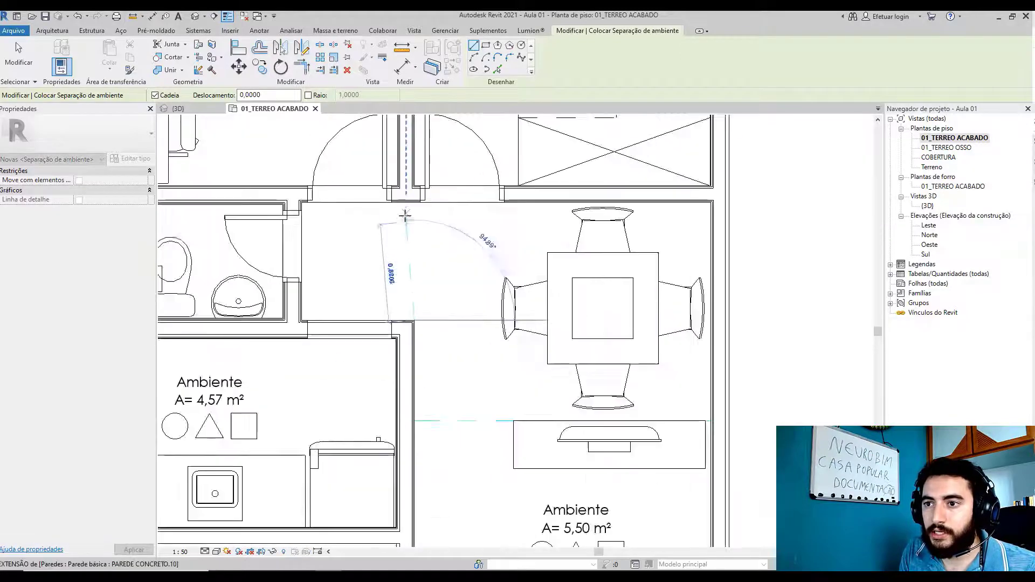
pyautogui.click(405, 216)
pyautogui.press('Escape')
pyautogui.press('Escape')
pyautogui.scroll(-3, 432, 286)
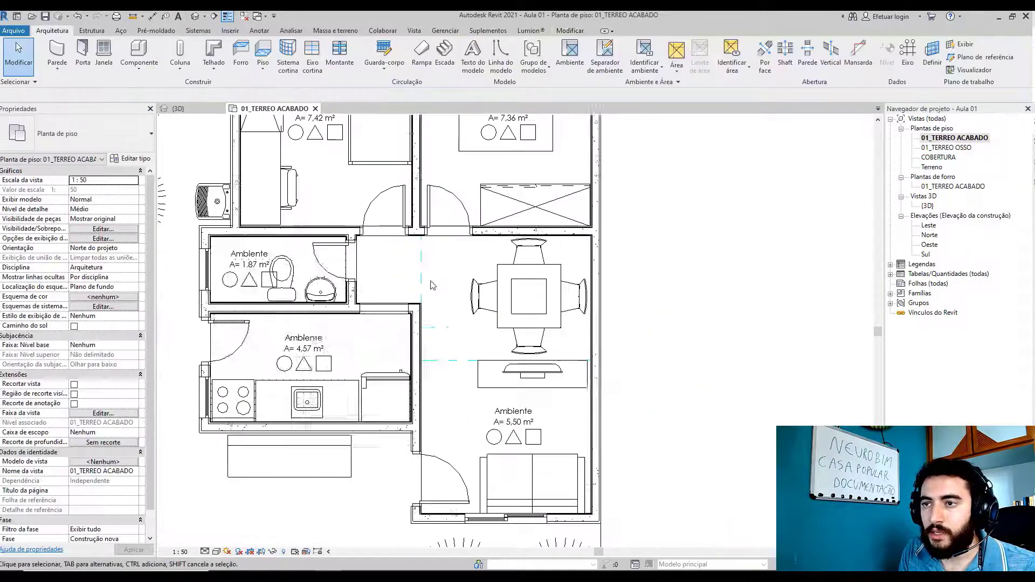
# - Place tagged rooms in the dining area and in the small circulation space beside the bathroom
pyautogui.click(572, 65)
pyautogui.scroll(2, 475, 259)
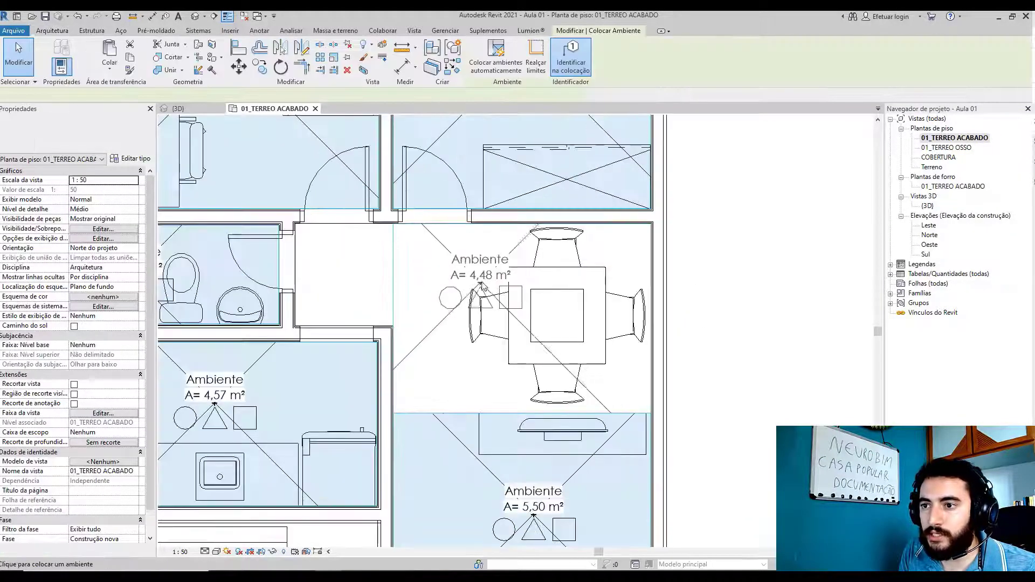
pyautogui.scroll(1, 482, 286)
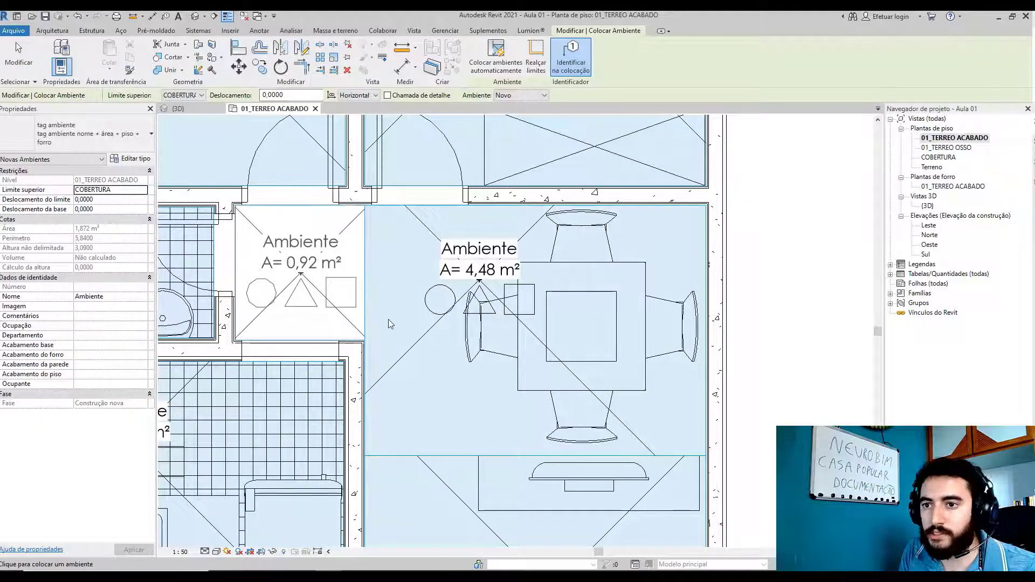
pyautogui.press('Escape')
pyautogui.press('Escape')
pyautogui.scroll(-3, 391, 320)
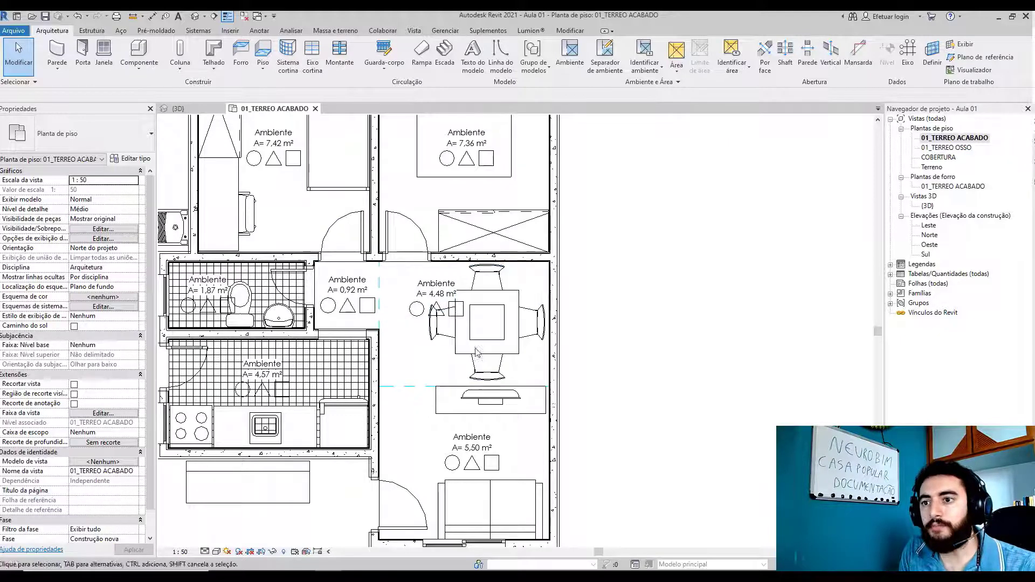
# - Rename the single-bed bedroom as "Quarto Crianças" through its room tag
pyautogui.moveTo(304, 159); pyautogui.dragTo(427, 316, button='middle')
pyautogui.scroll(3, 427, 317)
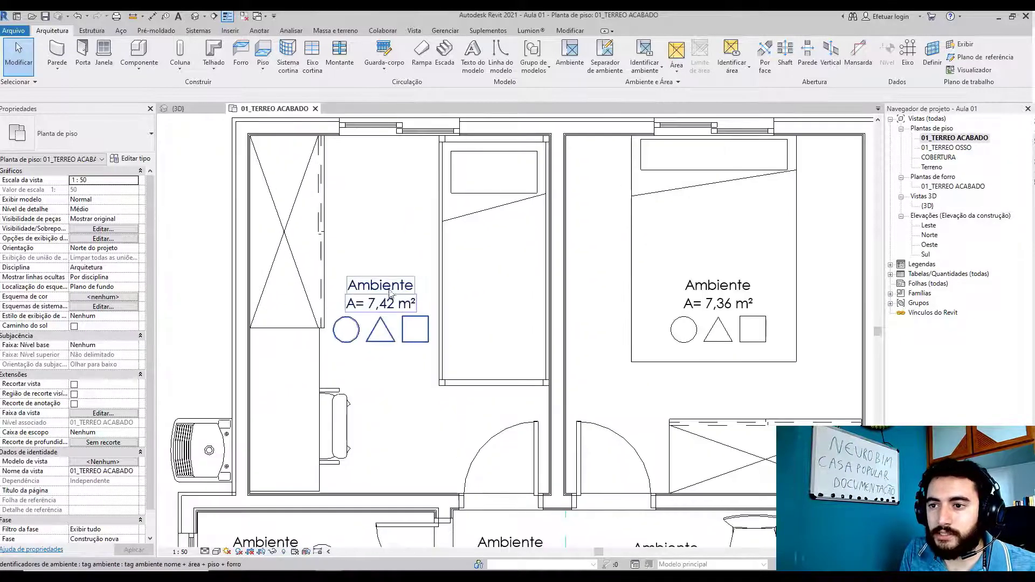
pyautogui.click(379, 290)
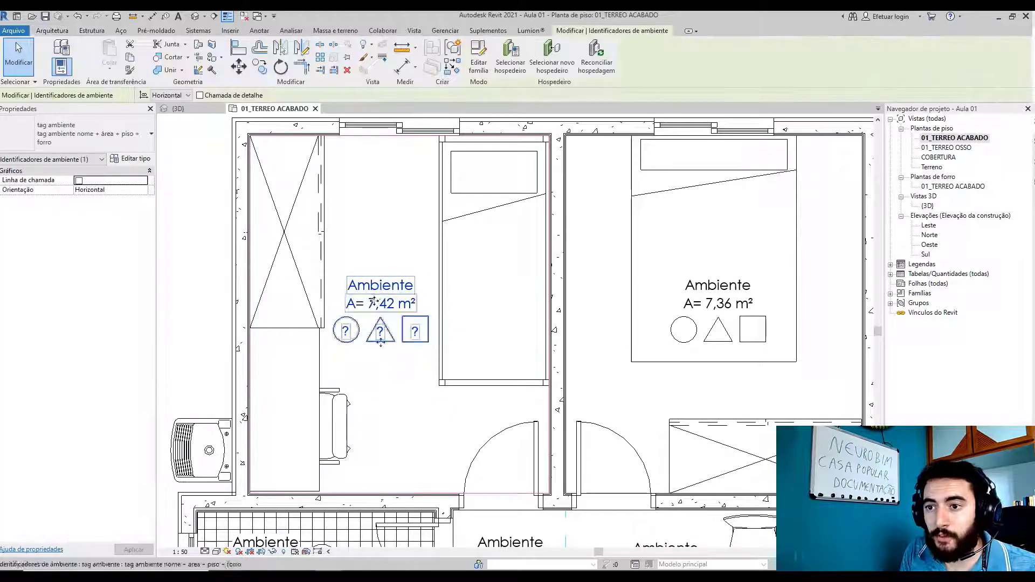
pyautogui.click(379, 286)
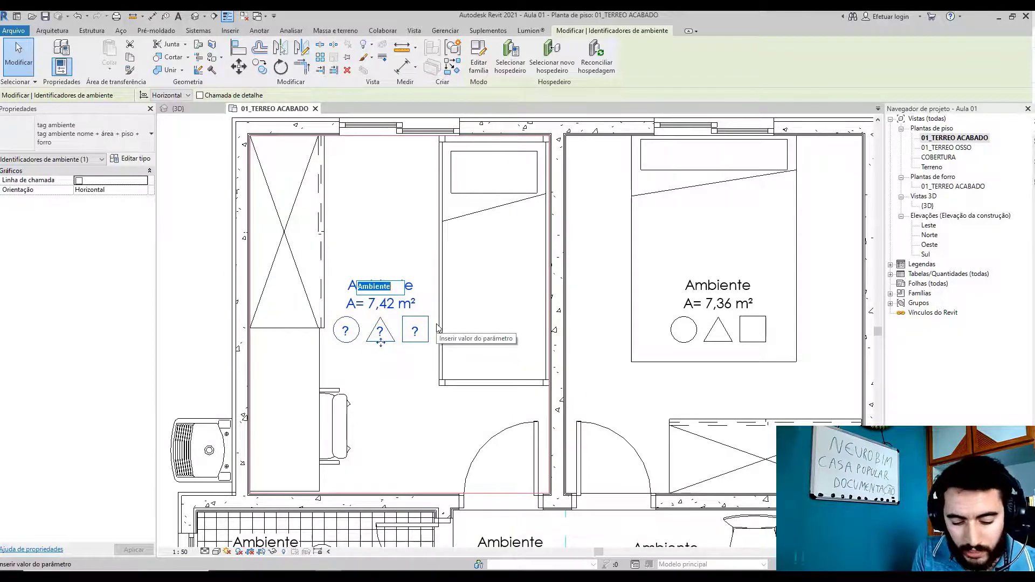
pyautogui.write('Qusa')
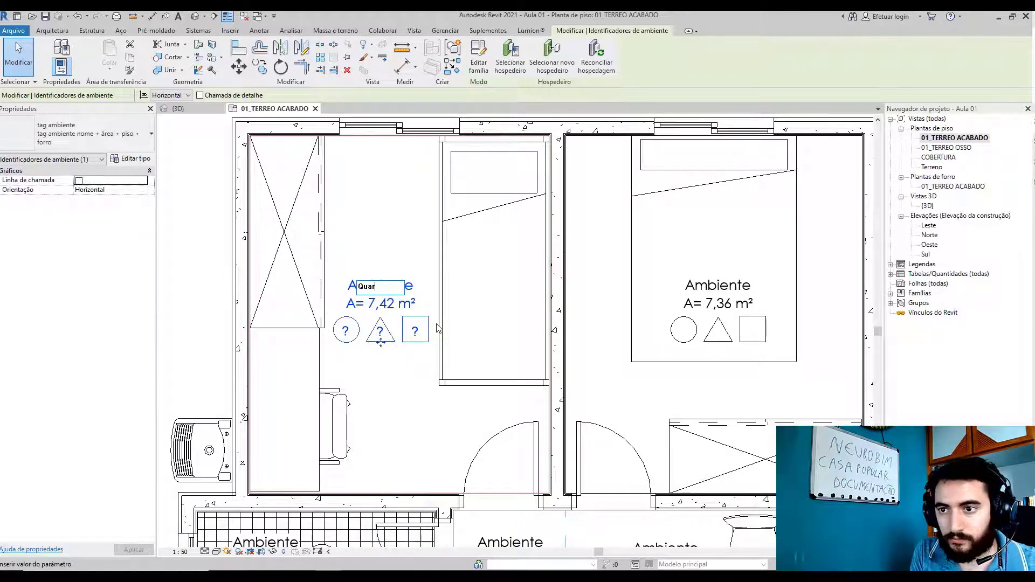
pyautogui.write('to Crianças')
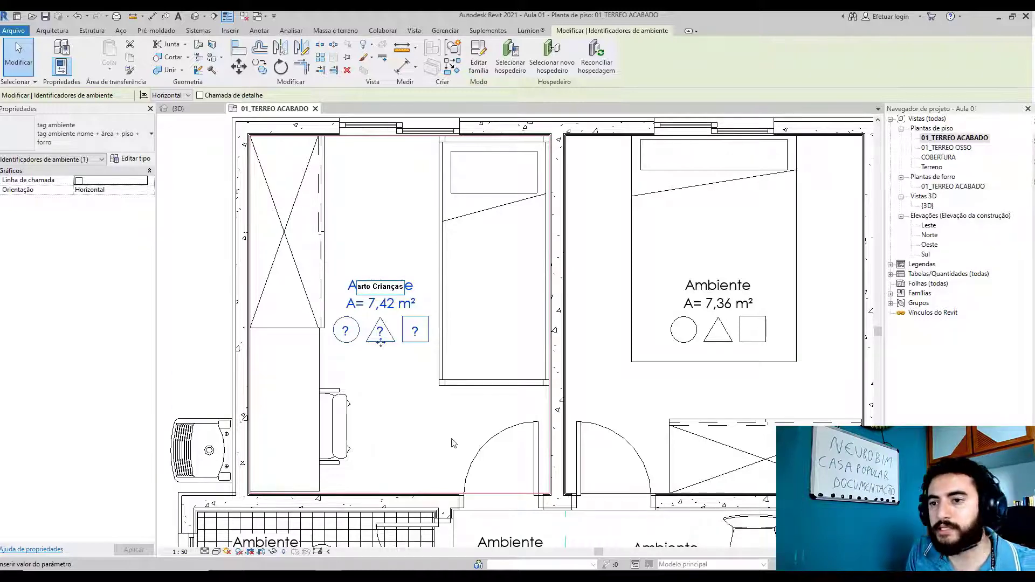
pyautogui.press('Return')
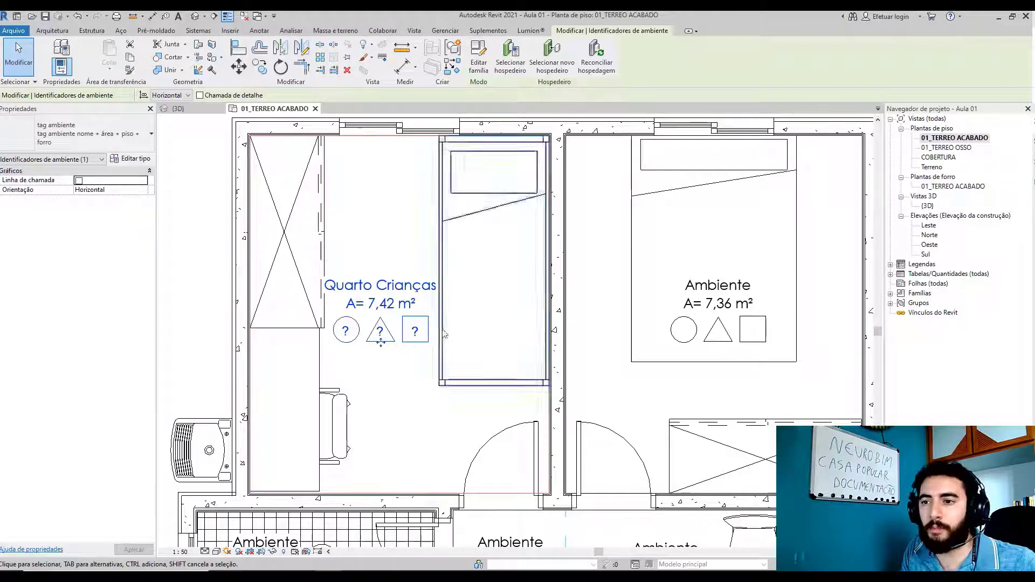
# - Review the children's bedroom properties and the area and volume calculation settings, keeping areas only and room area at wall finish
pyautogui.click(427, 262)
pyautogui.click(429, 263)
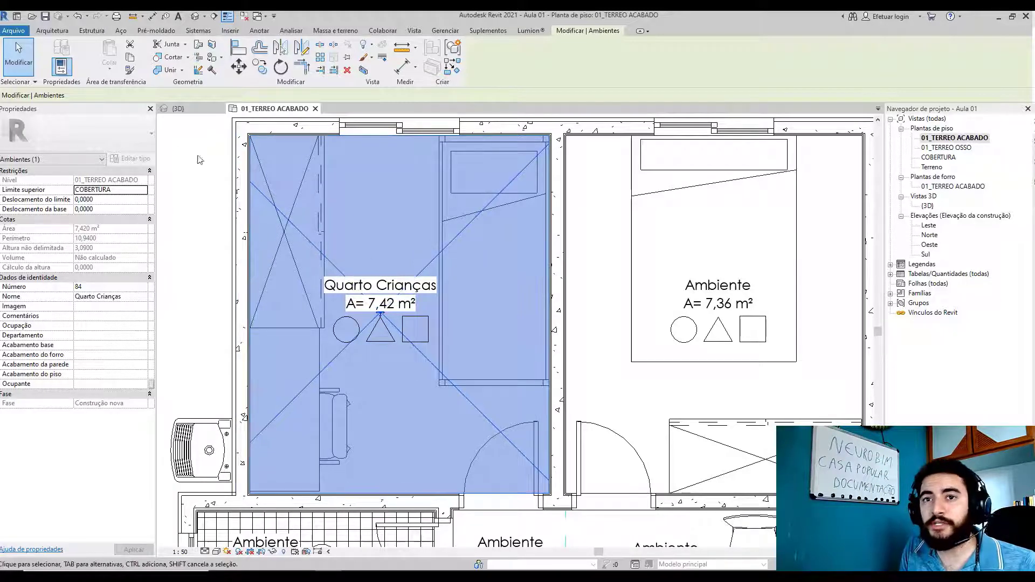
pyautogui.click(60, 32)
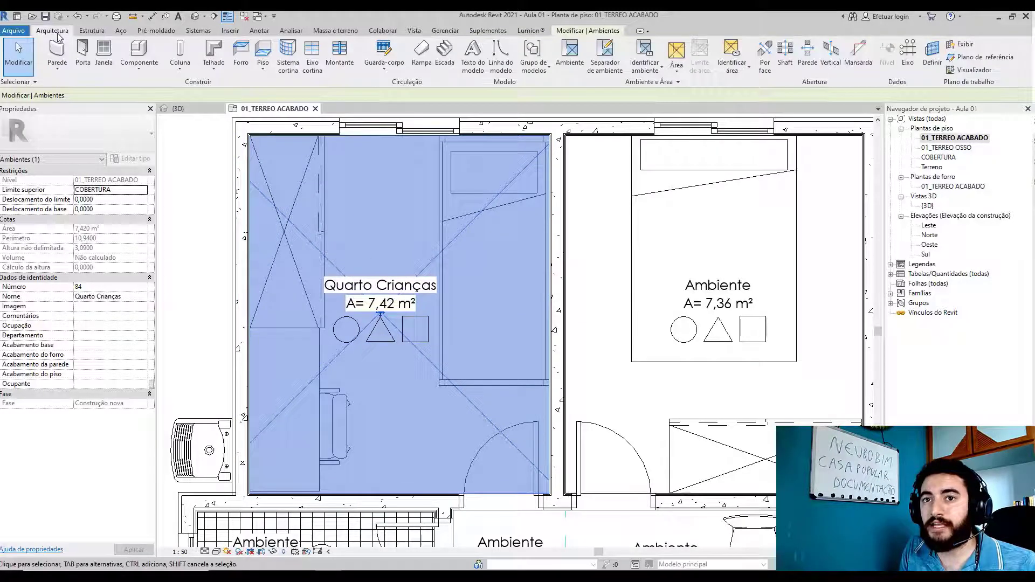
pyautogui.click(659, 83)
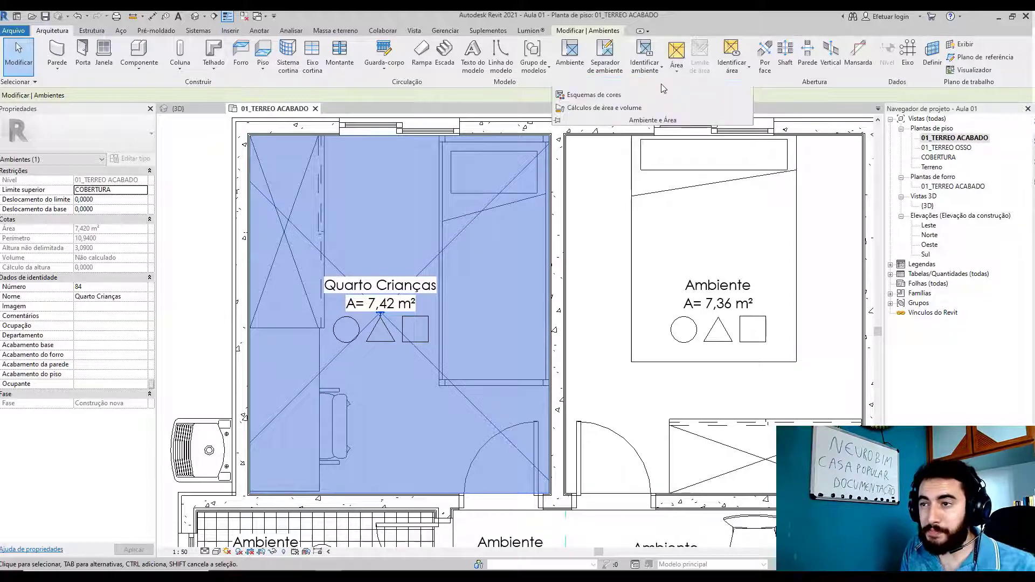
pyautogui.click(600, 109)
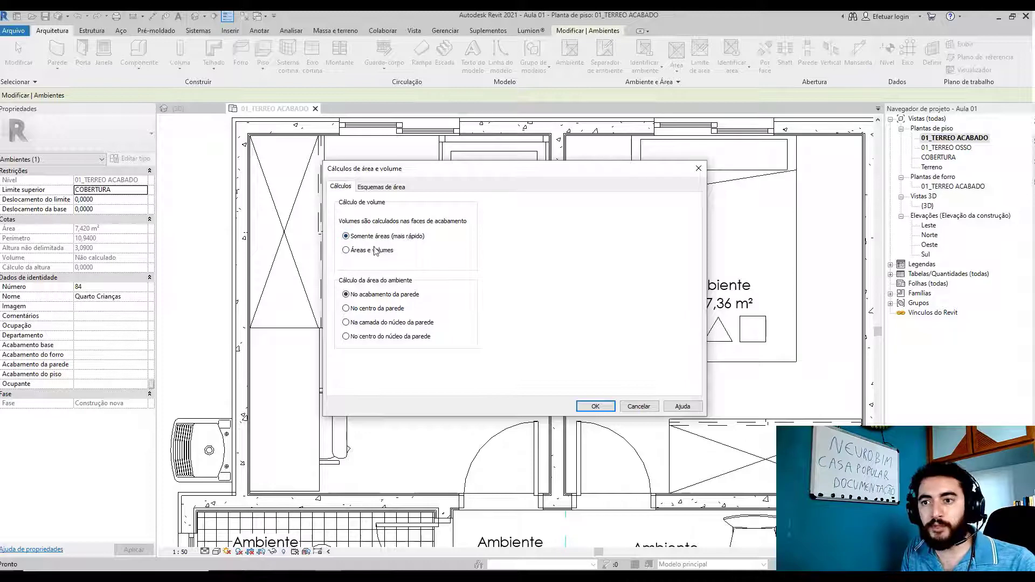
pyautogui.click(376, 238)
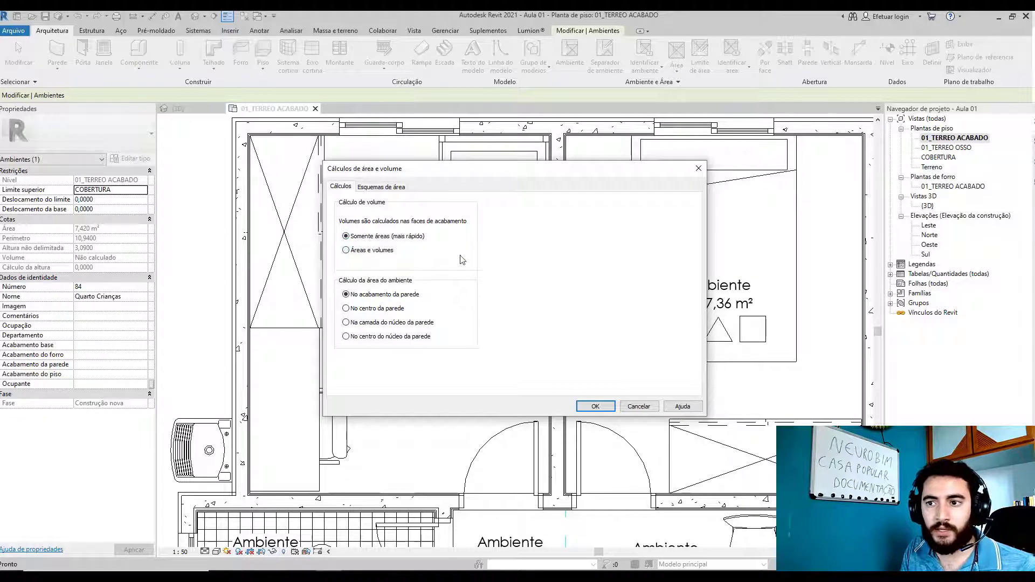
pyautogui.moveTo(483, 177); pyautogui.dragTo(642, 178)
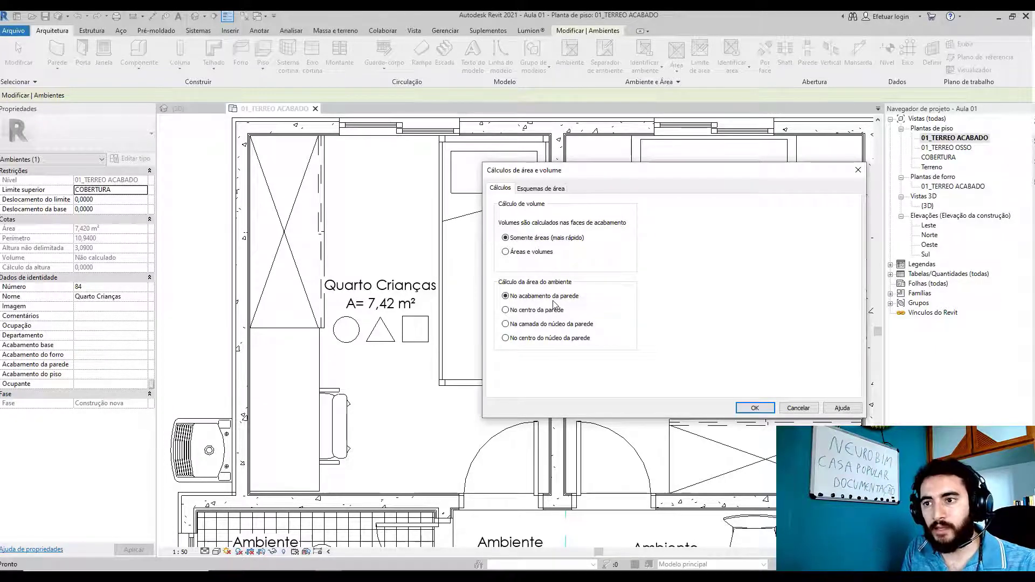
pyautogui.click(755, 408)
# - Rename the double-bed bedroom as "Quarto Casal" through its room tag
pyautogui.scroll(-1, 624, 383)
pyautogui.click(697, 299)
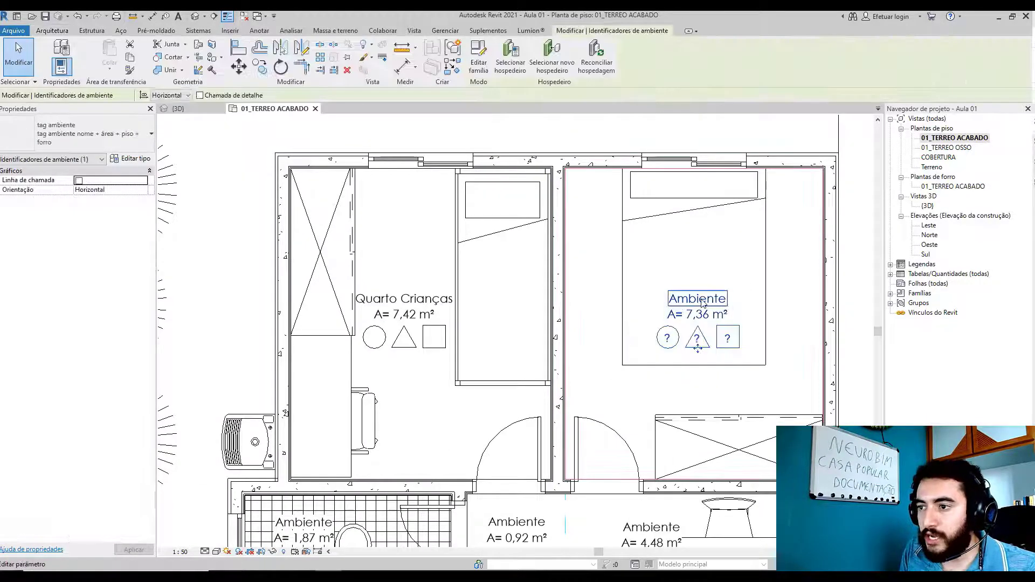
pyautogui.click(700, 300)
pyautogui.write('Qu')
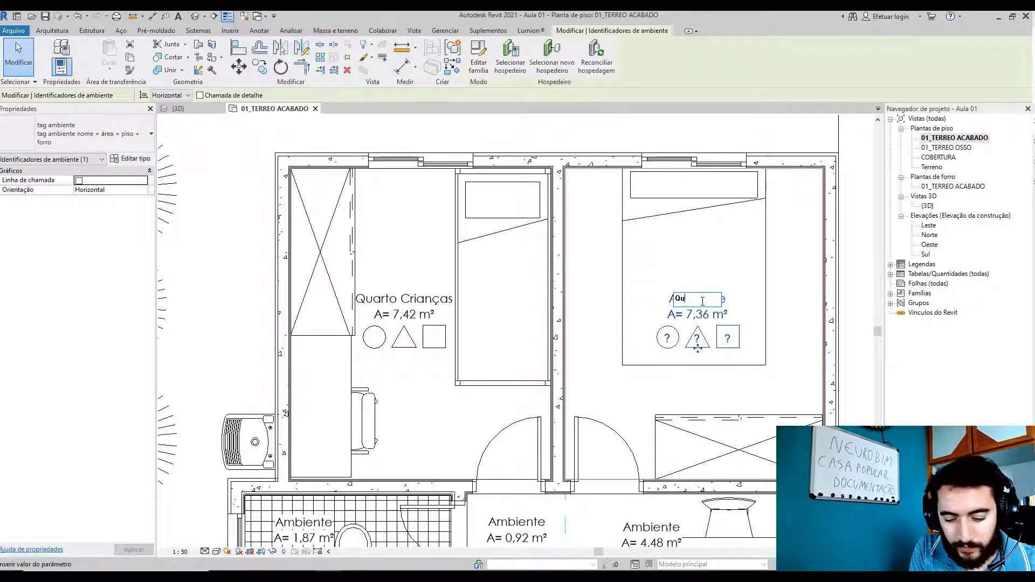
pyautogui.write('arto Casal')
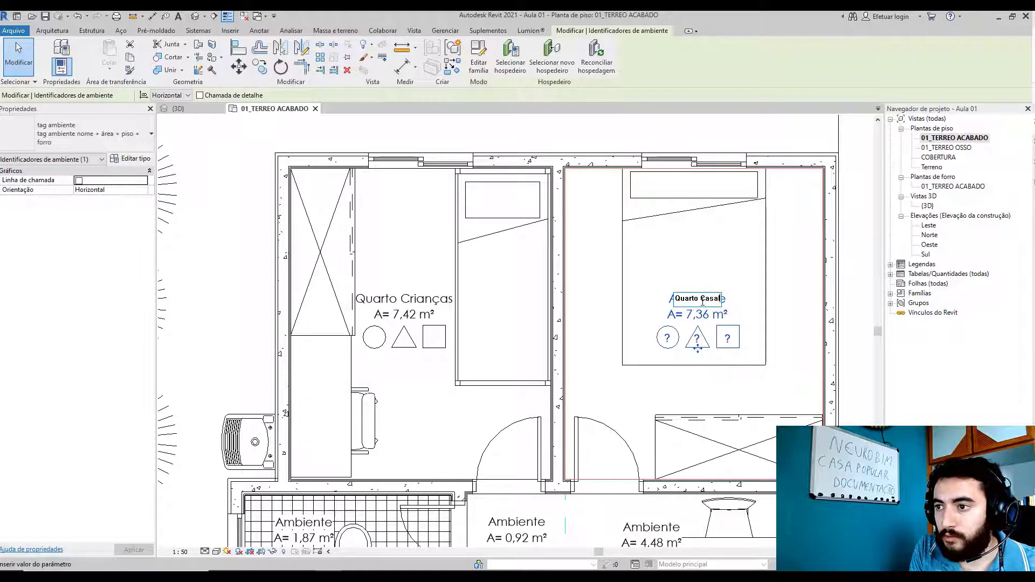
pyautogui.press('Return')
# - Rename the small room between the bathroom and the dining area as "Circ." through its tag
pyautogui.scroll(-1, 612, 272)
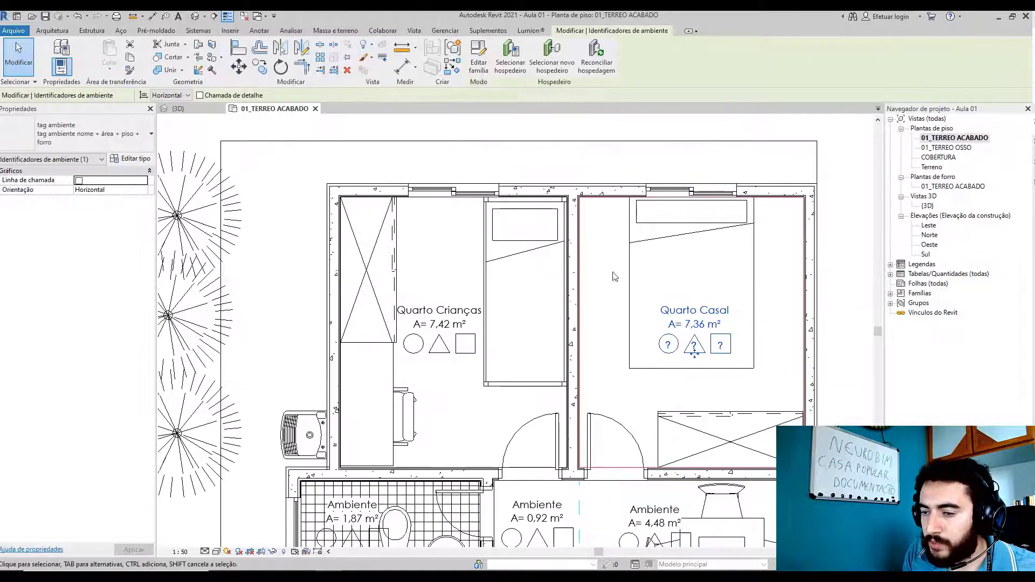
pyautogui.scroll(-2, 557, 203)
pyautogui.click(501, 349)
pyautogui.click(504, 349)
pyautogui.write('C')
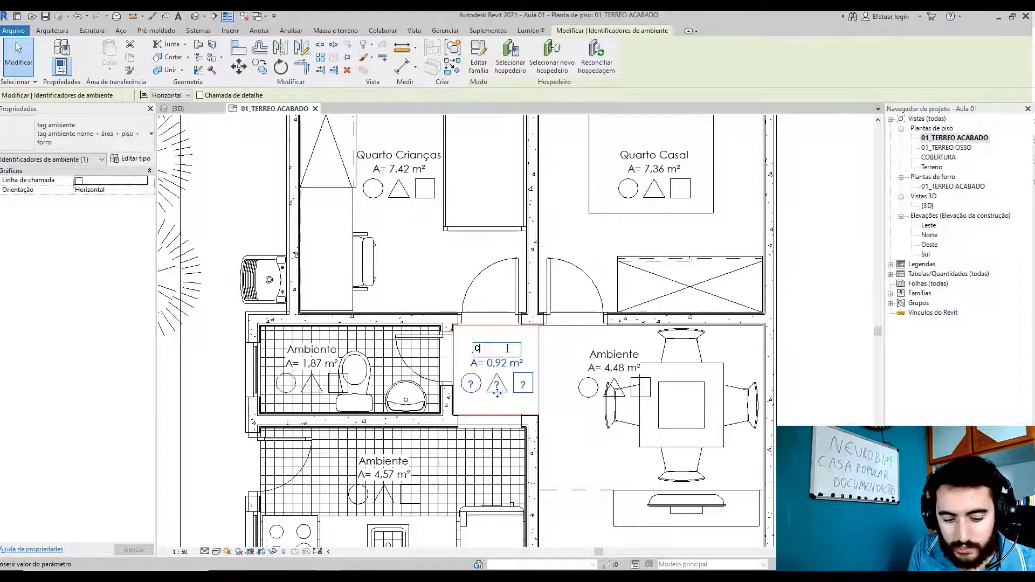
pyautogui.write('irc.')
pyautogui.press('Return')
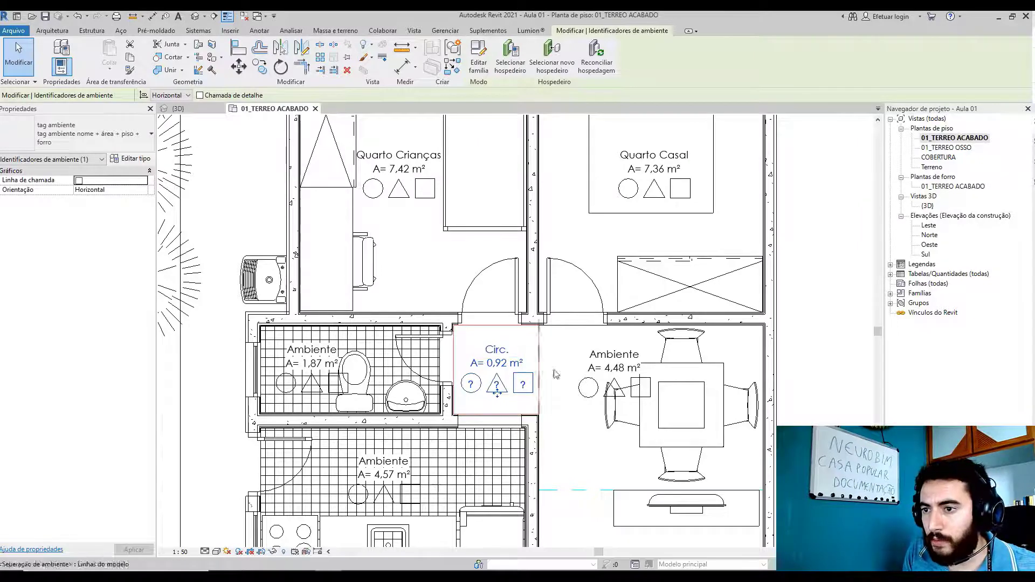
# - Rename the room with the dining table as "Sala de Jantar" through its room tag
pyautogui.click(616, 361)
pyautogui.click(613, 355)
pyautogui.click(612, 353)
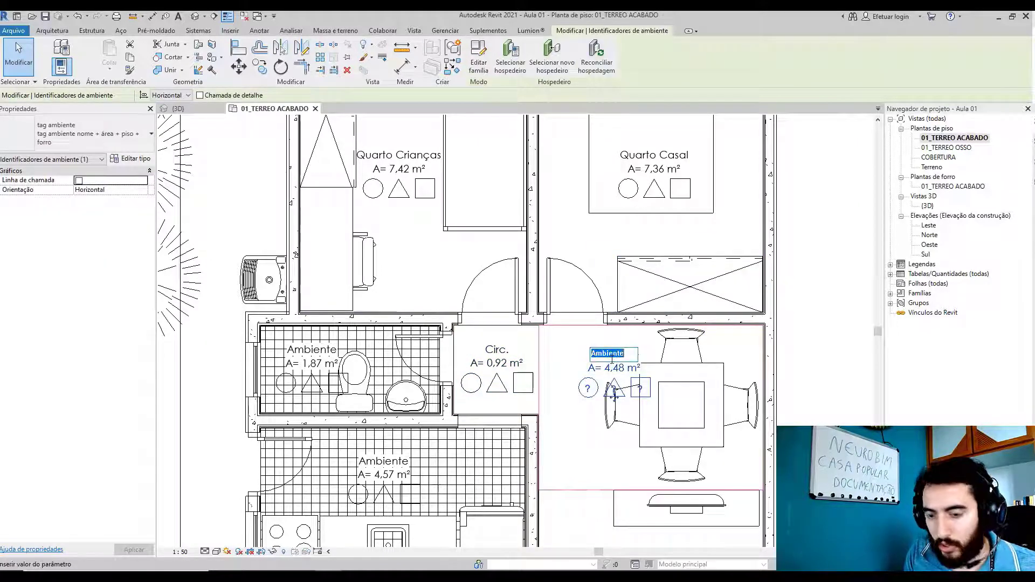
pyautogui.write('A')
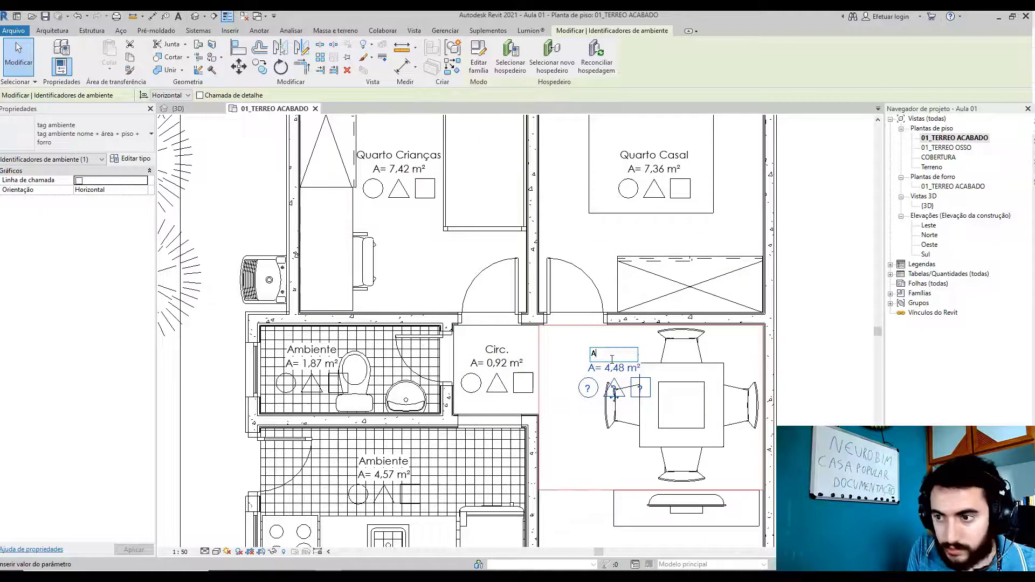
pyautogui.write('ala de Jantar')
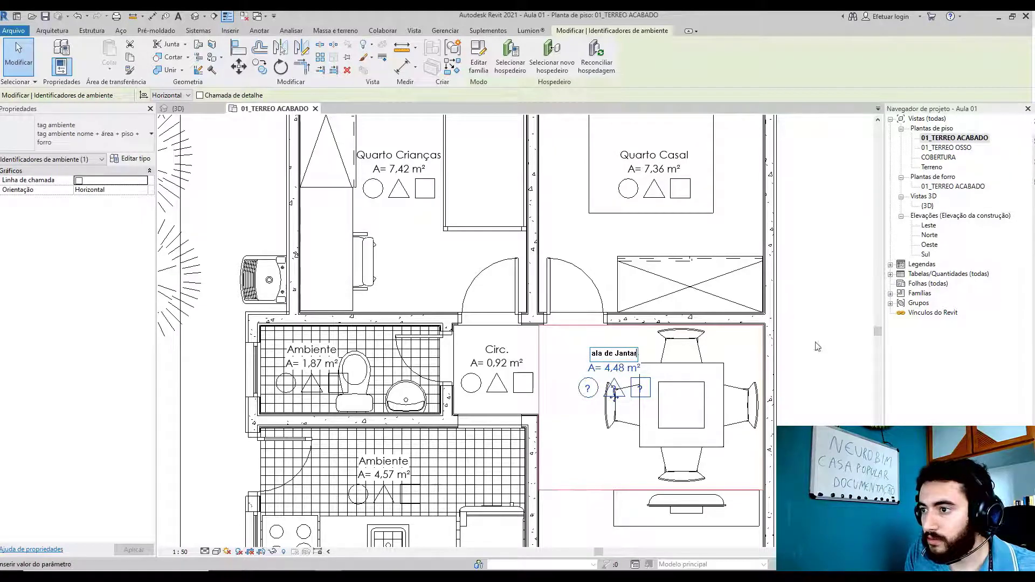
pyautogui.press('Return')
# - Rename the room with the sofa and TV rack as "Sala de Estar" through its room tag
pyautogui.moveTo(690, 370); pyautogui.dragTo(646, 241, button='middle')
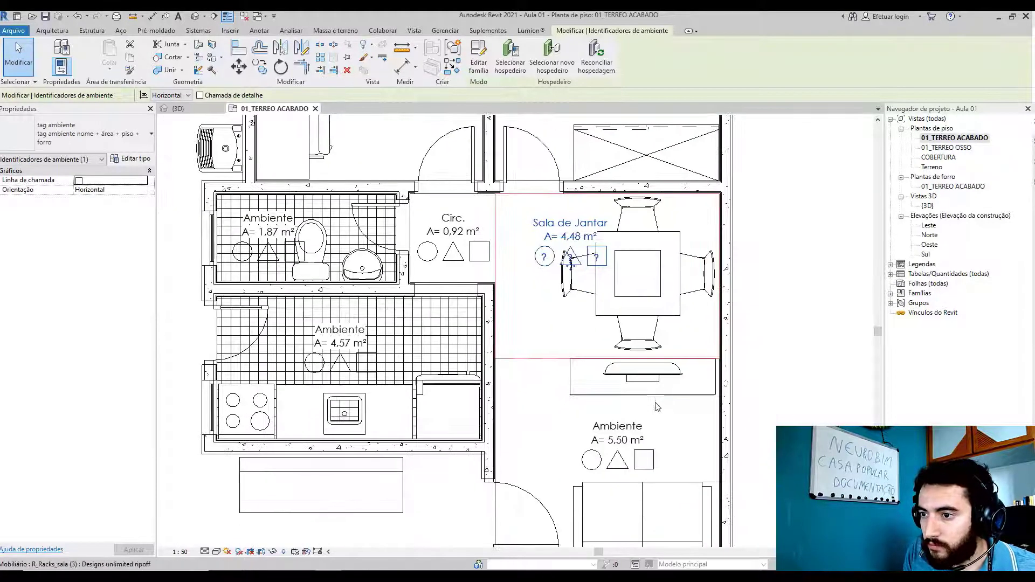
pyautogui.click(617, 425)
pyautogui.click(618, 425)
pyautogui.write('Sala')
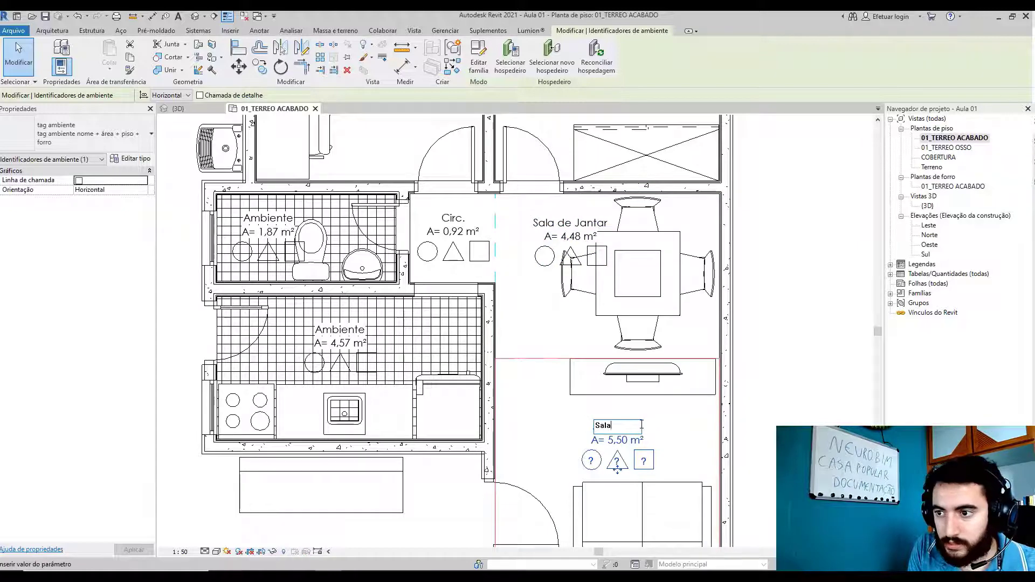
pyautogui.write(' de Estar')
pyautogui.press('Return')
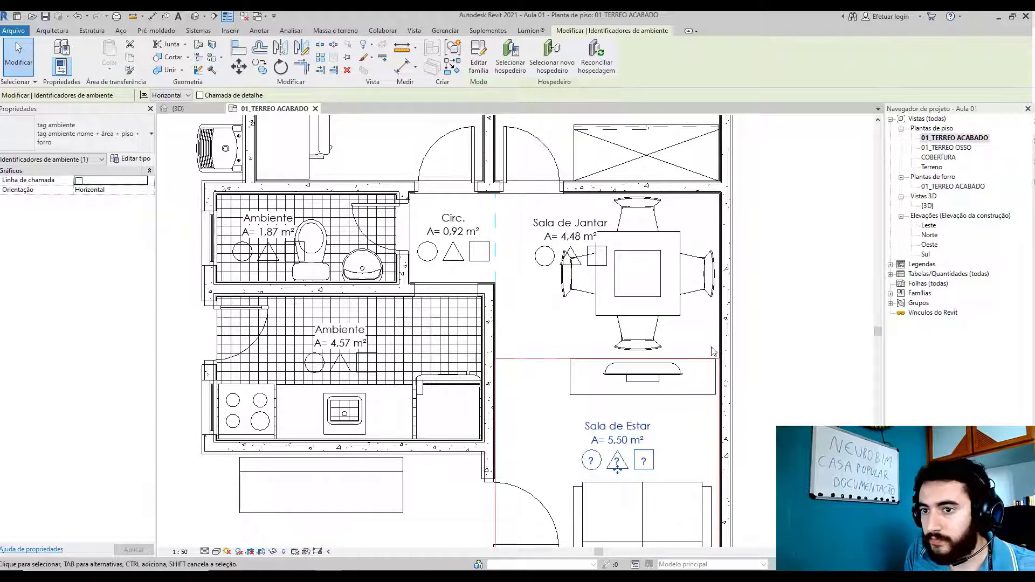
# - Rename the kitchen as "Cozinha" and the bathroom as "W.C" through their room tags
pyautogui.doubleClick(348, 333)
pyautogui.write('Cozinha')
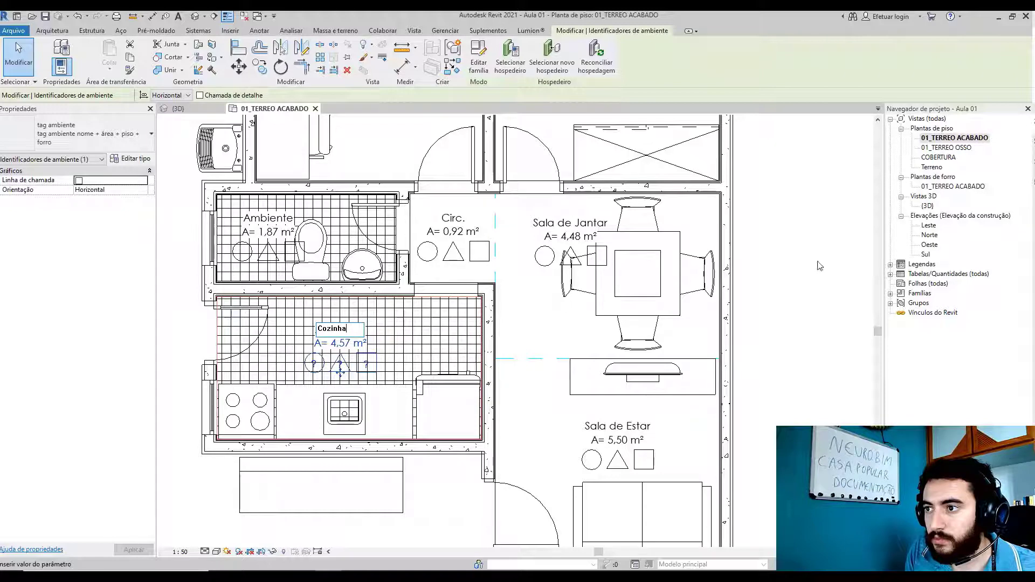
pyautogui.press('Return')
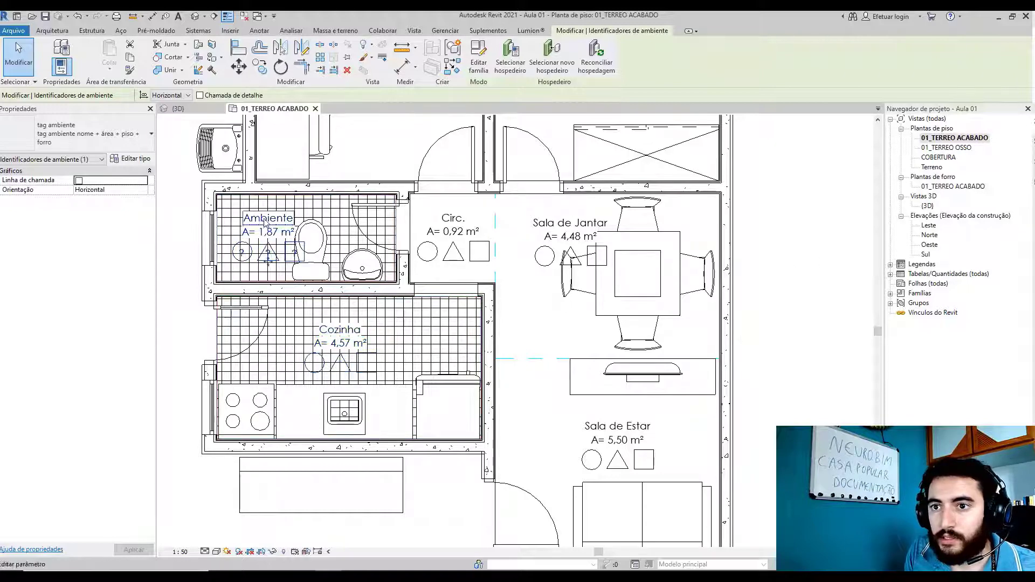
pyautogui.doubleClick(280, 233)
pyautogui.write('W.C')
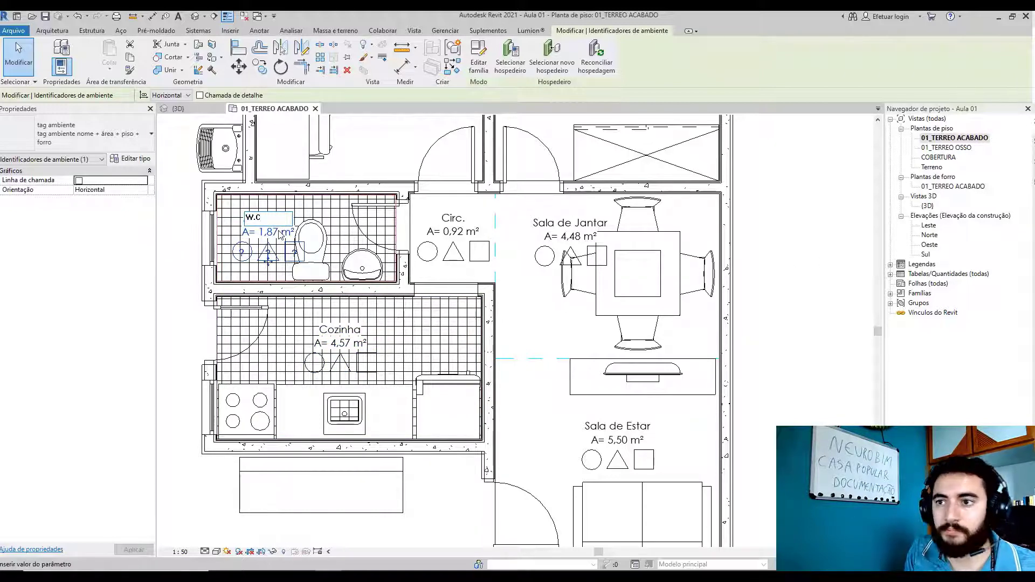
pyautogui.press('Return')
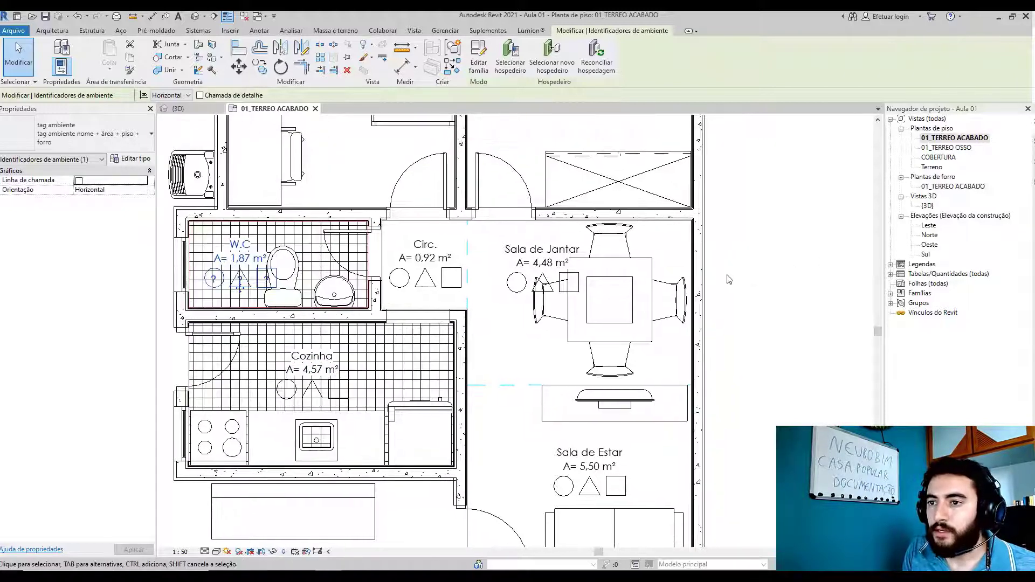
# - Hide the room separation line category in the plan view, using the line between the dining and living rooms
pyautogui.scroll(-1, 756, 254)
pyautogui.scroll(-1, 725, 326)
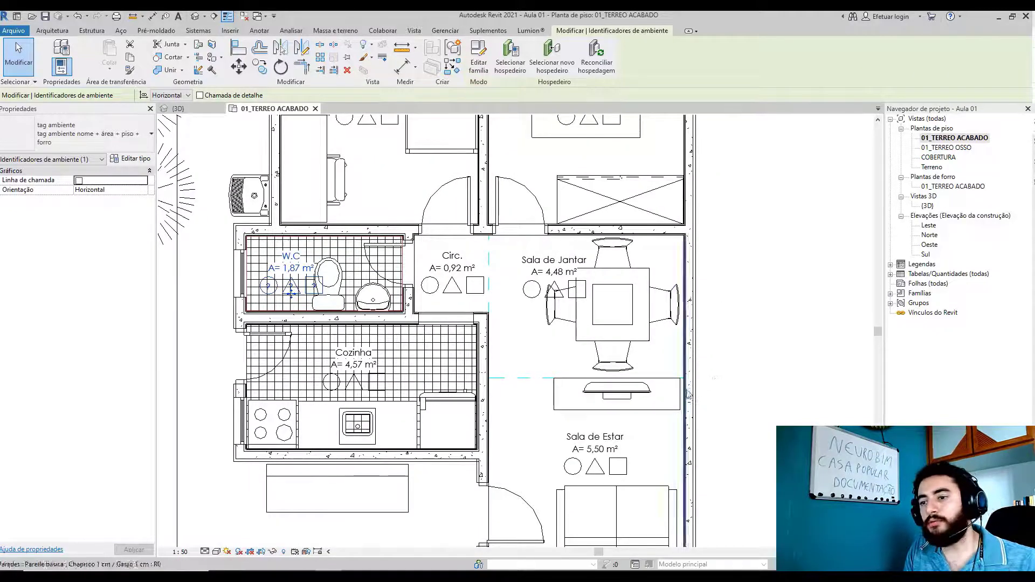
pyautogui.click(534, 378)
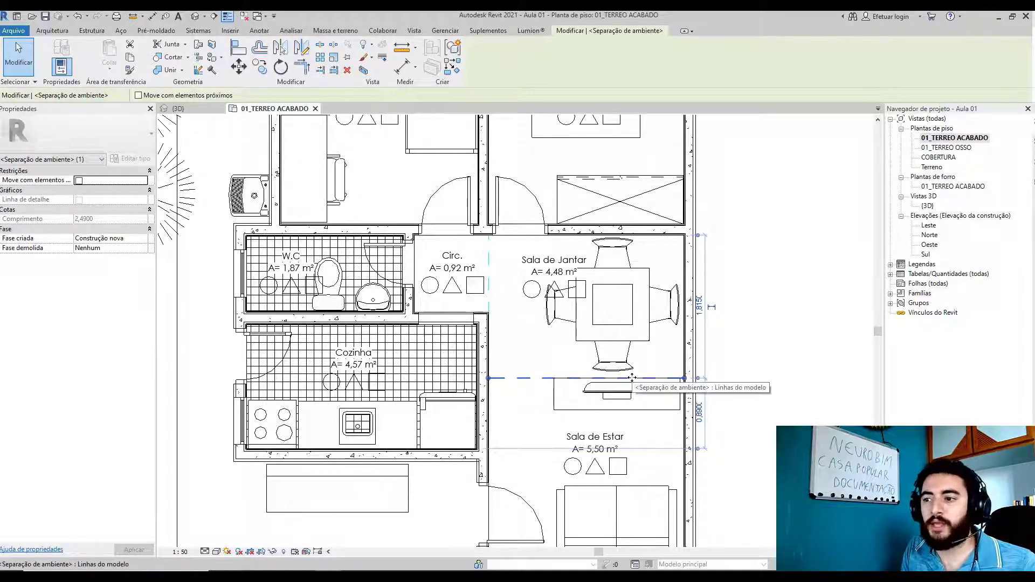
pyautogui.press('v')
pyautogui.press('h')
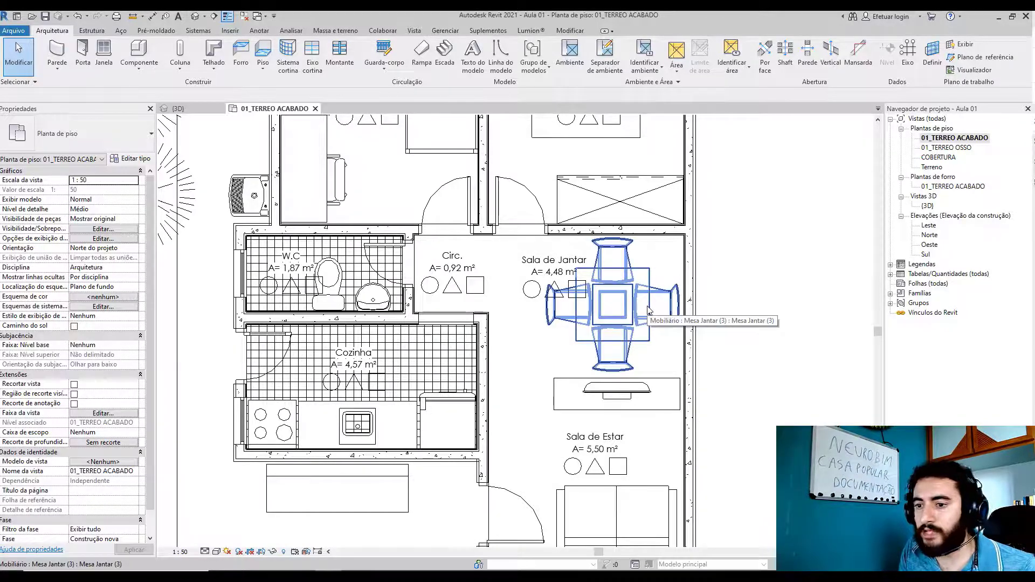
# - Reveal the hidden elements, inspect the separation line between Circ. and Sala de Jantar, and return to the normal view
pyautogui.click(284, 554)
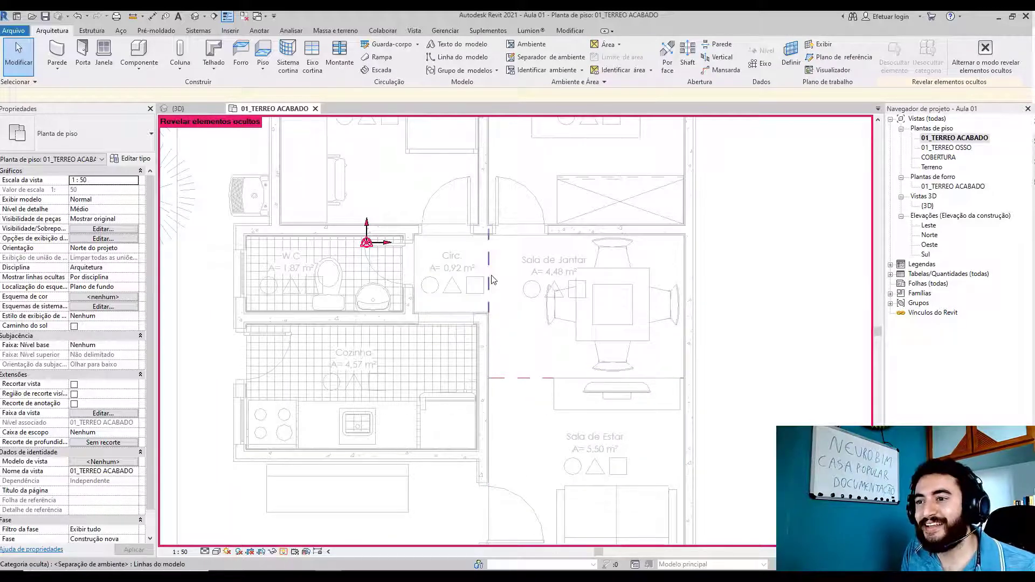
pyautogui.click(492, 296)
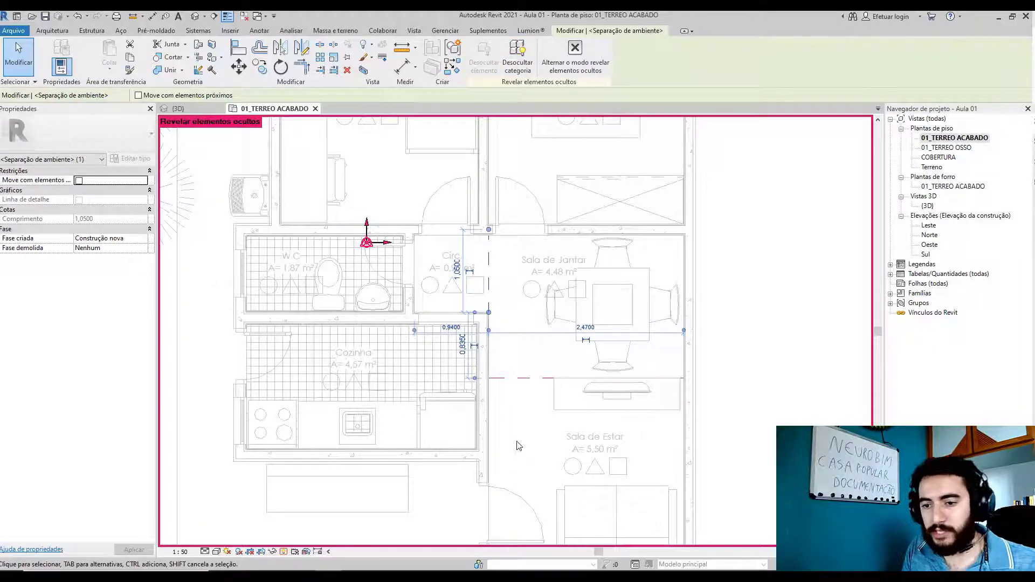
pyautogui.click(744, 372)
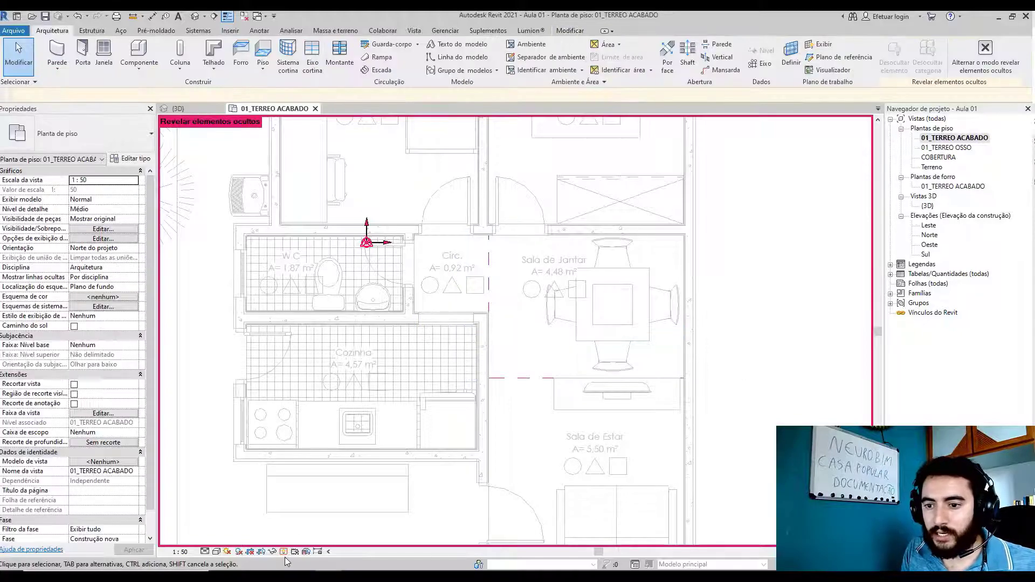
pyautogui.click(283, 551)
# - Set the ceiling, wall and floor finishes of the room Quarto Crianças each to 1
pyautogui.scroll(-2, 497, 479)
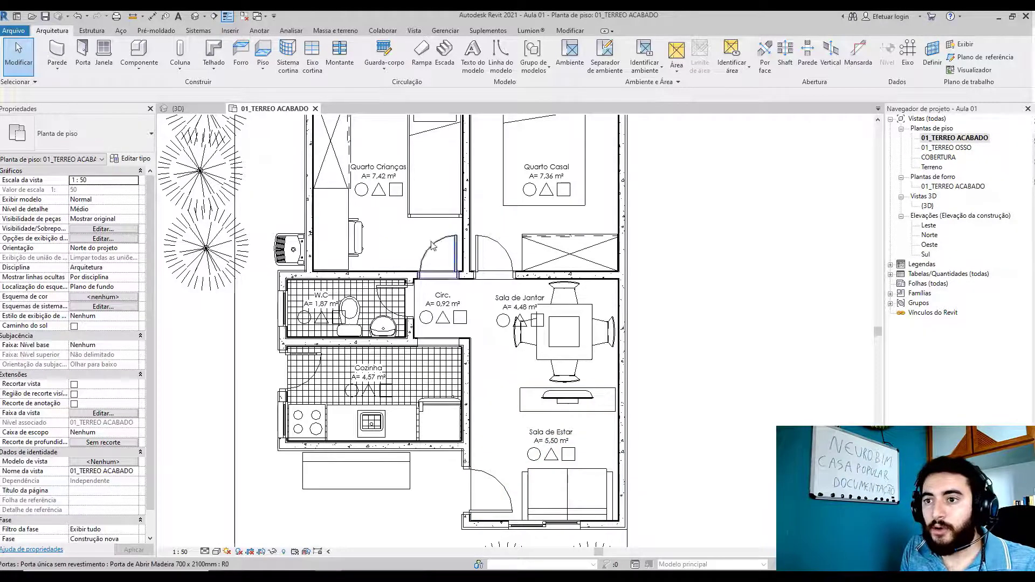
pyautogui.scroll(3, 380, 281)
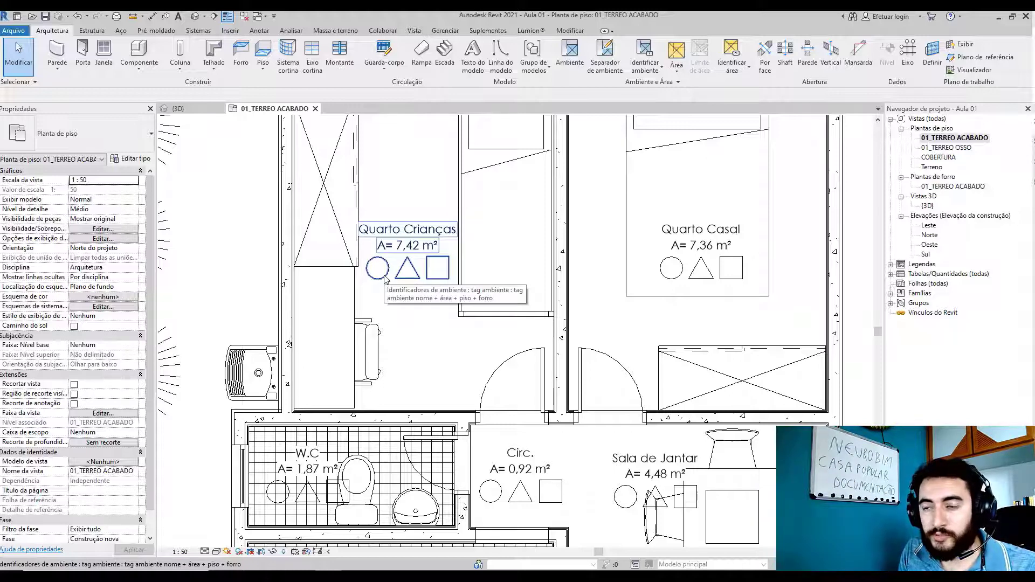
pyautogui.moveTo(438, 309); pyautogui.dragTo(440, 343, button='middle')
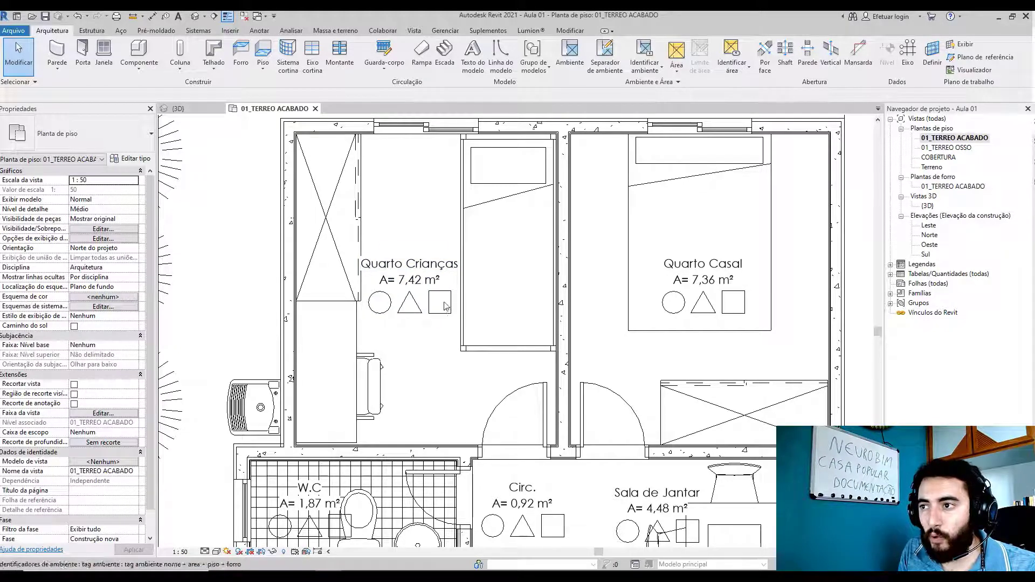
pyautogui.click(453, 335)
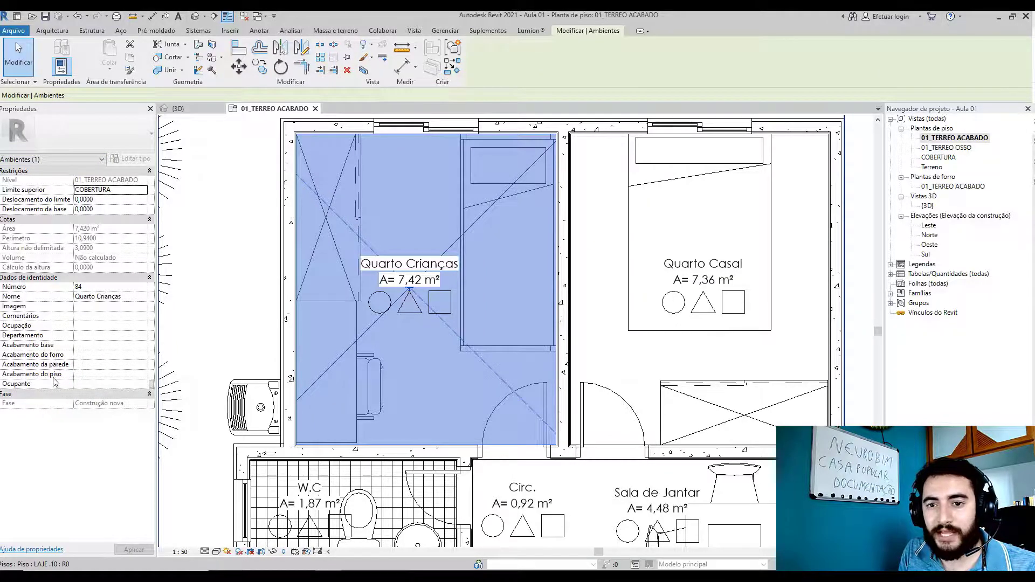
pyautogui.click(92, 355)
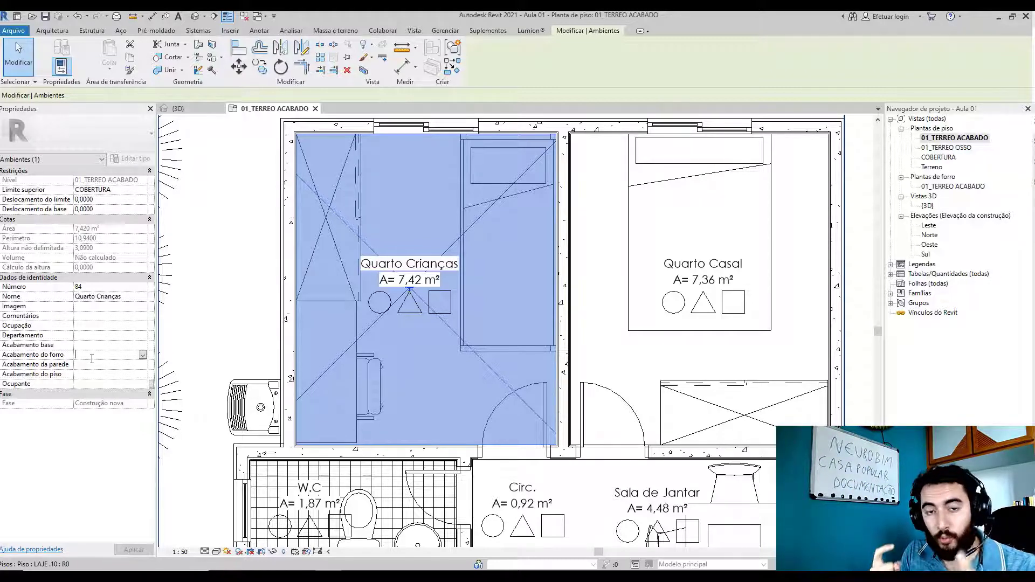
pyautogui.write('1')
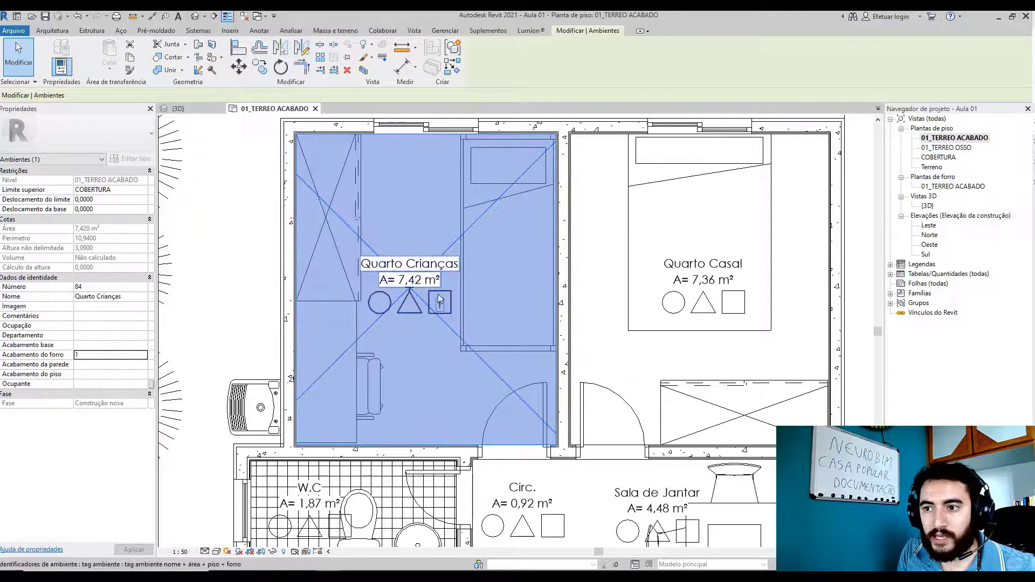
pyautogui.click(92, 366)
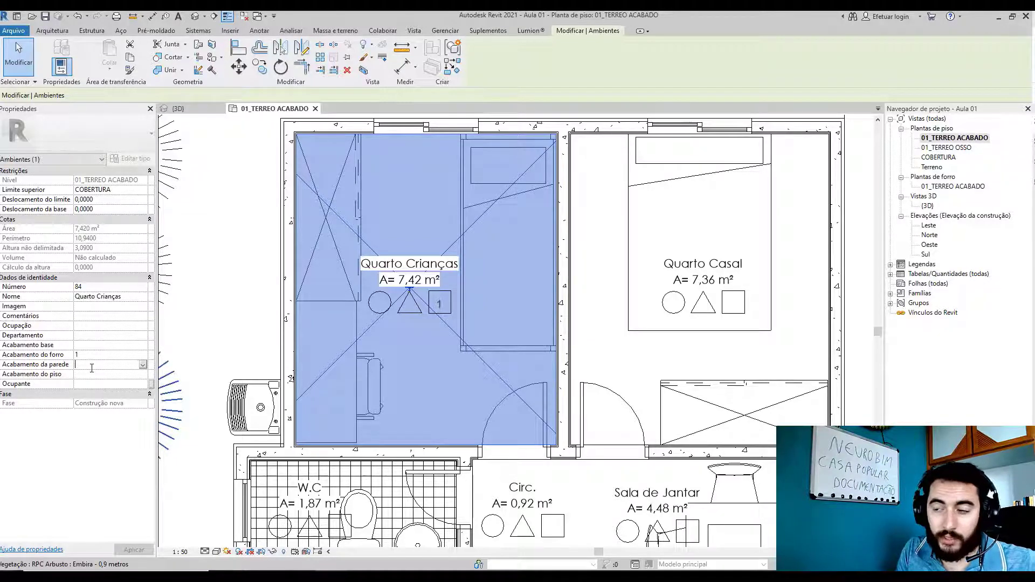
pyautogui.write('1')
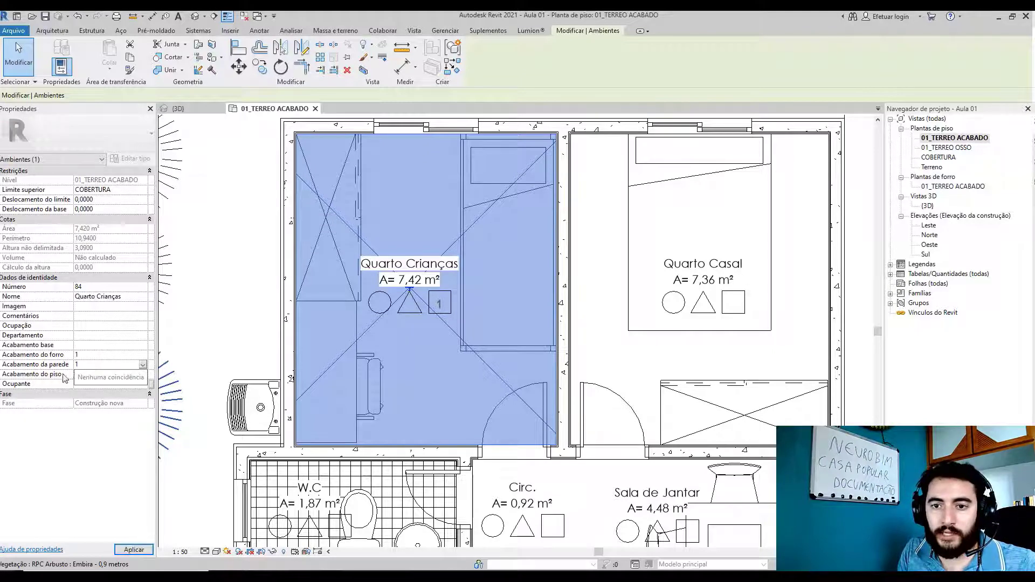
pyautogui.click(86, 374)
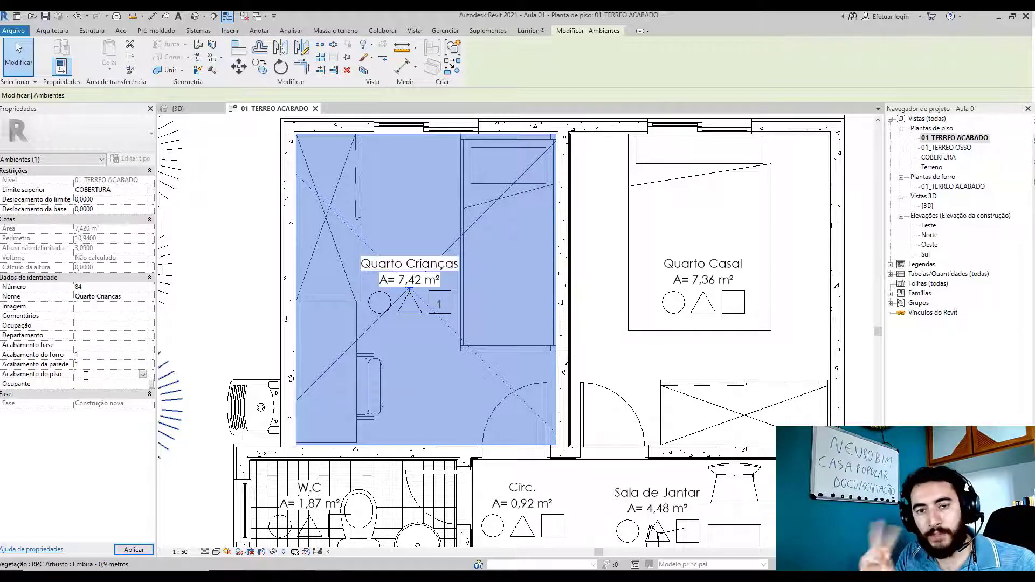
pyautogui.write('1')
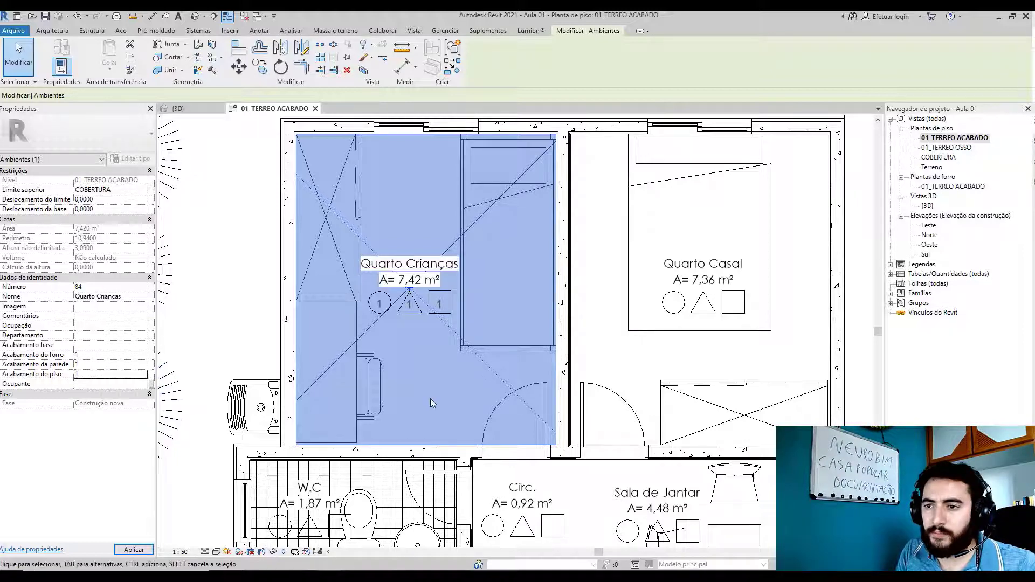
# - Set the ceiling, wall and floor finishes of the room Quarto Casal each to 1
pyautogui.click(643, 358)
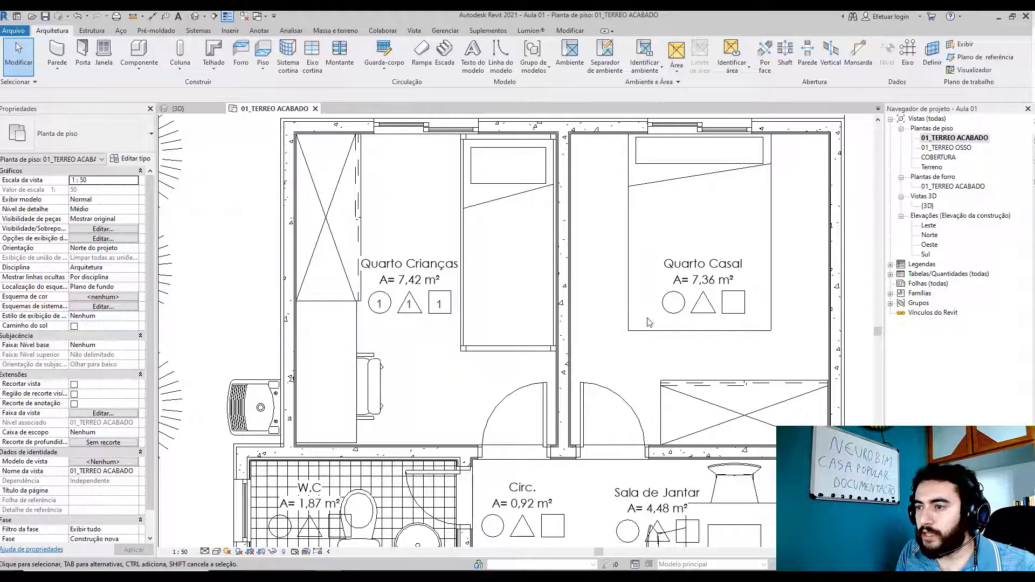
pyautogui.click(785, 353)
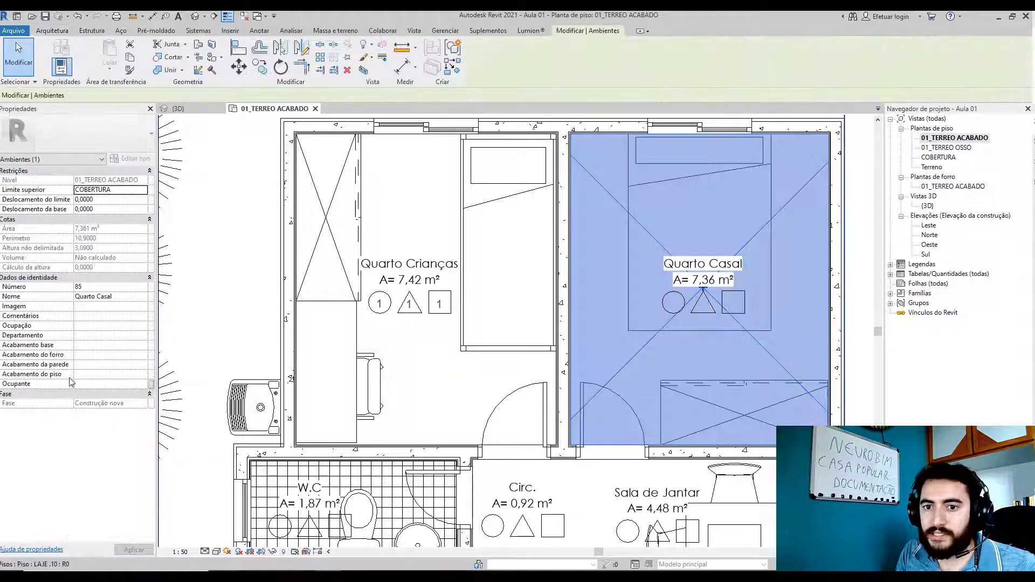
pyautogui.click(93, 355)
pyautogui.write('1')
pyautogui.click(92, 365)
pyautogui.write('1')
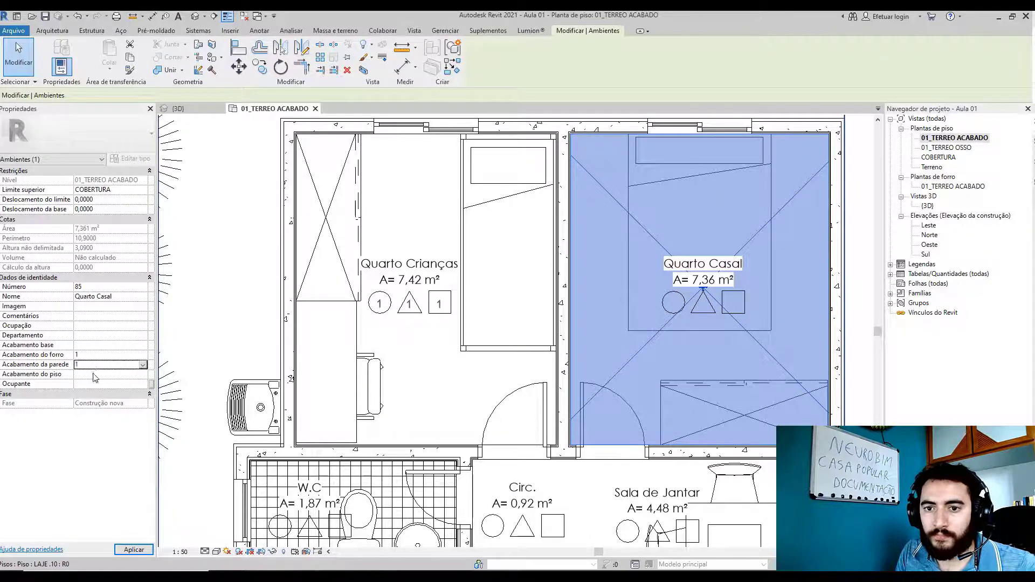
pyautogui.click(93, 374)
pyautogui.write('1')
# - Set the ceiling, wall and floor finishes of Circ., Sala de Jantar and Sala de Estar together to 1
pyautogui.scroll(-2, 499, 367)
pyautogui.moveTo(541, 448); pyautogui.dragTo(371, 311, button='middle')
pyautogui.click(372, 313)
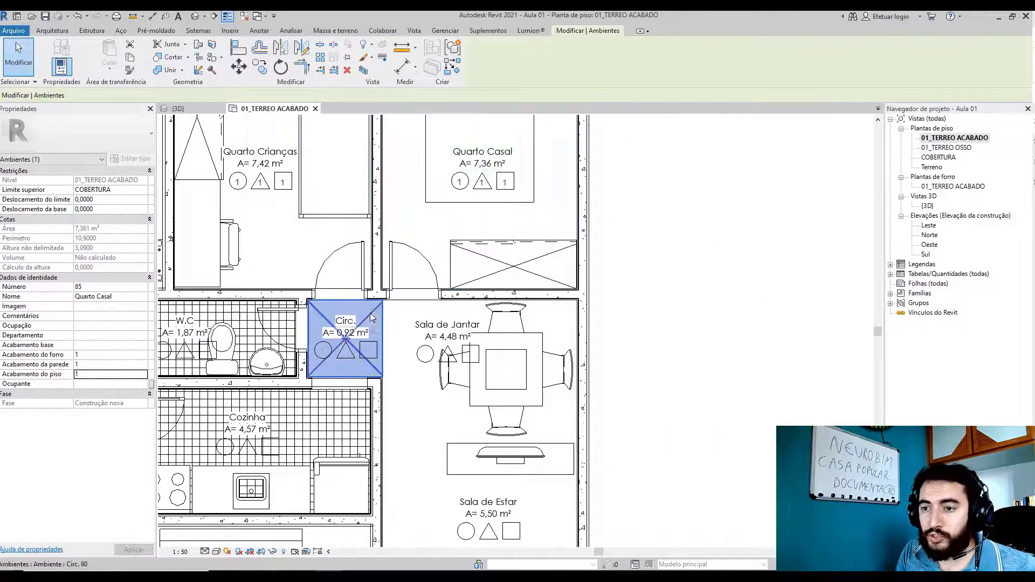
pyautogui.keyDown('ctrl'); pyautogui.click(418, 312); pyautogui.keyUp('ctrl')
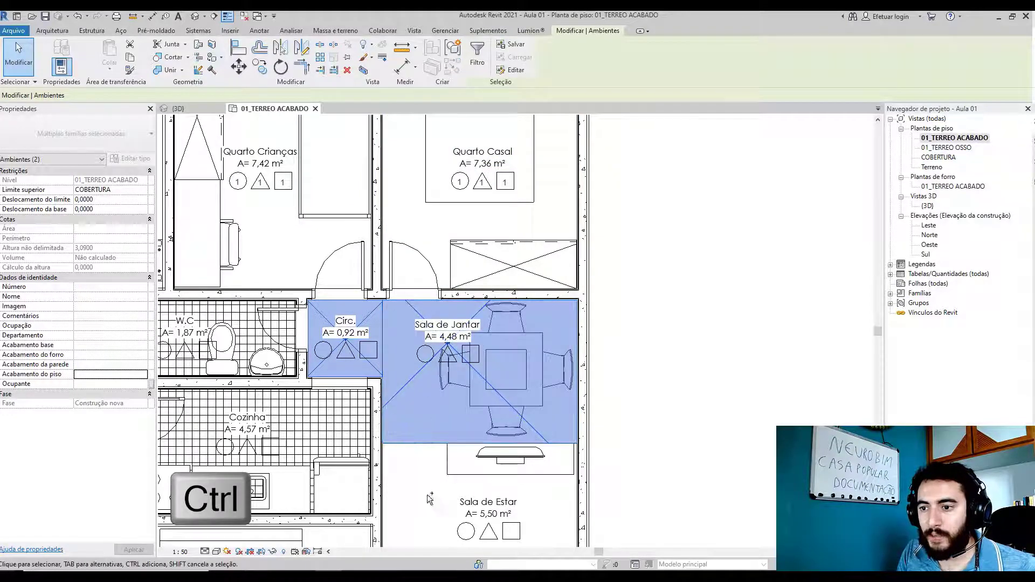
pyautogui.keyDown('ctrl'); pyautogui.click(437, 470); pyautogui.keyUp('ctrl')
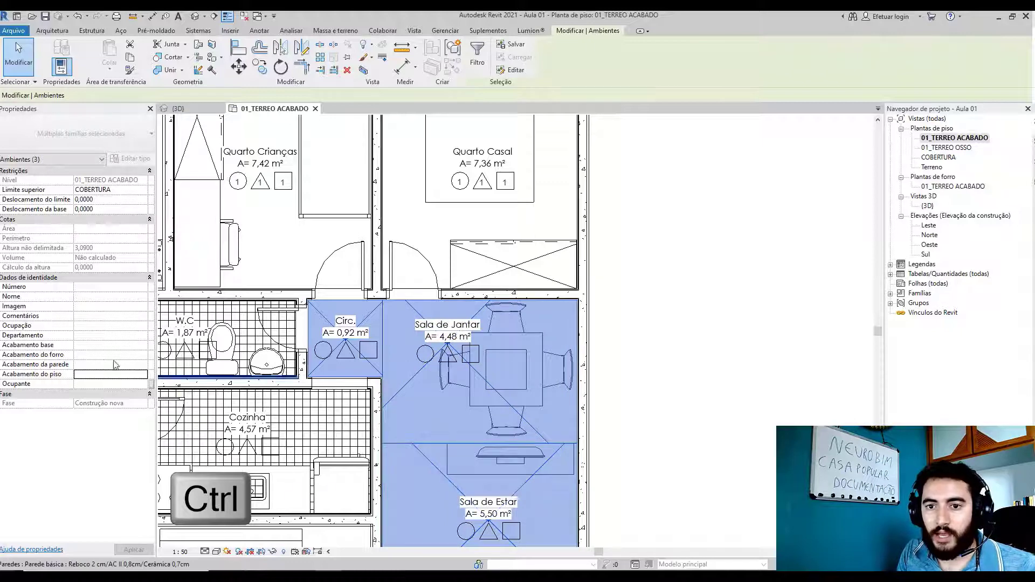
pyautogui.click(94, 354)
pyautogui.write('1')
pyautogui.click(94, 364)
pyautogui.write('1')
pyautogui.click(93, 374)
pyautogui.write('1')
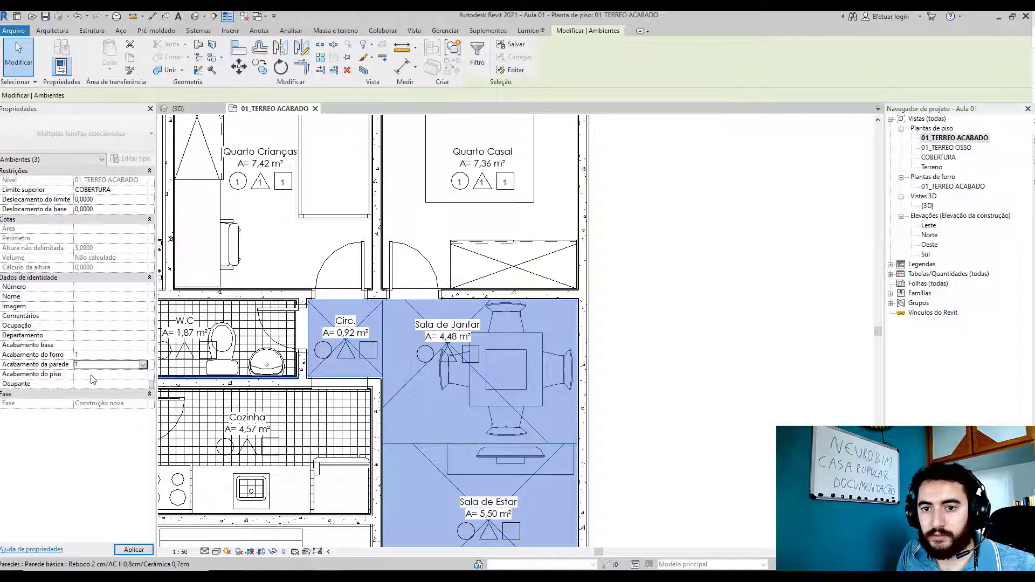
pyautogui.scroll(-1, 453, 424)
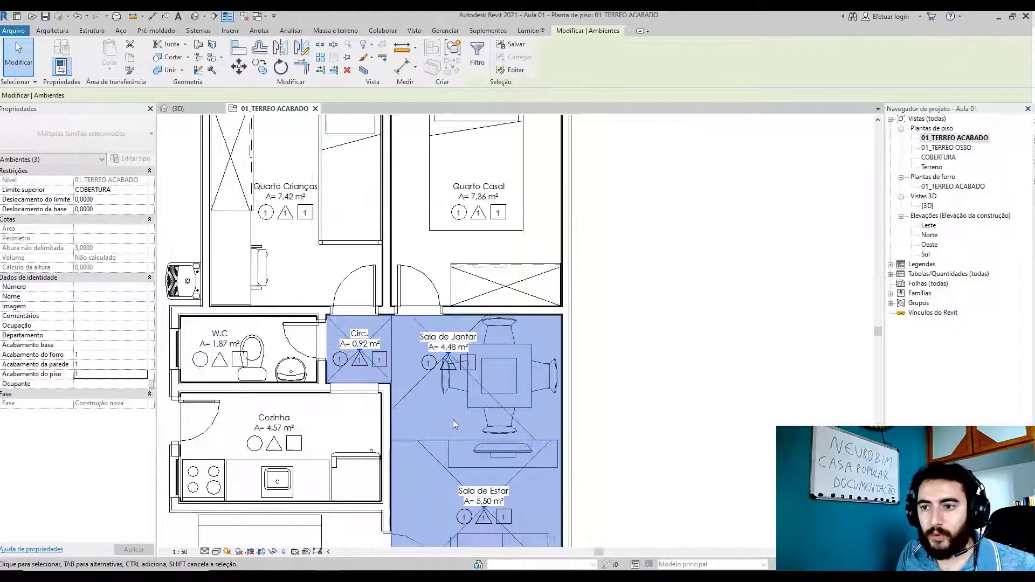
pyautogui.moveTo(242, 330); pyautogui.dragTo(282, 305, button='middle')
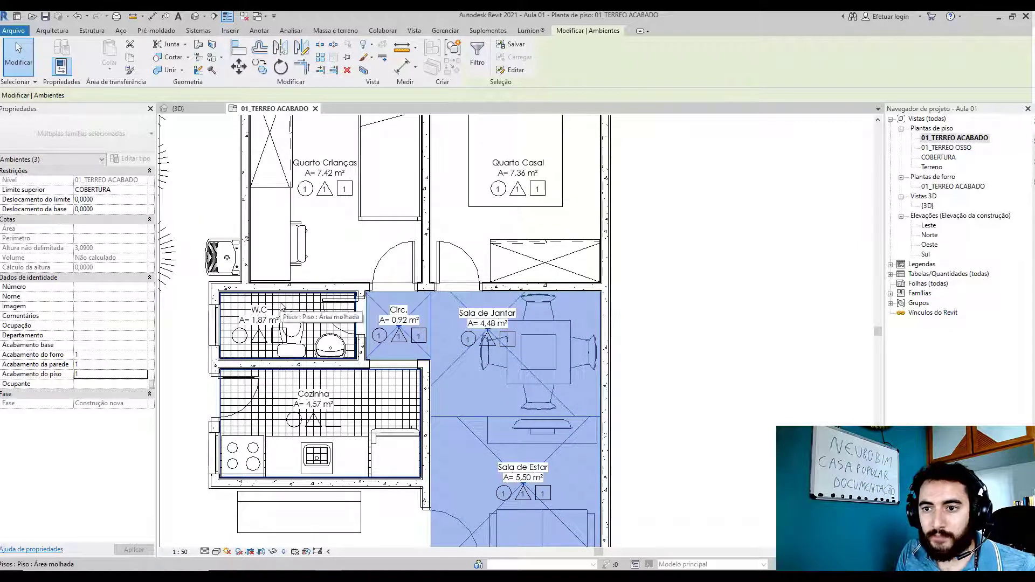
# - Set the W.C room's ceiling finish to 1, wall finish to 2 and floor finish to 2
pyautogui.click(197, 304)
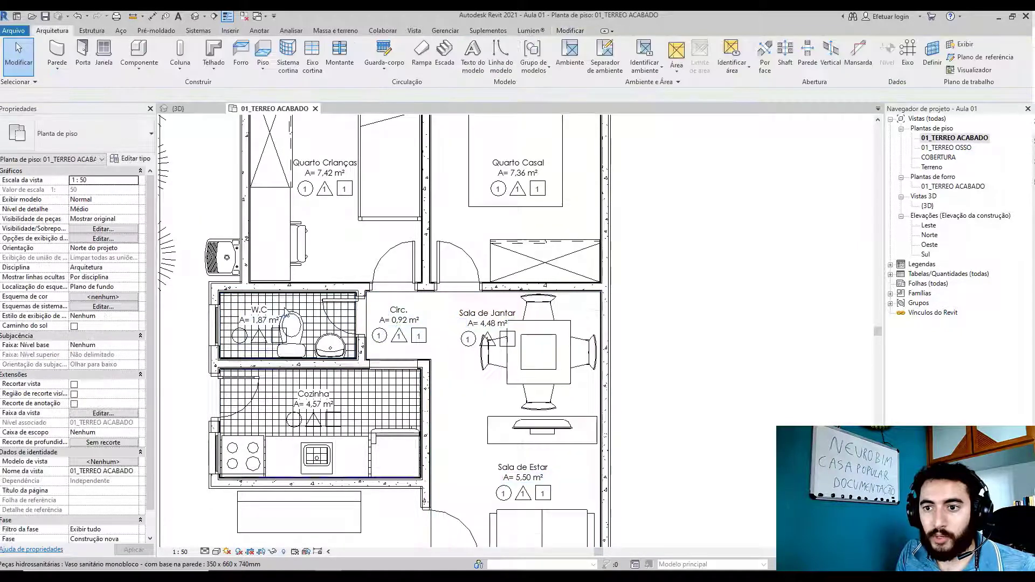
pyautogui.scroll(2, 286, 305)
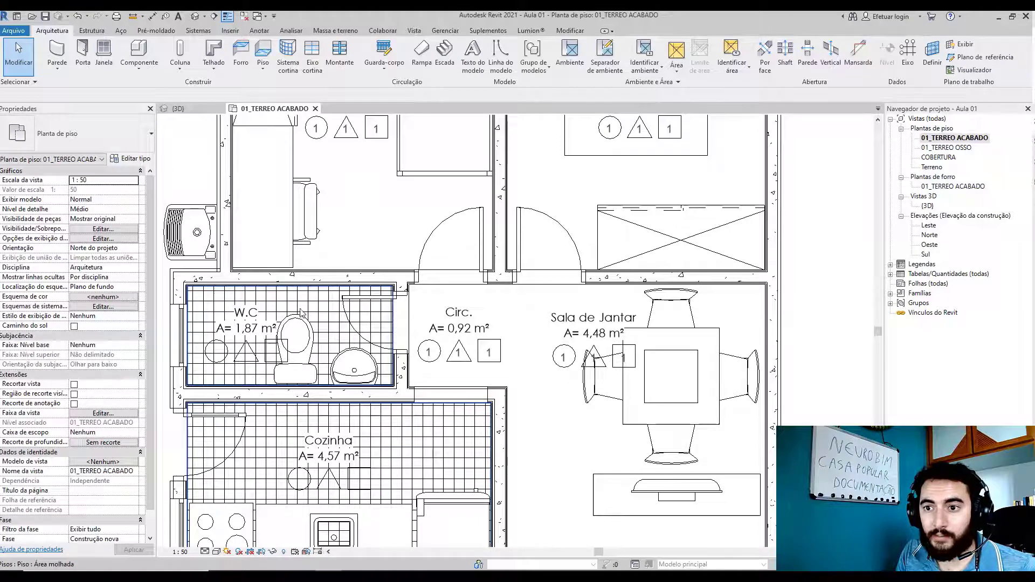
pyautogui.scroll(2, 279, 308)
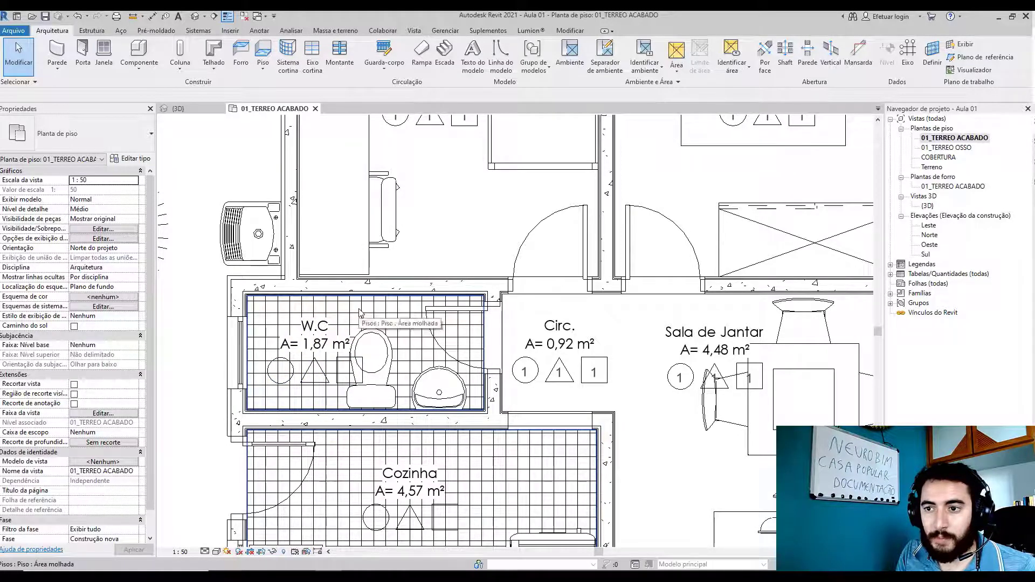
pyautogui.press('Tab')
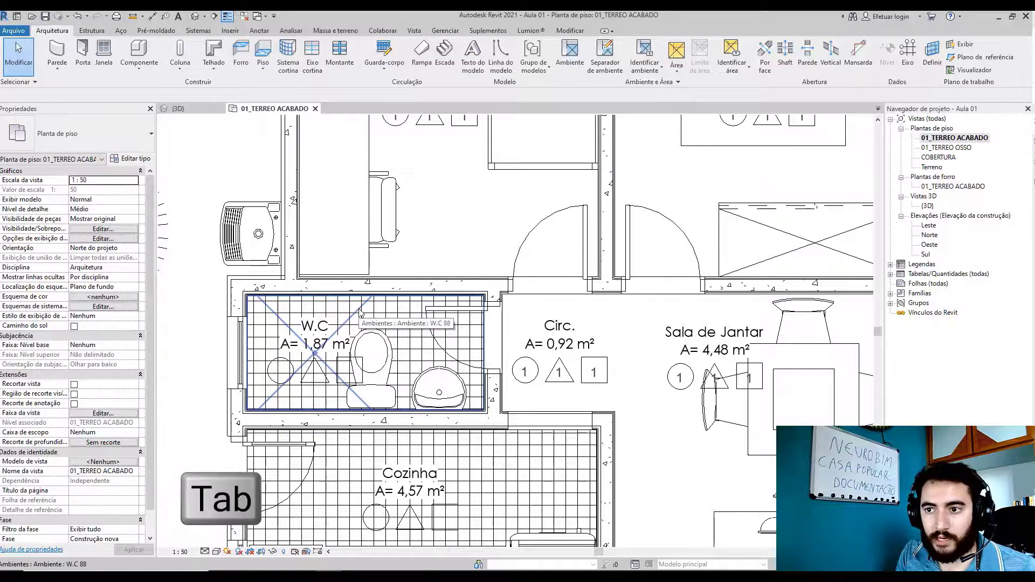
pyautogui.click(359, 311)
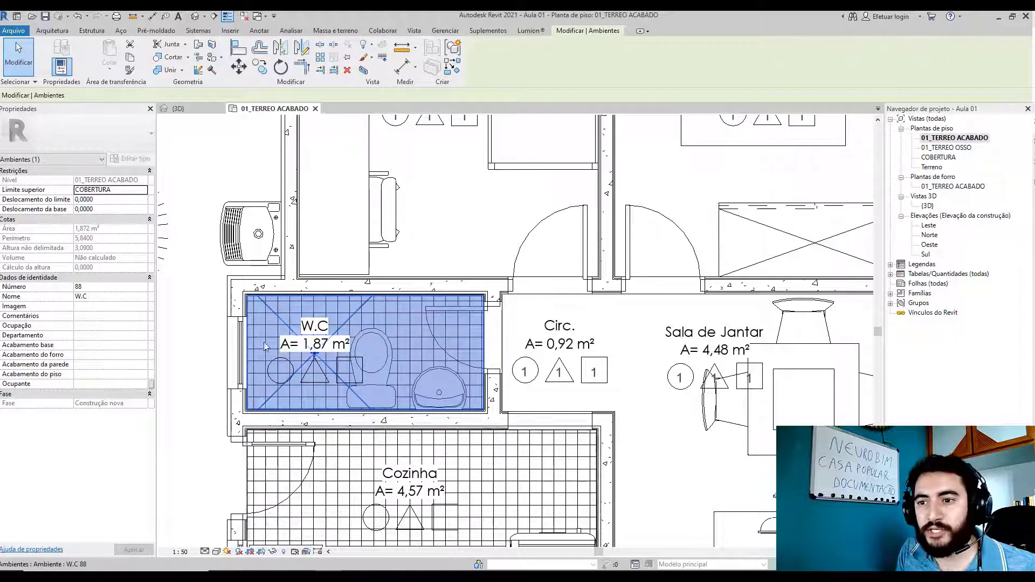
pyautogui.click(103, 355)
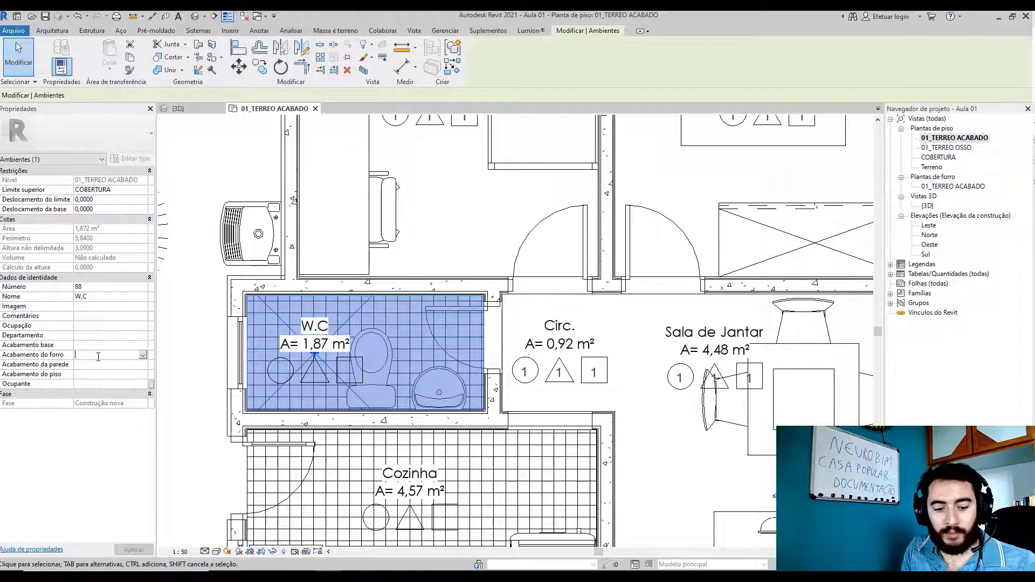
pyautogui.write('1')
pyautogui.click(89, 366)
pyautogui.write('2')
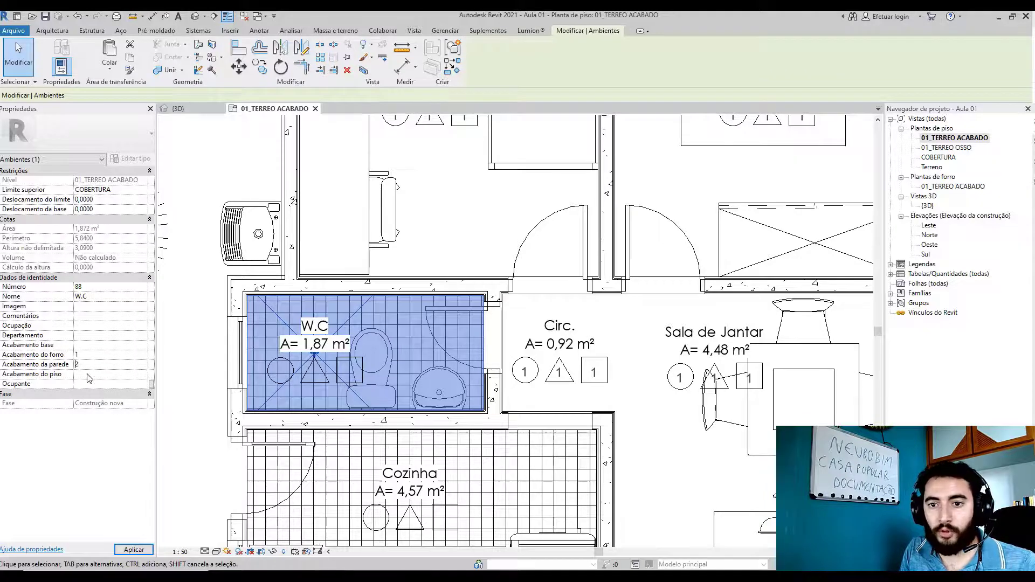
pyautogui.click(91, 375)
pyautogui.write('2')
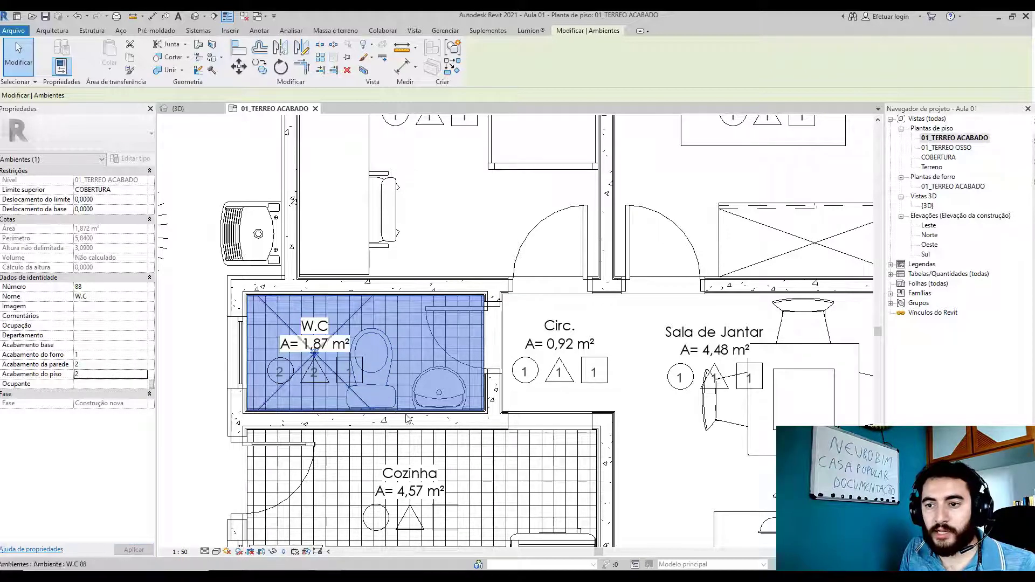
# - Set the Cozinha room's ceiling finish to 1, wall finish to 2 and floor finish to 2
pyautogui.moveTo(416, 420); pyautogui.dragTo(399, 340, button='middle')
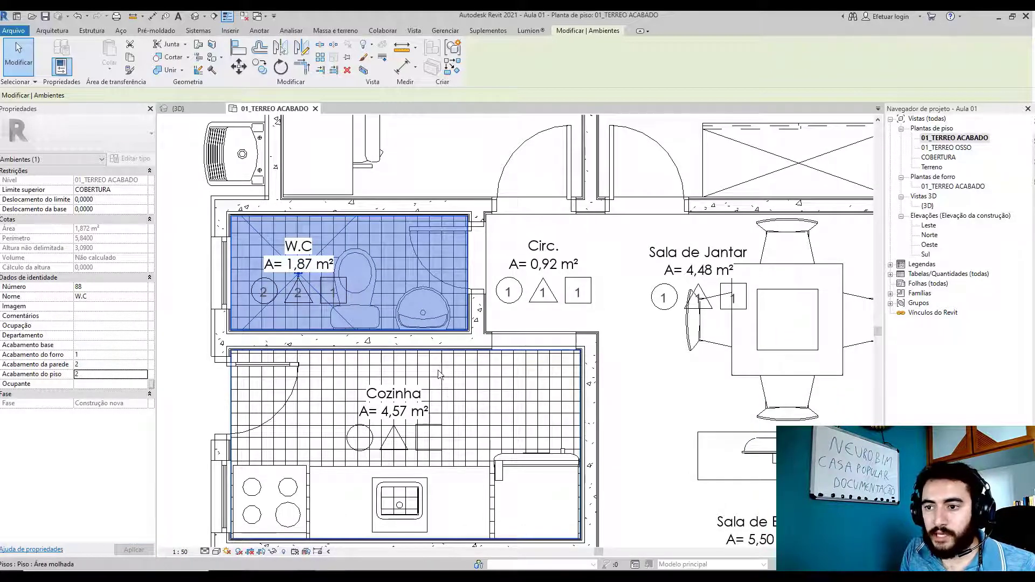
pyautogui.press('Tab')
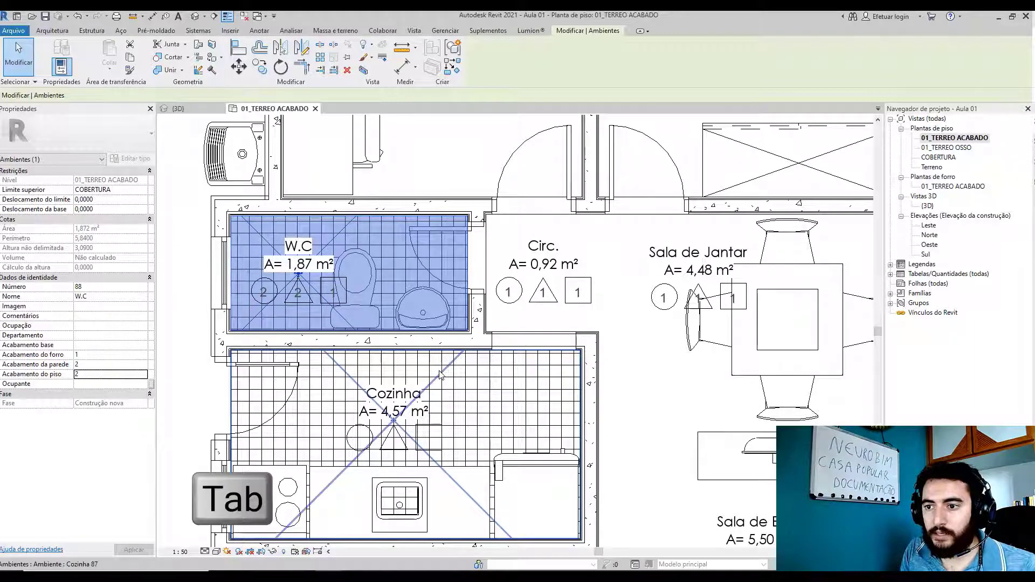
pyautogui.click(440, 373)
pyautogui.click(99, 355)
pyautogui.write('1')
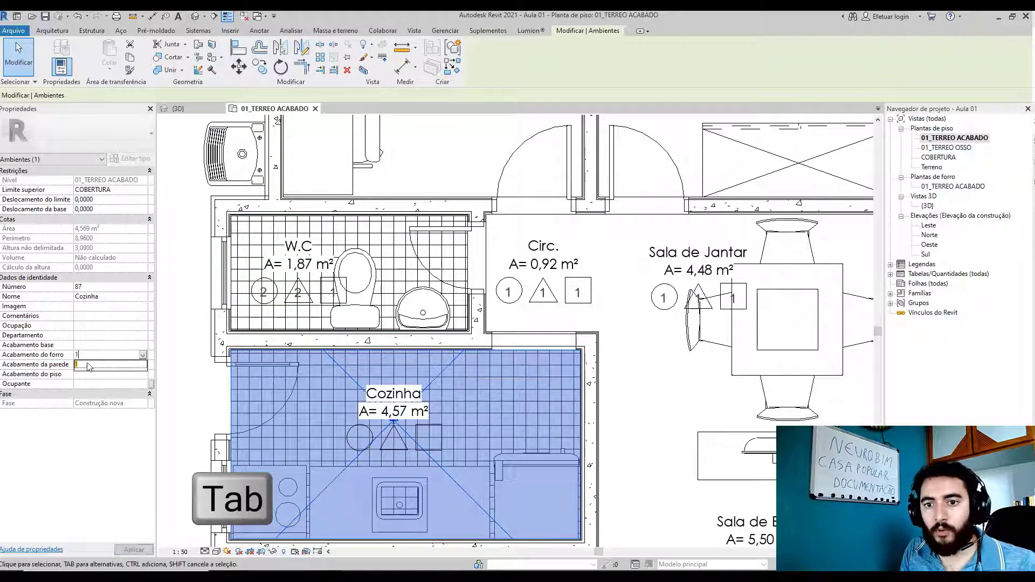
pyautogui.click(88, 364)
pyautogui.write('2')
pyautogui.click(90, 375)
pyautogui.write('2')
pyautogui.click(92, 386)
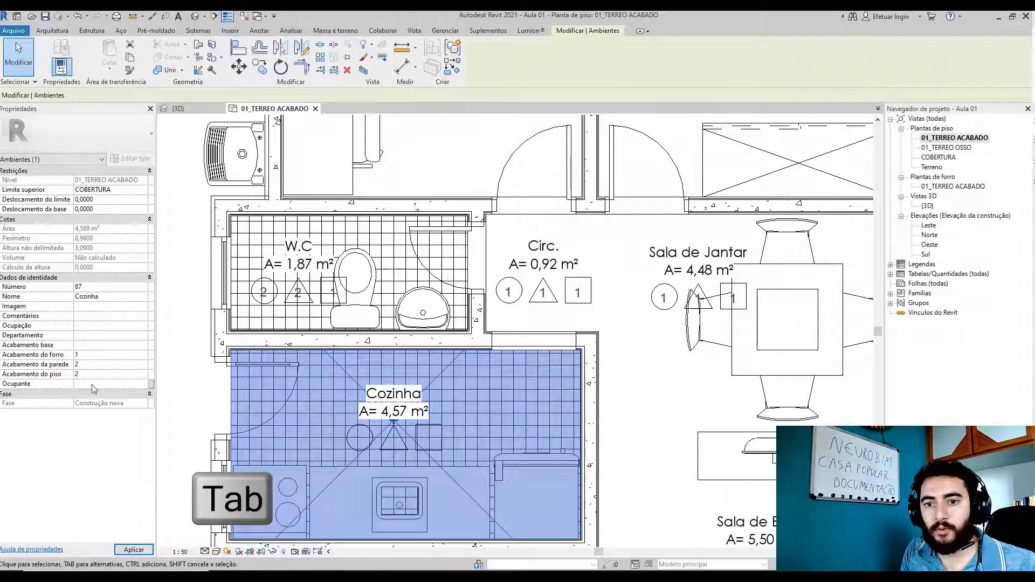
# - Move the Sala de Jantar room tag onto the centre of the dining table
pyautogui.scroll(-3, 535, 404)
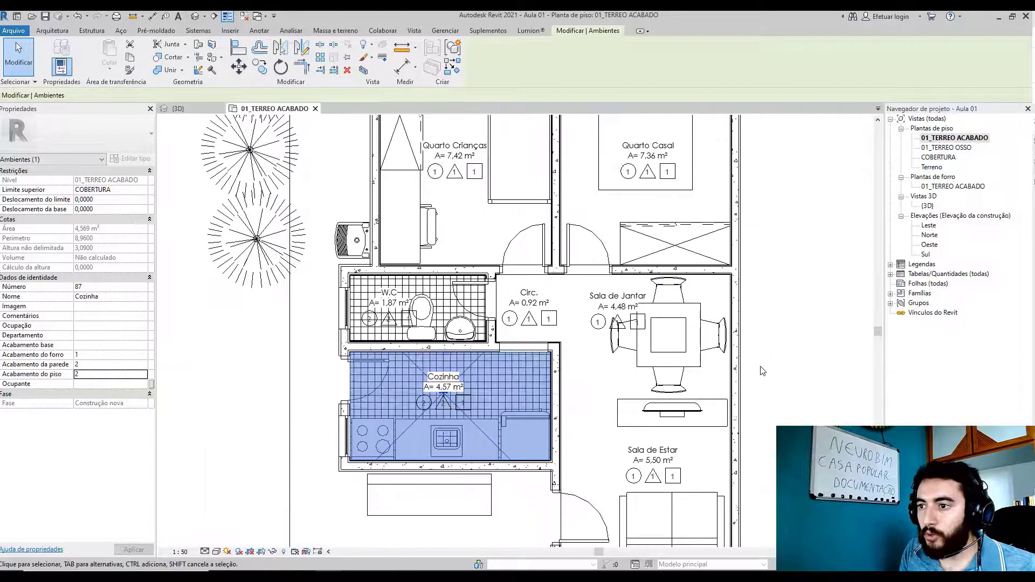
pyautogui.moveTo(763, 371); pyautogui.dragTo(653, 360, button='middle')
pyautogui.click(509, 310)
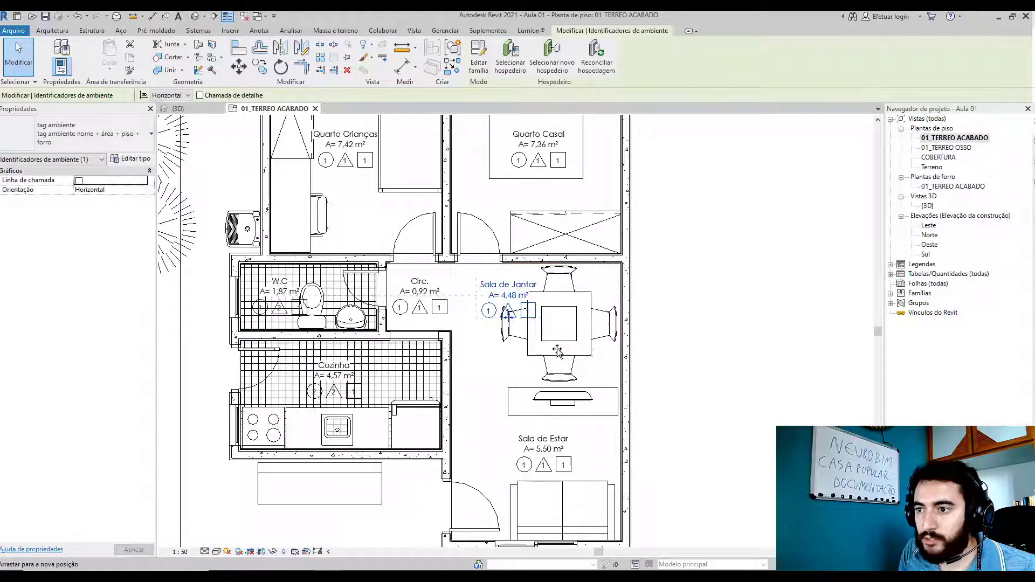
pyautogui.moveTo(557, 352); pyautogui.dragTo(562, 342)
pyautogui.click(708, 361)
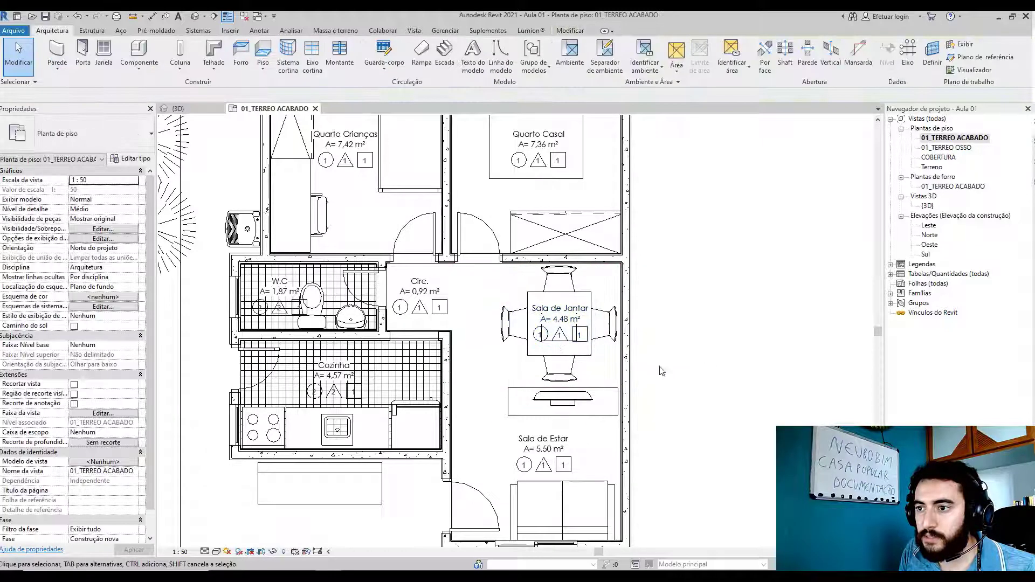
# - Place Planta Baixa spot elevations without a leader in Quarto Crianças and Quarto Casal, below each room tag
pyautogui.scroll(3, 593, 366)
pyautogui.scroll(-4, 619, 334)
pyautogui.scroll(2, 628, 323)
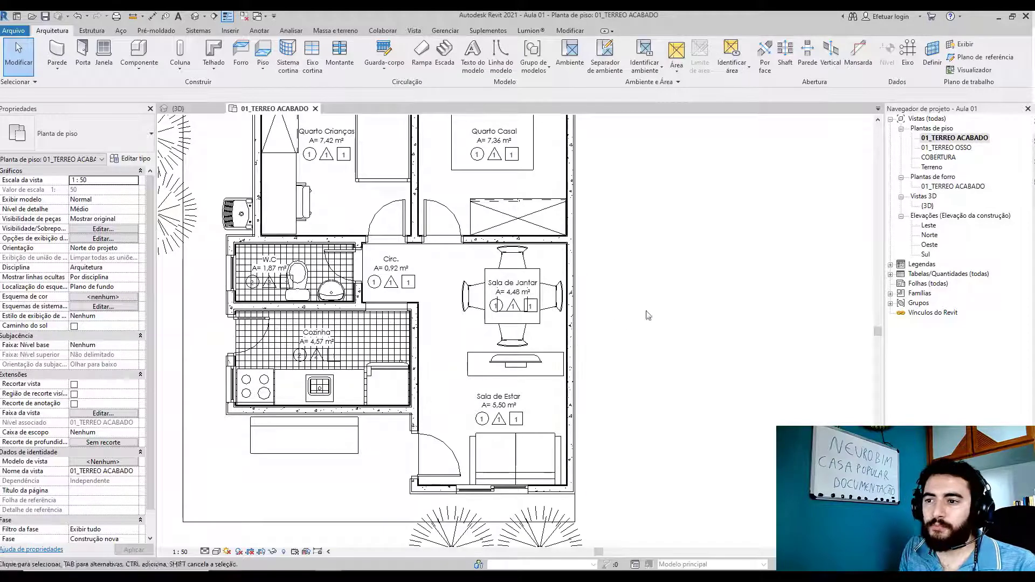
pyautogui.moveTo(644, 314); pyautogui.dragTo(663, 402, button='middle')
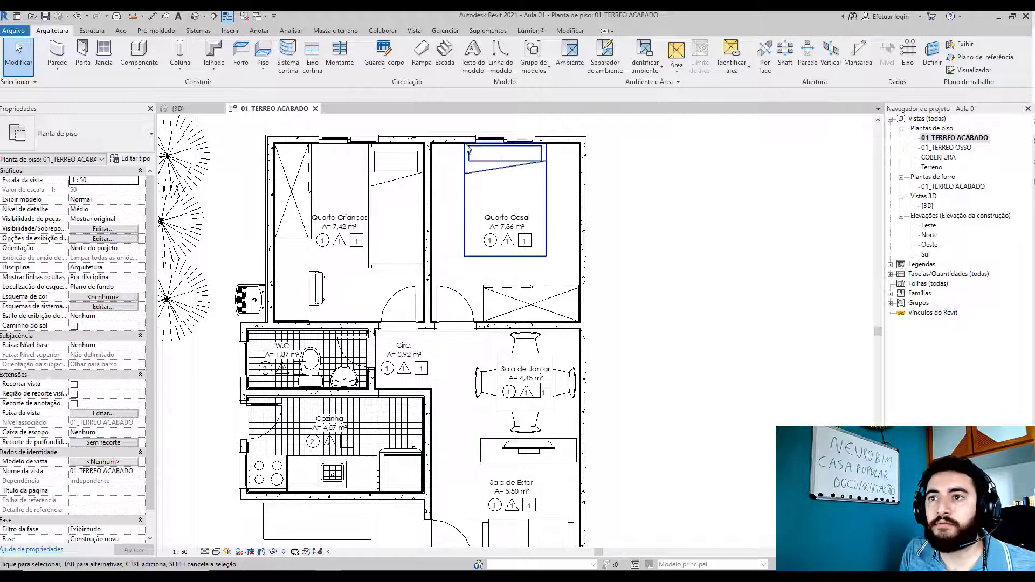
pyautogui.click(267, 33)
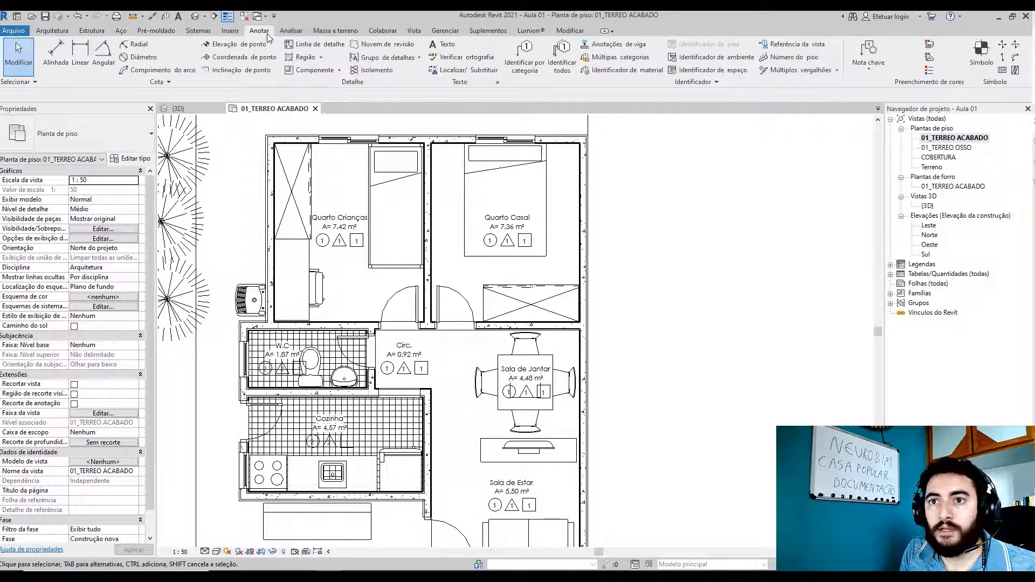
pyautogui.click(237, 44)
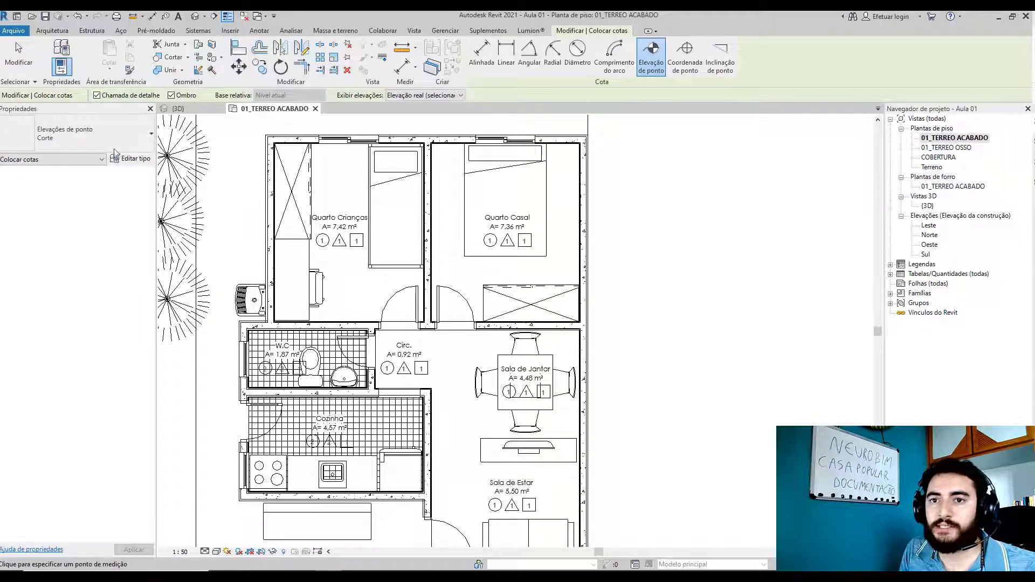
pyautogui.click(59, 138)
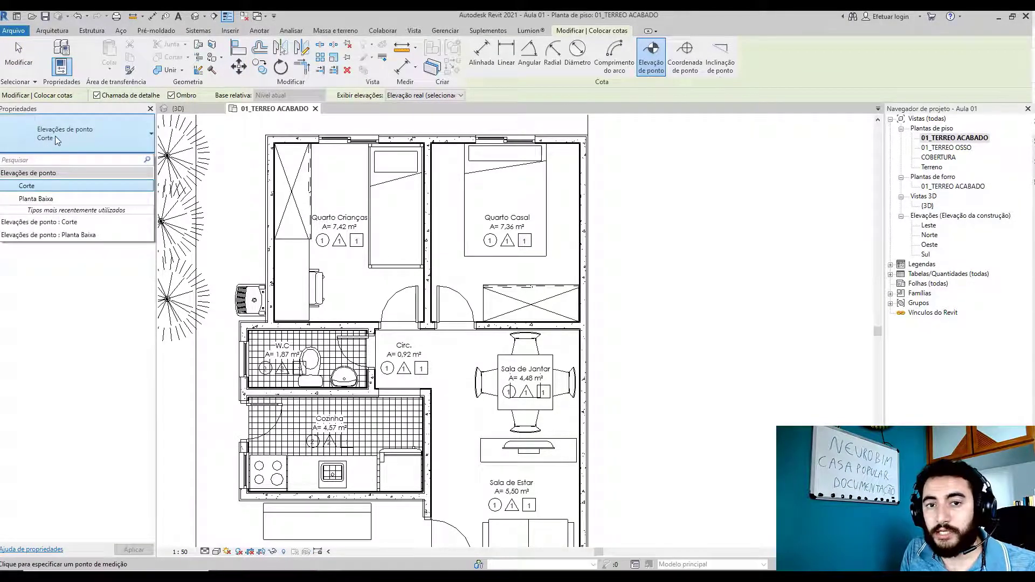
pyautogui.click(41, 199)
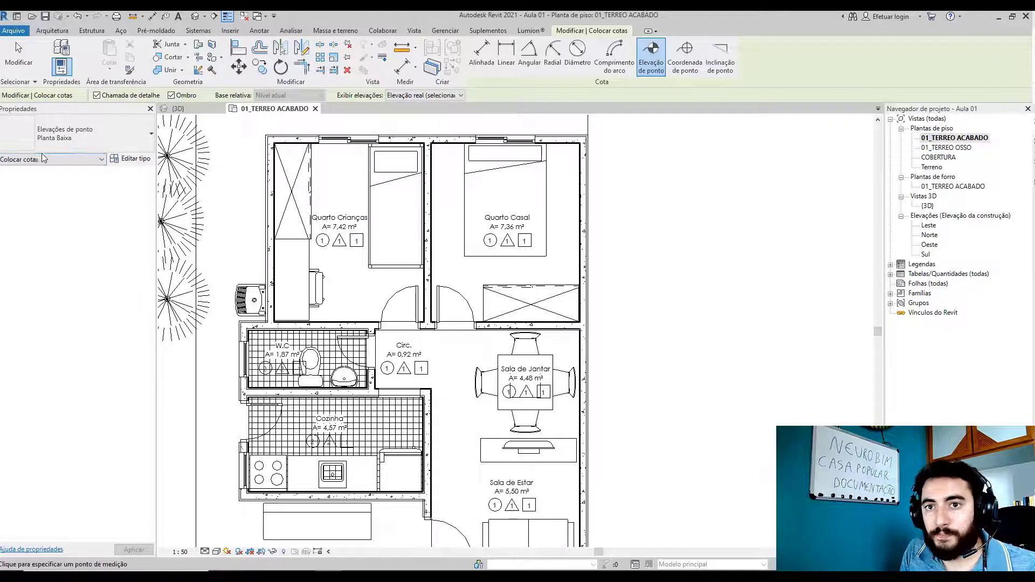
pyautogui.scroll(1, 343, 279)
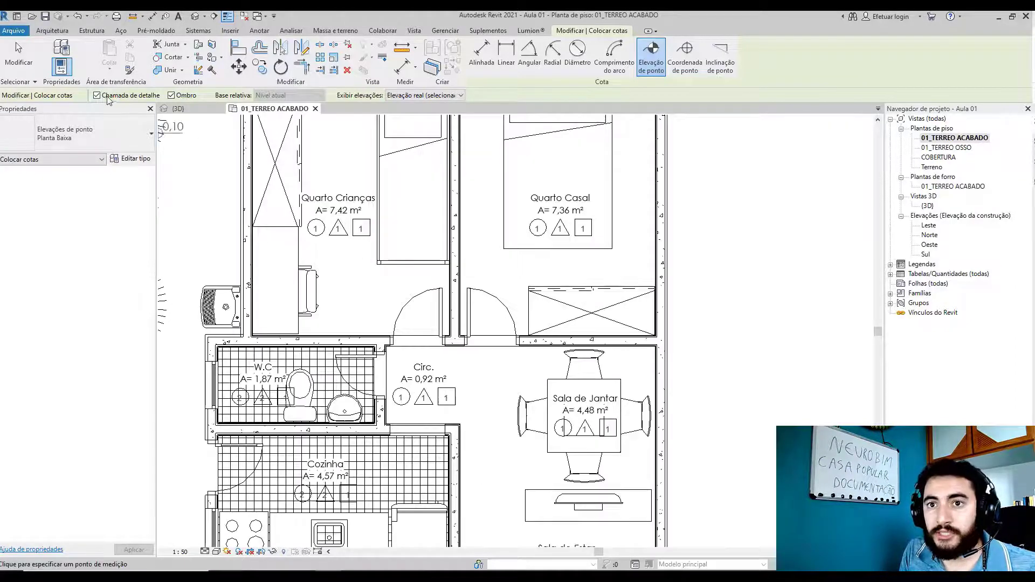
pyautogui.click(122, 97)
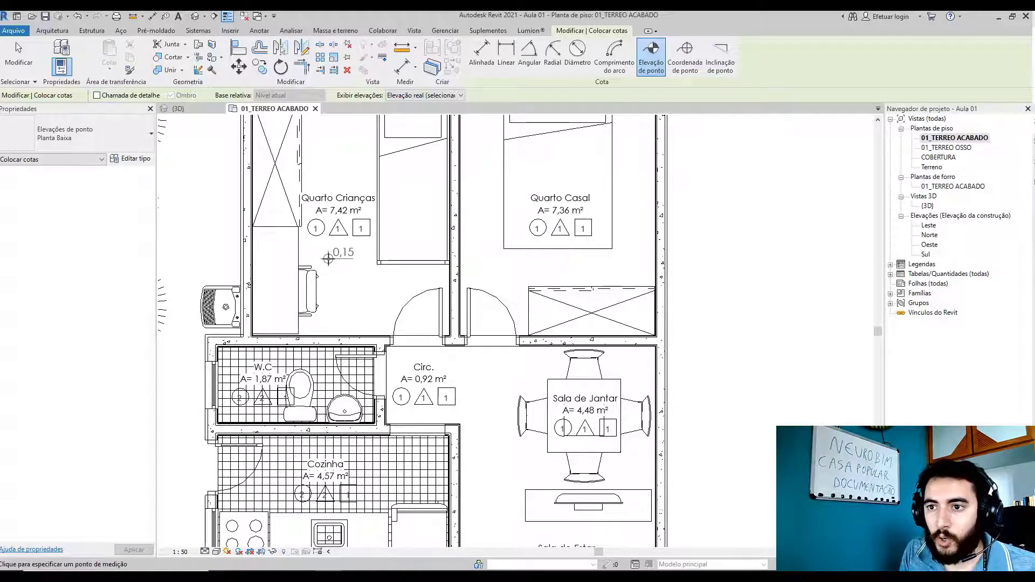
pyautogui.click(329, 260)
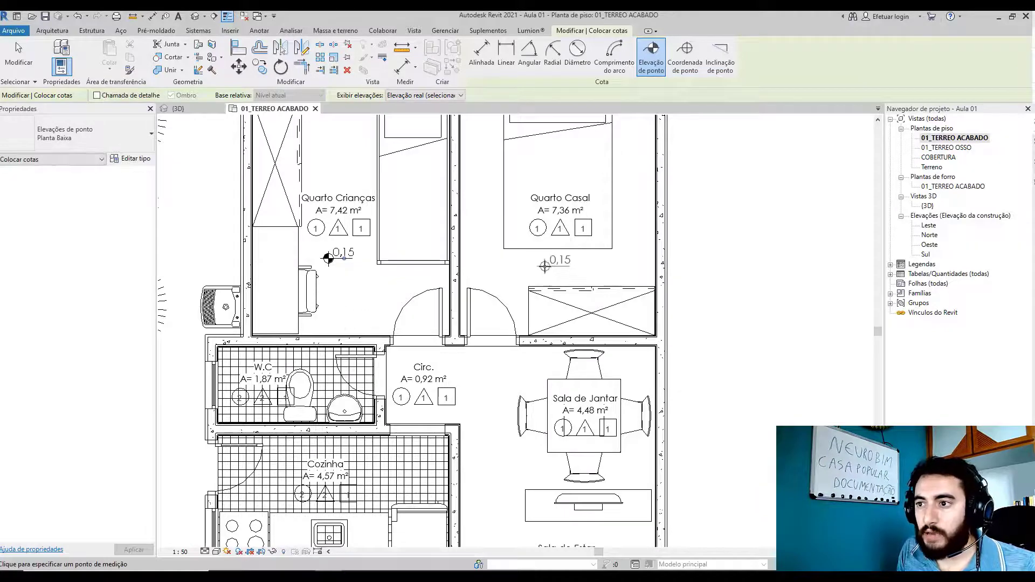
pyautogui.click(545, 264)
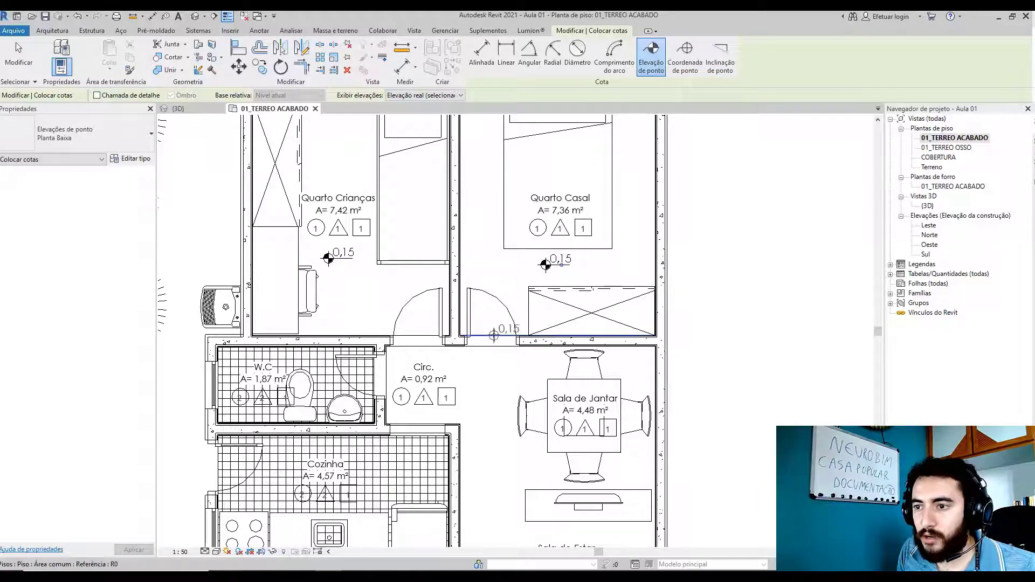
# - Place spot elevations in Sala de Jantar beside the lower chair and in Sala de Estar beside the room tag
pyautogui.scroll(4, 517, 356)
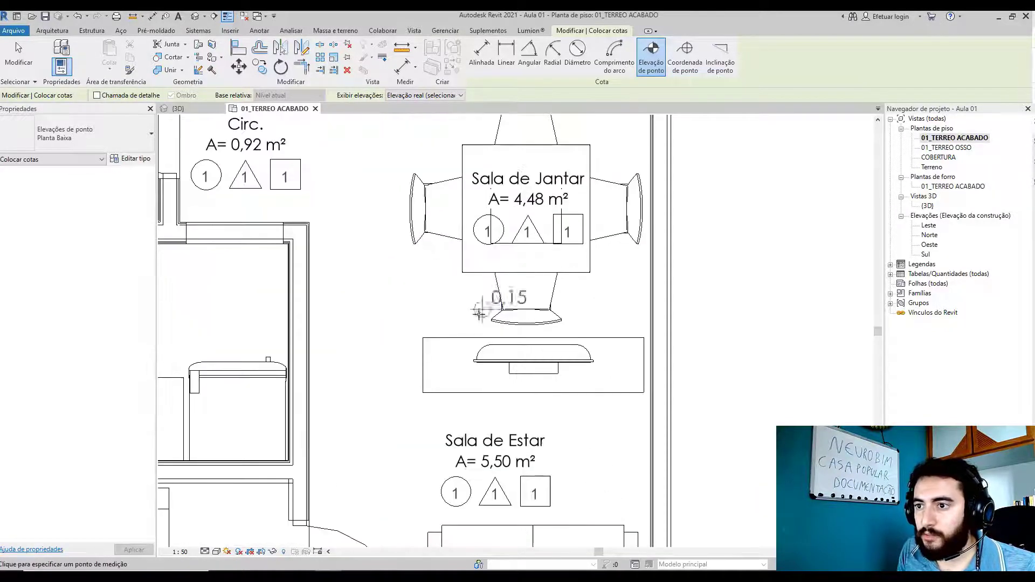
pyautogui.click(437, 303)
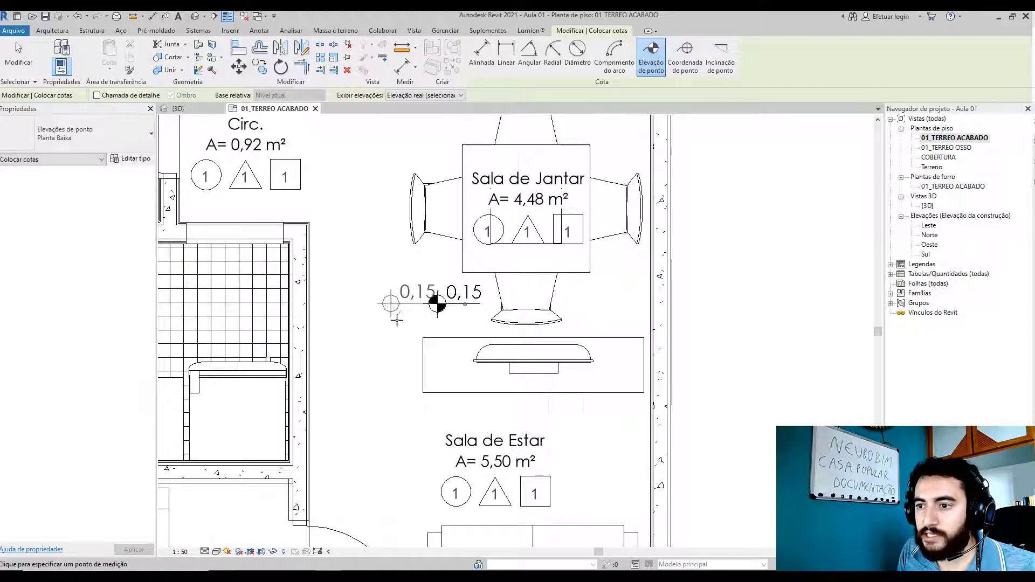
pyautogui.scroll(-1, 413, 340)
pyautogui.moveTo(414, 342); pyautogui.dragTo(423, 242, button='middle')
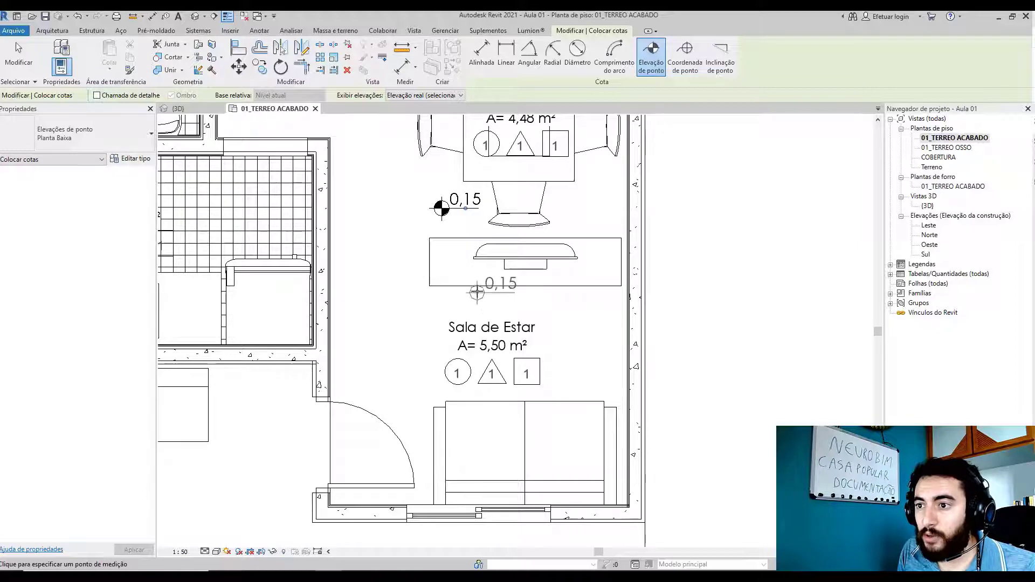
pyautogui.scroll(1, 445, 270)
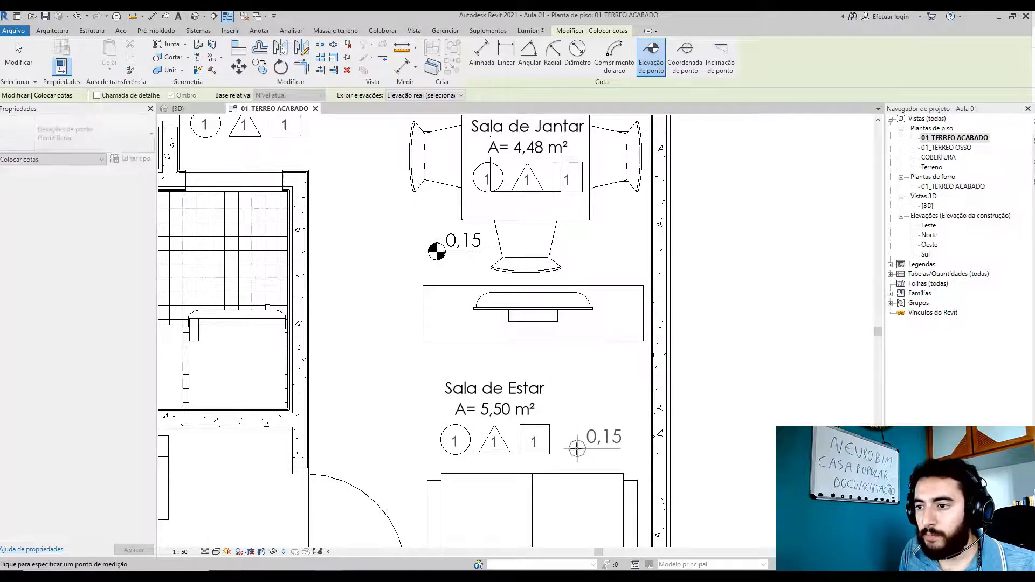
pyautogui.click(577, 448)
# - Place spot elevations on the tiled floors of Cozinha and W.C, to the right of their room tags
pyautogui.scroll(-1, 356, 407)
pyautogui.moveTo(377, 346); pyautogui.dragTo(680, 405, button='middle')
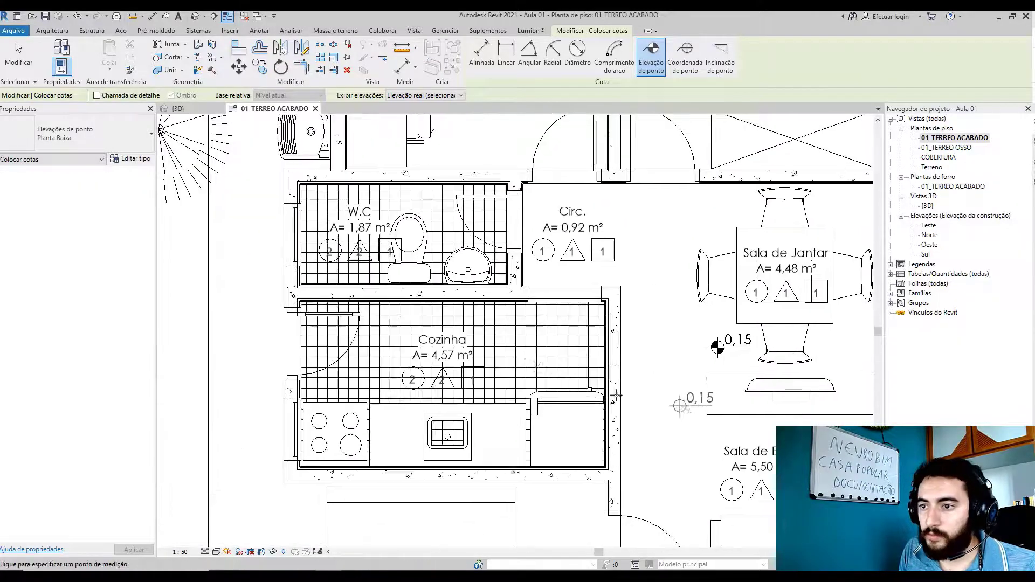
pyautogui.click(511, 362)
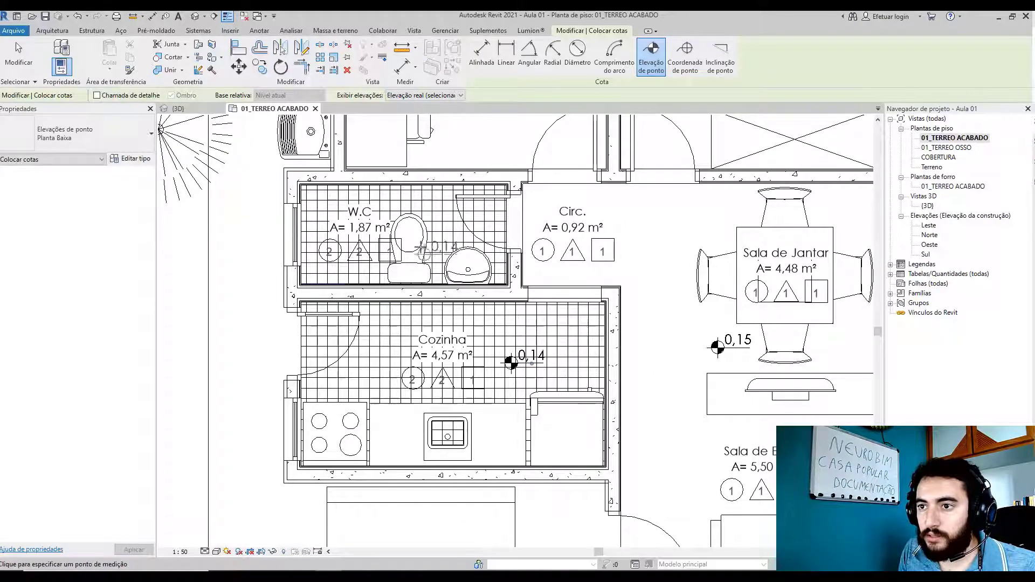
pyautogui.click(443, 236)
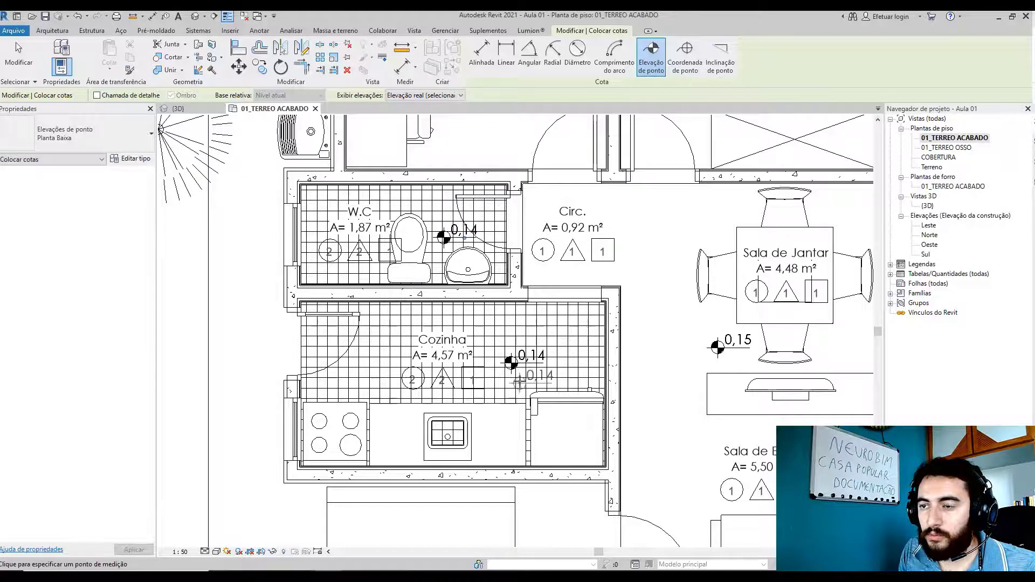
# - Place a spot elevation on the outdoor slab below the kitchen, beside the entrance
pyautogui.scroll(-3, 579, 335)
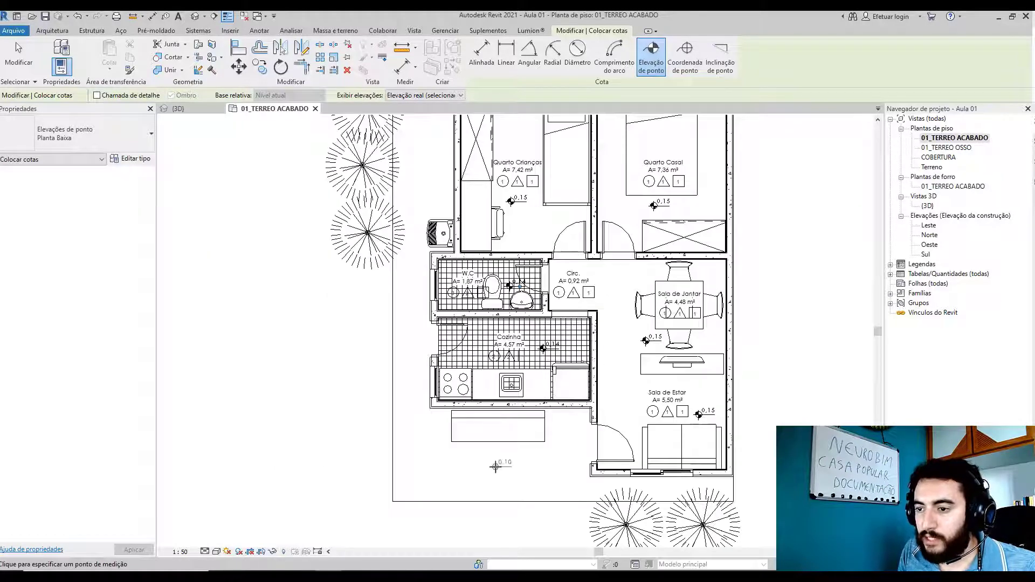
pyautogui.scroll(3, 495, 466)
pyautogui.click(486, 471)
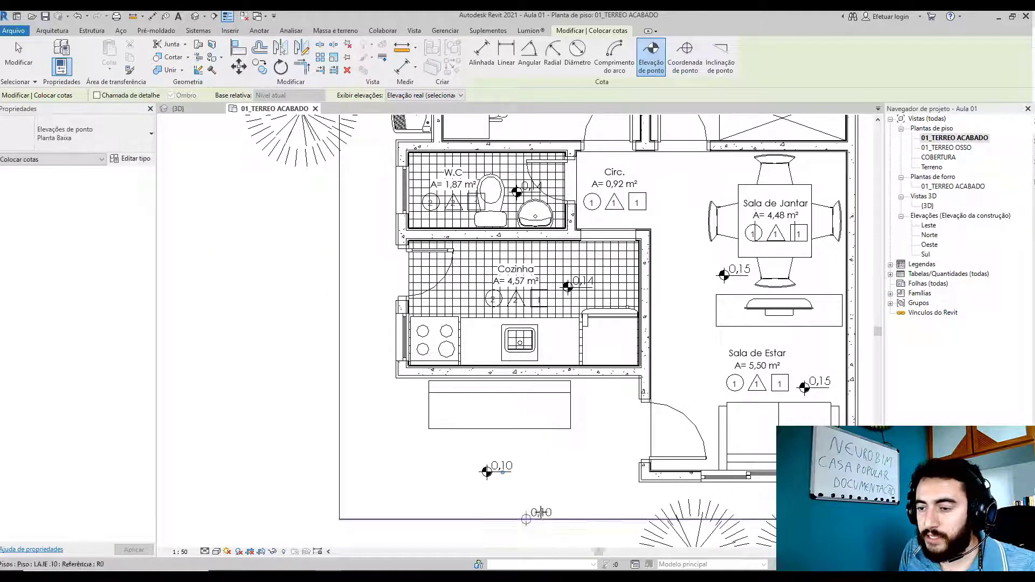
pyautogui.scroll(-4, 541, 429)
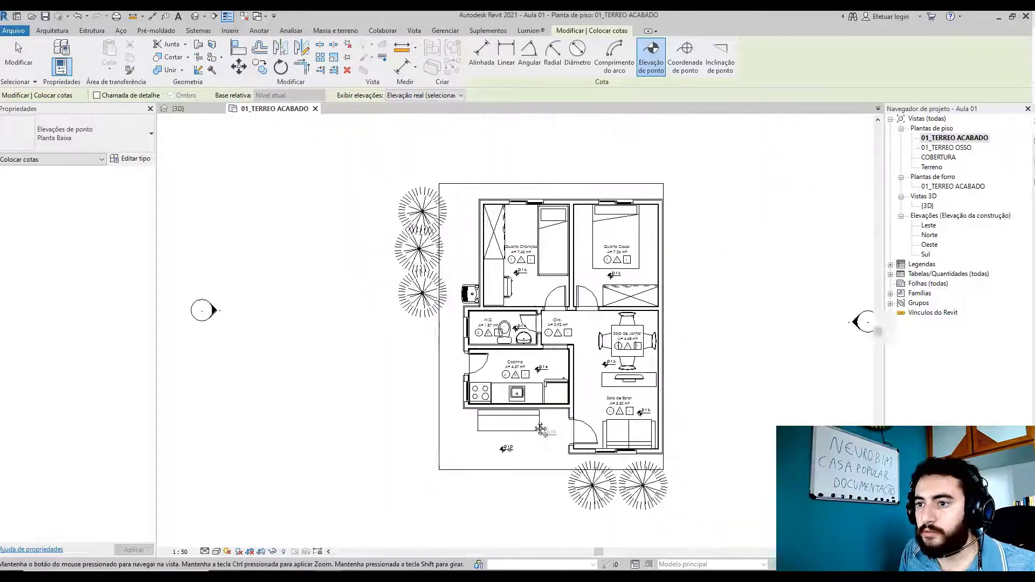
# - Place a spot elevation in Circ. just below its room tag and finish placing spot elevations
pyautogui.scroll(4, 541, 430)
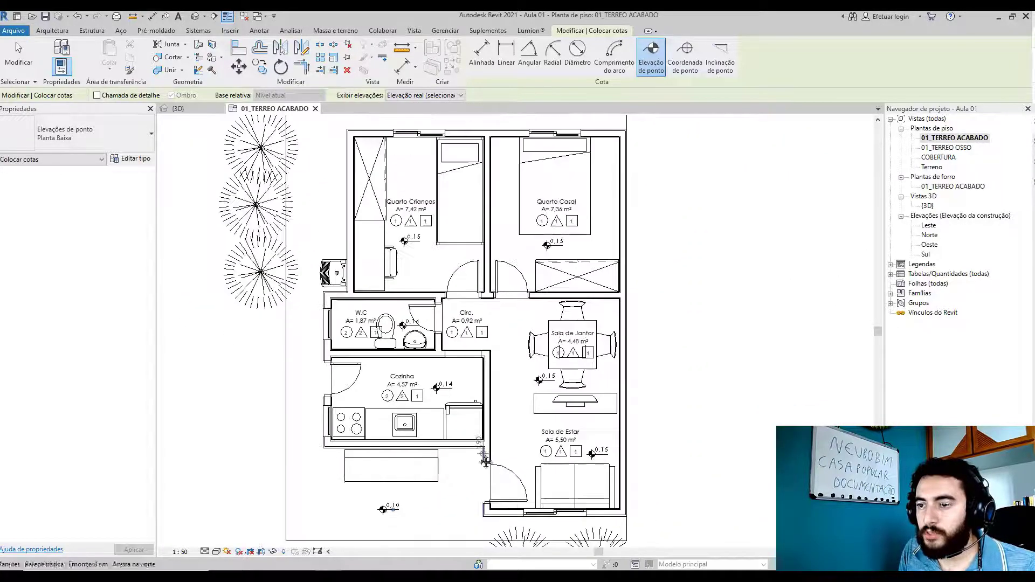
pyautogui.scroll(5, 366, 302)
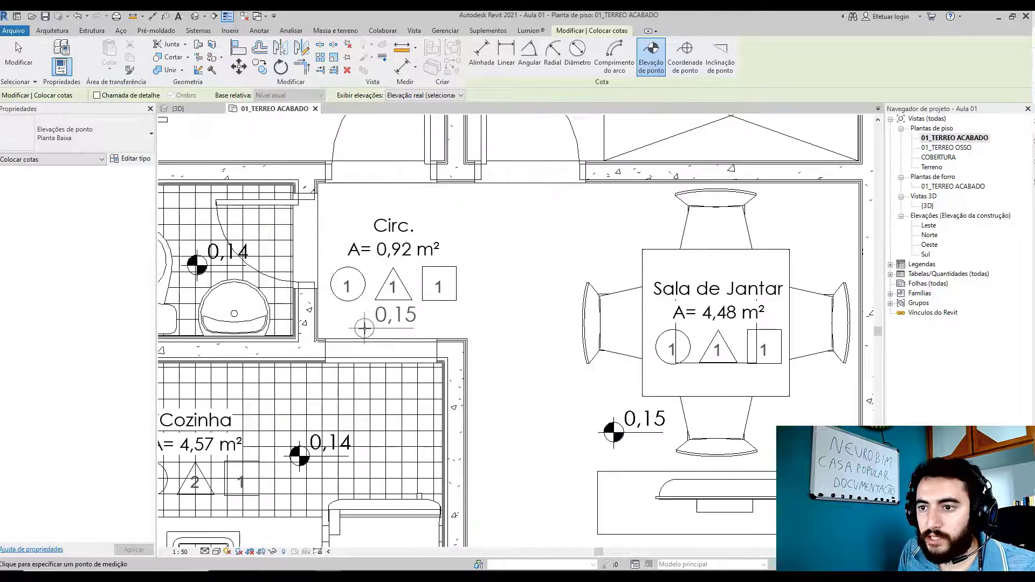
pyautogui.click(364, 327)
pyautogui.scroll(-3, 378, 331)
pyautogui.scroll(2, 377, 332)
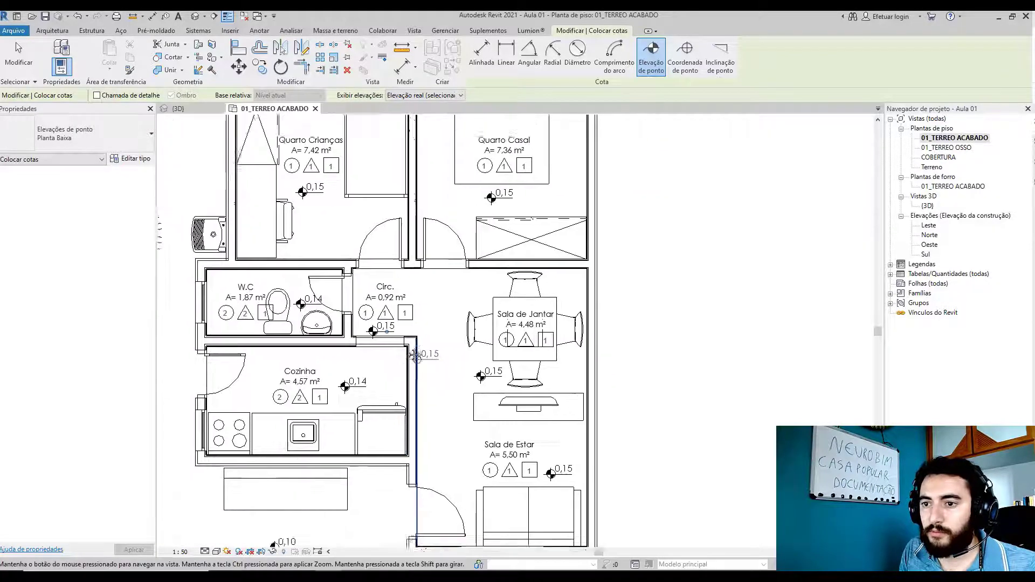
pyautogui.scroll(-3, 426, 378)
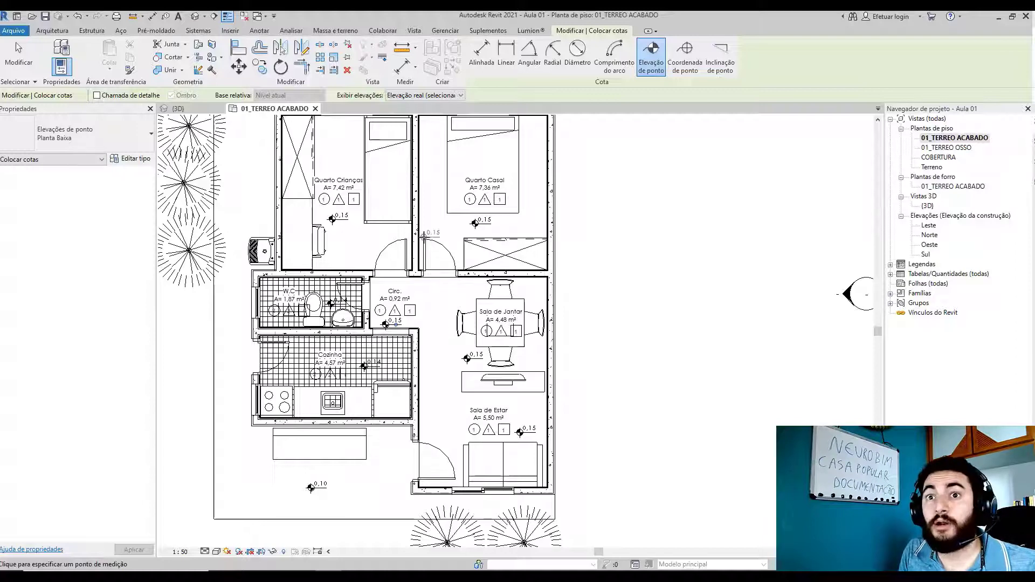
pyautogui.press('Escape')
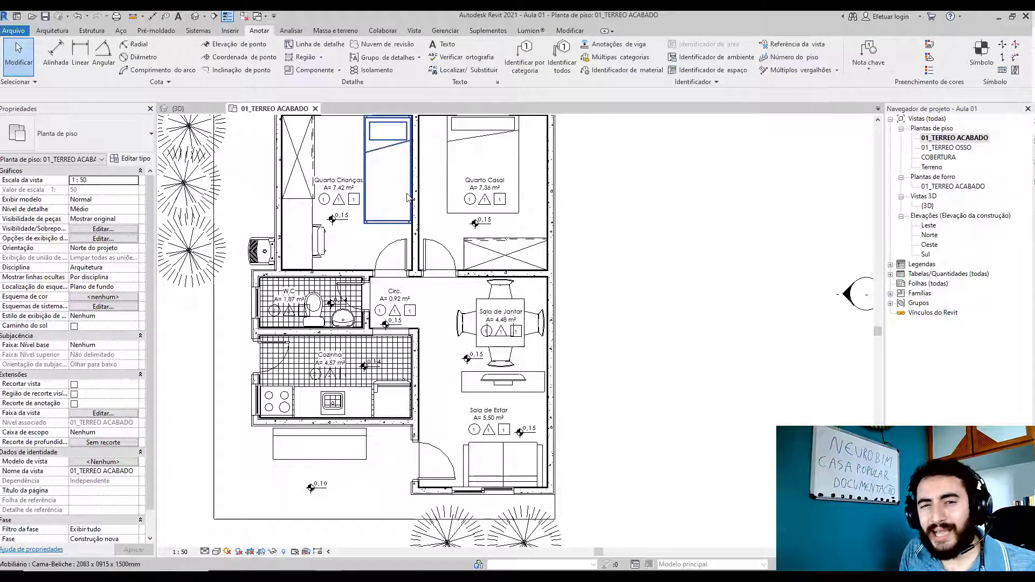
pyautogui.press('Escape')
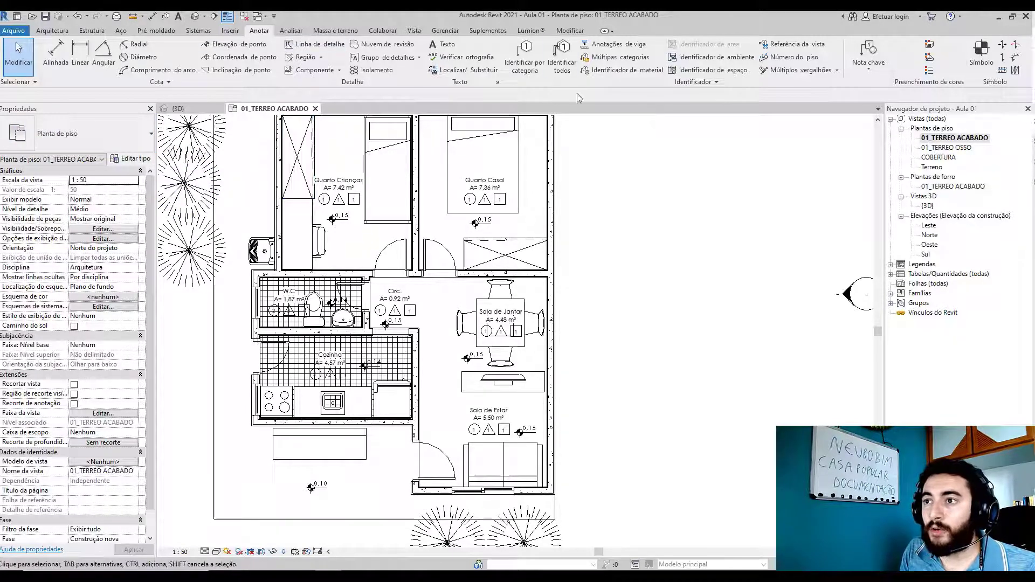
# - Tag all untagged windows and doors in the view with M_Identificador da janela and M_Identificador da porta, horizontally oriented without leaders
pyautogui.click(563, 56)
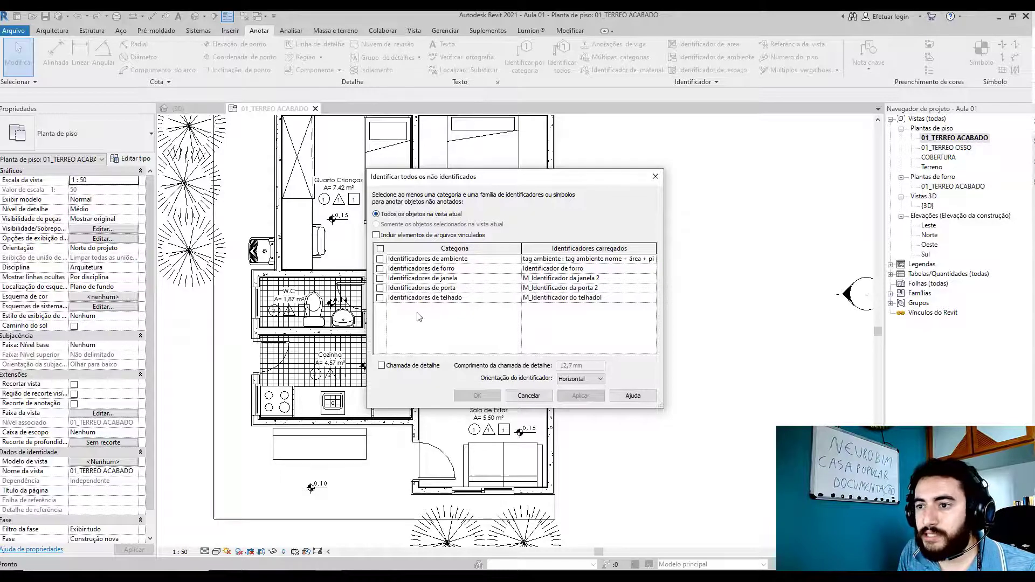
pyautogui.click(380, 289)
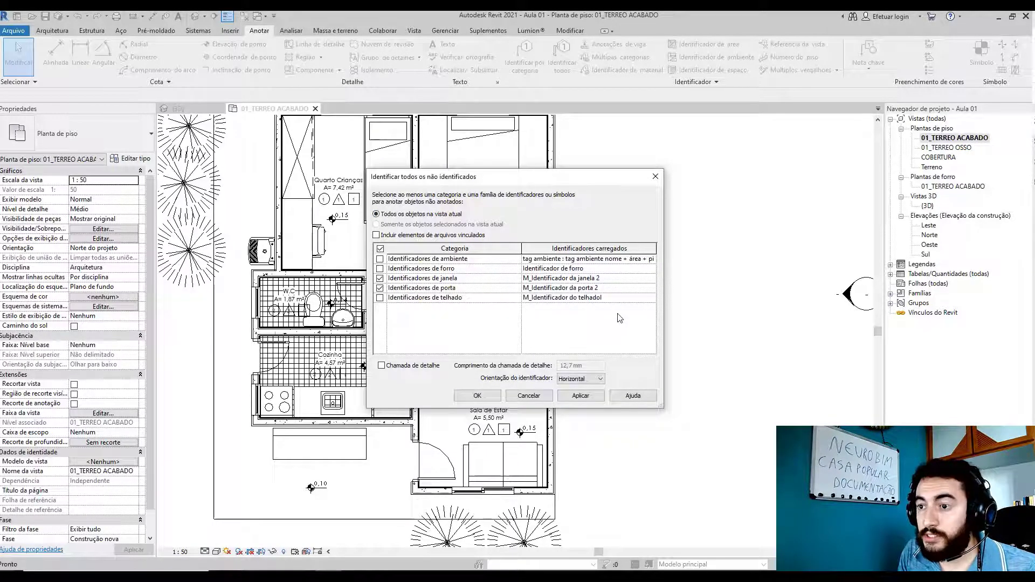
pyautogui.click(649, 279)
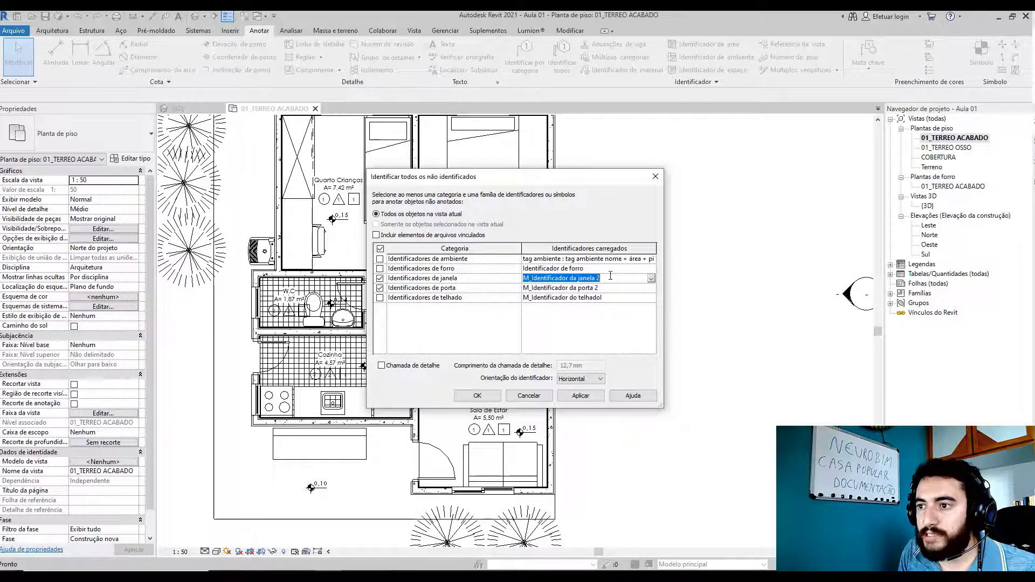
pyautogui.click(651, 278)
pyautogui.click(599, 287)
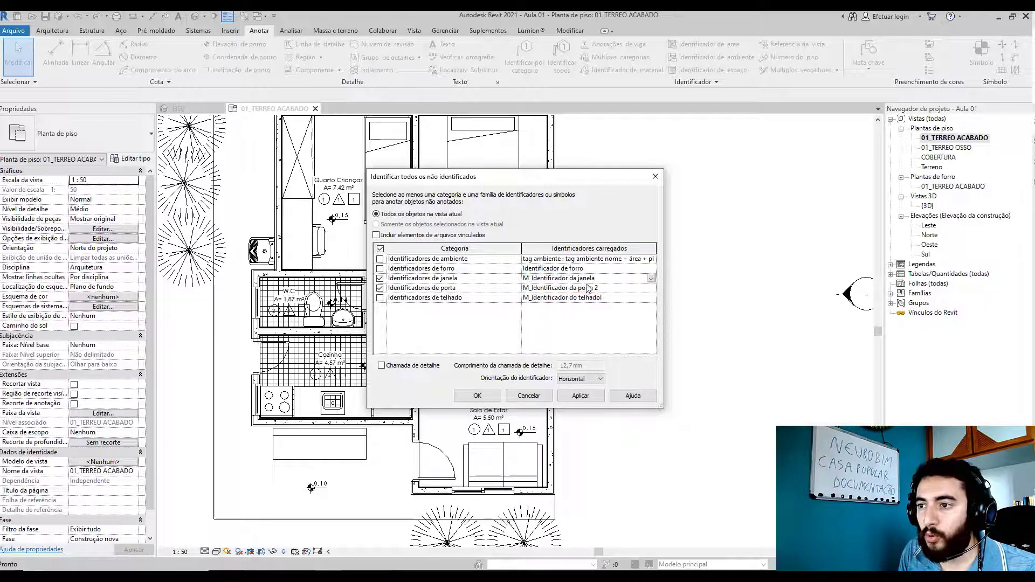
pyautogui.click(650, 288)
pyautogui.click(622, 299)
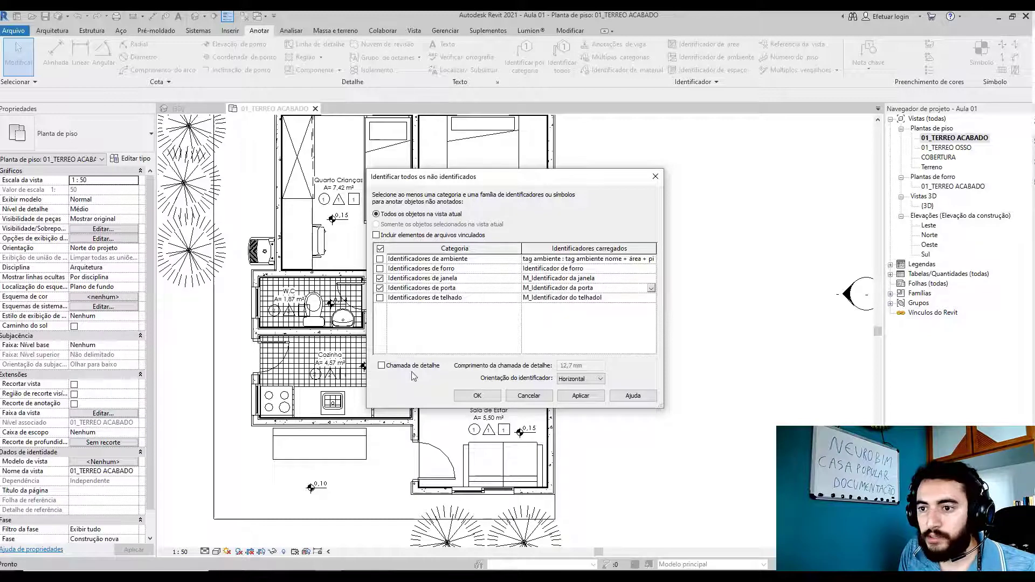
pyautogui.click(574, 397)
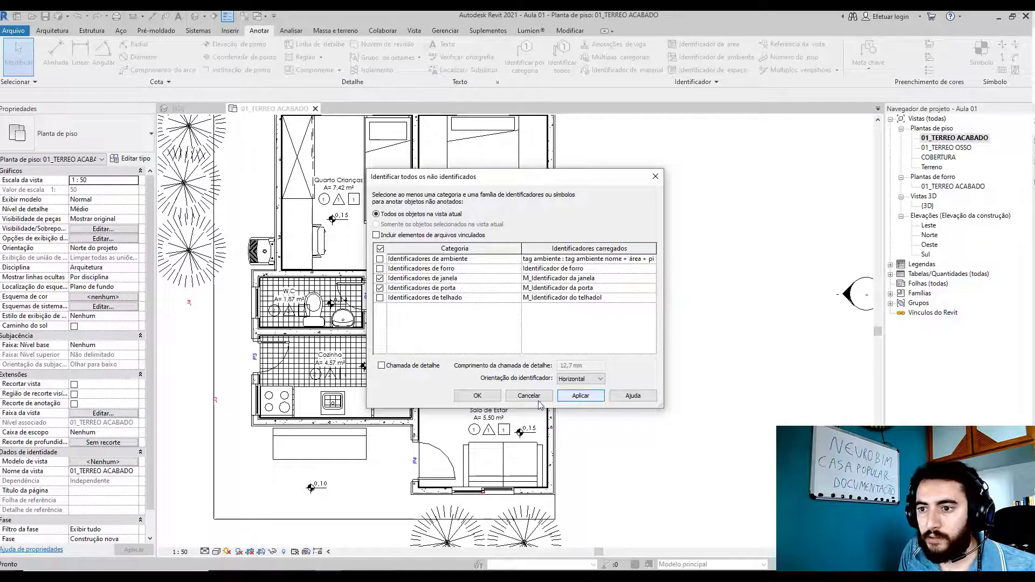
pyautogui.click(477, 395)
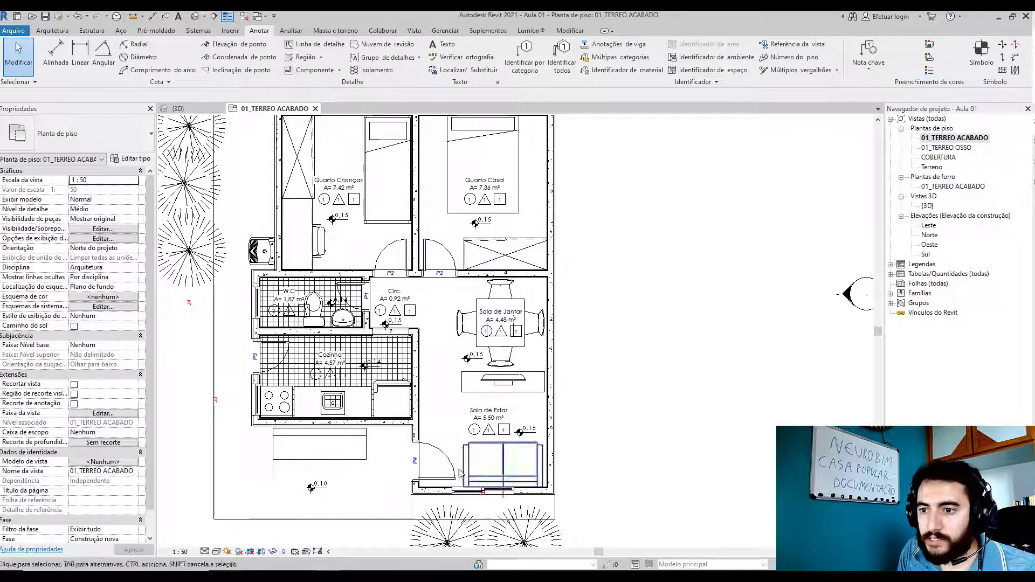
# - Delete the "?" door tag from the opening between Circ. and Cozinha
pyautogui.scroll(2, 256, 367)
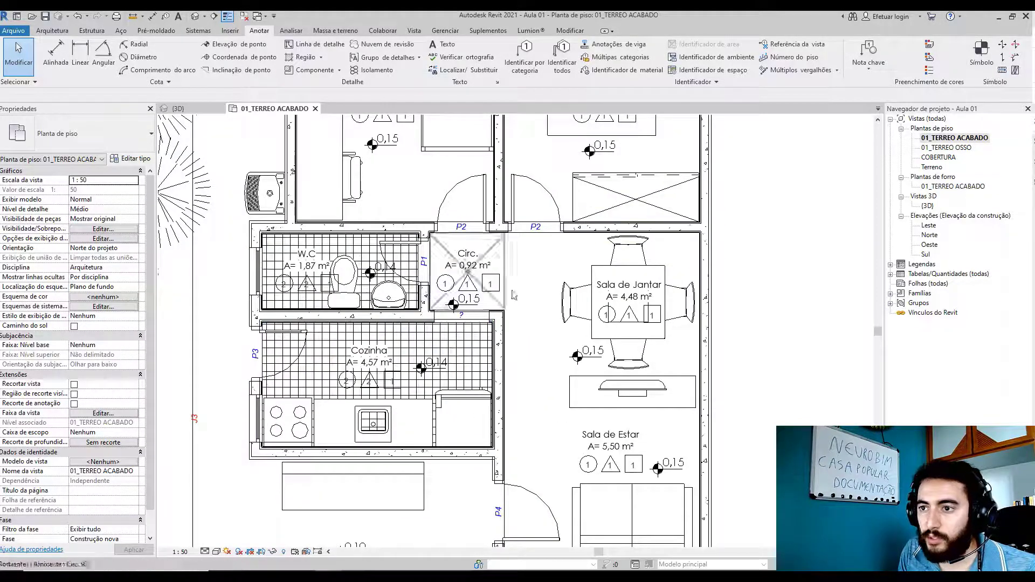
pyautogui.scroll(4, 461, 318)
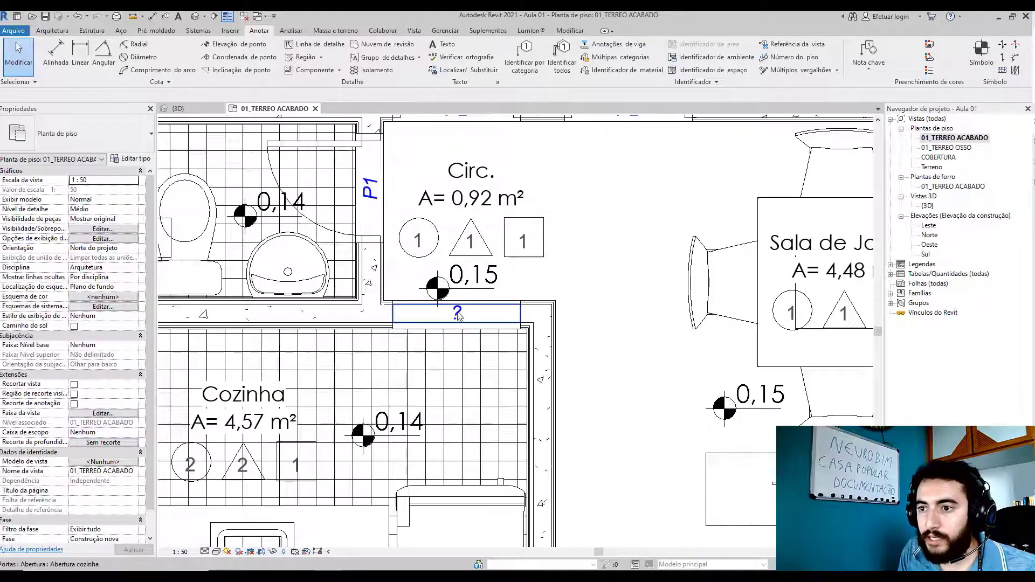
pyautogui.click(457, 317)
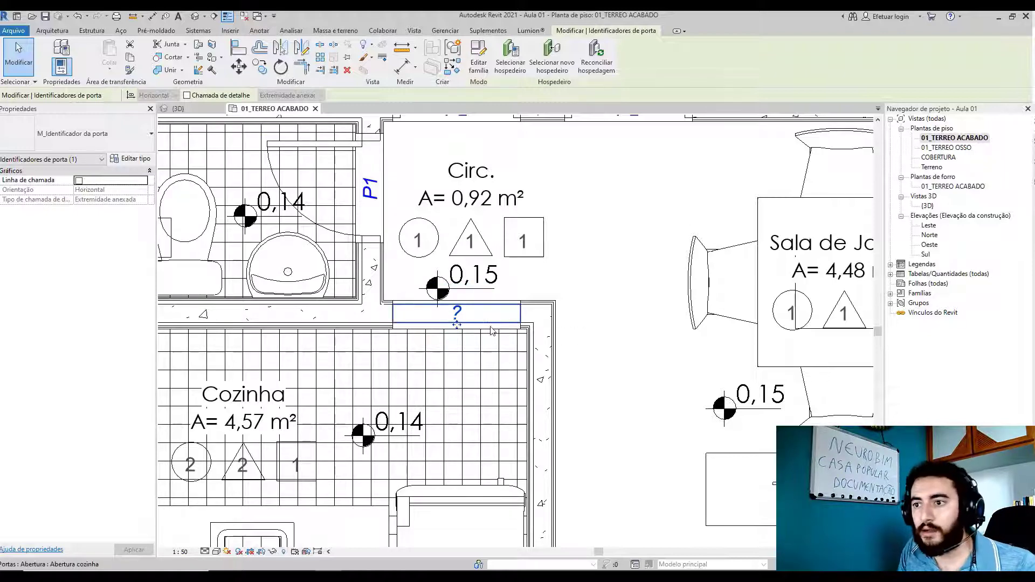
pyautogui.click(551, 280)
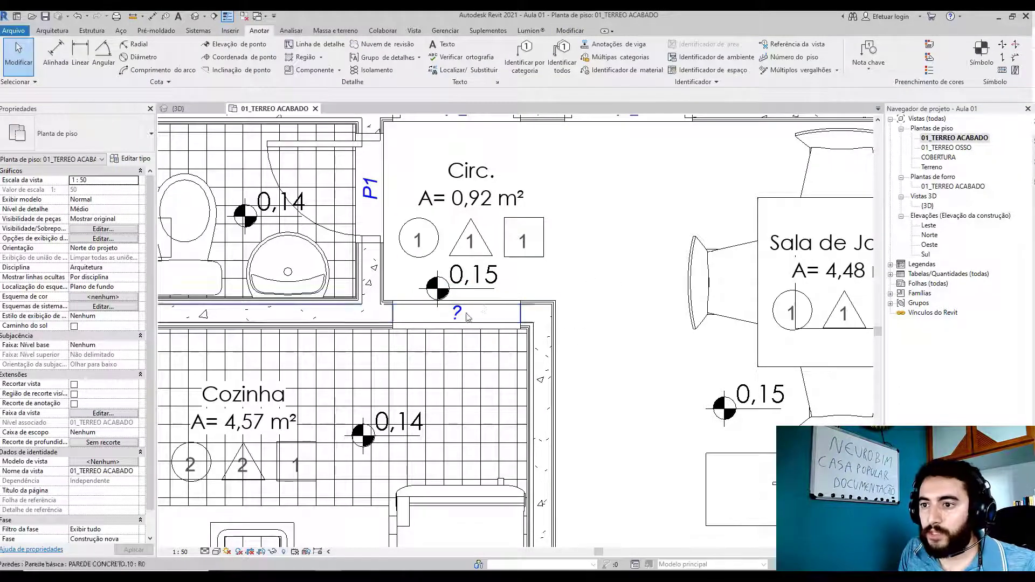
pyautogui.press('Tab')
pyautogui.press('Tab')
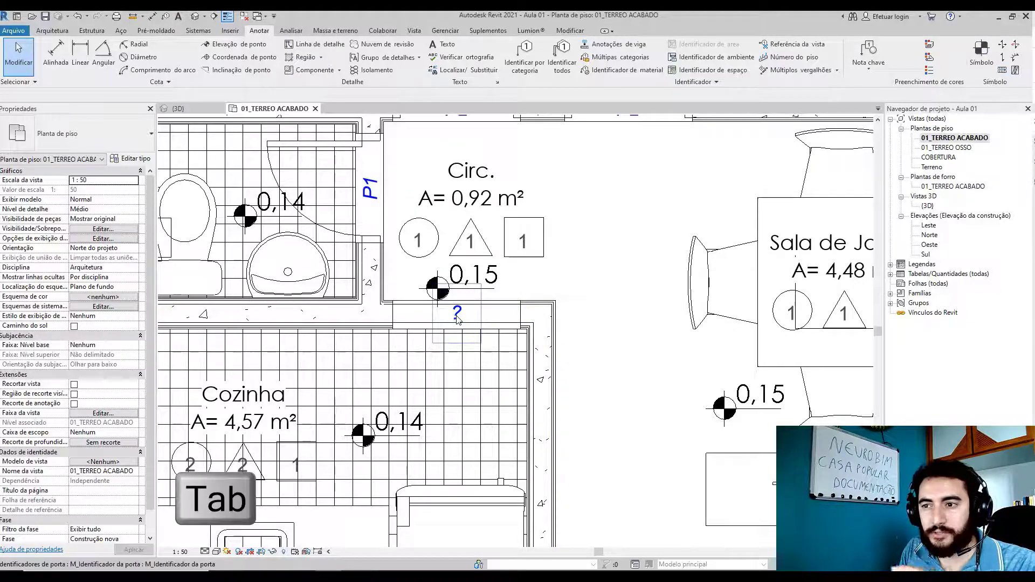
pyautogui.click(457, 319)
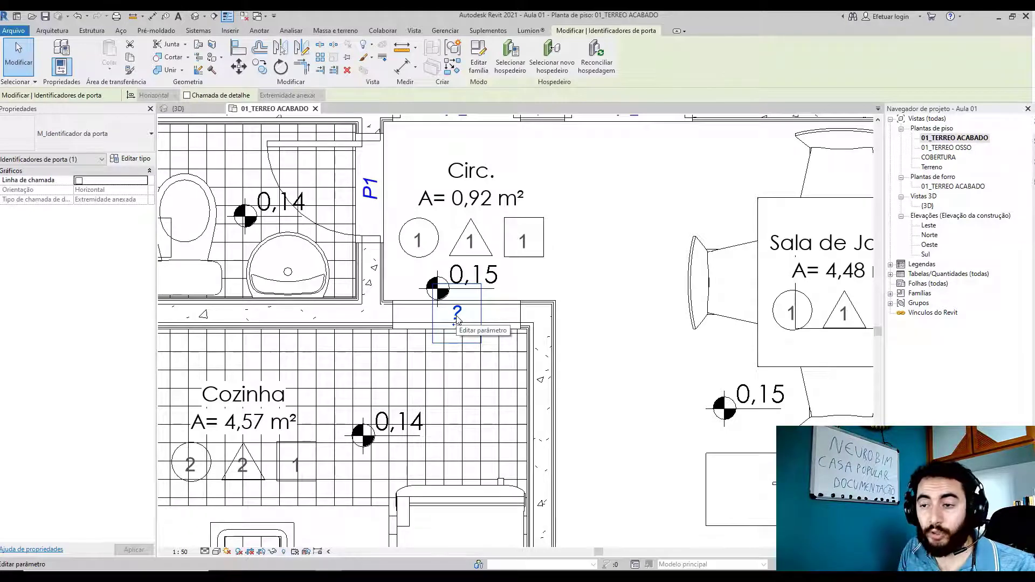
pyautogui.press('Escape')
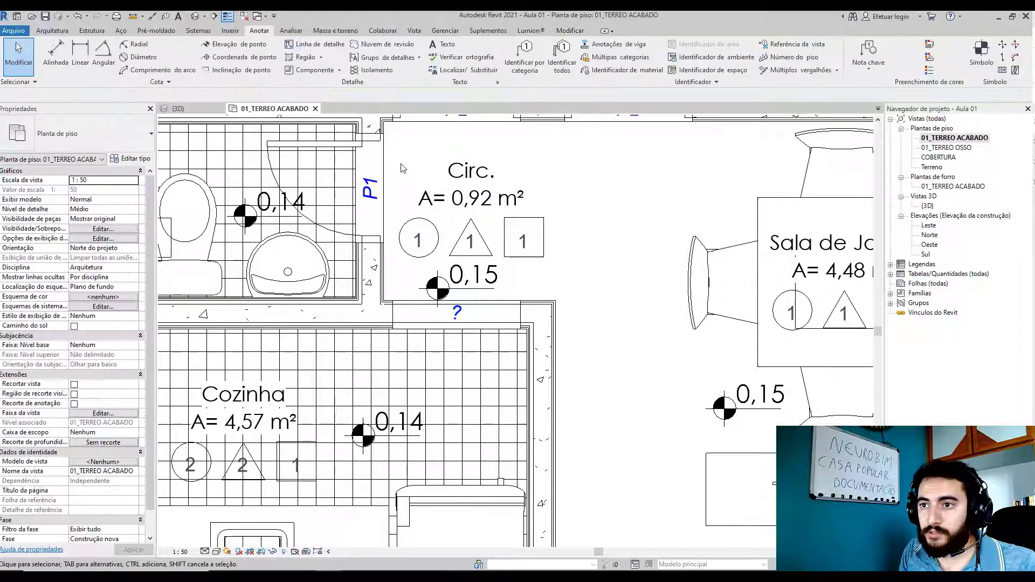
pyautogui.moveTo(396, 160); pyautogui.dragTo(499, 381)
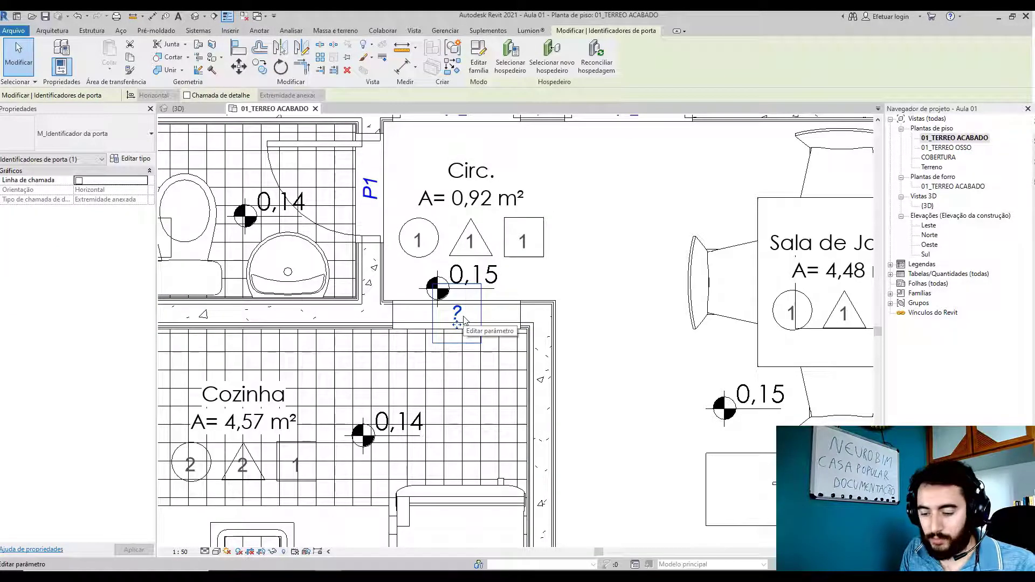
pyautogui.press('Delete')
pyautogui.press('Delete')
pyautogui.scroll(-5, 467, 330)
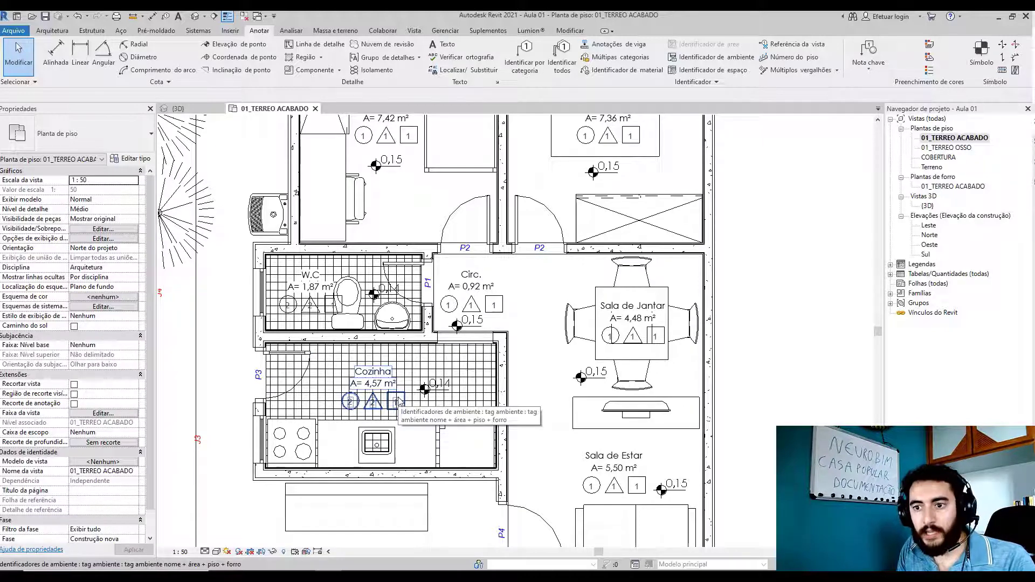
# - Nudge the J2 window tags of Quarto Crianças and Quarto Casal upward, just clear of the outer wall
pyautogui.scroll(-3, 399, 401)
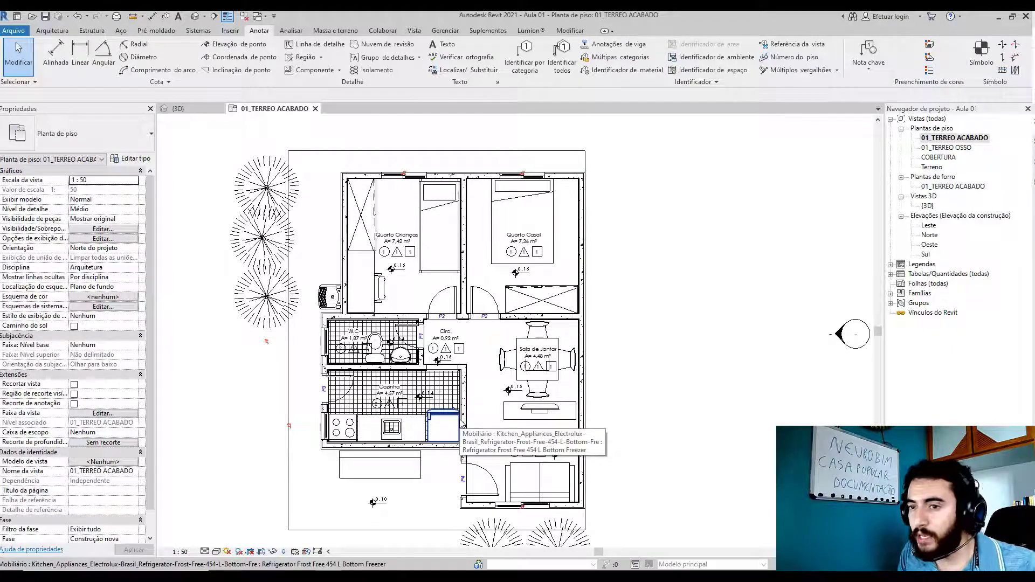
pyautogui.scroll(3, 407, 171)
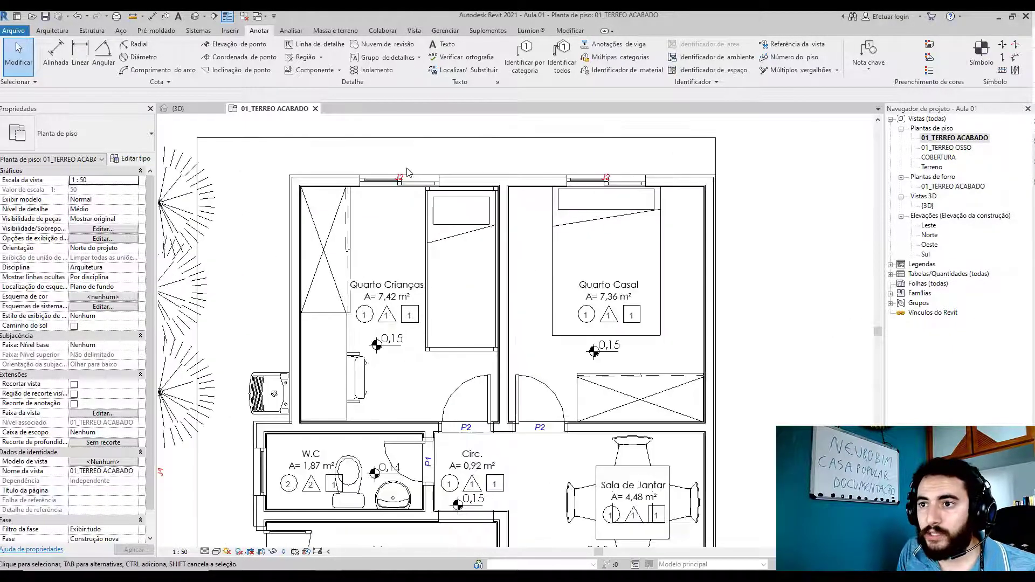
pyautogui.scroll(2, 407, 171)
pyautogui.click(394, 185)
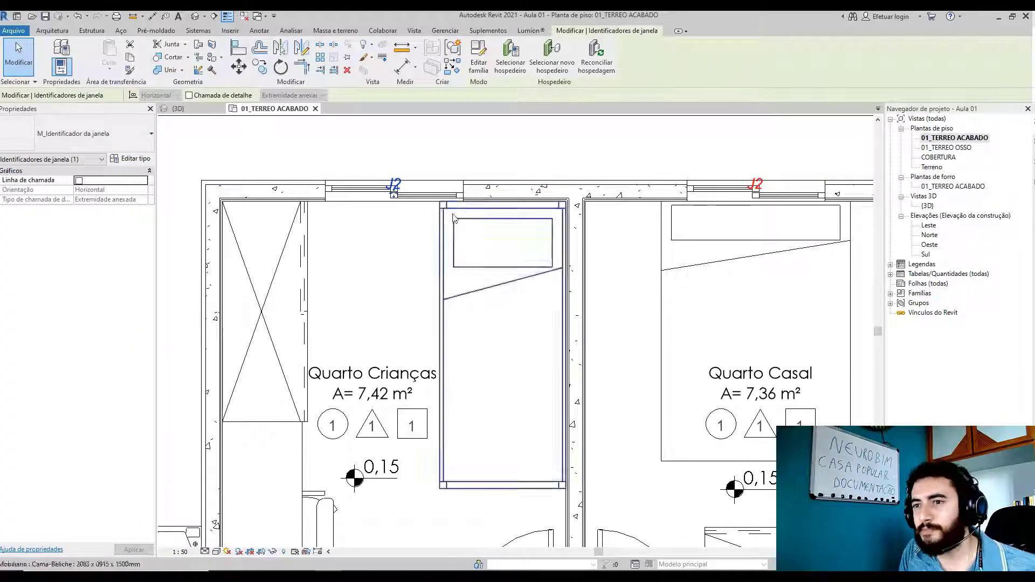
pyautogui.keyDown('ctrl'); pyautogui.click(755, 185); pyautogui.keyUp('ctrl')
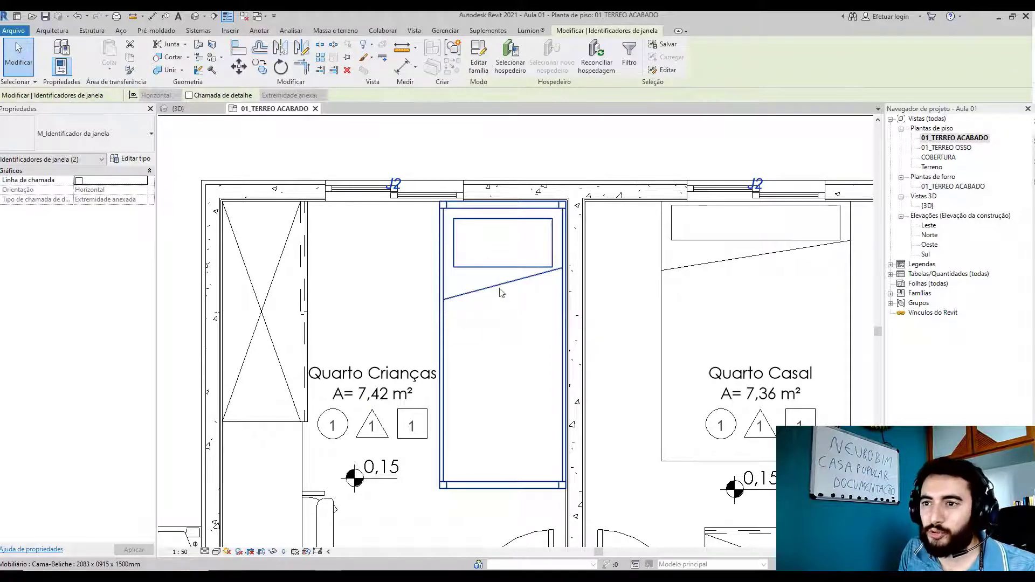
pyautogui.click(395, 161)
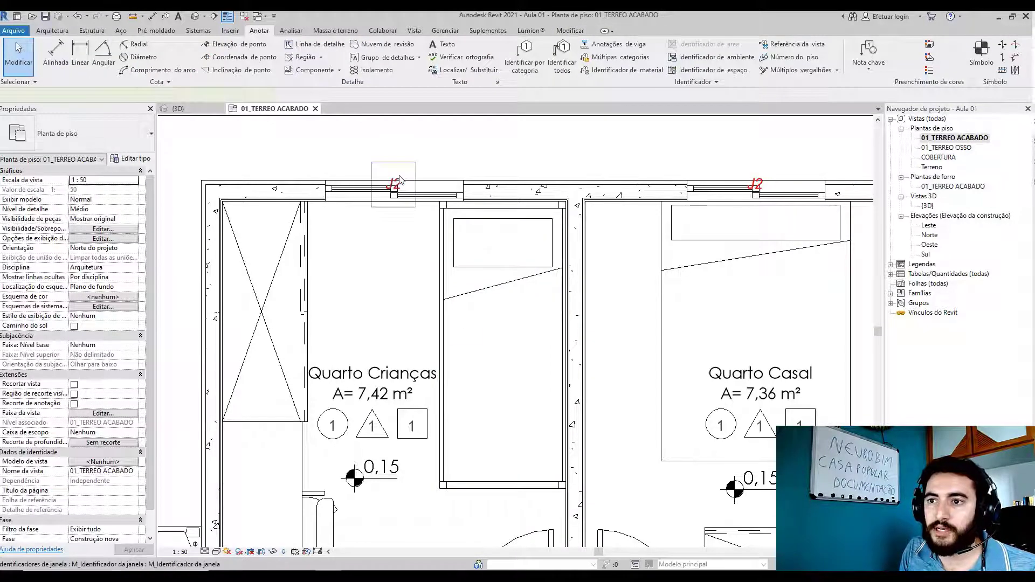
pyautogui.click(395, 184)
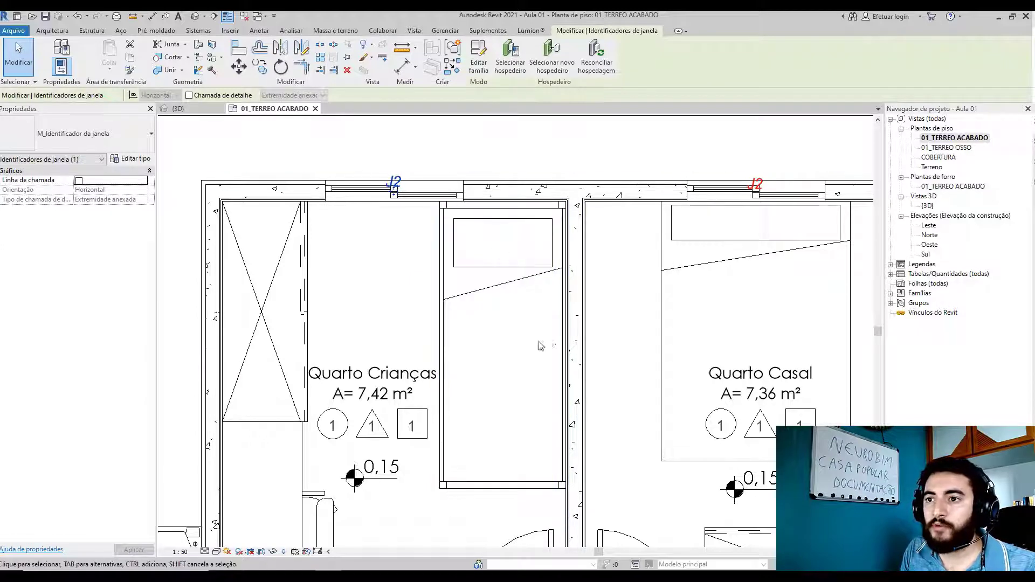
pyautogui.press('Up')
pyautogui.press('Up')
pyautogui.press('Up')
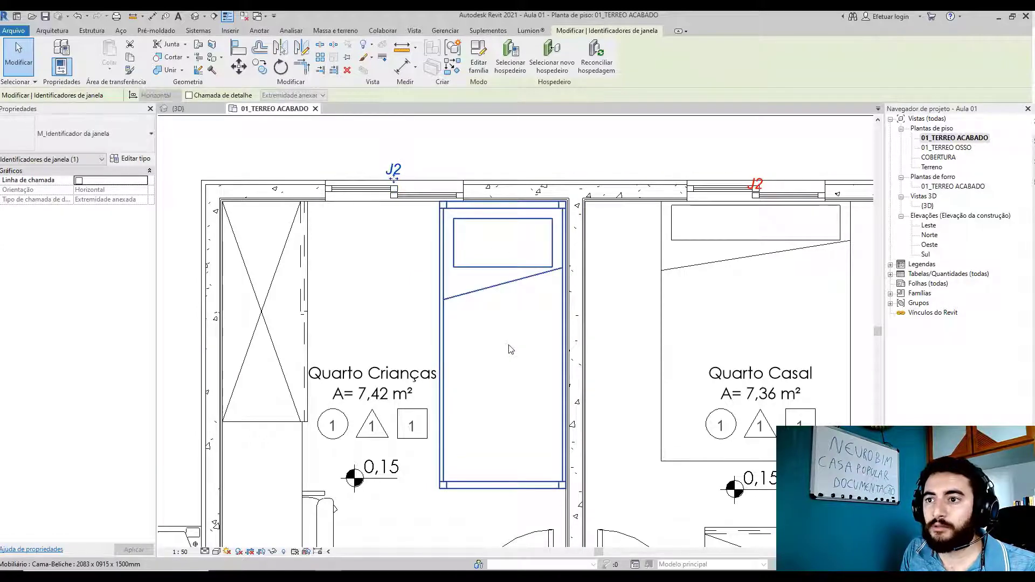
pyautogui.click(755, 183)
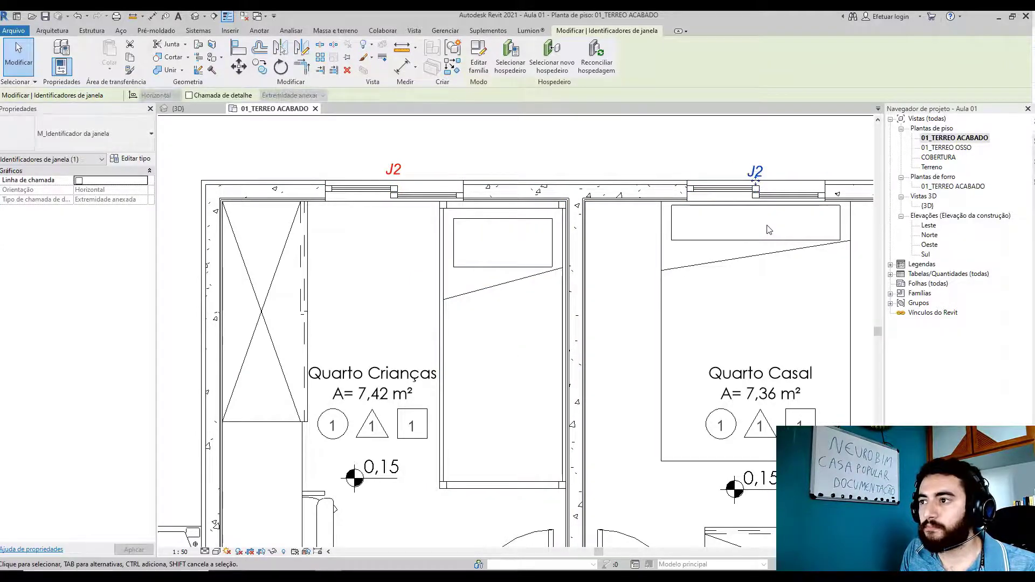
# - Move the J4 window tag from the yard to just outside the W.C window
pyautogui.scroll(-1, 770, 229)
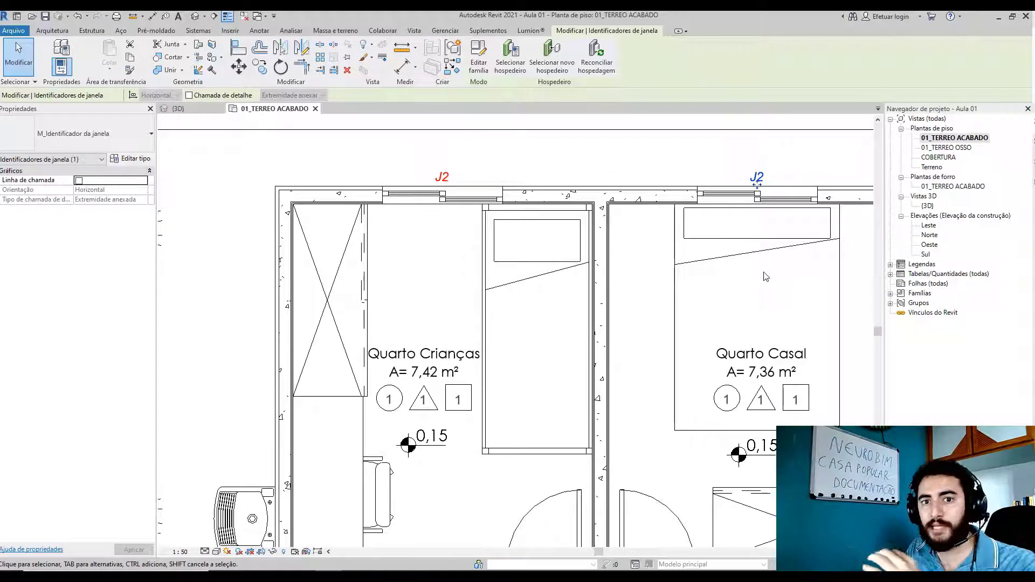
pyautogui.scroll(-1, 747, 205)
pyautogui.moveTo(716, 229); pyautogui.dragTo(545, 205, button='middle')
pyautogui.scroll(1, 277, 375)
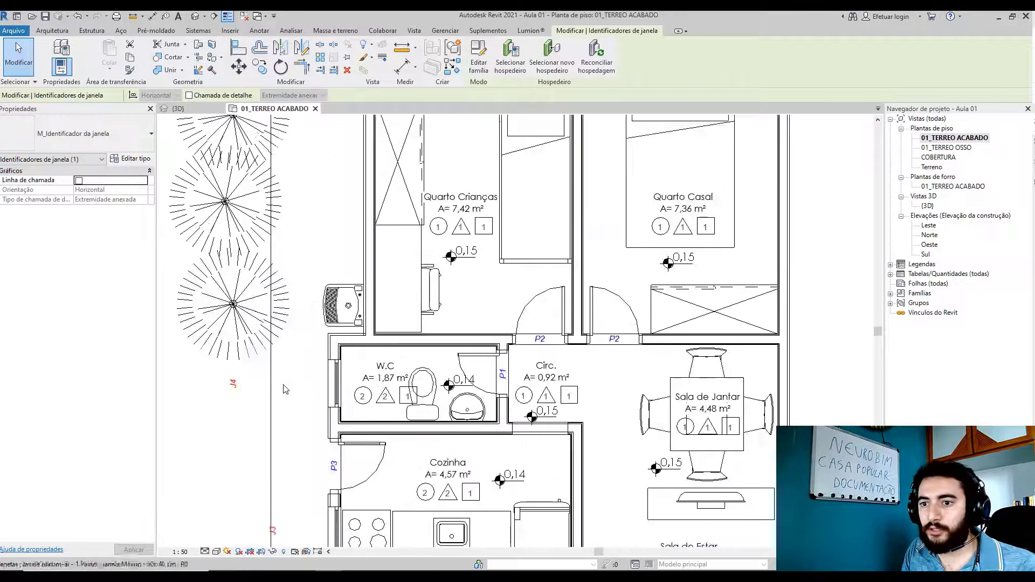
pyautogui.click(235, 387)
pyautogui.click(236, 386)
pyautogui.scroll(2, 249, 408)
pyautogui.press('Return')
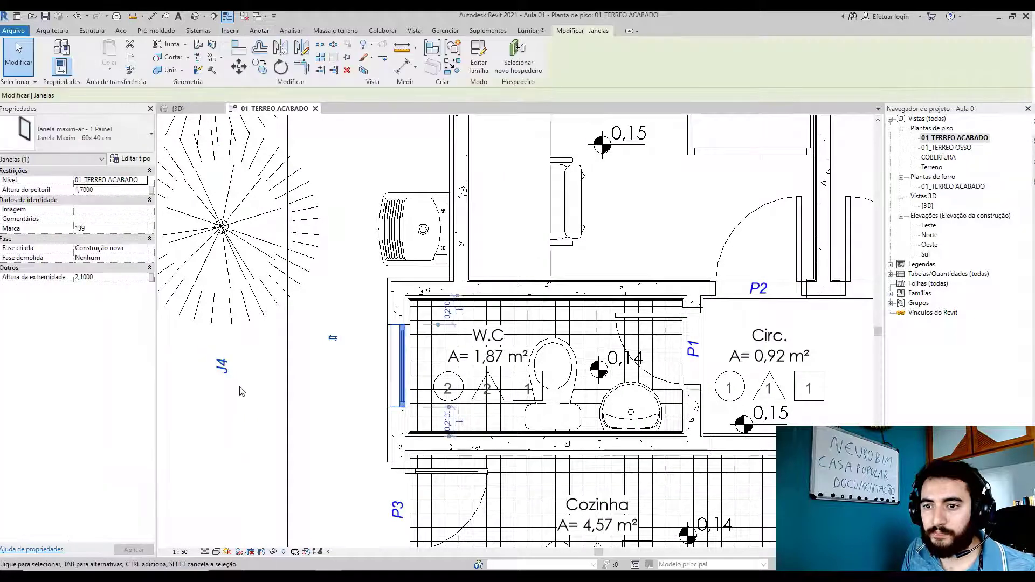
pyautogui.click(239, 388)
pyautogui.click(233, 382)
pyautogui.moveTo(233, 373); pyautogui.dragTo(382, 369)
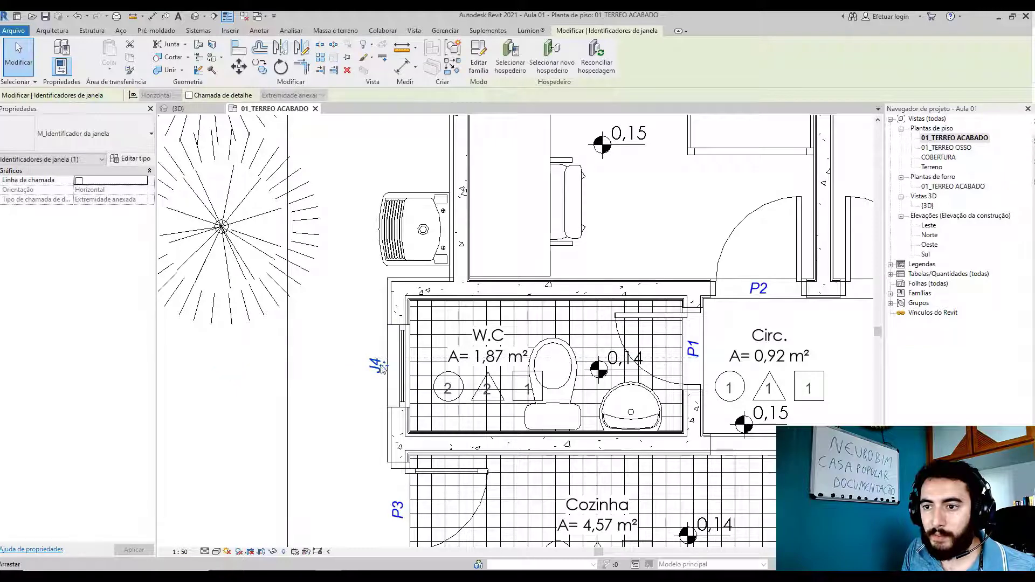
# - Move the J3 window tag from the yard to just outside the Cozinha window
pyautogui.moveTo(409, 407); pyautogui.dragTo(394, 246, button='middle')
pyautogui.click(276, 451)
pyautogui.click(214, 468)
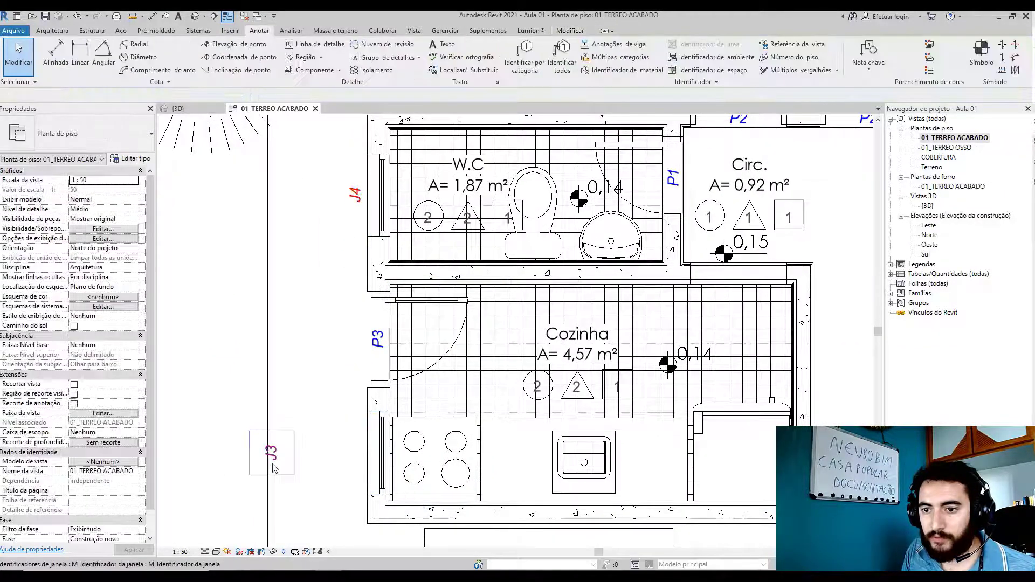
pyautogui.click(276, 463)
pyautogui.moveTo(276, 465); pyautogui.dragTo(363, 452)
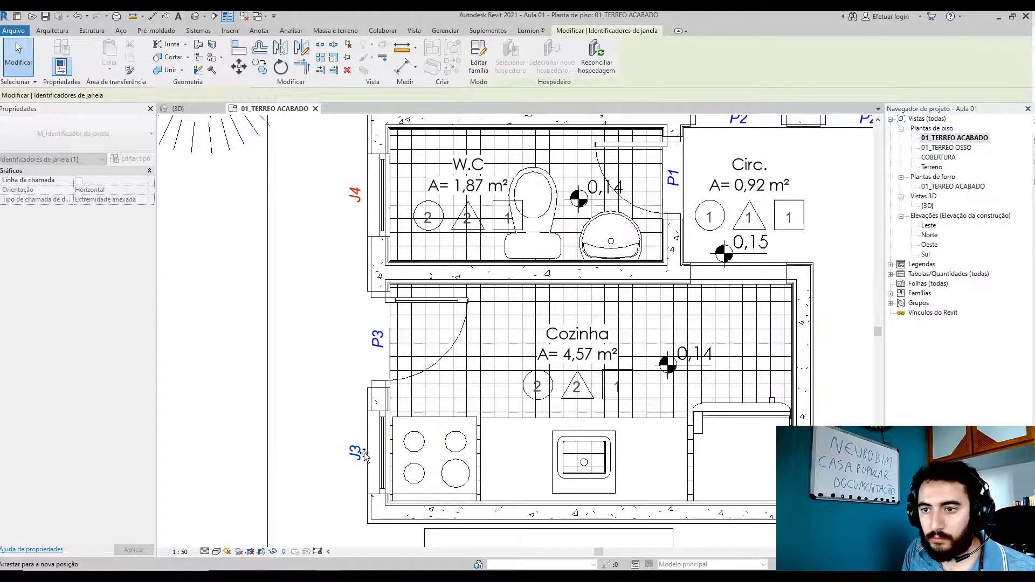
# - Nudge the J1 window tag of Sala de Estar downward, just clear of the outer wall
pyautogui.scroll(-2, 364, 451)
pyautogui.scroll(-3, 463, 468)
pyautogui.moveTo(562, 452); pyautogui.dragTo(441, 272, button='middle')
pyautogui.scroll(5, 539, 381)
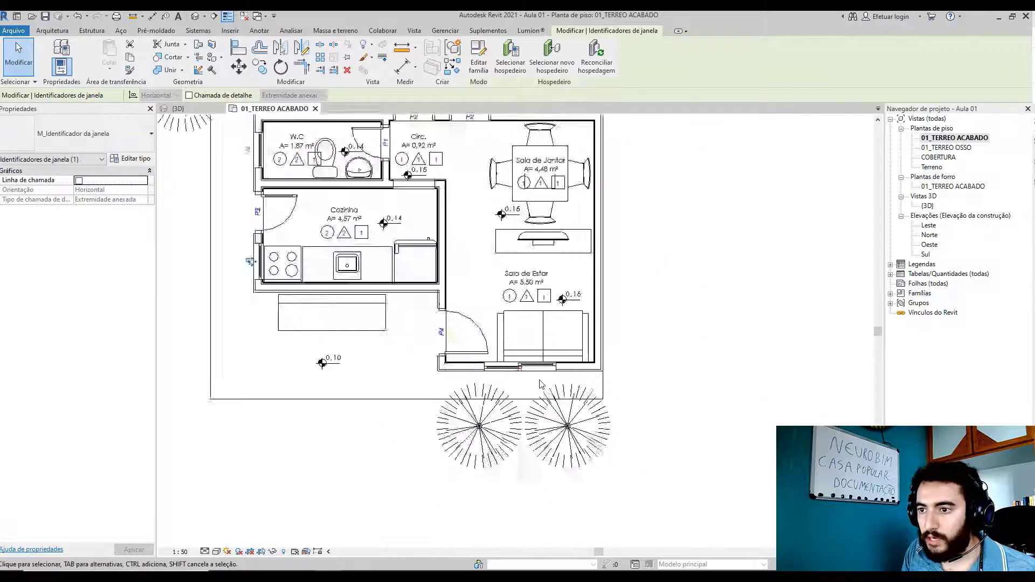
pyautogui.click(502, 362)
pyautogui.press('Down')
pyautogui.press('Down')
pyautogui.press('Down')
pyautogui.press('Down')
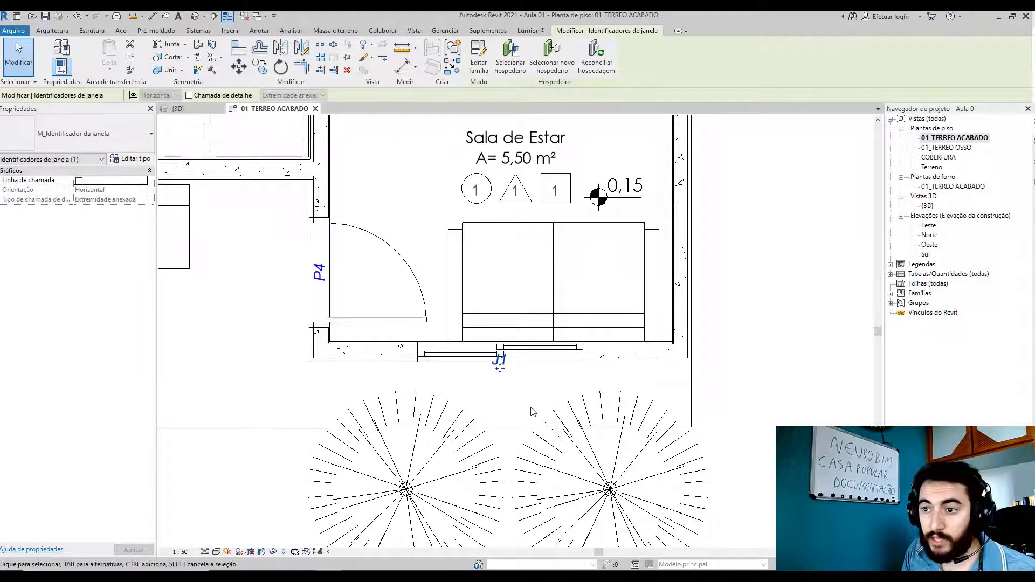
pyautogui.press('Escape')
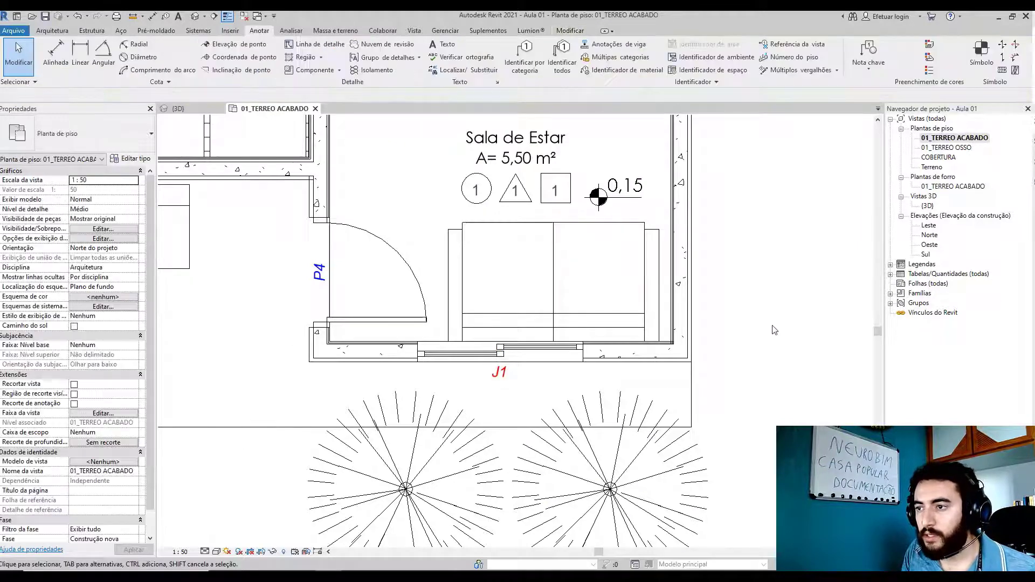
# - Hide the vegetation category in the finished ground-floor plan, using one of the shrubs beside Sala de Estar
pyautogui.scroll(-5, 765, 314)
pyautogui.moveTo(687, 372); pyautogui.dragTo(634, 434, button='middle')
pyautogui.scroll(3, 683, 287)
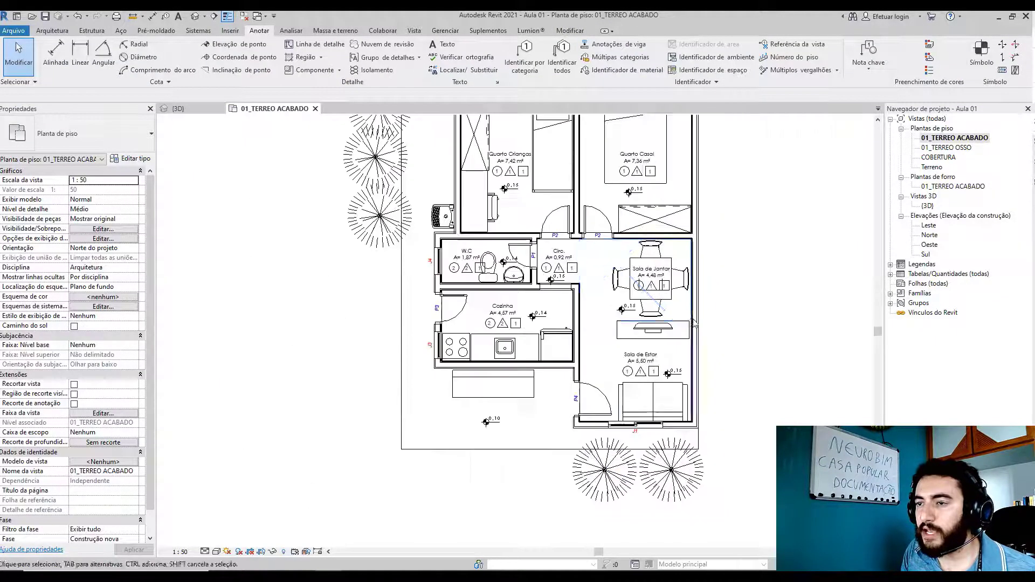
pyautogui.moveTo(660, 366); pyautogui.dragTo(584, 430, button='middle')
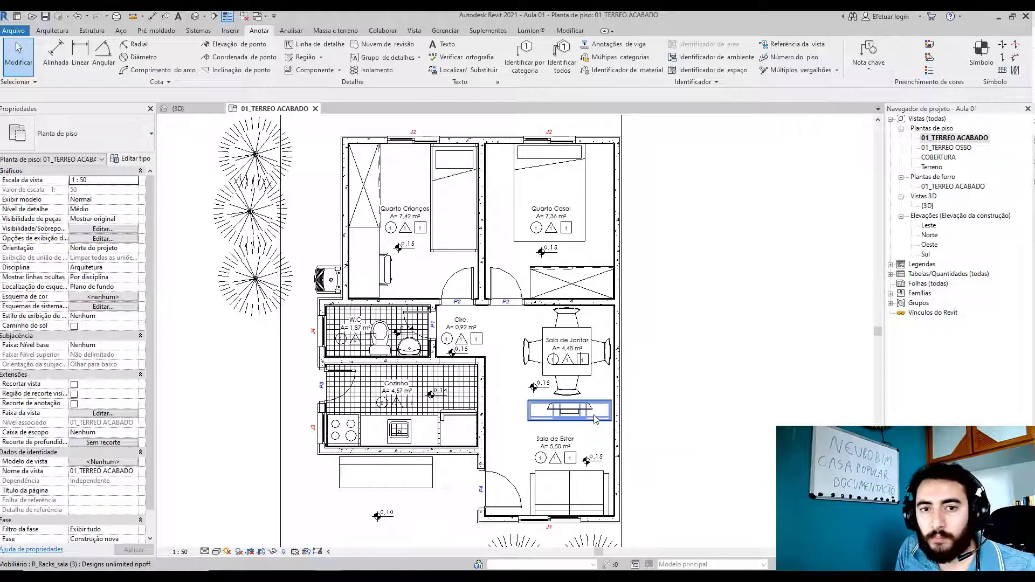
pyautogui.scroll(-3, 593, 415)
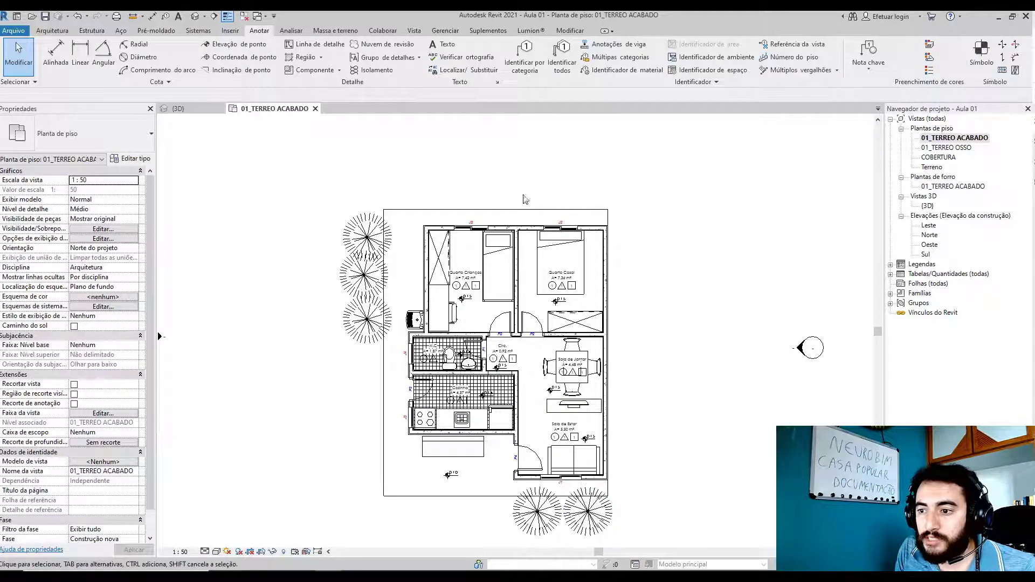
pyautogui.moveTo(645, 384); pyautogui.dragTo(617, 344, button='middle')
pyautogui.scroll(1, 603, 409)
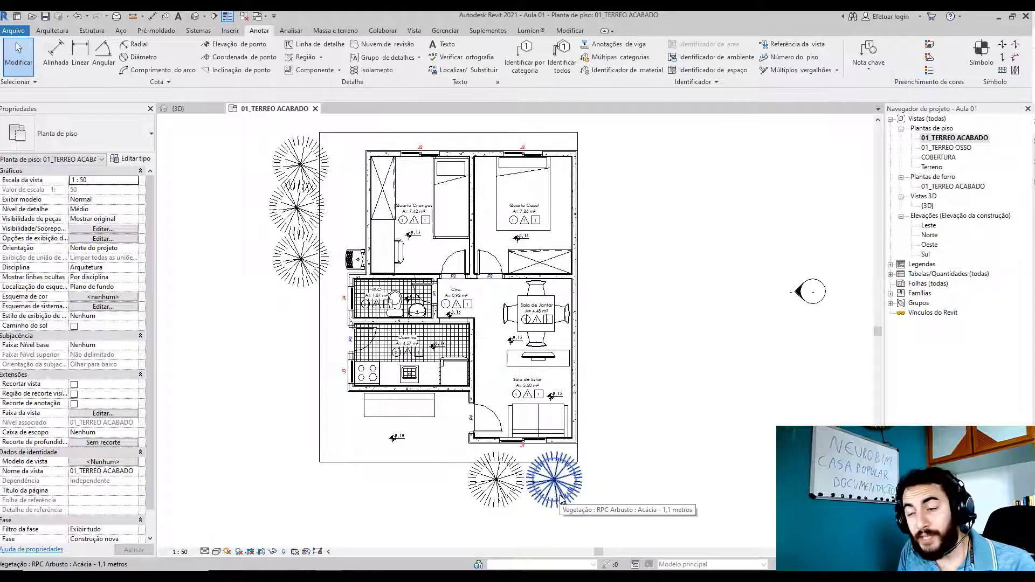
pyautogui.click(561, 496)
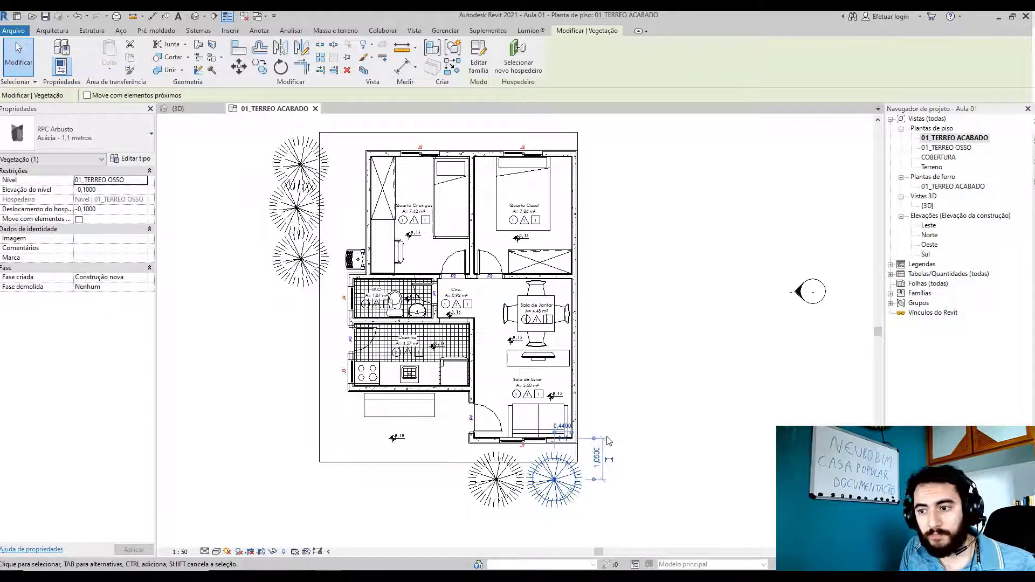
pyautogui.press('v')
pyautogui.press('h')
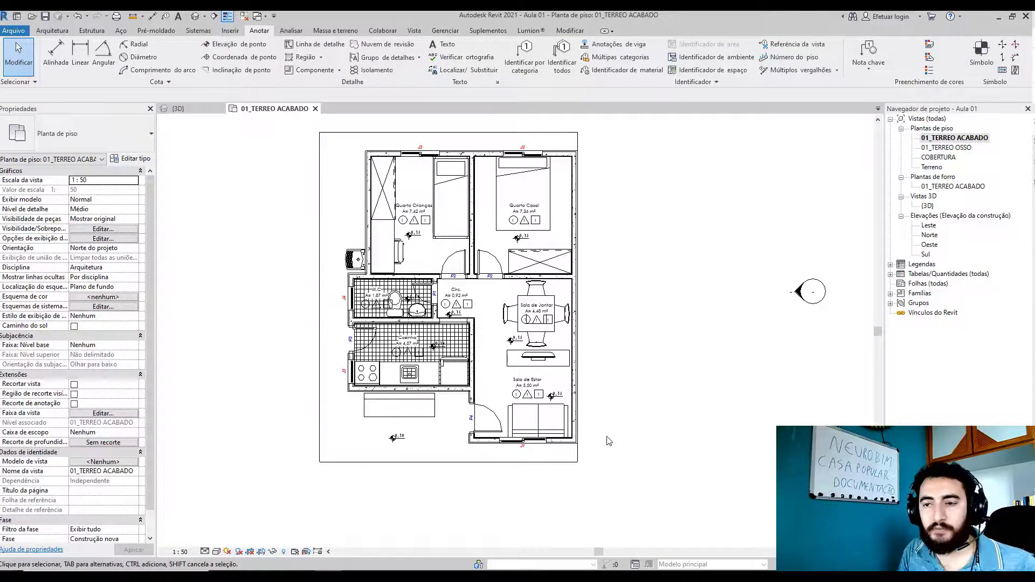
# - Start an aligned dimension chain in the Diagonal - 1,7 mm Arial style, referencing the side wall faces of W.C and Quarto Crianças
pyautogui.moveTo(592, 320); pyautogui.dragTo(593, 346, button='middle')
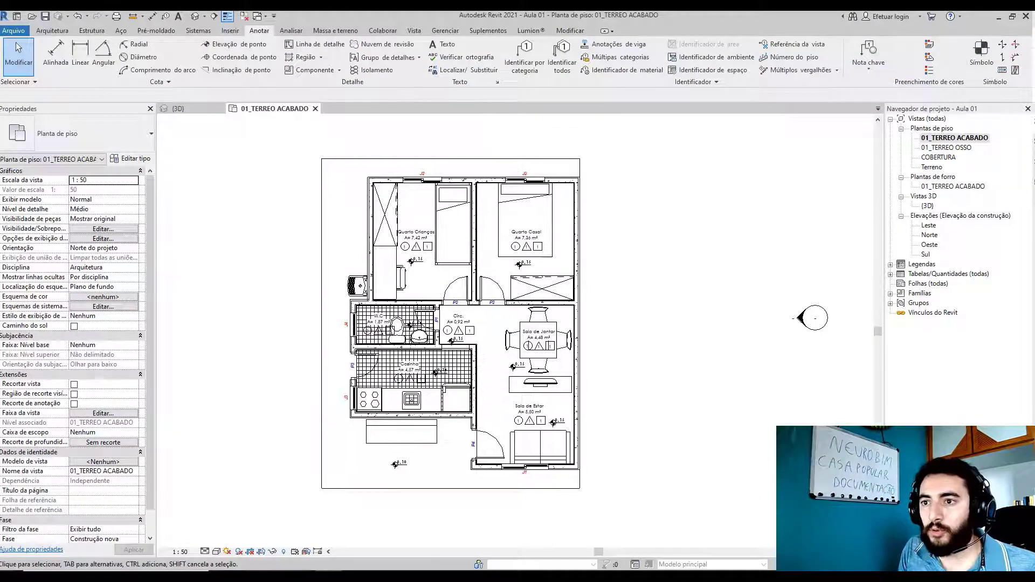
pyautogui.scroll(-2, 536, 305)
pyautogui.moveTo(539, 308); pyautogui.dragTo(581, 328, button='middle')
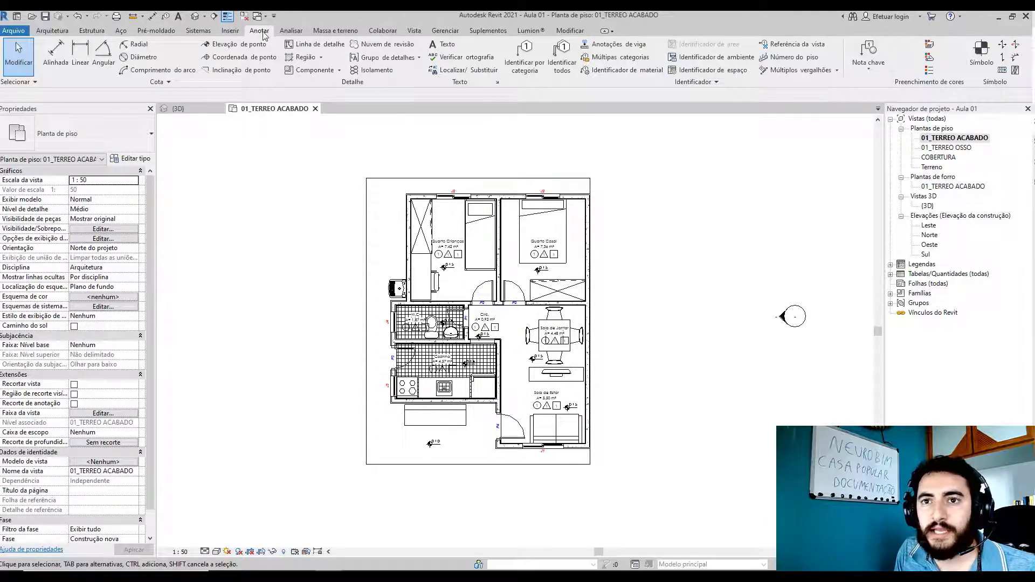
pyautogui.click(51, 63)
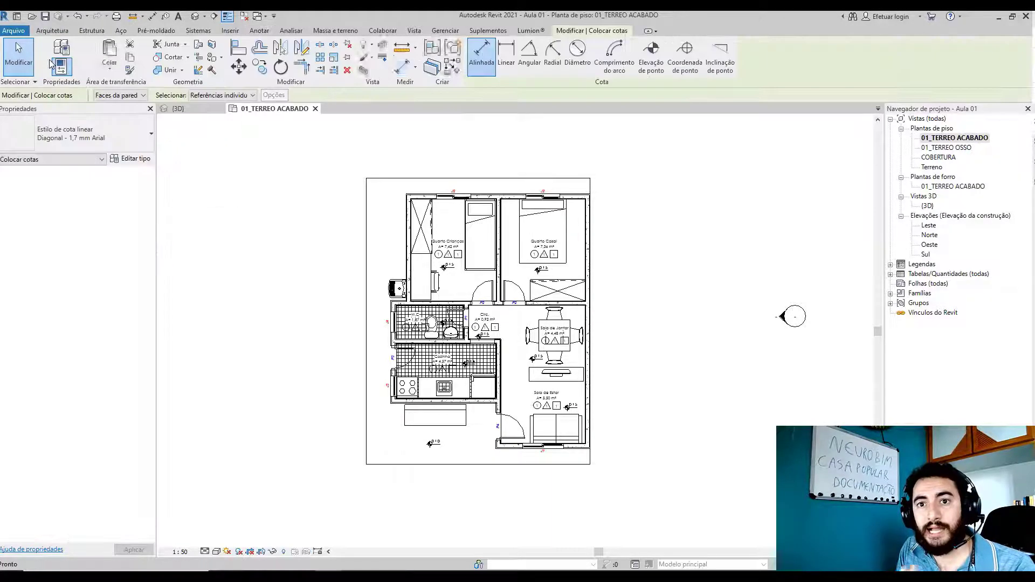
pyautogui.click(106, 136)
pyautogui.click(108, 135)
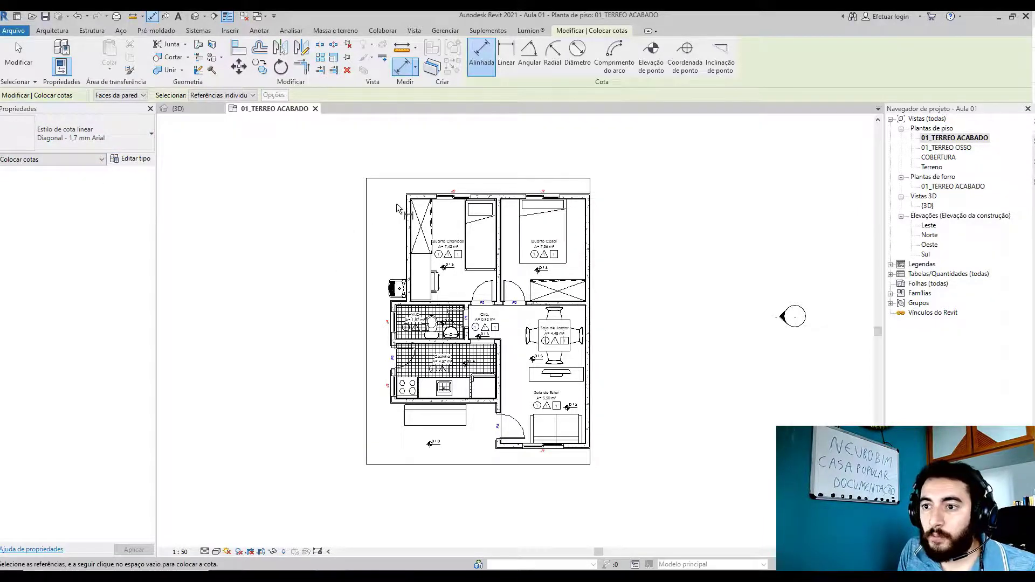
pyautogui.scroll(5, 387, 249)
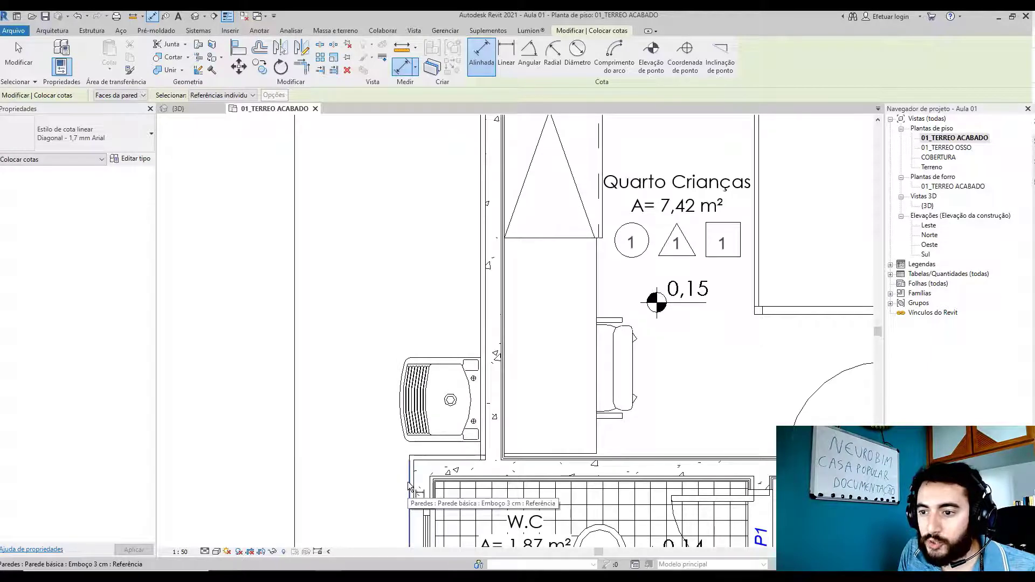
pyautogui.click(481, 430)
pyautogui.click(501, 430)
pyautogui.scroll(-5, 501, 425)
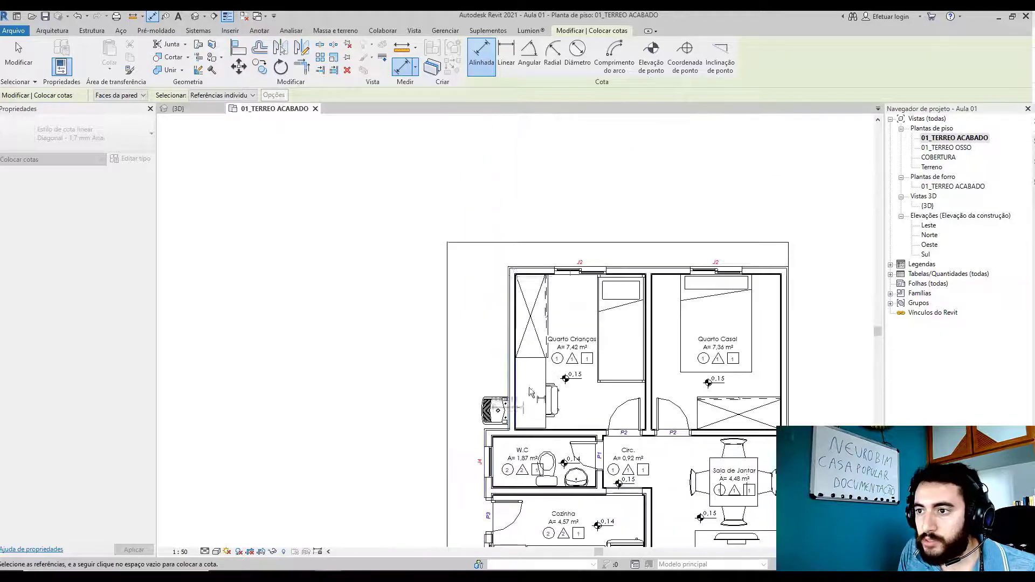
# - Extend the dimension chain across both jambs of the Quarto Crianças window and both faces of the wall between the bedrooms
pyautogui.scroll(3, 568, 243)
pyautogui.scroll(3, 569, 242)
pyautogui.click(536, 322)
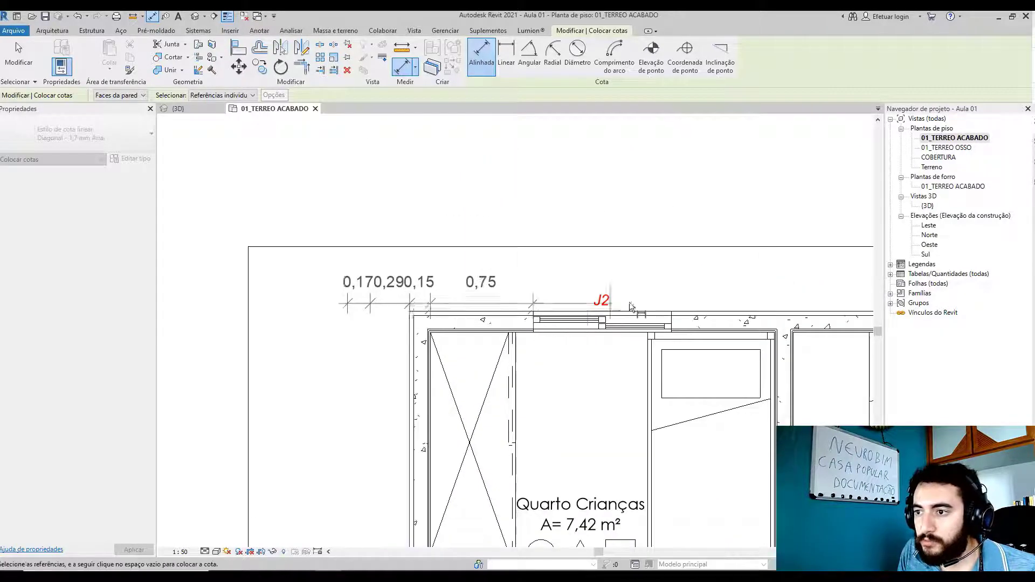
pyautogui.click(671, 323)
pyautogui.click(775, 350)
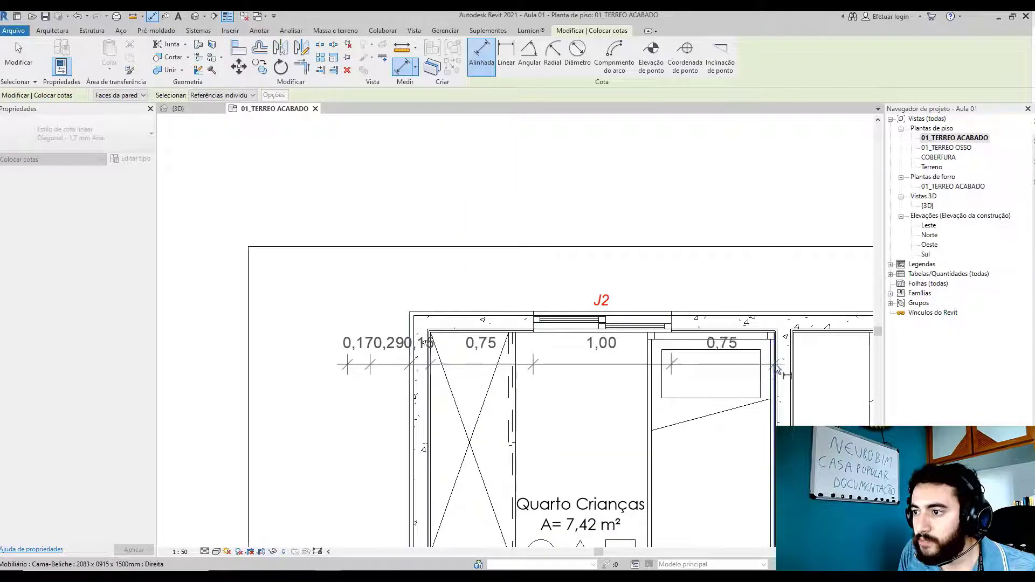
pyautogui.click(798, 365)
# - Continue the dimension chain across the Quarto Casal window jambs and outer wall faces, and place it just beyond the lot boundary above the bedrooms
pyautogui.moveTo(798, 365); pyautogui.dragTo(382, 359, button='middle')
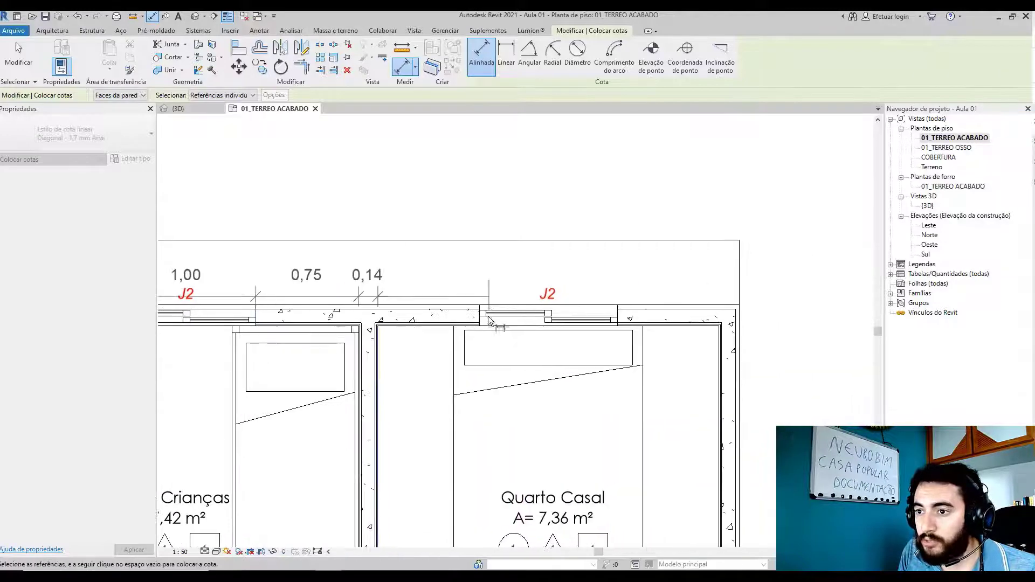
pyautogui.click(481, 321)
pyautogui.click(617, 319)
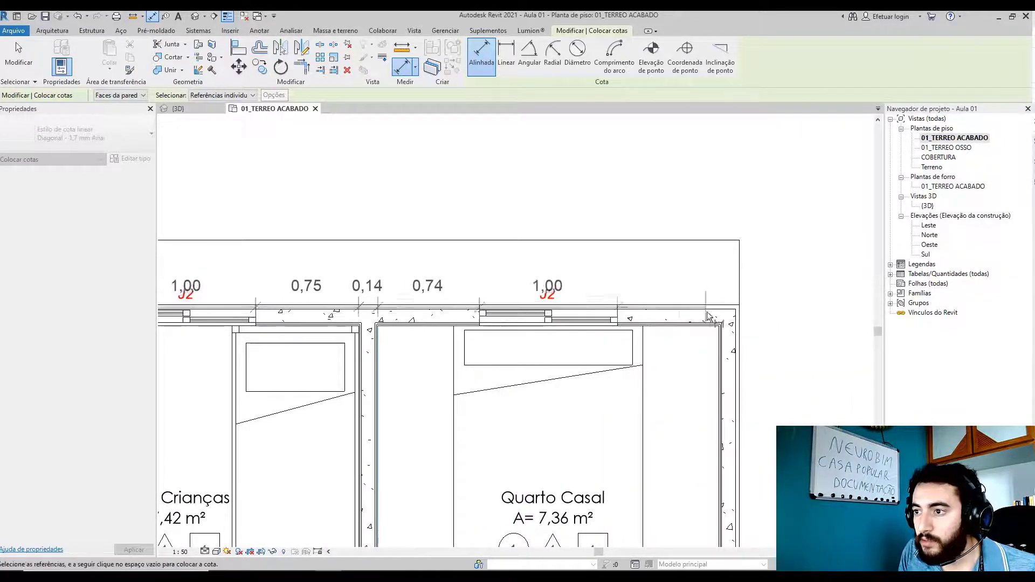
pyautogui.click(713, 347)
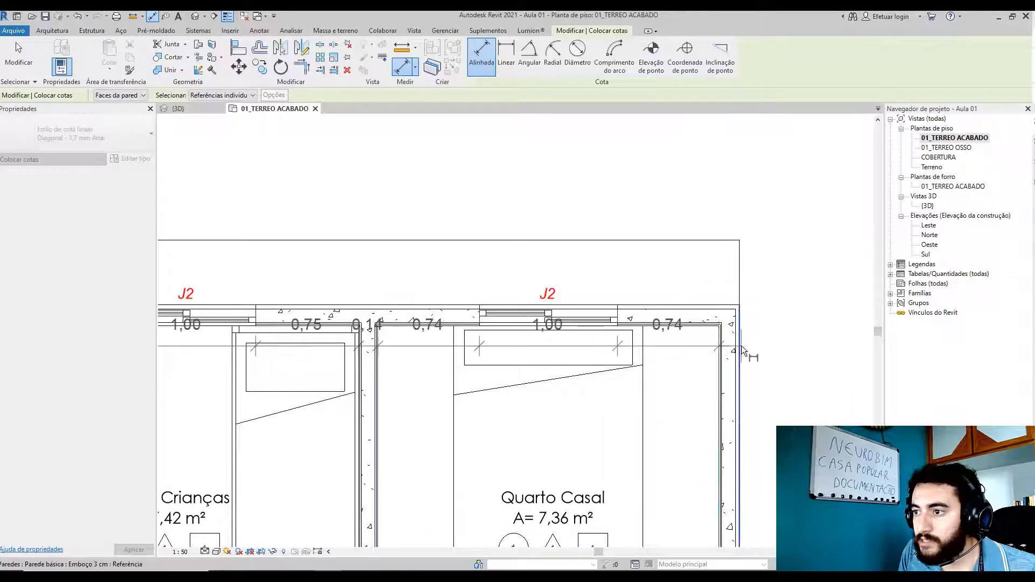
pyautogui.click(738, 351)
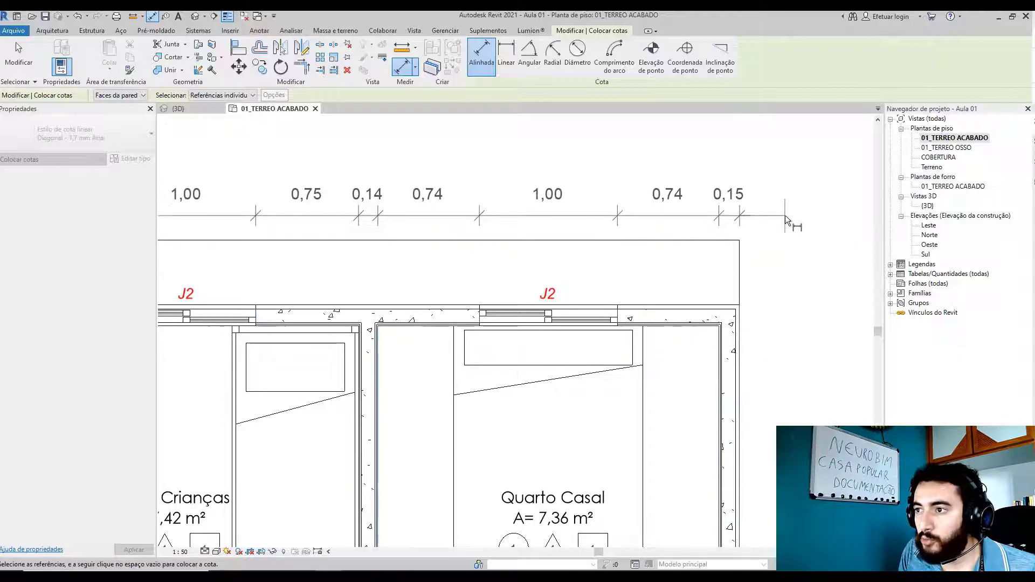
pyautogui.click(785, 216)
pyautogui.scroll(-4, 784, 303)
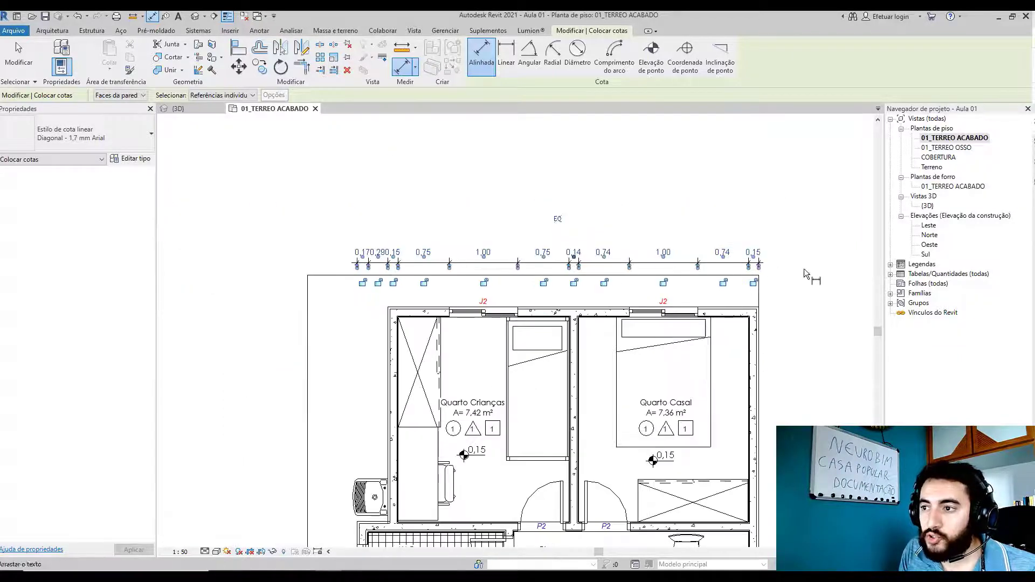
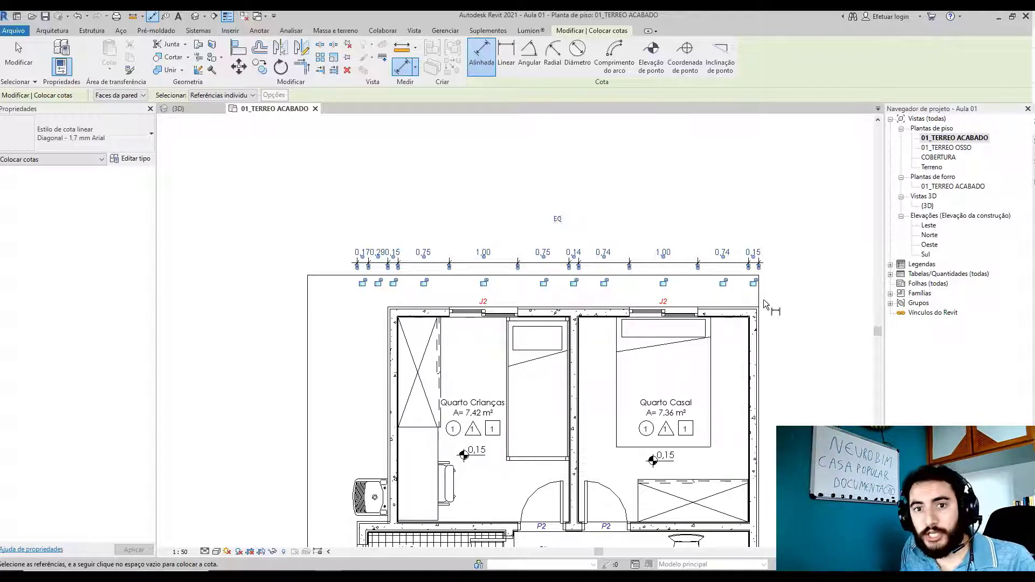
pyautogui.press('Escape')
pyautogui.press('Escape')
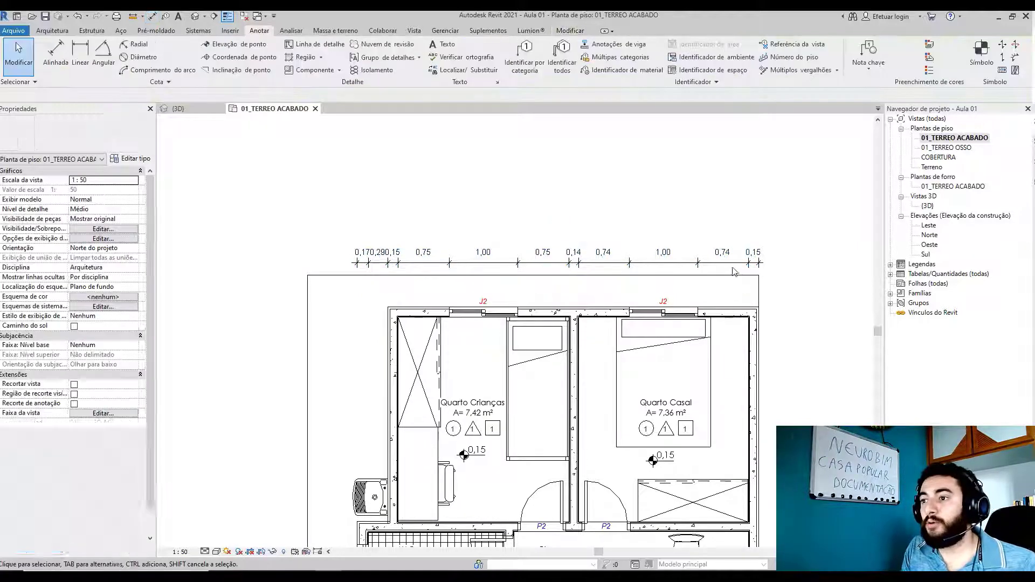
# - Edit the dimension chain's witness lines, removing the outer wall face reference and adding the edge of the Quarto Casal bed
pyautogui.click(732, 264)
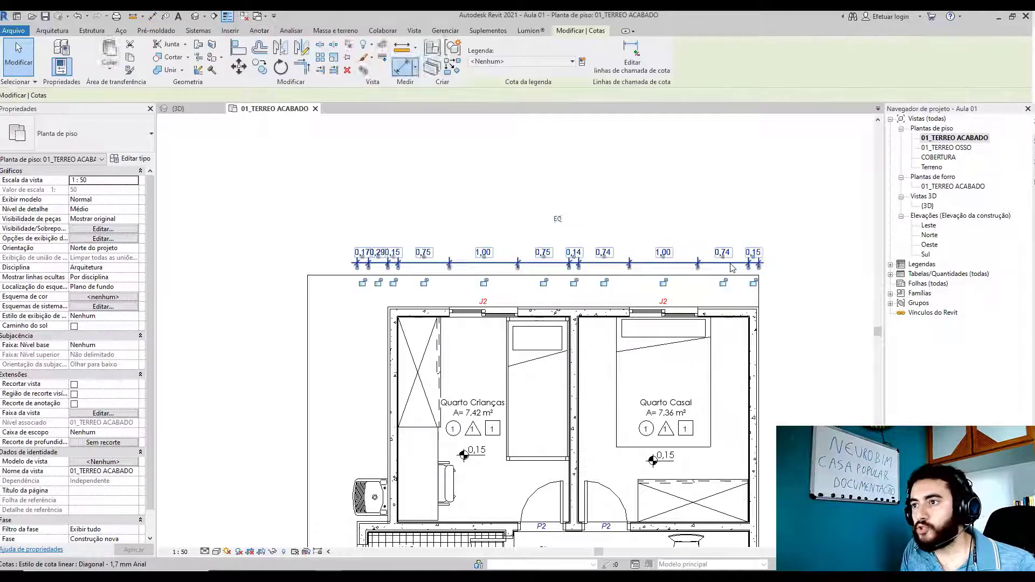
pyautogui.press('Escape')
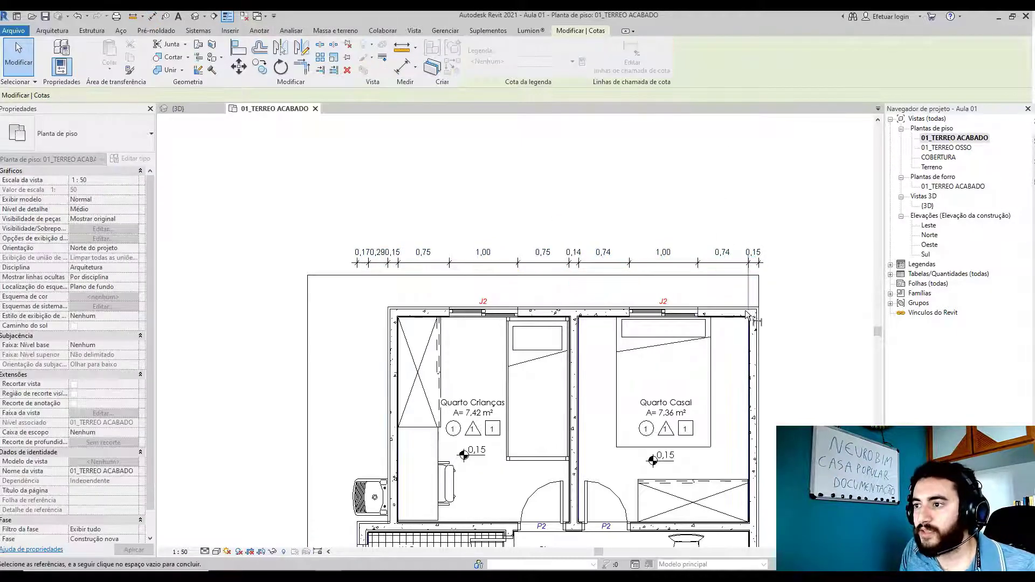
pyautogui.scroll(3, 744, 314)
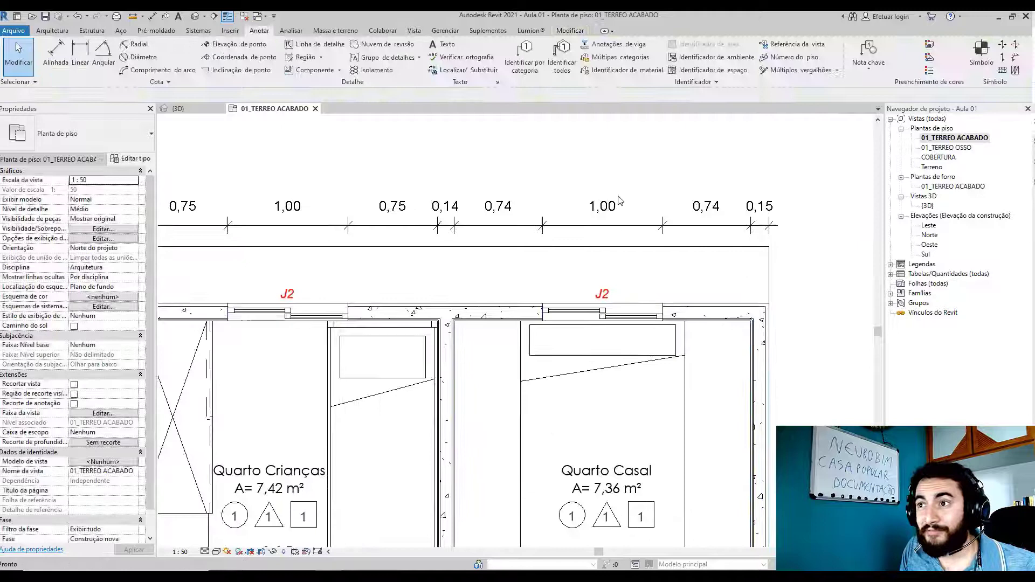
pyautogui.click(619, 227)
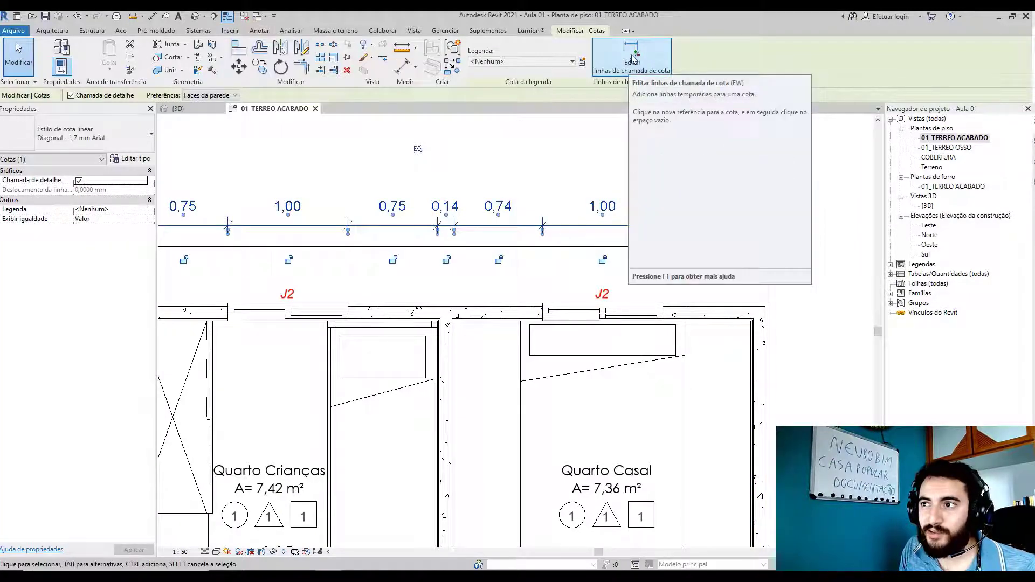
pyautogui.click(638, 72)
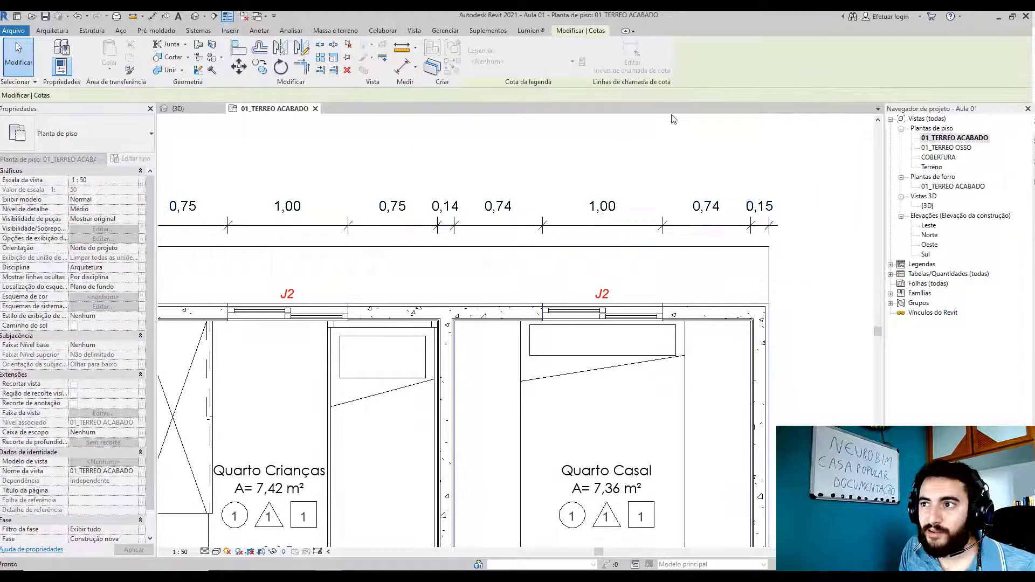
pyautogui.click(772, 347)
pyautogui.click(703, 413)
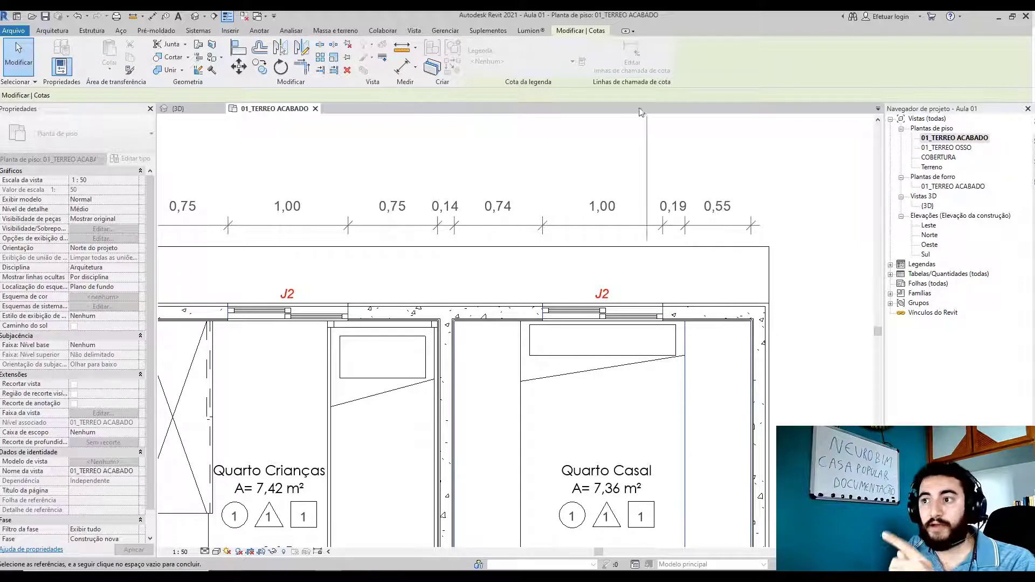
pyautogui.click(788, 166)
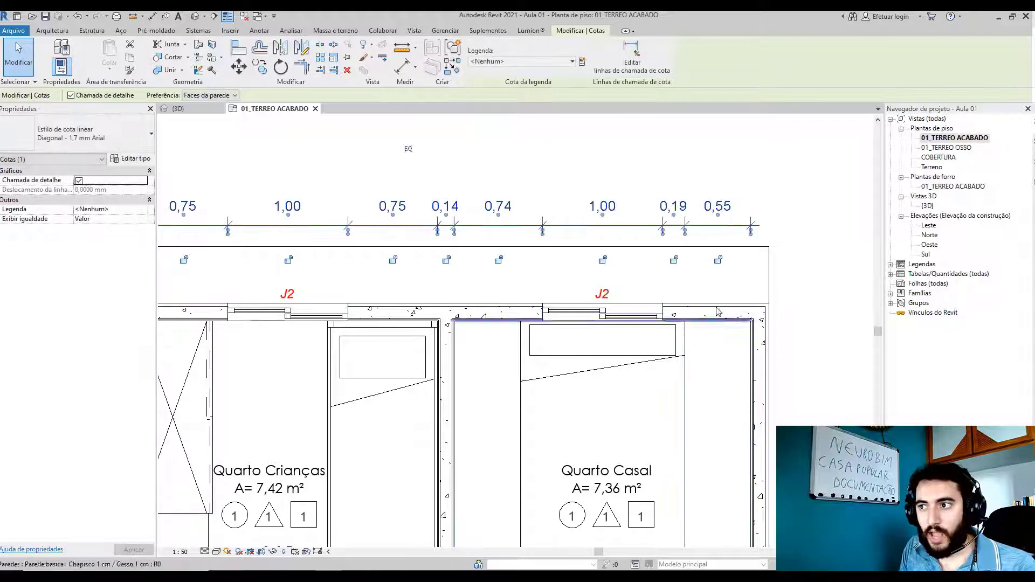
pyautogui.click(753, 218)
pyautogui.click(744, 225)
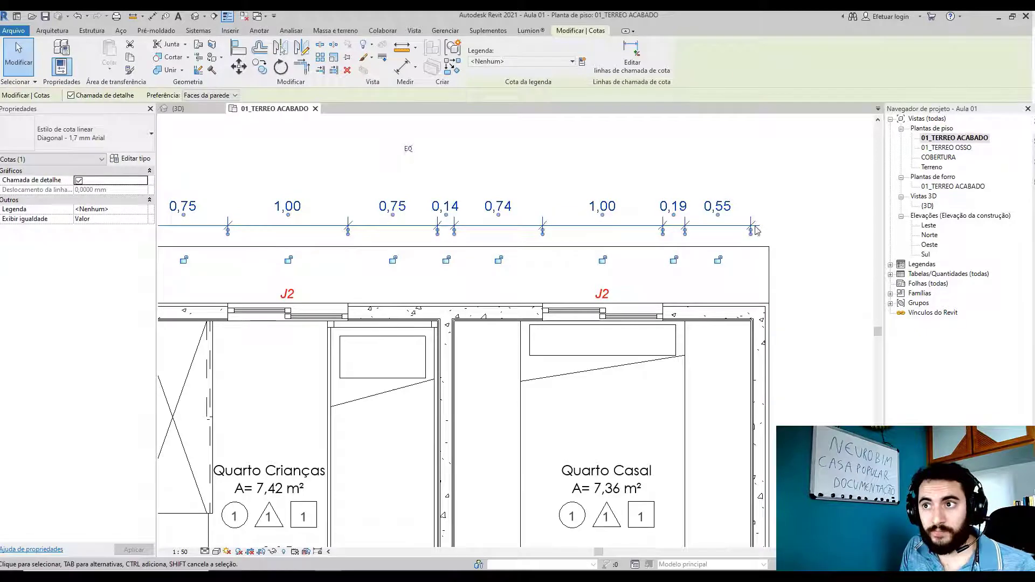
pyautogui.click(630, 65)
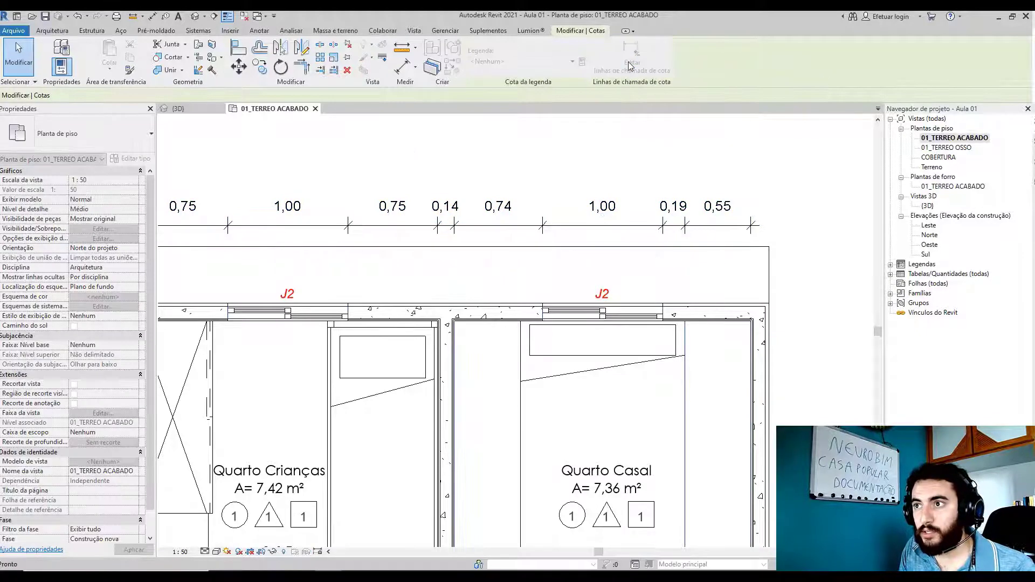
pyautogui.click(688, 399)
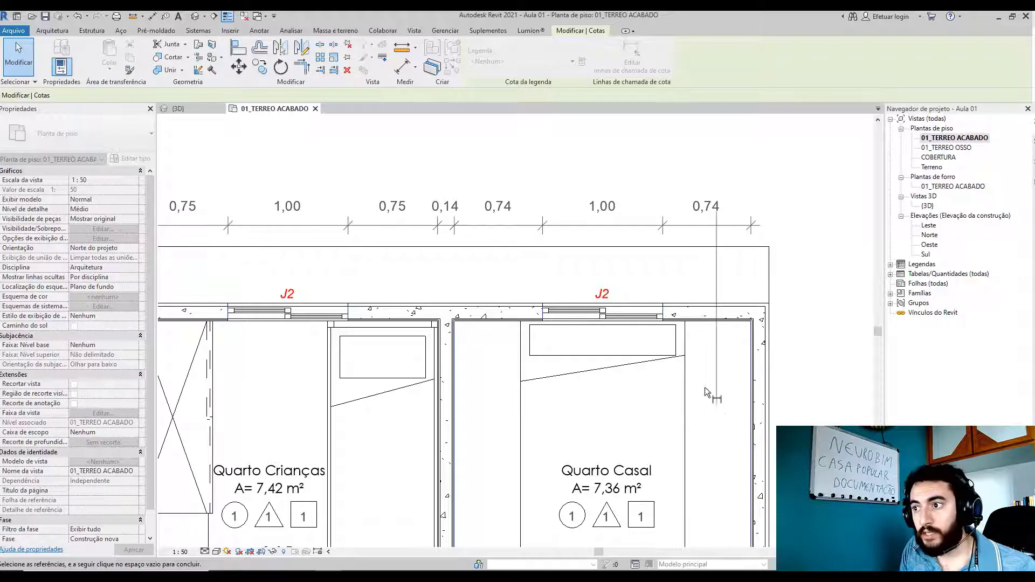
pyautogui.click(769, 358)
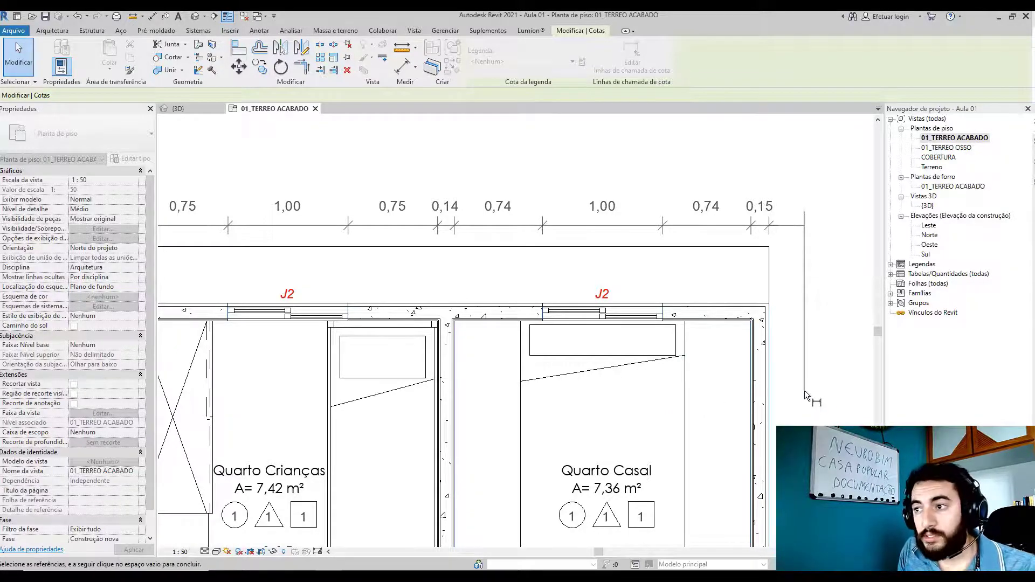
pyautogui.press('Escape')
pyautogui.press('Escape')
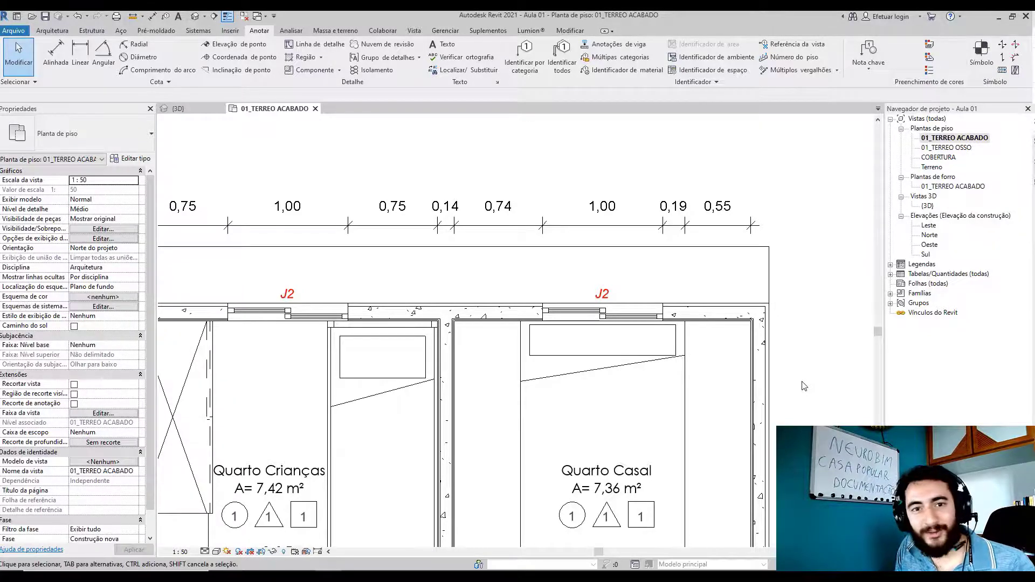
# - Edit the witness lines of the dimension chain above the bedrooms, removing the Quarto Casal bed edge and adding the outer side wall face
pyautogui.click(736, 234)
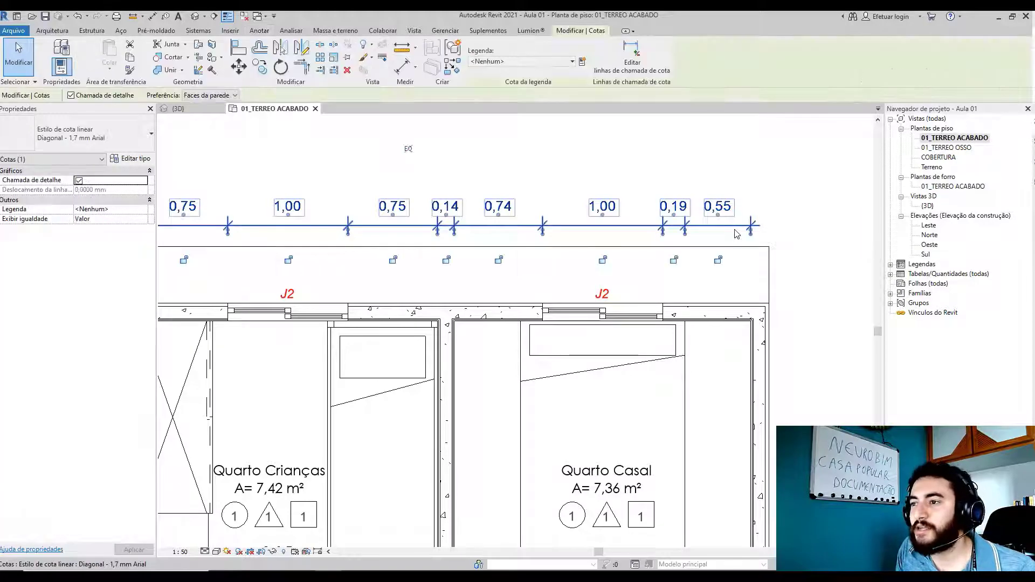
pyautogui.click(639, 65)
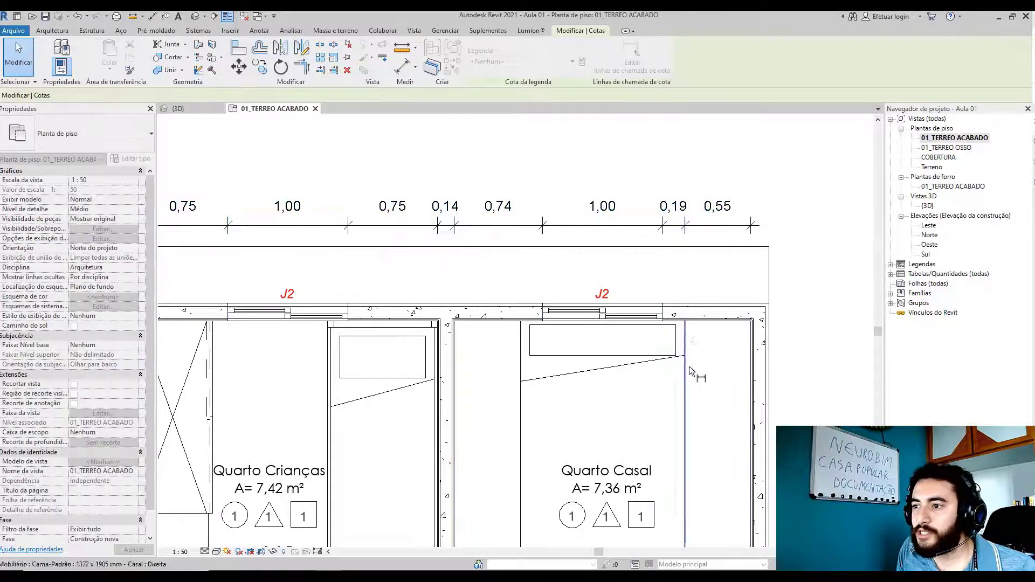
pyautogui.click(687, 384)
pyautogui.click(771, 357)
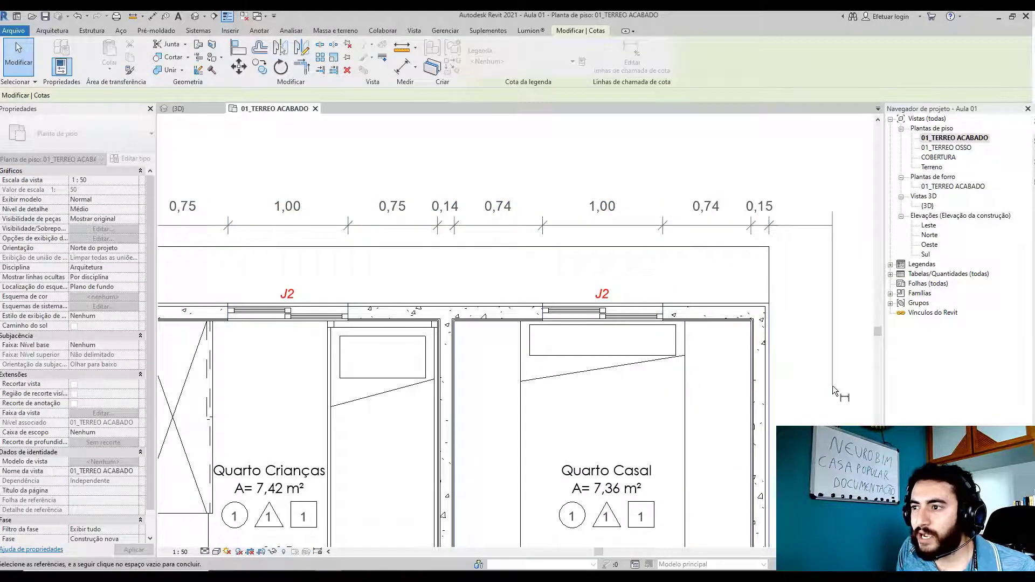
pyautogui.click(817, 274)
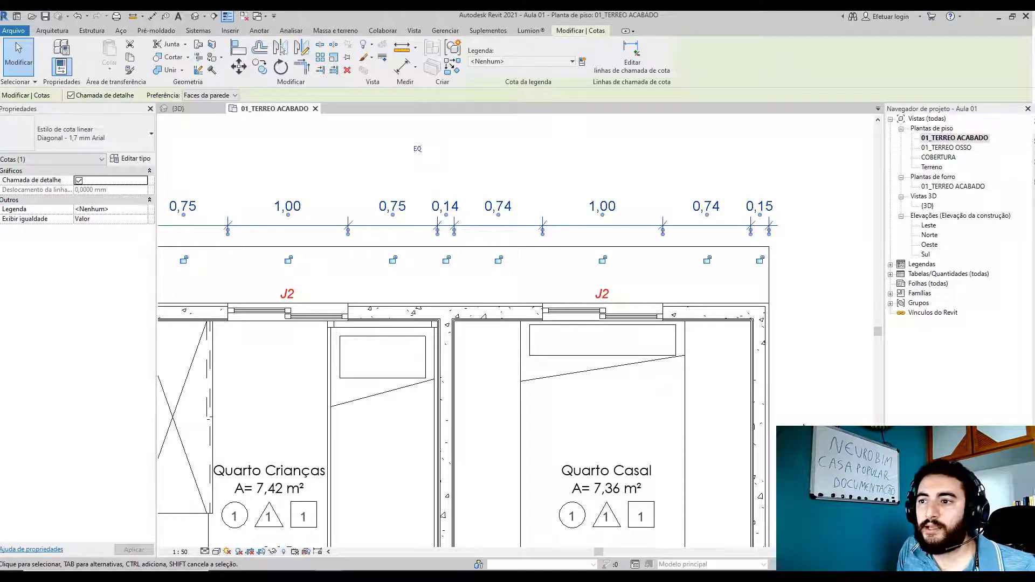
pyautogui.press('Escape')
# - Add a second aligned dimension chain above the first, referencing the outer side faces of the W.C, Quarto Crianças and Quarto Casal walls
pyautogui.scroll(-4, 612, 335)
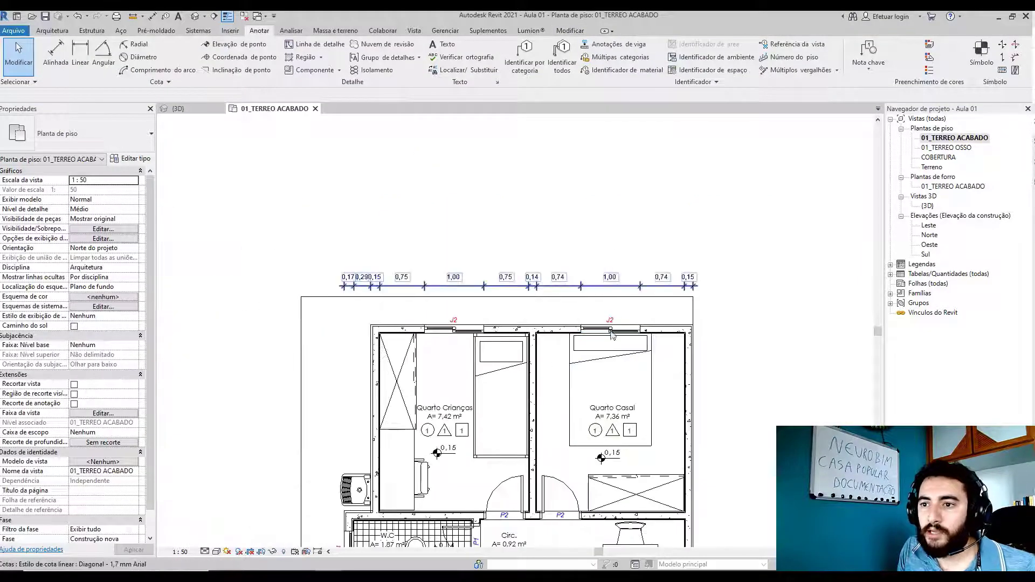
pyautogui.moveTo(610, 345); pyautogui.dragTo(625, 313, button='middle')
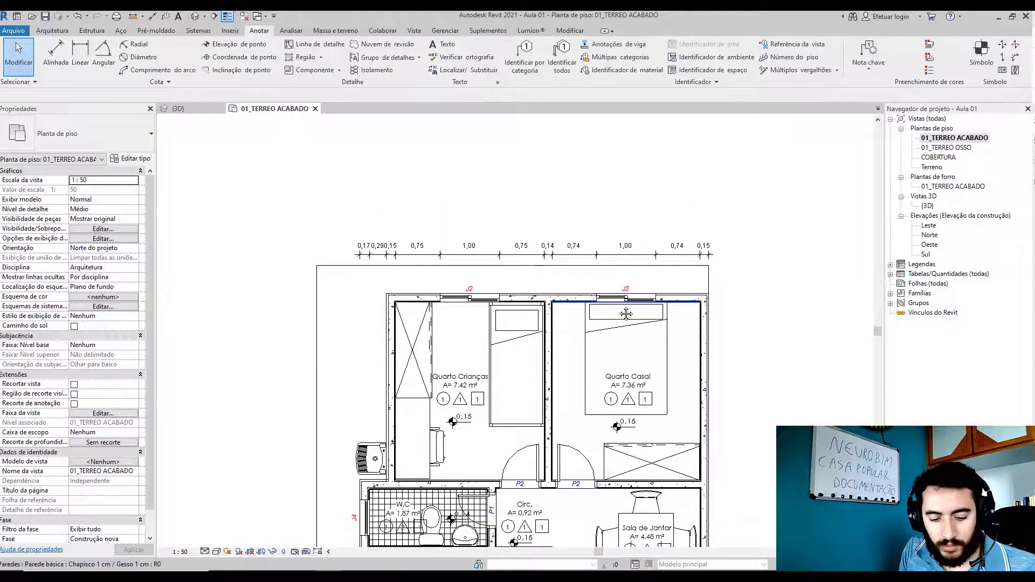
pyautogui.press('d')
pyautogui.press('i')
pyautogui.scroll(3, 359, 480)
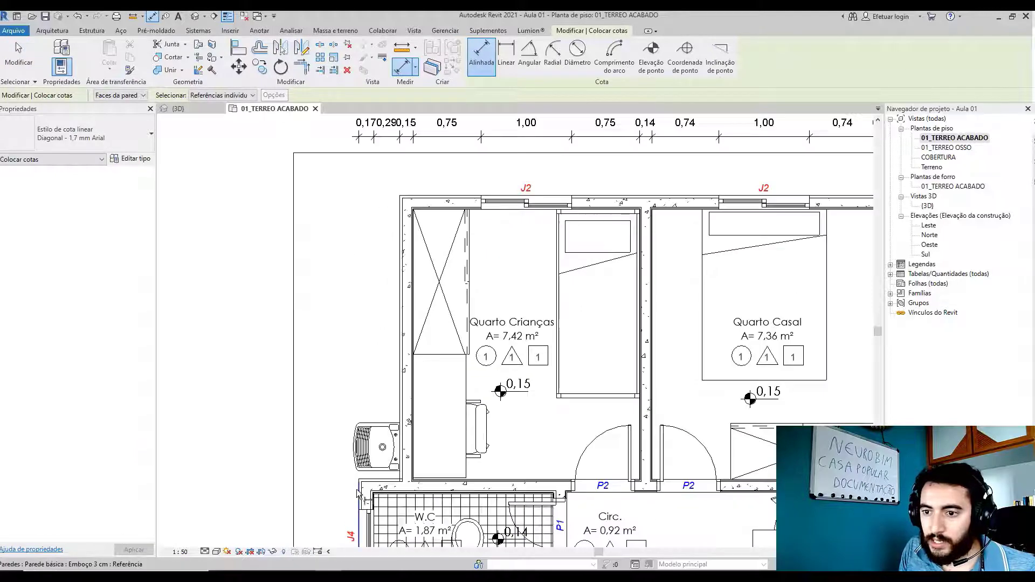
pyautogui.click(359, 494)
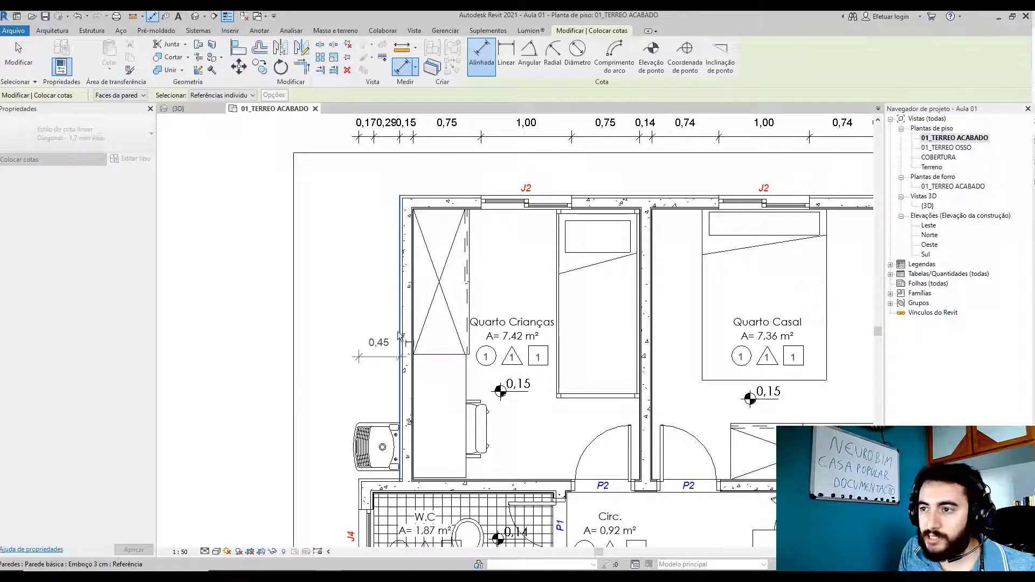
pyautogui.scroll(-3, 567, 310)
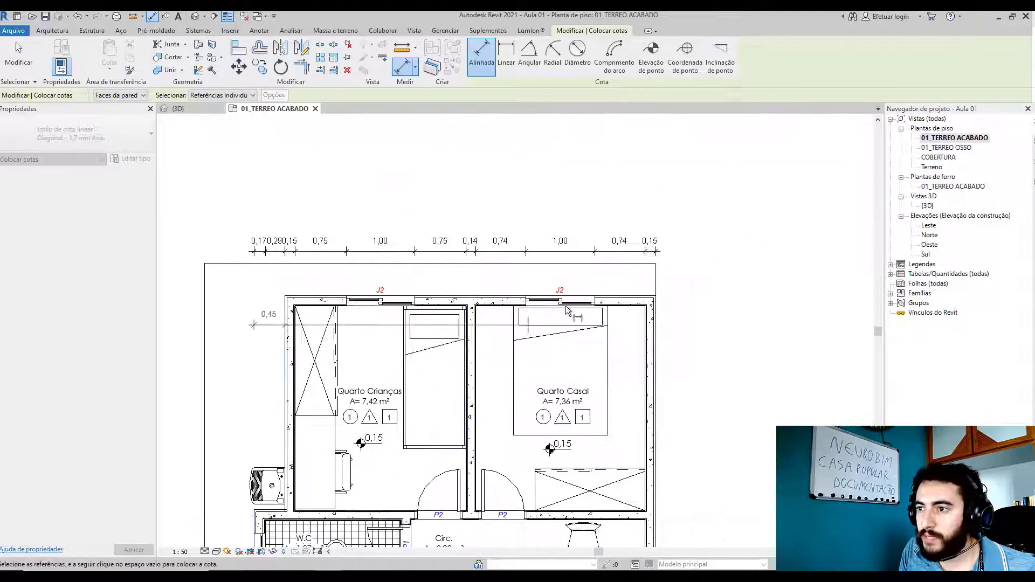
pyautogui.click(666, 318)
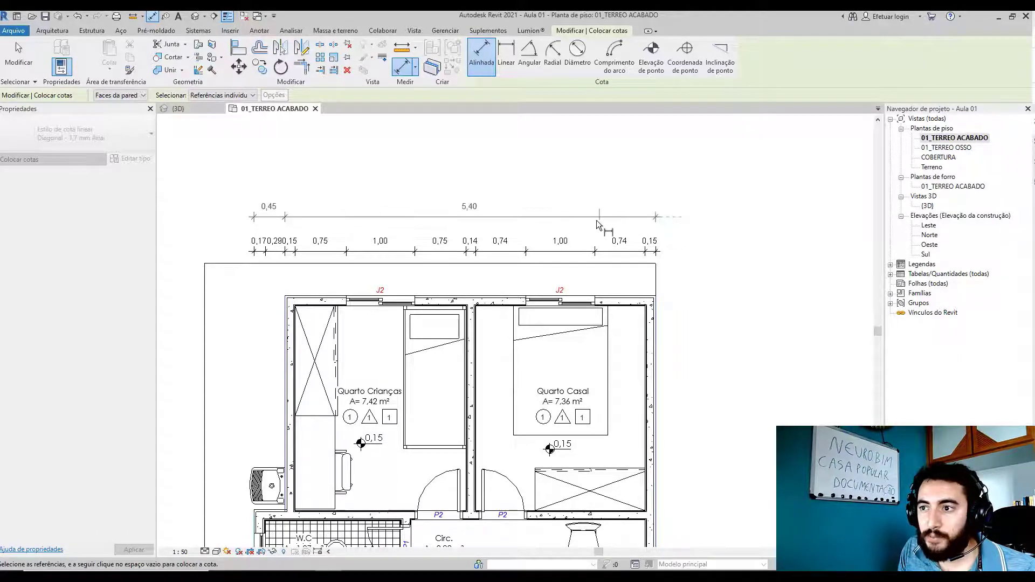
pyautogui.click(596, 220)
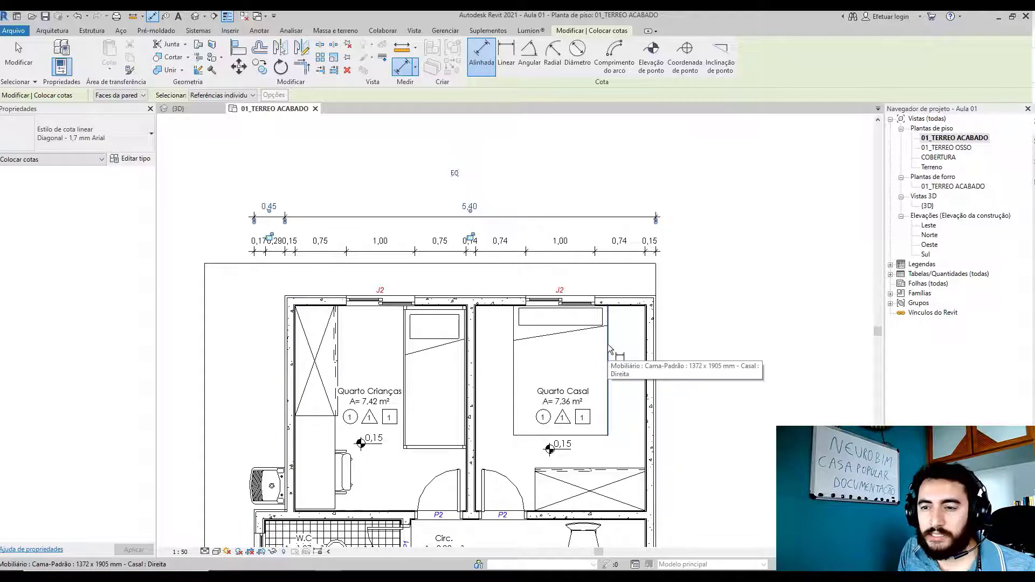
# - Add an overall width dimension above both chains, from the W.C outer wall face to the opposite outer side wall face
pyautogui.scroll(-3, 611, 349)
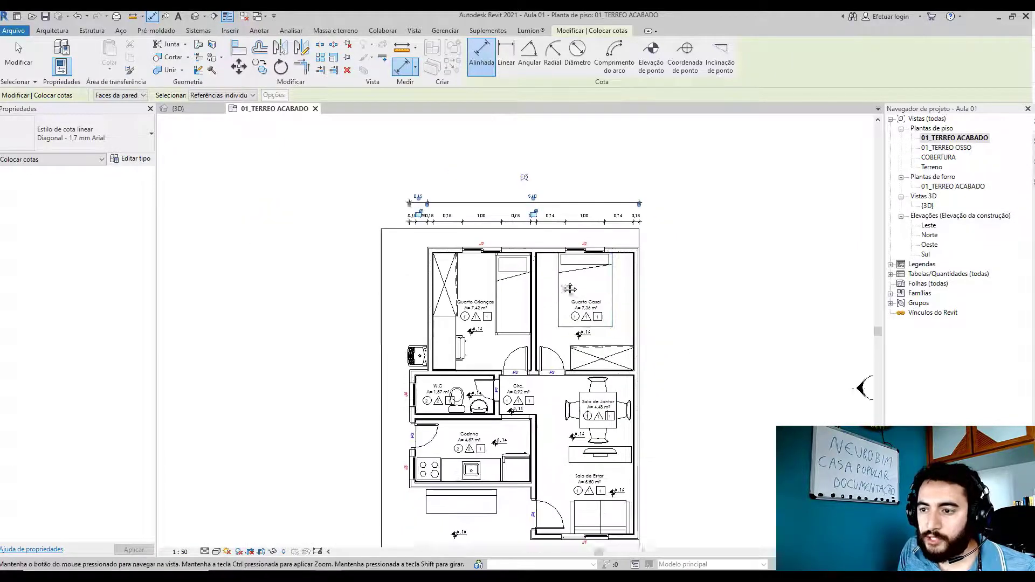
pyautogui.scroll(5, 422, 348)
pyautogui.scroll(-4, 422, 348)
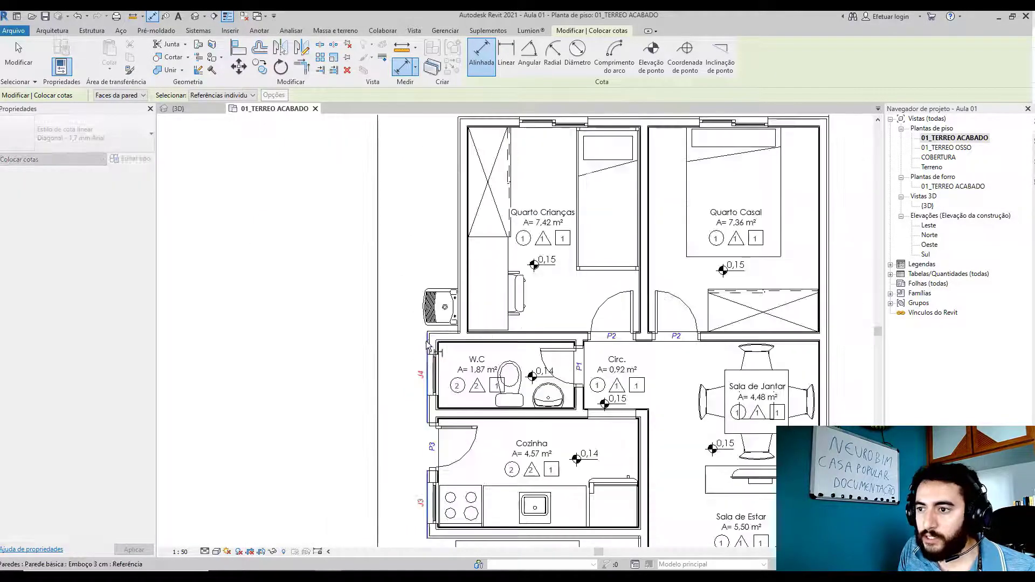
pyautogui.scroll(5, 634, 369)
pyautogui.scroll(-4, 634, 369)
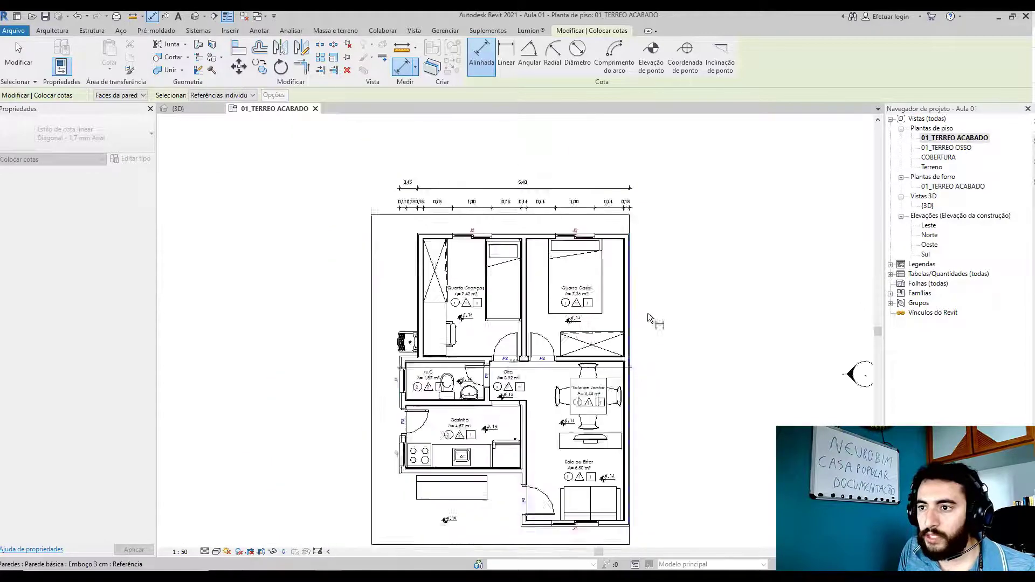
pyautogui.click(628, 238)
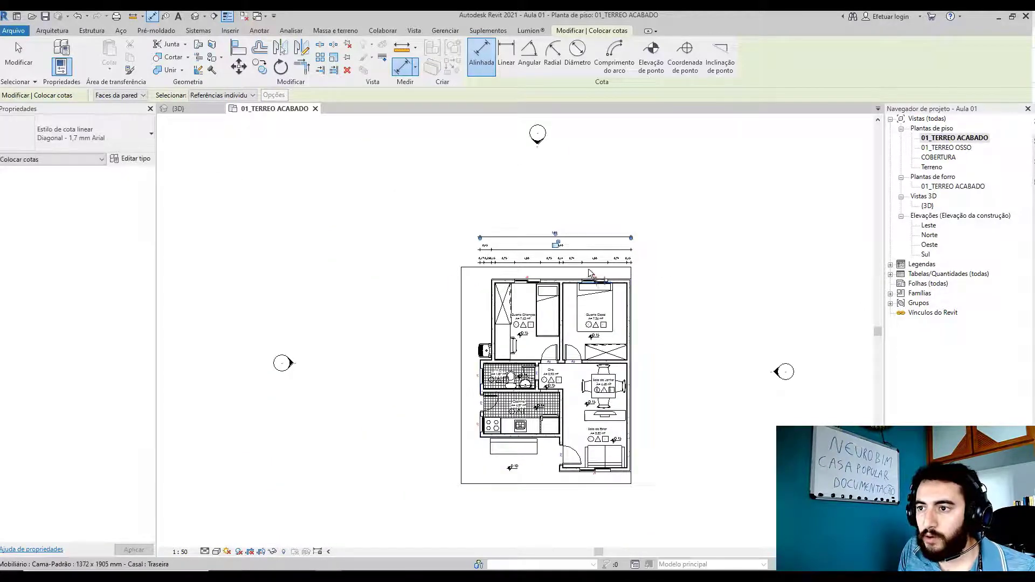
# - Start a vertical aligned dimension chain across the Quarto Casal window wall's outer and inner faces and both faces of the Sala de Jantar partition
pyautogui.scroll(4, 589, 272)
pyautogui.scroll(-6, 753, 365)
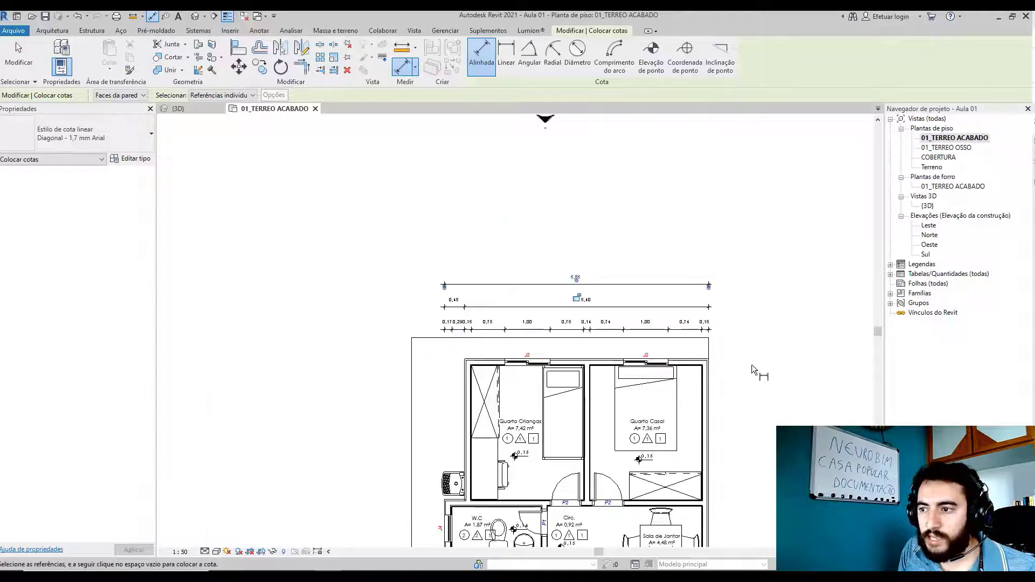
pyautogui.moveTo(635, 323); pyautogui.dragTo(554, 288, button='middle')
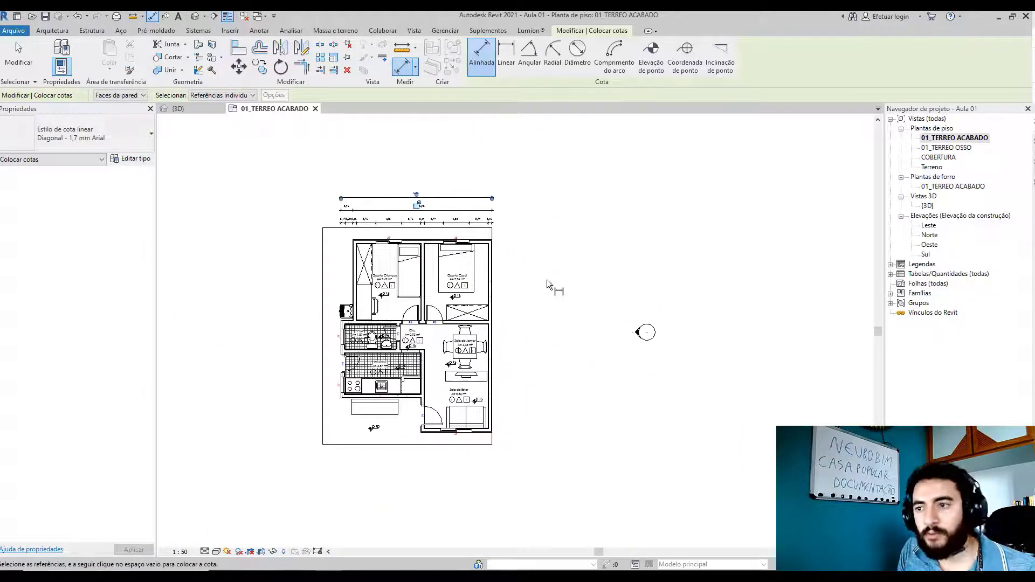
pyautogui.scroll(6, 487, 241)
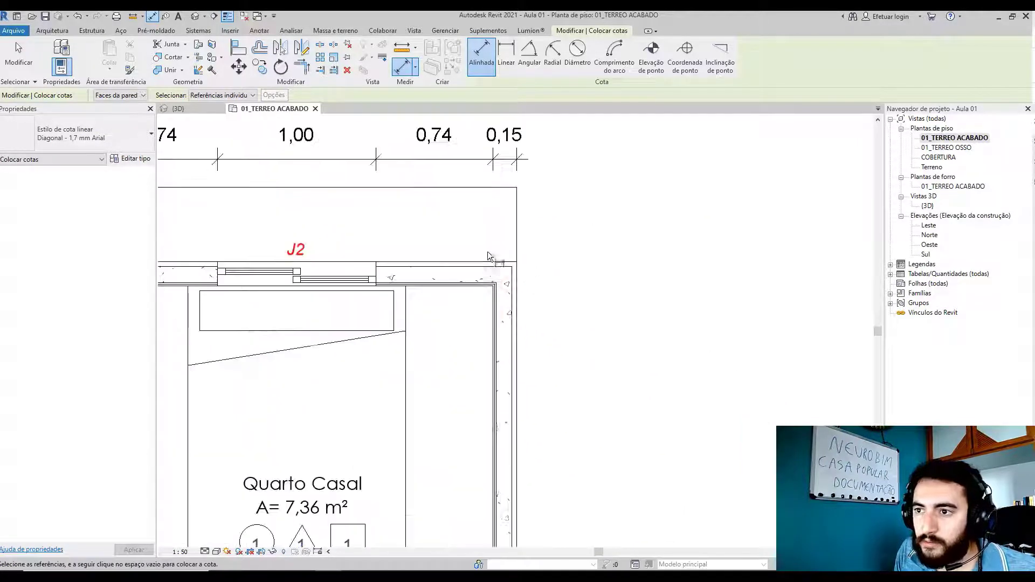
pyautogui.click(484, 263)
pyautogui.scroll(-3, 480, 270)
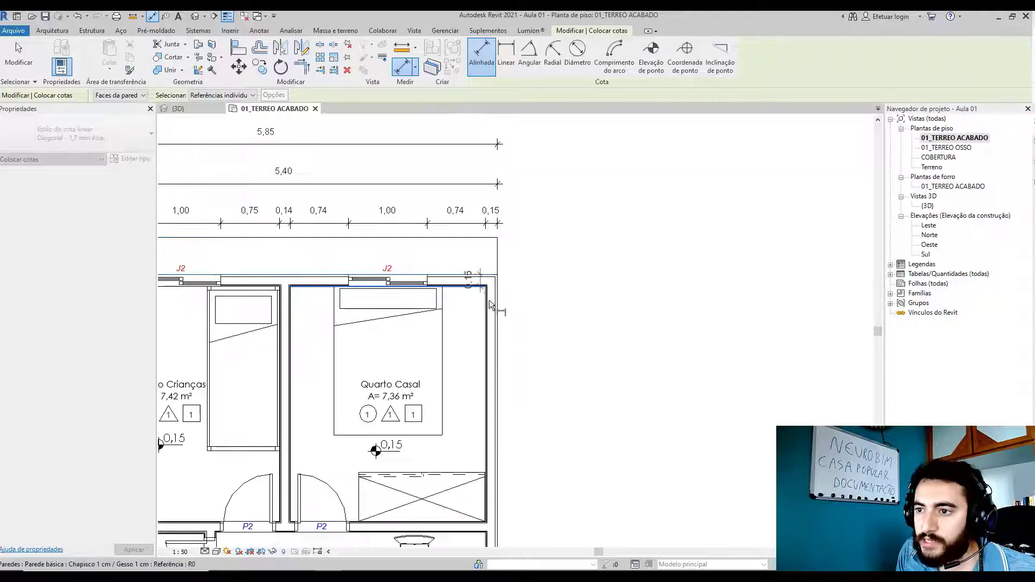
pyautogui.scroll(3, 484, 426)
pyautogui.click(476, 419)
pyautogui.click(473, 438)
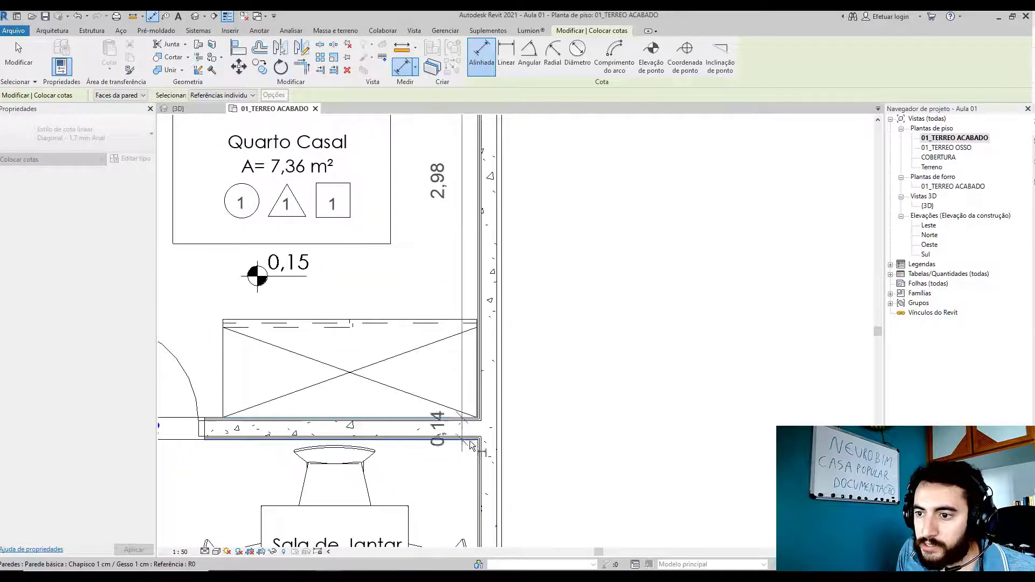
# - Extend the vertical dimension chain to the inner face of the Sala de Estar window wall and place it just outside the side lot boundary
pyautogui.scroll(-4, 522, 417)
pyautogui.moveTo(582, 442); pyautogui.dragTo(591, 219, button='middle')
pyautogui.scroll(5, 519, 450)
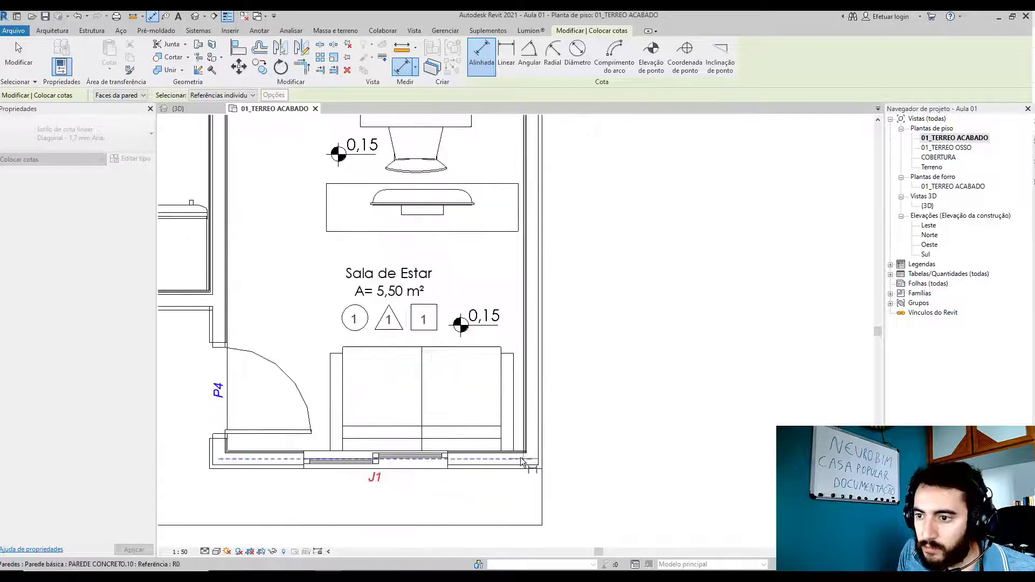
pyautogui.click(519, 457)
pyautogui.scroll(-3, 519, 457)
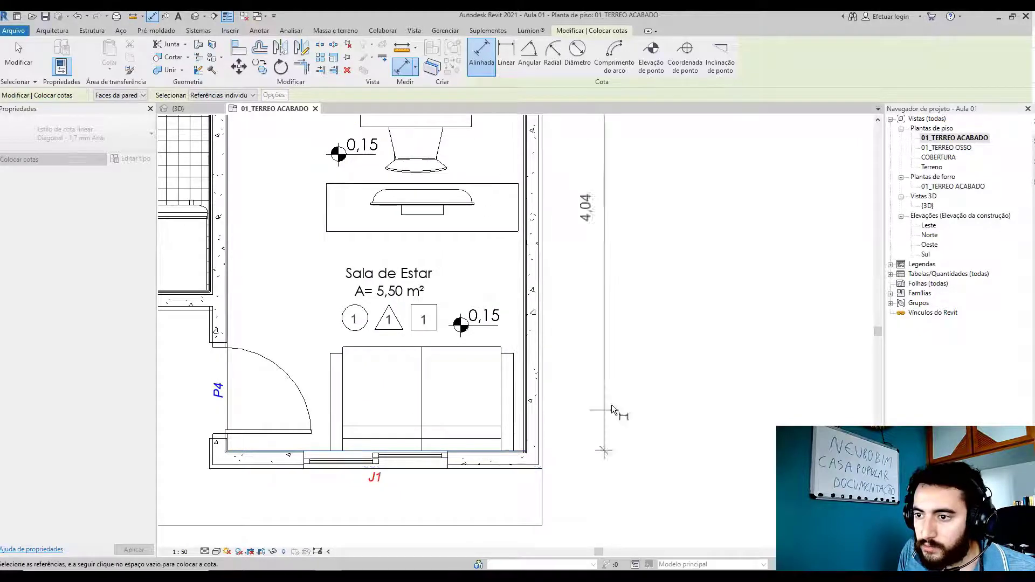
pyautogui.scroll(-2, 611, 403)
pyautogui.scroll(-4, 611, 403)
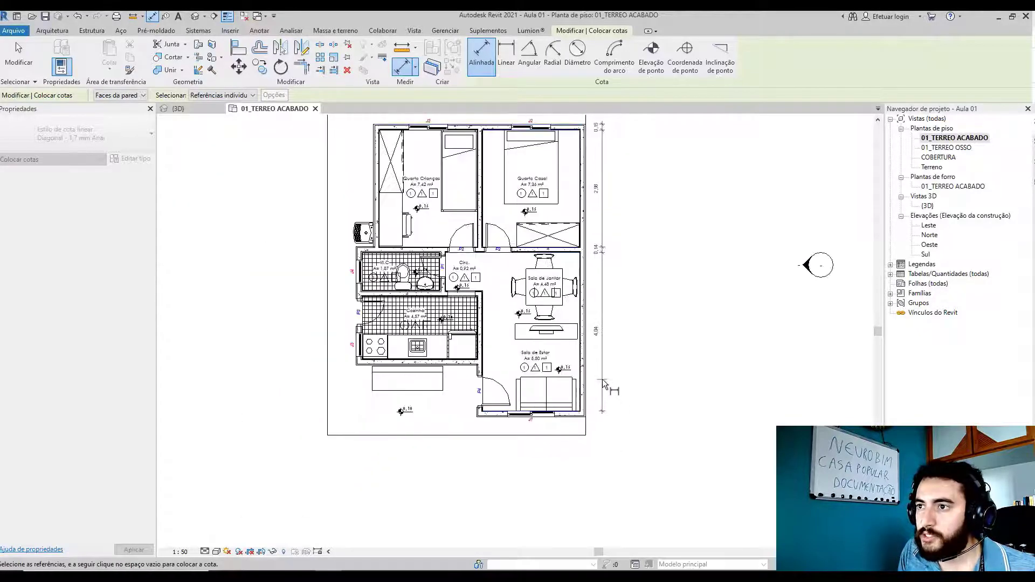
pyautogui.click(610, 385)
# - Add an overall length dimension between the outer faces of the Sala de Estar and Quarto Casal window walls, placed beyond the vertical chain
pyautogui.scroll(3, 590, 427)
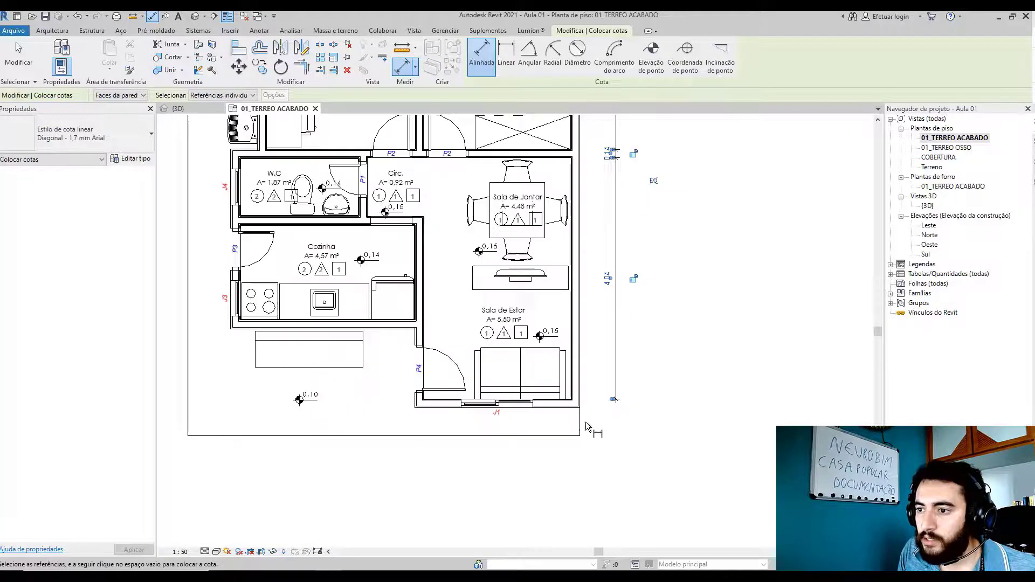
pyautogui.scroll(-4, 564, 411)
pyautogui.scroll(5, 556, 265)
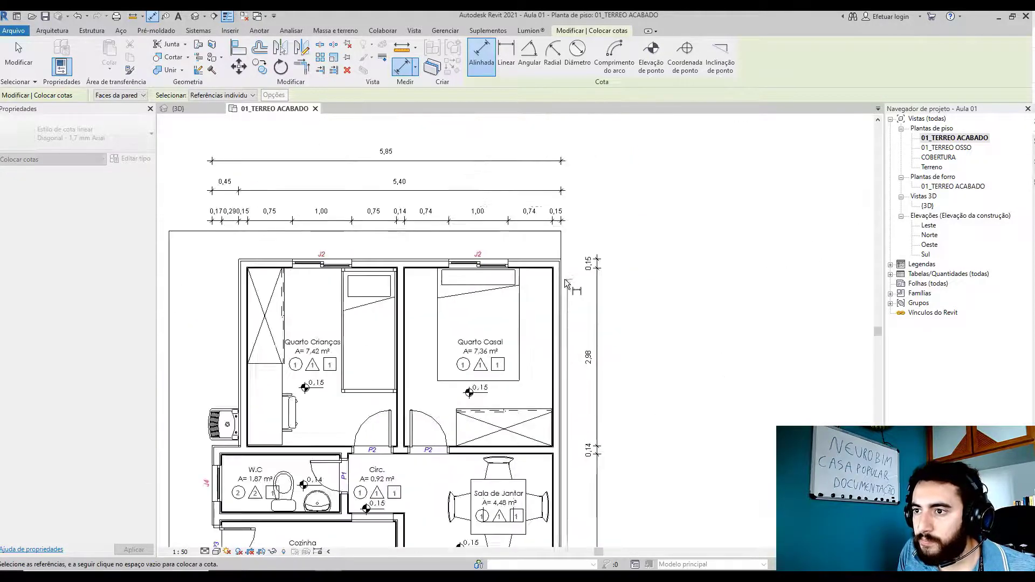
pyautogui.click(558, 267)
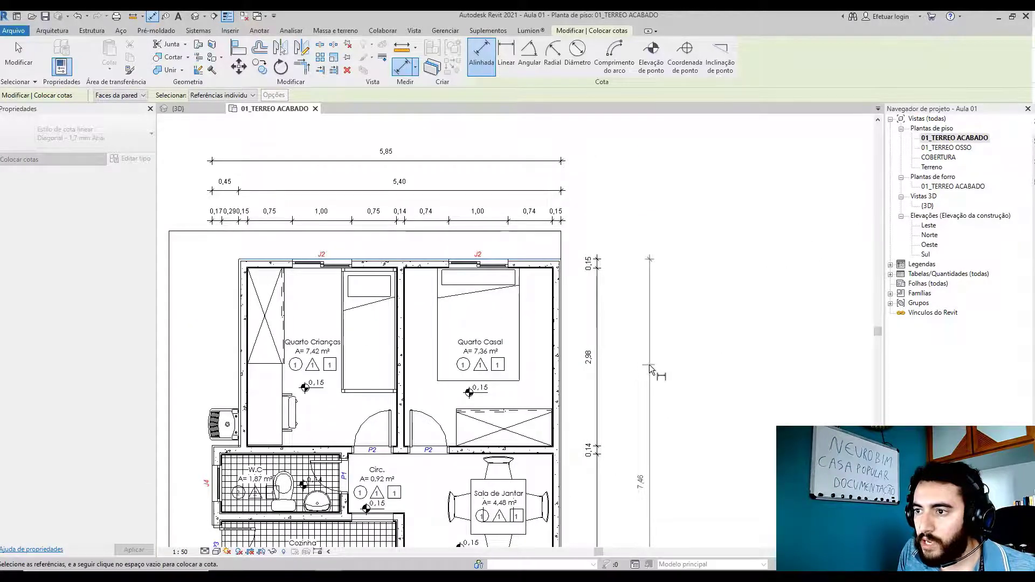
pyautogui.scroll(-5, 650, 370)
pyautogui.click(647, 382)
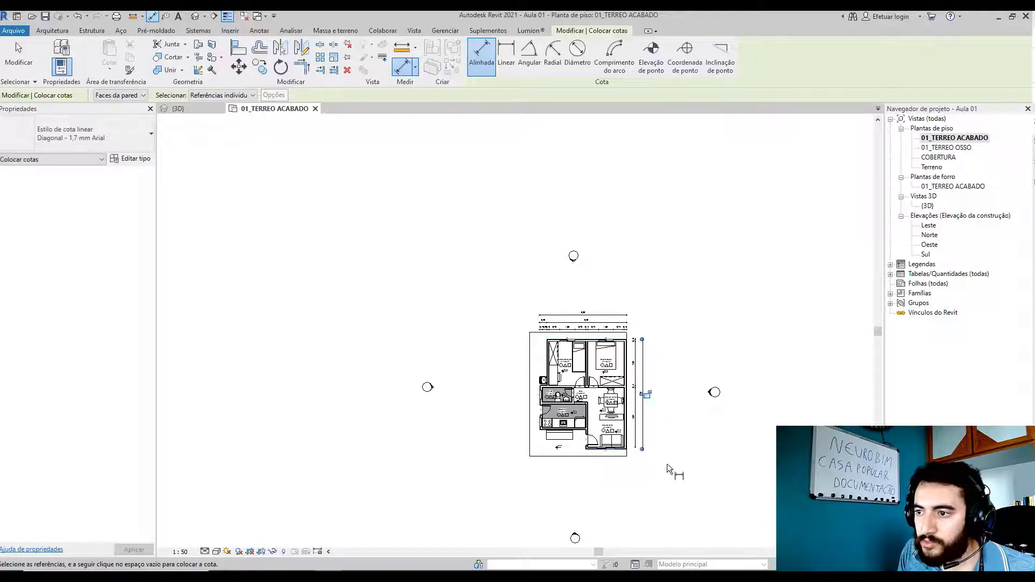
# - Start a horizontal aligned dimension chain across both faces of the Cozinha's J3 window wall and both faces of the Cozinha–Sala de Estar wall
pyautogui.scroll(3, 659, 455)
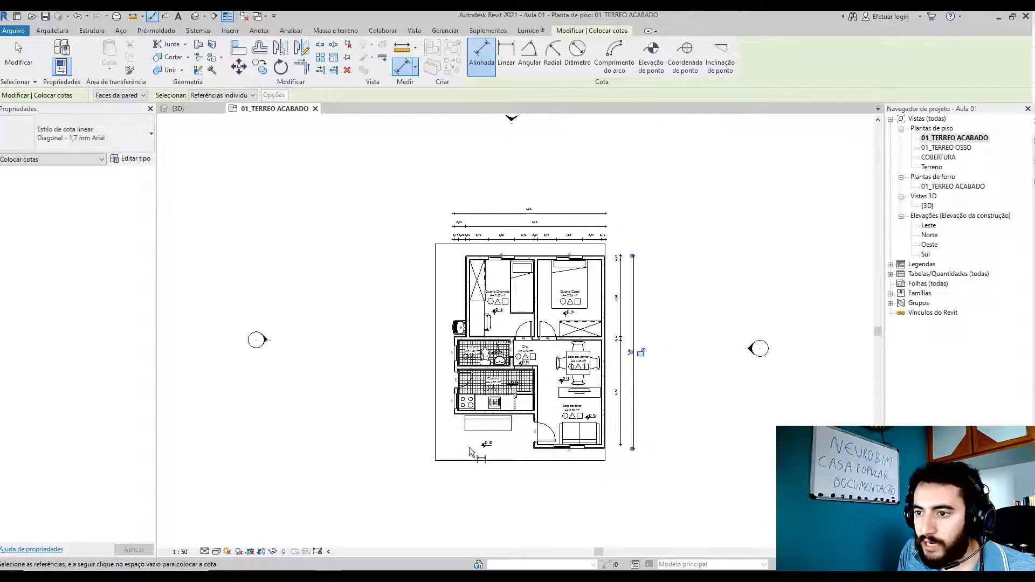
pyautogui.scroll(10, 458, 413)
pyautogui.click(432, 350)
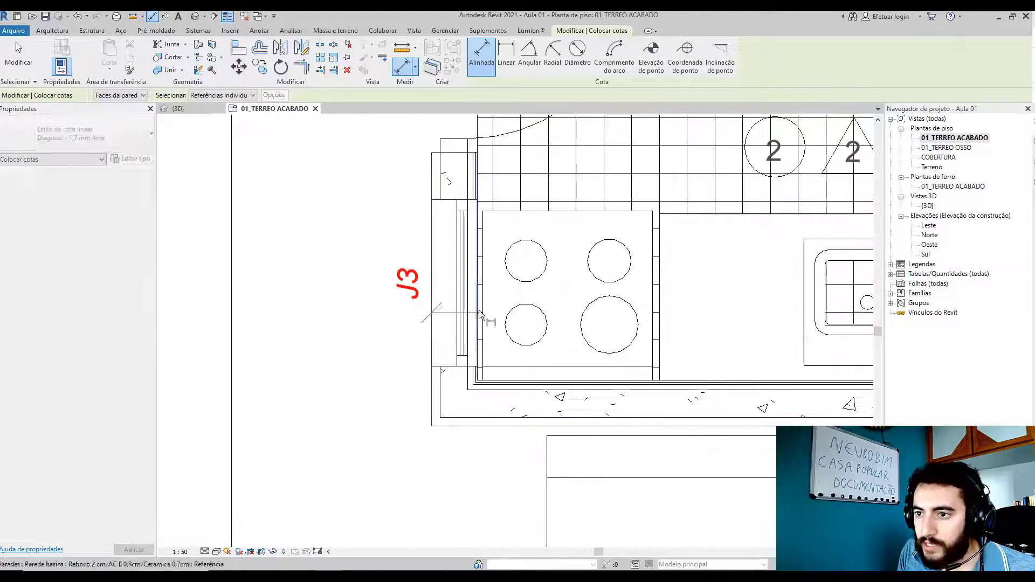
pyautogui.click(476, 307)
pyautogui.scroll(-8, 501, 343)
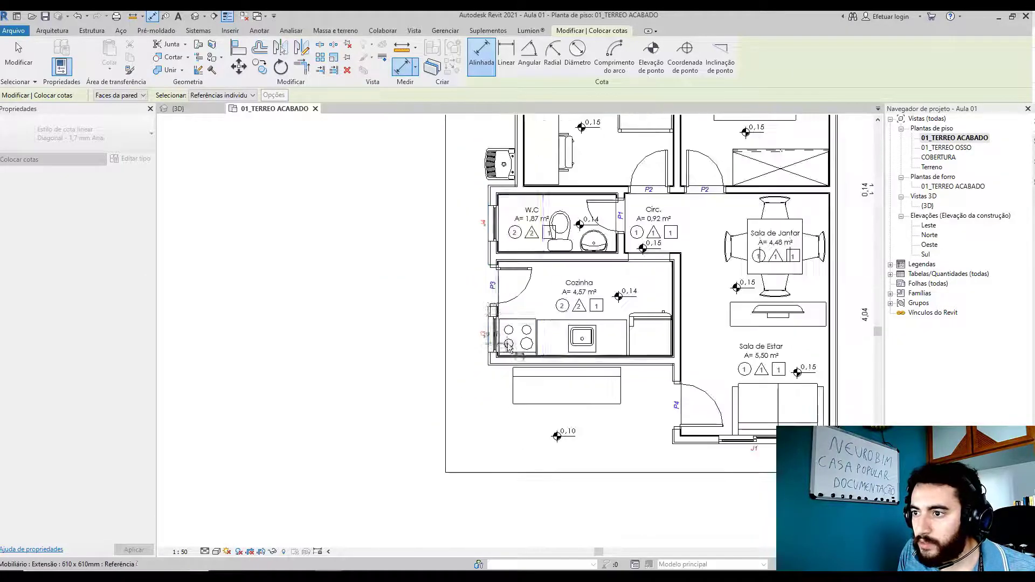
pyautogui.scroll(7, 674, 318)
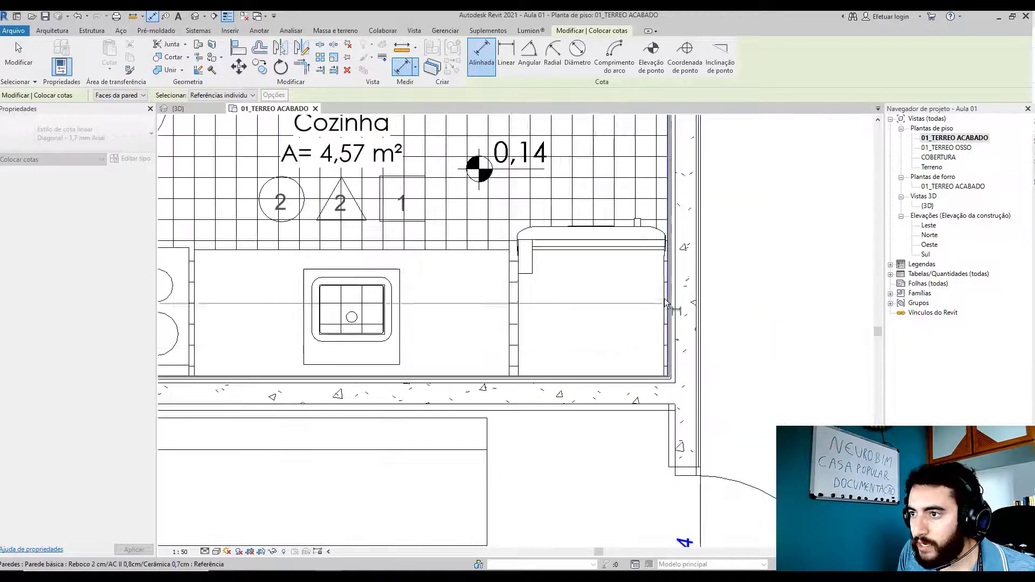
pyautogui.click(667, 303)
pyautogui.scroll(-8, 706, 351)
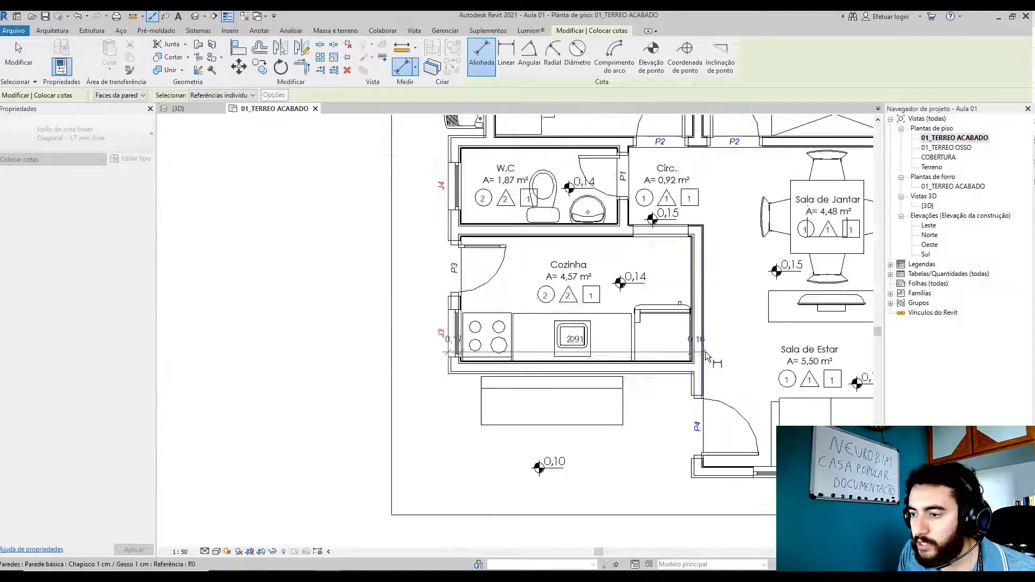
pyautogui.scroll(6, 744, 402)
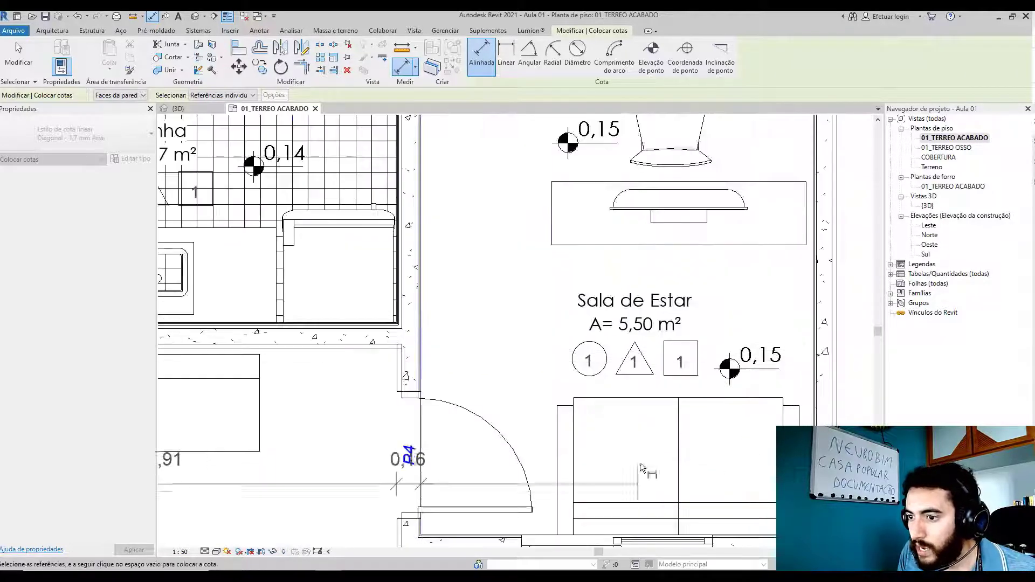
# - Extend the chain to both J1 window edges and both faces of the Sala de Estar side wall, placing it just below the front lot boundary
pyautogui.click(461, 301)
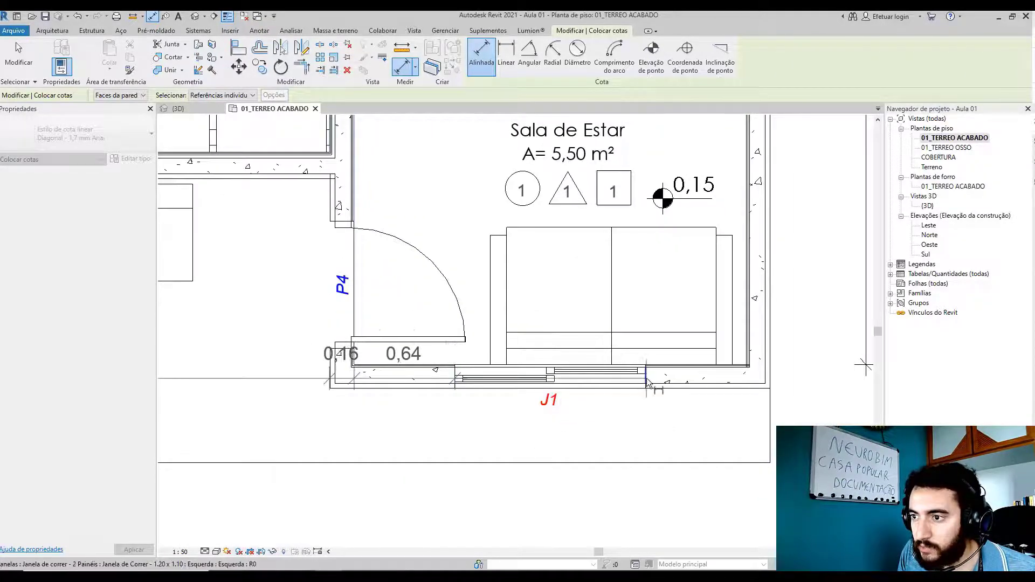
pyautogui.click(653, 301)
pyautogui.click(749, 301)
pyautogui.click(771, 318)
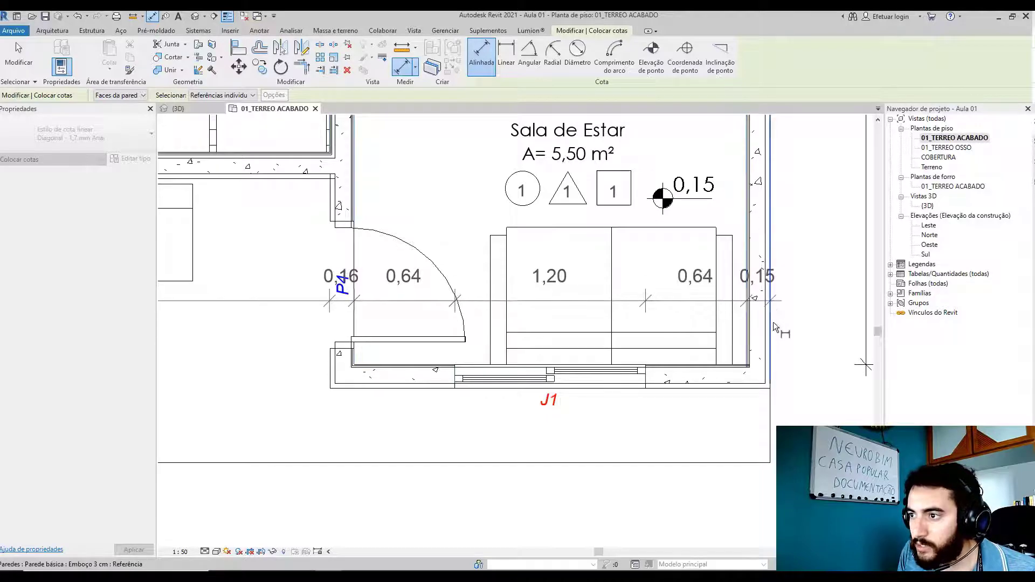
pyautogui.scroll(-3, 776, 345)
pyautogui.scroll(-2, 780, 374)
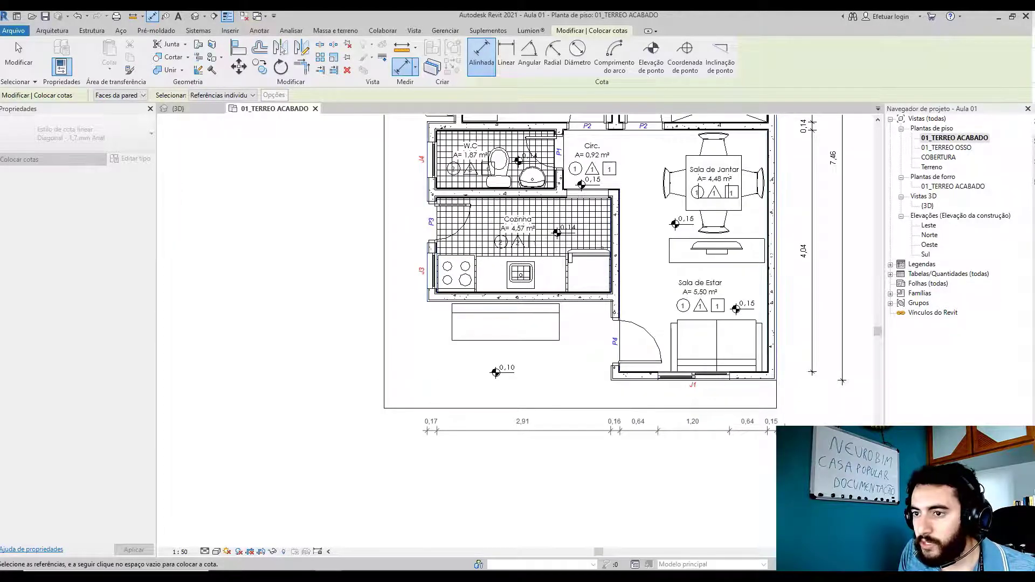
pyautogui.click(784, 430)
# - Add a second horizontal chain below the first between the Cozinha outer wall face, the P4 entrance wall's outer face and the outer side wall face
pyautogui.scroll(8, 460, 295)
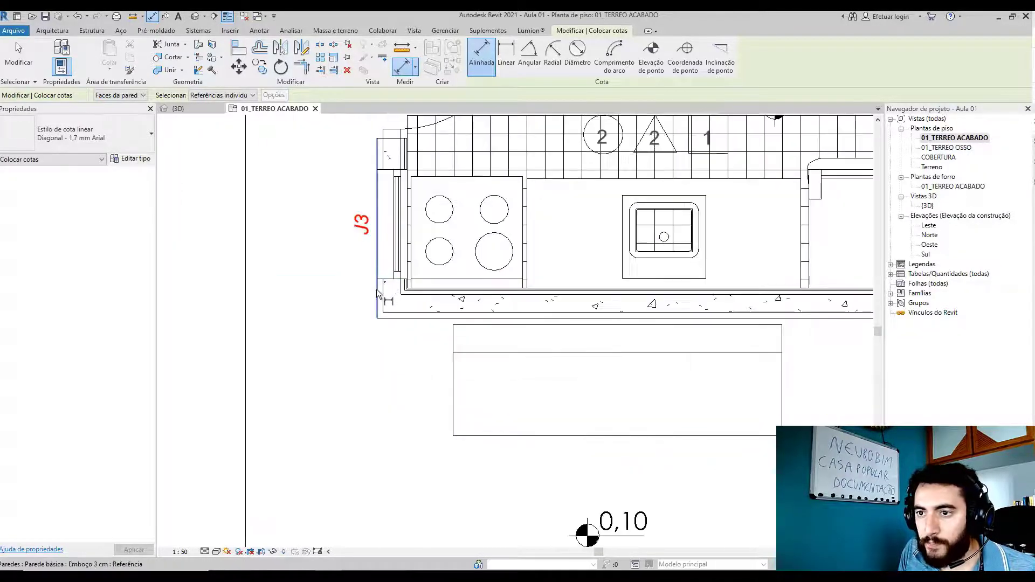
pyautogui.click(379, 300)
pyautogui.scroll(-7, 376, 301)
pyautogui.scroll(4, 581, 330)
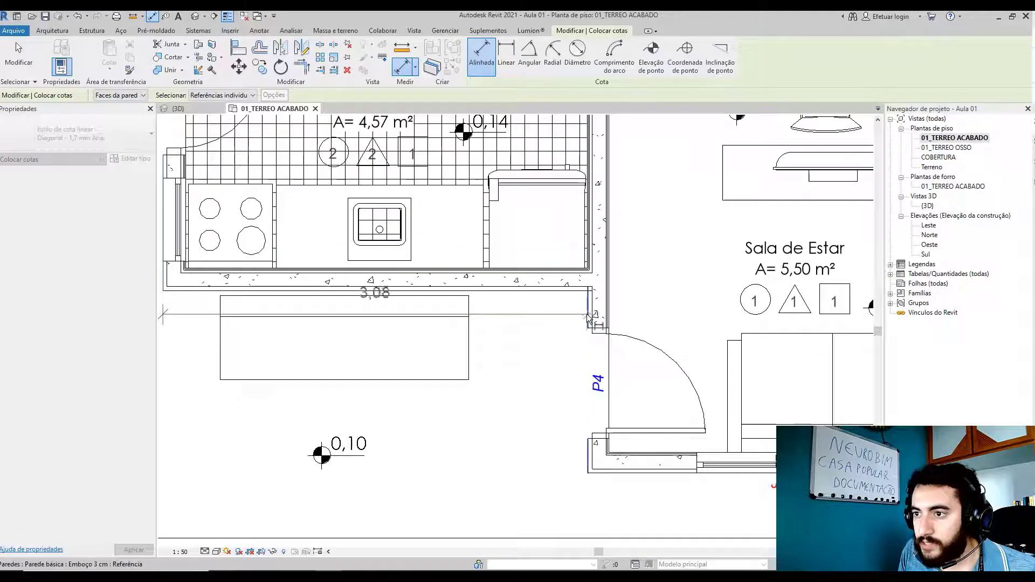
pyautogui.scroll(-4, 514, 325)
pyautogui.scroll(5, 740, 364)
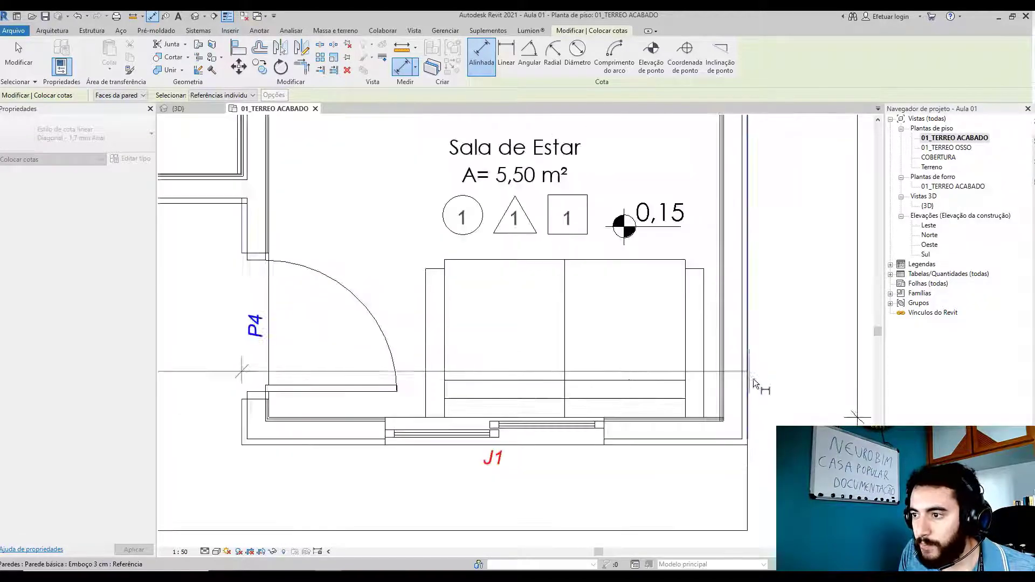
pyautogui.click(749, 374)
pyautogui.scroll(-5, 685, 380)
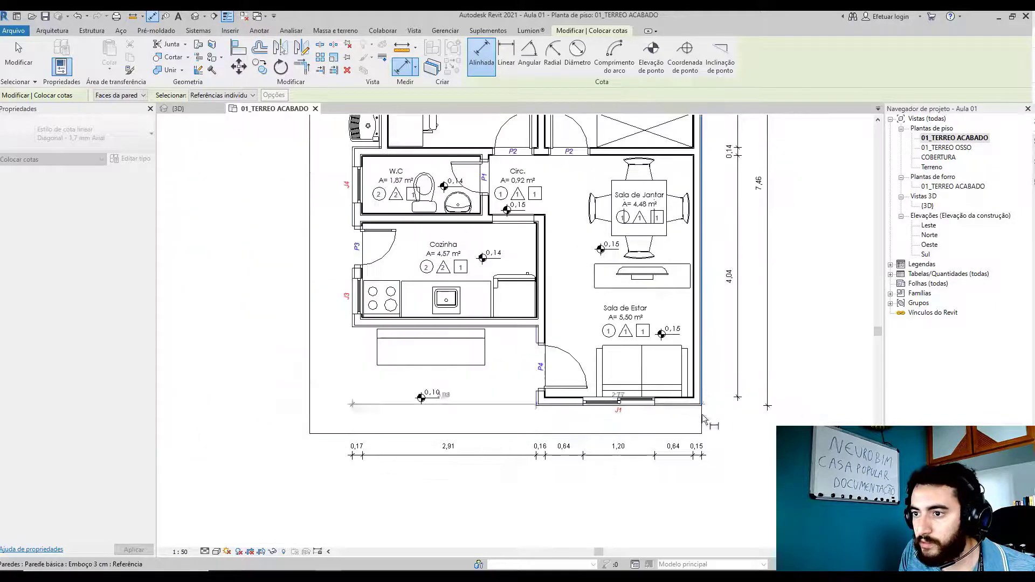
pyautogui.click(694, 485)
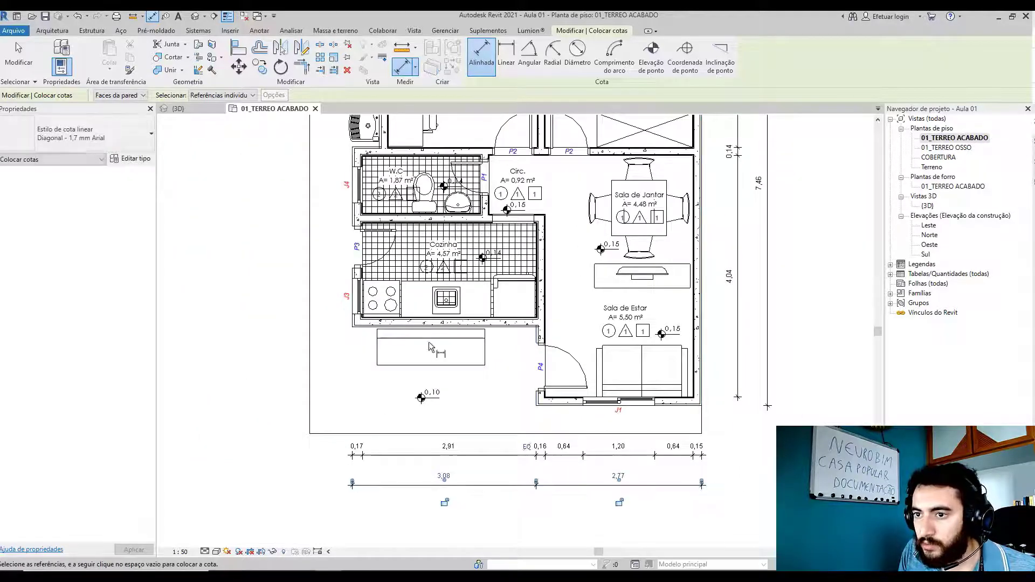
# - Add an overall width dimension below both chains, from the Cozinha outer wall face to the opposite outer side wall face
pyautogui.click(346, 322)
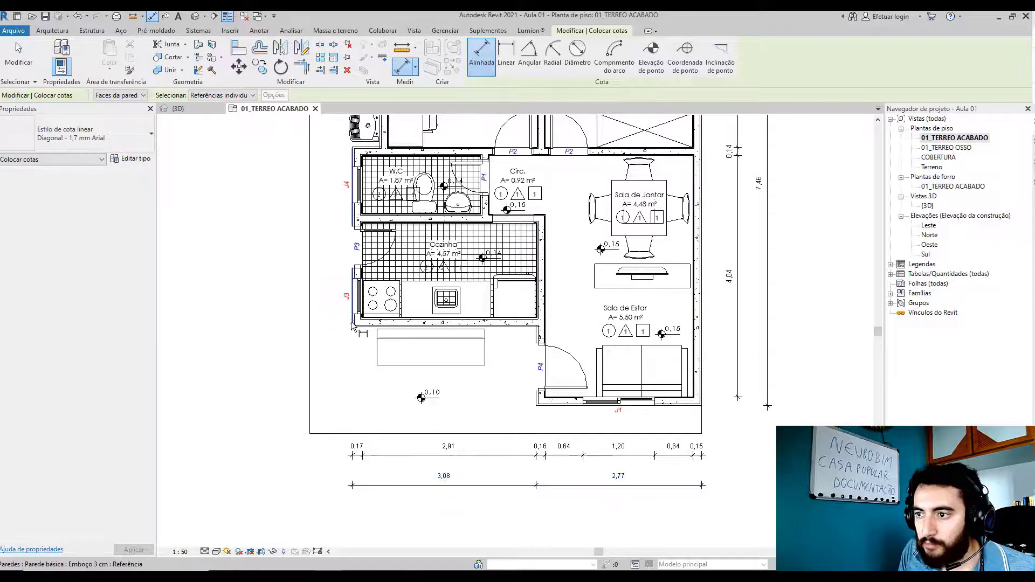
pyautogui.click(700, 411)
pyautogui.click(712, 512)
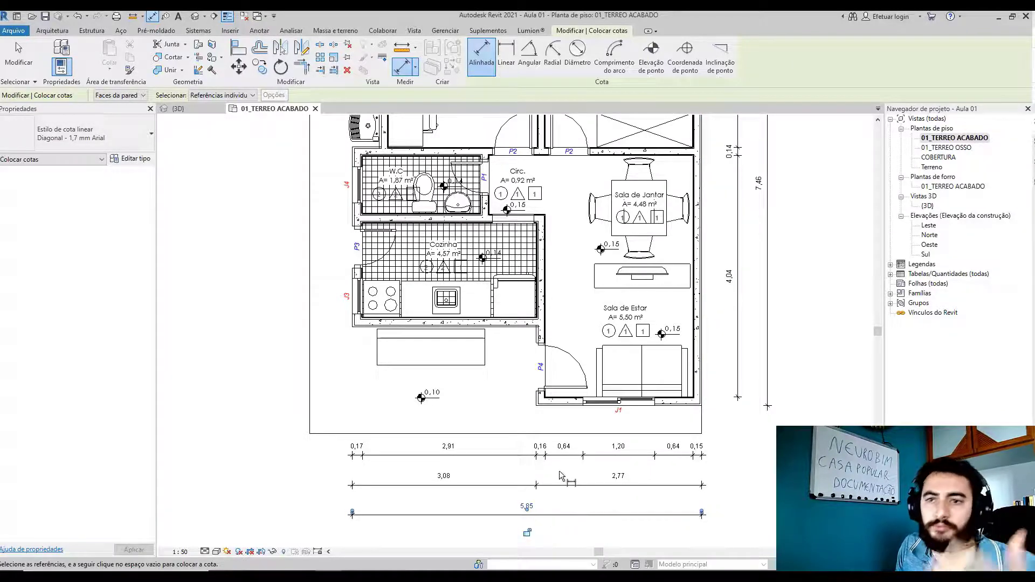
# - Start a vertical dimension chain across the faces of the Sala de Estar window wall, the Cozinha front wall and the Cozinha–W.C partition
pyautogui.scroll(-3, 520, 421)
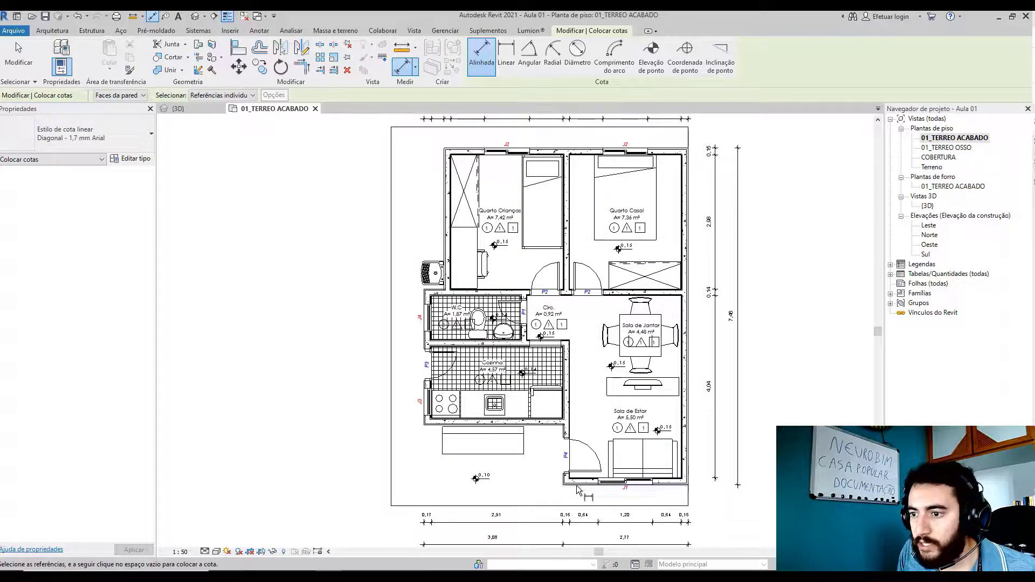
pyautogui.scroll(5, 578, 488)
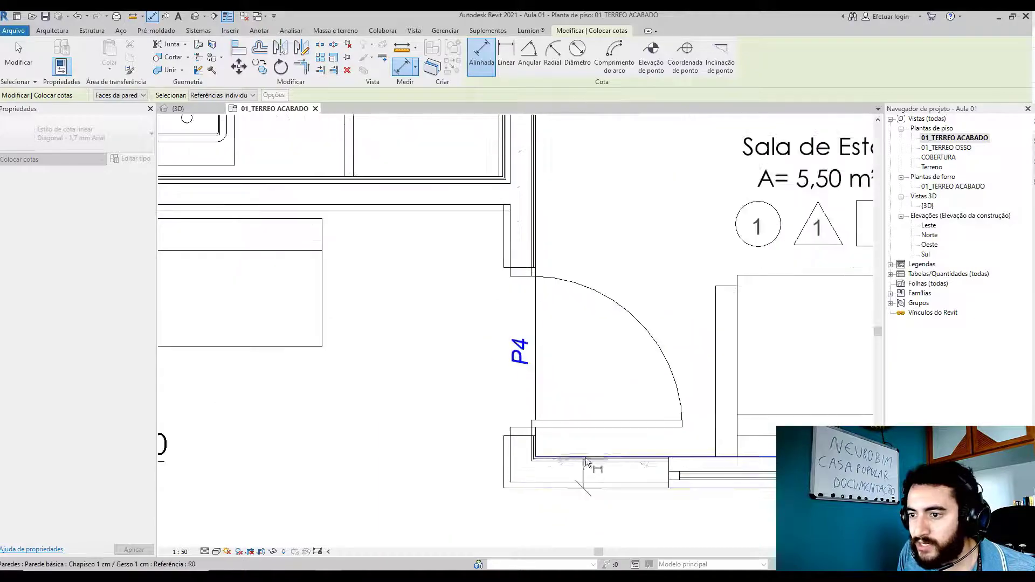
pyautogui.scroll(-4, 587, 457)
pyautogui.click(438, 323)
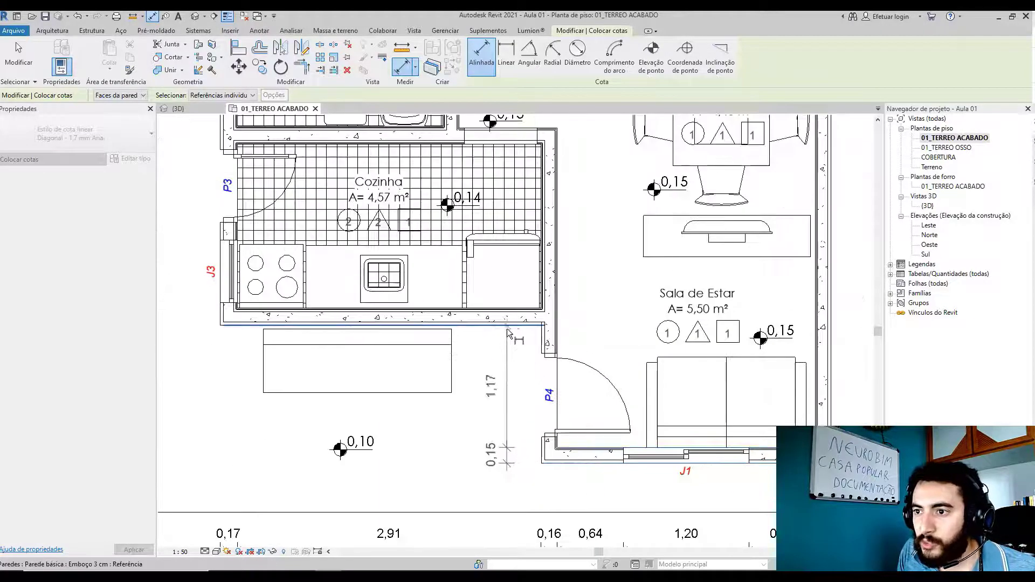
pyautogui.scroll(5, 438, 314)
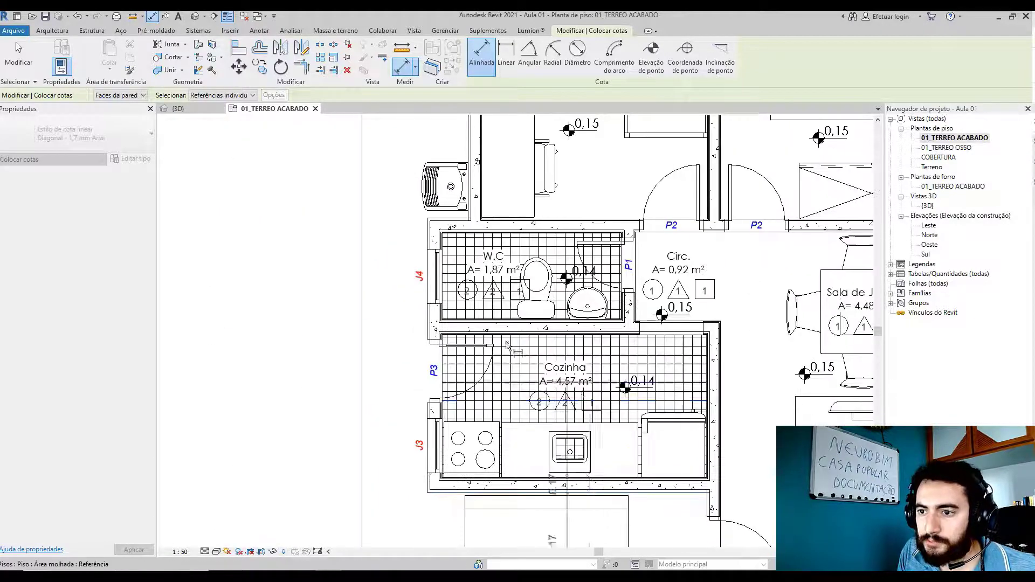
pyautogui.click(453, 349)
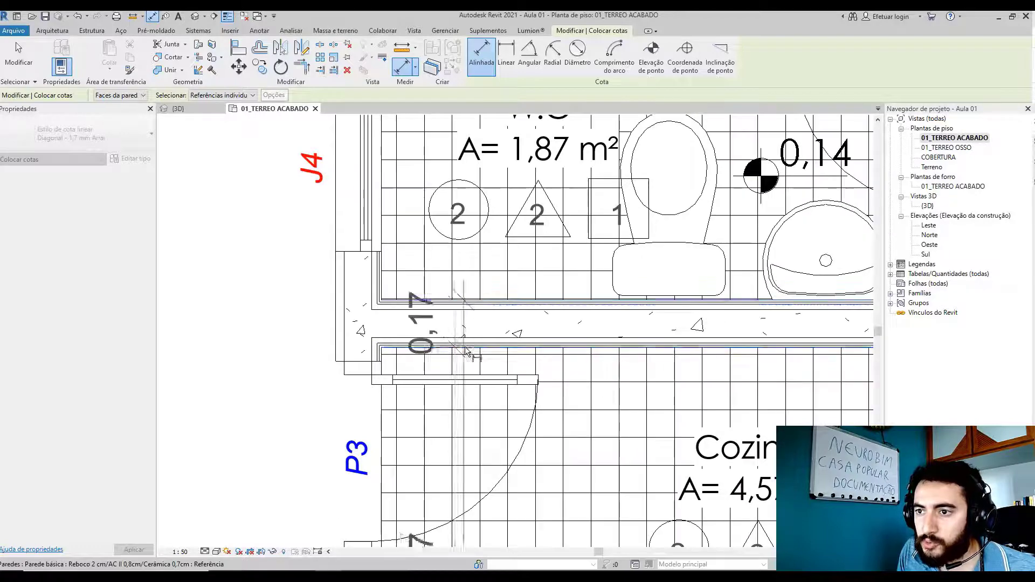
pyautogui.scroll(-5, 453, 345)
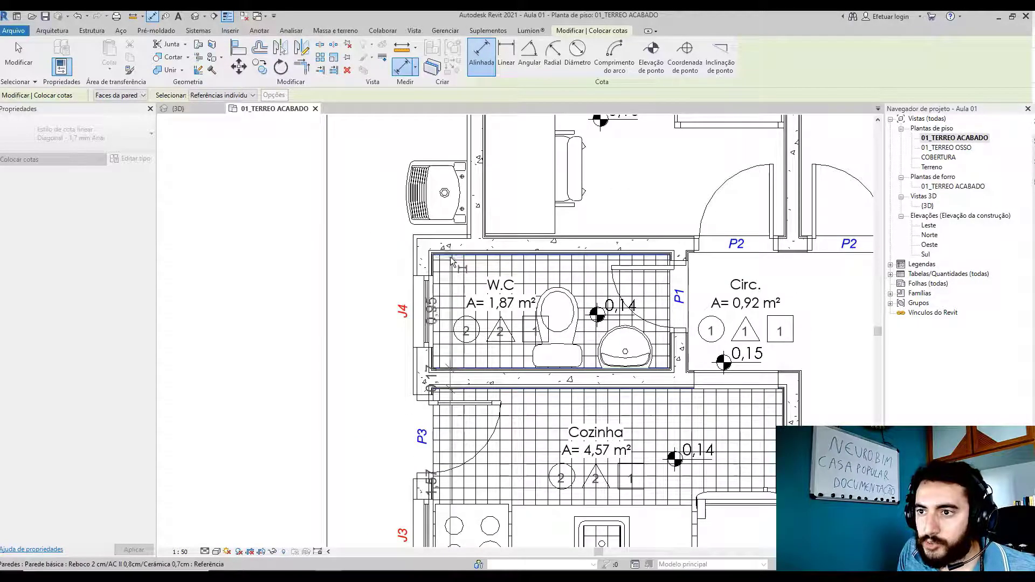
# - Extend the vertical chain across the W.C–Quarto Crianças wall to the inner and outer faces of the Quarto Crianças window wall
pyautogui.scroll(-2, 447, 238)
pyautogui.moveTo(518, 192); pyautogui.dragTo(532, 413, button='middle')
pyautogui.scroll(-1, 531, 412)
pyautogui.scroll(4, 522, 244)
pyautogui.click(524, 256)
pyautogui.scroll(2, 531, 271)
pyautogui.click(532, 281)
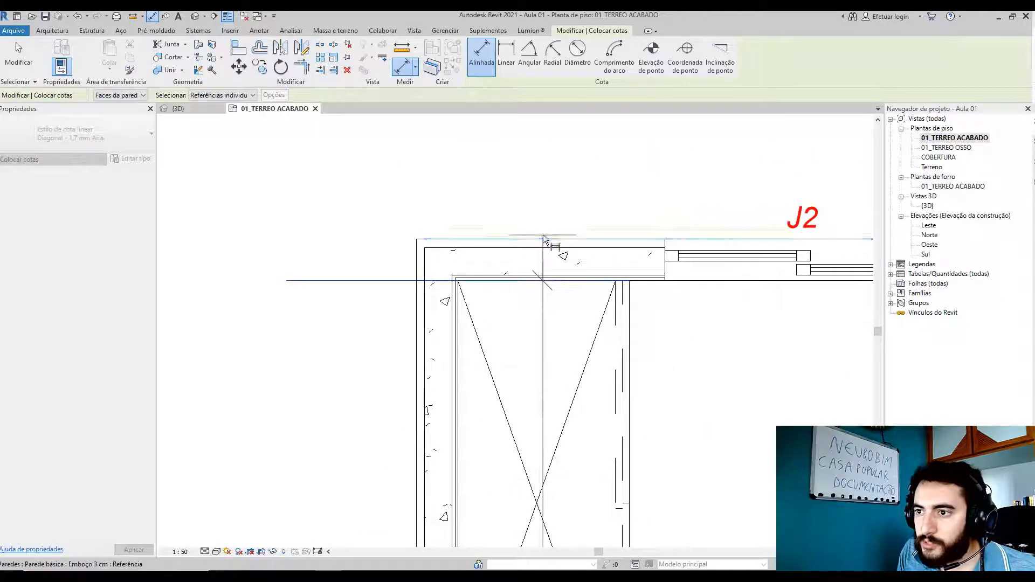
pyautogui.click(543, 240)
pyautogui.scroll(-4, 534, 271)
pyautogui.scroll(-4, 536, 276)
pyautogui.scroll(2, 531, 304)
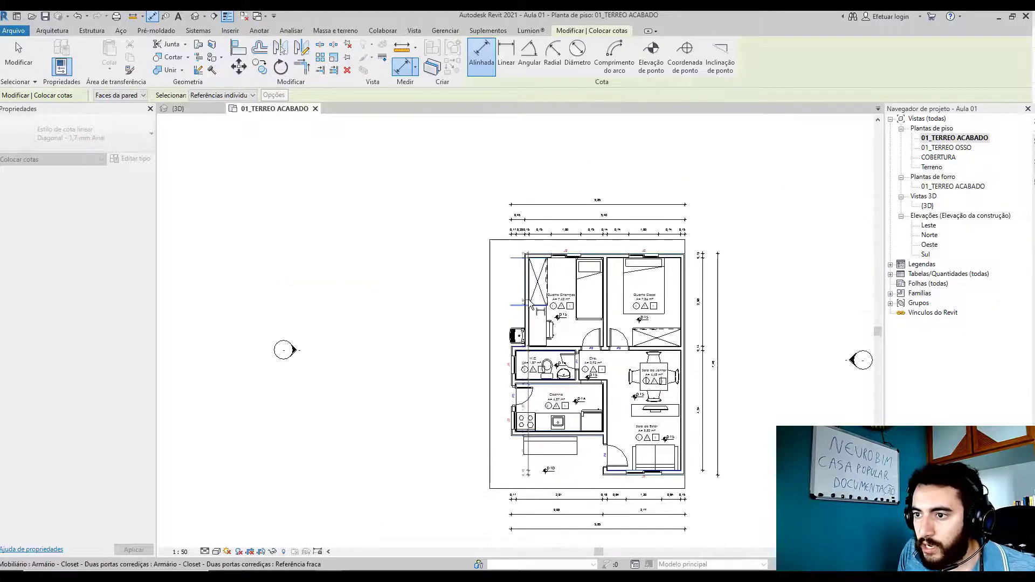
# - Add the edges of the W.C window J4 and the Cozinha window J3 as references in the vertical chain
pyautogui.scroll(5, 524, 342)
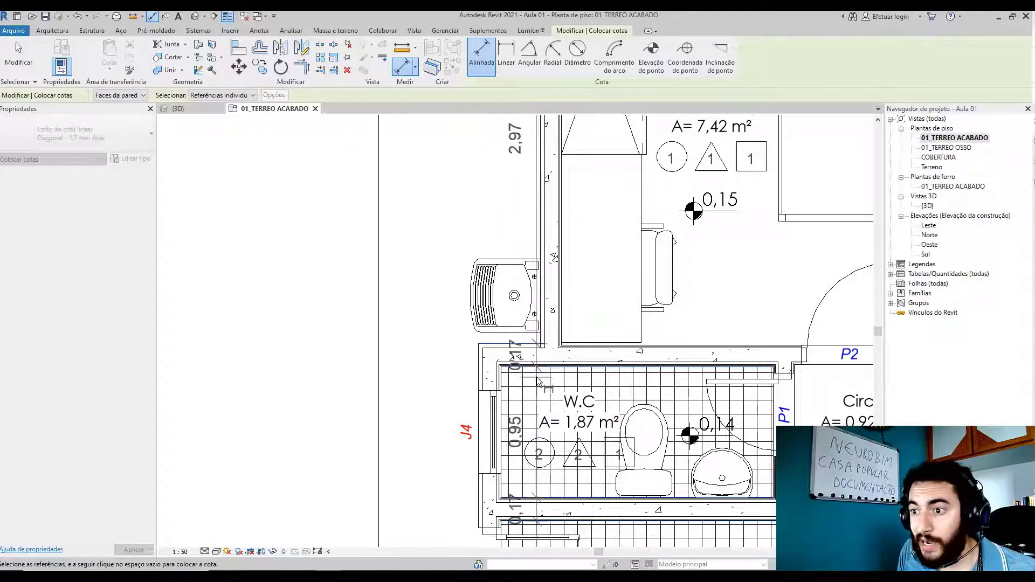
pyautogui.moveTo(537, 381); pyautogui.dragTo(525, 268, button='middle')
pyautogui.scroll(3, 464, 291)
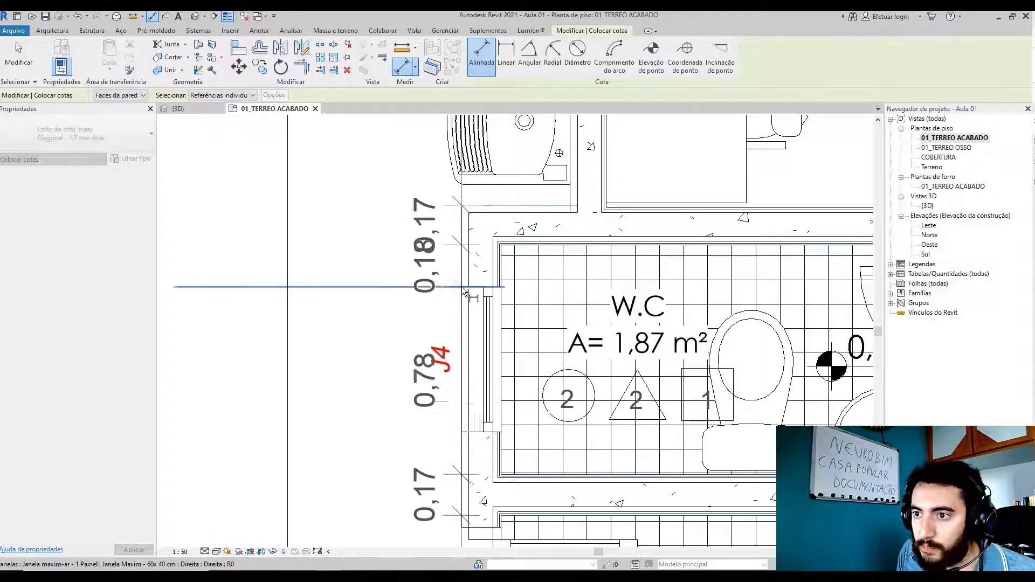
pyautogui.click(466, 432)
pyautogui.scroll(-5, 466, 435)
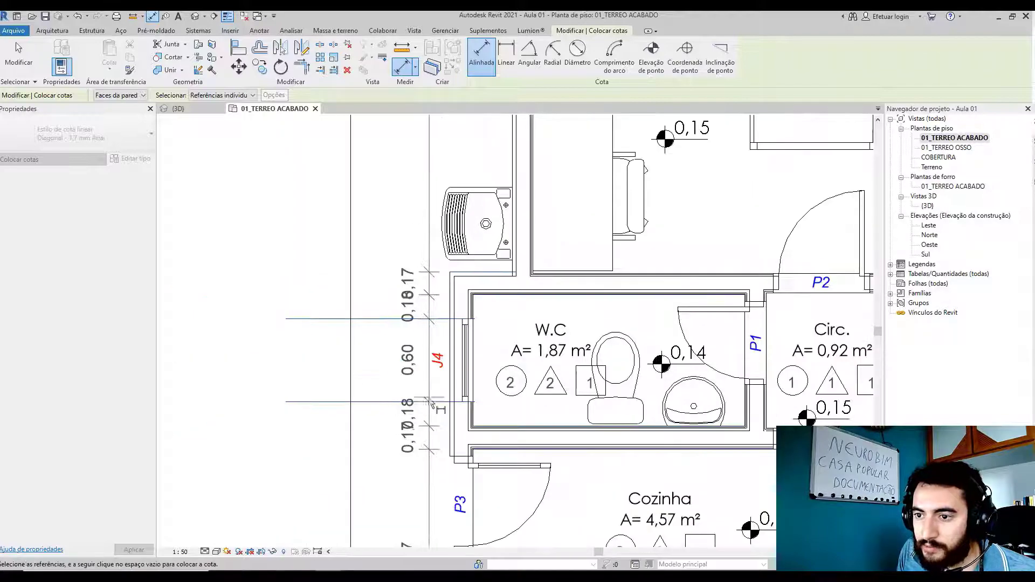
pyautogui.scroll(5, 440, 457)
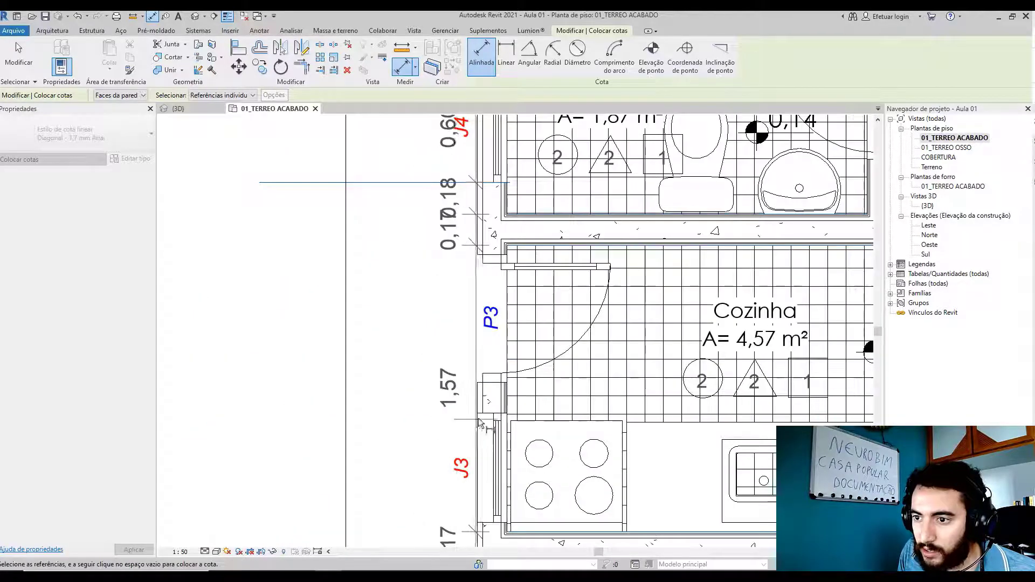
pyautogui.scroll(-5, 483, 530)
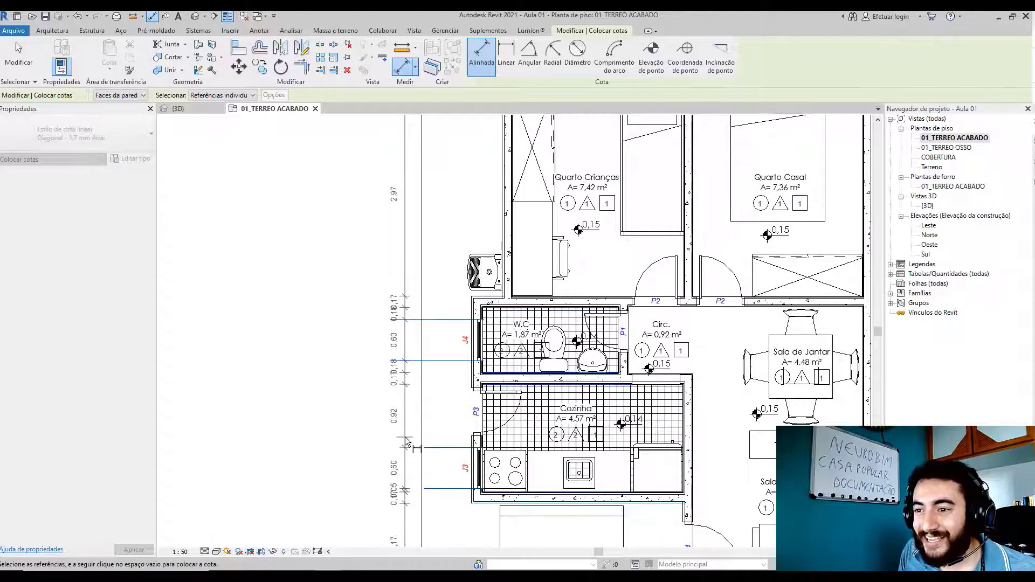
pyautogui.scroll(-5, 470, 446)
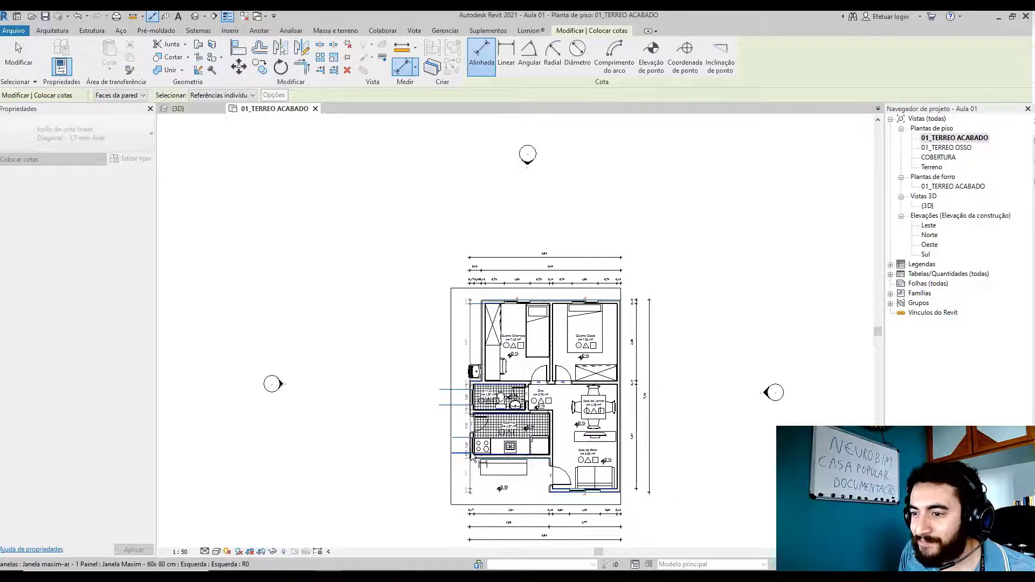
# - Add the P4 and P3 door opening edges to the vertical chain and place it just outside the lot boundary on the W.C side
pyautogui.scroll(4, 532, 425)
pyautogui.scroll(5, 586, 441)
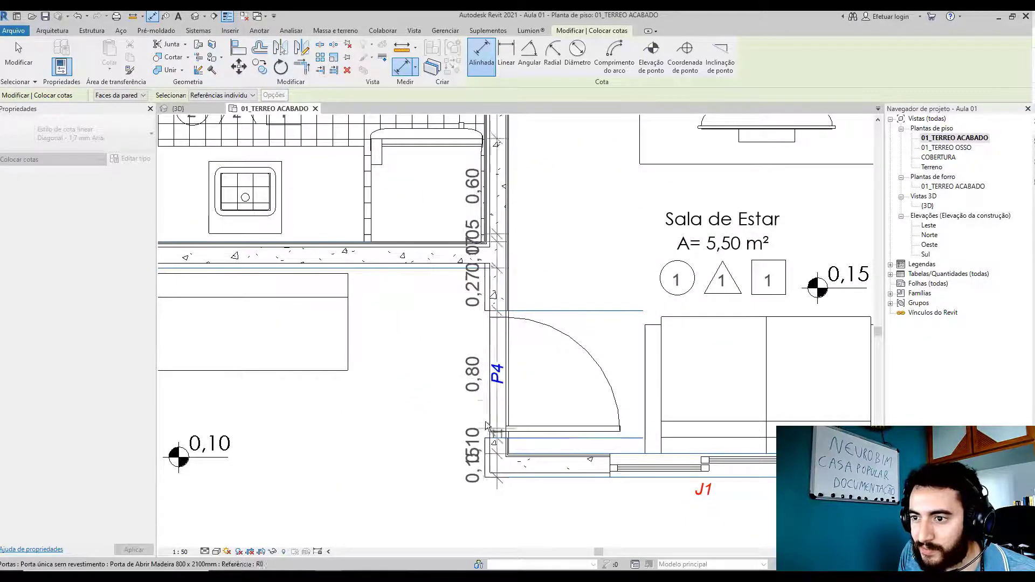
pyautogui.scroll(-6, 486, 442)
pyautogui.scroll(5, 408, 388)
pyautogui.scroll(2, 426, 398)
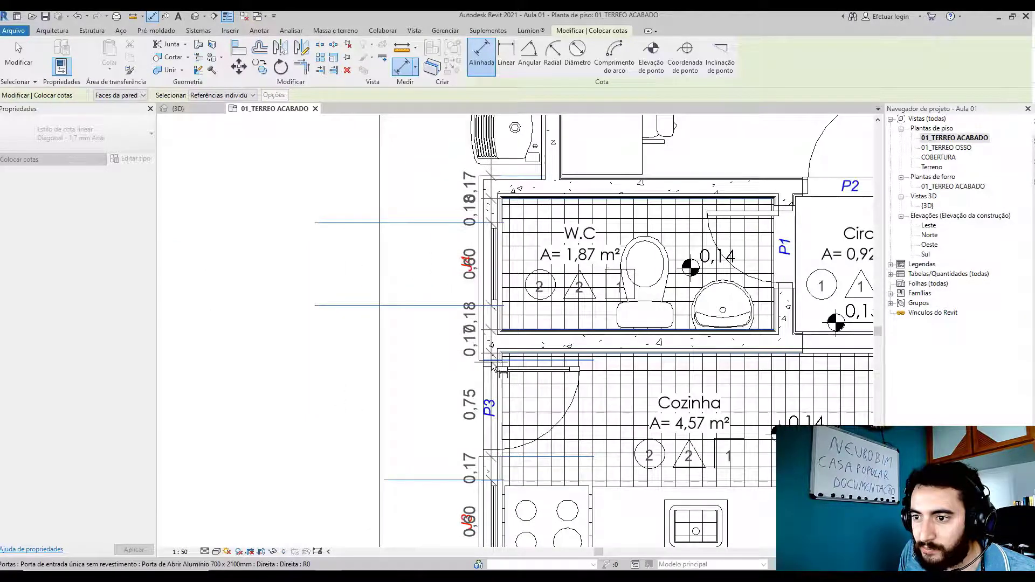
pyautogui.scroll(-5, 493, 367)
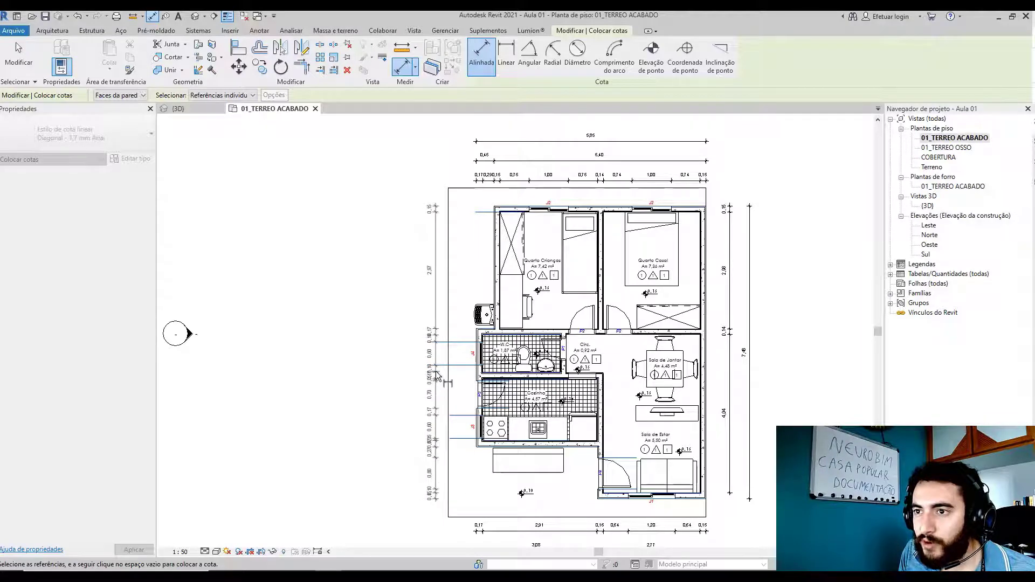
pyautogui.click(437, 375)
# - Add an intermediate vertical dimension chain across the outer faces of the Sala de Estar, Cozinha, W.C and Quarto Crianças walls, outside the detailed chain
pyautogui.scroll(3, 590, 474)
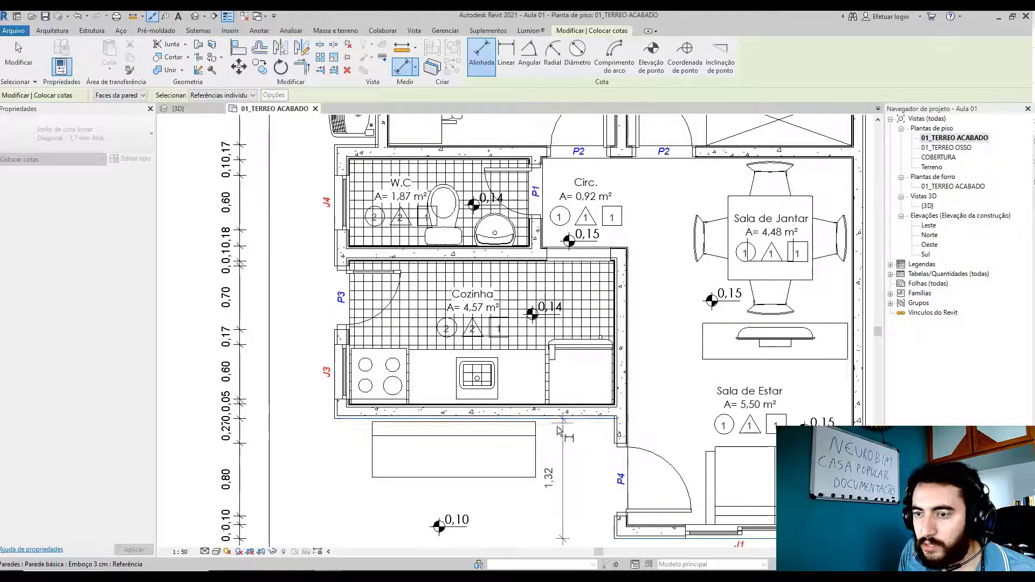
pyautogui.scroll(-4, 558, 430)
pyautogui.scroll(5, 473, 319)
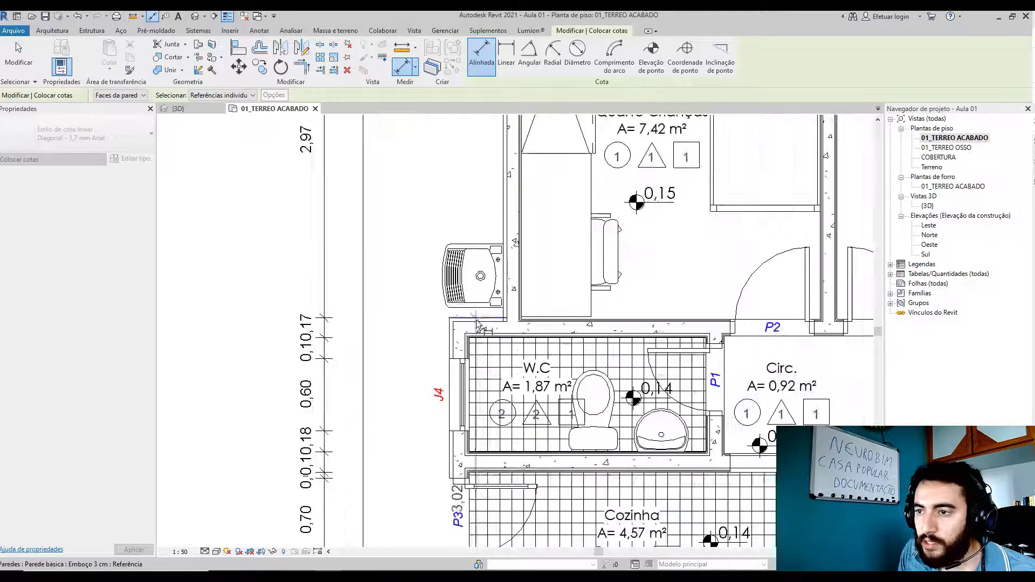
pyautogui.scroll(-3, 476, 323)
pyautogui.scroll(1, 325, 276)
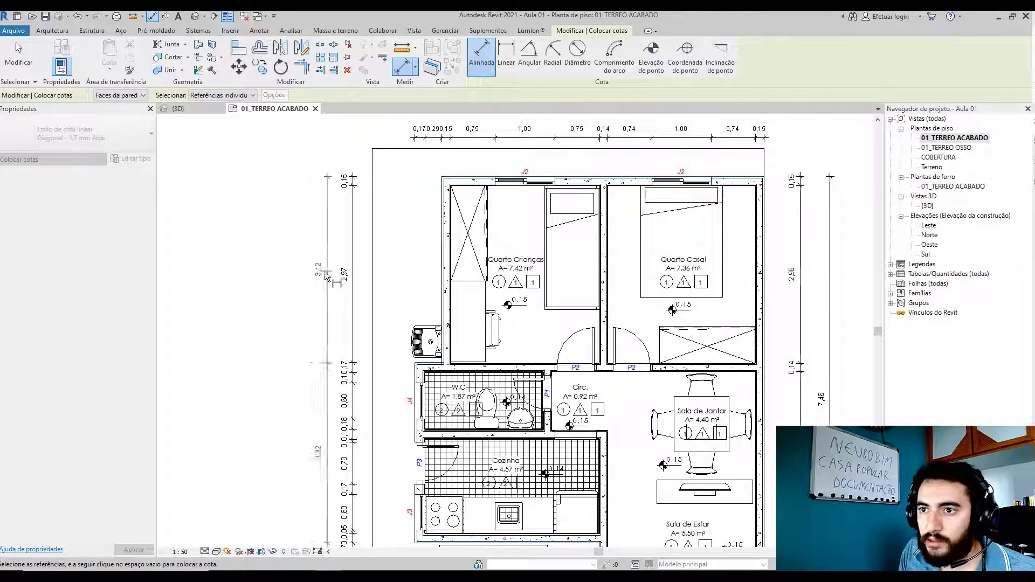
pyautogui.click(298, 278)
pyautogui.scroll(-4, 302, 281)
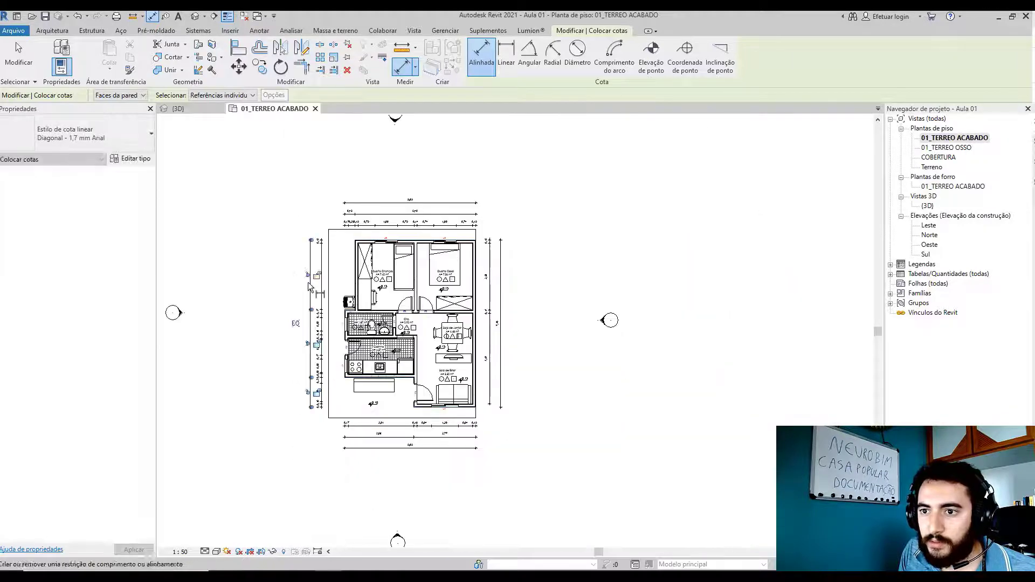
# - Dimension the house's overall length between the outer Sala de Estar and bedroom window walls, outside the intermediate chain, and end dimensioning
pyautogui.scroll(5, 423, 403)
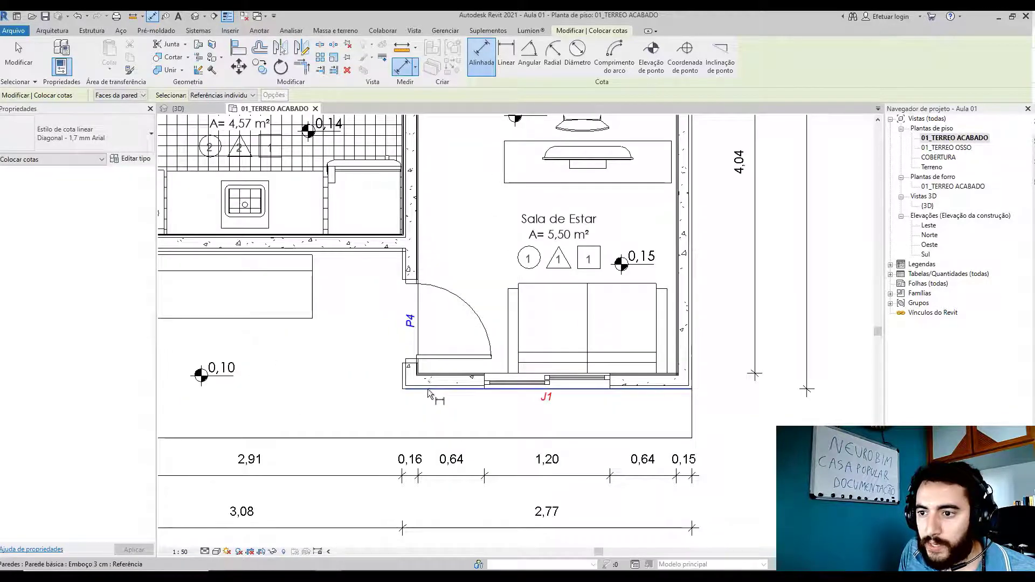
pyautogui.scroll(-5, 428, 393)
pyautogui.scroll(5, 419, 272)
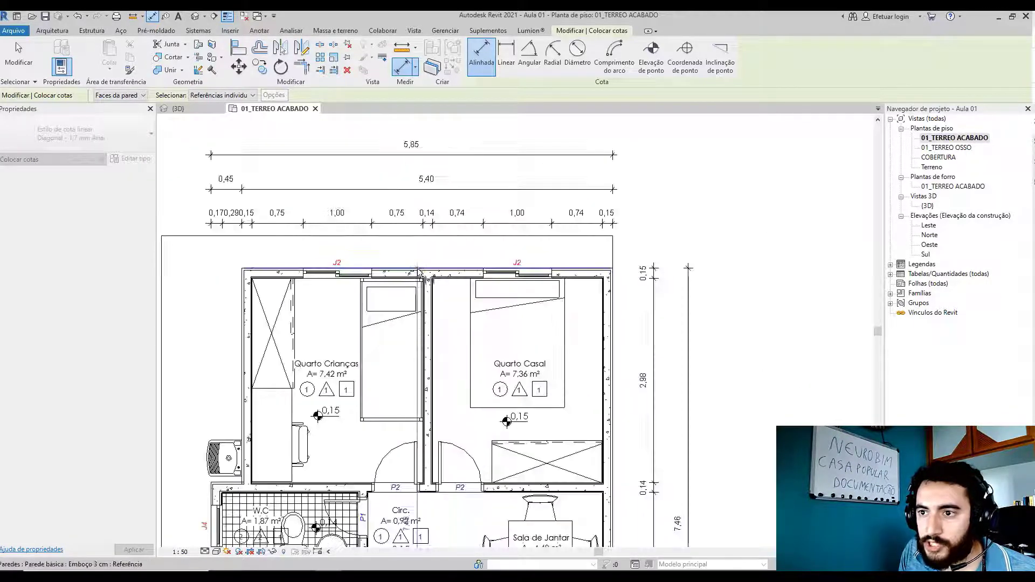
pyautogui.scroll(-5, 350, 305)
pyautogui.press('Escape')
pyautogui.press('Escape')
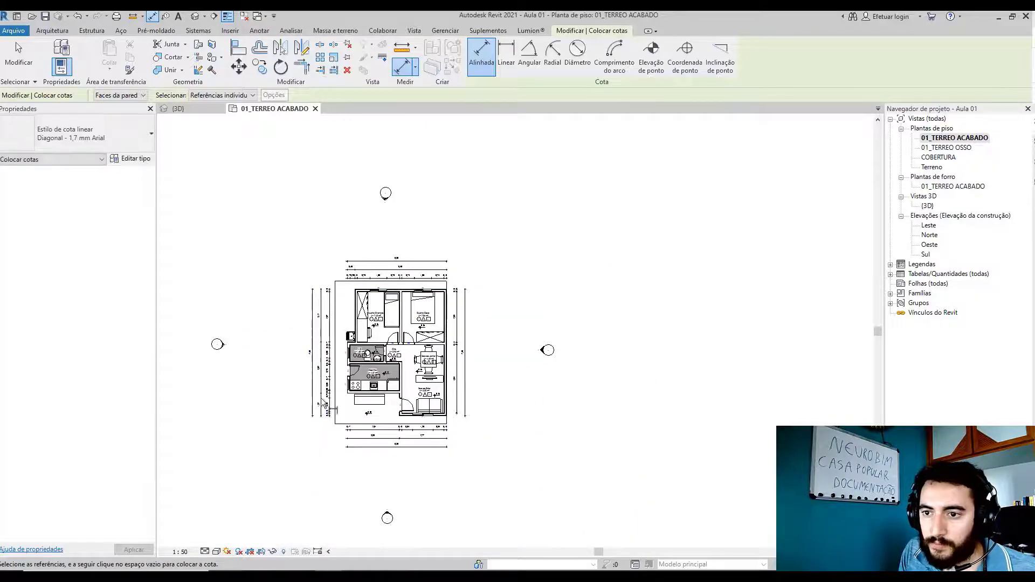
# - Shift the 0,10 and 0,80 texts beside door P4 along the detailed vertical chain, clear of the 0,15 text and each other
pyautogui.scroll(5, 366, 442)
pyautogui.scroll(-5, 366, 442)
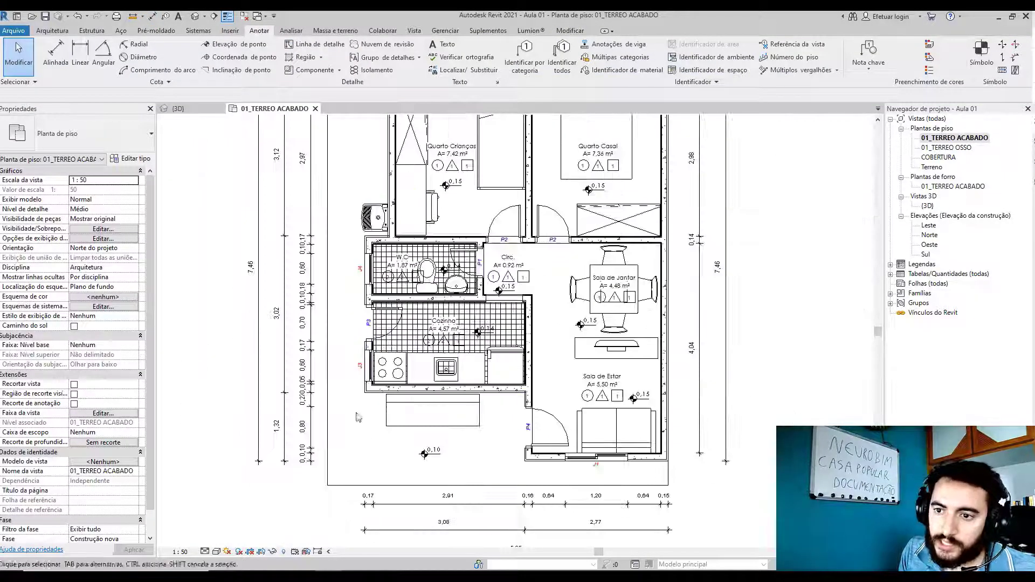
pyautogui.click(313, 405)
pyautogui.scroll(5, 315, 408)
pyautogui.scroll(2, 315, 408)
pyautogui.scroll(-4, 313, 420)
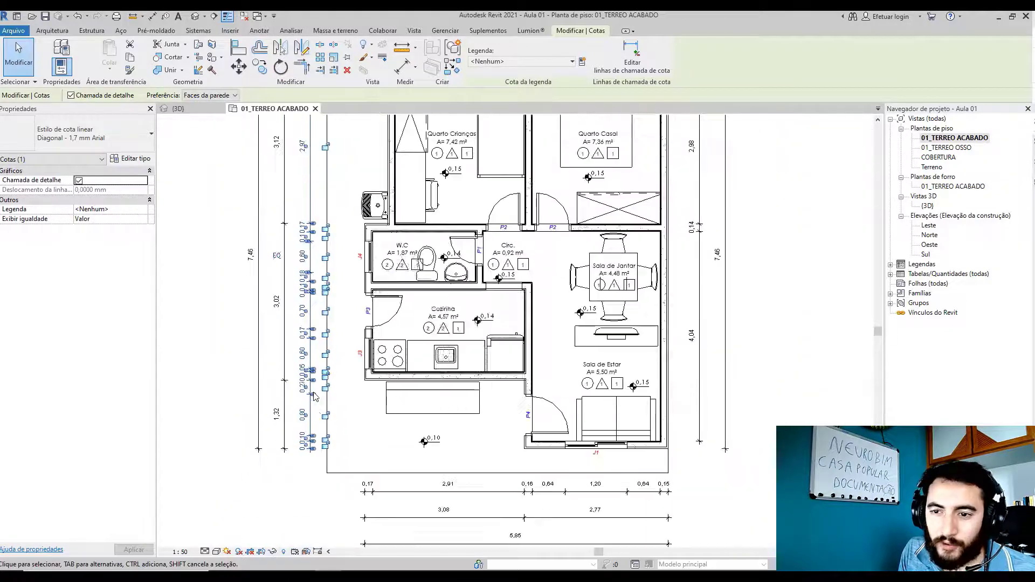
pyautogui.scroll(6, 312, 435)
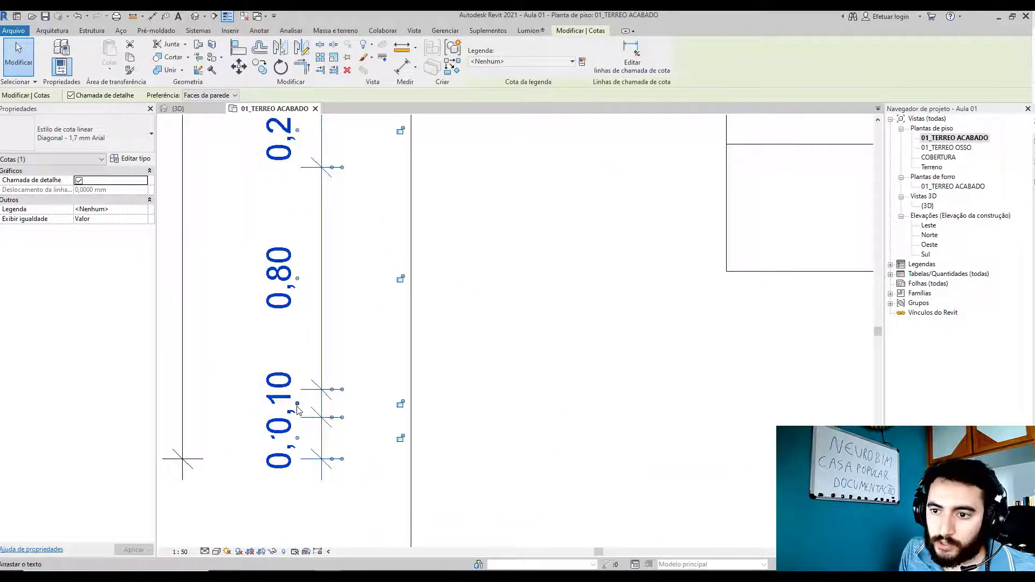
pyautogui.moveTo(302, 399)
pyautogui.mouseDown()
pyautogui.moveTo(300, 389)
pyautogui.moveTo(319, 408)
pyautogui.mouseUp()
pyautogui.moveTo(372, 303); pyautogui.dragTo(390, 368, button='middle')
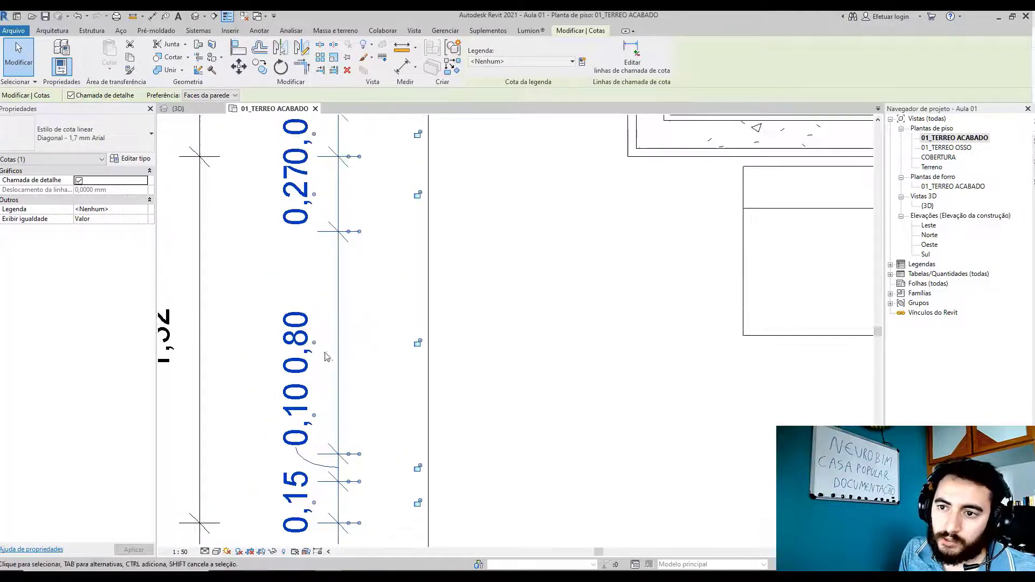
pyautogui.moveTo(314, 343); pyautogui.dragTo(315, 306)
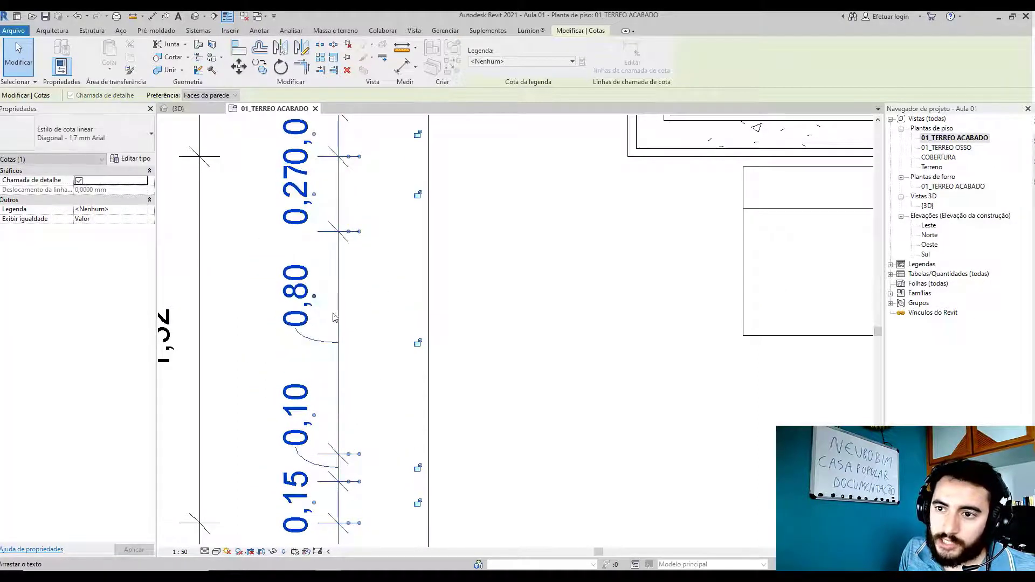
pyautogui.click(370, 381)
# - Spread the overlapping 0,60, 0,05 and 0,27 texts around the 0,17 text near the Cozinha window J3 in the detailed vertical chain
pyautogui.scroll(-1, 369, 381)
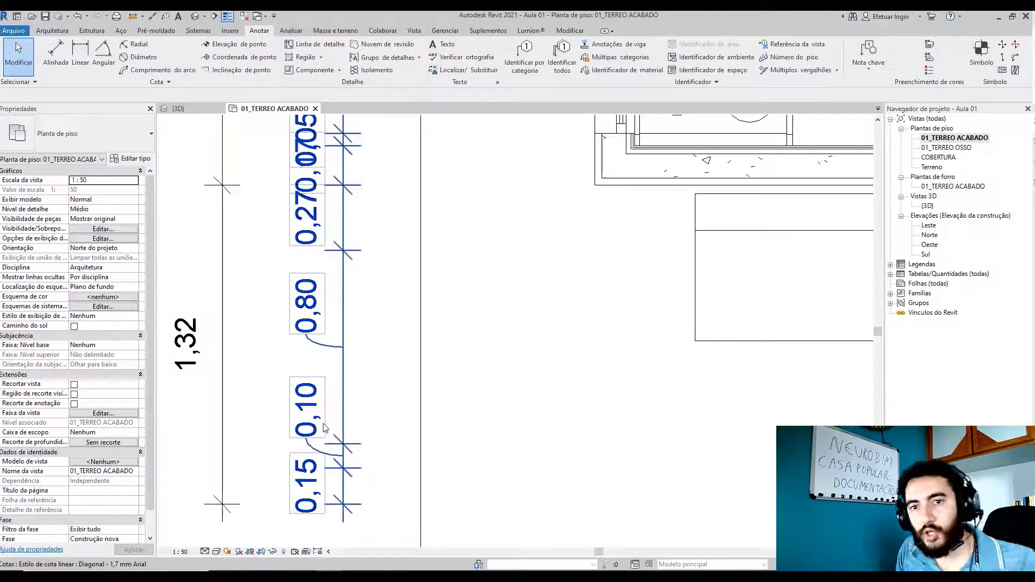
pyautogui.scroll(-1, 341, 391)
pyautogui.moveTo(379, 248); pyautogui.dragTo(399, 352, button='middle')
pyautogui.scroll(2, 362, 297)
pyautogui.scroll(-2, 405, 292)
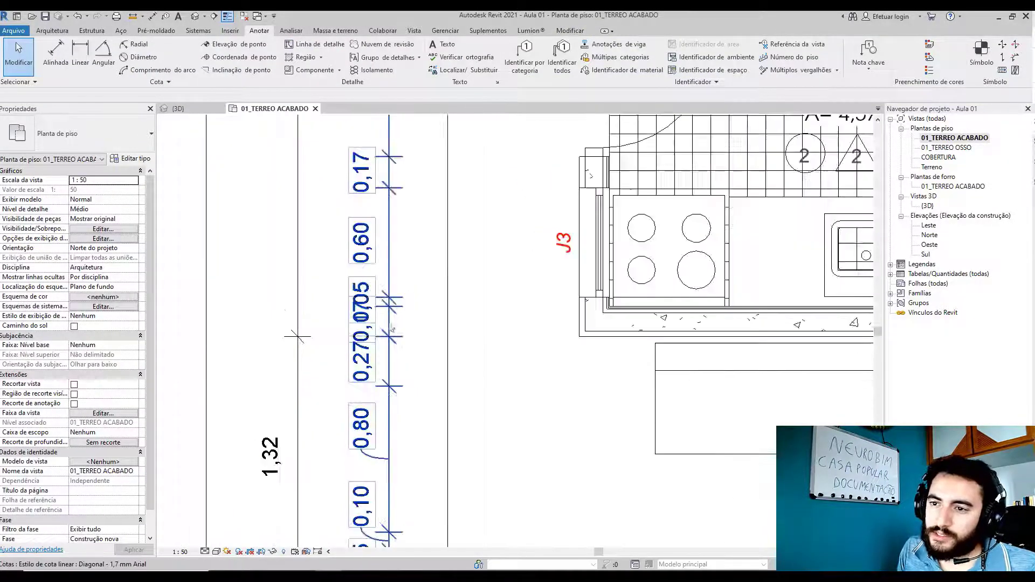
pyautogui.scroll(2, 392, 329)
pyautogui.click(372, 316)
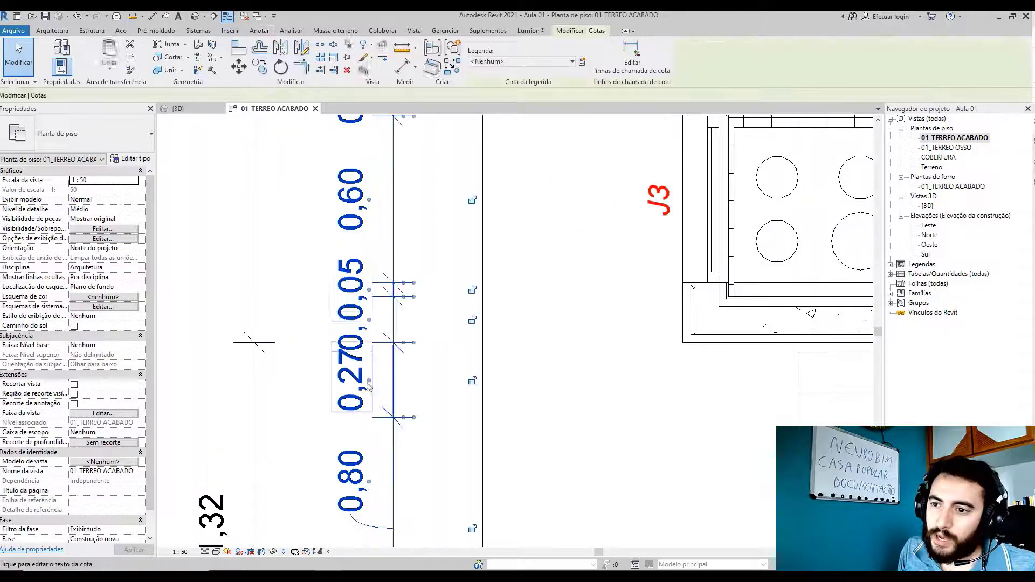
pyautogui.click(369, 280)
pyautogui.click(546, 403)
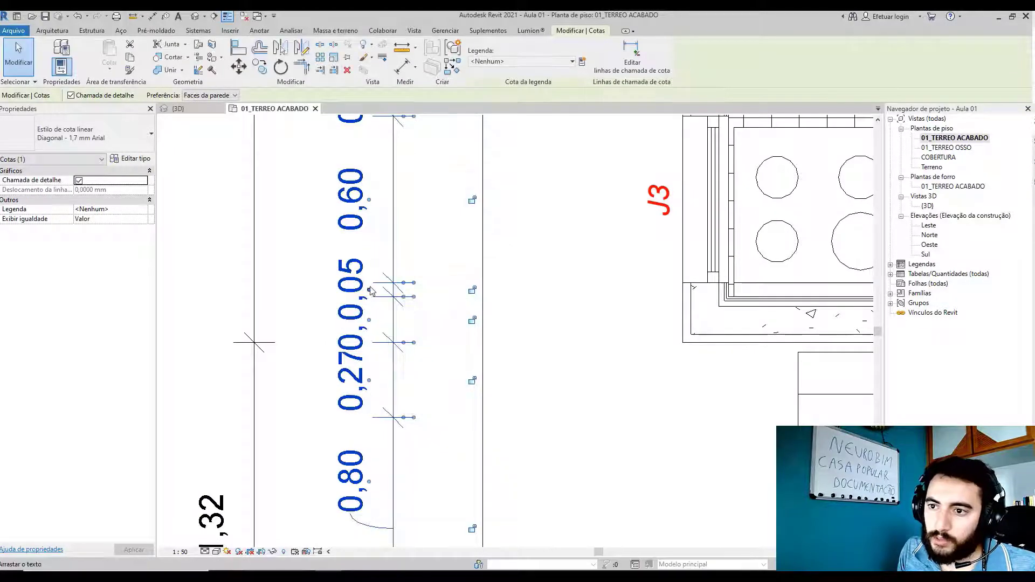
pyautogui.moveTo(368, 290); pyautogui.dragTo(374, 190)
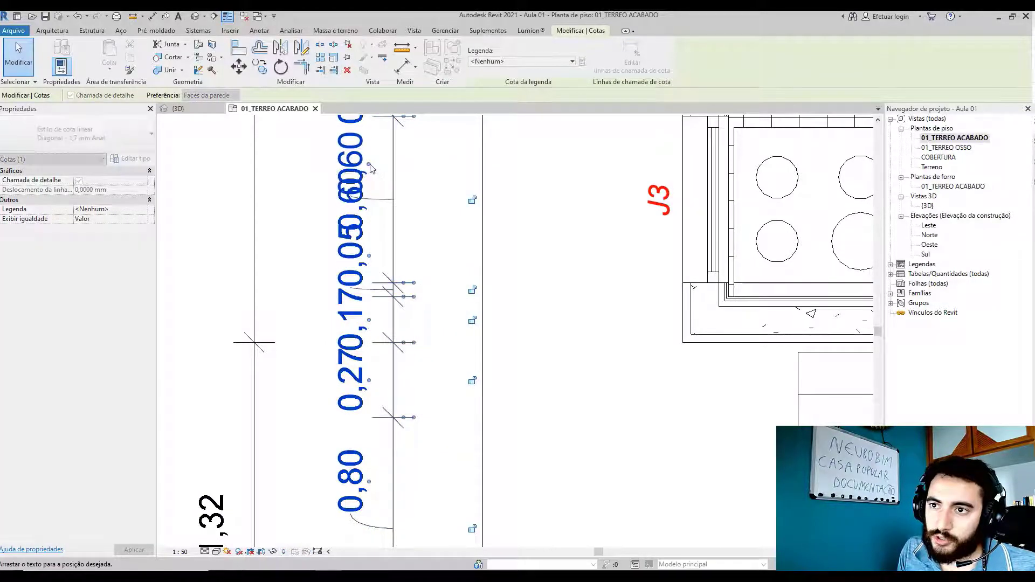
pyautogui.moveTo(371, 261); pyautogui.dragTo(370, 245)
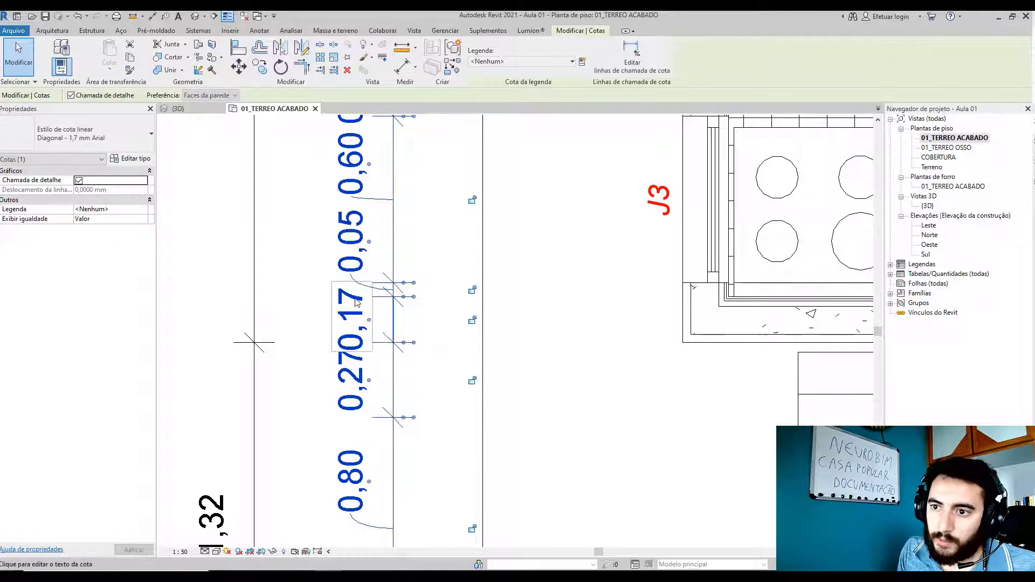
pyautogui.click(357, 375)
pyautogui.click(546, 405)
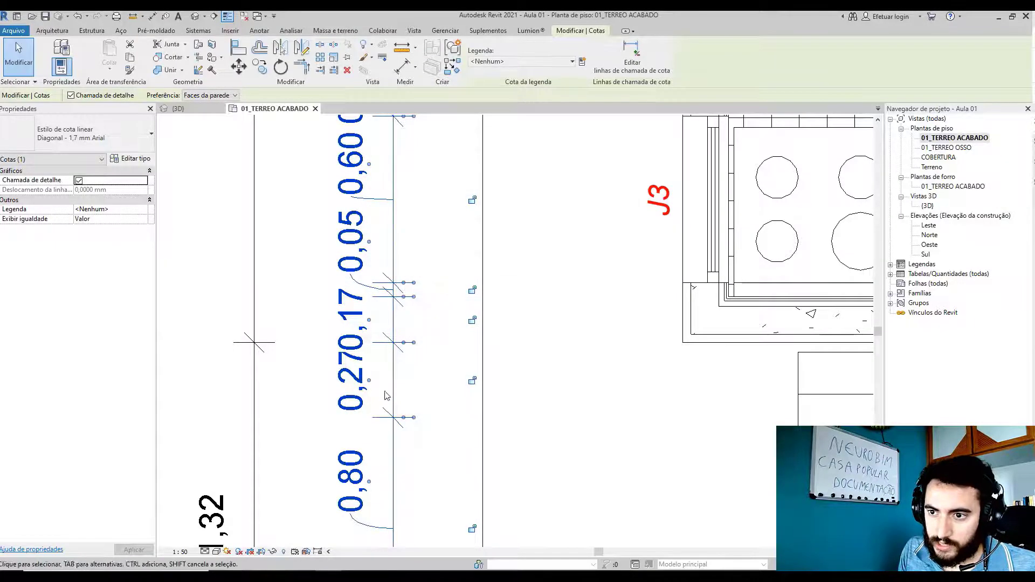
# - Separate the overlapping texts of the short segments between the W.C window J4 and door P3 in the detailed vertical chain
pyautogui.scroll(-4, 374, 397)
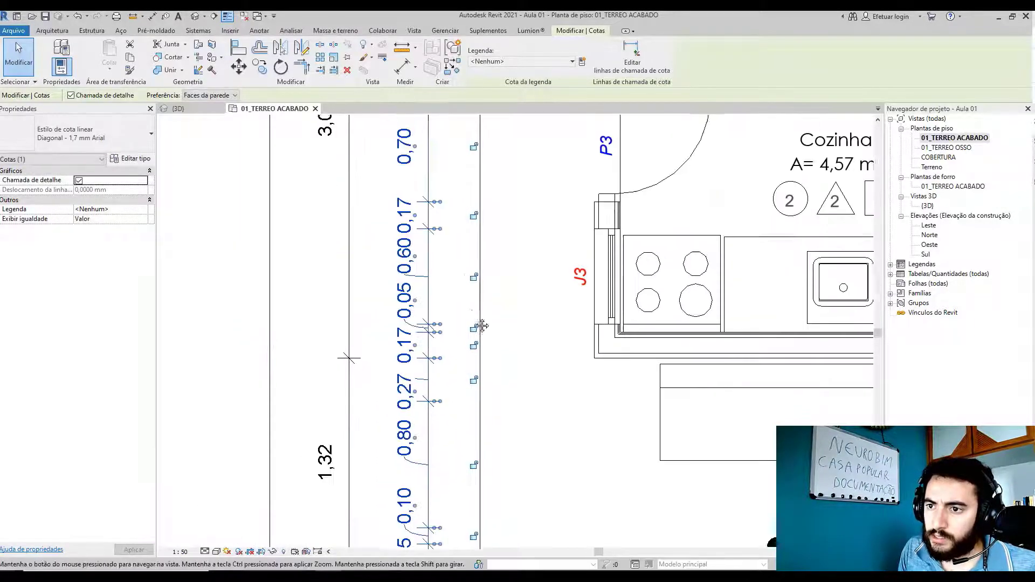
pyautogui.scroll(2, 410, 315)
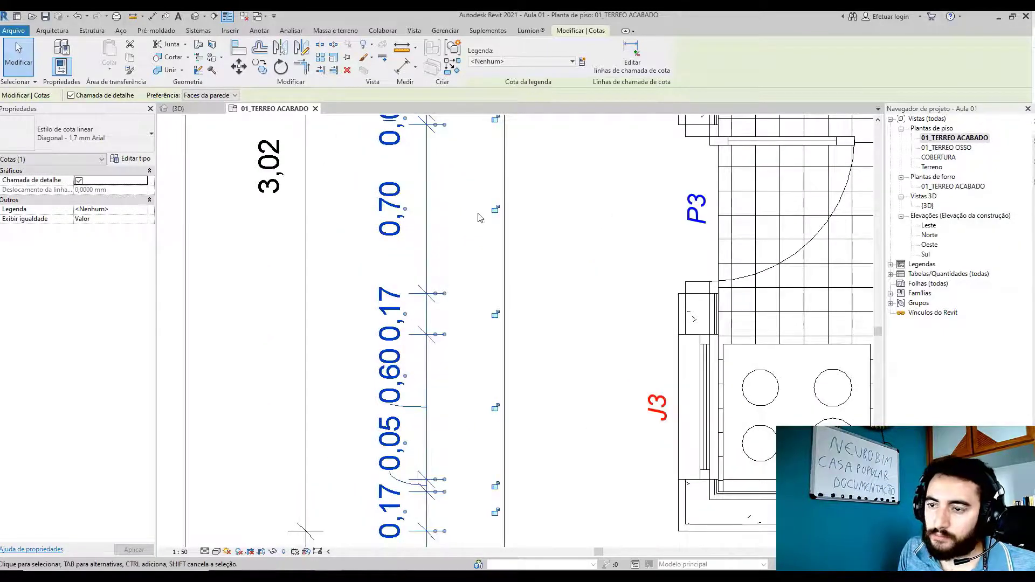
pyautogui.moveTo(478, 240); pyautogui.dragTo(478, 381, button='middle')
pyautogui.moveTo(476, 272); pyautogui.dragTo(478, 369, button='middle')
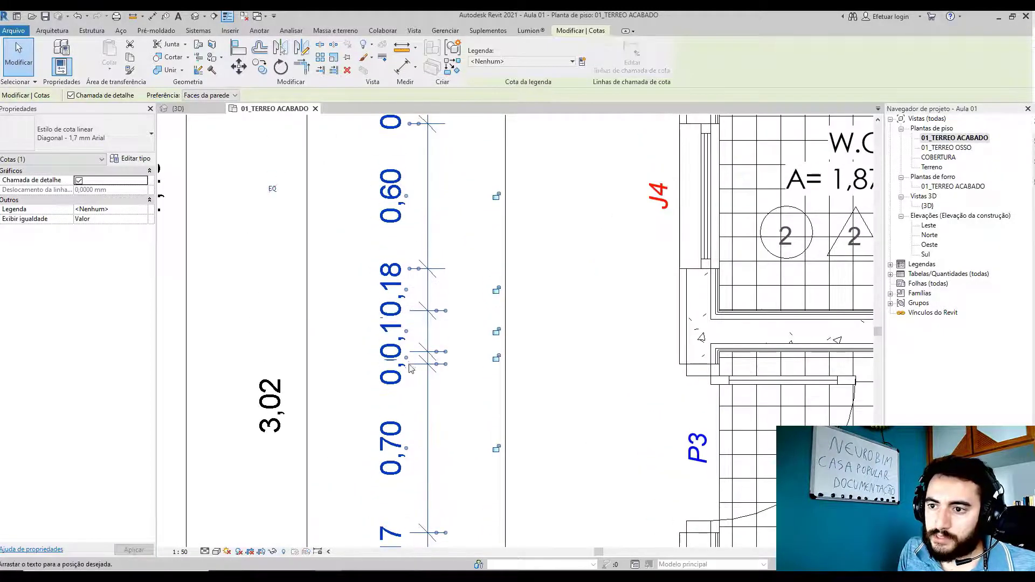
# - Spread out the crowded 0,05, 0,18 and 0,17 texts of the inner dimension chain beside the W.C. and P3
pyautogui.moveTo(408, 389); pyautogui.dragTo(408, 386)
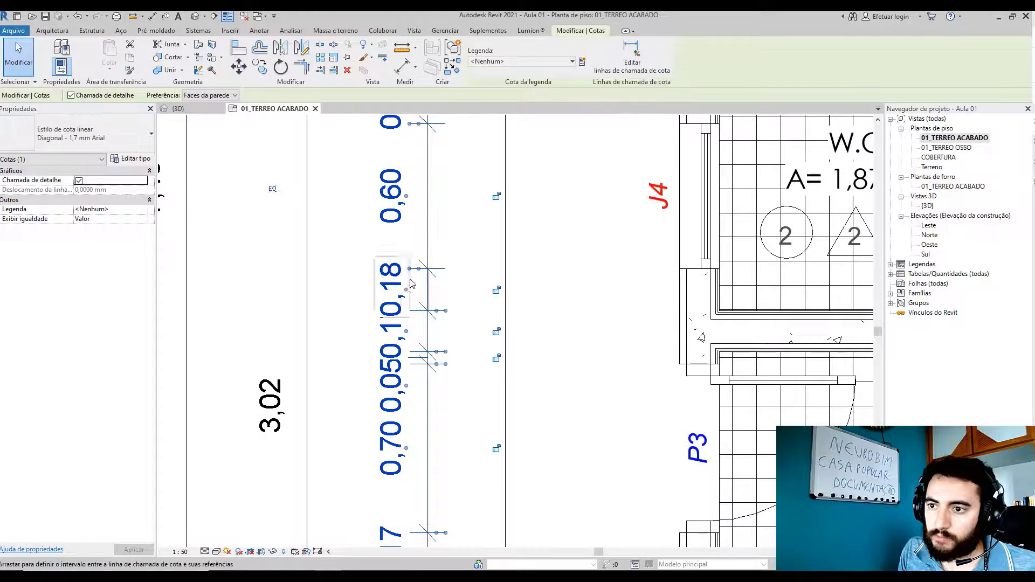
pyautogui.moveTo(407, 254); pyautogui.dragTo(406, 178)
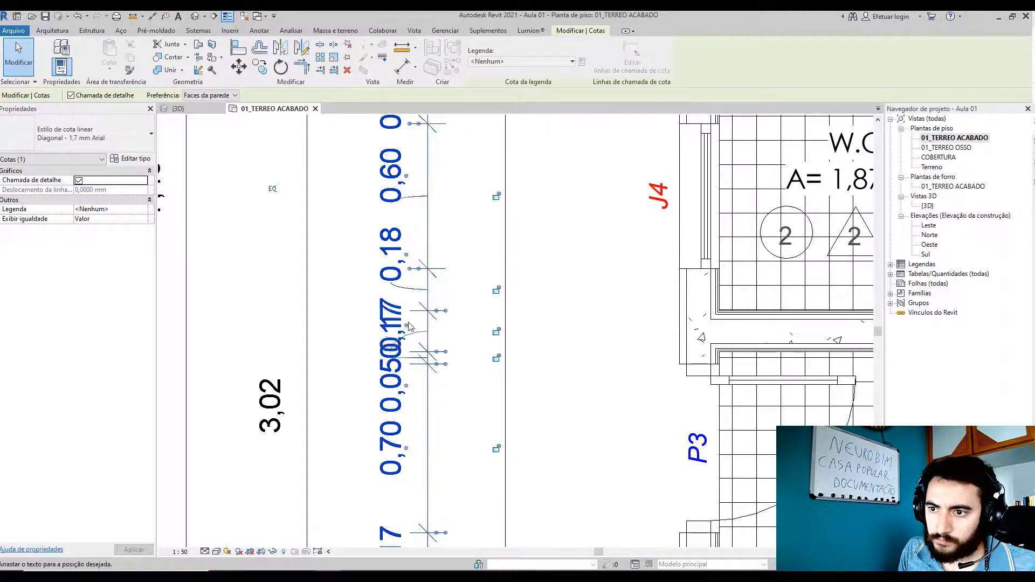
pyautogui.moveTo(408, 327); pyautogui.dragTo(408, 319)
# - Move the 0,17 text at the wall between the W.C. and Quarto Crianças upward, clear of the neighbouring values
pyautogui.scroll(1, 497, 250)
pyautogui.moveTo(498, 257); pyautogui.dragTo(527, 493, button='middle')
pyautogui.scroll(1, 523, 488)
pyautogui.moveTo(409, 244); pyautogui.dragTo(409, 175)
pyautogui.scroll(-4, 456, 228)
pyautogui.moveTo(490, 261); pyautogui.dragTo(495, 445, button='middle')
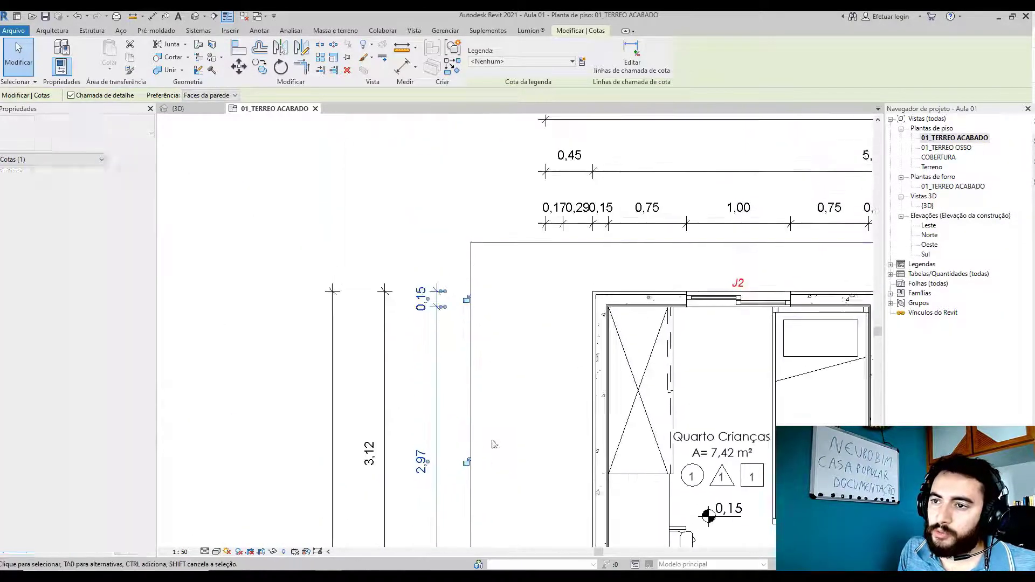
pyautogui.press('Escape')
pyautogui.scroll(-2, 485, 334)
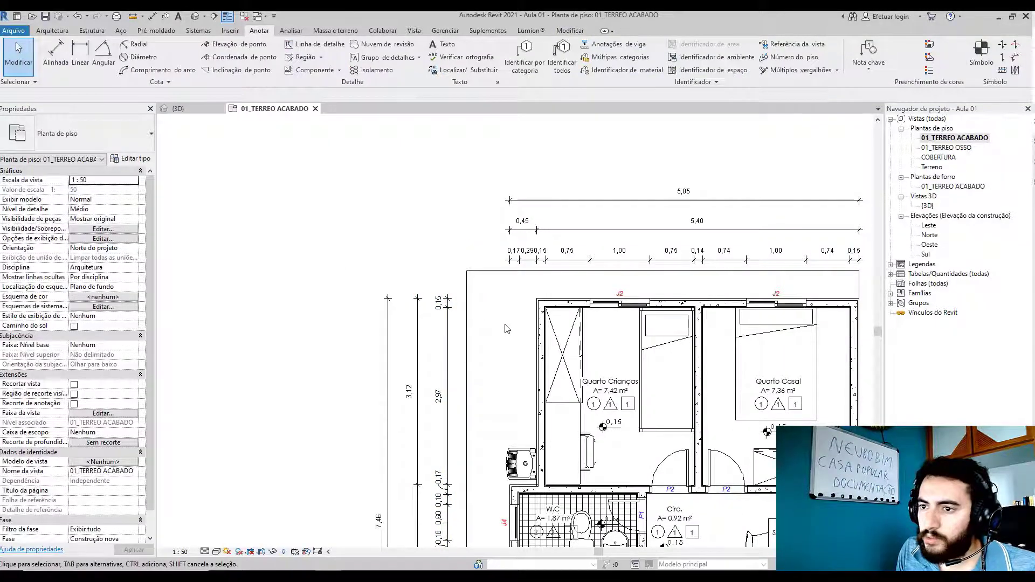
# - Move the 0,18 text below window J4's 0,60 dimension upward, away from the 0,17 text beneath it
pyautogui.scroll(-4, 505, 329)
pyautogui.scroll(3, 488, 453)
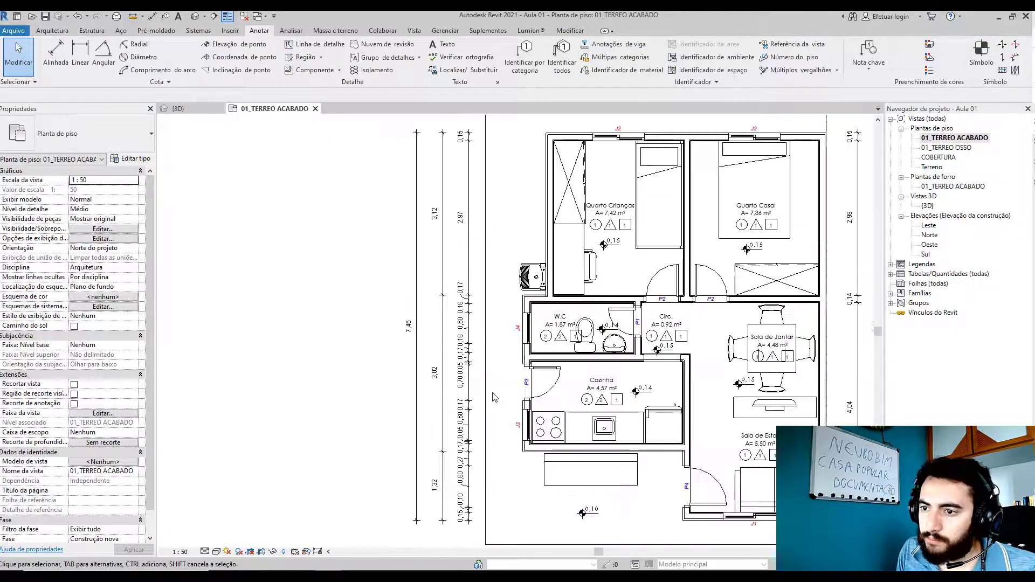
pyautogui.scroll(1, 489, 459)
pyautogui.moveTo(478, 424); pyautogui.dragTo(470, 417, button='middle')
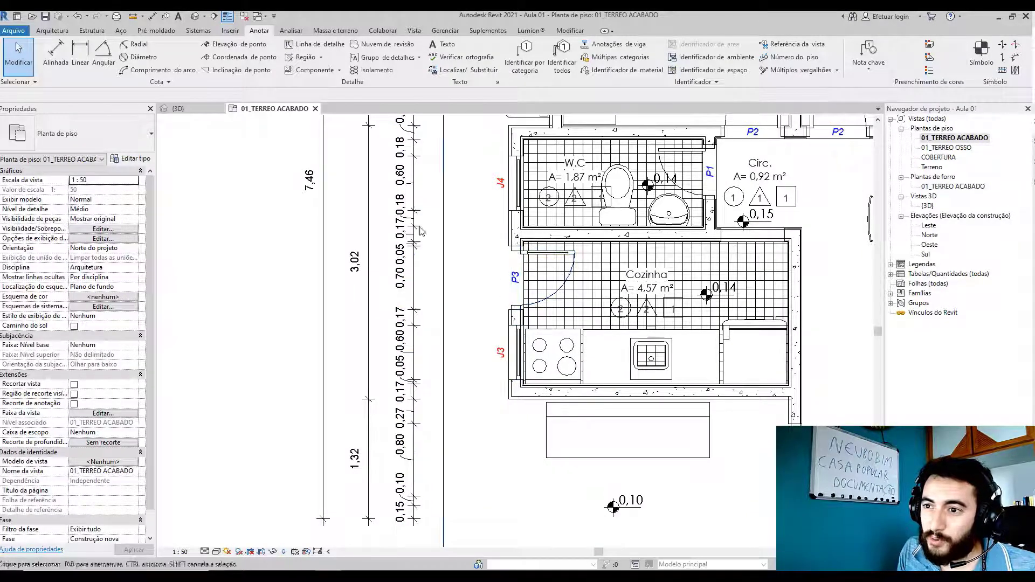
pyautogui.scroll(5, 415, 240)
pyautogui.scroll(-5, 427, 215)
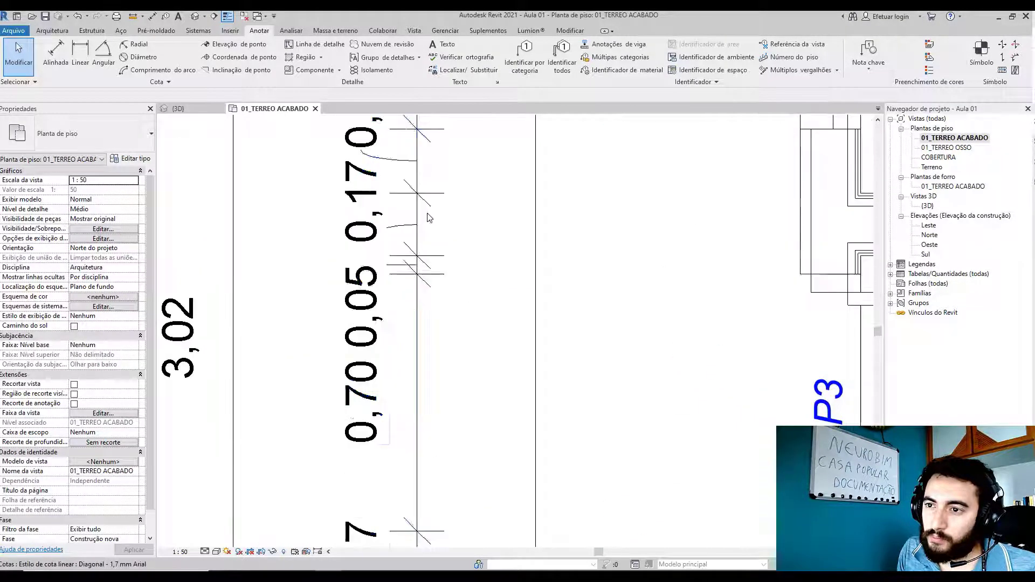
pyautogui.click(404, 319)
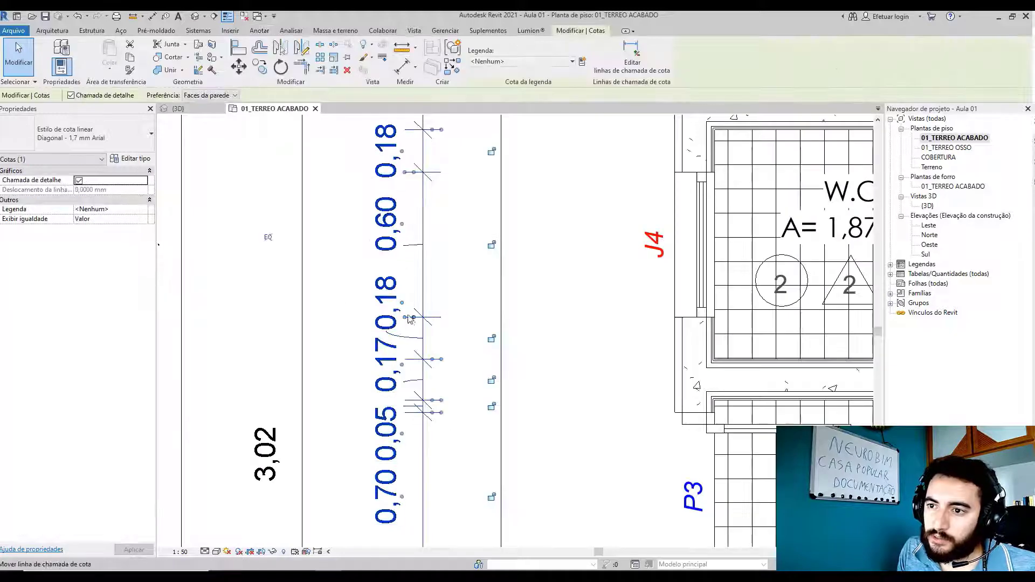
pyautogui.moveTo(405, 307); pyautogui.dragTo(401, 283)
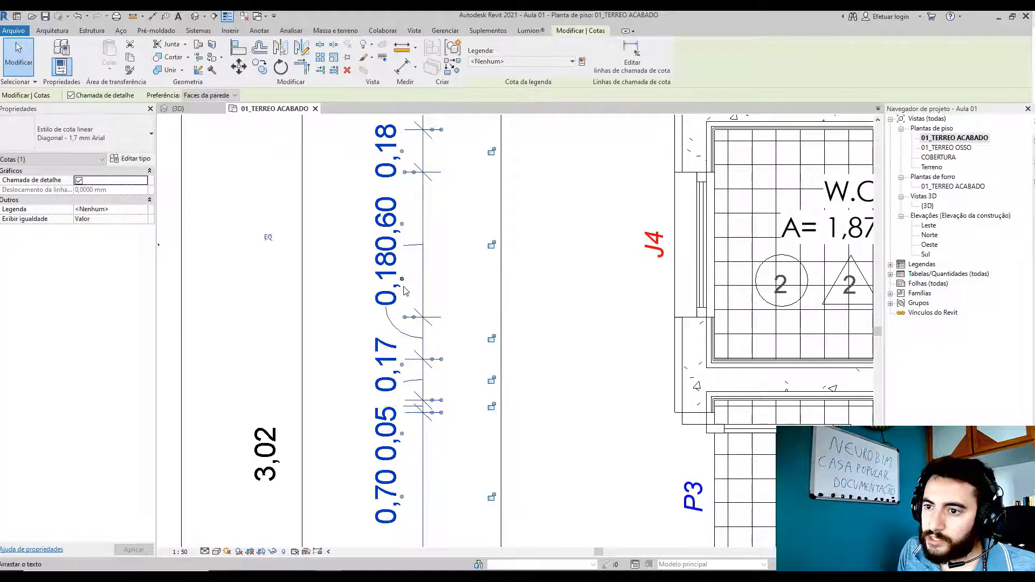
pyautogui.click(513, 370)
pyautogui.scroll(-2, 513, 369)
pyautogui.scroll(-1, 515, 370)
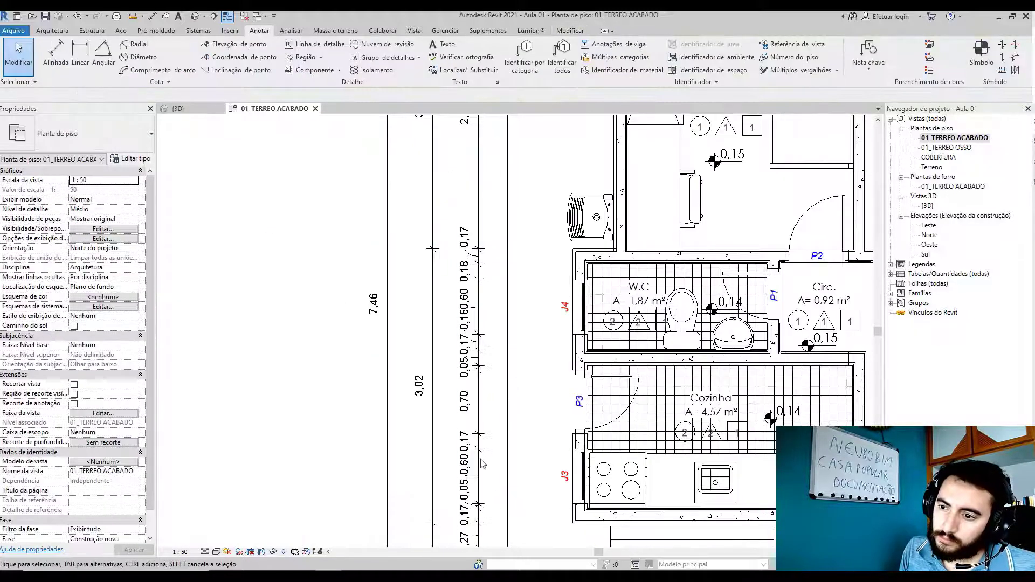
# - Separate the 0,17 text between door P3 and window J3 from the adjacent 0,60 text by moving it upward
pyautogui.scroll(2, 481, 464)
pyautogui.click(484, 454)
pyautogui.scroll(-1, 493, 426)
pyautogui.scroll(2, 474, 420)
pyautogui.moveTo(474, 428); pyautogui.dragTo(474, 394)
pyautogui.click(643, 333)
pyautogui.scroll(-5, 645, 337)
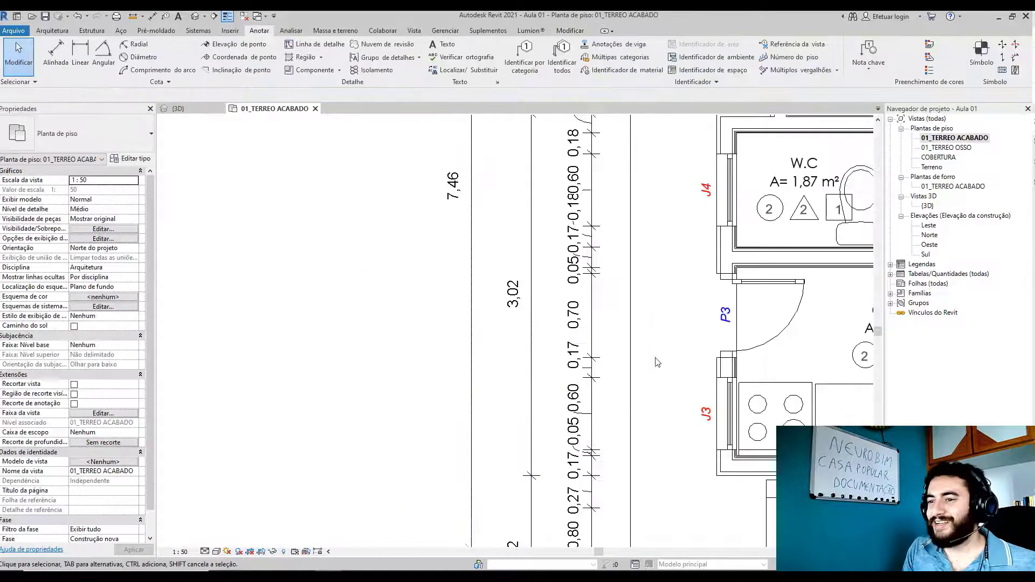
pyautogui.scroll(-1, 423, 376)
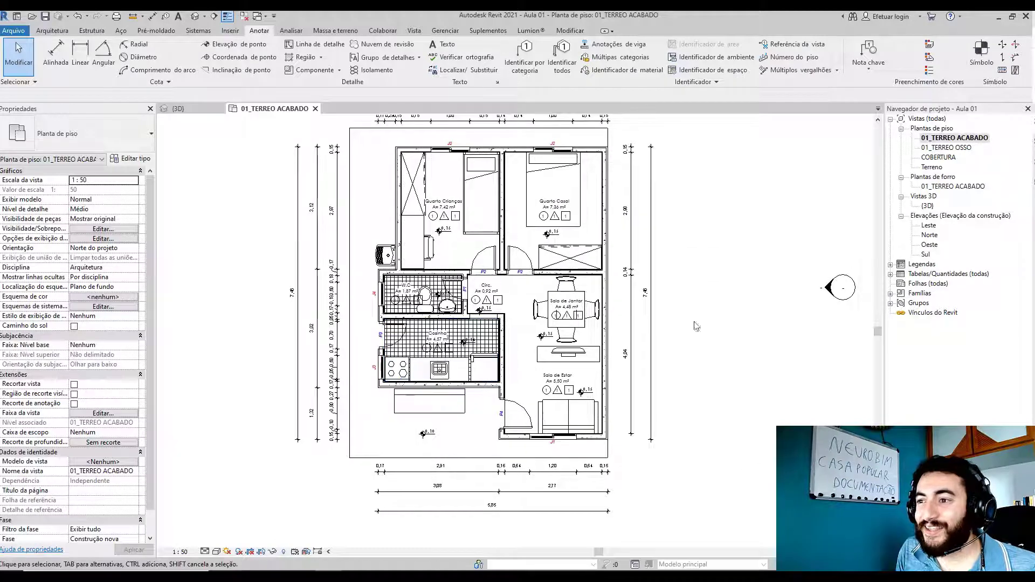
pyautogui.scroll(-1, 675, 329)
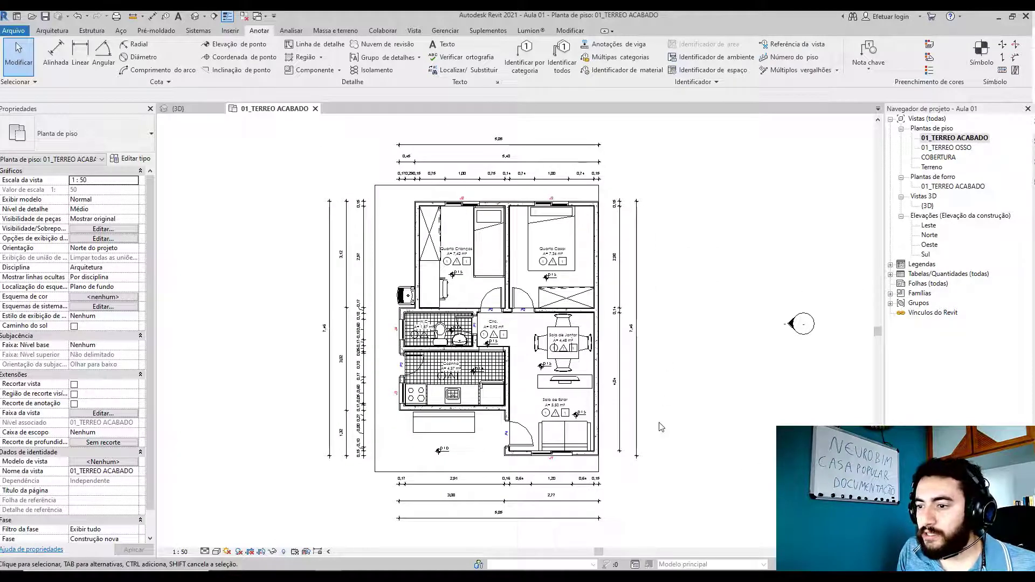
# - Add the outer face of the Sala de Estar's J1 wall as a witness line to the inner dimension chain alongside that room
pyautogui.scroll(3, 658, 429)
pyautogui.scroll(2, 582, 374)
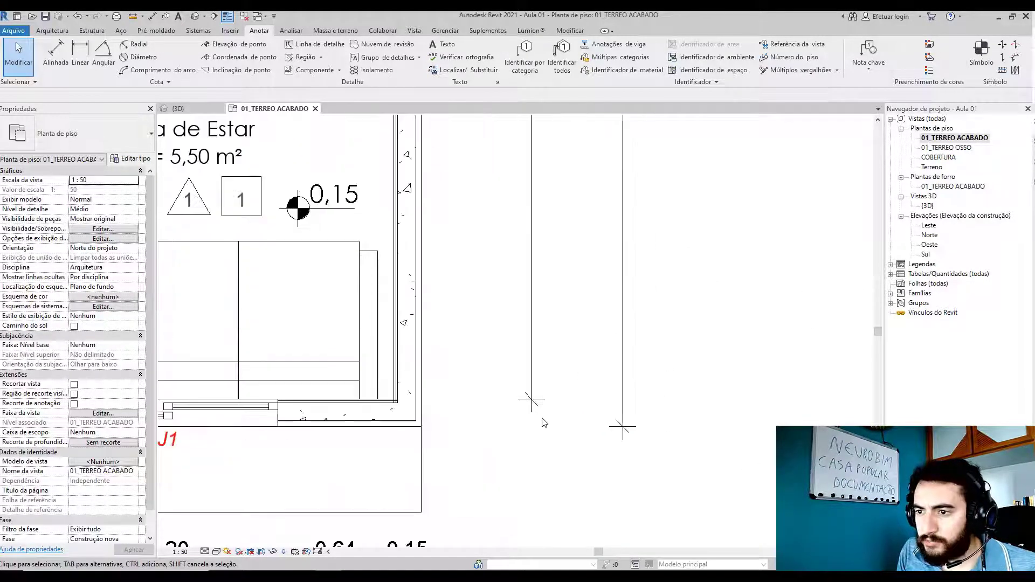
pyautogui.click(532, 391)
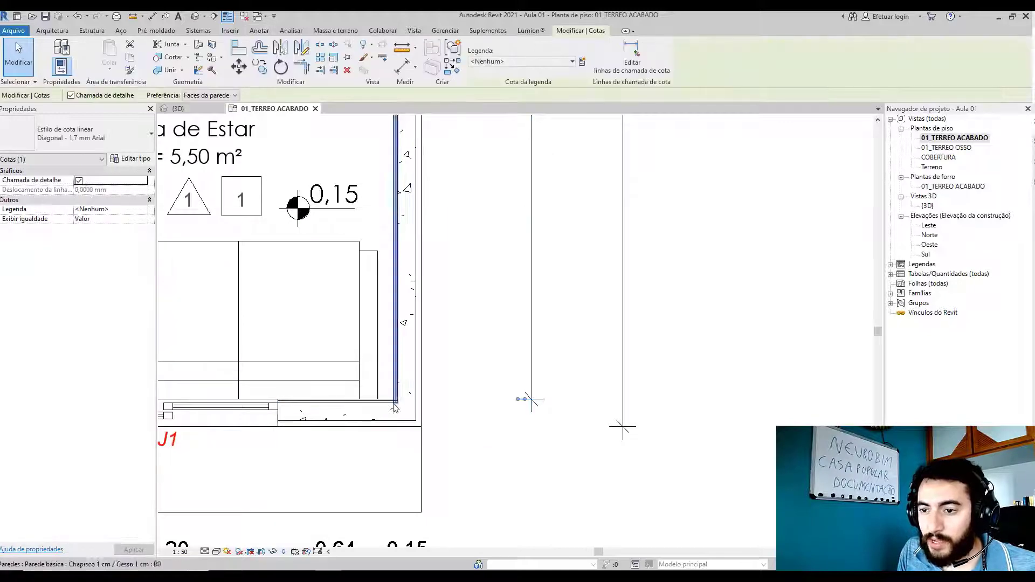
pyautogui.scroll(-4, 495, 412)
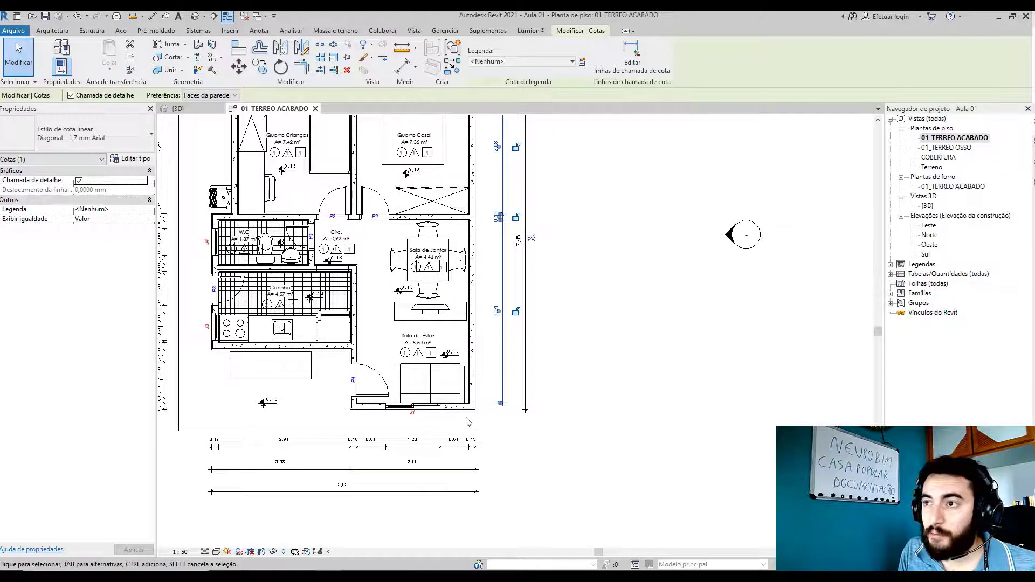
pyautogui.scroll(3, 486, 269)
pyautogui.click(632, 63)
pyautogui.scroll(3, 468, 446)
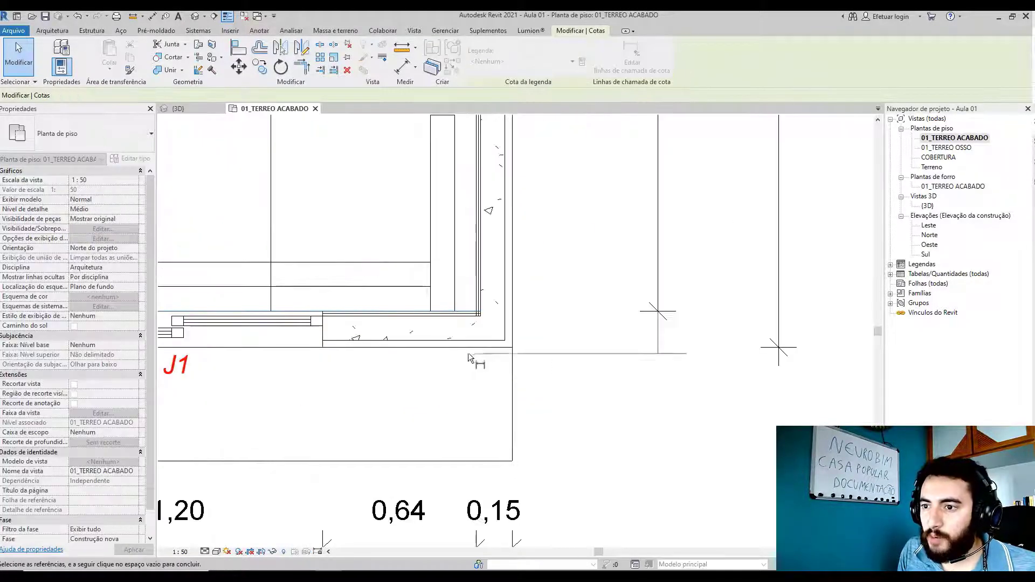
pyautogui.click(648, 386)
pyautogui.scroll(-5, 663, 446)
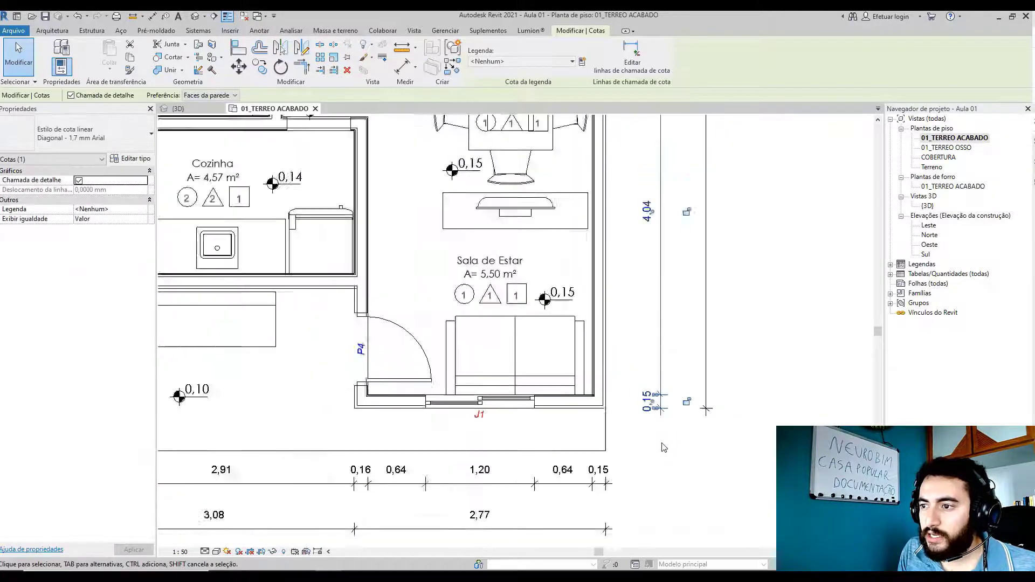
pyautogui.scroll(-3, 668, 450)
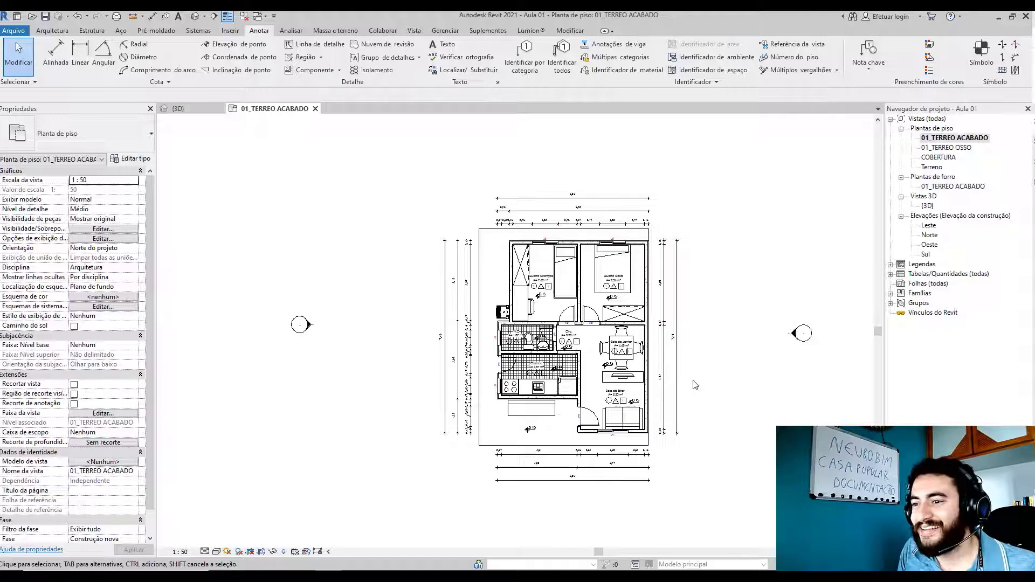
pyautogui.scroll(3, 694, 385)
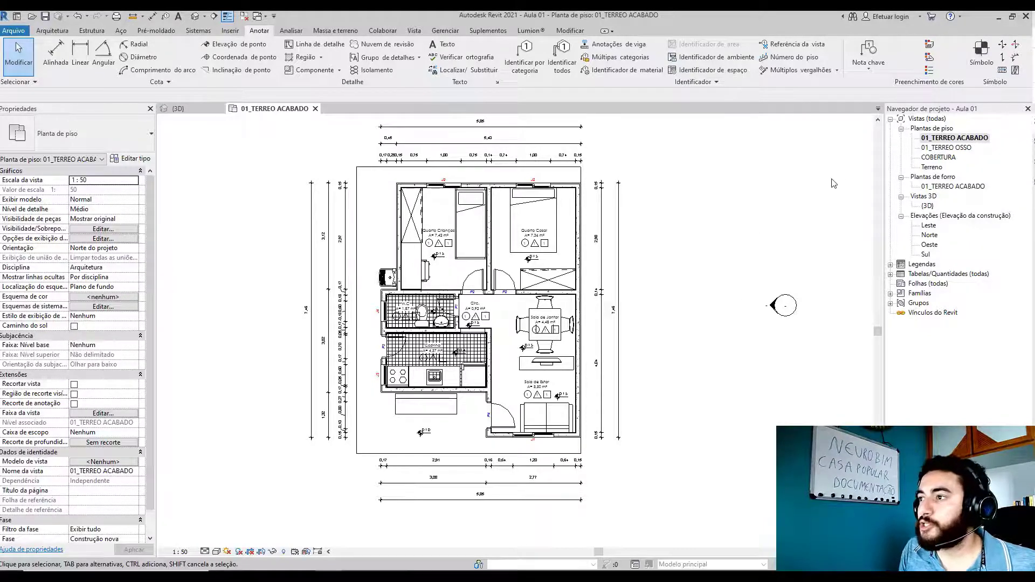
# - Rename the COBERTURA floor plan to RESERVATÓRIO without renaming the corresponding level and views
pyautogui.click(941, 159)
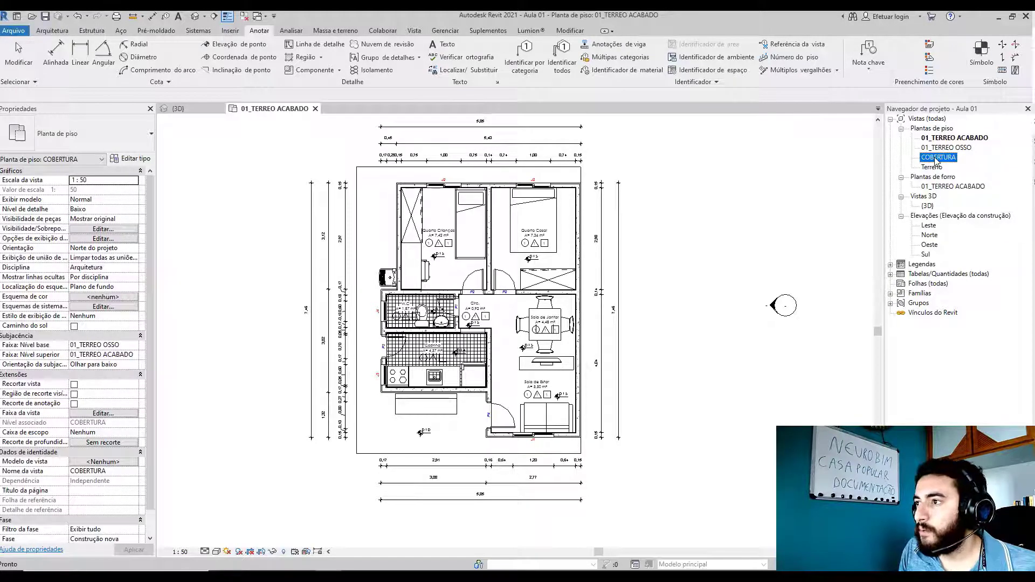
pyautogui.rightClick(936, 158)
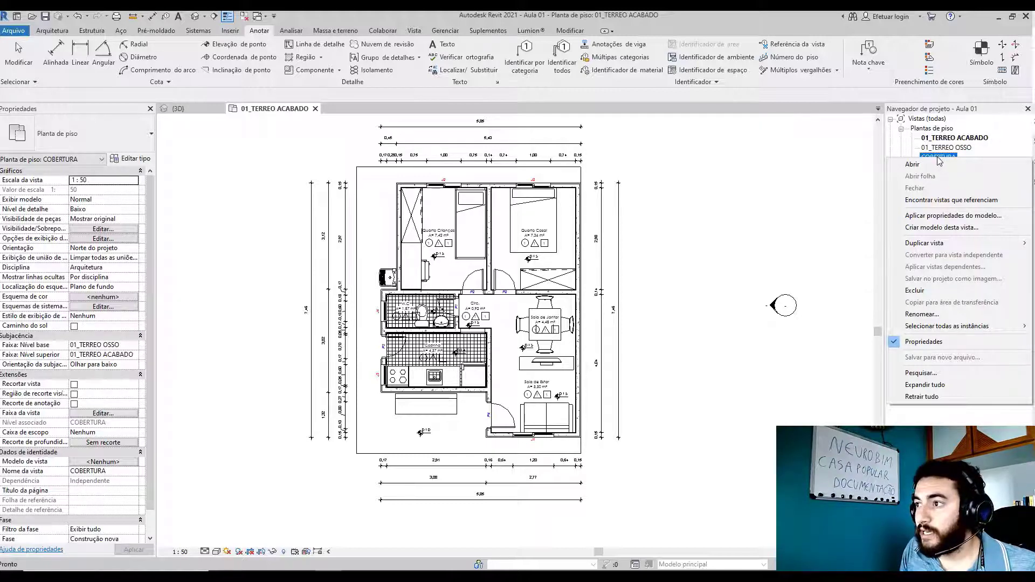
pyautogui.rightClick(939, 157)
pyautogui.click(931, 315)
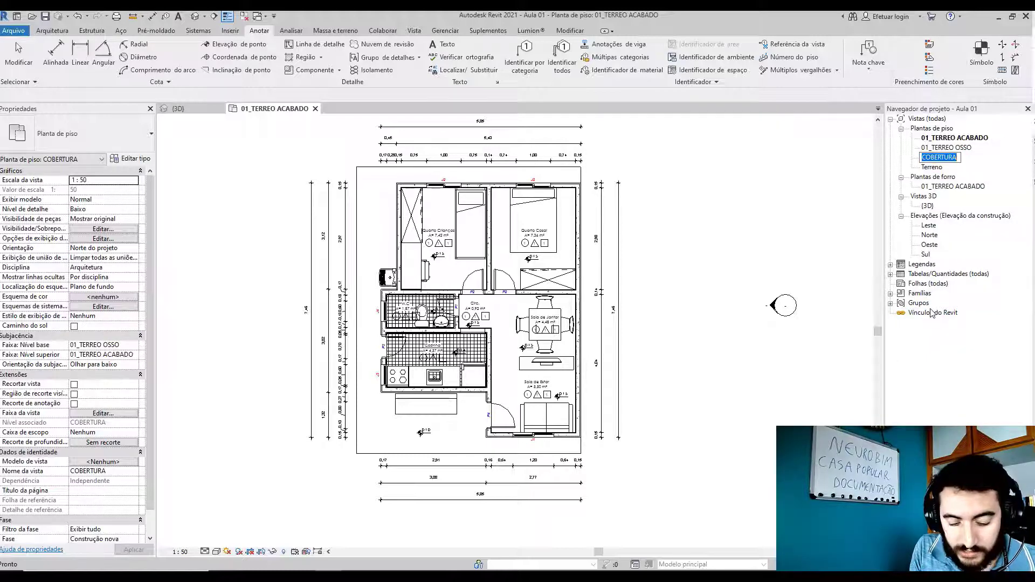
pyautogui.write('Re')
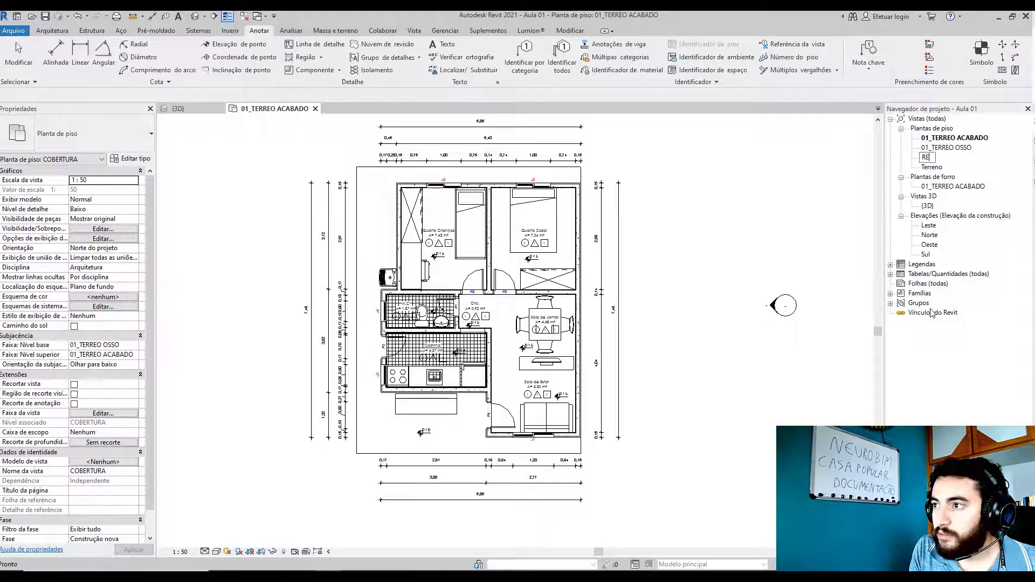
pyautogui.write('SERVATÓRIO')
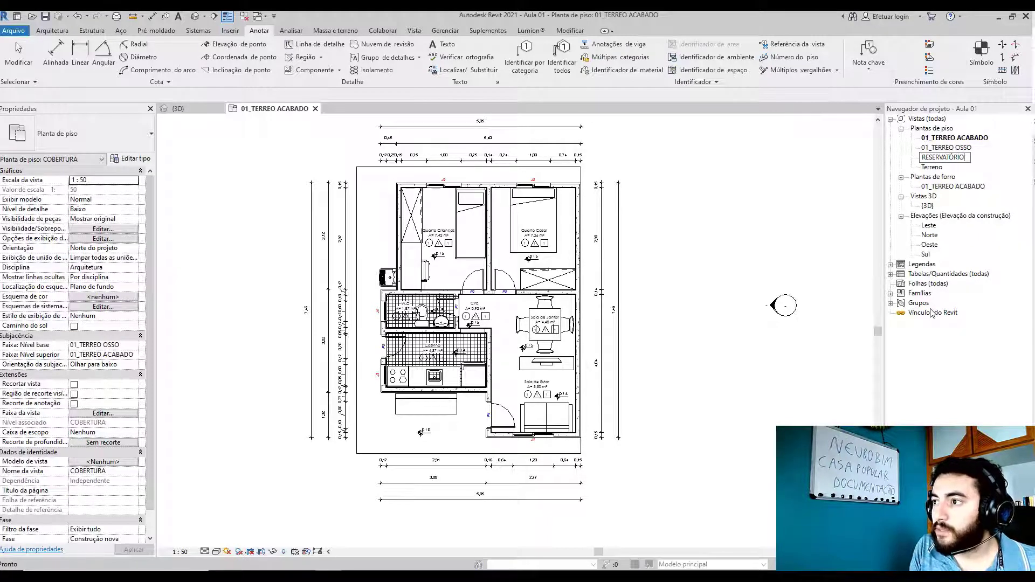
pyautogui.press('Return')
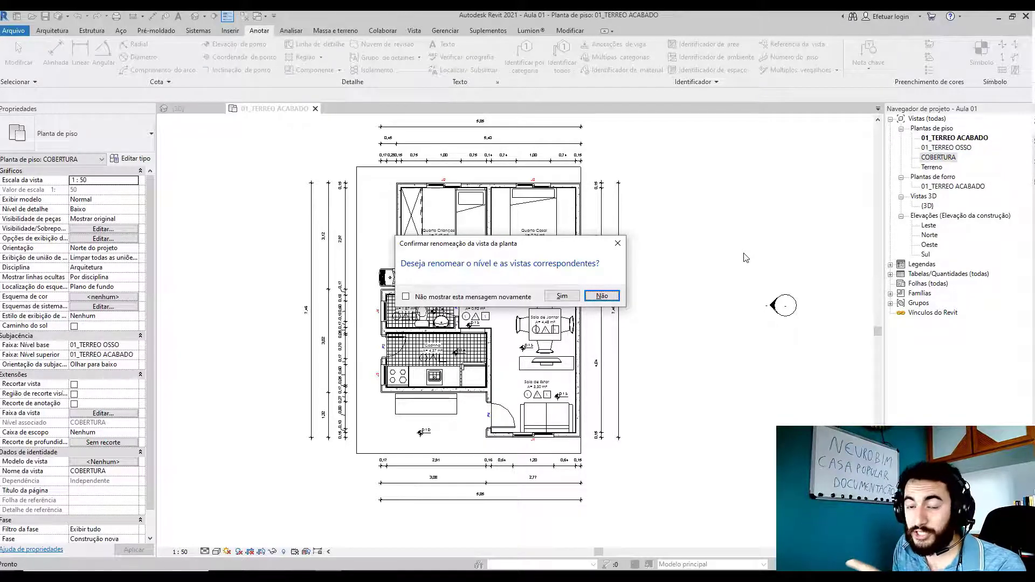
pyautogui.click(607, 297)
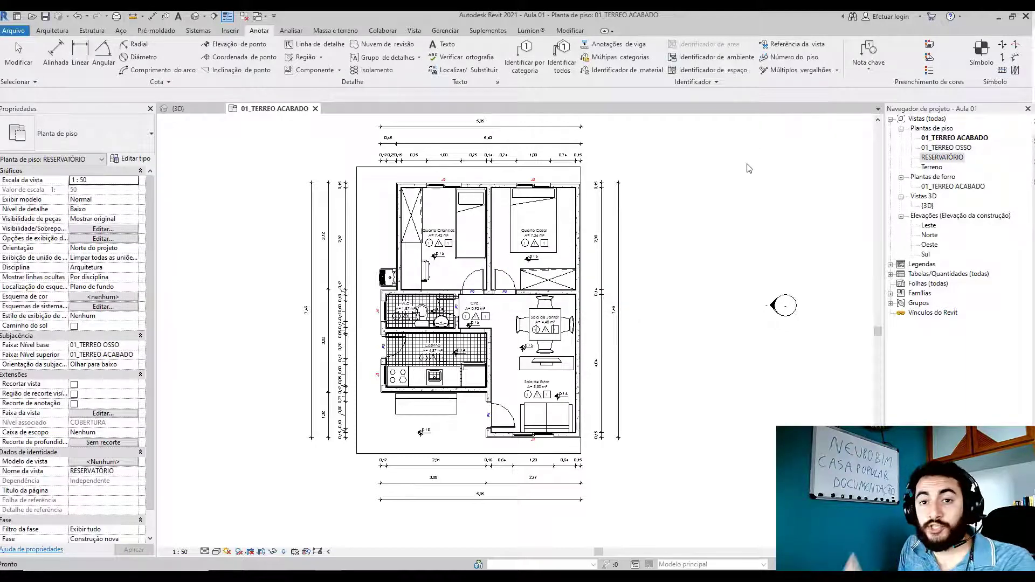
# - Open the RESERVATÓRIO floor plan, dismiss the save reminder and remove the Telha Cerâmica - Colonial roof from the plan
pyautogui.doubleClick(942, 157)
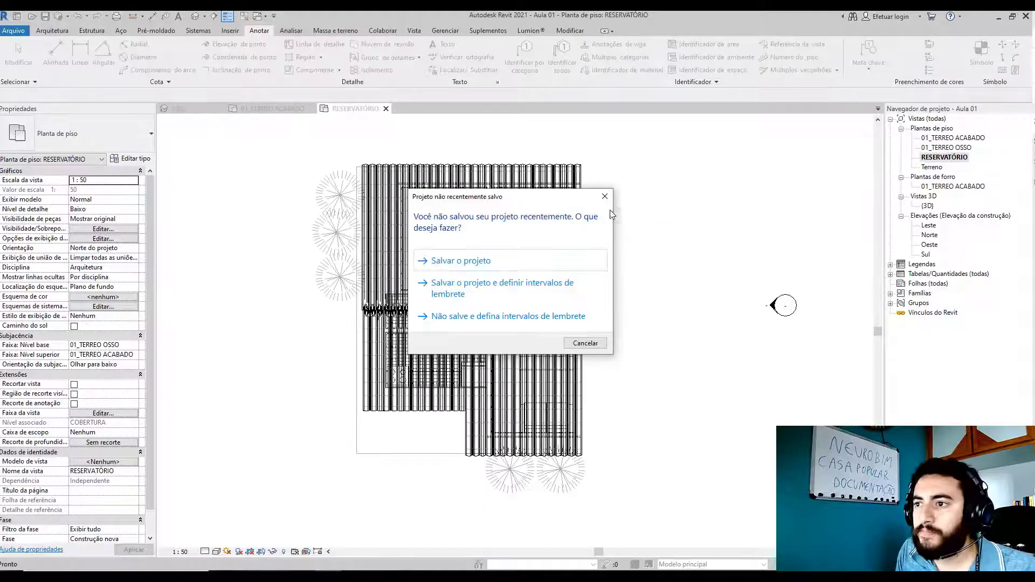
pyautogui.click(604, 195)
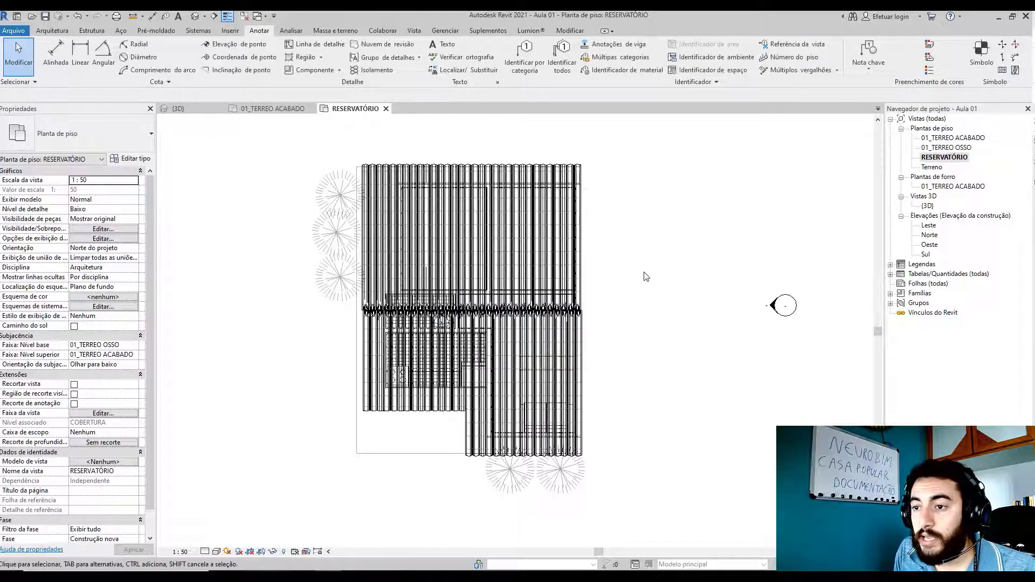
pyautogui.click(422, 420)
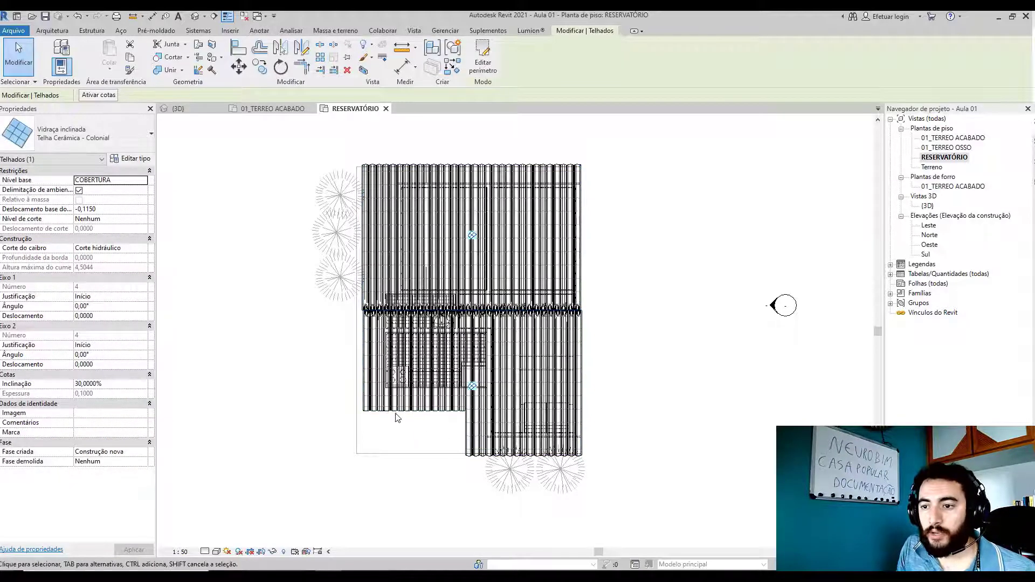
pyautogui.press('Delete')
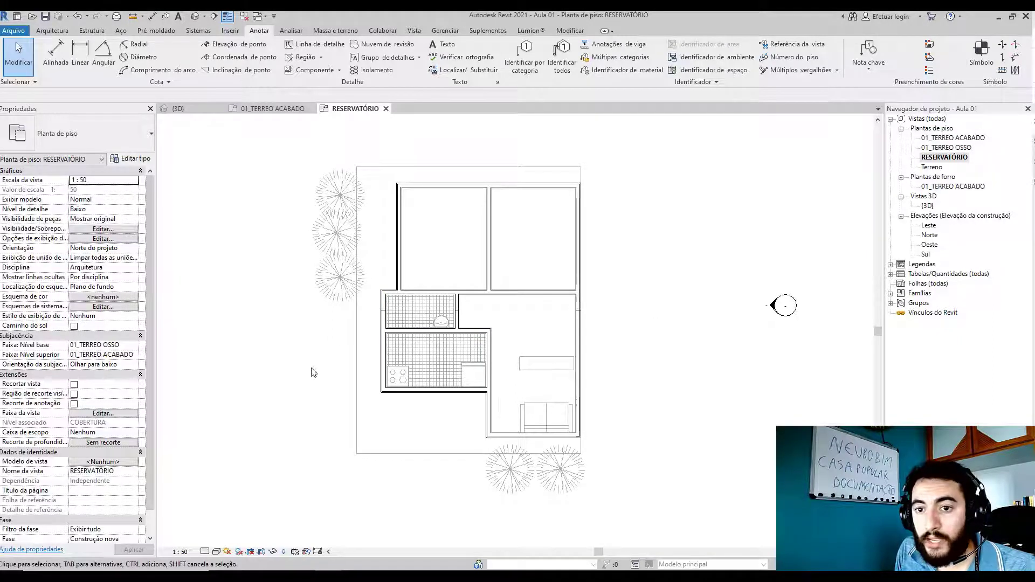
# - Set the RESERVATÓRIO plan's underlay base level to 01_TERREO ACABADO and its underlay orientation to Olhar para cima
pyautogui.click(134, 345)
pyautogui.click(132, 353)
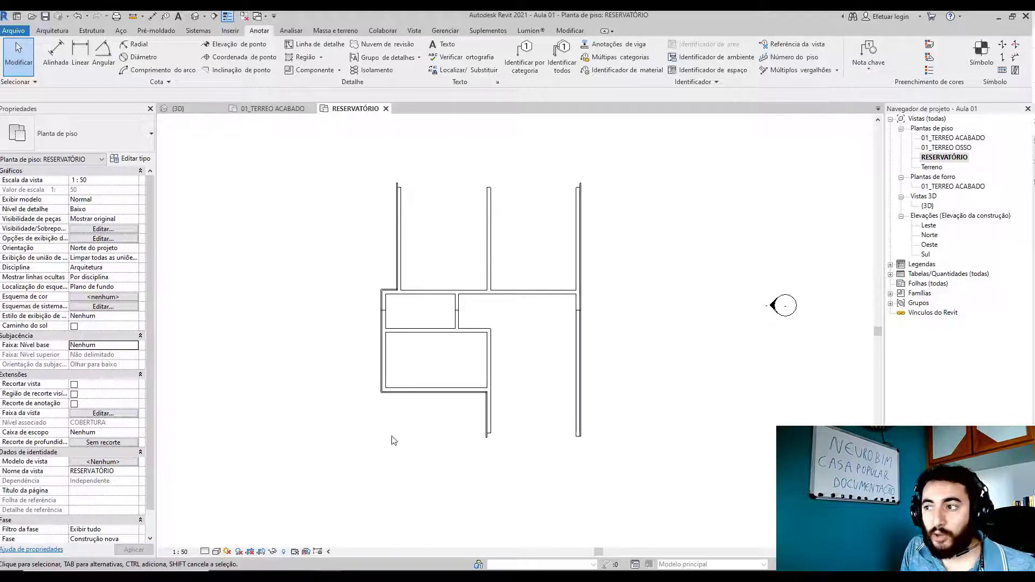
pyautogui.click(132, 345)
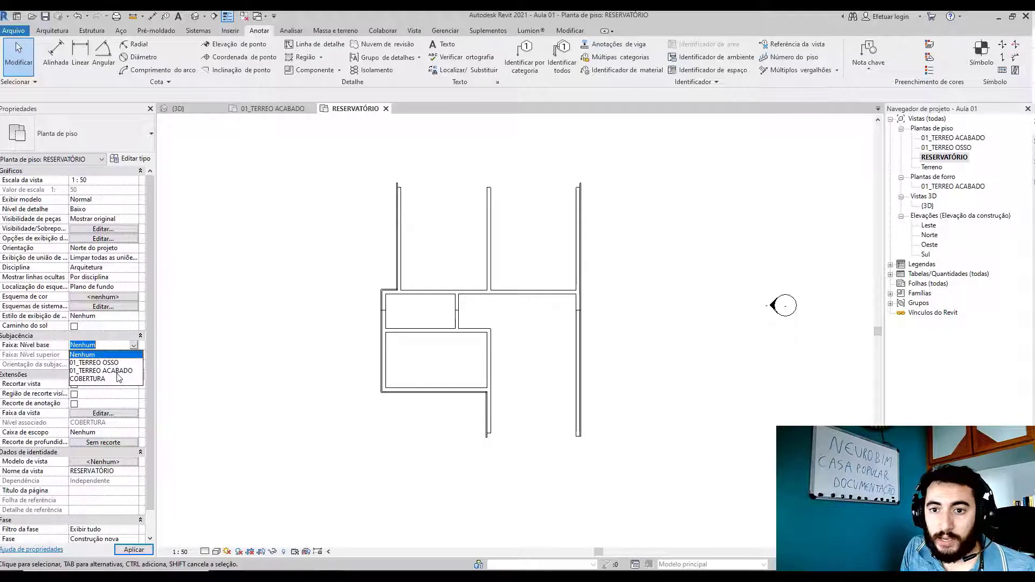
pyautogui.click(125, 372)
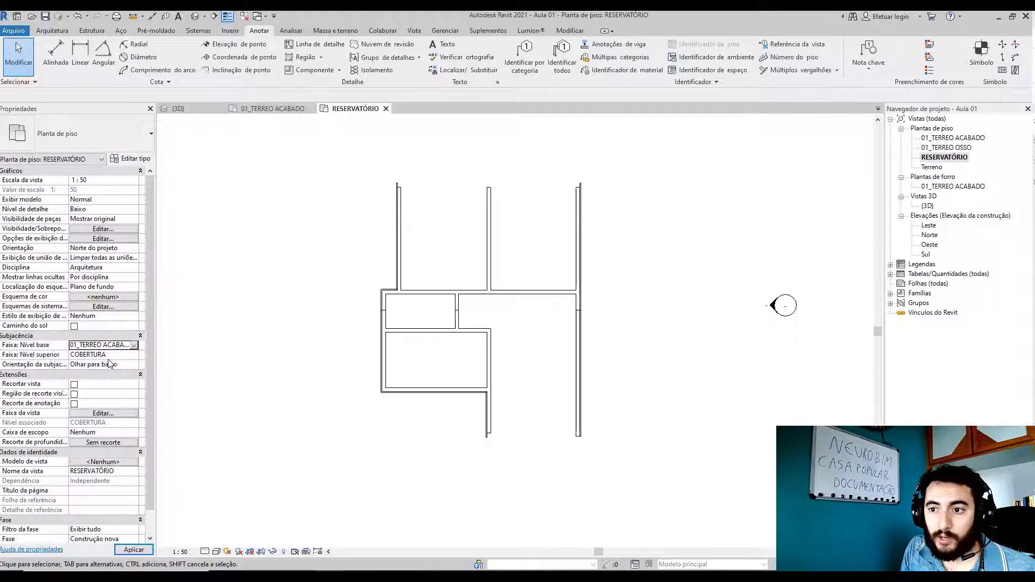
pyautogui.click(133, 365)
pyautogui.click(121, 383)
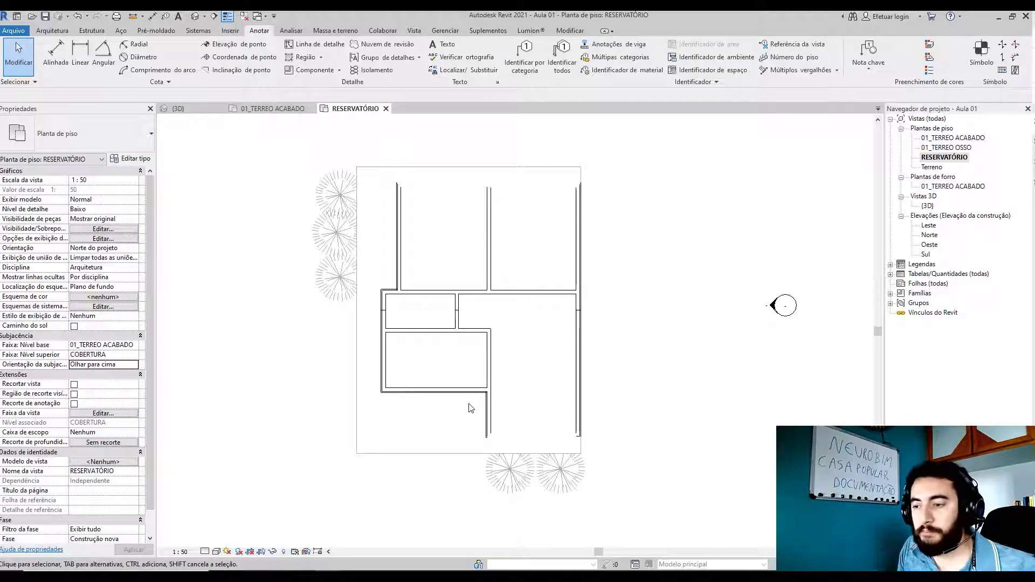
# - Examine in the Oeste elevation how the roof eave and wall top meet the COBERTURA level
pyautogui.moveTo(511, 338); pyautogui.dragTo(487, 376, button='middle')
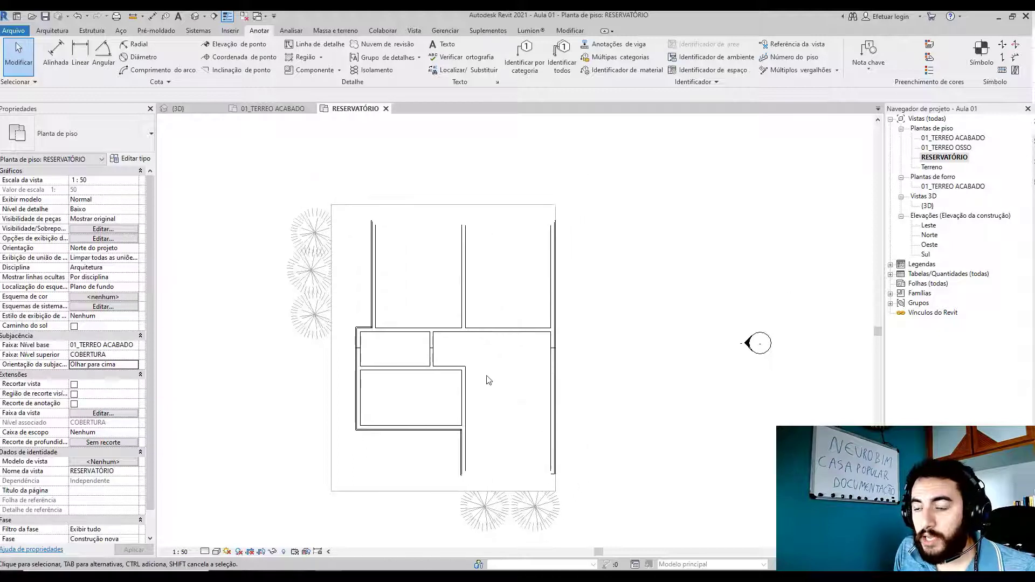
pyautogui.scroll(1, 489, 381)
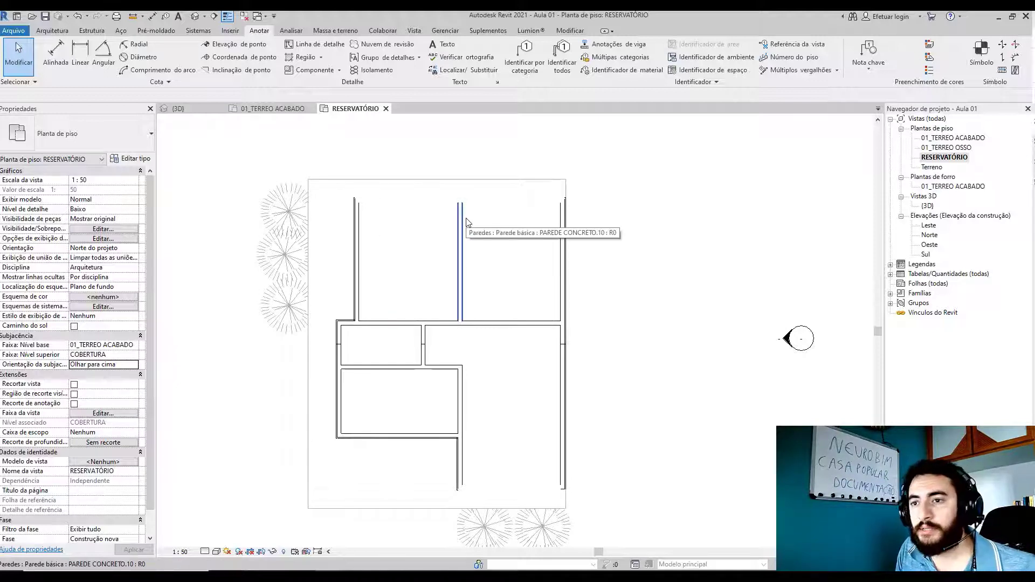
pyautogui.scroll(-4, 490, 268)
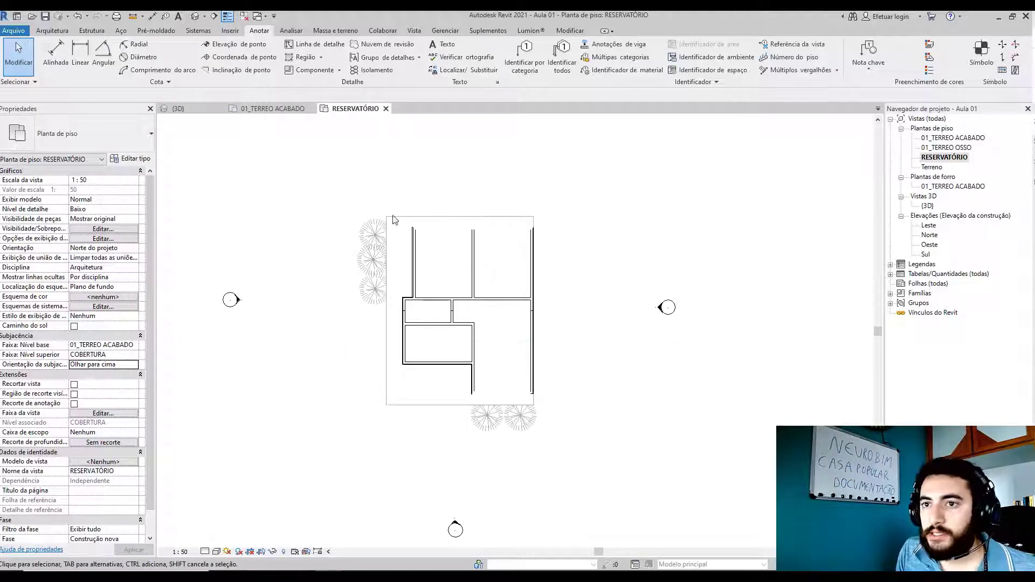
pyautogui.click(189, 109)
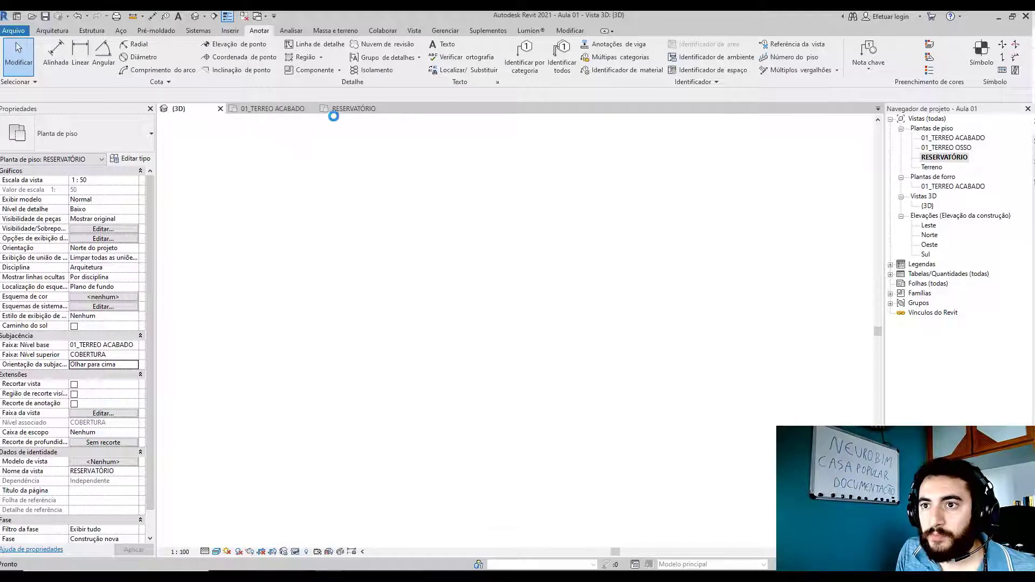
pyautogui.click(348, 108)
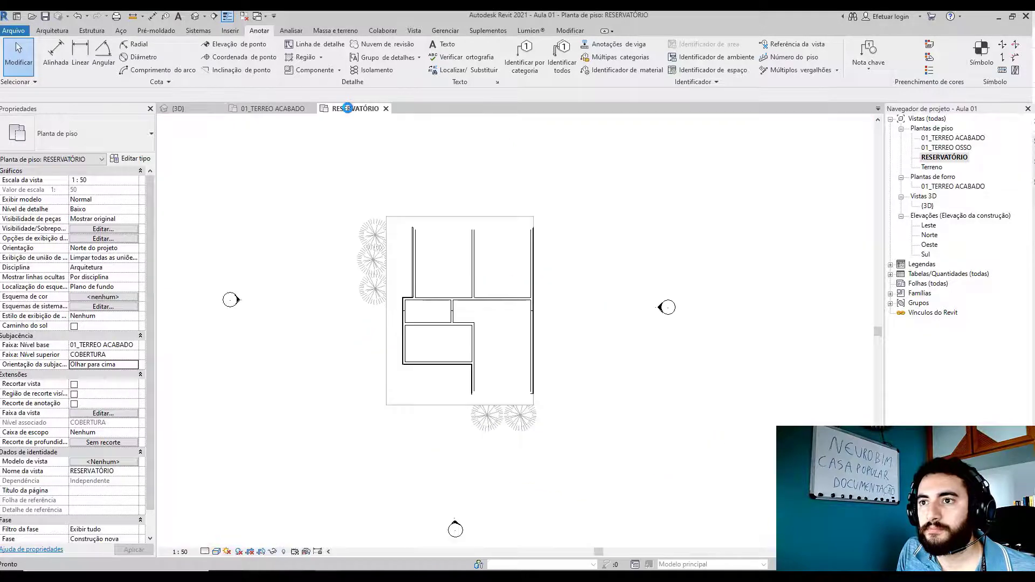
pyautogui.doubleClick(240, 301)
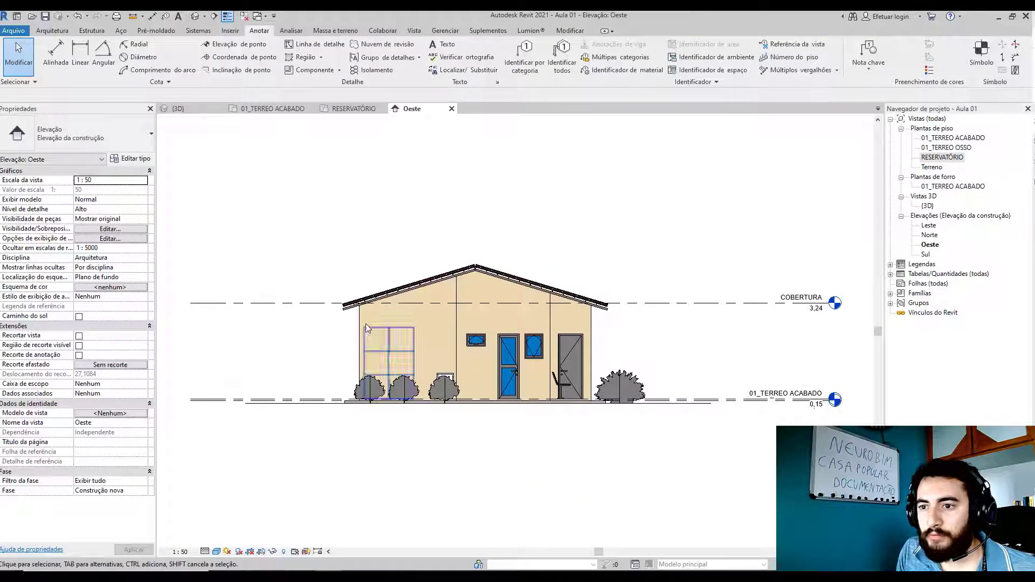
pyautogui.scroll(5, 365, 323)
pyautogui.scroll(-5, 360, 302)
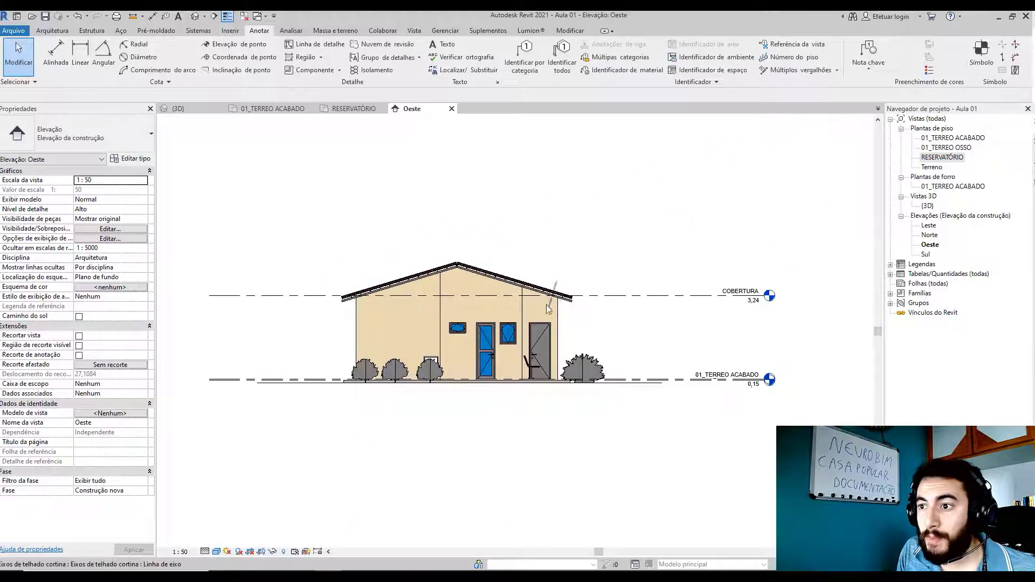
pyautogui.scroll(5, 597, 299)
pyautogui.scroll(3, 404, 289)
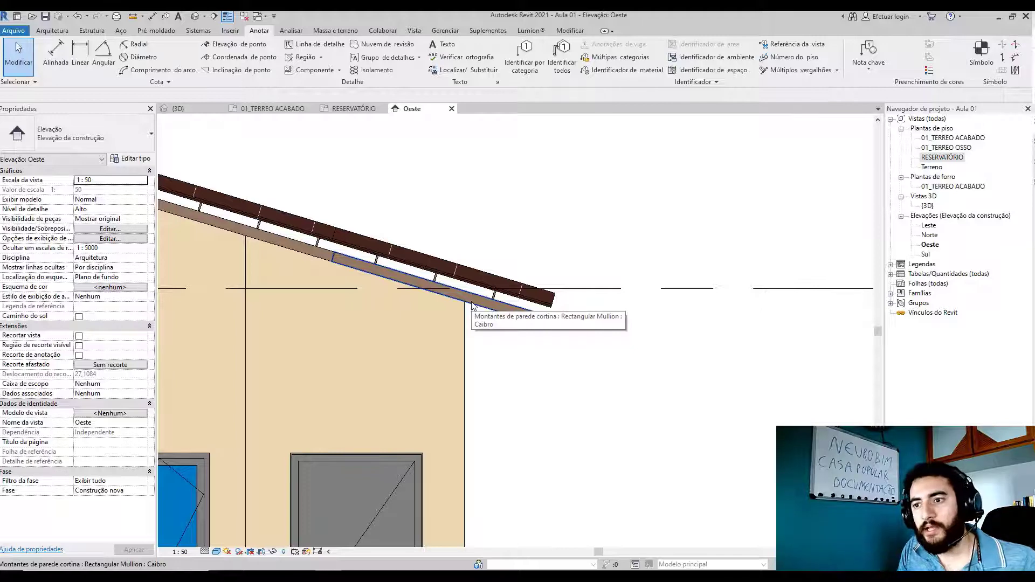
pyautogui.scroll(3, 471, 306)
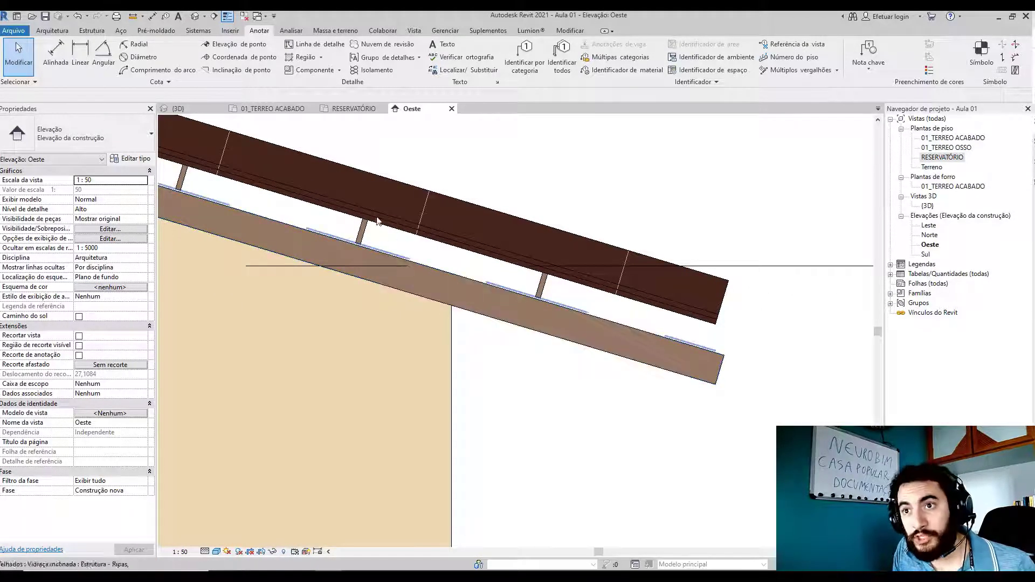
# - Set the RESERVATÓRIO plan's view range to a bottom offset of -0,3 and a view depth offset of -0,3
pyautogui.click(355, 108)
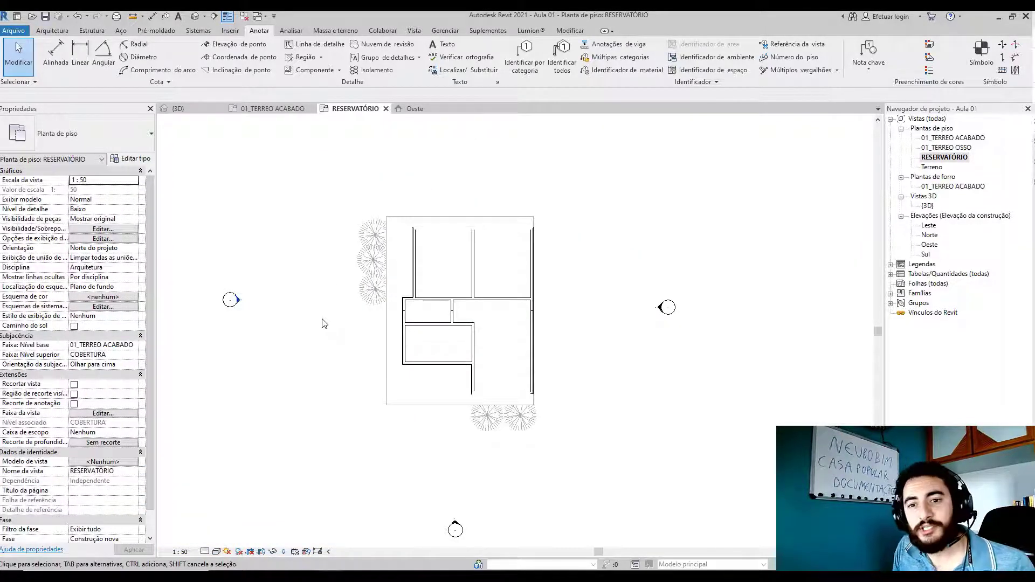
pyautogui.click(103, 413)
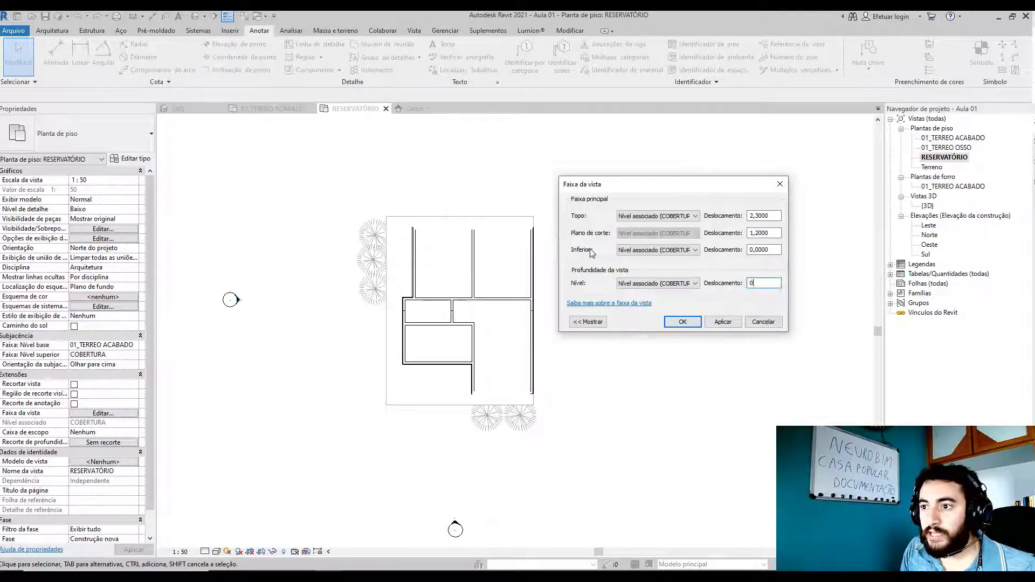
pyautogui.doubleClick(758, 249)
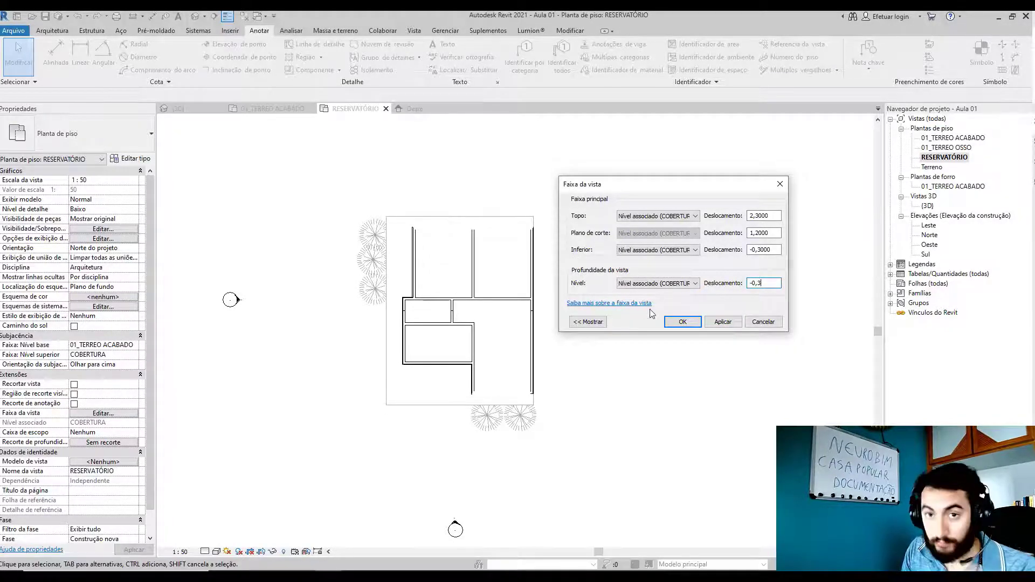
pyautogui.click(722, 322)
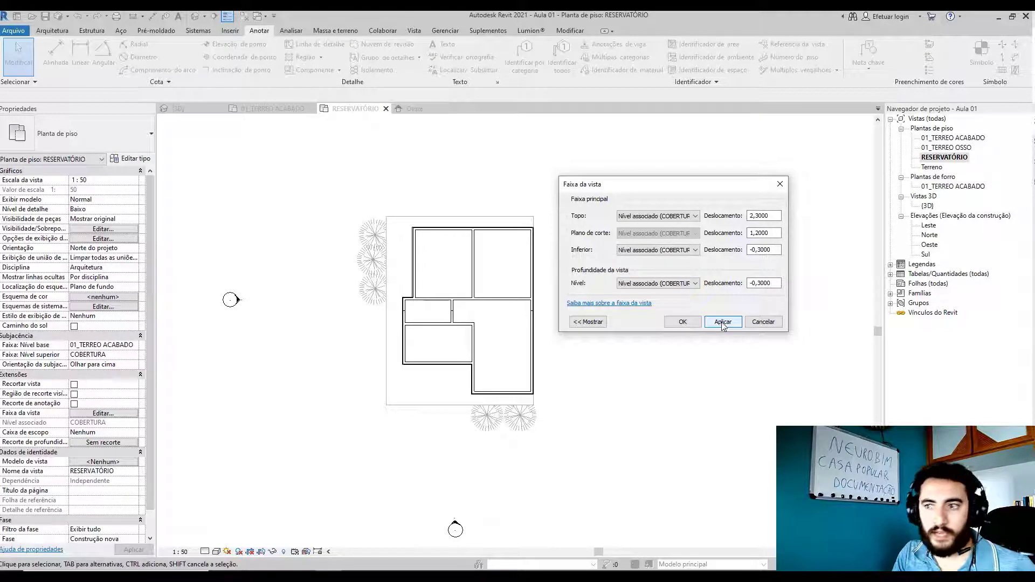
pyautogui.click(682, 321)
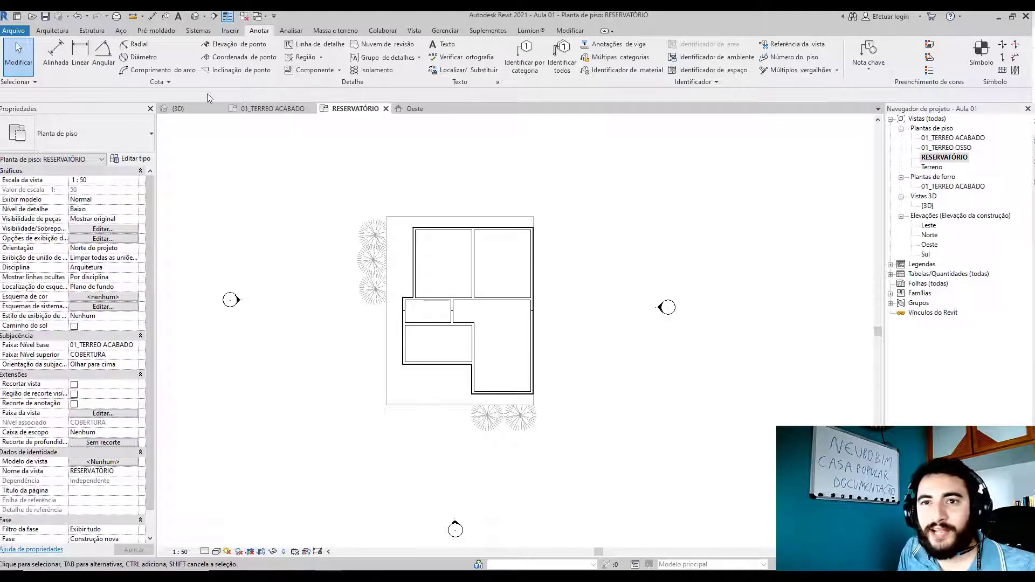
# - Place two 300 L Tanque de água - Redondo - Único components side by side in the lower-left room of the RESERVATÓRIO plan
pyautogui.click(58, 30)
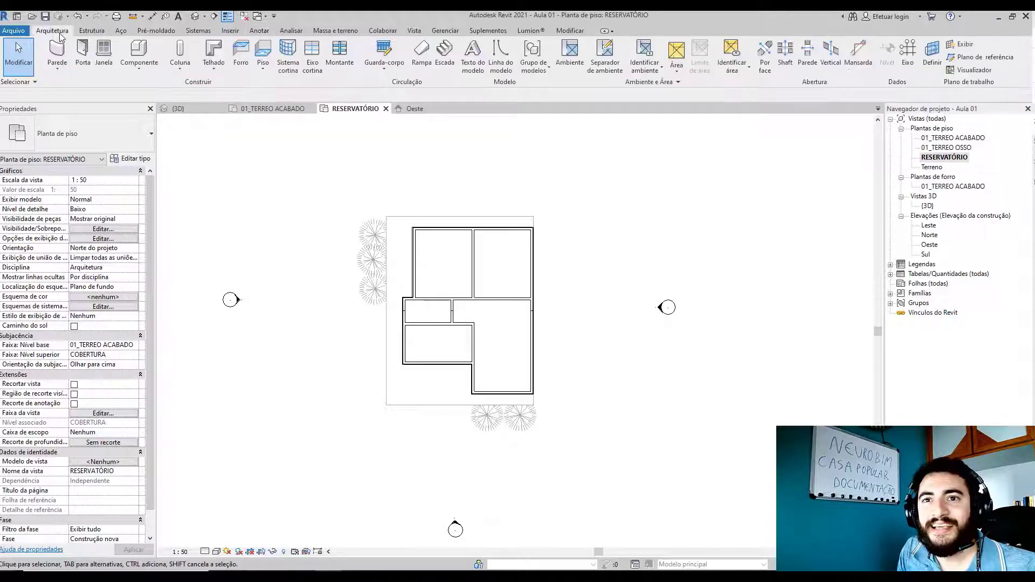
pyautogui.click(138, 53)
pyautogui.click(117, 130)
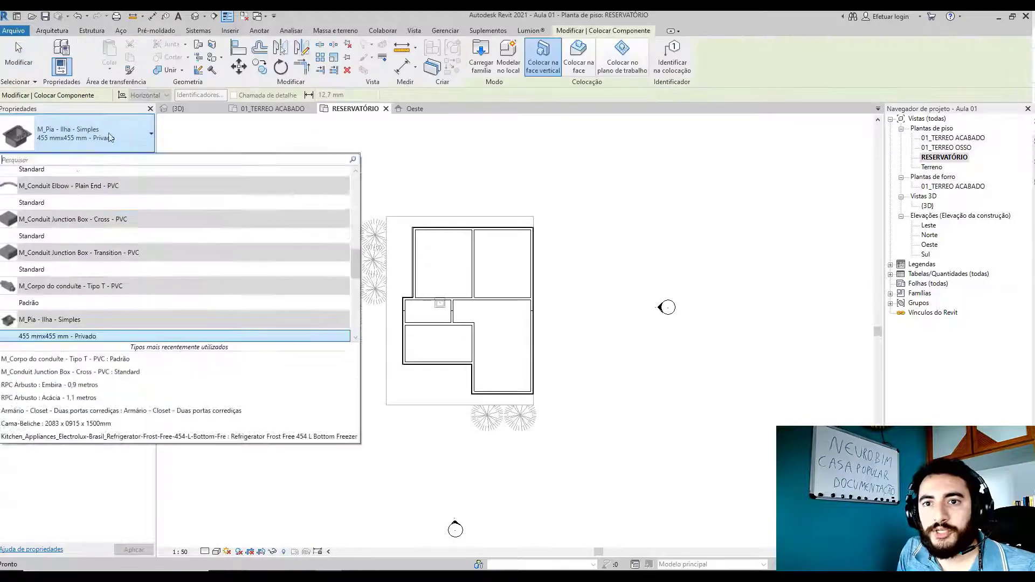
pyautogui.scroll(-5, 98, 247)
pyautogui.scroll(-2, 98, 246)
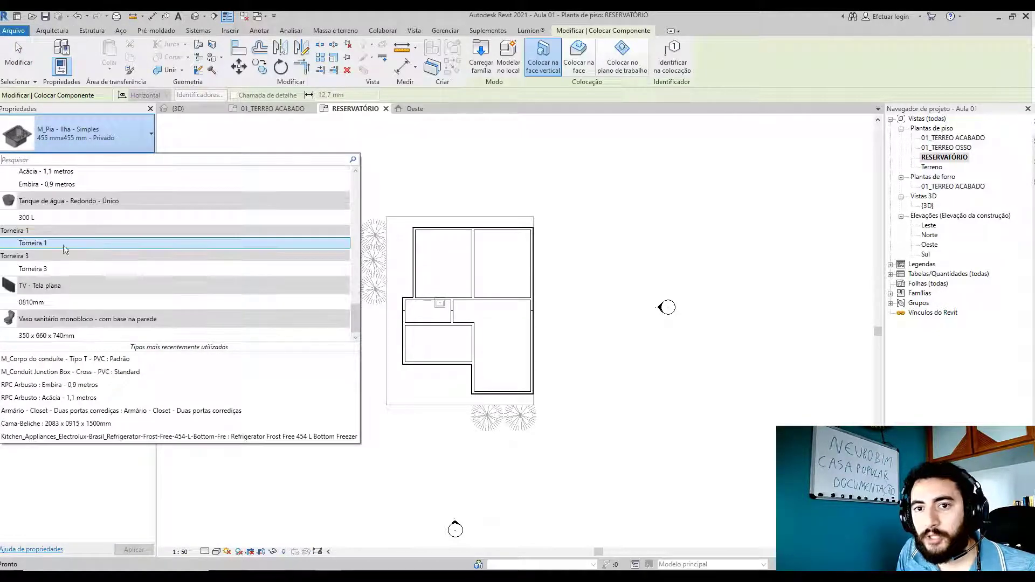
pyautogui.click(37, 218)
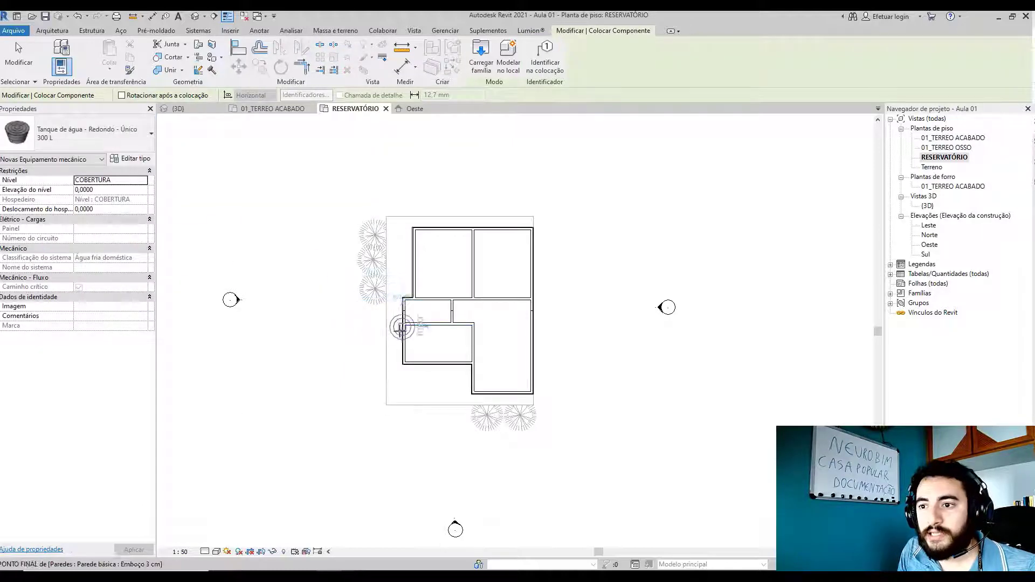
pyautogui.scroll(5, 409, 329)
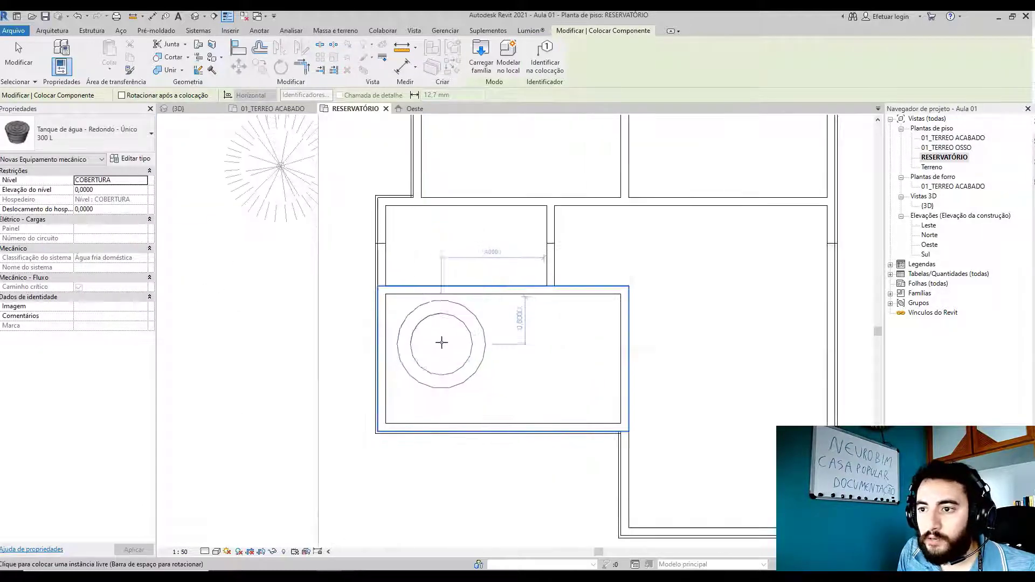
pyautogui.scroll(3, 430, 337)
pyautogui.click(430, 337)
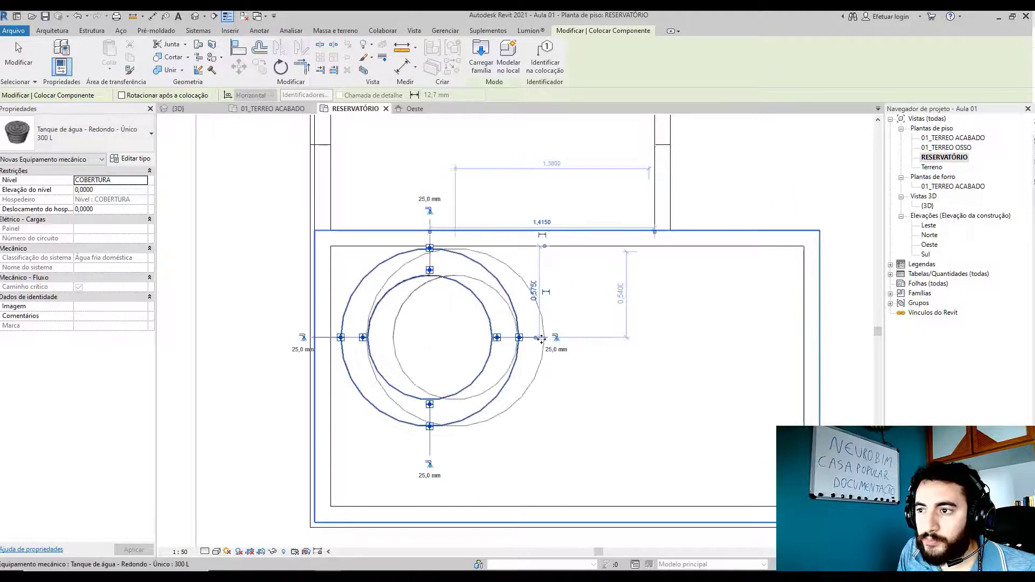
pyautogui.click(616, 340)
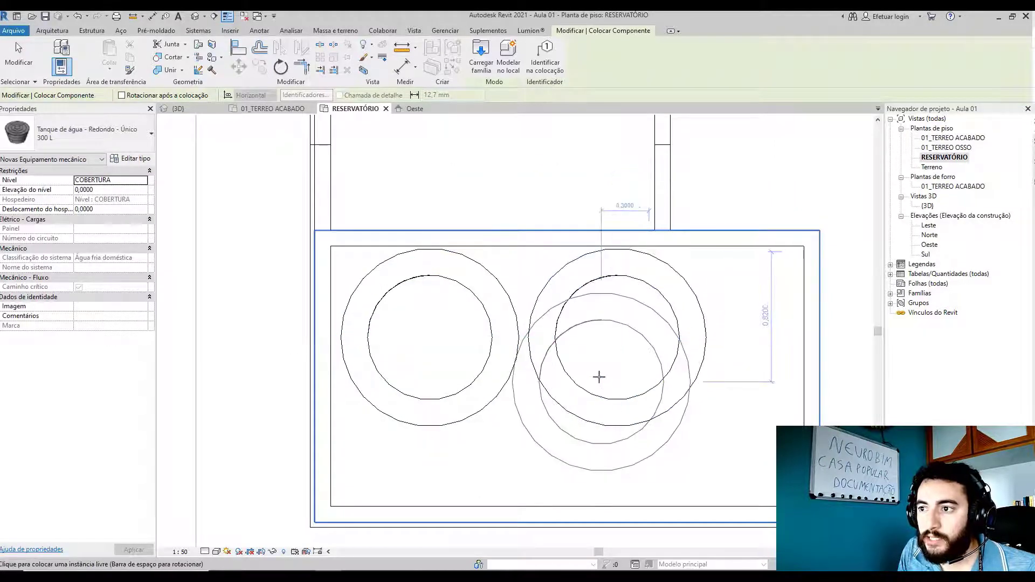
pyautogui.press('Escape')
pyautogui.press('Escape')
# - Hide the roof category in the 3D view to inspect the two water tanks
pyautogui.click(178, 109)
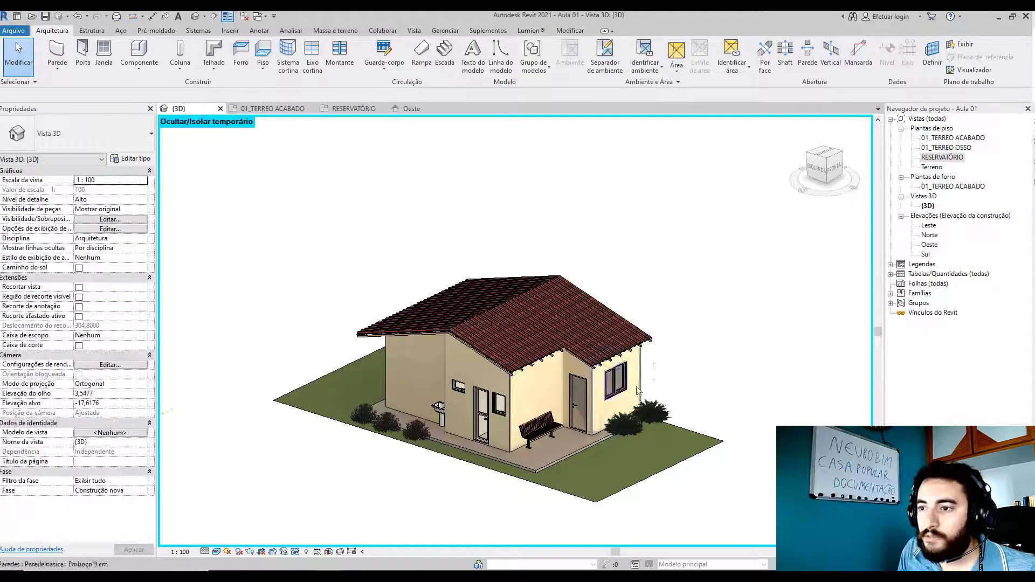
pyautogui.scroll(4, 418, 369)
pyautogui.click(375, 369)
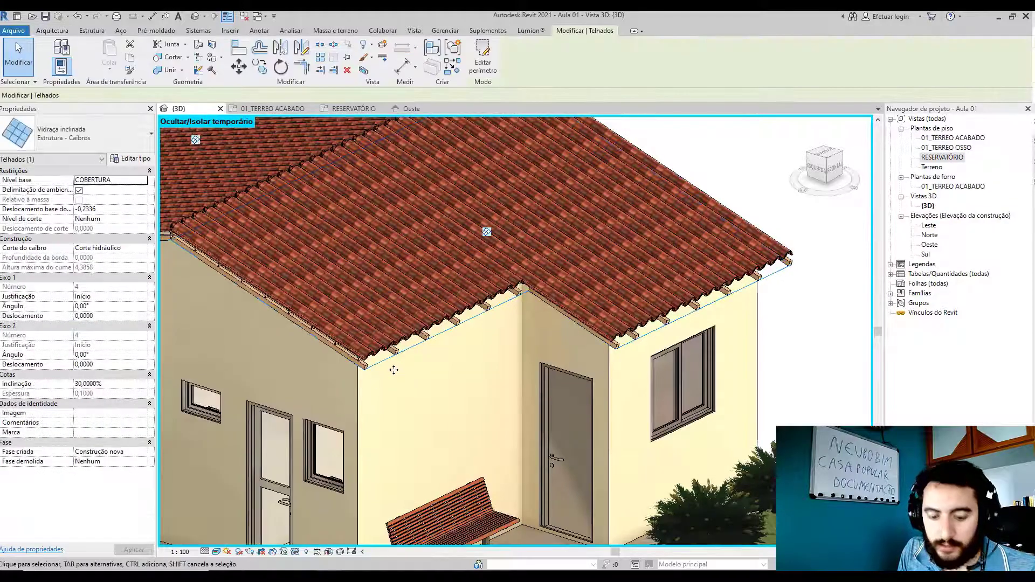
pyautogui.press('v')
pyautogui.press('h')
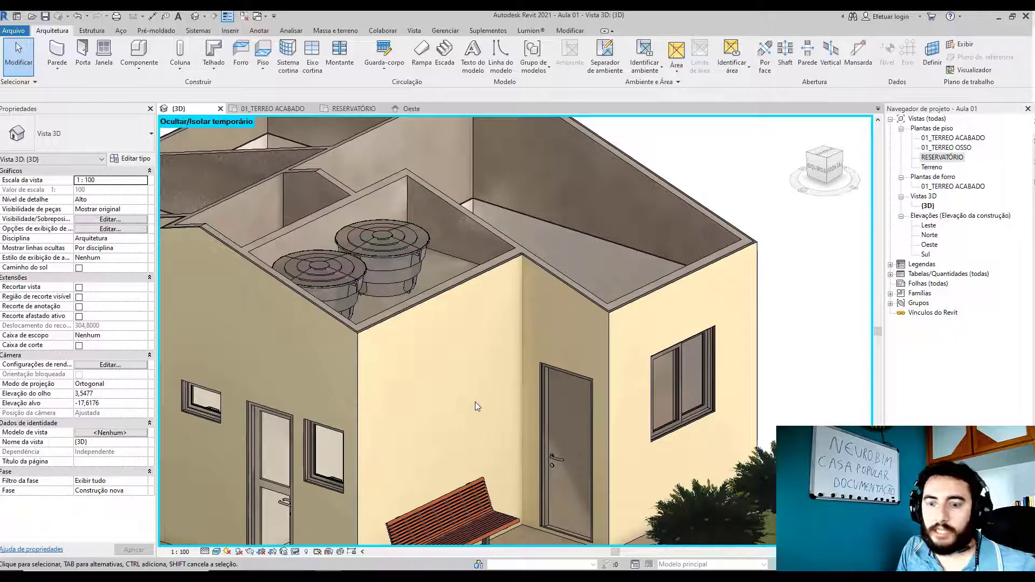
# - Reset the 3D view's temporary hide/isolate, and undo the visibility changes to restore the roof
pyautogui.press('h')
pyautogui.press('r')
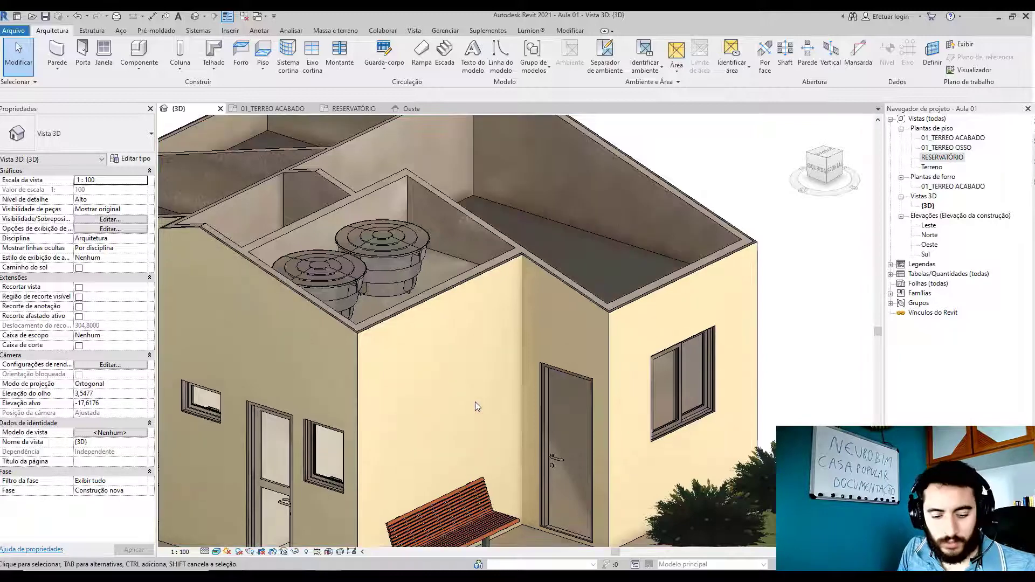
pyautogui.hotkey('ctrl', 'z')
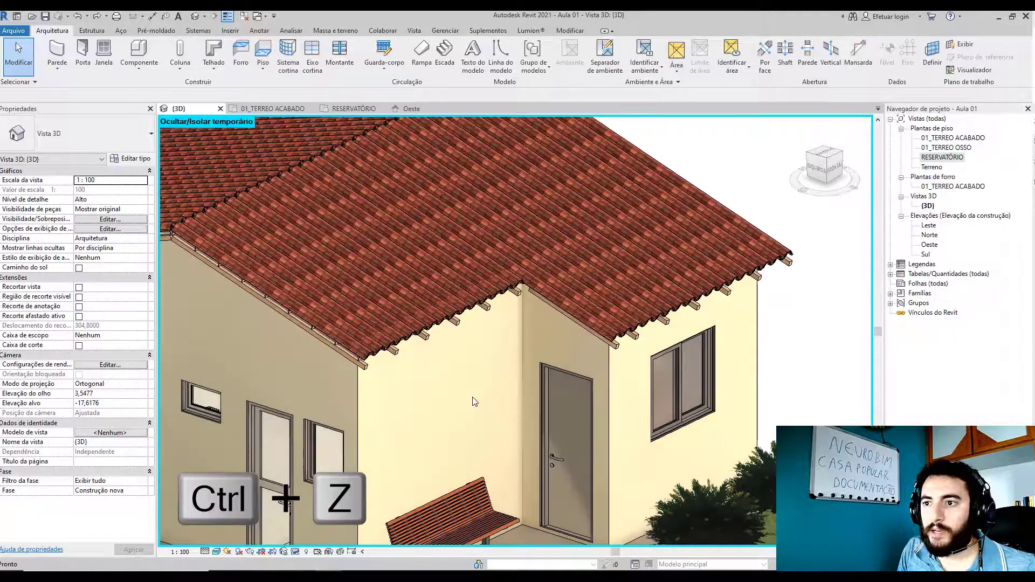
# - Place a room in the tank area of the RESERVATÓRIO plan, tagged below the tanks with the tag ambiente nome + área type
pyautogui.click(362, 109)
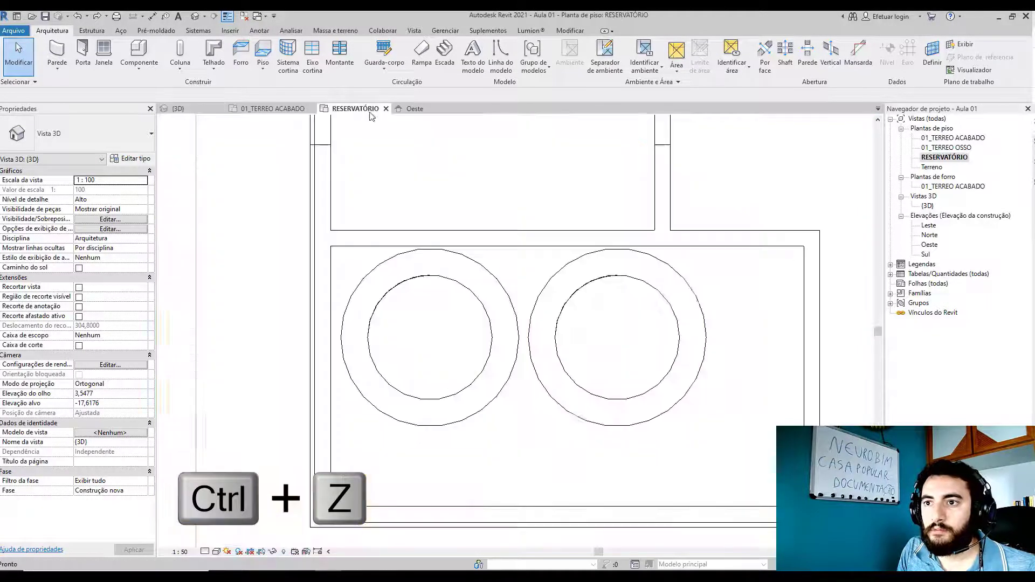
pyautogui.scroll(-5, 458, 269)
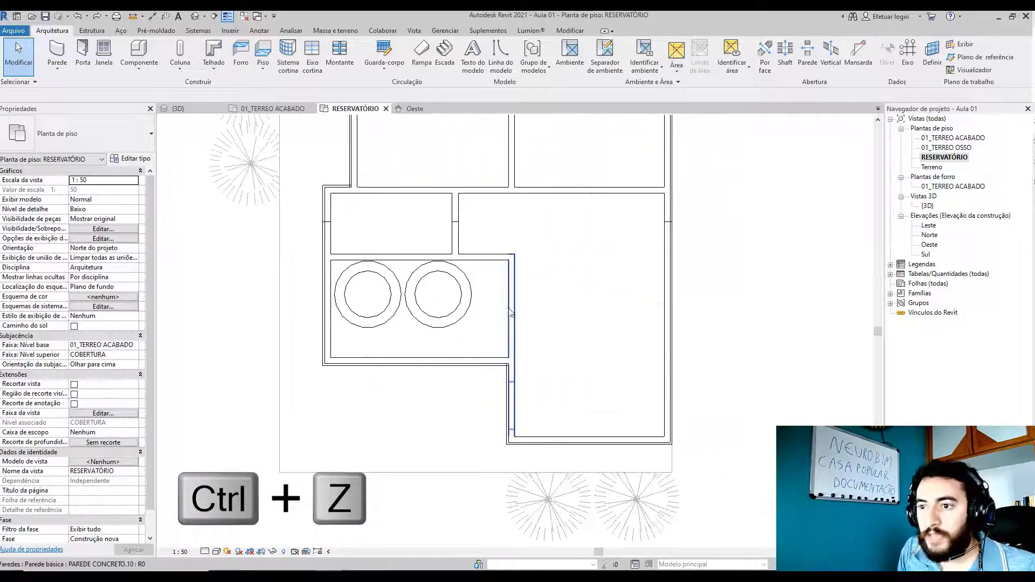
pyautogui.scroll(-2, 517, 340)
pyautogui.moveTo(543, 374); pyautogui.dragTo(488, 401, button='middle')
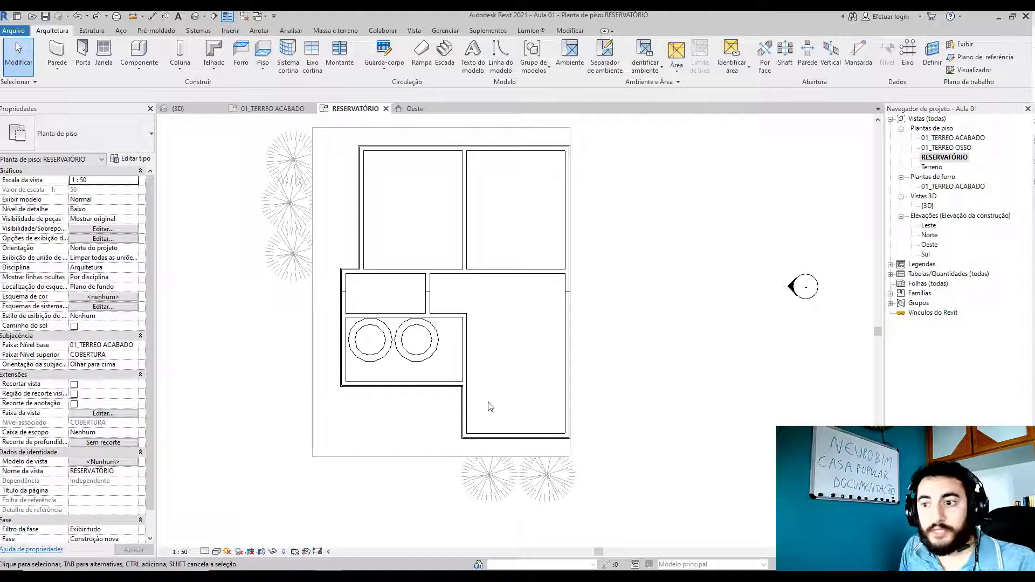
pyautogui.click(570, 54)
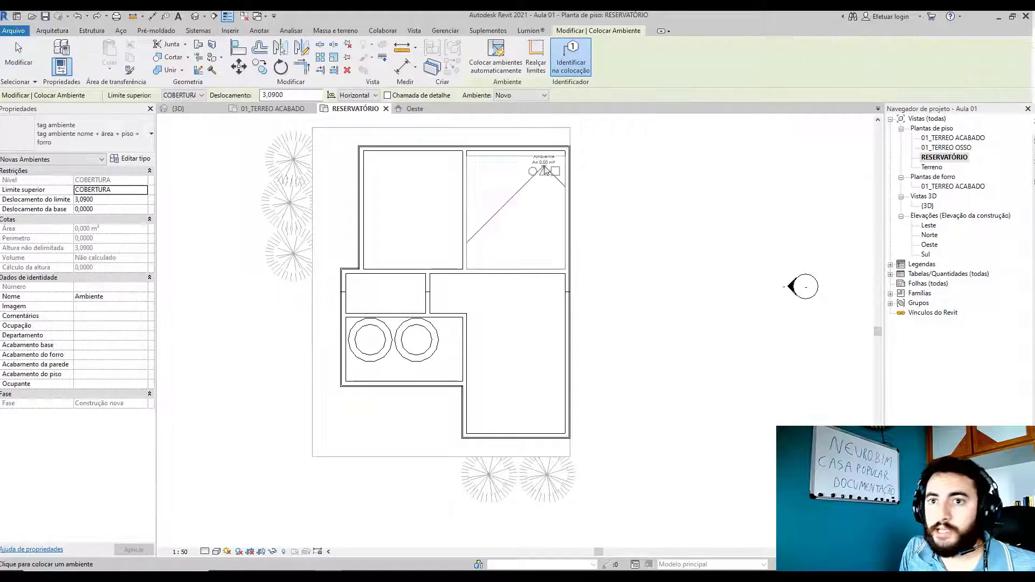
pyautogui.scroll(4, 393, 362)
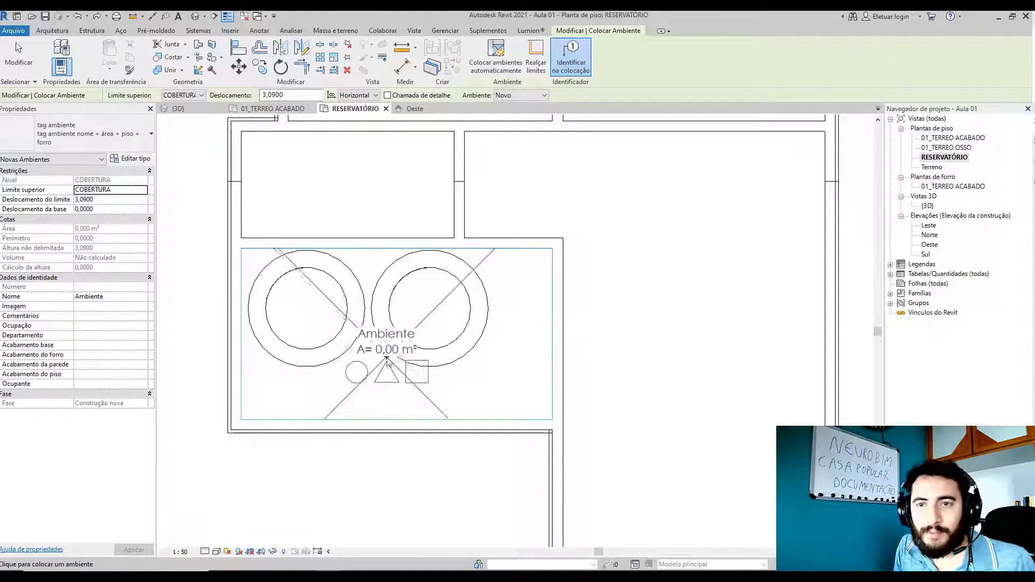
pyautogui.click(121, 147)
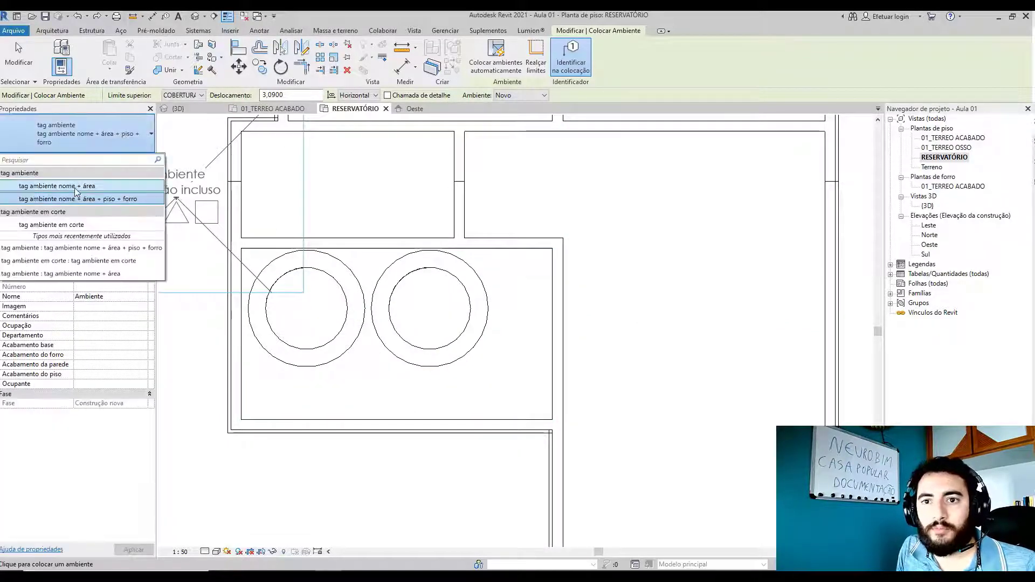
pyautogui.click(57, 185)
pyautogui.scroll(1, 417, 407)
pyautogui.scroll(1, 417, 409)
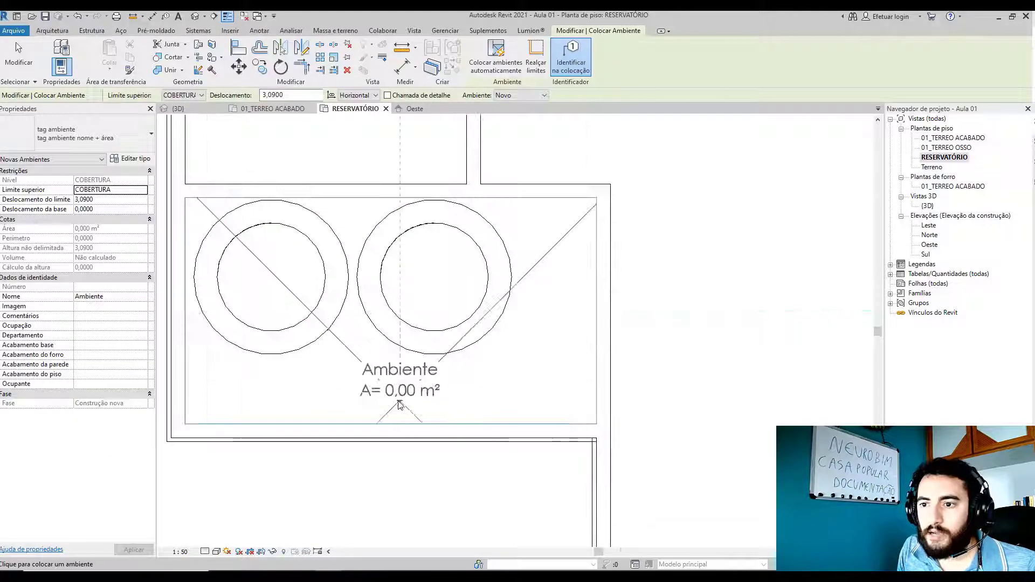
pyautogui.scroll(1, 404, 407)
pyautogui.click(380, 408)
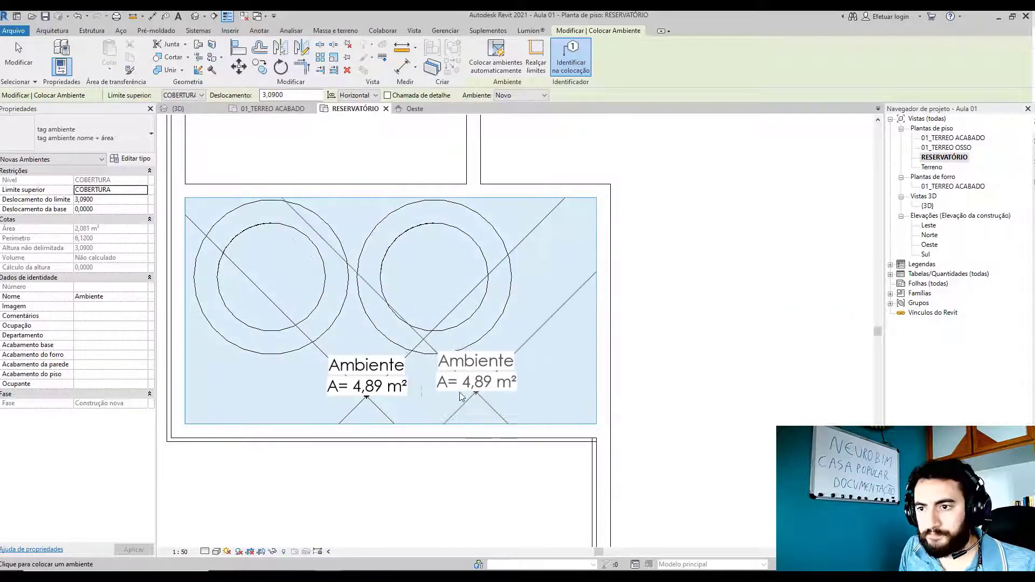
pyautogui.press('Escape')
# - Rename the room in the tank area to Reservatório through its tag in the RESERVATÓRIO plan
pyautogui.doubleClick(361, 367)
pyautogui.press('BackSpace')
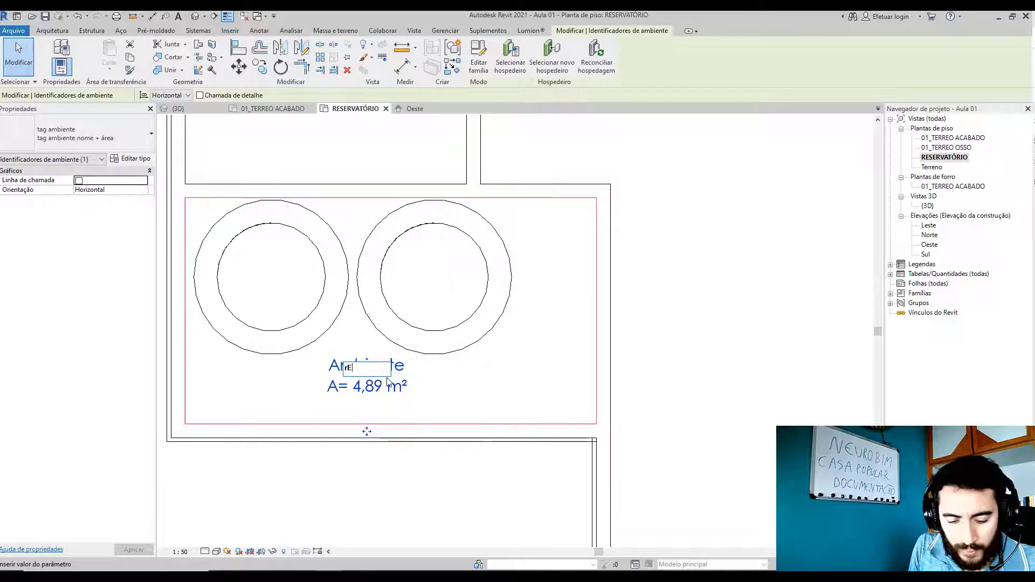
pyautogui.write('Res')
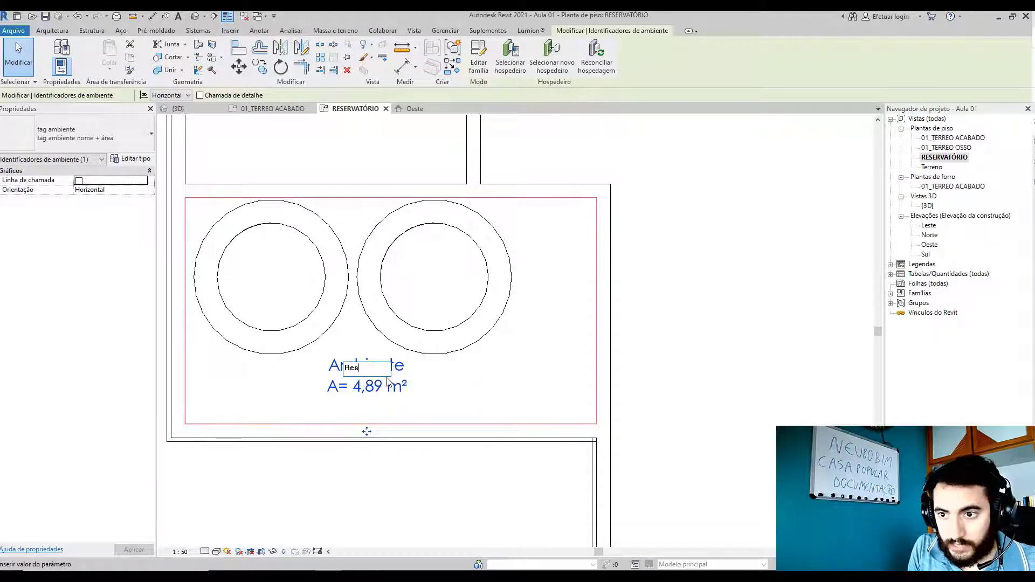
pyautogui.write('erva')
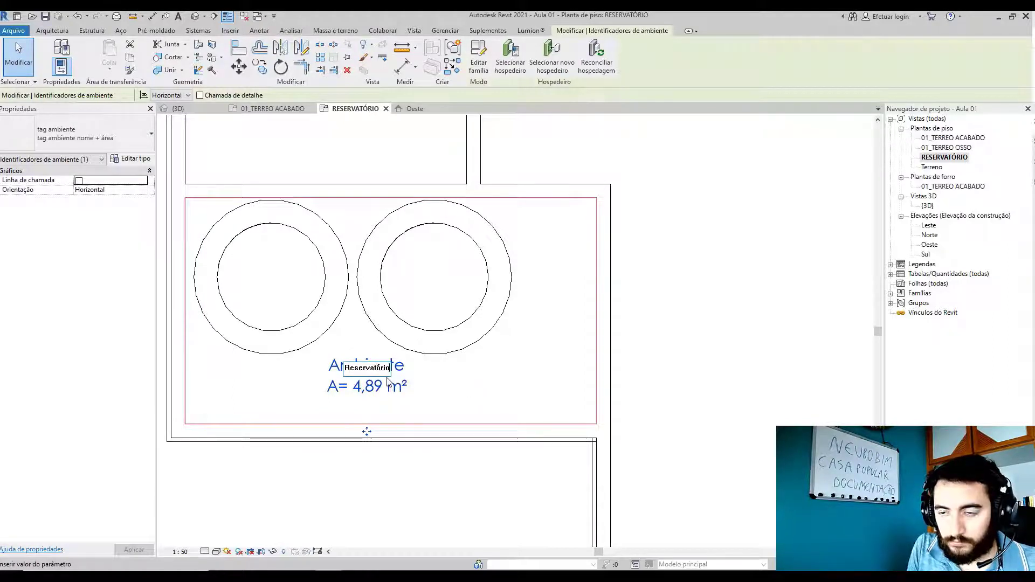
pyautogui.write('tório')
pyautogui.click(480, 379)
pyautogui.scroll(-2, 480, 379)
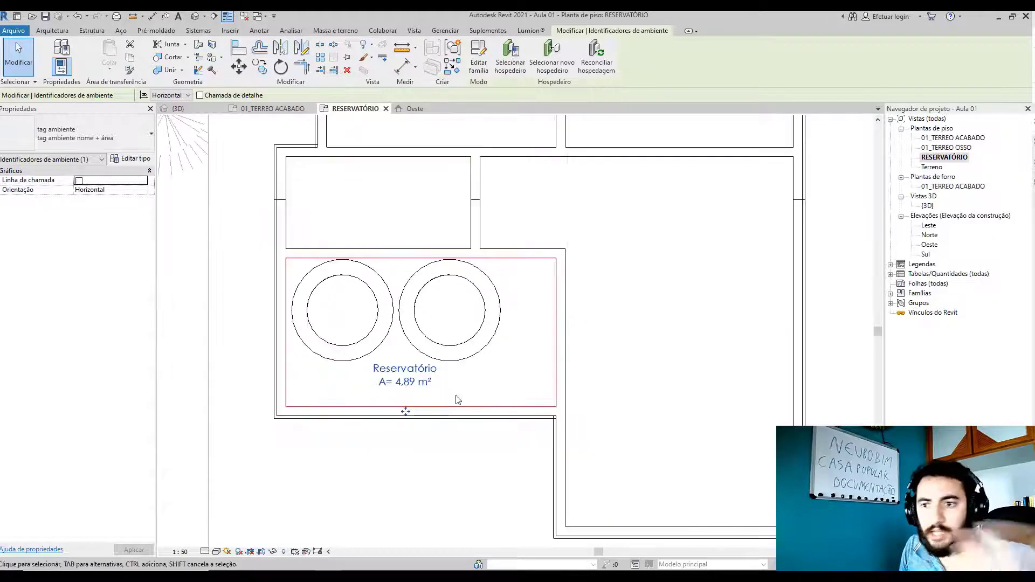
pyautogui.click(468, 476)
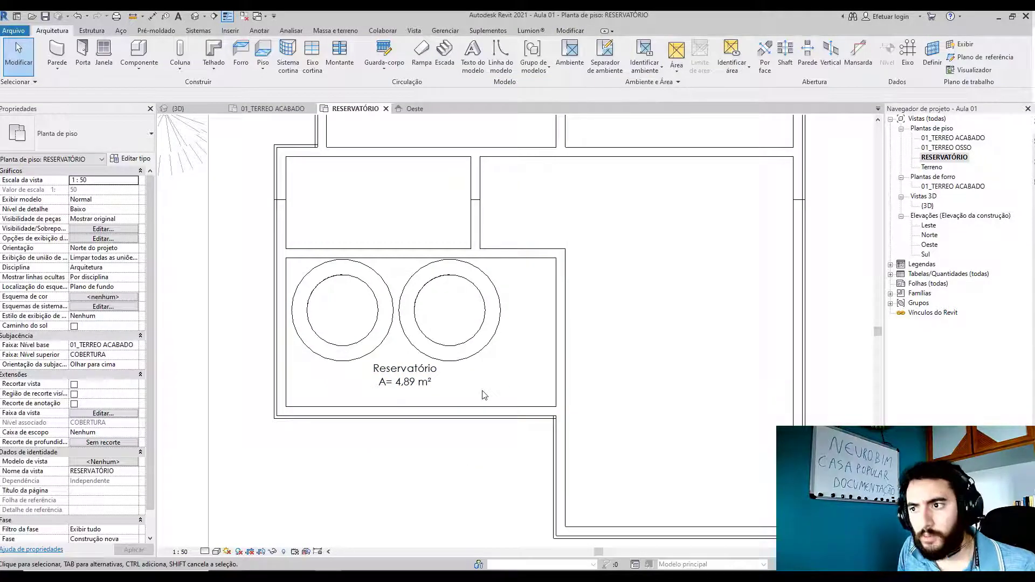
# - Set the underlay base level of the RESERVATÓRIO plan to Nenhum so the slab can be picked for a spot elevation
pyautogui.scroll(-2, 484, 395)
pyautogui.moveTo(474, 502); pyautogui.dragTo(467, 391, button='middle')
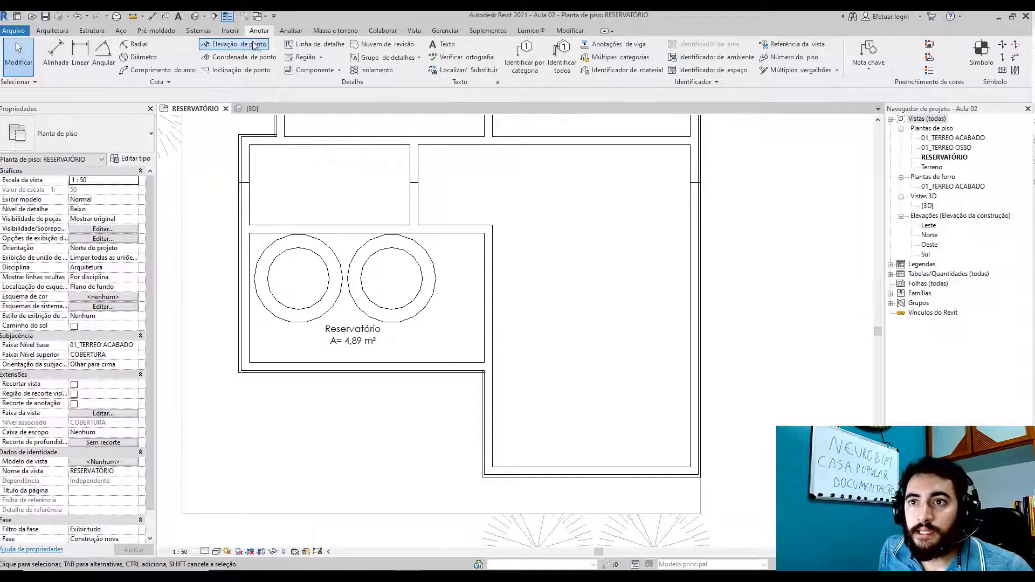
pyautogui.click(238, 44)
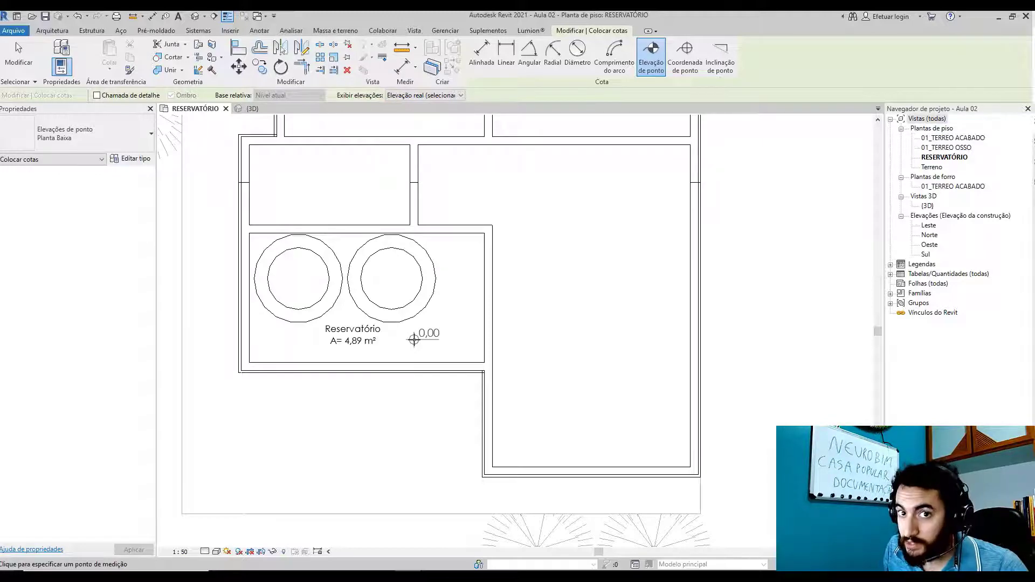
pyautogui.press('Escape')
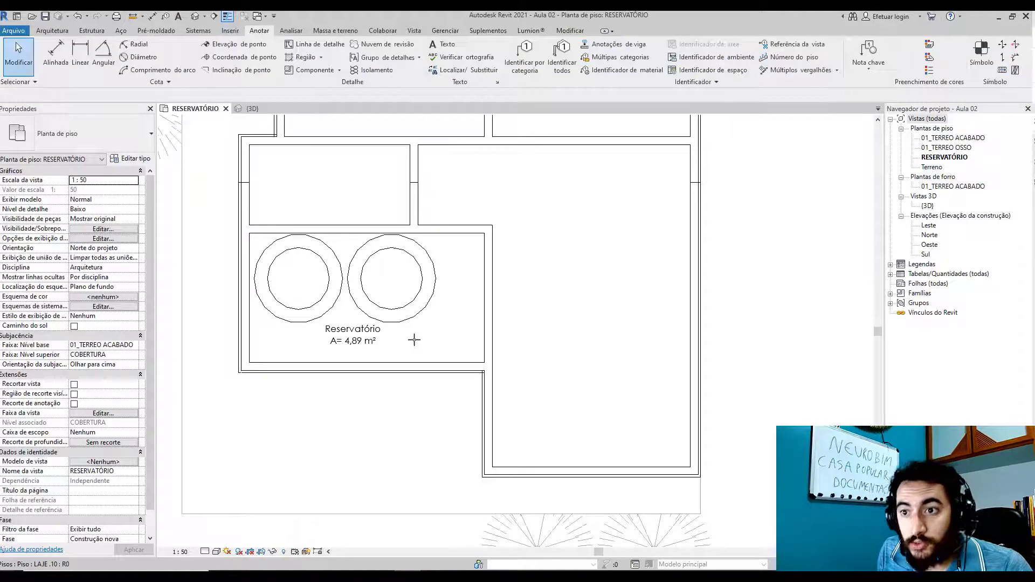
pyautogui.click(134, 345)
pyautogui.click(102, 354)
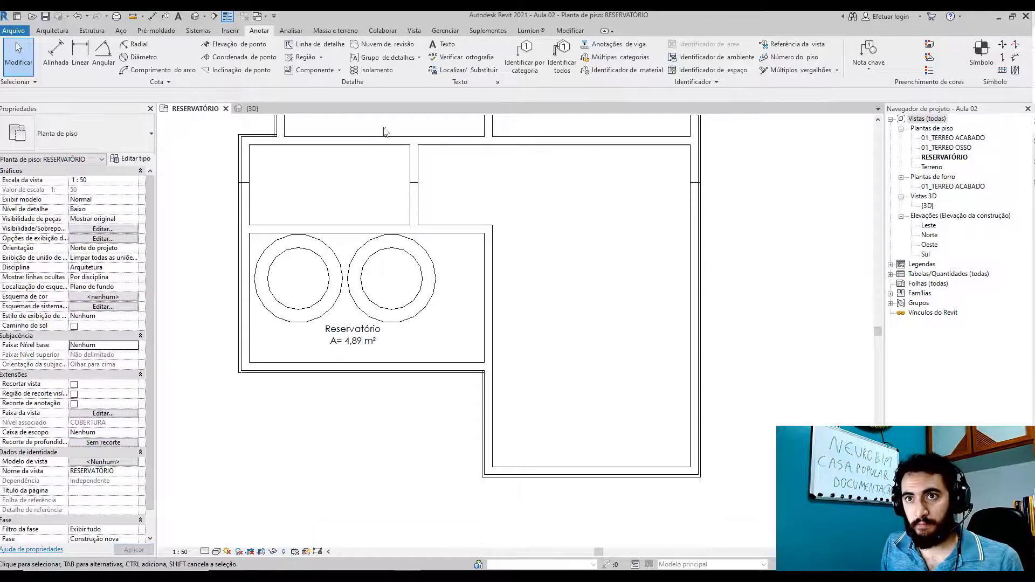
# - Place a Planta Baixa spot elevation on the reservoir room's slab, beside the Reservatório room tag
pyautogui.click(234, 44)
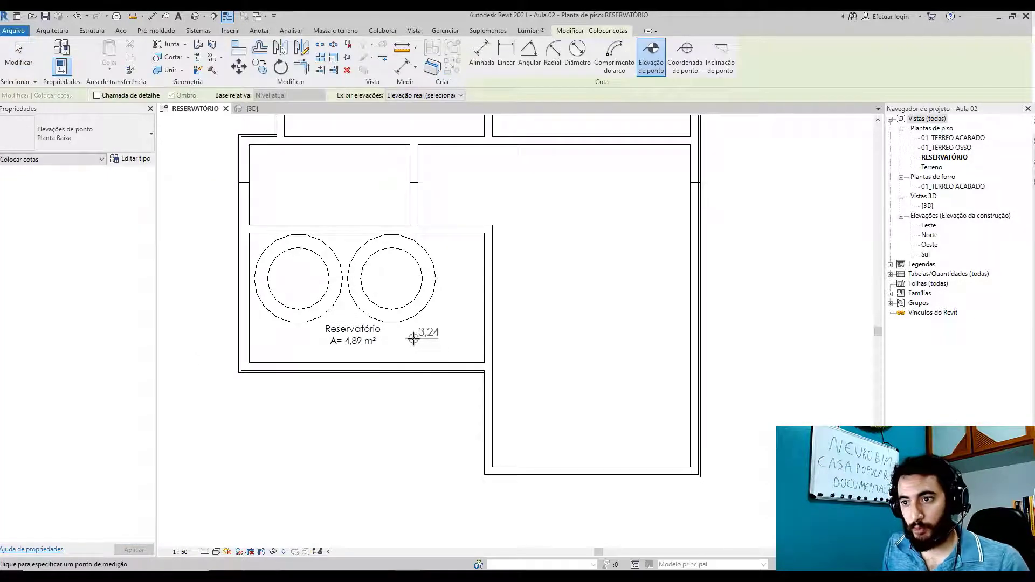
pyautogui.click(414, 339)
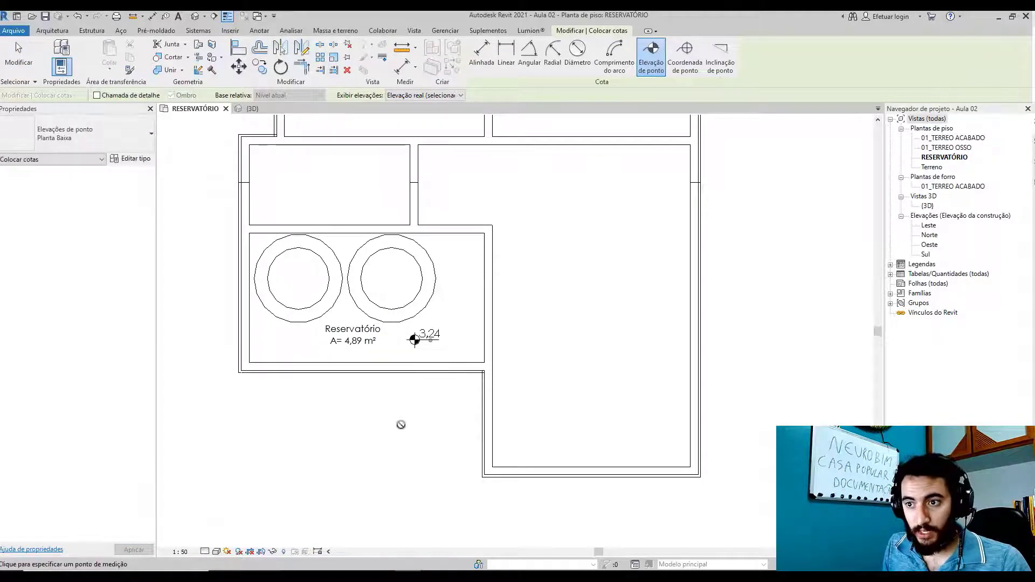
pyautogui.press('Escape')
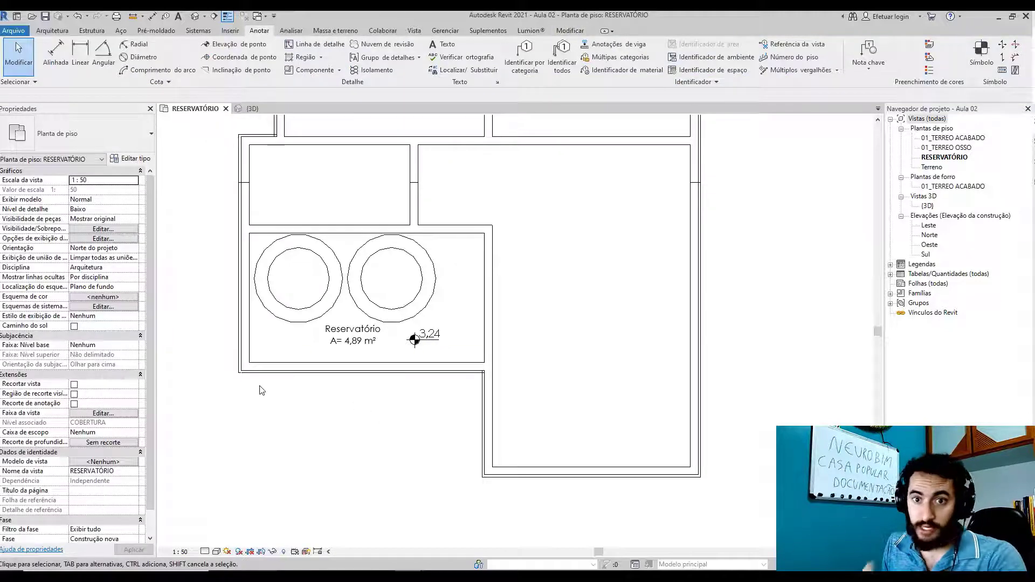
# - Set the underlay base level of the RESERVATÓRIO plan back to 01_TERREO ACABADO
pyautogui.click(134, 346)
pyautogui.click(118, 362)
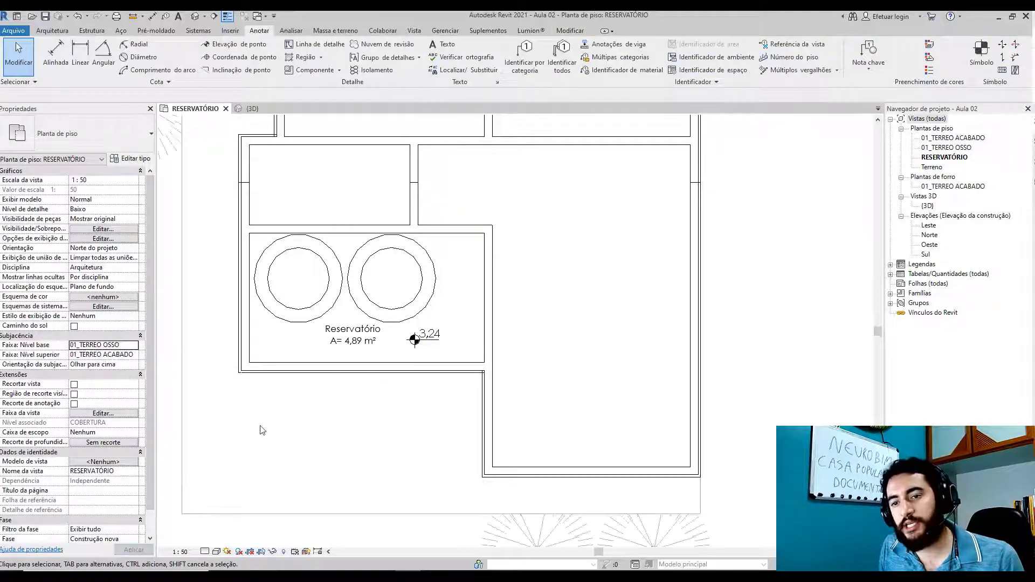
pyautogui.click(134, 346)
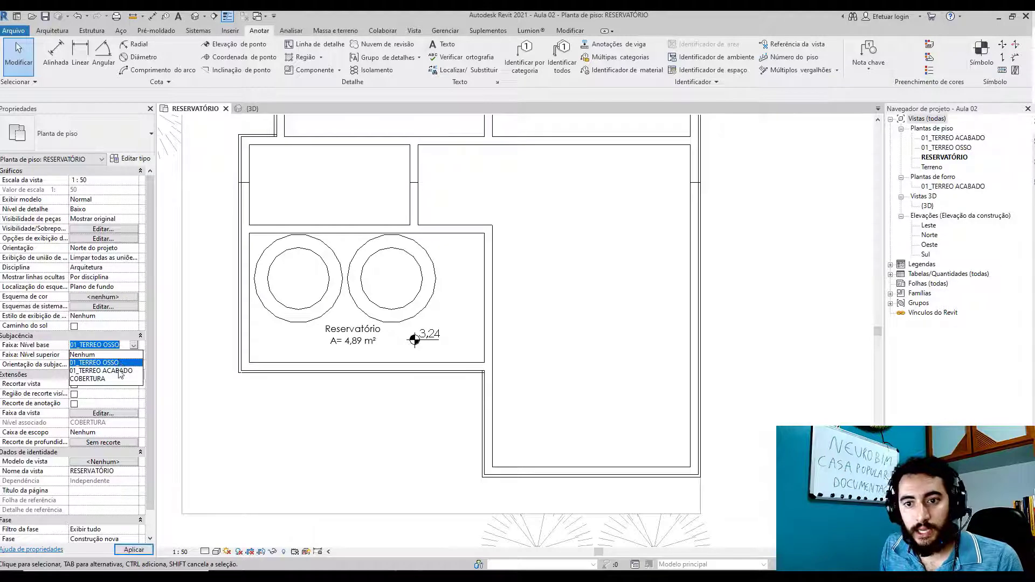
pyautogui.click(120, 372)
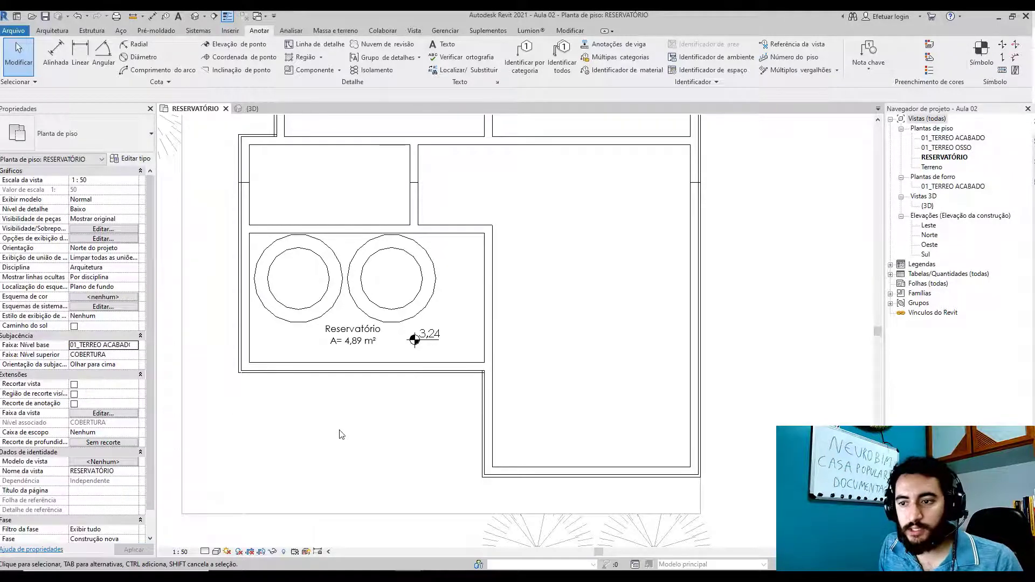
# - Start a vertical aligned dimension chain from both faces of the house's bottom wall to both faces of the reservoir room's lower wall
pyautogui.scroll(-3, 341, 435)
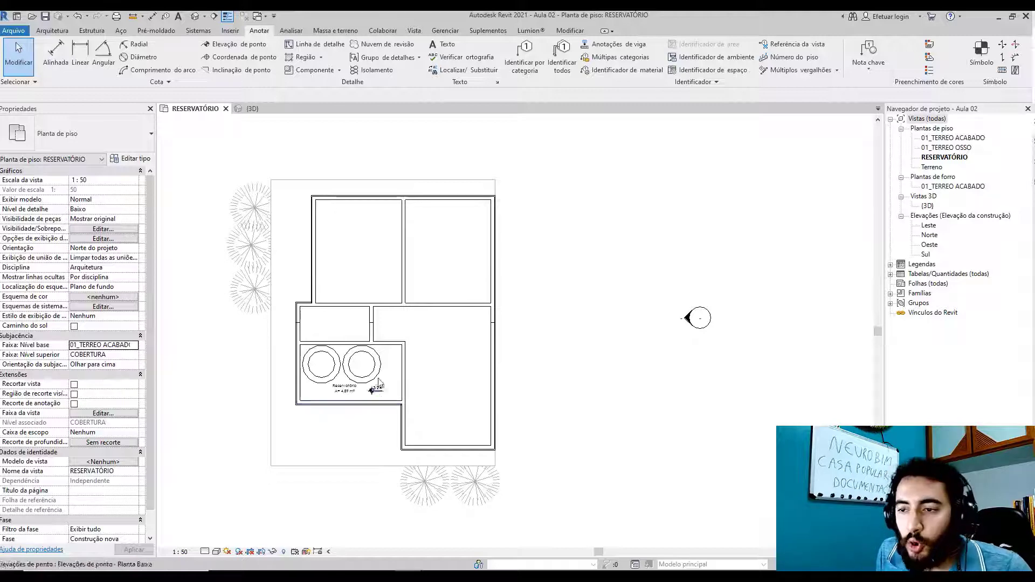
pyautogui.scroll(3, 377, 377)
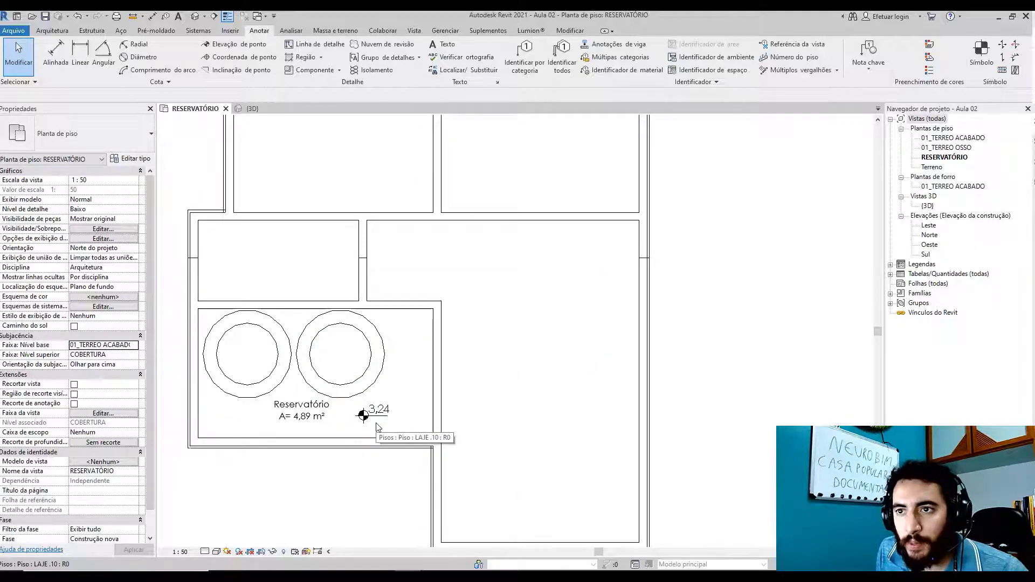
pyautogui.scroll(-2, 377, 426)
pyautogui.scroll(-1, 377, 425)
pyautogui.moveTo(404, 424); pyautogui.dragTo(472, 441, button='middle')
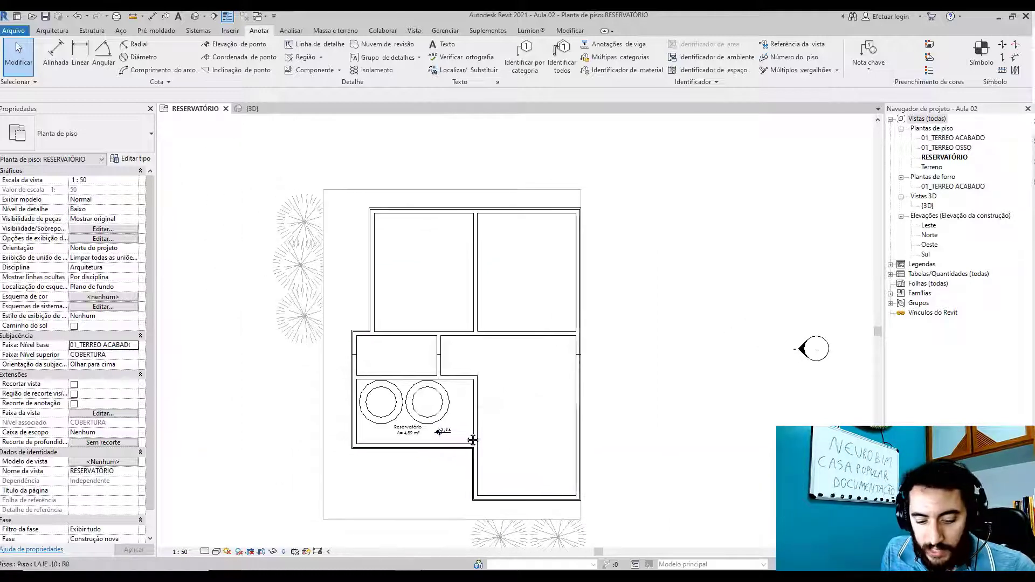
pyautogui.press('d')
pyautogui.press('i')
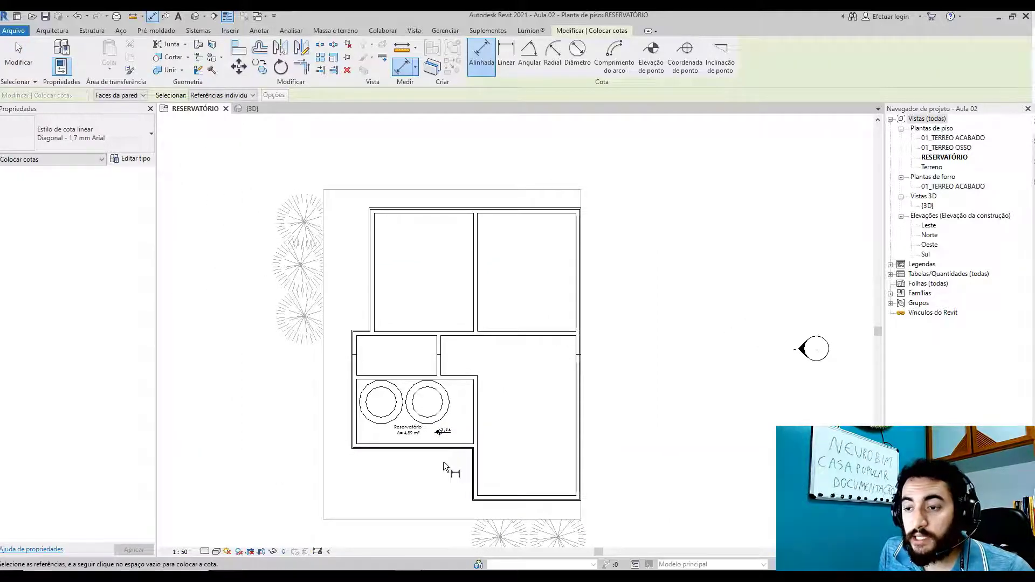
pyautogui.scroll(1, 407, 478)
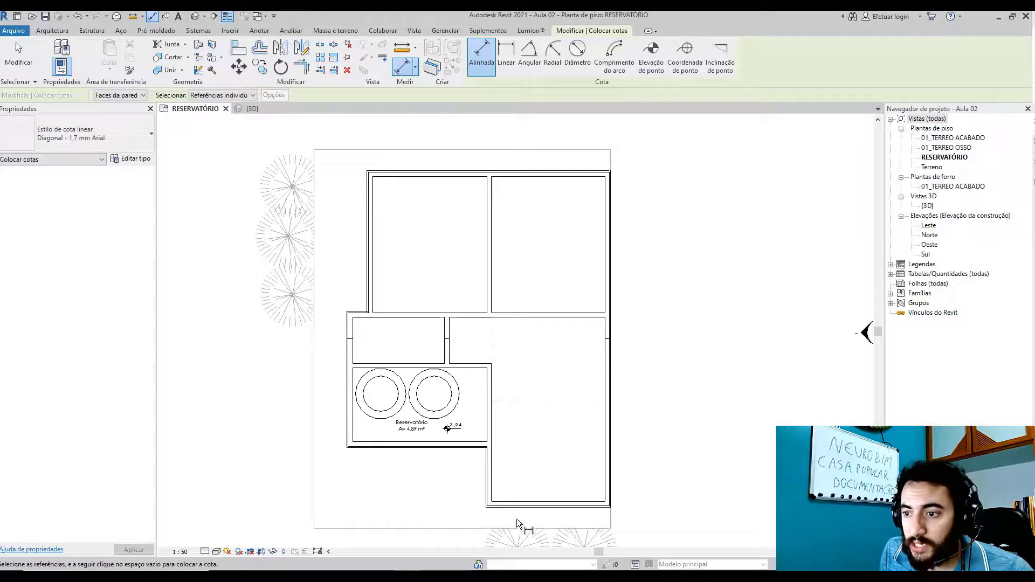
pyautogui.click(510, 507)
pyautogui.click(503, 501)
pyautogui.scroll(2, 437, 459)
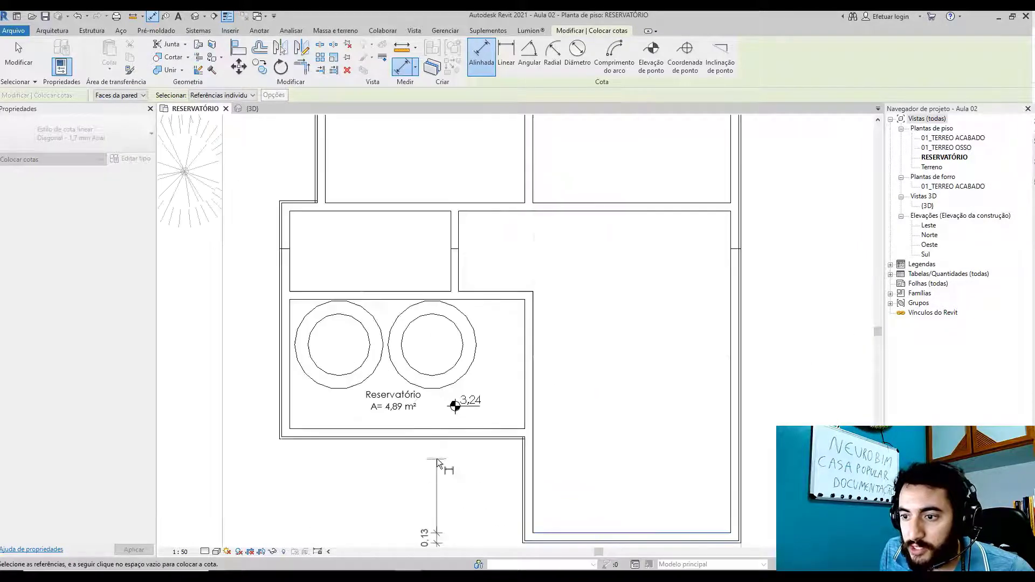
pyautogui.scroll(1, 437, 462)
pyautogui.click(418, 438)
pyautogui.click(413, 428)
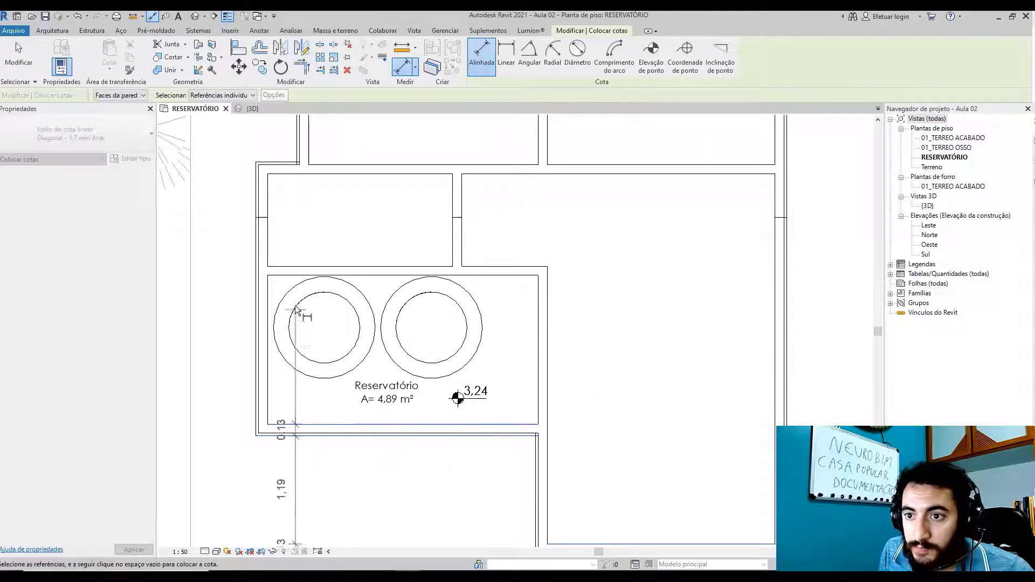
# - Extend the vertical dimension chain through the remaining cross walls to the top exterior wall and place it beside the house's left facade
pyautogui.click(286, 275)
pyautogui.click(287, 267)
pyautogui.scroll(-2, 296, 247)
pyautogui.moveTo(296, 247); pyautogui.dragTo(396, 386, button='middle')
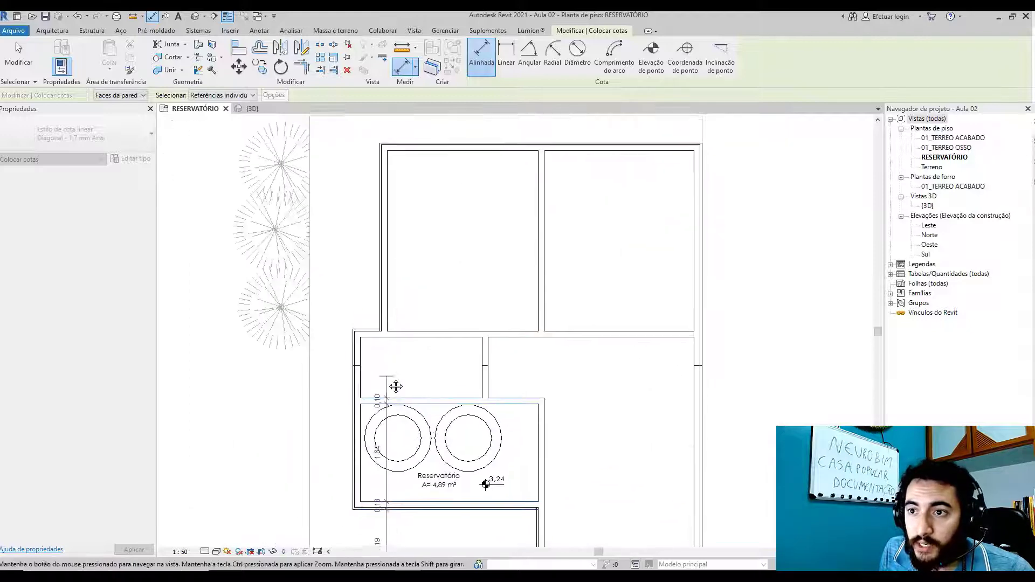
pyautogui.scroll(2, 381, 365)
pyautogui.click(381, 356)
pyautogui.click(380, 344)
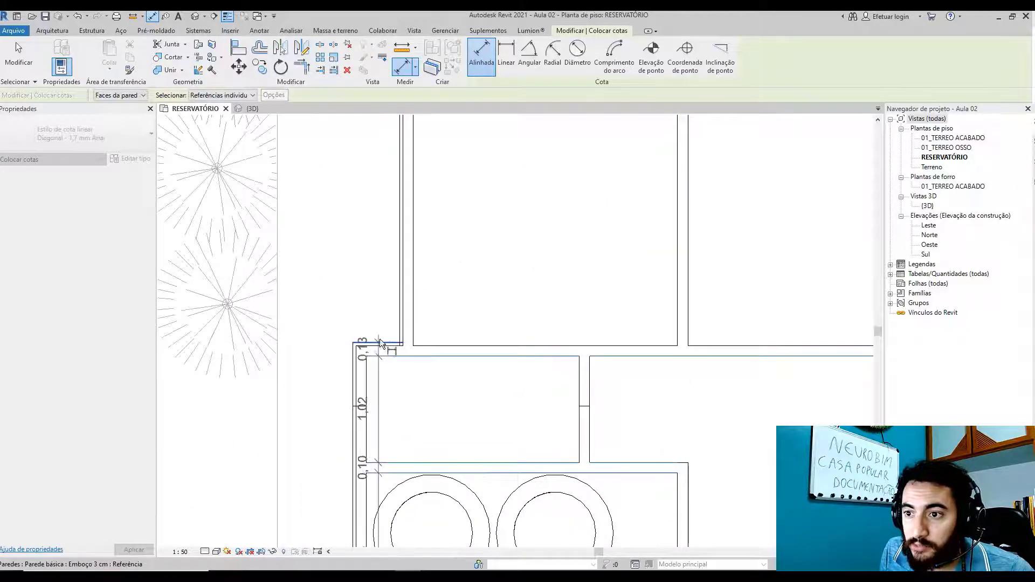
pyautogui.scroll(-2, 426, 324)
pyautogui.click(411, 242)
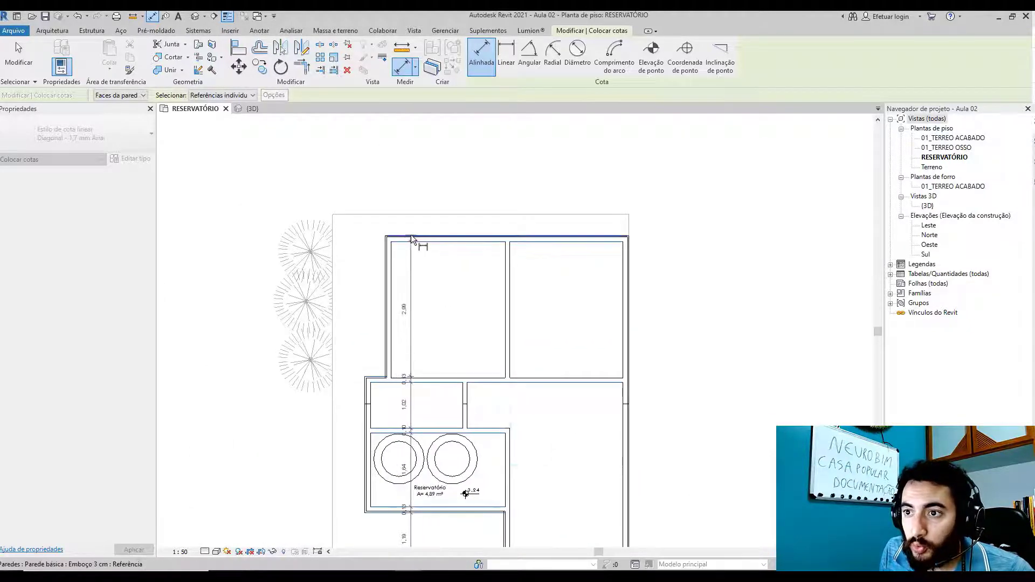
pyautogui.click(411, 236)
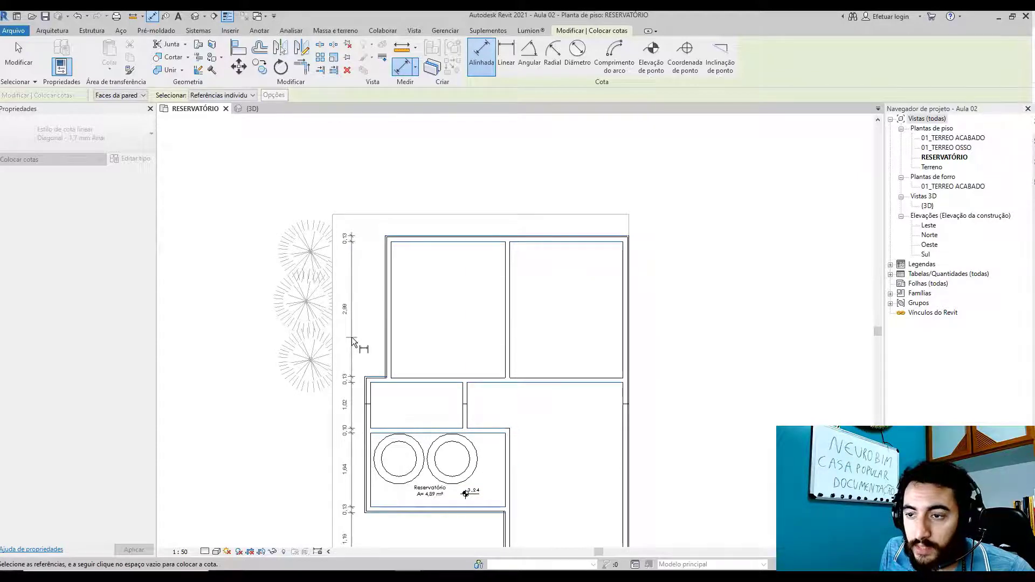
pyautogui.click(353, 342)
# - Dimension the vertical walls' faces from the left facade to the right facade in one aligned chain placed above the house
pyautogui.scroll(-1, 485, 326)
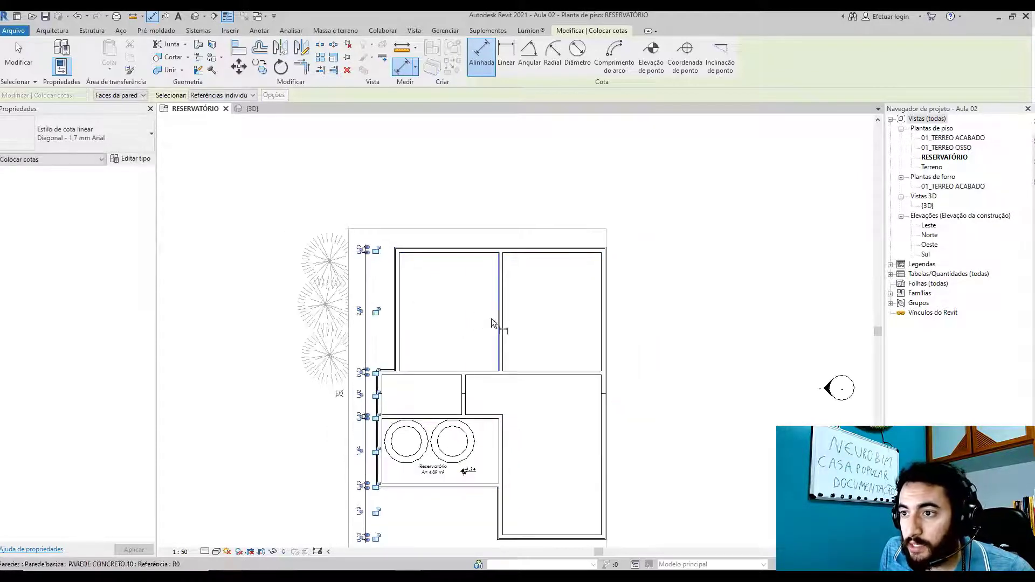
pyautogui.scroll(3, 393, 427)
pyautogui.scroll(3, 364, 500)
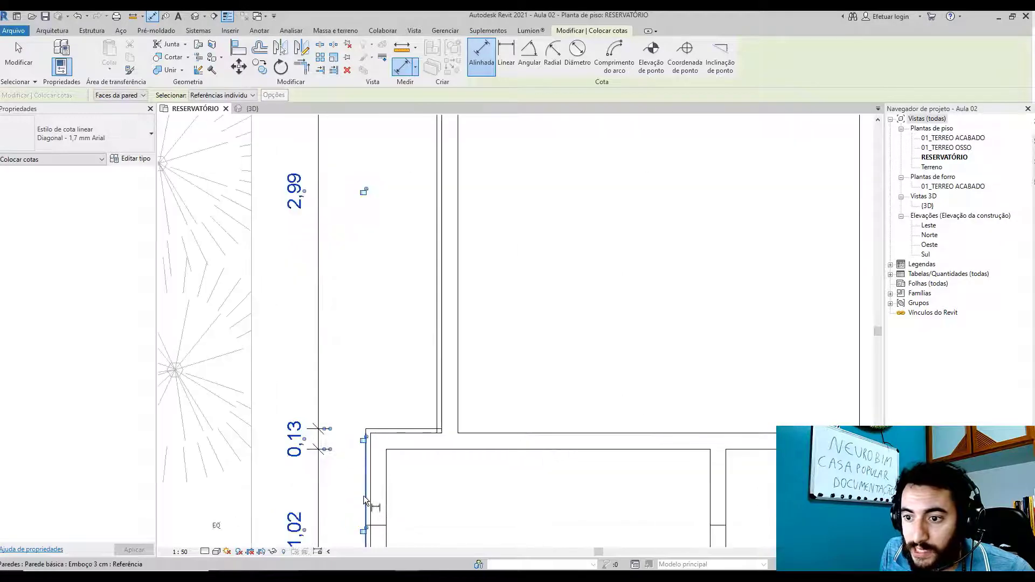
pyautogui.click(364, 501)
pyautogui.click(386, 507)
pyautogui.click(437, 399)
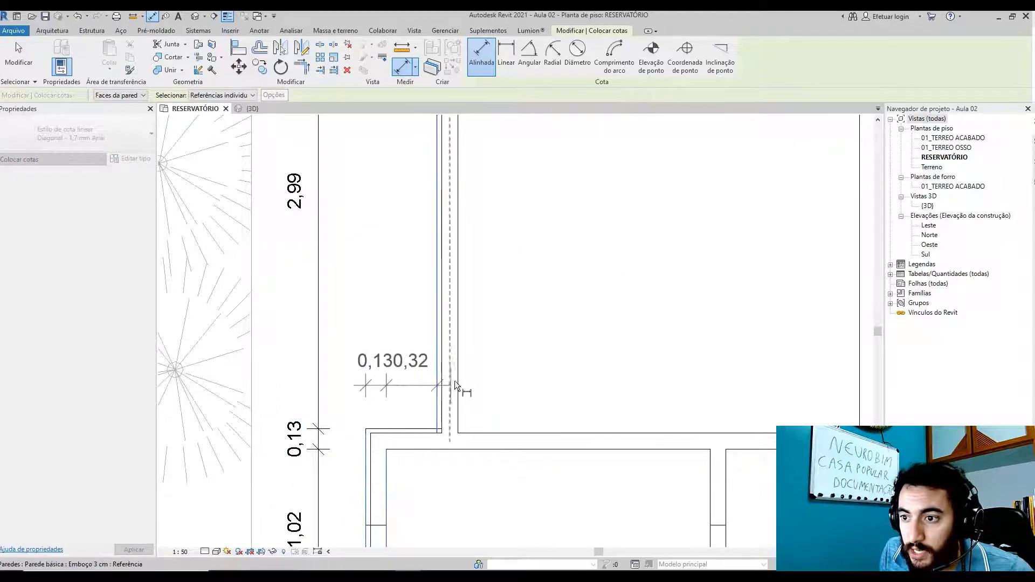
pyautogui.click(457, 386)
pyautogui.scroll(-5, 460, 389)
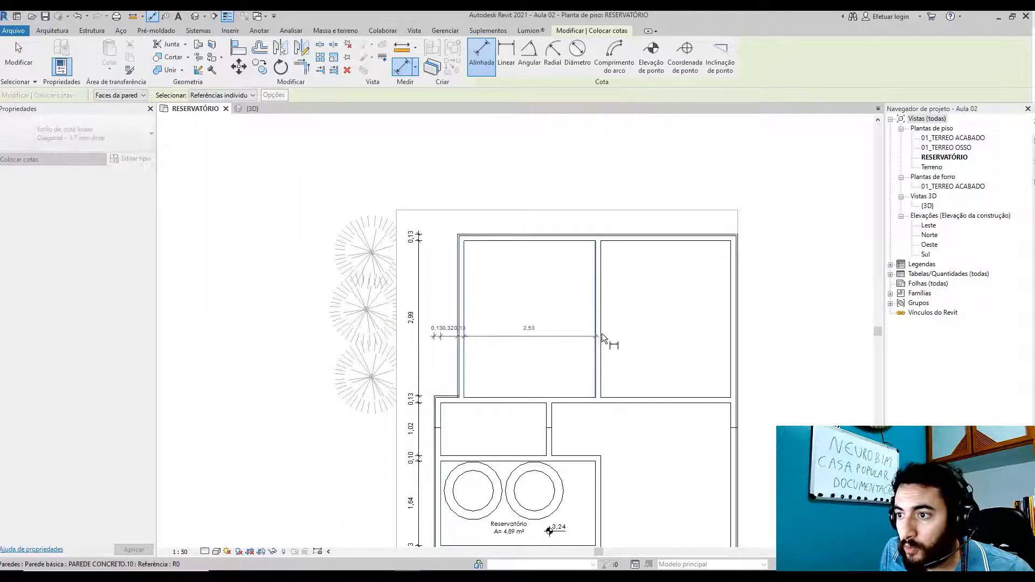
pyautogui.click(602, 337)
pyautogui.click(606, 339)
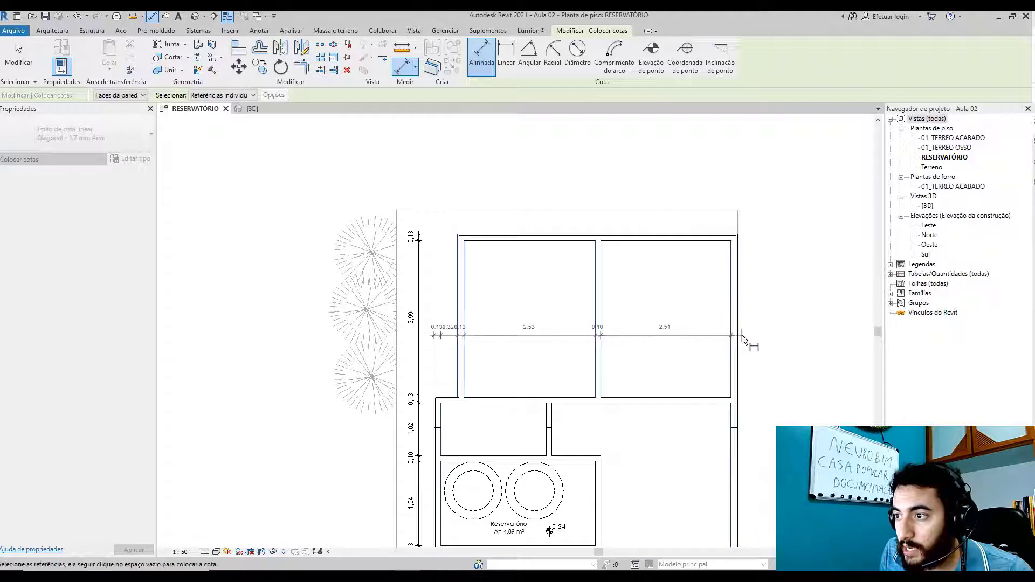
pyautogui.click(742, 339)
pyautogui.click(761, 200)
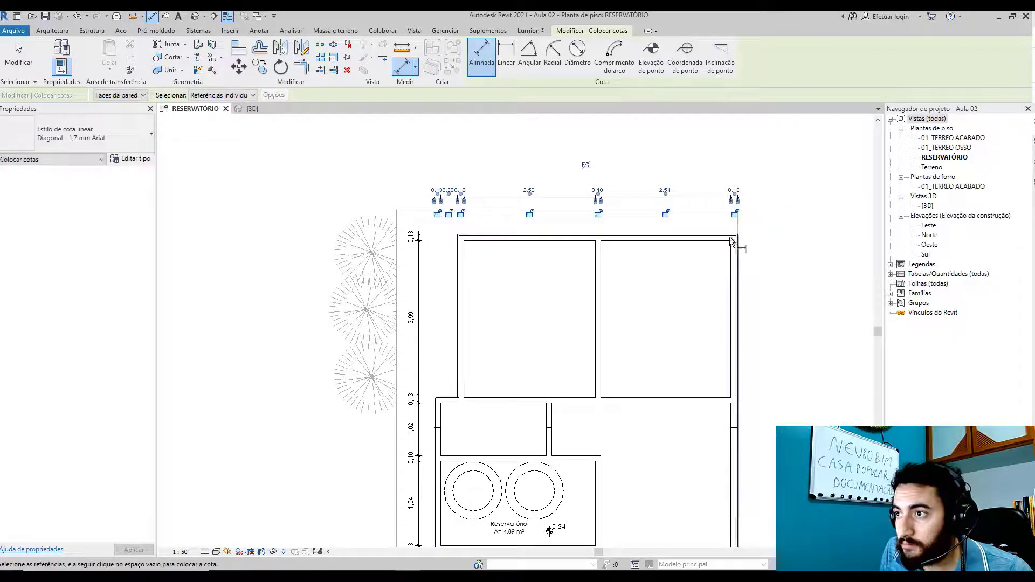
# - Dimension both faces of the top, middle and bottom walls in one vertical aligned chain placed beside the house's right facade
pyautogui.scroll(2, 731, 241)
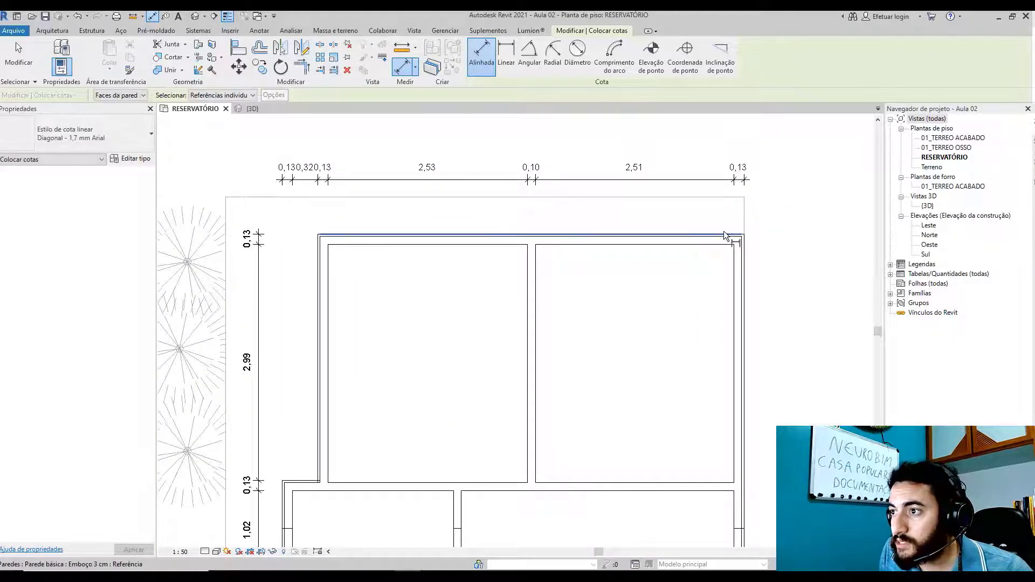
pyautogui.click(726, 235)
pyautogui.click(722, 245)
pyautogui.click(712, 483)
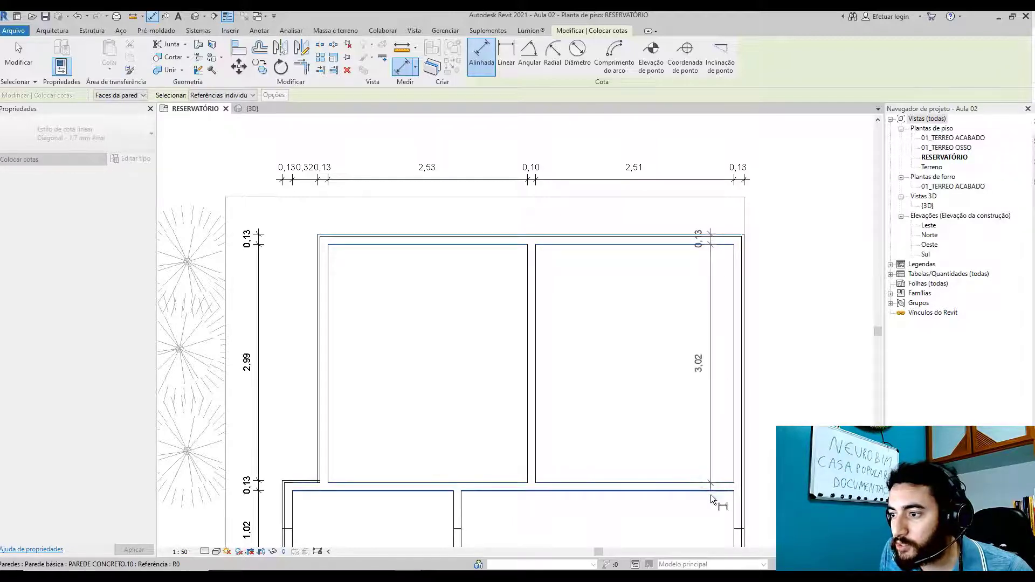
pyautogui.click(711, 494)
pyautogui.scroll(-5, 711, 493)
pyautogui.moveTo(703, 436); pyautogui.dragTo(529, 158, button='middle')
pyautogui.scroll(1, 541, 351)
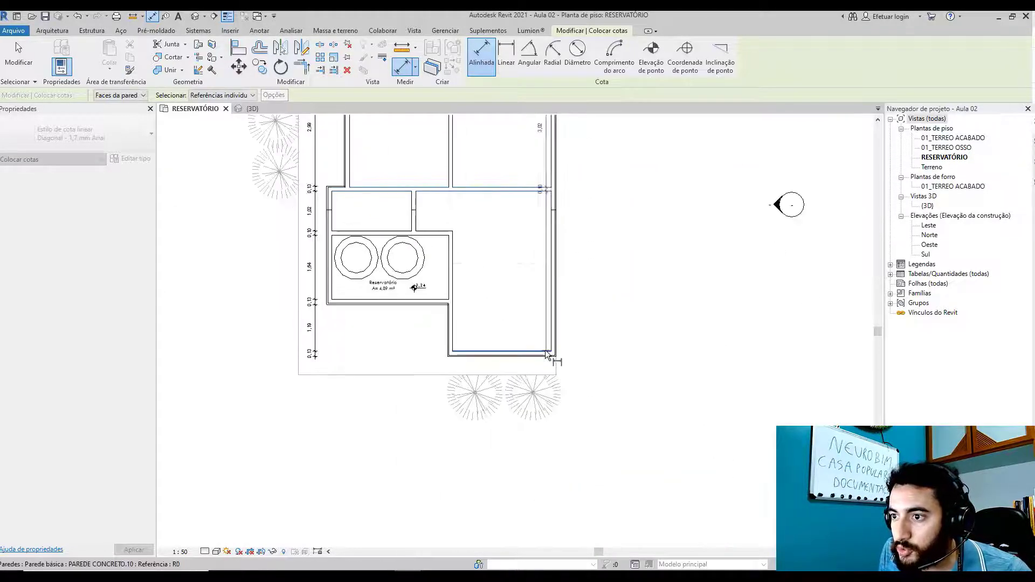
pyautogui.scroll(2, 546, 353)
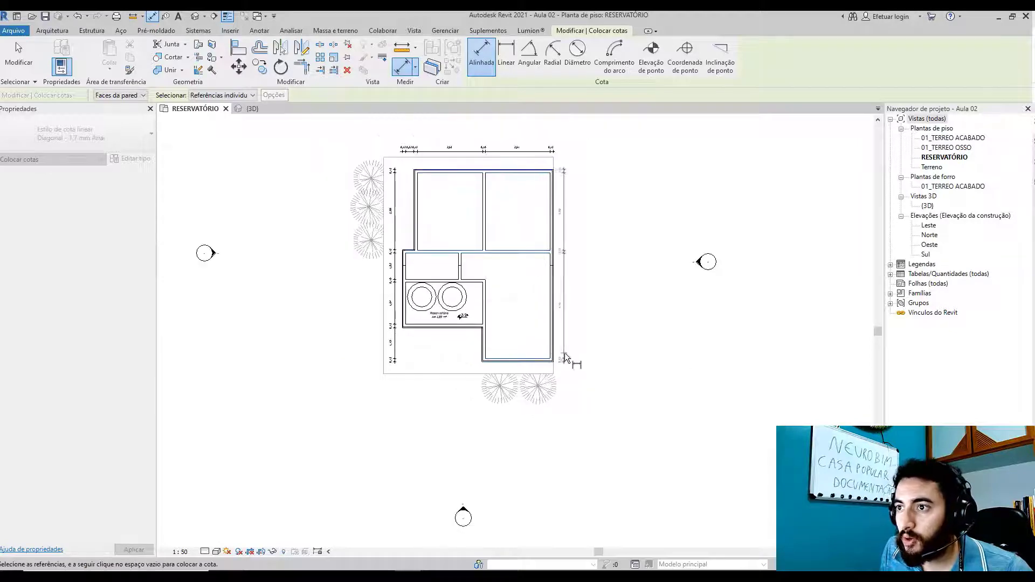
pyautogui.click(582, 378)
# - Dimension both faces of the left facade, the reservoir room's right wall and the right facade in an aligned chain placed below the house
pyautogui.scroll(3, 391, 318)
pyautogui.scroll(2, 391, 319)
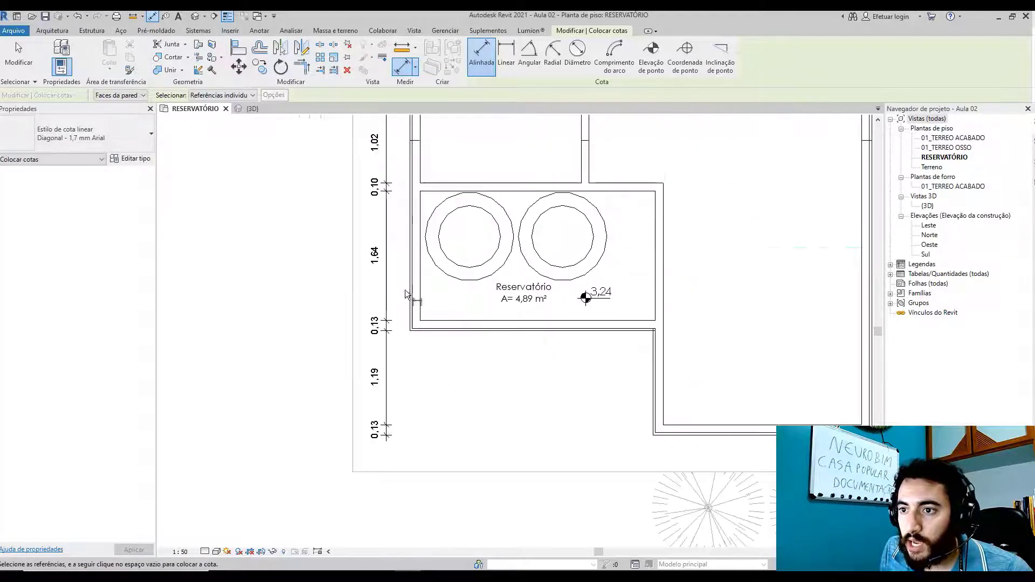
pyautogui.click(408, 302)
pyautogui.click(421, 303)
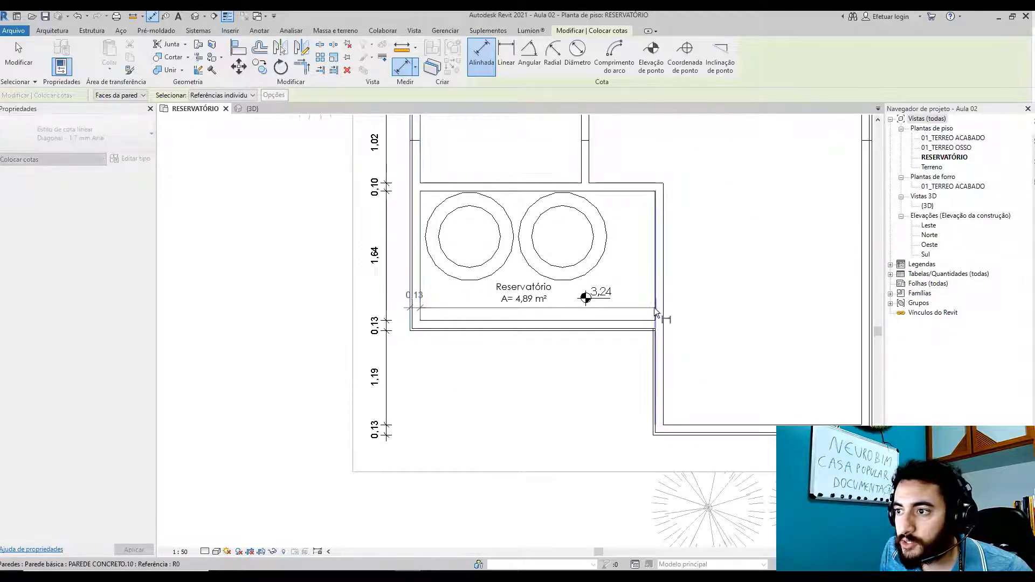
pyautogui.click(653, 353)
pyautogui.click(664, 353)
pyautogui.moveTo(805, 372); pyautogui.dragTo(621, 400, button='middle')
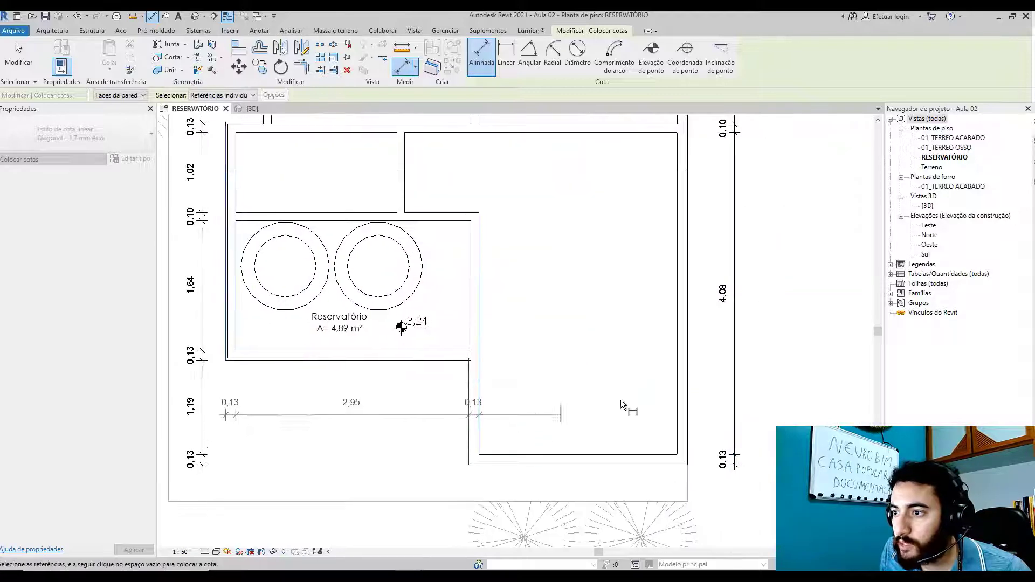
pyautogui.click(678, 393)
pyautogui.click(686, 384)
pyautogui.scroll(-1, 701, 404)
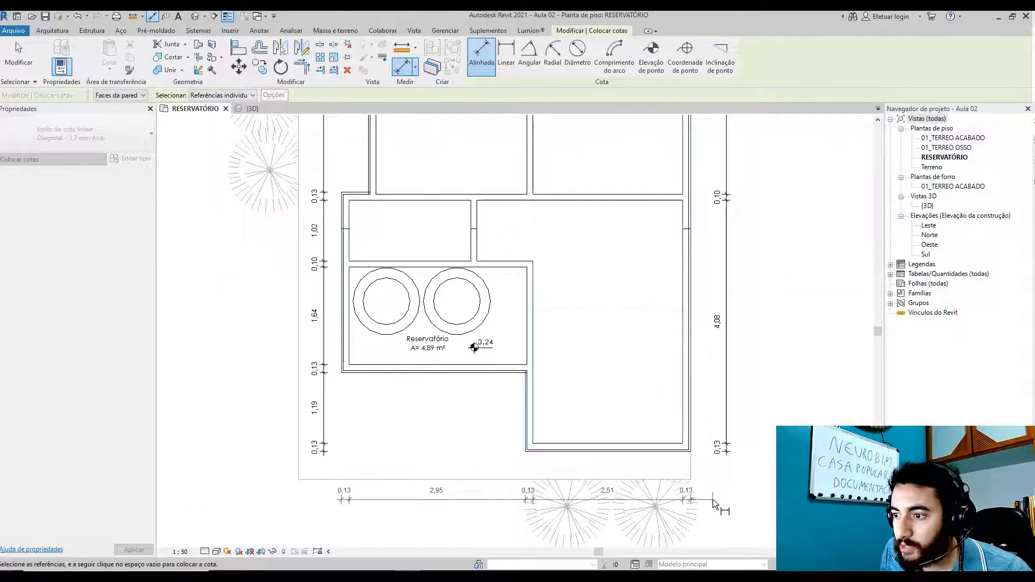
pyautogui.click(722, 504)
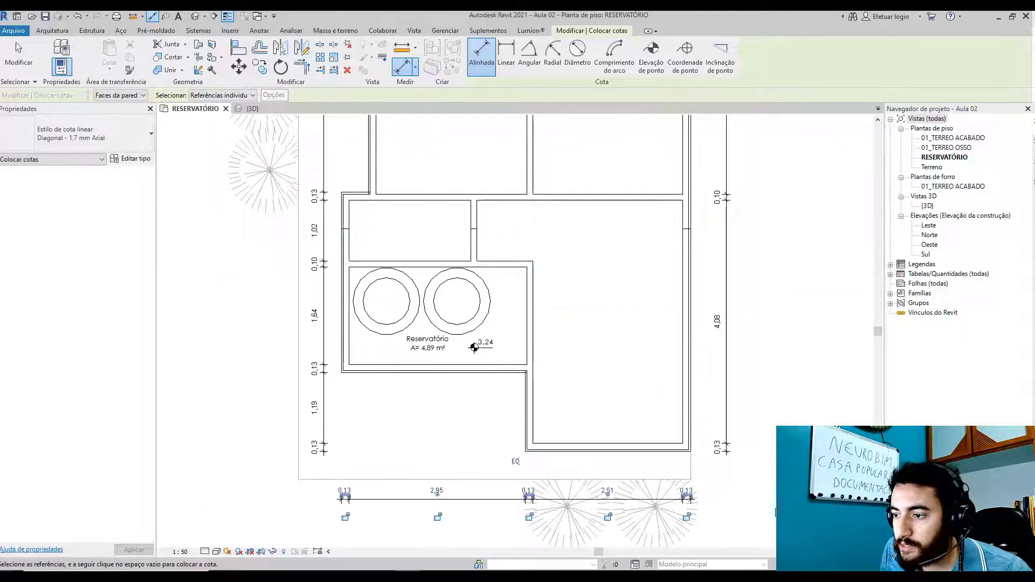
# - Add a second dimension row below the house between the outer faces of the left facade, the lower recess wall and the right facade
pyautogui.click(342, 357)
pyautogui.click(523, 433)
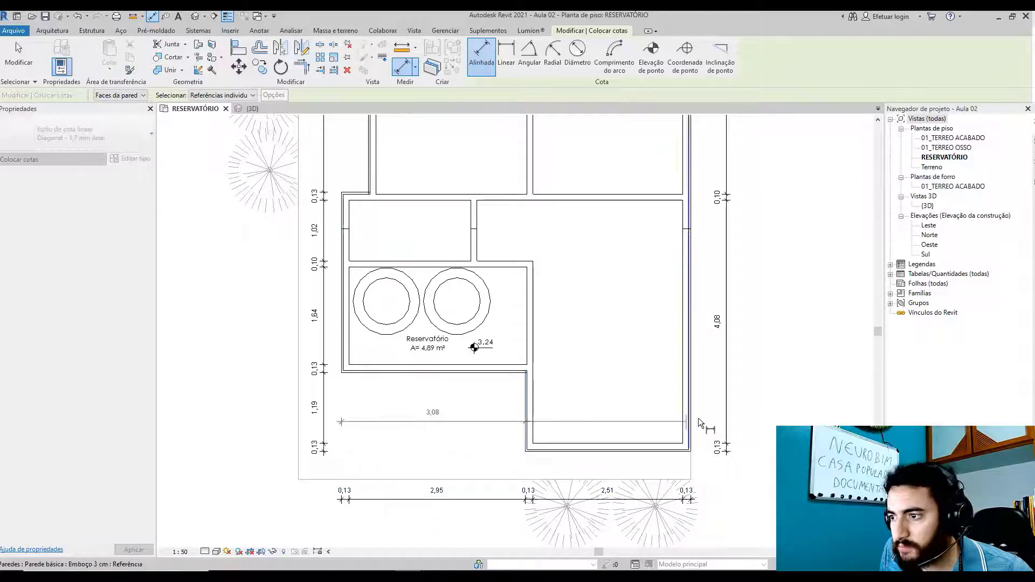
pyautogui.click(690, 428)
pyautogui.click(691, 526)
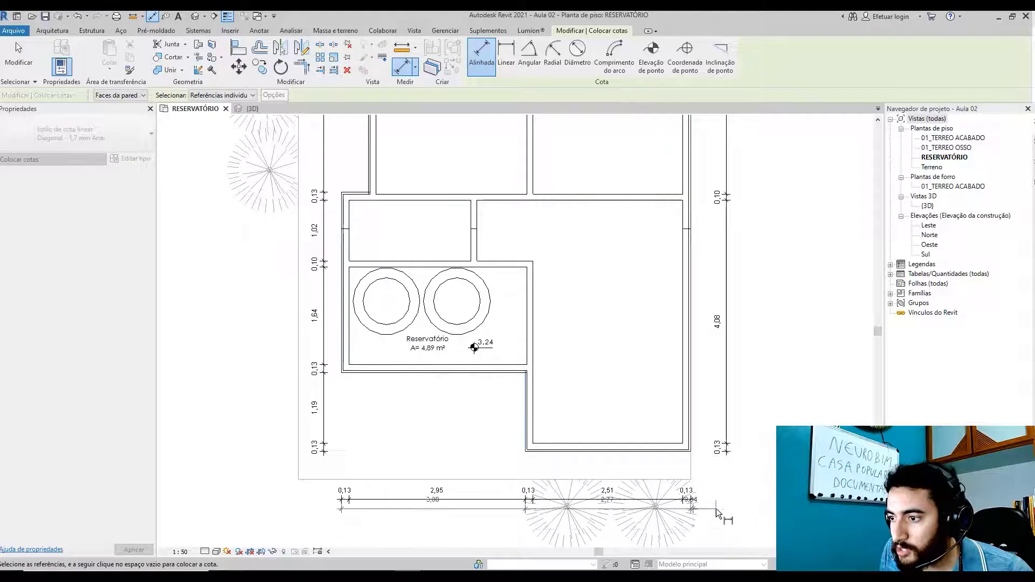
pyautogui.scroll(3, 701, 539)
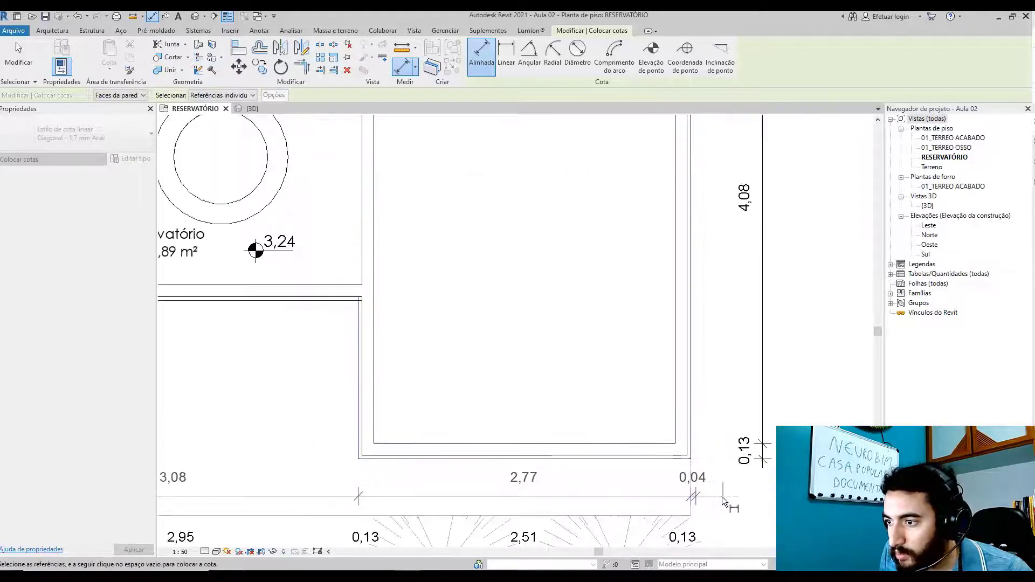
pyautogui.scroll(-3, 706, 531)
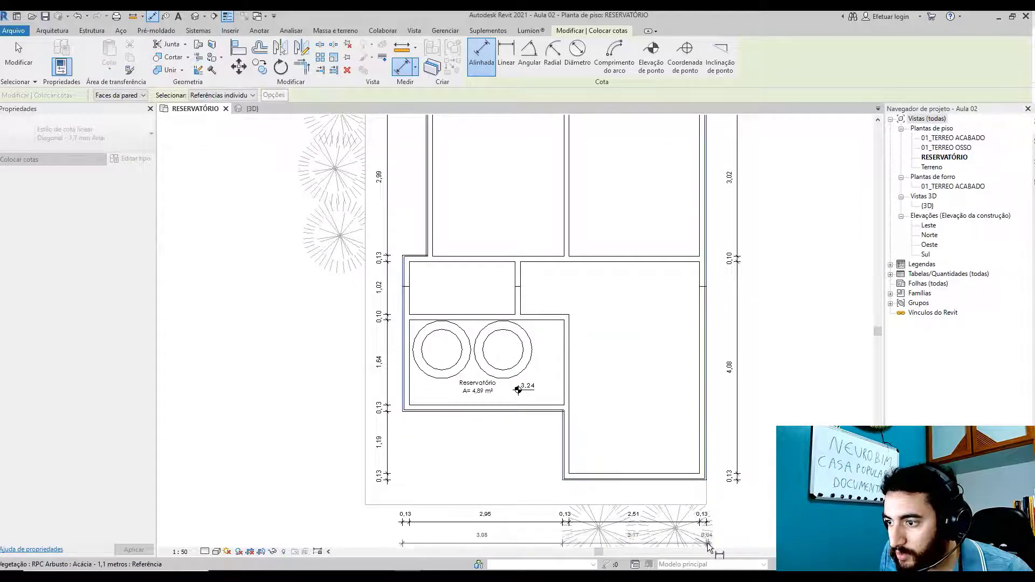
pyautogui.moveTo(774, 523); pyautogui.dragTo(626, 430, button='middle')
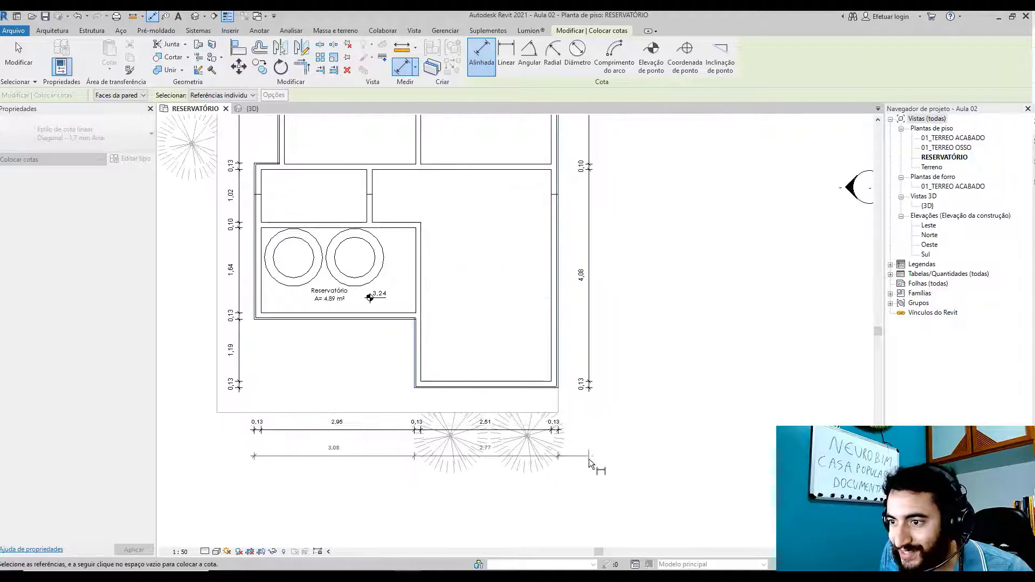
pyautogui.click(597, 458)
# - Dimension the house's overall width in a third row below it and its overall height beyond the right-hand dimension chain
pyautogui.scroll(-1, 734, 477)
pyautogui.click(369, 337)
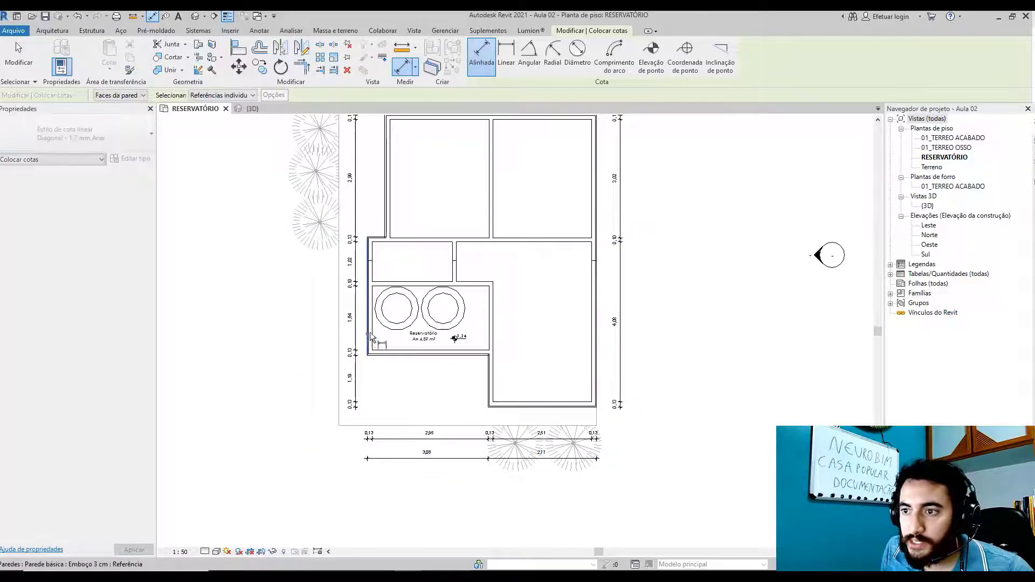
pyautogui.click(597, 372)
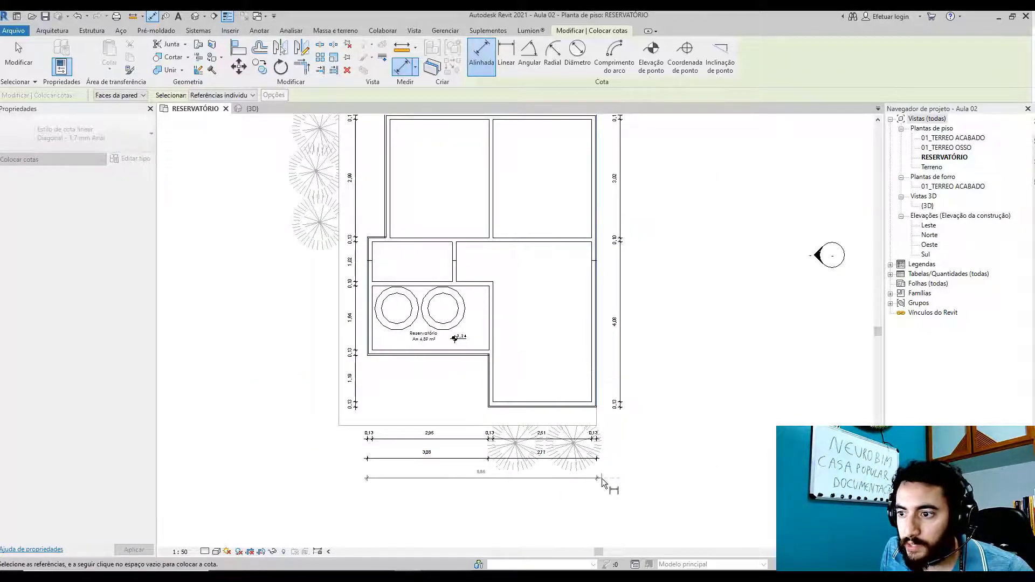
pyautogui.click(614, 477)
pyautogui.scroll(1, 581, 414)
pyautogui.scroll(-2, 581, 414)
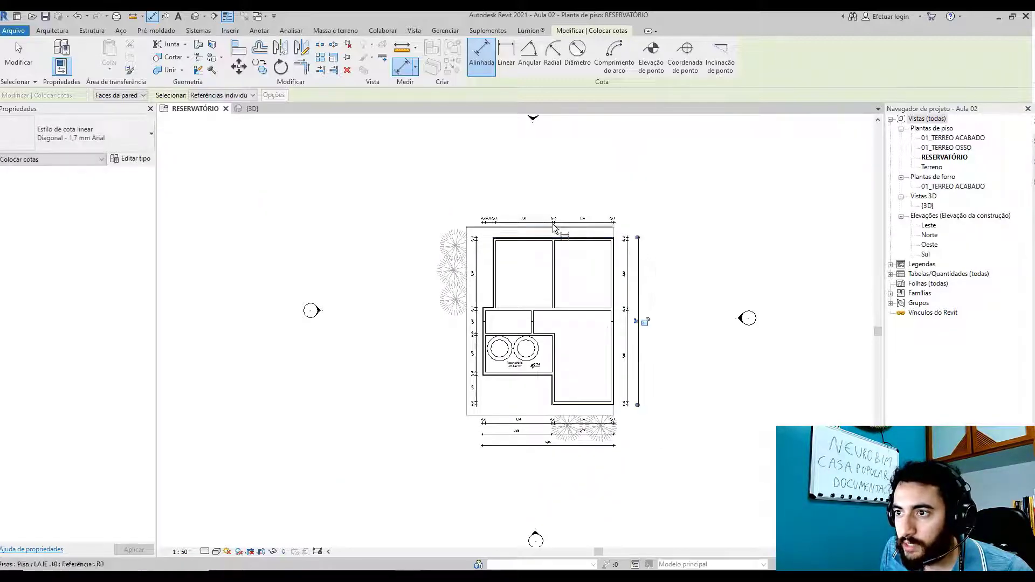
# - Dimension the left facade's setback and the upper block's width in a second row above the house, with the overall width above it
pyautogui.scroll(2, 490, 264)
pyautogui.click(491, 275)
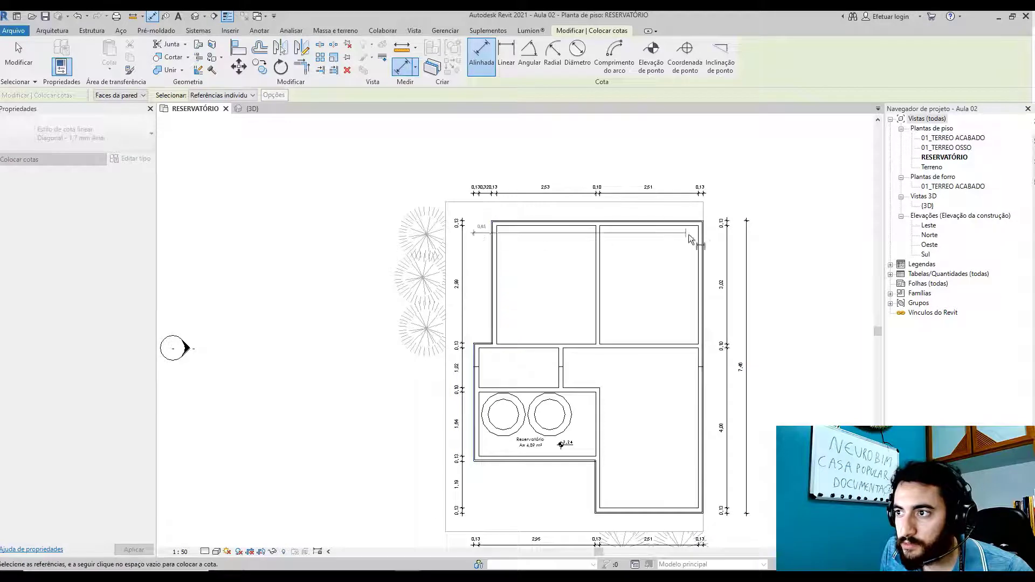
pyautogui.click(702, 249)
pyautogui.click(703, 174)
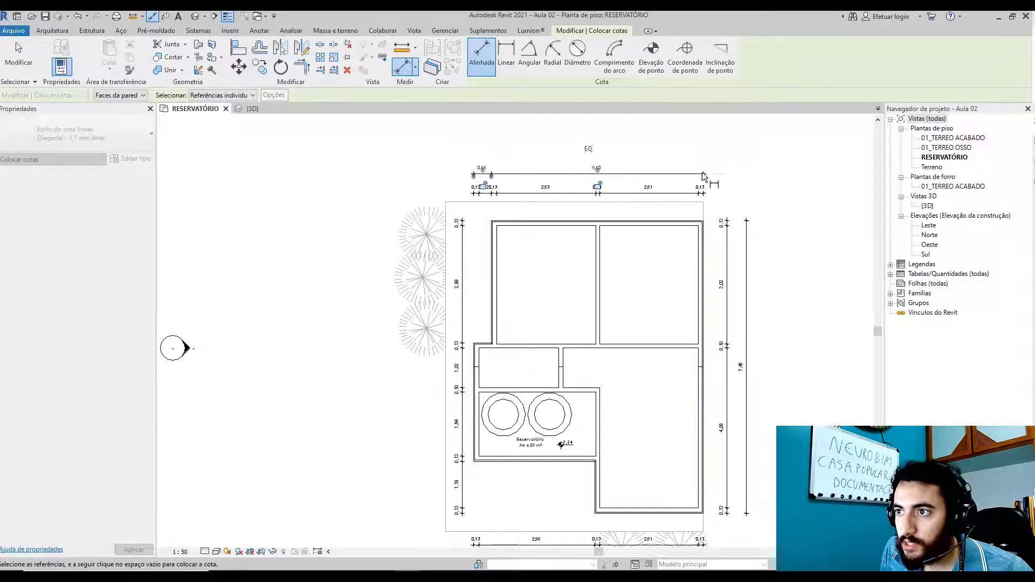
pyautogui.click(475, 370)
pyautogui.click(703, 281)
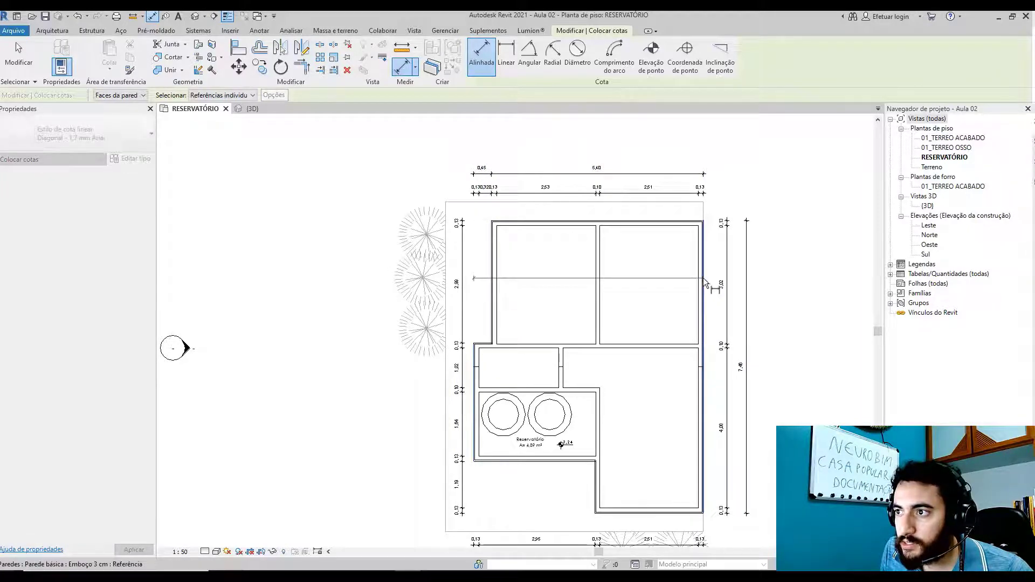
pyautogui.click(700, 155)
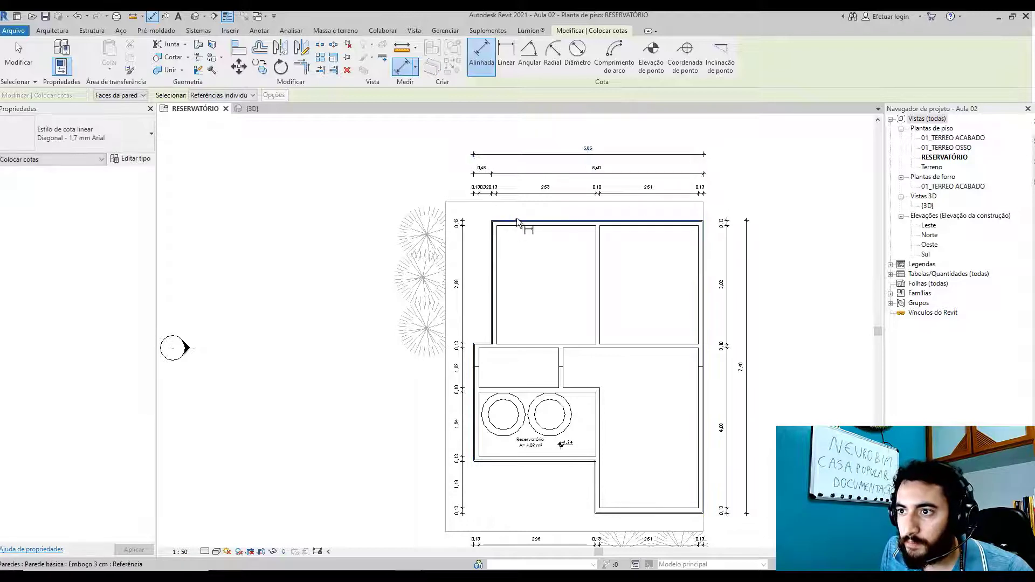
# - Dimension the outer horizontal wall faces in a second row beside the left facade, with the house's overall height farther out
pyautogui.click(492, 222)
pyautogui.click(495, 457)
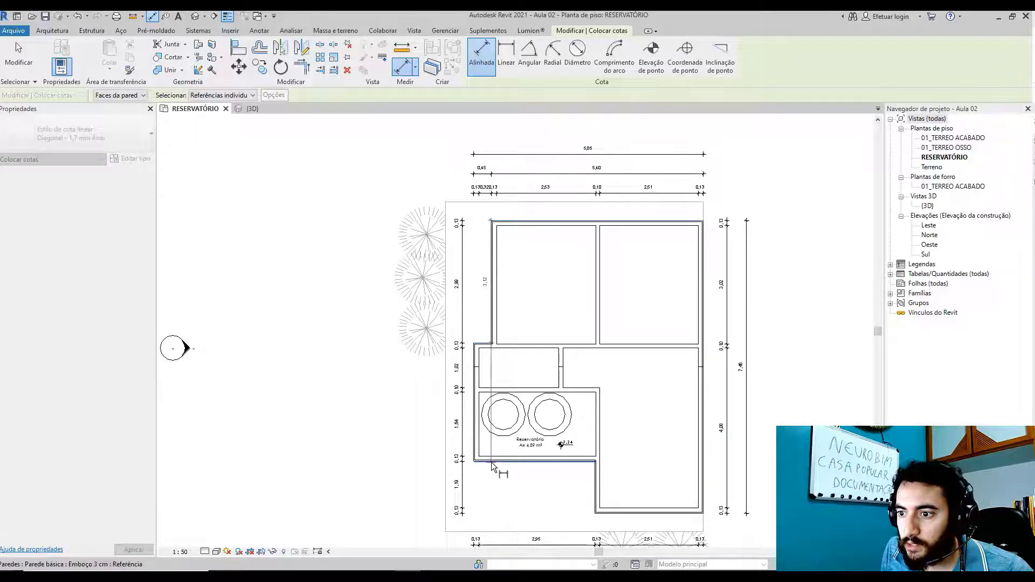
pyautogui.click(647, 510)
pyautogui.click(441, 478)
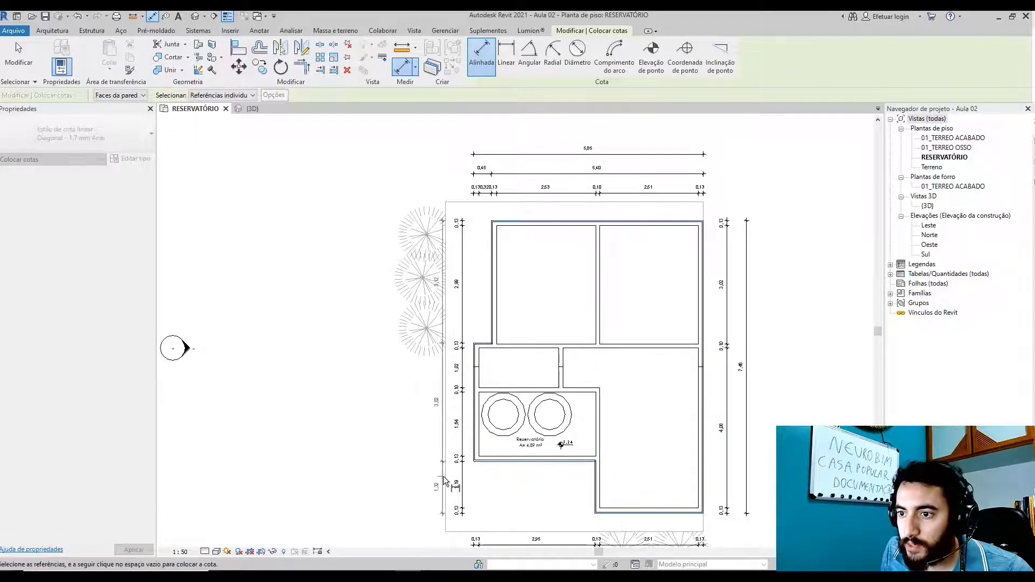
pyautogui.click(548, 222)
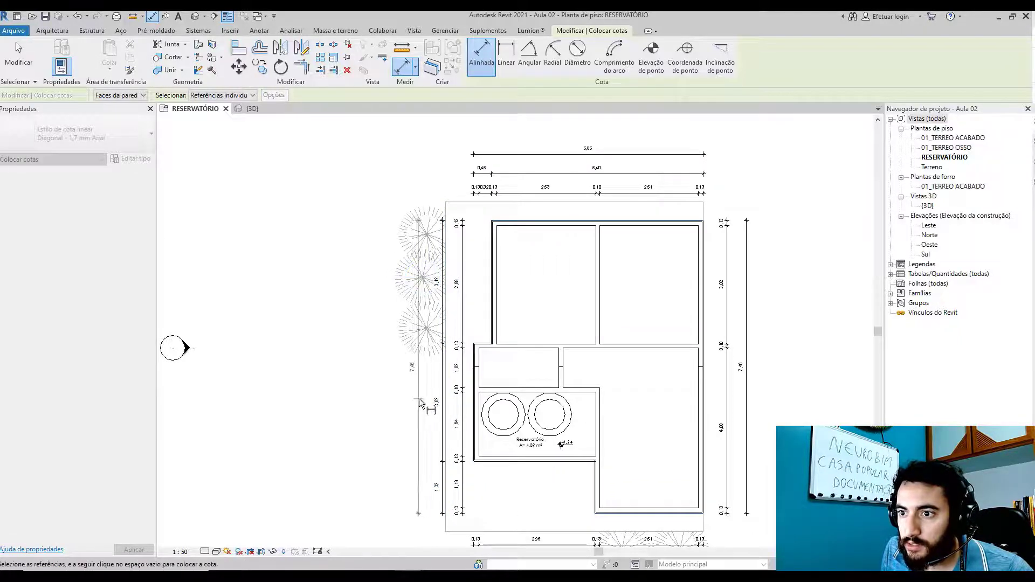
pyautogui.click(425, 380)
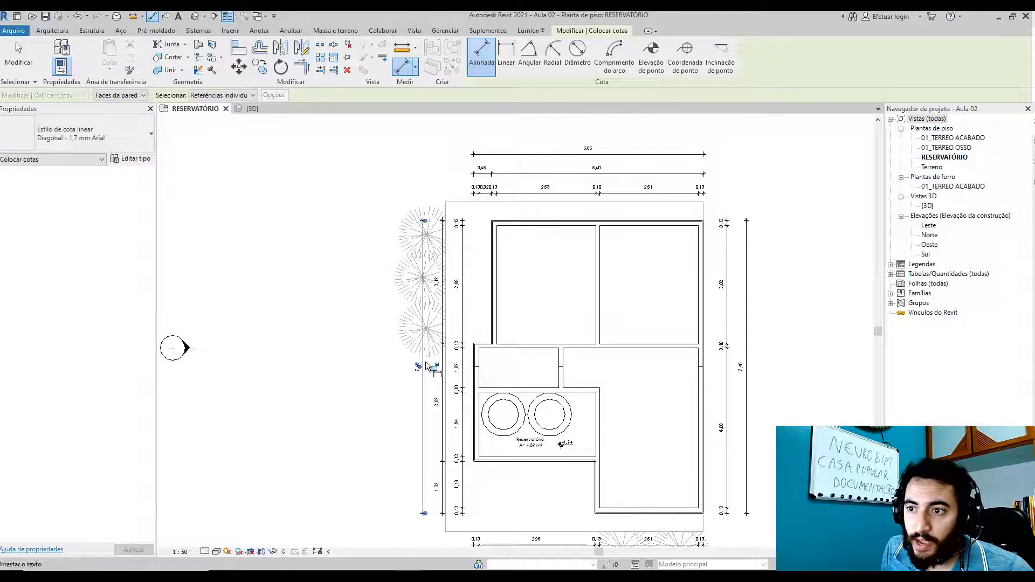
pyautogui.press('Escape')
pyautogui.press('Escape')
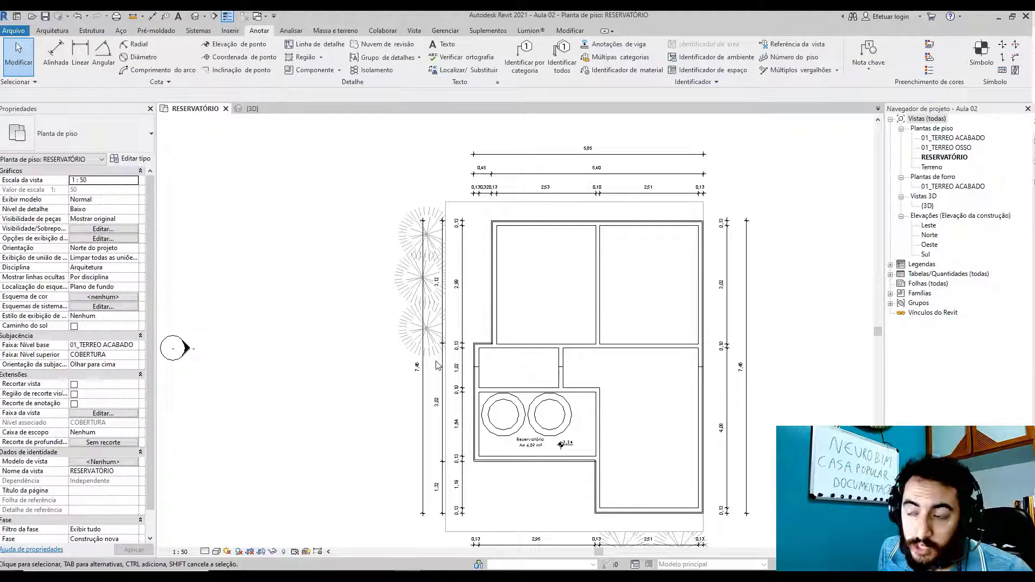
pyautogui.moveTo(438, 366)
pyautogui.mouseDown(button='middle')
pyautogui.moveTo(346, 348)
pyautogui.moveTo(344, 335)
pyautogui.mouseUp(button='middle')
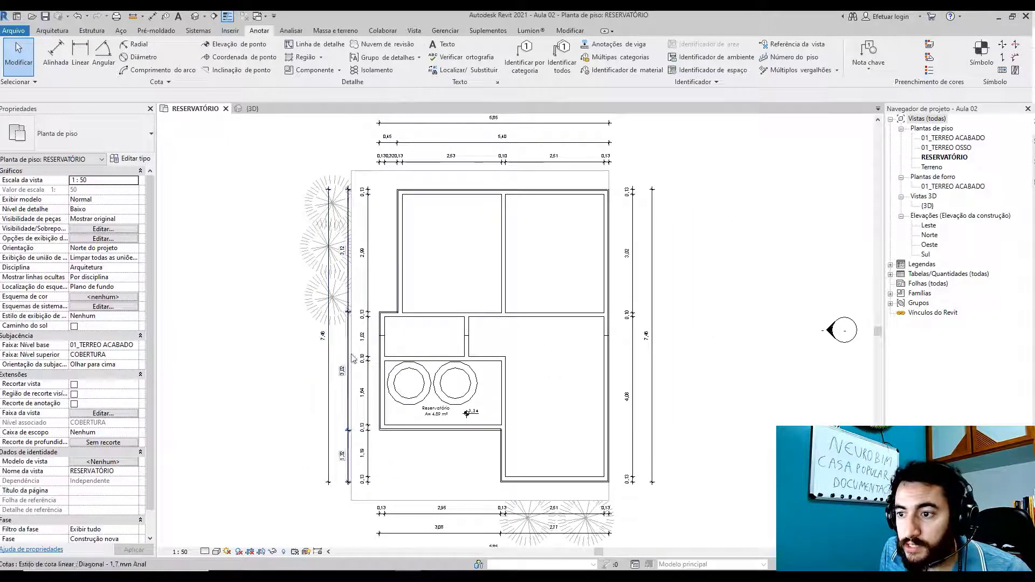
pyautogui.scroll(-2, 673, 431)
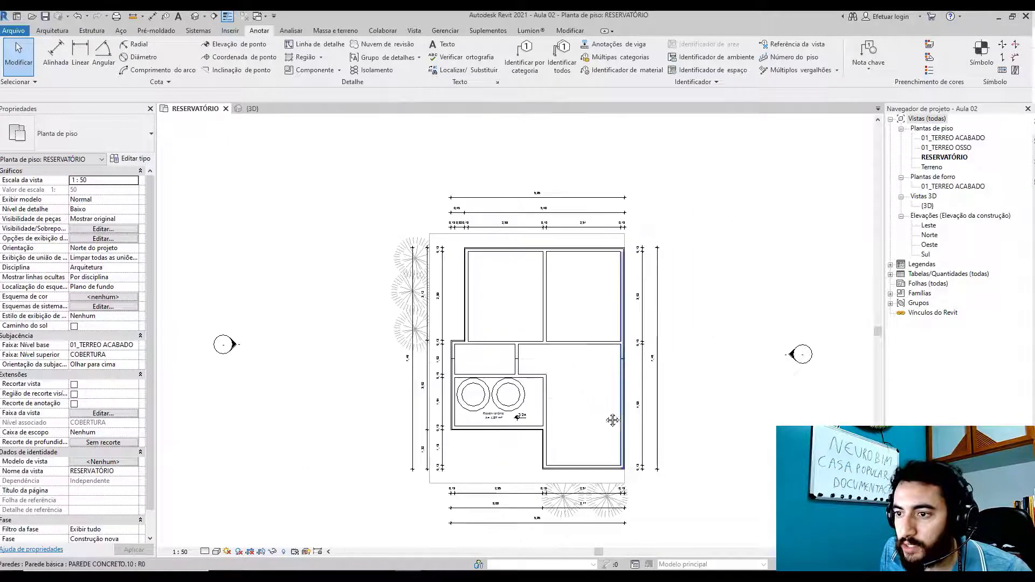
pyautogui.moveTo(613, 421); pyautogui.dragTo(567, 410, button='middle')
pyautogui.scroll(2, 670, 428)
pyautogui.scroll(-1, 670, 430)
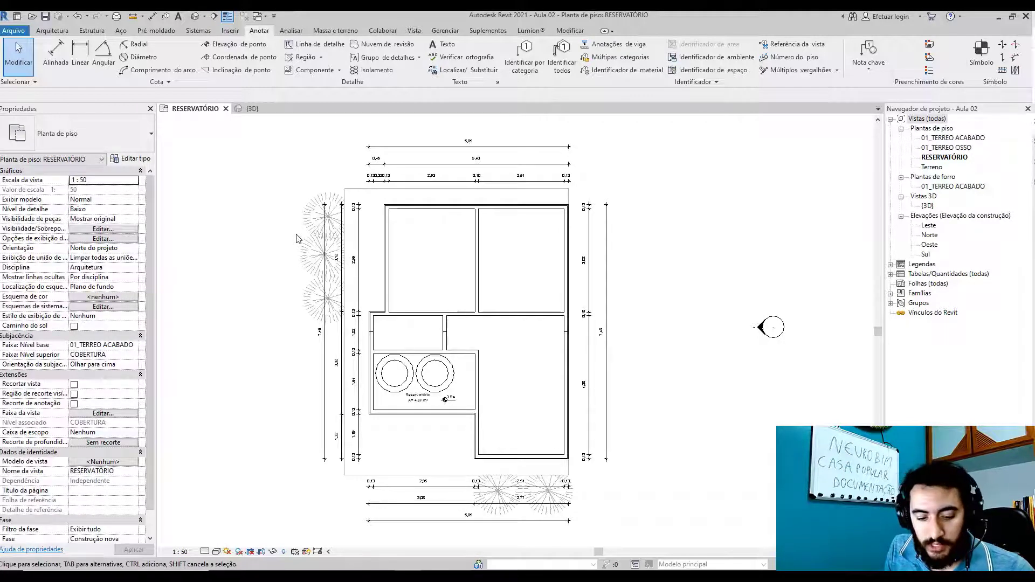
# - Hide the Vegetação model category in the RESERVATÓRIO plan's visibility/graphics overrides
pyautogui.press('v')
pyautogui.press('g')
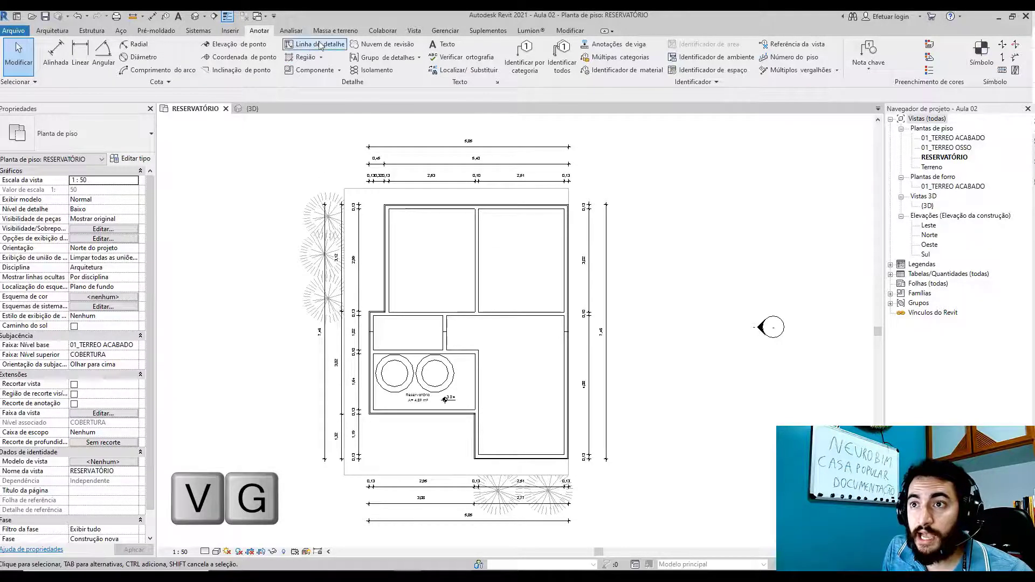
pyautogui.click(414, 31)
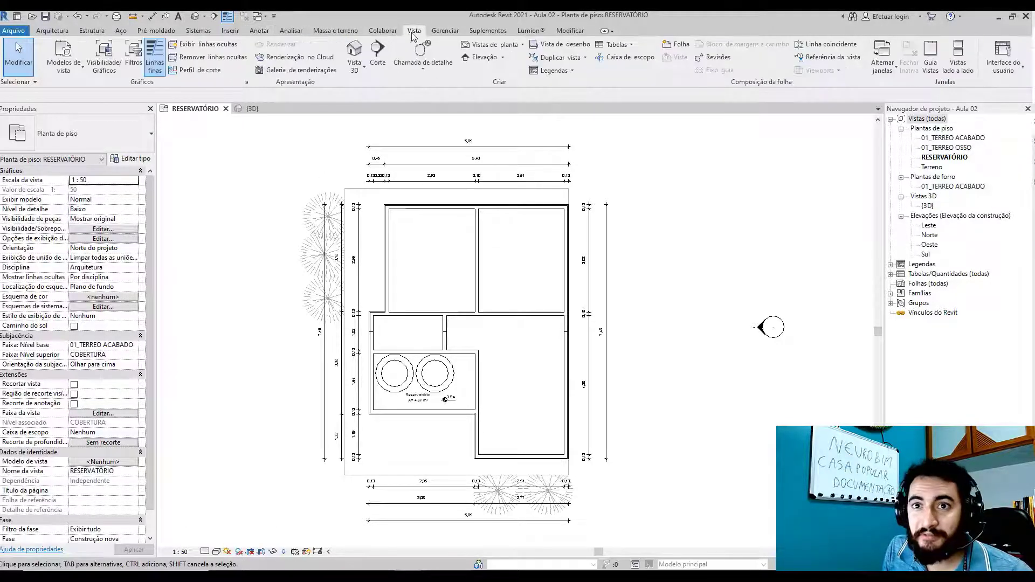
pyautogui.click(109, 70)
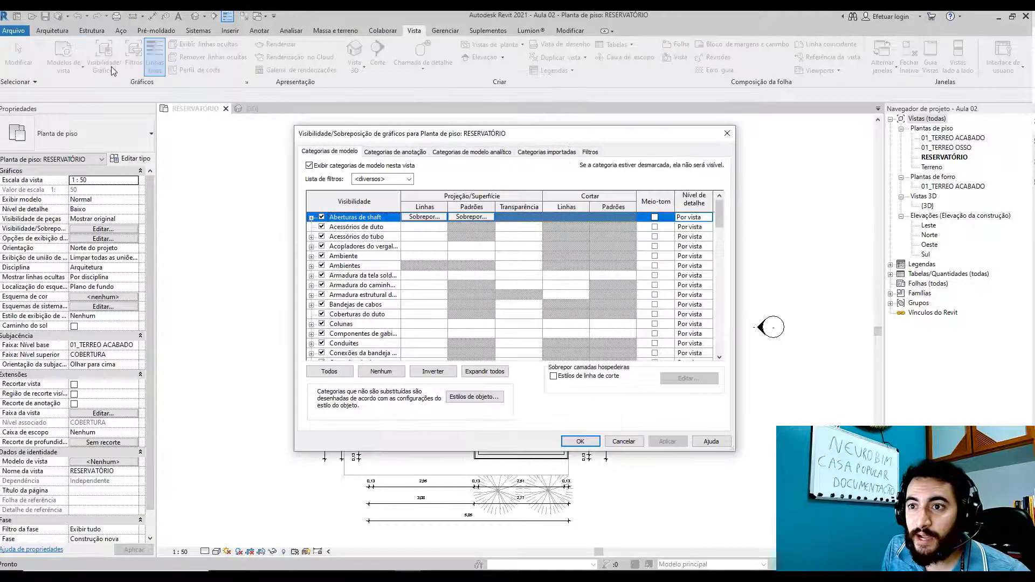
pyautogui.moveTo(719, 210); pyautogui.dragTo(717, 335)
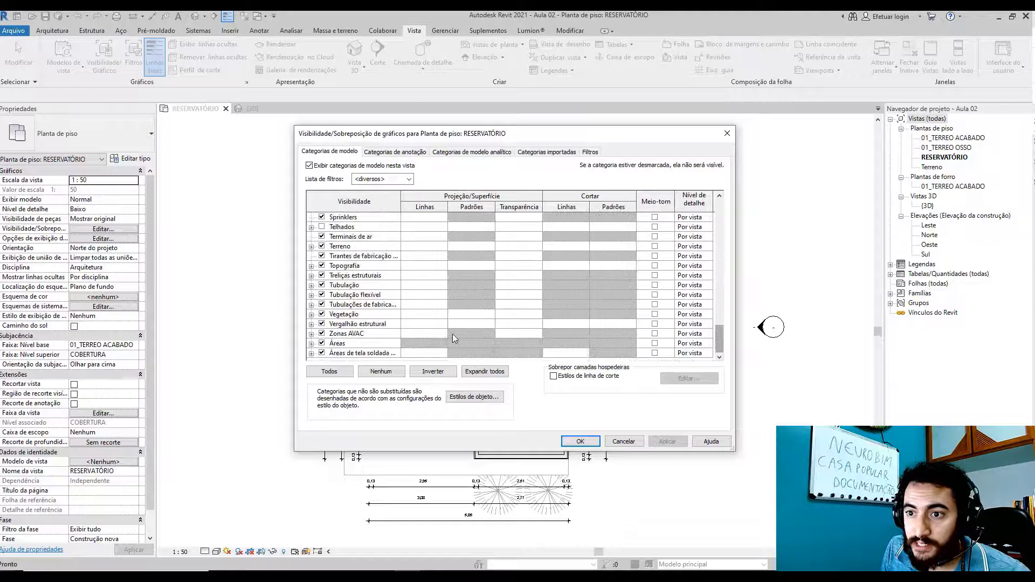
pyautogui.click(322, 314)
pyautogui.click(666, 442)
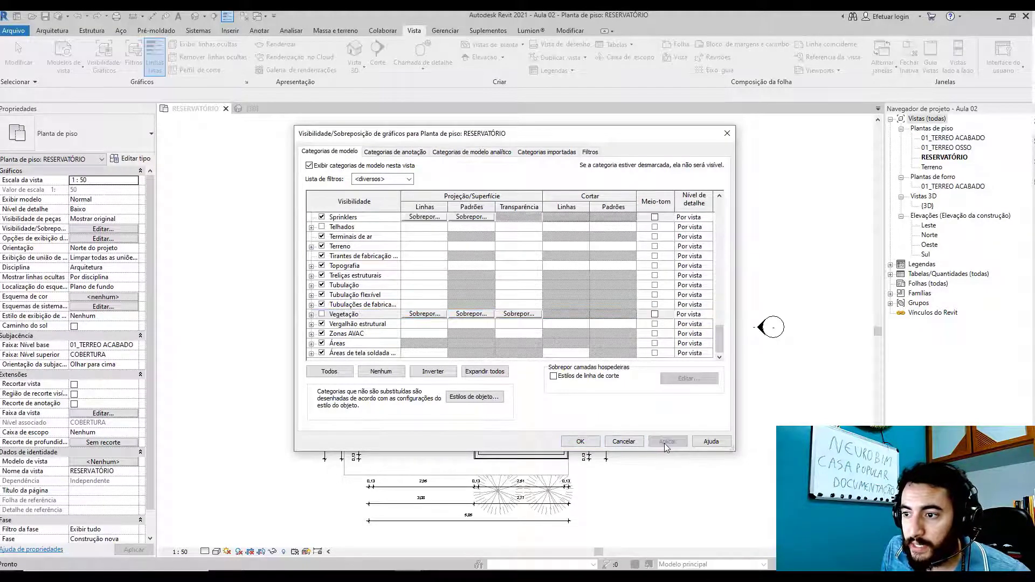
pyautogui.click(588, 442)
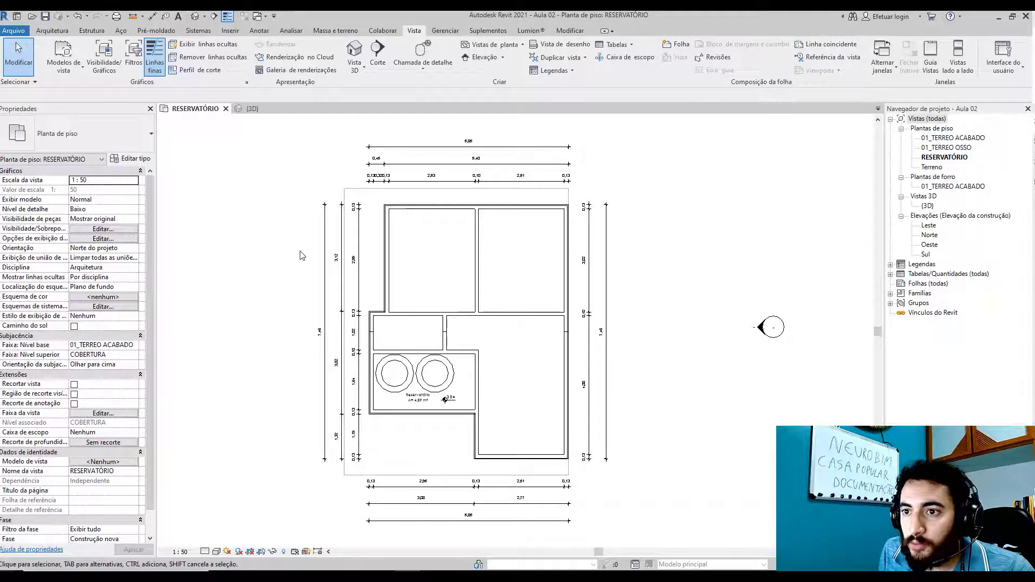
# - Move the three dimension rows beside the left facade slightly farther out, clear of the plan's outline
pyautogui.moveTo(276, 173); pyautogui.dragTo(369, 499)
pyautogui.moveTo(360, 446); pyautogui.dragTo(344, 446)
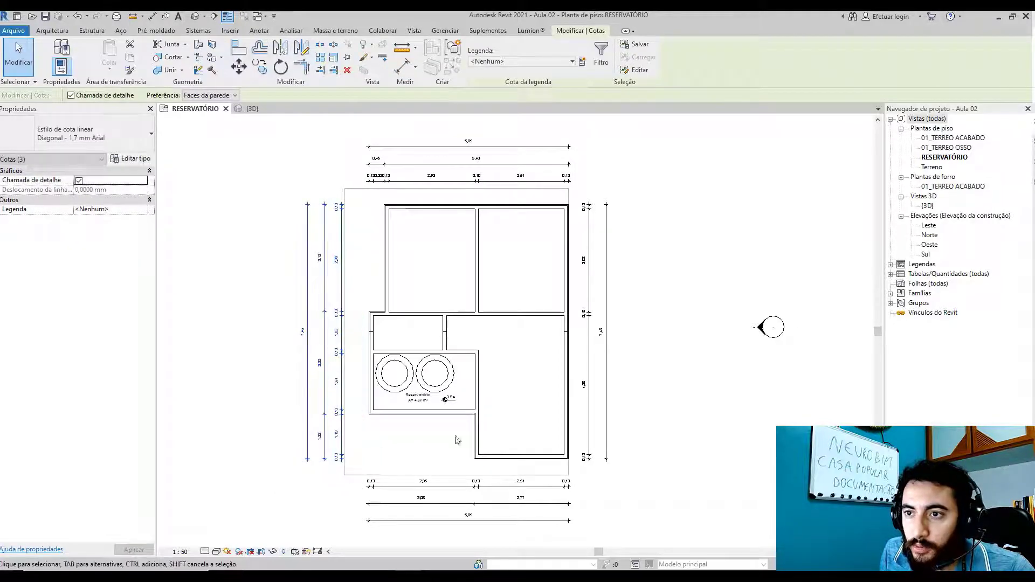
pyautogui.click(661, 365)
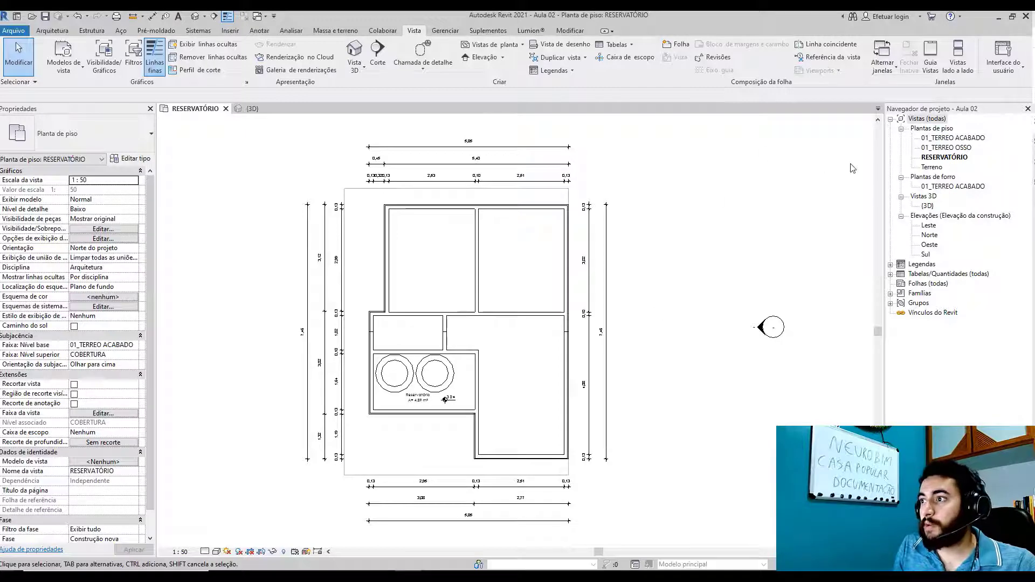
# - Place the símbolo norte annotation in the 01_TERREO ACABADO floor plan, just beyond the upper-right corner of the house
pyautogui.doubleClick(949, 138)
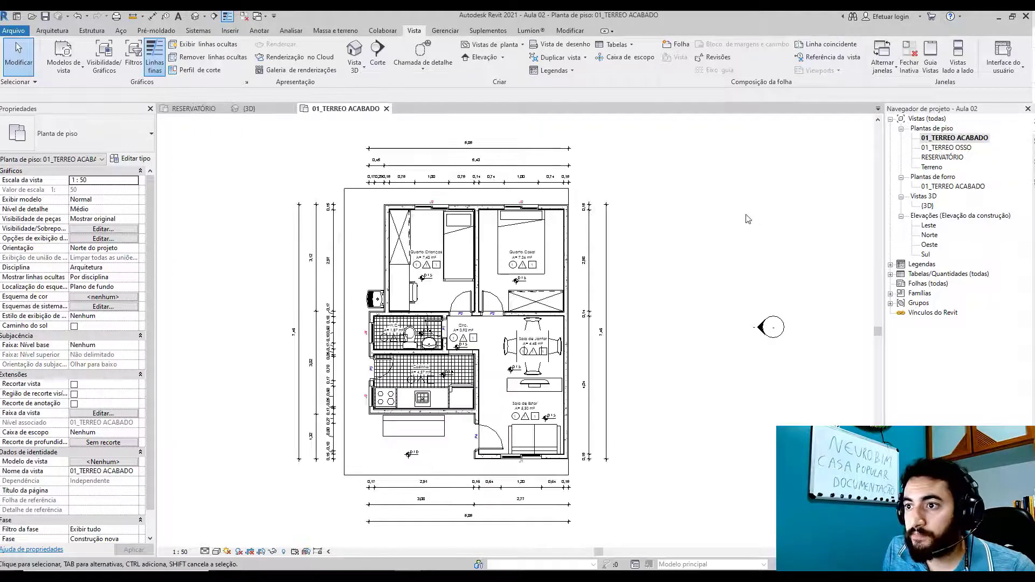
pyautogui.moveTo(721, 212); pyautogui.dragTo(685, 240, button='middle')
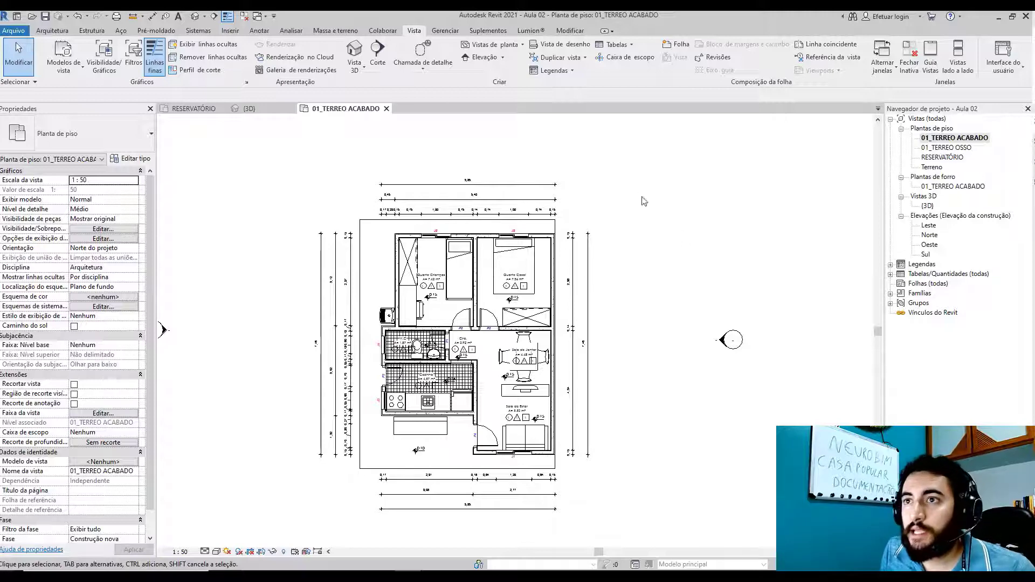
pyautogui.click(259, 31)
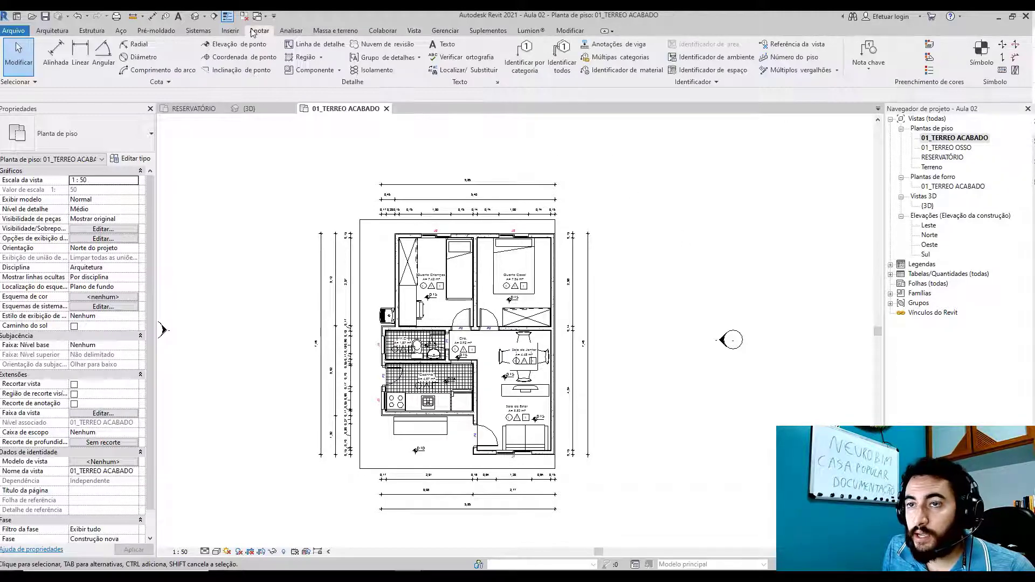
pyautogui.click(991, 80)
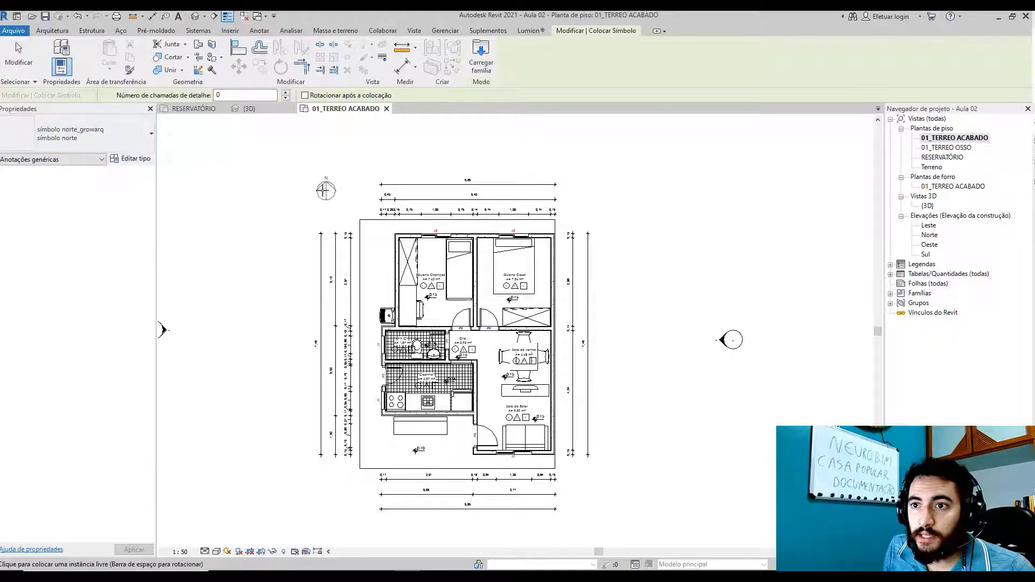
pyautogui.scroll(3, 569, 209)
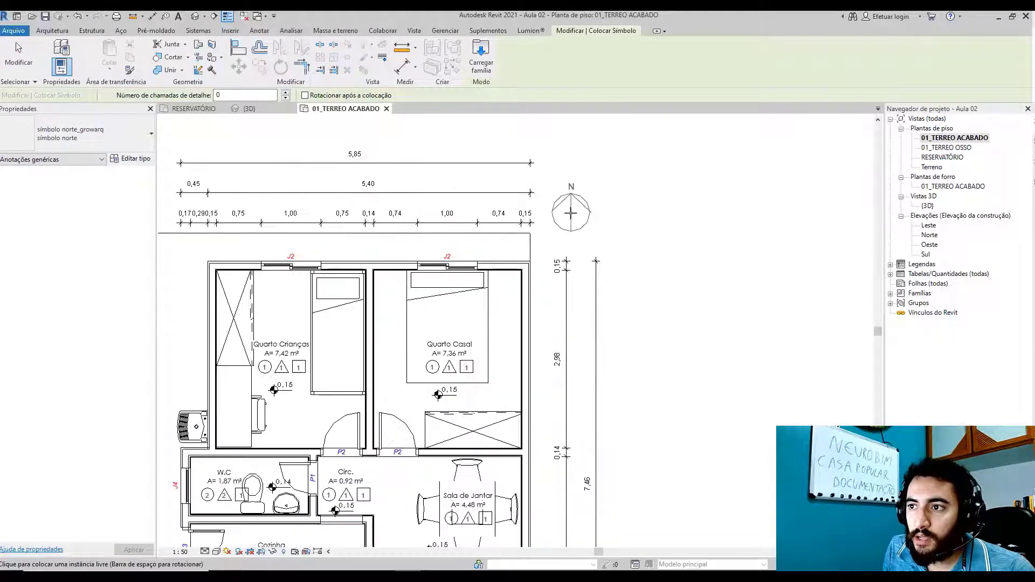
pyautogui.click(569, 209)
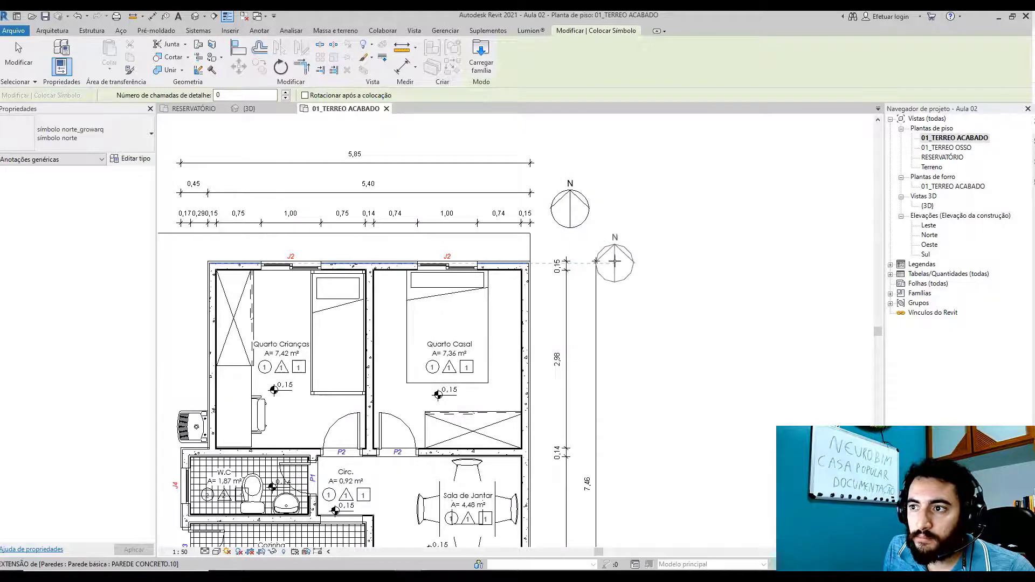
pyautogui.press('Escape')
pyautogui.scroll(-3, 616, 265)
pyautogui.scroll(-1, 615, 264)
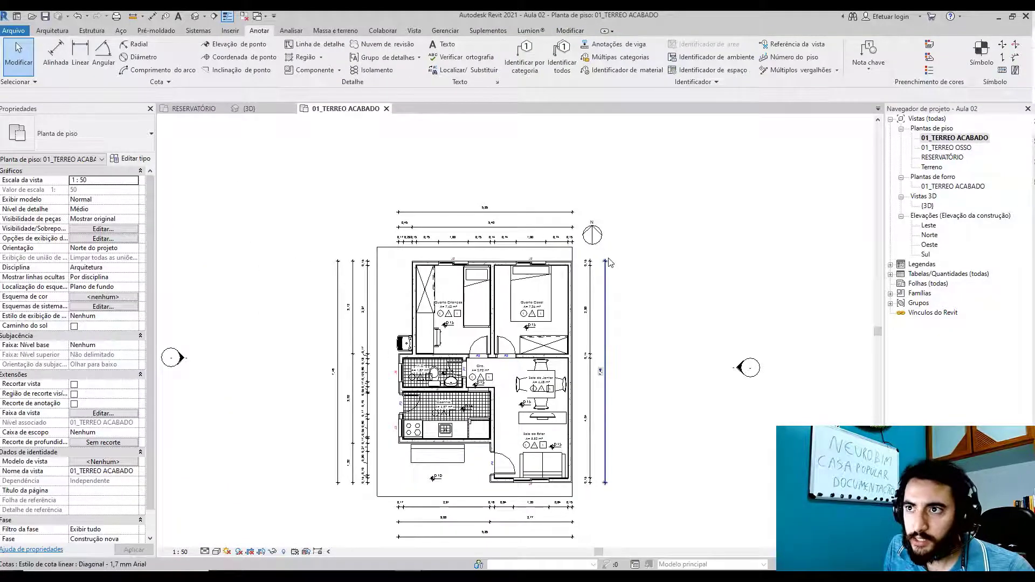
# - Rotate the north symbol 37° counterclockwise about its centre
pyautogui.scroll(1, 606, 261)
pyautogui.click(597, 232)
pyautogui.scroll(4, 555, 308)
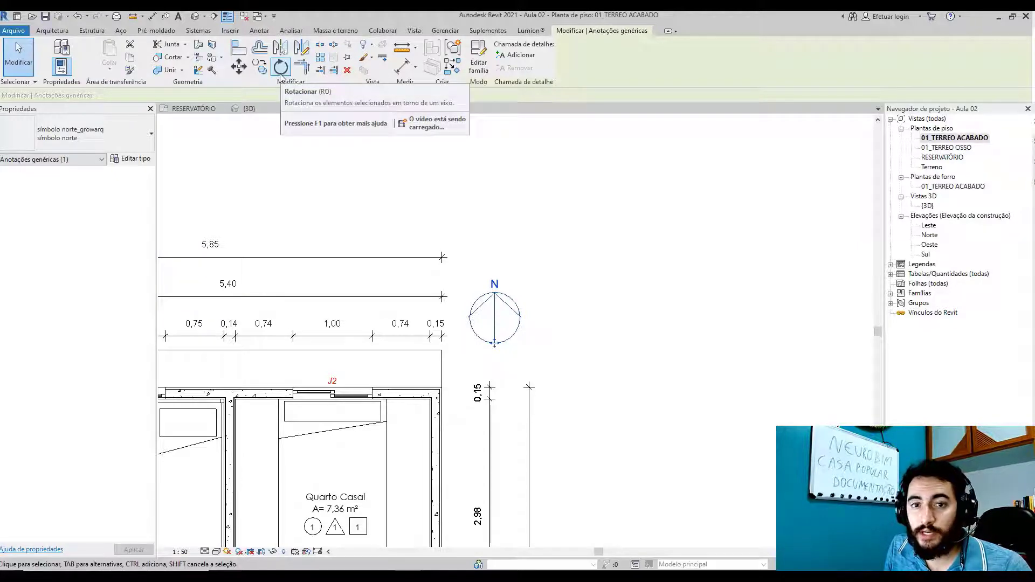
pyautogui.click(280, 70)
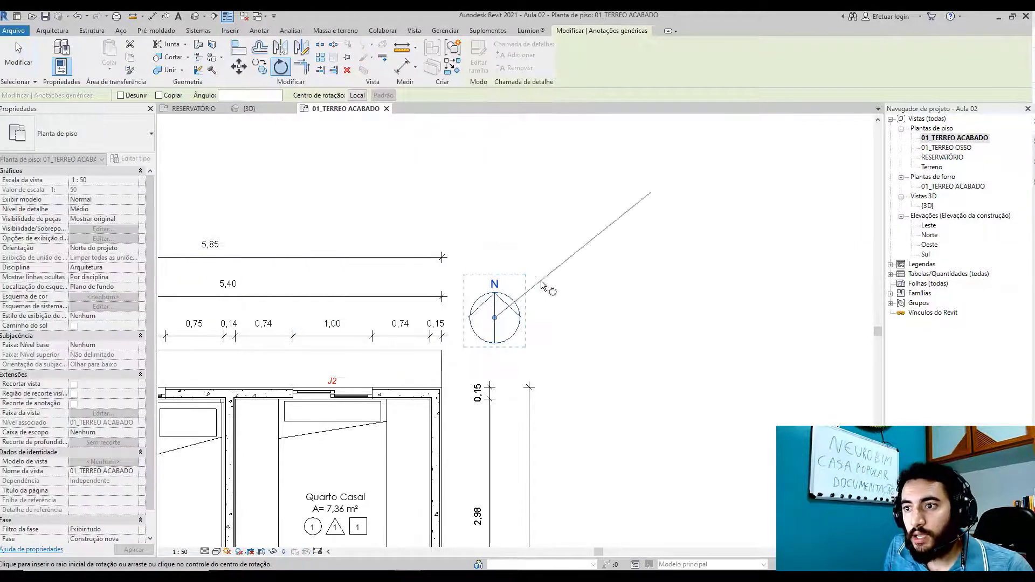
pyautogui.click(493, 246)
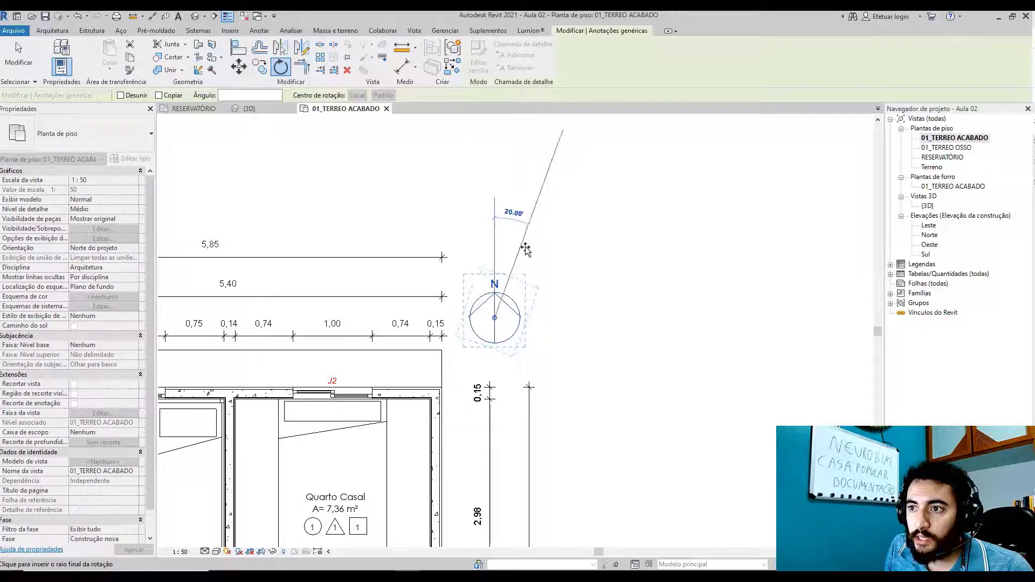
pyautogui.press('Escape')
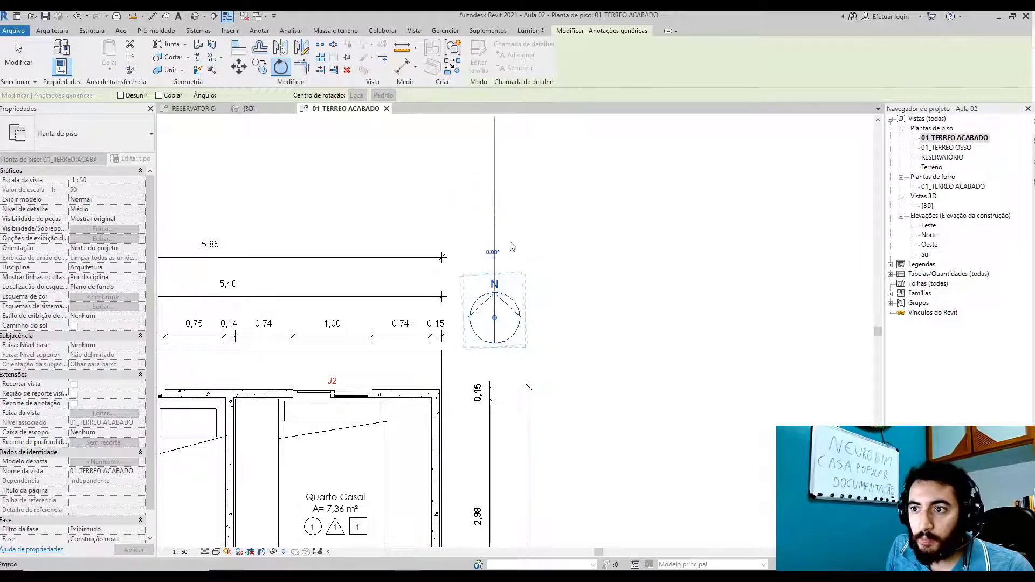
pyautogui.click(280, 68)
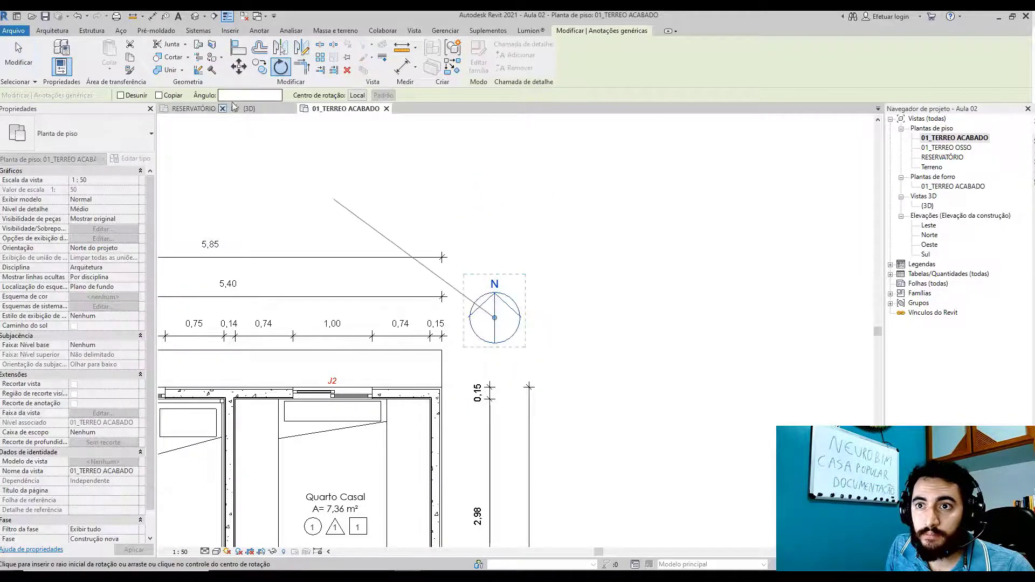
pyautogui.click(257, 95)
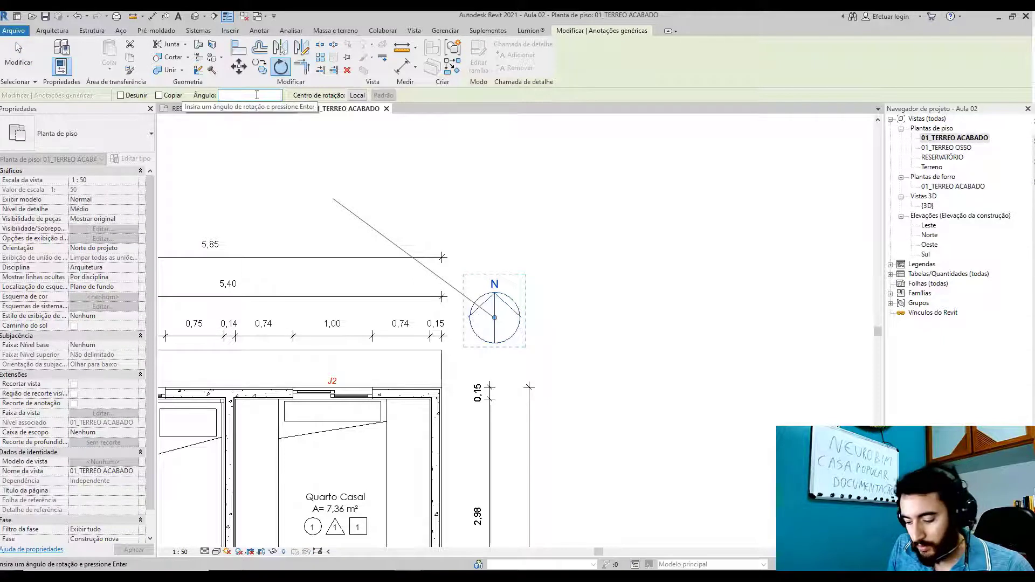
pyautogui.write('37')
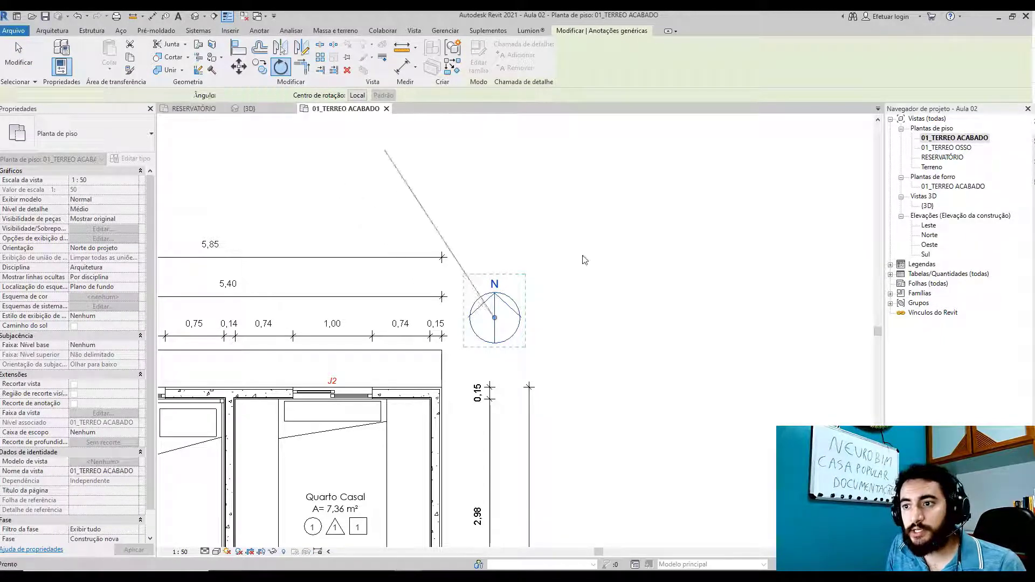
pyautogui.press('Return')
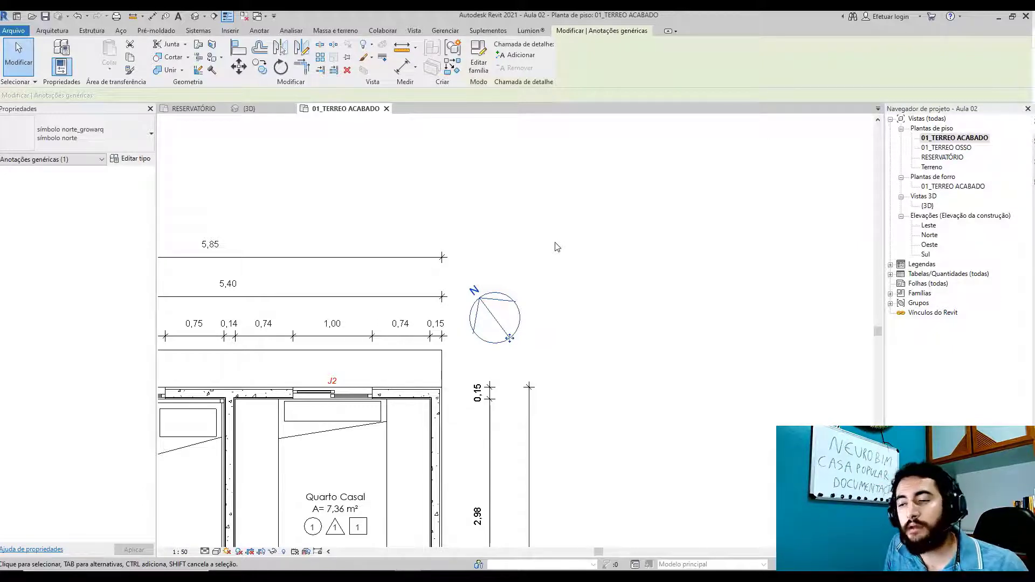
pyautogui.click(556, 247)
pyautogui.scroll(-2, 623, 322)
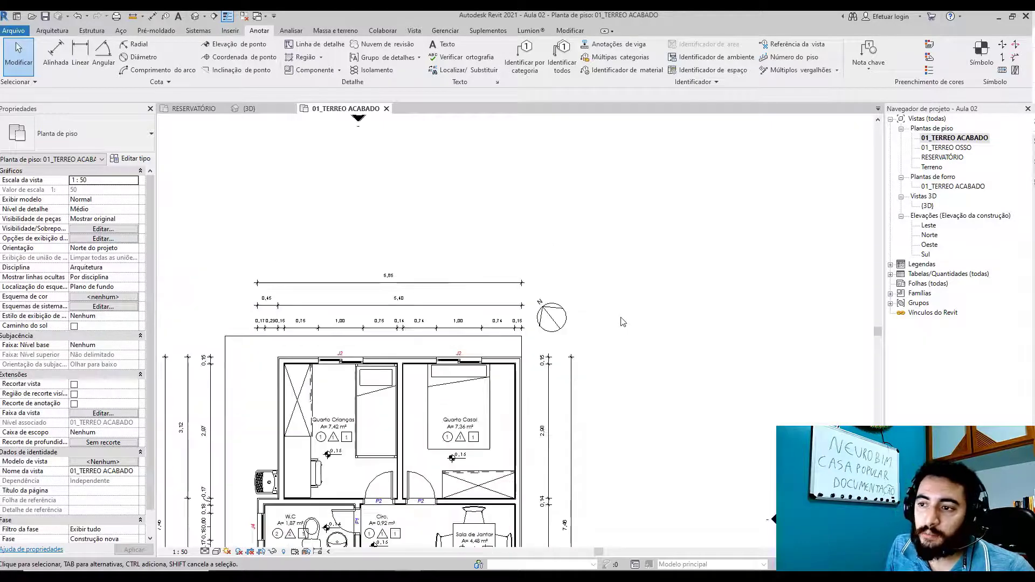
pyautogui.scroll(-2, 623, 322)
pyautogui.moveTo(622, 326); pyautogui.dragTo(615, 283, button='middle')
pyautogui.moveTo(620, 379); pyautogui.dragTo(603, 318, button='middle')
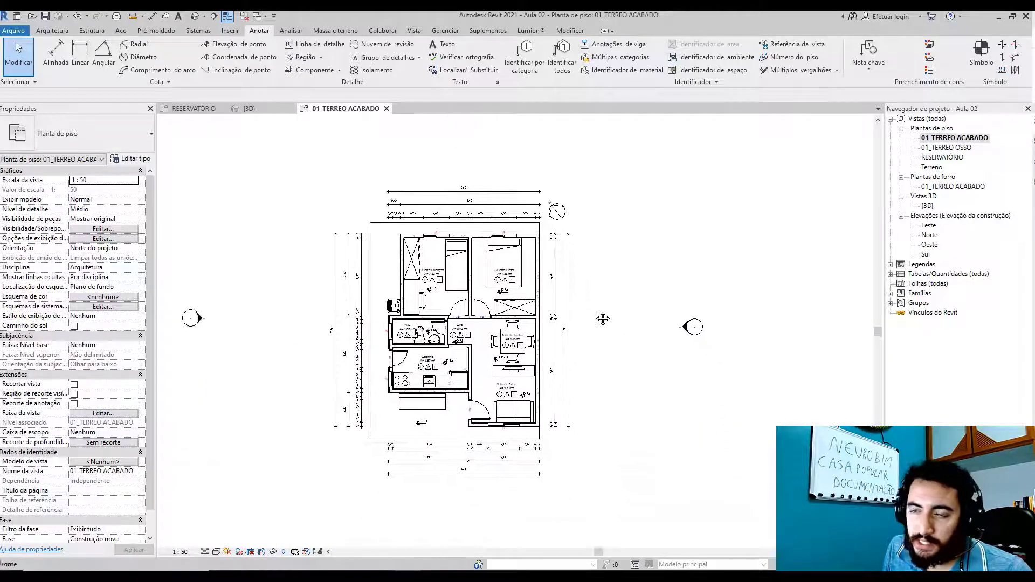
pyautogui.scroll(1, 588, 320)
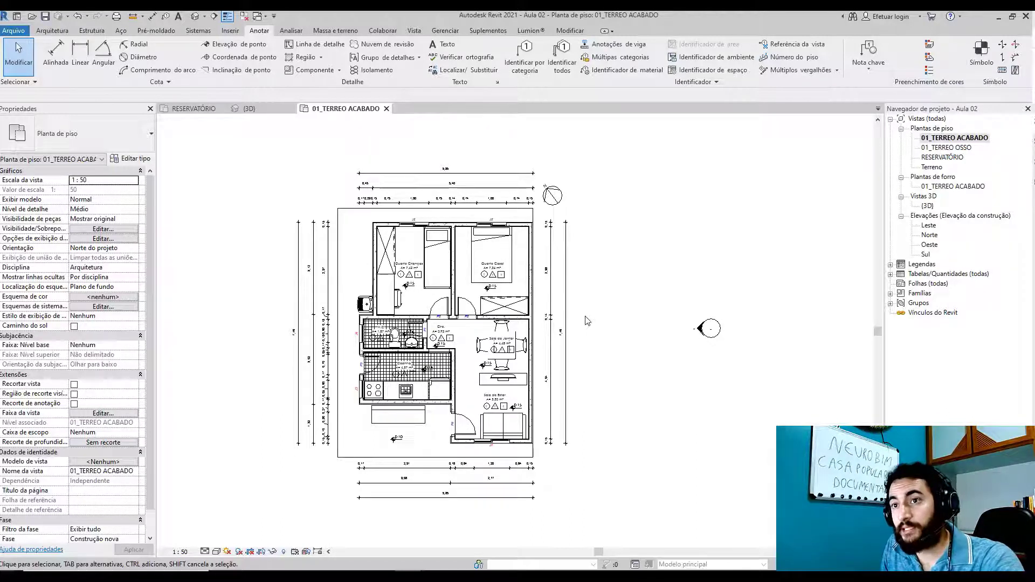
# - Duplicate the RESERVATÓRIO floor plan without its detailing and rename the copy COBERTURA
pyautogui.click(941, 158)
pyautogui.rightClick(942, 159)
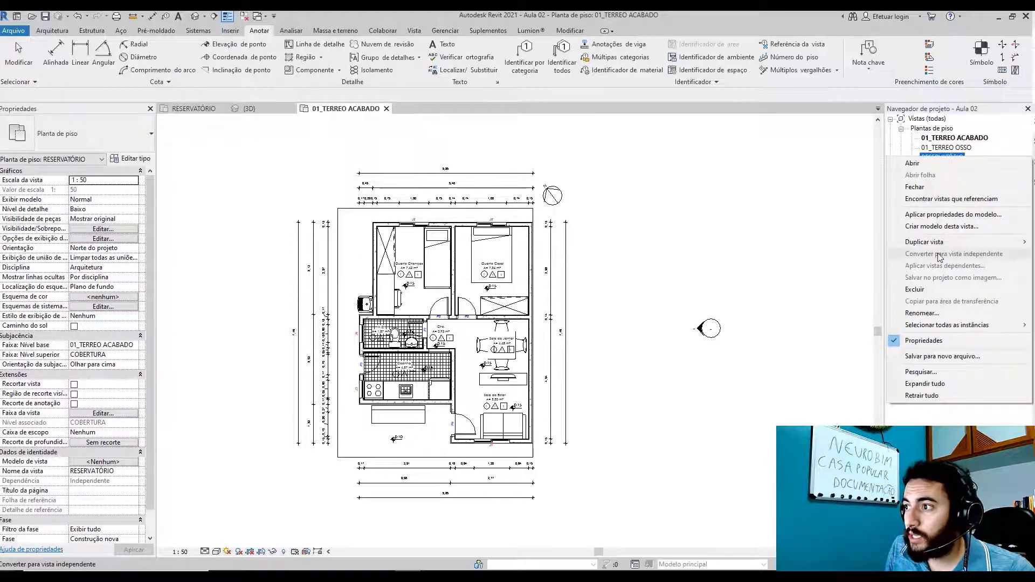
pyautogui.moveTo(938, 242)
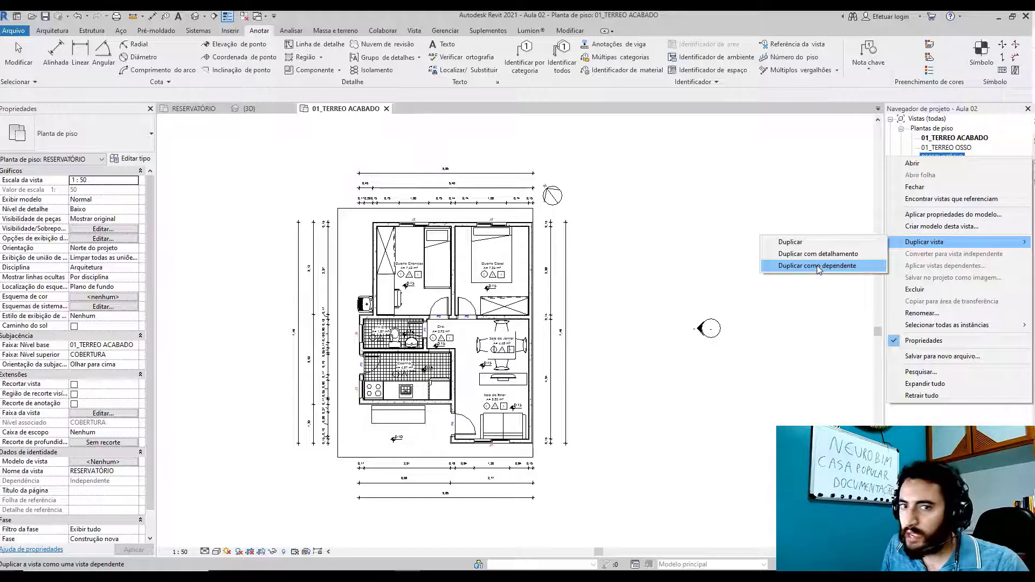
pyautogui.click(825, 242)
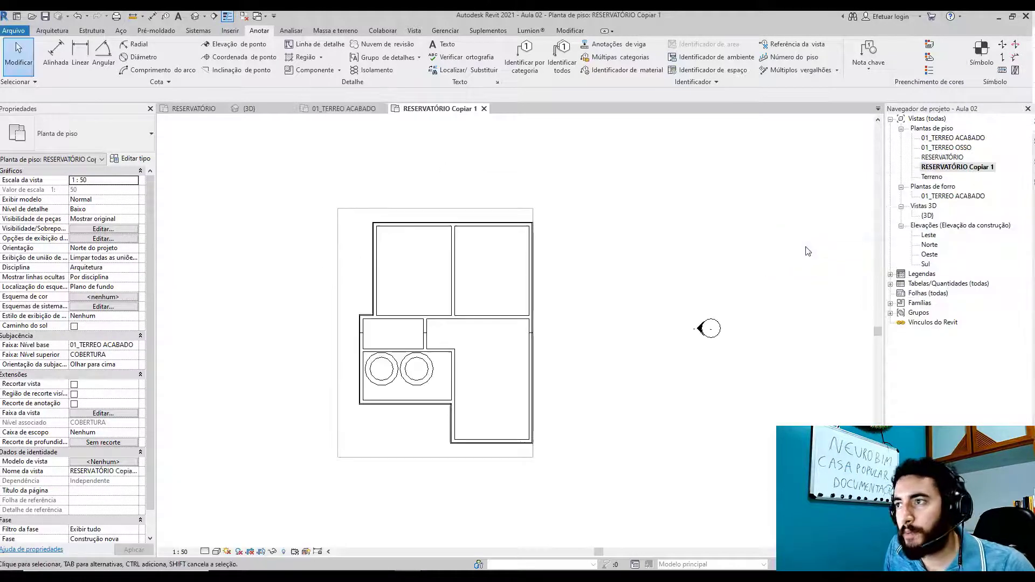
pyautogui.rightClick(949, 166)
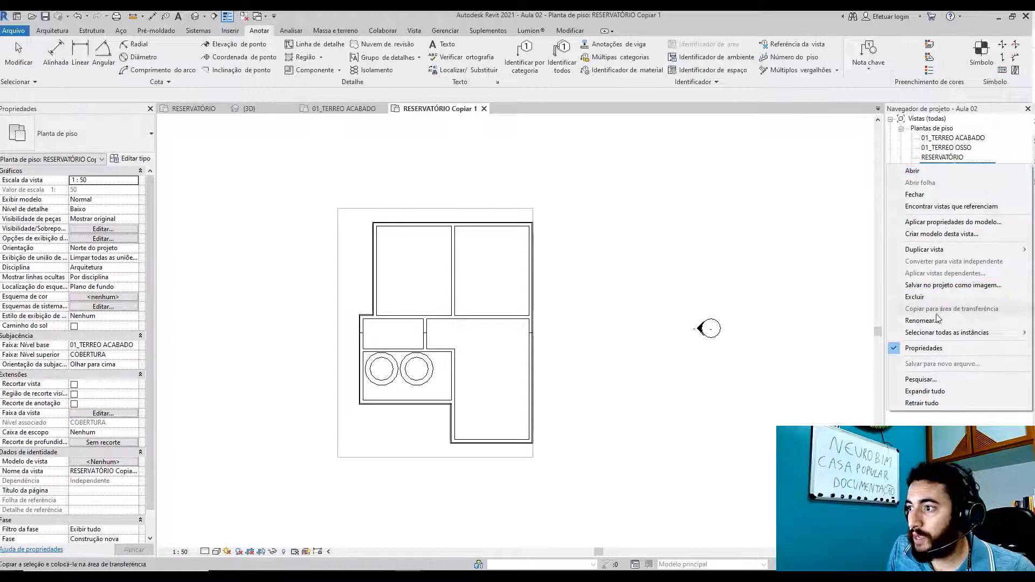
pyautogui.click(923, 320)
pyautogui.write('Cob')
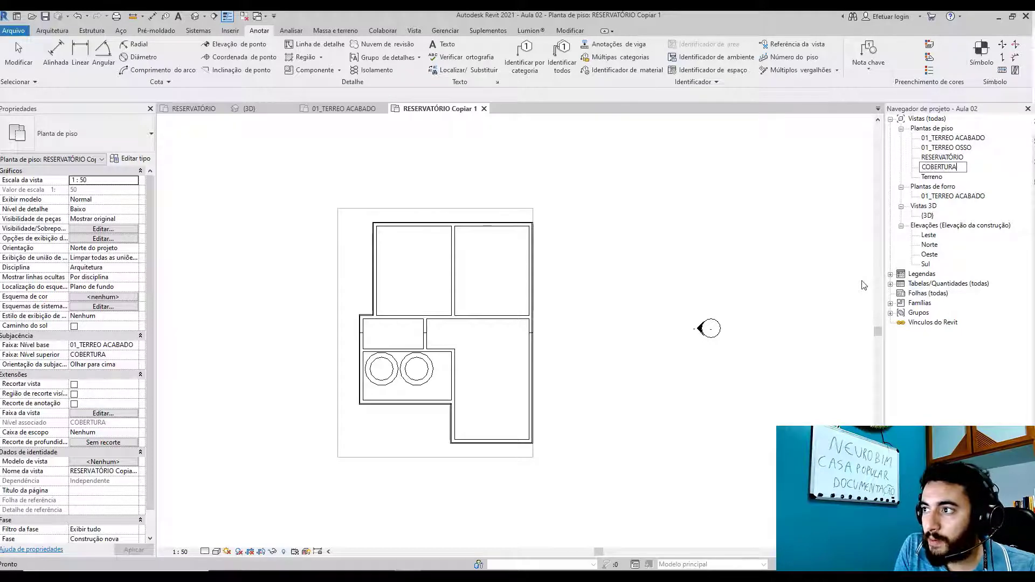
pyautogui.click(929, 178)
pyautogui.click(629, 276)
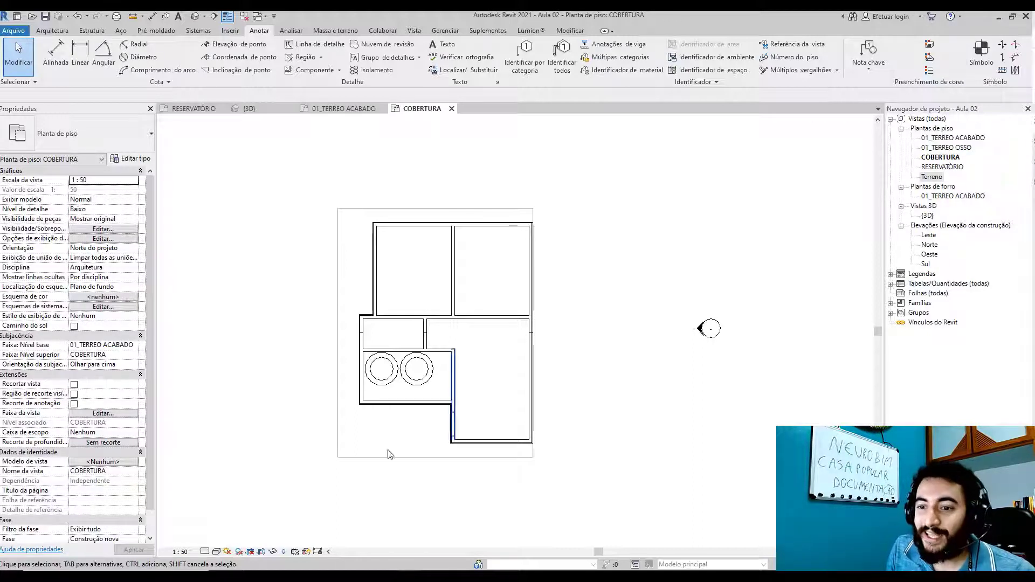
# - Reveal the hidden elements in the COBERTURA plan, unhide the roof category, and leave the reveal mode
pyautogui.click(284, 551)
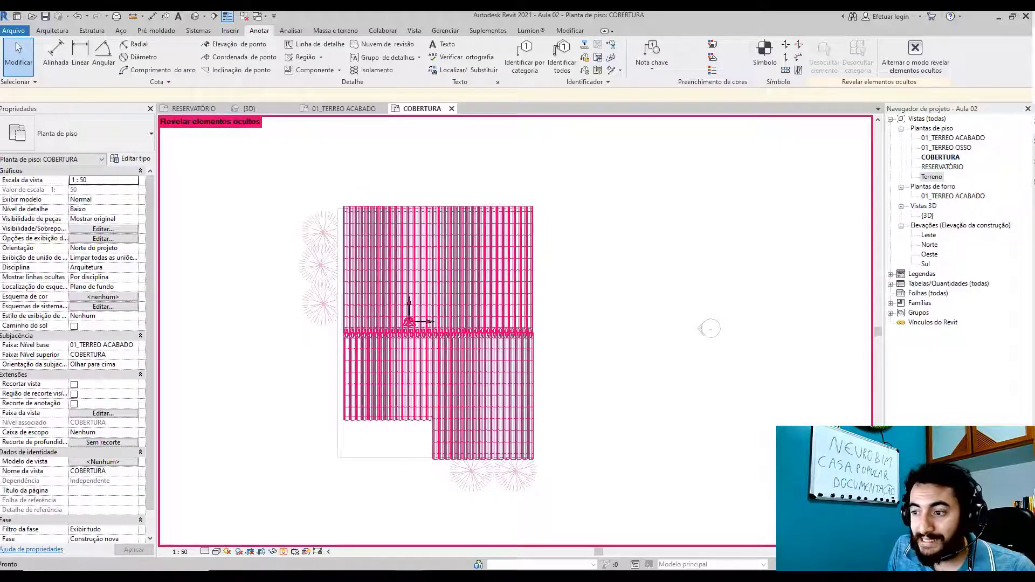
pyautogui.click(412, 441)
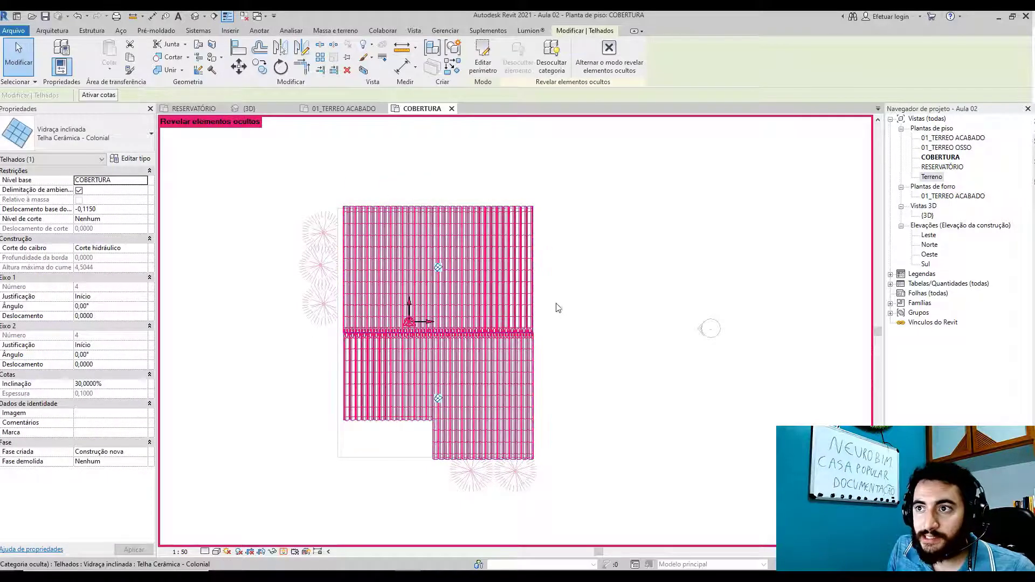
pyautogui.click(551, 60)
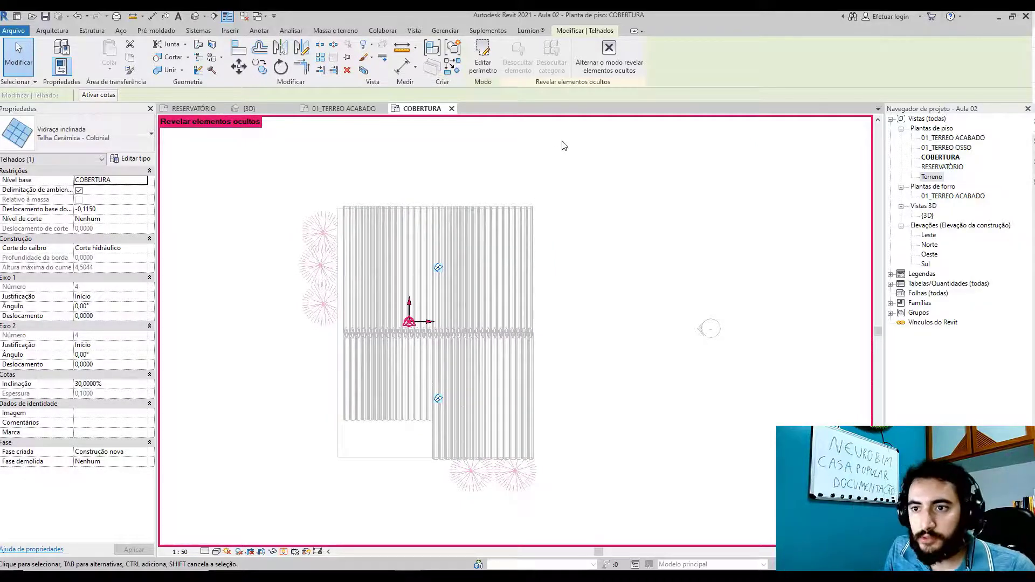
pyautogui.click(283, 552)
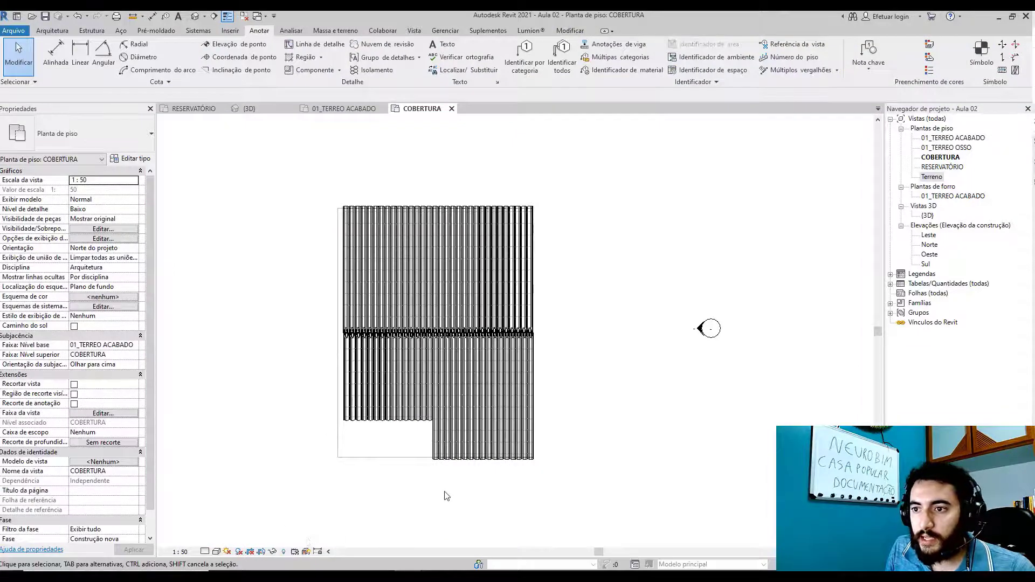
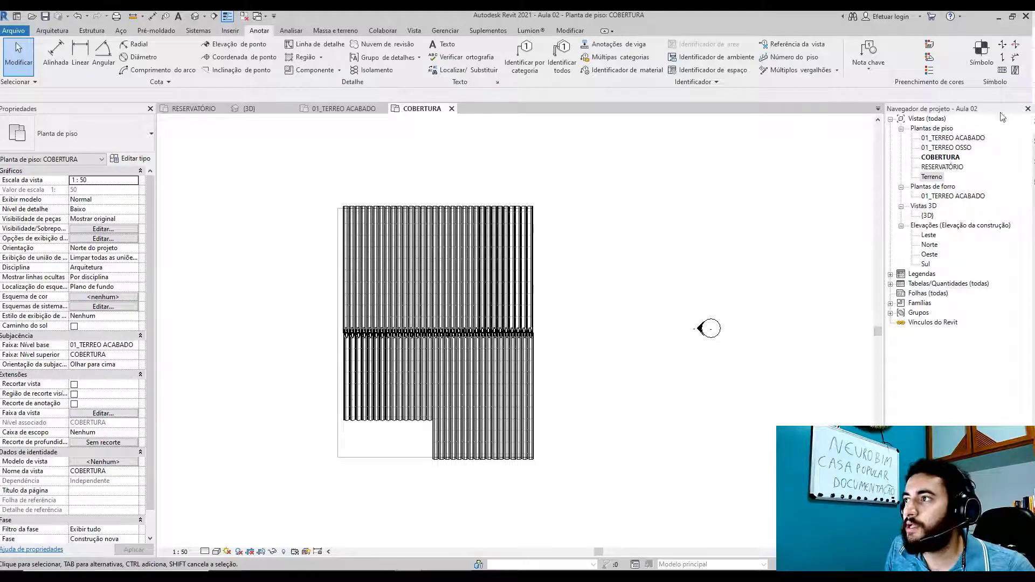
# - Place a símbolo inclinação caimento telhado annotation in the middle of the roof's upper slope in the COBERTURA plan
pyautogui.click(979, 61)
pyautogui.click(94, 143)
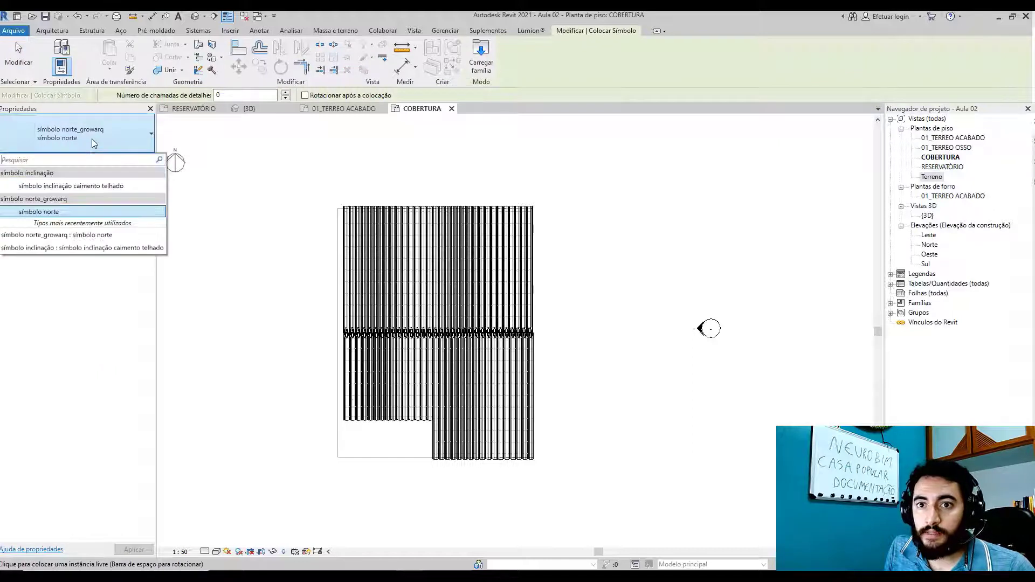
pyautogui.click(93, 187)
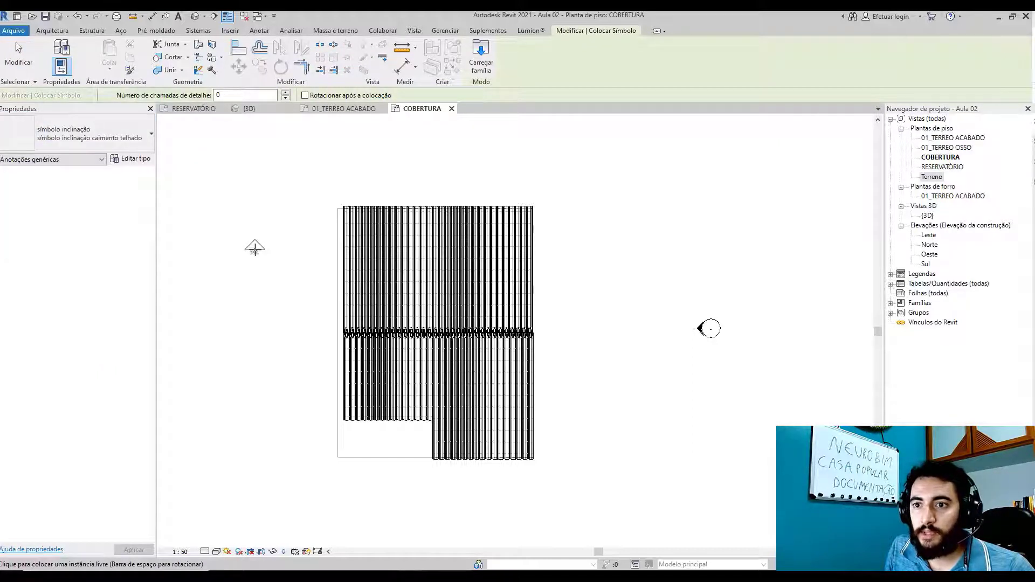
pyautogui.scroll(4, 437, 271)
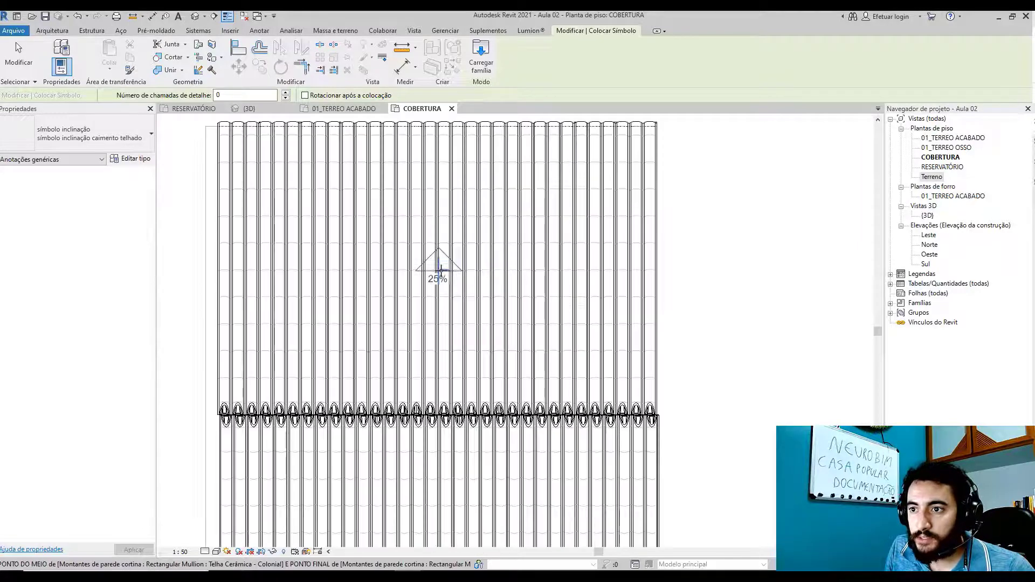
pyautogui.click(438, 269)
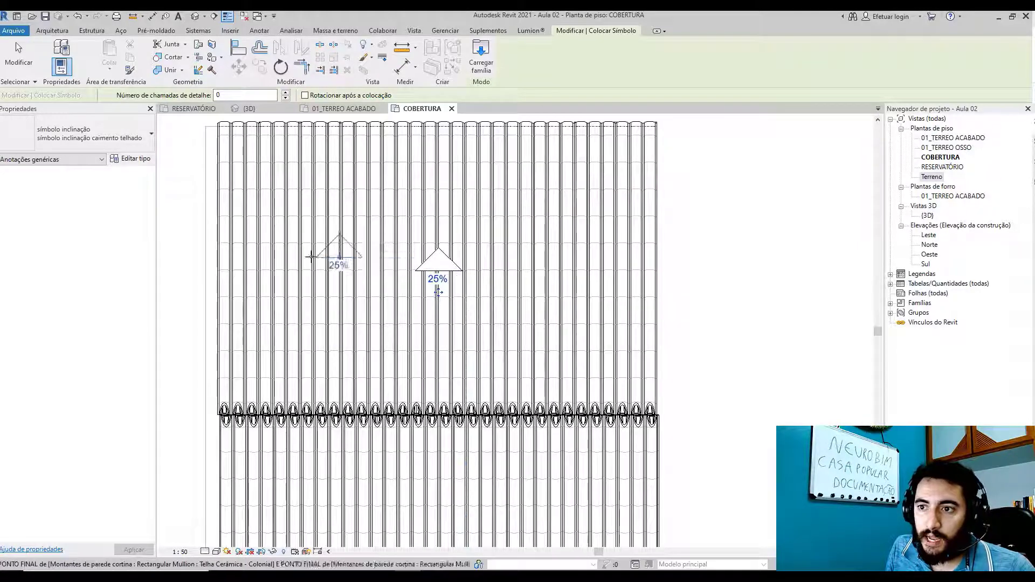
# - Place a second roof slope symbol, rotated to point down, in the lower slope aligned below the first symbol
pyautogui.press('space')
pyautogui.press('space')
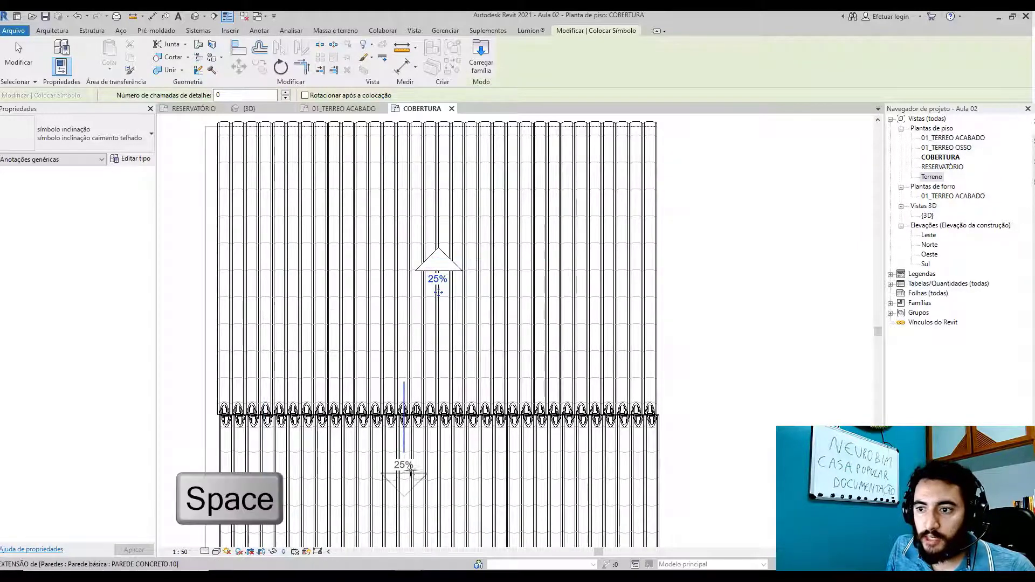
pyautogui.scroll(-3, 415, 436)
pyautogui.moveTo(441, 386); pyautogui.dragTo(451, 328, button='middle')
pyautogui.scroll(1, 437, 420)
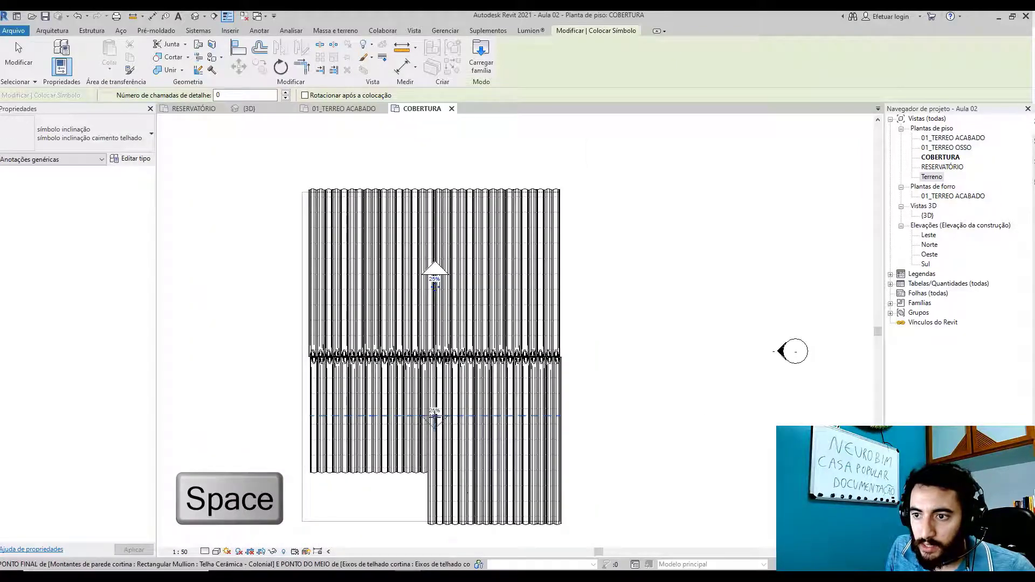
pyautogui.click(435, 418)
pyautogui.press('Escape')
pyautogui.press('Escape')
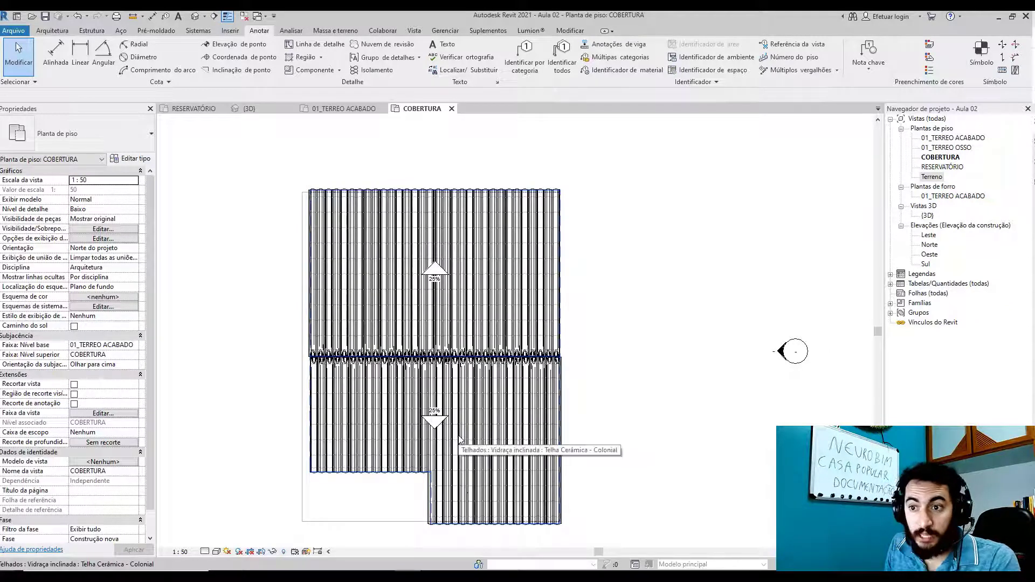
# - Set INCLINAÇÃO to 30 on both the lower and the upper slope symbols
pyautogui.click(434, 419)
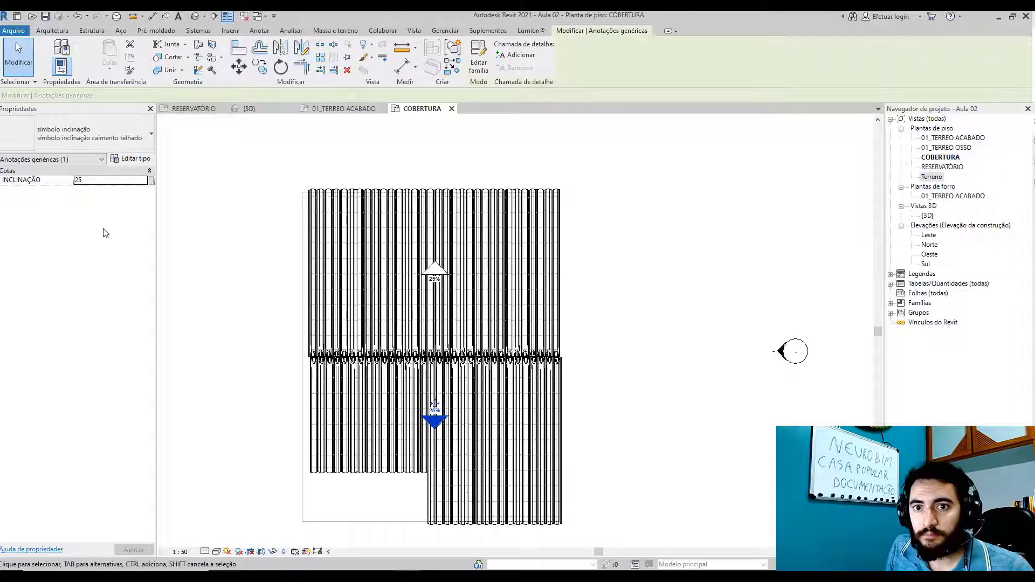
pyautogui.click(97, 182)
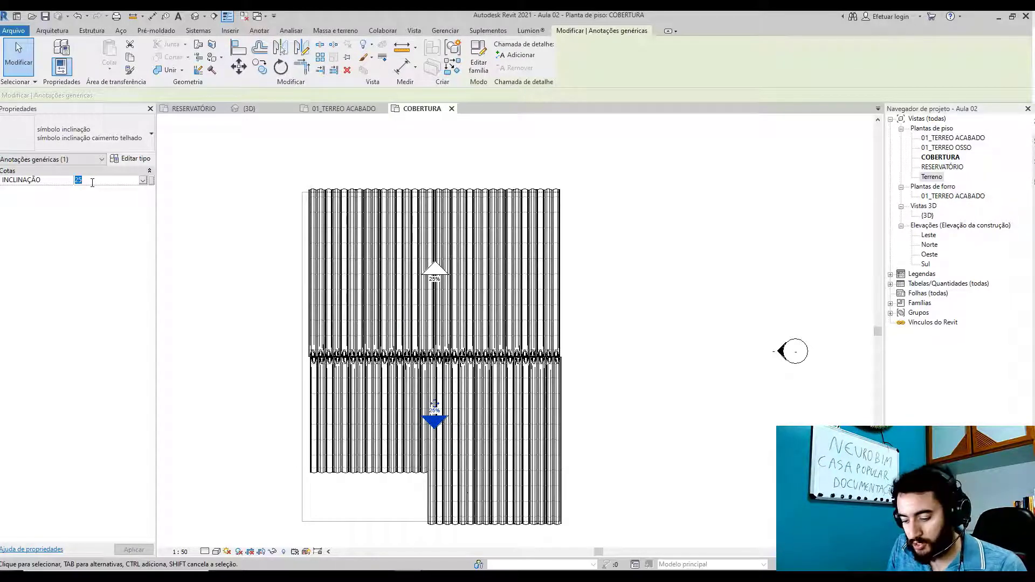
pyautogui.write('30')
pyautogui.click(434, 269)
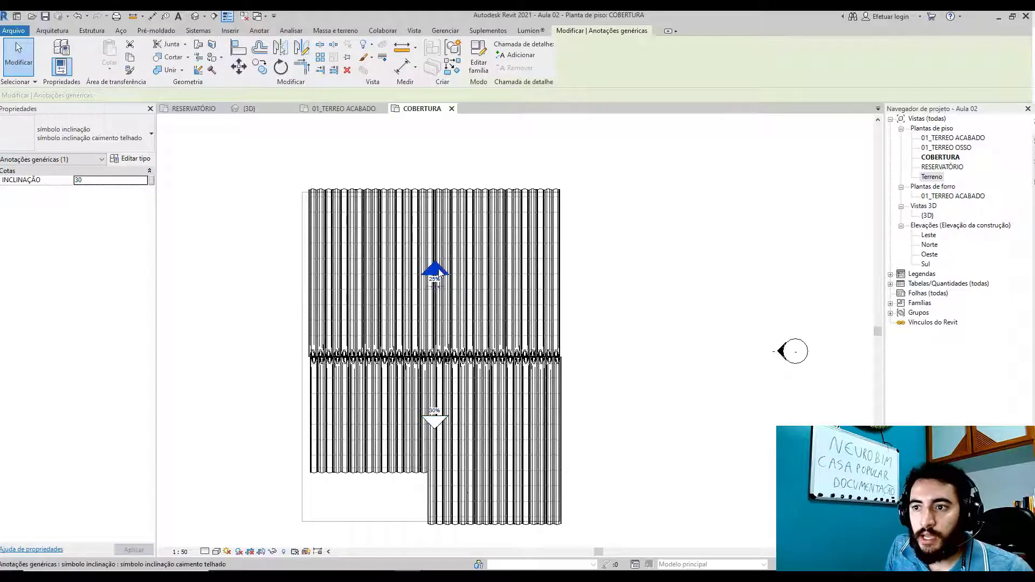
pyautogui.click(105, 180)
pyautogui.write('30')
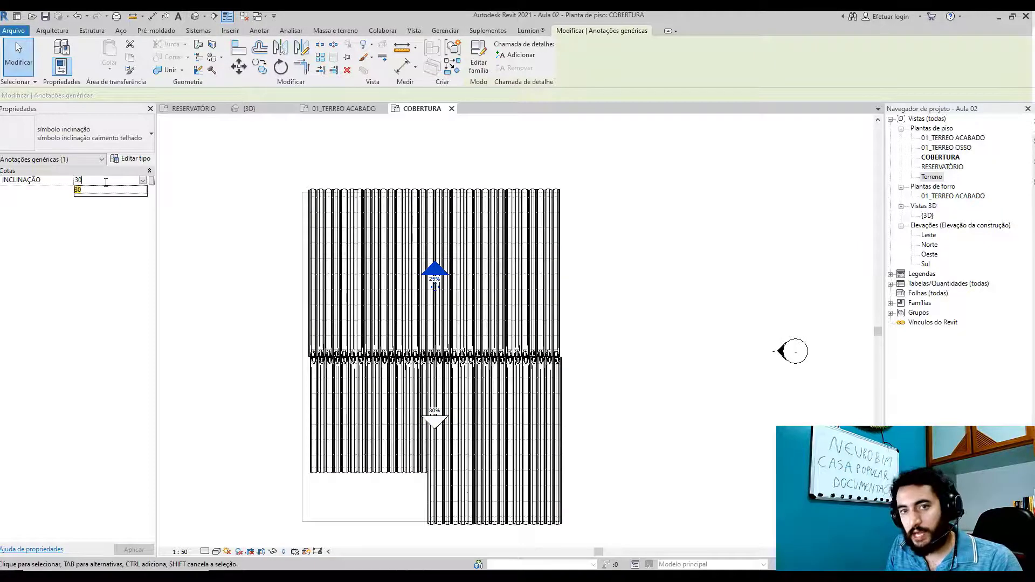
pyautogui.click(638, 246)
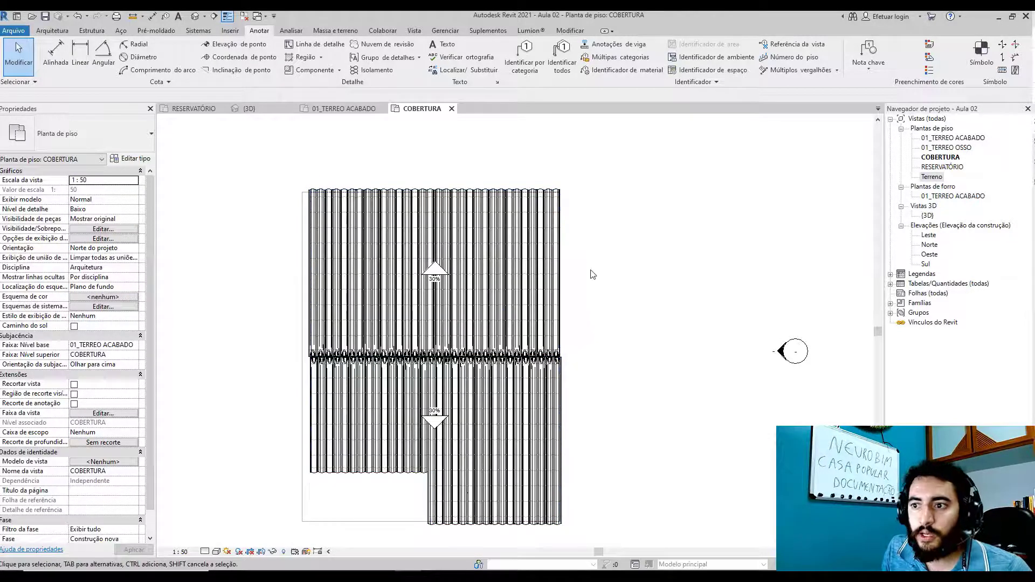
# - Add an aligned dimension of the roof's overall width, placed just above the upper eave
pyautogui.press('d')
pyautogui.press('i')
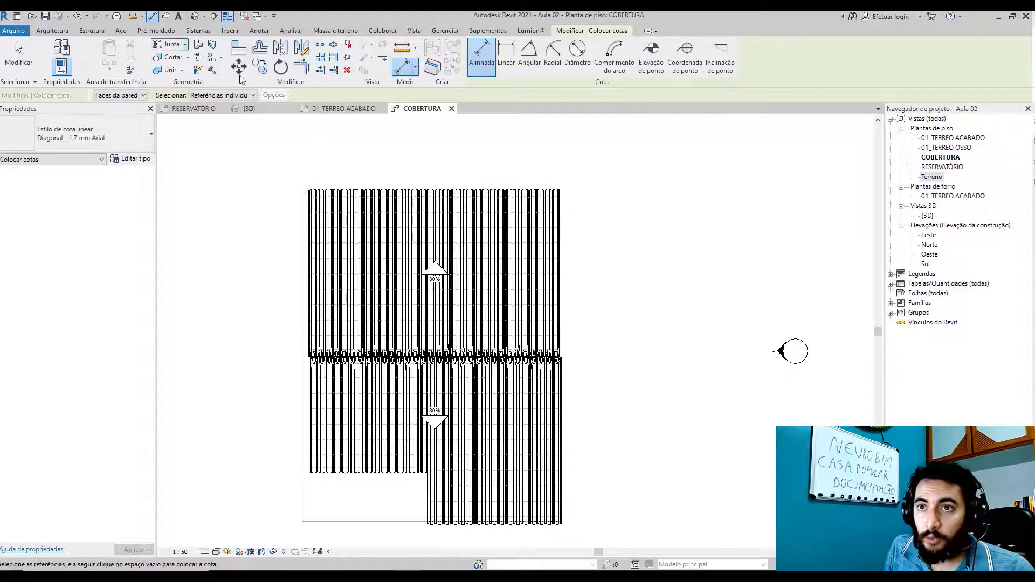
pyautogui.click(259, 30)
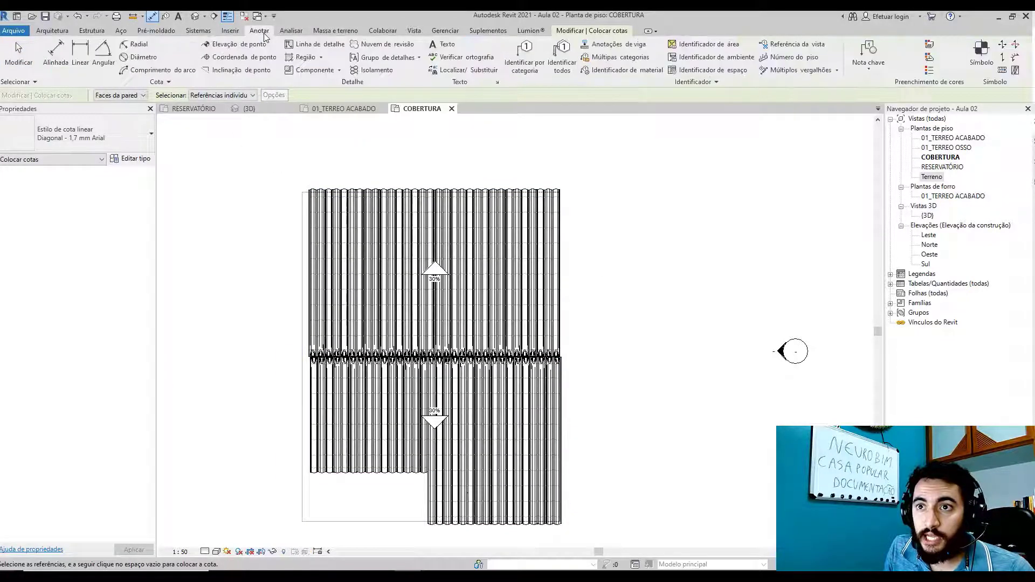
pyautogui.scroll(6, 303, 199)
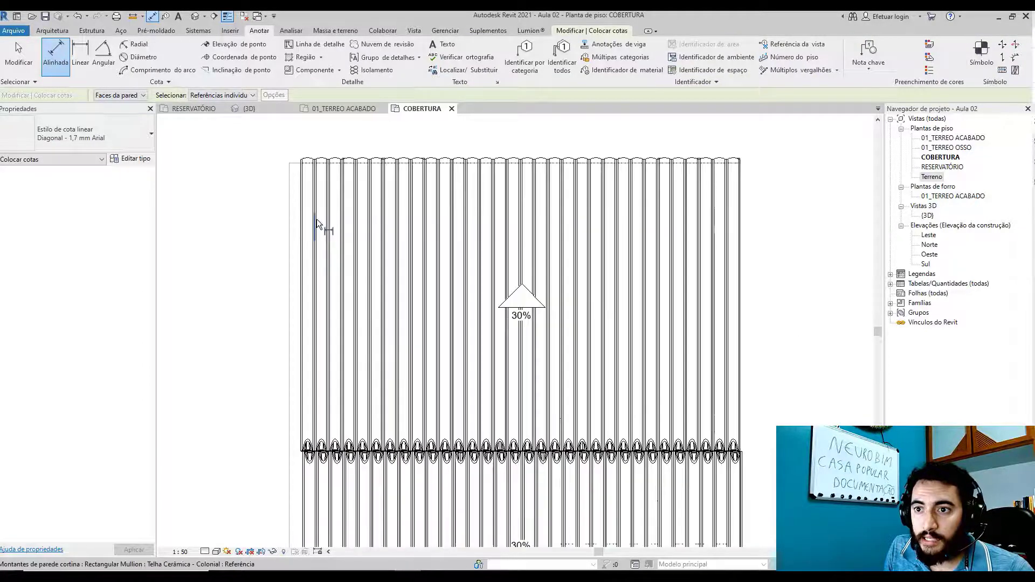
pyautogui.scroll(-6, 284, 258)
pyautogui.scroll(5, 471, 241)
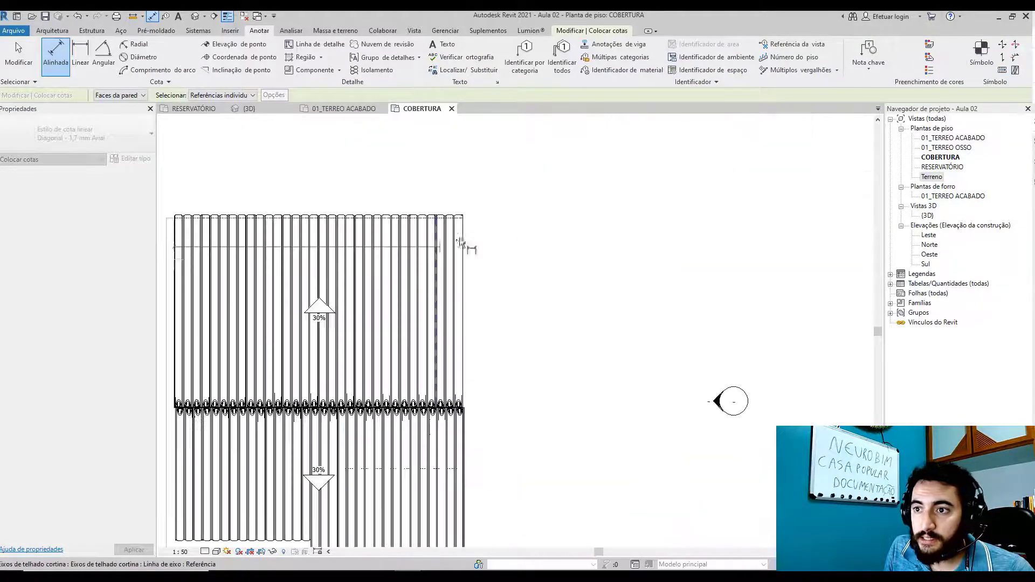
pyautogui.scroll(-3, 486, 188)
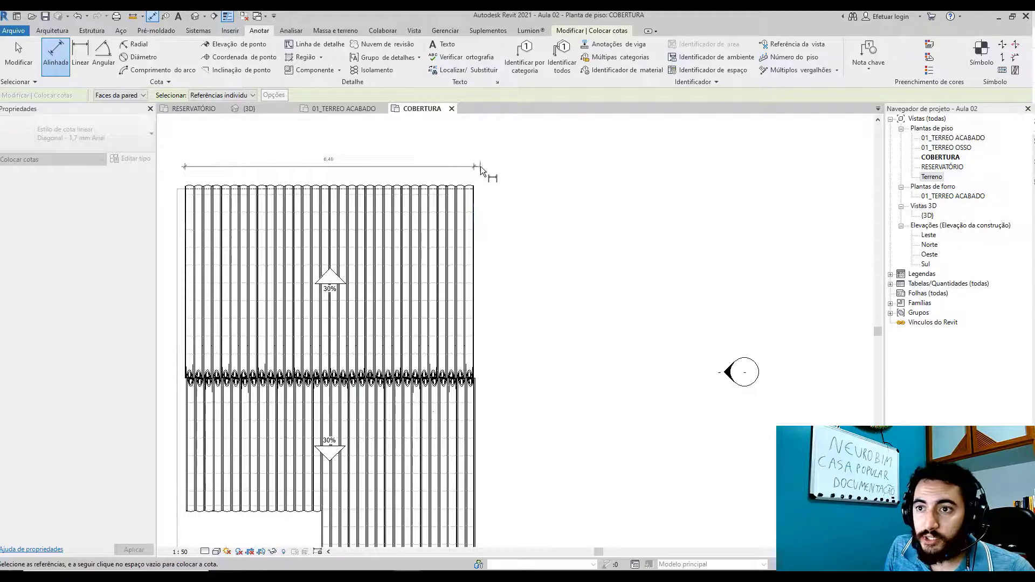
pyautogui.click(480, 165)
# - Dimension the roof's overall length between the upper and lower eaves, placed beside its right edge
pyautogui.scroll(2, 484, 189)
pyautogui.scroll(3, 475, 189)
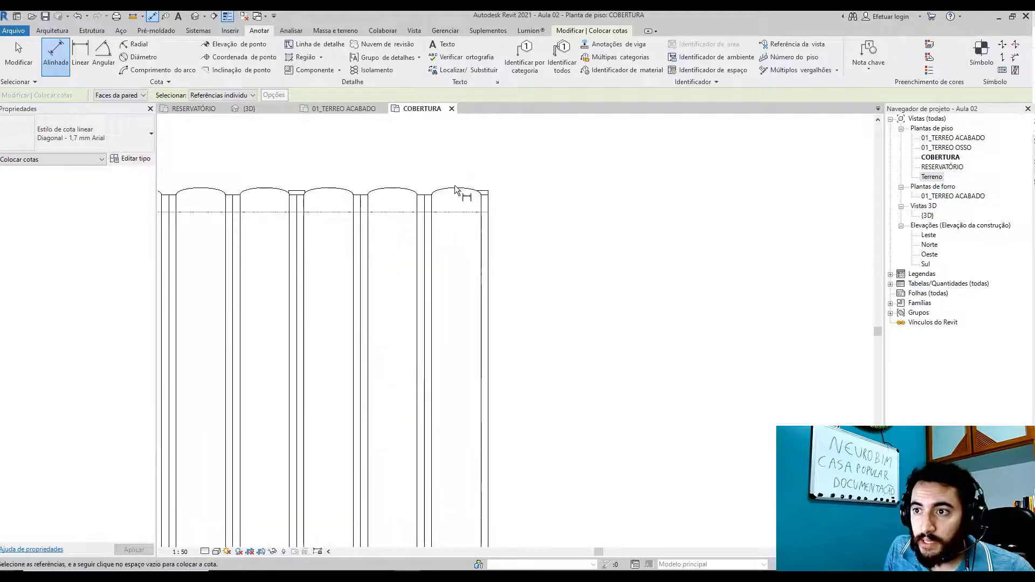
pyautogui.click(487, 195)
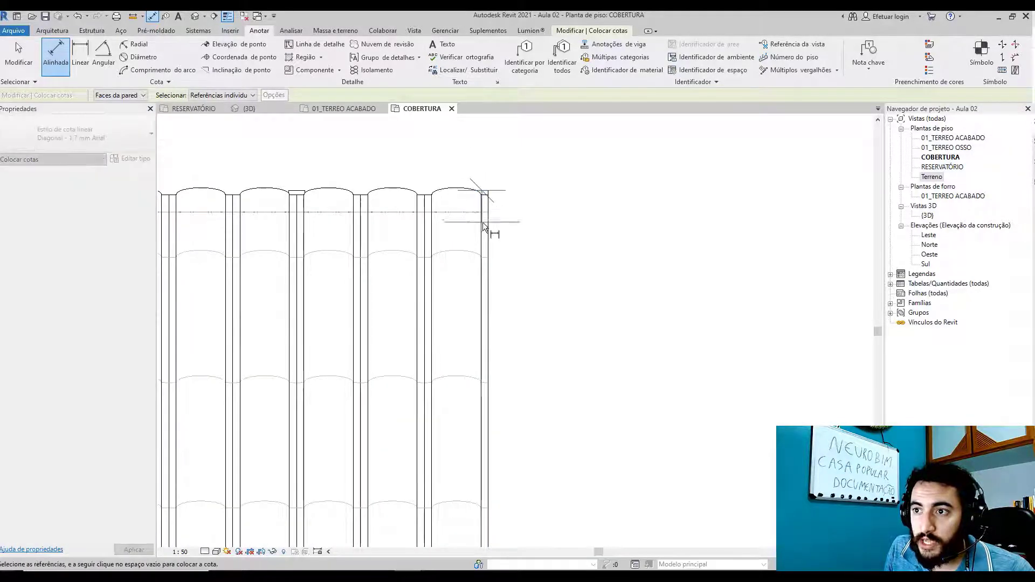
pyautogui.scroll(-5, 485, 224)
pyautogui.scroll(5, 488, 422)
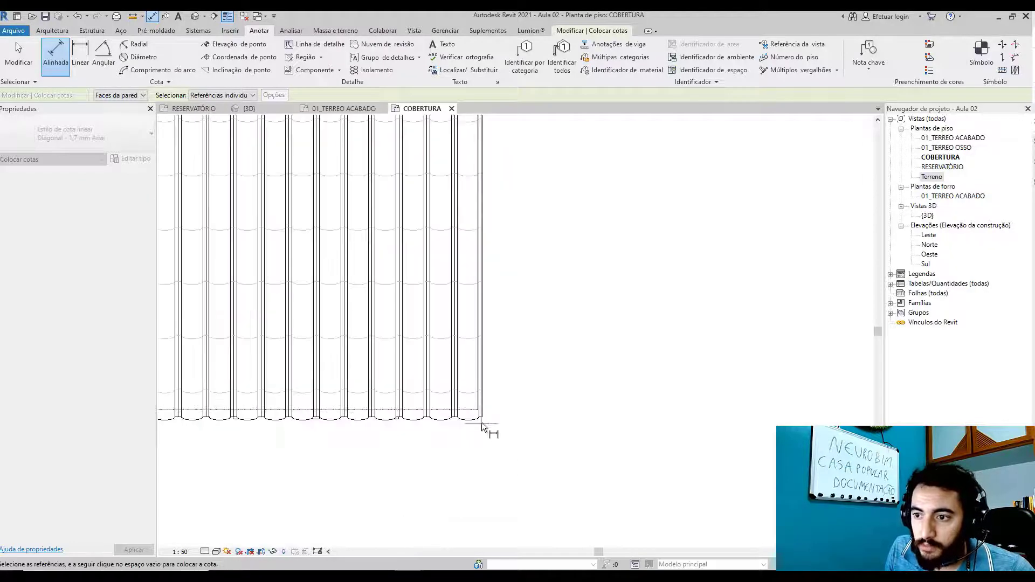
pyautogui.click(481, 419)
pyautogui.scroll(-4, 509, 424)
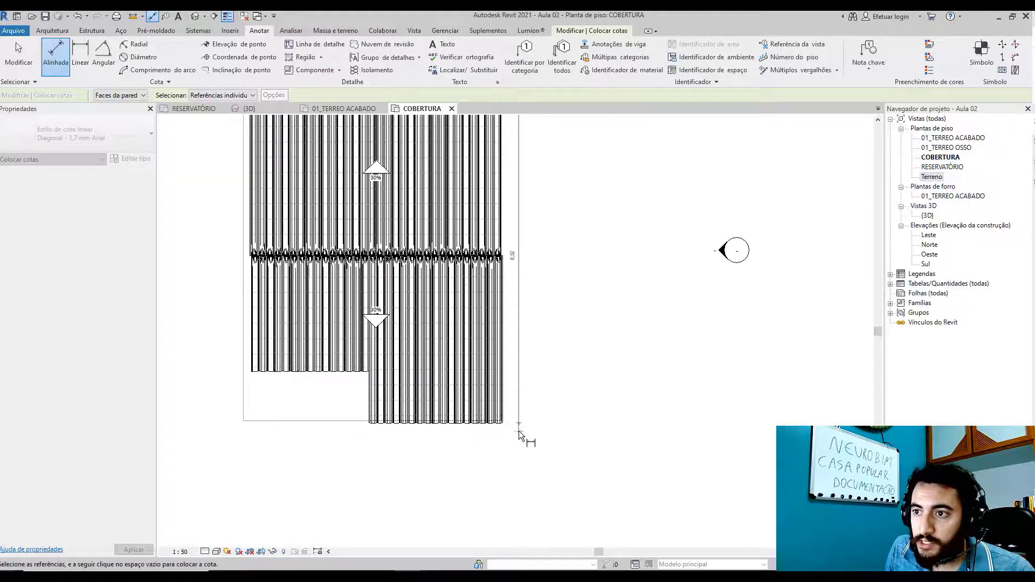
pyautogui.click(527, 434)
# - Add a chain dimension beside the roof's left edge, from the upper eave through the ridge and the shorter lower eave to the lowest eave
pyautogui.scroll(5, 245, 325)
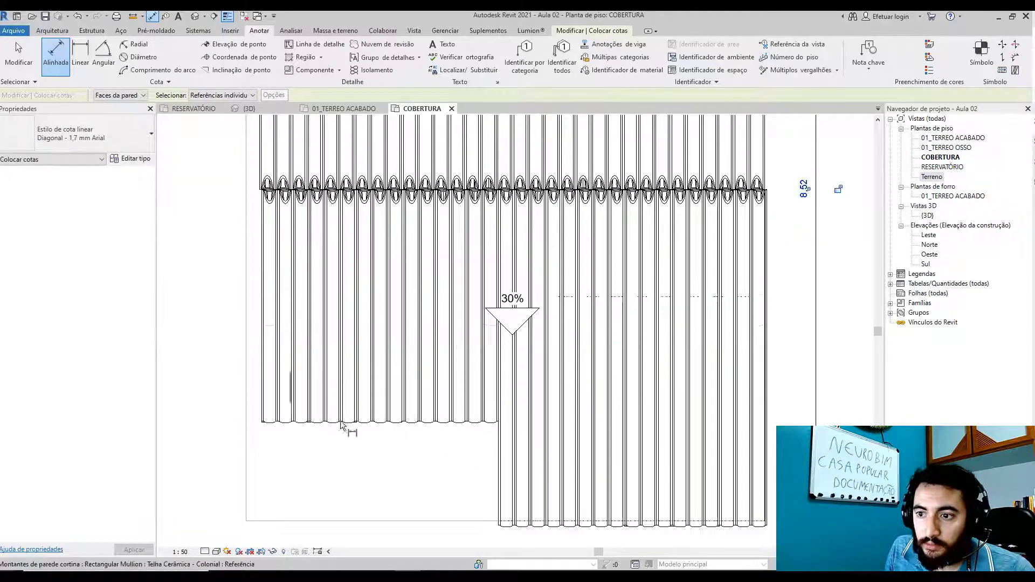
pyautogui.scroll(-3, 501, 496)
pyautogui.scroll(2, 505, 512)
pyautogui.scroll(2, 512, 507)
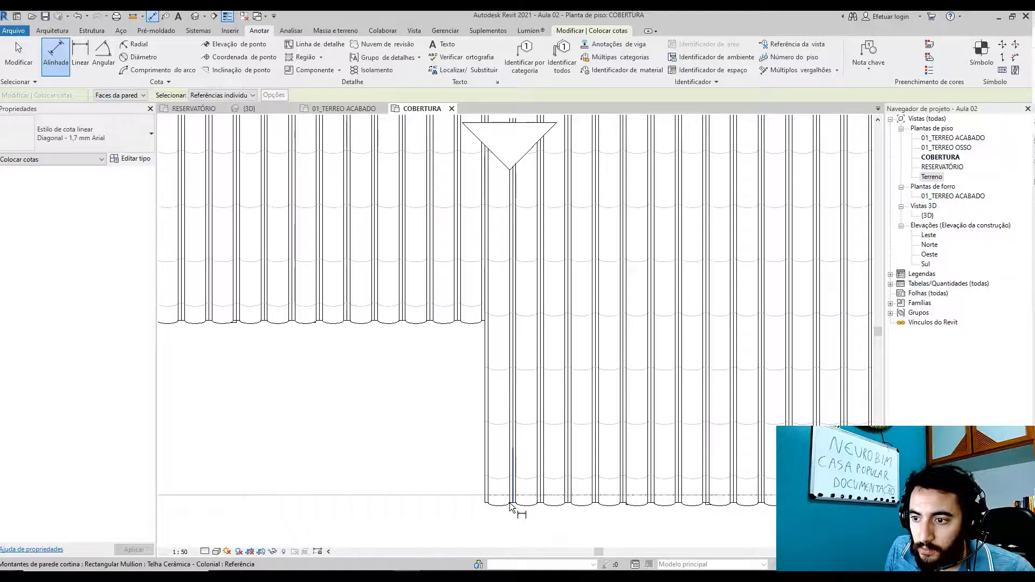
pyautogui.scroll(-6, 506, 493)
pyautogui.scroll(5, 431, 351)
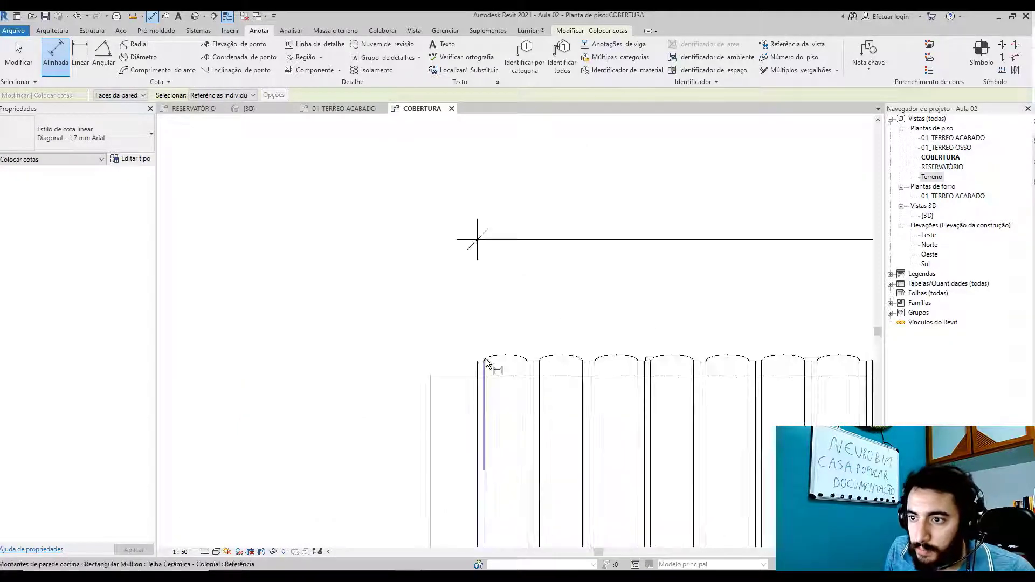
pyautogui.click(486, 362)
pyautogui.scroll(-6, 485, 363)
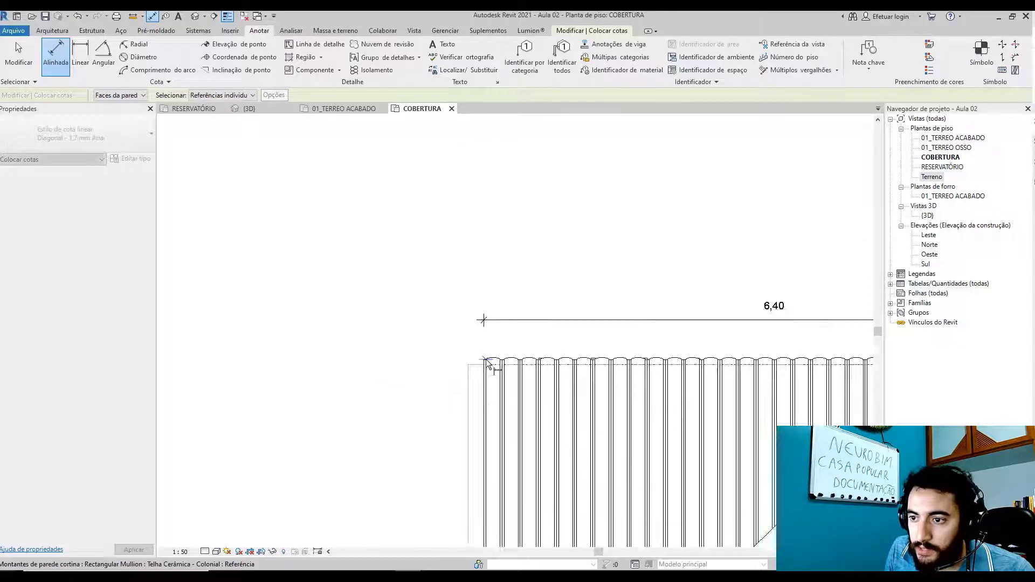
pyautogui.scroll(2, 494, 483)
pyautogui.scroll(4, 495, 484)
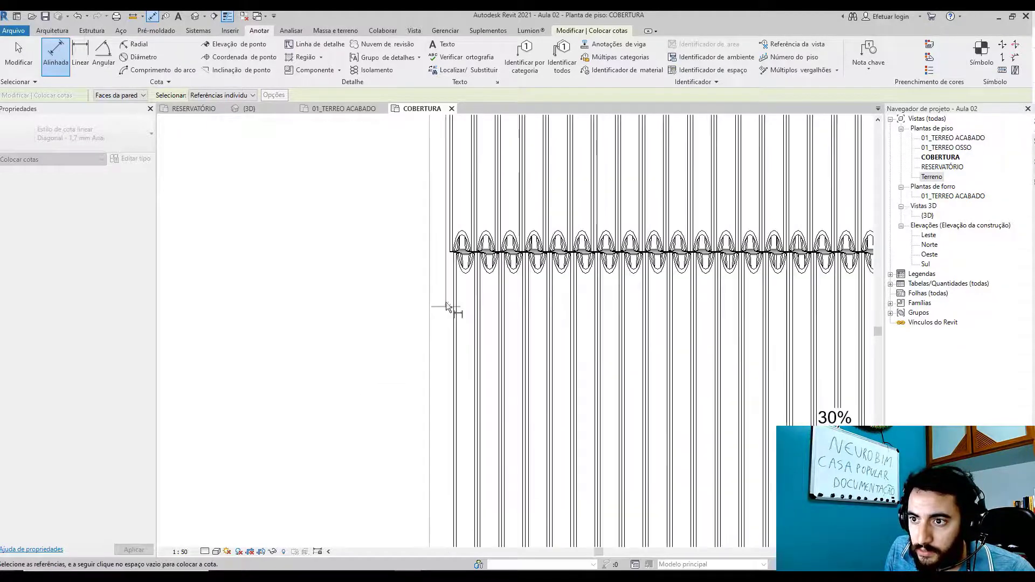
pyautogui.scroll(2, 455, 257)
pyautogui.scroll(4, 457, 258)
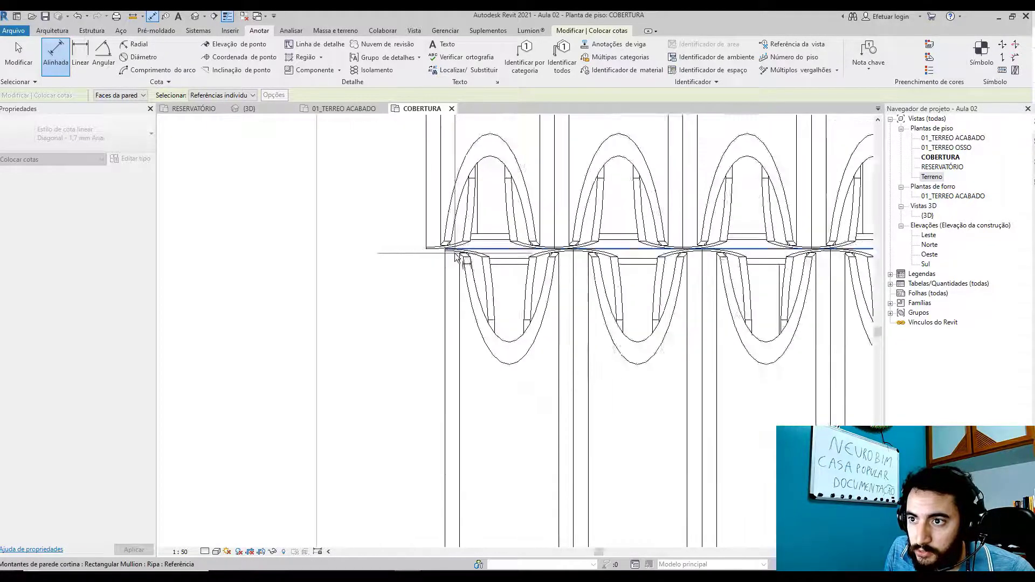
pyautogui.scroll(-2, 443, 282)
pyautogui.scroll(-4, 443, 283)
pyautogui.scroll(5, 426, 386)
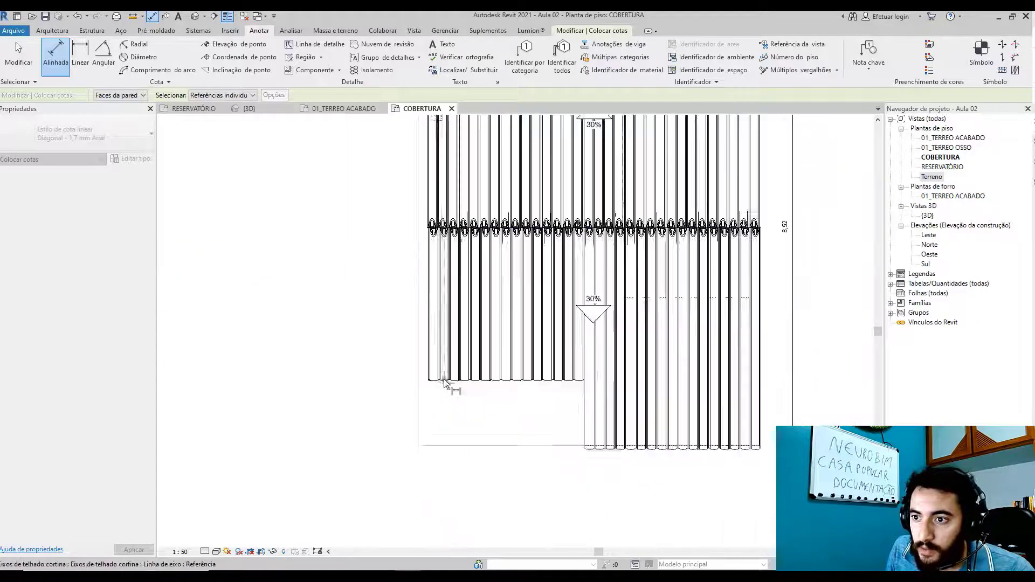
pyautogui.scroll(-3, 418, 381)
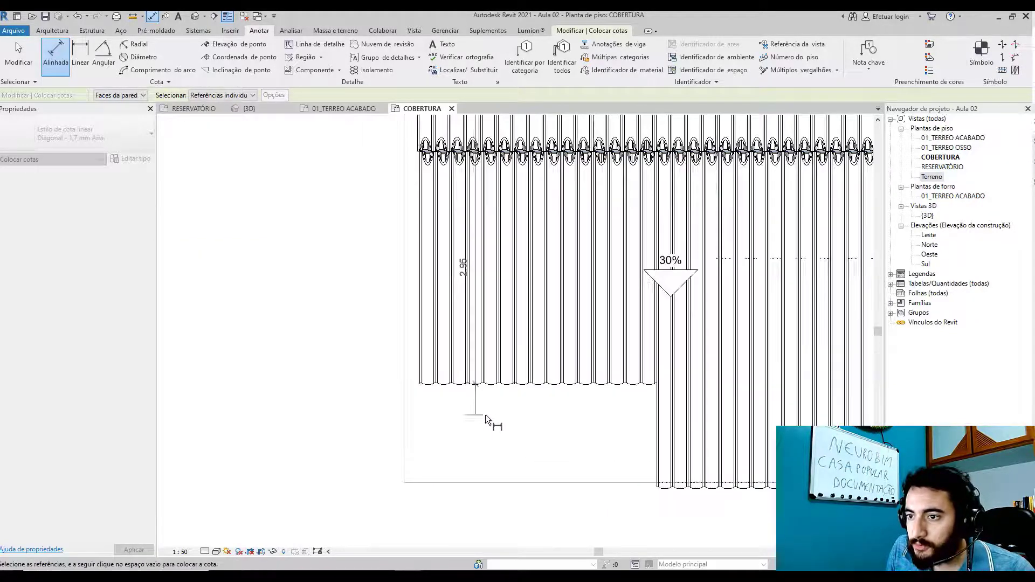
pyautogui.scroll(4, 619, 477)
pyautogui.scroll(-5, 698, 492)
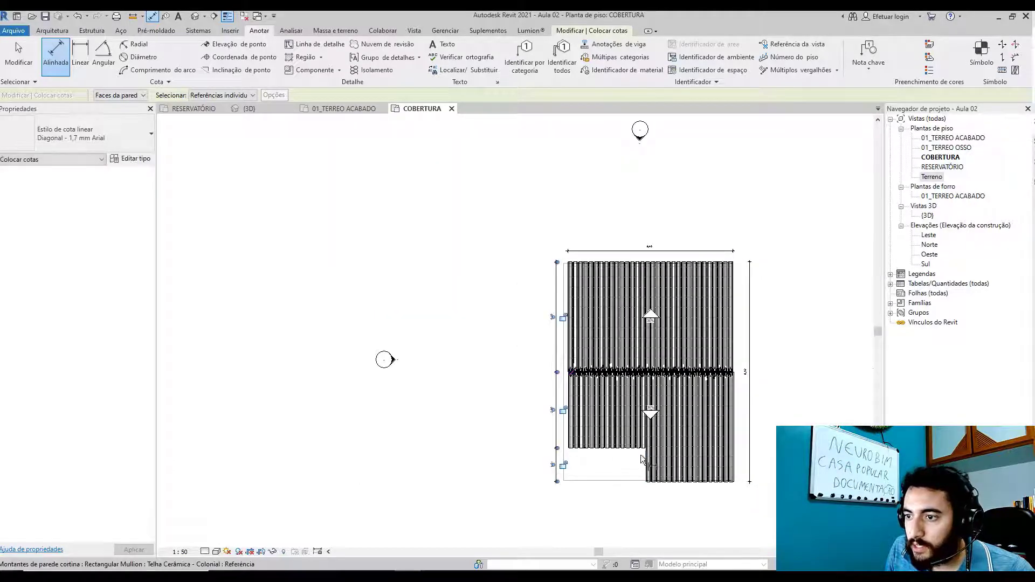
# - Add a chain dimension below the roof covering the widths of the recessed part and the projecting part
pyautogui.scroll(4, 561, 467)
pyautogui.scroll(2, 552, 418)
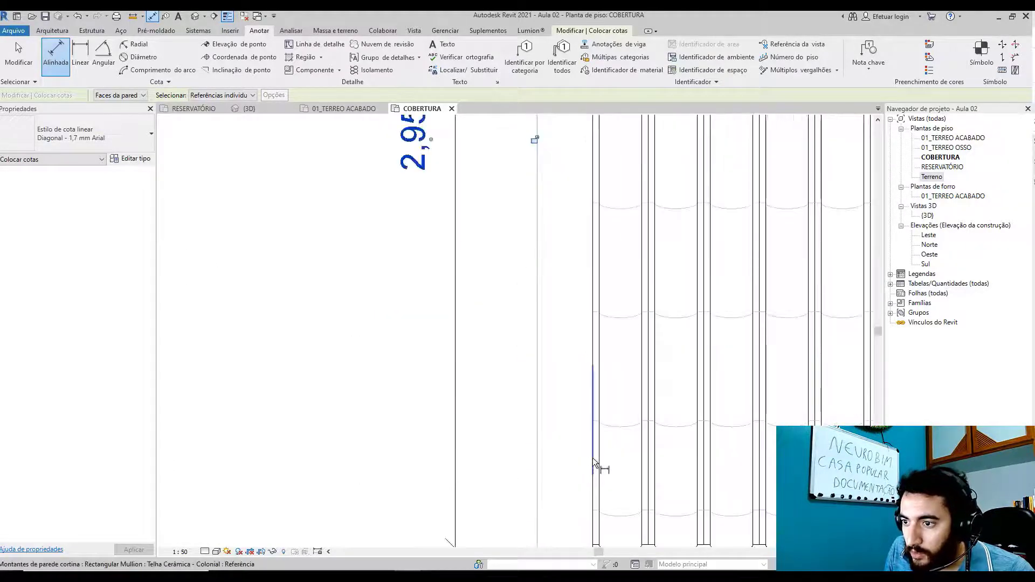
pyautogui.scroll(-5, 591, 456)
pyautogui.moveTo(588, 438); pyautogui.dragTo(394, 286, button='middle')
pyautogui.scroll(5, 481, 335)
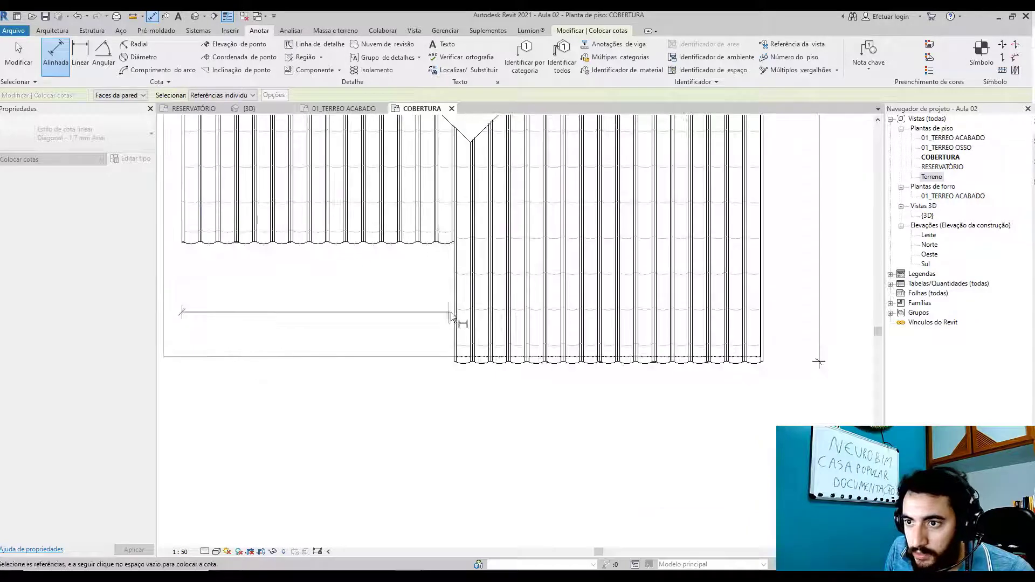
pyautogui.click(452, 312)
pyautogui.click(778, 356)
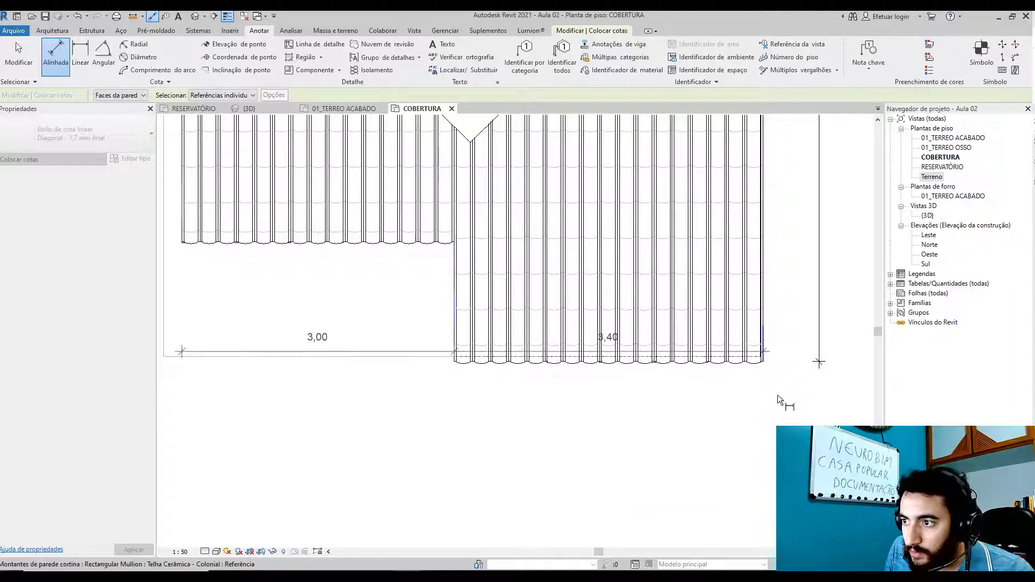
pyautogui.click(777, 412)
pyautogui.scroll(-3, 775, 426)
pyautogui.scroll(-2, 774, 425)
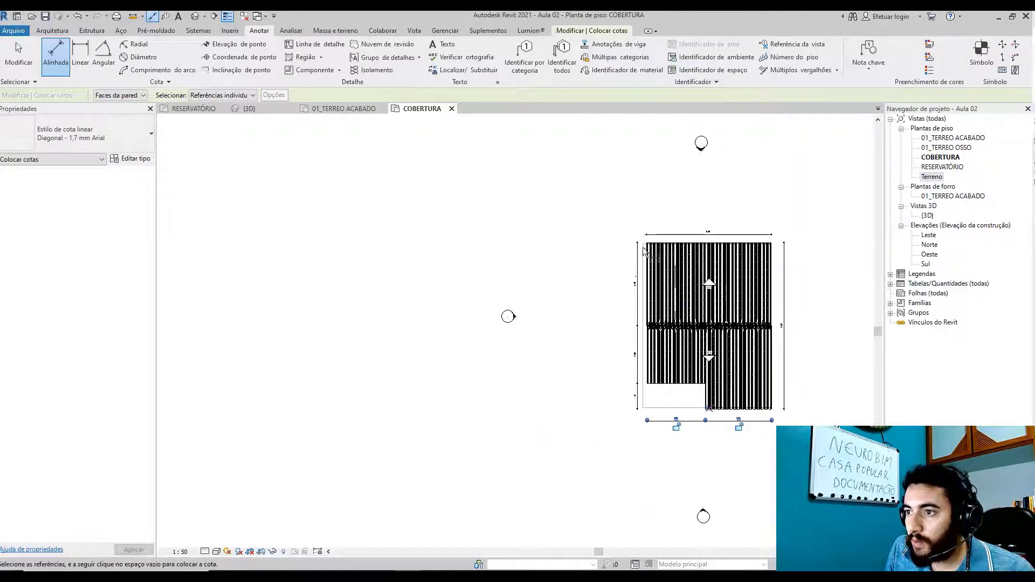
# - Dimension the roof's overall length from the upper to the lowest eave, placed outside the left chain dimension
pyautogui.scroll(6, 651, 235)
pyautogui.scroll(3, 653, 235)
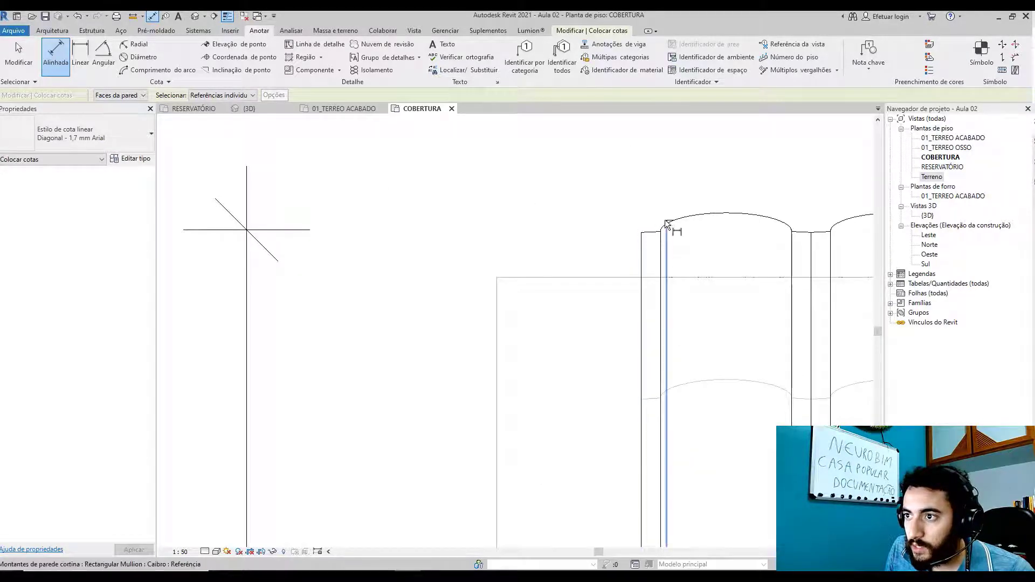
pyautogui.click(660, 221)
pyautogui.scroll(-7, 644, 311)
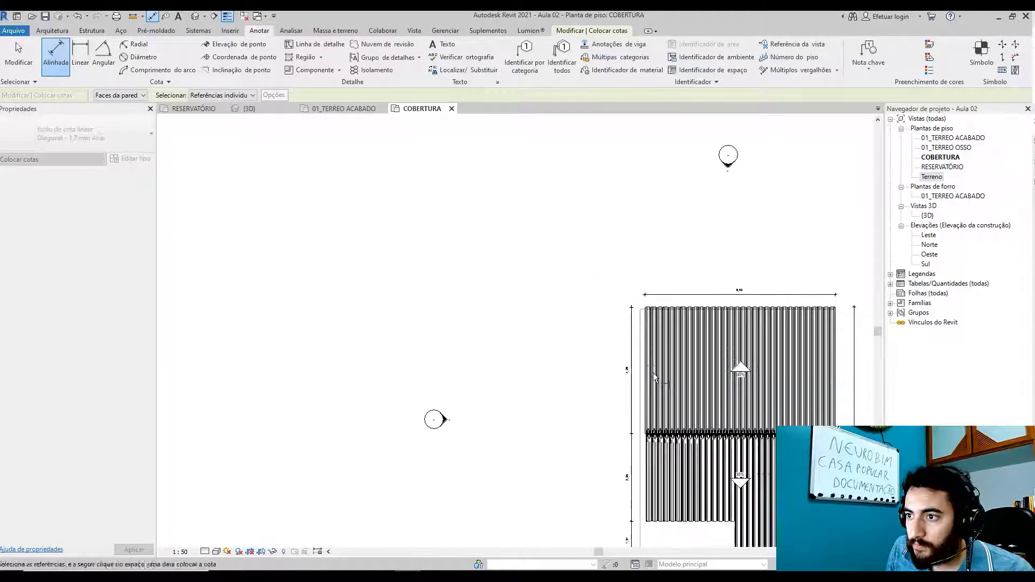
pyautogui.moveTo(700, 475); pyautogui.dragTo(591, 266, button='middle')
pyautogui.scroll(2, 657, 369)
pyautogui.scroll(5, 598, 341)
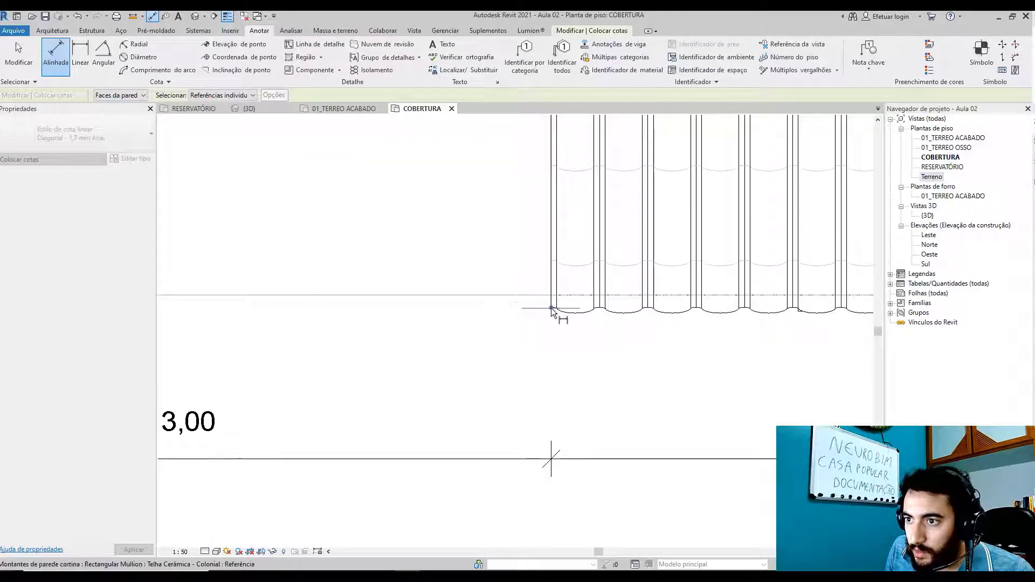
pyautogui.click(551, 309)
pyautogui.scroll(-6, 531, 362)
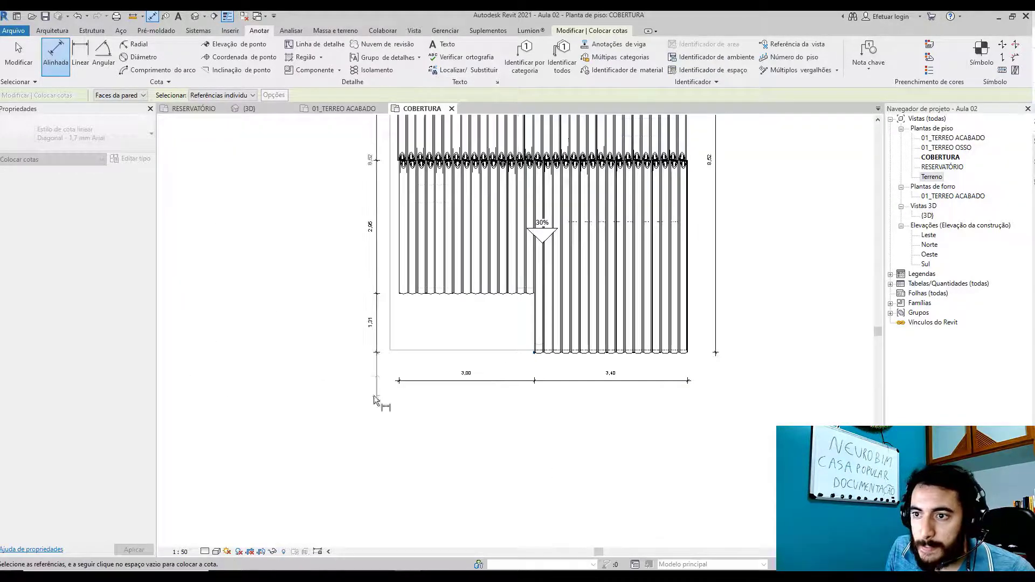
pyautogui.click(353, 367)
# - Dimension the roof's overall width from its left to its right edge, placed below the chain dimension of the two parts
pyautogui.scroll(3, 425, 305)
pyautogui.scroll(2, 367, 278)
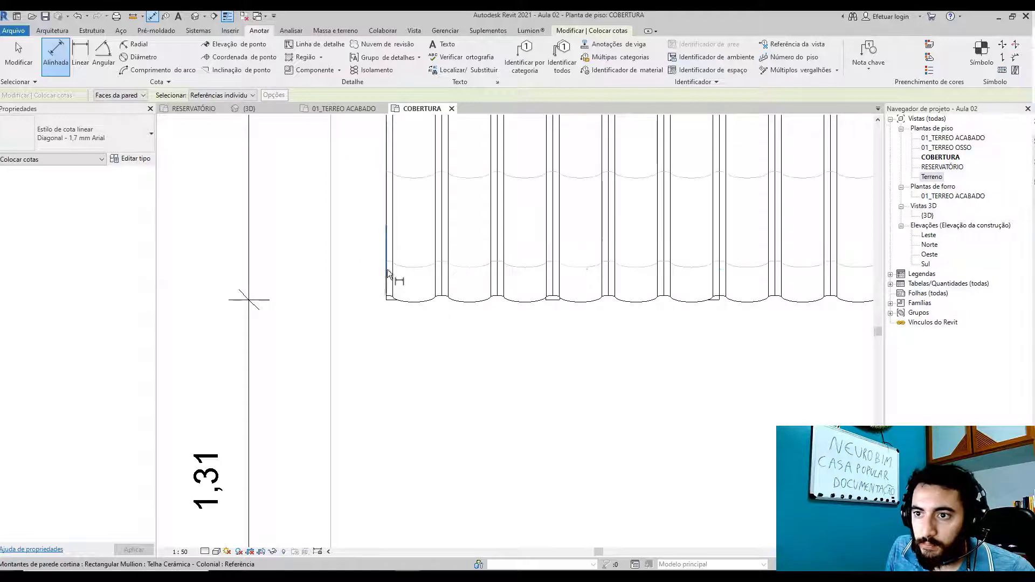
pyautogui.click(386, 289)
pyautogui.scroll(-5, 386, 292)
pyautogui.scroll(6, 534, 370)
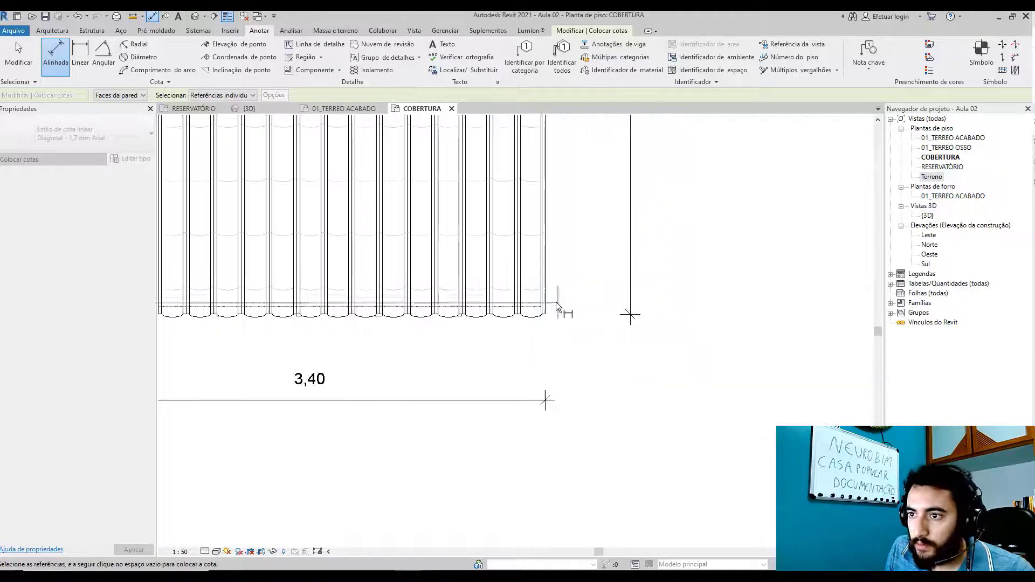
pyautogui.click(548, 301)
pyautogui.scroll(-3, 584, 403)
pyautogui.scroll(-3, 584, 403)
pyautogui.click(574, 421)
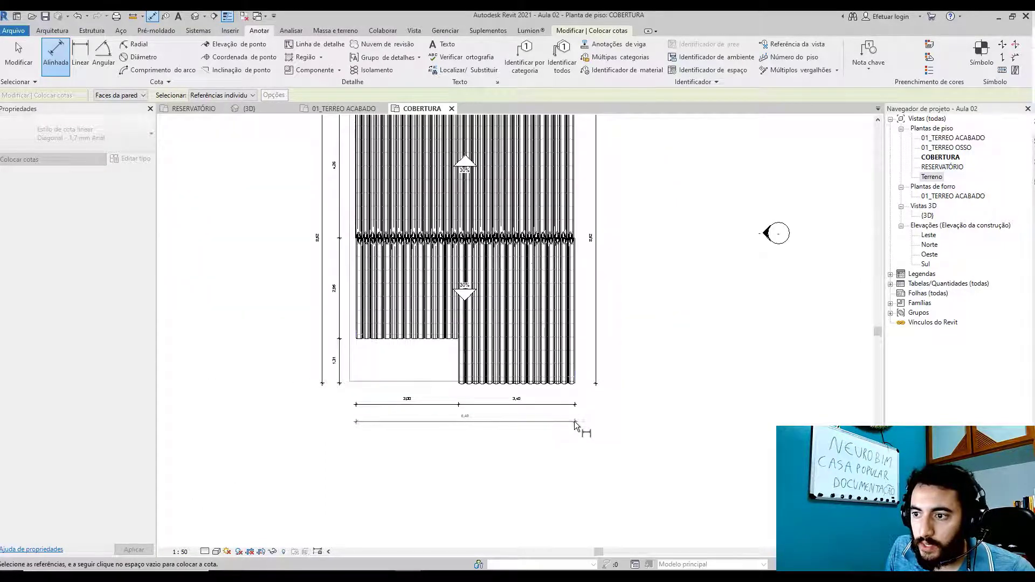
pyautogui.press('Escape')
pyautogui.press('Escape')
pyautogui.scroll(-3, 640, 426)
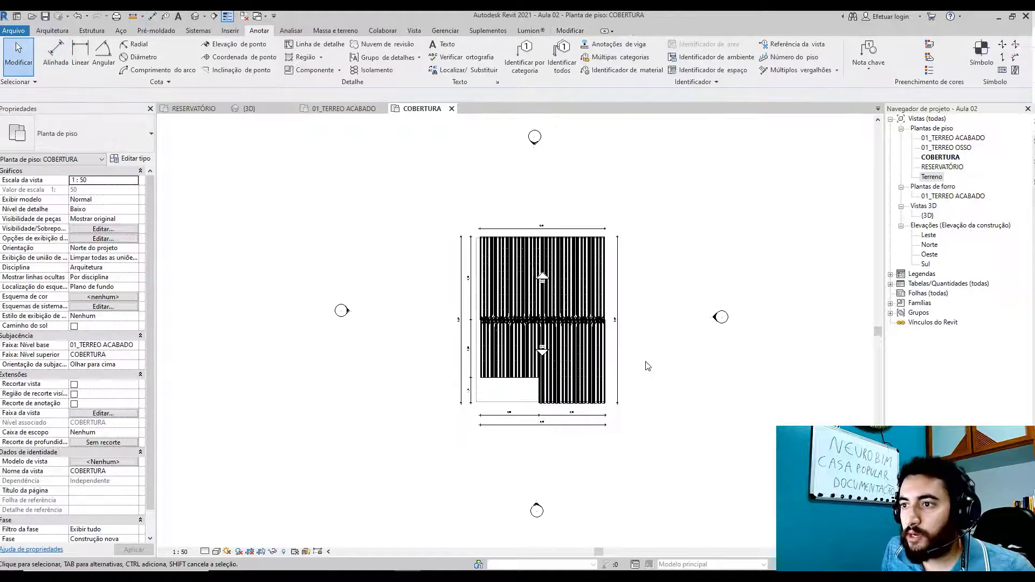
pyautogui.scroll(2, 650, 366)
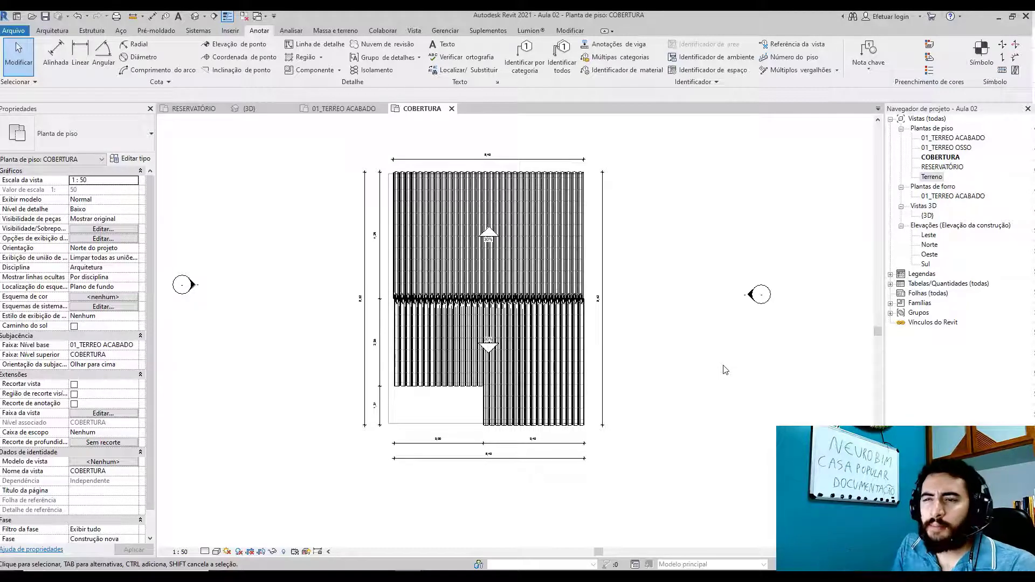
# - Duplicate the floor plan view 01_TERREO ACABADO without its detailing
pyautogui.click(341, 110)
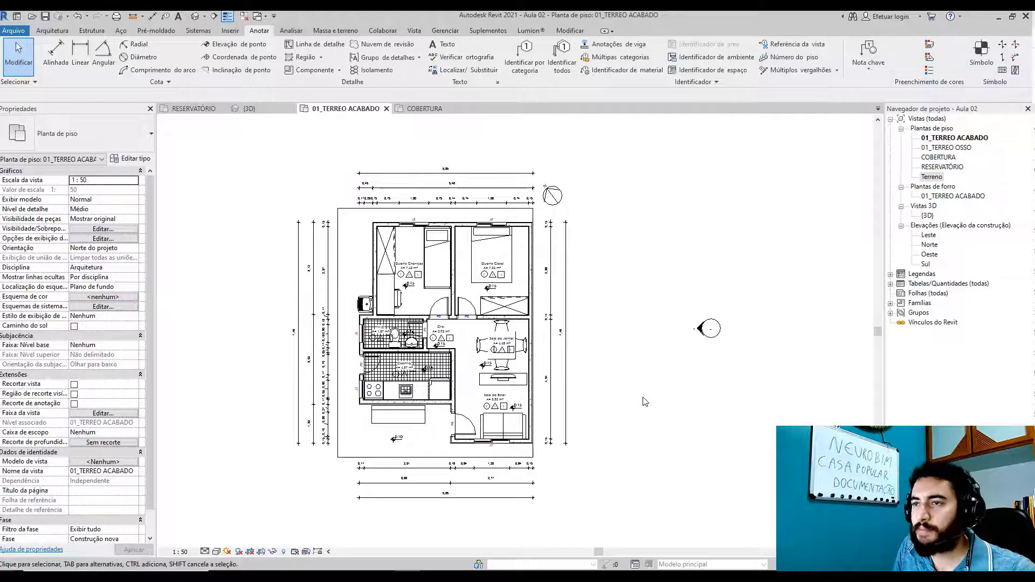
pyautogui.click(955, 139)
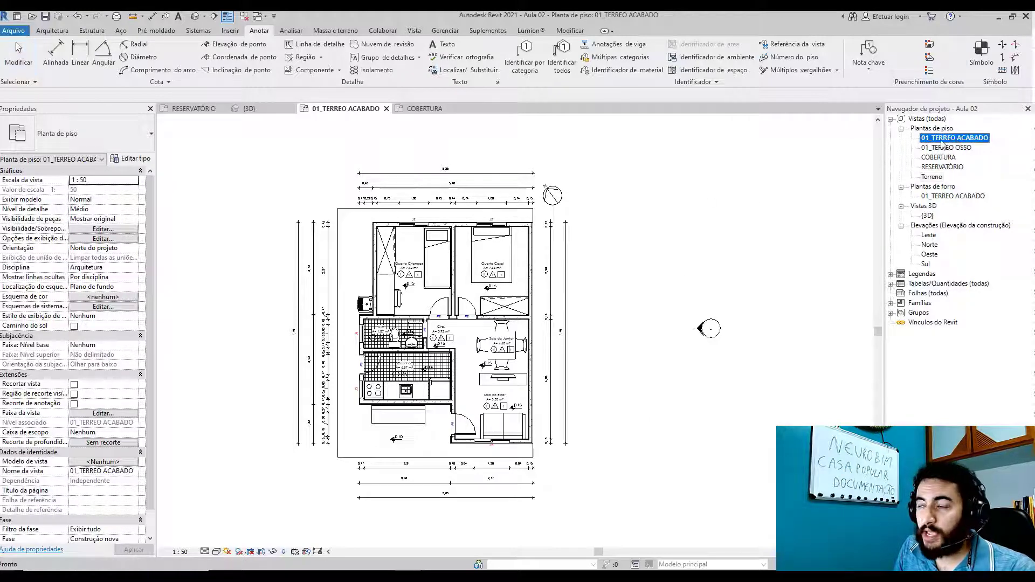
pyautogui.rightClick(944, 141)
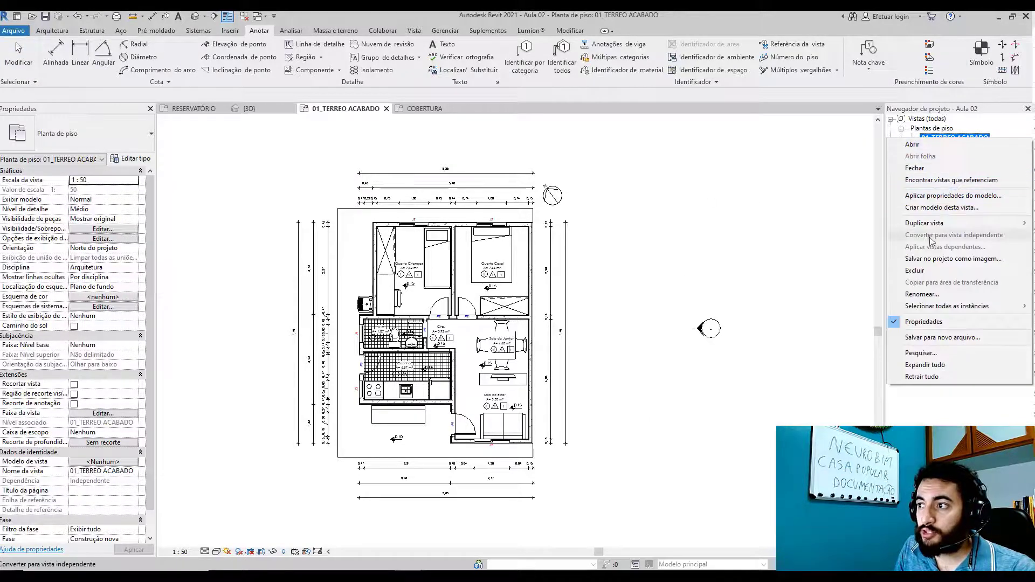
pyautogui.moveTo(949, 223)
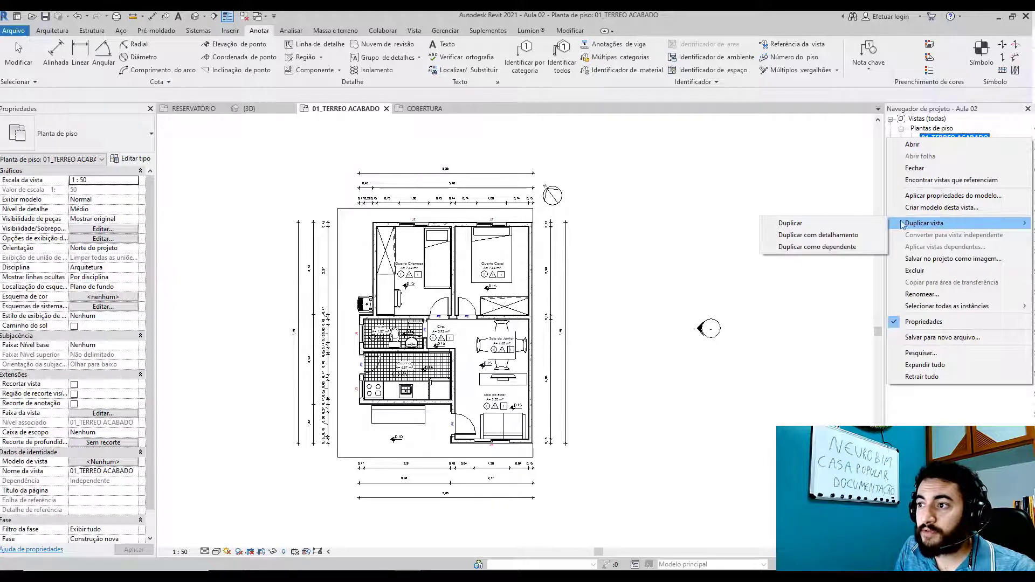
pyautogui.click(834, 224)
# - Rename the duplicated floor plan view as 01_TERREO LAYOUT
pyautogui.rightClick(949, 147)
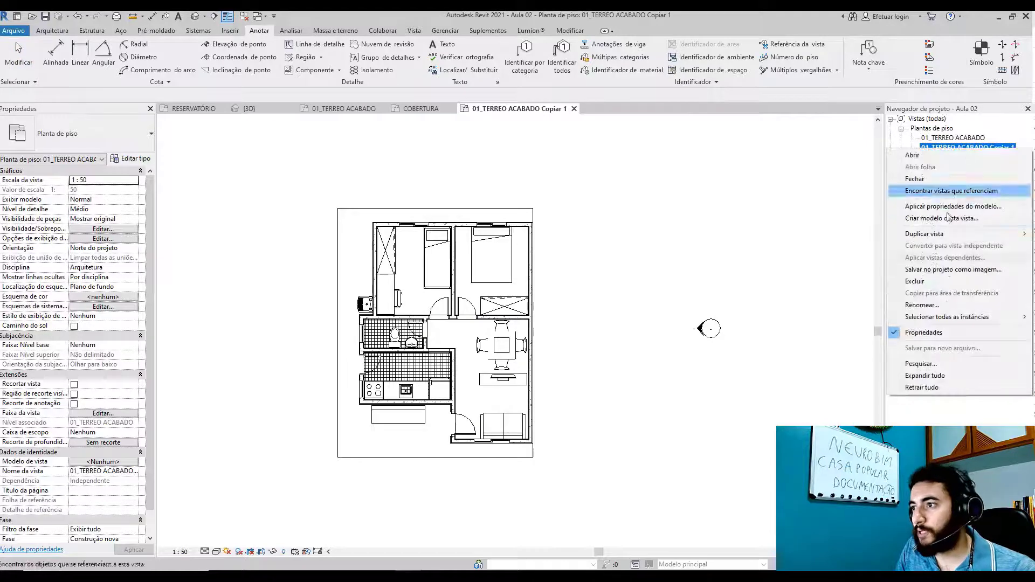
pyautogui.click(923, 305)
pyautogui.click(958, 147)
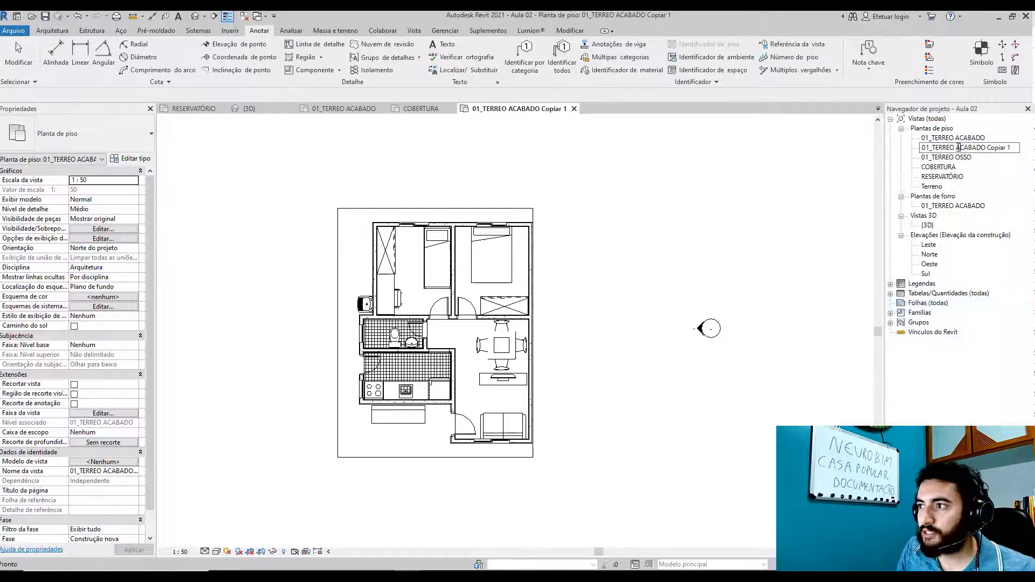
pyautogui.moveTo(958, 147); pyautogui.dragTo(1016, 147)
pyautogui.write('layout')
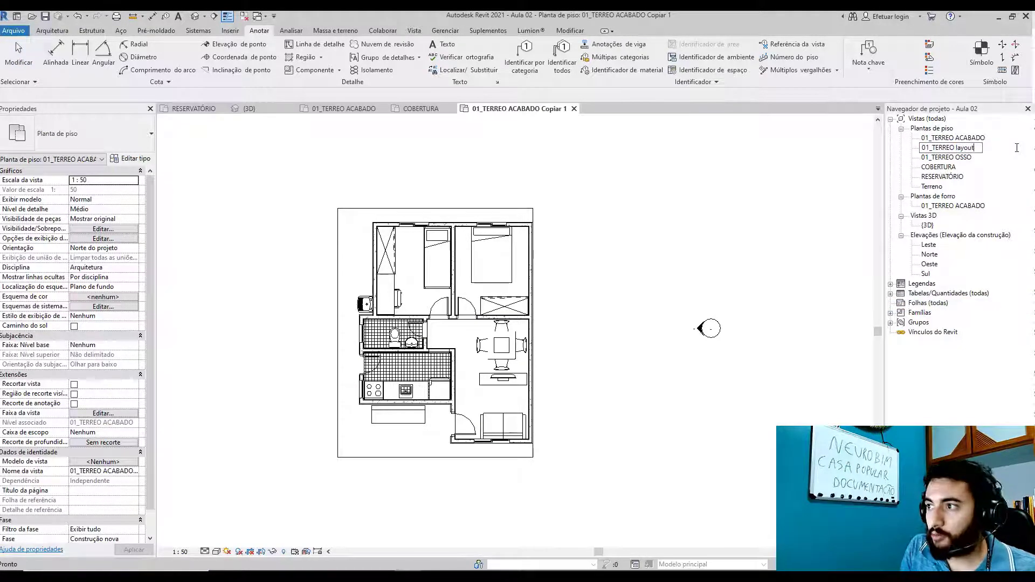
pyautogui.press('BackSpace')
pyautogui.press('BackSpace')
pyautogui.press('BackSpace')
pyautogui.press('BackSpace')
pyautogui.press('BackSpace')
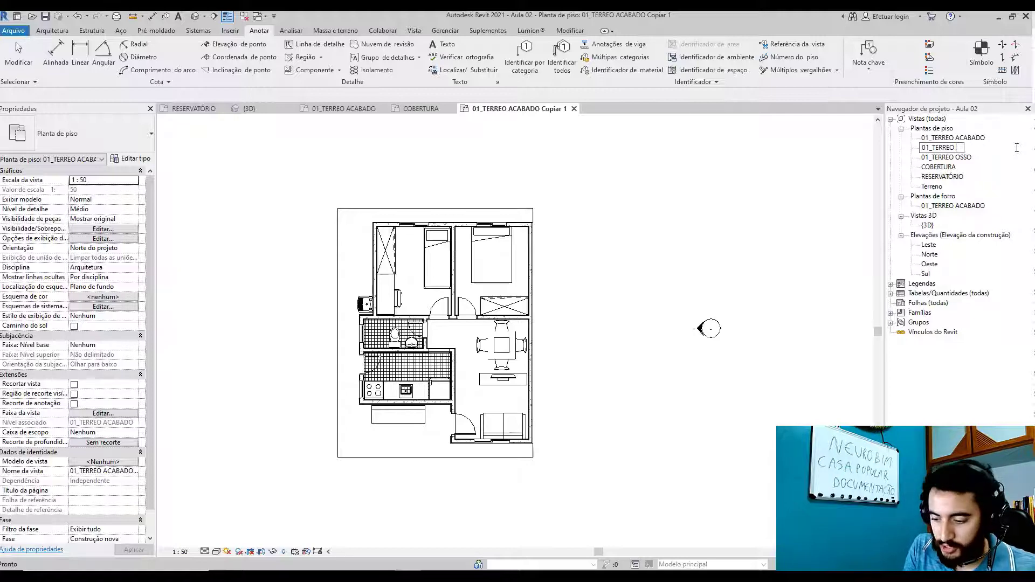
pyautogui.write('LAYOUT')
pyautogui.press('Return')
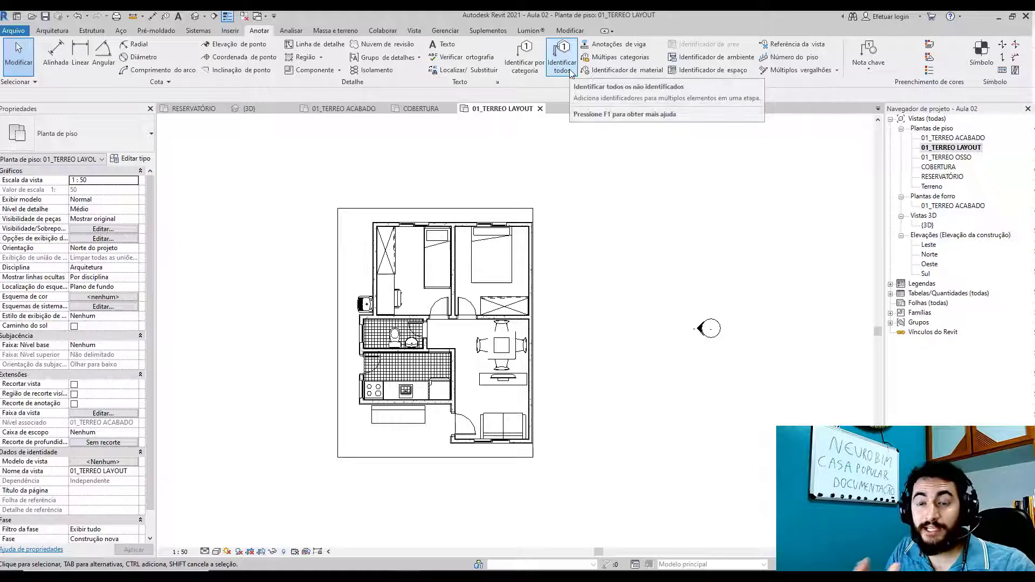
pyautogui.scroll(2, 413, 269)
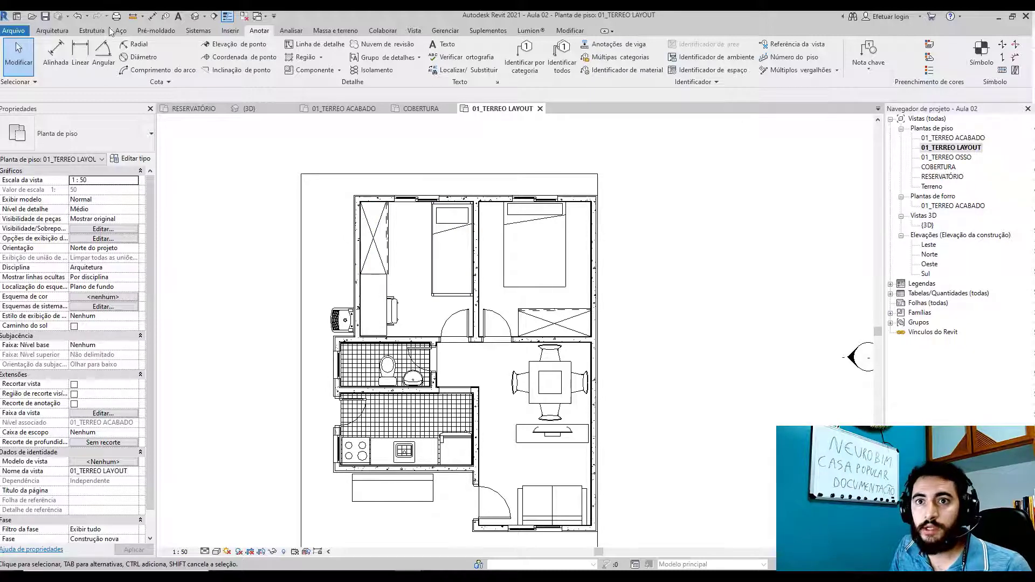
pyautogui.click(59, 30)
pyautogui.click(570, 51)
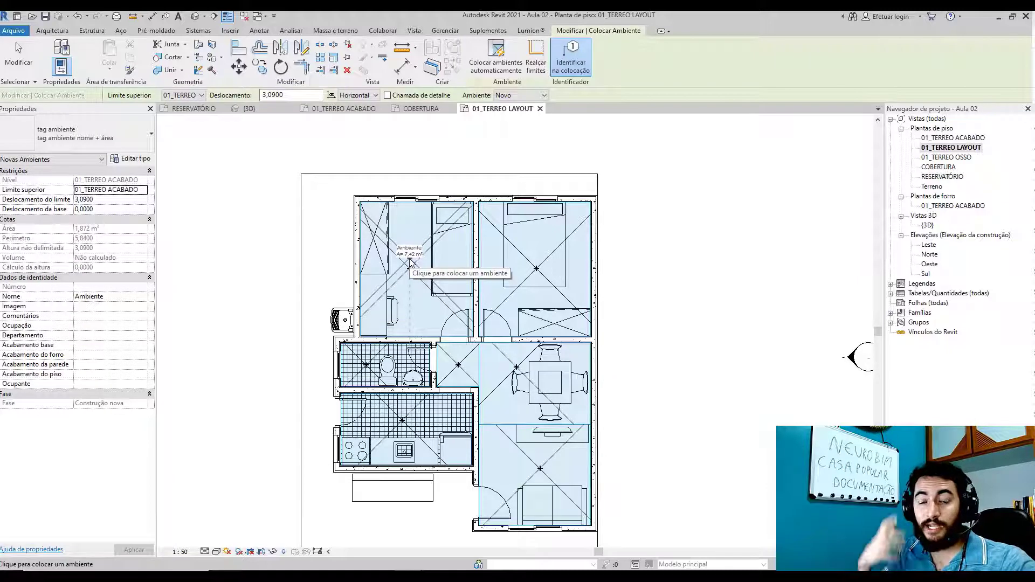
pyautogui.press('Escape')
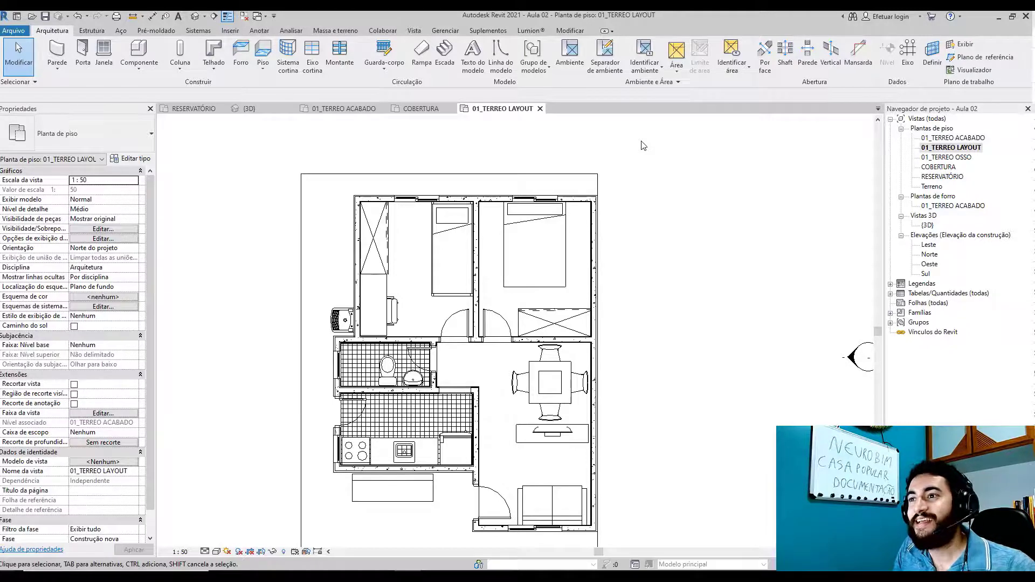
# - Tag all untagged rooms in the layout plan with the "tag ambiente em corte" tag
pyautogui.click(260, 33)
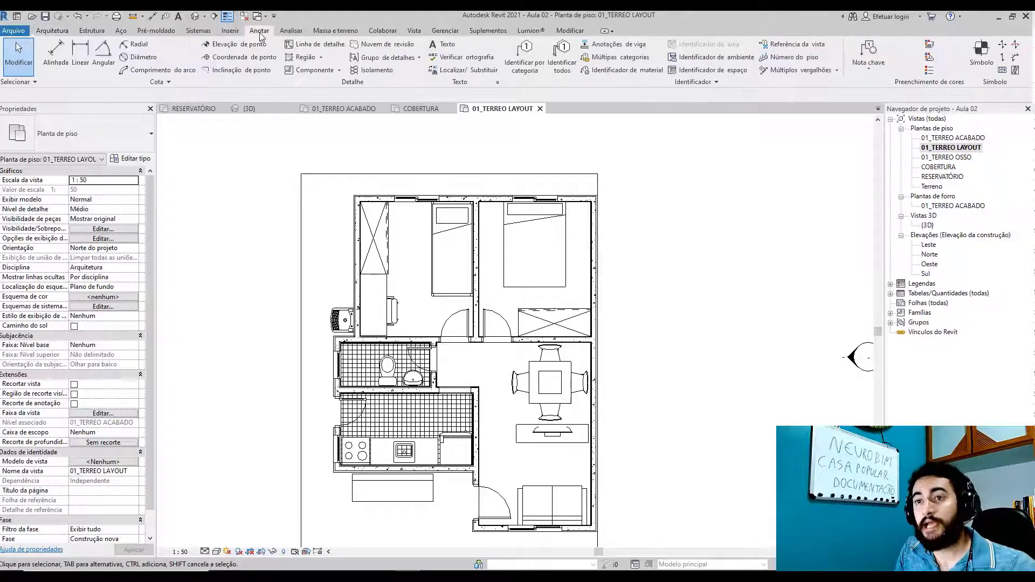
pyautogui.click(571, 75)
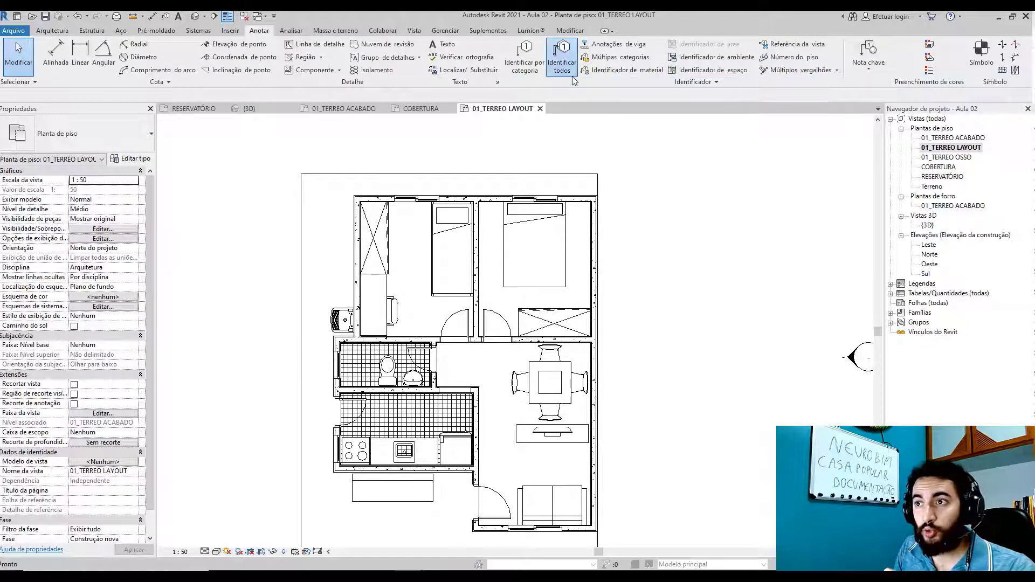
pyautogui.click(380, 259)
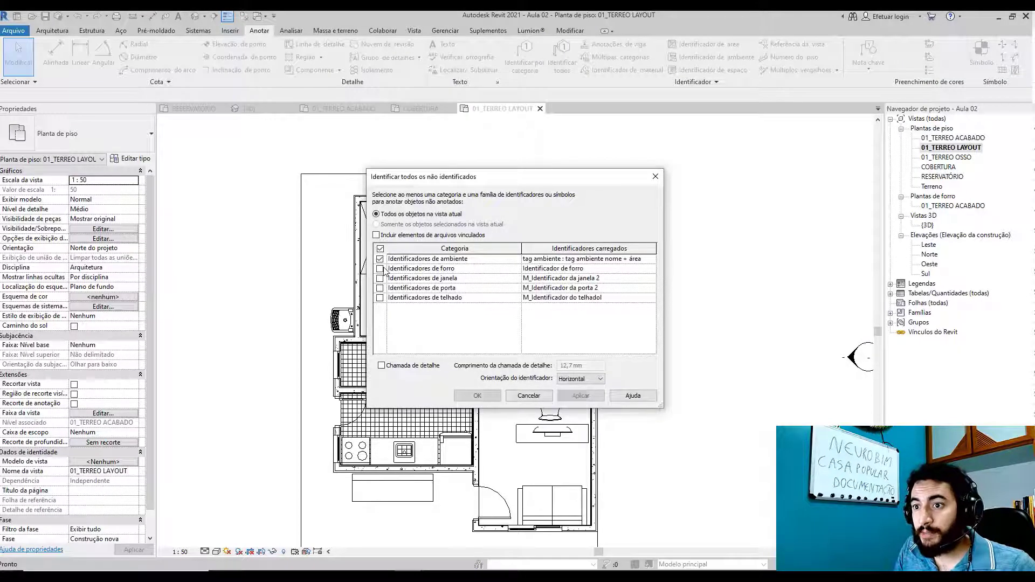
pyautogui.click(651, 258)
pyautogui.click(651, 259)
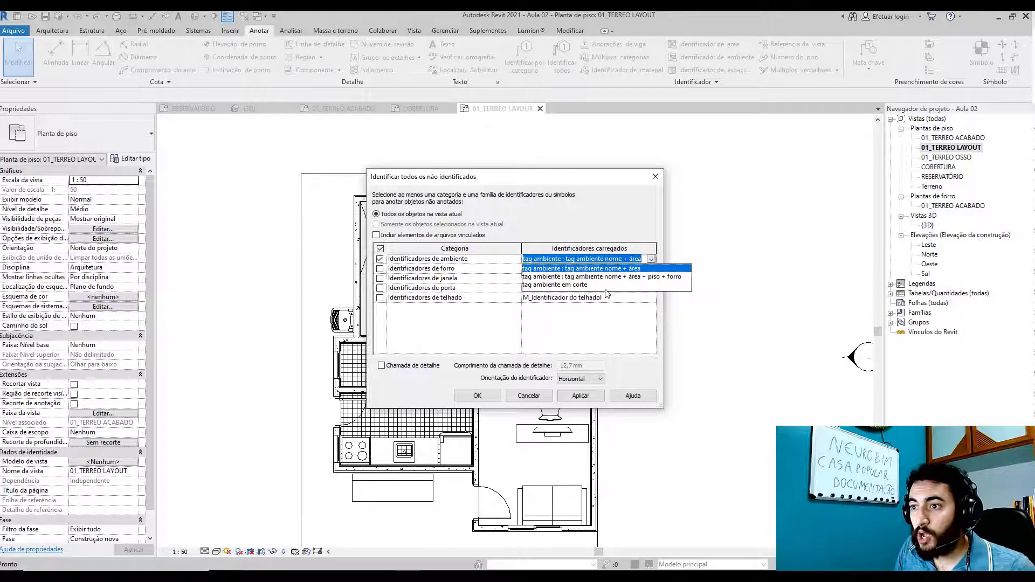
pyautogui.click(579, 286)
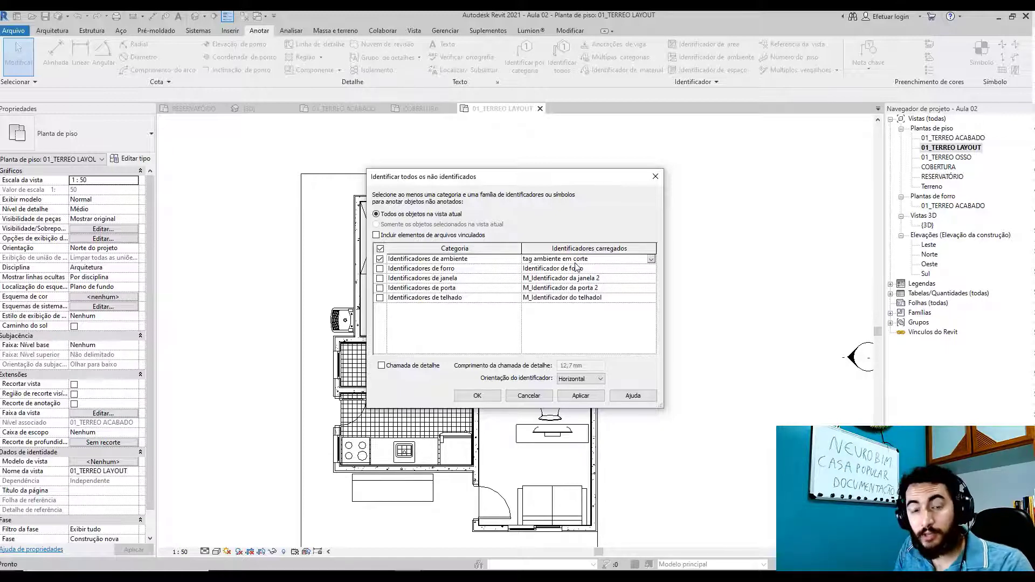
pyautogui.click(580, 395)
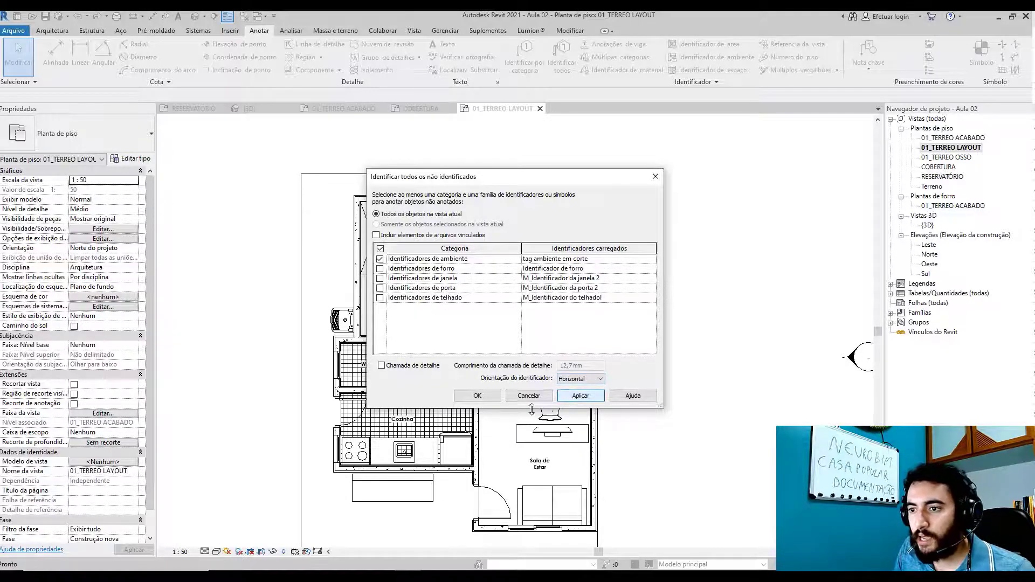
pyautogui.click(482, 396)
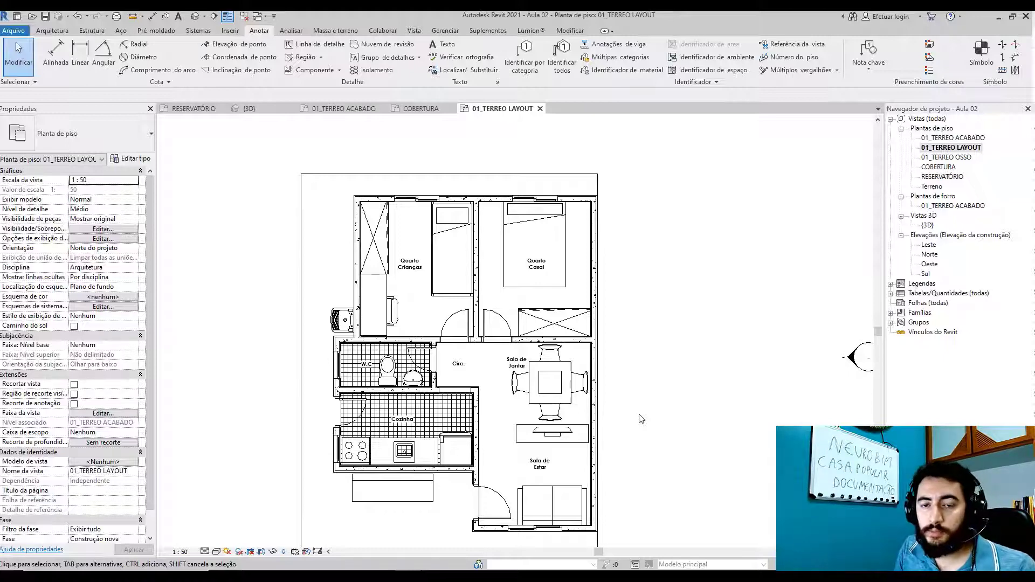
# - Set the layout plan's visual style to consistent colours (Cores consistentes)
pyautogui.click(216, 552)
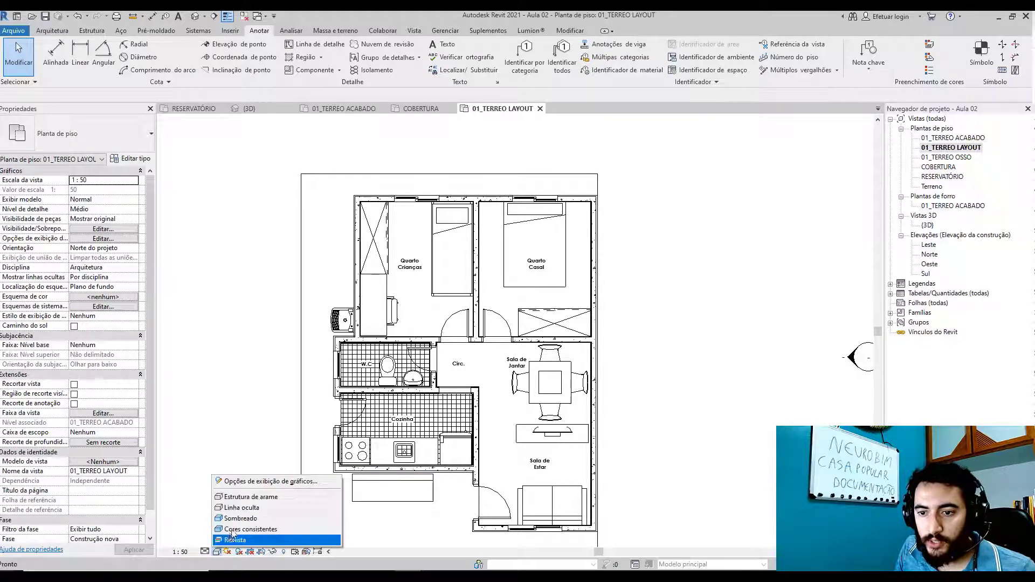
pyautogui.click(241, 528)
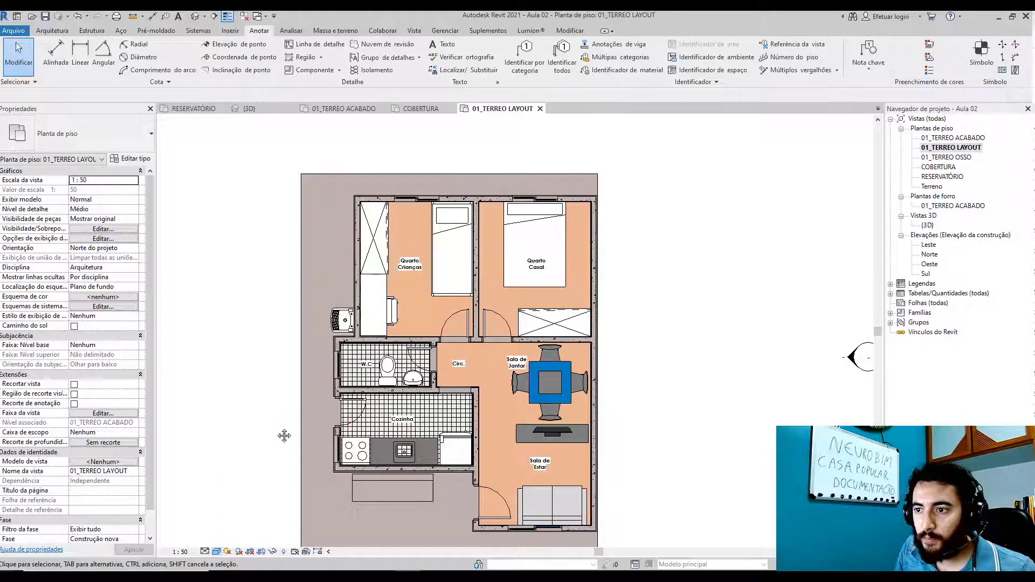
pyautogui.moveTo(282, 435); pyautogui.dragTo(306, 412, button='middle')
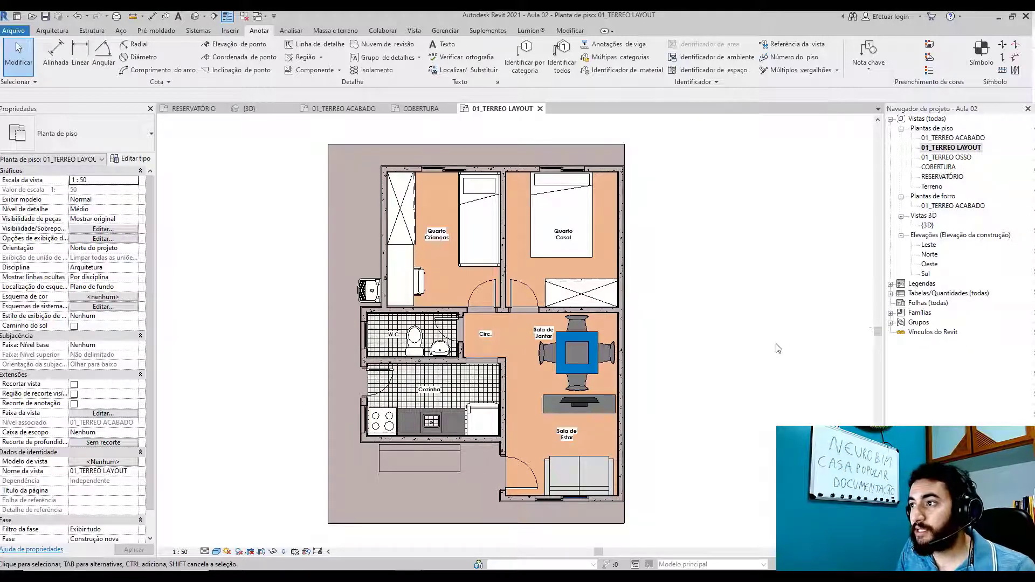
# - Open the 01_TERREO ACABADO floor plan and dismiss the save reminder without saving
pyautogui.click(942, 140)
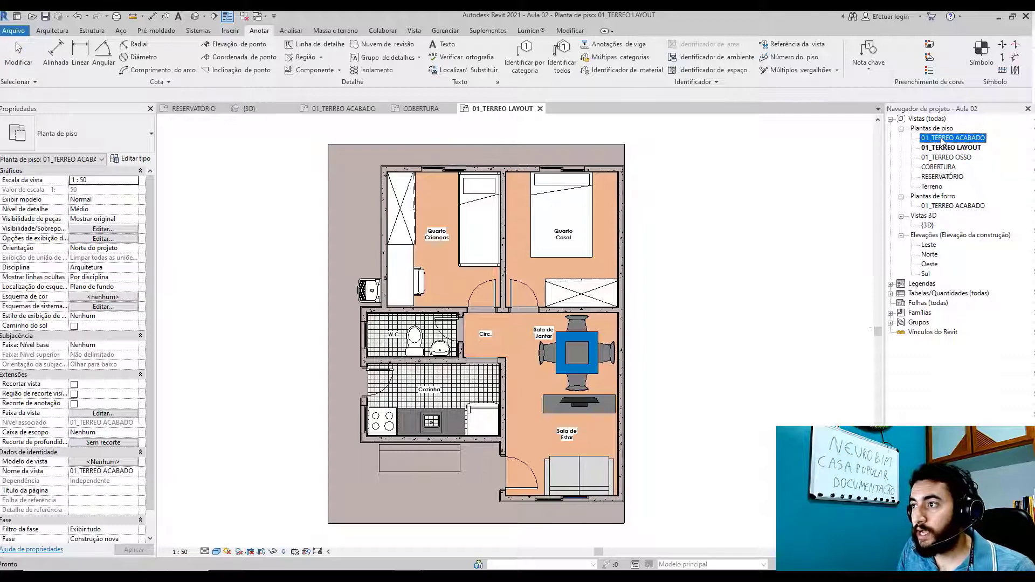
pyautogui.doubleClick(942, 139)
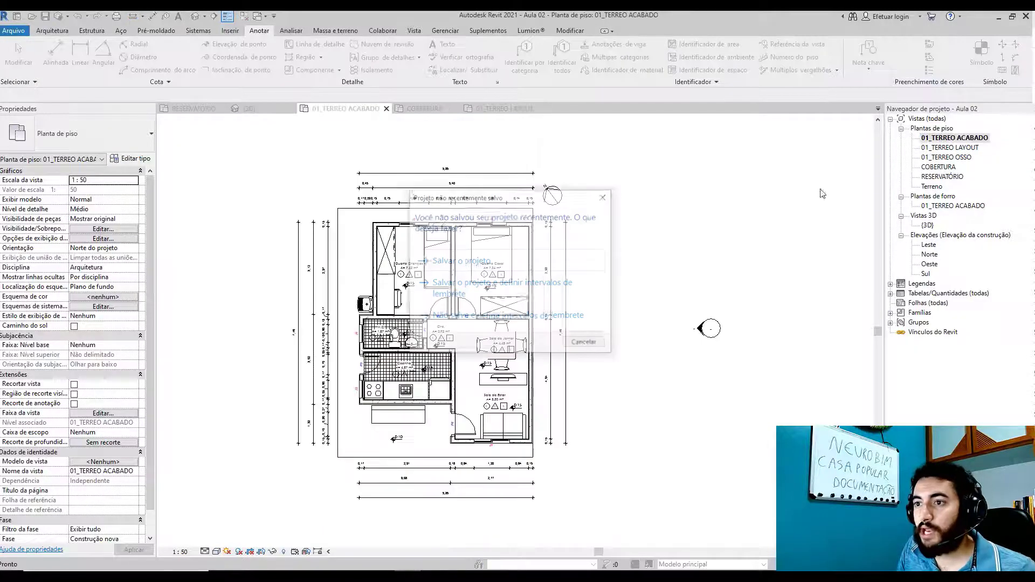
pyautogui.click(604, 196)
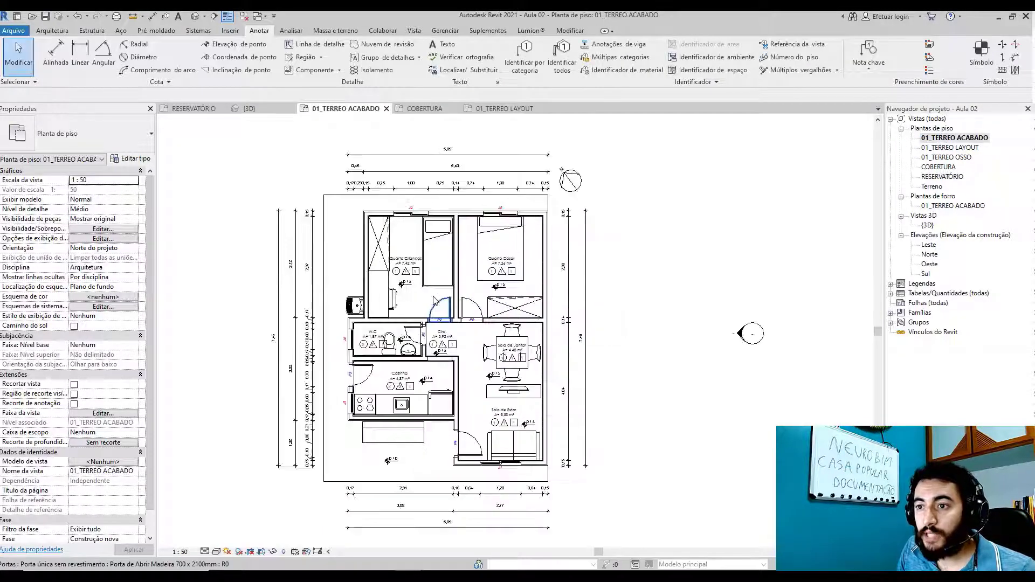
# - Hide the whole furniture category in the 01_TERREO ACABADO plan, using the bunk bed in Quarto Crianças as the selected element
pyautogui.scroll(1, 432, 299)
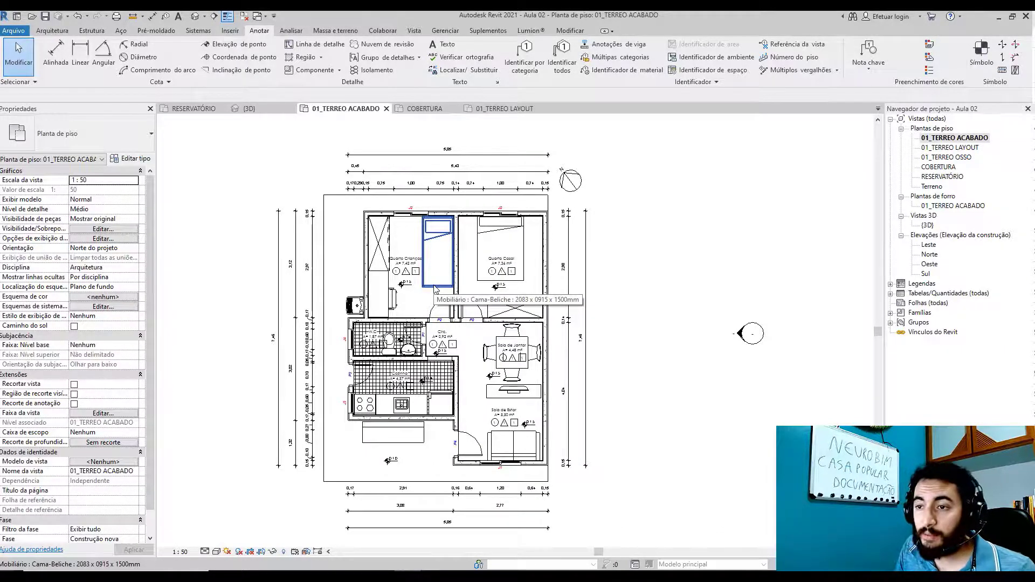
pyautogui.click(434, 289)
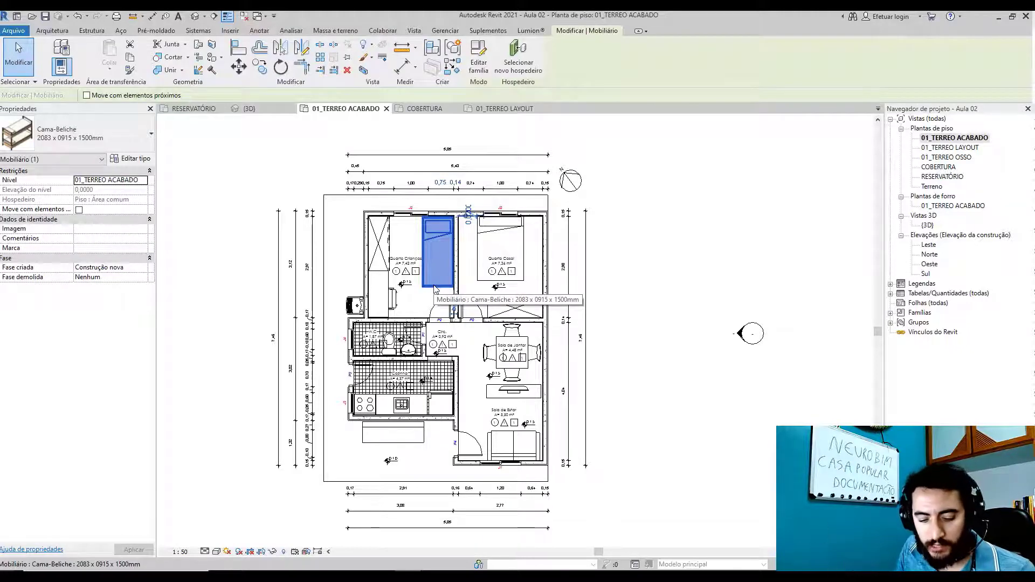
pyautogui.press('v')
pyautogui.press('h')
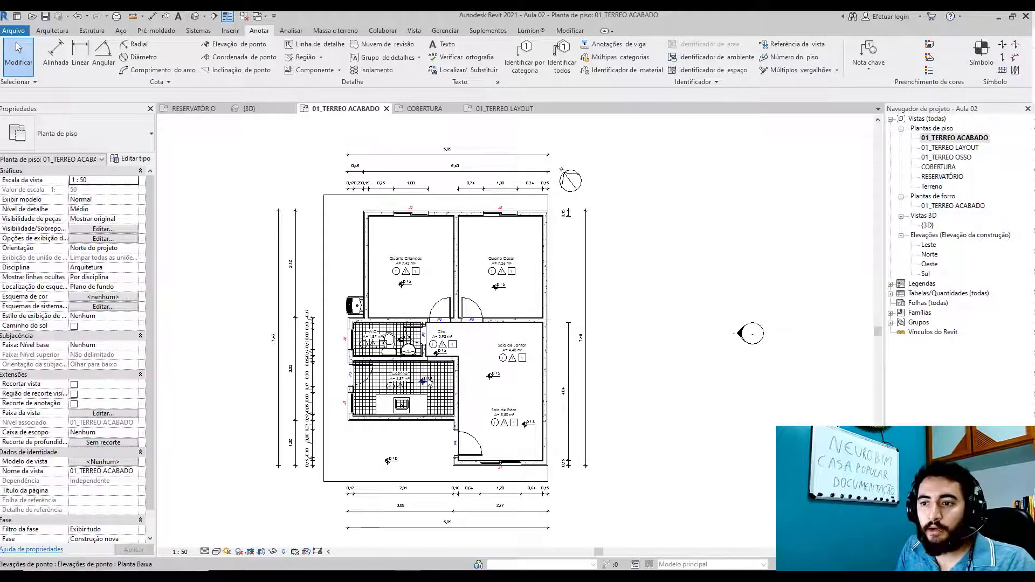
pyautogui.scroll(2, 424, 373)
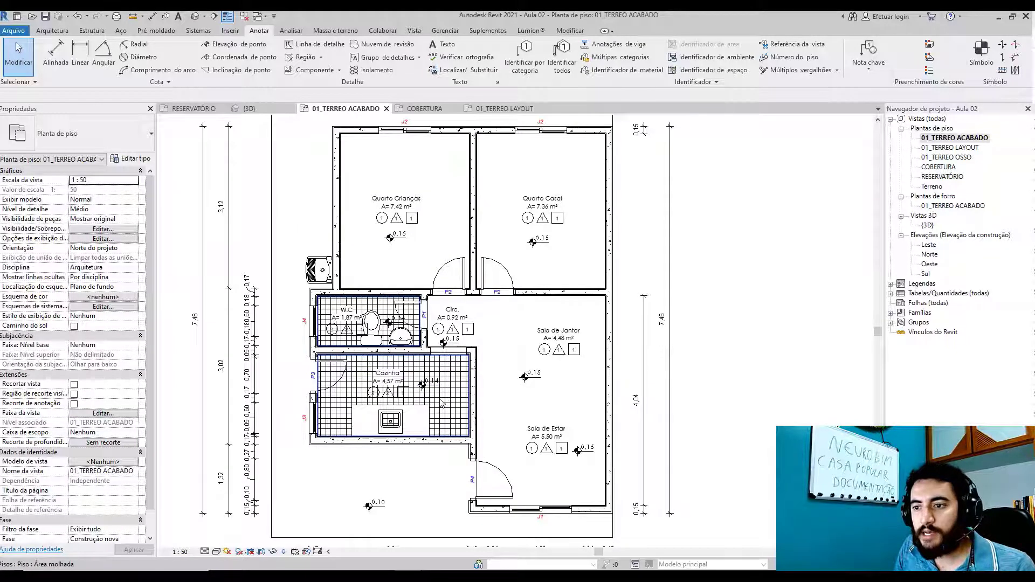
pyautogui.scroll(1, 388, 427)
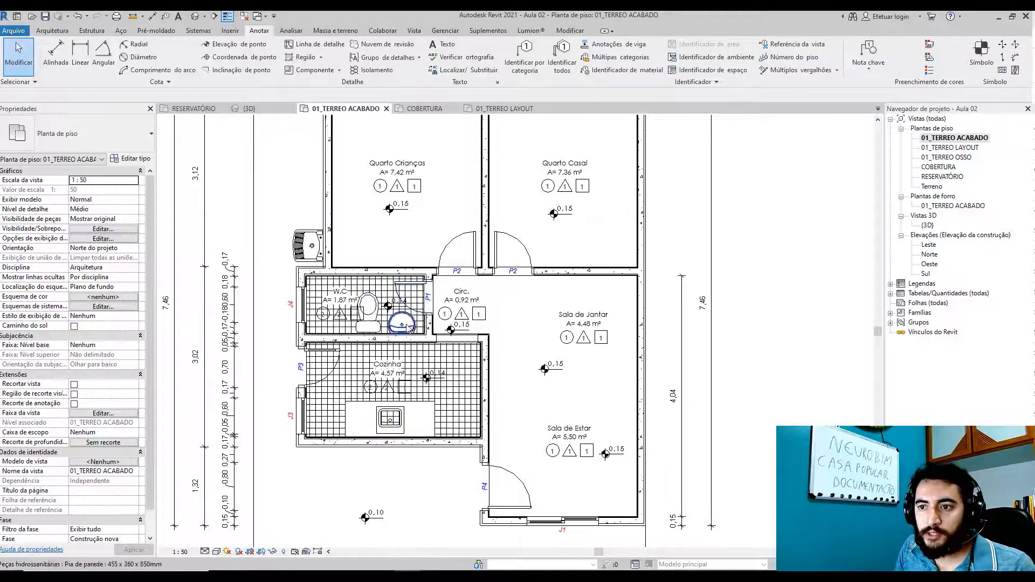
# - Examine the washbasin, the laundry tank and the remaining fixtures, room tags and dimensions across the 01_TERREO ACABADO plan
pyautogui.click(401, 322)
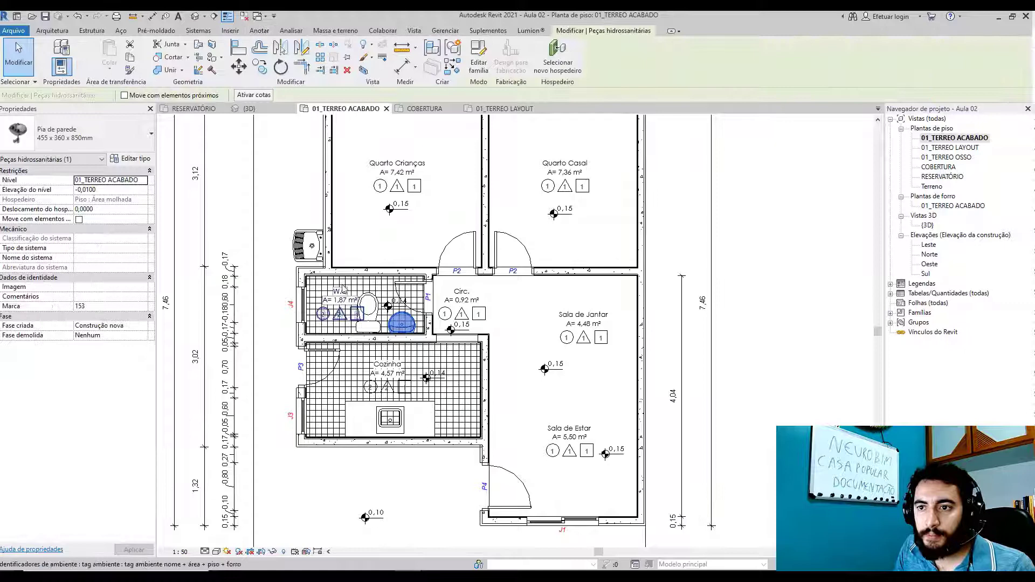
pyautogui.click(309, 257)
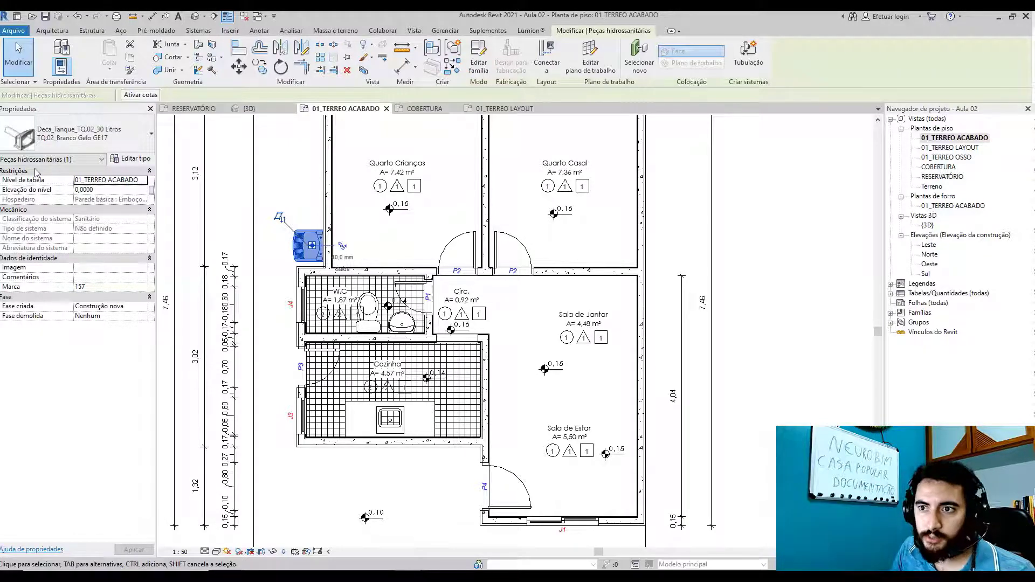
pyautogui.click(655, 317)
pyautogui.press('z')
pyautogui.press('f')
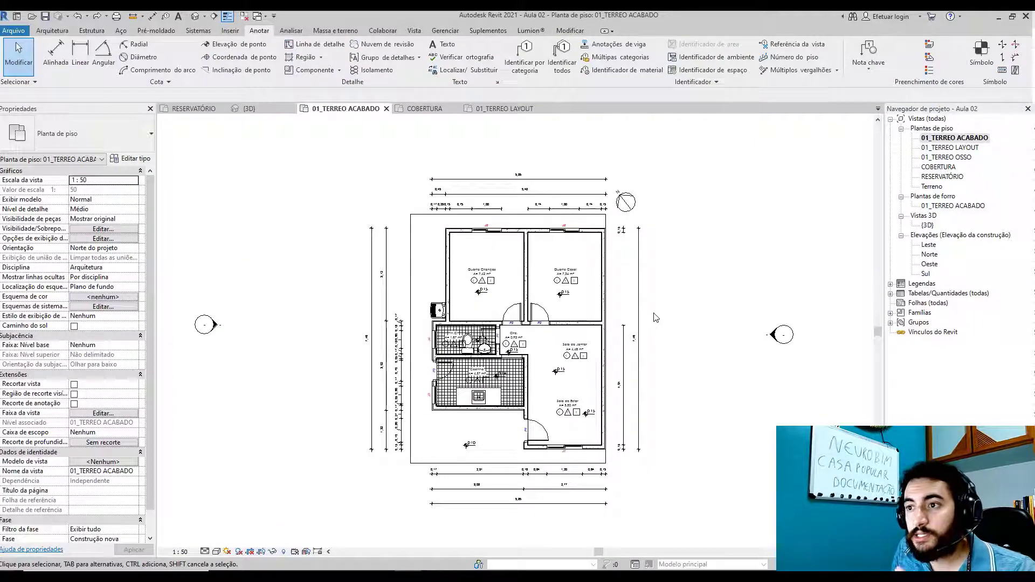
pyautogui.scroll(4, 523, 221)
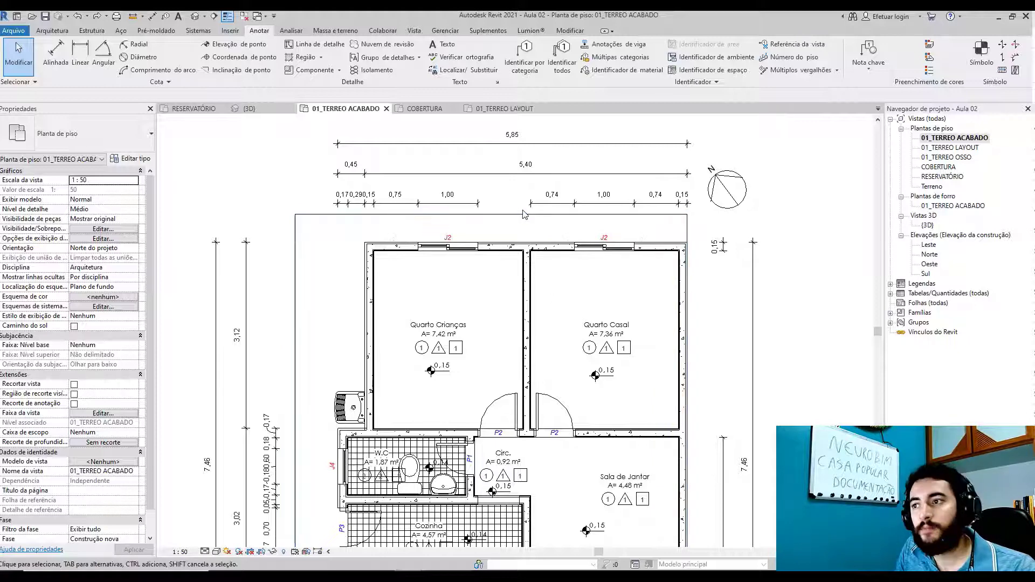
pyautogui.scroll(-3, 523, 214)
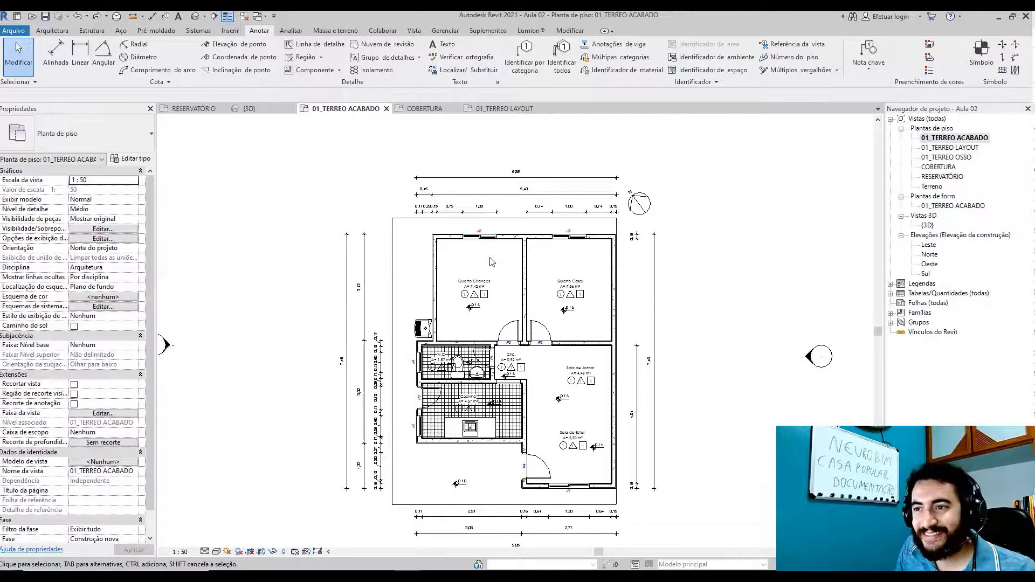
pyautogui.moveTo(686, 410); pyautogui.dragTo(624, 382, button='middle')
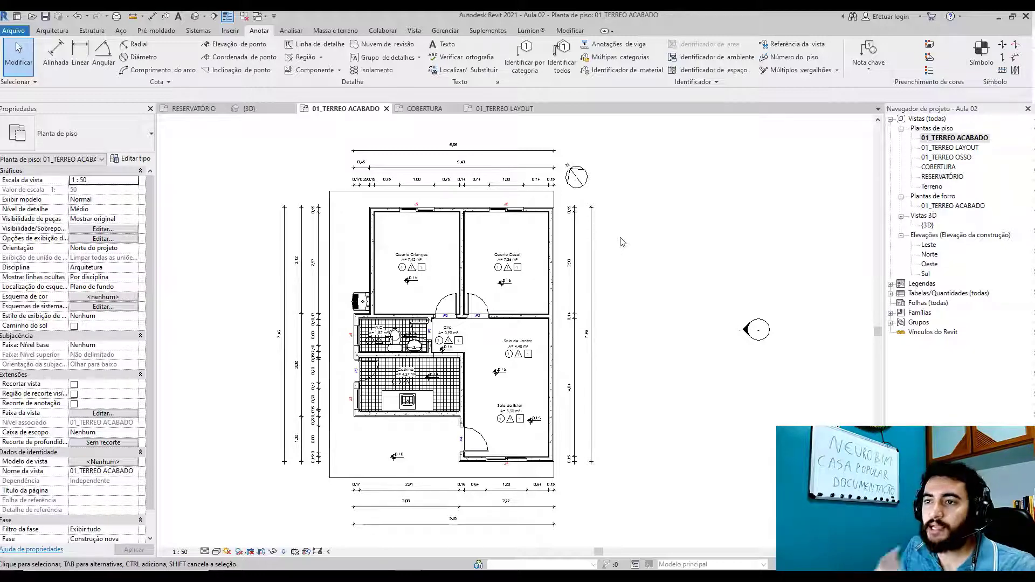
# - Duplicate the 01_TERREO ACABADO floor plan without its detailing
pyautogui.rightClick(954, 139)
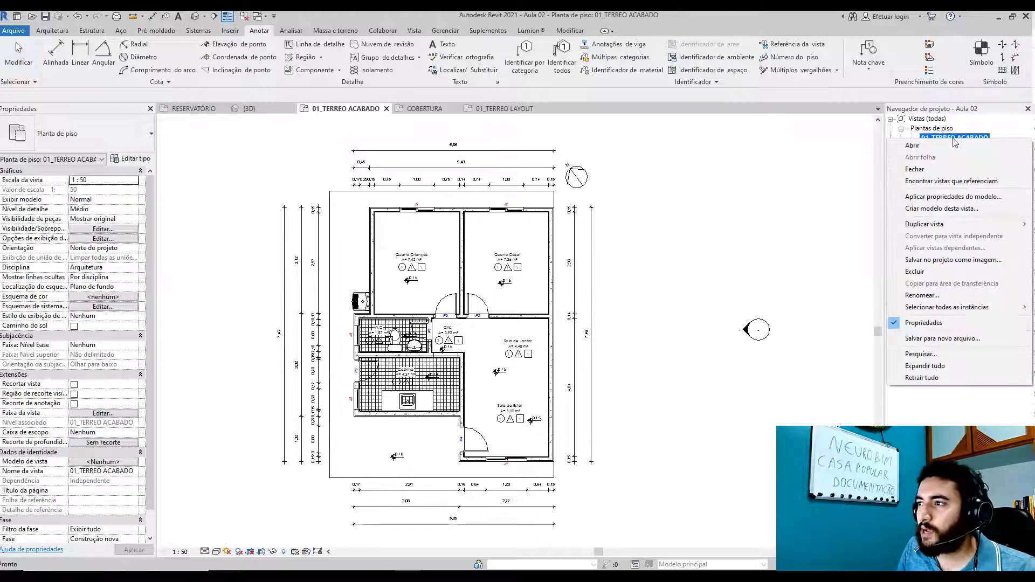
pyautogui.moveTo(923, 228)
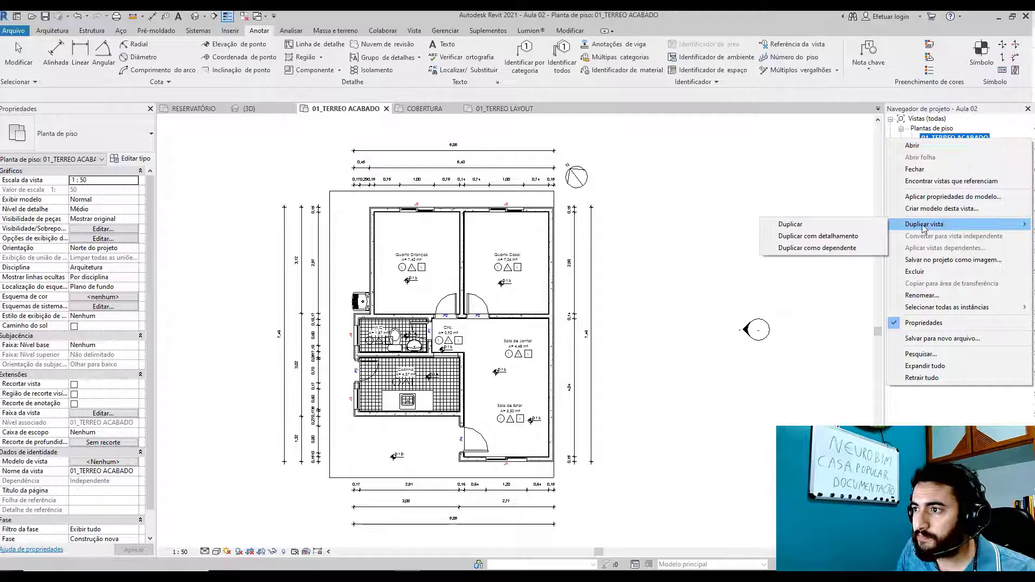
pyautogui.click(840, 222)
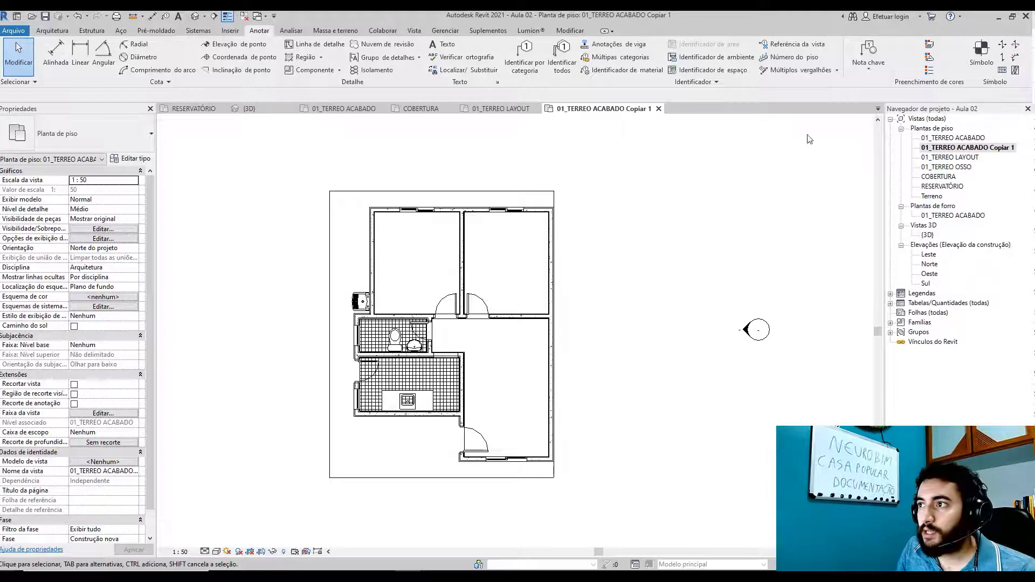
# - Place a colour fill legend beside the duplicated plan, using space type Ambientes and colour scheme Nome
pyautogui.click(930, 71)
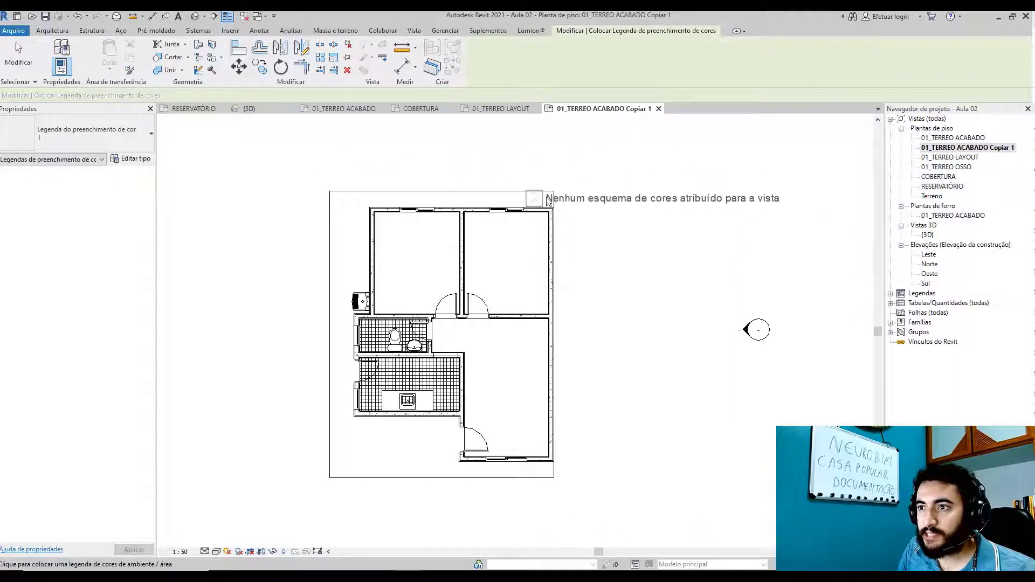
pyautogui.click(570, 192)
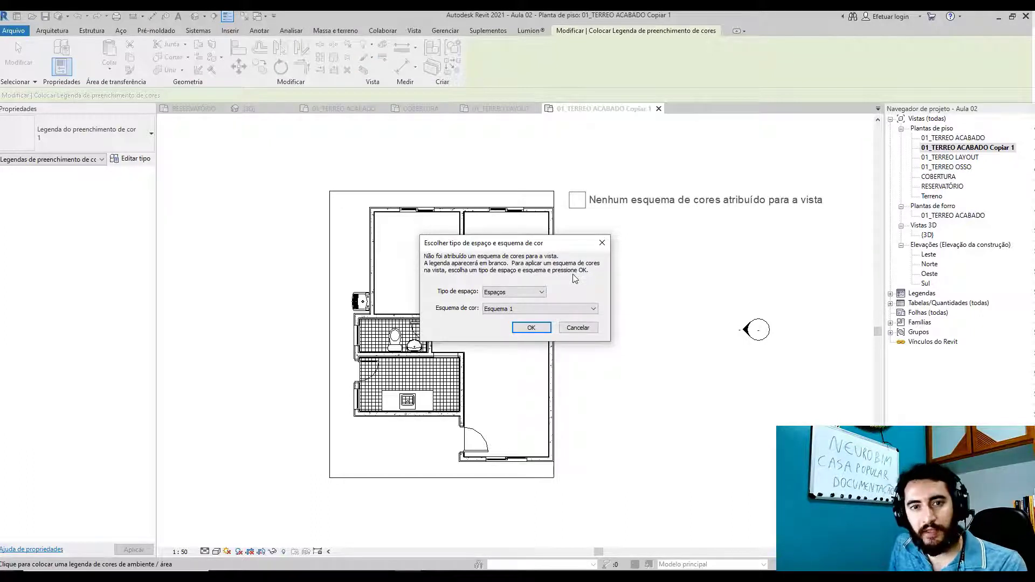
pyautogui.click(542, 292)
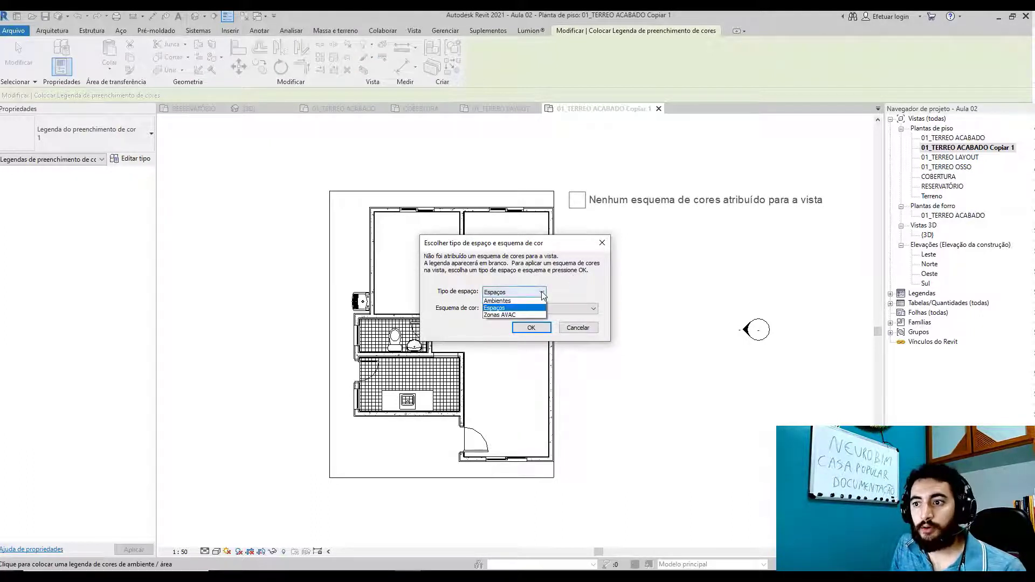
pyautogui.click(525, 307)
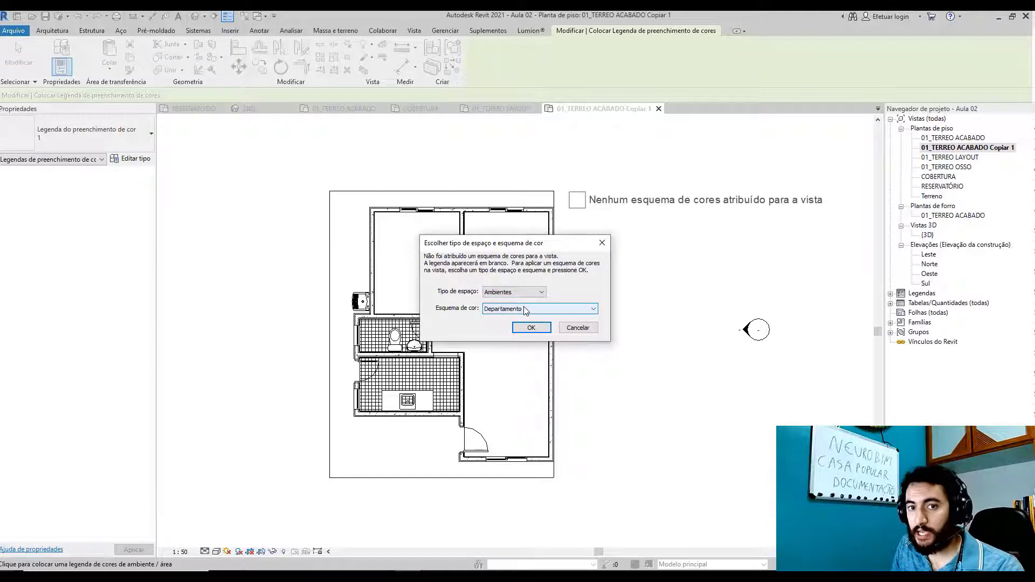
pyautogui.click(495, 314)
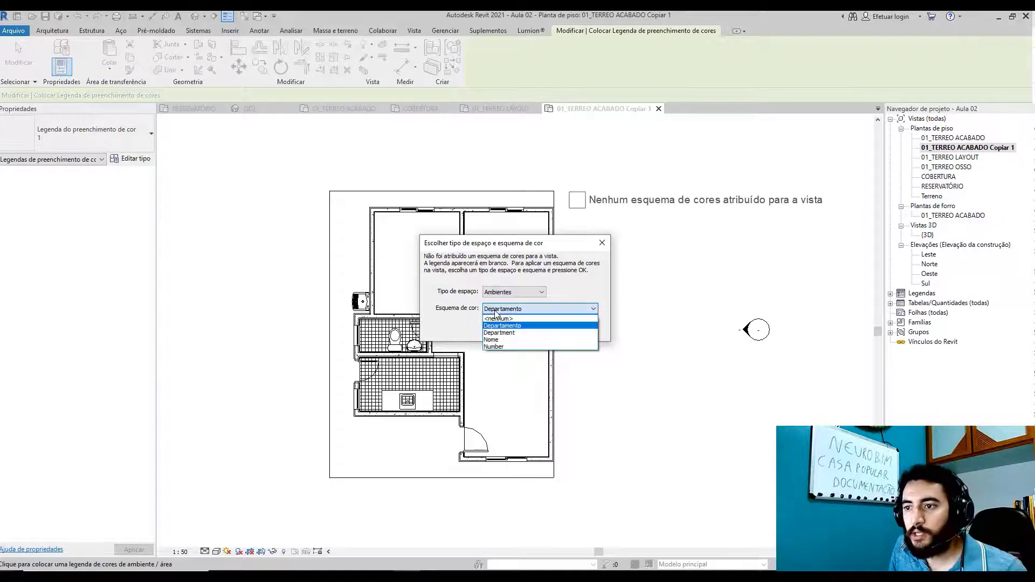
pyautogui.click(501, 346)
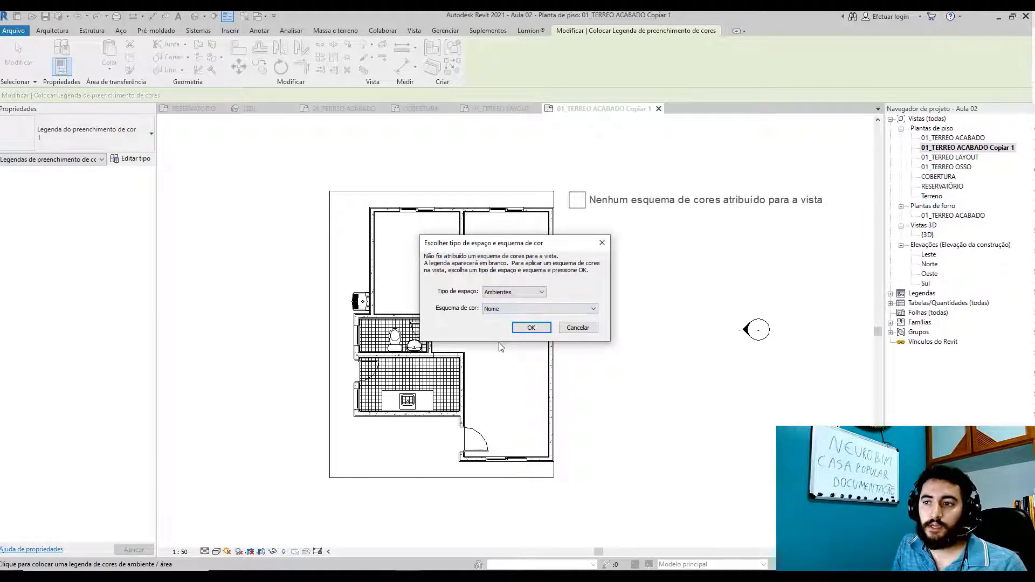
pyautogui.click(526, 329)
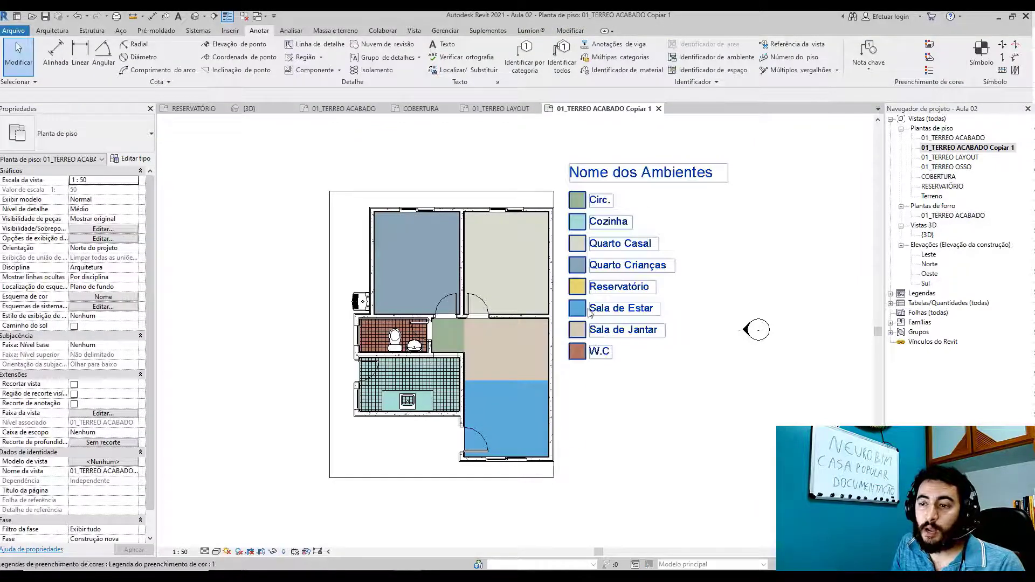
# - Move the Nome dos Ambientes legend down so its title sits beside the upper edge of the plan
pyautogui.click(590, 178)
pyautogui.moveTo(590, 178); pyautogui.dragTo(590, 207)
pyautogui.click(746, 166)
# - Change the colour of the Circ. room to red (Vermelho) in the legend's Nome colour scheme and apply it
pyautogui.scroll(-3, 758, 216)
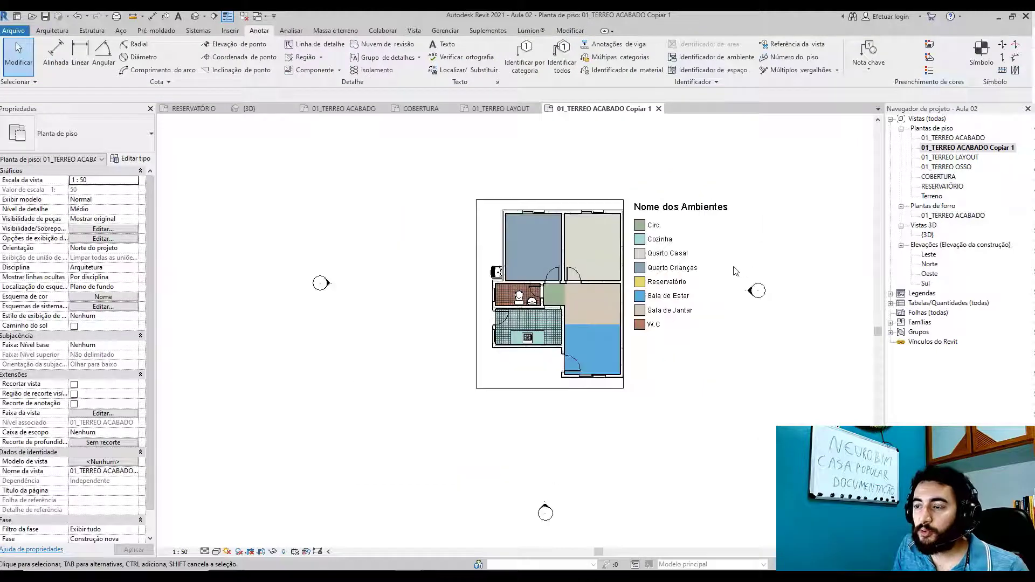
pyautogui.scroll(2, 732, 266)
pyautogui.scroll(2, 695, 234)
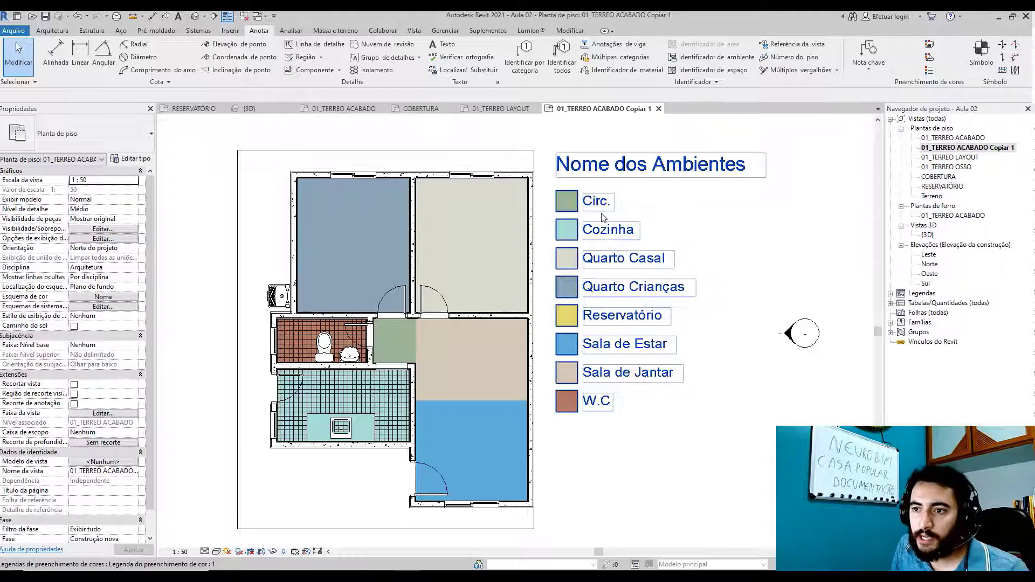
pyautogui.scroll(-1, 603, 216)
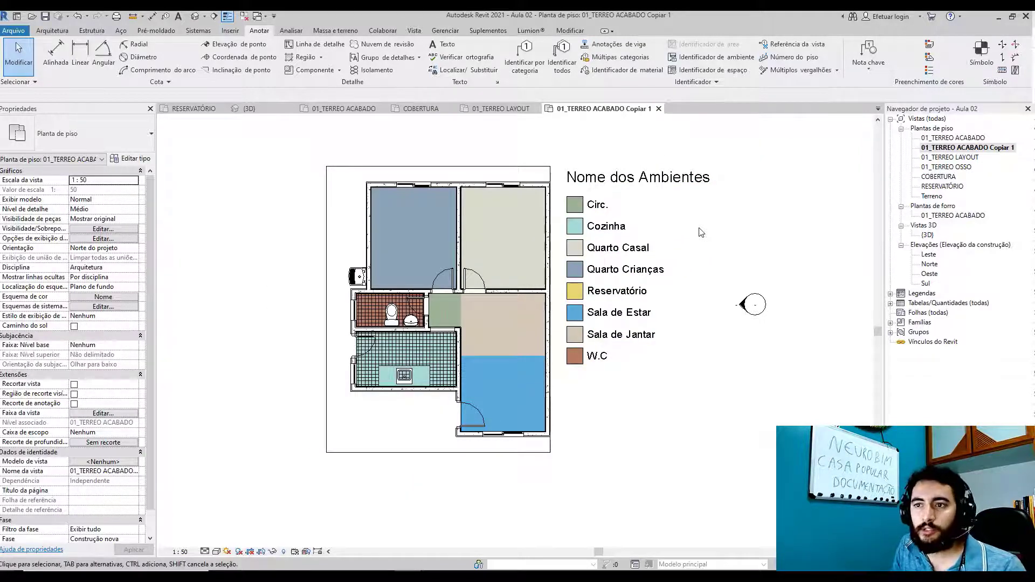
pyautogui.click(604, 217)
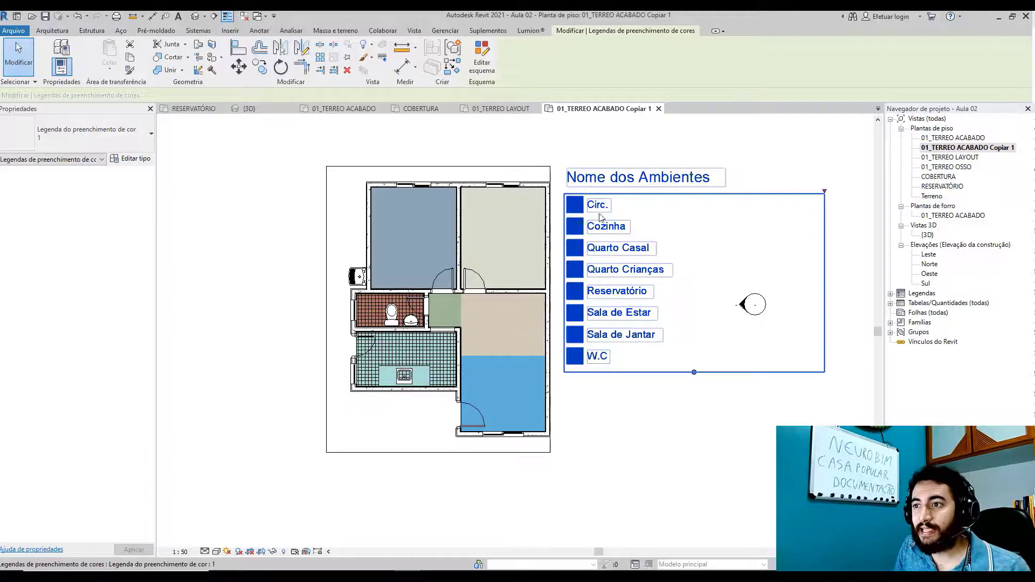
pyautogui.click(481, 61)
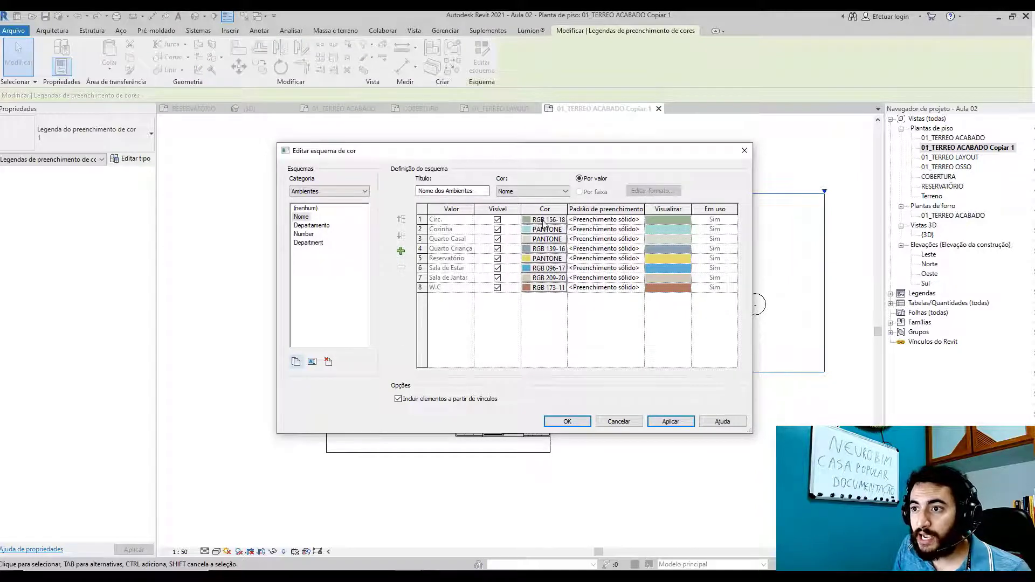
pyautogui.click(544, 220)
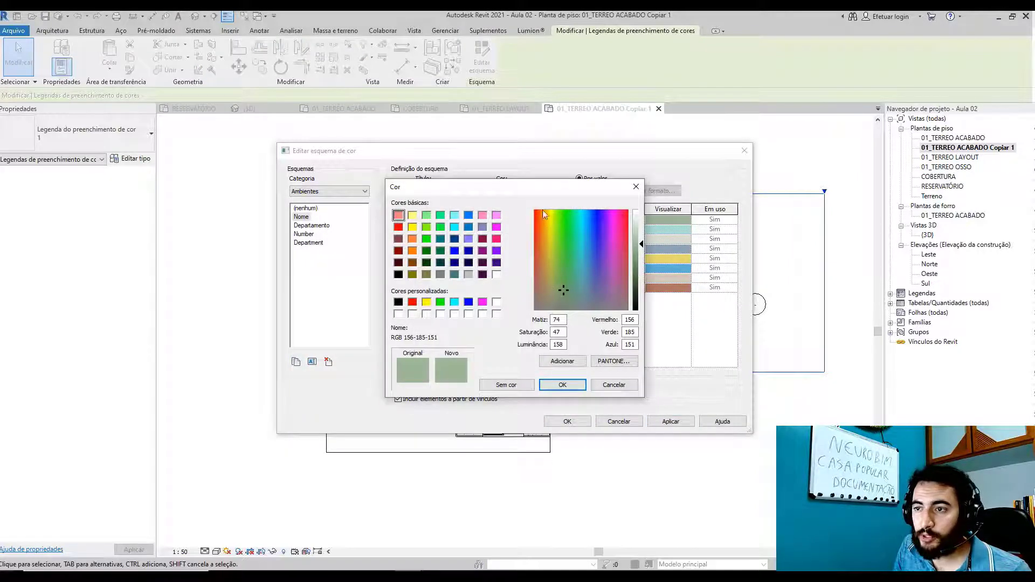
pyautogui.moveTo(539, 186); pyautogui.dragTo(489, 298)
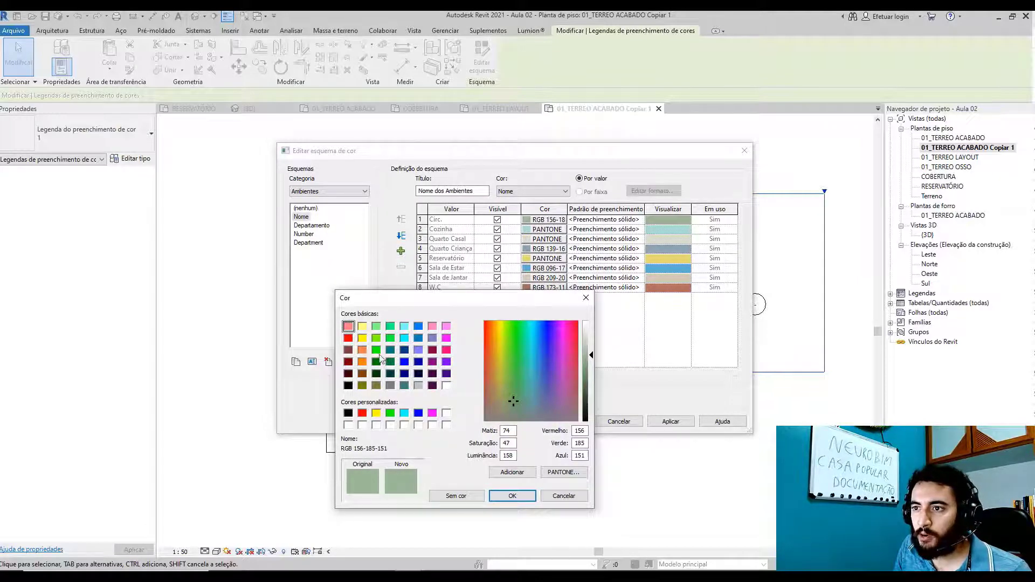
pyautogui.click(348, 338)
pyautogui.click(504, 495)
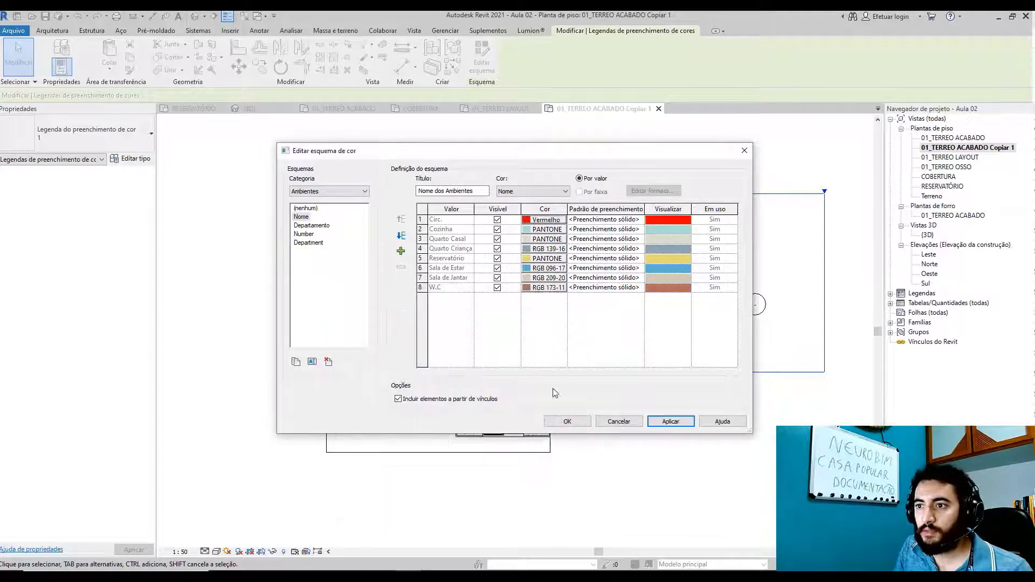
pyautogui.click(671, 421)
pyautogui.click(582, 424)
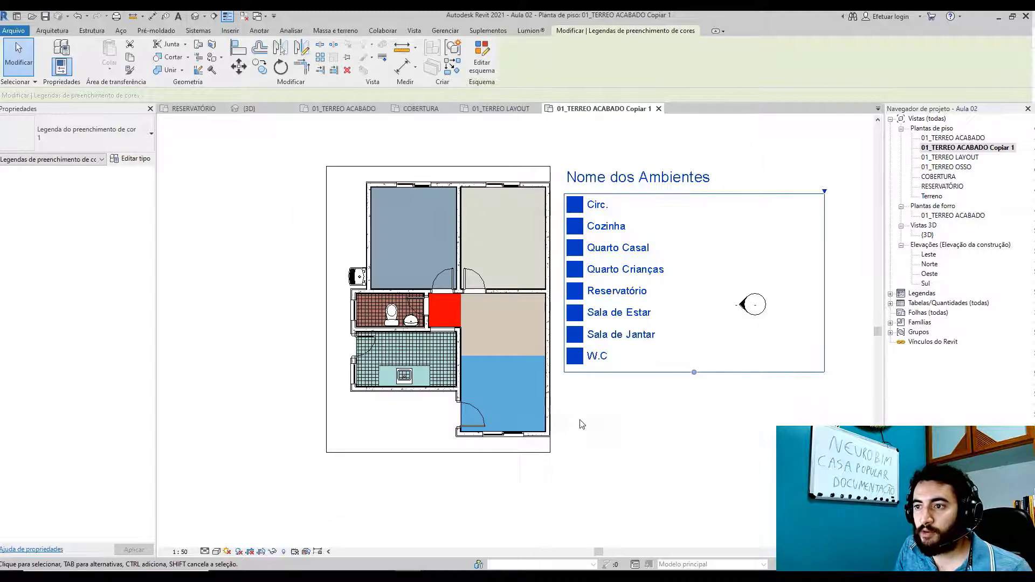
pyautogui.click(649, 415)
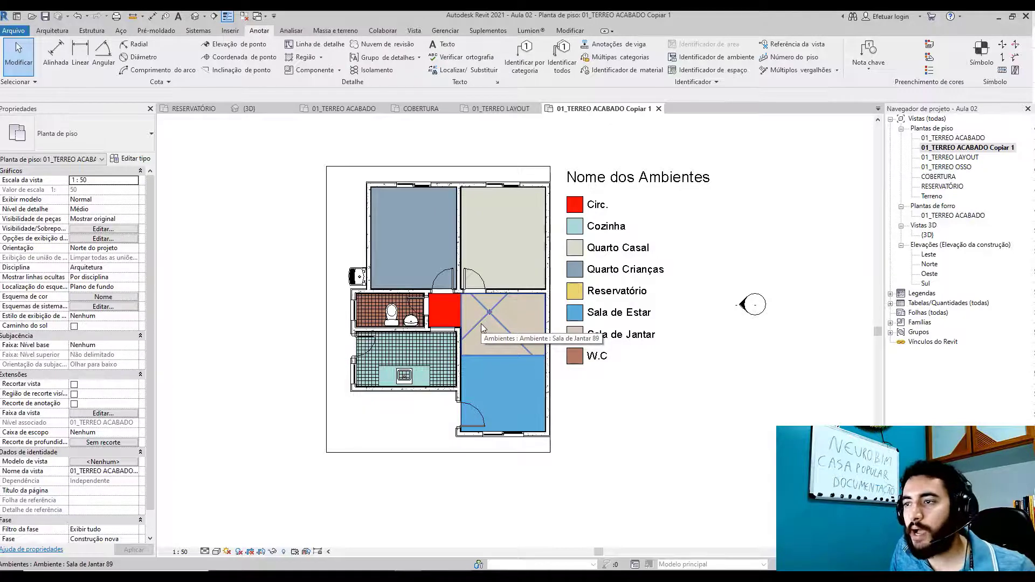
# - Rename the duplicated floor plan view to 01_TERREO LEGENDA
pyautogui.rightClick(956, 153)
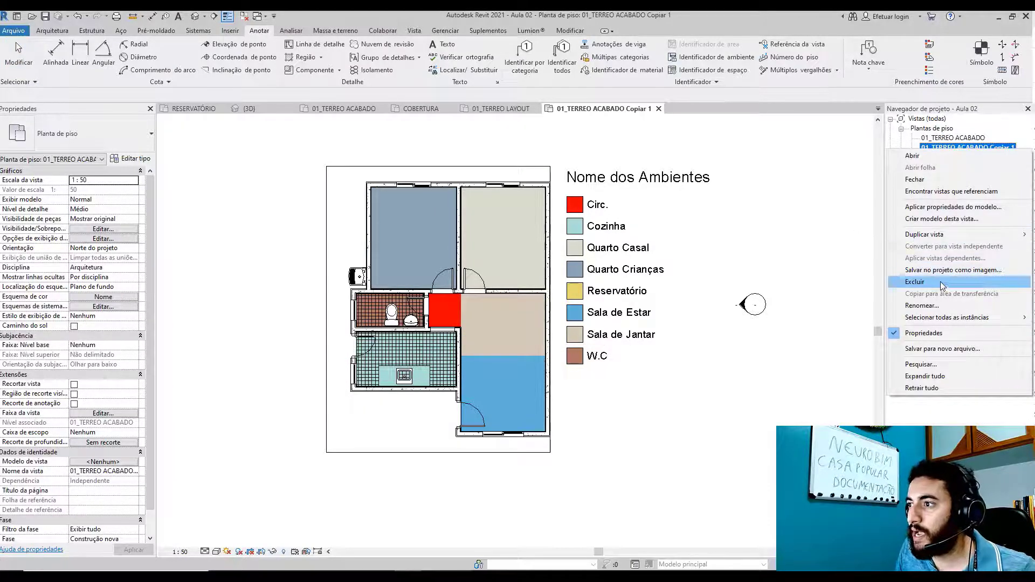
pyautogui.click(944, 306)
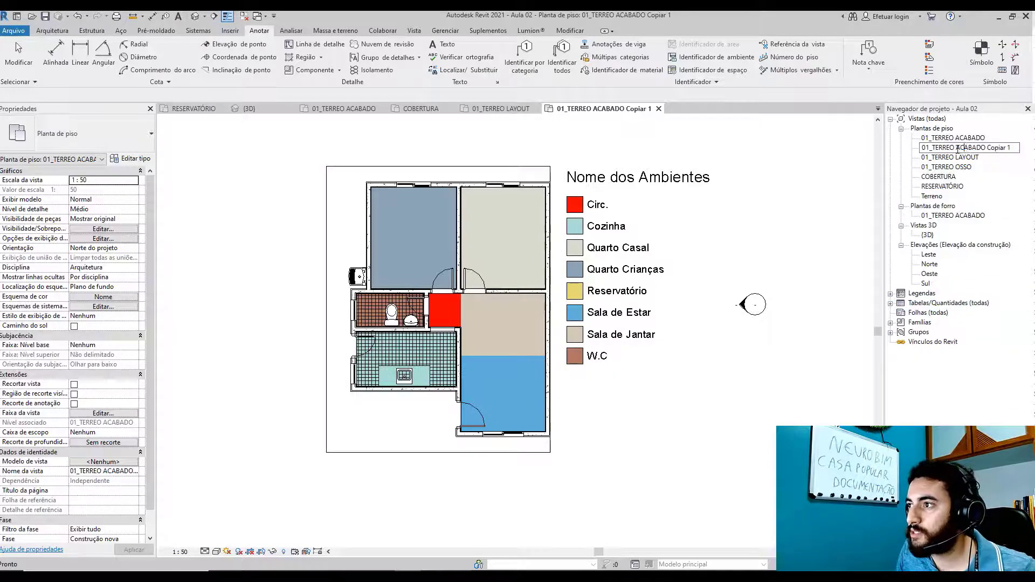
pyautogui.moveTo(957, 148); pyautogui.dragTo(1010, 150)
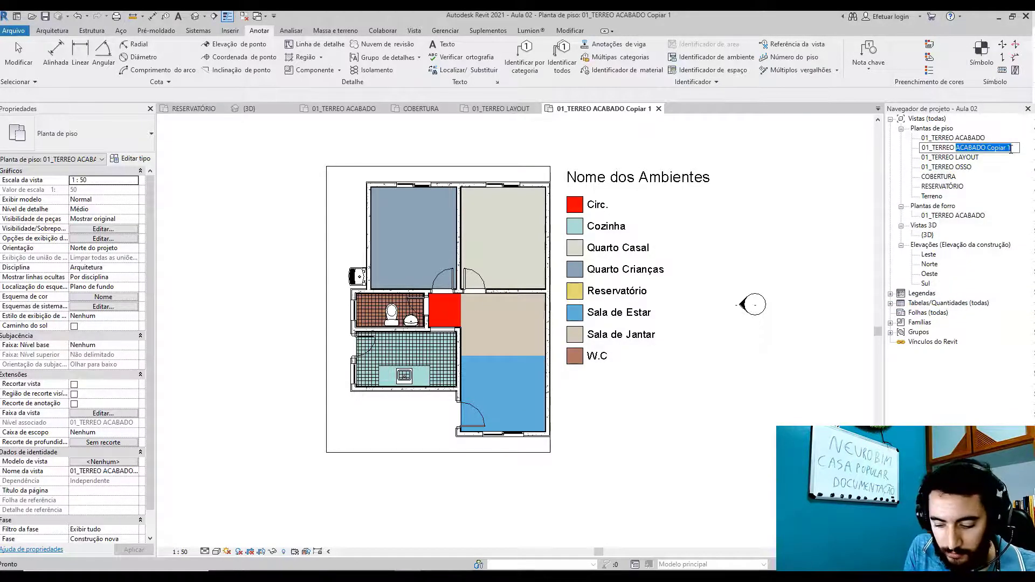
pyautogui.write('LEGENDA')
pyautogui.press('Return')
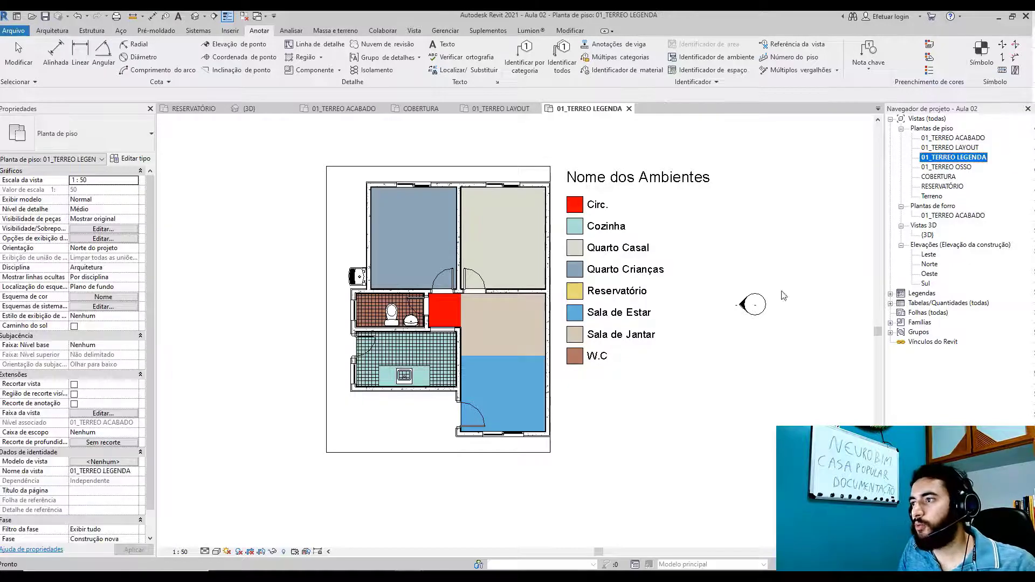
pyautogui.click(728, 248)
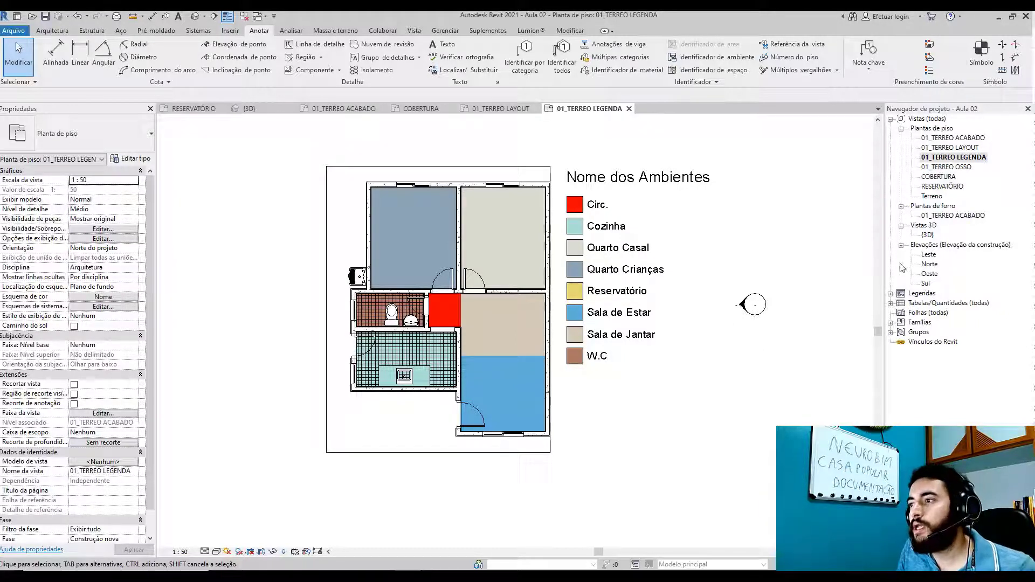
# - Open the Leste elevation and close the other open views except RESERVATÓRIO
pyautogui.doubleClick(926, 254)
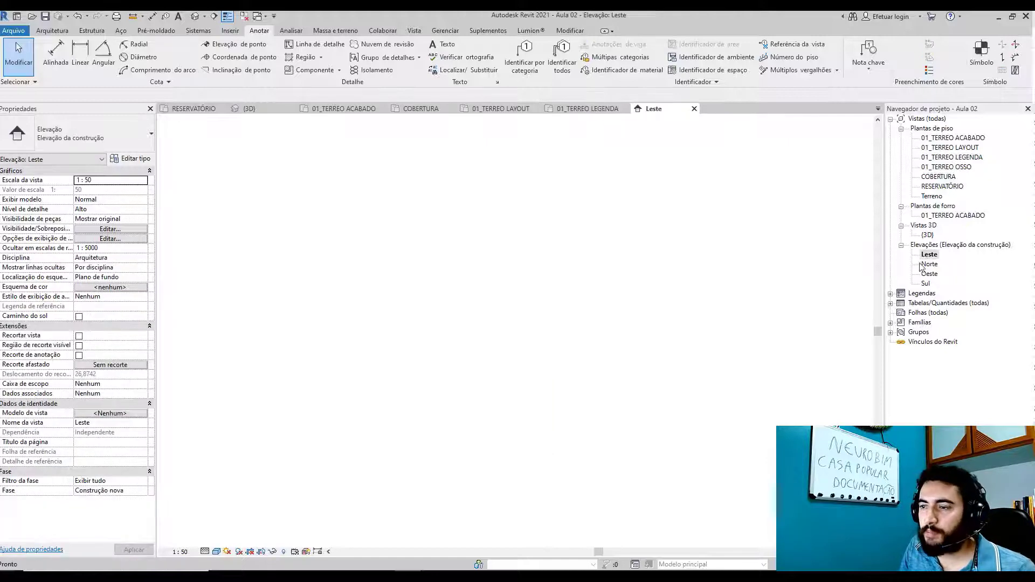
pyautogui.click(294, 109)
pyautogui.middleClick(305, 110)
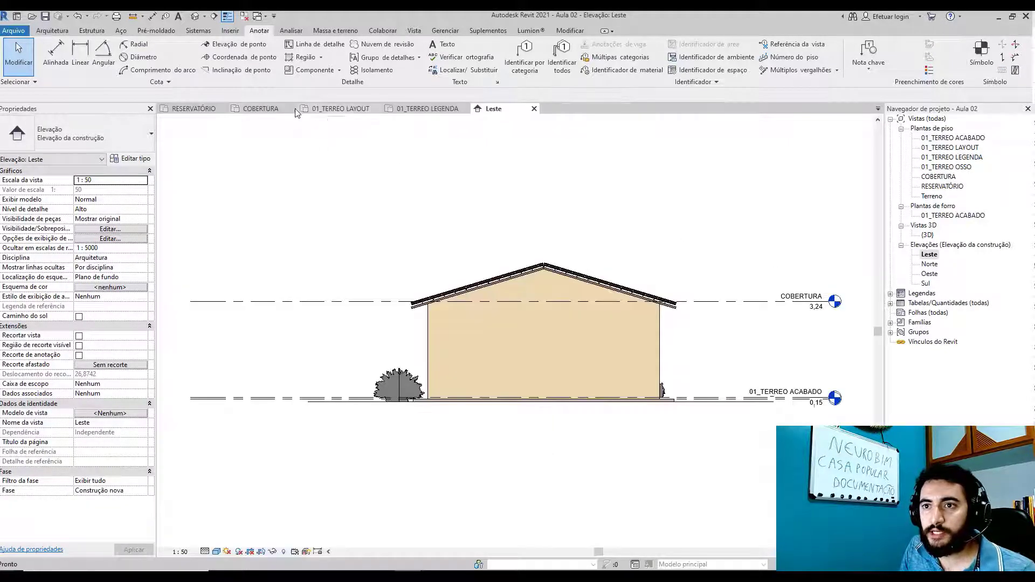
pyautogui.middleClick(305, 109)
pyautogui.middleClick(306, 109)
pyautogui.middleClick(306, 110)
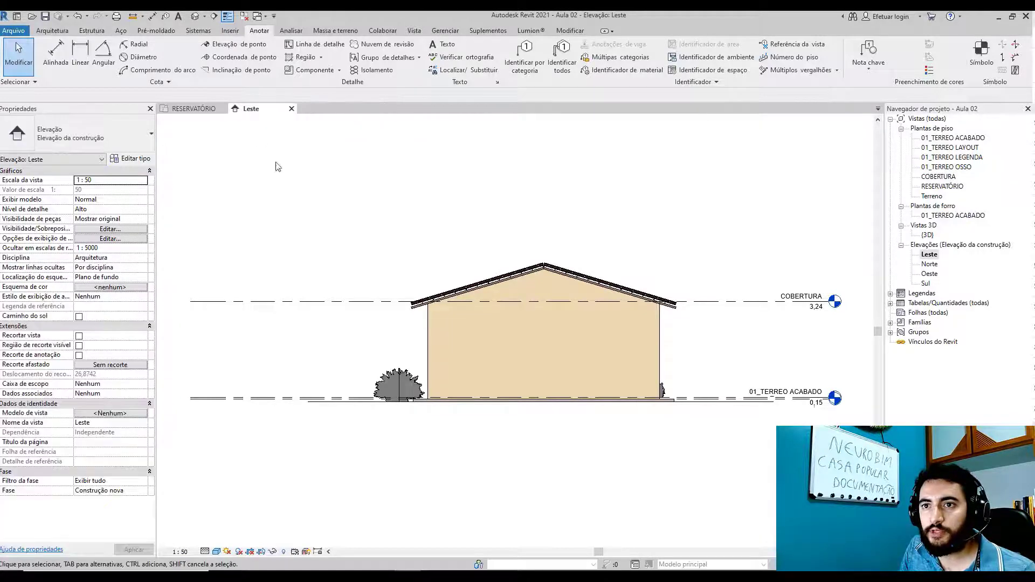
pyautogui.scroll(1, 674, 454)
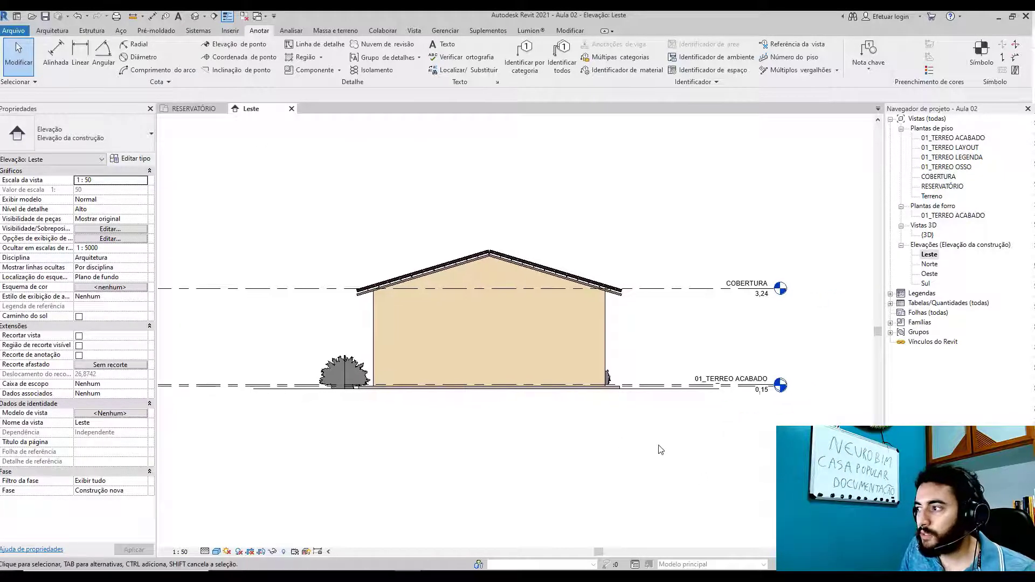
# - Hide the level lines in the Leste elevation
pyautogui.scroll(1, 684, 454)
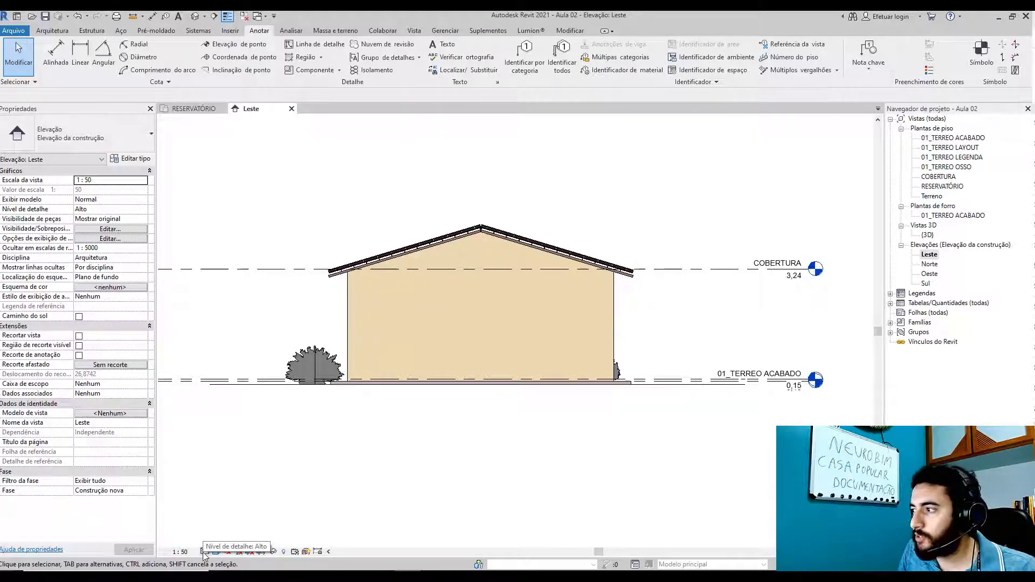
pyautogui.click(727, 276)
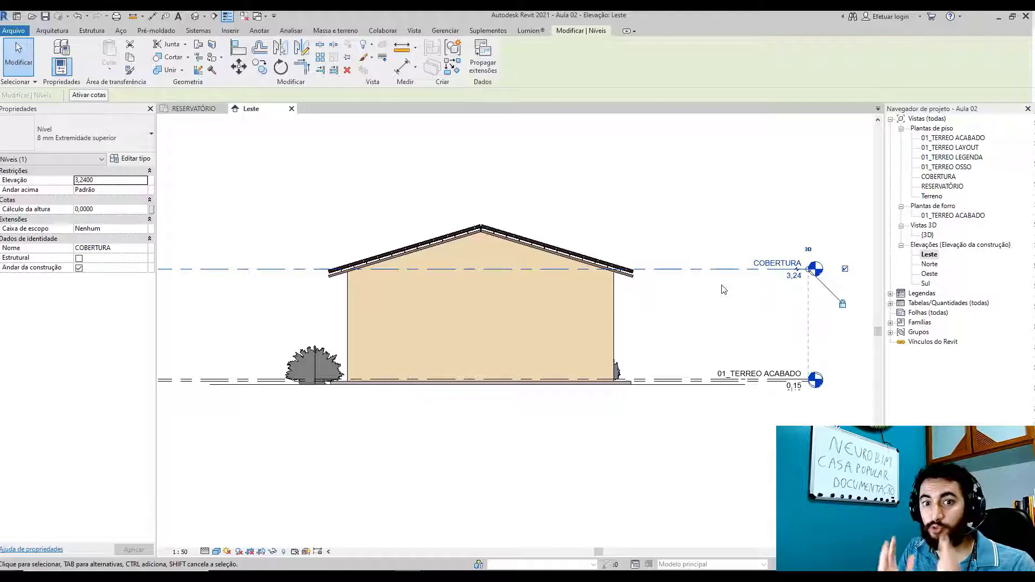
pyautogui.press('Escape')
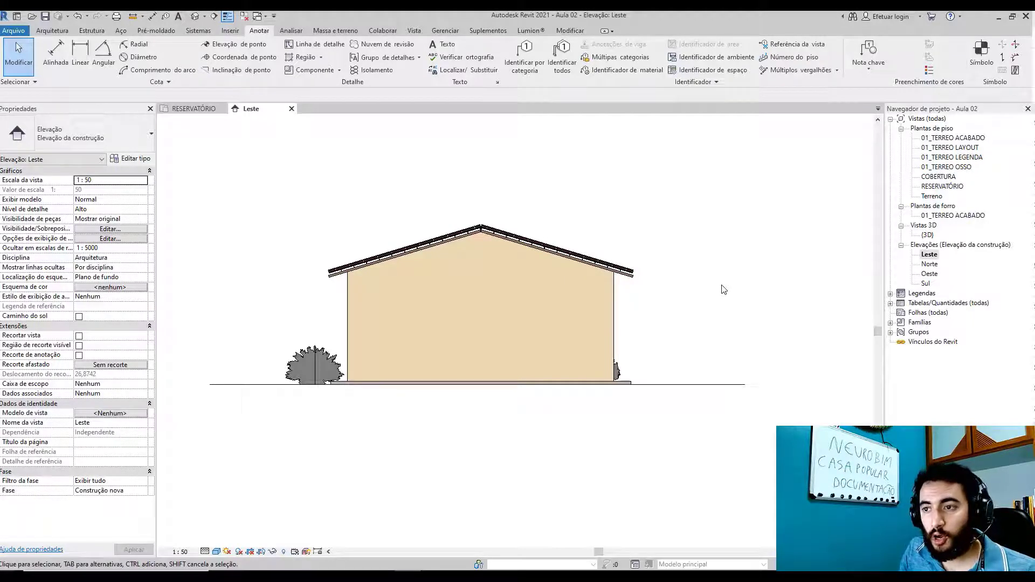
pyautogui.scroll(-3, 723, 289)
pyautogui.scroll(4, 748, 291)
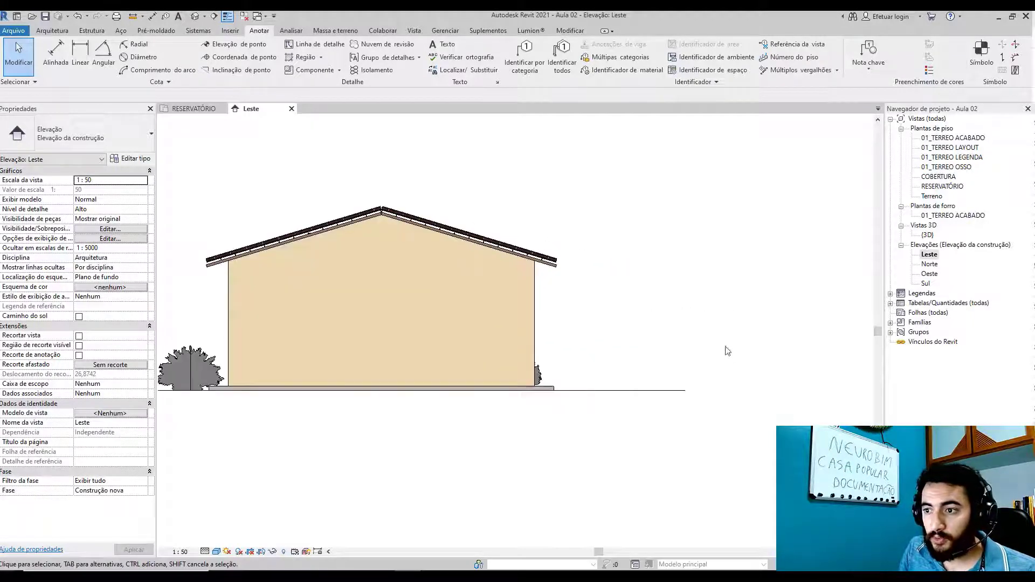
pyautogui.click(645, 389)
pyautogui.scroll(-3, 641, 396)
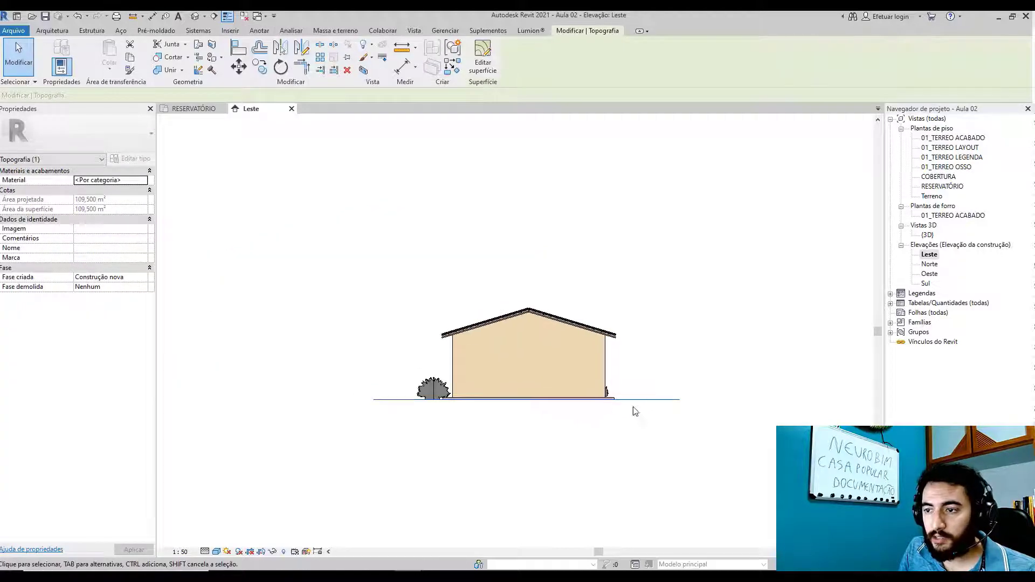
pyautogui.scroll(2, 635, 412)
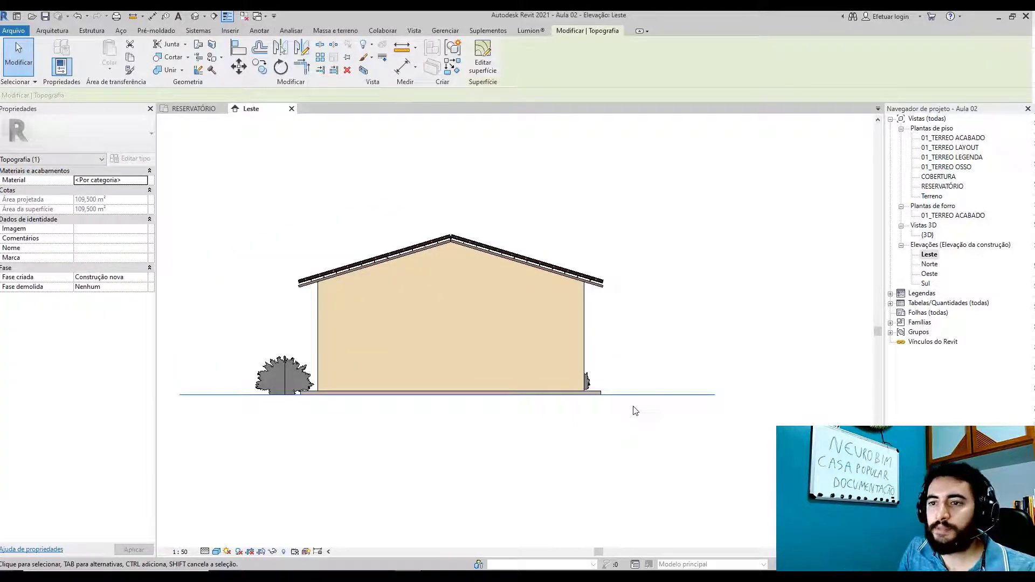
pyautogui.click(580, 456)
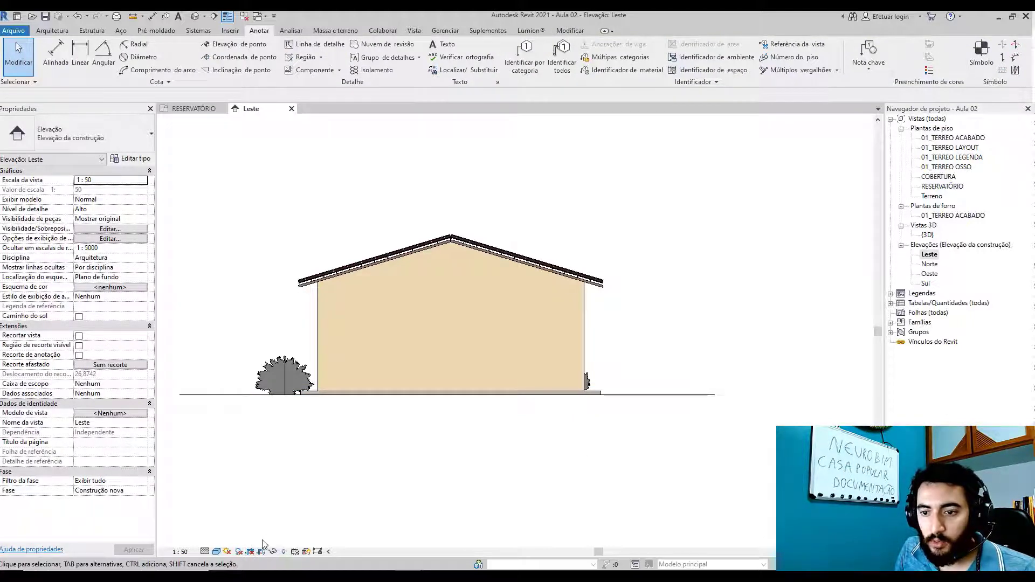
# - Turn on cropping for the Leste elevation view and show its crop region
pyautogui.click(249, 552)
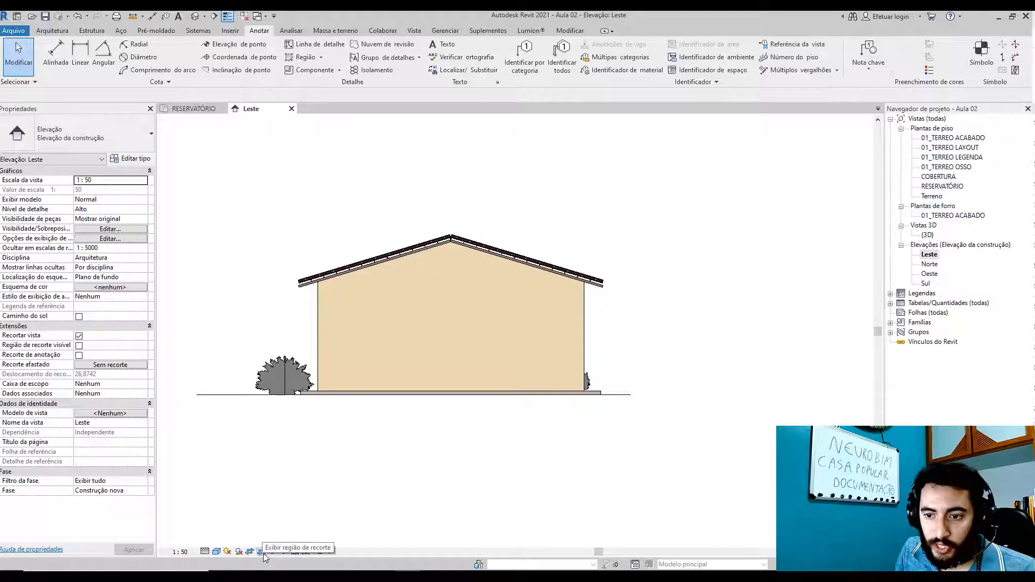
pyautogui.click(262, 553)
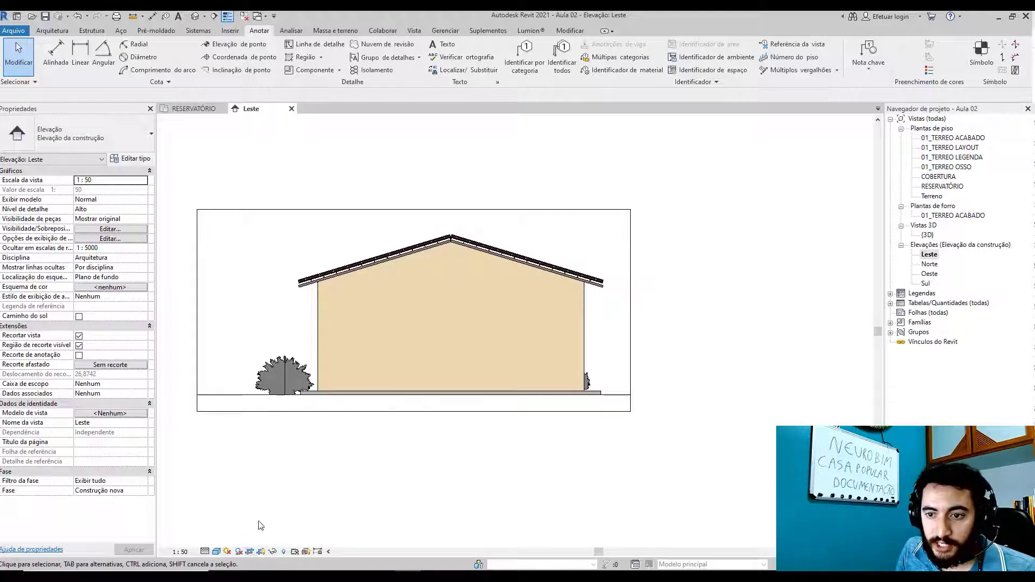
pyautogui.click(256, 412)
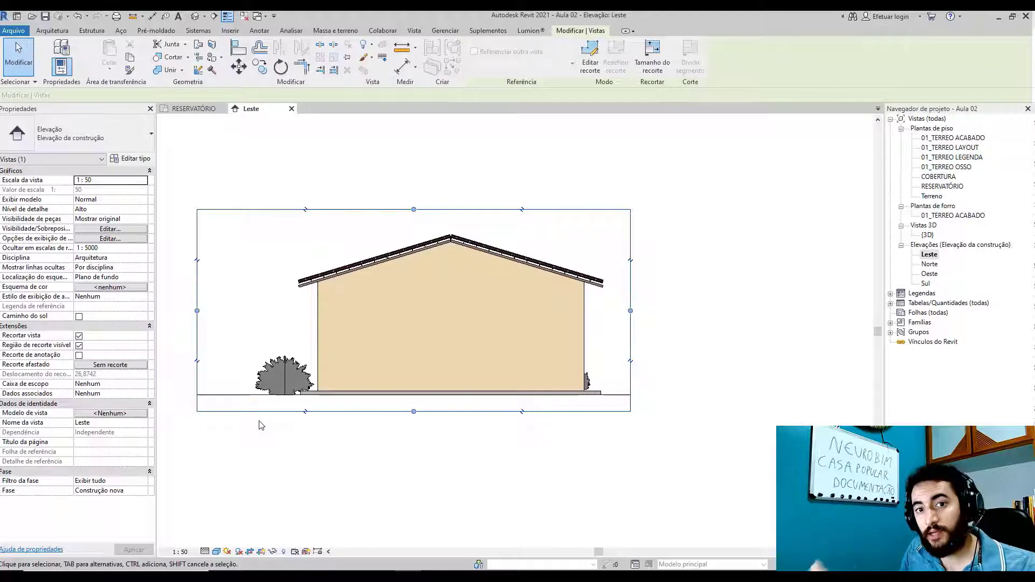
pyautogui.click(249, 551)
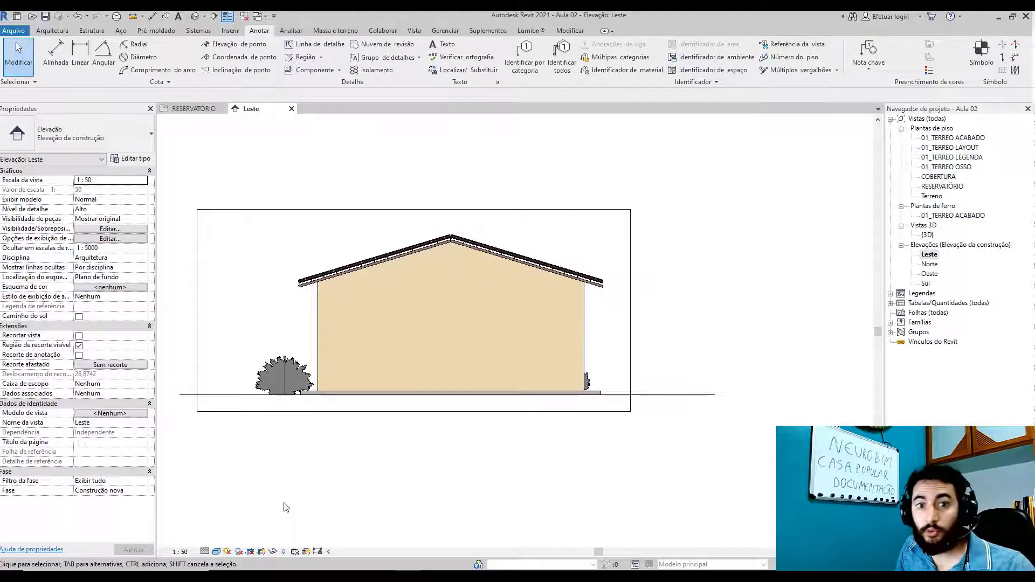
pyautogui.click(250, 551)
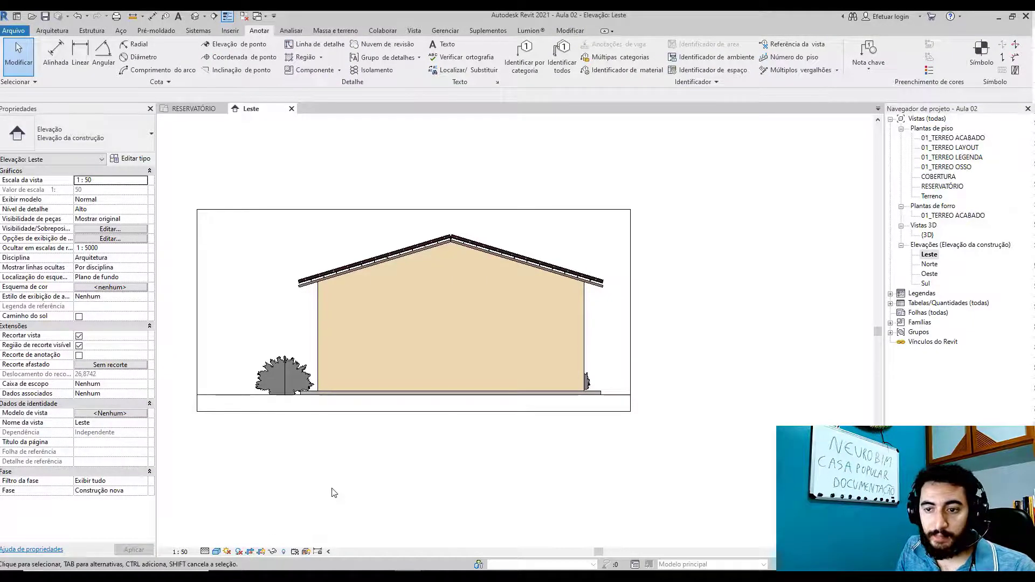
pyautogui.click(288, 412)
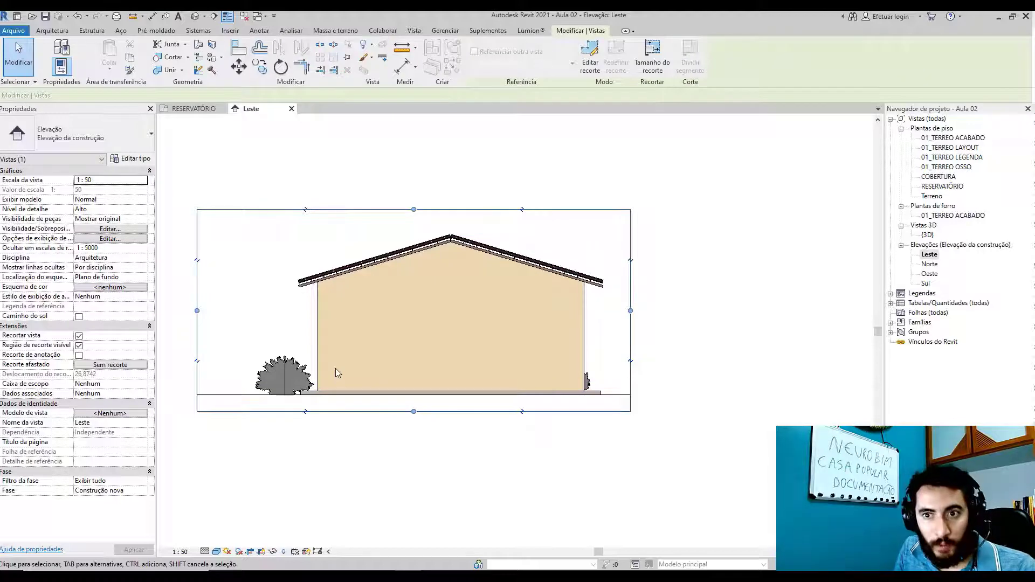
pyautogui.click(355, 431)
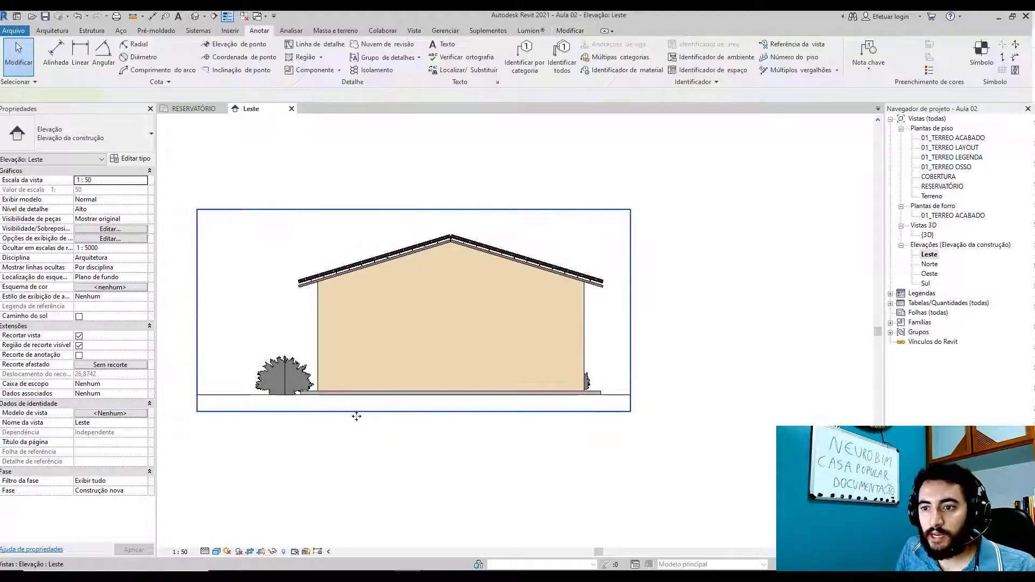
# - Tighten all four sides of the crop region around the house and the shrub, and hide the crop region
pyautogui.click(331, 411)
pyautogui.moveTo(197, 311); pyautogui.dragTo(250, 311)
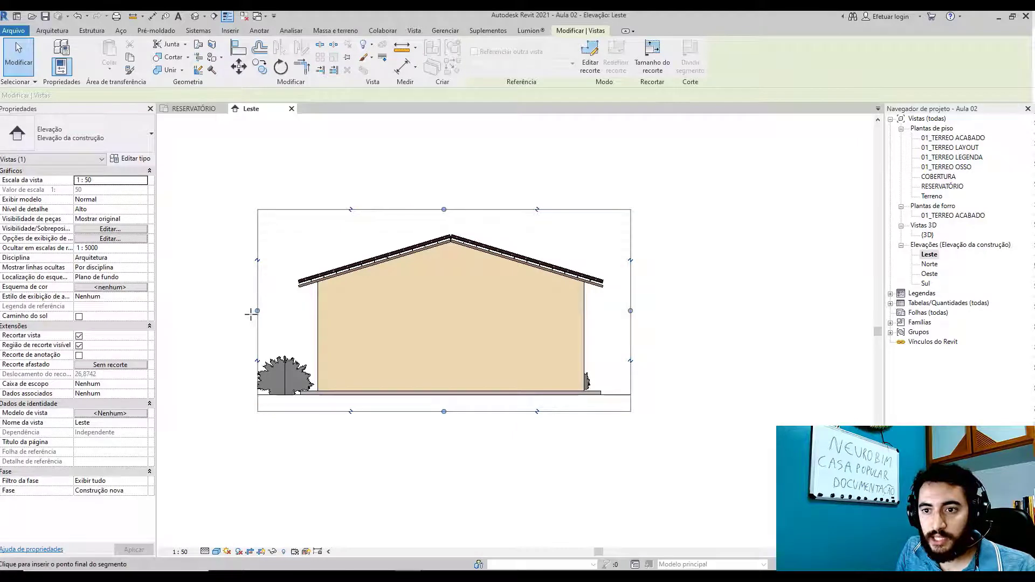
pyautogui.moveTo(630, 311); pyautogui.dragTo(611, 312)
pyautogui.moveTo(434, 214); pyautogui.dragTo(430, 228)
pyautogui.moveTo(430, 411); pyautogui.dragTo(430, 398)
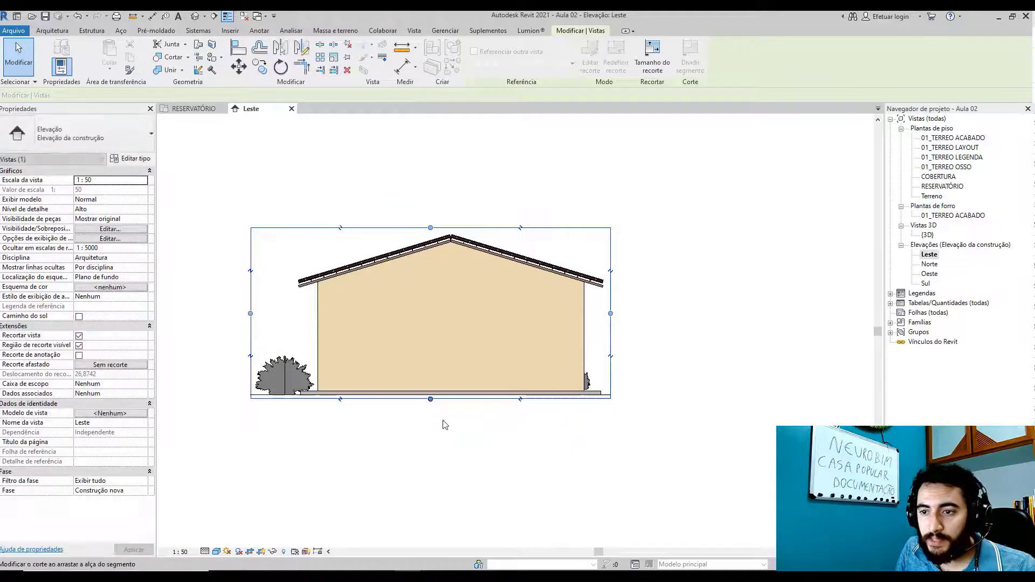
pyautogui.click(455, 450)
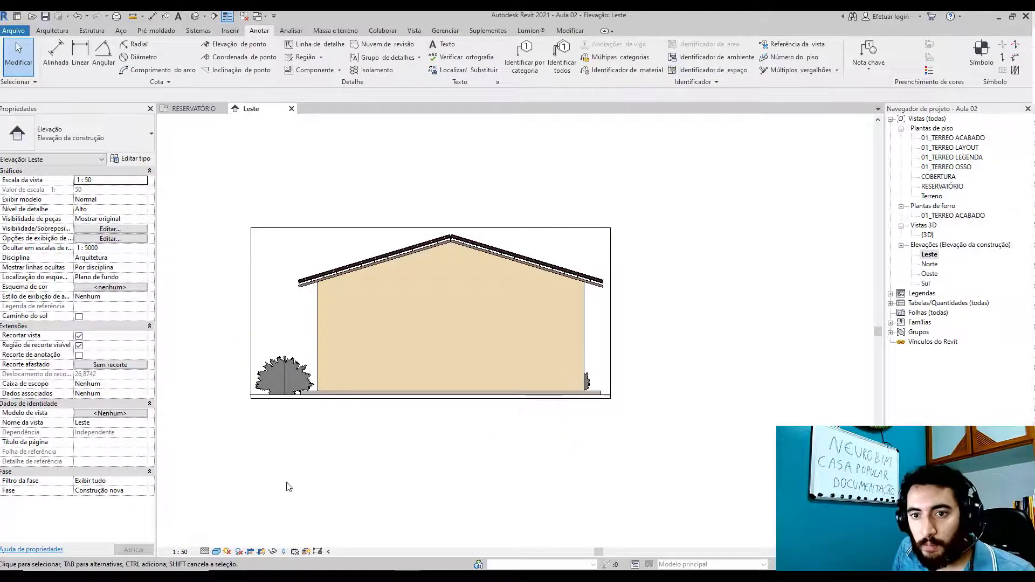
pyautogui.click(261, 551)
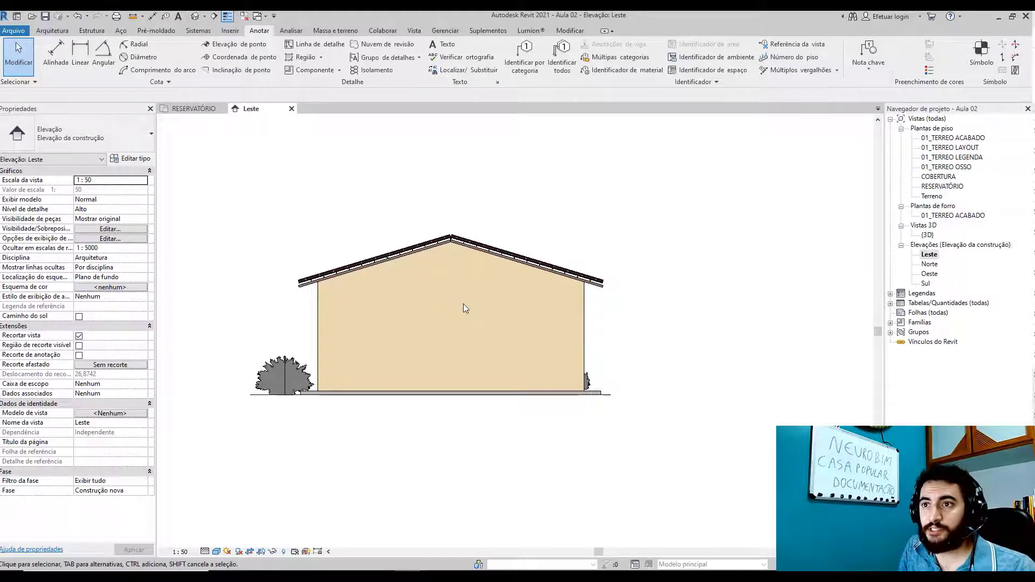
# - Tag the facade wall's material, Pintura Marfim - Látex, Suvinil, with a leader to a label outside the right eave
pyautogui.click(626, 70)
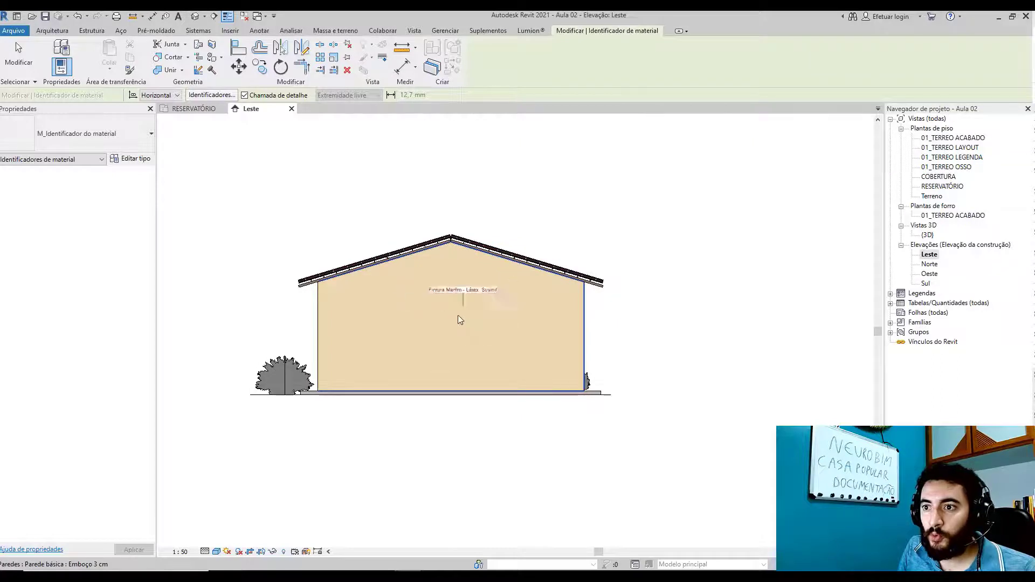
pyautogui.scroll(3, 465, 312)
pyautogui.scroll(-2, 462, 312)
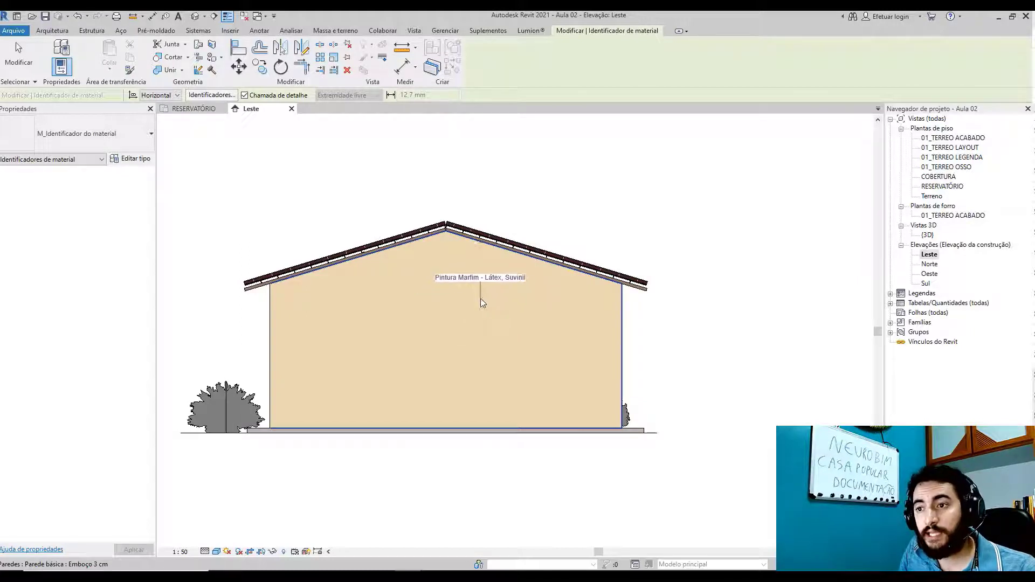
pyautogui.click(480, 297)
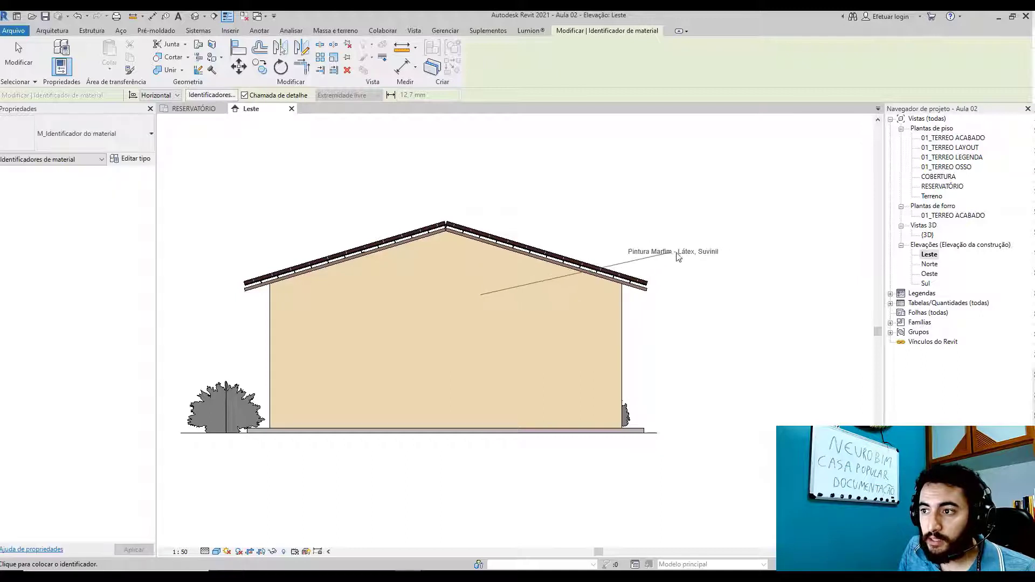
pyautogui.click(722, 257)
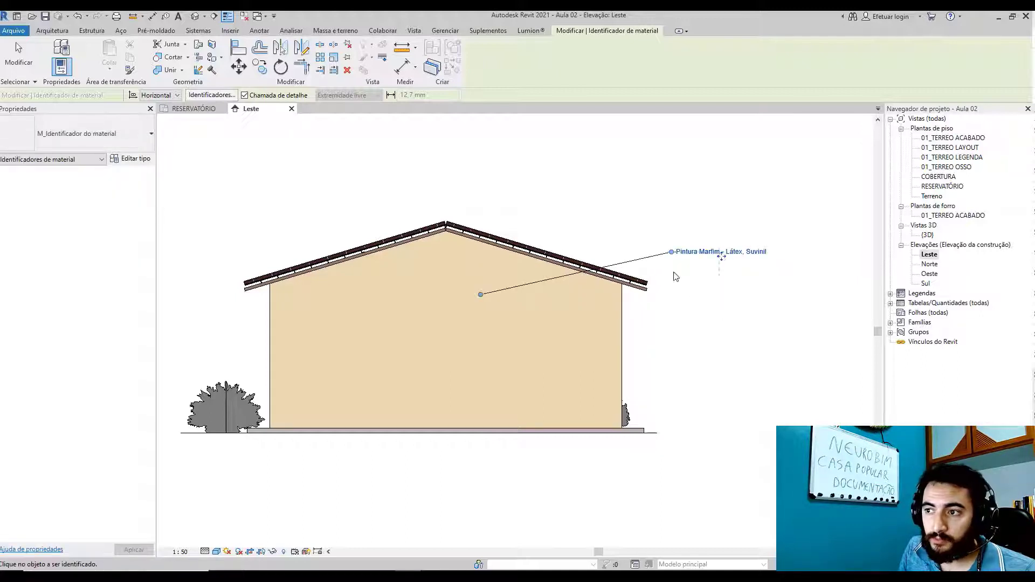
pyautogui.press('Escape')
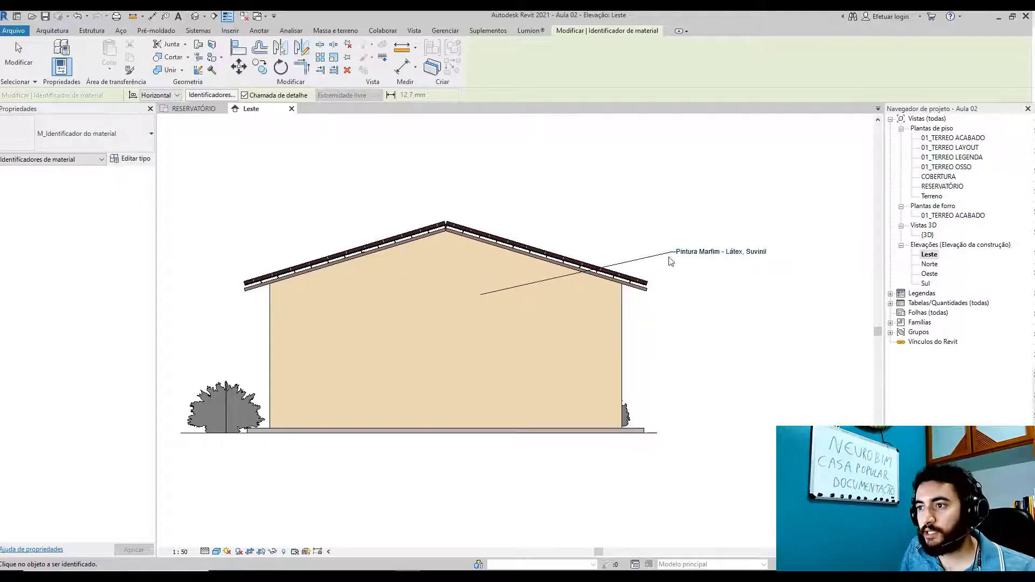
pyautogui.press('Escape')
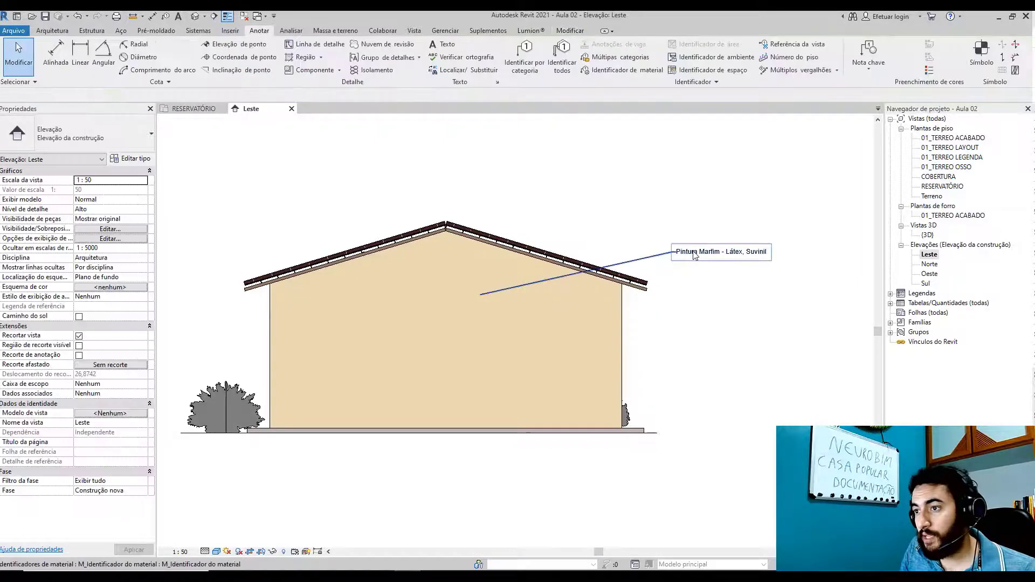
# - Move the wall material tag down just below the eave so its leader runs horizontally
pyautogui.click(699, 253)
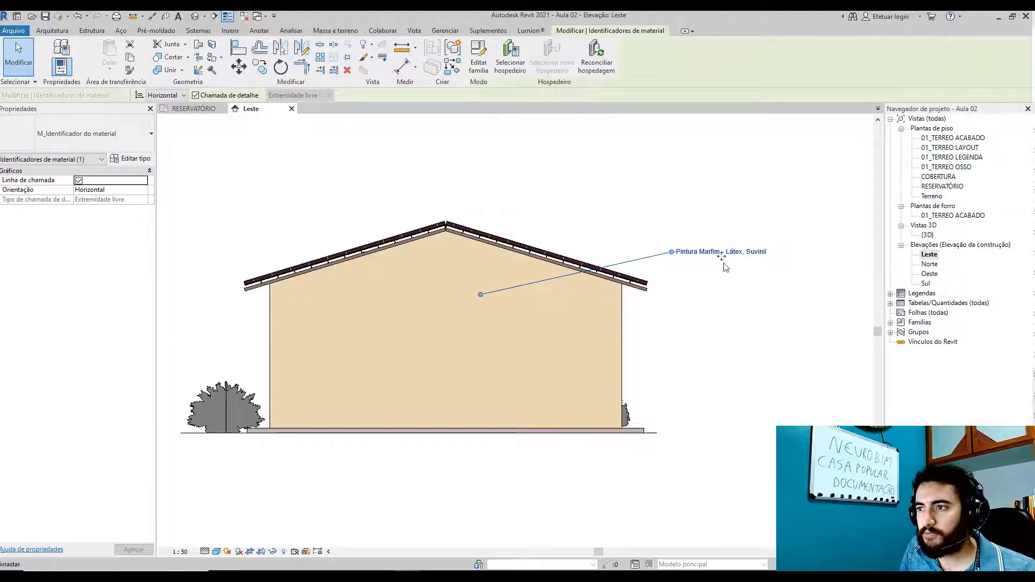
pyautogui.moveTo(722, 257); pyautogui.dragTo(712, 300)
pyautogui.press('Escape')
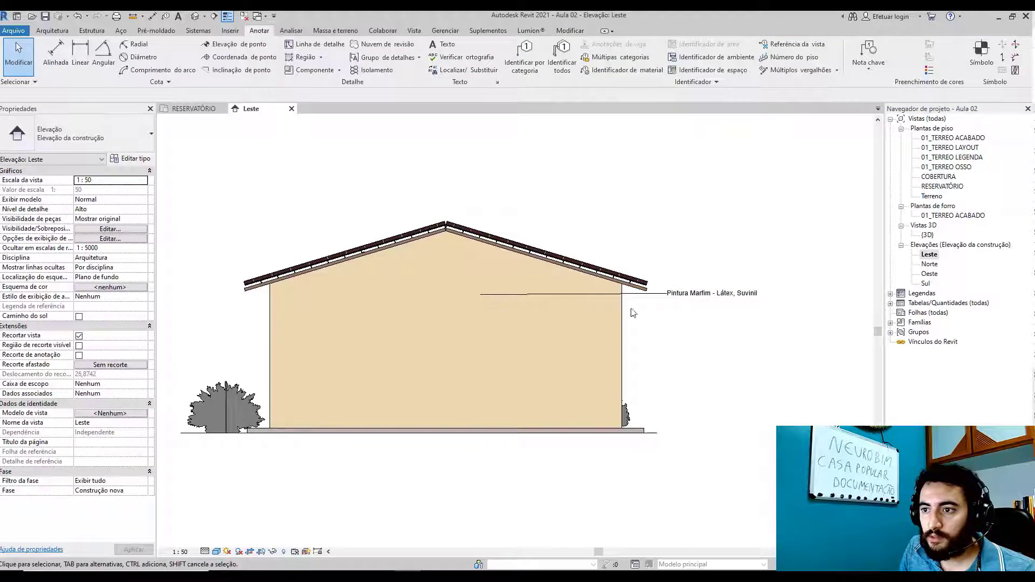
pyautogui.click(710, 302)
pyautogui.press('Escape')
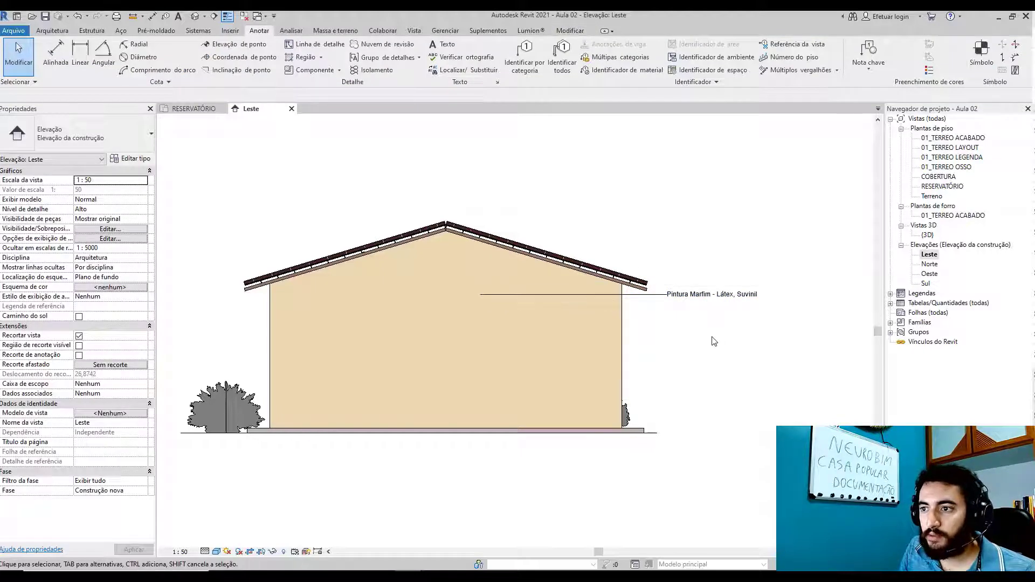
# - Shorten the wall material tag's leader so it ends just inside the wall's right edge
pyautogui.scroll(-2, 714, 341)
pyautogui.scroll(2, 713, 326)
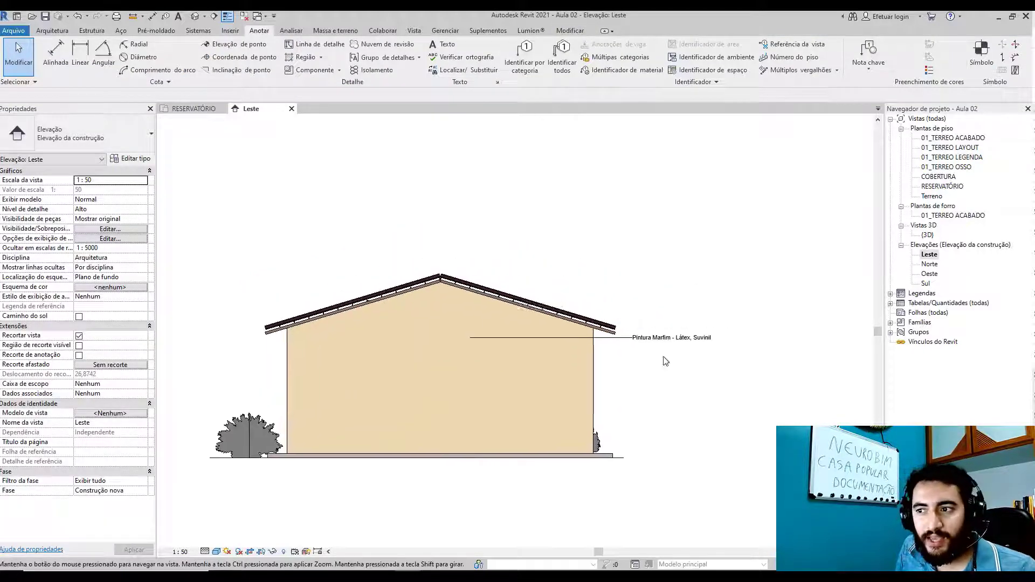
pyautogui.click(671, 335)
pyautogui.moveTo(449, 334); pyautogui.dragTo(561, 335)
pyautogui.press('Escape')
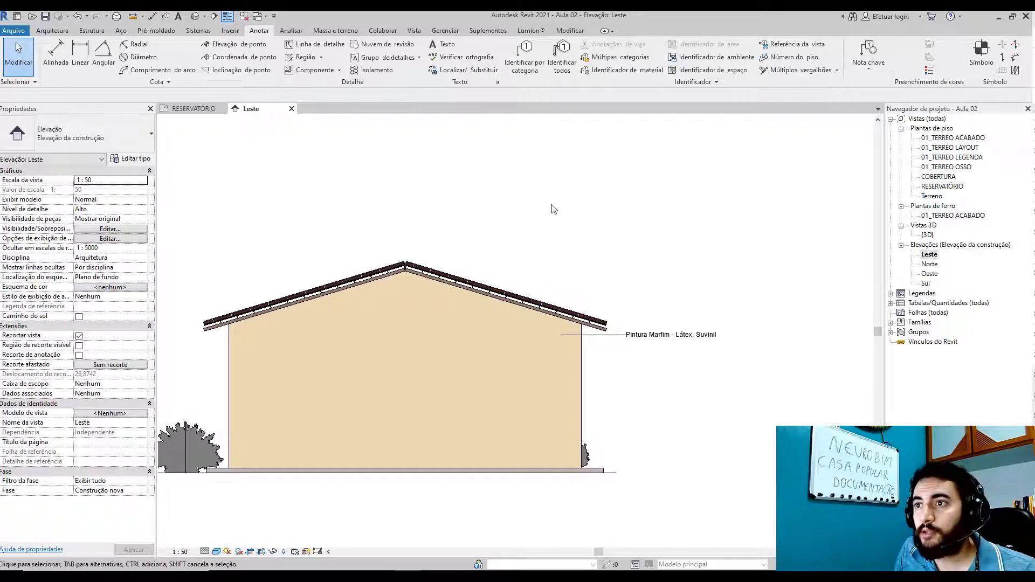
# - Tag the roof by category as Telhado em Telha Cerâmica Colonial Marrom and move the label out past the right eave
pyautogui.click(524, 54)
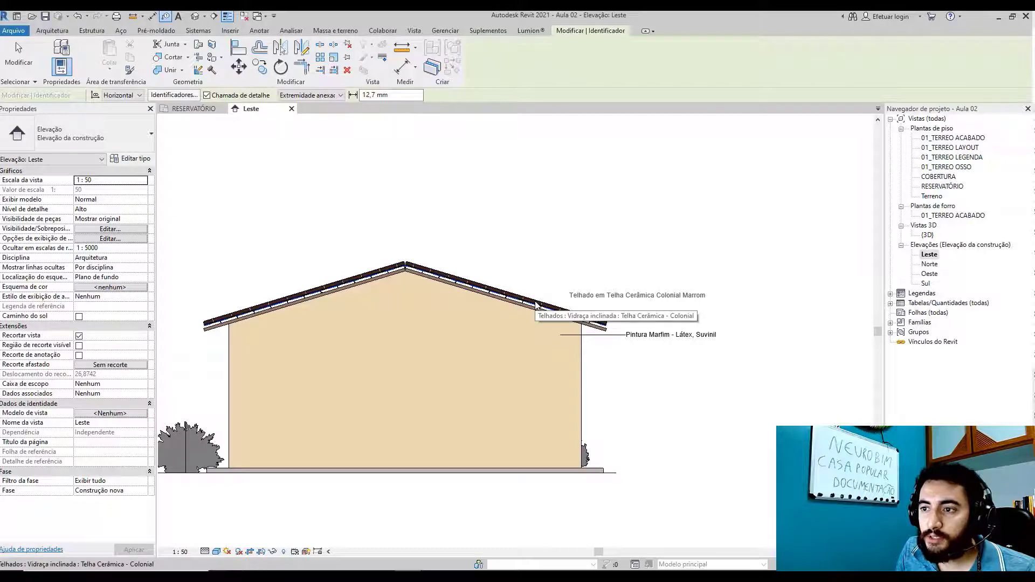
pyautogui.click(536, 305)
pyautogui.scroll(2, 601, 310)
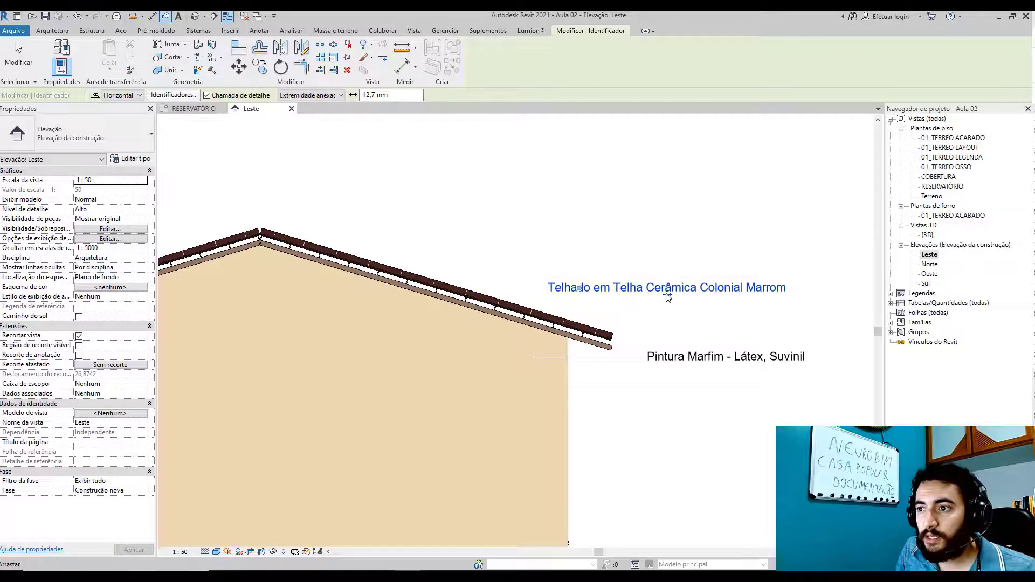
pyautogui.moveTo(667, 296); pyautogui.dragTo(745, 295)
pyautogui.scroll(-2, 733, 295)
pyautogui.scroll(2, 712, 309)
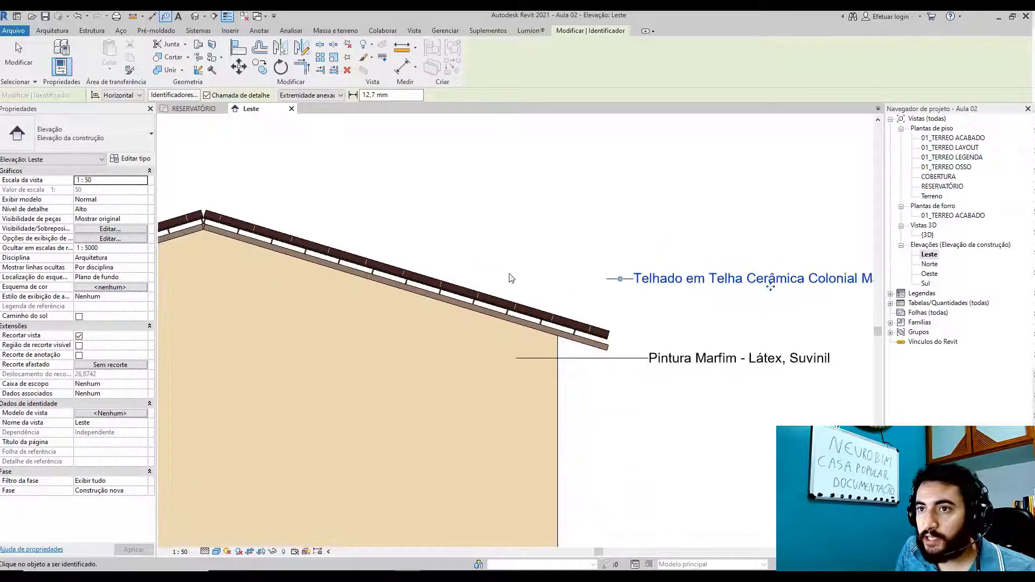
pyautogui.moveTo(627, 261); pyautogui.dragTo(512, 288, button='middle')
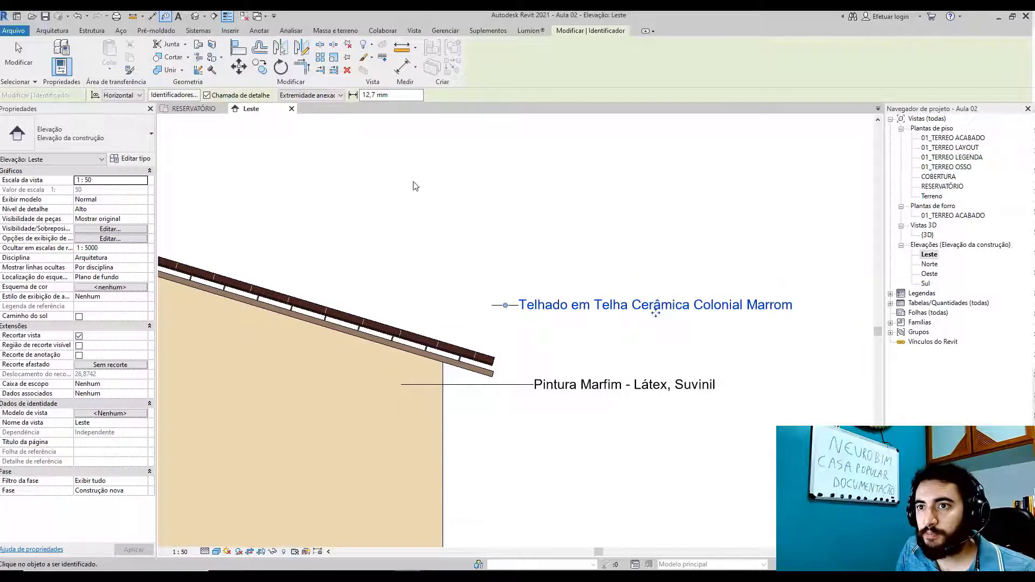
# - Switch the roof tag's leader to Extremidade livre and place its end on the roof slope near the right eave
pyautogui.click(342, 96)
pyautogui.click(330, 118)
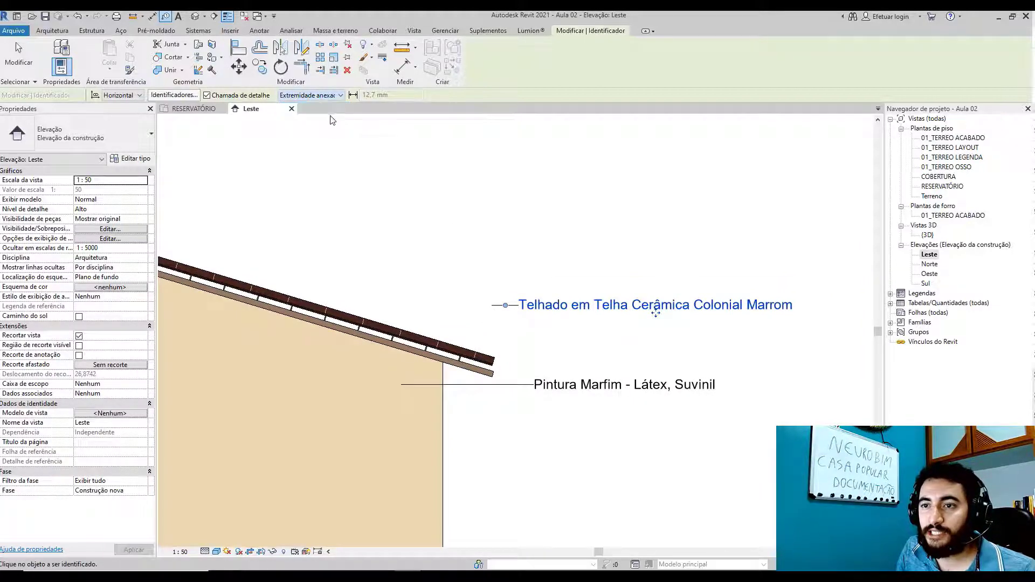
pyautogui.press('Escape')
pyautogui.click(319, 96)
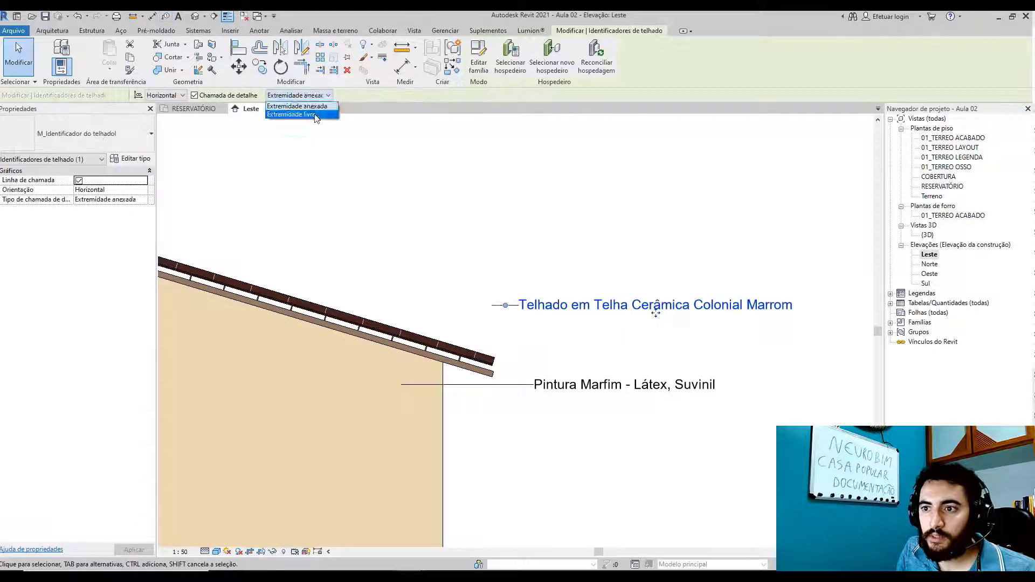
pyautogui.click(314, 114)
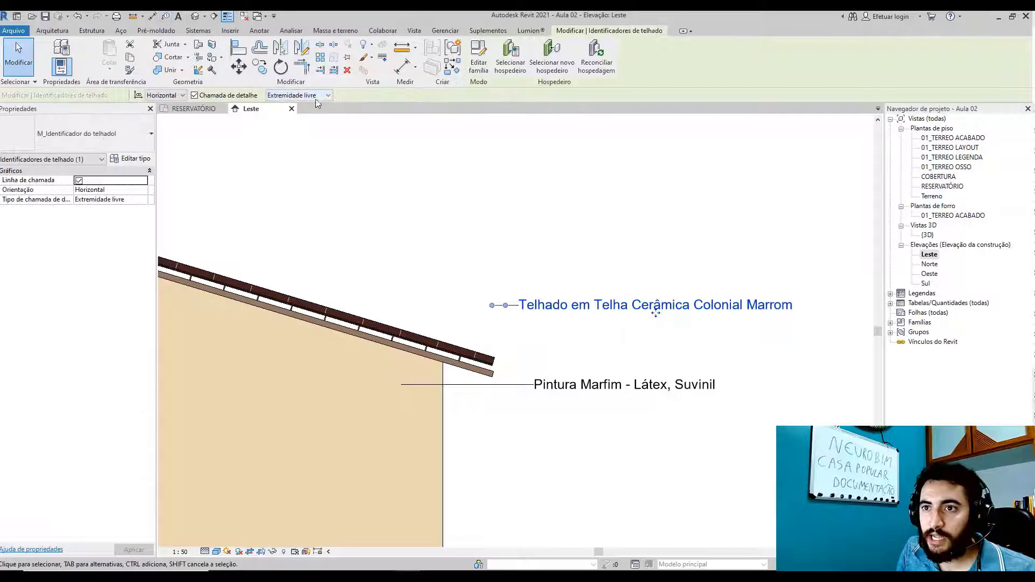
pyautogui.moveTo(491, 305); pyautogui.dragTo(424, 348)
pyautogui.click(524, 350)
# - Move the roof tag down just above the wall paint tag so its leader runs horizontally
pyautogui.scroll(-2, 526, 348)
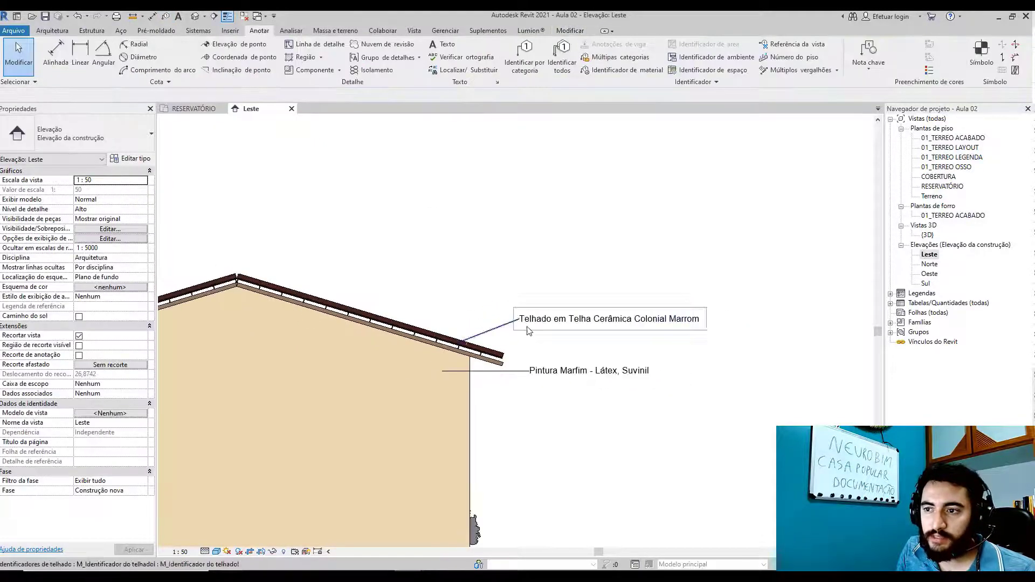
pyautogui.click(533, 333)
pyautogui.moveTo(609, 325); pyautogui.dragTo(606, 350)
pyautogui.click(596, 418)
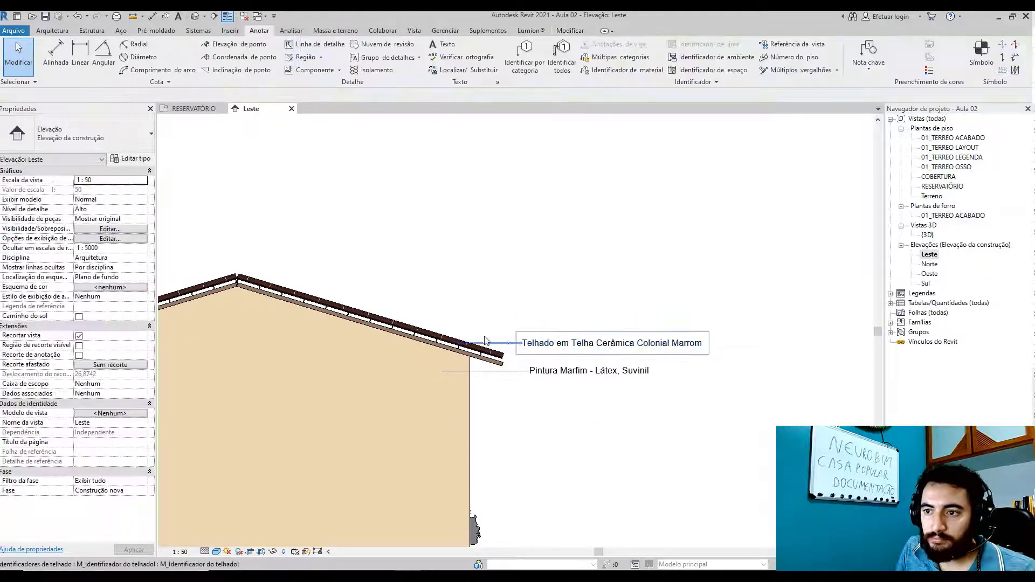
pyautogui.scroll(3, 485, 342)
pyautogui.scroll(-3, 493, 342)
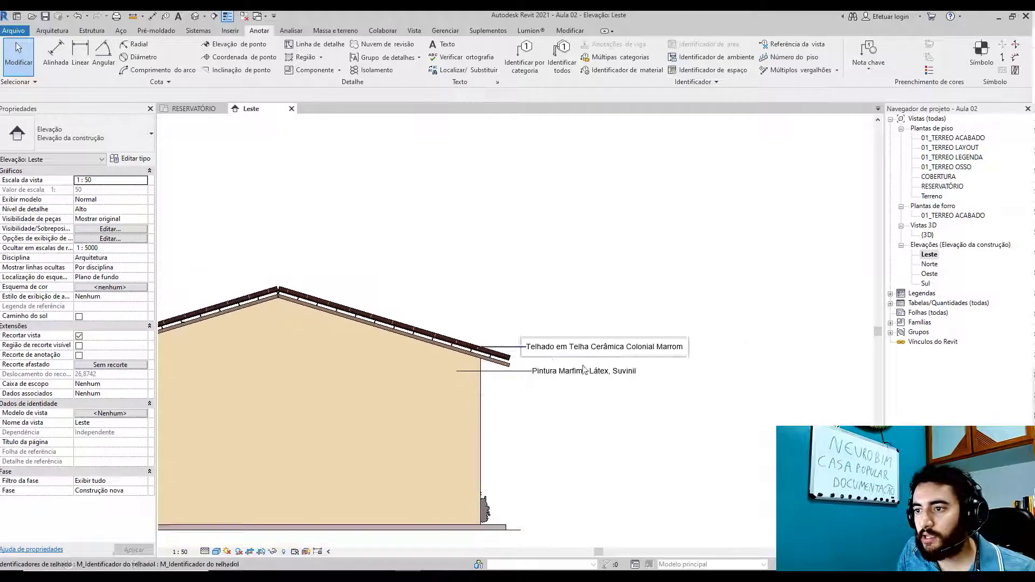
pyautogui.scroll(-2, 620, 367)
pyautogui.moveTo(649, 349); pyautogui.dragTo(757, 300, button='middle')
pyautogui.scroll(2, 710, 337)
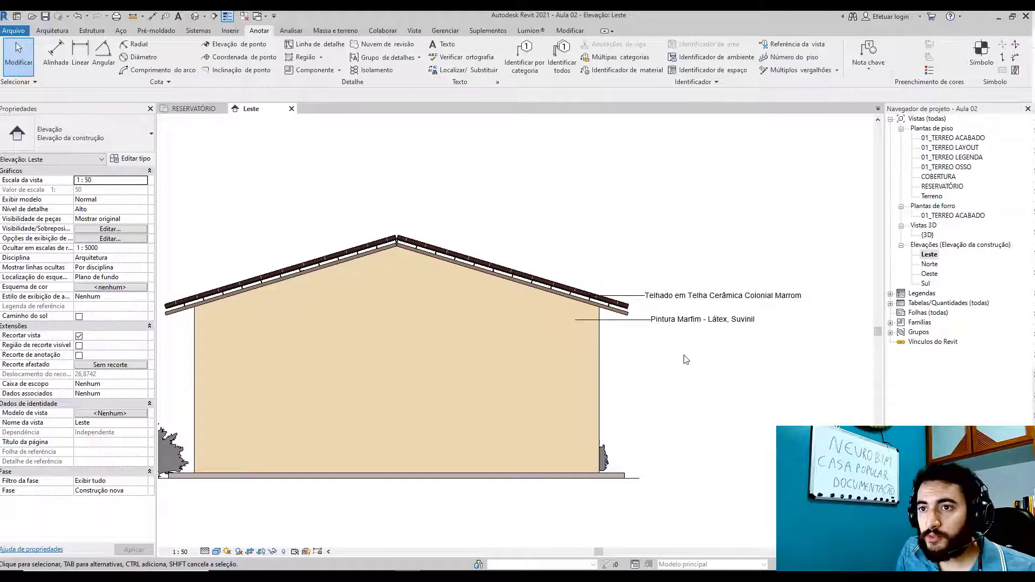
pyautogui.scroll(-2, 701, 363)
pyautogui.scroll(1, 708, 367)
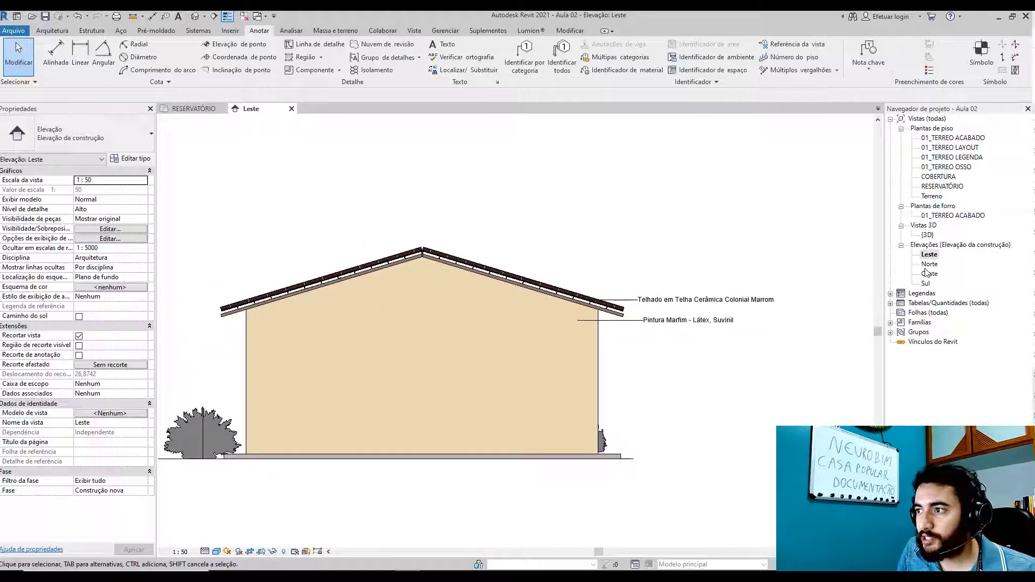
# - Open the Norte elevation and hide the level lines in the view
pyautogui.doubleClick(928, 264)
pyautogui.scroll(-2, 596, 343)
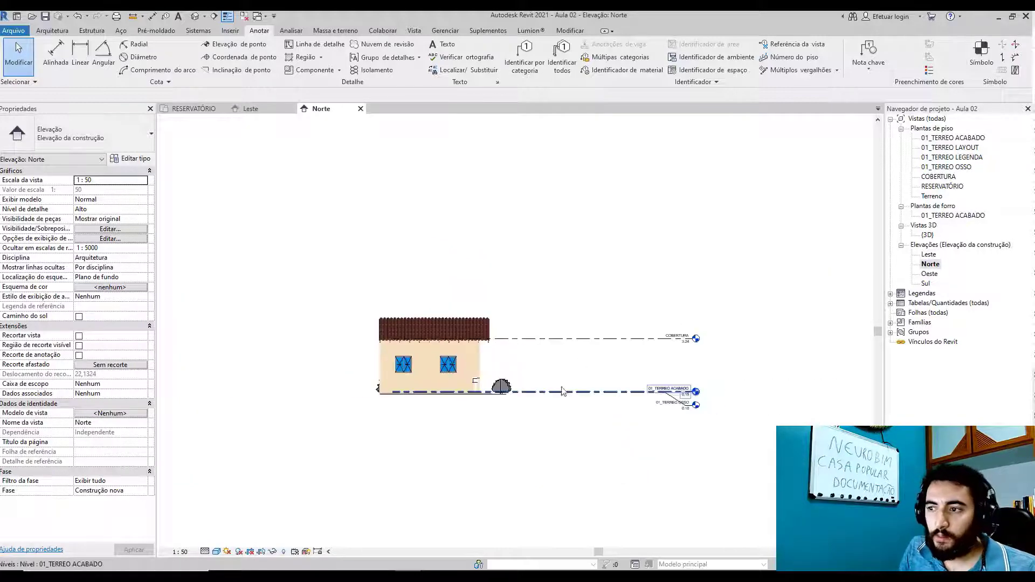
pyautogui.click(625, 339)
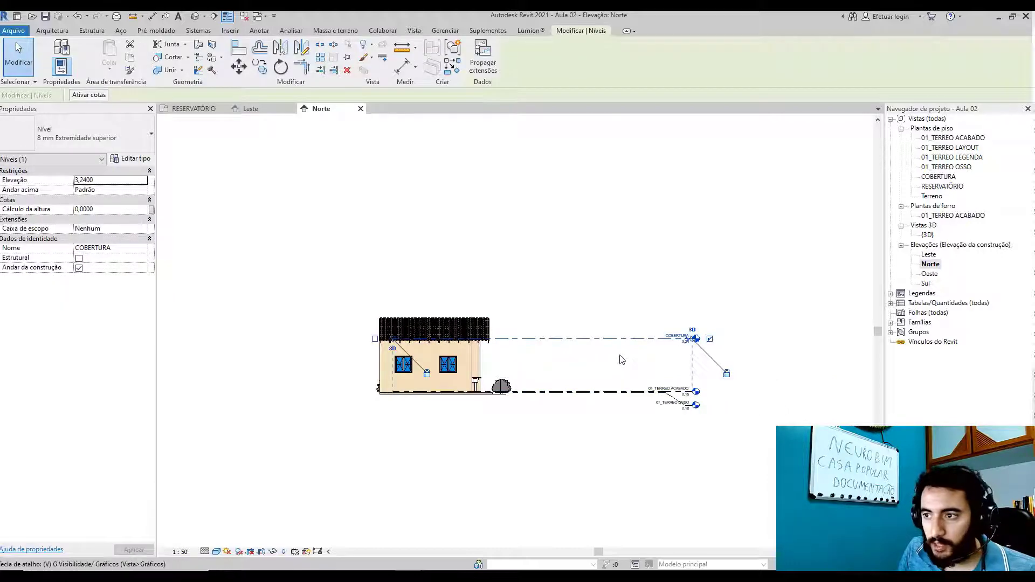
pyautogui.click(620, 358)
pyautogui.moveTo(495, 365); pyautogui.dragTo(587, 389, button='middle')
pyautogui.scroll(2, 587, 388)
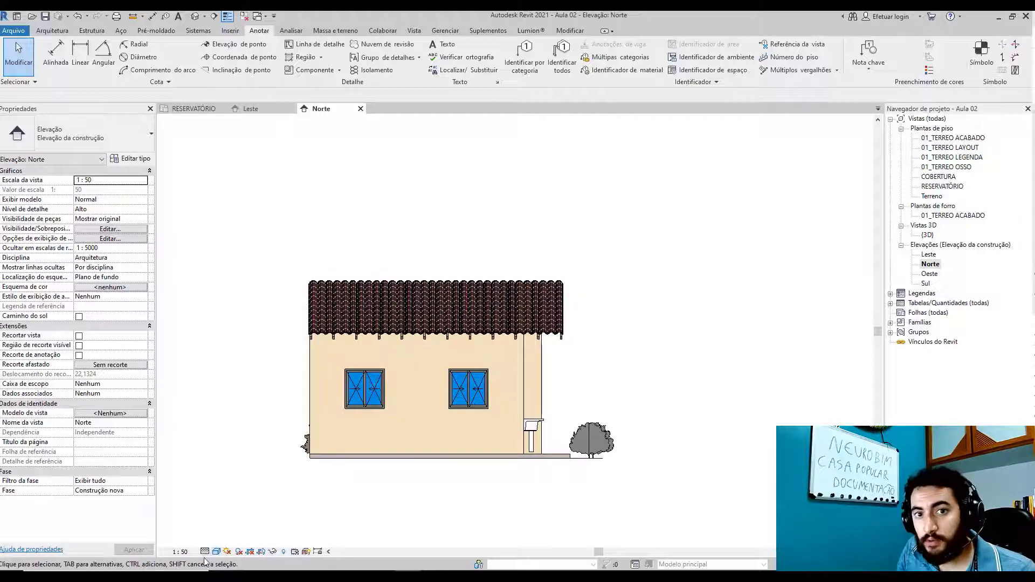
# - Move the laundry tank down 0.05 m so the base of its column rests on the floor slab
pyautogui.scroll(1, 625, 393)
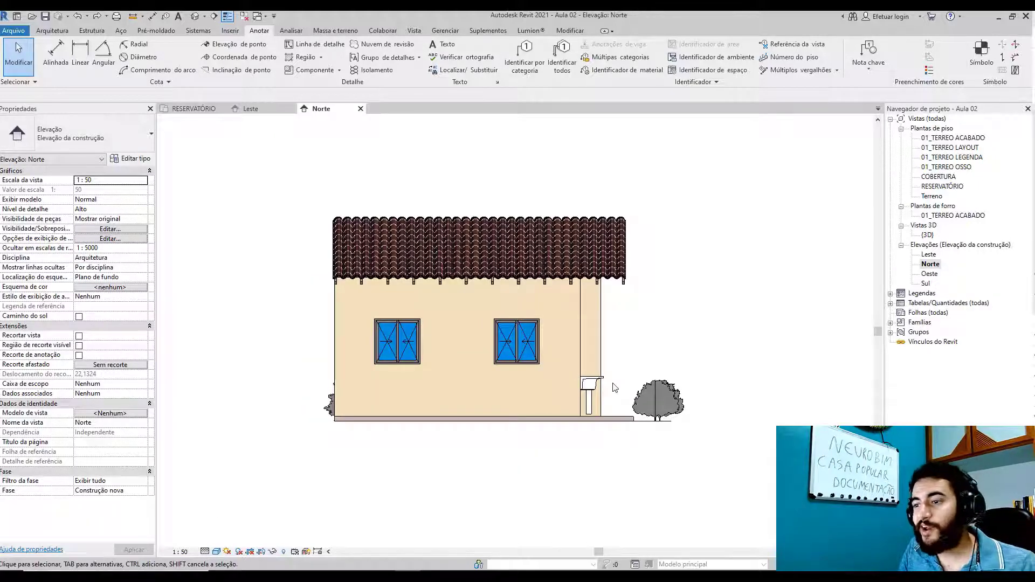
pyautogui.scroll(2, 624, 393)
pyautogui.click(564, 399)
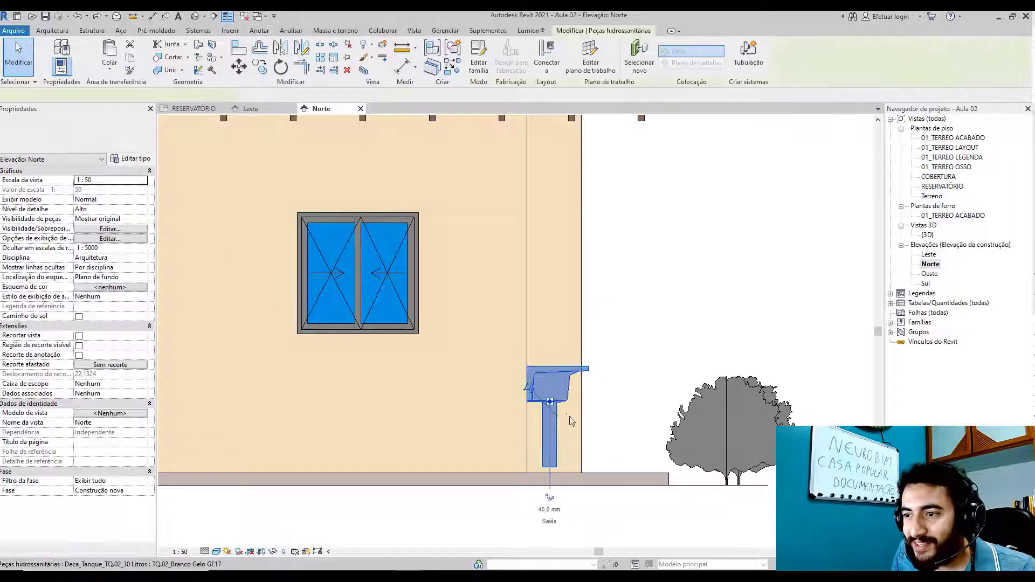
pyautogui.scroll(2, 577, 433)
pyautogui.moveTo(617, 465); pyautogui.dragTo(576, 402, button='middle')
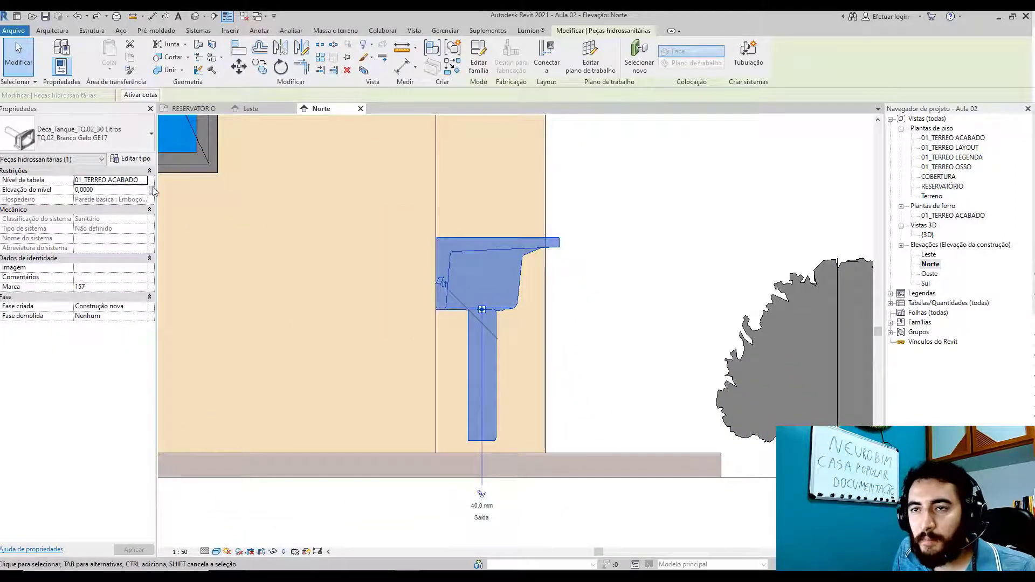
pyautogui.scroll(2, 515, 367)
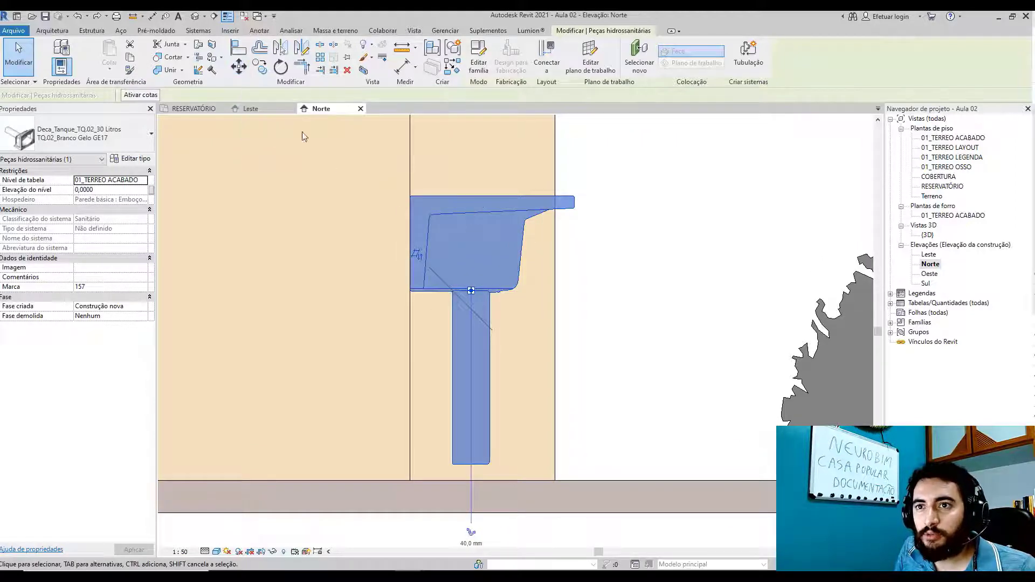
pyautogui.click(238, 66)
pyautogui.scroll(4, 458, 463)
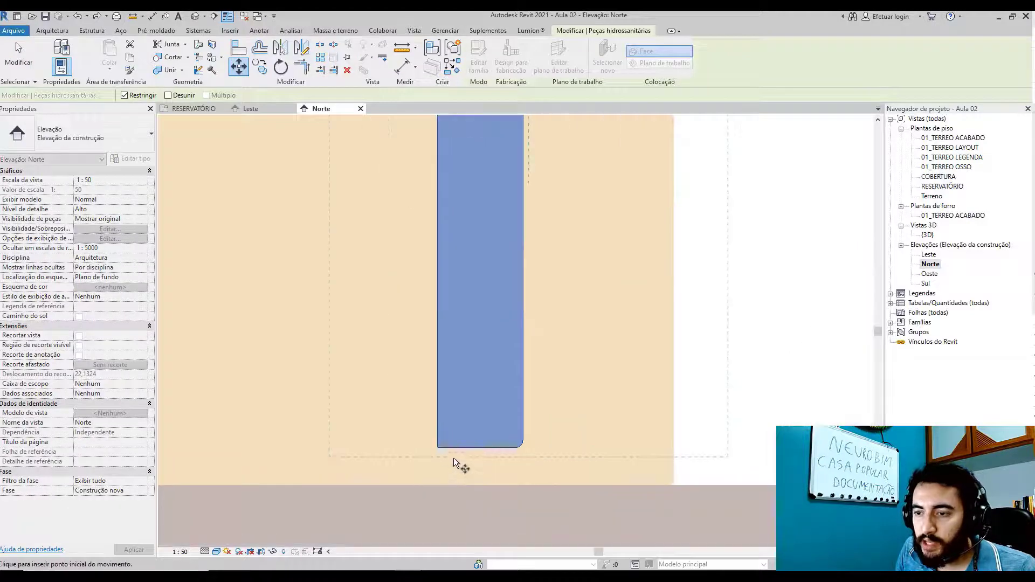
pyautogui.click(442, 449)
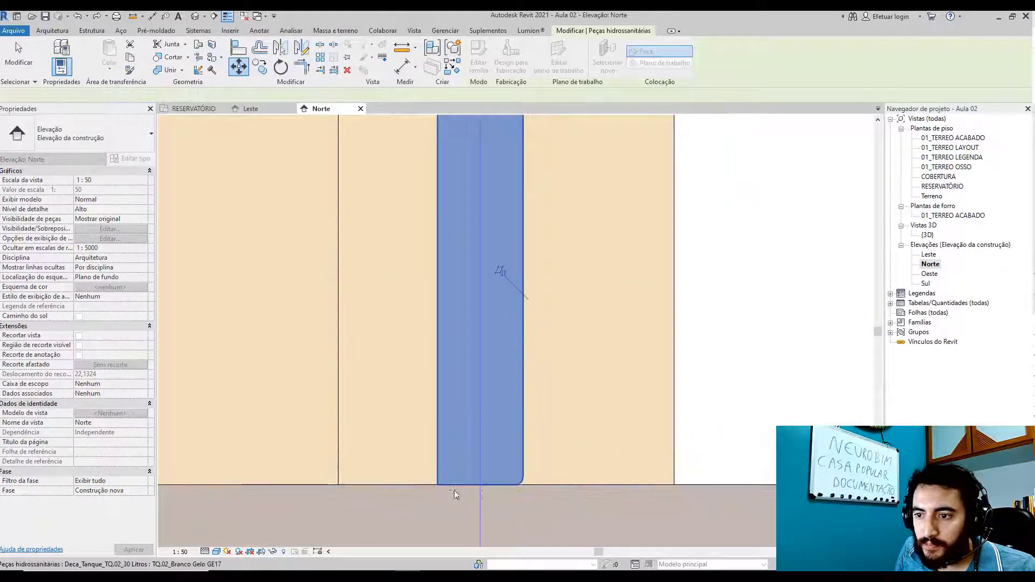
pyautogui.click(455, 488)
pyautogui.scroll(-6, 483, 491)
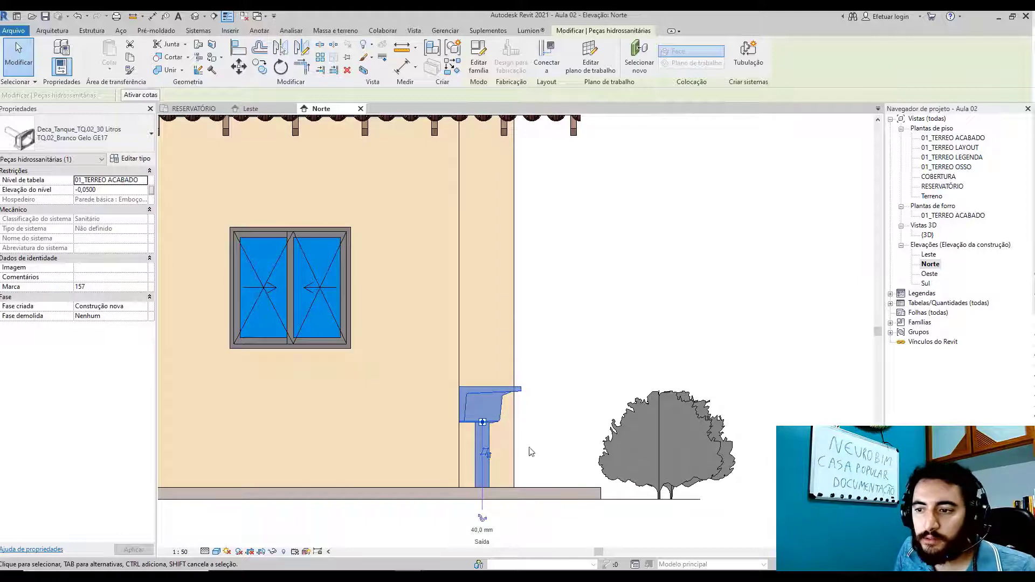
pyautogui.click(548, 436)
# - Select the laundry tank in front of the narrow wall in the Norte elevation
pyautogui.scroll(-1, 548, 436)
pyautogui.click(510, 428)
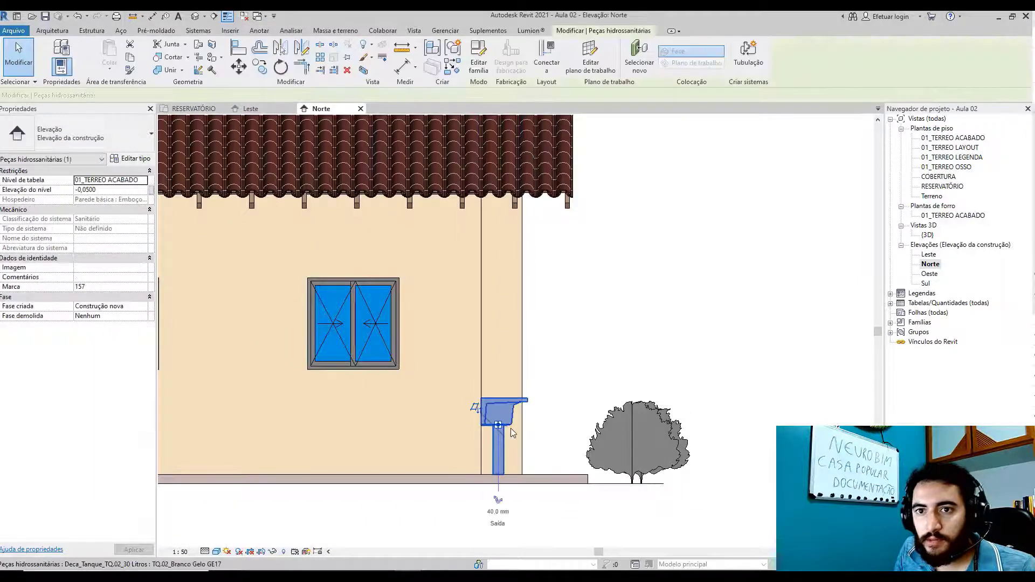
# - Set the laundry sink's schedule level to 01_TERREO OSSO so that it rests on the floor slab
pyautogui.click(144, 181)
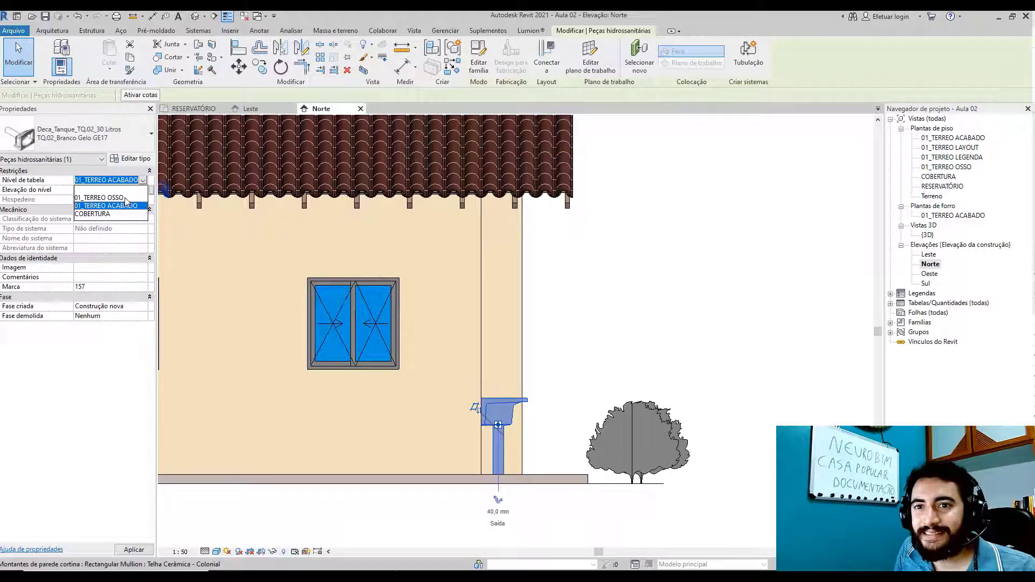
pyautogui.click(125, 198)
pyautogui.scroll(2, 538, 471)
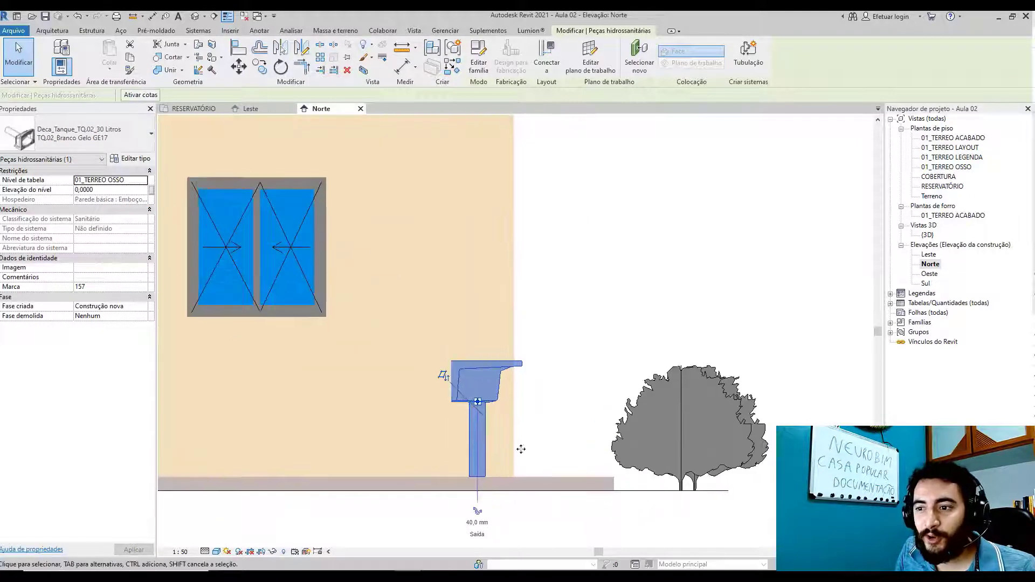
pyautogui.scroll(3, 515, 438)
pyautogui.scroll(-1, 513, 436)
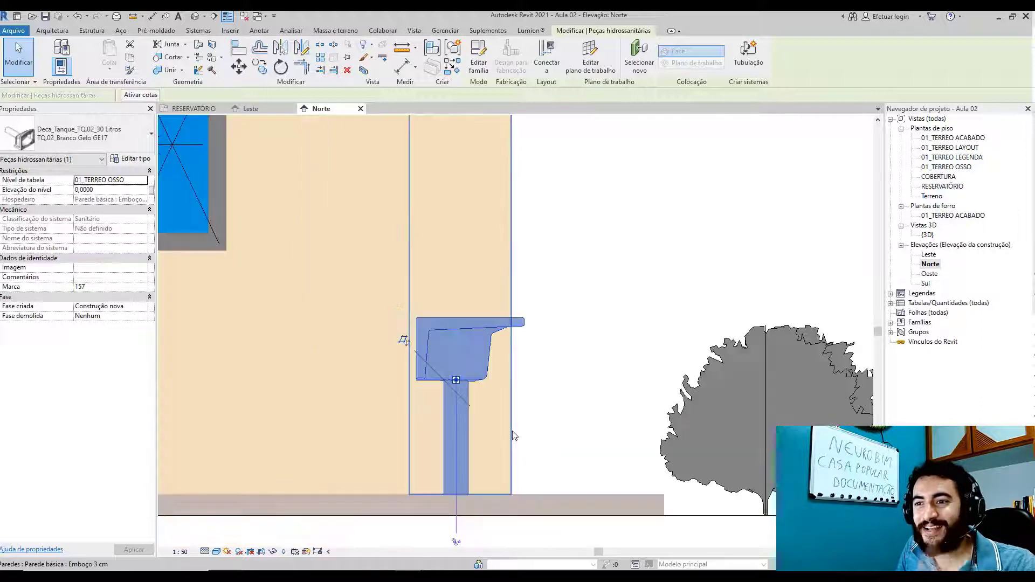
pyautogui.scroll(-2, 512, 435)
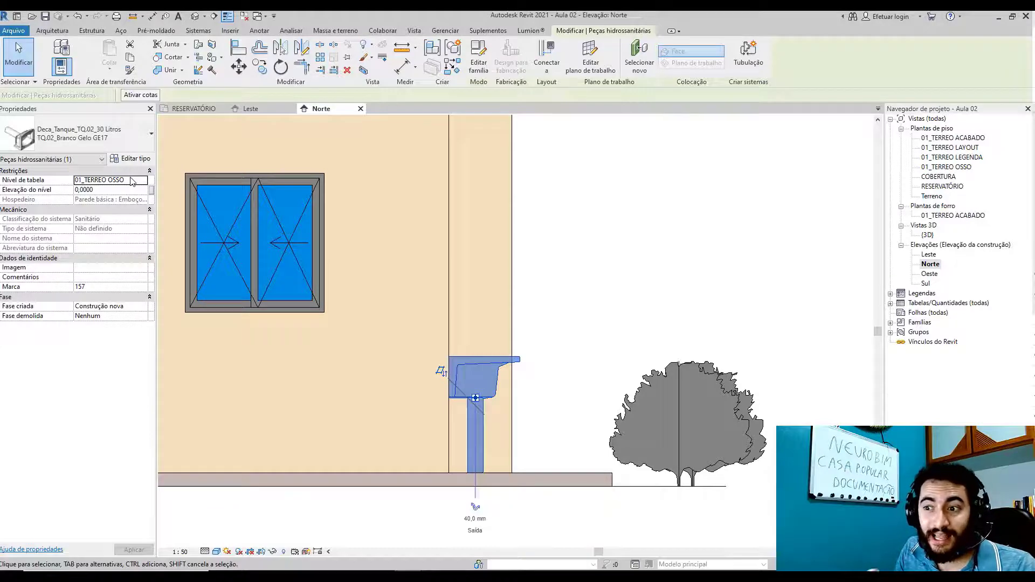
pyautogui.click(570, 411)
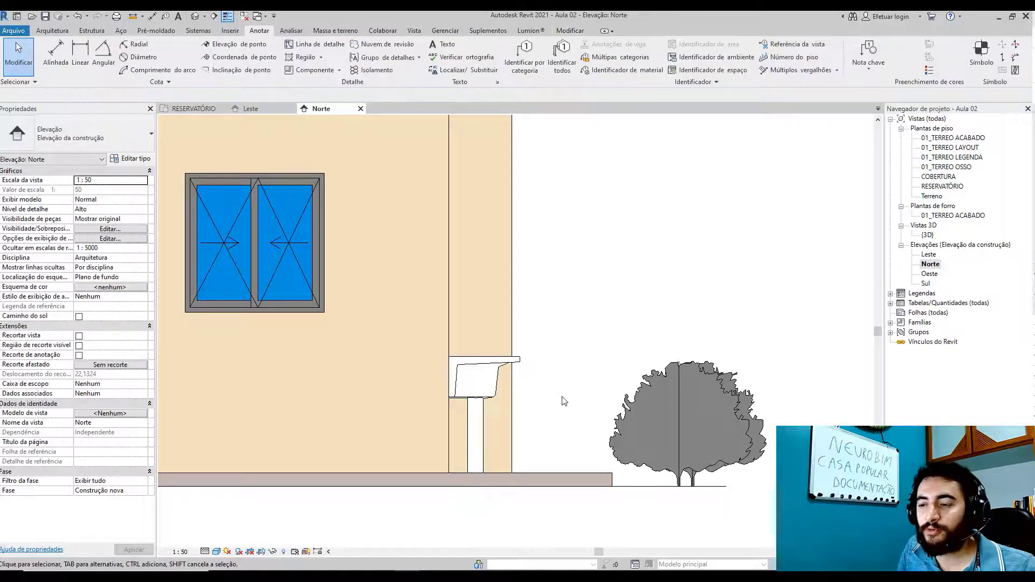
# - Add the text note "Á. SERV." in the 1.5mm Arial type beside the laundry sink, just above the floor slab
pyautogui.scroll(-3, 561, 405)
pyautogui.scroll(3, 557, 413)
pyautogui.scroll(-2, 556, 426)
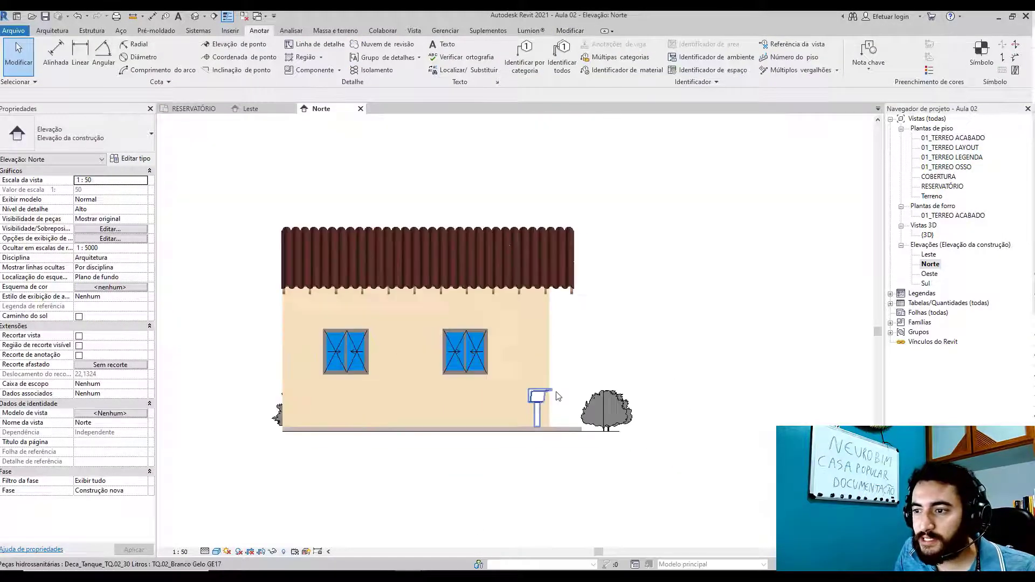
pyautogui.scroll(2, 602, 420)
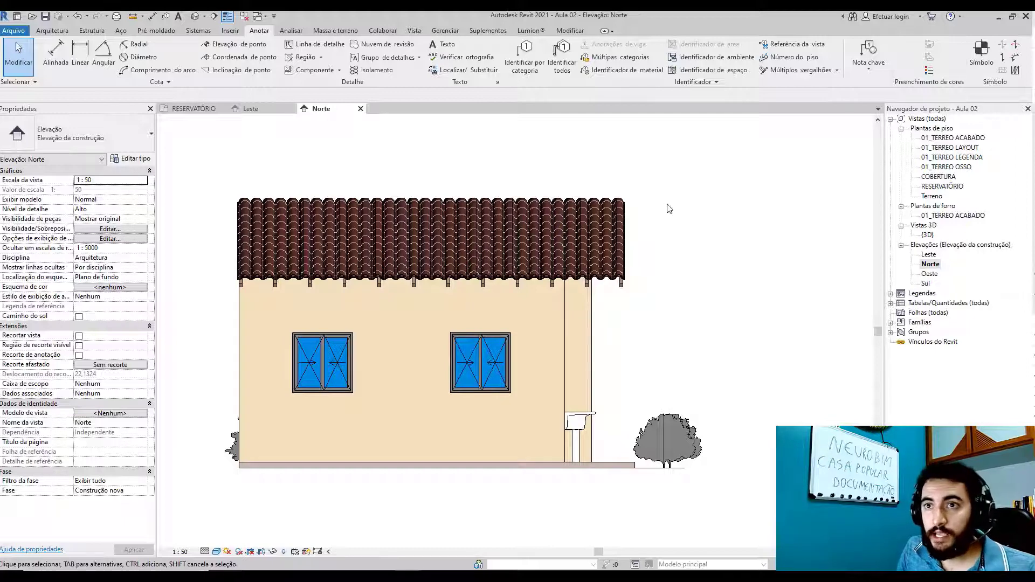
pyautogui.click(443, 44)
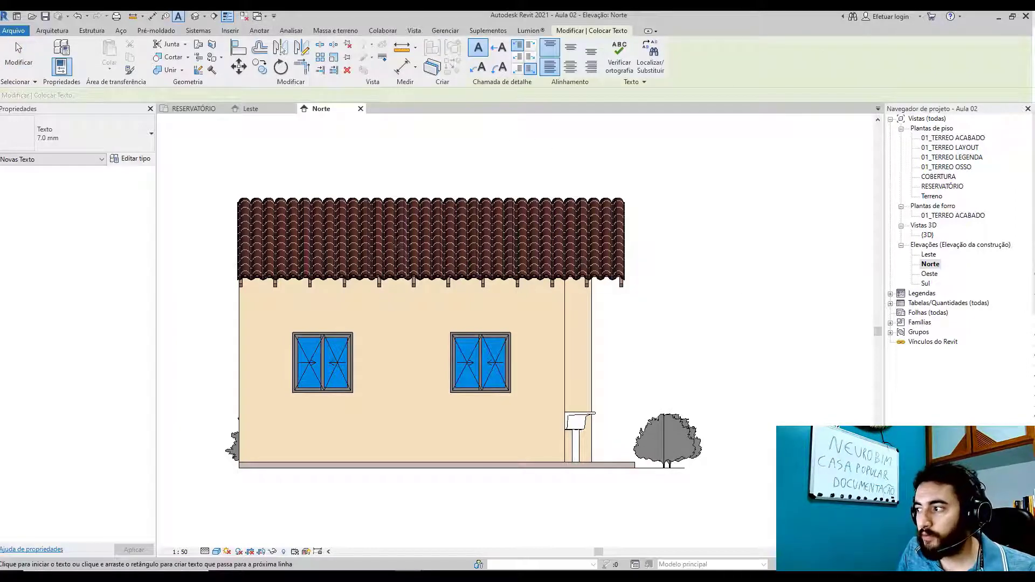
pyautogui.click(120, 131)
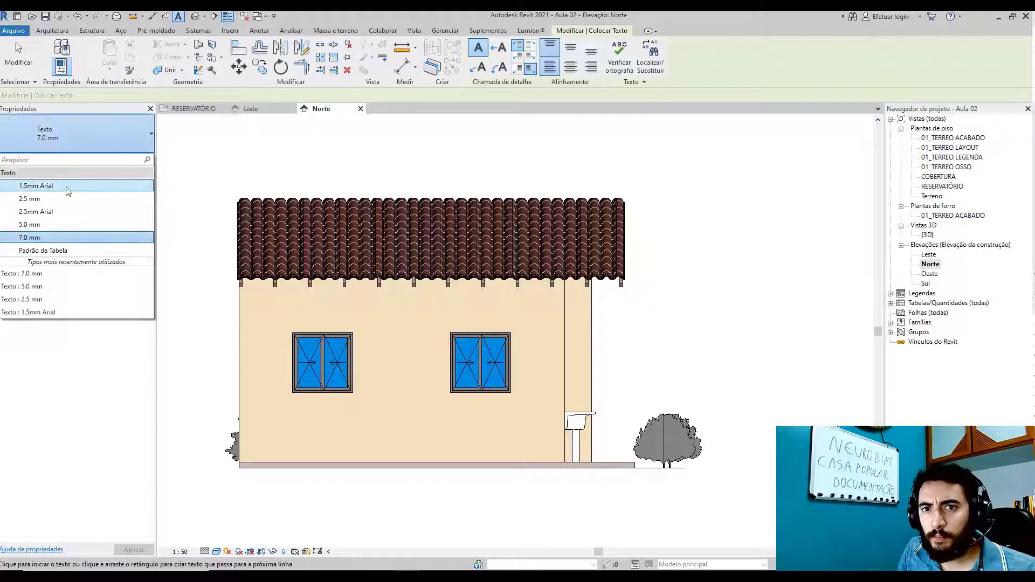
pyautogui.click(57, 187)
pyautogui.scroll(5, 555, 445)
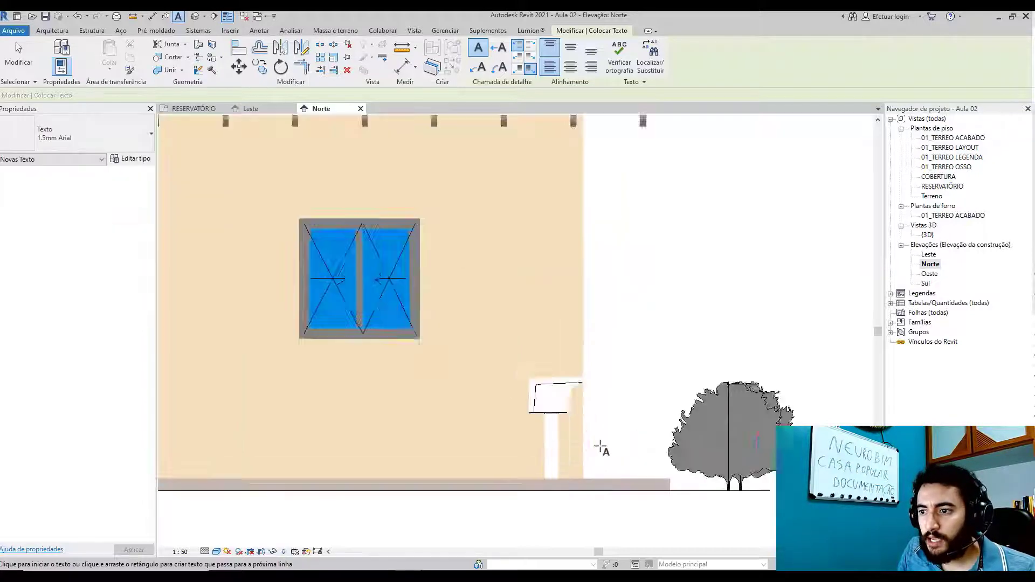
pyautogui.moveTo(579, 449); pyautogui.dragTo(617, 501)
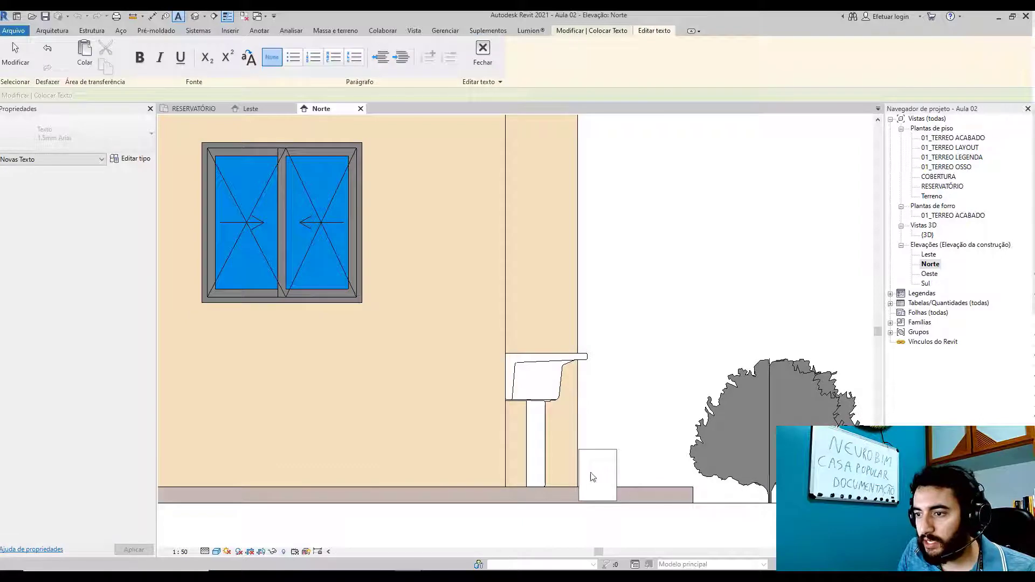
pyautogui.write('Á. SERV.')
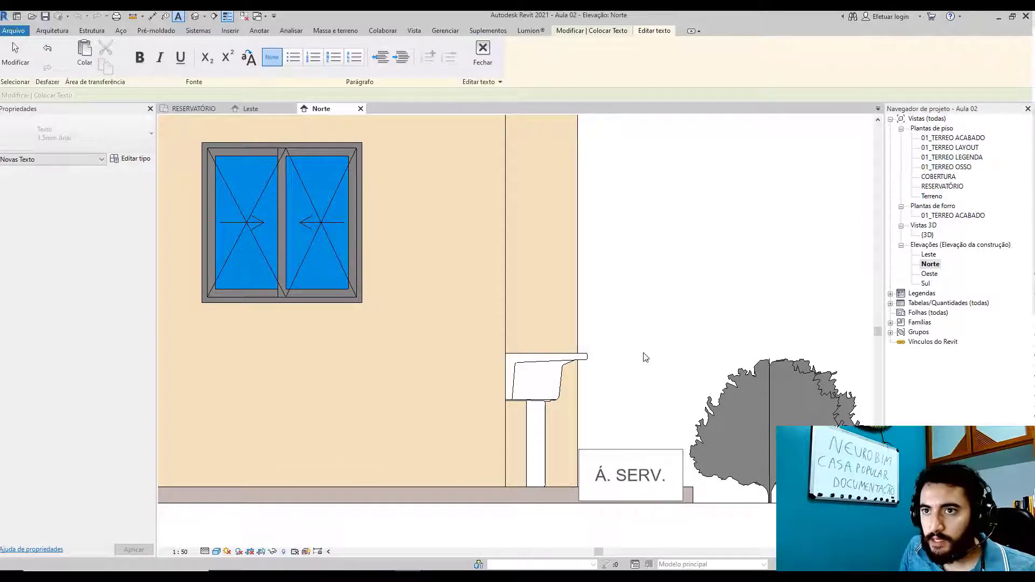
pyautogui.click(670, 236)
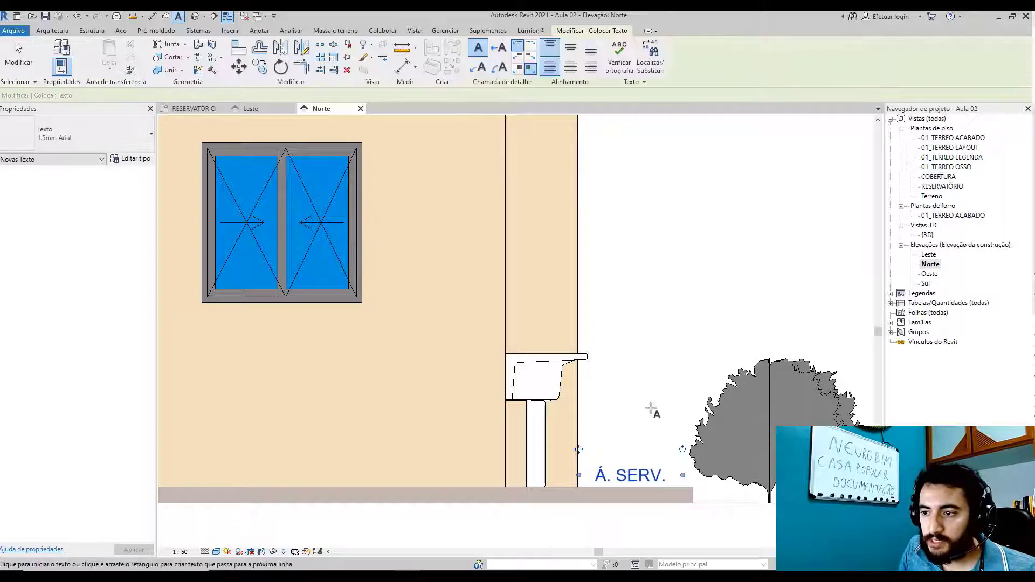
pyautogui.press('Escape')
pyautogui.press('Escape')
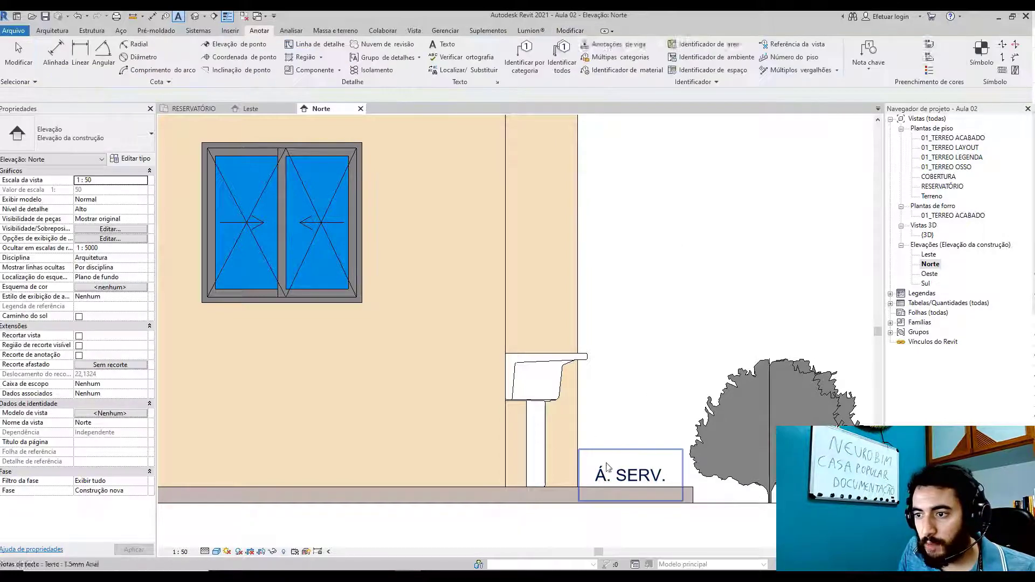
# - Nudge the "Á. SERV." note slightly closer to the wall beside the laundry sink
pyautogui.click(662, 466)
pyautogui.press('Up')
pyautogui.press('Up')
pyautogui.press('Left')
pyautogui.press('Left')
pyautogui.press('Left')
pyautogui.press('Left')
pyautogui.press('Left')
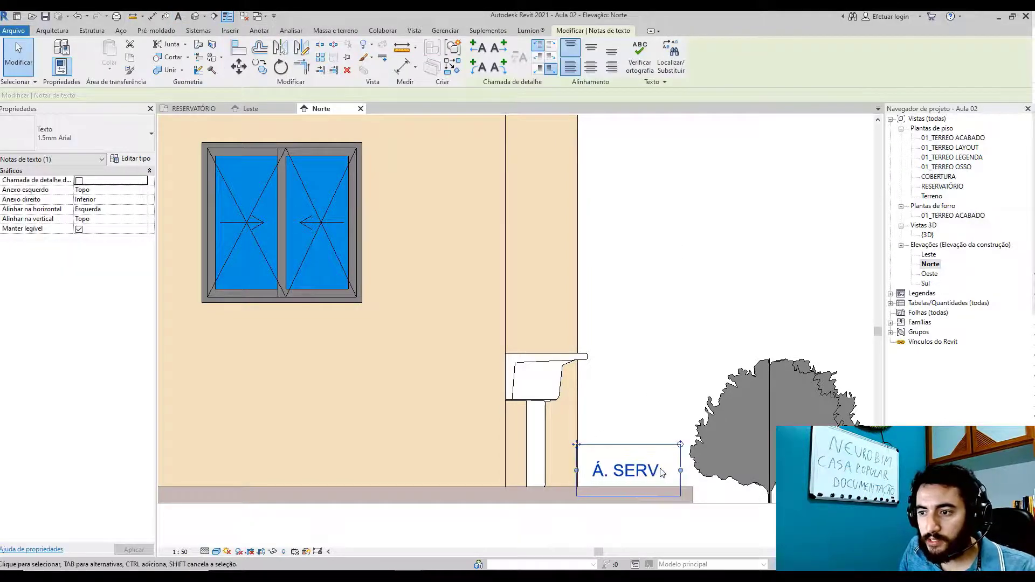
pyautogui.press('Down')
pyautogui.press('Down')
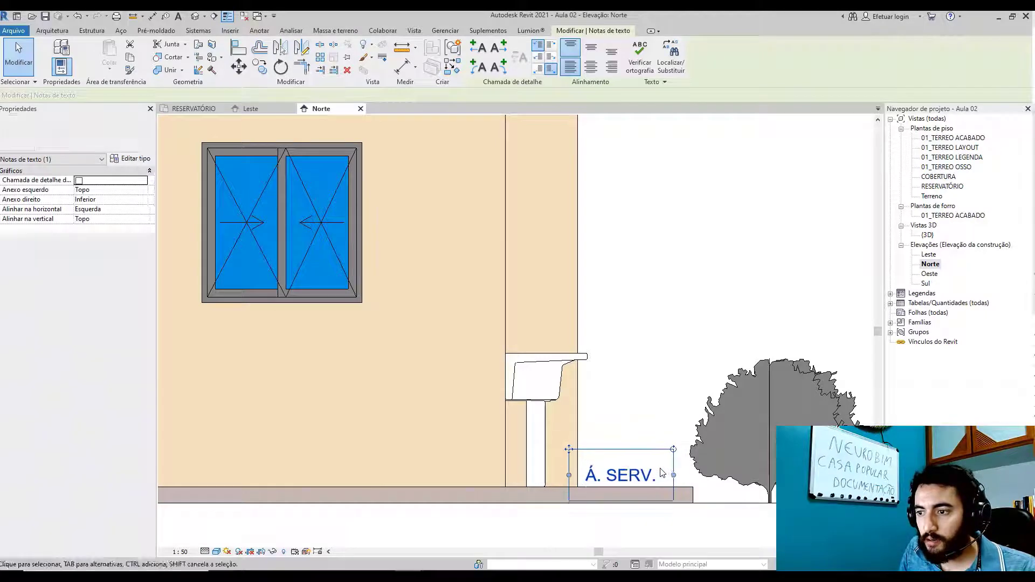
pyautogui.click(694, 427)
pyautogui.scroll(-7, 674, 369)
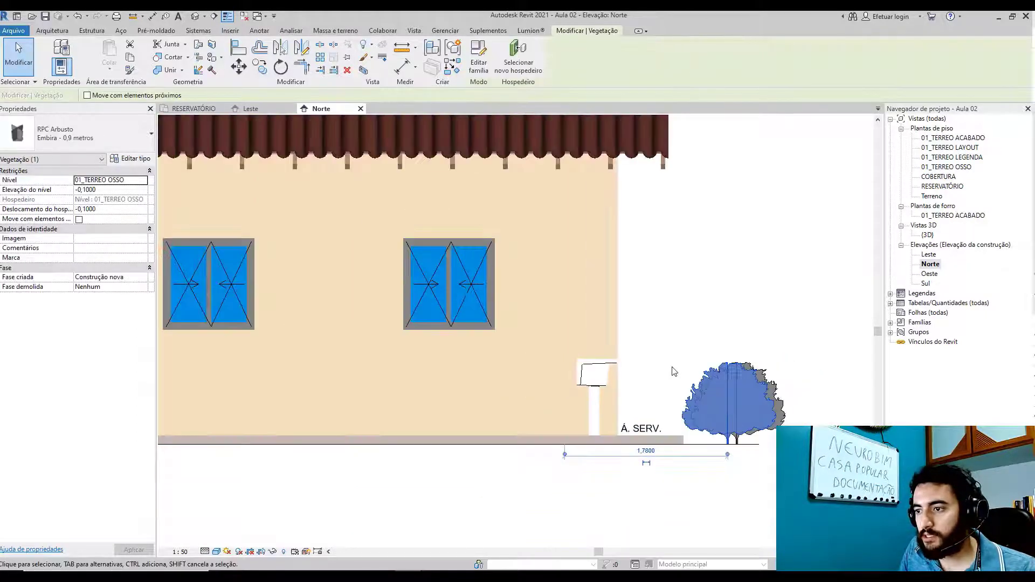
pyautogui.click(728, 335)
pyautogui.scroll(4, 654, 416)
pyautogui.scroll(-3, 647, 372)
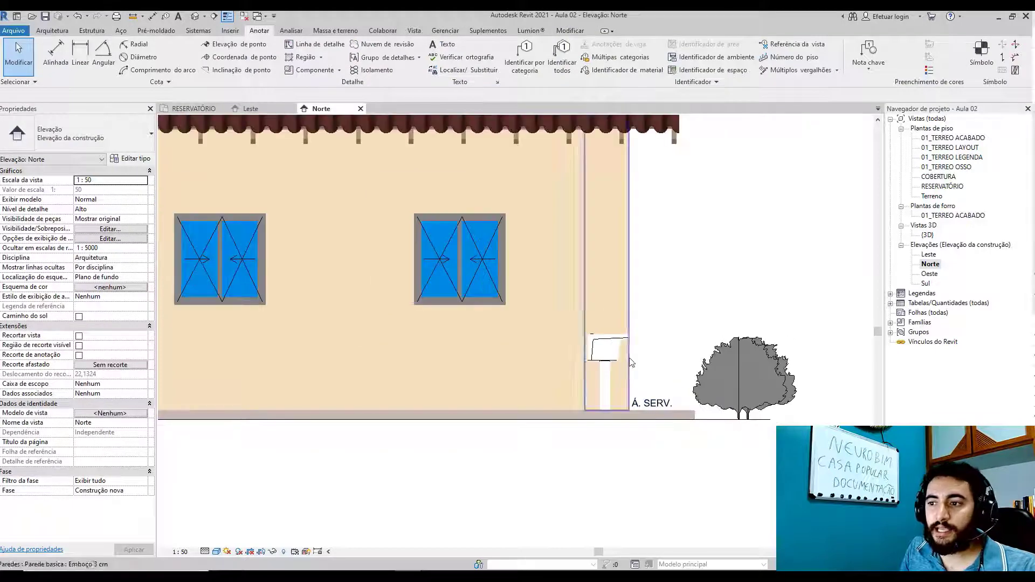
# - Tag the exterior wall's material, Pintura Marfim - Látex, Suvinil, with a horizontal leader and the text outside the house
pyautogui.scroll(-3, 644, 367)
pyautogui.moveTo(645, 366); pyautogui.dragTo(651, 467, button='middle')
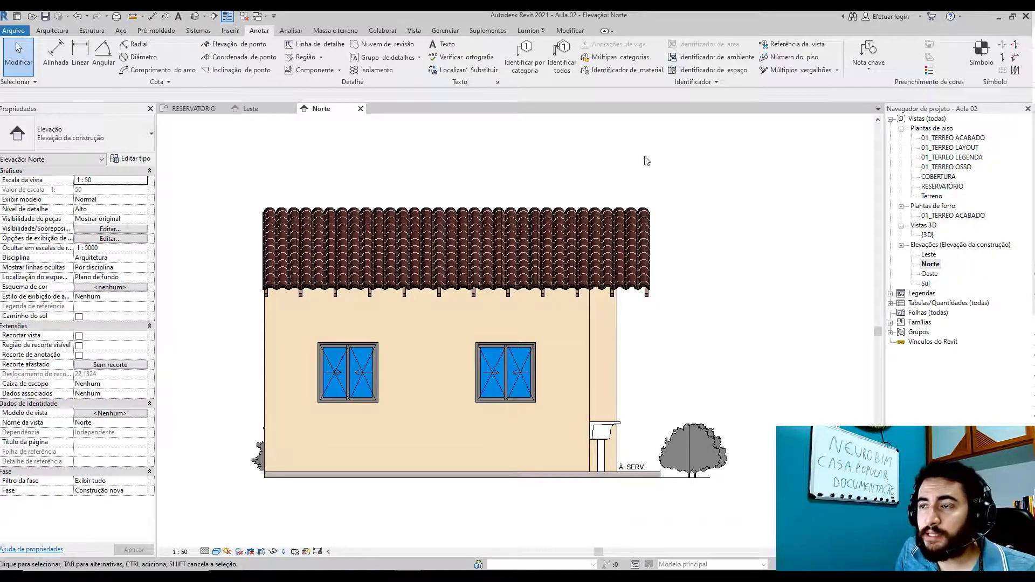
pyautogui.click(625, 70)
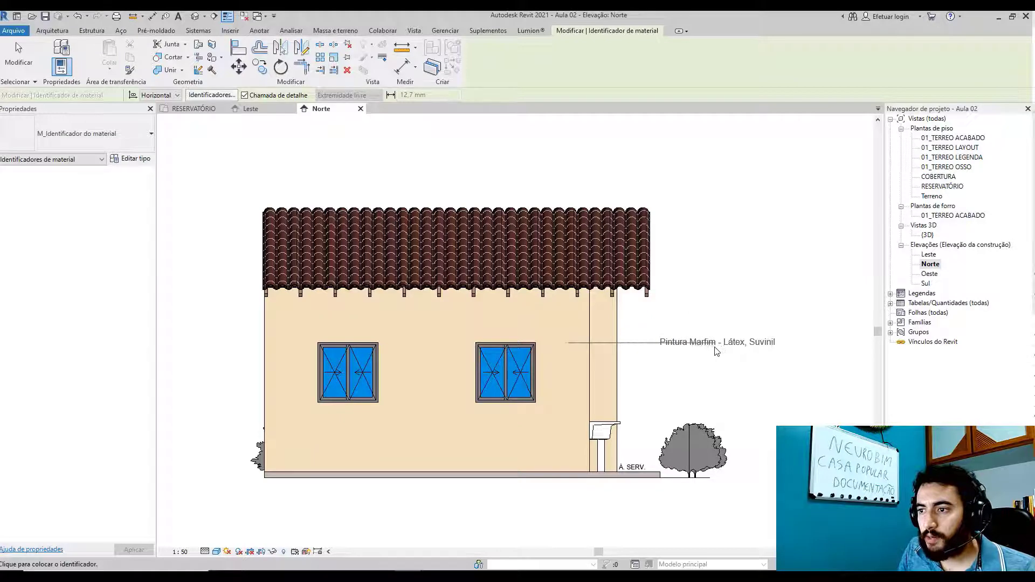
pyautogui.click(714, 346)
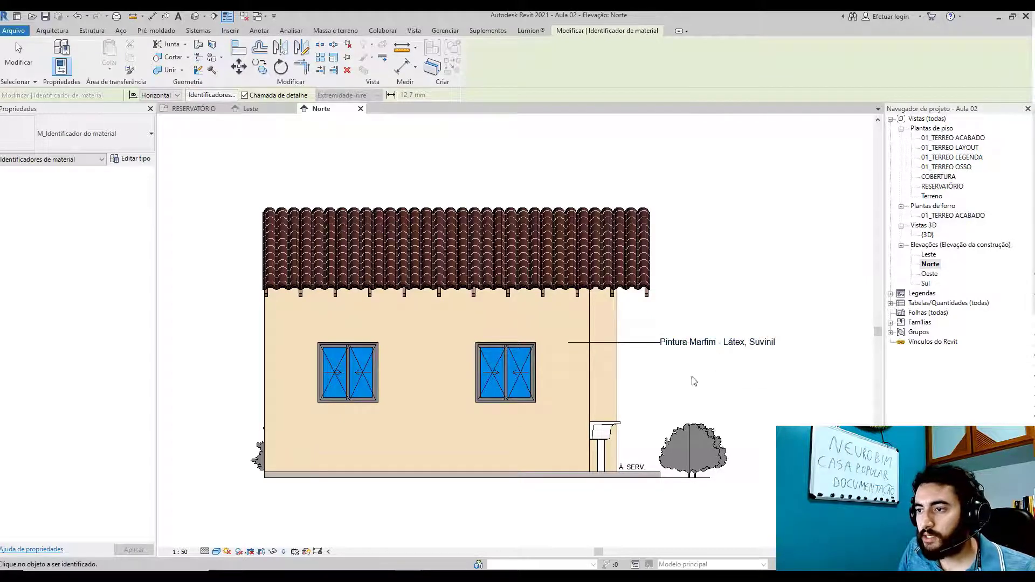
pyautogui.press('Escape')
pyautogui.press('Escape')
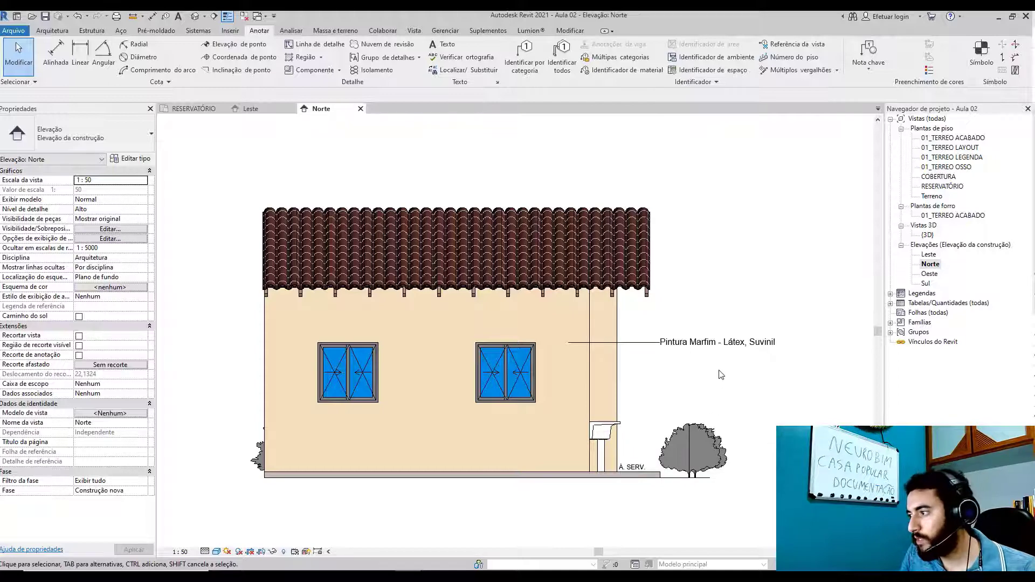
# - Tag the roof by category, placing the Telhado em Telha Cerâmica Colonial Marrom label beside the eave, above the paint tag
pyautogui.moveTo(757, 298); pyautogui.dragTo(706, 320, button='middle')
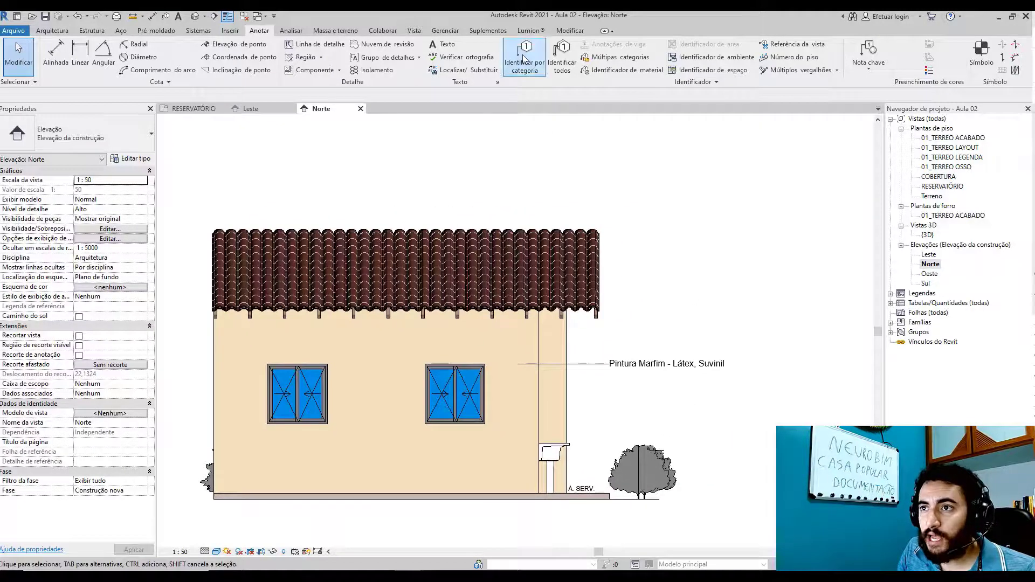
pyautogui.click(524, 53)
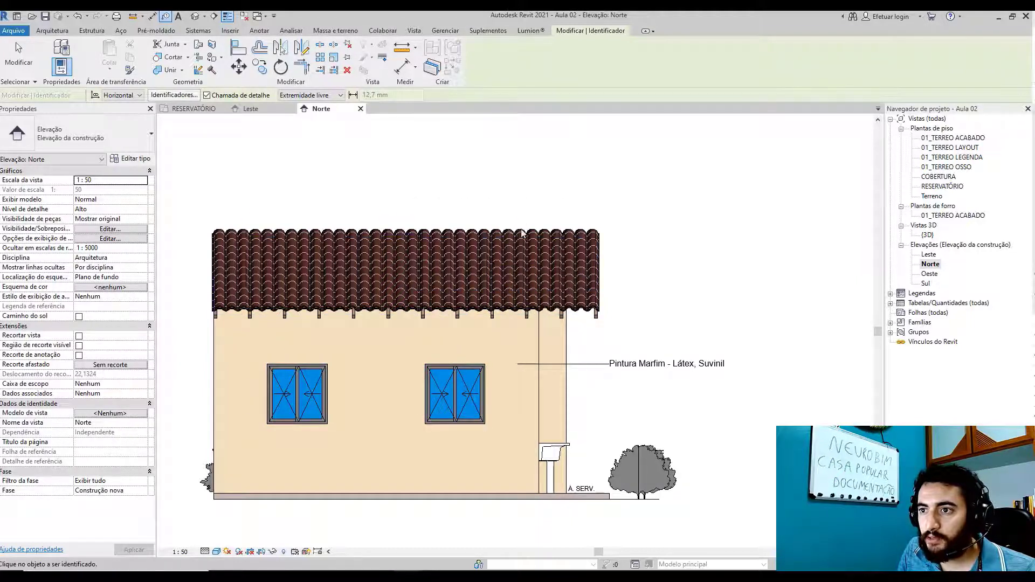
pyautogui.click(545, 310)
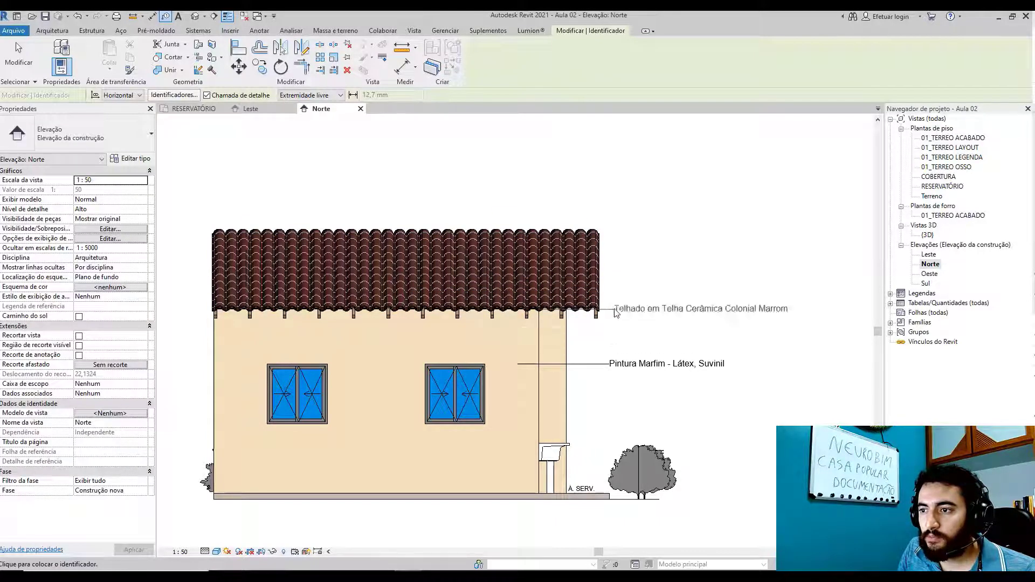
pyautogui.click(609, 314)
pyautogui.press('Escape')
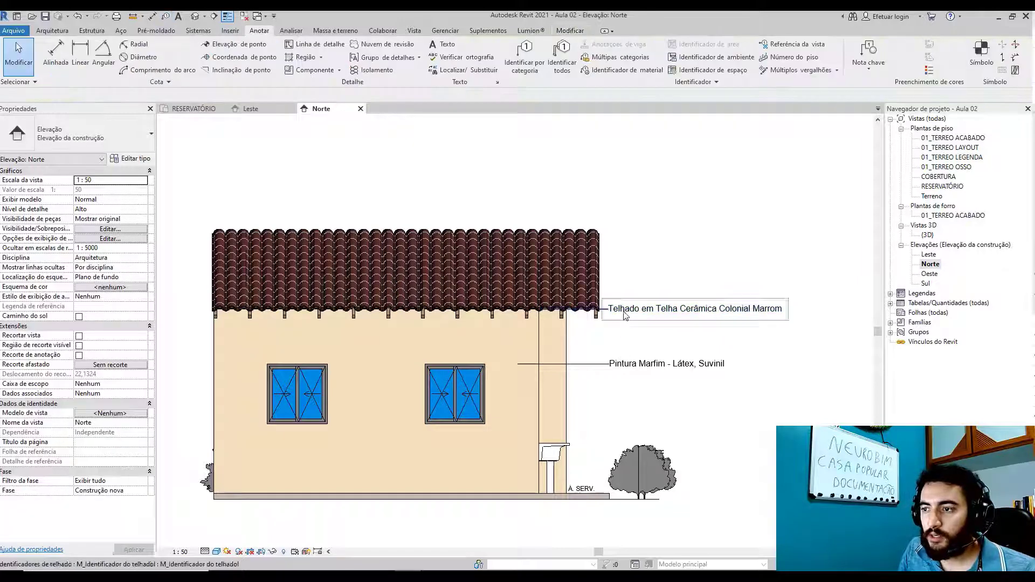
# - Tag the window nearest the laundry sink by category, placing the Janela de correr - 1.0 x 1.0 label below the paint tag
pyautogui.moveTo(617, 387); pyautogui.dragTo(595, 289, button='middle')
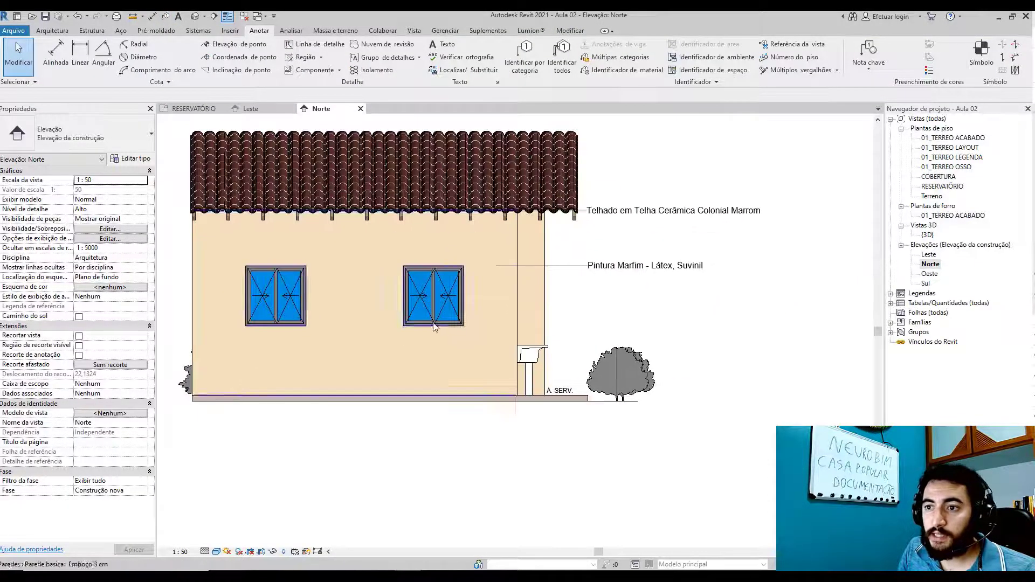
pyautogui.click(520, 72)
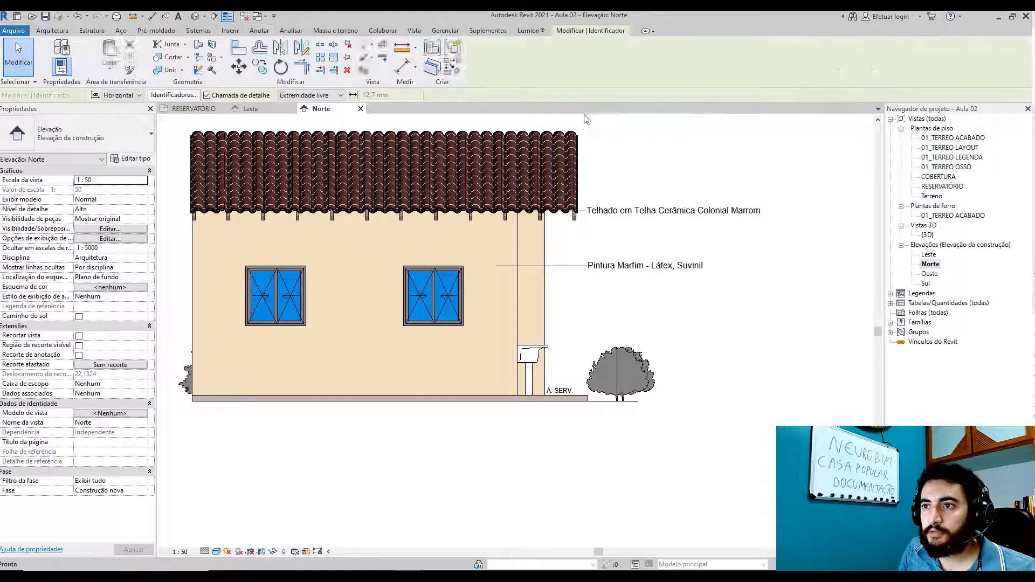
pyautogui.click(455, 309)
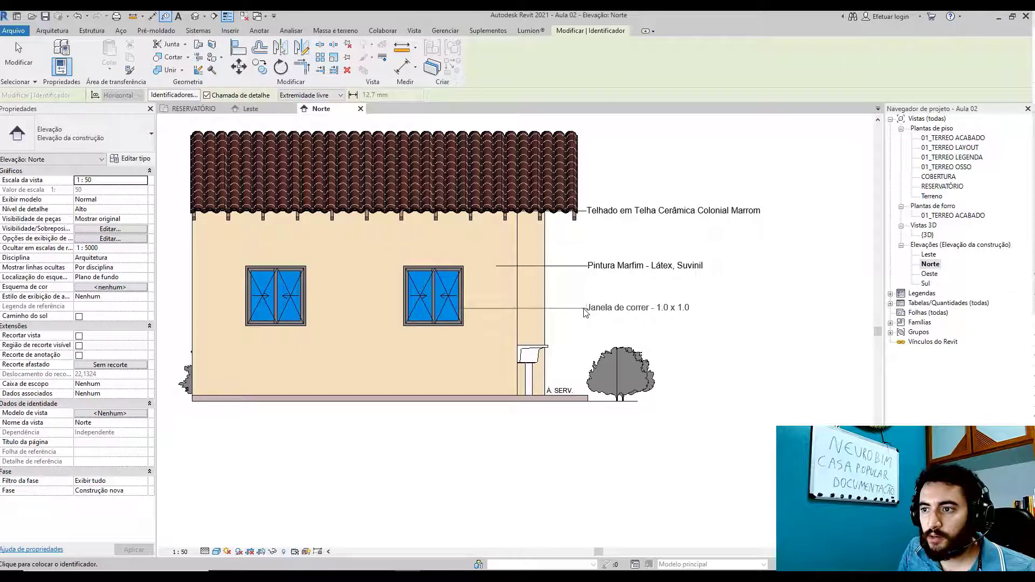
pyautogui.click(587, 310)
pyautogui.press('Escape')
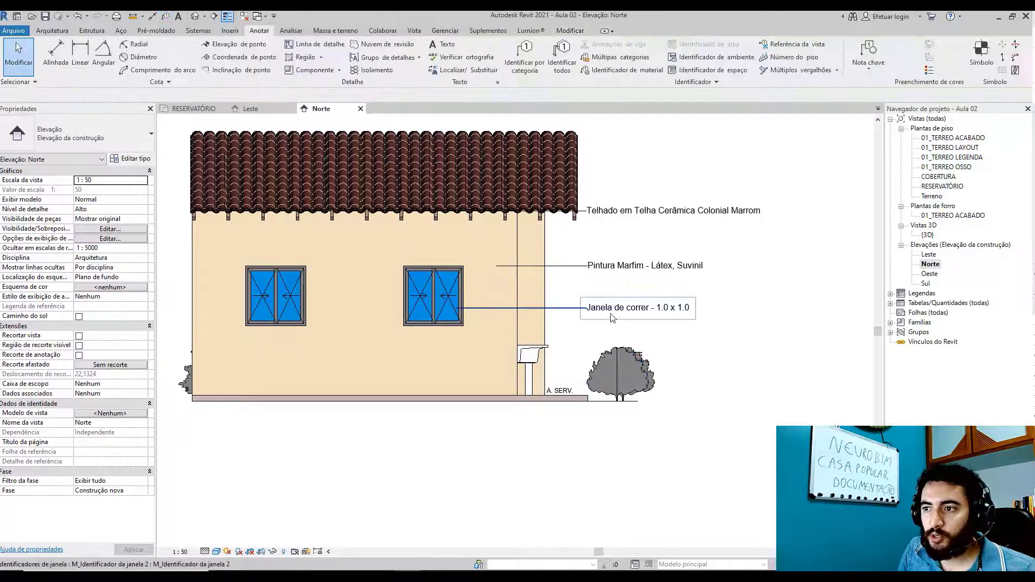
# - Extend the window tag's leader horizontally so that its end reaches the farther window as well
pyautogui.click(614, 316)
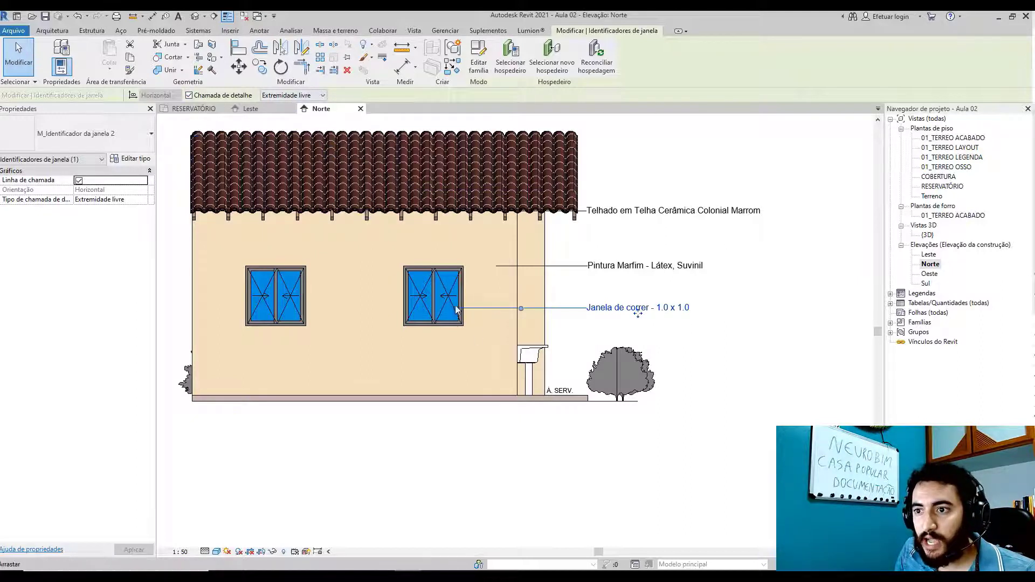
pyautogui.moveTo(457, 309); pyautogui.dragTo(299, 309)
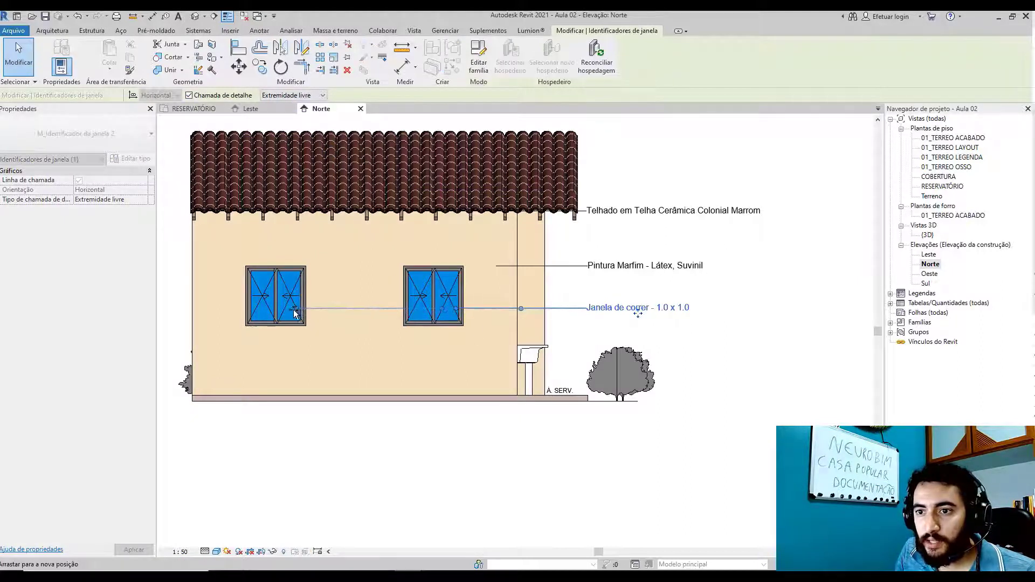
pyautogui.press('Escape')
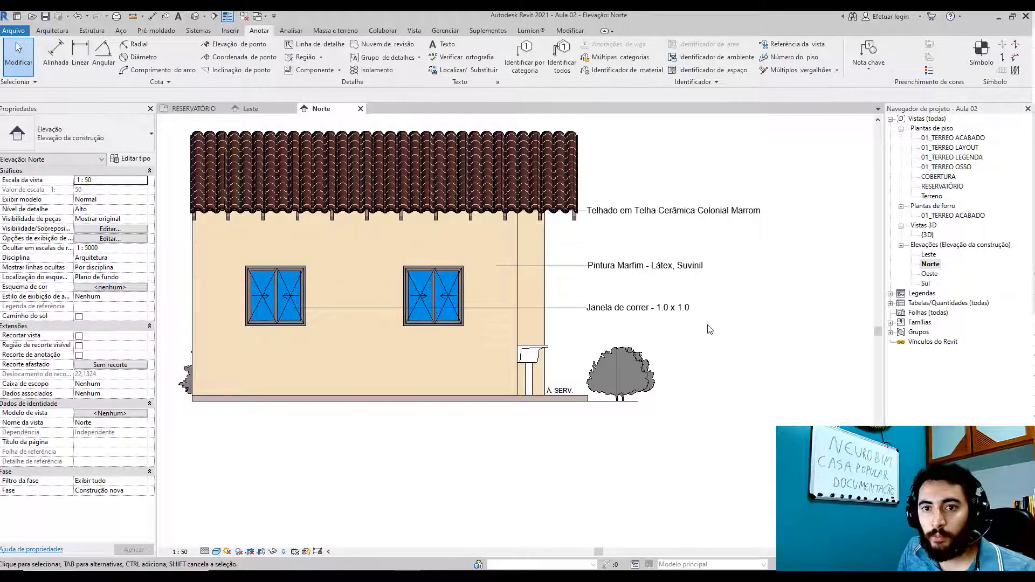
# - Open the Oeste elevation view
pyautogui.scroll(-3, 725, 373)
pyautogui.scroll(3, 732, 386)
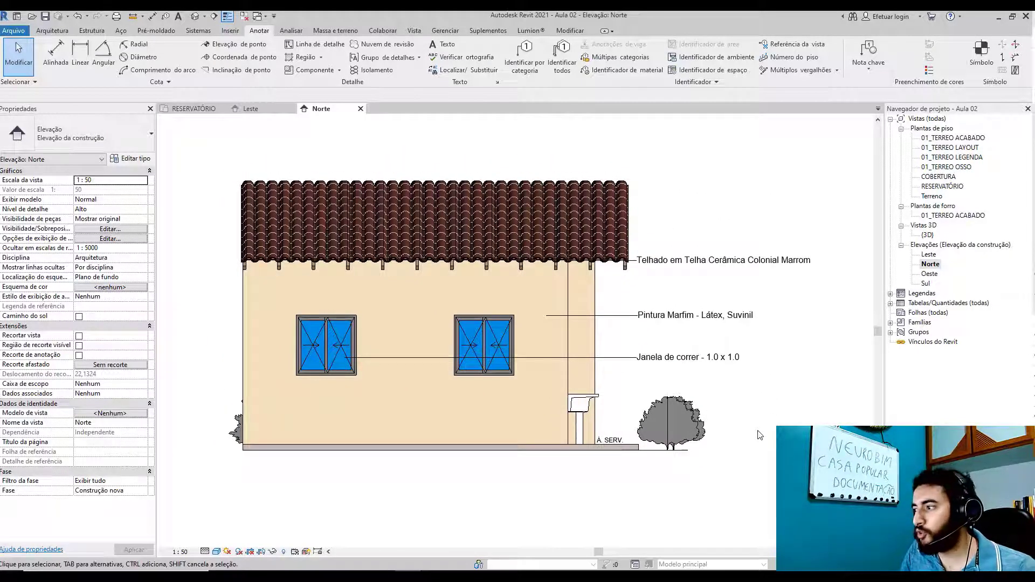
pyautogui.doubleClick(928, 274)
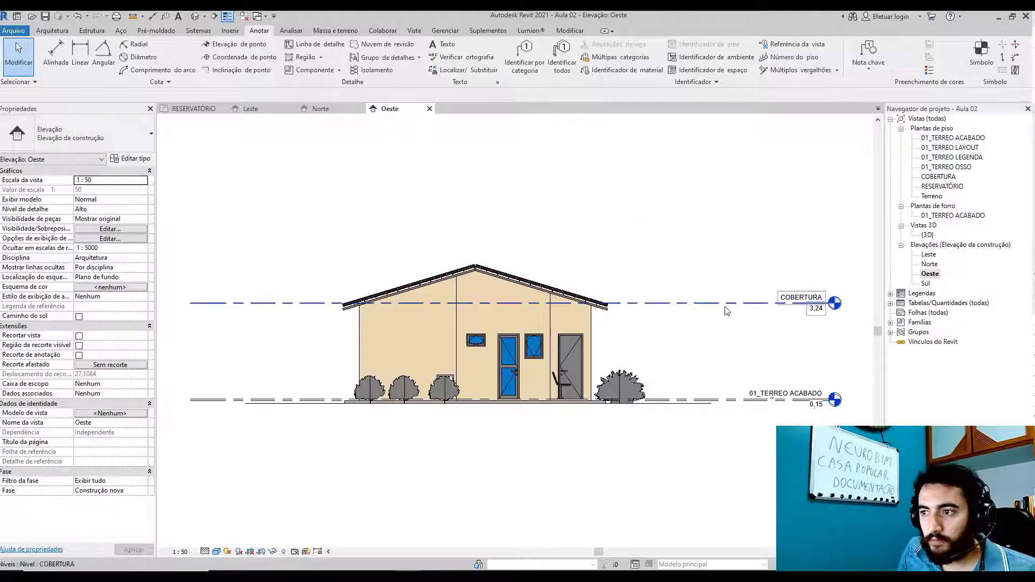
# - Hide the levels category in the Oeste elevation
pyautogui.click(724, 304)
pyautogui.press('v')
pyautogui.press('h')
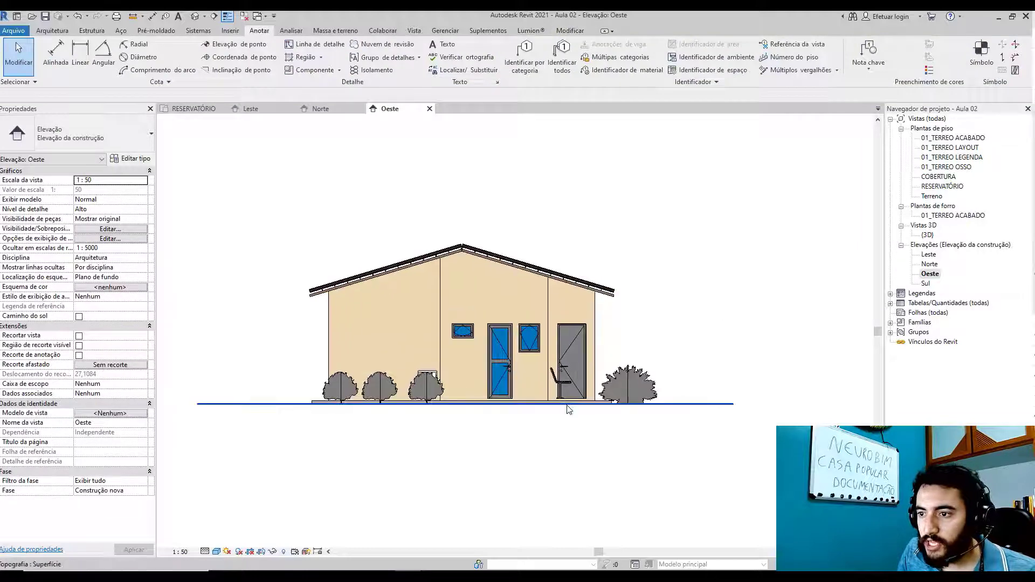
# - Set the level of the bench in front of the grey door to 01_TERREO OSSO
pyautogui.scroll(5, 568, 382)
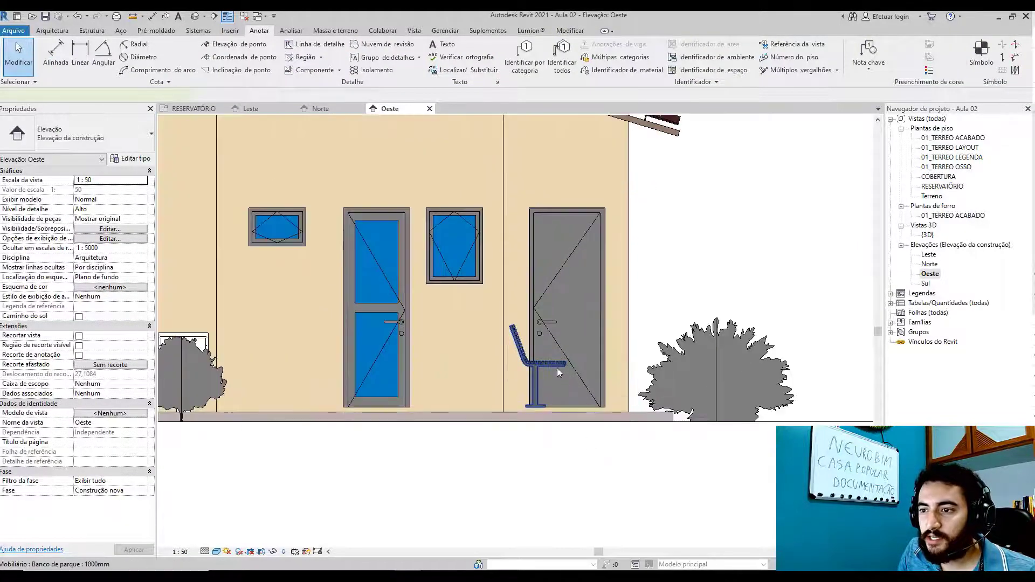
pyautogui.click(557, 368)
pyautogui.click(144, 181)
pyautogui.click(135, 188)
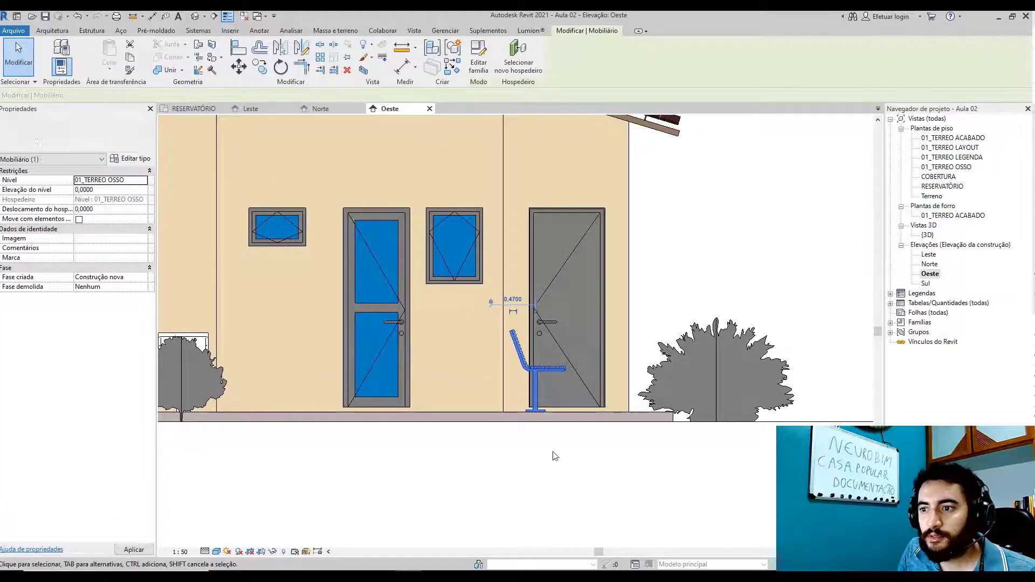
pyautogui.click(556, 465)
# - Hide the category of the shrubs in front of the house in this elevation
pyautogui.scroll(-3, 559, 476)
pyautogui.scroll(2, 422, 471)
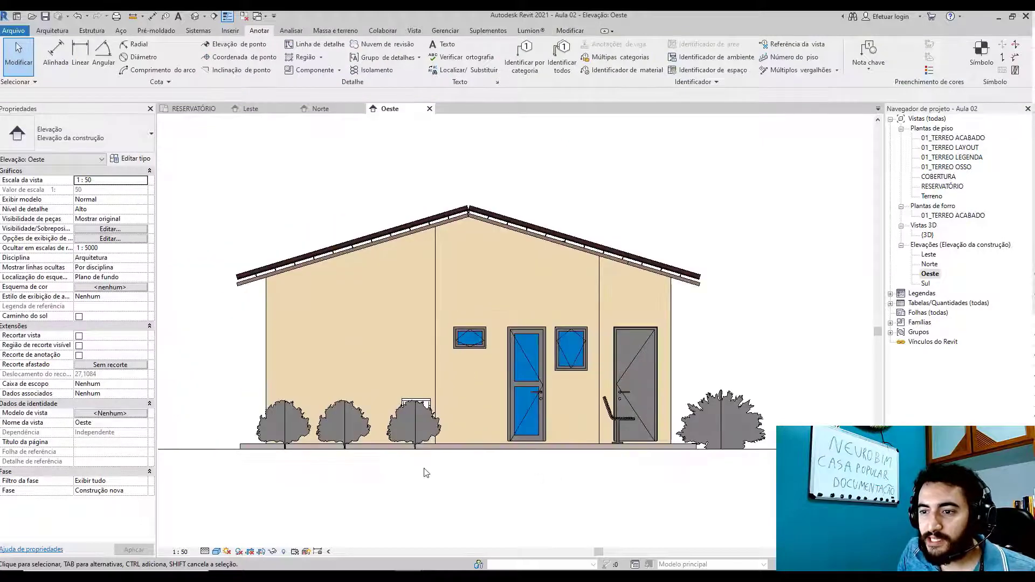
pyautogui.click(413, 434)
pyautogui.press('h')
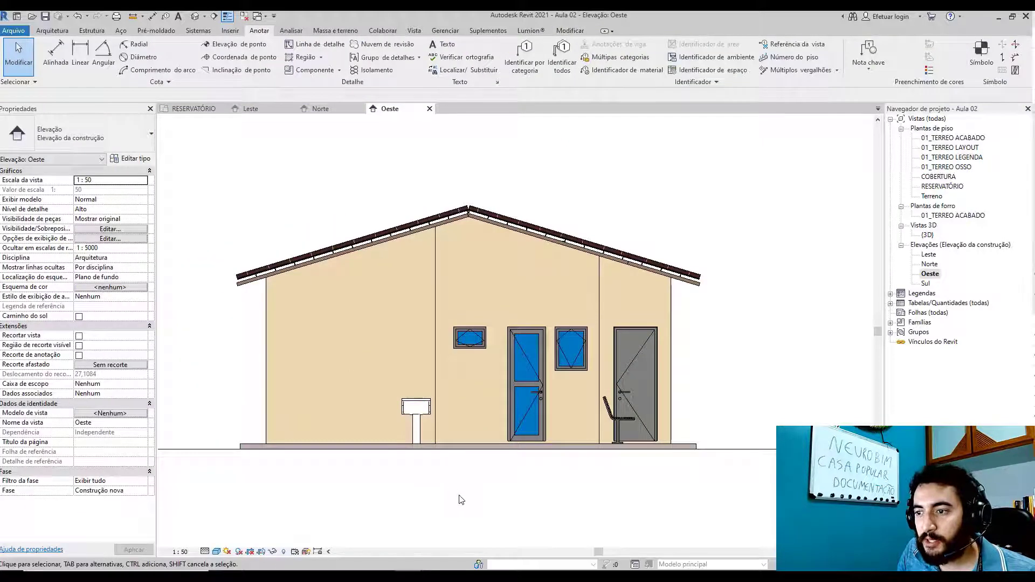
# - Crop the elevation view, pulling the crop region's right edge in close to the roof eave, and leave the crop boundary hidden
pyautogui.scroll(-2, 461, 499)
pyautogui.scroll(1, 463, 493)
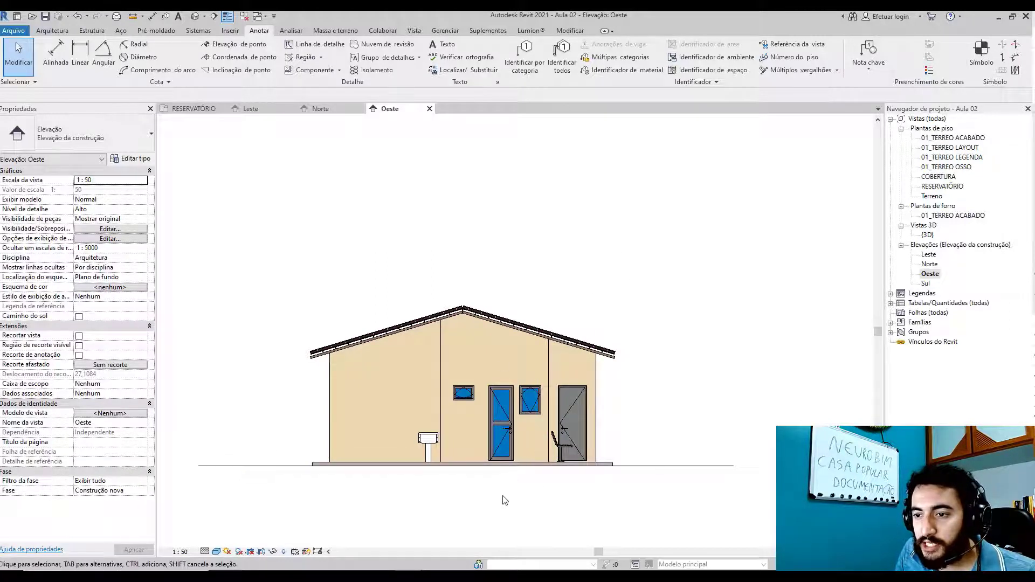
pyautogui.moveTo(430, 496); pyautogui.dragTo(451, 481, button='middle')
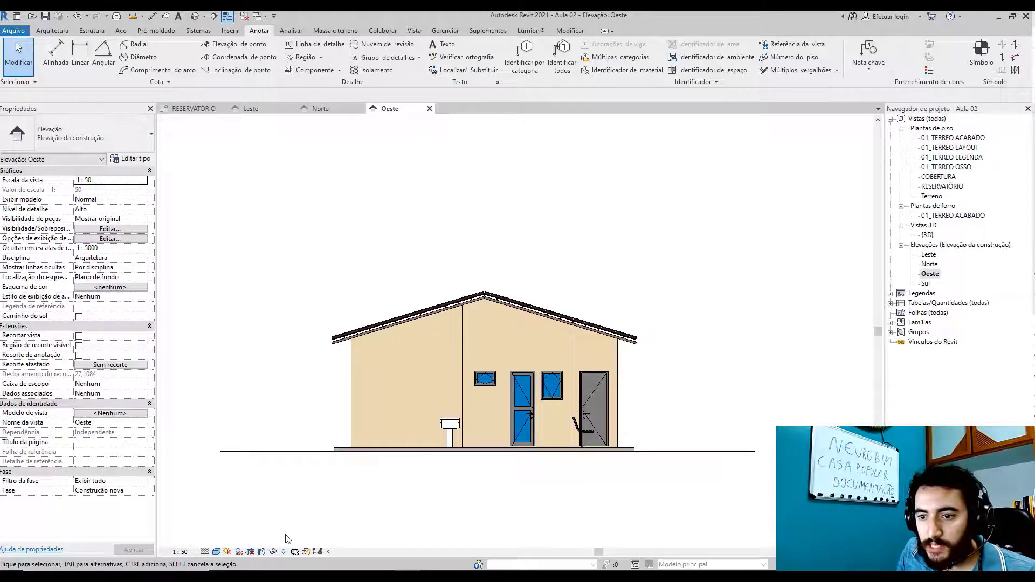
pyautogui.click(249, 552)
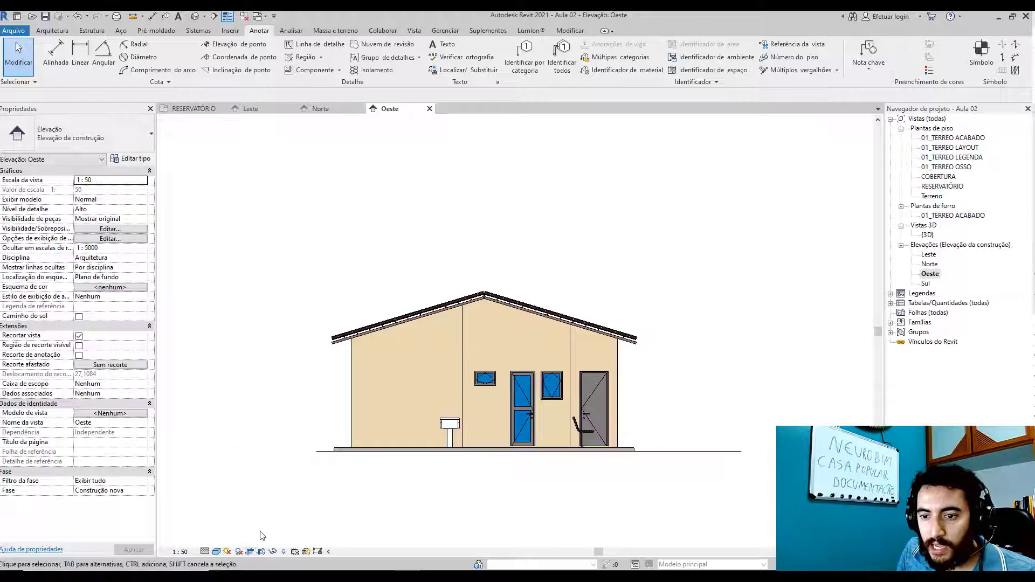
pyautogui.click(261, 552)
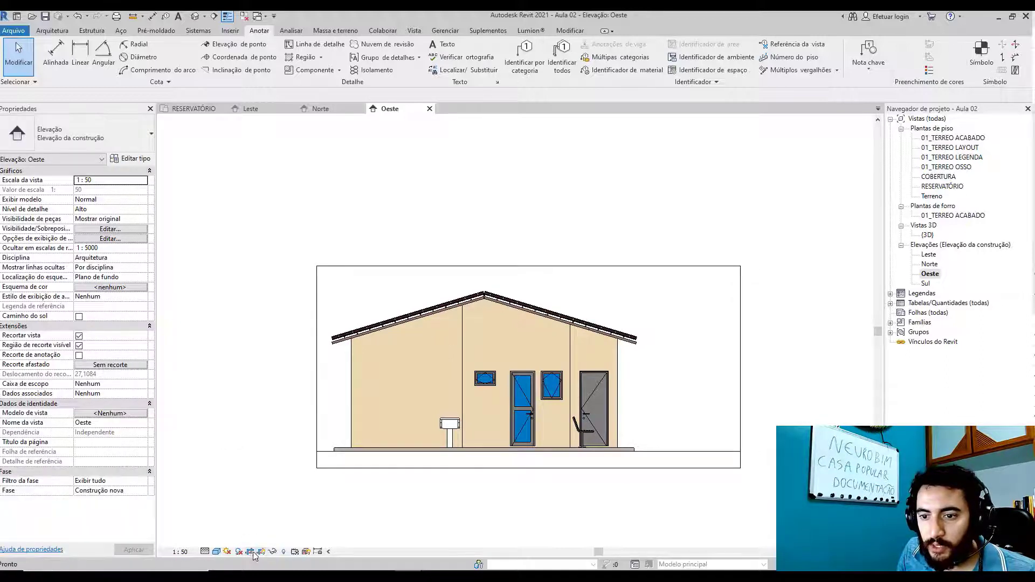
pyautogui.click(740, 367)
pyautogui.moveTo(740, 367); pyautogui.dragTo(647, 367)
pyautogui.click(638, 476)
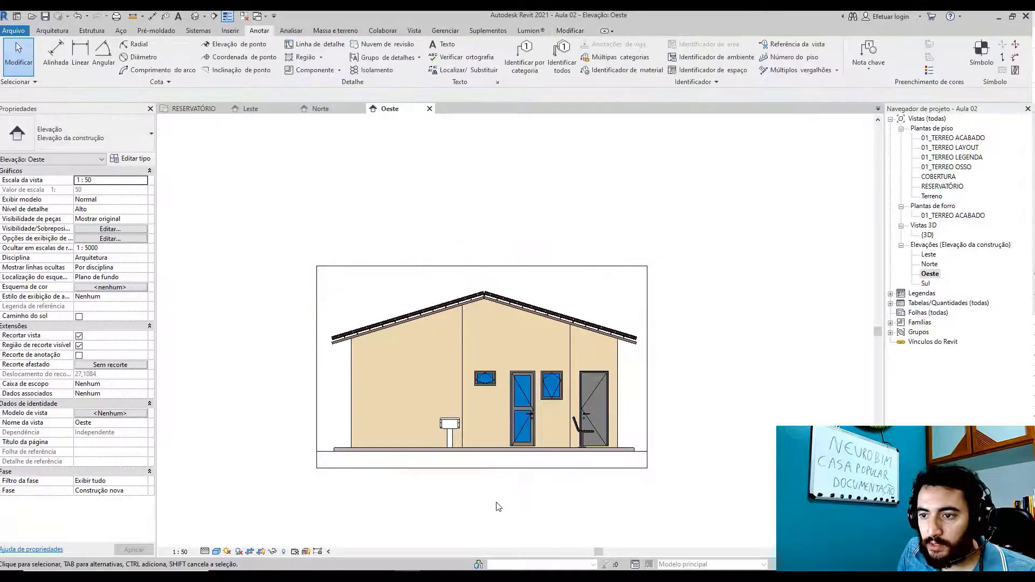
pyautogui.click(265, 552)
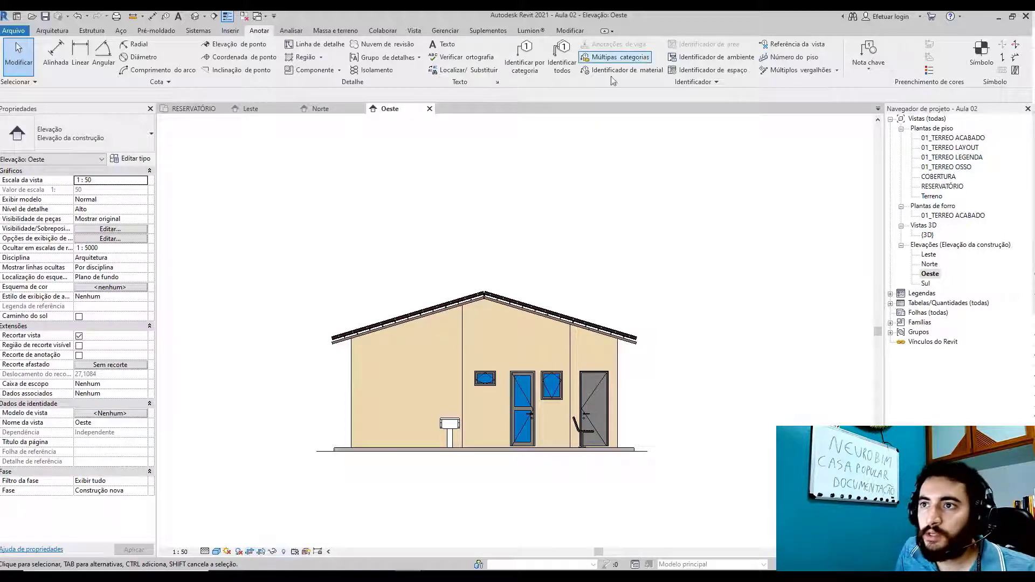
# - Place the text note Á. SERV. near the base of the wall, to the left of the laundry sink
pyautogui.click(448, 46)
pyautogui.scroll(3, 399, 432)
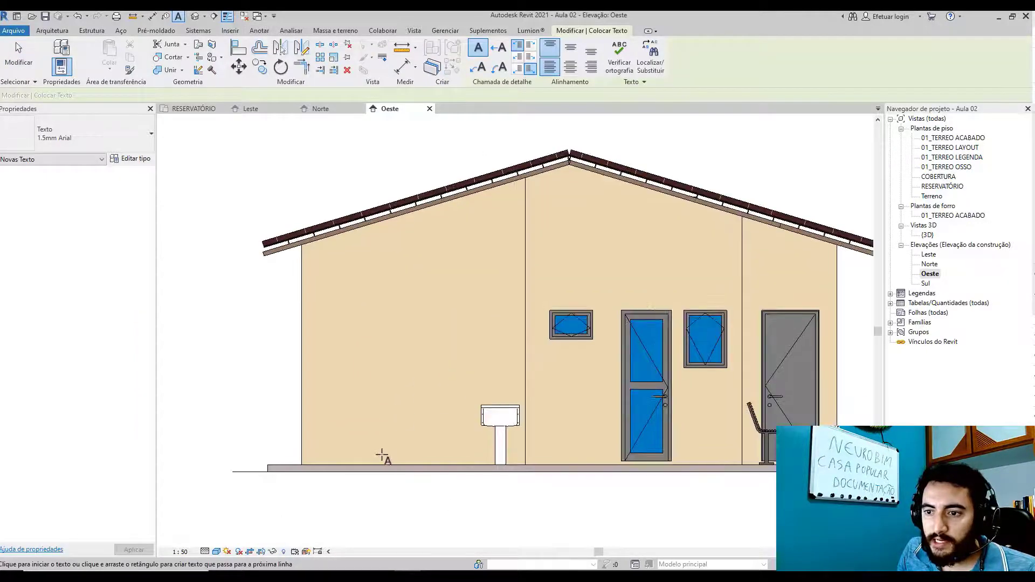
pyautogui.click(377, 456)
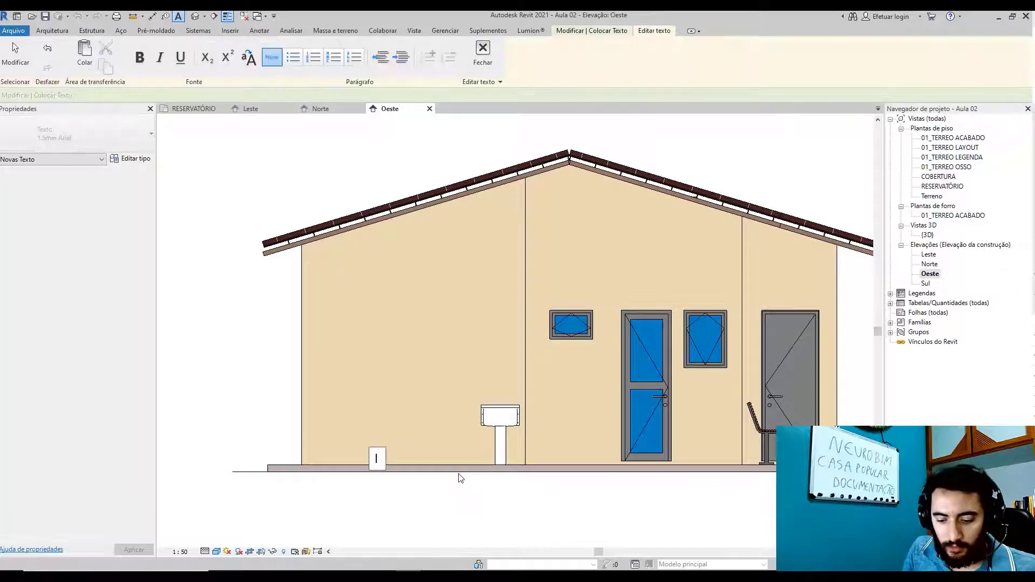
pyautogui.write('Á. SERV.')
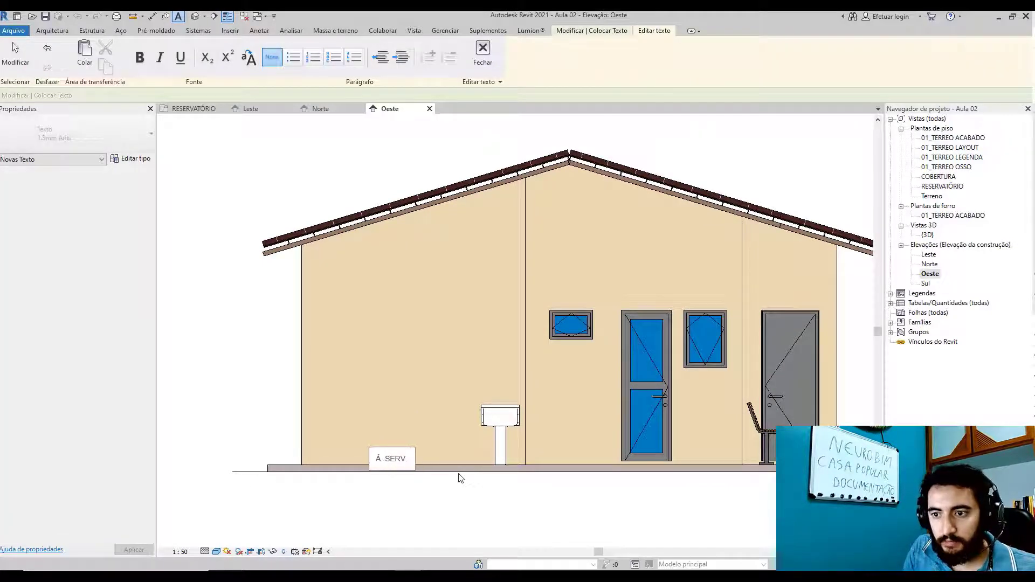
pyautogui.click(451, 497)
pyautogui.press('Escape')
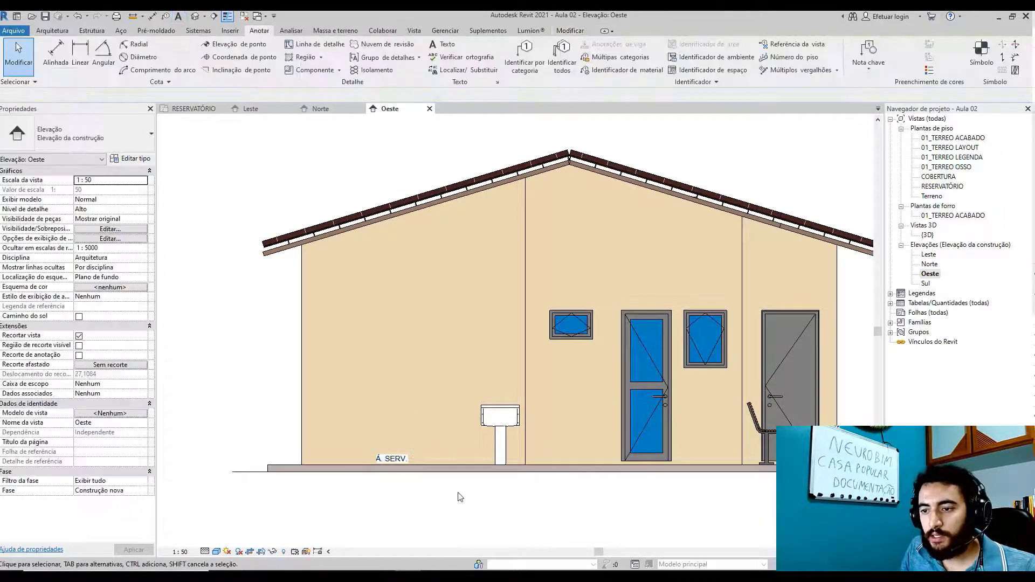
# - Tag the wall's material, placing the Pintura Marfim - Látex, Suvinil label outside the right side of the house
pyautogui.scroll(-1, 533, 480)
pyautogui.scroll(-2, 528, 415)
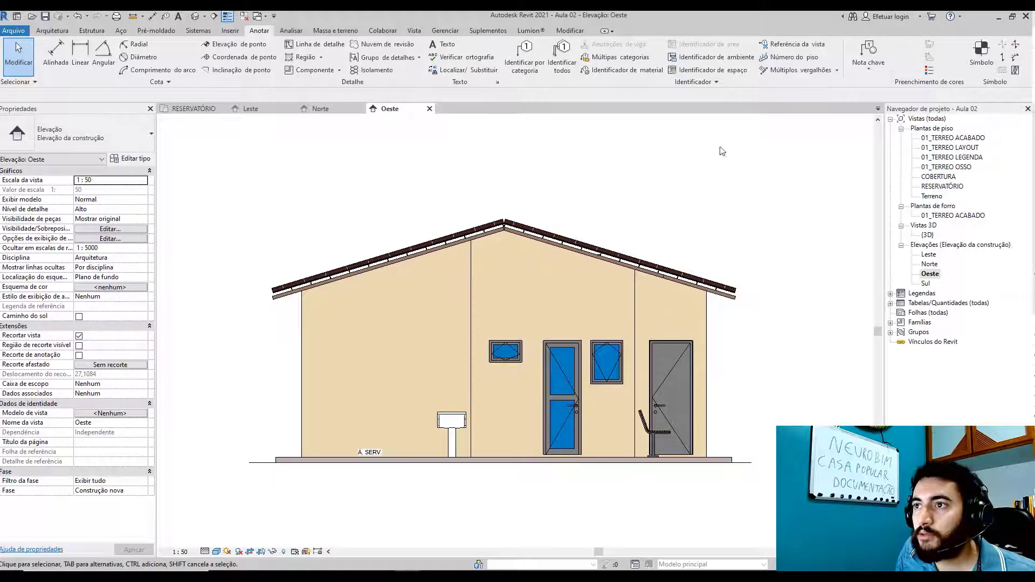
pyautogui.click(625, 70)
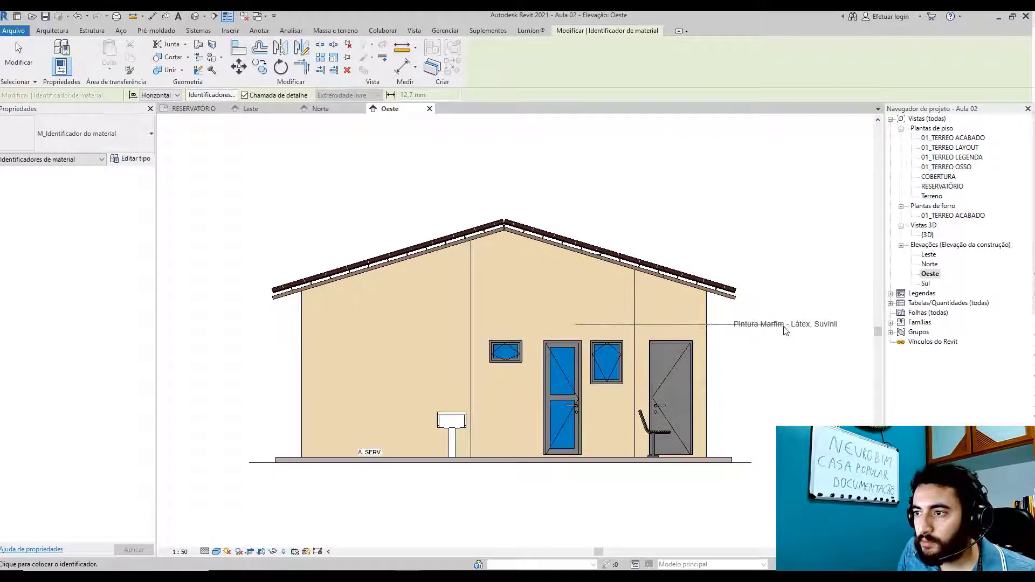
pyautogui.click(792, 329)
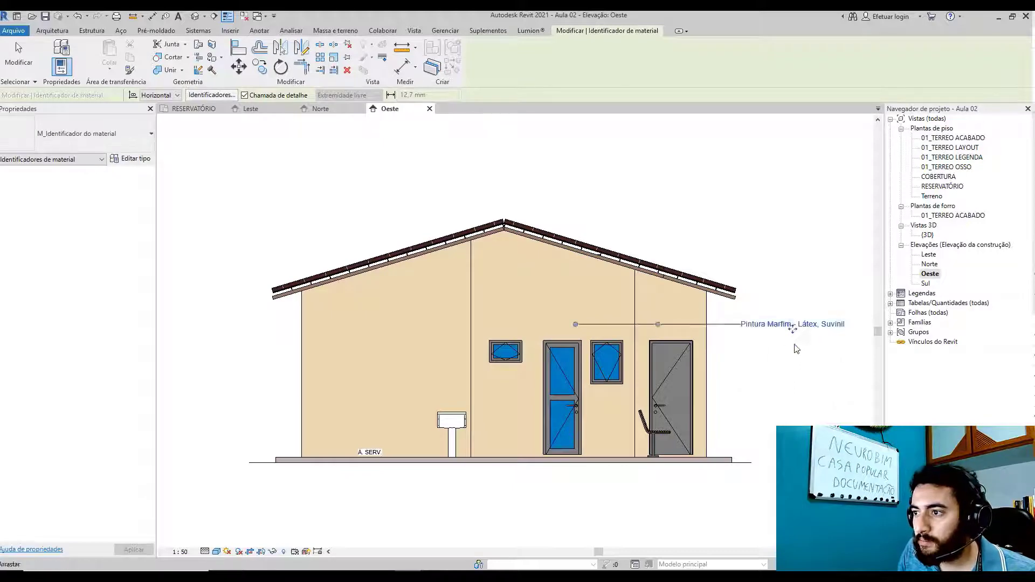
# - Tag the roof by category, placing the Telhado em Telha Cerâmica Colonial Marrom label above the paint tag
pyautogui.scroll(-1, 789, 357)
pyautogui.moveTo(787, 357); pyautogui.dragTo(661, 357, button='middle')
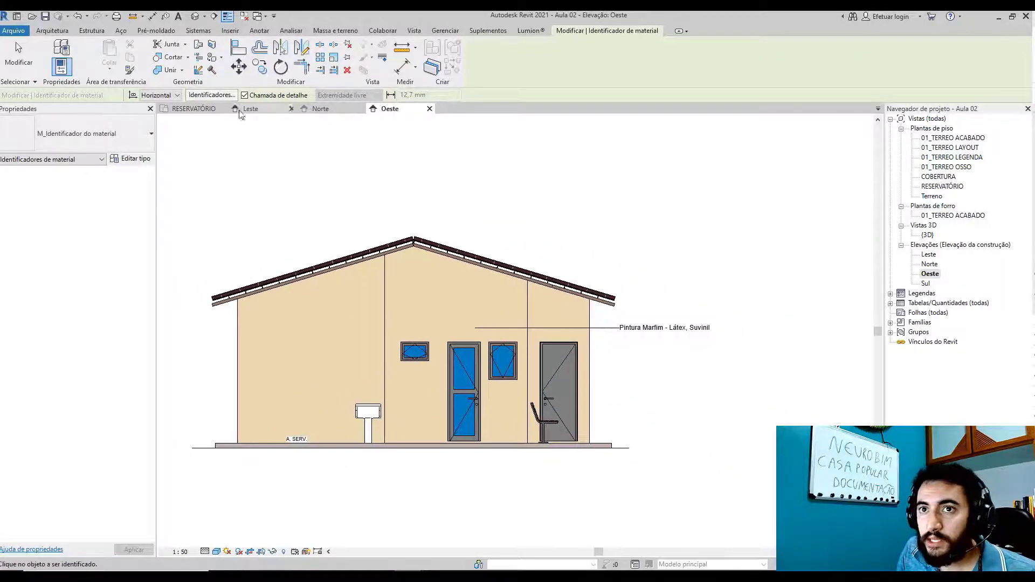
pyautogui.click(260, 31)
pyautogui.click(524, 60)
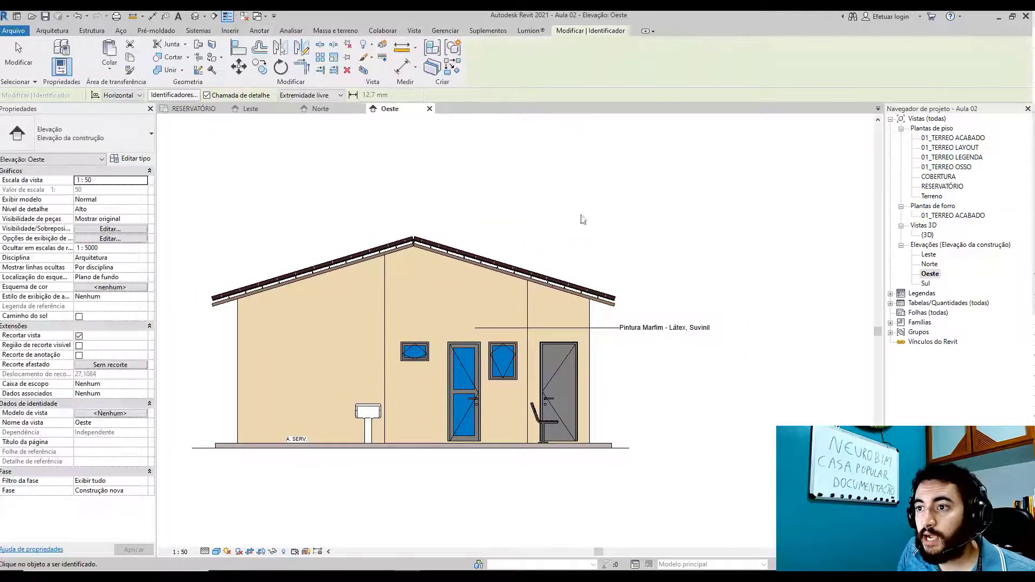
pyautogui.scroll(4, 539, 269)
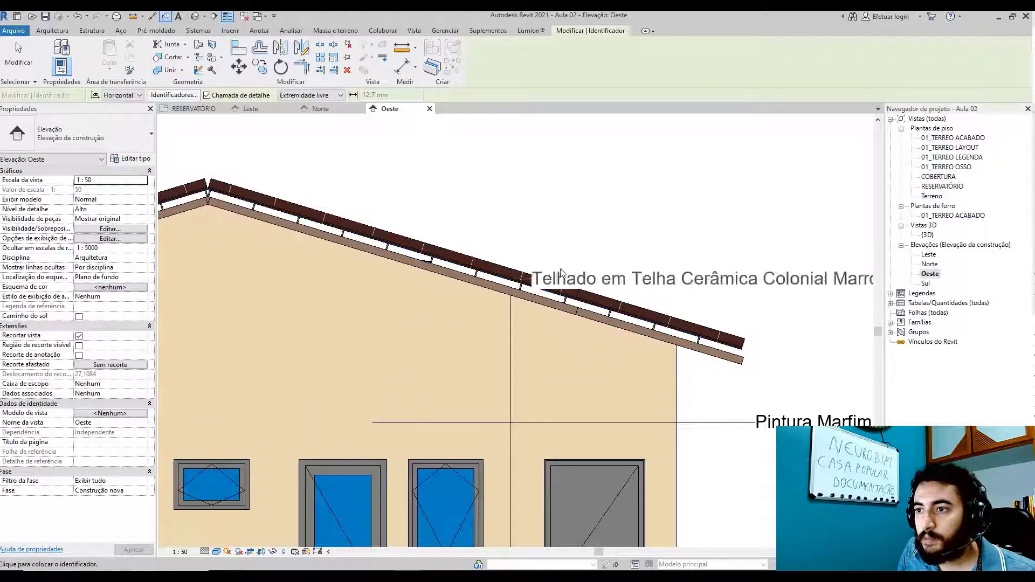
pyautogui.scroll(-2, 561, 272)
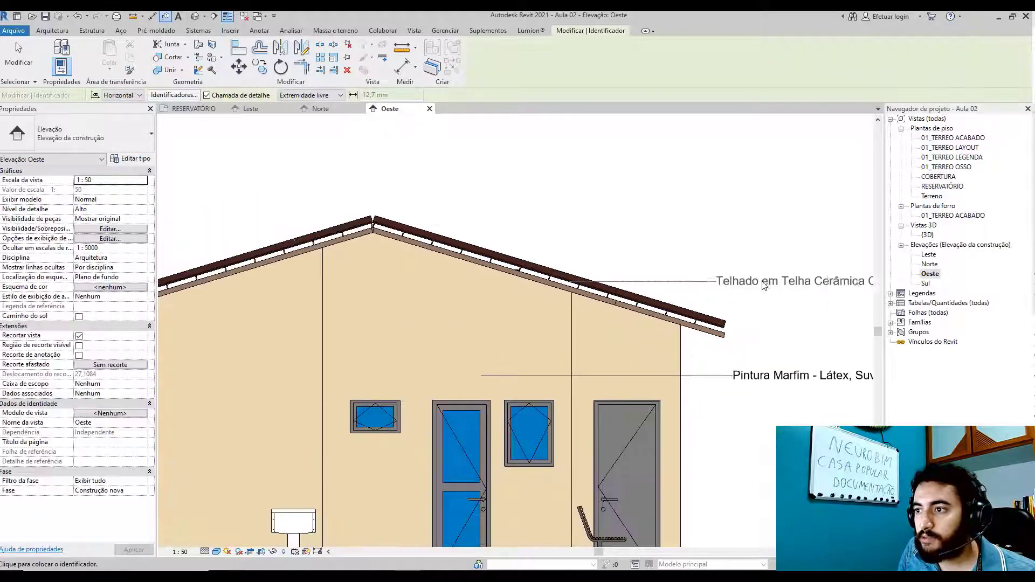
pyautogui.click(724, 281)
pyautogui.scroll(-2, 701, 332)
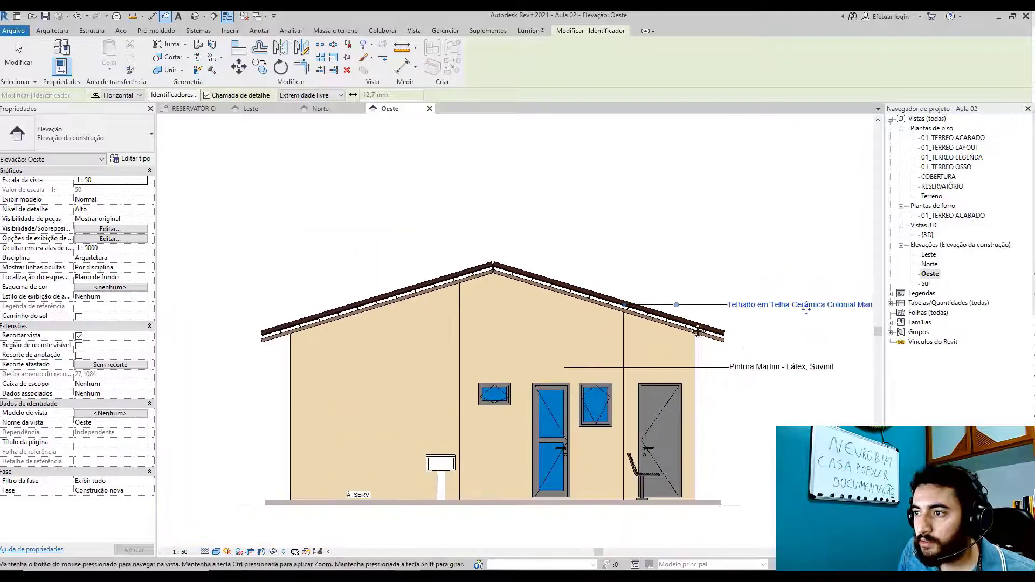
pyautogui.moveTo(698, 331); pyautogui.dragTo(523, 245, button='middle')
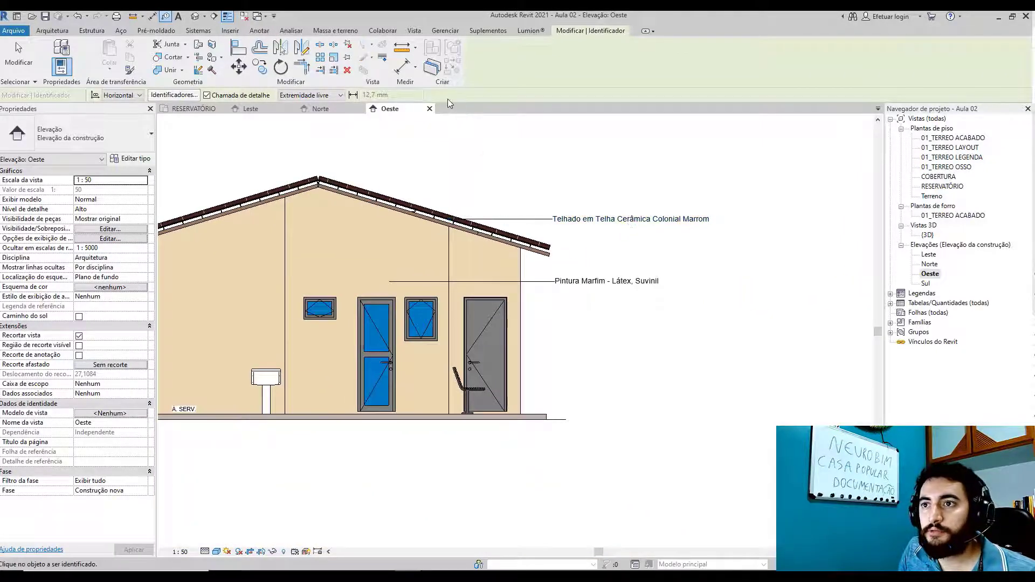
pyautogui.press('Escape')
pyautogui.press('Escape')
# - Tag both doors by category, placing Porta de Abrir Madeira 800 x 2100mm and Porta de Abrir Alumínio 700 x 2100mm below the paint tag
pyautogui.click(521, 58)
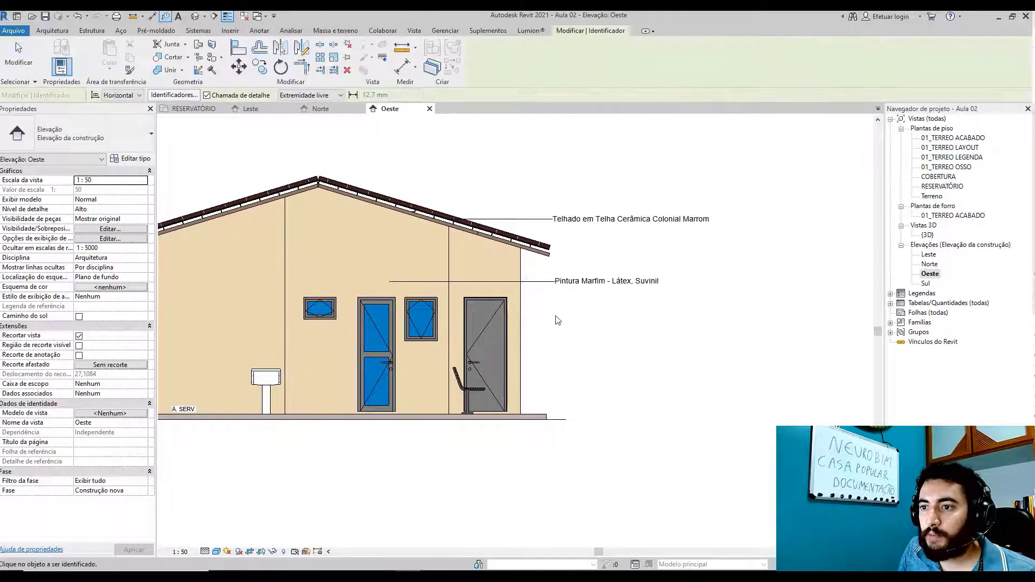
pyautogui.scroll(1, 559, 326)
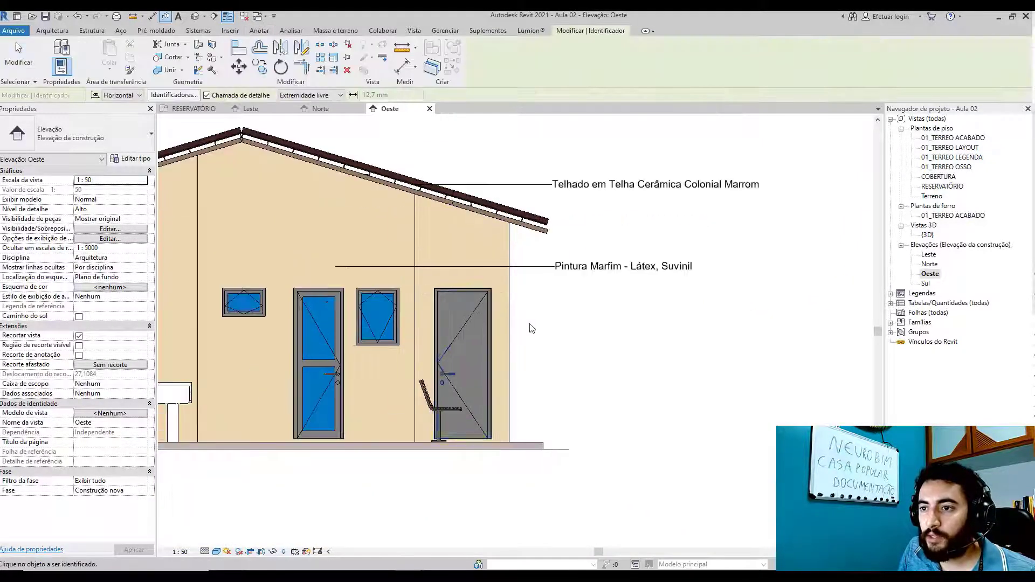
pyautogui.click(463, 298)
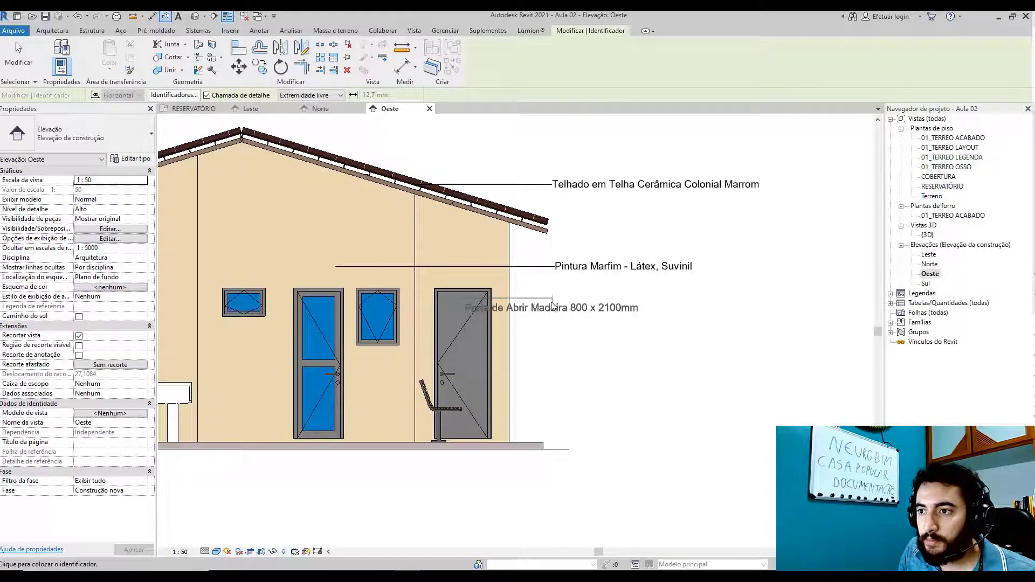
pyautogui.click(555, 305)
pyautogui.click(335, 397)
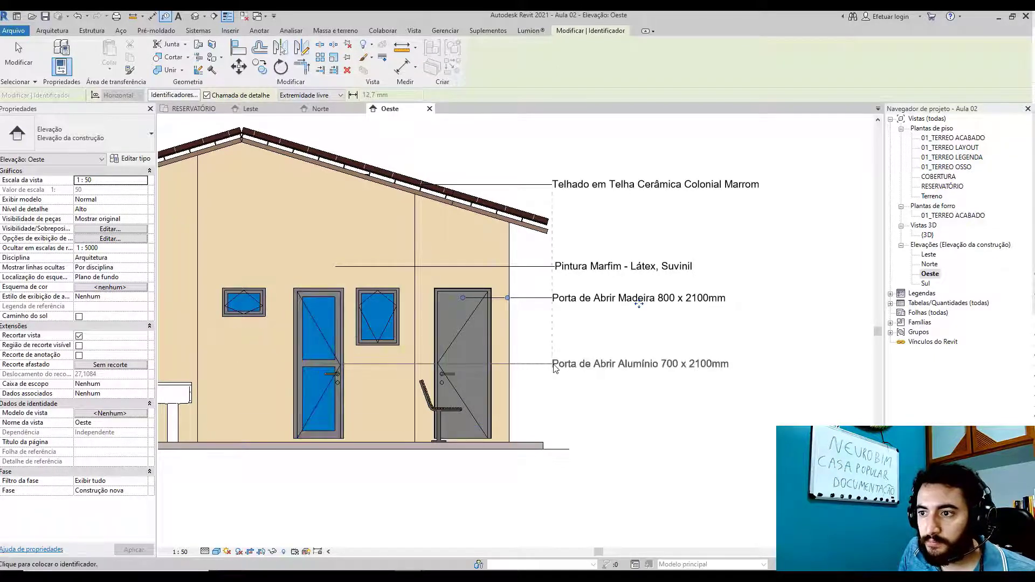
pyautogui.click(555, 371)
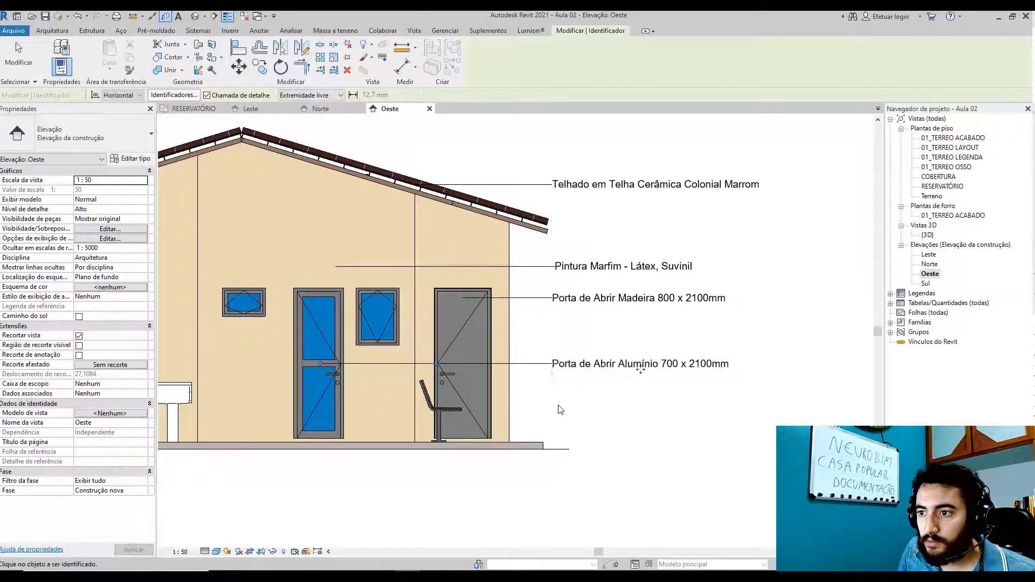
# - Tag the two windows by category, placing Janela Maxim - 60x 80 cm and Janela Maxim - 60x 40 cm between the door tags
pyautogui.click(386, 344)
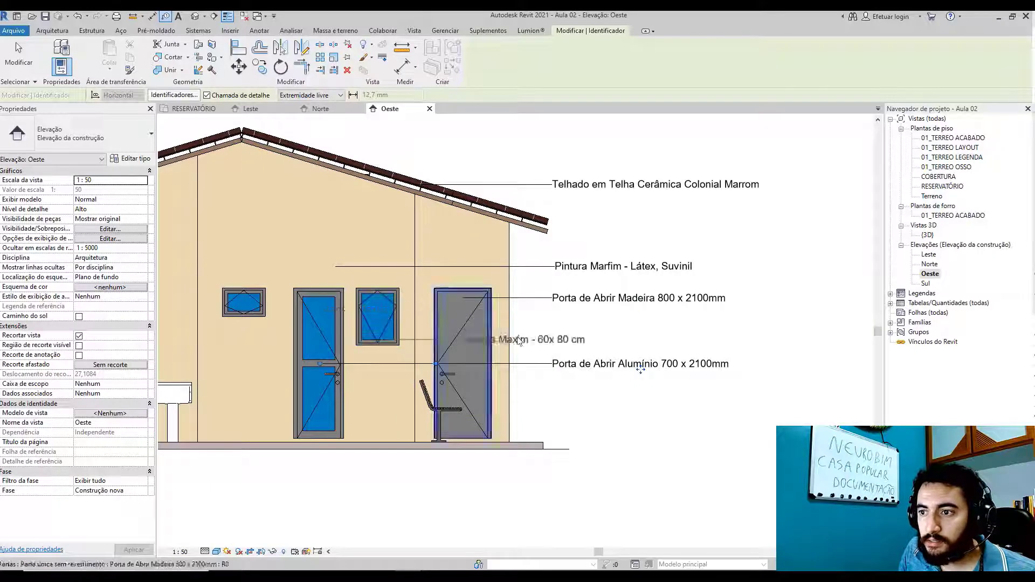
pyautogui.click(556, 357)
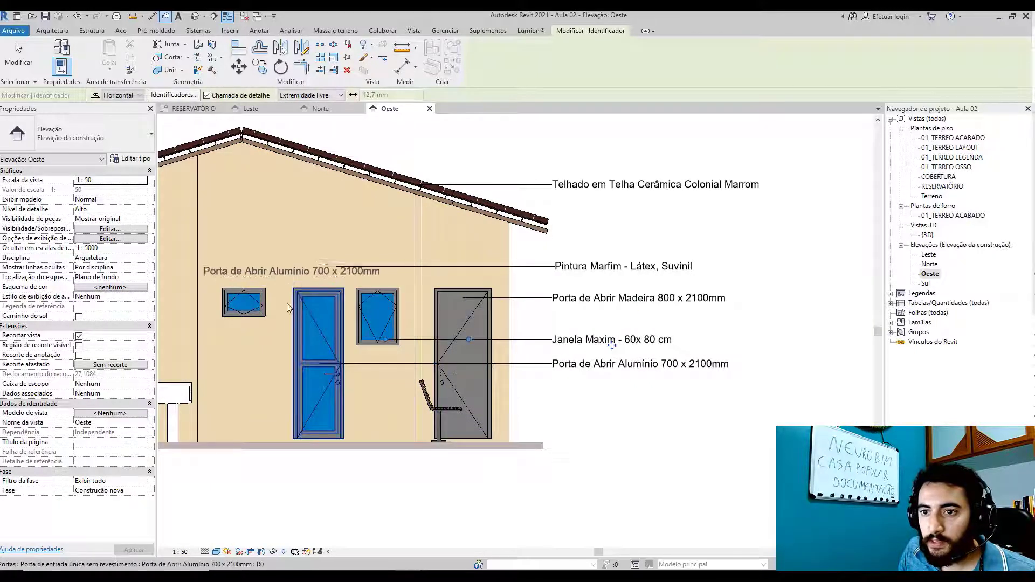
pyautogui.click(243, 302)
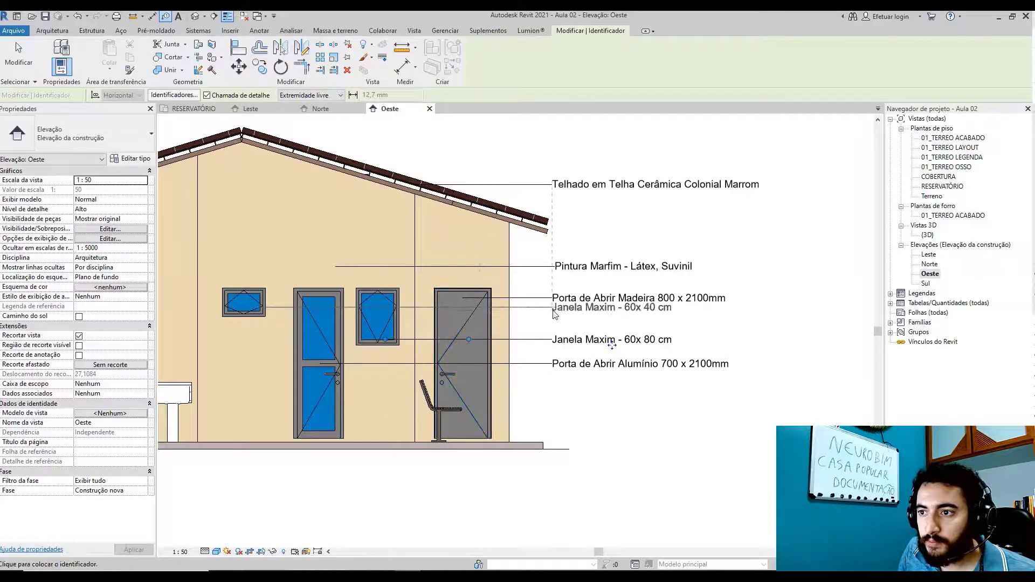
pyautogui.click(557, 307)
pyautogui.press('Escape')
# - Raise the Porta de Abrir Madeira 800 x 2100mm tag clear of the Janela Maxim - 60x 40 cm tag and move its leader end to the door's top
pyautogui.scroll(3, 557, 305)
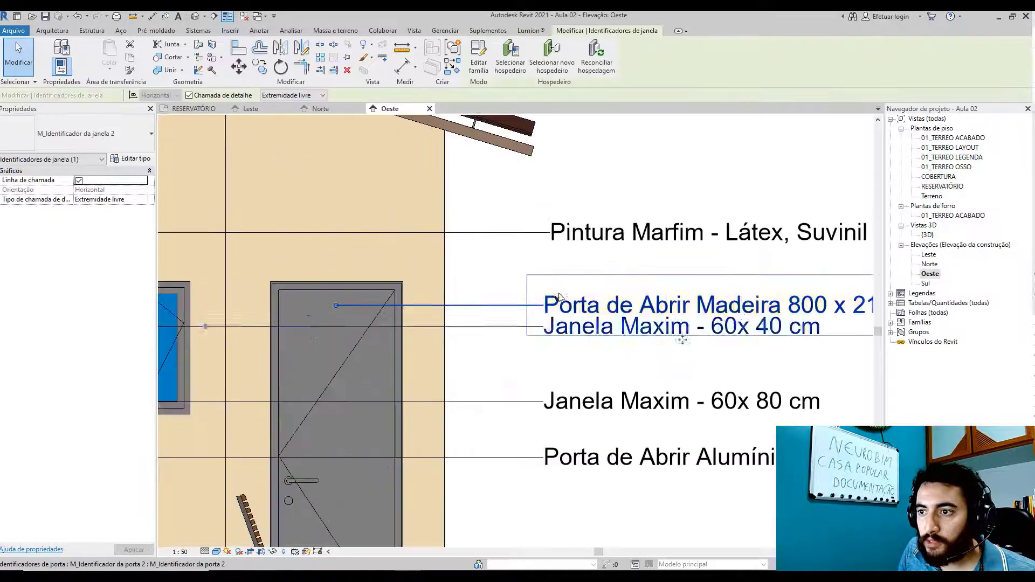
pyautogui.click(405, 305)
pyautogui.moveTo(337, 295); pyautogui.dragTo(337, 288)
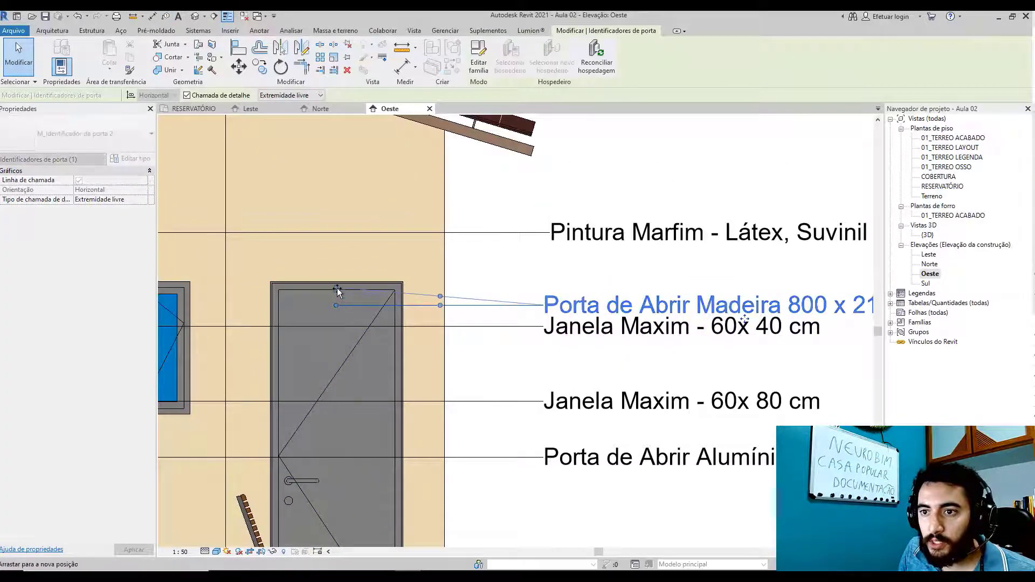
pyautogui.moveTo(544, 301); pyautogui.dragTo(545, 278)
pyautogui.moveTo(343, 268); pyautogui.dragTo(338, 291)
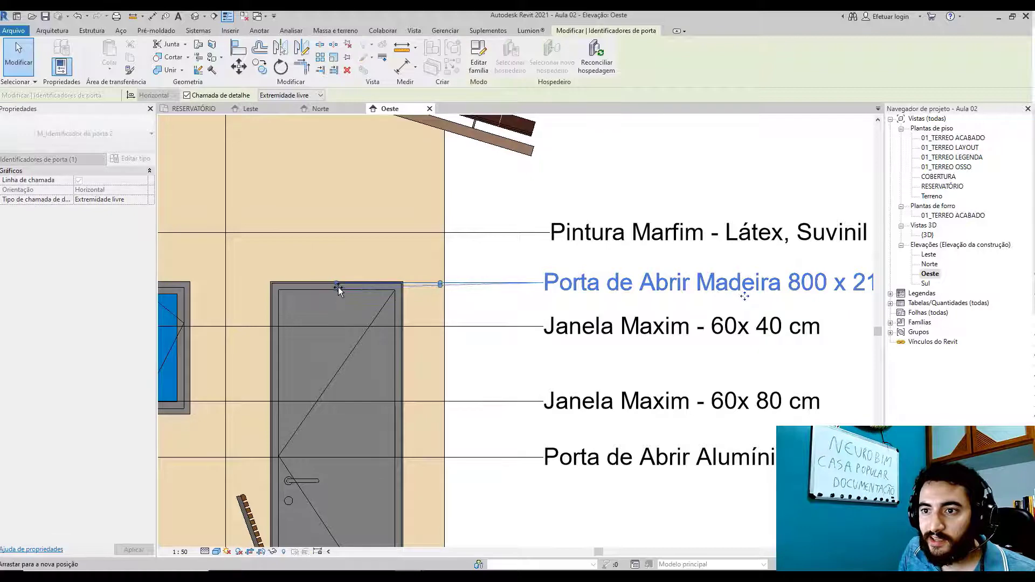
pyautogui.press('Escape')
# - Fine-tune the wooden door tag's label and leader end so that its leader runs horizontally from the top of the door
pyautogui.scroll(-5, 555, 317)
pyautogui.scroll(3, 545, 301)
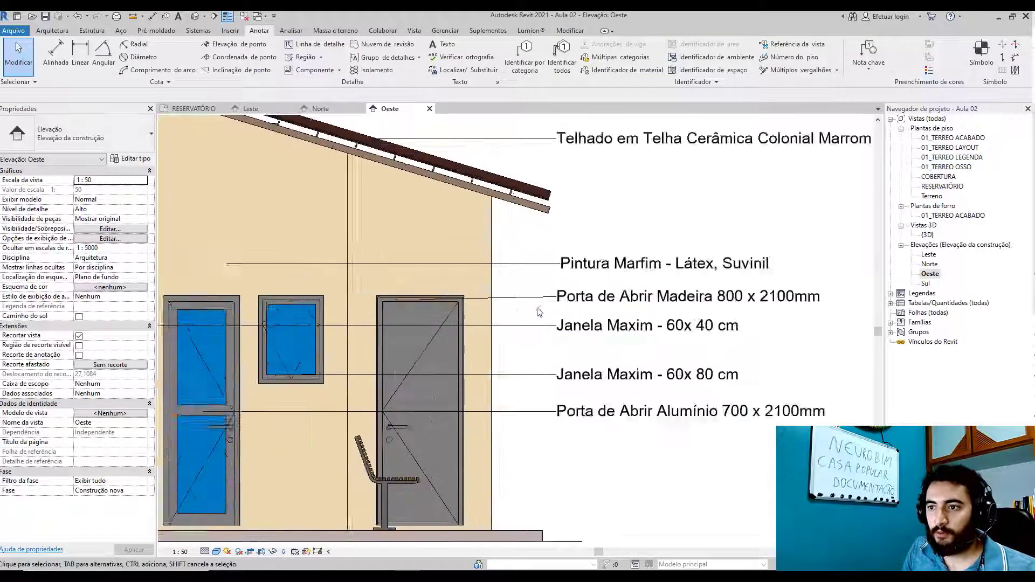
pyautogui.click(547, 301)
pyautogui.scroll(4, 572, 300)
pyautogui.moveTo(576, 300); pyautogui.dragTo(575, 314)
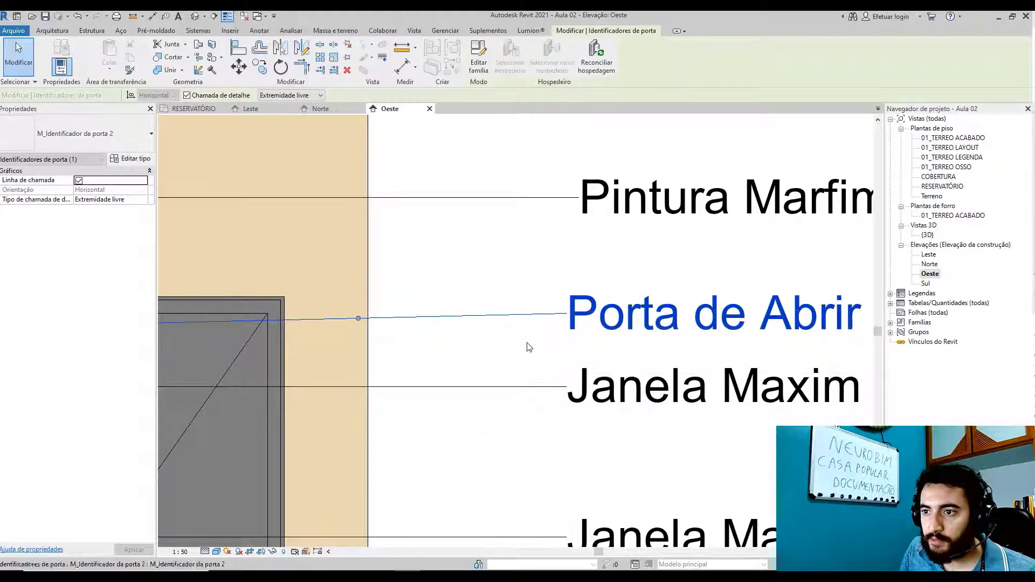
pyautogui.scroll(-2, 528, 345)
pyautogui.moveTo(280, 331); pyautogui.dragTo(280, 322)
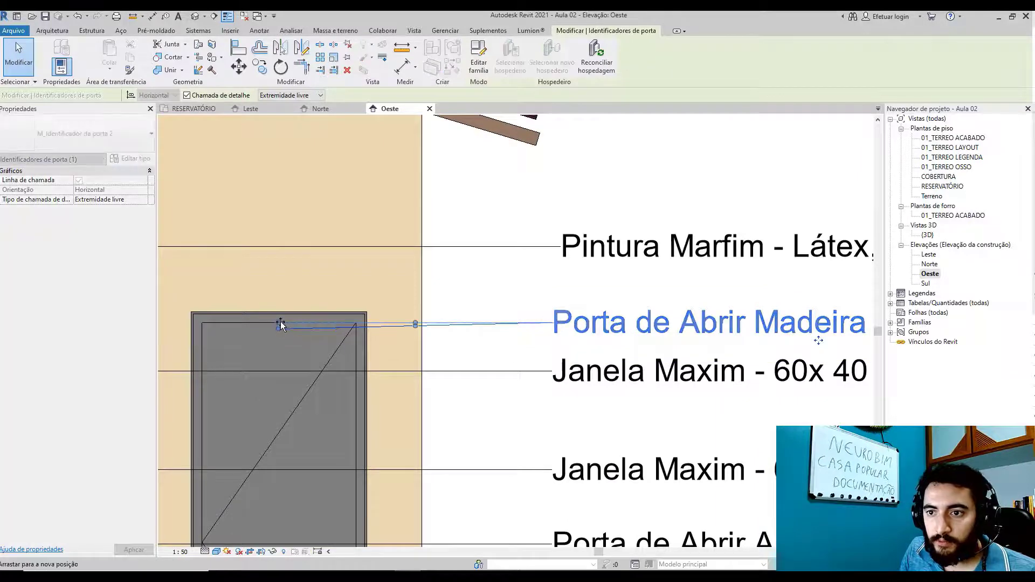
pyautogui.press('Escape')
pyautogui.scroll(-3, 528, 334)
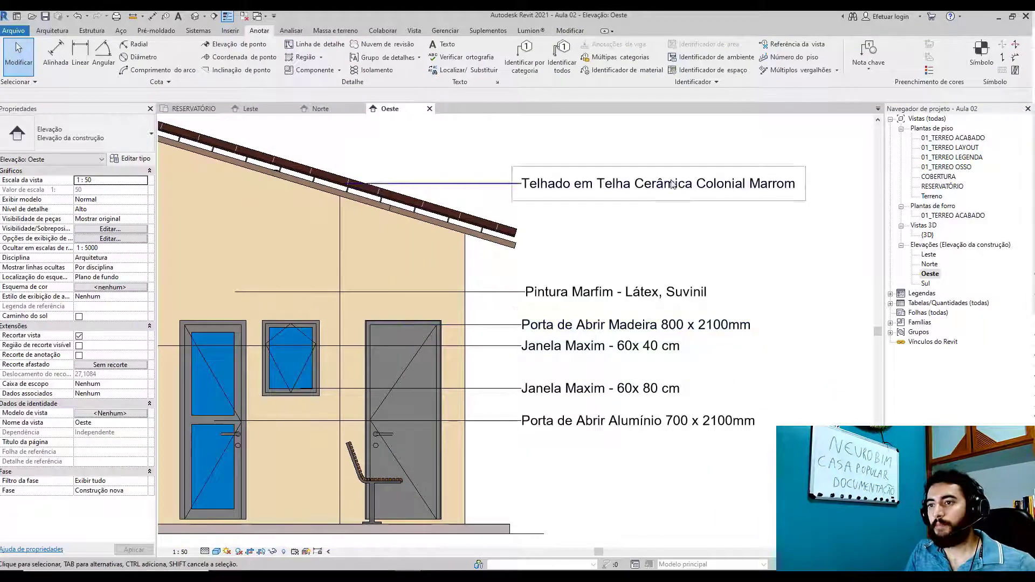
pyautogui.scroll(-3, 555, 415)
pyautogui.moveTo(566, 447); pyautogui.dragTo(569, 416, button='middle')
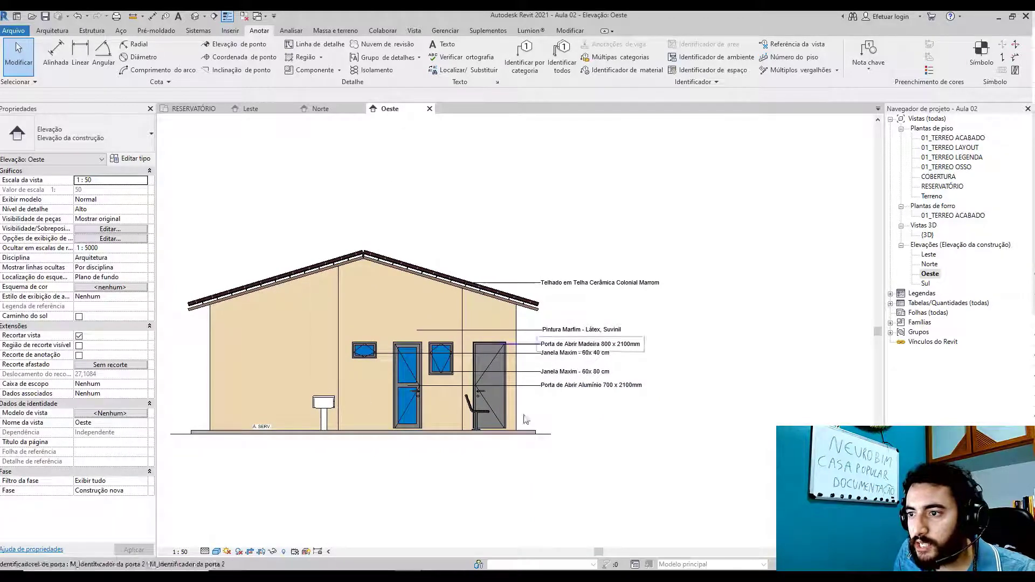
pyautogui.moveTo(563, 398); pyautogui.dragTo(619, 401, button='middle')
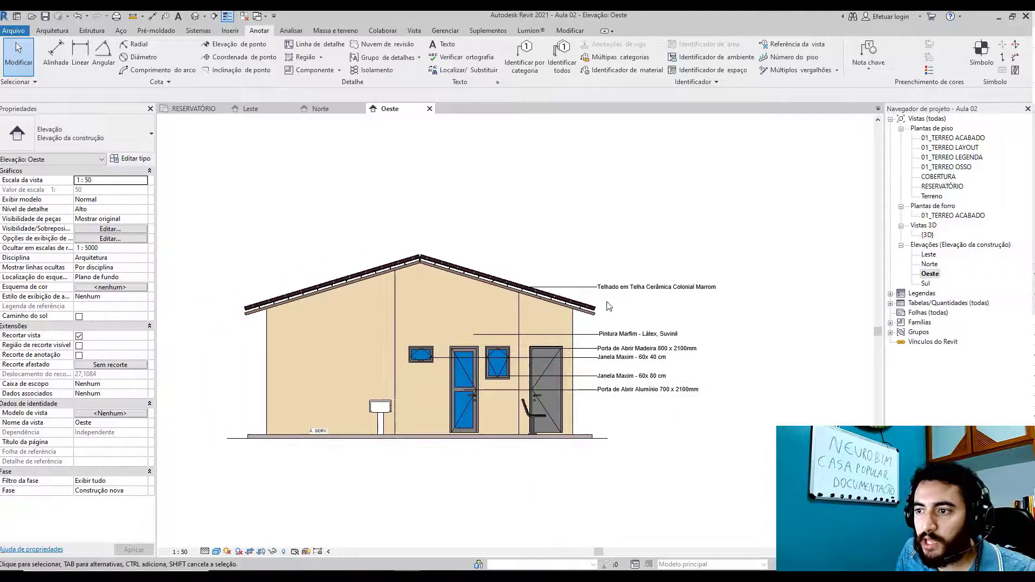
pyautogui.scroll(3, 617, 399)
pyautogui.scroll(-5, 615, 392)
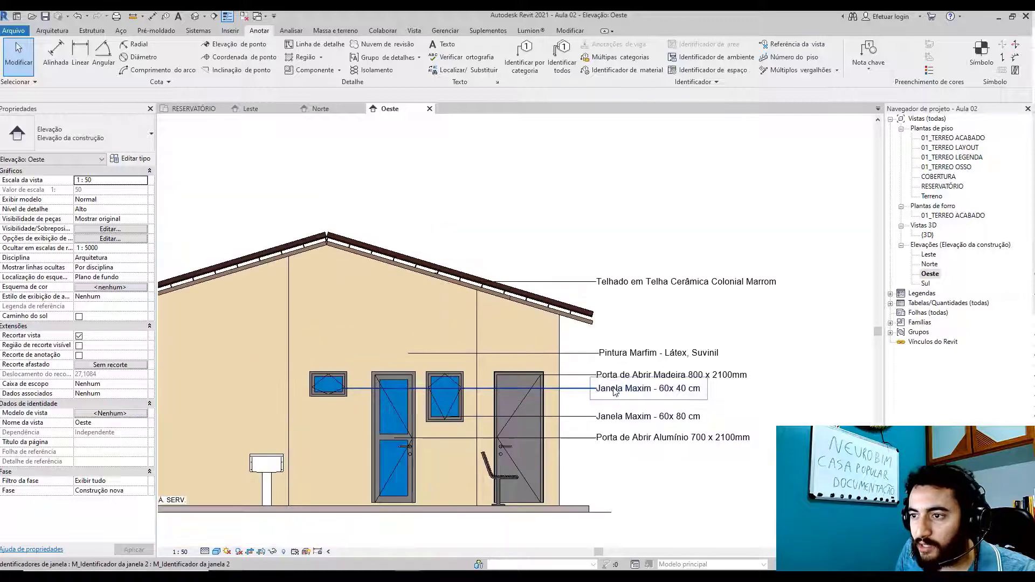
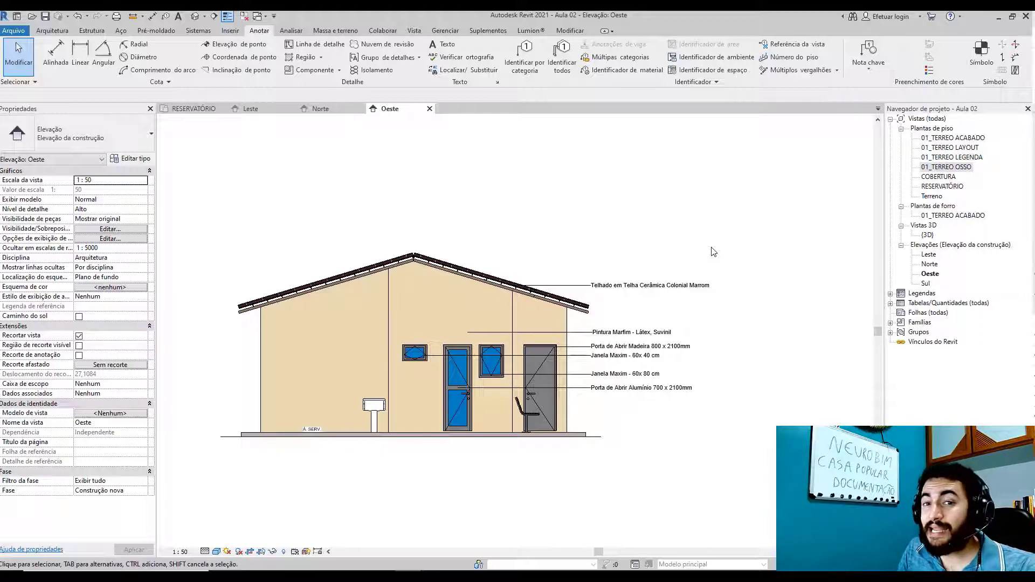
# - Open the 01_TERREO ACABADO floor plan and draw a horizontal section line across the house through the Cozinha and the living area
pyautogui.doubleClick(941, 138)
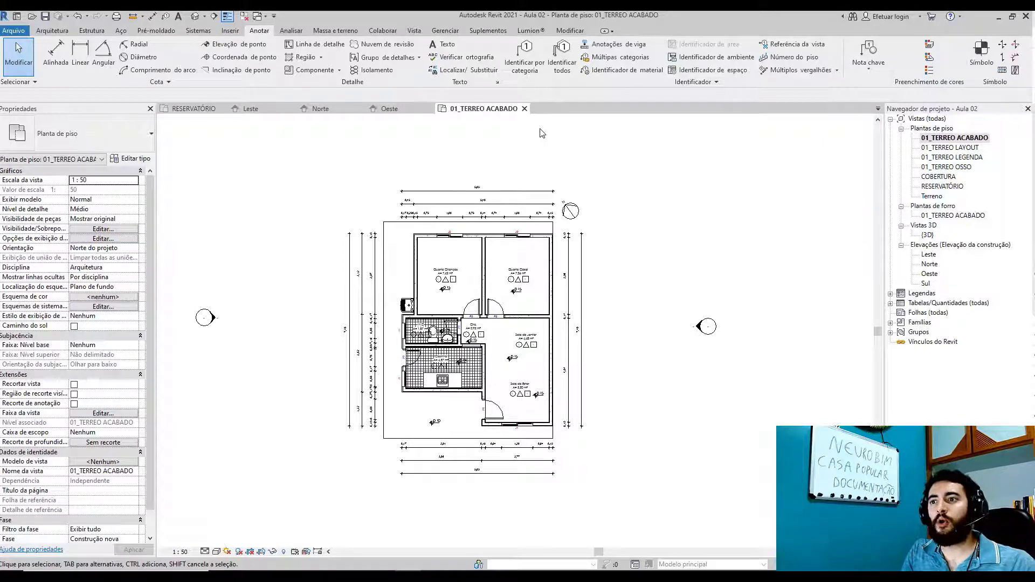
pyautogui.click(414, 31)
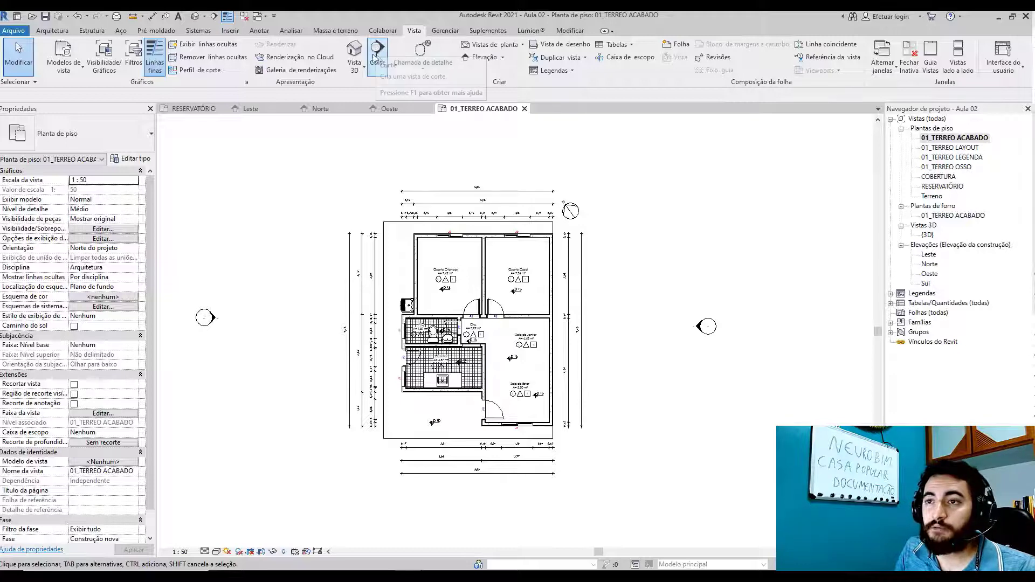
pyautogui.click(215, 18)
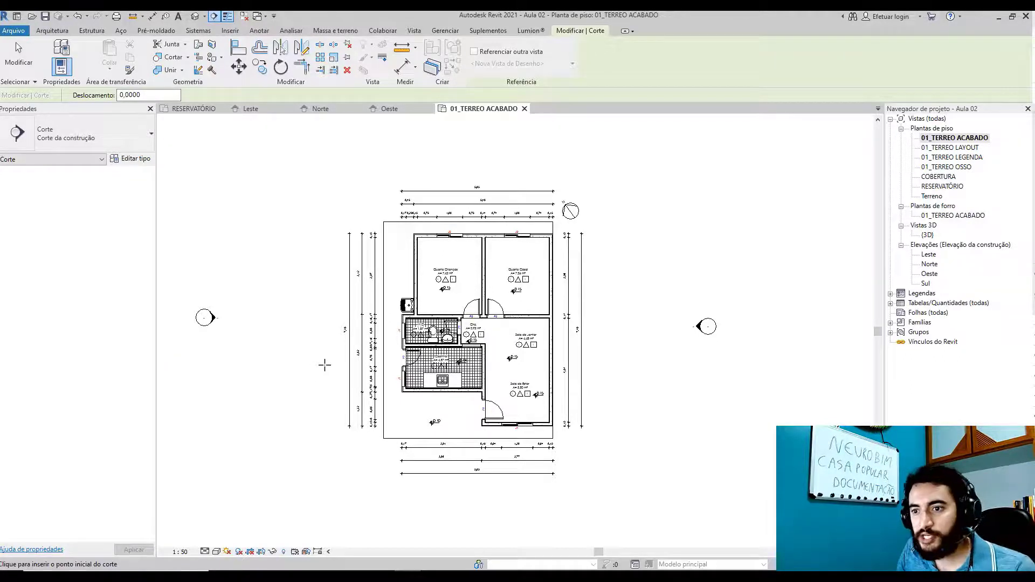
pyautogui.click(317, 361)
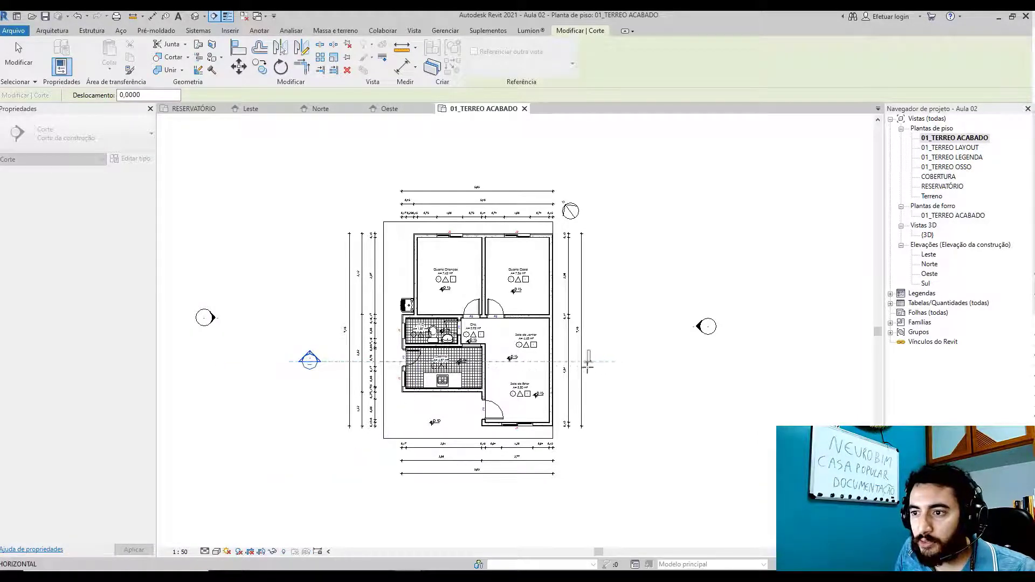
pyautogui.click(597, 362)
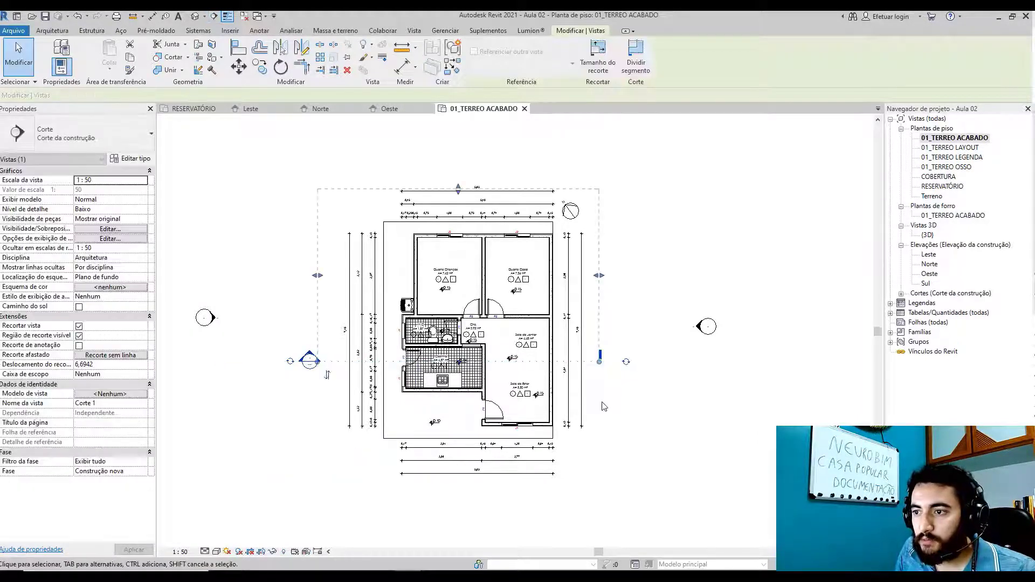
# - Move the section's head symbol closer to the house's dimension lines and adjust the tail mark at the opposite end
pyautogui.scroll(3, 330, 363)
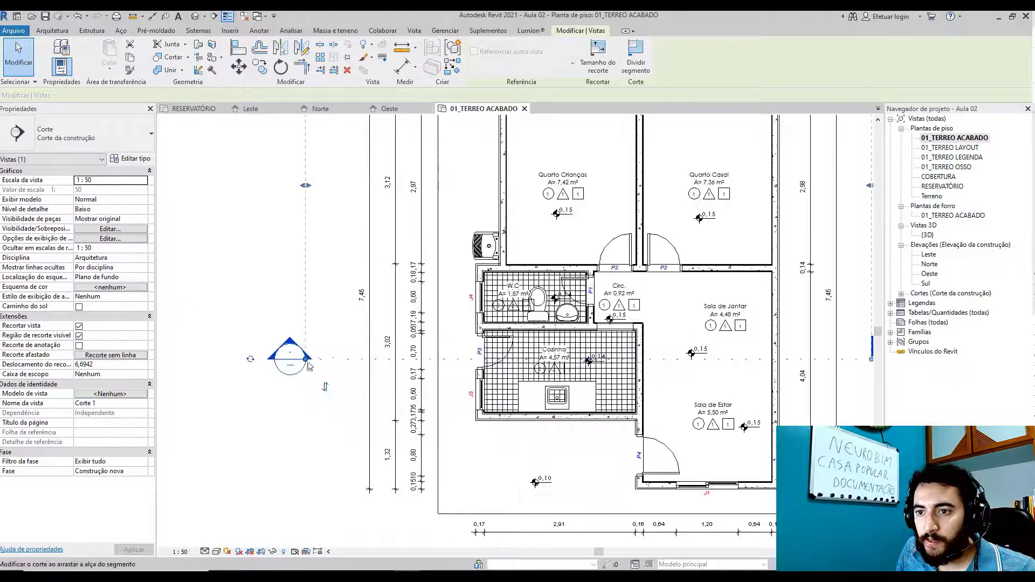
pyautogui.moveTo(306, 360); pyautogui.dragTo(337, 367)
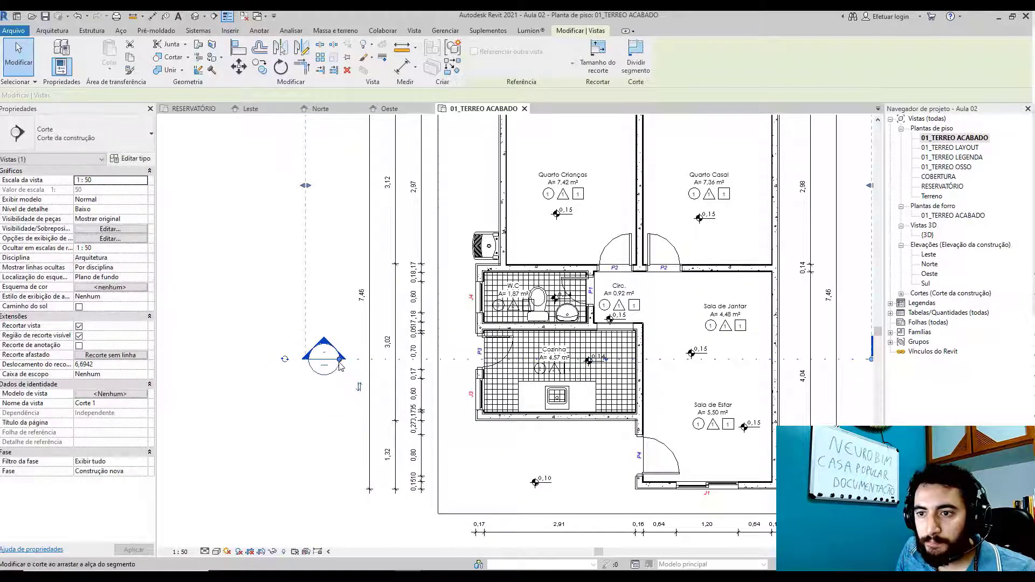
pyautogui.scroll(-3, 340, 368)
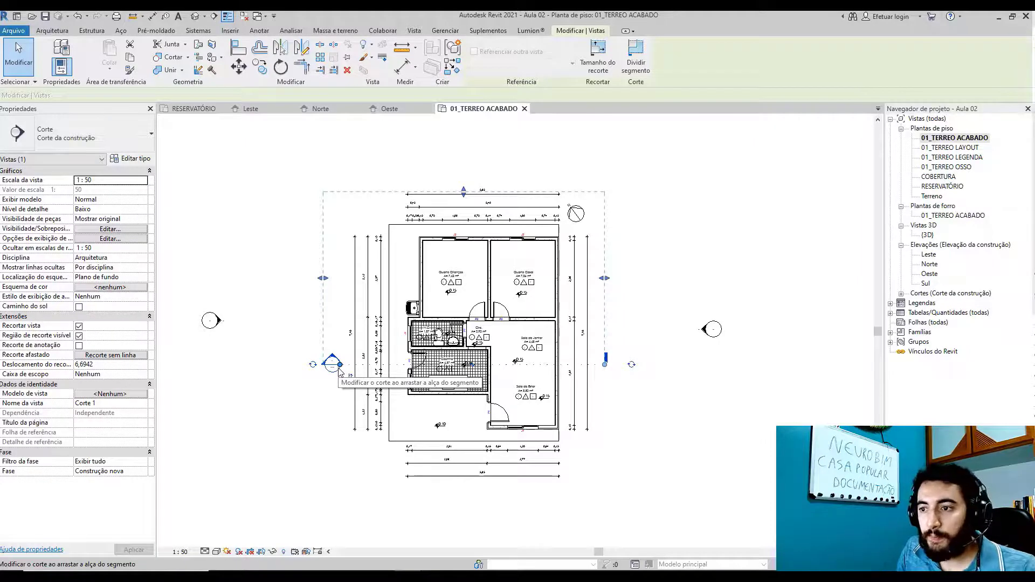
pyautogui.scroll(4, 606, 362)
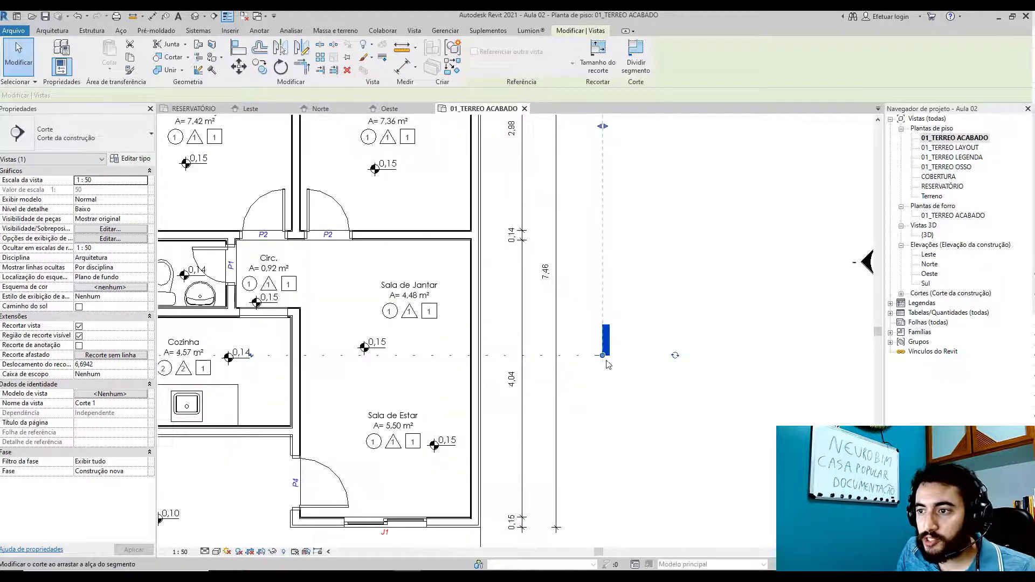
pyautogui.moveTo(603, 357)
pyautogui.mouseDown()
pyautogui.moveTo(614, 363)
pyautogui.moveTo(602, 363)
pyautogui.mouseUp()
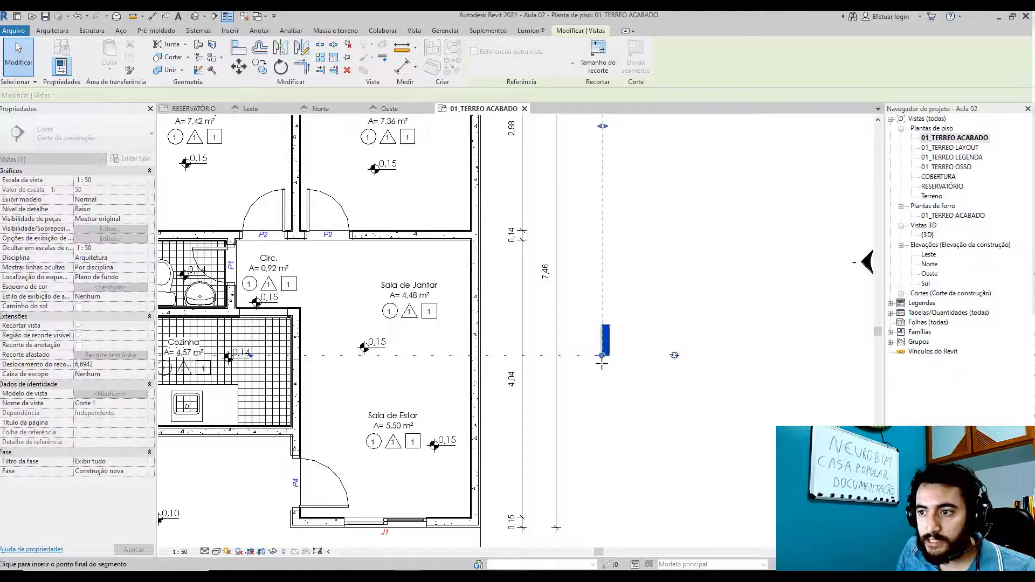
pyautogui.click(602, 363)
pyautogui.scroll(-5, 604, 391)
pyautogui.press('Escape')
pyautogui.press('Escape')
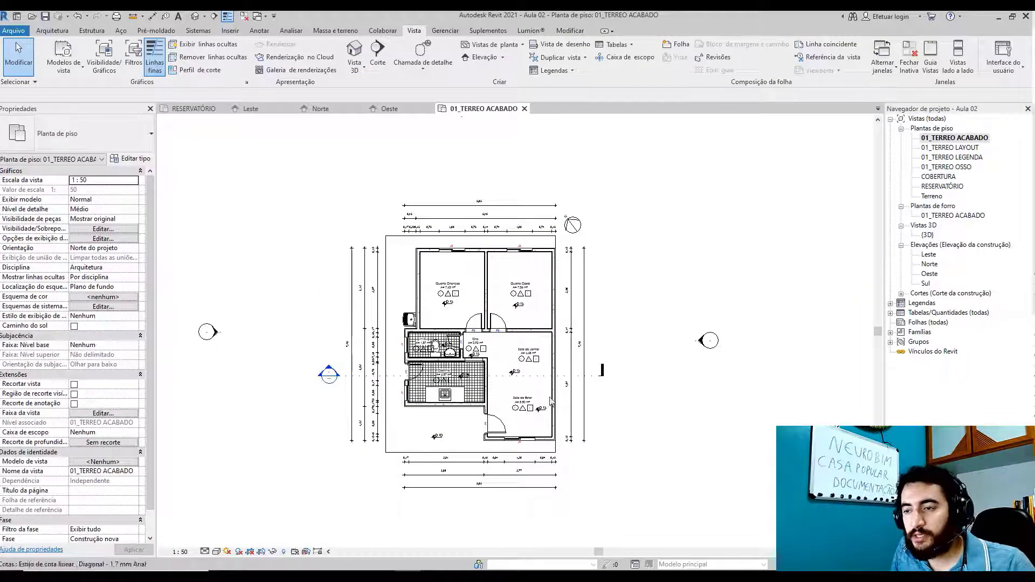
# - Examine the section's cut line, head symbol and tail mark on the floor plan
pyautogui.click(528, 376)
pyautogui.scroll(3, 391, 389)
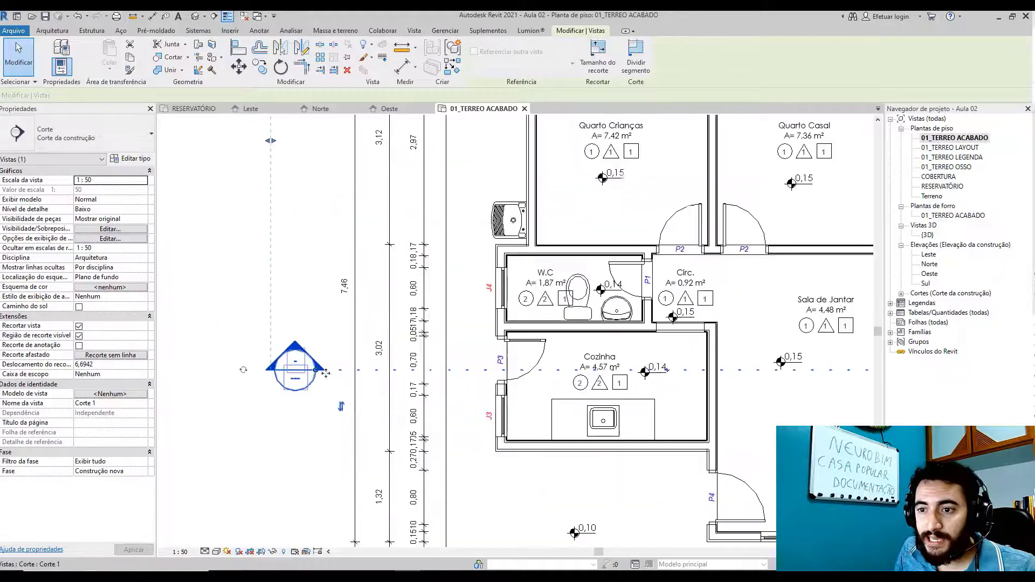
pyautogui.scroll(3, 358, 379)
pyautogui.scroll(1, 357, 379)
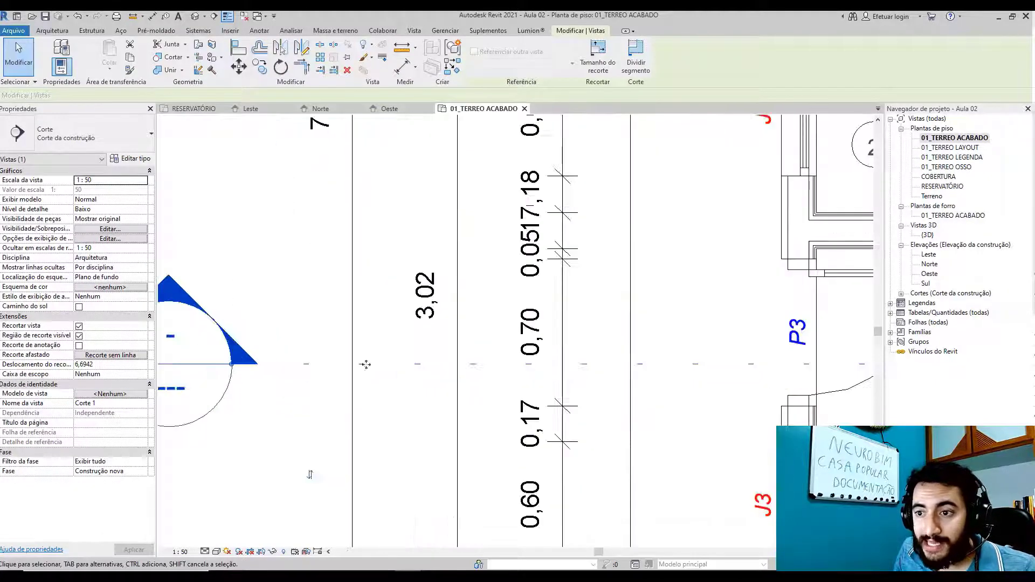
pyautogui.scroll(-5, 446, 377)
pyautogui.scroll(-2, 482, 378)
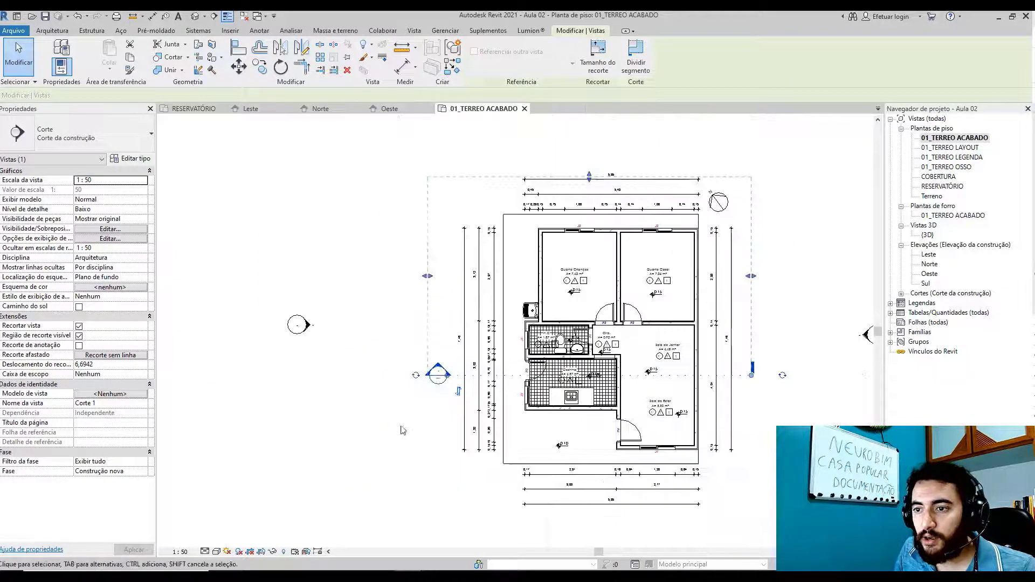
pyautogui.click(403, 428)
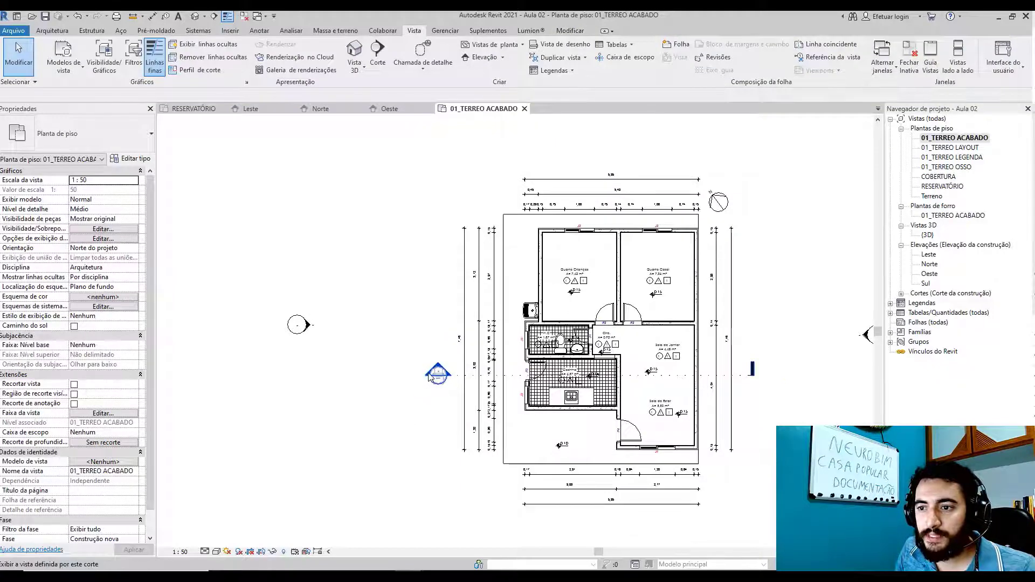
pyautogui.click(757, 370)
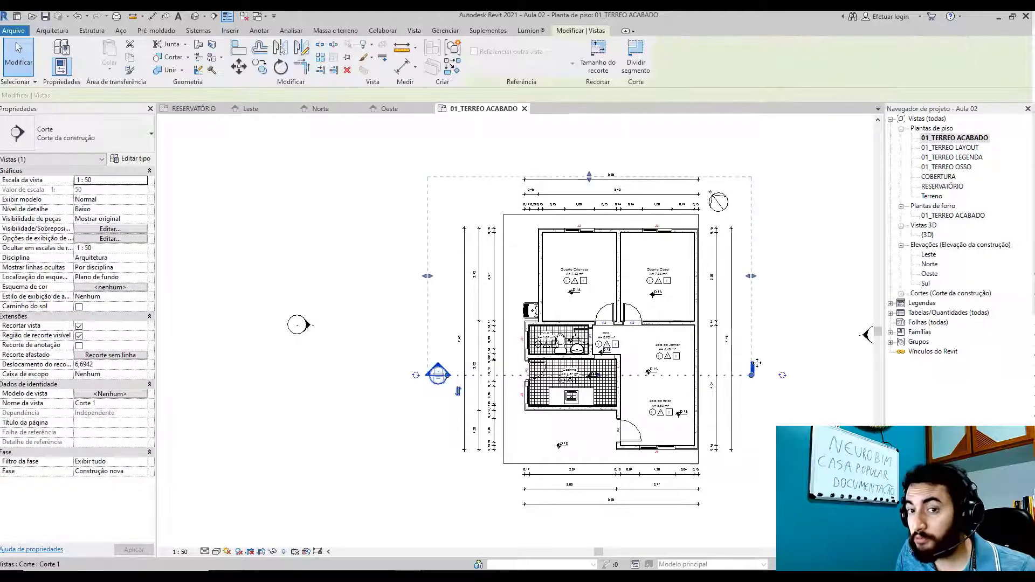
pyautogui.click(766, 361)
pyautogui.click(754, 368)
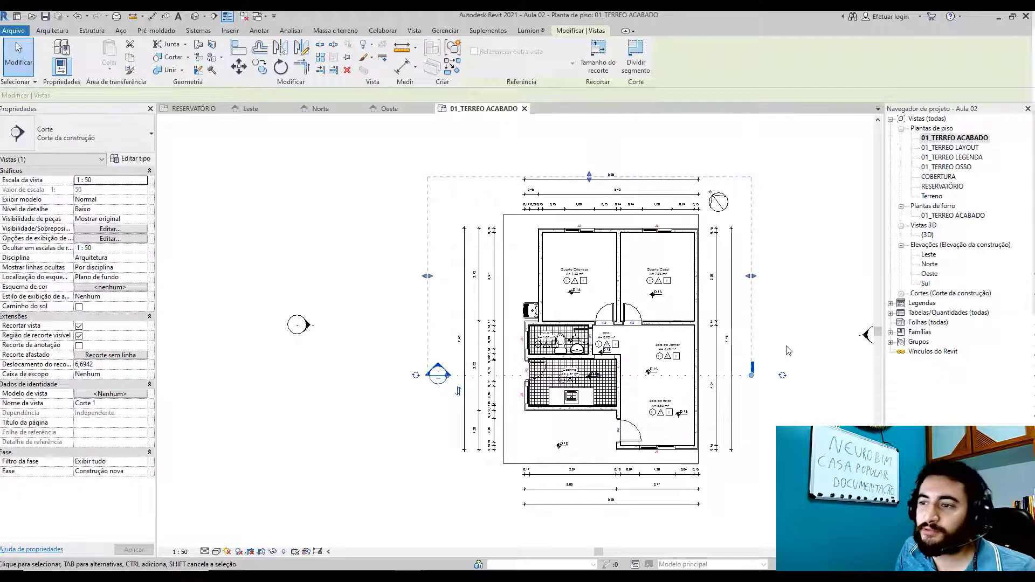
pyautogui.click(788, 350)
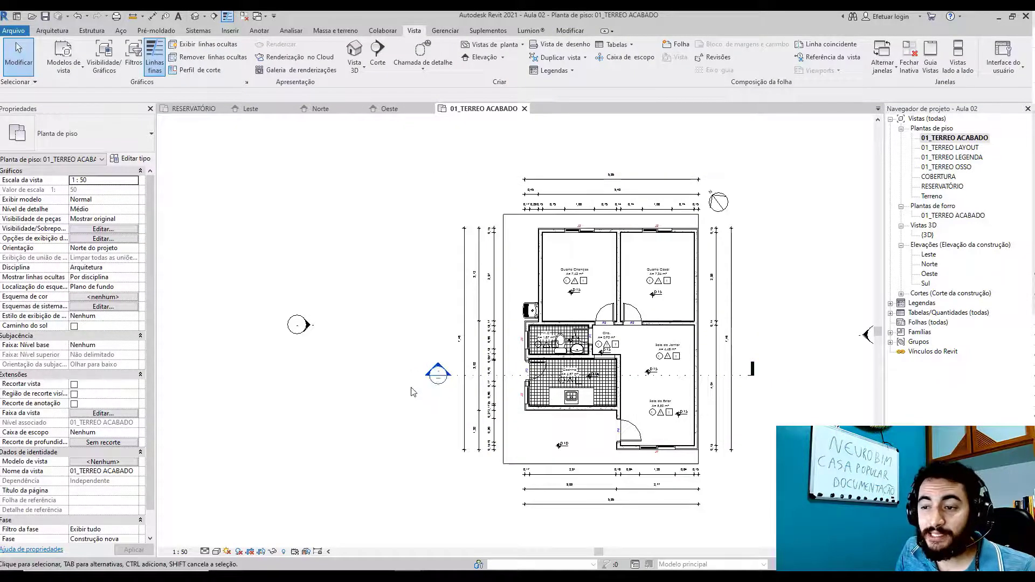
pyautogui.click(491, 377)
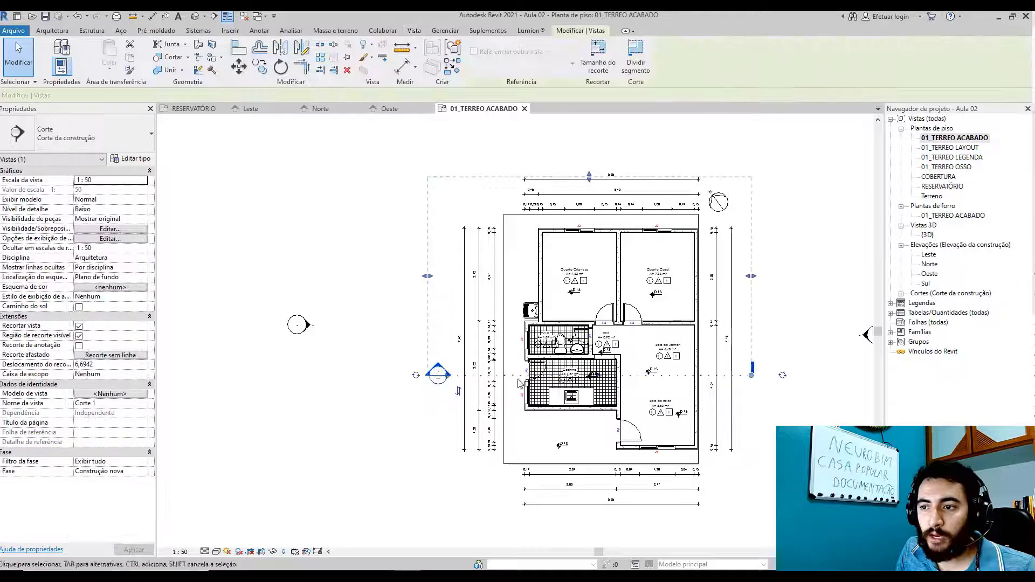
pyautogui.click(801, 375)
pyautogui.click(753, 370)
pyautogui.press('Escape')
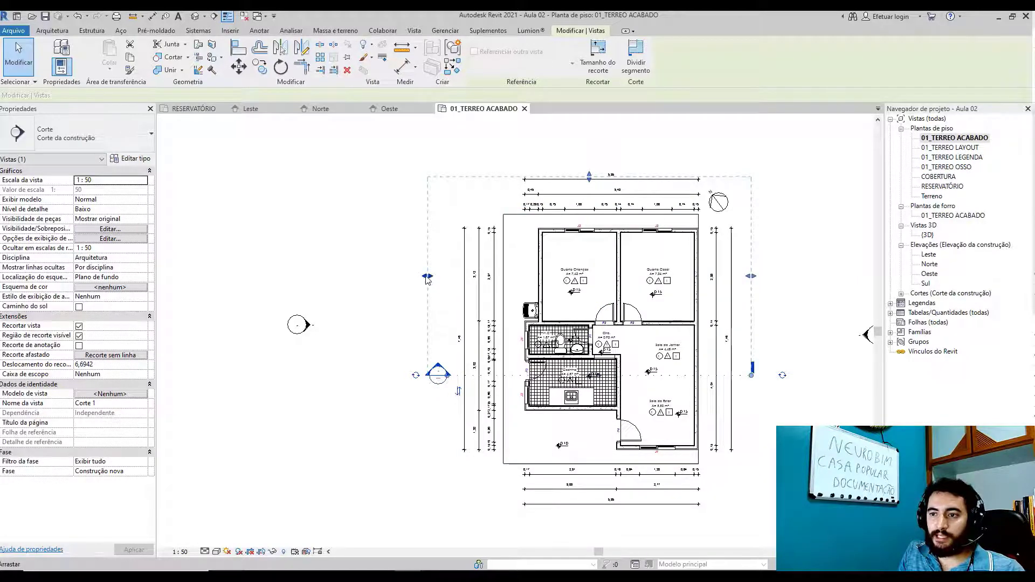
# - Adjust the section's view limits to just outside the house's side walls, with a far clip offset of about 5.90 m
pyautogui.moveTo(430, 277); pyautogui.dragTo(554, 277)
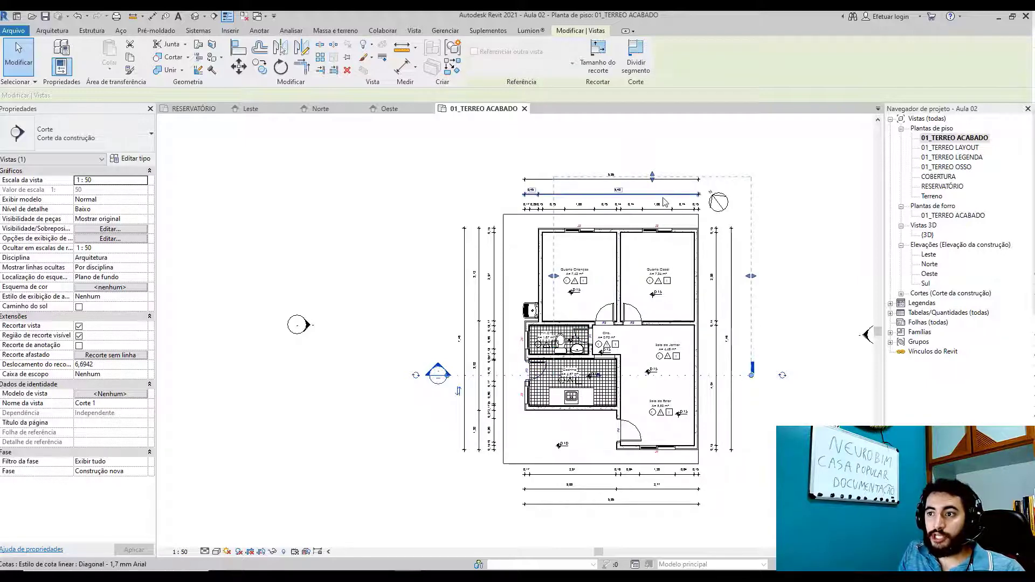
pyautogui.moveTo(652, 178); pyautogui.dragTo(652, 339)
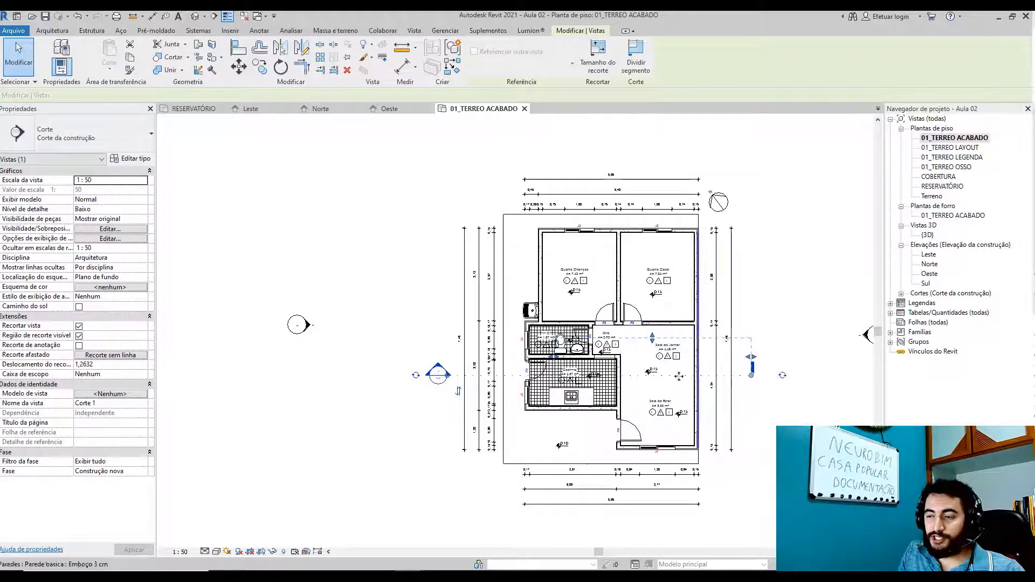
pyautogui.moveTo(652, 338); pyautogui.dragTo(652, 199)
pyautogui.moveTo(545, 288); pyautogui.dragTo(488, 288)
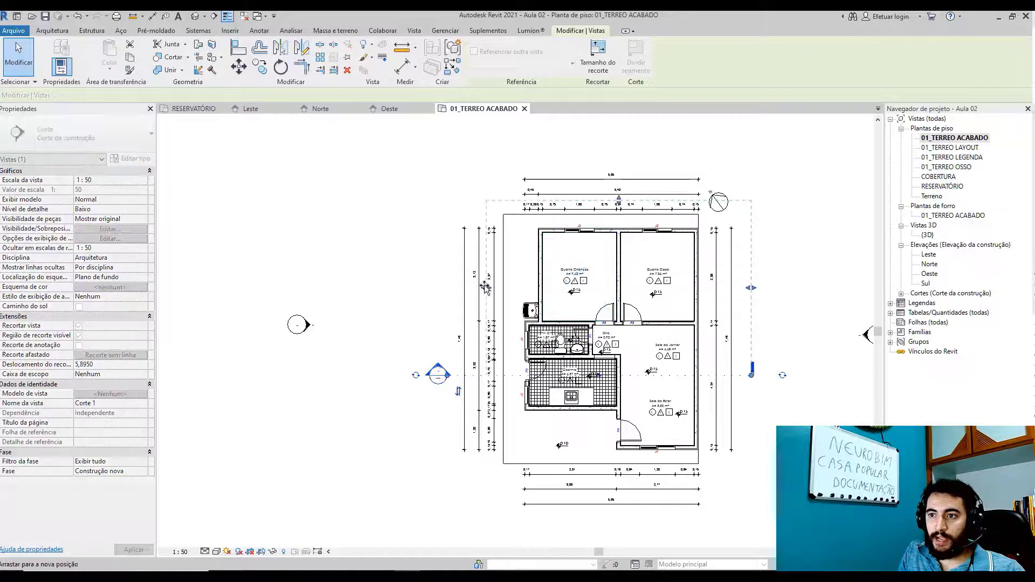
pyautogui.moveTo(751, 288); pyautogui.dragTo(706, 291)
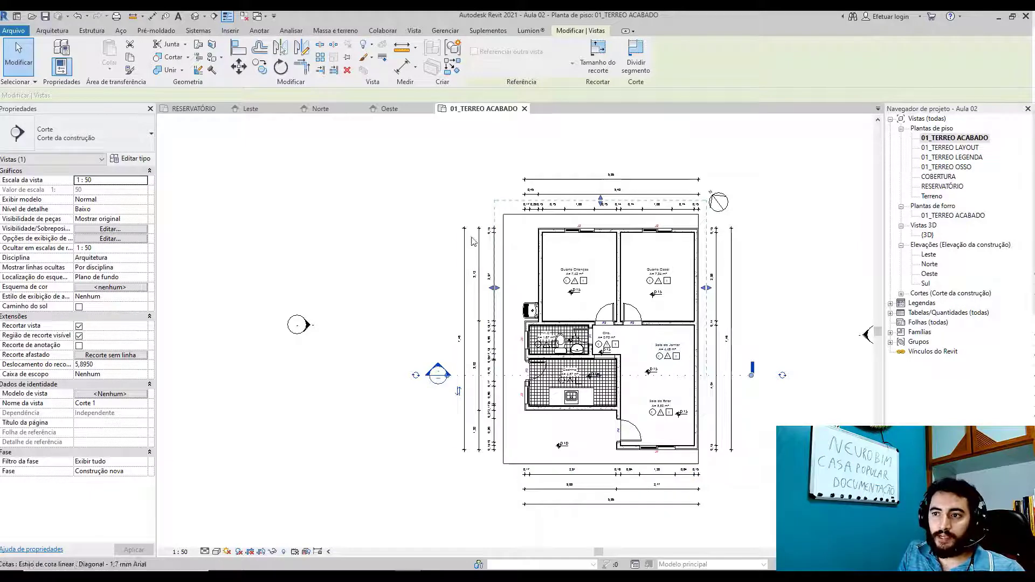
# - Break the horizontal section's cut line across the house so only short stubs remain by its head symbol and tail mark
pyautogui.click(802, 292)
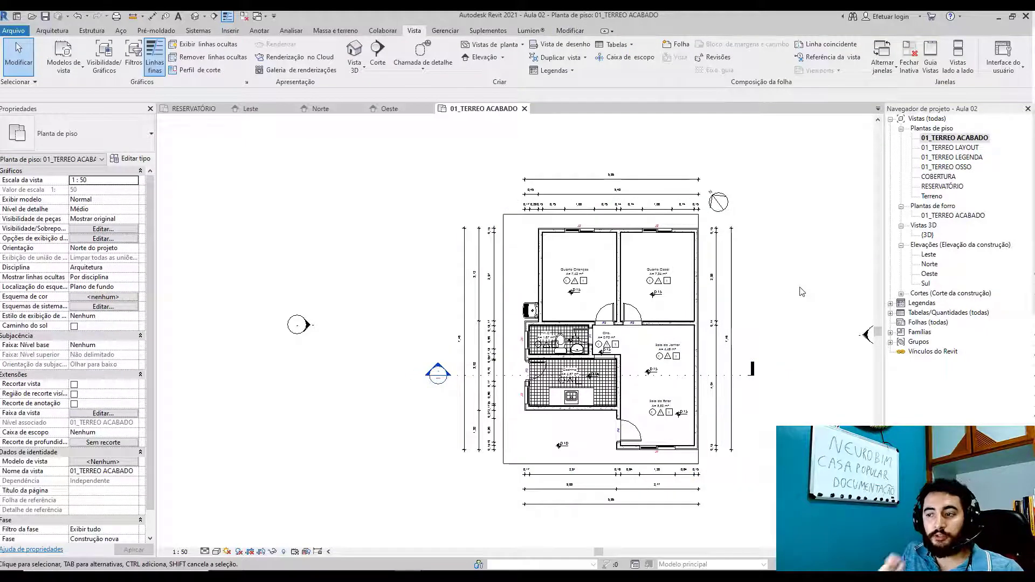
pyautogui.click(749, 375)
pyautogui.scroll(1, 750, 391)
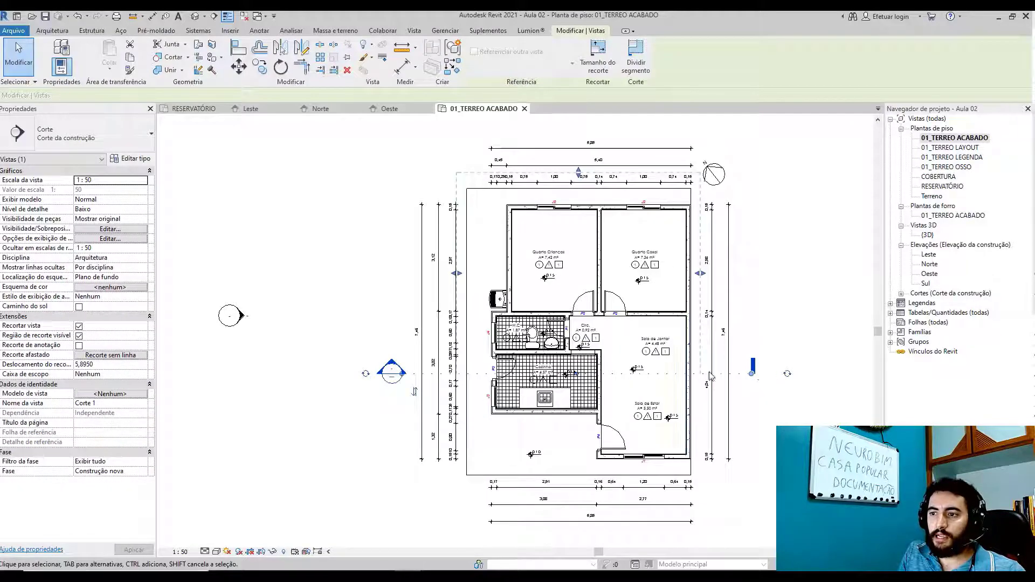
pyautogui.scroll(5, 570, 380)
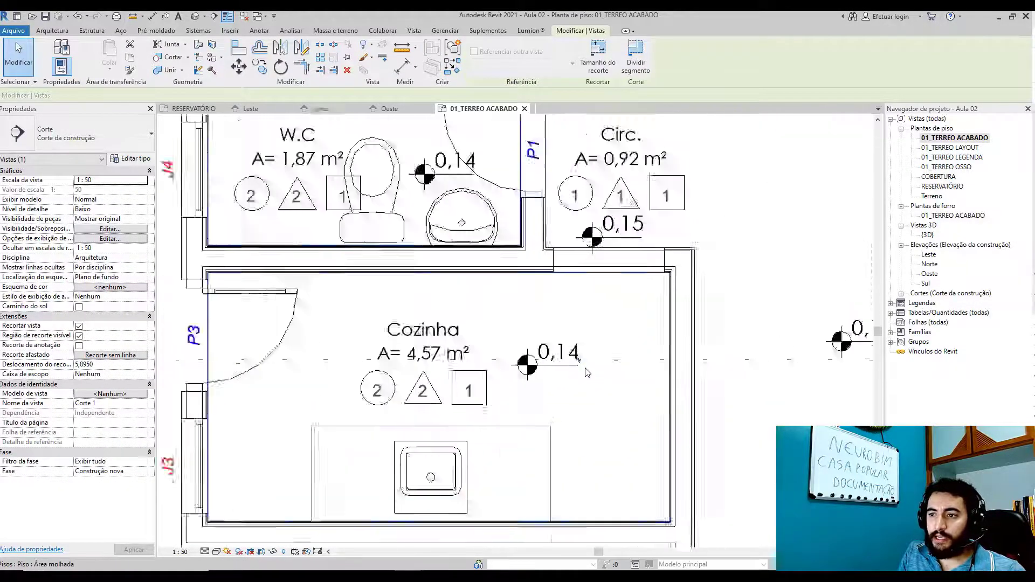
pyautogui.scroll(-5, 578, 364)
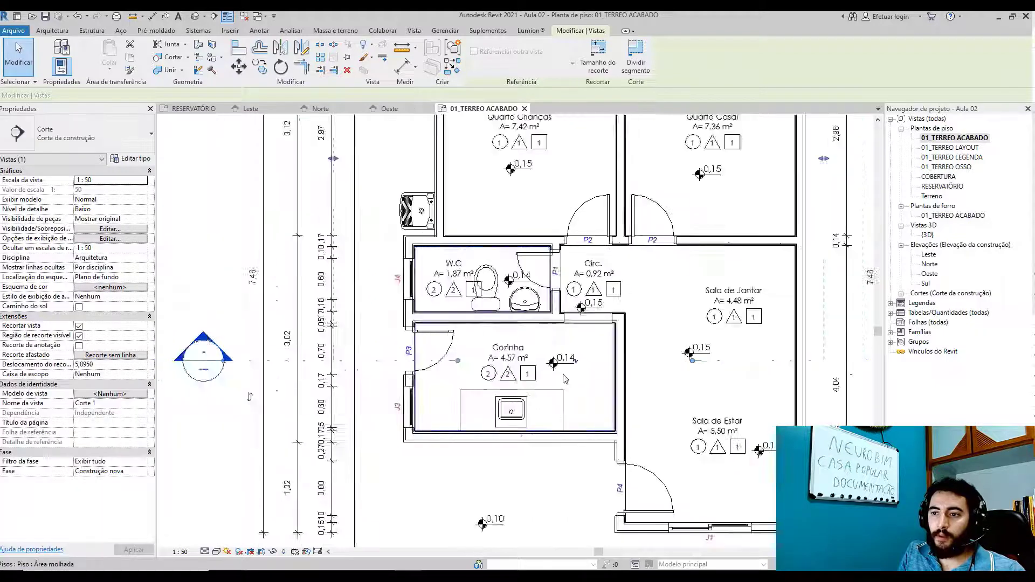
pyautogui.moveTo(495, 367); pyautogui.dragTo(361, 382)
pyautogui.click(656, 374)
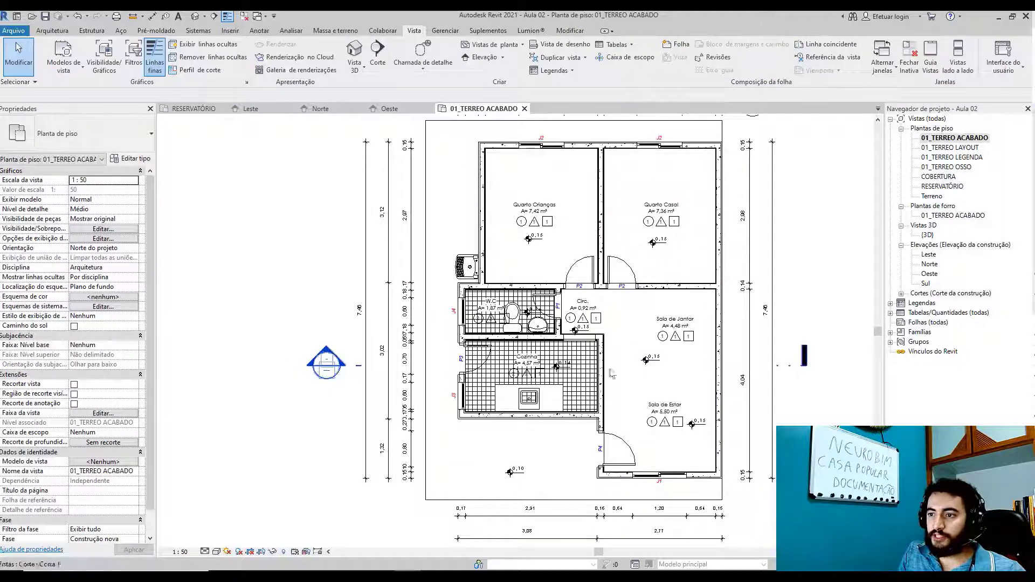
pyautogui.scroll(-3, 683, 425)
pyautogui.moveTo(683, 425); pyautogui.dragTo(650, 409, button='middle')
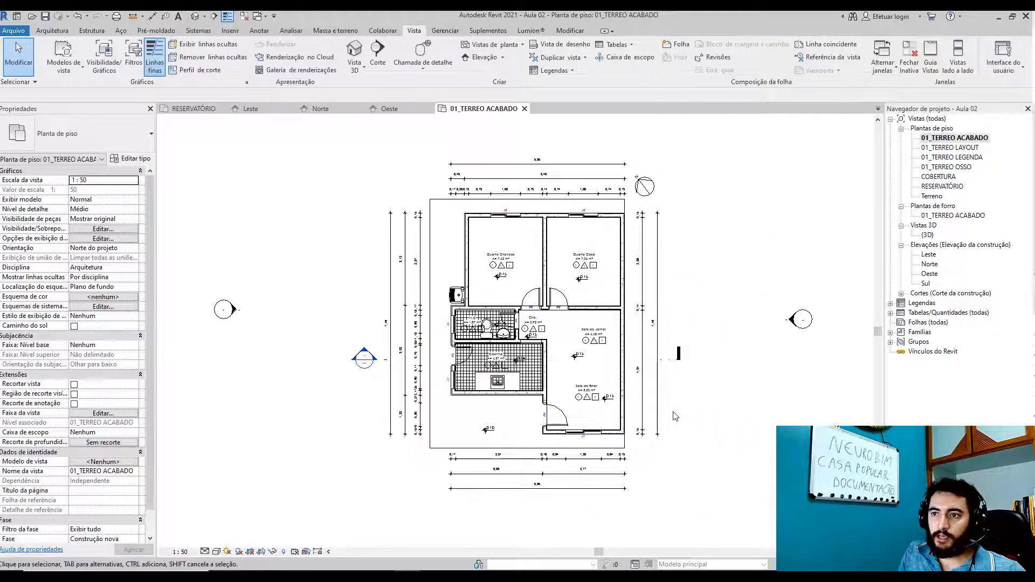
# - Draw a vertical section line across the house through Quarto Crianças, W.C and Cozinha, and move its head symbol closer to the dimension lines
pyautogui.click(214, 16)
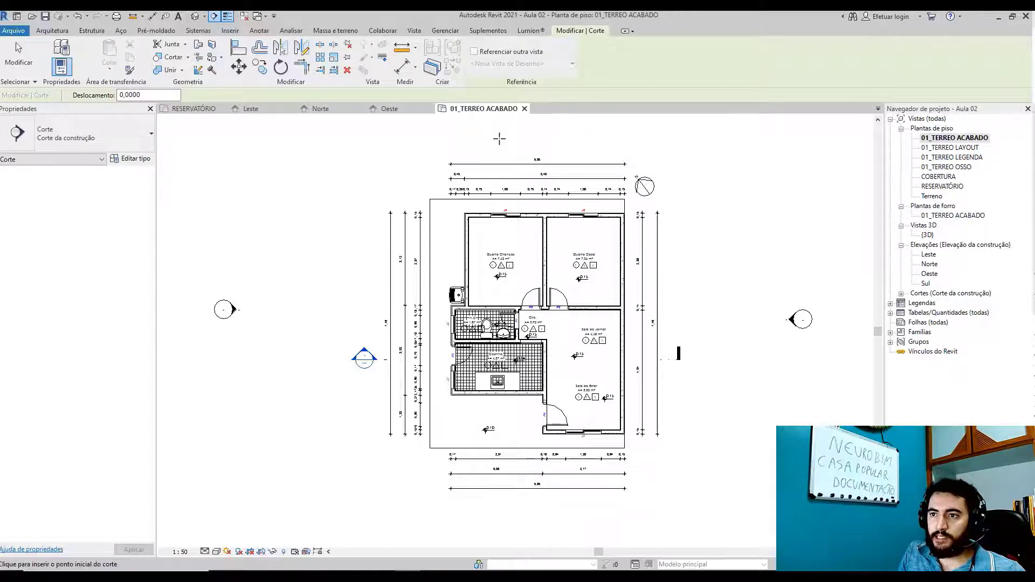
pyautogui.click(496, 136)
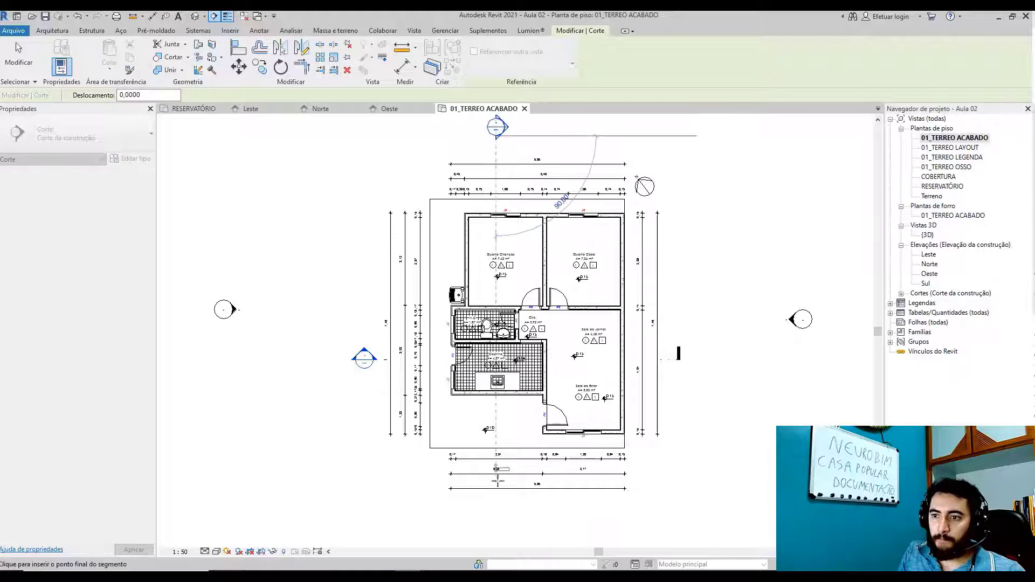
pyautogui.click(496, 505)
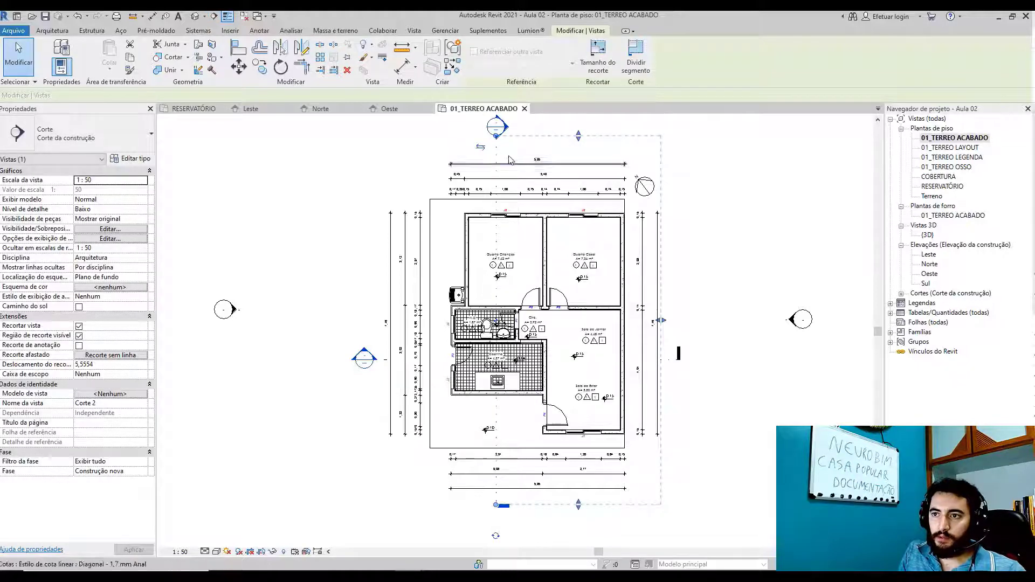
pyautogui.moveTo(496, 136); pyautogui.dragTo(496, 153)
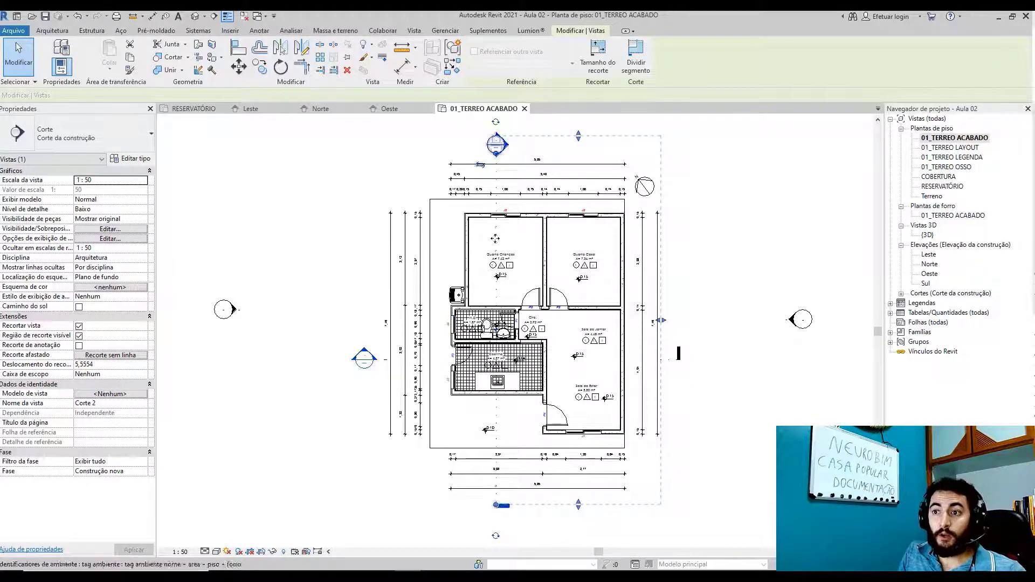
pyautogui.click(533, 151)
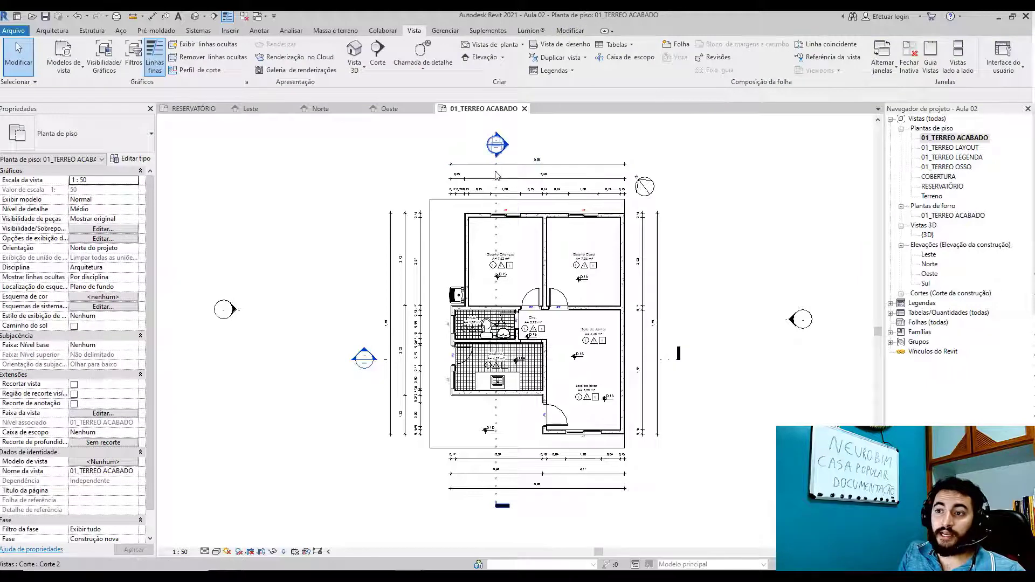
# - Flip the vertical section's viewing direction and tighten its view limits to just outside the house, with a far clip offset of about 2.32 m
pyautogui.click(496, 170)
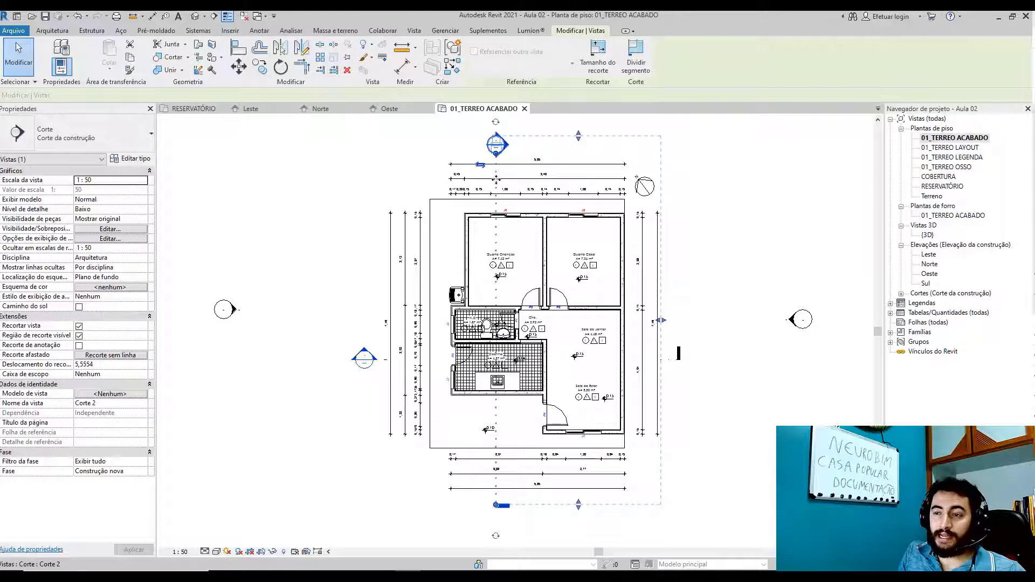
pyautogui.scroll(5, 473, 172)
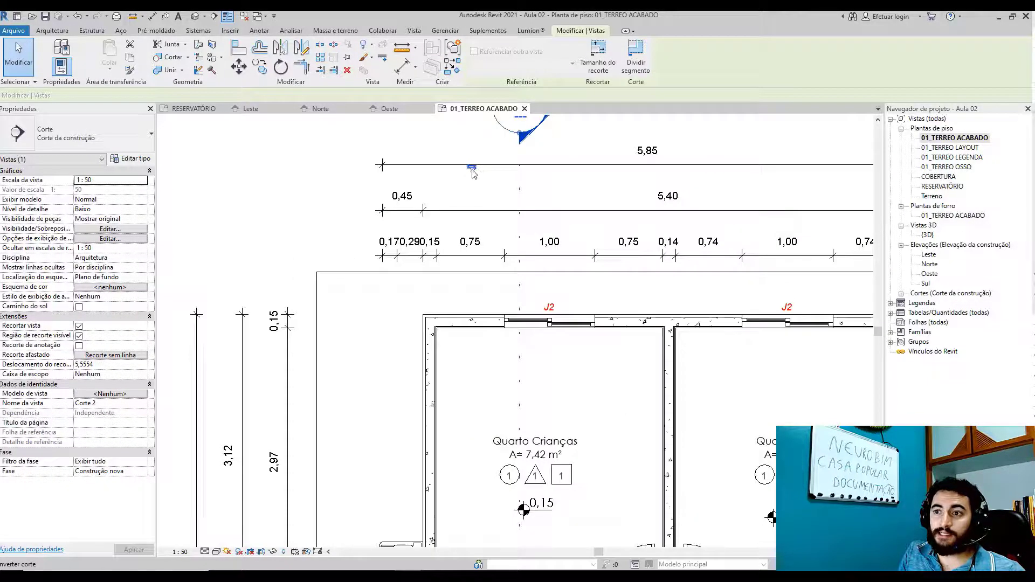
pyautogui.scroll(-5, 475, 172)
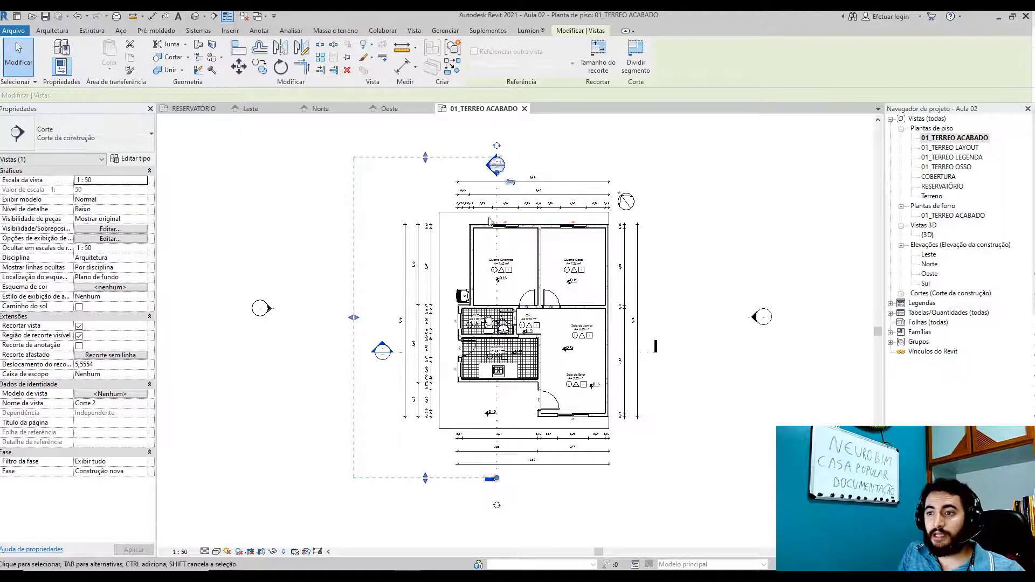
pyautogui.moveTo(425, 157); pyautogui.dragTo(425, 208)
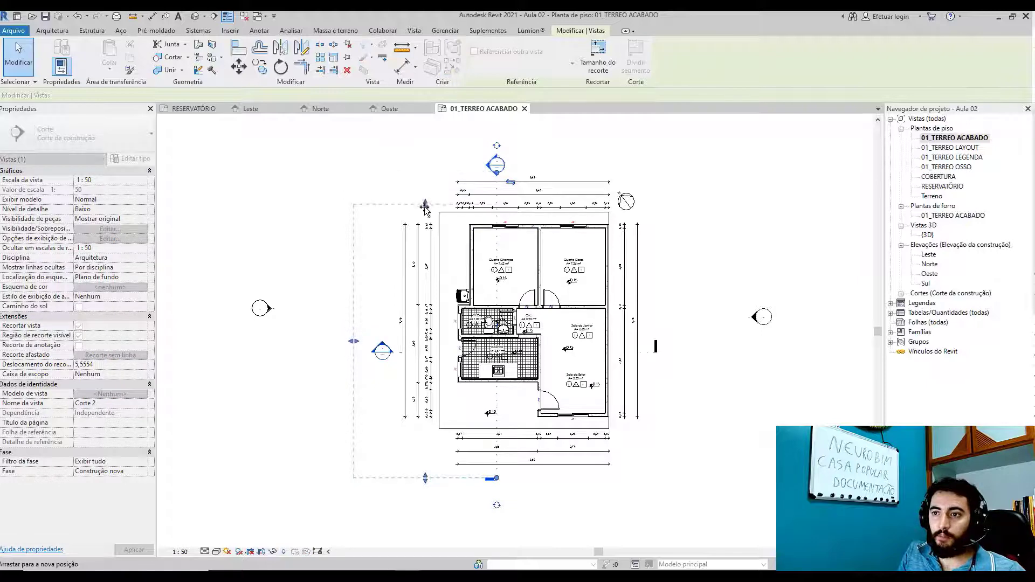
pyautogui.moveTo(425, 477); pyautogui.dragTo(435, 438)
pyautogui.moveTo(354, 320); pyautogui.dragTo(435, 321)
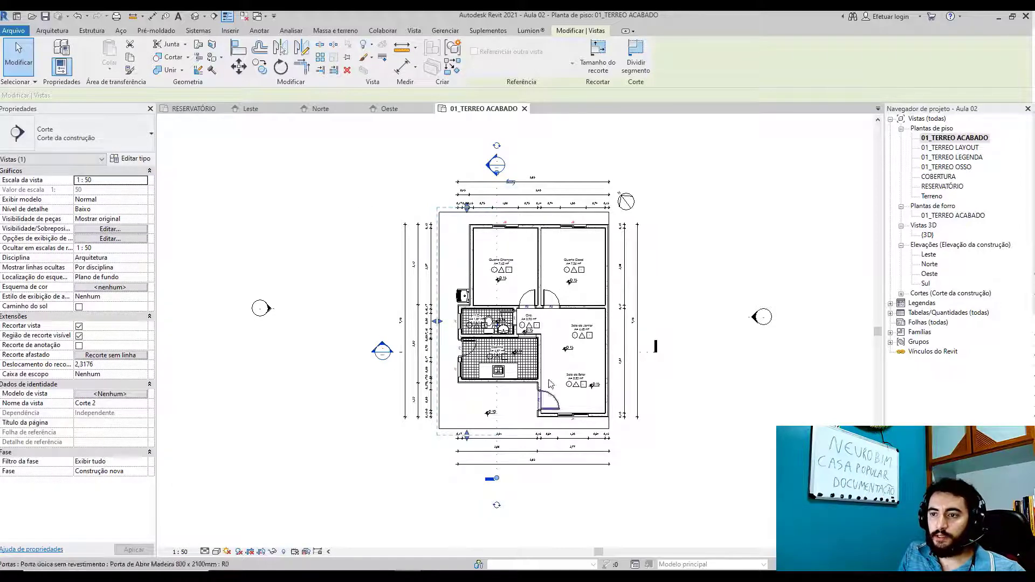
pyautogui.click(705, 230)
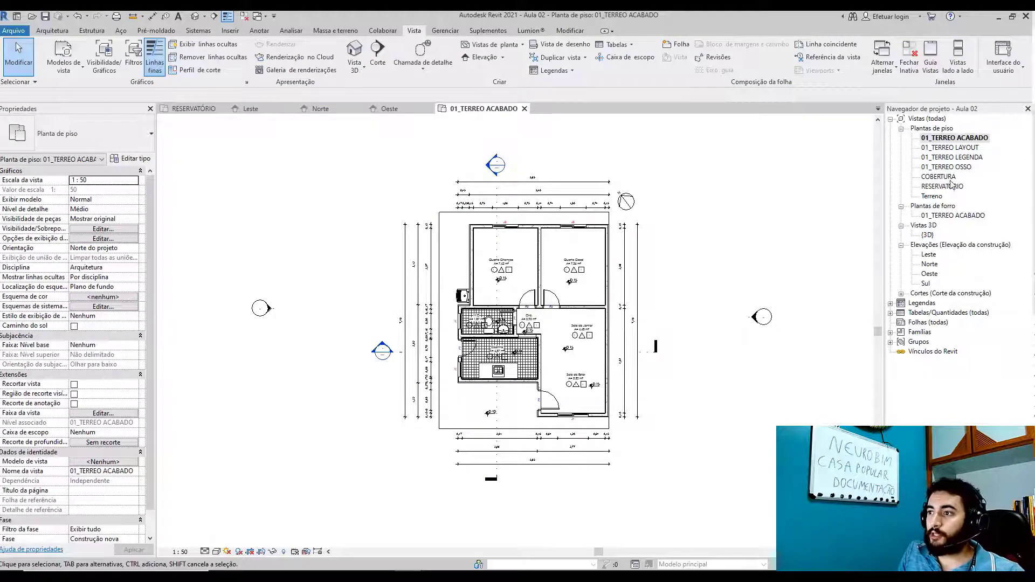
# - Open the Corte 1 view from the project's building sections
pyautogui.click(901, 294)
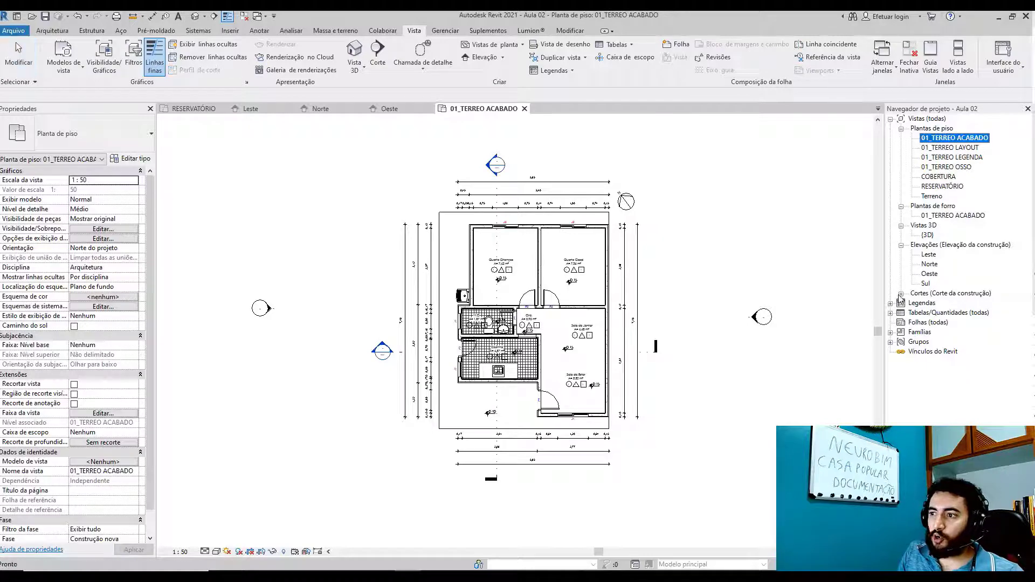
pyautogui.click(935, 303)
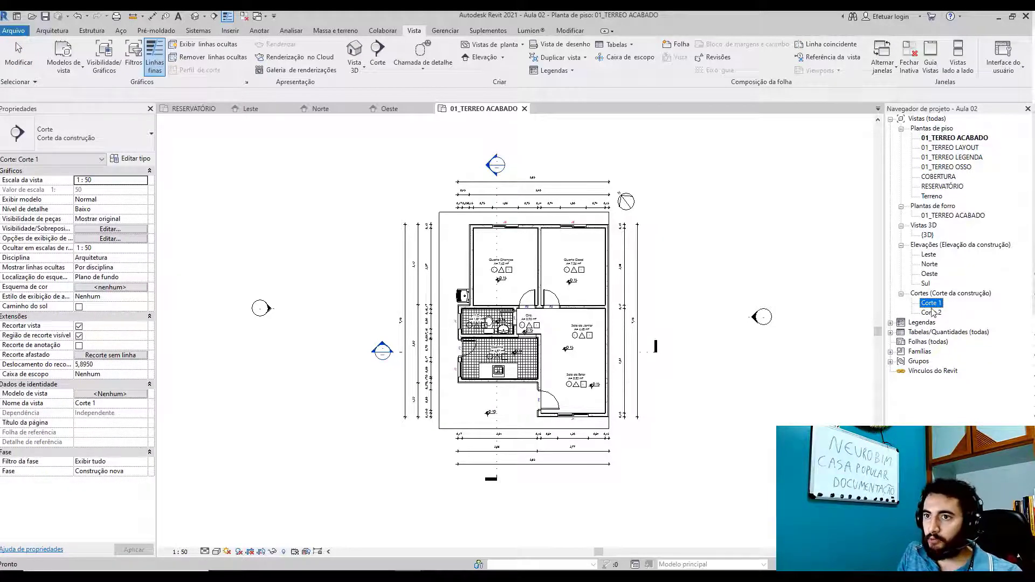
pyautogui.click(930, 313)
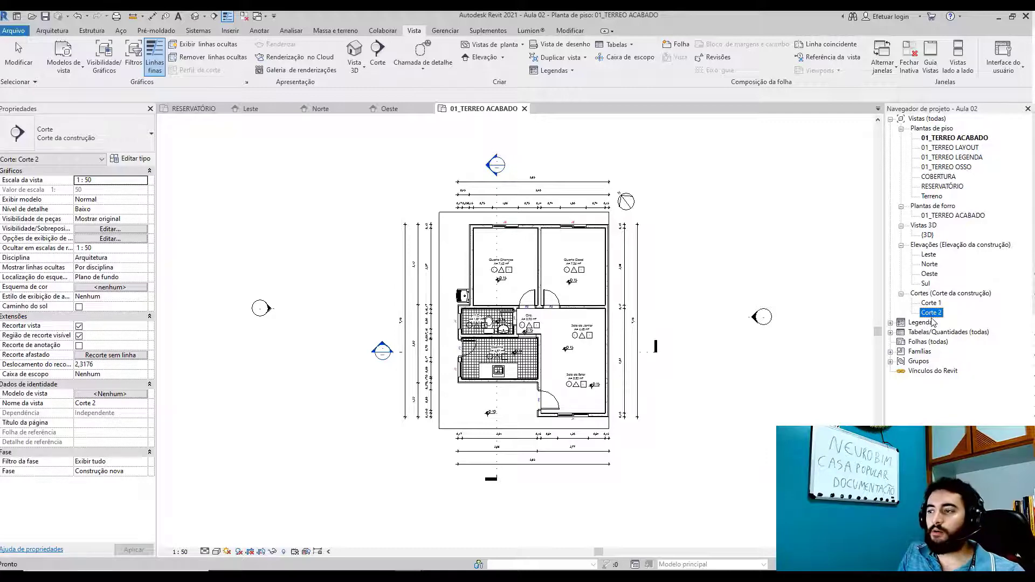
pyautogui.doubleClick(936, 304)
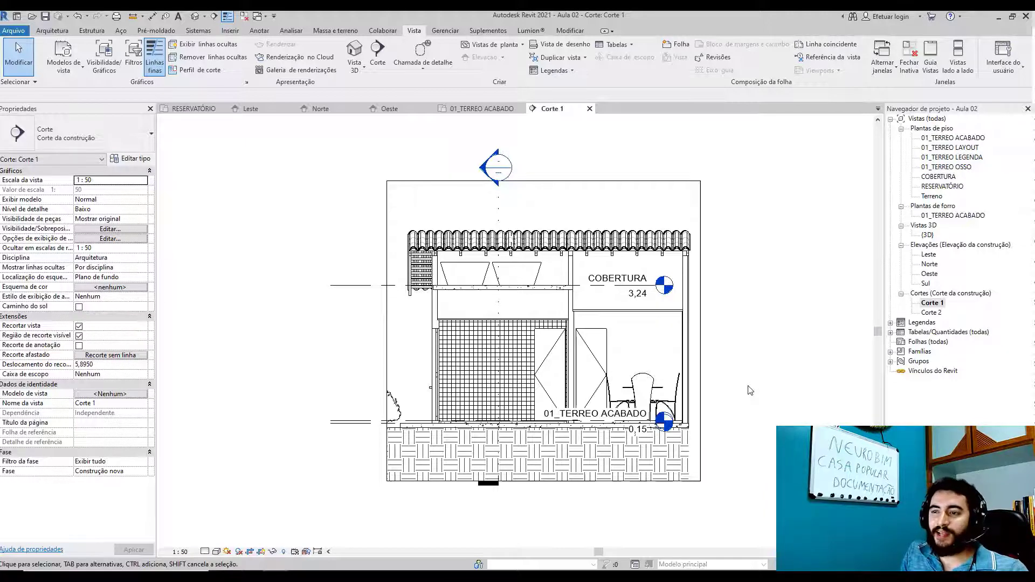
# - Tighten the Corte 1 crop region to just above the roof and a thin strip of ground below the floor
pyautogui.click(577, 181)
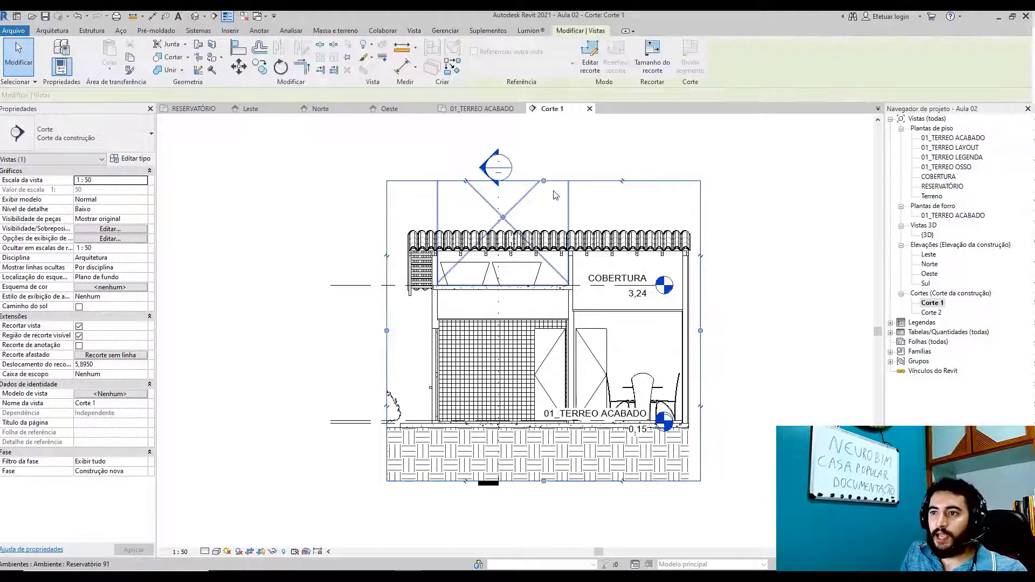
pyautogui.moveTo(542, 180); pyautogui.dragTo(544, 219)
pyautogui.moveTo(543, 481); pyautogui.dragTo(544, 445)
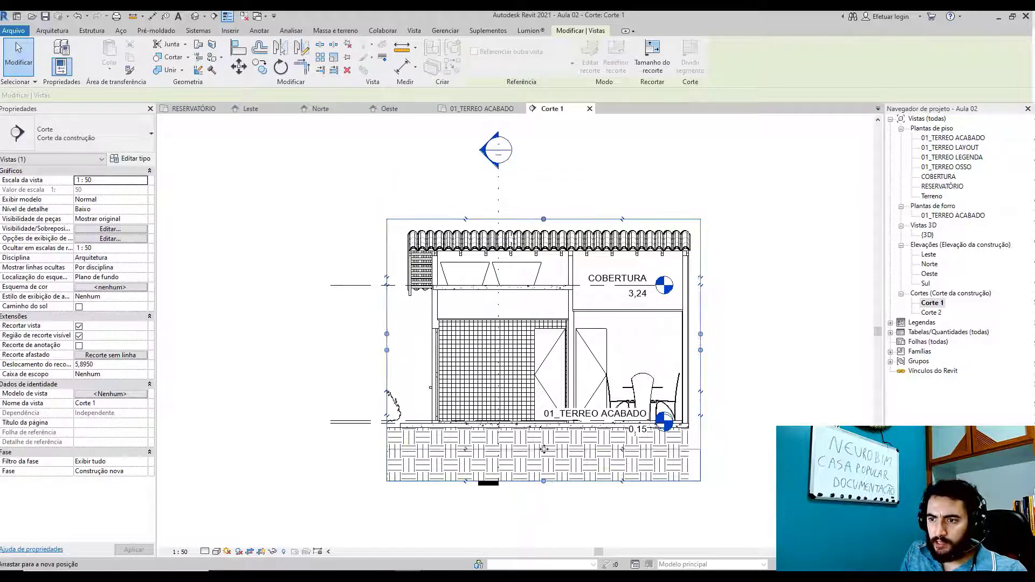
pyautogui.click(746, 364)
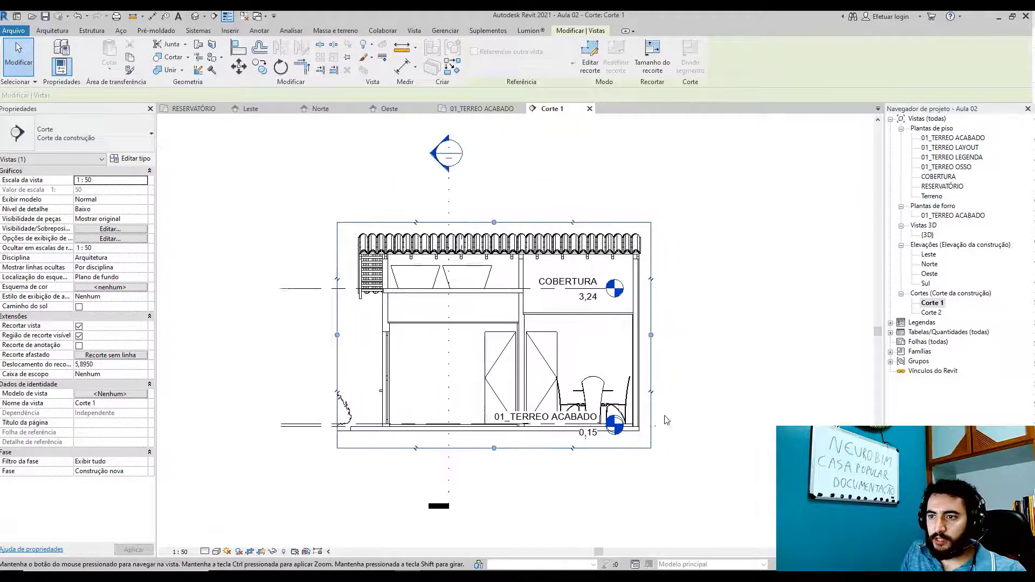
pyautogui.press('z')
pyautogui.press('f')
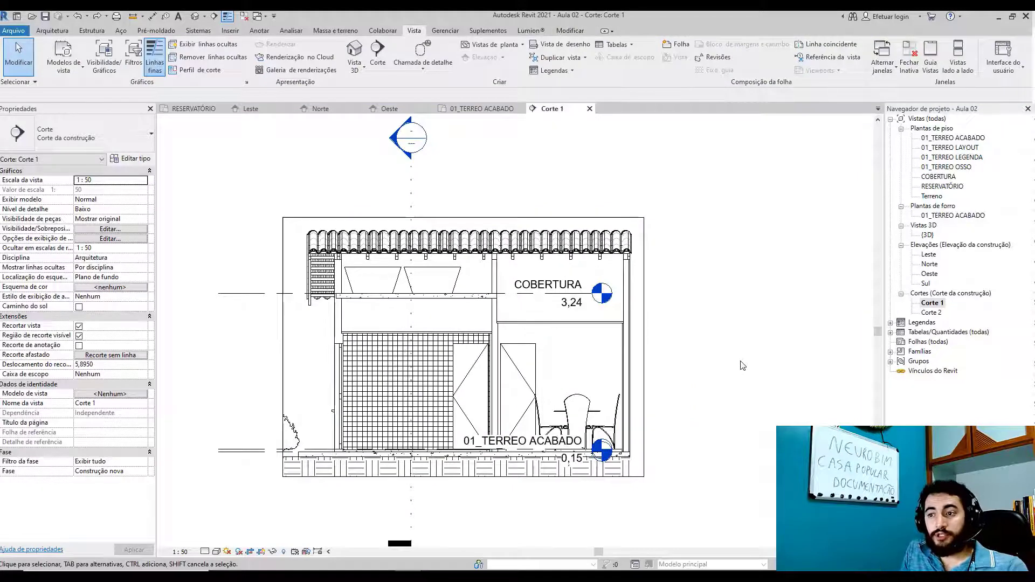
# - Extend the level lines in Corte 1 so their heads and labels sit well clear of the crop region
pyautogui.click(249, 293)
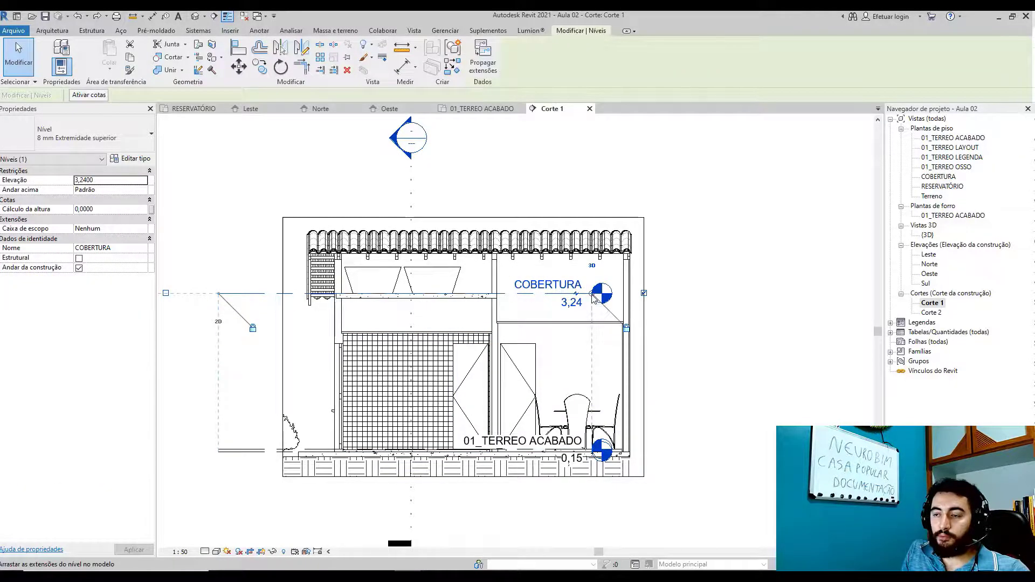
pyautogui.moveTo(592, 296); pyautogui.dragTo(649, 295)
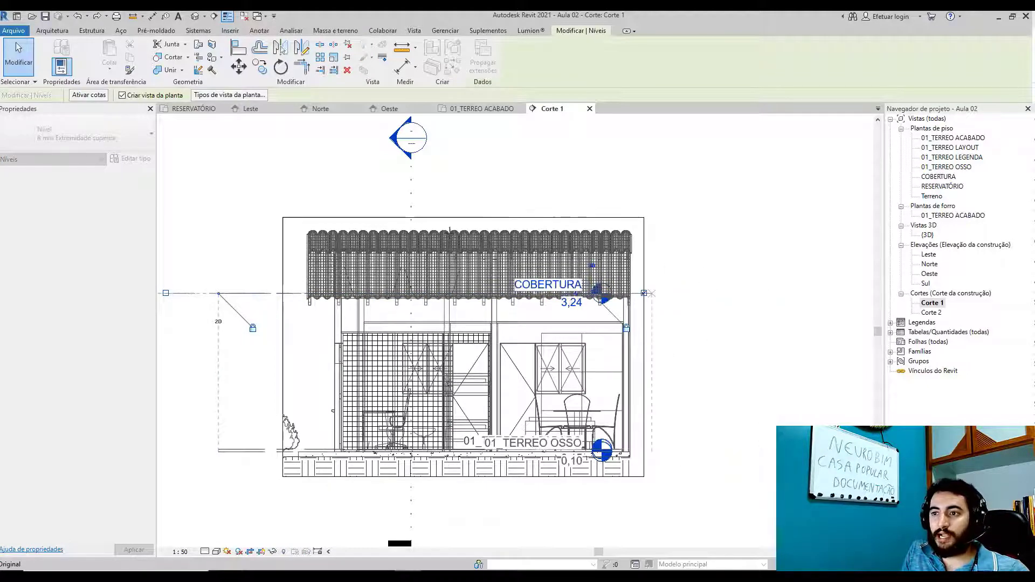
pyautogui.moveTo(823, 311); pyautogui.dragTo(847, 296)
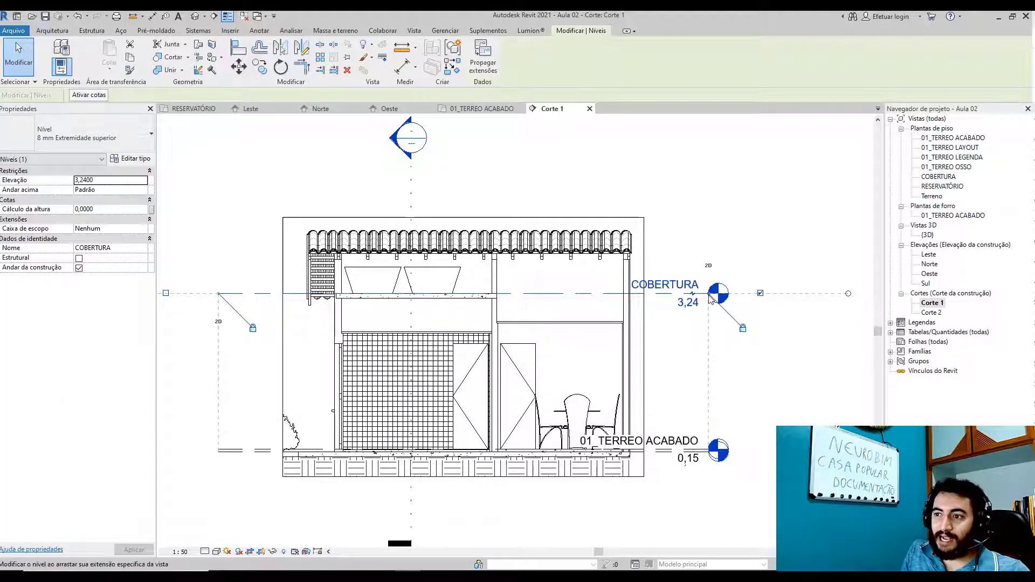
pyautogui.moveTo(710, 298); pyautogui.dragTo(793, 295)
pyautogui.press('l')
pyautogui.press('l')
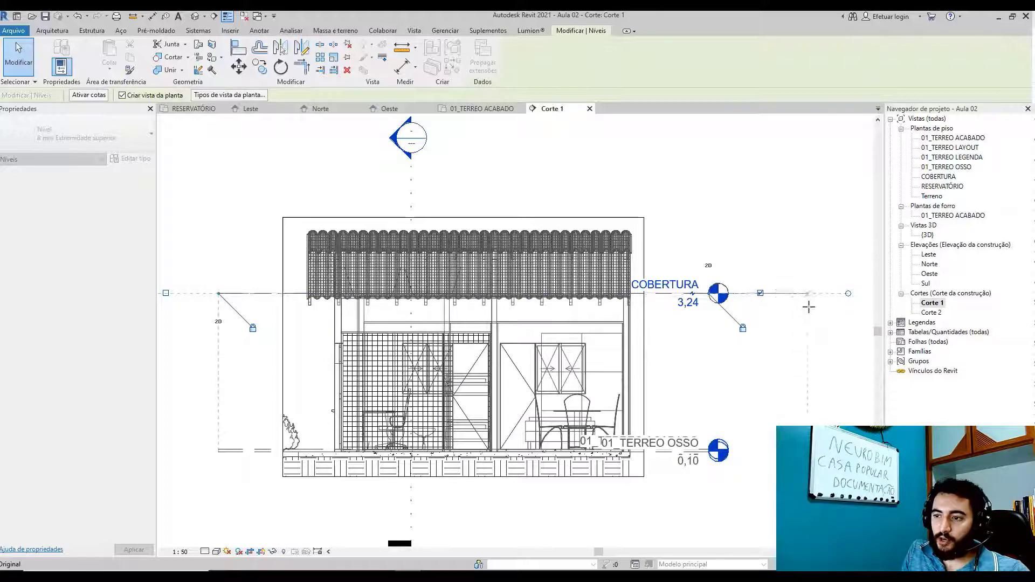
pyautogui.moveTo(809, 307); pyautogui.dragTo(809, 307)
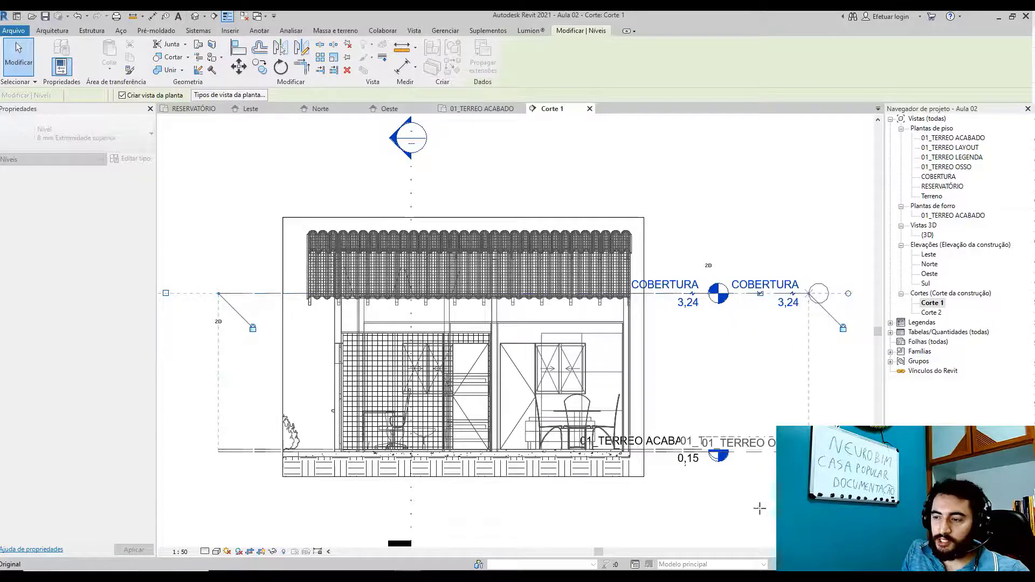
pyautogui.press('Escape')
pyautogui.press('Escape')
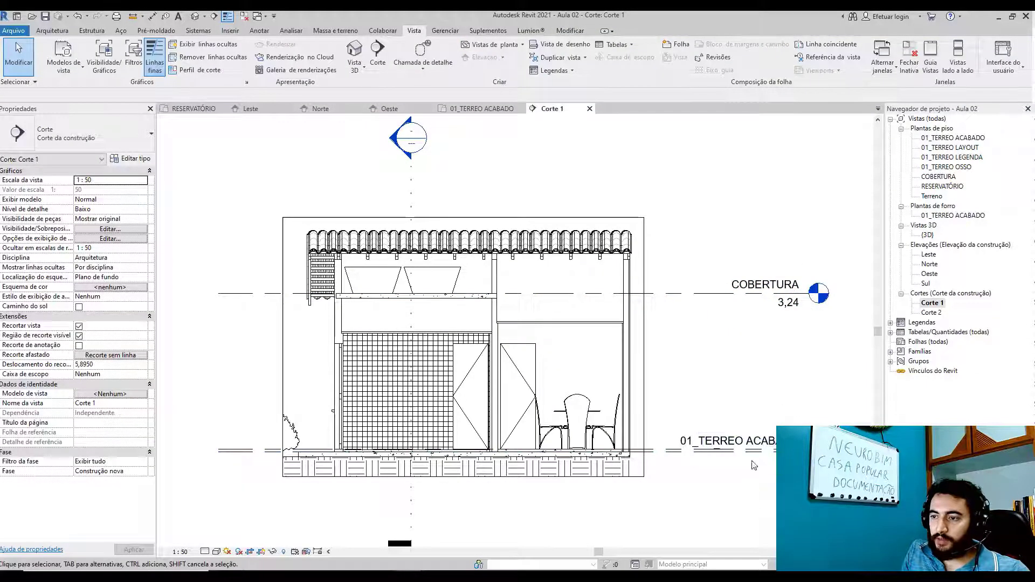
# - Add an elbow to the 01_TERREO OSSO level line and offset its head and label below the 01_TERREO ACABADO label
pyautogui.moveTo(714, 462); pyautogui.dragTo(691, 402, button='middle')
pyautogui.click(688, 397)
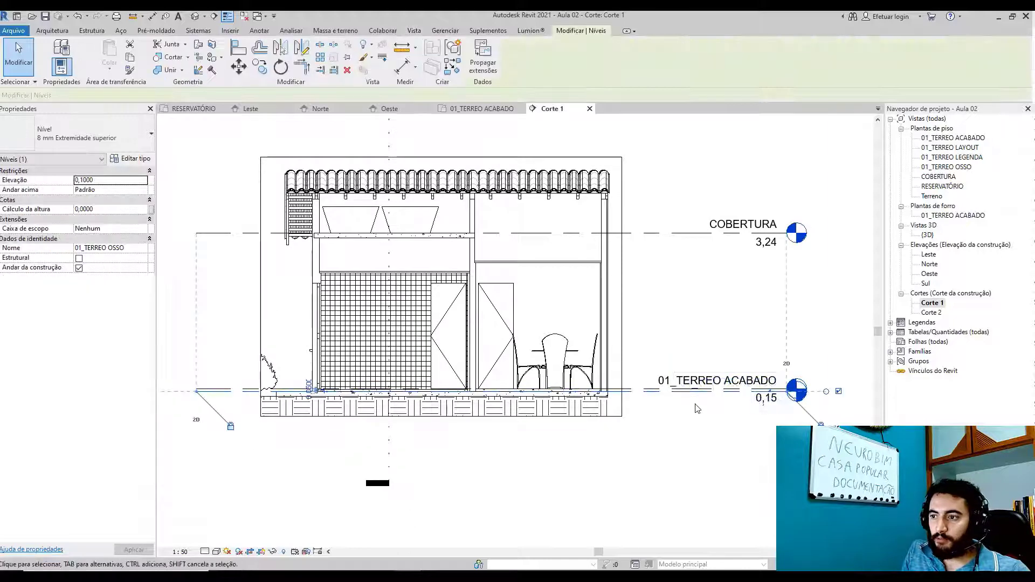
pyautogui.moveTo(772, 398); pyautogui.dragTo(772, 437)
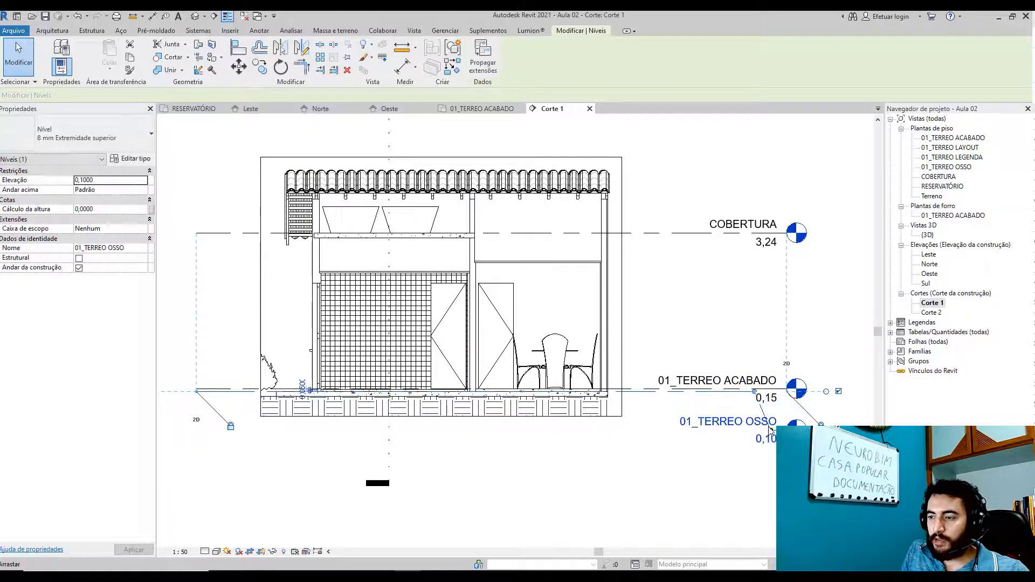
pyautogui.press('Escape')
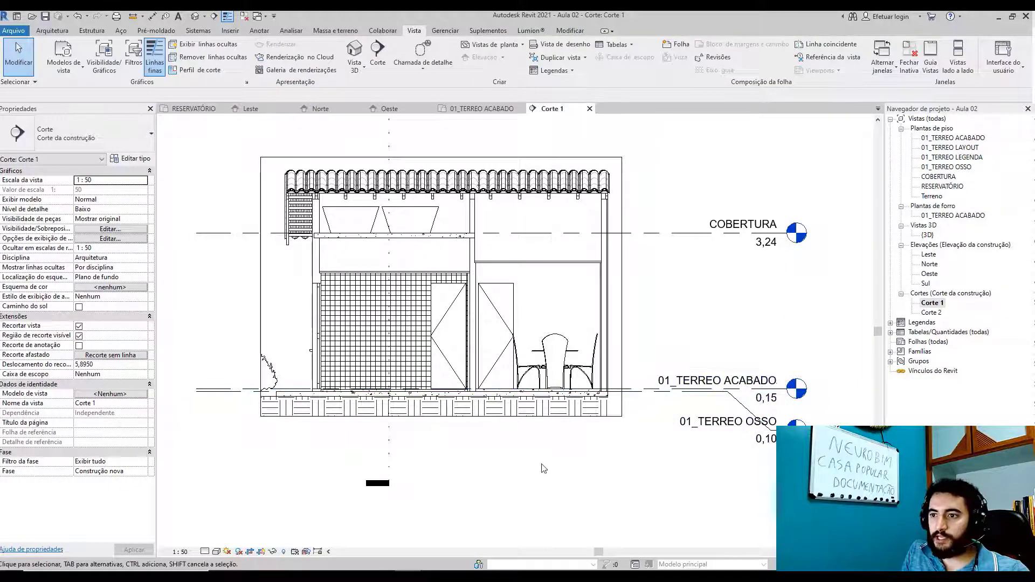
pyautogui.moveTo(649, 449); pyautogui.dragTo(695, 487, button='middle')
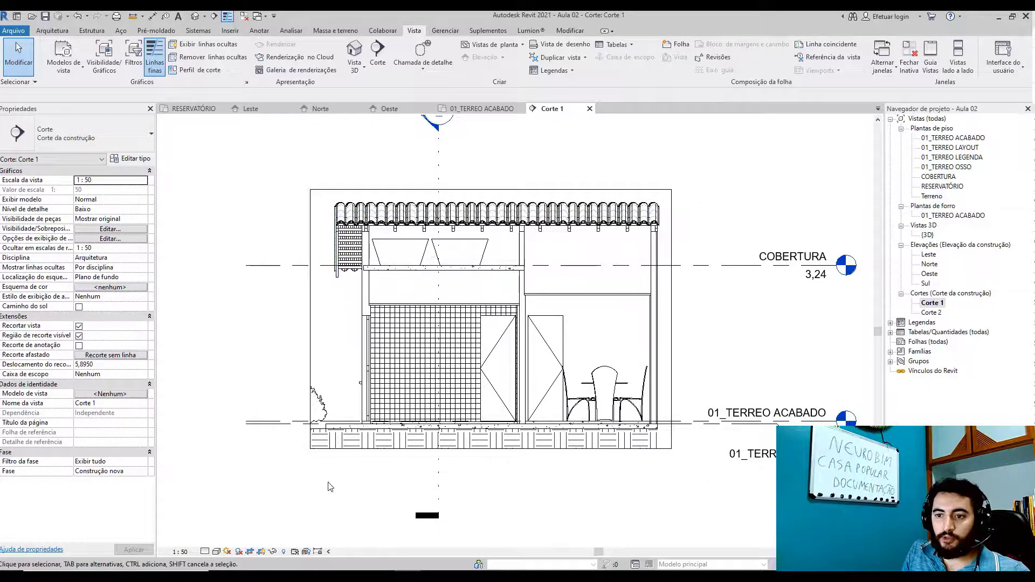
# - Hide the crop region outline and the vegetation and furniture categories in the Corte 1 view
pyautogui.click(261, 552)
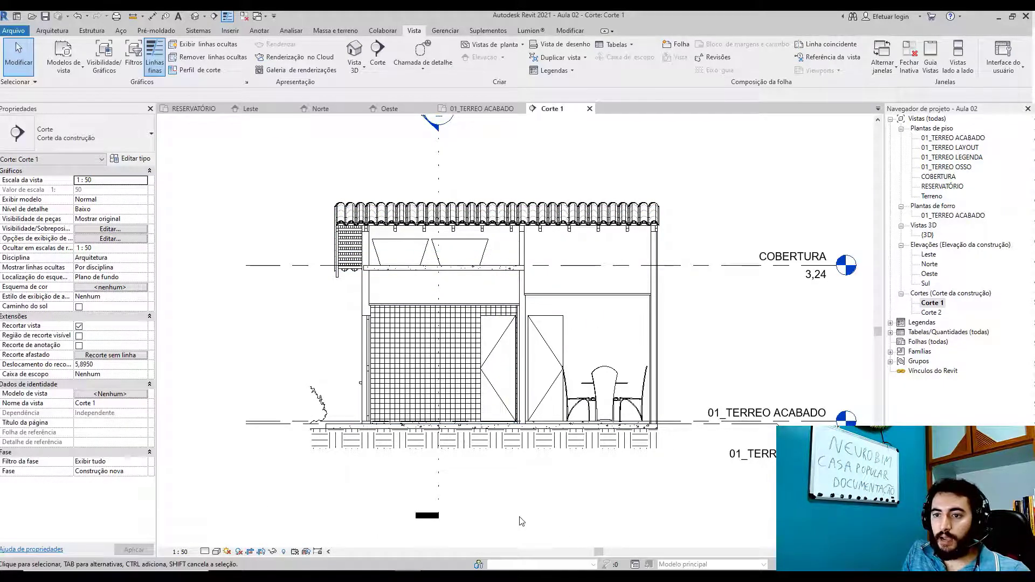
pyautogui.press('v')
pyautogui.press('h')
pyautogui.click(318, 405)
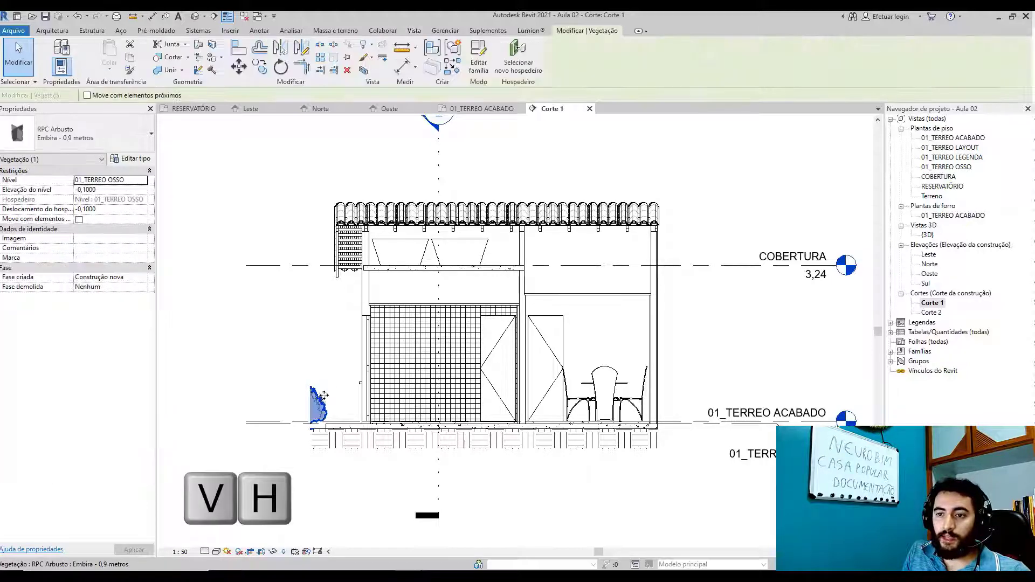
pyautogui.click(325, 370)
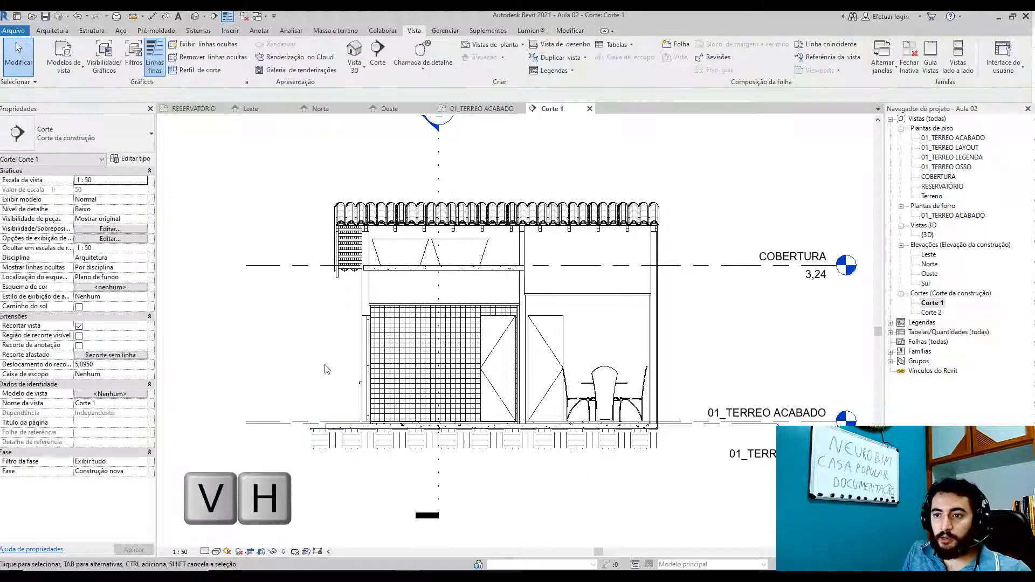
pyautogui.click(593, 383)
pyautogui.press('v')
pyautogui.press('h')
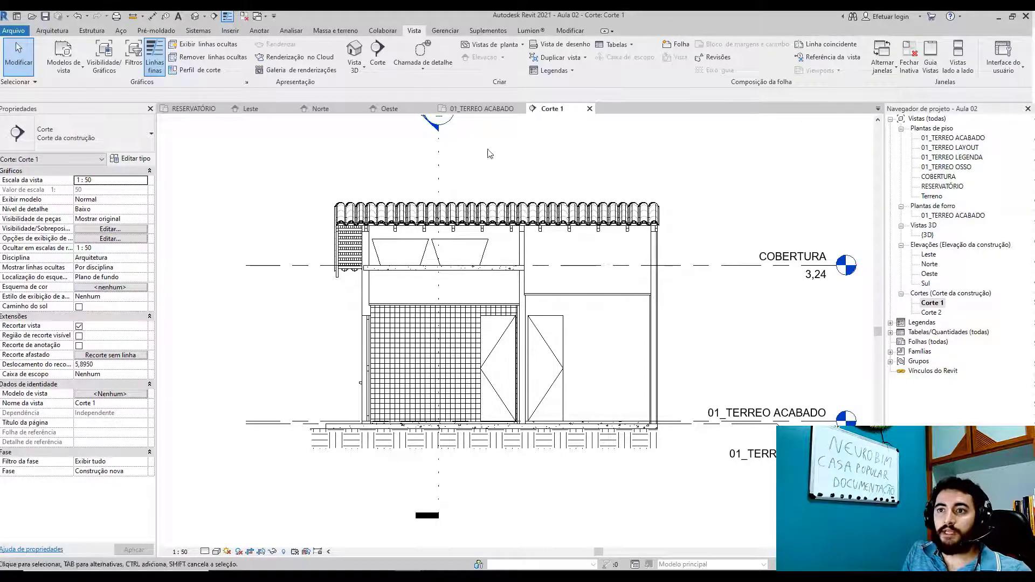
# - Tag all untagged rooms in Corte 1 using the "tag ambiente em corte" room tag
pyautogui.click(260, 32)
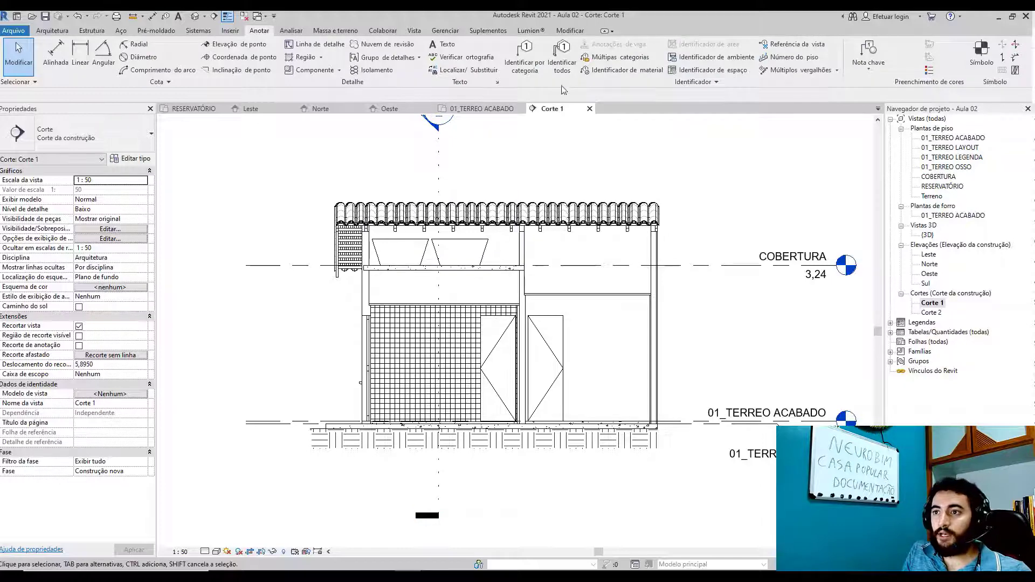
pyautogui.click(564, 65)
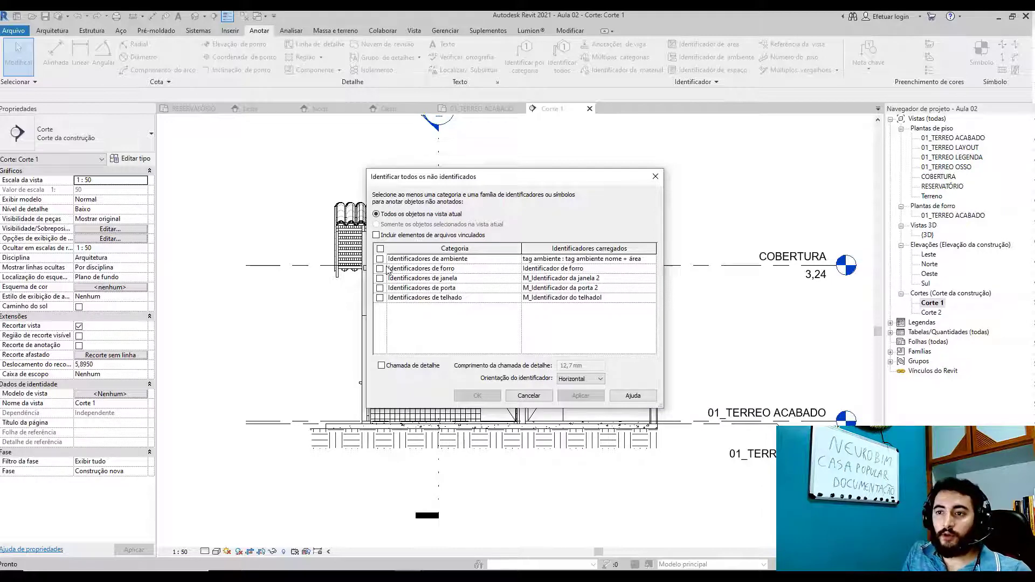
pyautogui.click(651, 260)
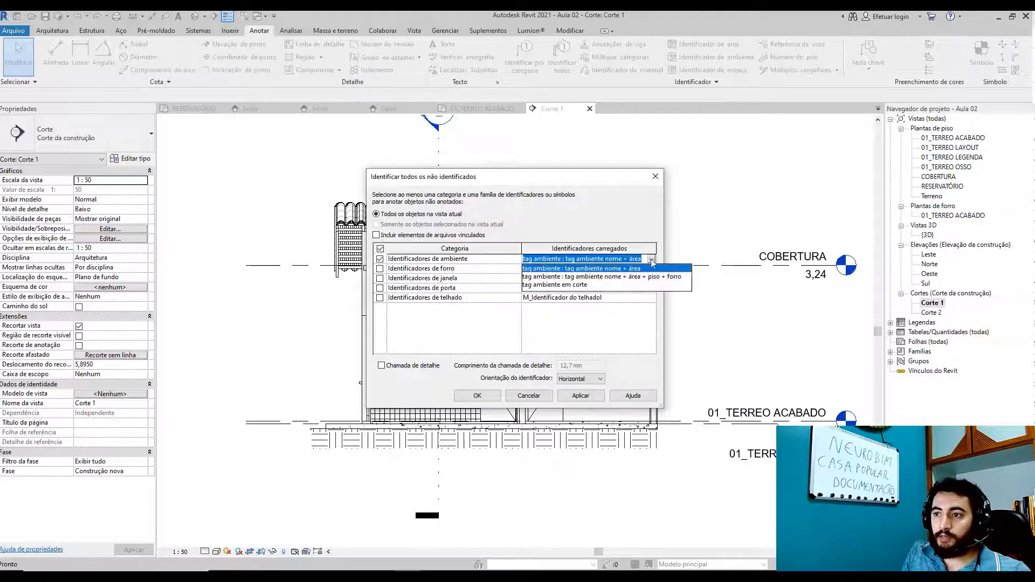
pyautogui.click(580, 285)
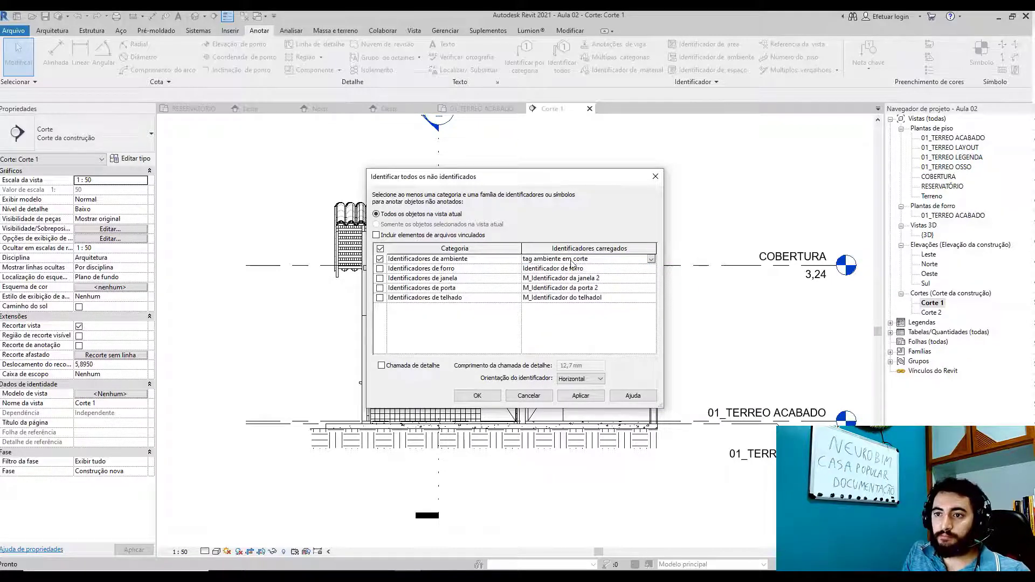
pyautogui.click(477, 396)
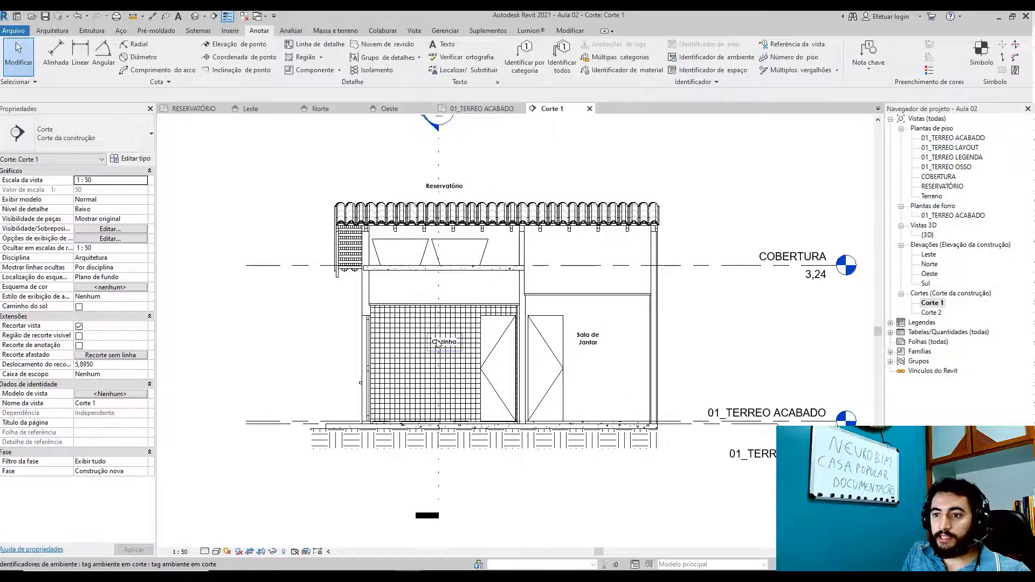
# - Move the Cozinha and Sala de Jantar room tags together down to just above the floor
pyautogui.click(450, 344)
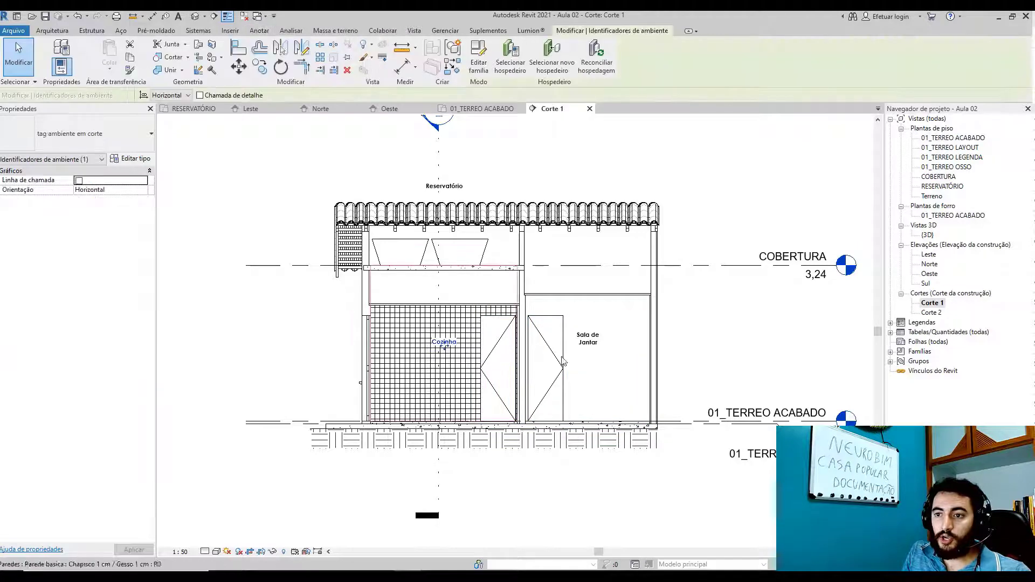
pyautogui.keyDown('ctrl'); pyautogui.click(595, 346); pyautogui.keyUp('ctrl')
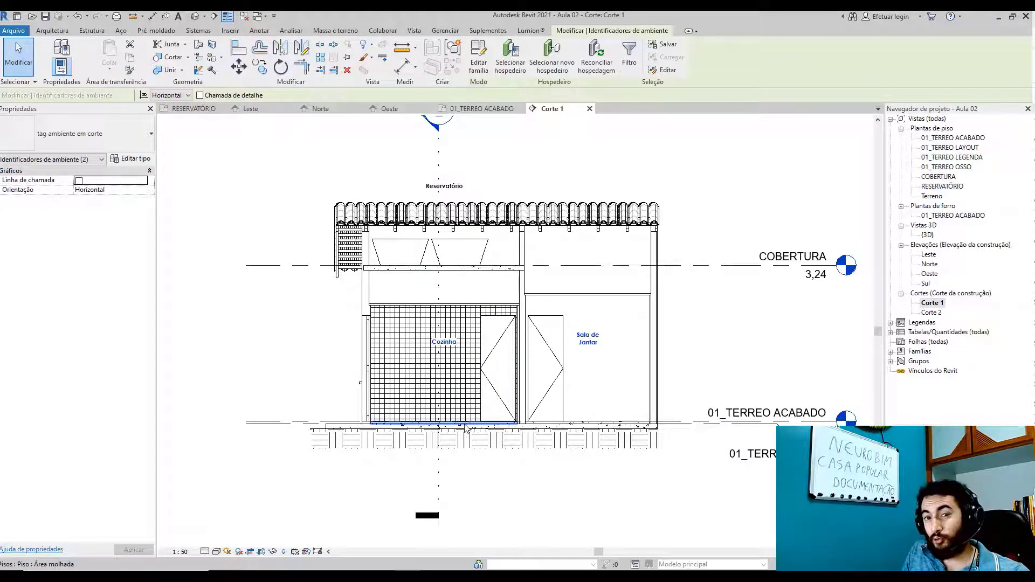
pyautogui.scroll(2, 604, 367)
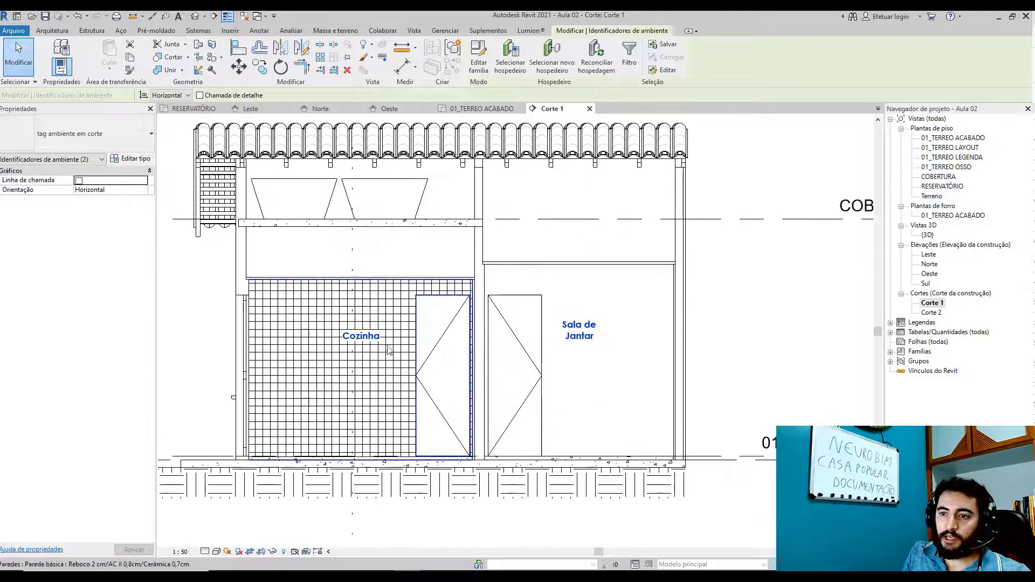
pyautogui.press('Escape')
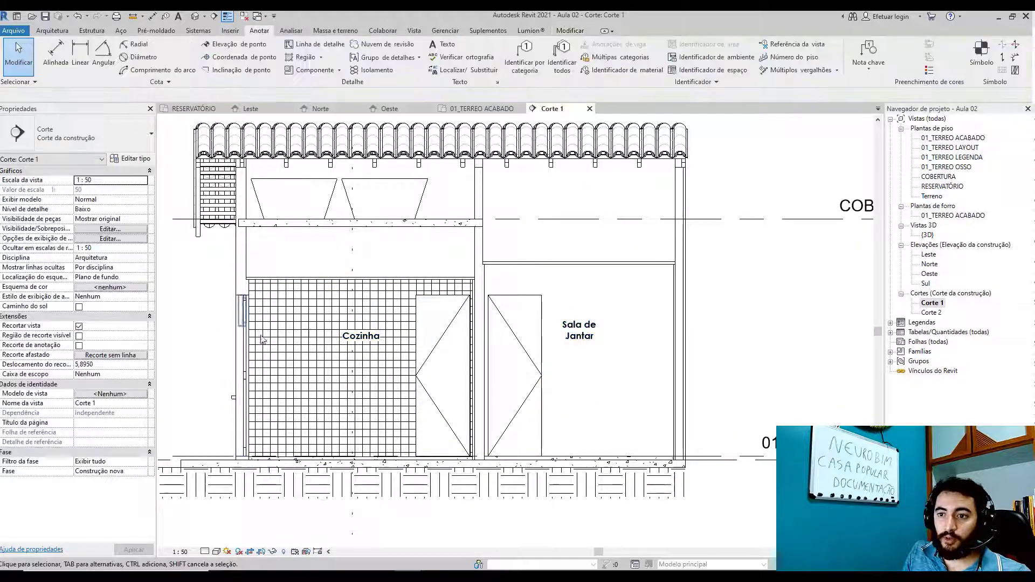
pyautogui.click(350, 337)
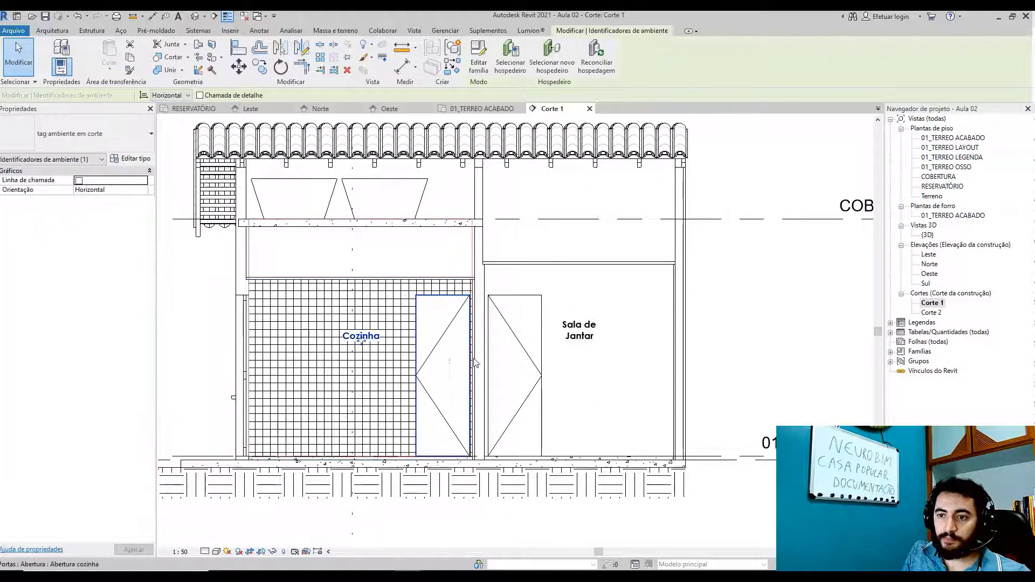
pyautogui.keyDown('ctrl'); pyautogui.click(577, 330); pyautogui.keyUp('ctrl')
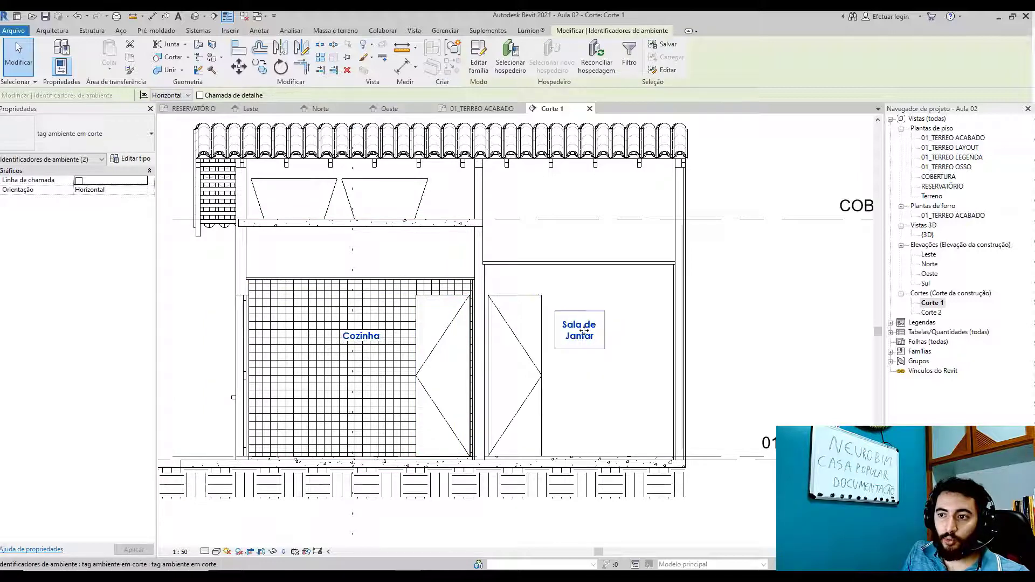
pyautogui.keyDown('ctrl'); pyautogui.moveTo(583, 331); pyautogui.dragTo(585, 447); pyautogui.keyUp('ctrl')
pyautogui.click(587, 535)
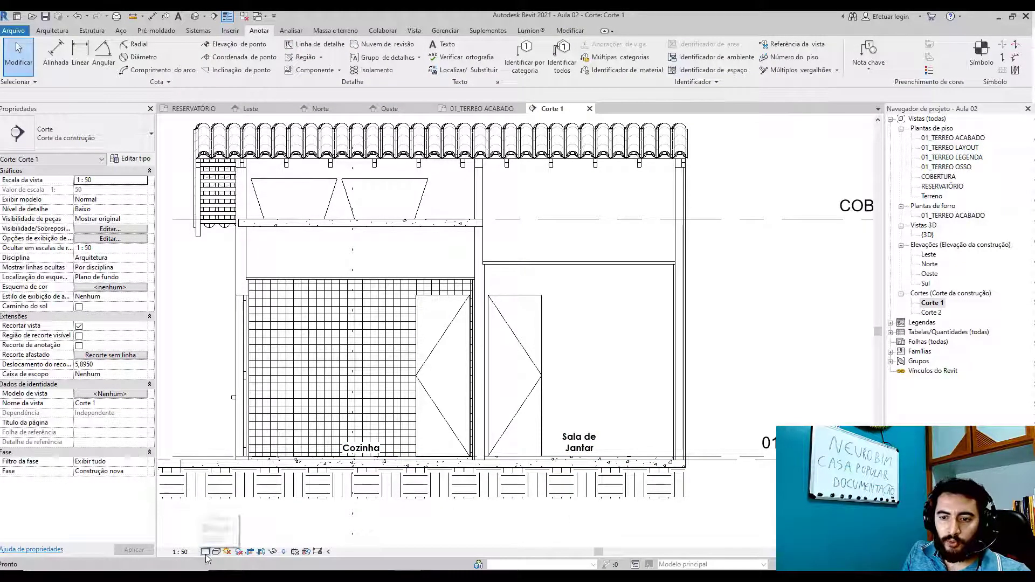
# - Set the detail level of the Corte 1 view to Médio
pyautogui.click(218, 530)
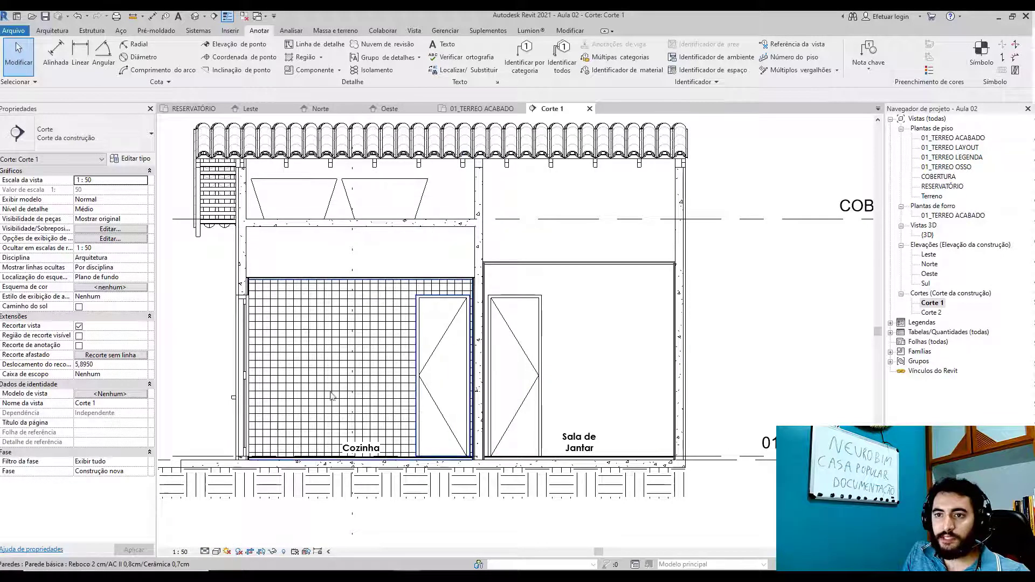
pyautogui.scroll(-2, 332, 396)
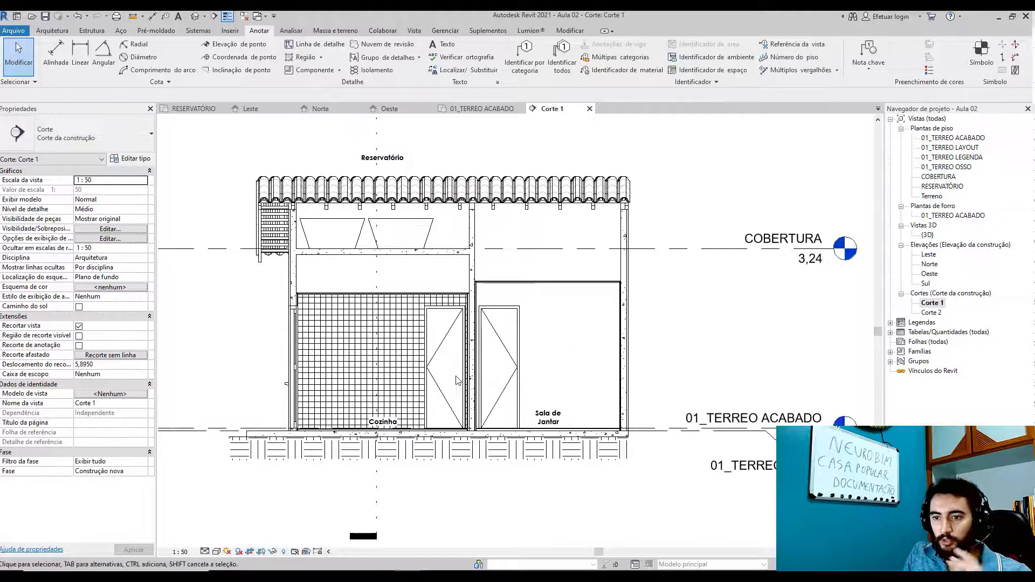
pyautogui.scroll(-2, 468, 499)
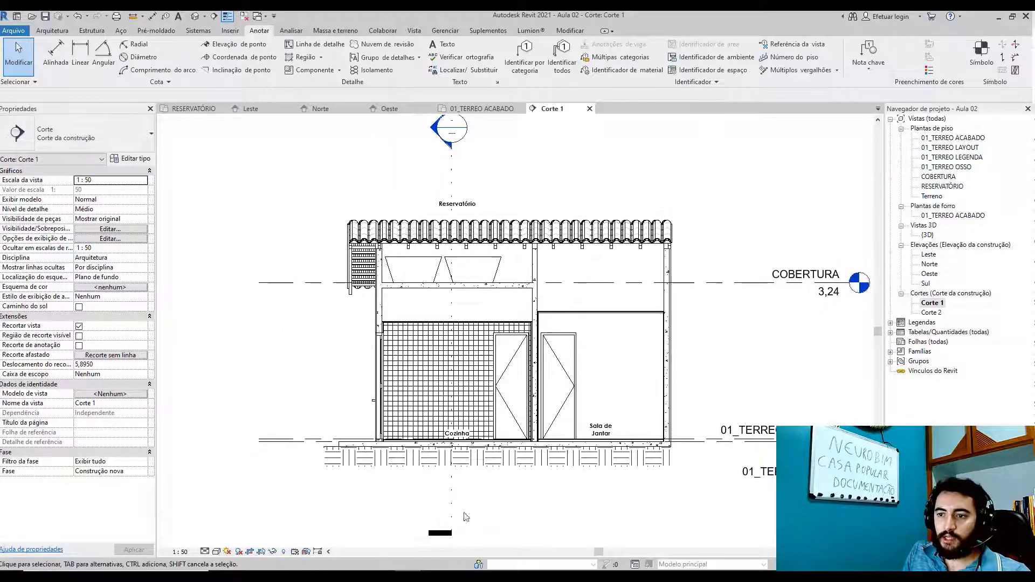
# - Widen the gap in the Corte 2 section line beyond the roof and ground, and shorten its ends toward the house
pyautogui.click(452, 505)
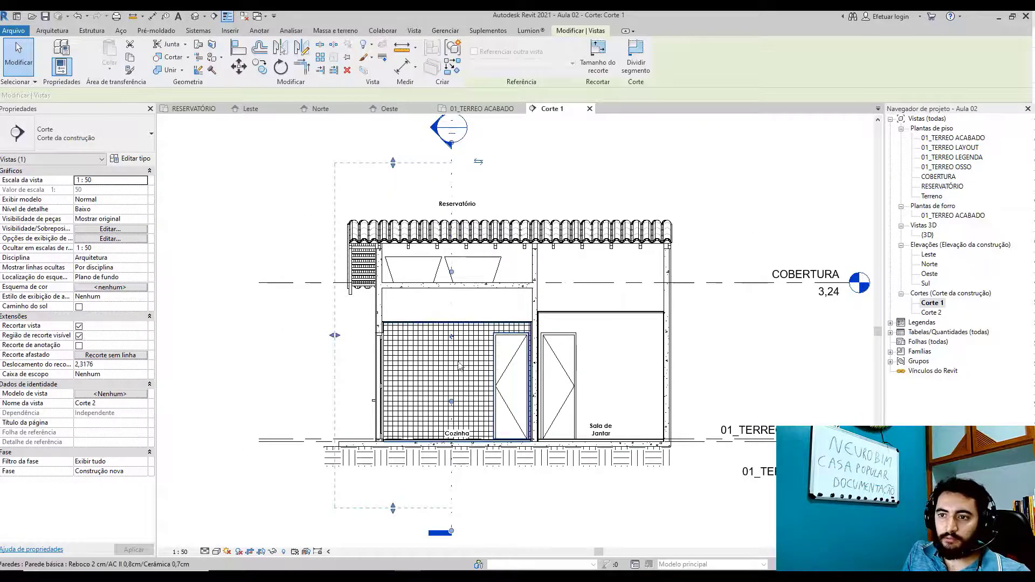
pyautogui.moveTo(452, 414); pyautogui.dragTo(452, 478)
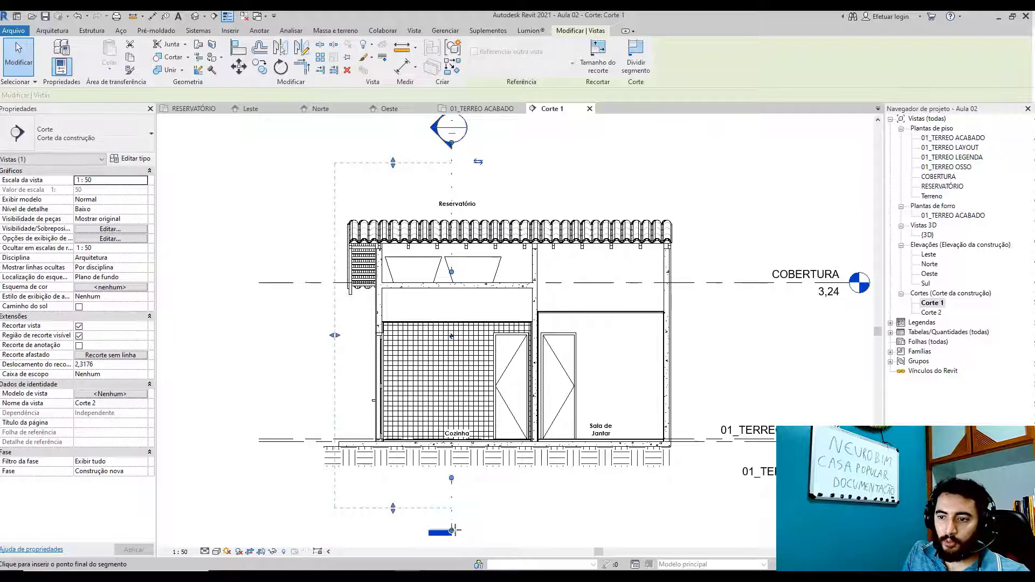
pyautogui.moveTo(455, 530); pyautogui.dragTo(453, 500)
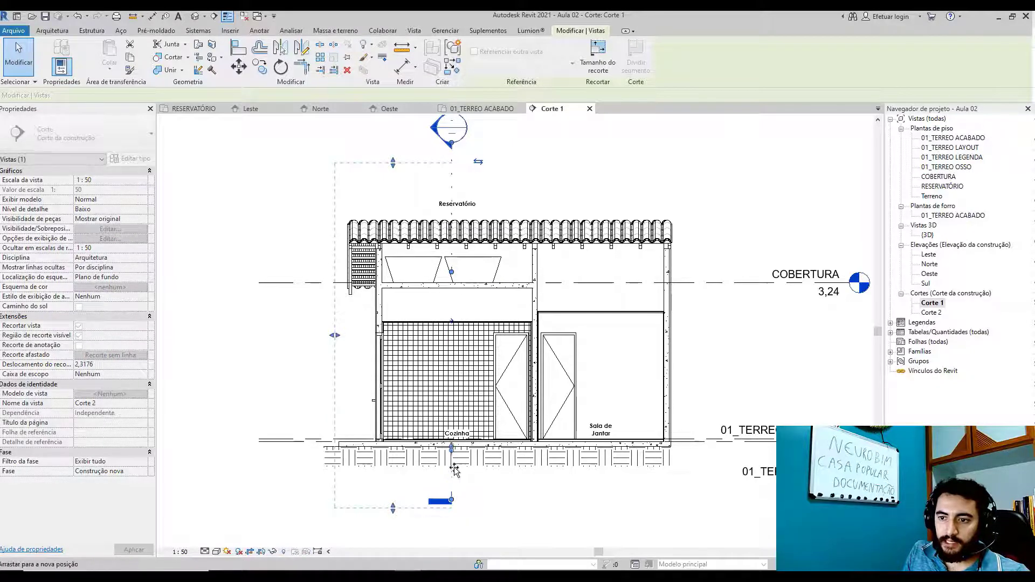
pyautogui.moveTo(452, 272); pyautogui.dragTo(451, 161)
pyautogui.click(547, 173)
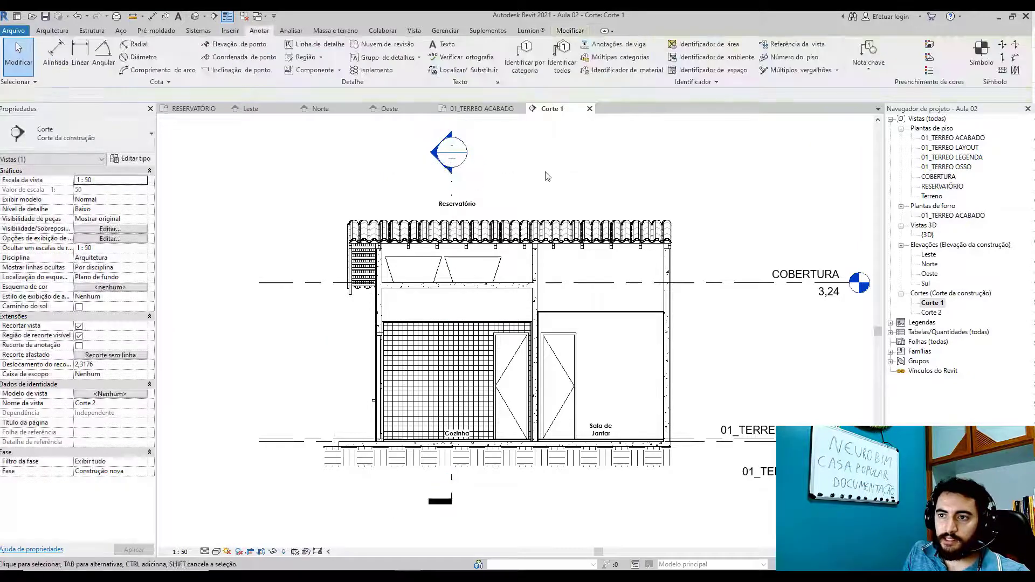
# - Move the Reservatório room tag from above the roof into the water tank space, just above the slab
pyautogui.scroll(2, 468, 205)
pyautogui.click(451, 209)
pyautogui.moveTo(453, 212); pyautogui.dragTo(474, 326)
pyautogui.press('Escape')
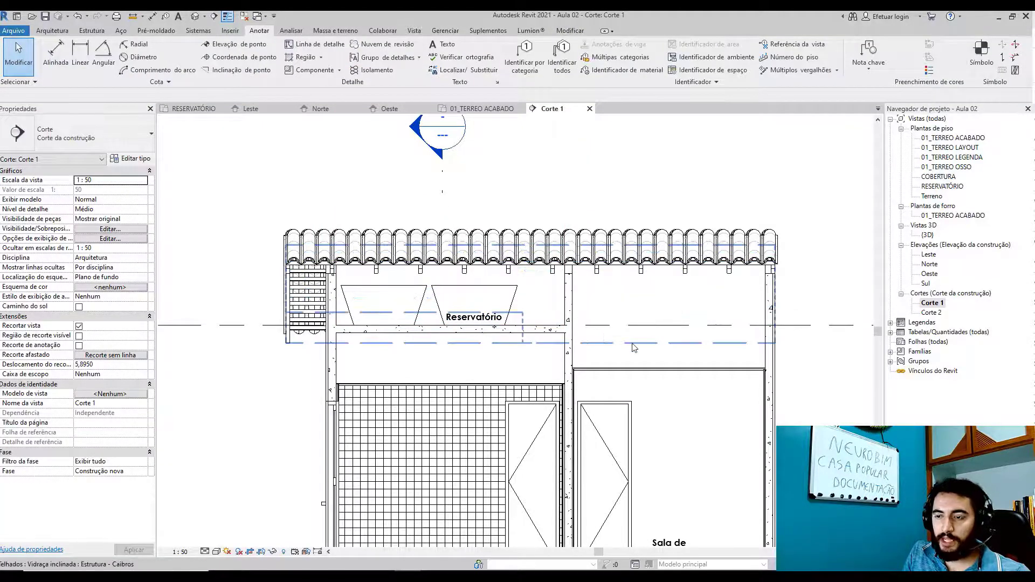
# - Place a spot elevation of type Corte on the reservoir slab beside the Reservatório tag
pyautogui.scroll(-2, 634, 348)
pyautogui.scroll(1, 630, 391)
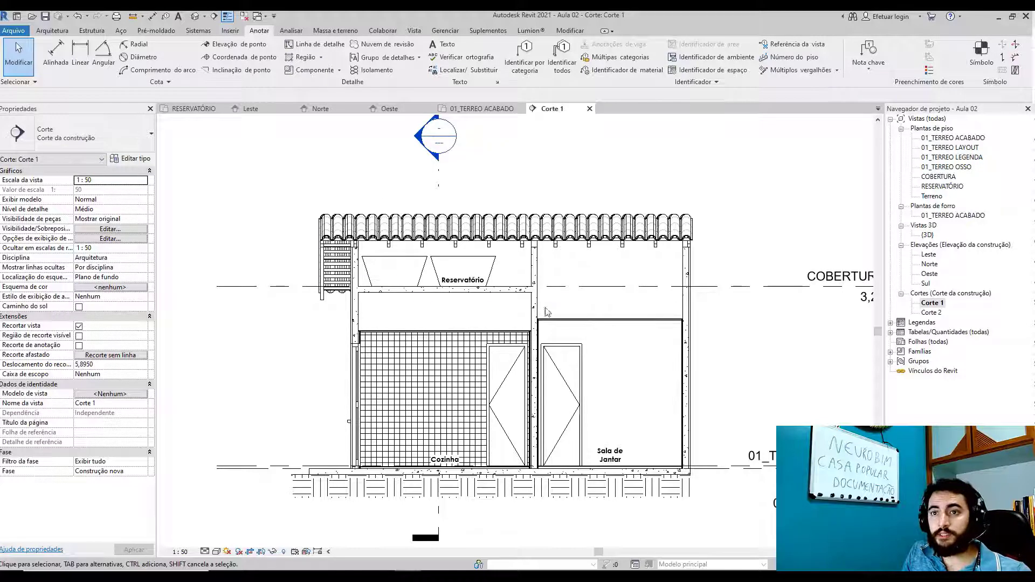
pyautogui.click(235, 45)
pyautogui.click(104, 136)
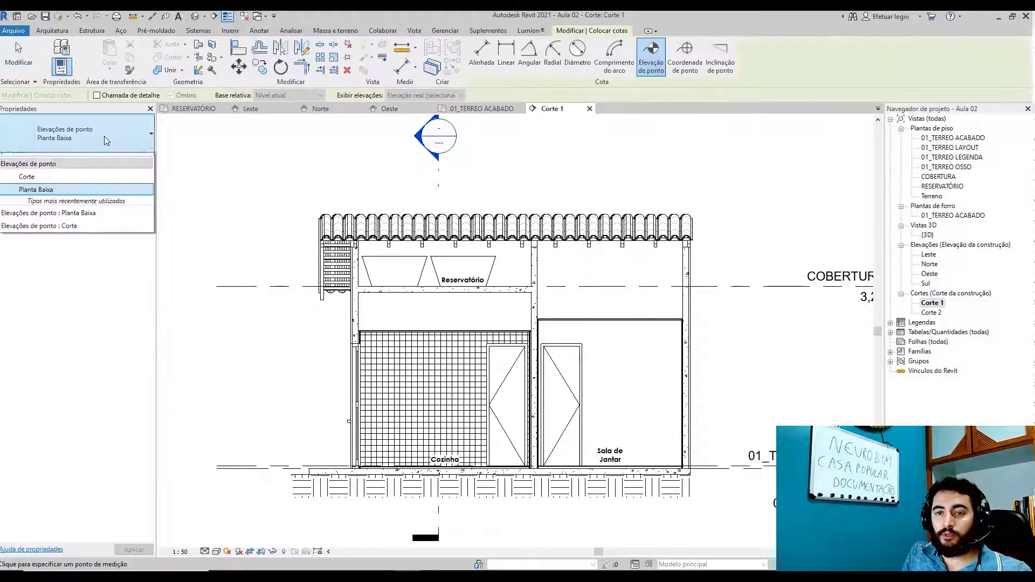
pyautogui.click(41, 186)
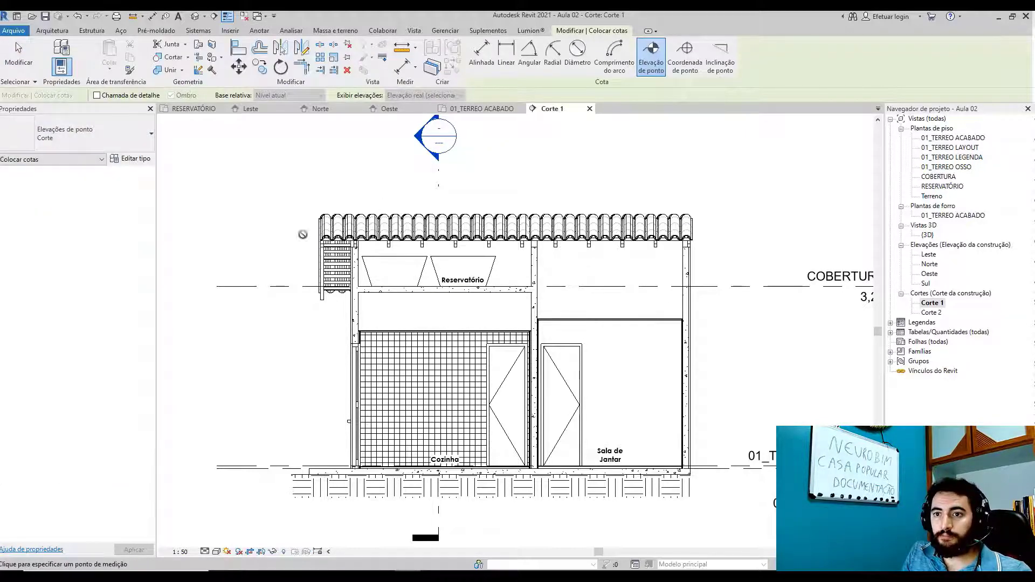
pyautogui.scroll(3, 500, 285)
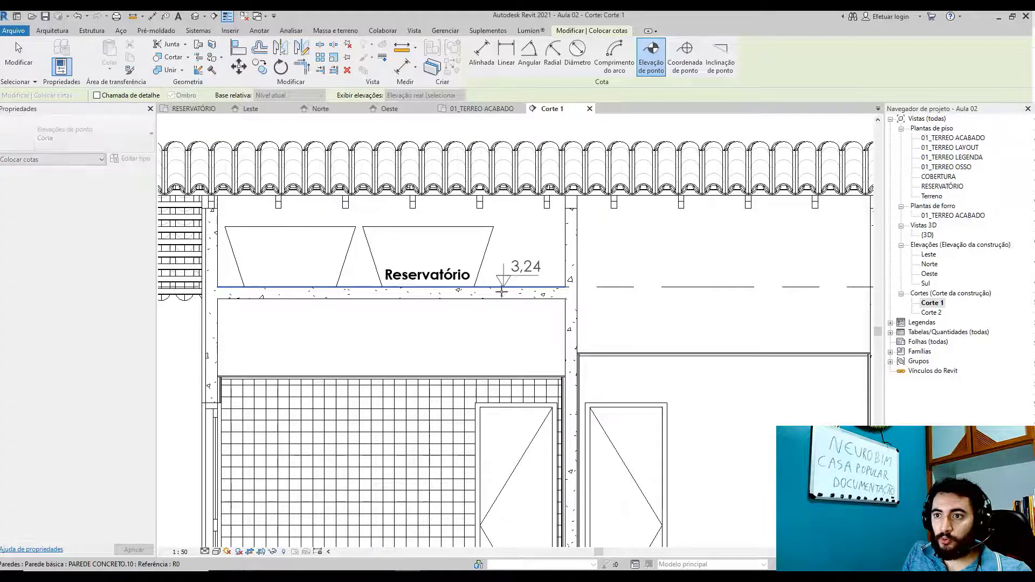
pyautogui.scroll(-1, 499, 302)
pyautogui.scroll(-1, 499, 310)
# - Add a Corte spot elevation on the finished kitchen floor beside the Cozinha tag
pyautogui.moveTo(499, 309)
pyautogui.mouseDown(button='middle')
pyautogui.moveTo(474, 227)
pyautogui.moveTo(474, 172)
pyautogui.mouseUp(button='middle')
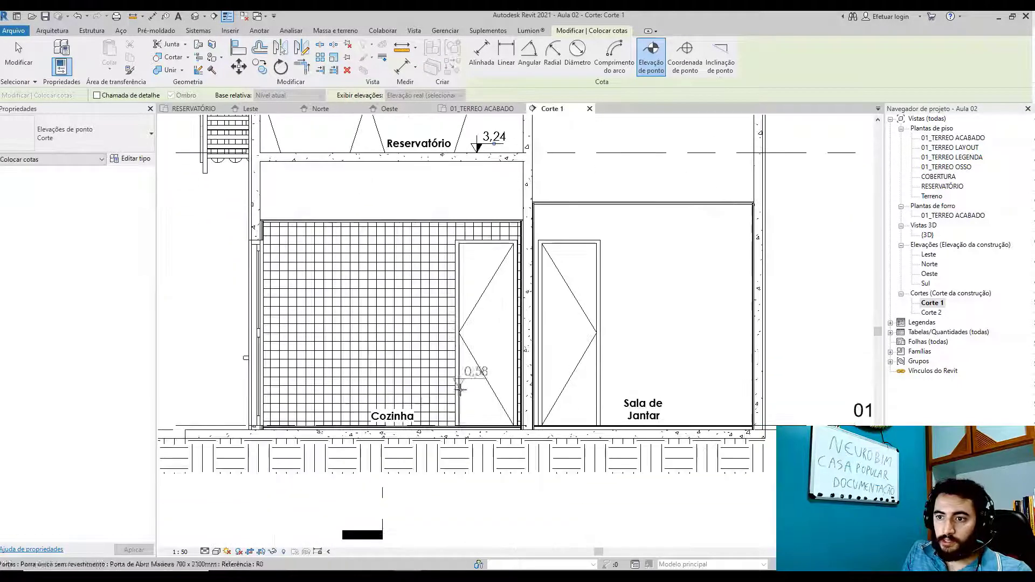
pyautogui.scroll(3, 453, 399)
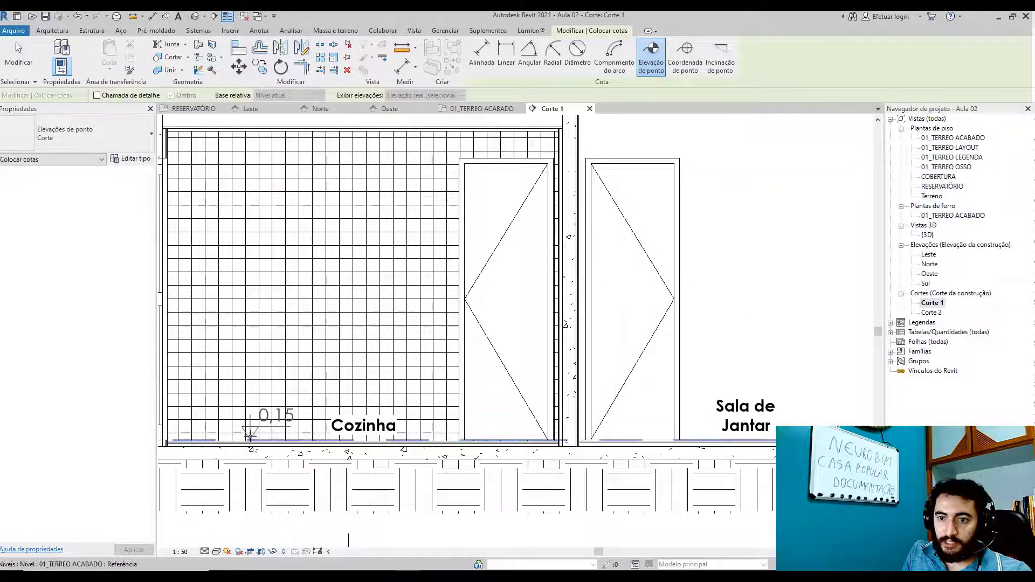
pyautogui.scroll(3, 254, 441)
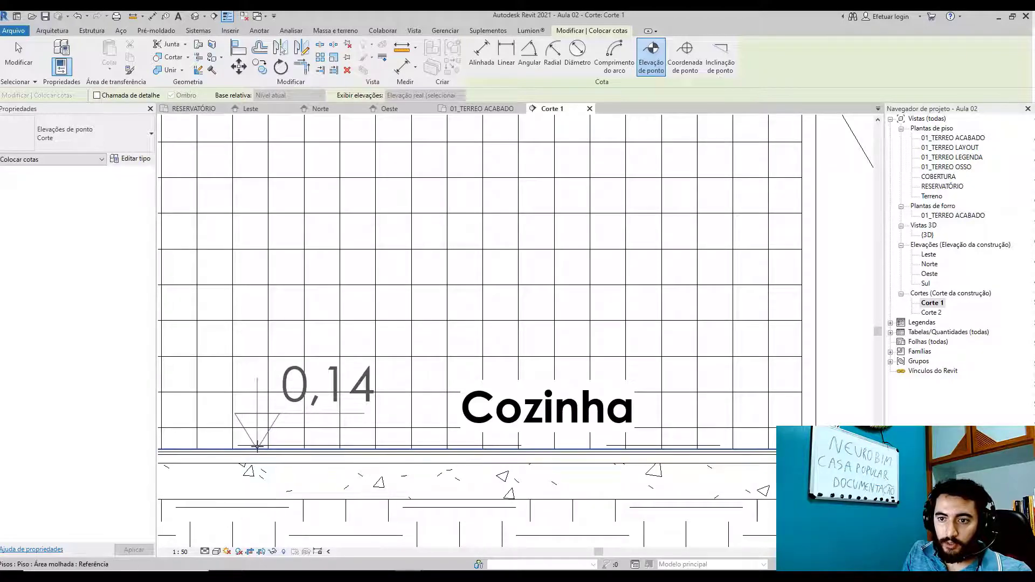
pyautogui.scroll(-3, 257, 446)
pyautogui.scroll(-2, 231, 418)
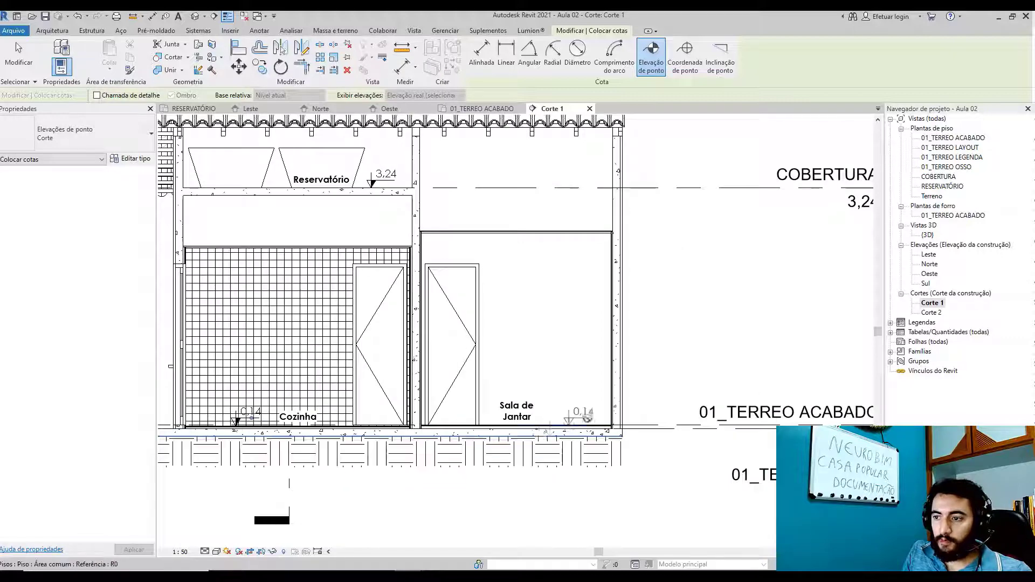
# - Add a Corte spot elevation on the finished dining room floor beside the Sala de Jantar tag
pyautogui.scroll(4, 576, 420)
pyautogui.scroll(3, 576, 419)
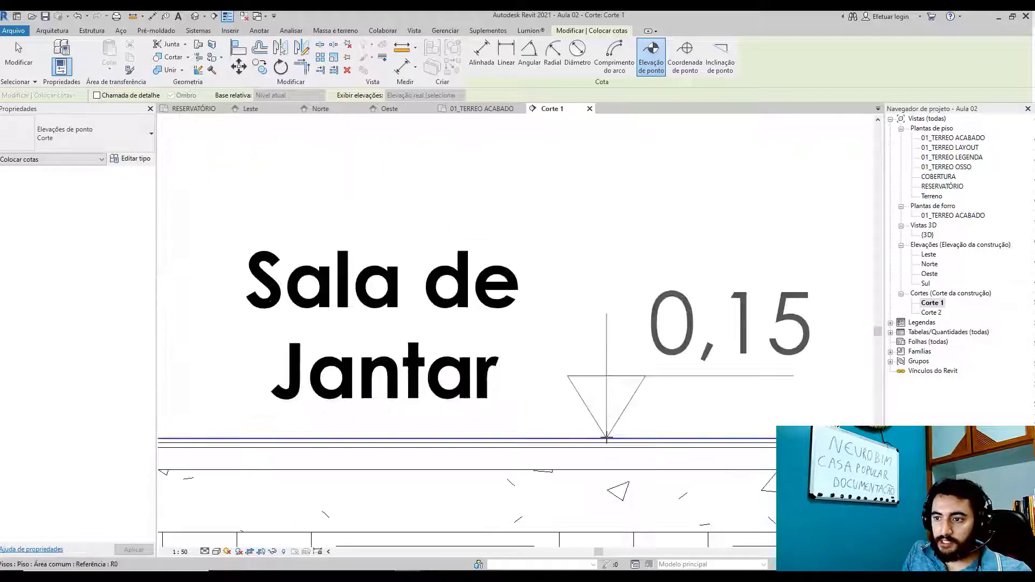
pyautogui.scroll(-3, 564, 398)
pyautogui.scroll(-4, 563, 398)
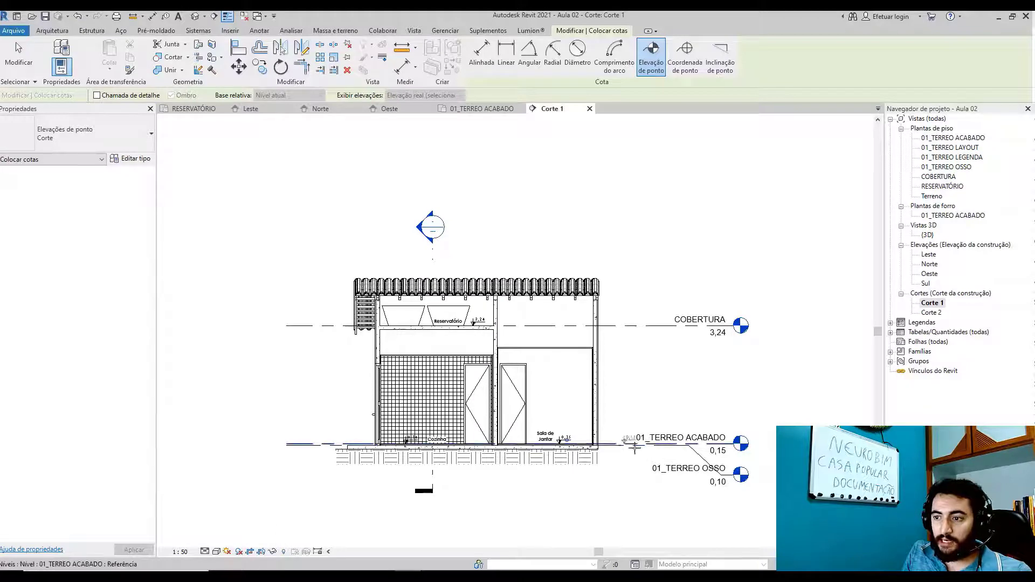
pyautogui.scroll(3, 614, 444)
pyautogui.scroll(-3, 612, 459)
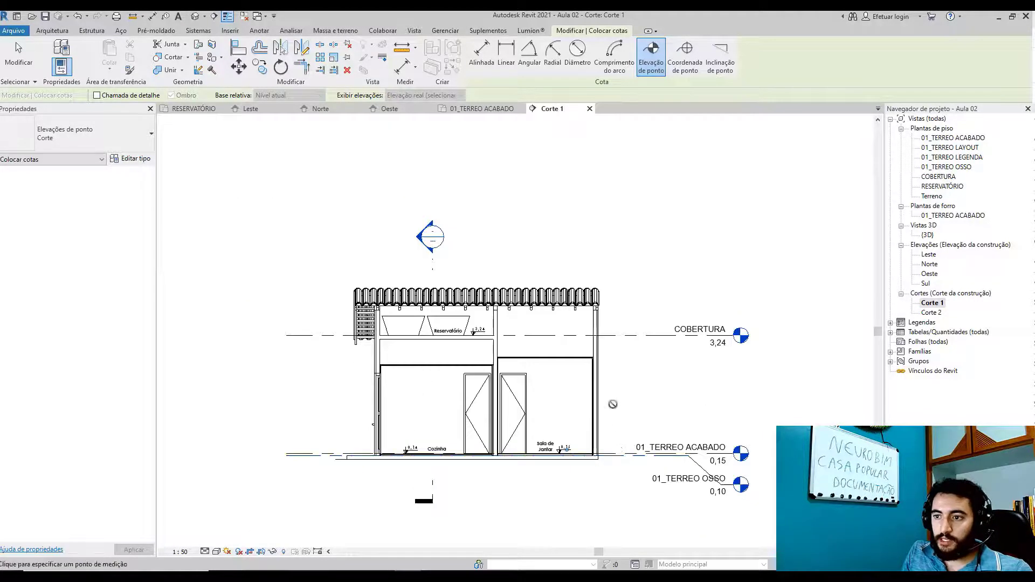
# - Shorten the level lines in Corte 1 by moving their left ends past the building's right exterior wall
pyautogui.press('Escape')
pyautogui.click(620, 335)
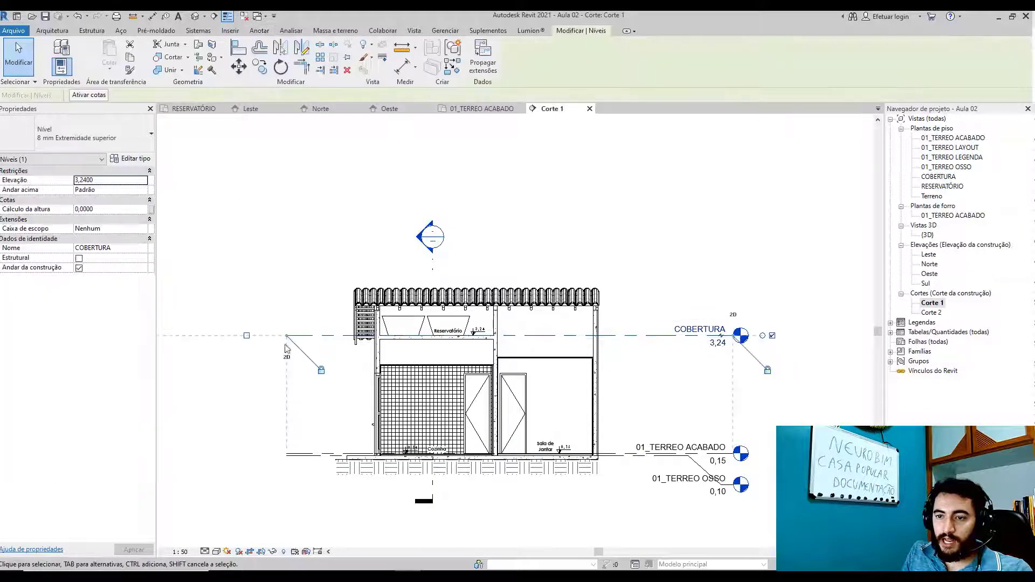
pyautogui.scroll(-2, 528, 348)
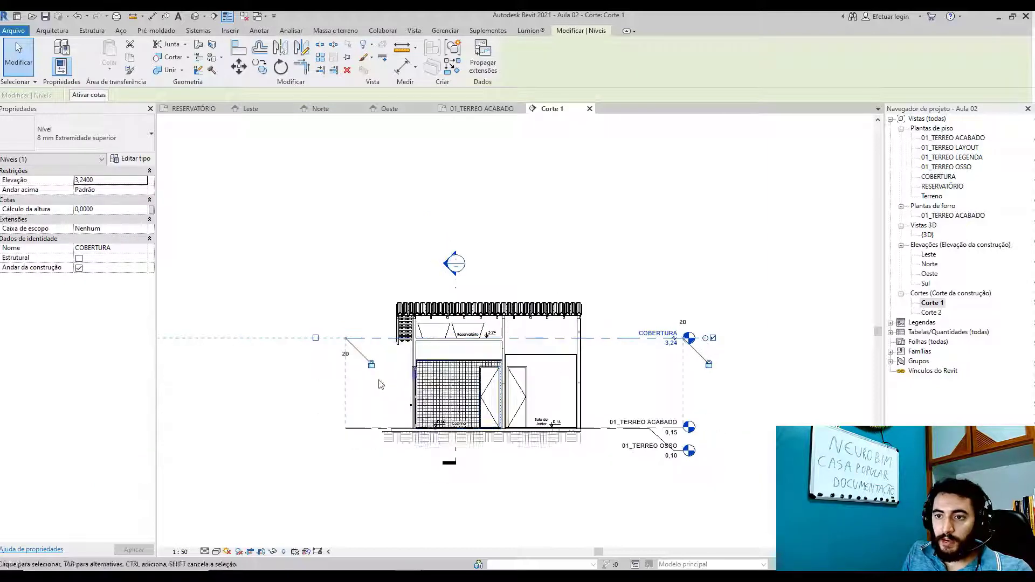
pyautogui.scroll(-3, 381, 384)
pyautogui.scroll(3, 377, 377)
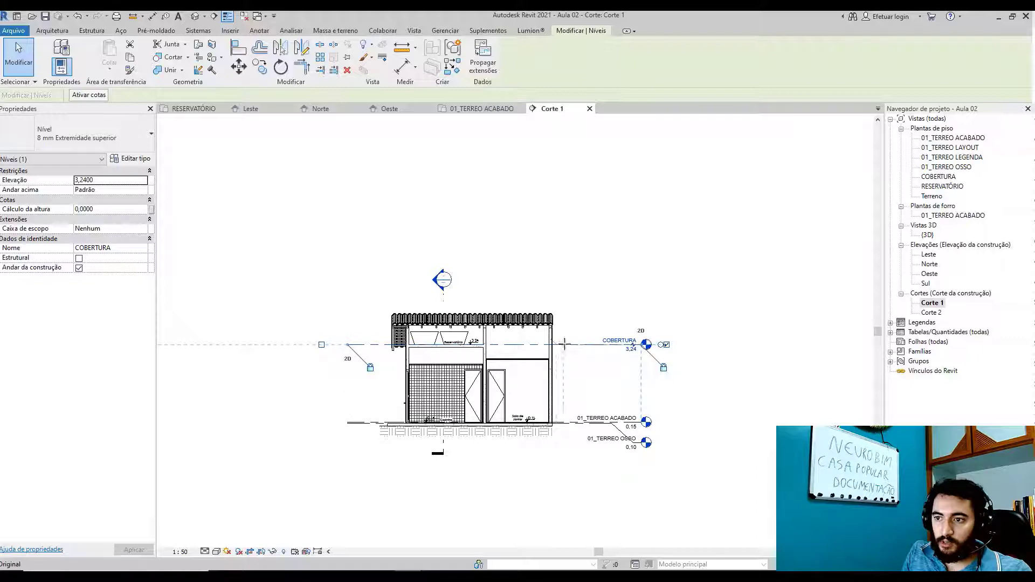
pyautogui.moveTo(564, 343); pyautogui.dragTo(563, 344)
pyautogui.scroll(3, 540, 451)
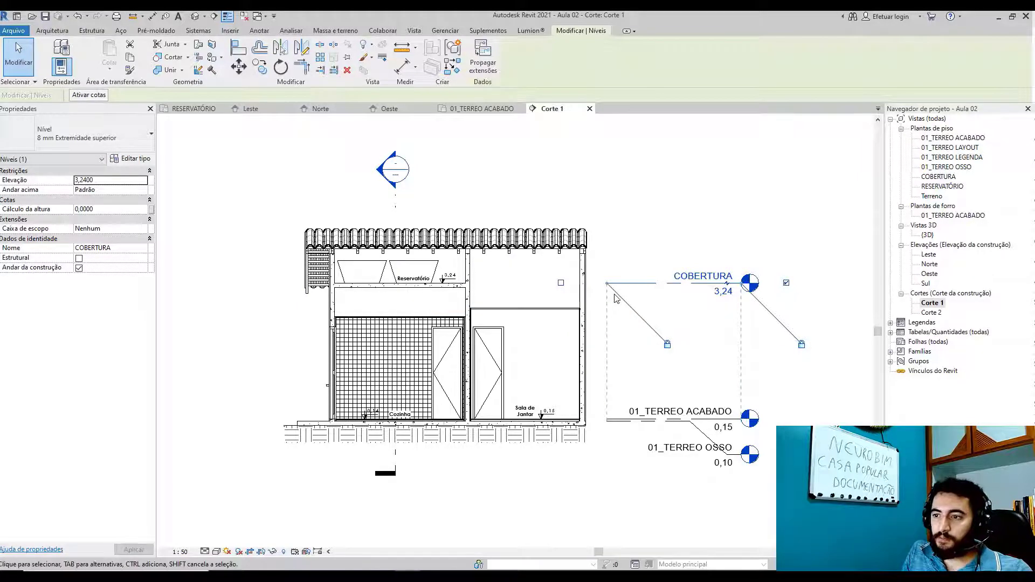
pyautogui.click(562, 479)
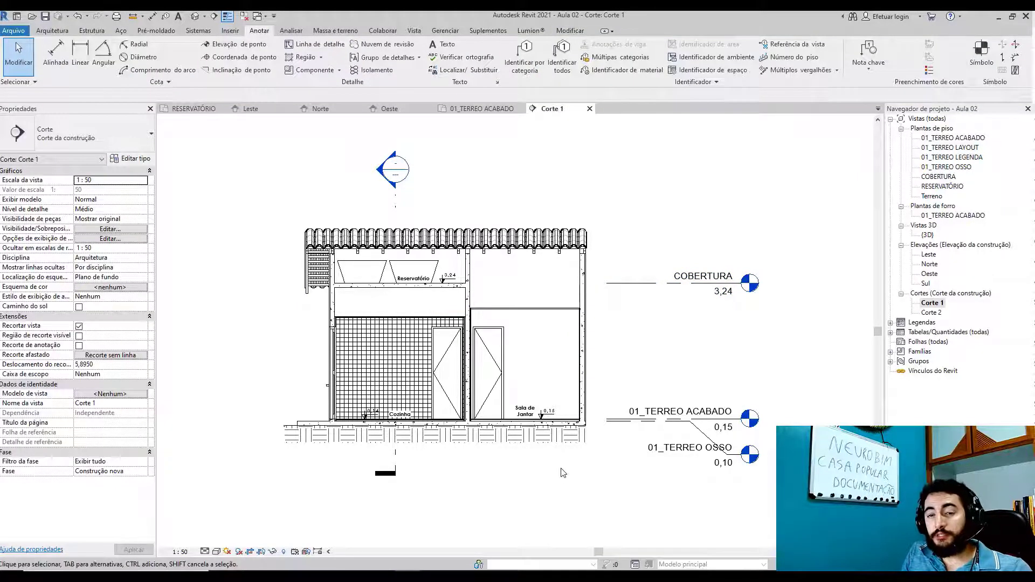
# - Tag all untagged ceilings in Corte 1 with the Identificador de forro tag
pyautogui.scroll(3, 463, 320)
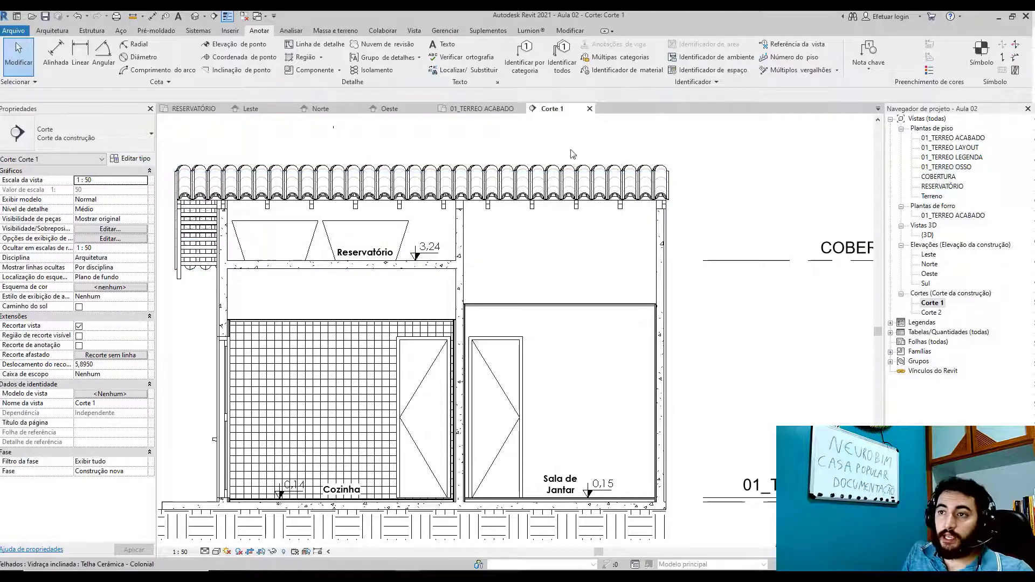
pyautogui.click(562, 53)
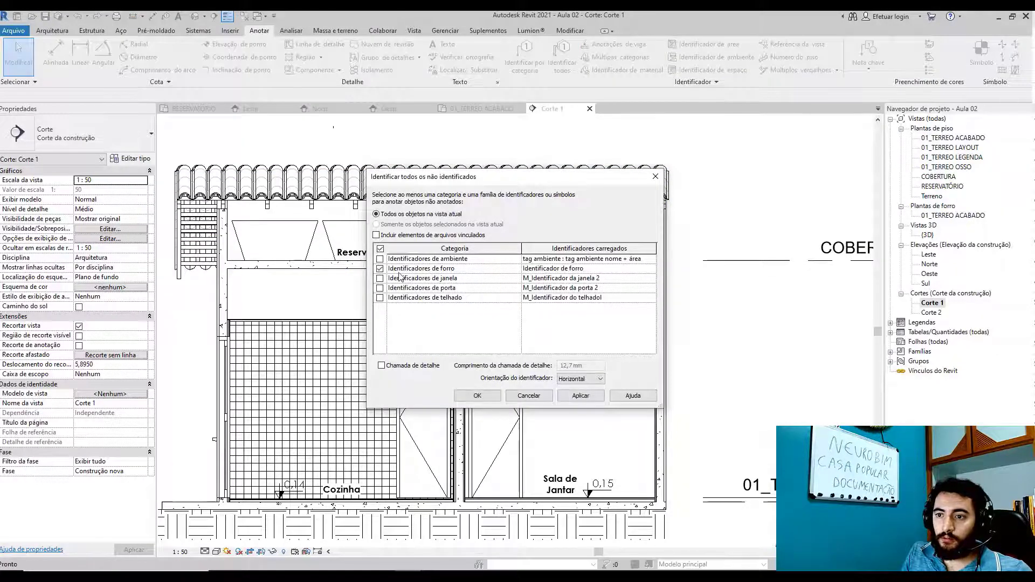
pyautogui.click(478, 395)
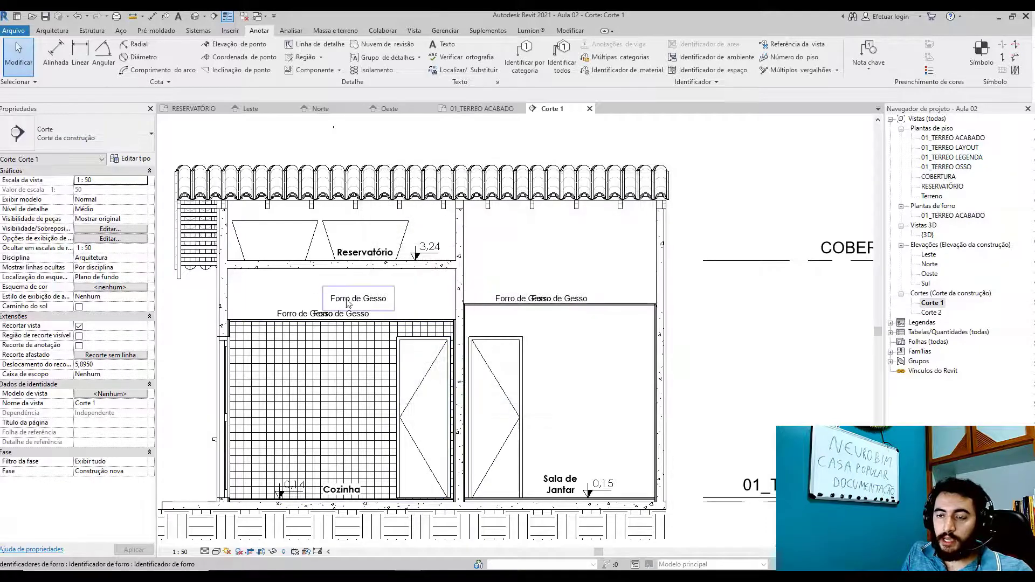
# - Delete the duplicate Forro de Gesso tags, keeping one above the kitchen ceiling and one above the dining room ceiling
pyautogui.scroll(2, 508, 295)
pyautogui.scroll(1, 509, 296)
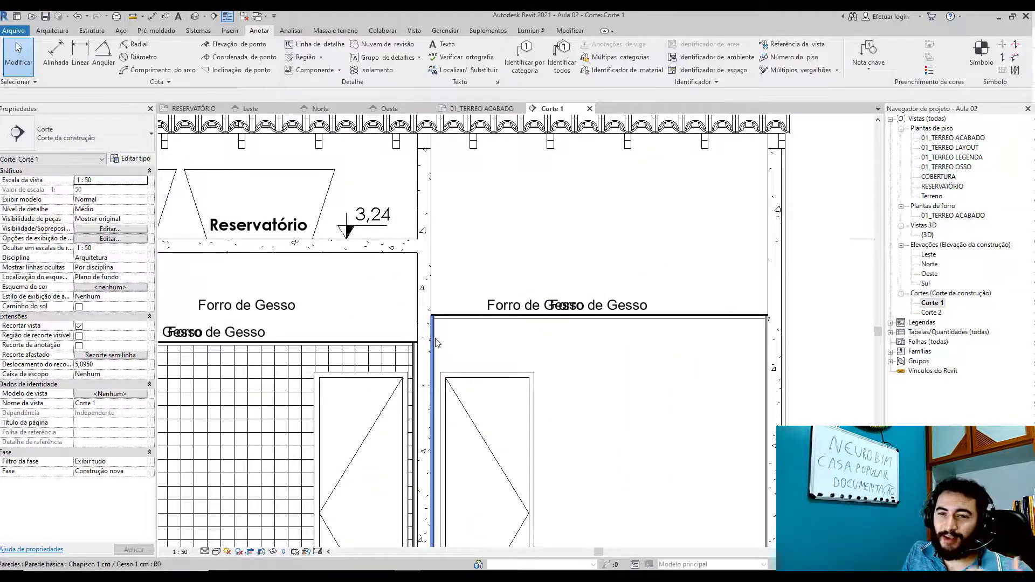
pyautogui.click(262, 306)
pyautogui.moveTo(262, 306); pyautogui.dragTo(458, 336, button='middle')
pyautogui.press('Delete')
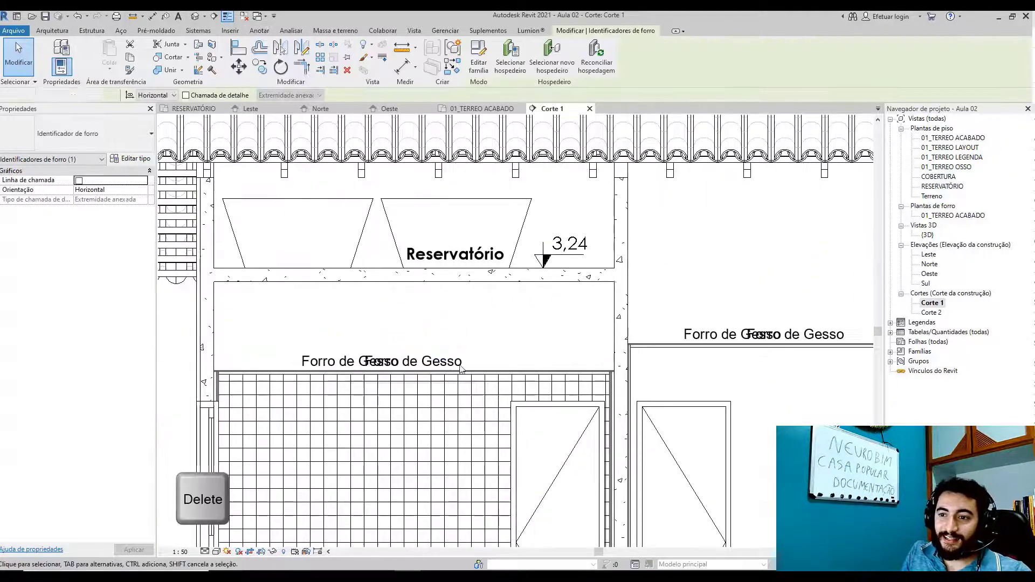
pyautogui.click(717, 334)
pyautogui.press('Delete')
pyautogui.moveTo(732, 364); pyautogui.dragTo(650, 351, button='middle')
pyautogui.scroll(-1, 650, 351)
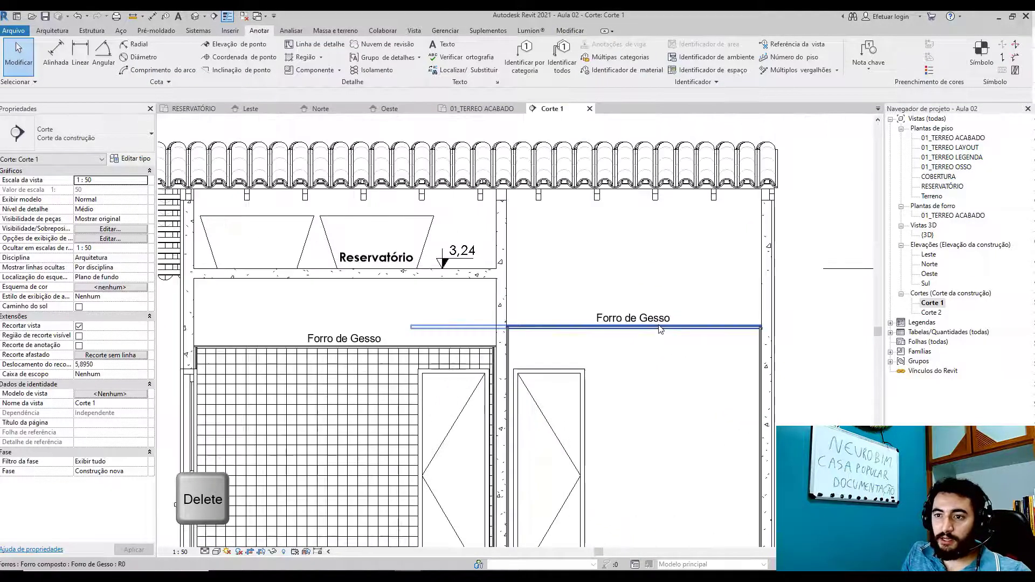
# - Add a vertical aligned dimension string in the Sala de Jantar from the finished floor to the ceiling and the roof underside
pyautogui.scroll(-1, 638, 377)
pyautogui.scroll(1, 497, 373)
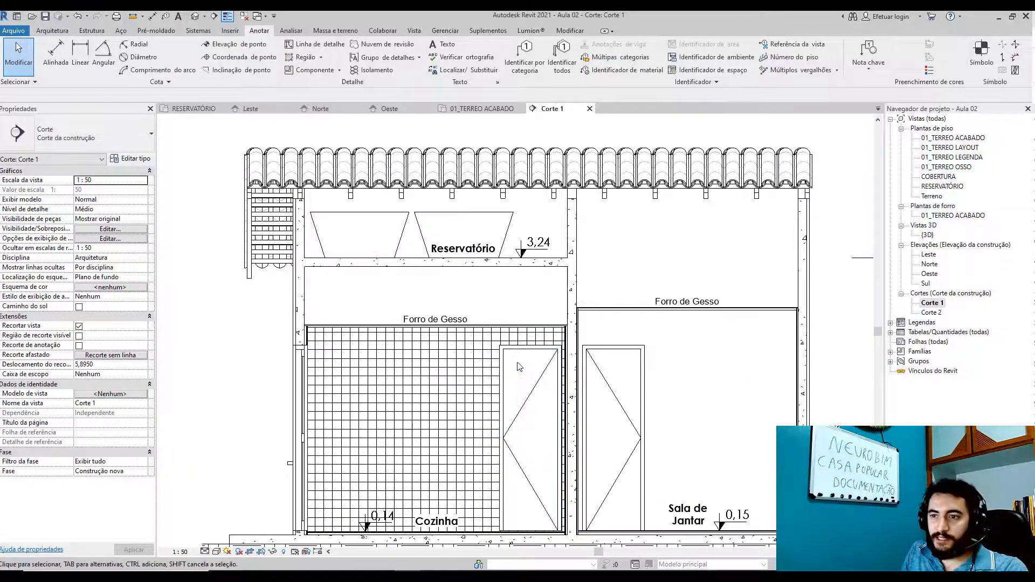
pyautogui.scroll(-1, 687, 350)
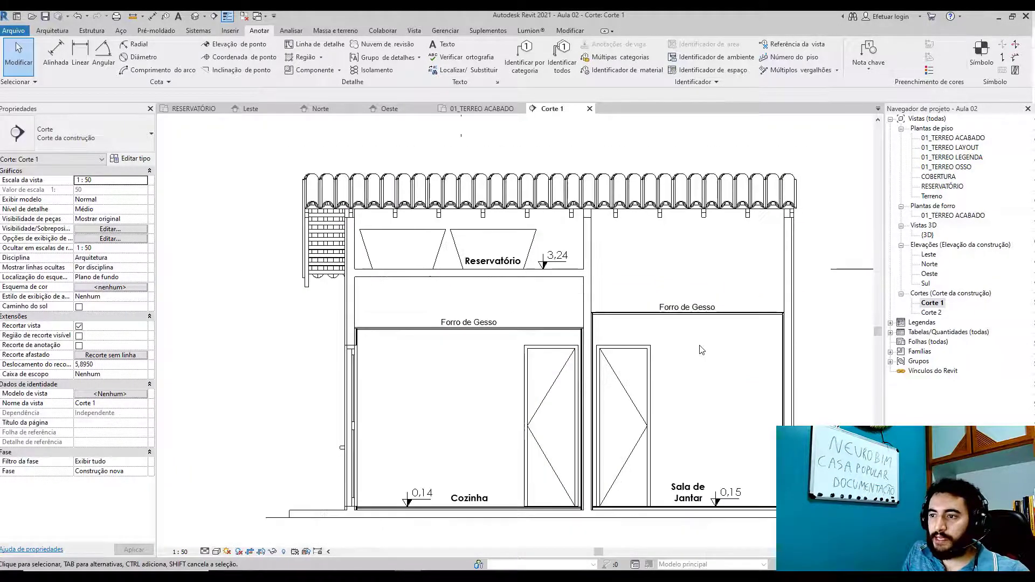
pyautogui.scroll(-2, 620, 345)
pyautogui.moveTo(620, 345); pyautogui.dragTo(561, 329, button='middle')
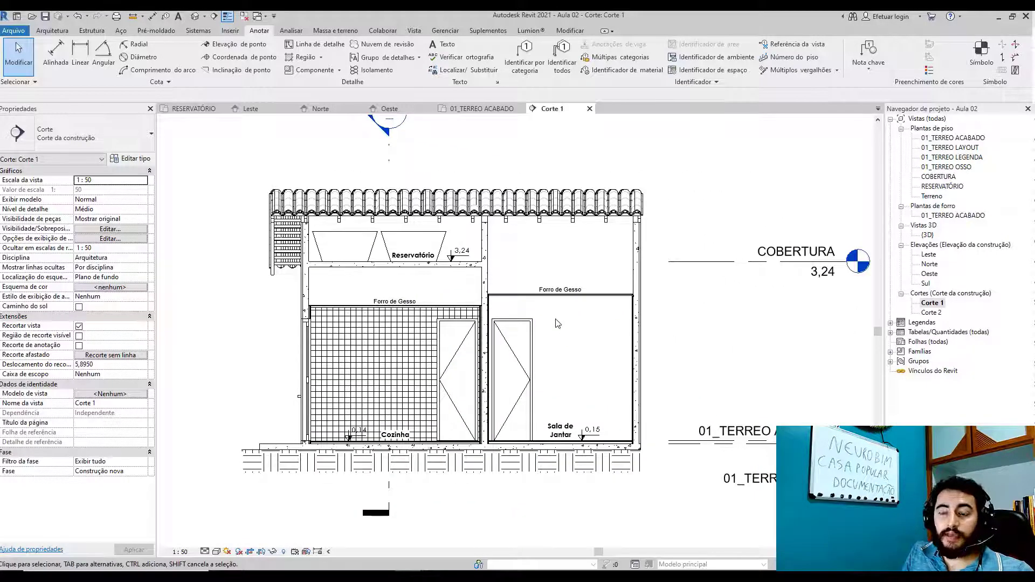
pyautogui.press('d')
pyautogui.press('i')
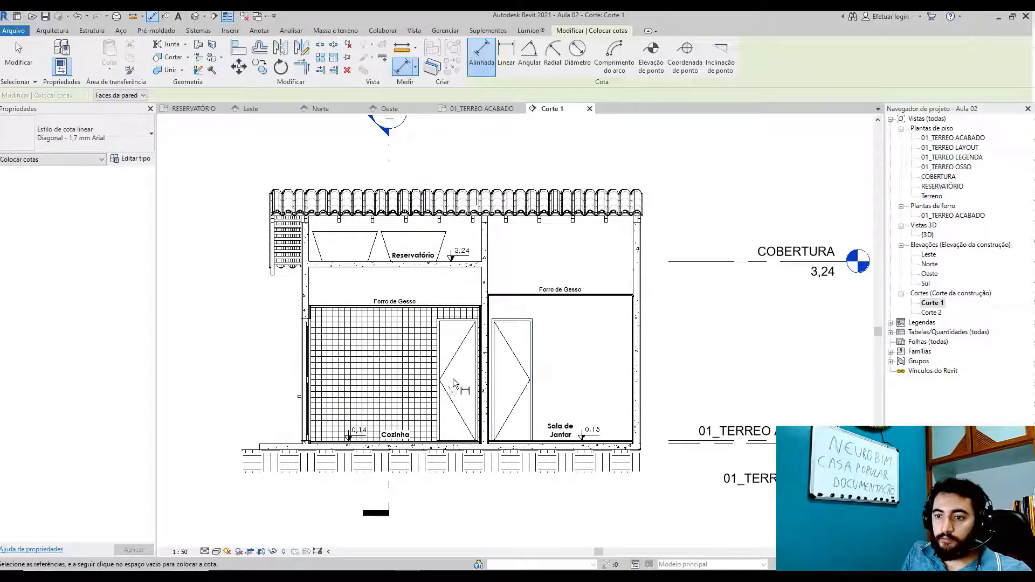
pyautogui.scroll(2, 585, 415)
pyautogui.click(636, 463)
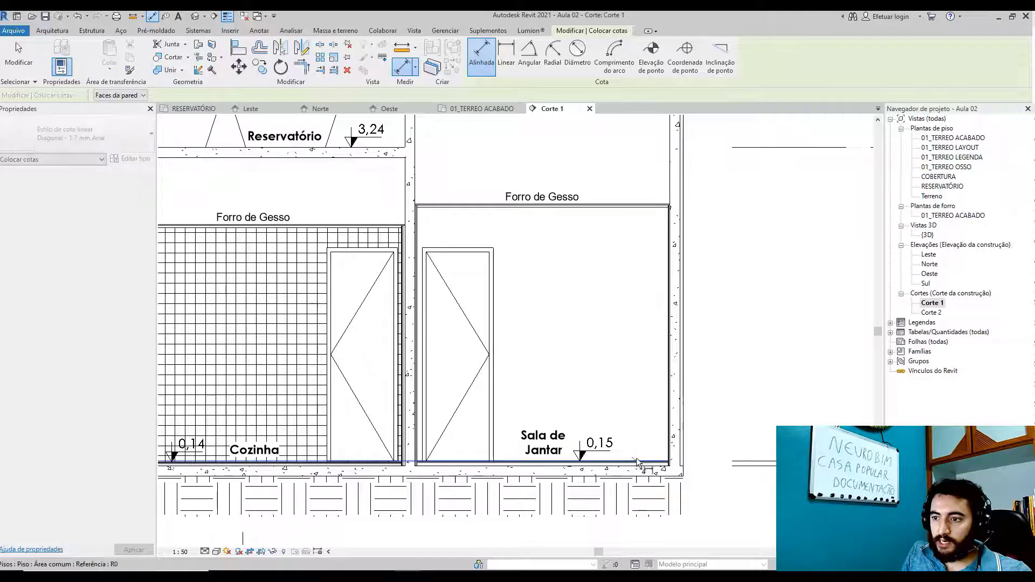
pyautogui.scroll(-3, 619, 215)
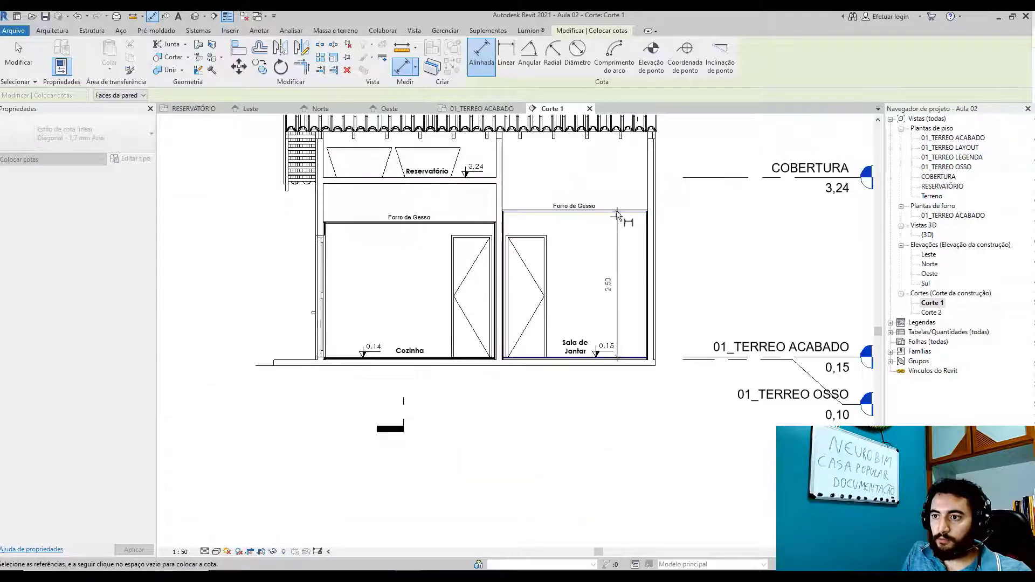
pyautogui.scroll(1, 584, 304)
pyautogui.scroll(2, 583, 300)
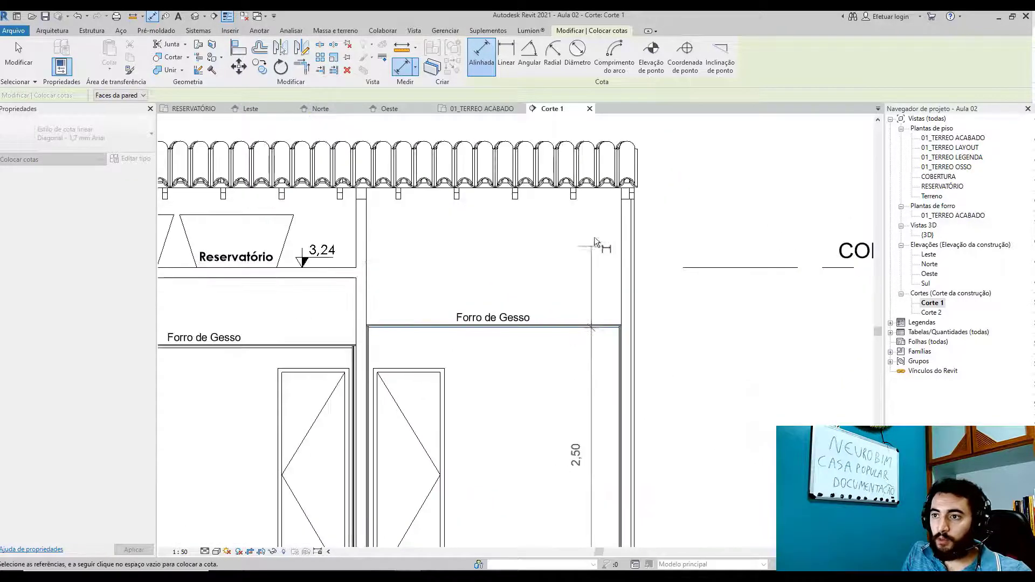
pyautogui.click(581, 195)
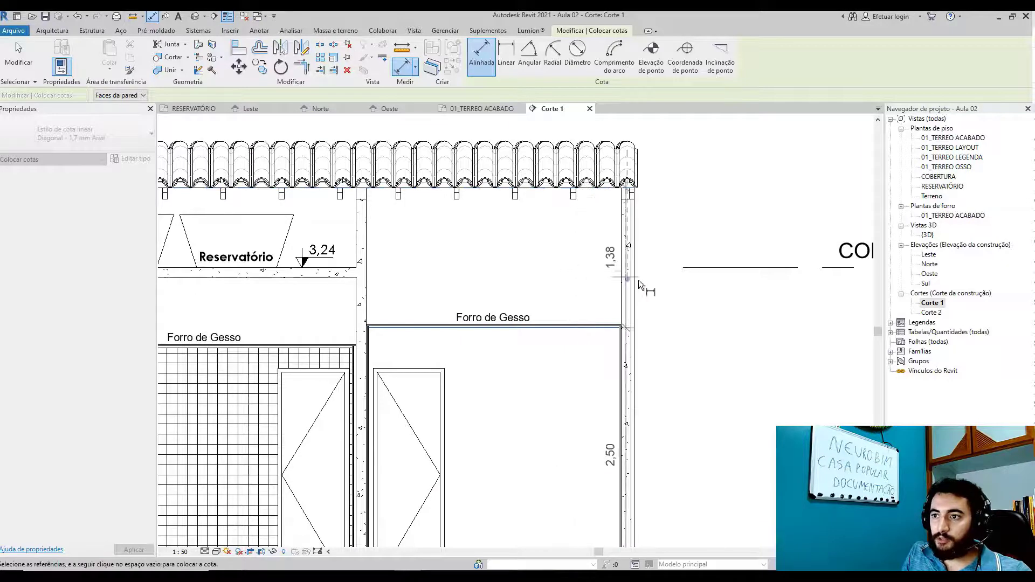
pyautogui.click(587, 350)
pyautogui.scroll(-1, 587, 352)
pyautogui.scroll(-3, 588, 351)
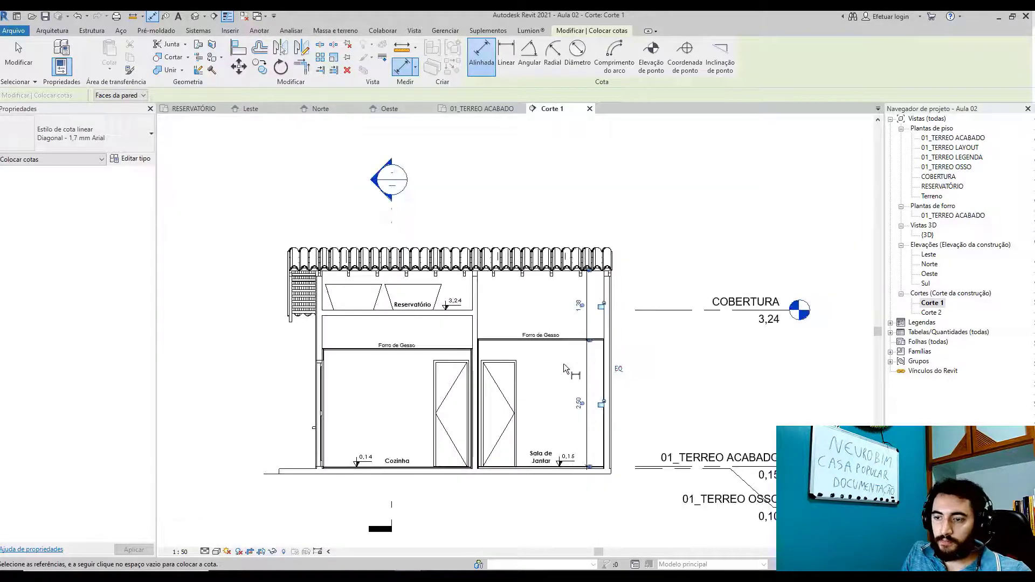
# - Add a vertical dimension string in the Cozinha through the floor, ceiling, both faces of the reservoir slab and the roof underside
pyautogui.scroll(5, 563, 487)
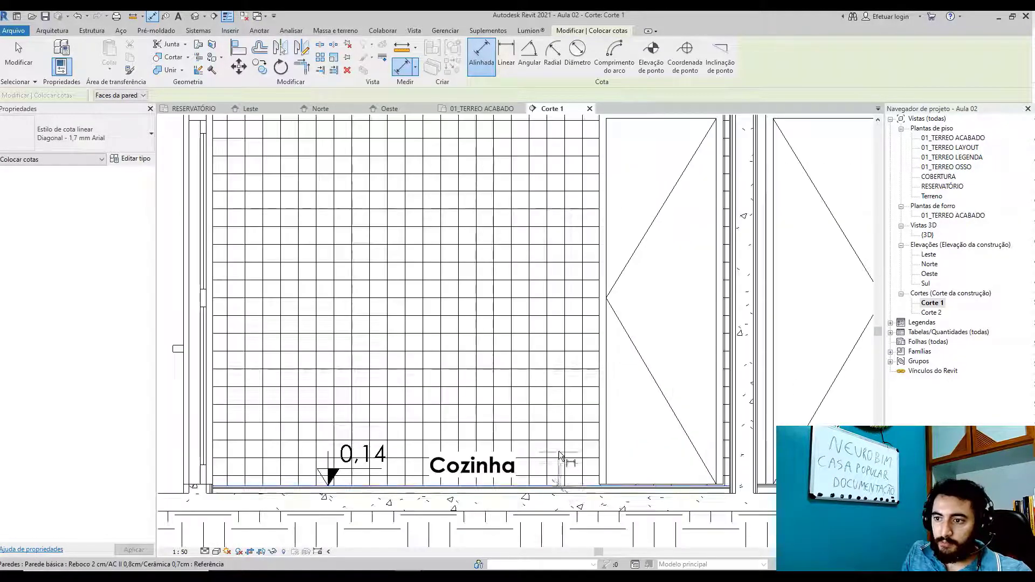
pyautogui.scroll(-4, 548, 296)
pyautogui.scroll(3, 559, 298)
pyautogui.click(560, 297)
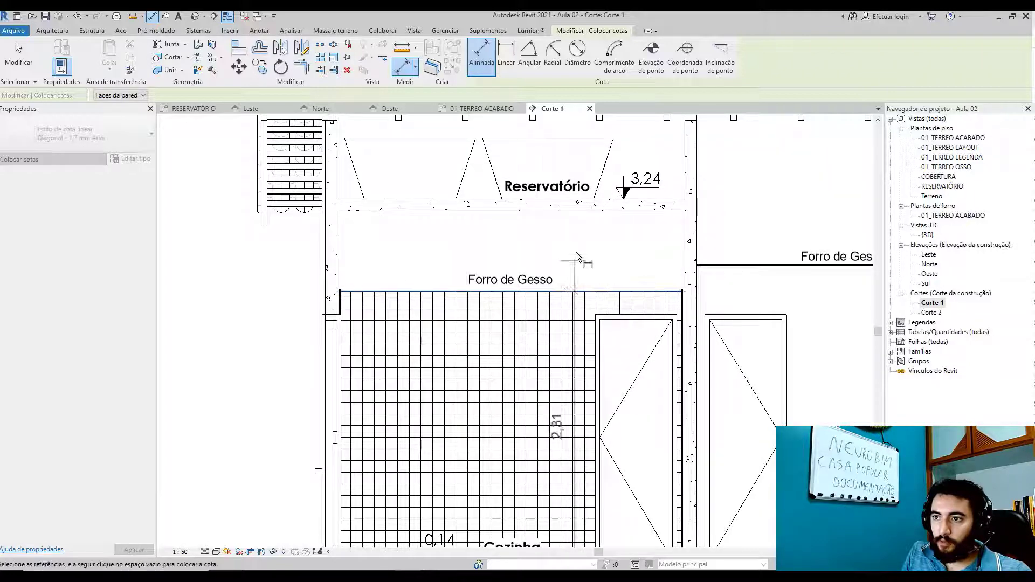
pyautogui.click(556, 199)
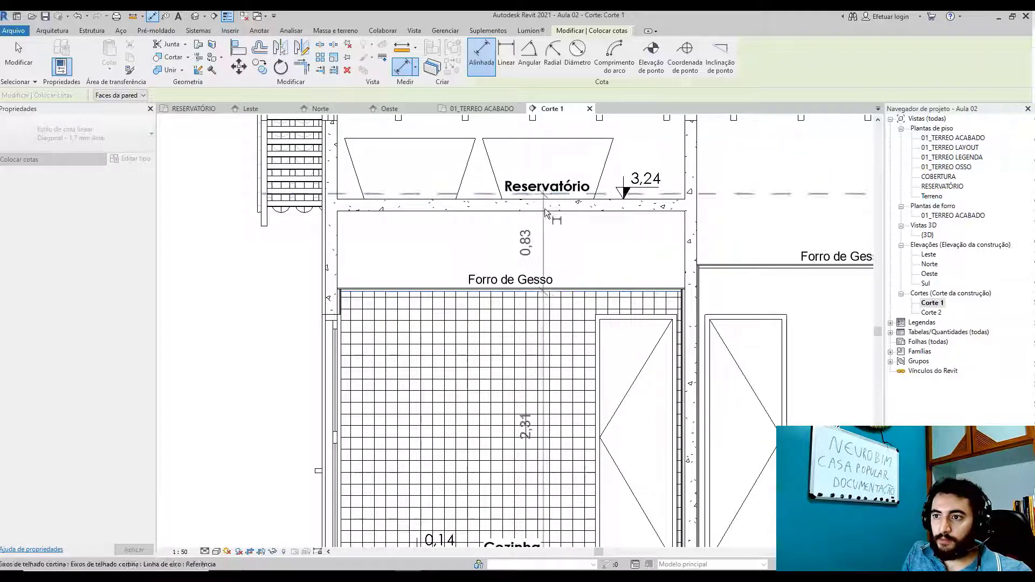
pyautogui.click(567, 197)
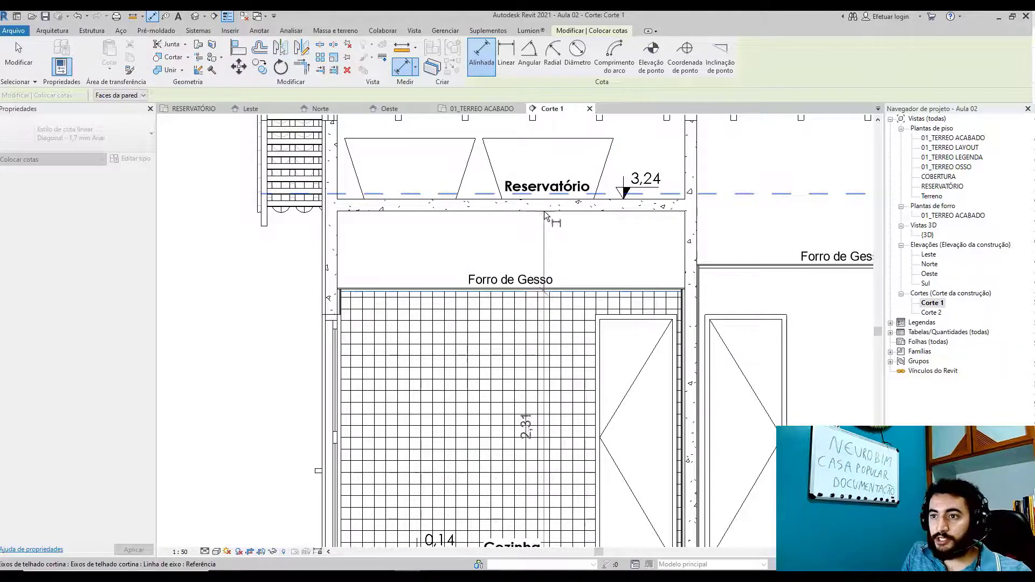
pyautogui.click(546, 209)
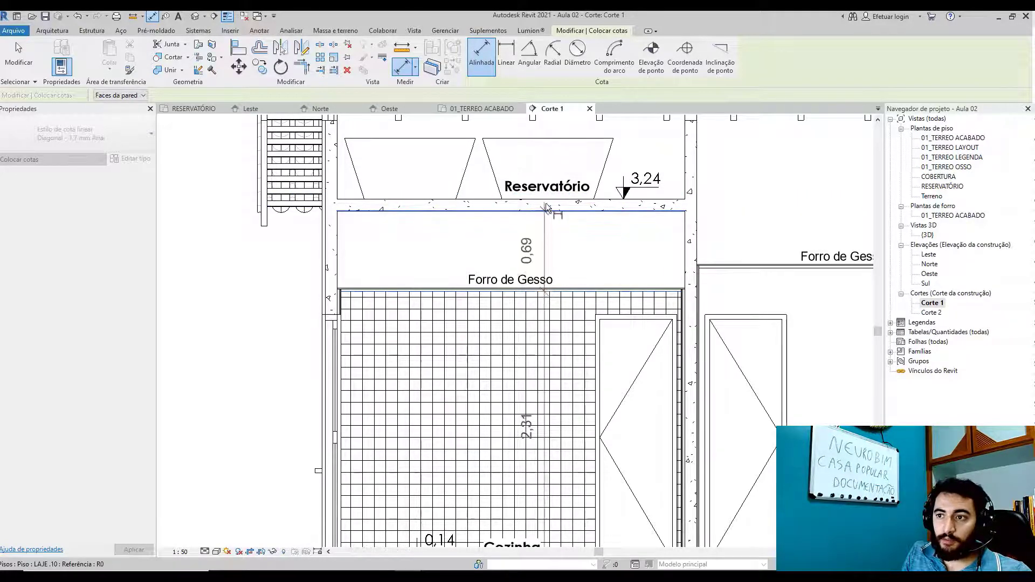
pyautogui.click(484, 200)
pyautogui.scroll(-3, 473, 242)
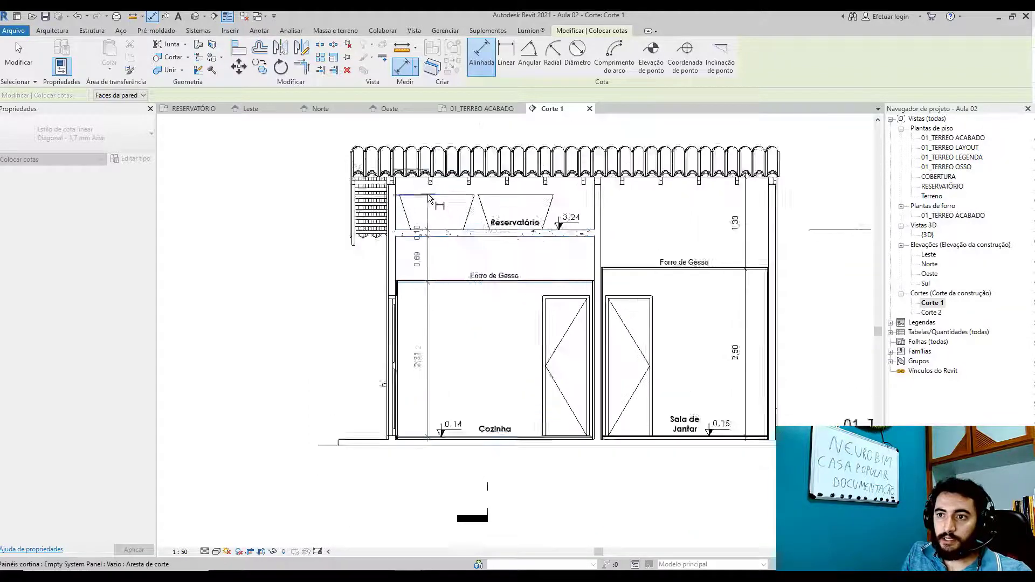
pyautogui.scroll(3, 436, 177)
pyautogui.click(436, 173)
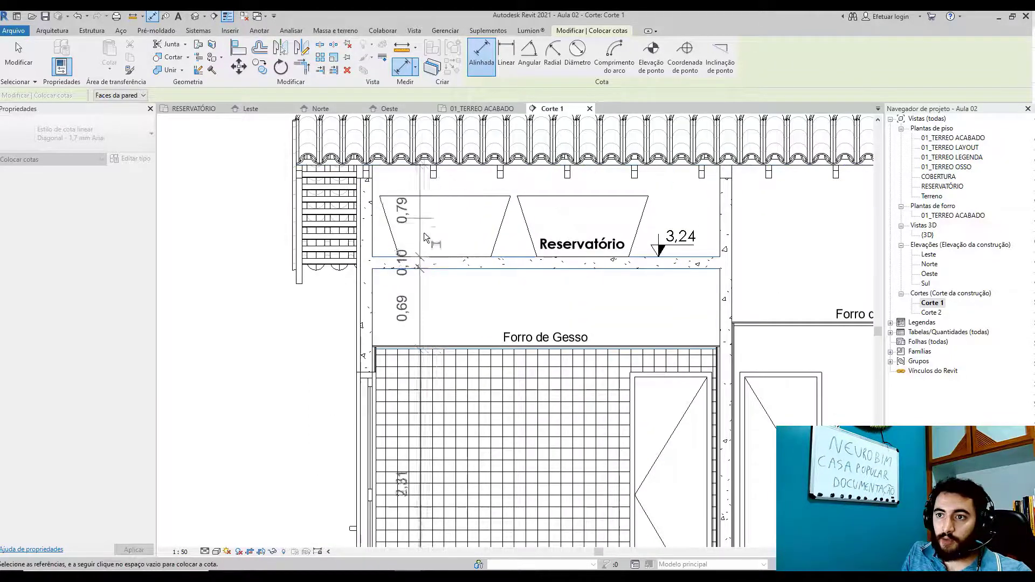
pyautogui.scroll(-3, 425, 259)
pyautogui.click(429, 290)
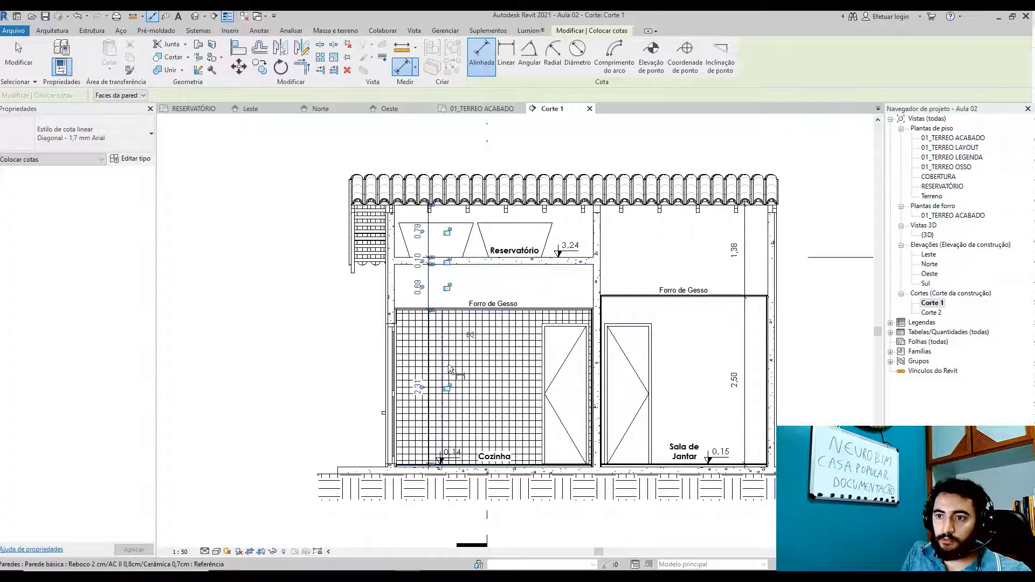
# - Add a second vertical dimension string beside the first kitchen one, from the finished floor to the slab underside and the roof
pyautogui.scroll(3, 531, 468)
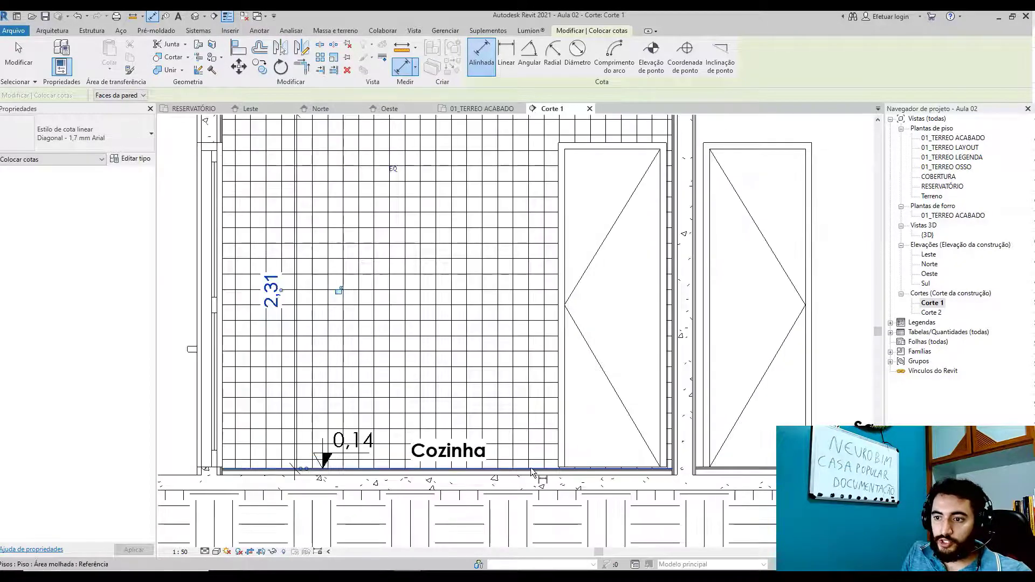
pyautogui.click(531, 469)
pyautogui.scroll(-3, 531, 469)
pyautogui.scroll(3, 528, 238)
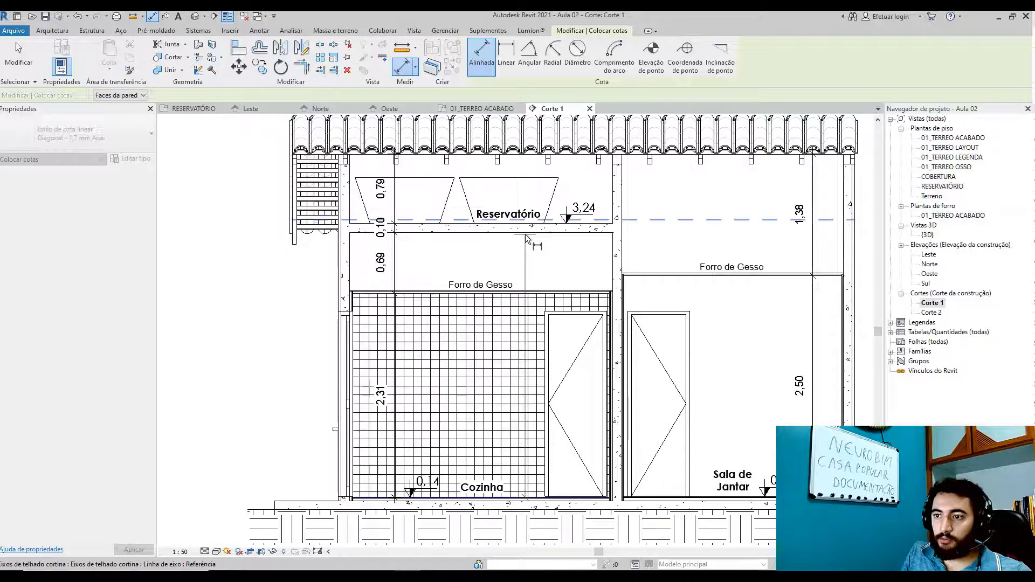
pyautogui.click(522, 232)
pyautogui.scroll(3, 522, 174)
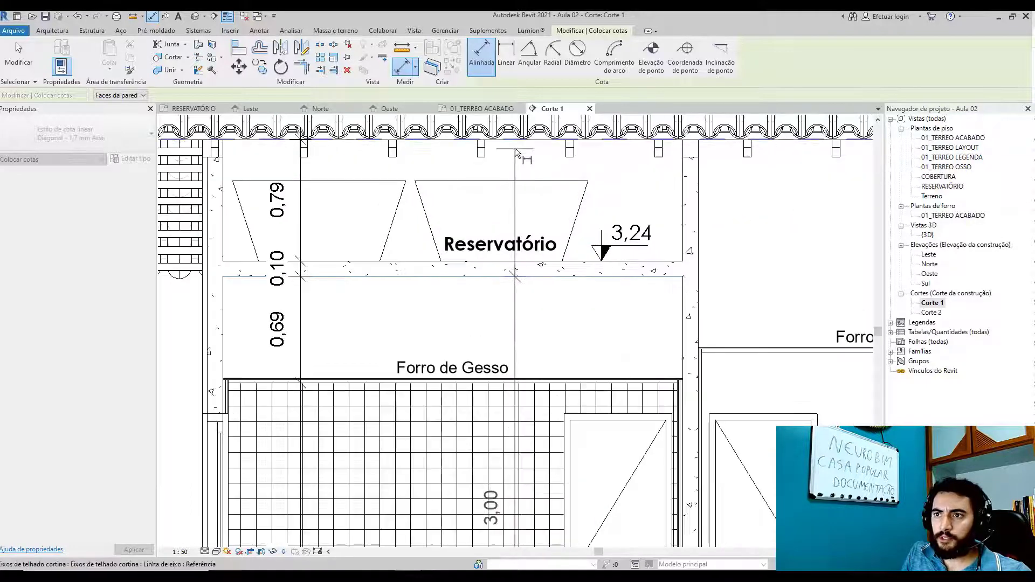
pyautogui.click(517, 152)
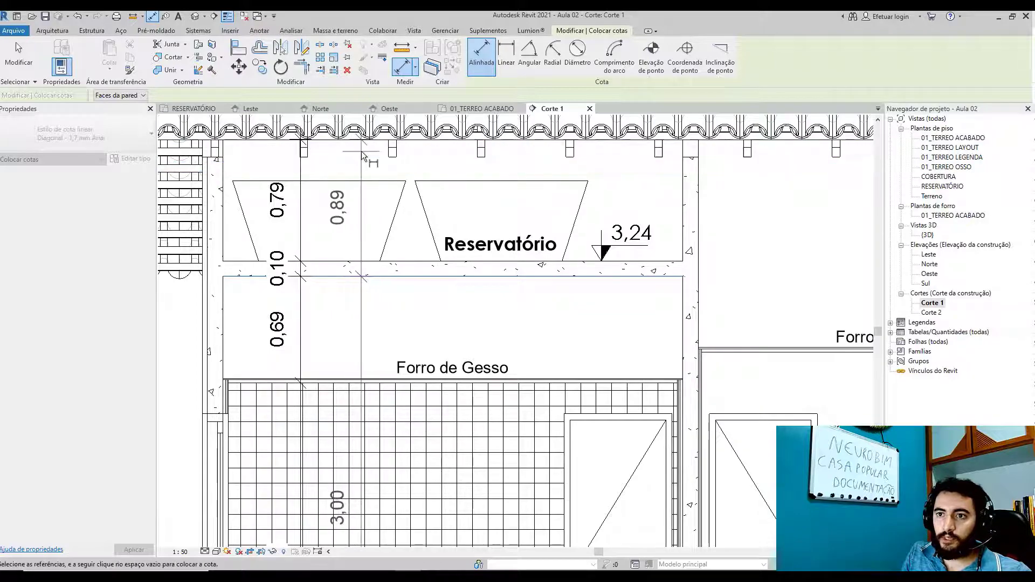
pyautogui.click(362, 317)
pyautogui.scroll(-6, 374, 317)
pyautogui.click(391, 457)
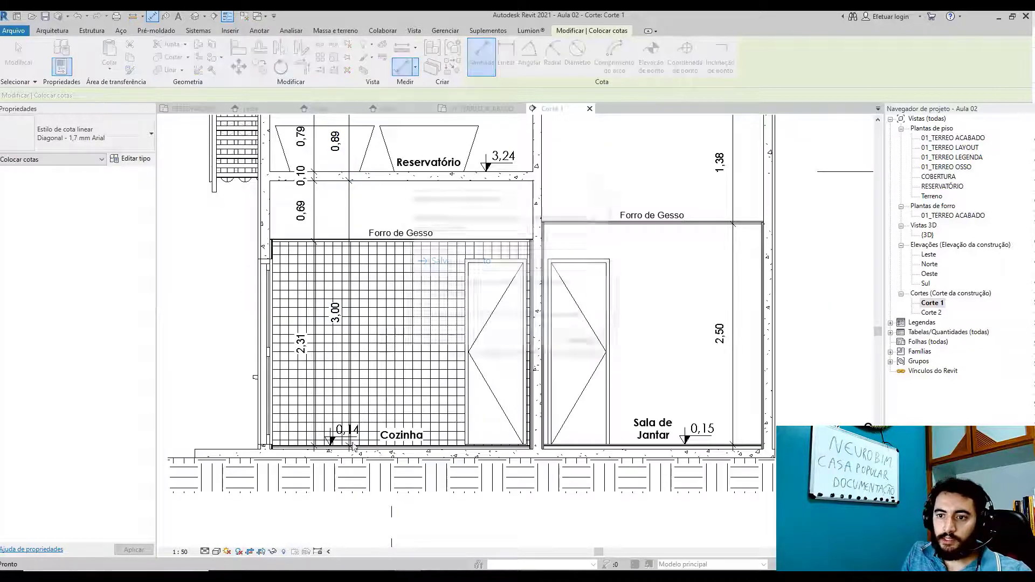
pyautogui.click(577, 344)
pyautogui.press('Escape')
# - Move the Cozinha room tag sideways along the floor, farther from the kitchen's spot elevation
pyautogui.scroll(2, 399, 439)
pyautogui.click(397, 441)
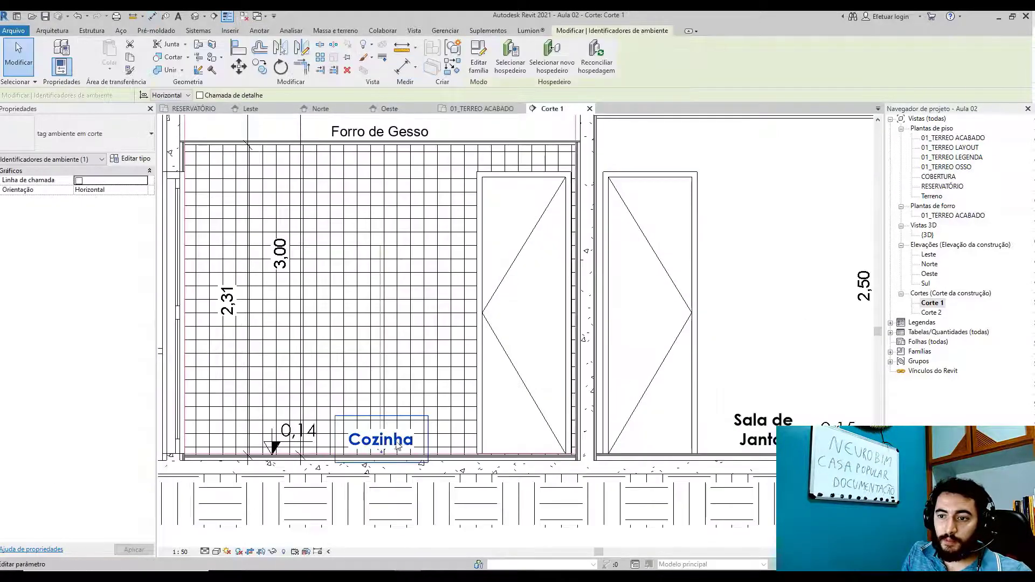
pyautogui.moveTo(384, 451); pyautogui.dragTo(426, 450)
pyautogui.click(302, 437)
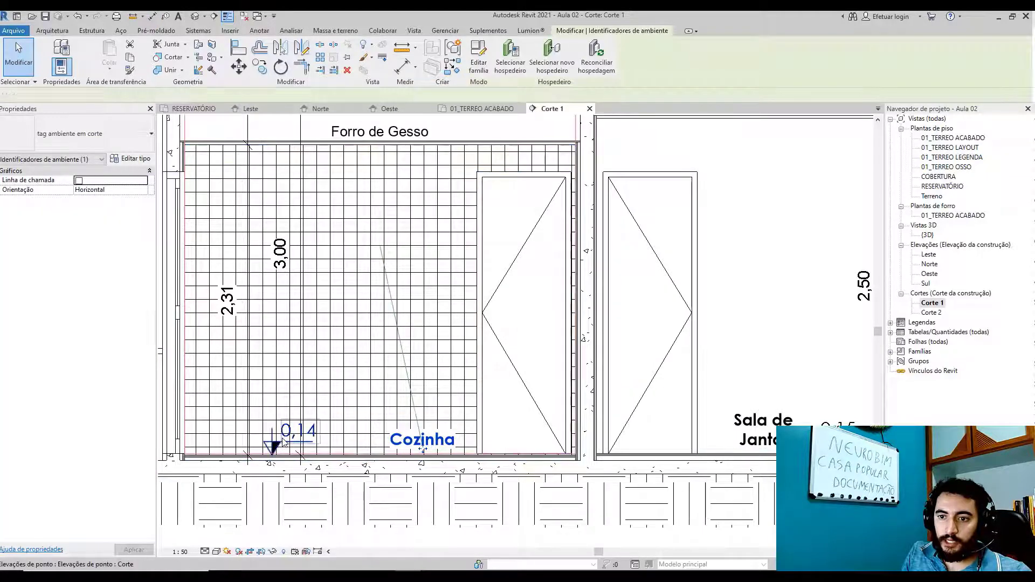
pyautogui.press('Escape')
pyautogui.scroll(-2, 415, 419)
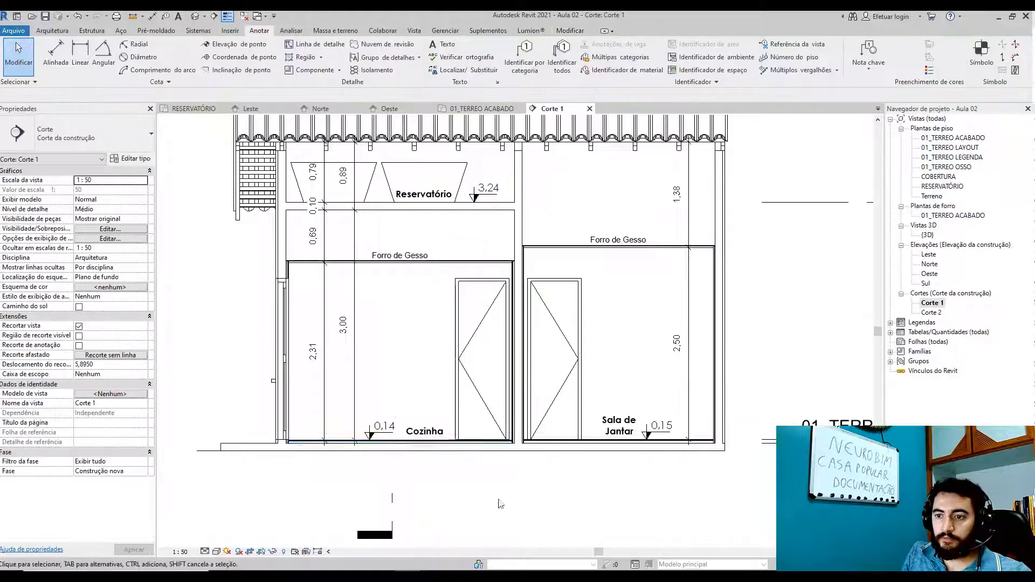
pyautogui.scroll(-3, 418, 423)
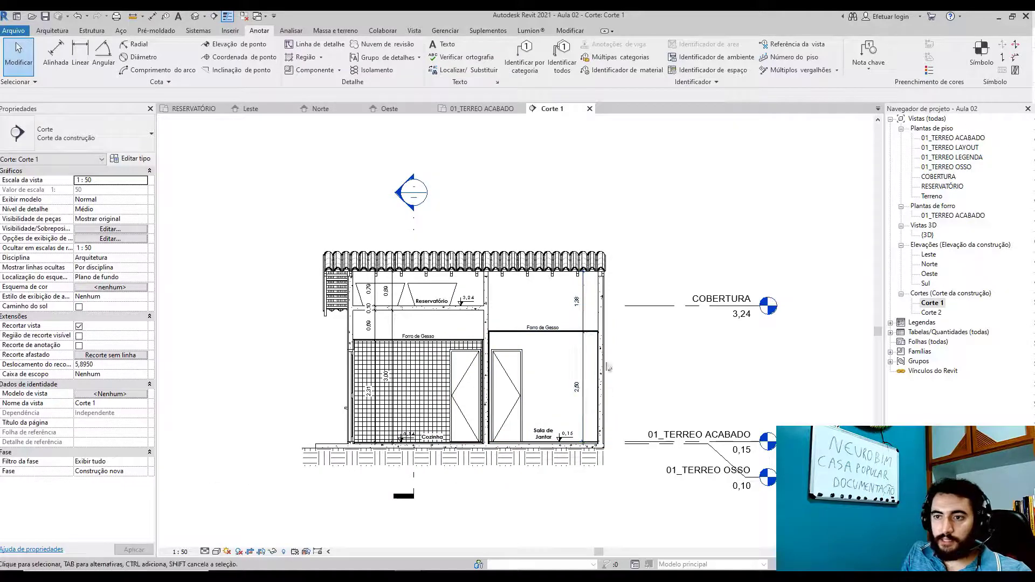
# - Add a vertical aligned dimension outside the kitchen wall, from the external slab top to the lower end of the roof overhang
pyautogui.press('i')
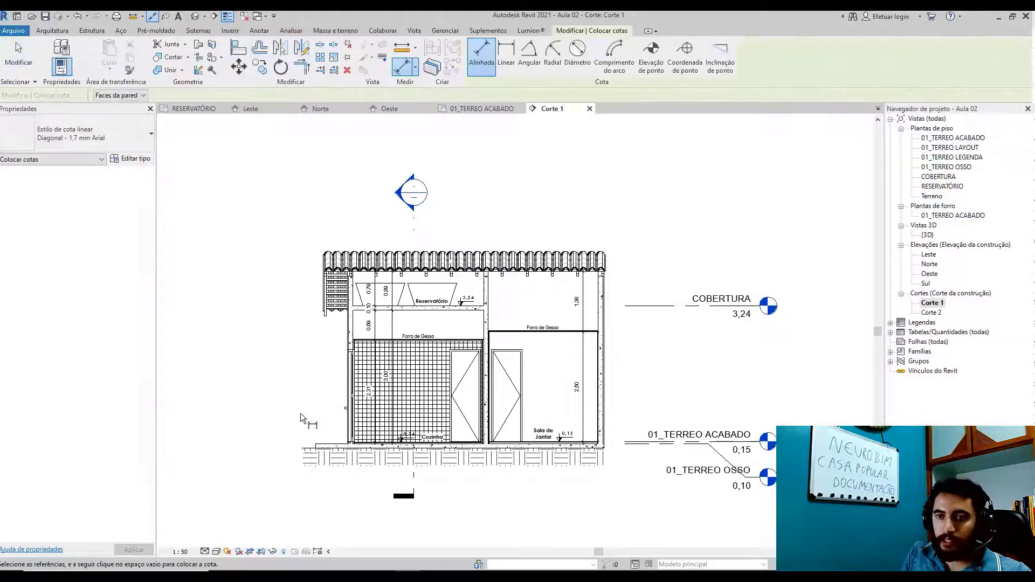
pyautogui.scroll(4, 307, 420)
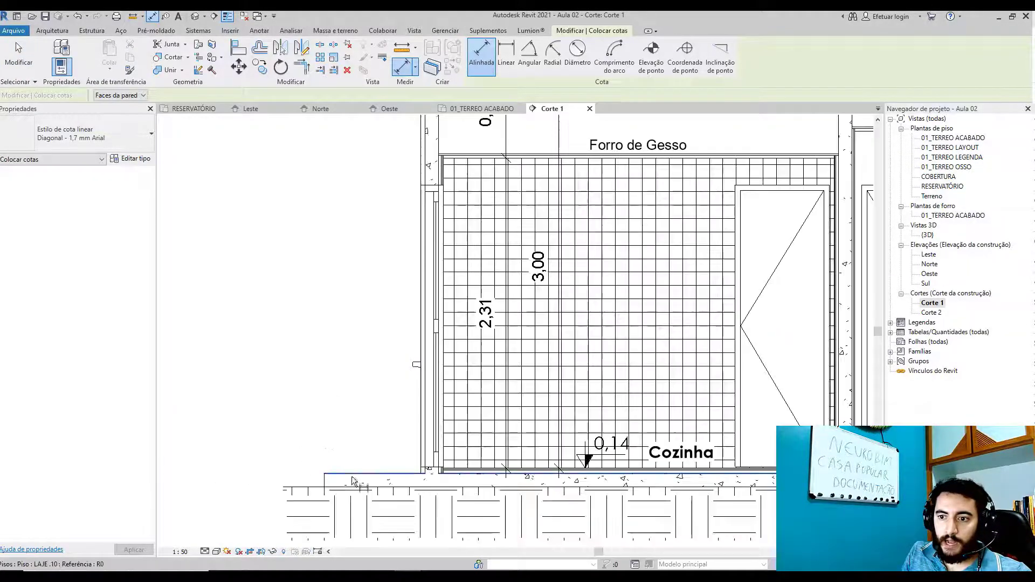
pyautogui.scroll(-4, 352, 477)
pyautogui.scroll(4, 345, 349)
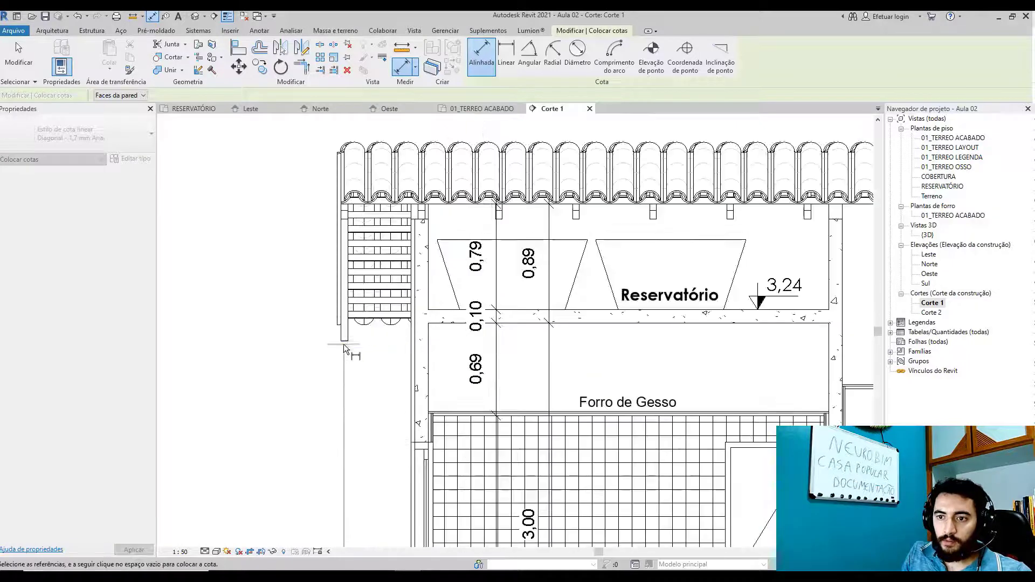
pyautogui.scroll(-3, 344, 348)
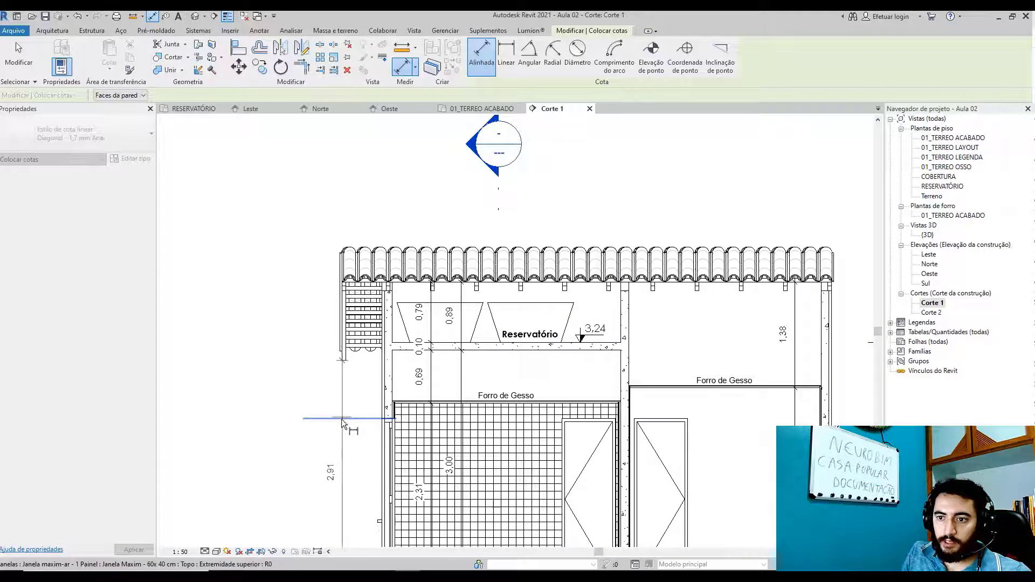
pyautogui.press('Escape')
pyautogui.press('Escape')
pyautogui.scroll(-4, 360, 442)
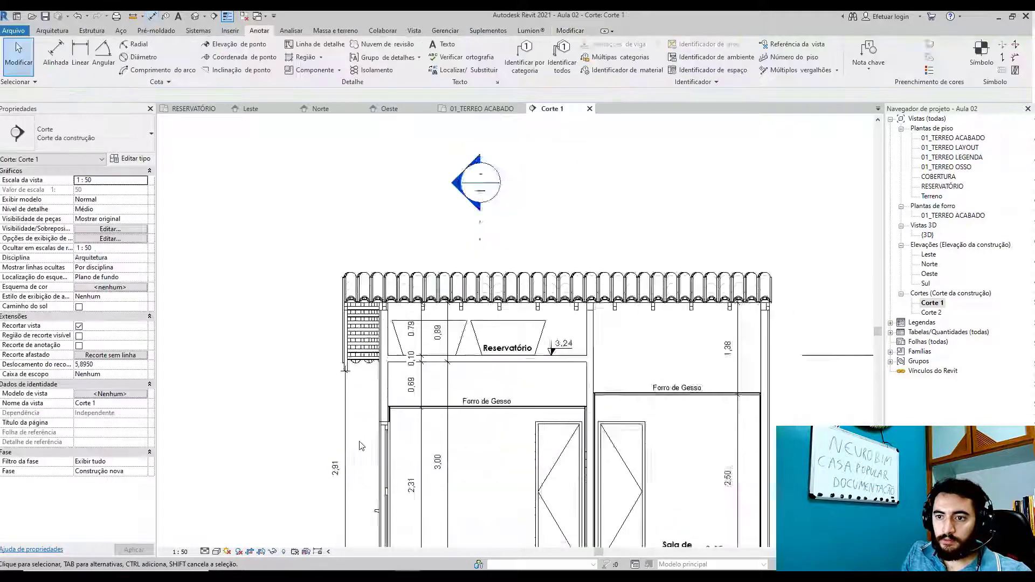
# - Add a second vertical dimension in the Sala de Jantar, spanning directly from the finished floor to the roof underside
pyautogui.scroll(3, 464, 501)
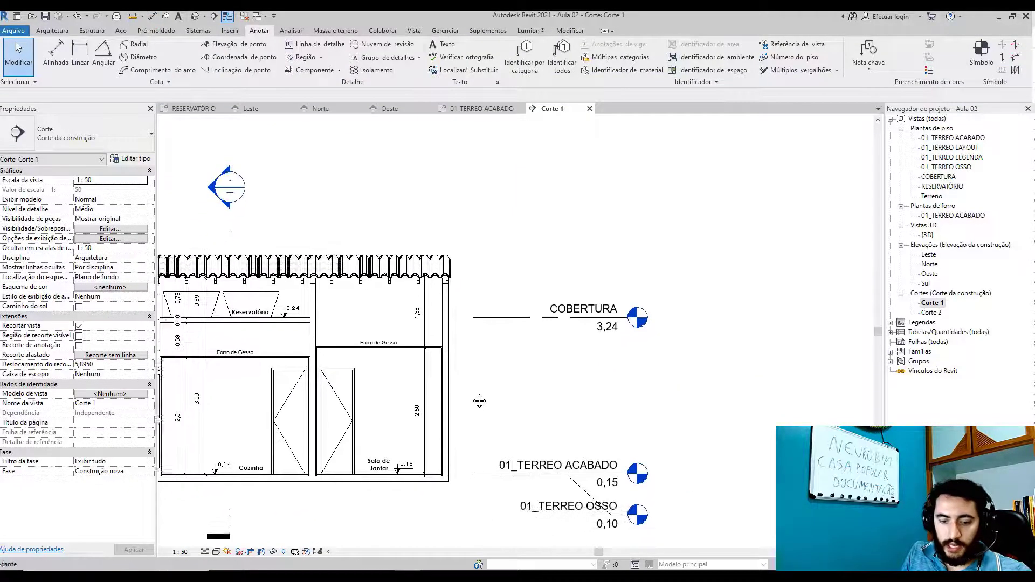
pyautogui.press('i')
pyautogui.scroll(4, 394, 464)
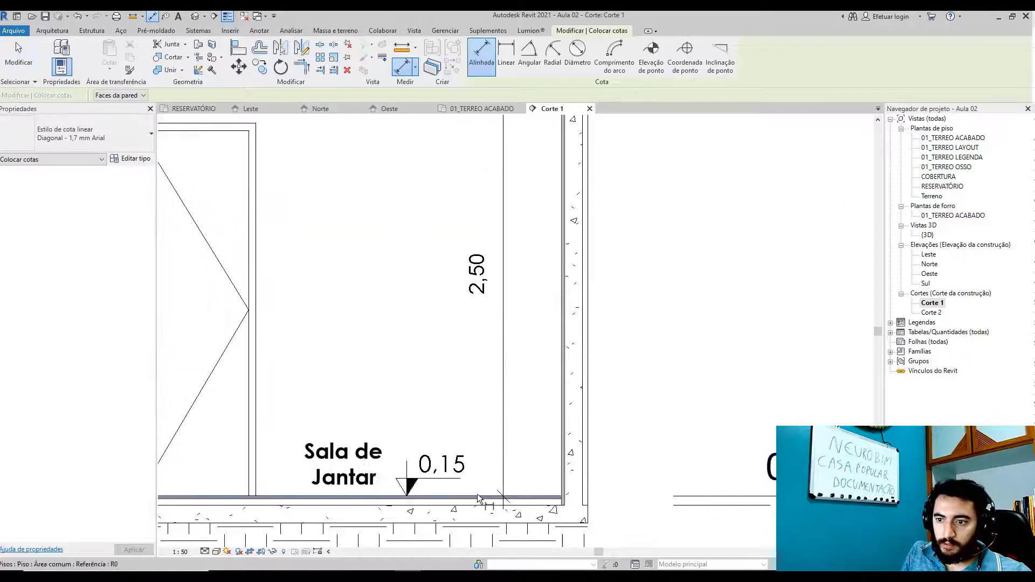
pyautogui.scroll(-5, 499, 461)
pyautogui.scroll(5, 518, 211)
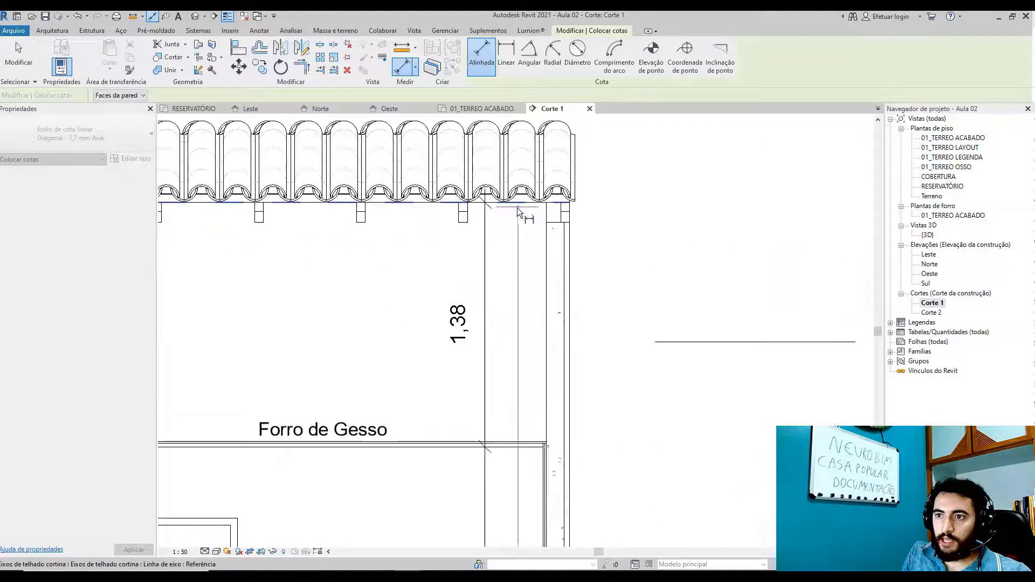
pyautogui.scroll(-4, 519, 211)
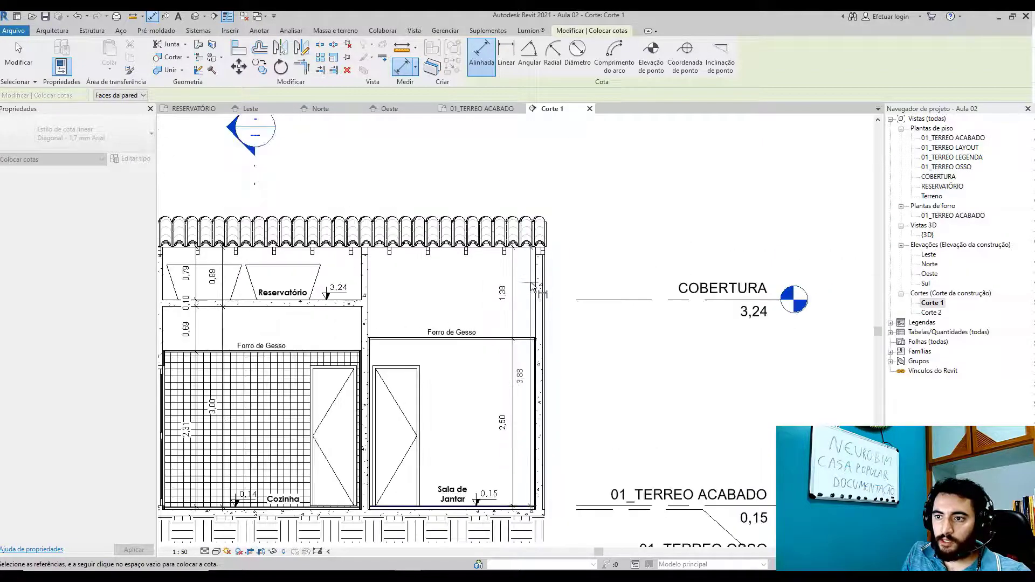
pyautogui.press('Escape')
pyautogui.press('Escape')
pyautogui.scroll(-3, 607, 351)
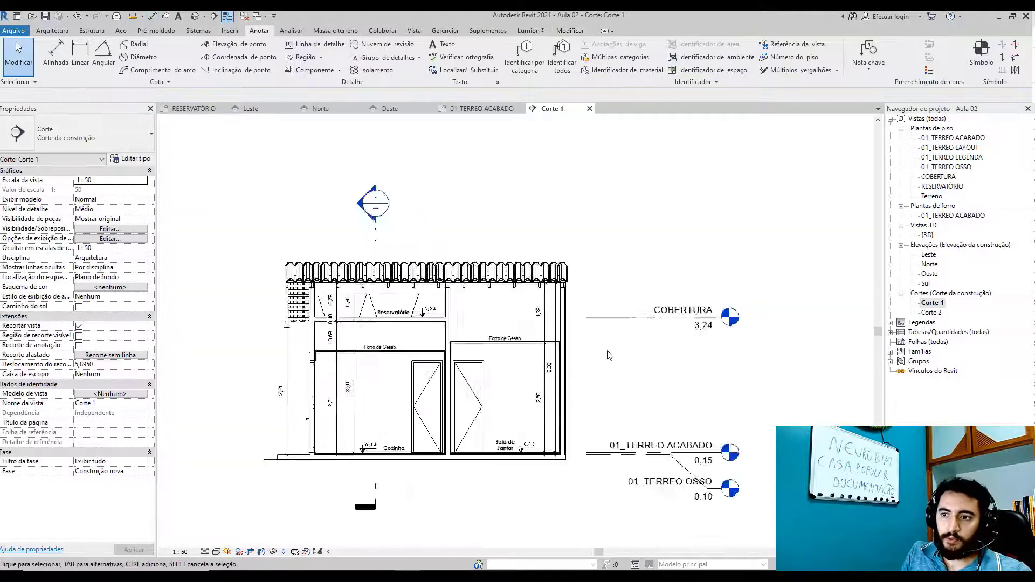
# - Open the Corte 2 section view and extend the level lines so their heads sit well clear of the house
pyautogui.scroll(2, 430, 399)
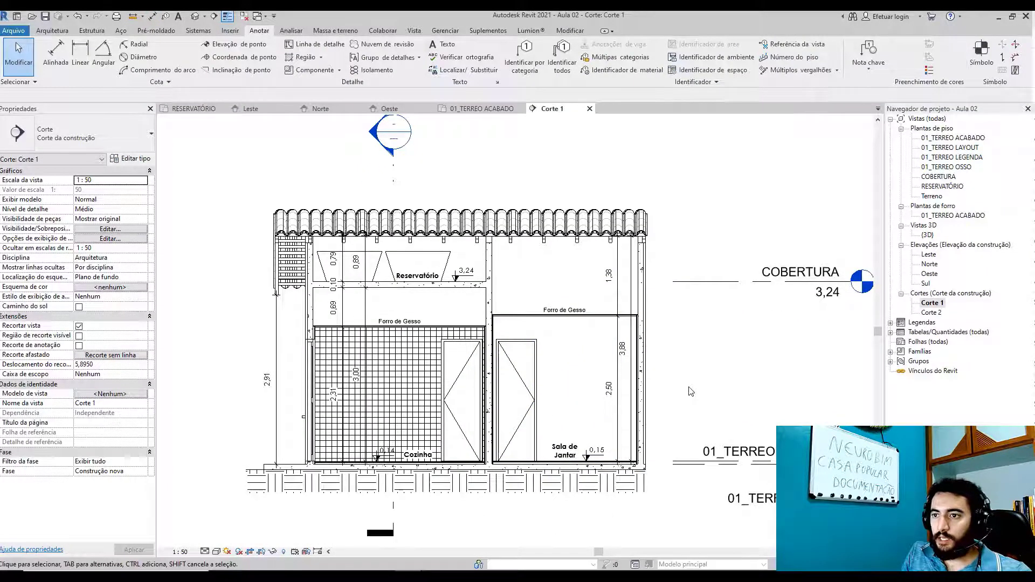
pyautogui.doubleClick(931, 313)
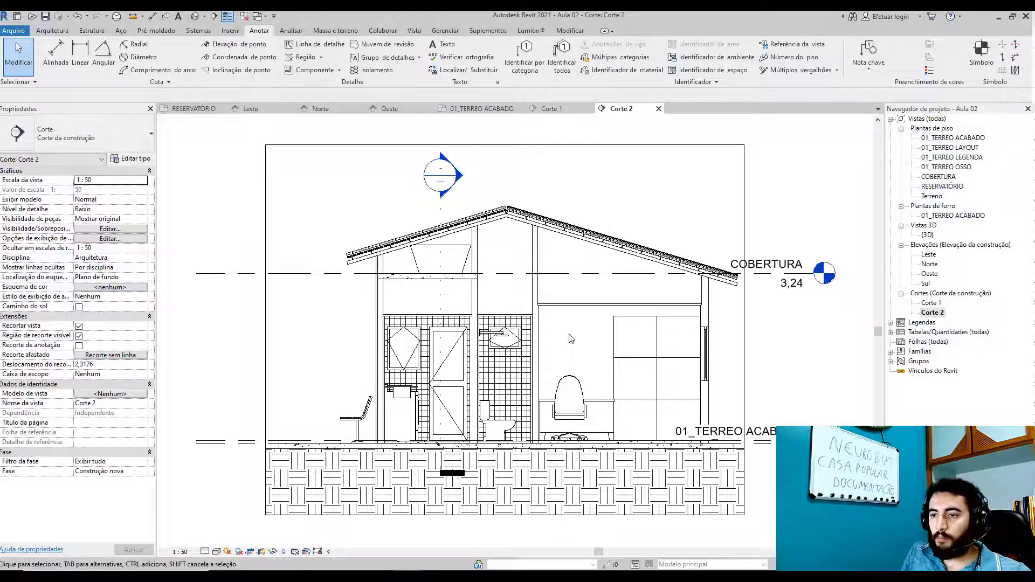
pyautogui.scroll(-2, 658, 338)
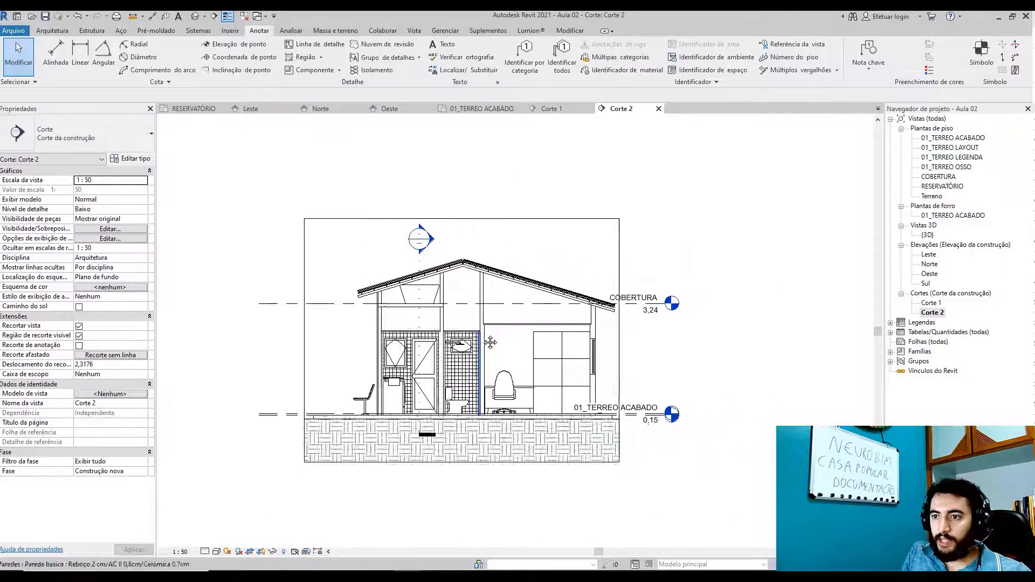
pyautogui.scroll(1, 490, 342)
pyautogui.click(490, 303)
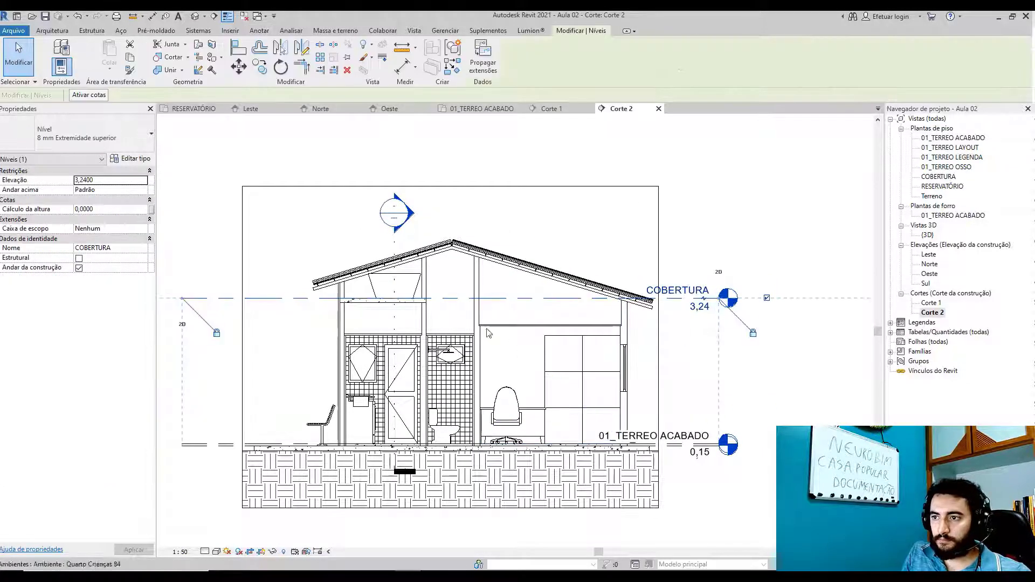
pyautogui.scroll(-2, 556, 306)
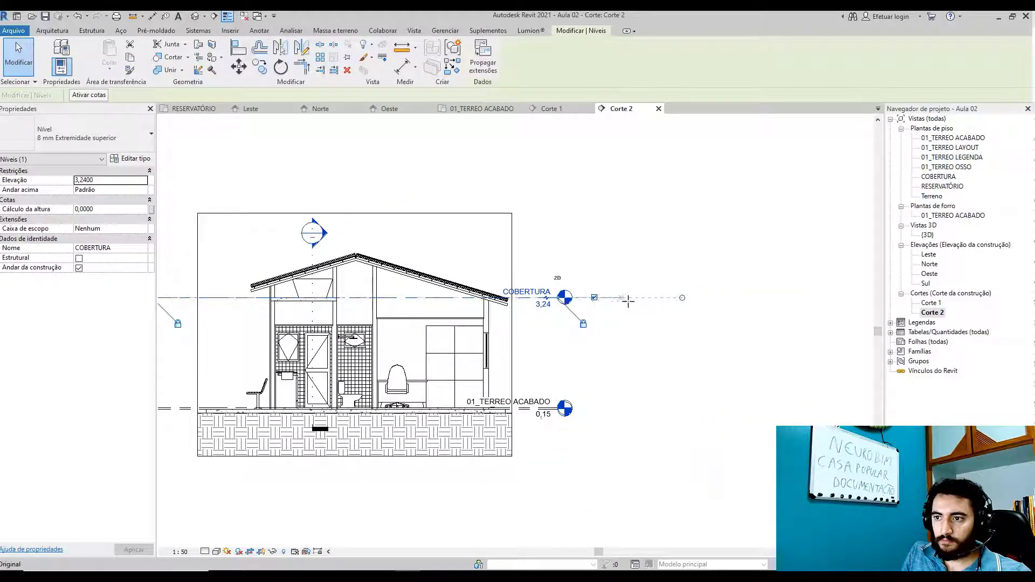
pyautogui.moveTo(560, 304); pyautogui.dragTo(632, 339)
pyautogui.press('Escape')
# - Give the 01_TERREO OSSO level line an elbow and drop its head below the 01_TERREO ACABADO head
pyautogui.click(539, 414)
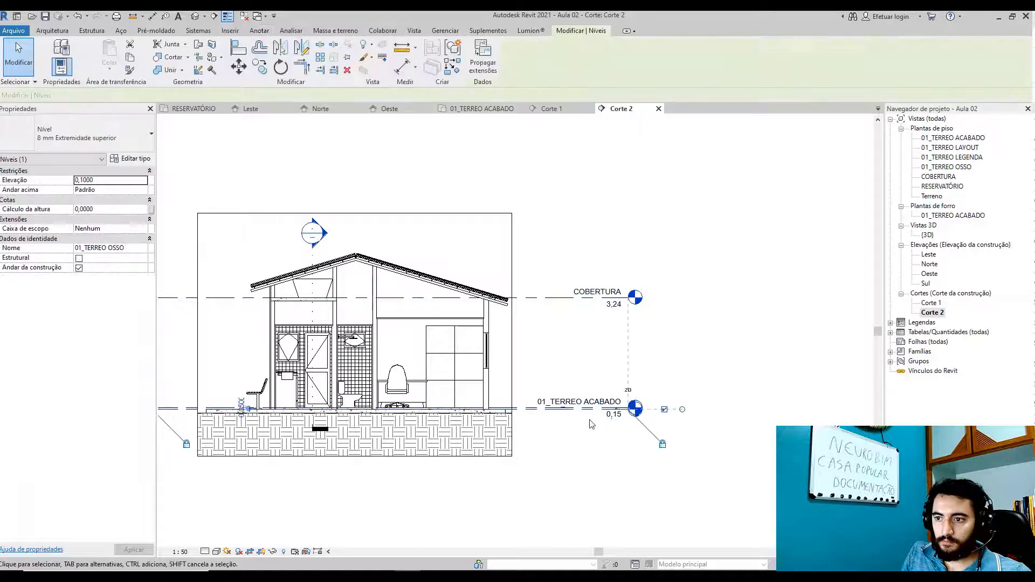
pyautogui.moveTo(617, 421); pyautogui.dragTo(580, 411)
pyautogui.click(565, 463)
# - Tighten the Corte 2 crop region around the house on its rear, upper and lower edges, and hide the crop boundary
pyautogui.click(197, 333)
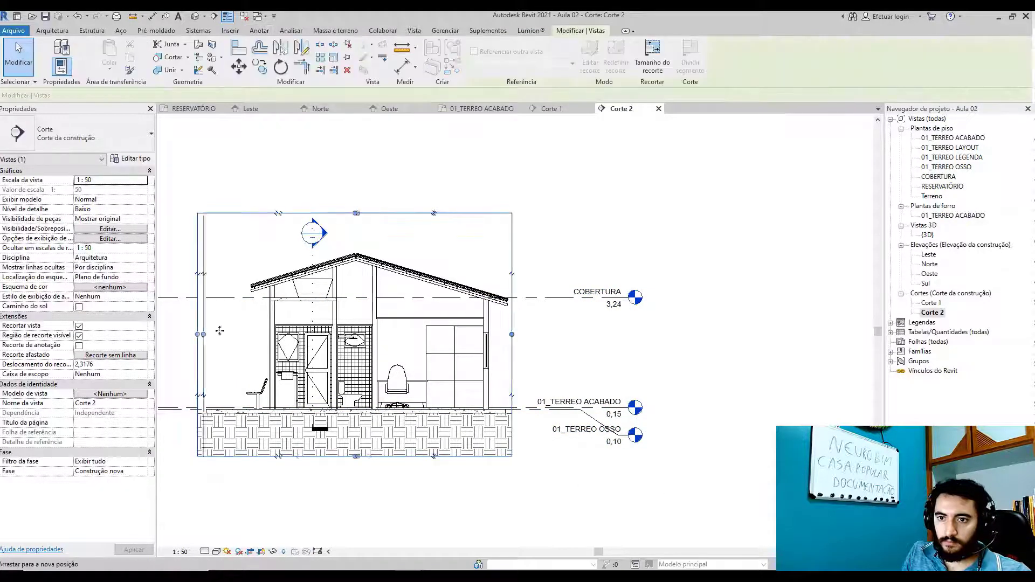
pyautogui.moveTo(198, 334); pyautogui.dragTo(238, 330)
pyautogui.moveTo(375, 213); pyautogui.dragTo(376, 246)
pyautogui.moveTo(408, 459); pyautogui.dragTo(409, 421)
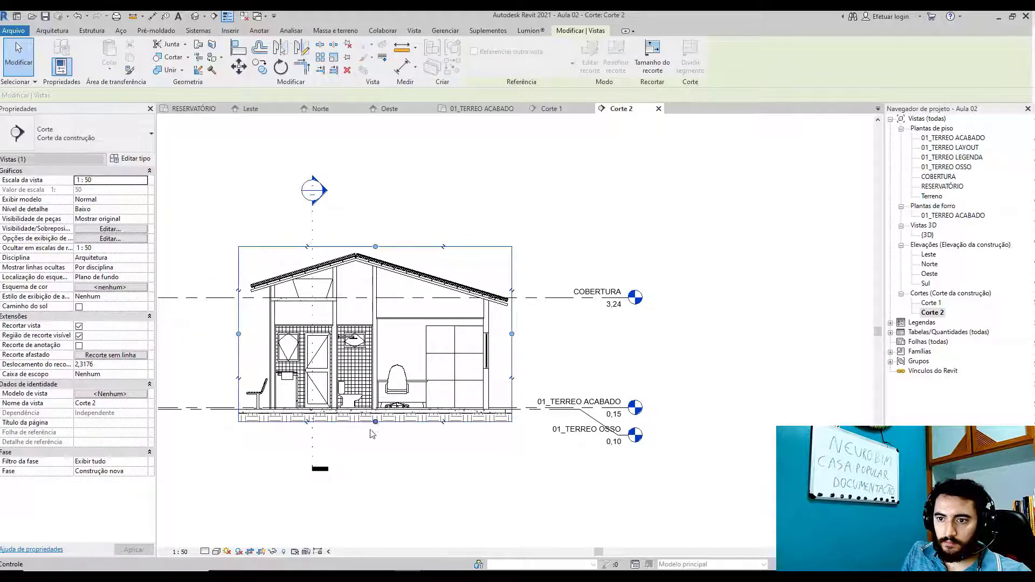
pyautogui.click(226, 513)
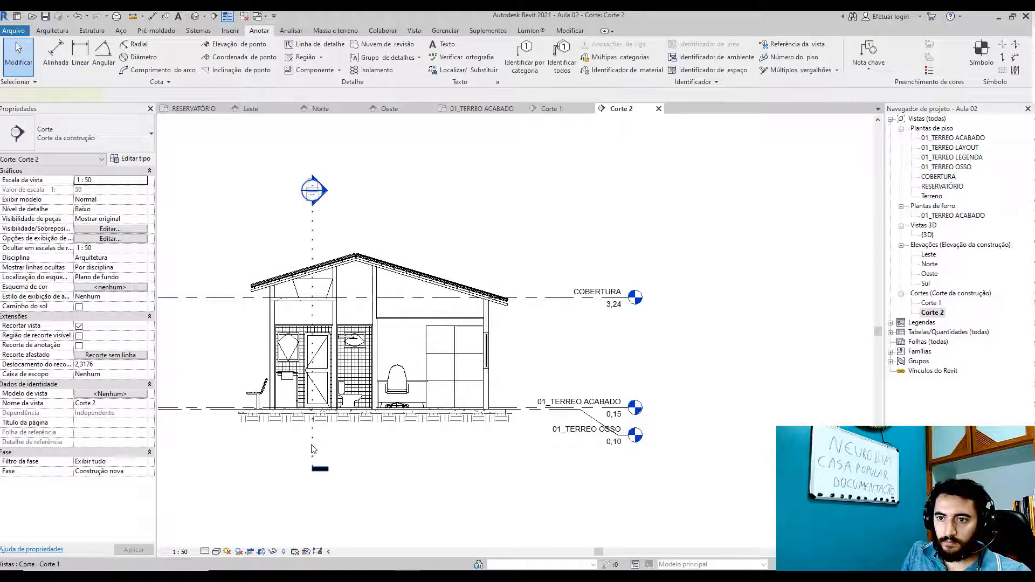
# - Shorten the Corte 1 section line, bringing its head close above the roof and its tail close below the ground
pyautogui.click(312, 447)
pyautogui.moveTo(312, 290); pyautogui.dragTo(312, 240)
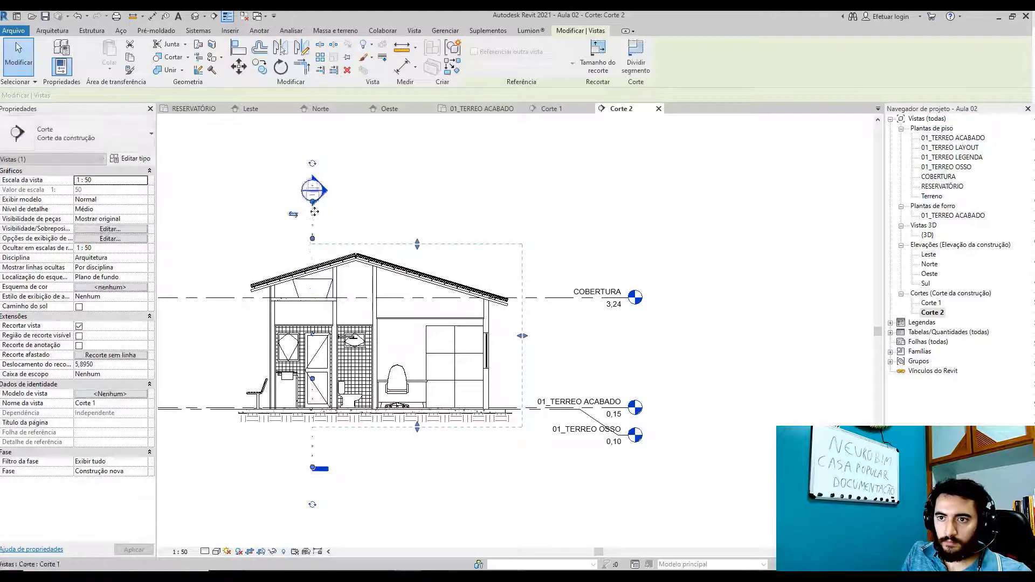
pyautogui.moveTo(312, 202); pyautogui.dragTo(312, 236)
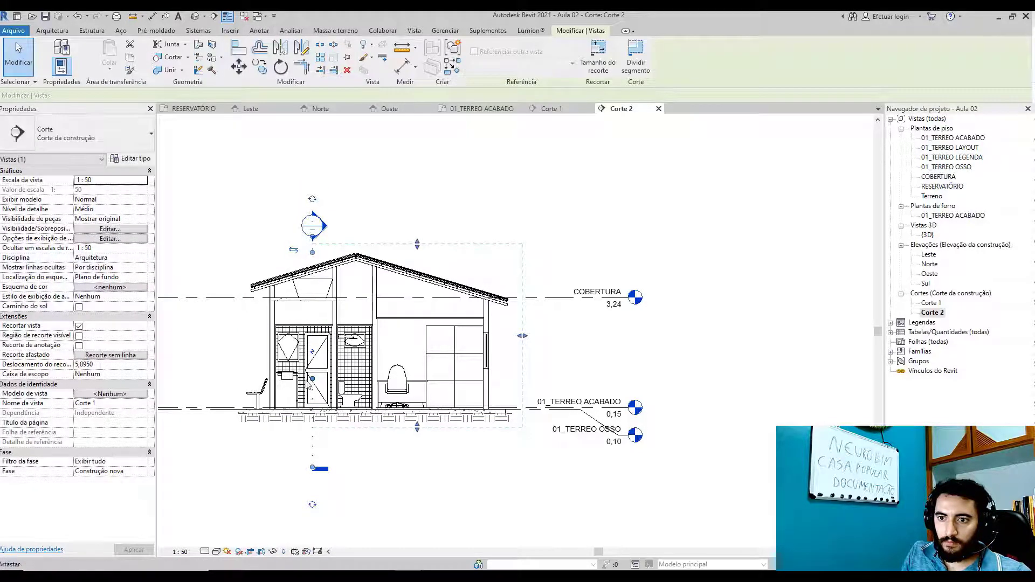
pyautogui.moveTo(313, 468); pyautogui.dragTo(313, 443)
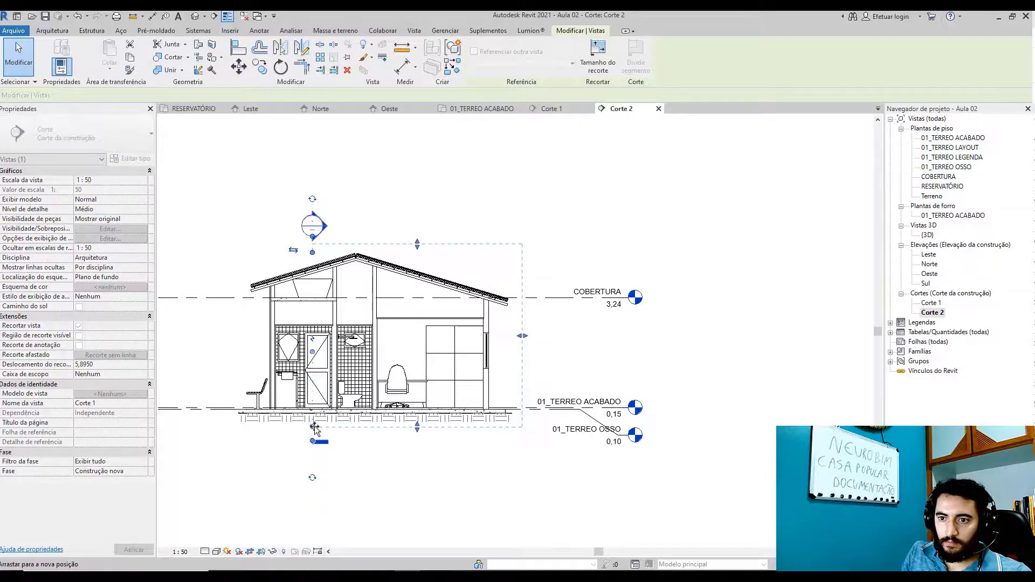
pyautogui.click(386, 470)
# - Pull the free ends of the level lines across the house so they start just beyond it, near the level heads
pyautogui.moveTo(386, 470); pyautogui.dragTo(486, 469, button='middle')
pyautogui.click(251, 296)
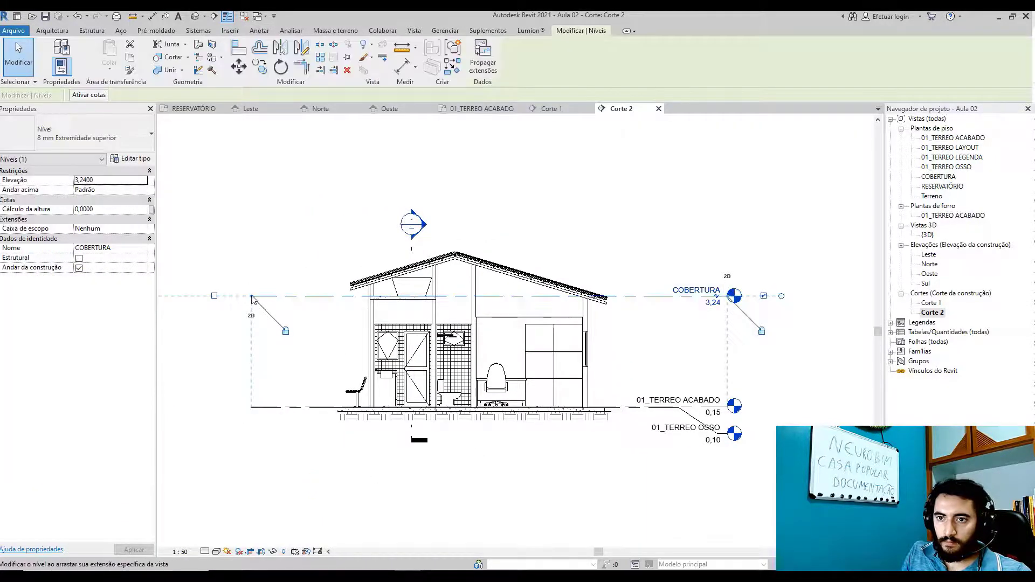
pyautogui.click(600, 454)
# - Tag all untagged rooms in Corte 2 using the "tag ambiente em corte" room tag
pyautogui.scroll(3, 451, 321)
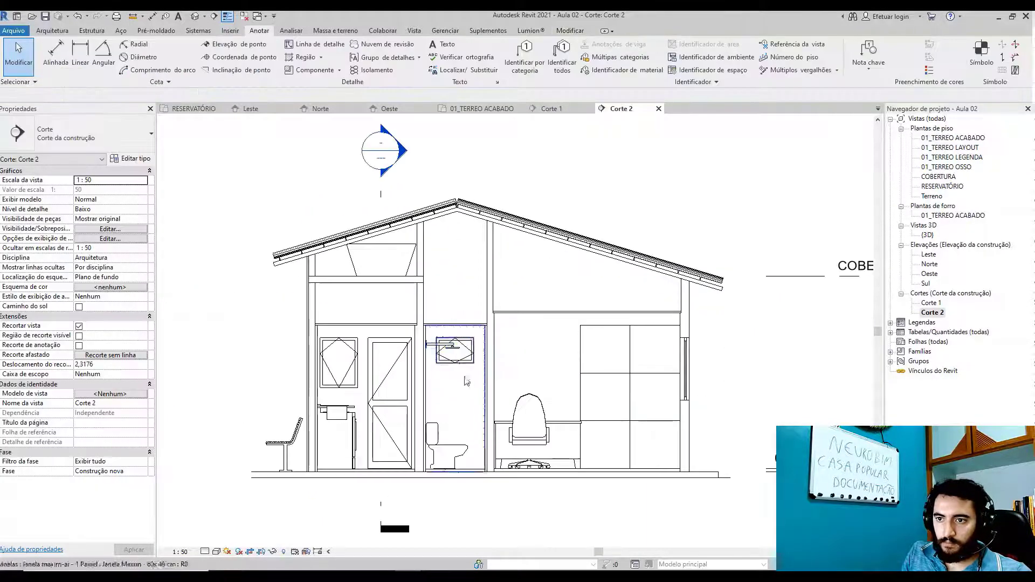
pyautogui.click(561, 53)
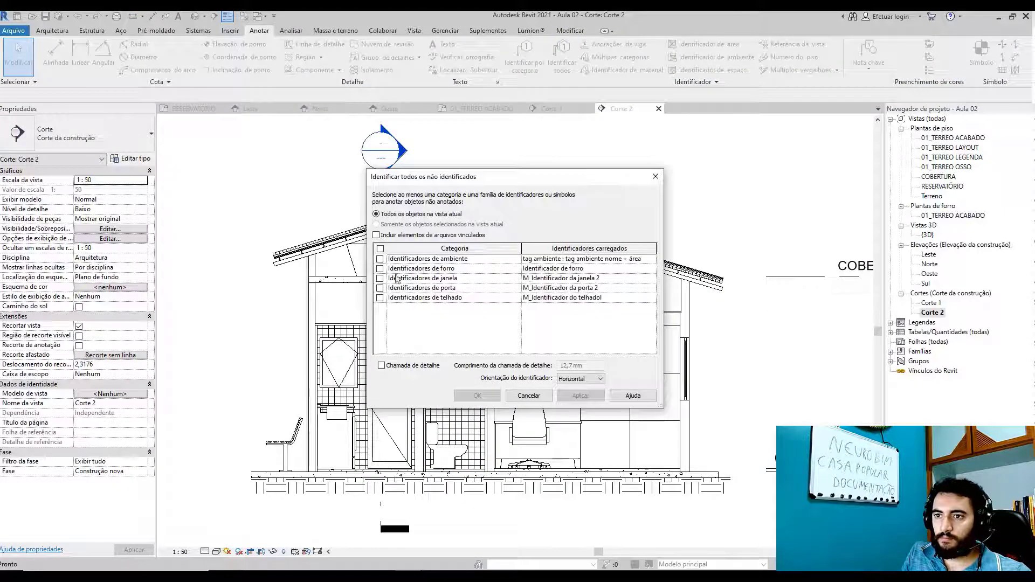
pyautogui.click(587, 259)
pyautogui.click(588, 288)
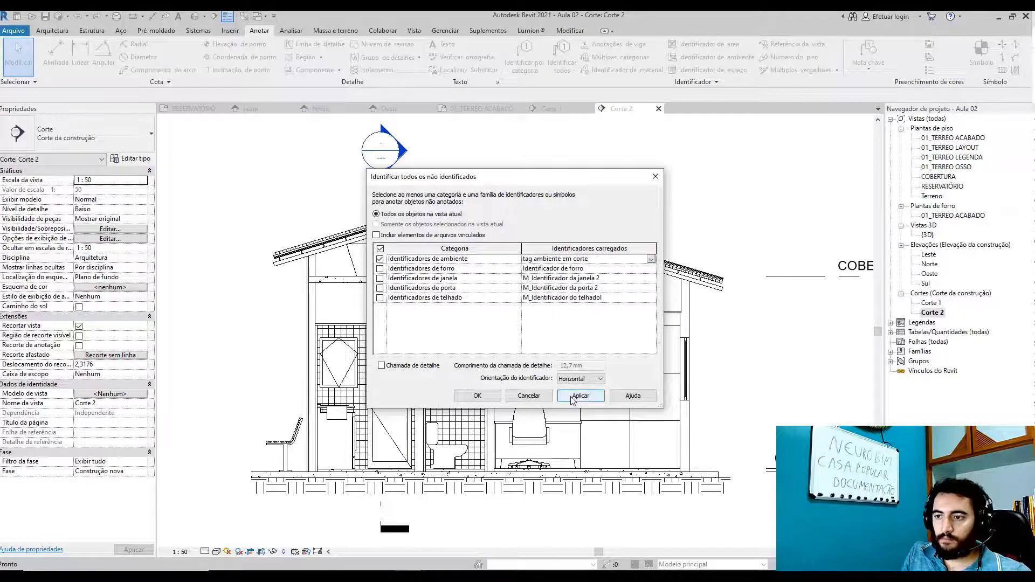
pyautogui.click(477, 395)
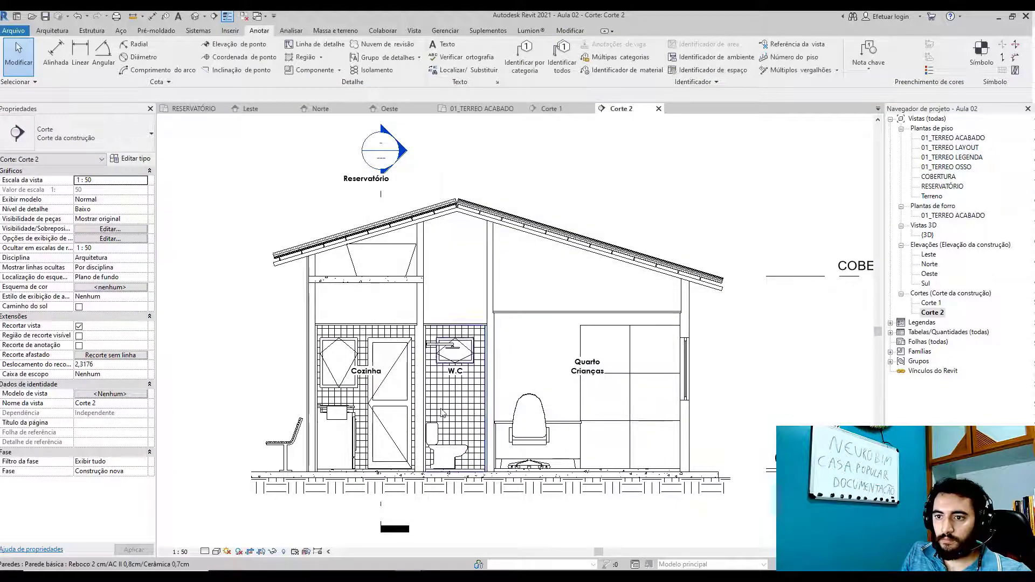
# - Move the Reservatório tag just above the reservoir slab, and the Cozinha, W.C and Quarto Crianças tags down to floor level
pyautogui.click(369, 185)
pyautogui.moveTo(370, 185); pyautogui.dragTo(386, 275)
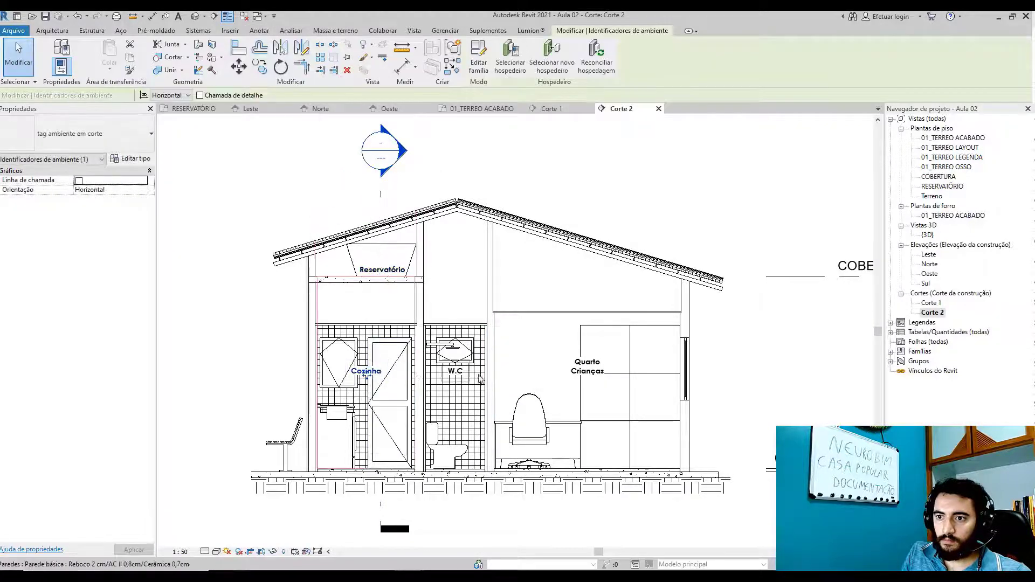
pyautogui.keyDown('ctrl'); pyautogui.click(593, 373); pyautogui.keyUp('ctrl')
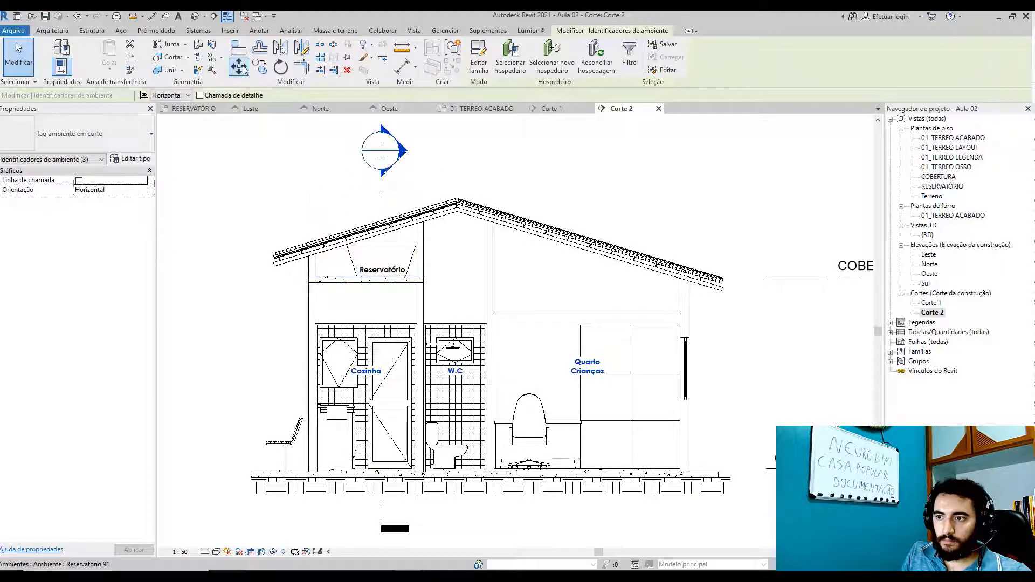
pyautogui.click(240, 67)
pyautogui.click(593, 374)
pyautogui.click(593, 464)
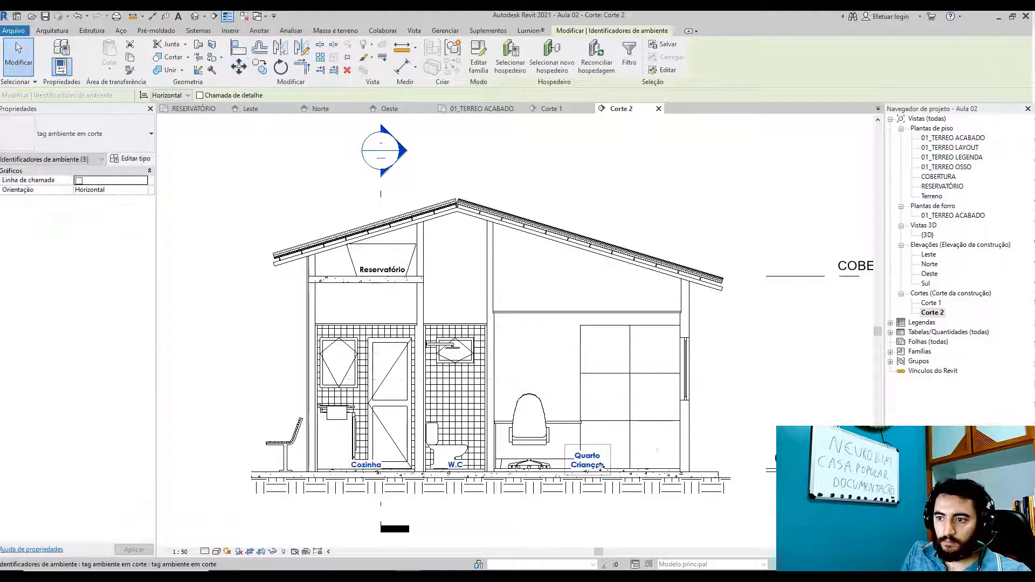
pyautogui.press('Escape')
# - Hide the furniture category in Corte 2, using the wardrobe in the Quarto Crianças
pyautogui.click(609, 375)
pyautogui.press('v')
pyautogui.press('h')
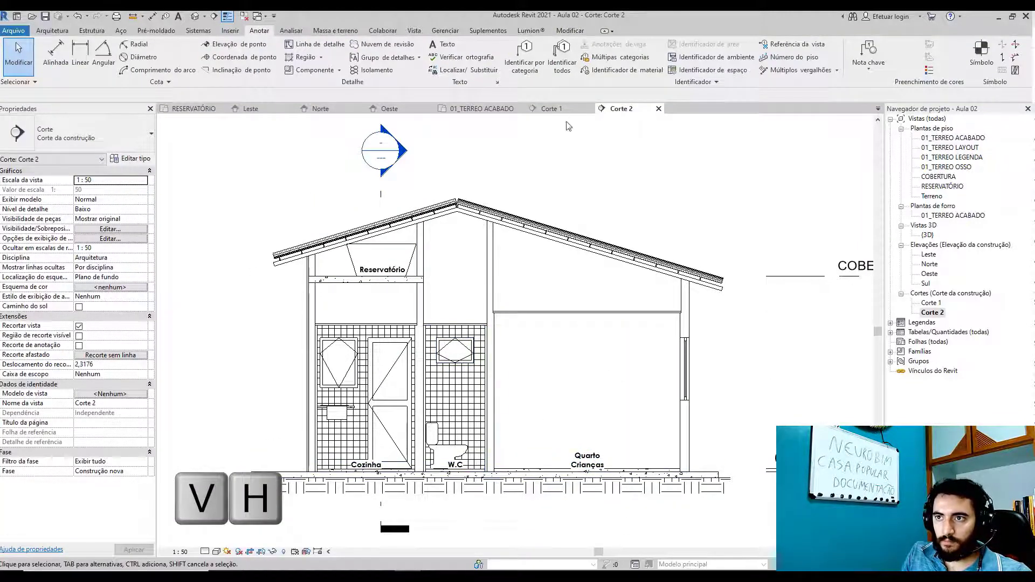
# - Tag all untagged ceilings in Corte 2 with their Forro de Gesso labels
pyautogui.click(562, 54)
pyautogui.click(380, 269)
pyautogui.click(477, 395)
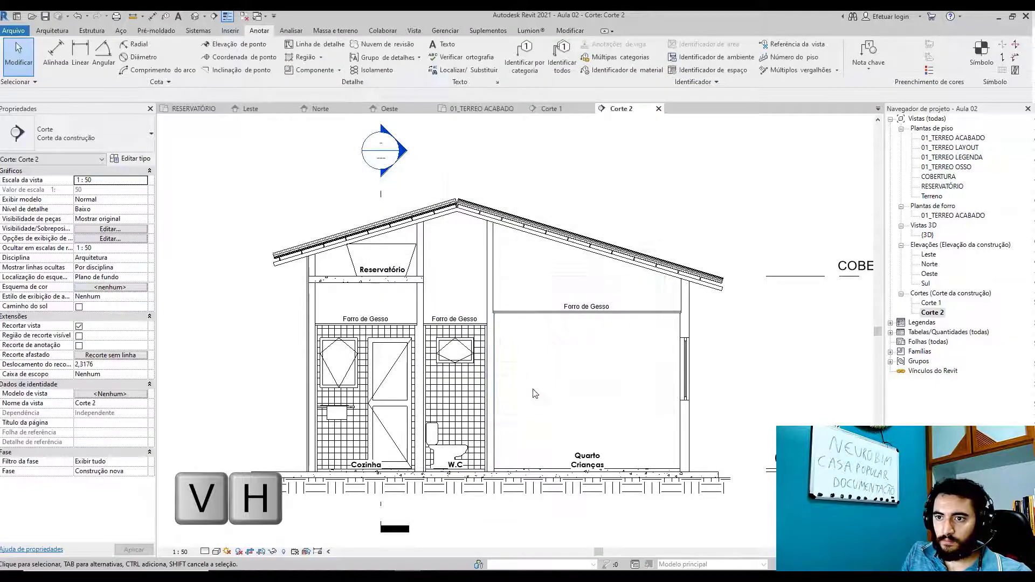
pyautogui.click(598, 309)
pyautogui.click(757, 349)
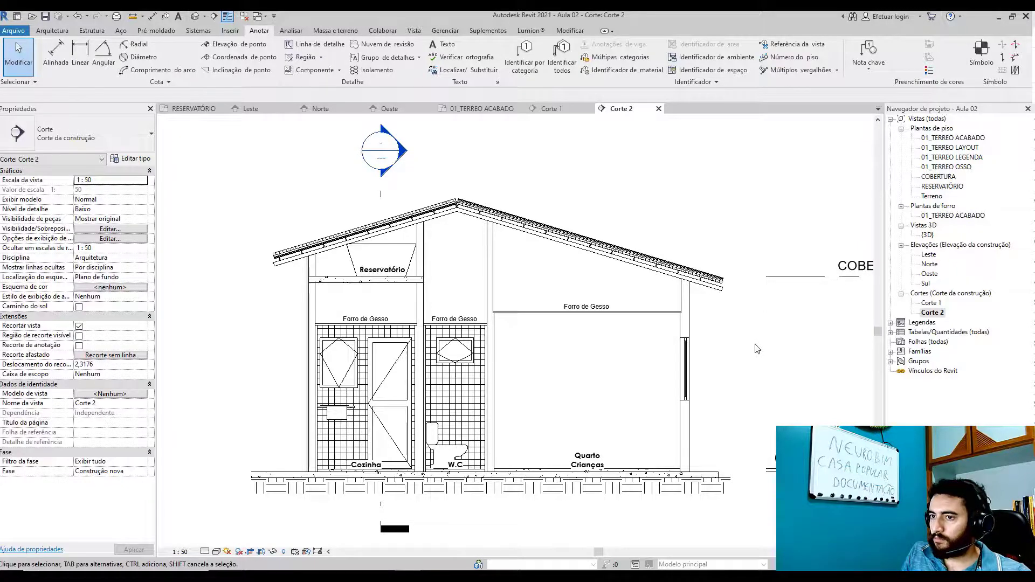
pyautogui.click(582, 457)
pyautogui.scroll(4, 582, 457)
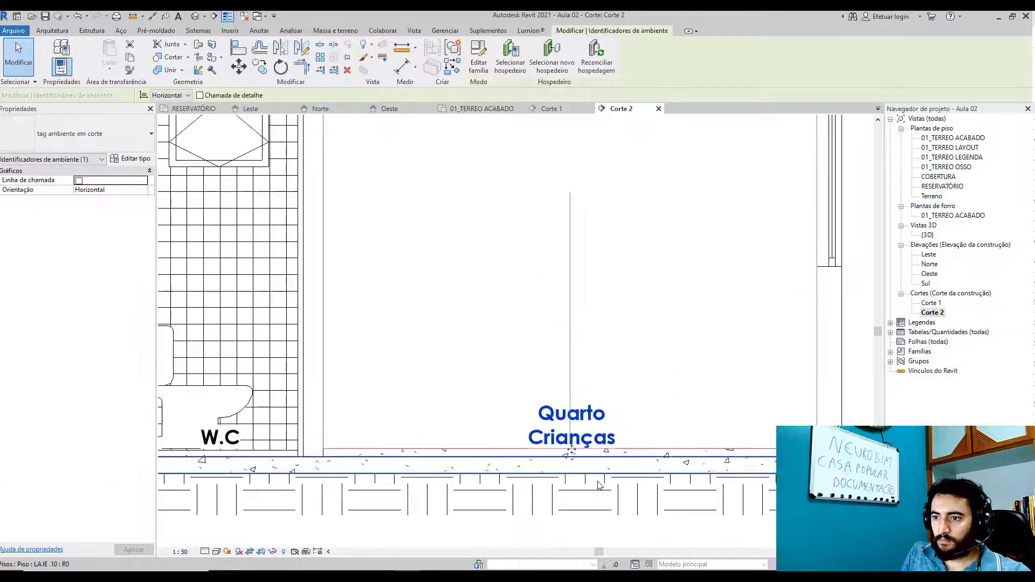
pyautogui.press('Escape')
pyautogui.scroll(-3, 582, 345)
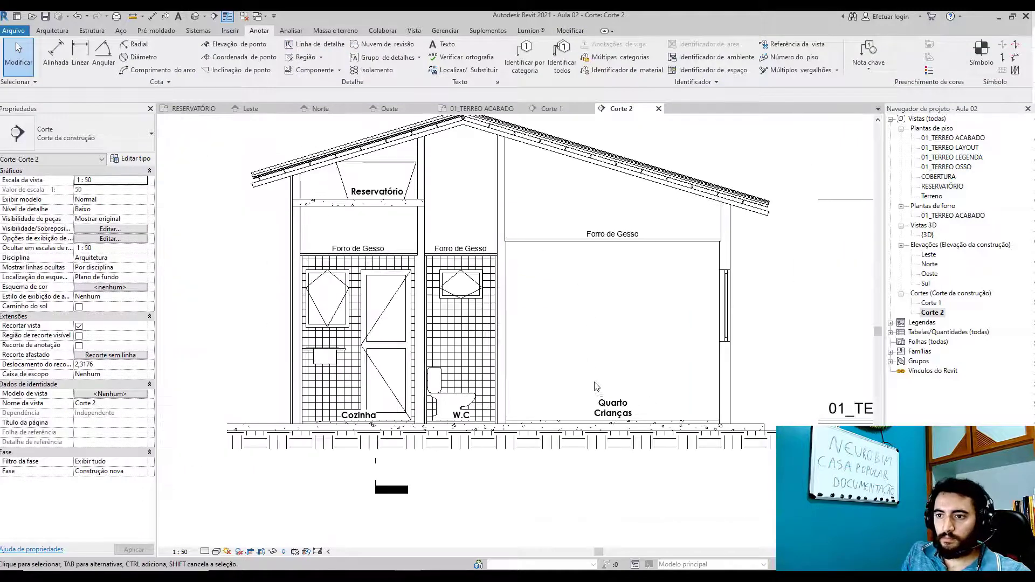
pyautogui.moveTo(594, 383); pyautogui.dragTo(598, 416, button='middle')
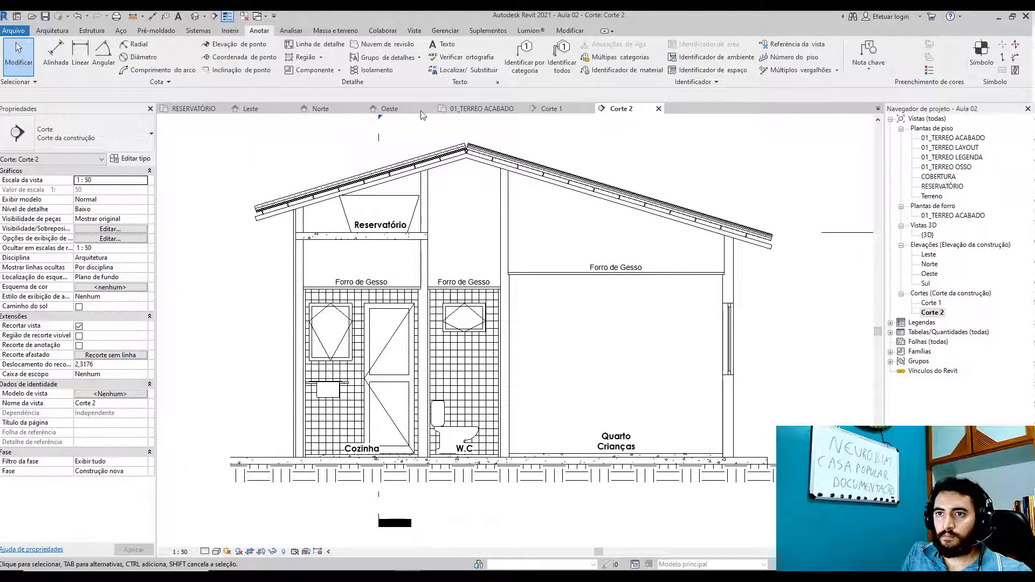
# - Place a spot elevation on top of the reservoir slab in Corte 2
pyautogui.click(239, 47)
pyautogui.scroll(4, 345, 233)
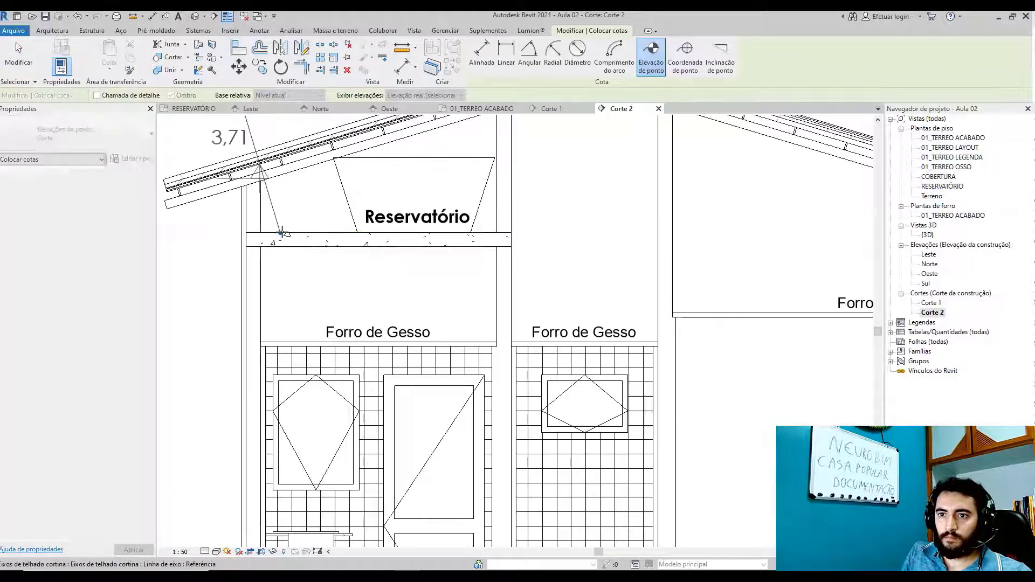
pyautogui.click(282, 233)
pyautogui.scroll(-3, 327, 293)
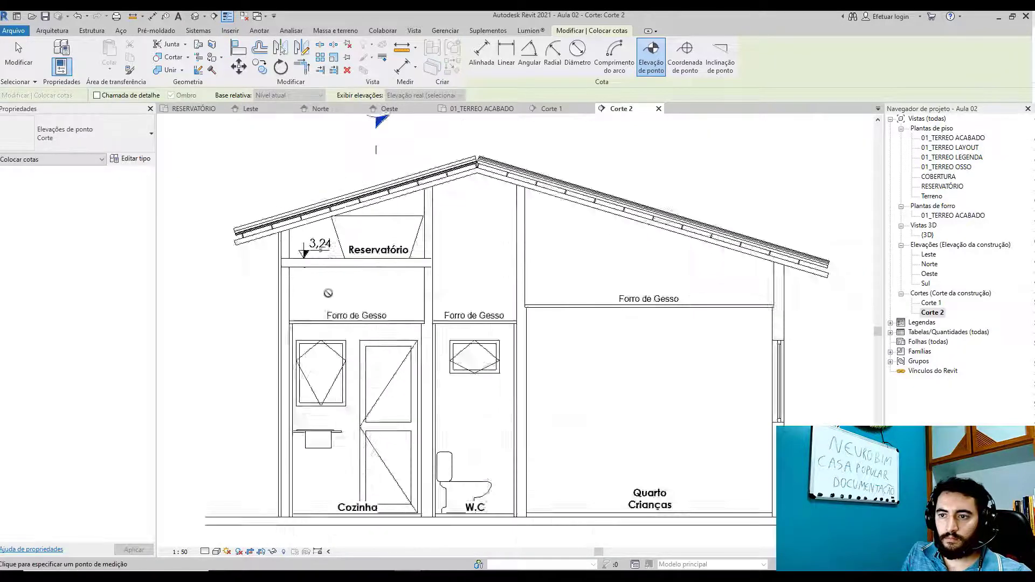
# - Place spot elevations on the finished floors of the Quarto Crianças, W.C and Cozinha
pyautogui.scroll(4, 475, 432)
pyautogui.click(468, 452)
pyautogui.scroll(3, 367, 453)
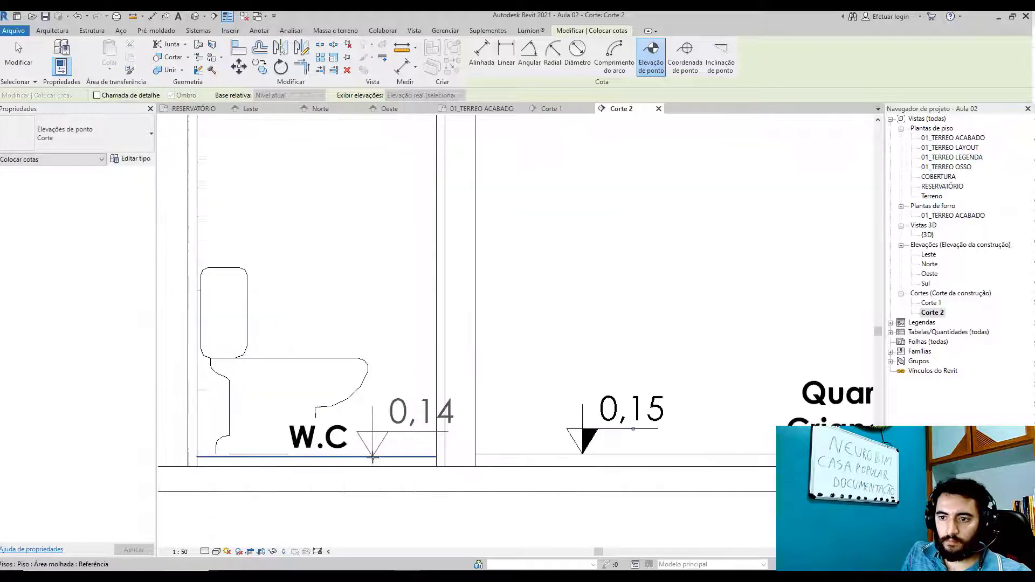
pyautogui.click(372, 457)
pyautogui.scroll(-3, 404, 425)
pyautogui.moveTo(414, 394); pyautogui.dragTo(764, 393, button='middle')
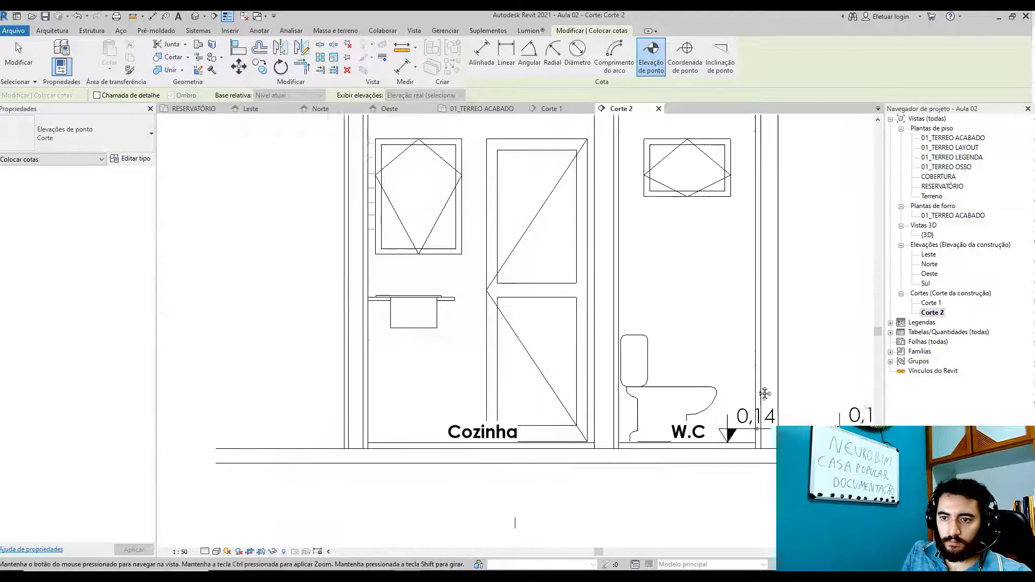
pyautogui.click(392, 439)
pyautogui.scroll(-4, 351, 378)
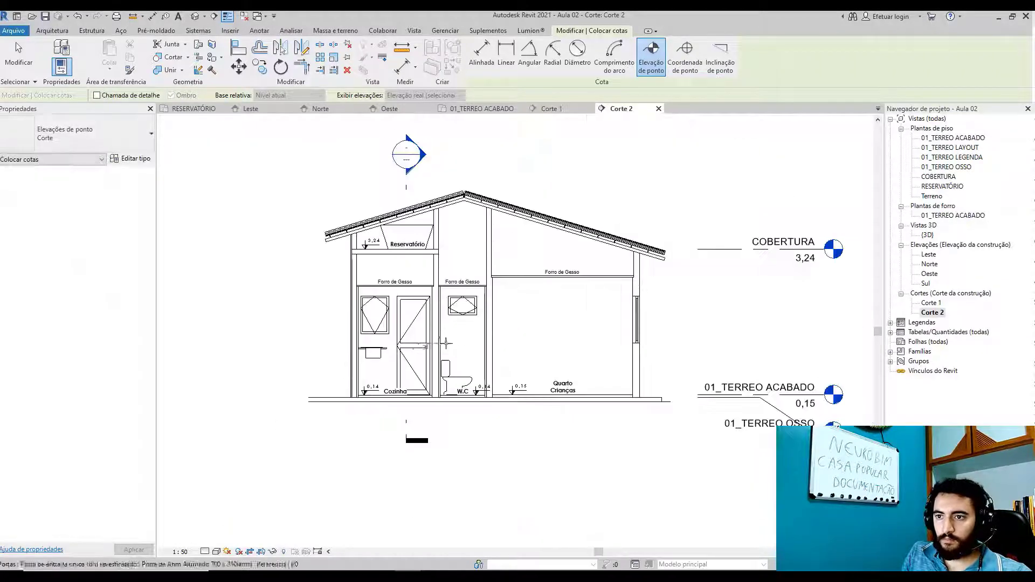
pyautogui.press('Escape')
# - Add a vertical dimension chain outside the Quarto Crianças window wall, from the finished floor through the window's sill and head to the wall top
pyautogui.press('d')
pyautogui.press('i')
pyautogui.scroll(5, 655, 435)
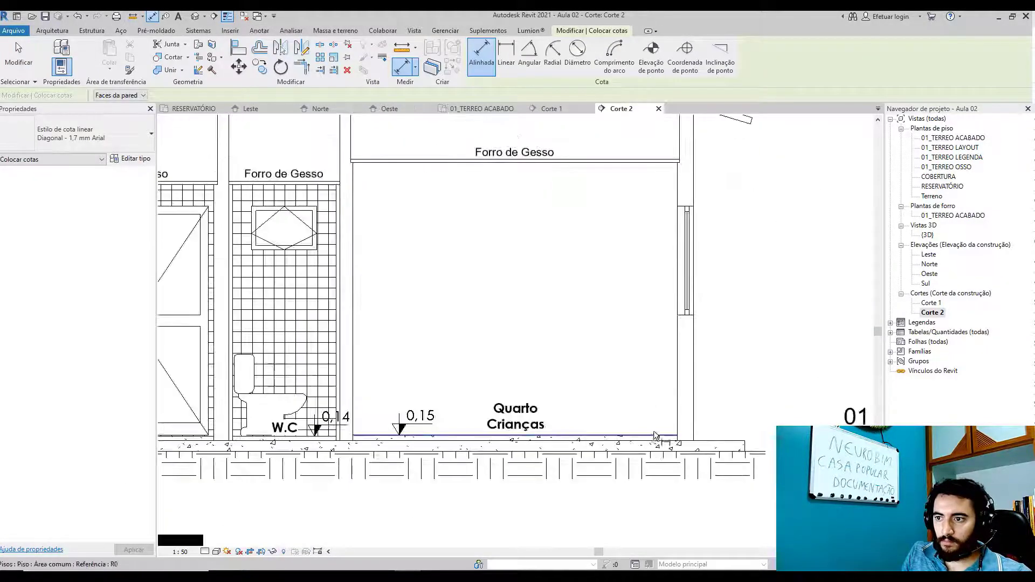
pyautogui.scroll(-5, 653, 431)
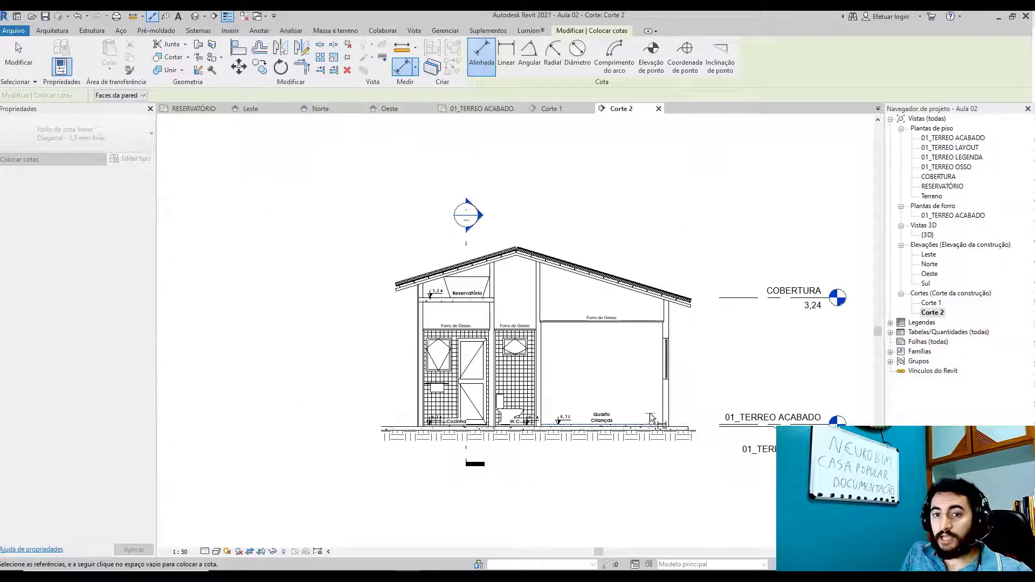
pyautogui.scroll(3, 650, 419)
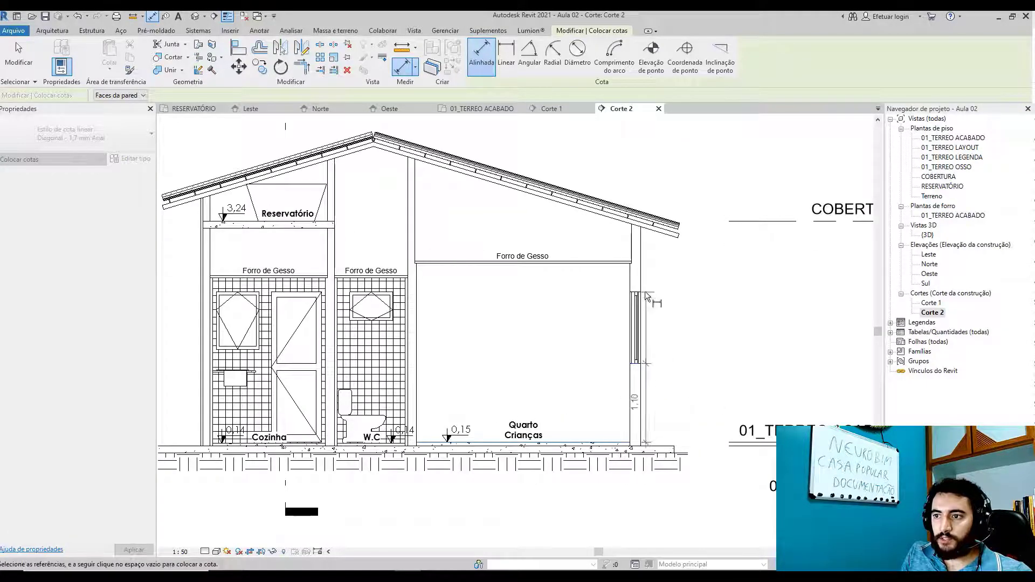
pyautogui.scroll(-2, 641, 294)
pyautogui.scroll(4, 610, 297)
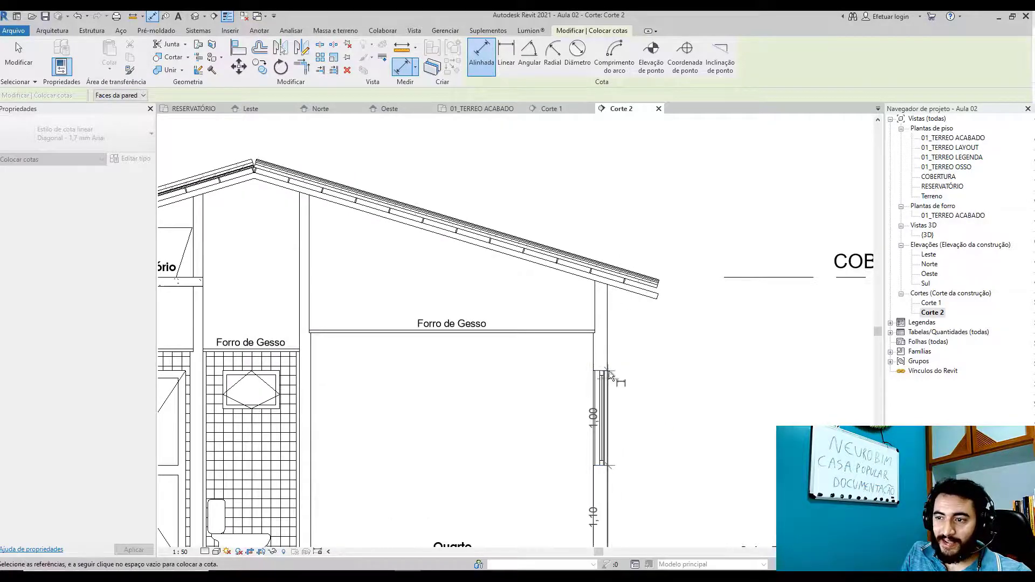
pyautogui.scroll(2, 620, 301)
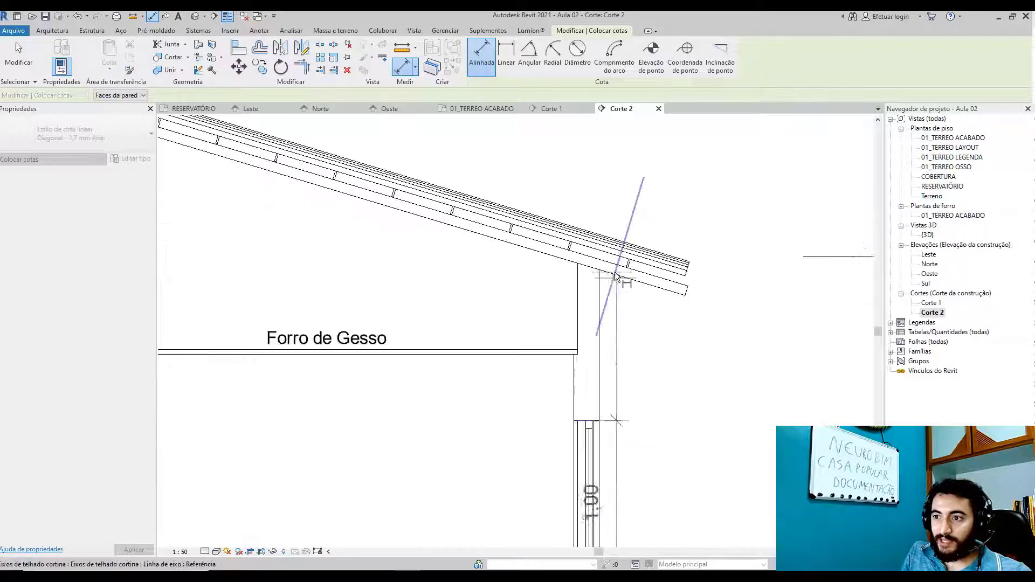
pyautogui.click(600, 273)
pyautogui.scroll(-2, 627, 330)
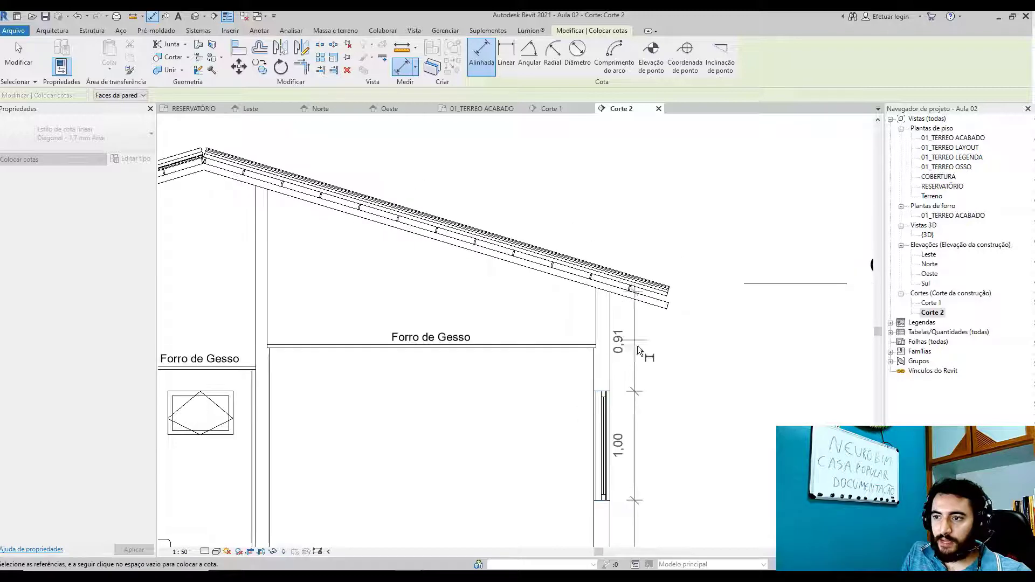
pyautogui.scroll(3, 619, 313)
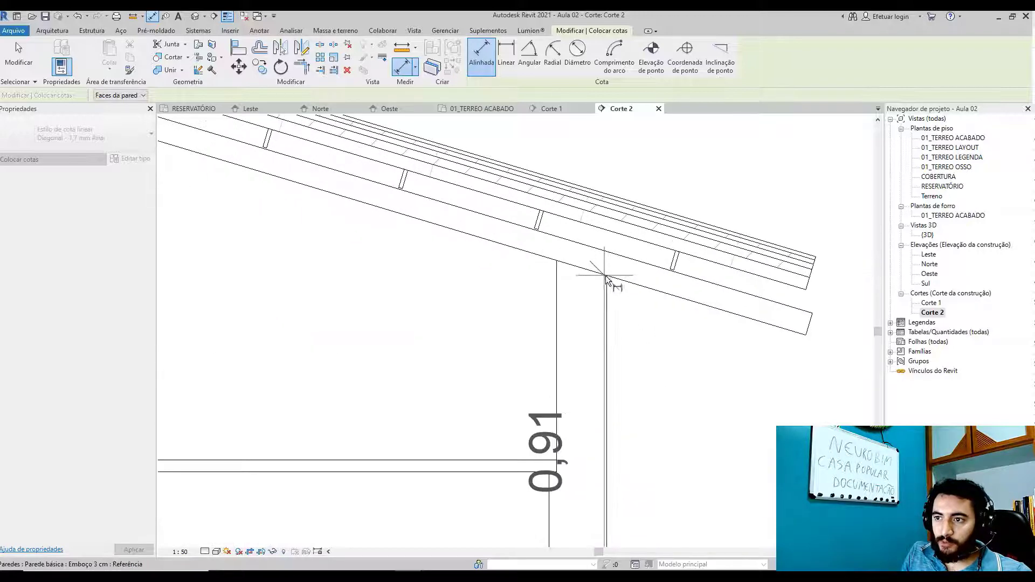
pyautogui.scroll(-2, 619, 299)
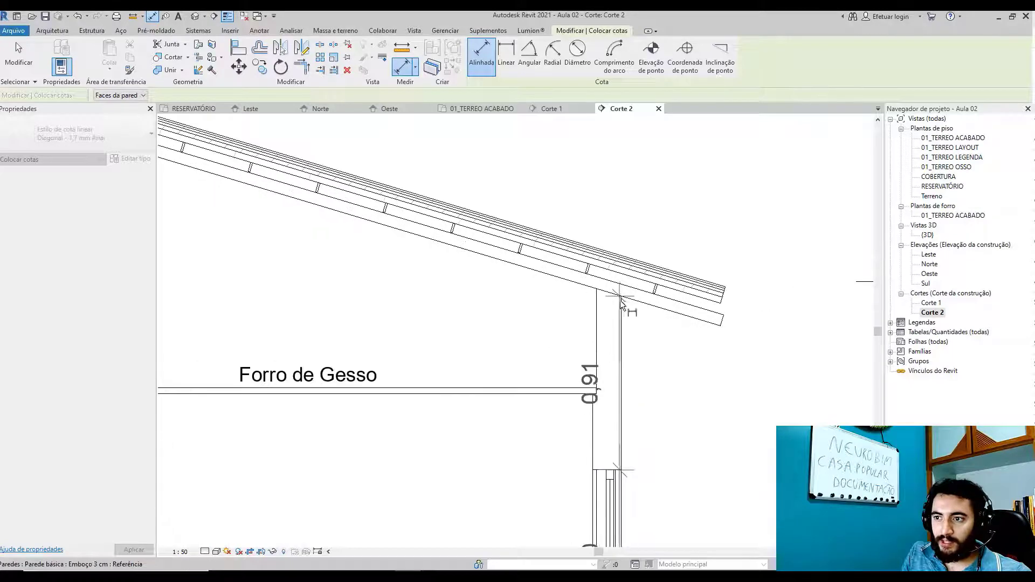
pyautogui.scroll(-3, 628, 305)
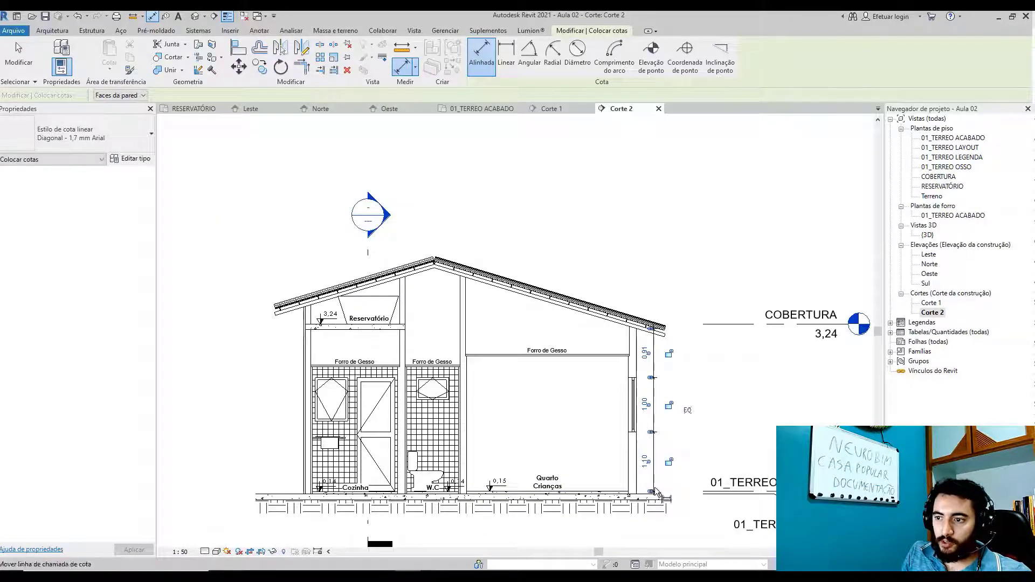
pyautogui.scroll(2, 653, 485)
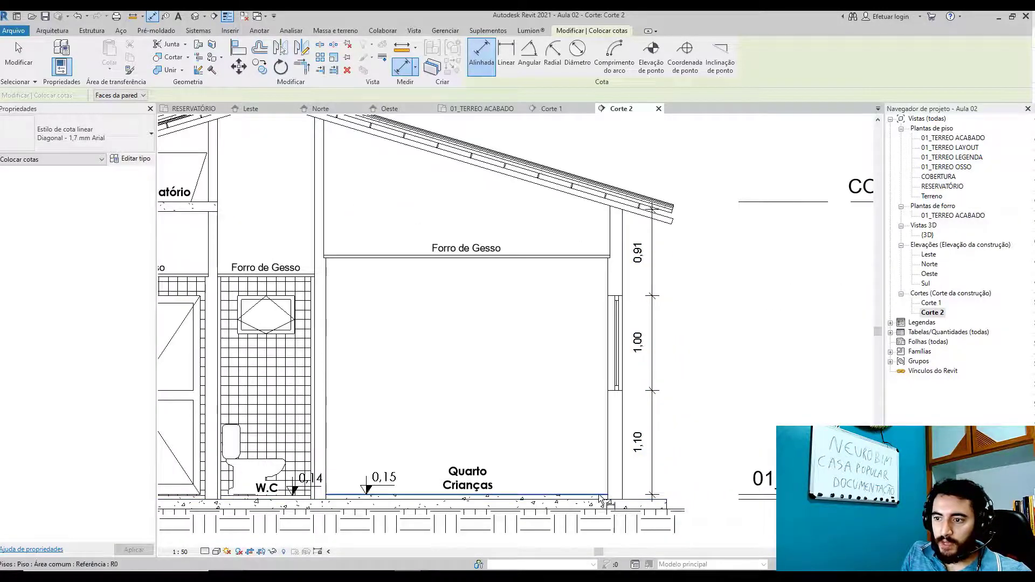
pyautogui.press('Escape')
# - Move the lowest witness line of the window wall dimension chain from the finished floor to the top of the slab
pyautogui.click(652, 500)
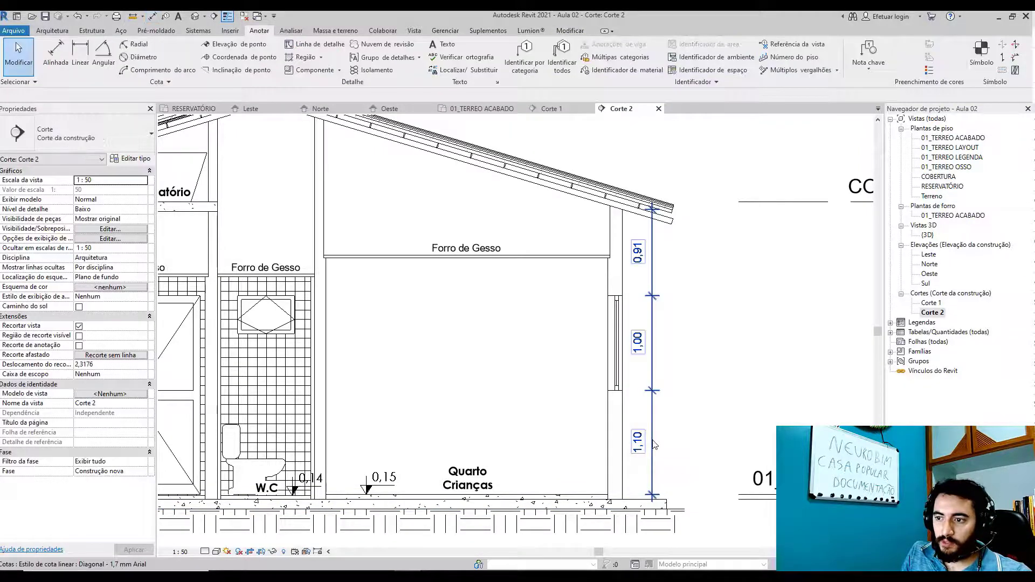
pyautogui.scroll(4, 652, 501)
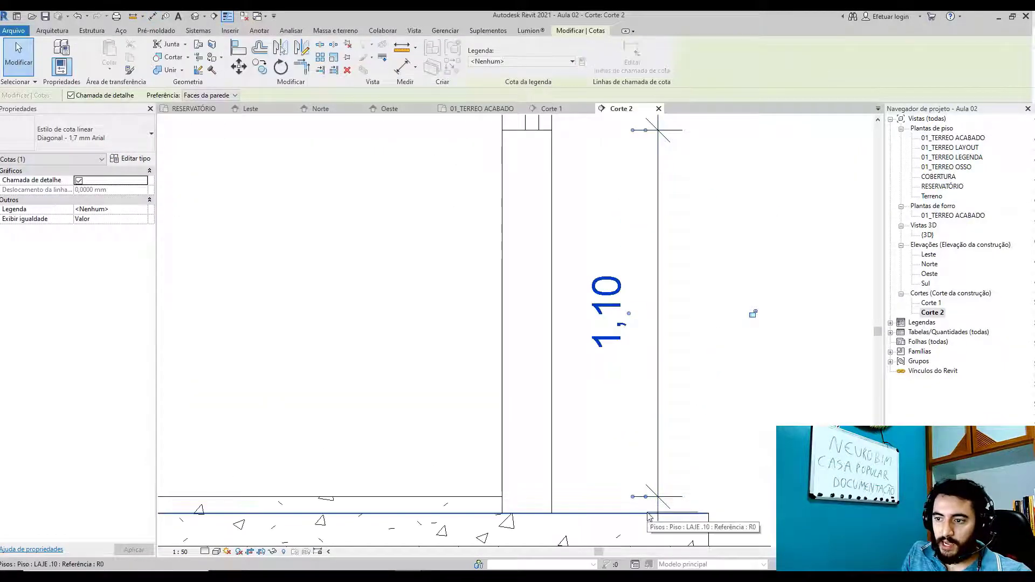
pyautogui.moveTo(647, 516); pyautogui.dragTo(631, 526)
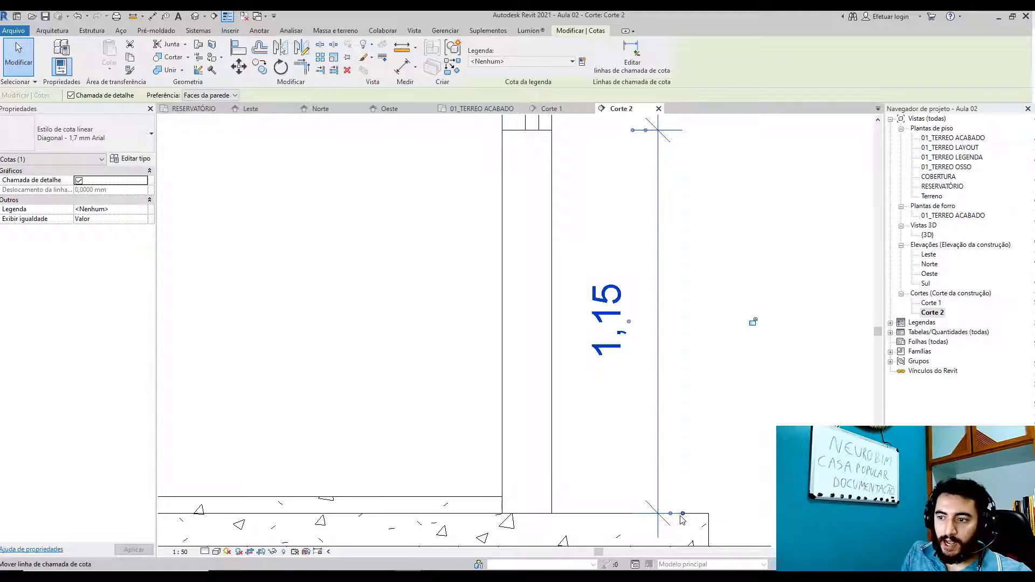
# - Try adjusting the lowest witness line's gap and moving it back to the finished floor, and undo the move
pyautogui.moveTo(684, 515); pyautogui.dragTo(760, 521)
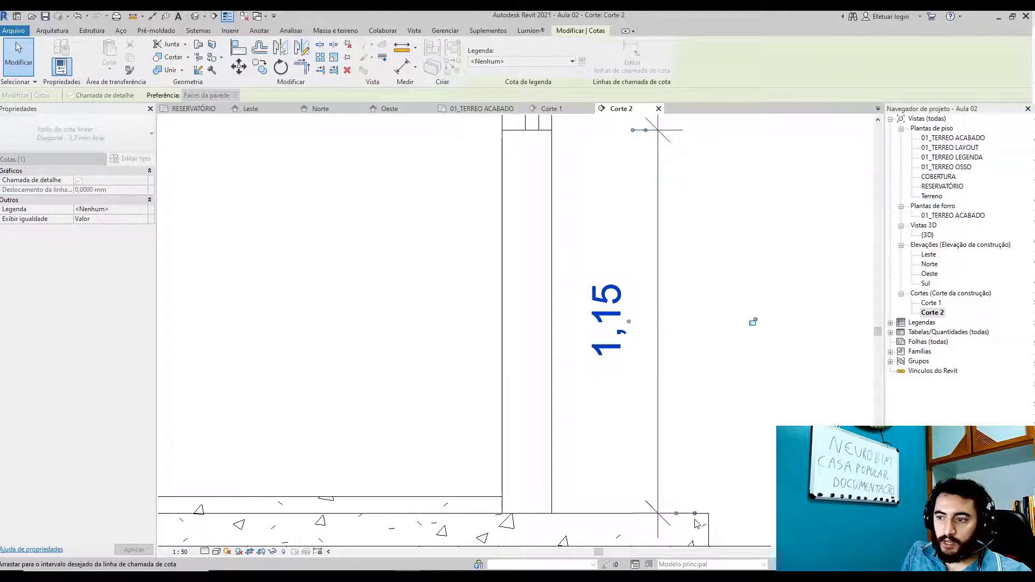
pyautogui.moveTo(696, 523); pyautogui.dragTo(695, 523)
pyautogui.moveTo(481, 493); pyautogui.dragTo(485, 488)
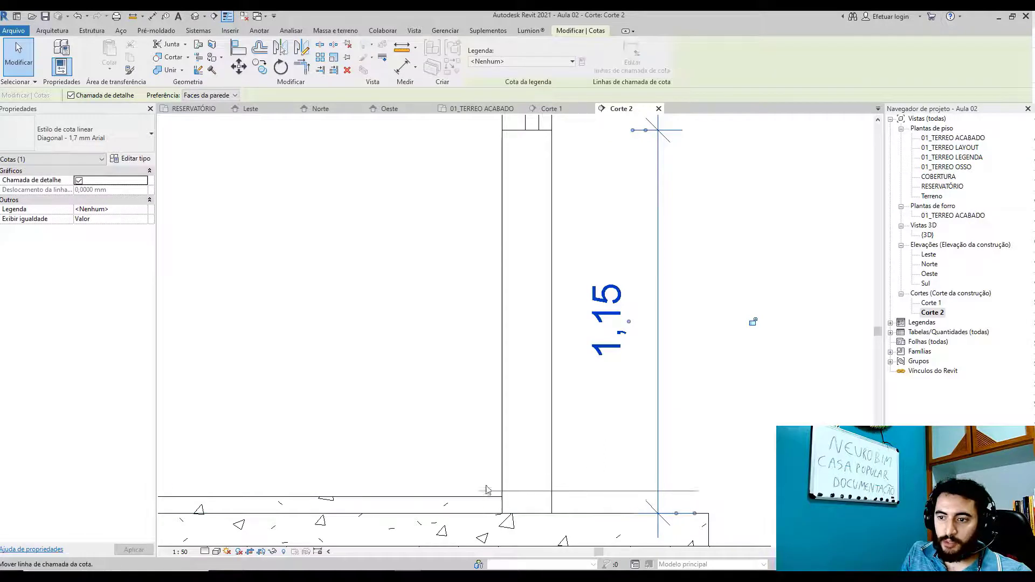
pyautogui.moveTo(573, 507); pyautogui.dragTo(493, 497)
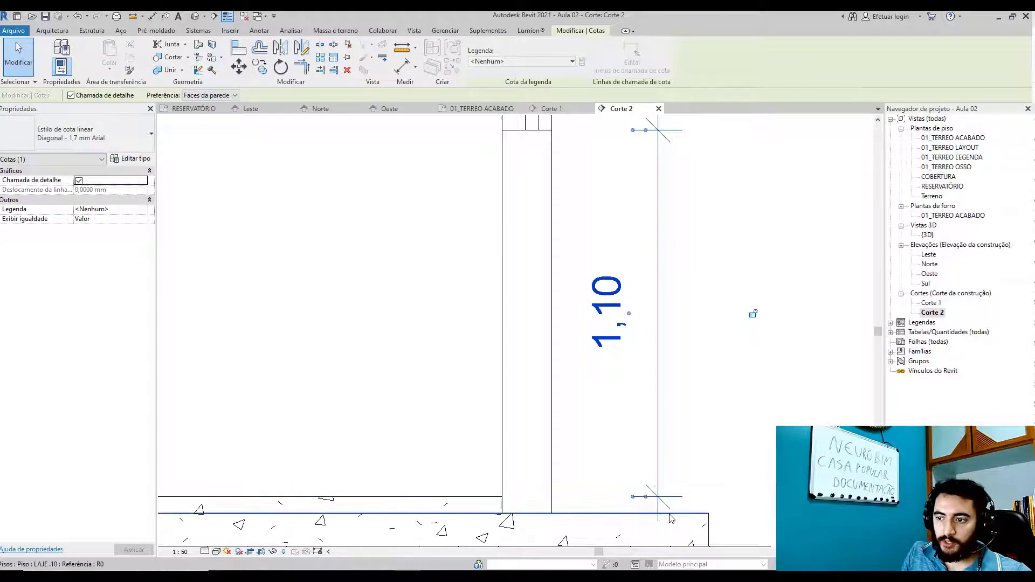
pyautogui.hotkey('ctrl', 'z')
pyautogui.scroll(-5, 696, 431)
pyautogui.press('Escape')
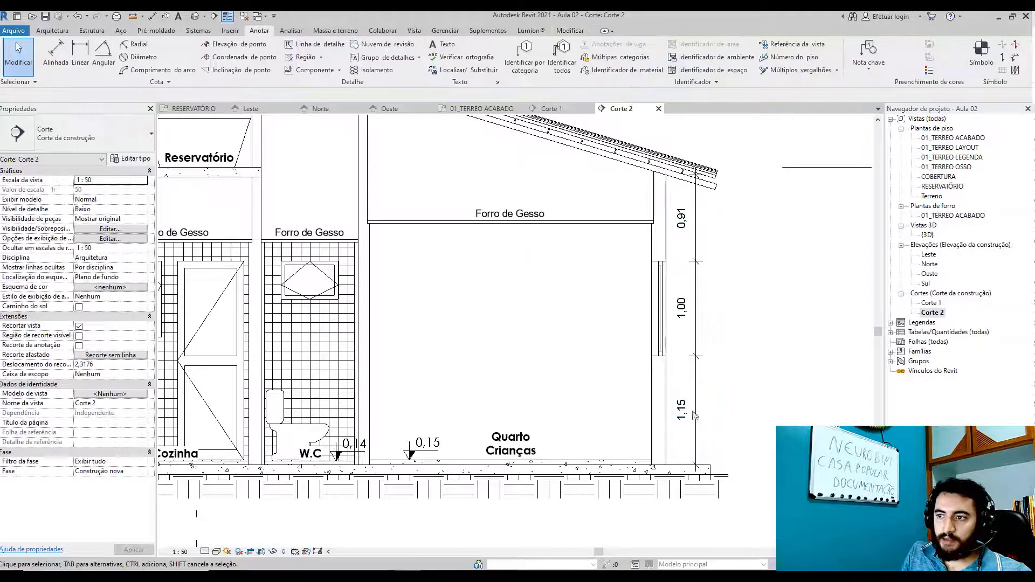
# - Add an overall height dimension outside the window chain, from the top of the slab to the top of the exterior wall
pyautogui.press('i')
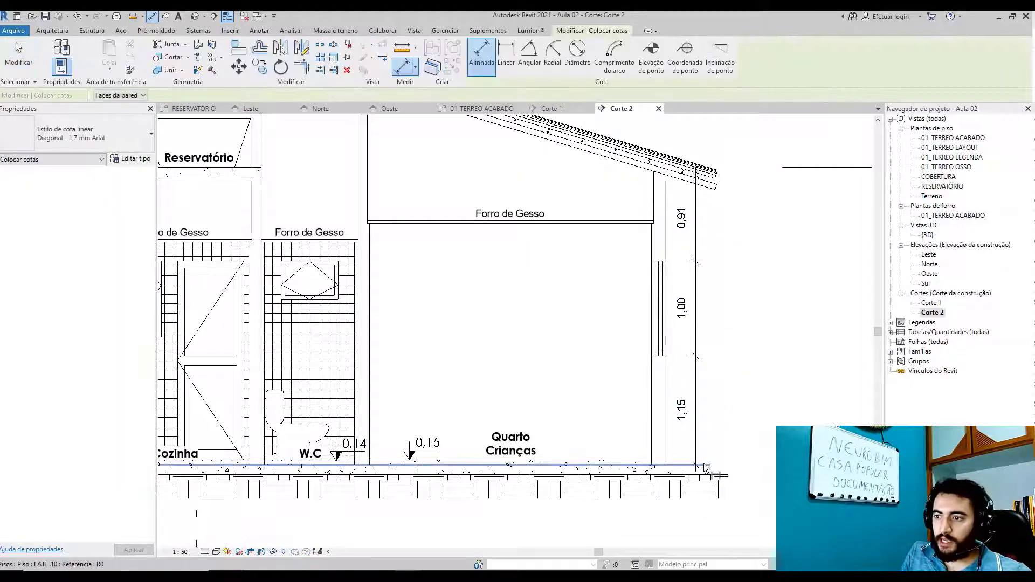
pyautogui.click(667, 175)
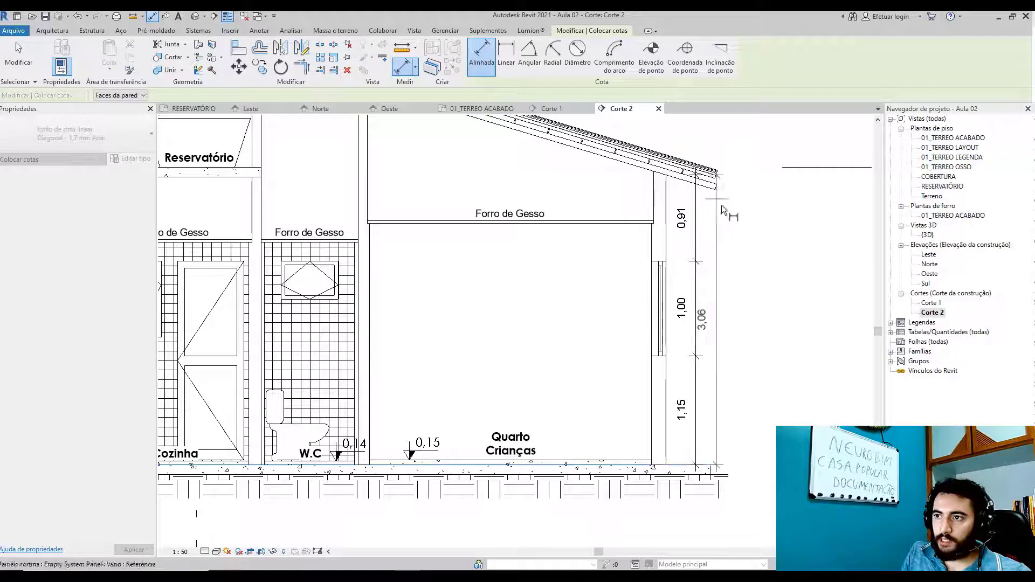
pyautogui.click(731, 218)
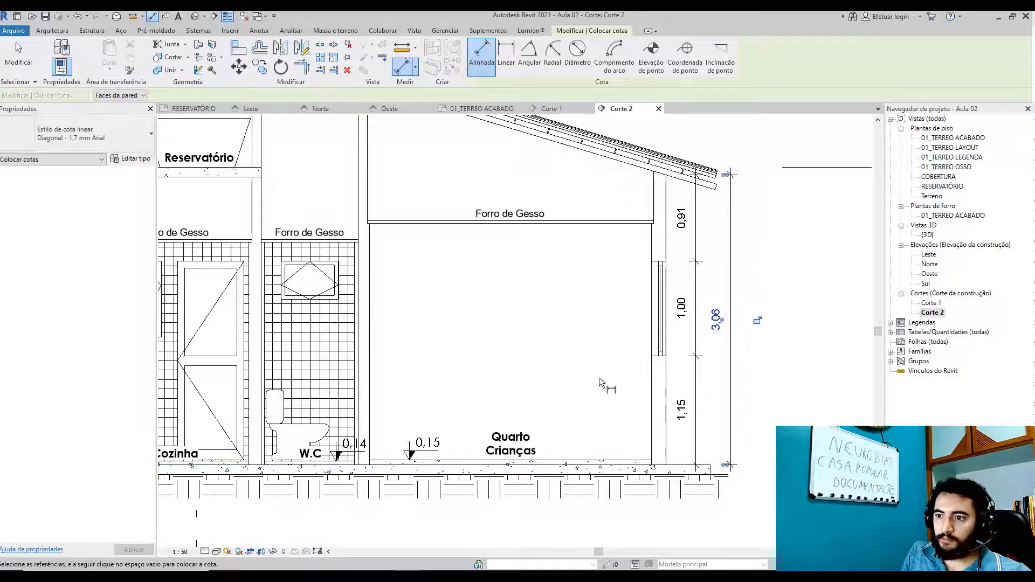
# - Dimension the Quarto Crianças vertically from the finished floor to the gypsum ceiling and up to the top of the inner wall
pyautogui.click(566, 460)
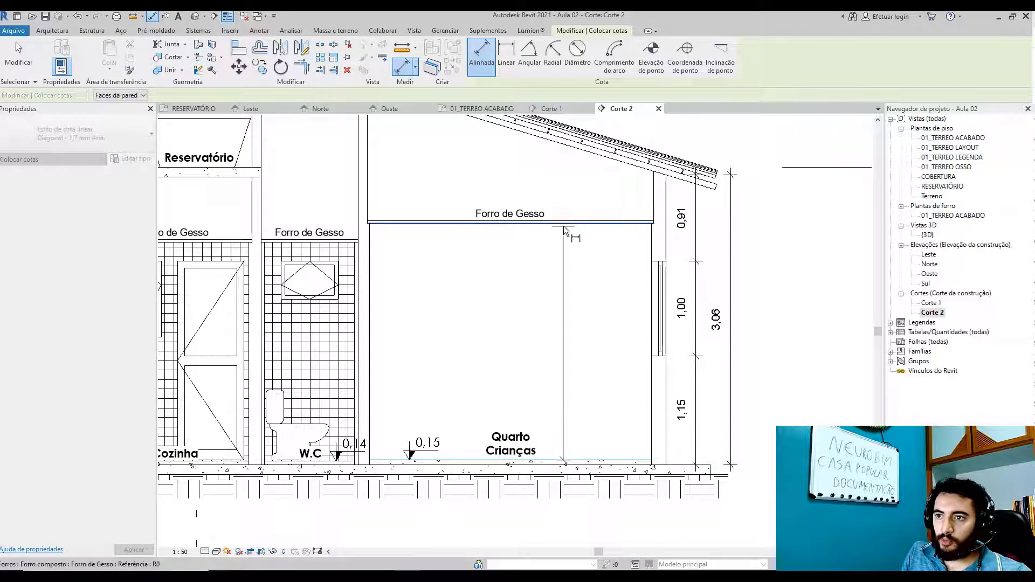
pyautogui.click(563, 223)
pyautogui.moveTo(540, 198); pyautogui.dragTo(664, 366, button='middle')
pyautogui.scroll(3, 537, 307)
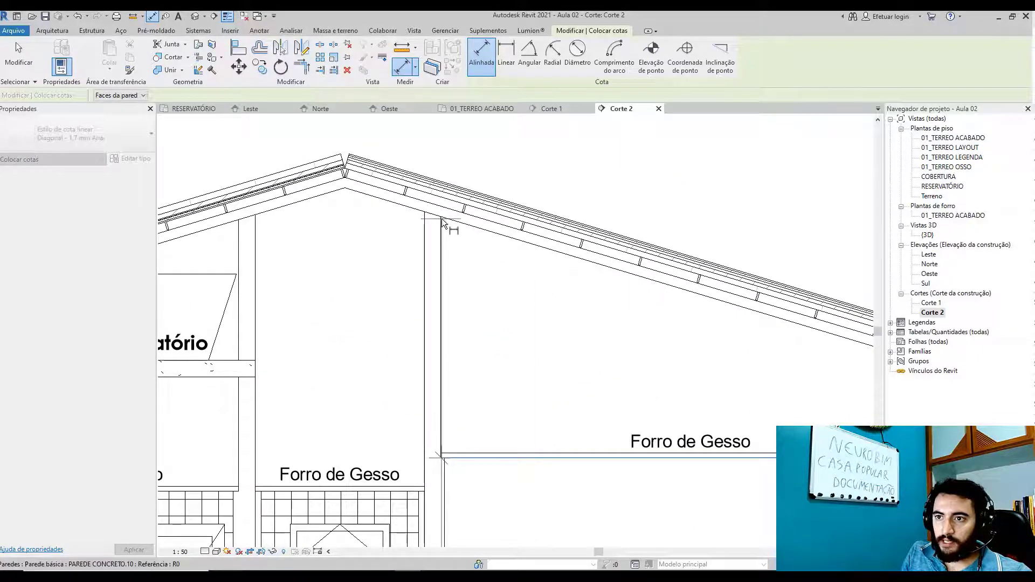
pyautogui.scroll(-5, 442, 219)
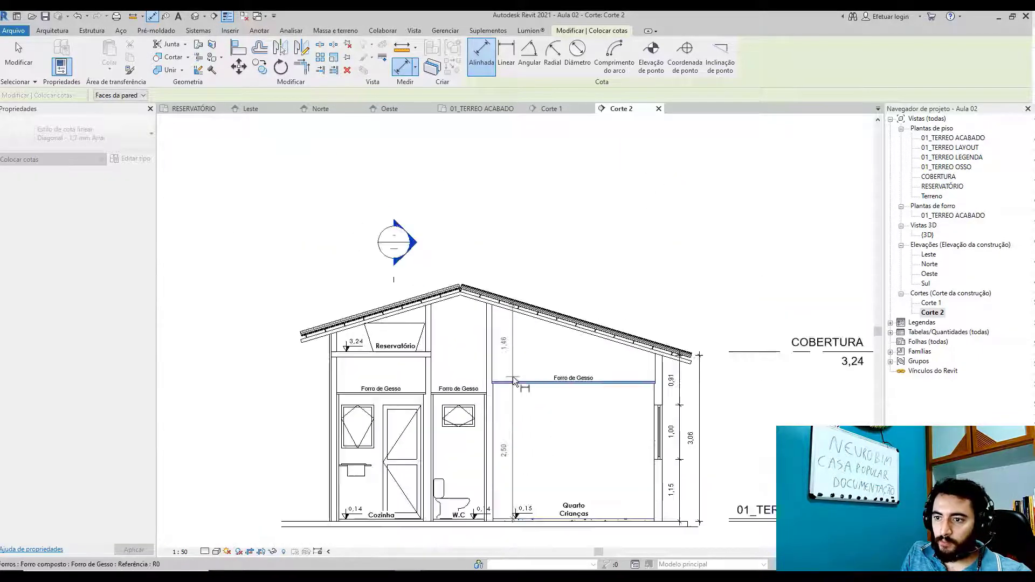
pyautogui.click(506, 358)
# - Add an overall height dimension in the Quarto Crianças from the finished floor to the top of the inner wall
pyautogui.scroll(-2, 522, 375)
pyautogui.moveTo(554, 417); pyautogui.dragTo(576, 388, button='middle')
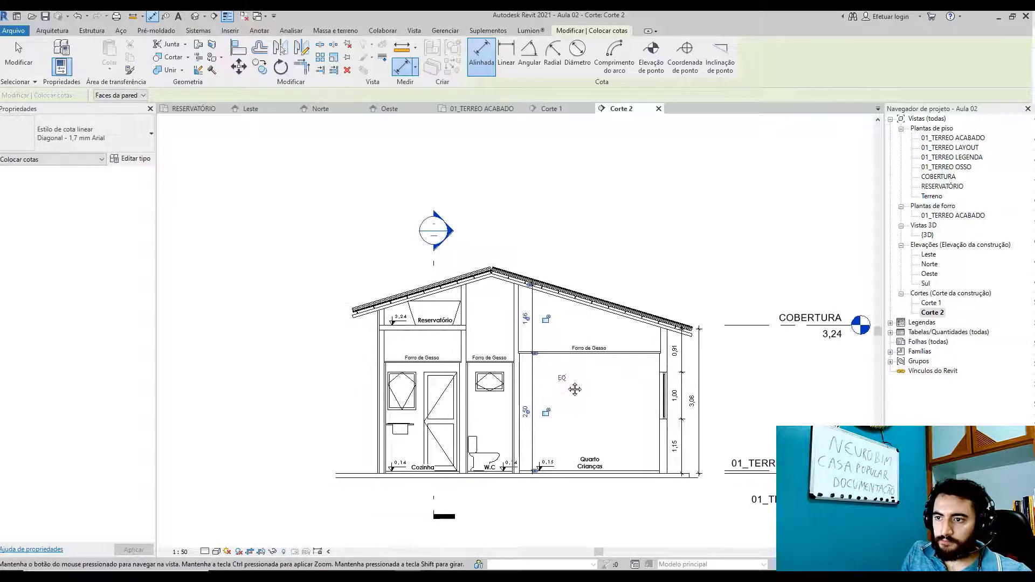
pyautogui.scroll(3, 573, 458)
pyautogui.click(563, 479)
pyautogui.scroll(6, 506, 188)
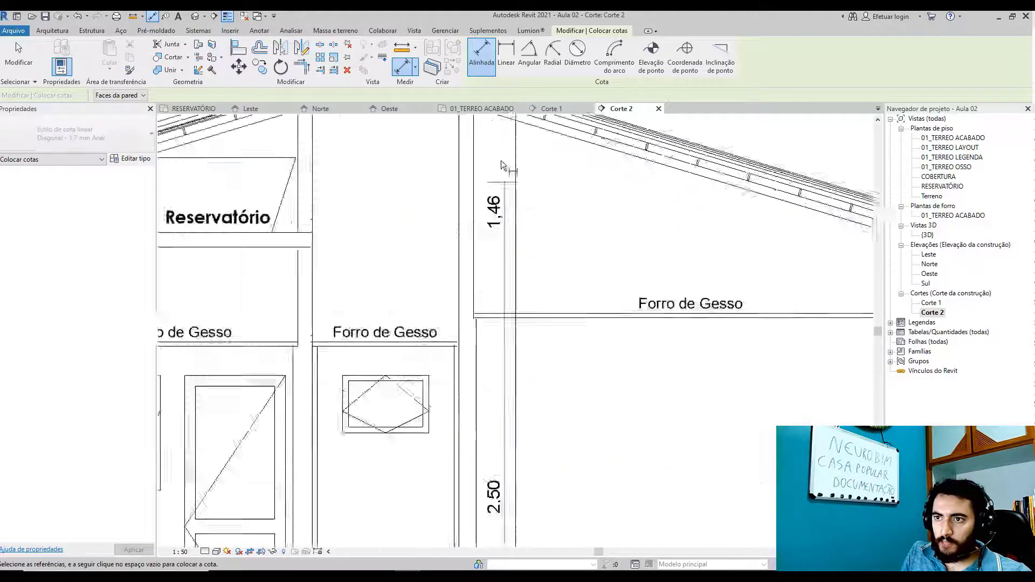
pyautogui.moveTo(520, 204); pyautogui.dragTo(547, 274, button='middle')
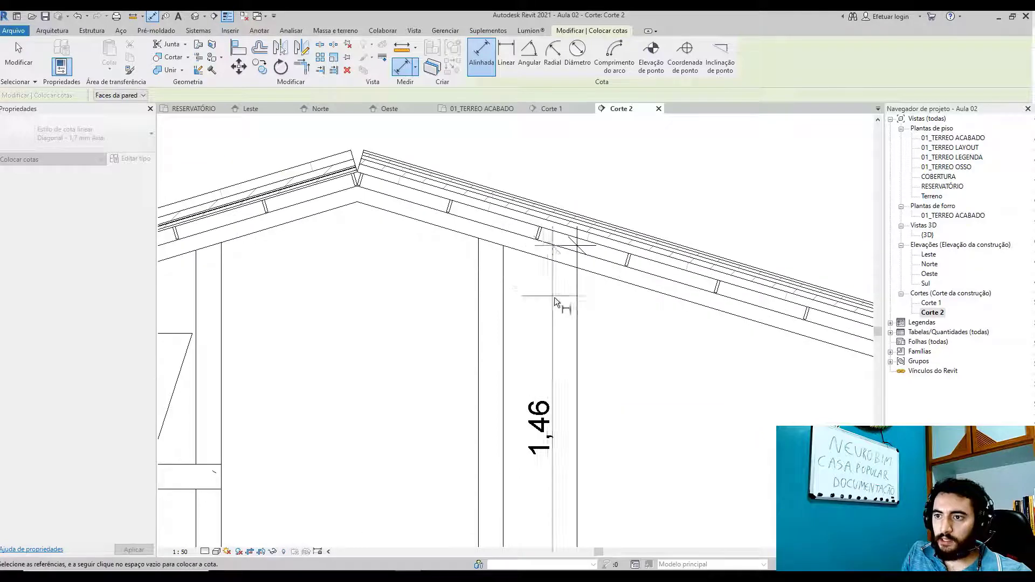
pyautogui.scroll(-3, 563, 300)
pyautogui.scroll(-2, 602, 367)
pyautogui.scroll(2, 617, 372)
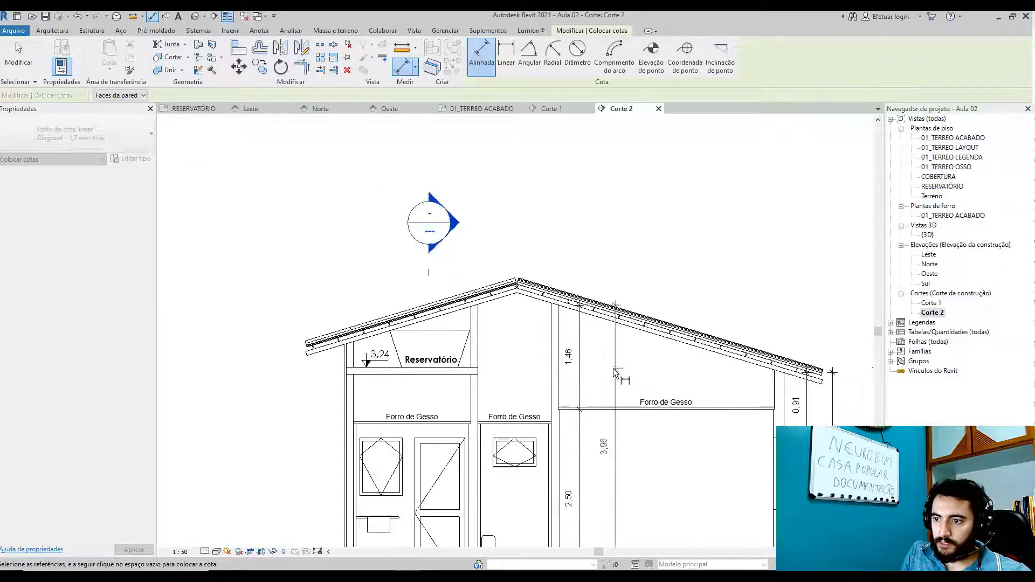
pyautogui.click(624, 374)
pyautogui.scroll(-2, 635, 388)
pyautogui.moveTo(640, 414); pyautogui.dragTo(627, 334, button='middle')
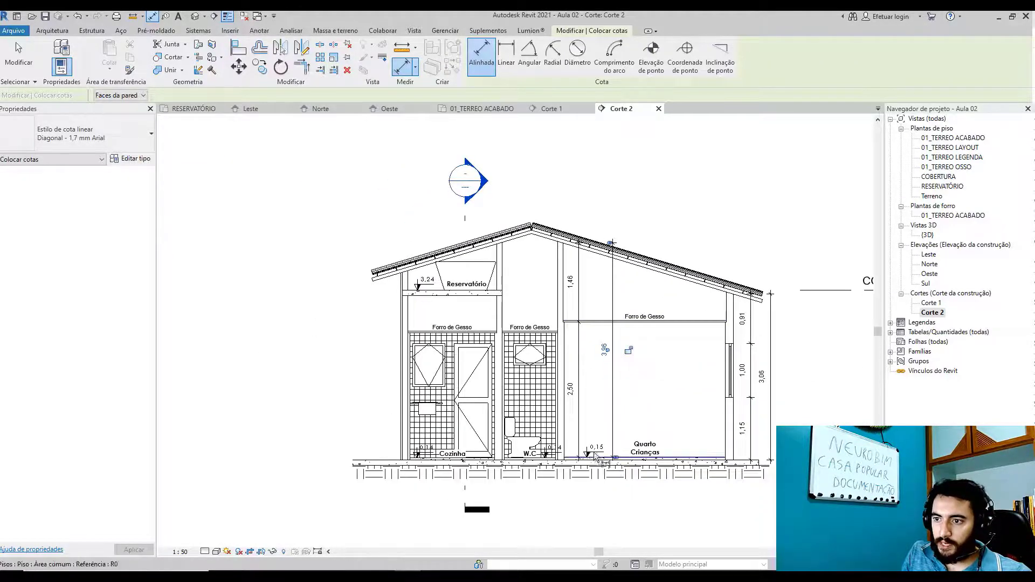
# - Dimension the W.C. vertically from the finished floor to the gypsum ceiling and up to the top of the wall
pyautogui.scroll(2, 571, 435)
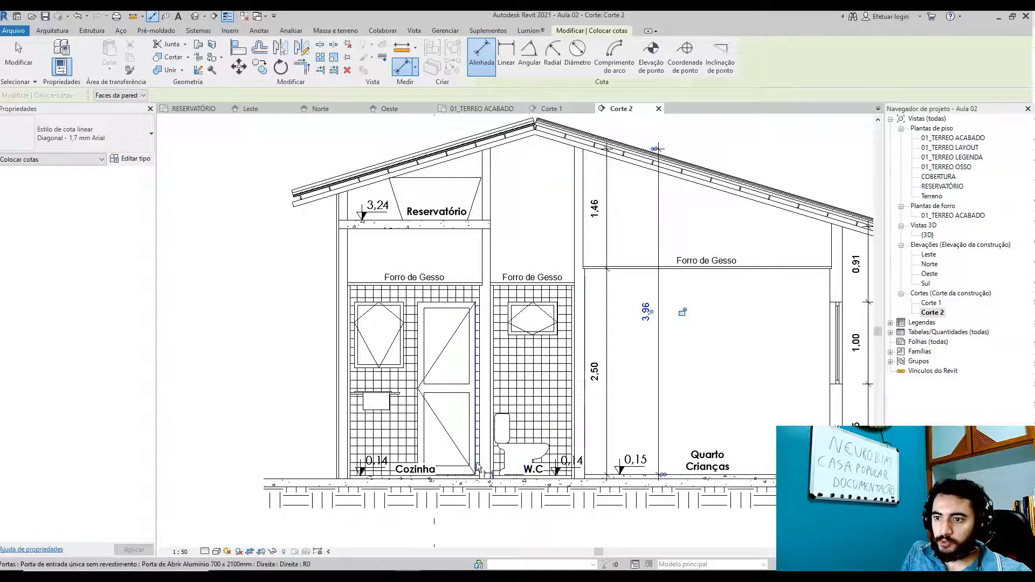
pyautogui.scroll(4, 500, 470)
pyautogui.scroll(1, 515, 456)
pyautogui.scroll(-5, 527, 434)
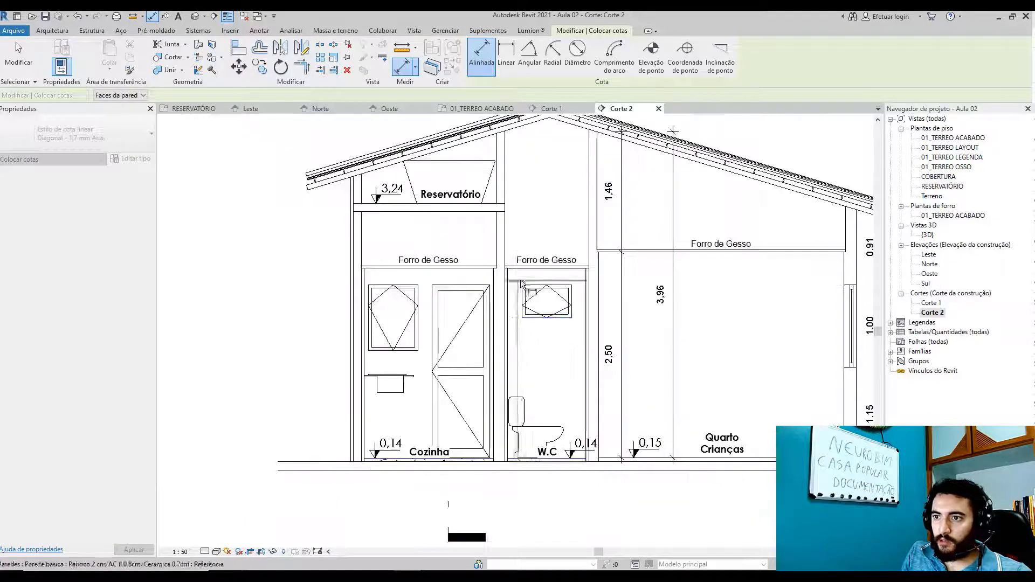
pyautogui.scroll(2, 521, 284)
pyautogui.scroll(-4, 541, 221)
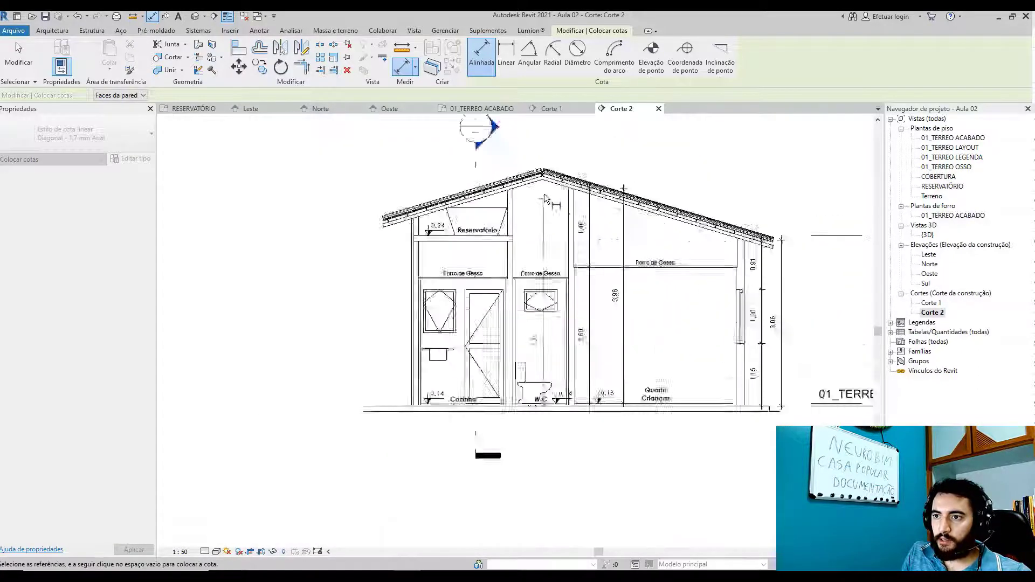
pyautogui.scroll(4, 545, 195)
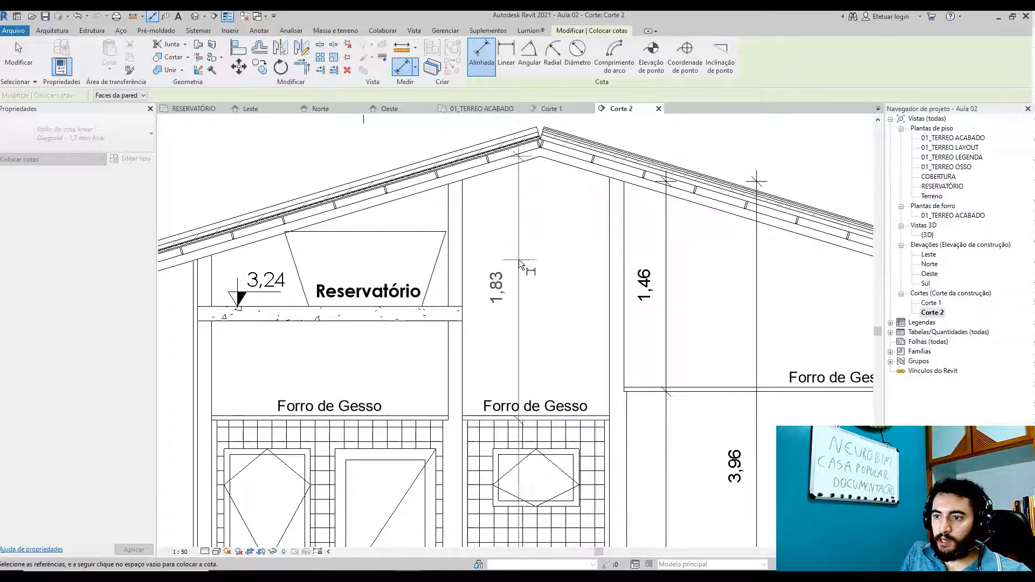
pyautogui.scroll(-2, 519, 262)
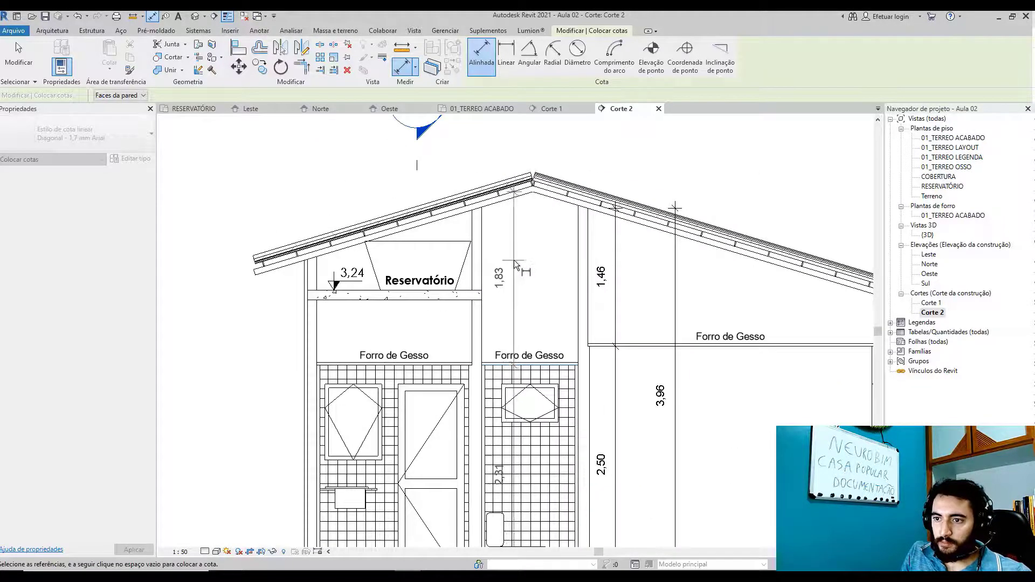
pyautogui.scroll(-2, 528, 331)
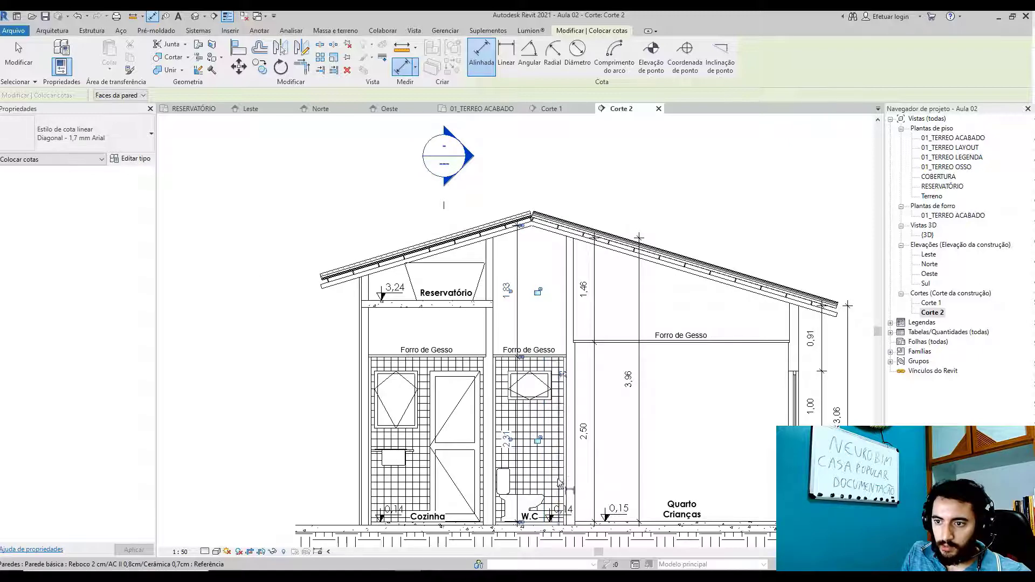
# - Add the W.C.'s overall height dimension from the finished floor to the top of the wall, and try repositioning its text
pyautogui.scroll(2, 555, 420)
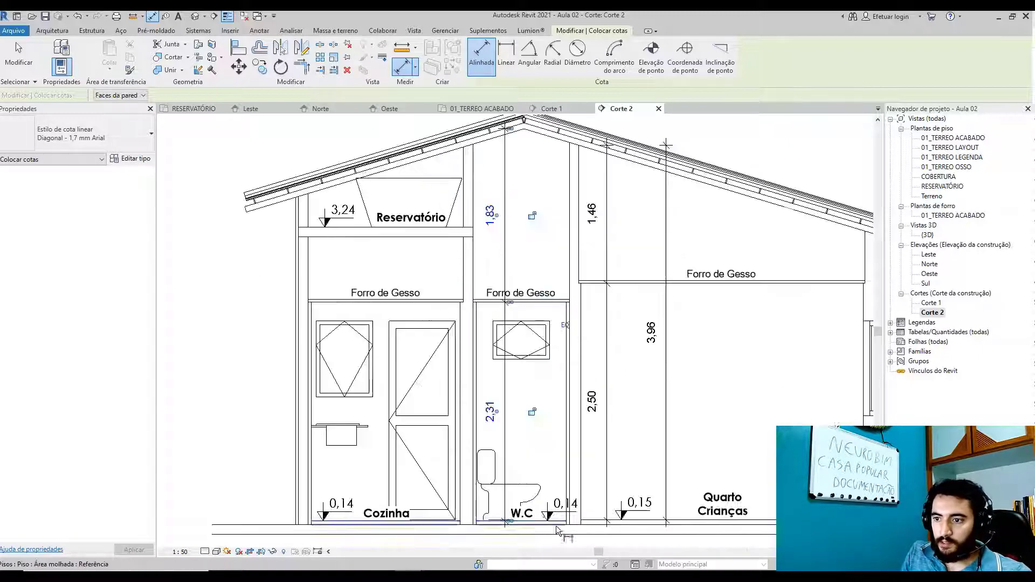
pyautogui.scroll(-2, 539, 458)
pyautogui.scroll(5, 526, 504)
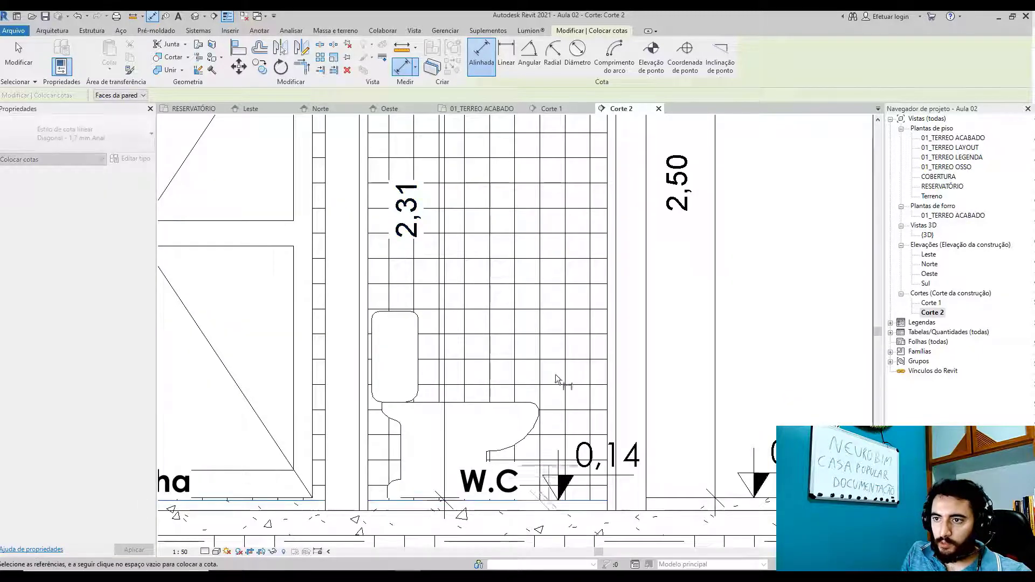
pyautogui.scroll(-6, 485, 412)
pyautogui.scroll(5, 560, 206)
pyautogui.scroll(-5, 564, 216)
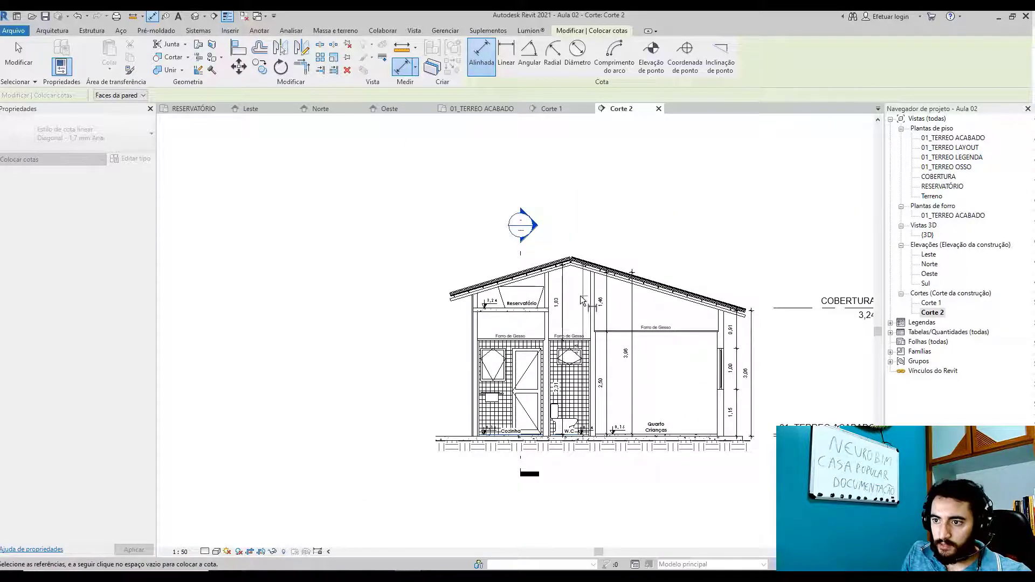
pyautogui.click(582, 301)
pyautogui.scroll(3, 583, 318)
pyautogui.press('Escape')
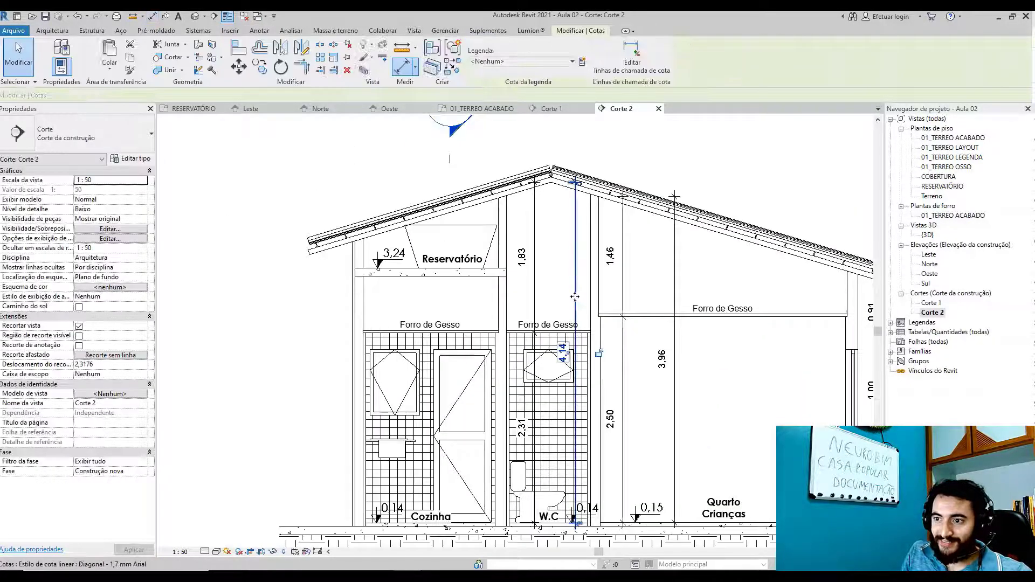
pyautogui.moveTo(569, 356); pyautogui.dragTo(568, 297)
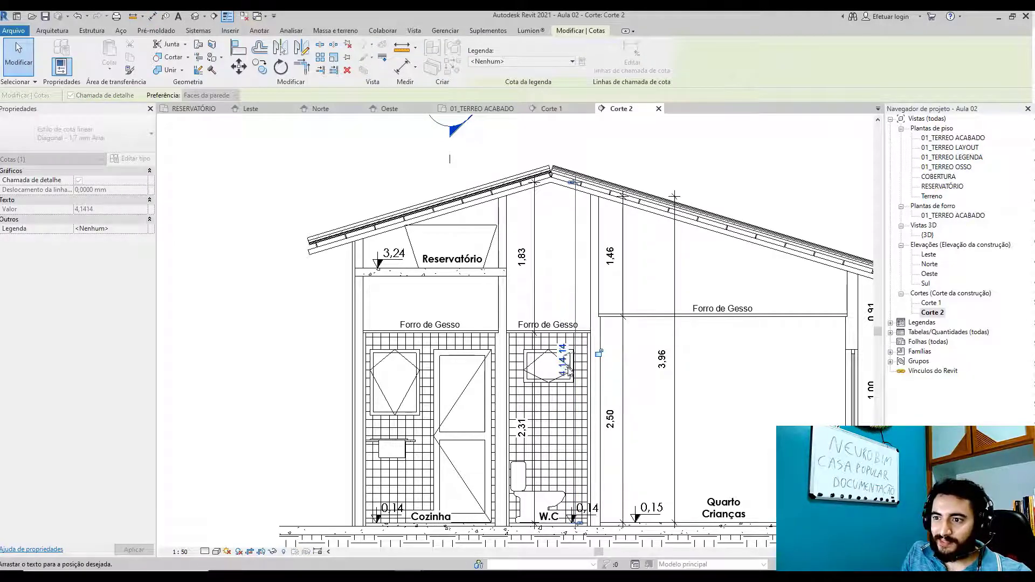
pyautogui.press('Escape')
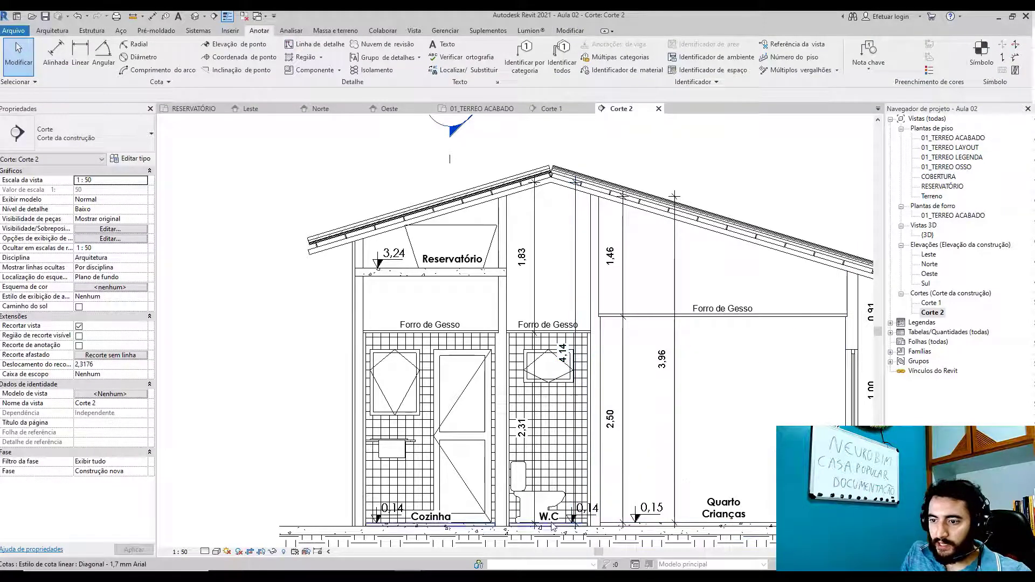
# - Dimension the Cozinha vertically from the finished floor through the gypsum ceiling and both faces of the reservoir slab to the wall top
pyautogui.scroll(1, 539, 391)
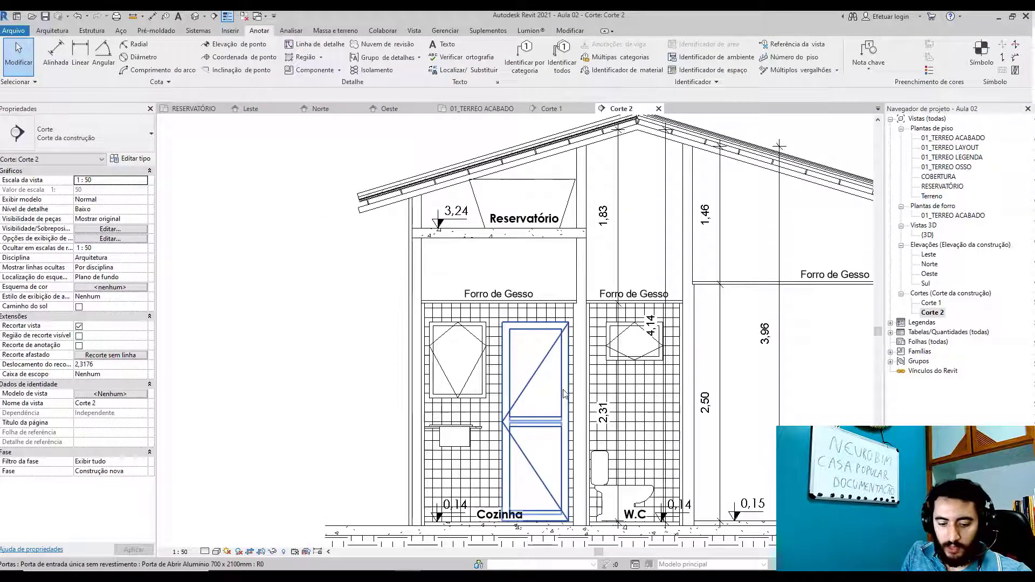
pyautogui.press('i')
pyautogui.scroll(3, 563, 393)
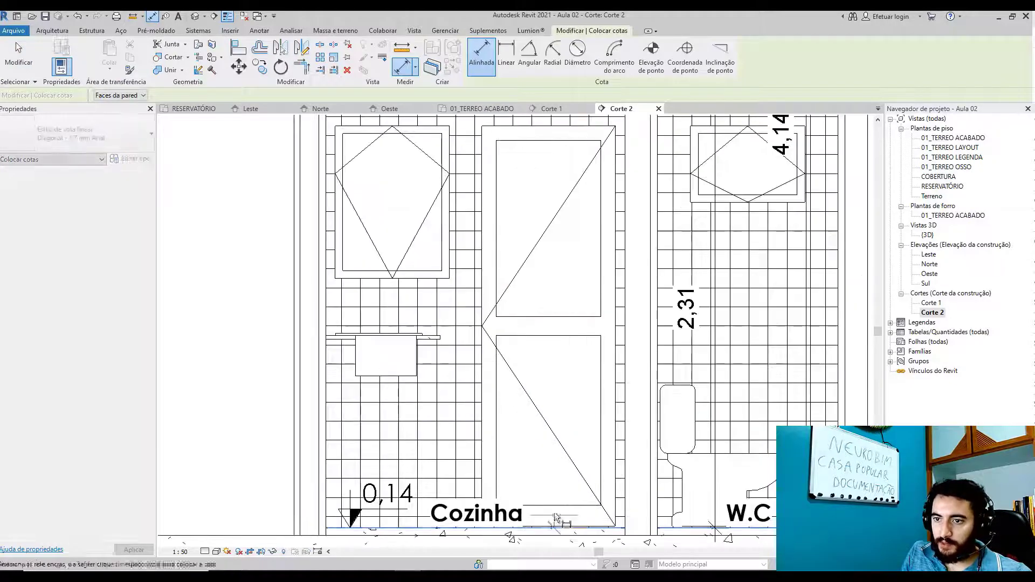
pyautogui.scroll(-5, 558, 379)
pyautogui.scroll(4, 561, 377)
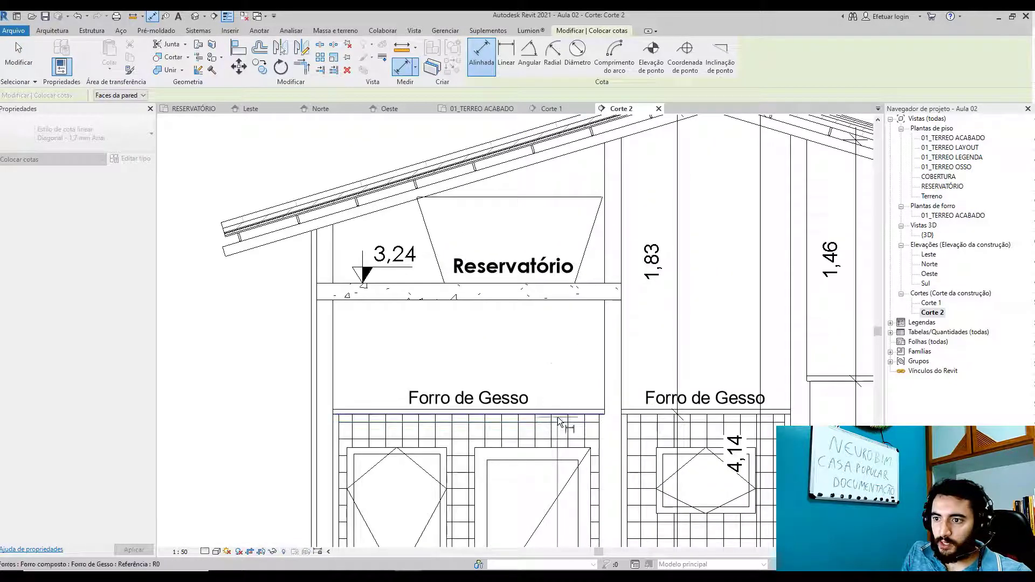
pyautogui.click(570, 300)
pyautogui.click(569, 284)
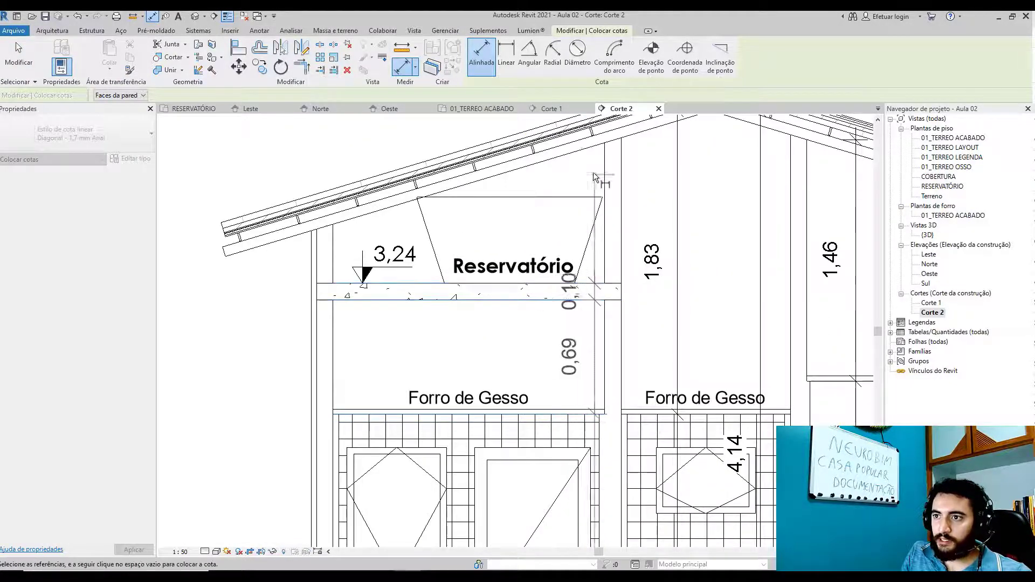
pyautogui.click(606, 147)
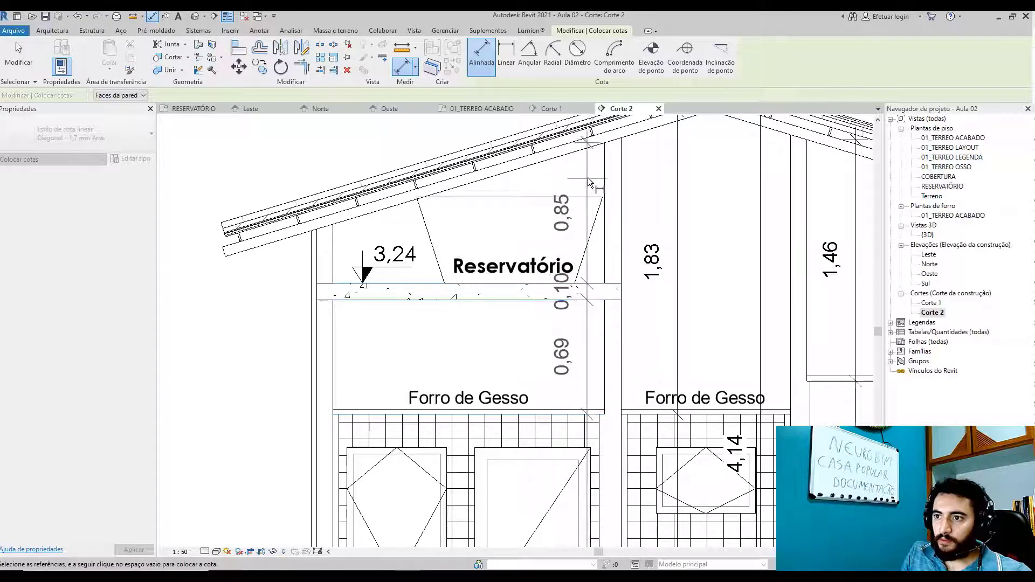
pyautogui.click(589, 179)
pyautogui.press('Escape')
pyautogui.press('Escape')
# - Shift the Reservatório room tag left, clear of the dimension texts beside it
pyautogui.click(514, 273)
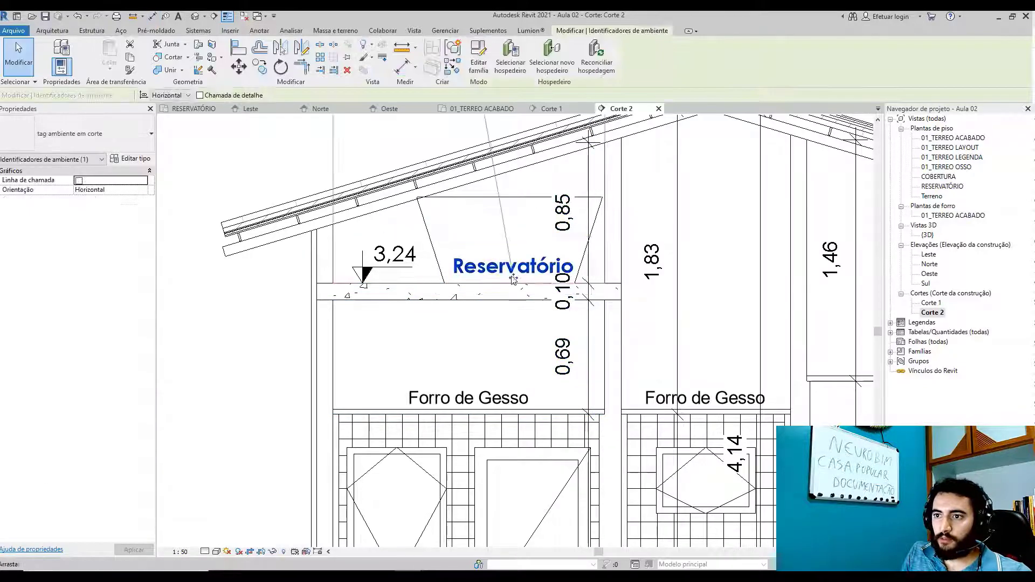
pyautogui.moveTo(513, 279); pyautogui.dragTo(487, 276)
pyautogui.click(501, 322)
# - Add a second vertical chain in the Cozinha from the finished floor to the underside of the reservoir slab and up to the wall top
pyautogui.scroll(-3, 550, 350)
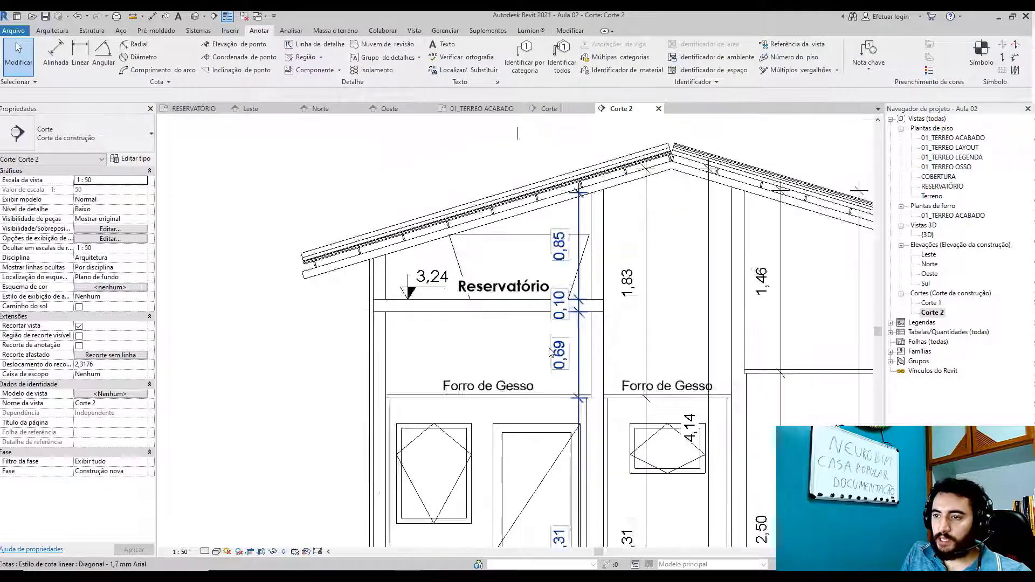
pyautogui.moveTo(573, 346)
pyautogui.mouseDown(button='middle')
pyautogui.moveTo(569, 230)
pyautogui.moveTo(569, 253)
pyautogui.mouseUp(button='middle')
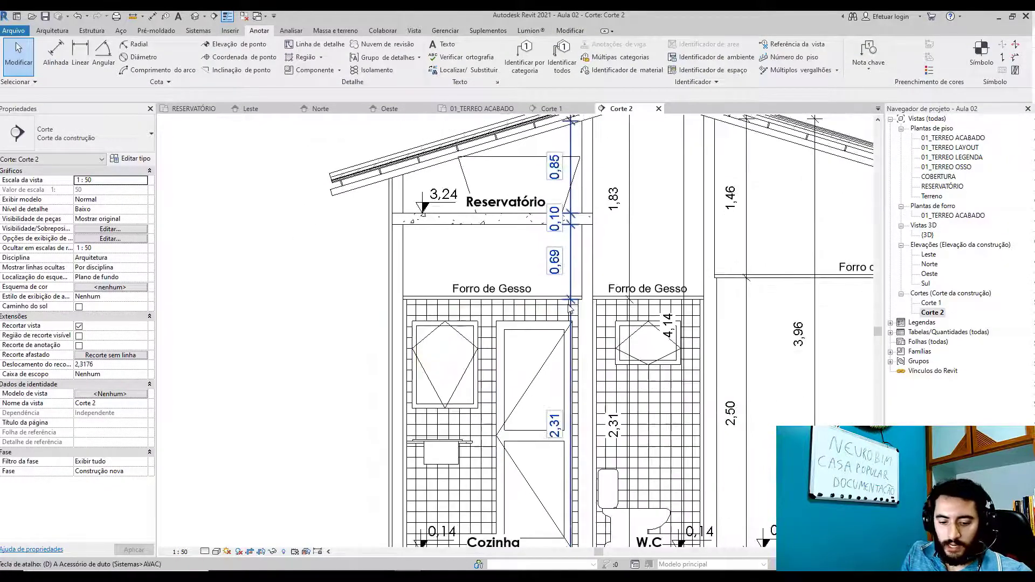
pyautogui.press('d')
pyautogui.press('i')
pyautogui.moveTo(524, 480); pyautogui.dragTo(526, 365, button='middle')
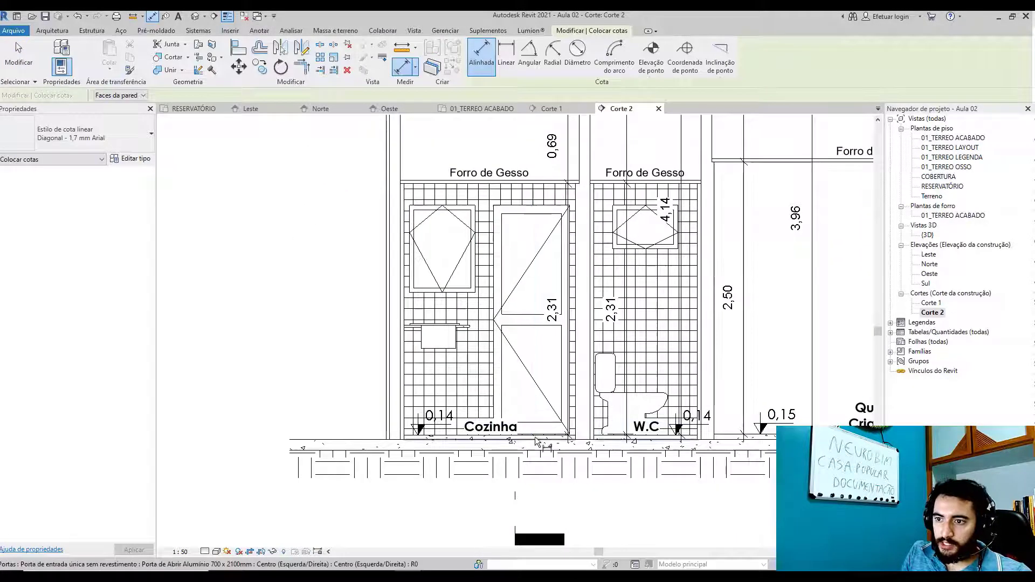
pyautogui.scroll(3, 542, 446)
pyautogui.scroll(-5, 544, 545)
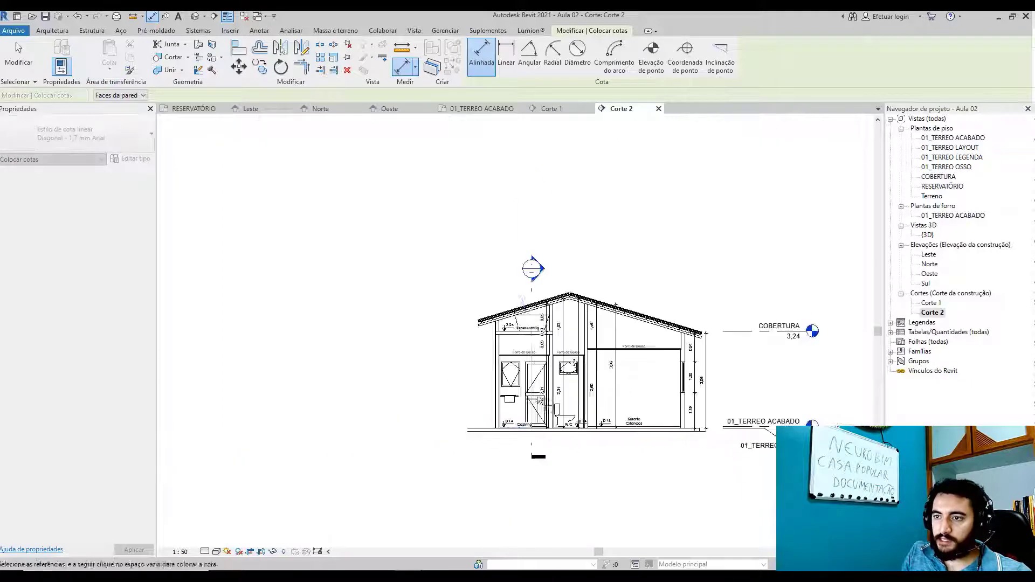
pyautogui.scroll(5, 538, 312)
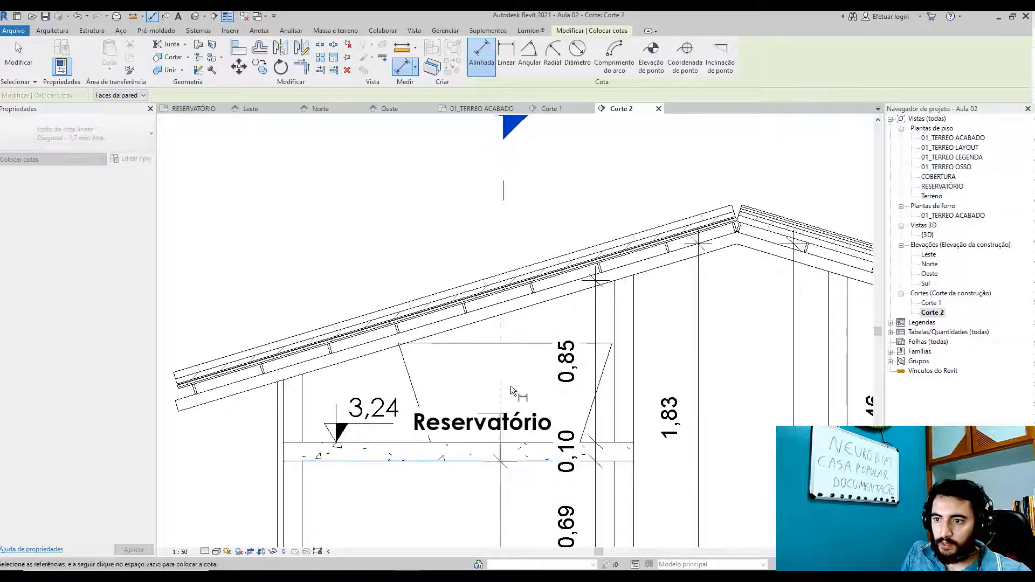
pyautogui.click(634, 276)
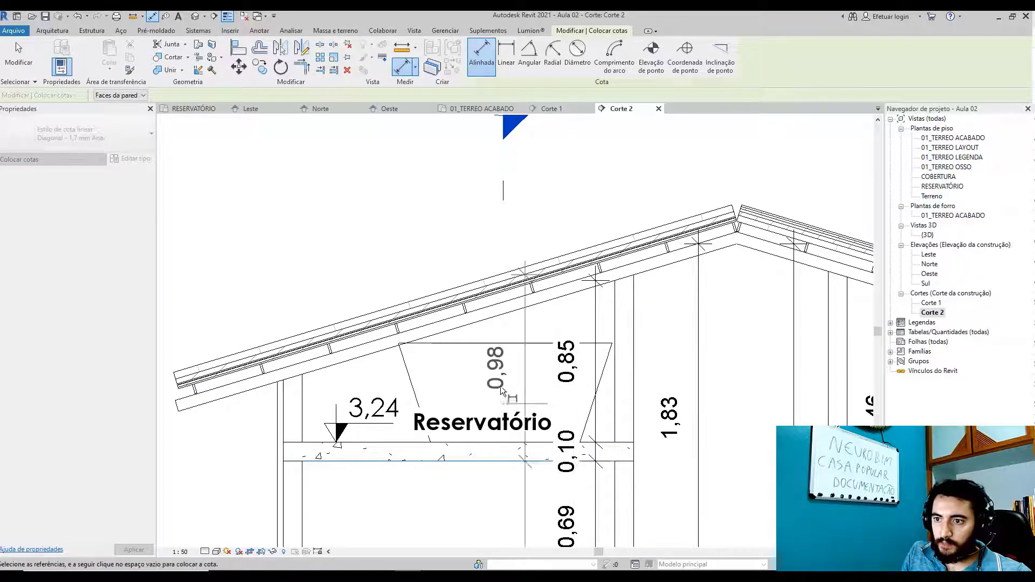
pyautogui.click(496, 372)
pyautogui.scroll(-3, 464, 277)
pyautogui.press('Escape')
pyautogui.press('Escape')
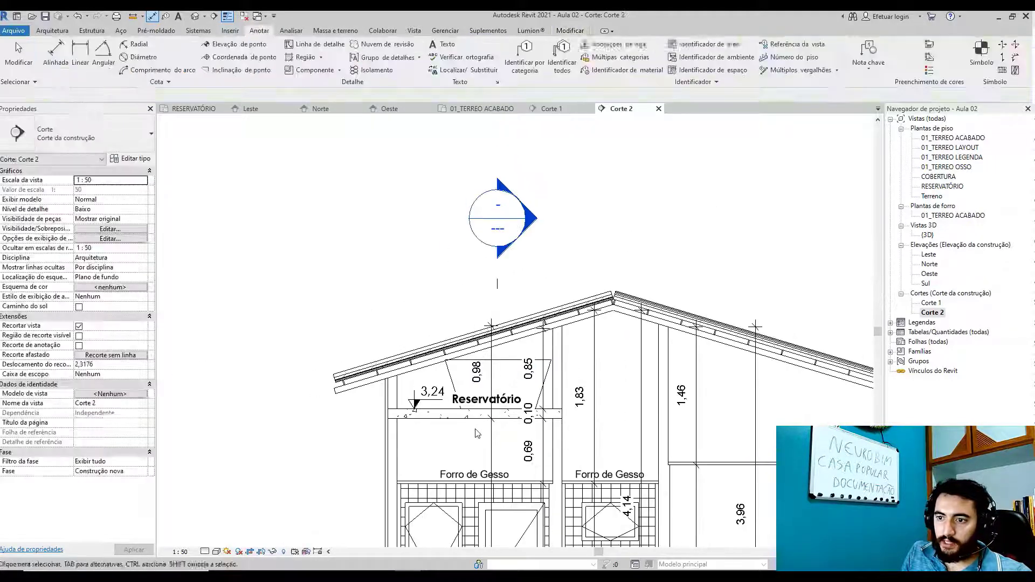
# - Move the Cozinha's Forro de Gesso ceiling tag left, off the new dimension line
pyautogui.scroll(-2, 415, 229)
pyautogui.scroll(2, 431, 323)
pyautogui.click(450, 379)
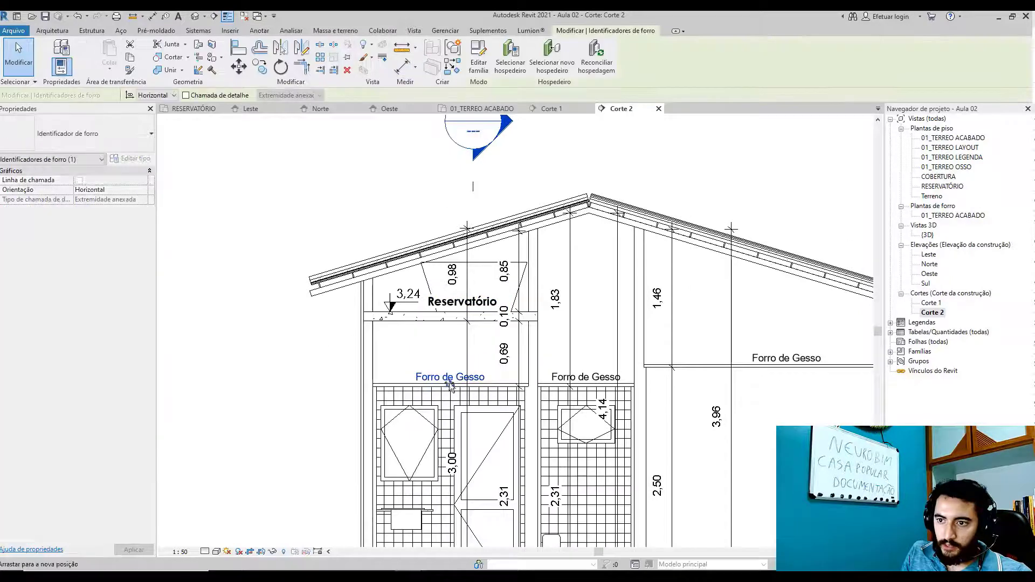
pyautogui.moveTo(450, 379); pyautogui.dragTo(429, 384)
pyautogui.press('Escape')
# - Move the Cozinha room tag right, between the two vertical dimension lines
pyautogui.scroll(-2, 454, 392)
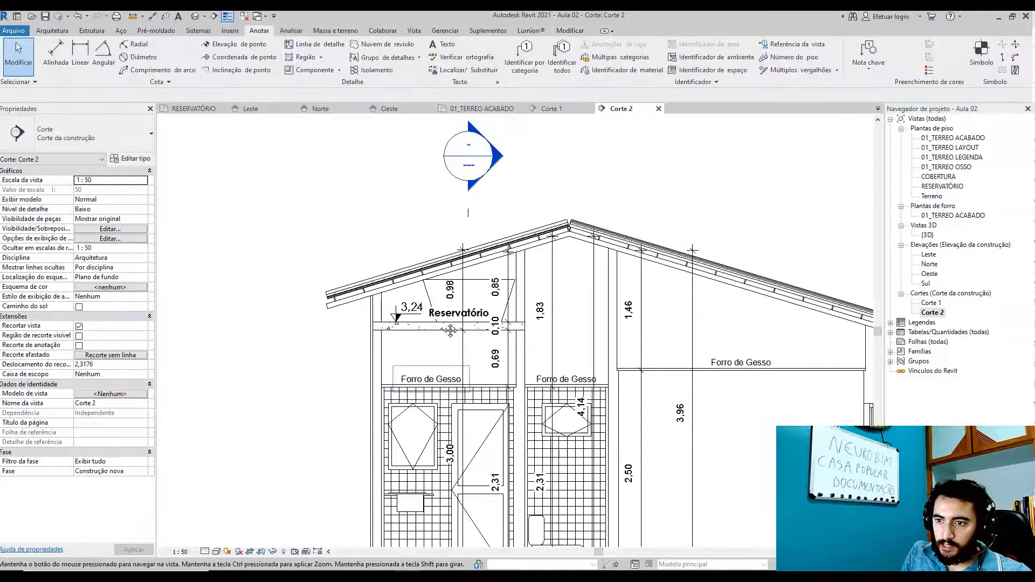
pyautogui.scroll(3, 427, 485)
pyautogui.click(427, 488)
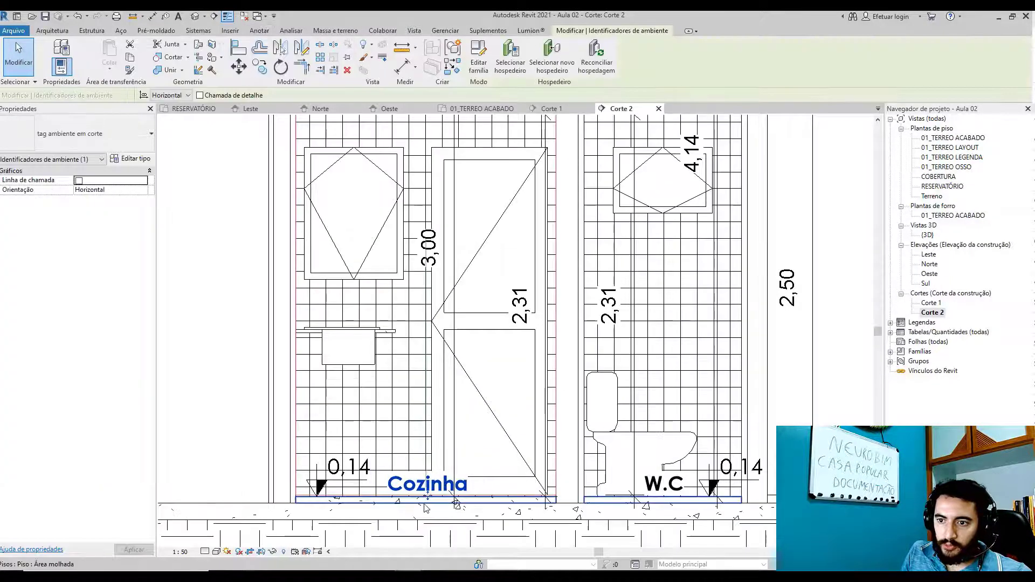
pyautogui.moveTo(426, 498); pyautogui.dragTo(495, 496)
pyautogui.press('Escape')
# - Set the Corte 2 view's detail level to Médio
pyautogui.scroll(-3, 463, 485)
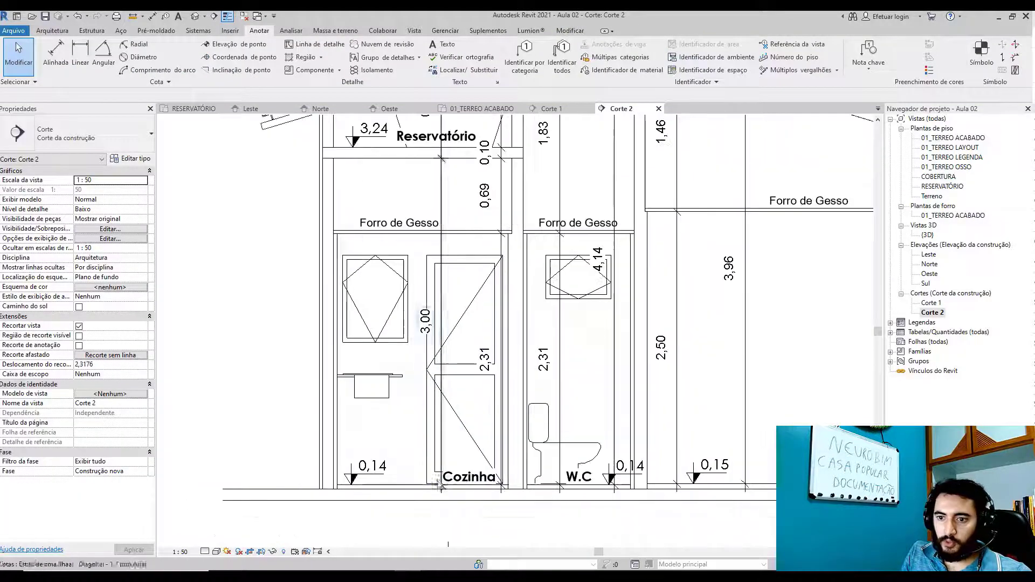
pyautogui.click(215, 551)
pyautogui.click(221, 533)
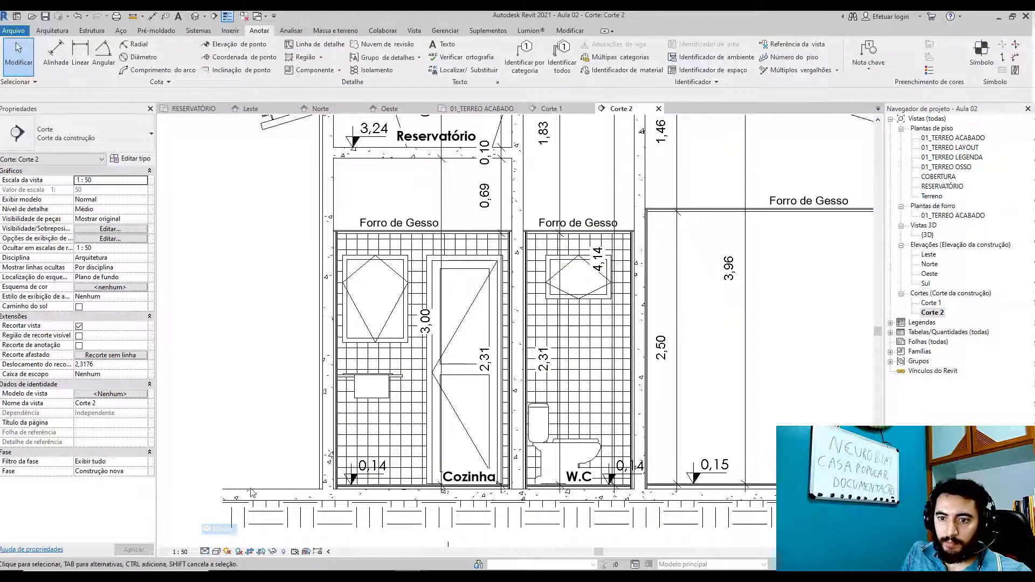
pyautogui.scroll(-3, 315, 408)
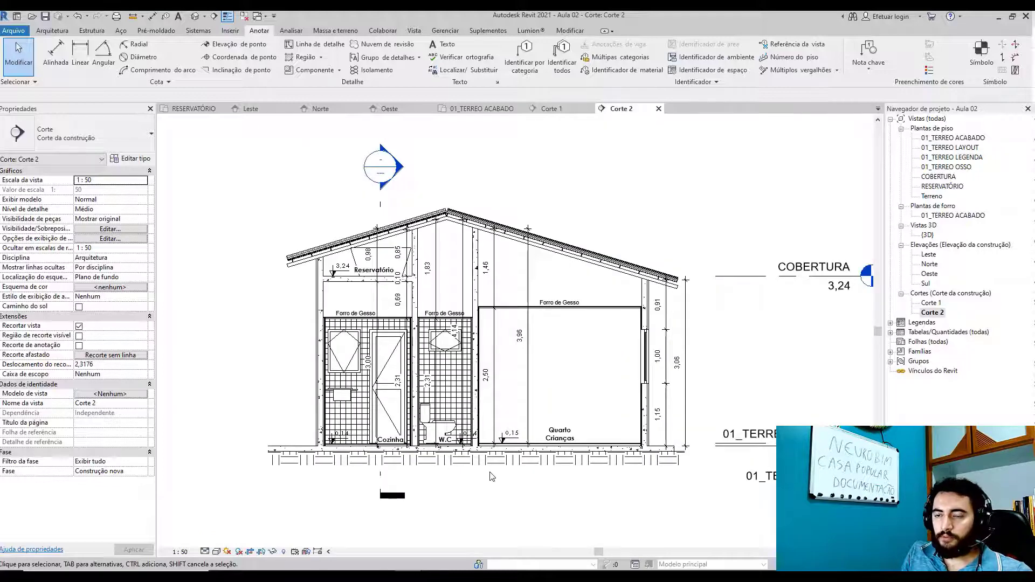
pyautogui.scroll(-2, 501, 495)
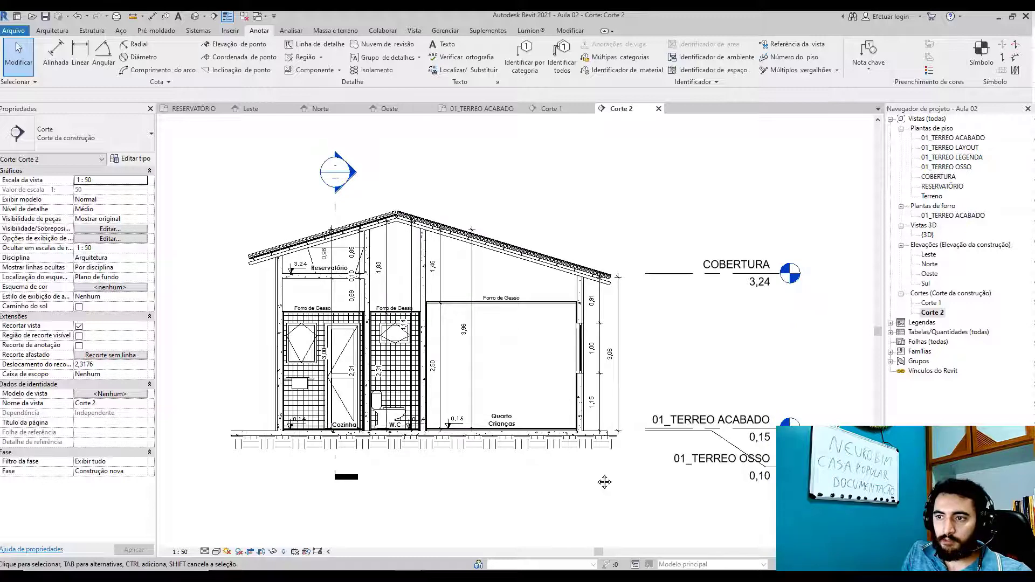
pyautogui.scroll(2, 601, 479)
pyautogui.scroll(-1, 600, 431)
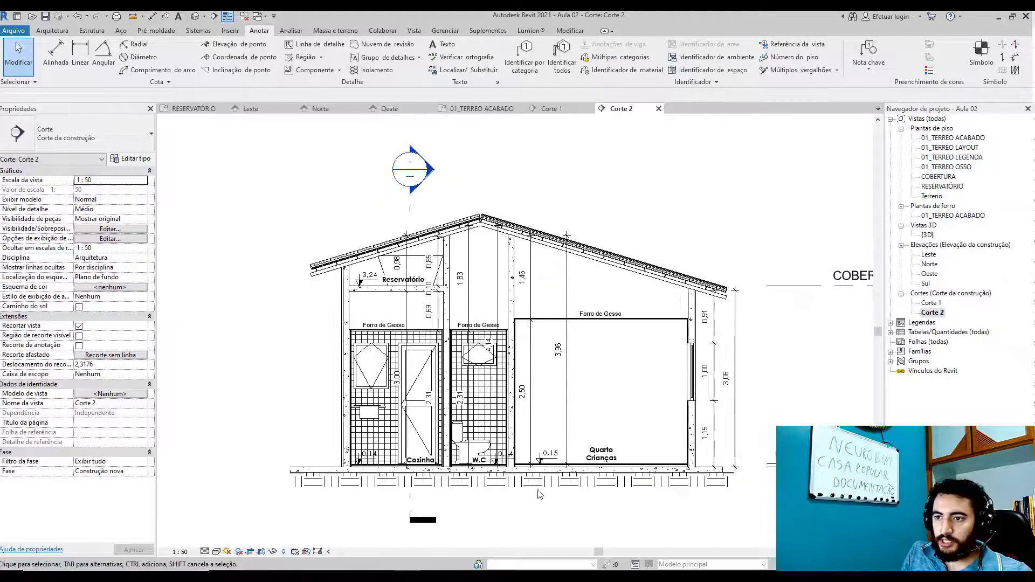
pyautogui.moveTo(568, 510); pyautogui.dragTo(603, 519, button='middle')
pyautogui.scroll(1, 583, 512)
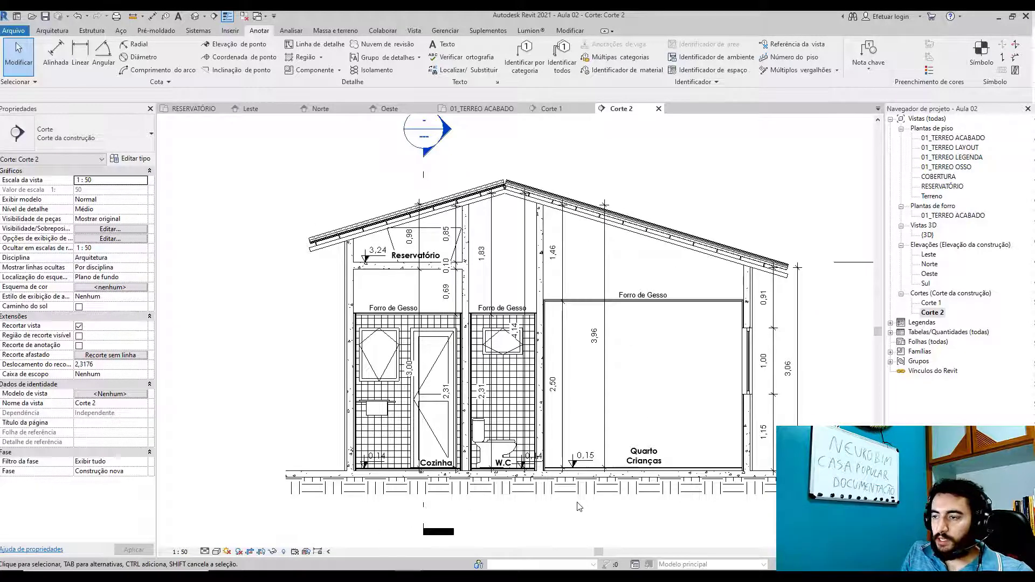
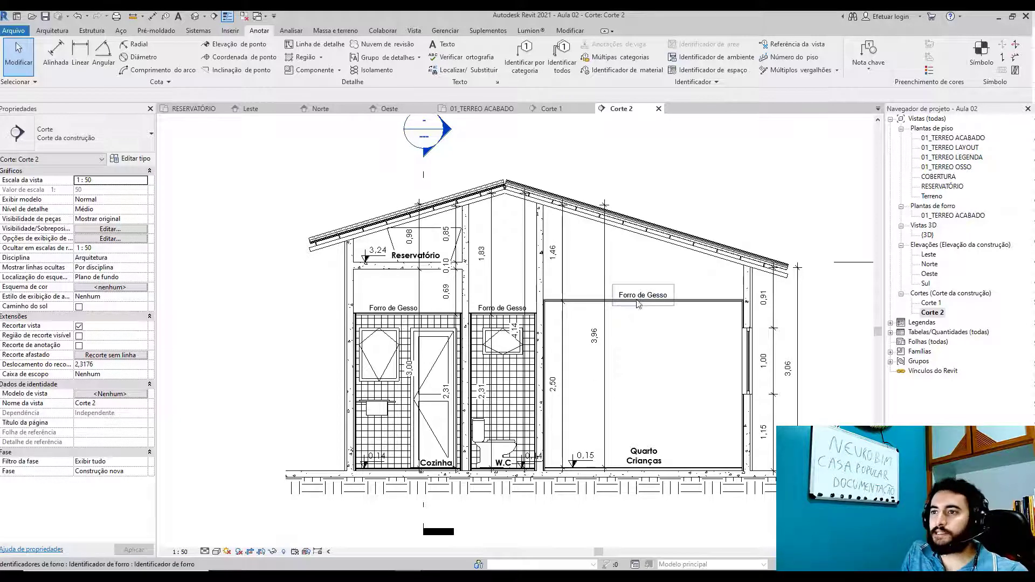
# - Switch to the RESERVATÓRIO floor plan and close all the other open views
pyautogui.click(199, 110)
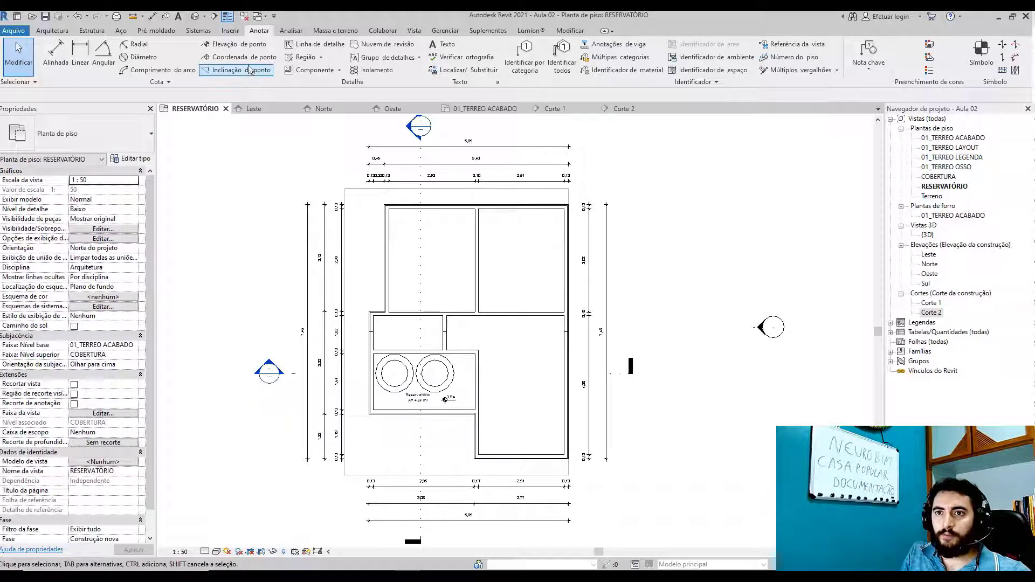
pyautogui.click(244, 16)
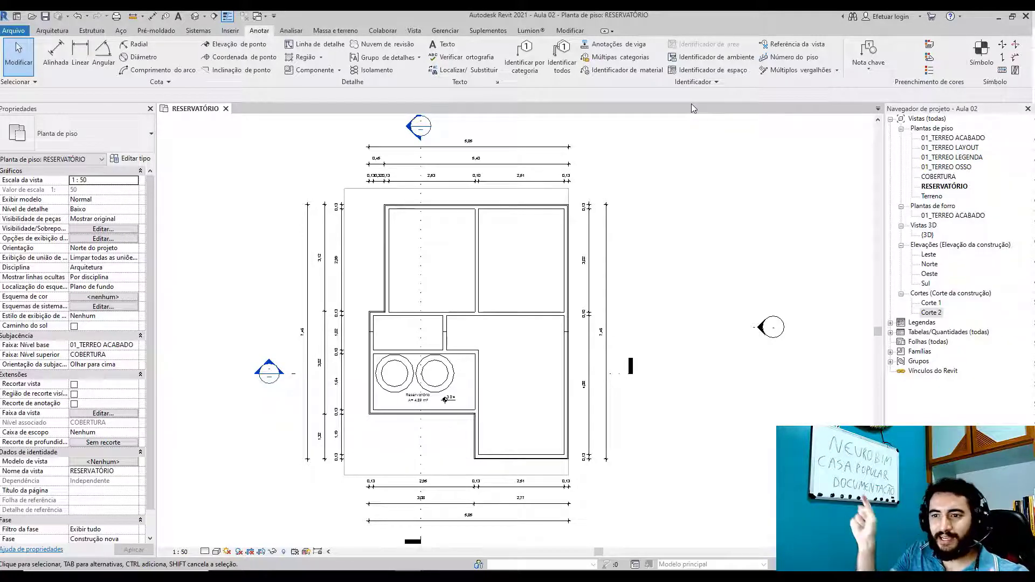
# - Break the Corte 2 section line in the RESERVATÓRIO plan, leaving only short end segments outside the building
pyautogui.click(421, 439)
pyautogui.moveTo(420, 270); pyautogui.dragTo(420, 158)
pyautogui.click(431, 374)
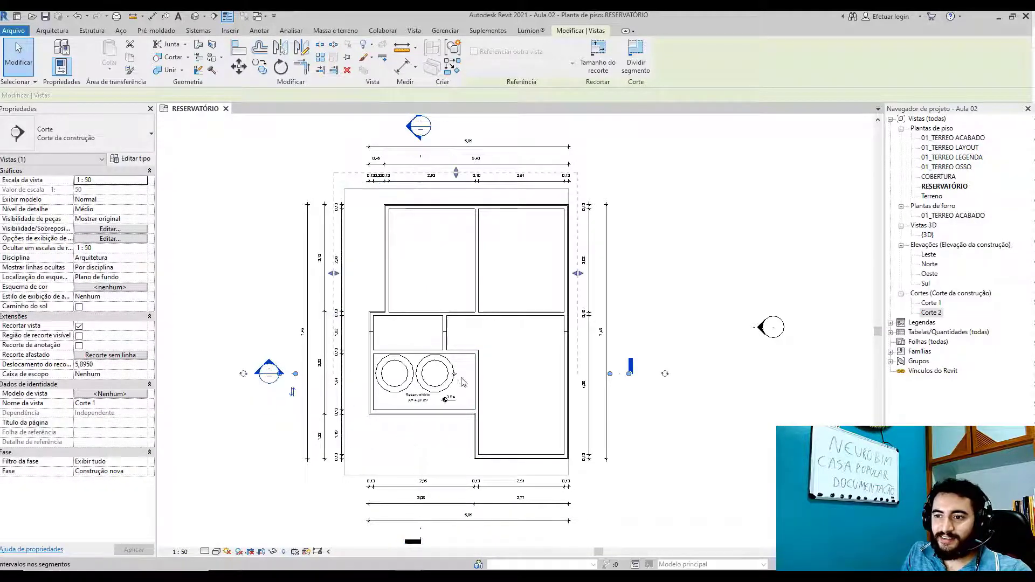
pyautogui.click(664, 401)
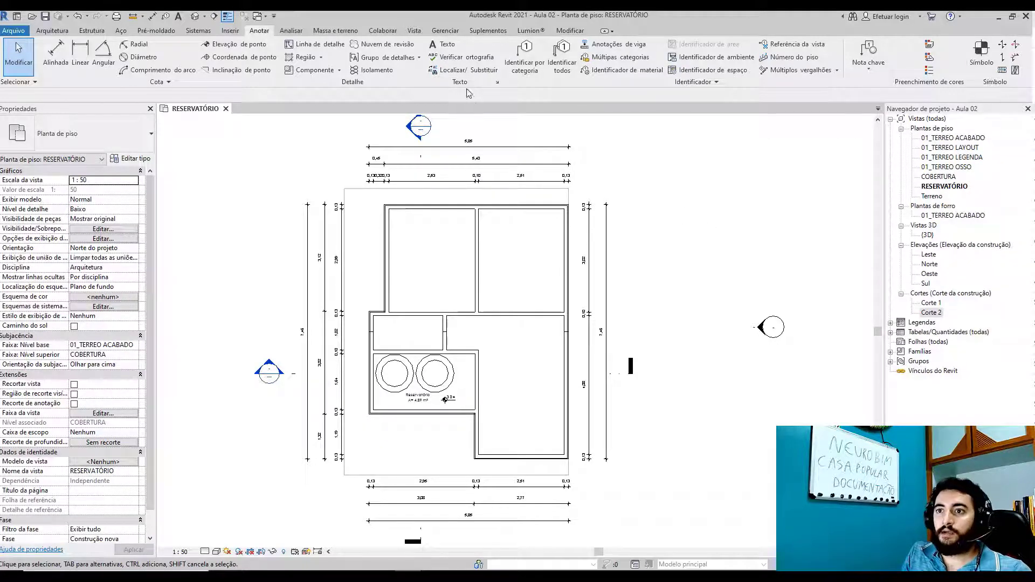
# - Create a new sheet using the A1 Folha Curso title block
pyautogui.click(418, 32)
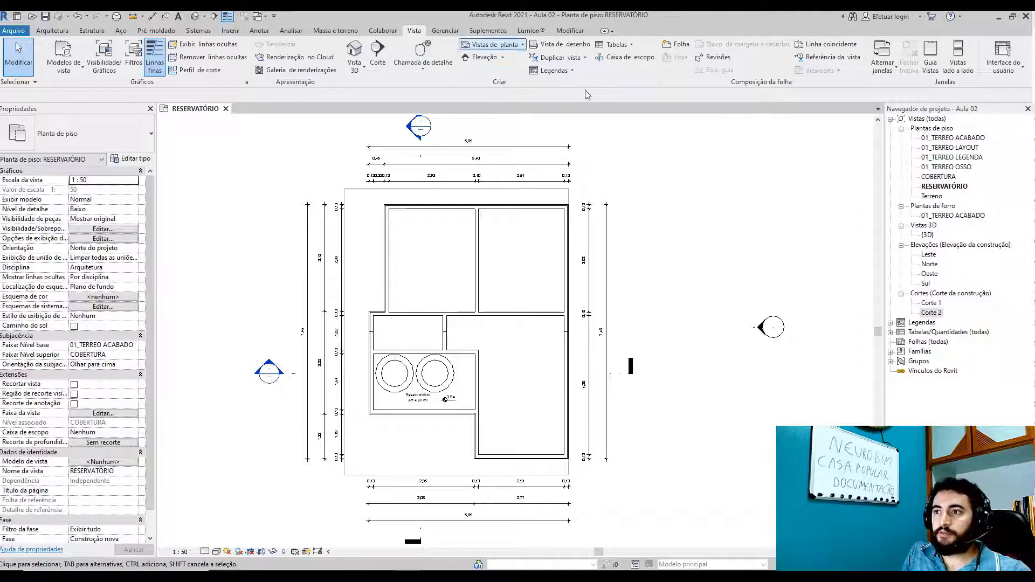
pyautogui.click(676, 45)
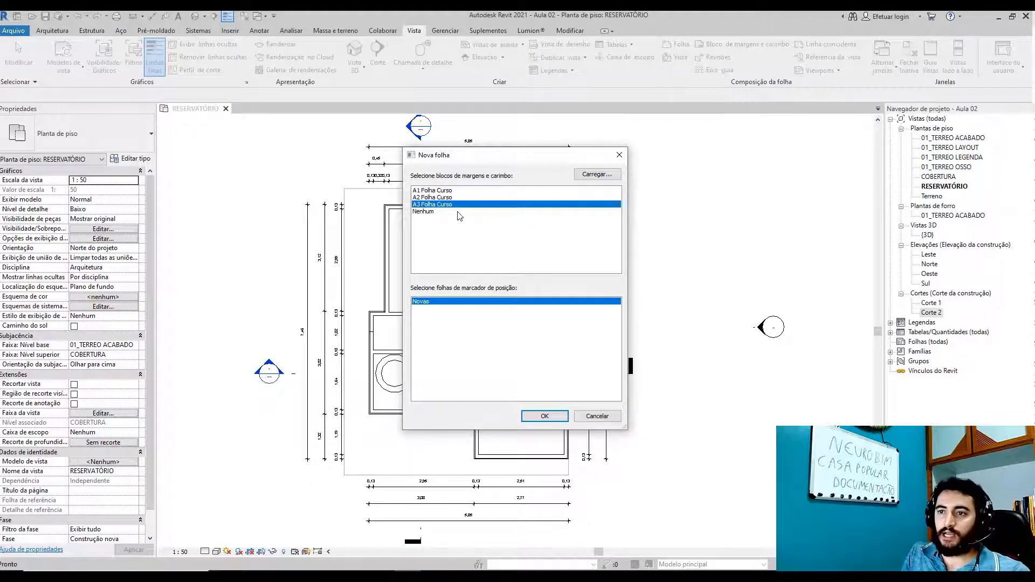
pyautogui.click(445, 191)
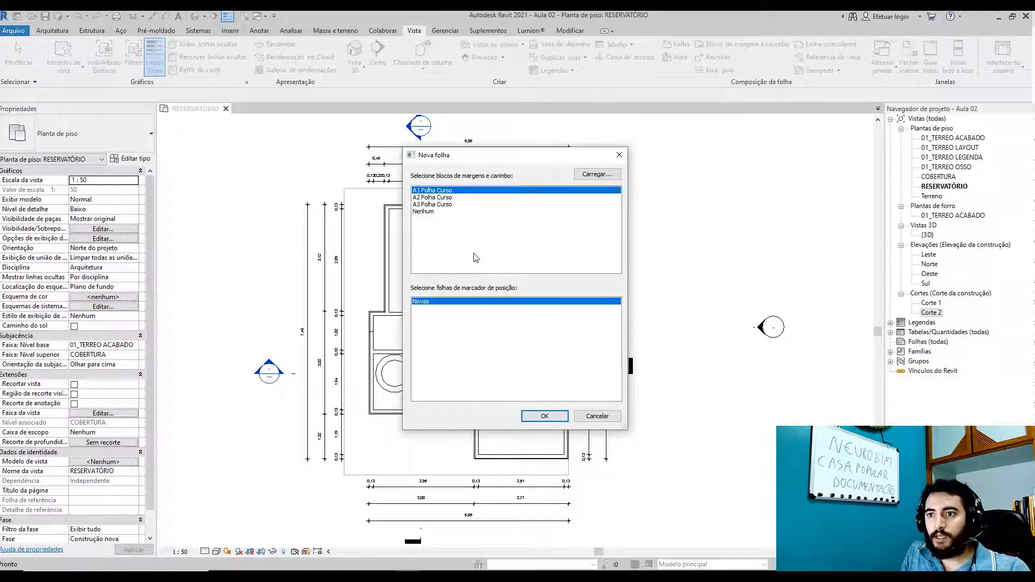
pyautogui.click(533, 418)
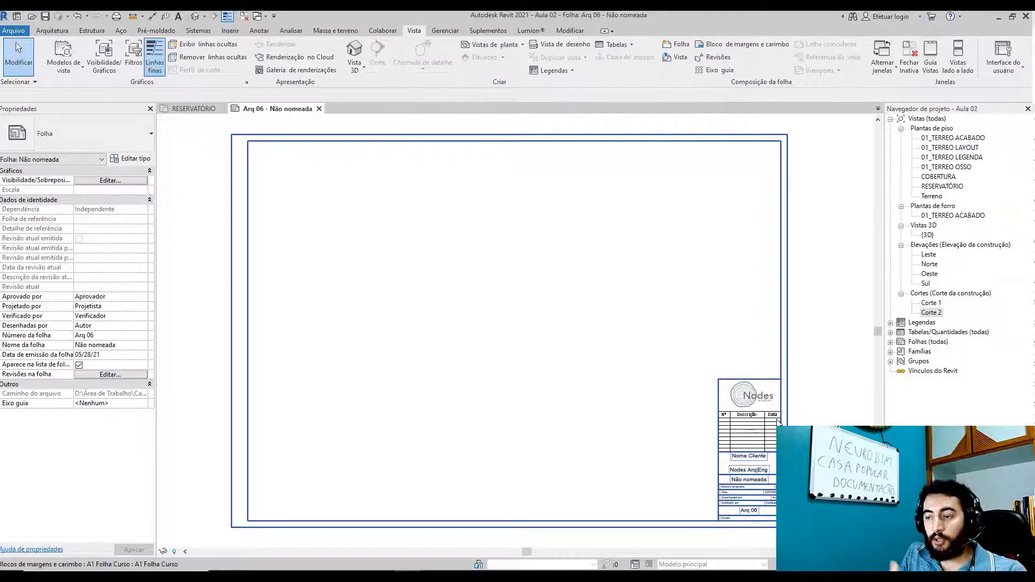
# - Place the 01_TERREO ACABADO floor plan in the upper-left area of the new A1 sheet
pyautogui.scroll(5, 776, 423)
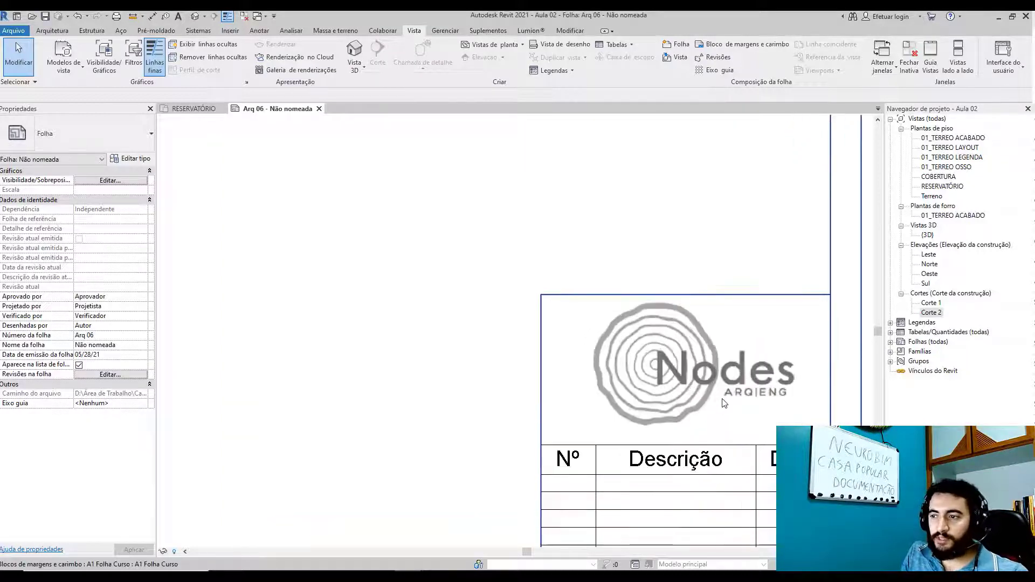
pyautogui.scroll(-5, 722, 404)
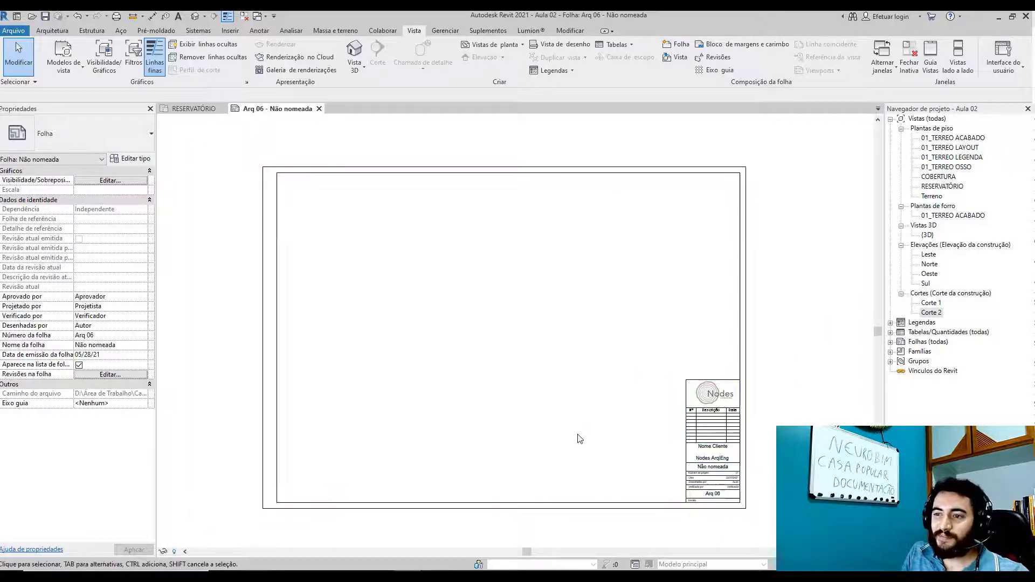
pyautogui.scroll(2, 585, 440)
pyautogui.moveTo(614, 451); pyautogui.dragTo(622, 450, button='middle')
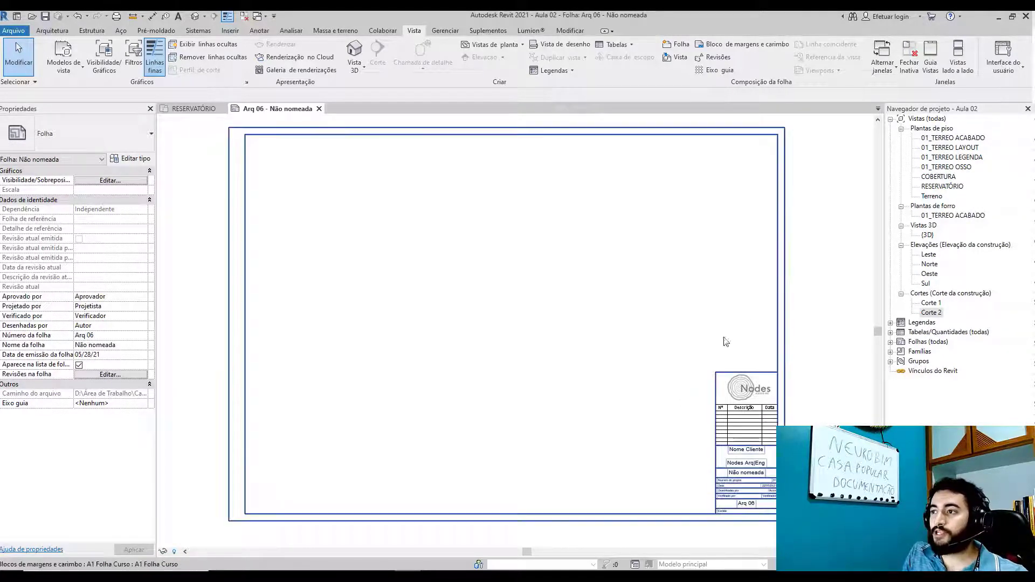
pyautogui.click(952, 138)
pyautogui.moveTo(952, 138); pyautogui.dragTo(634, 246)
pyautogui.scroll(-5, 633, 246)
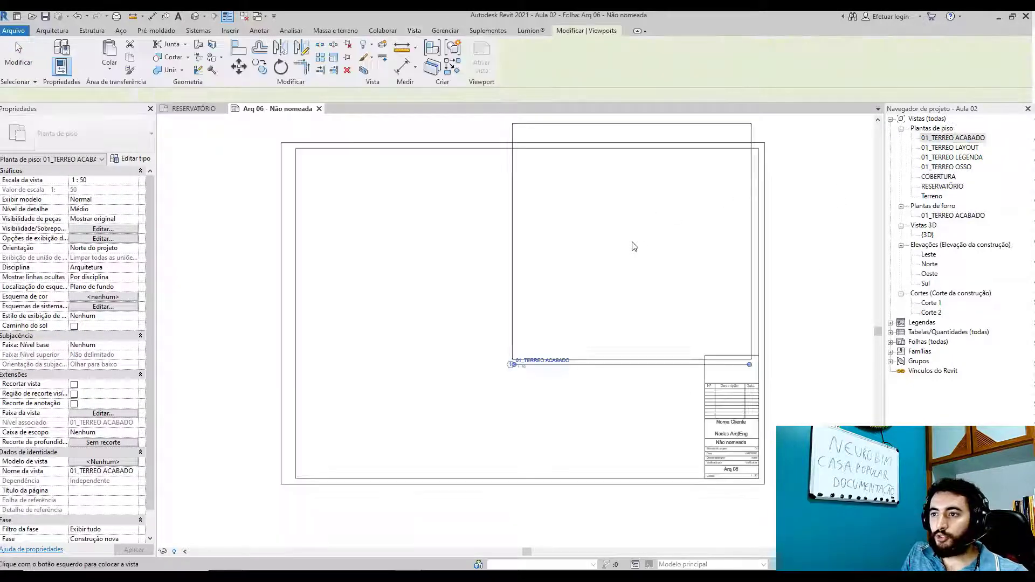
pyautogui.click(515, 267)
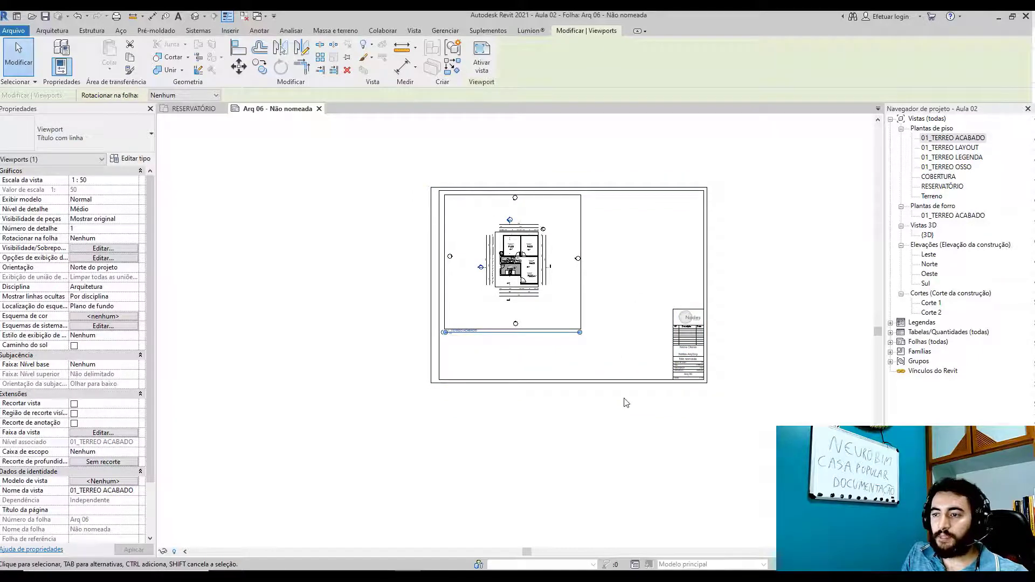
pyautogui.scroll(3, 593, 334)
pyautogui.scroll(2, 598, 377)
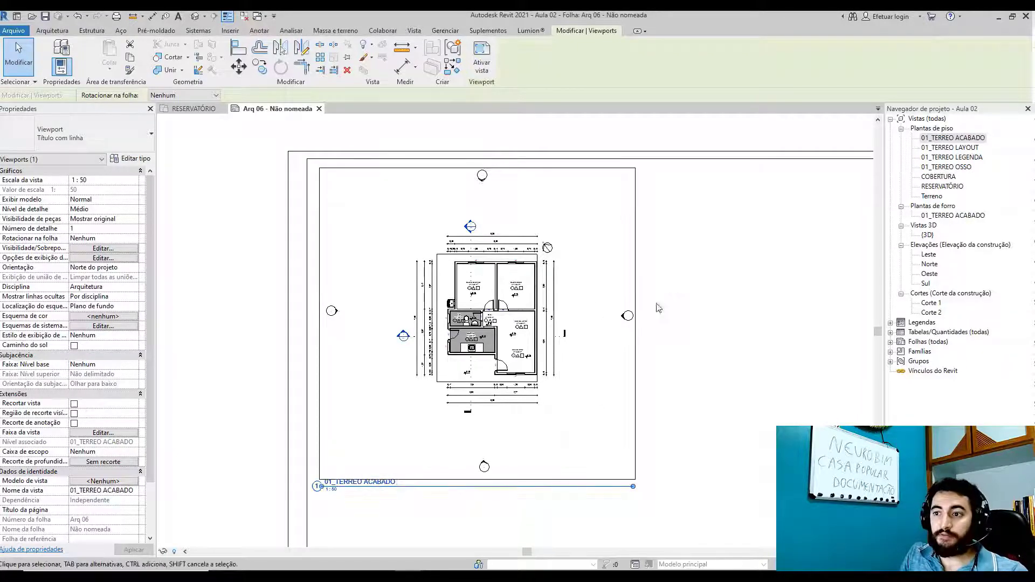
# - Open the 01_TERREO ACABADO floor plan and display its crop region
pyautogui.click(679, 275)
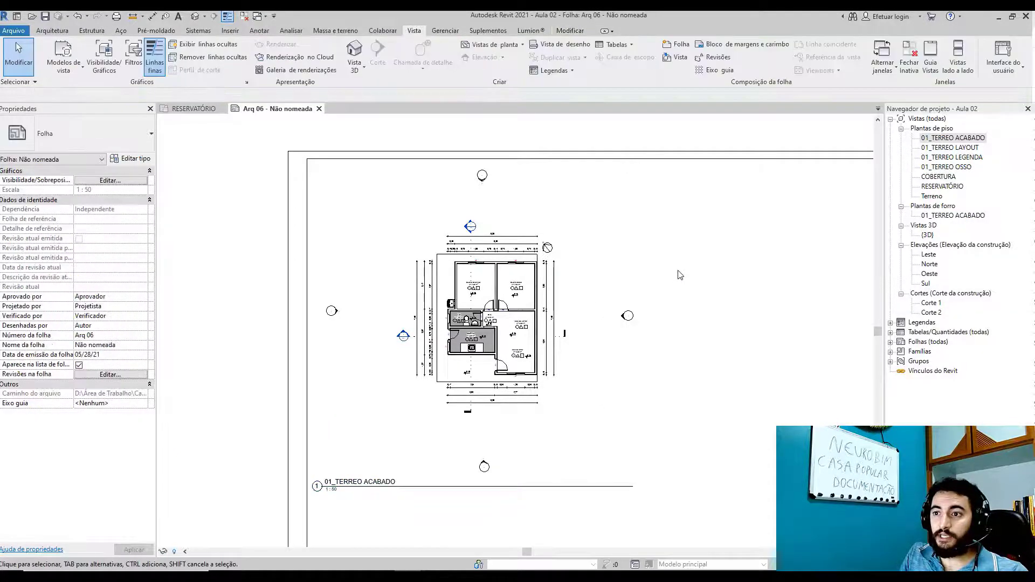
pyautogui.doubleClick(944, 139)
pyautogui.scroll(-2, 567, 418)
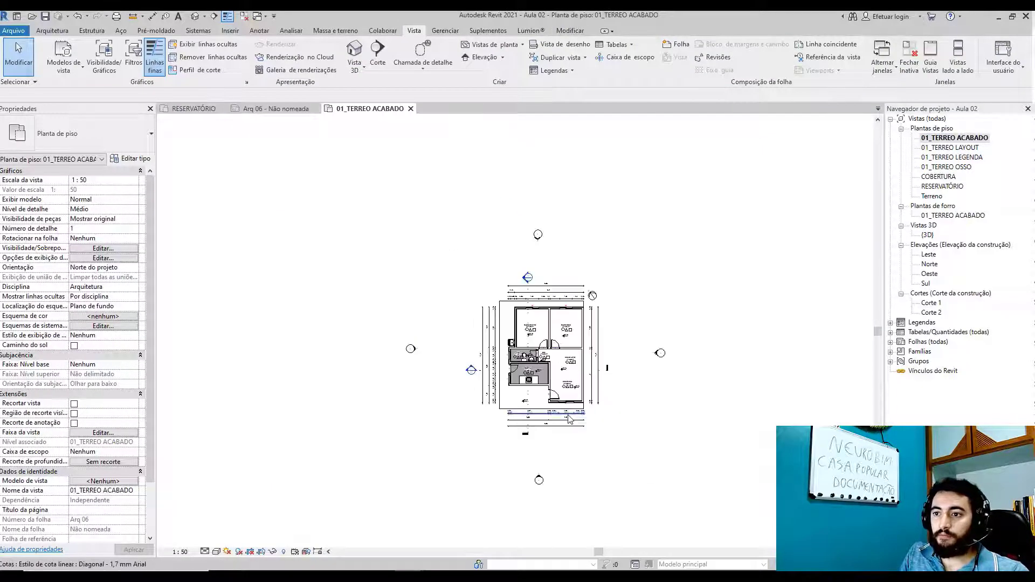
pyautogui.moveTo(617, 451); pyautogui.dragTo(589, 422, button='middle')
pyautogui.scroll(1, 591, 426)
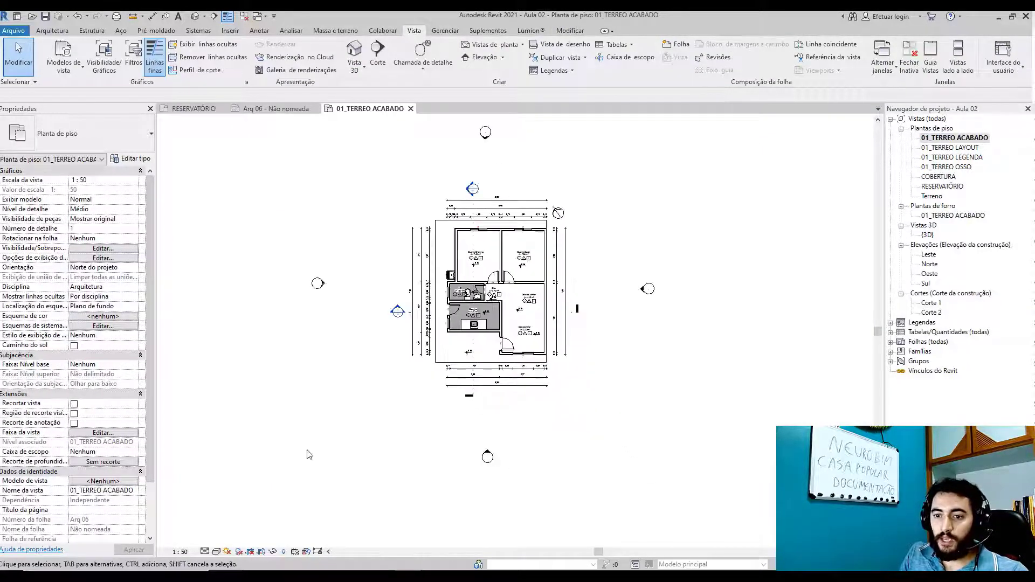
pyautogui.click(262, 552)
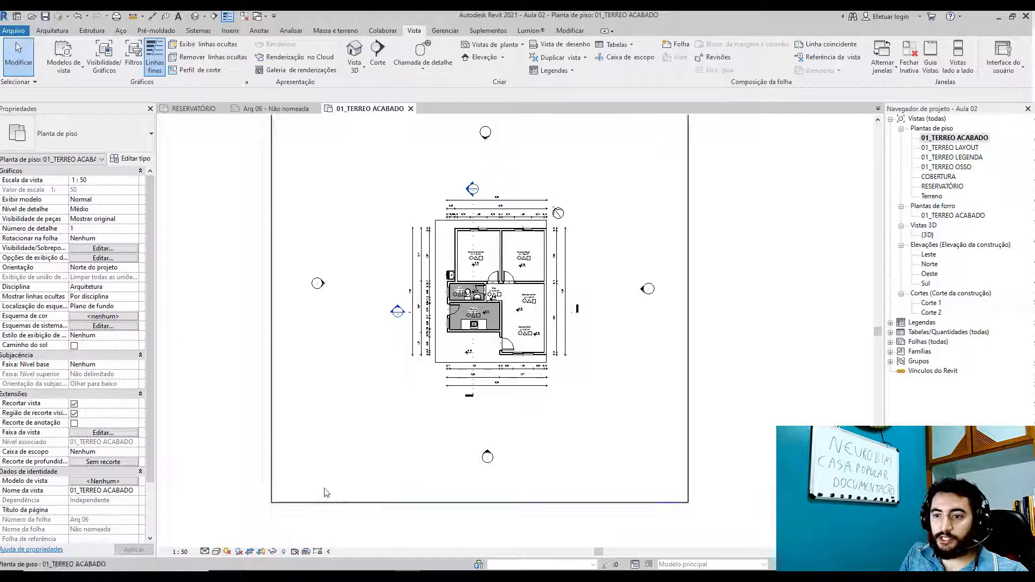
pyautogui.click(250, 551)
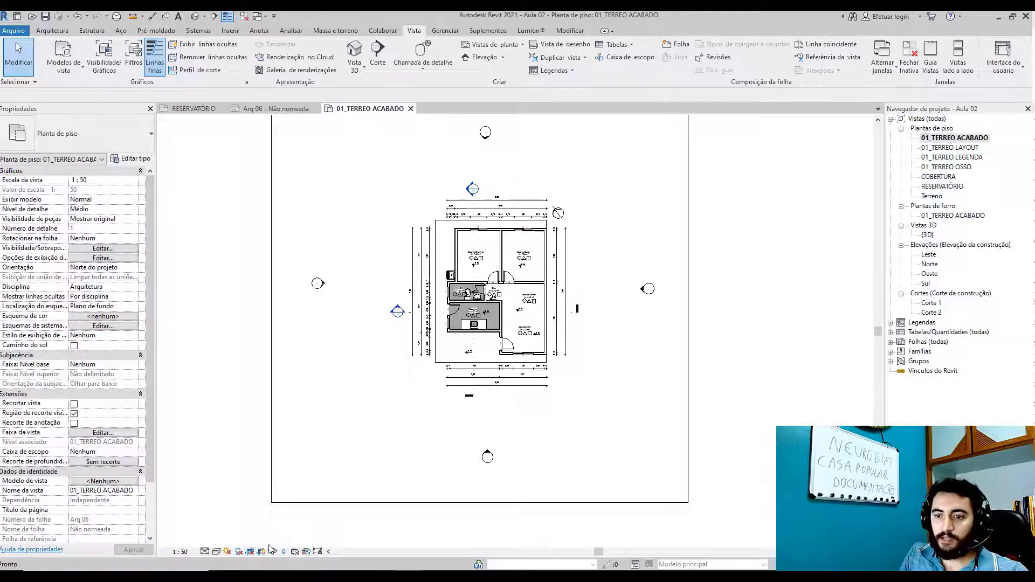
# - Crop the 01_TERREO ACABADO view tightly around the house on all four sides, excluding the elevation markers, and hide the crop region
pyautogui.click(272, 444)
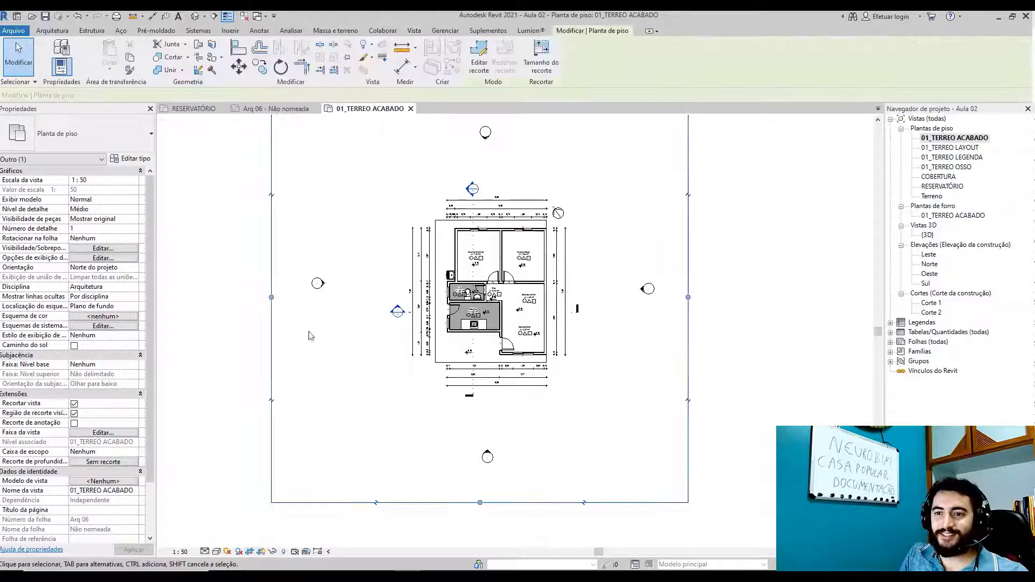
pyautogui.moveTo(272, 298); pyautogui.dragTo(432, 302)
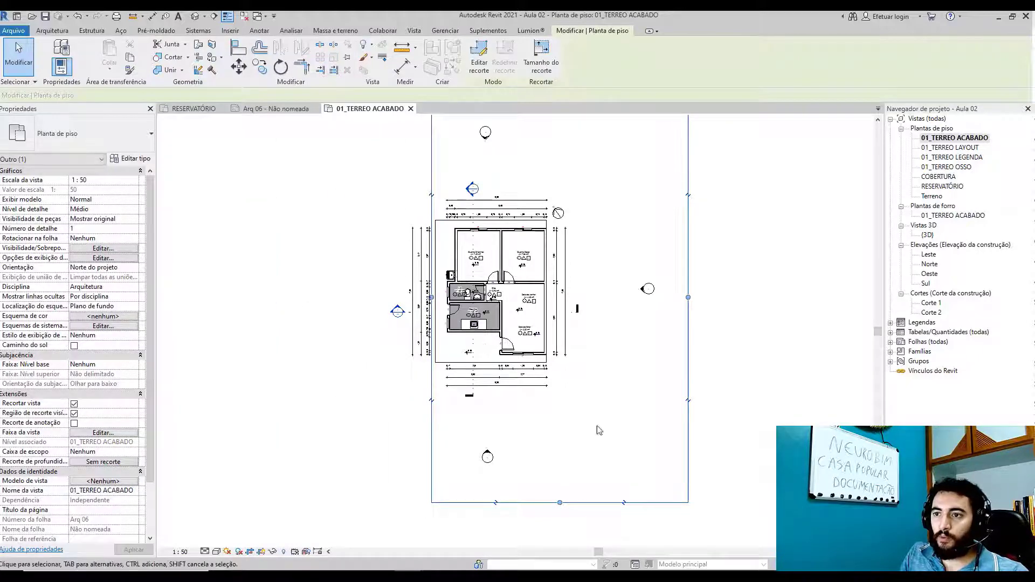
pyautogui.moveTo(594, 357); pyautogui.dragTo(645, 466, button='middle')
pyautogui.moveTo(611, 201); pyautogui.dragTo(585, 319)
pyautogui.moveTo(696, 462); pyautogui.dragTo(728, 416, button='middle')
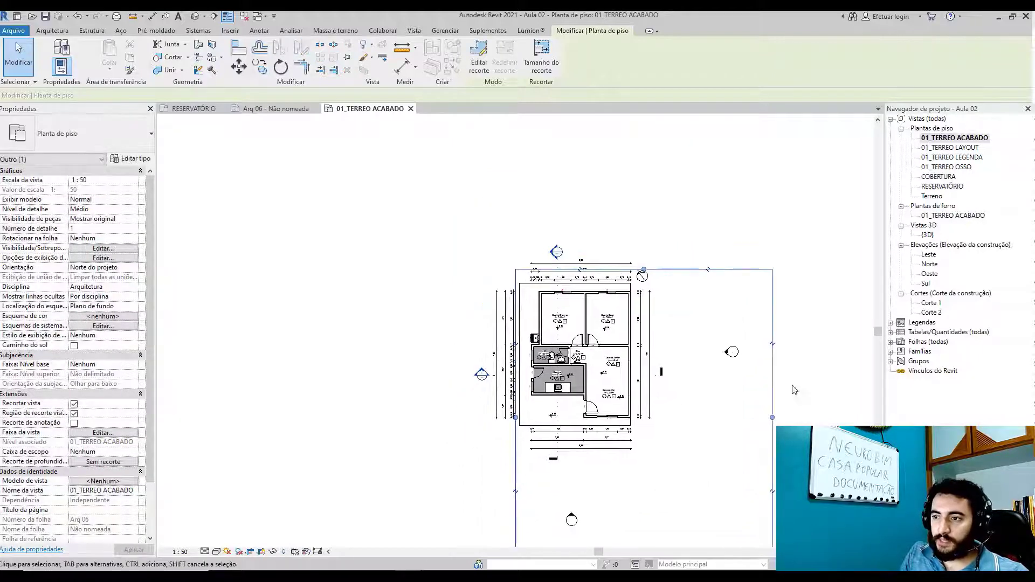
pyautogui.moveTo(772, 417); pyautogui.dragTo(638, 409)
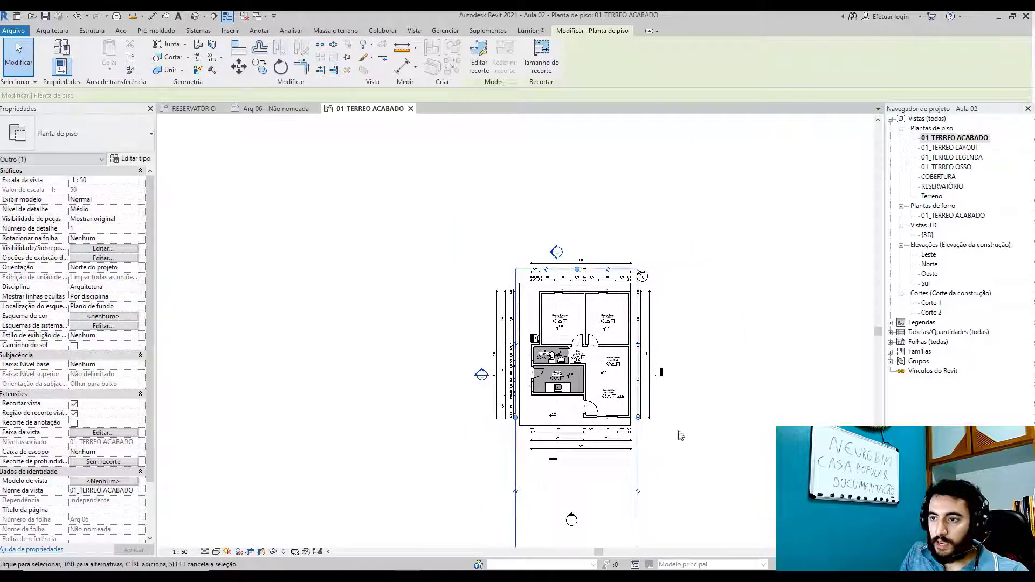
pyautogui.moveTo(669, 395); pyautogui.dragTo(642, 271, button='middle')
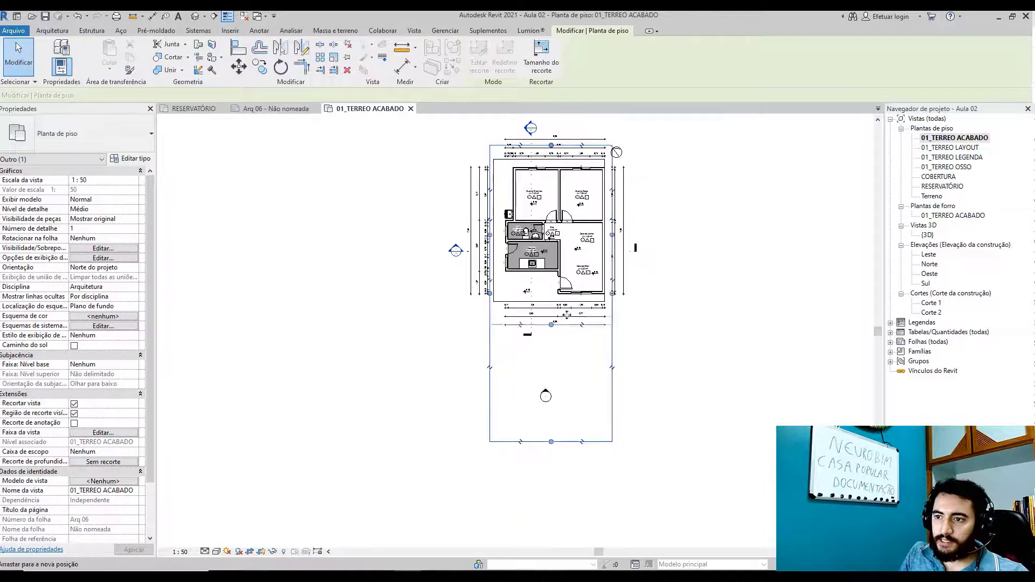
pyautogui.moveTo(566, 302); pyautogui.dragTo(566, 309)
pyautogui.moveTo(647, 318); pyautogui.dragTo(667, 387, button='middle')
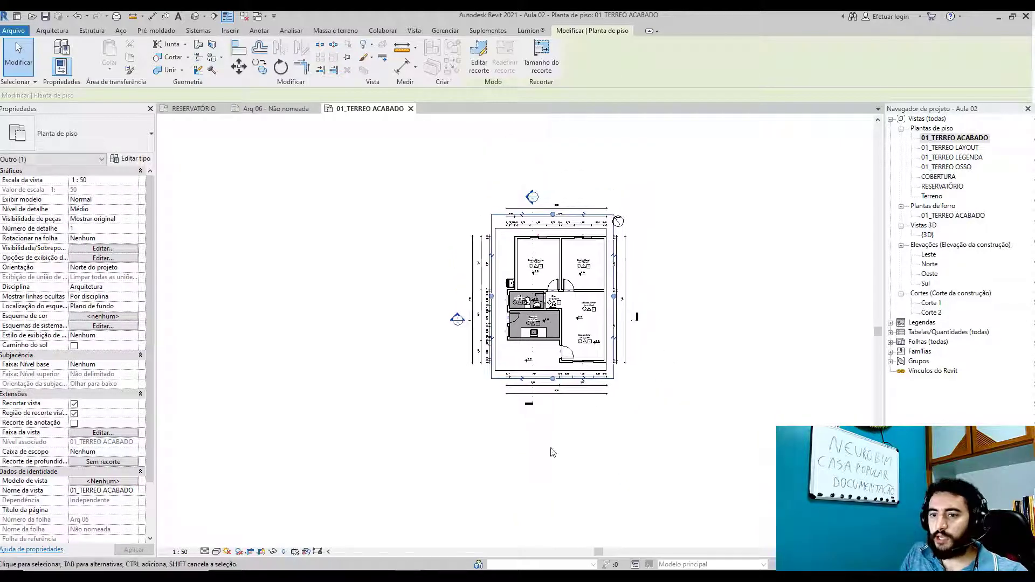
pyautogui.click(273, 549)
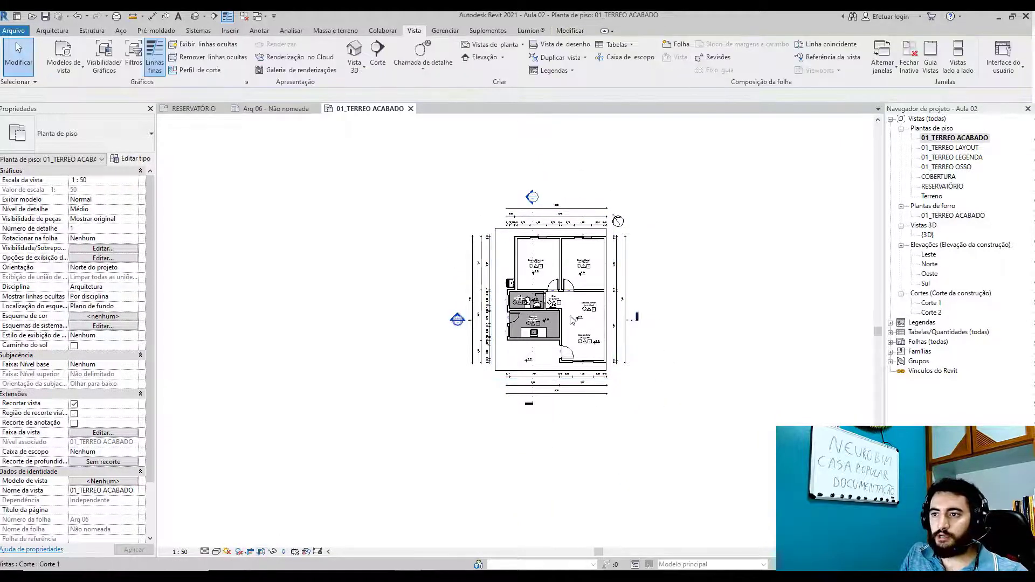
# - Return to sheet Arq 06 and delete the 01_TERREO ACABADO viewport with its overlong title line
pyautogui.click(282, 110)
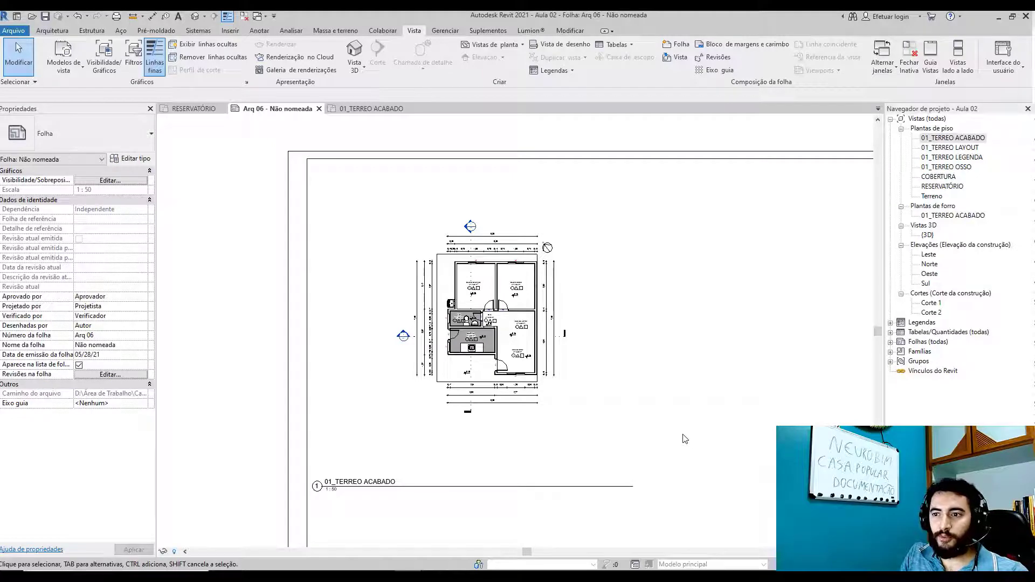
pyautogui.scroll(-2, 615, 380)
pyautogui.click(456, 459)
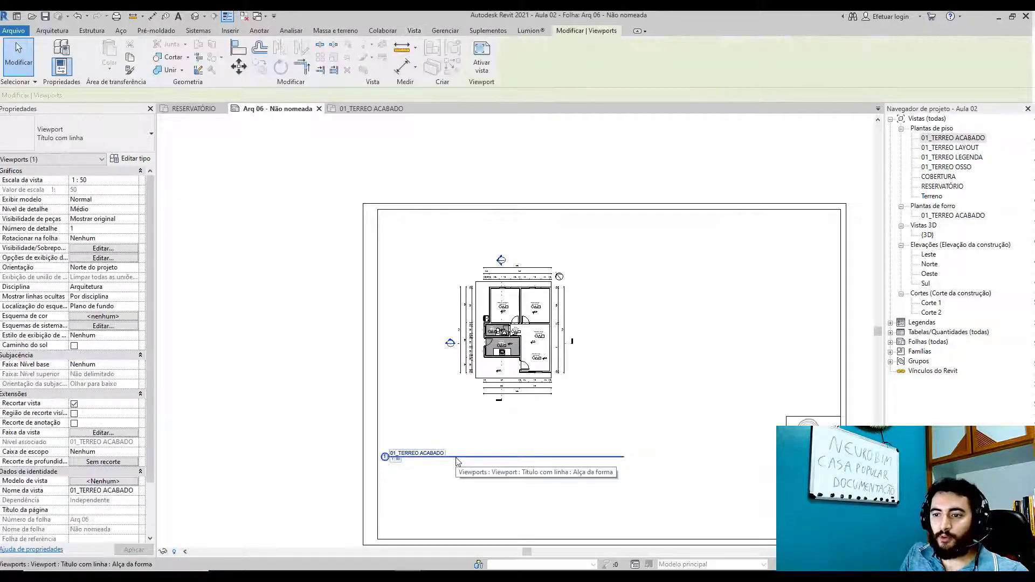
pyautogui.click(548, 445)
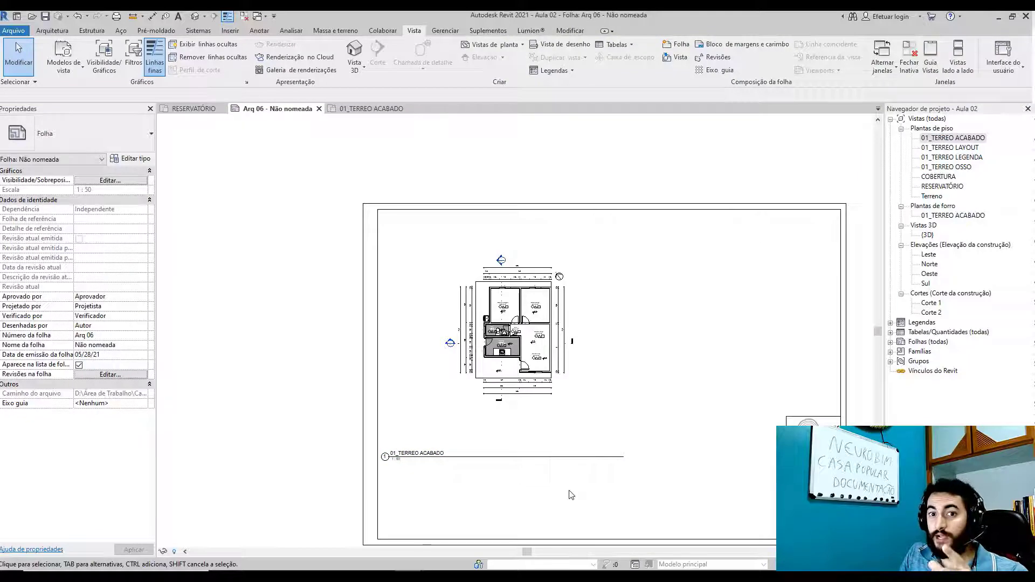
pyautogui.click(540, 324)
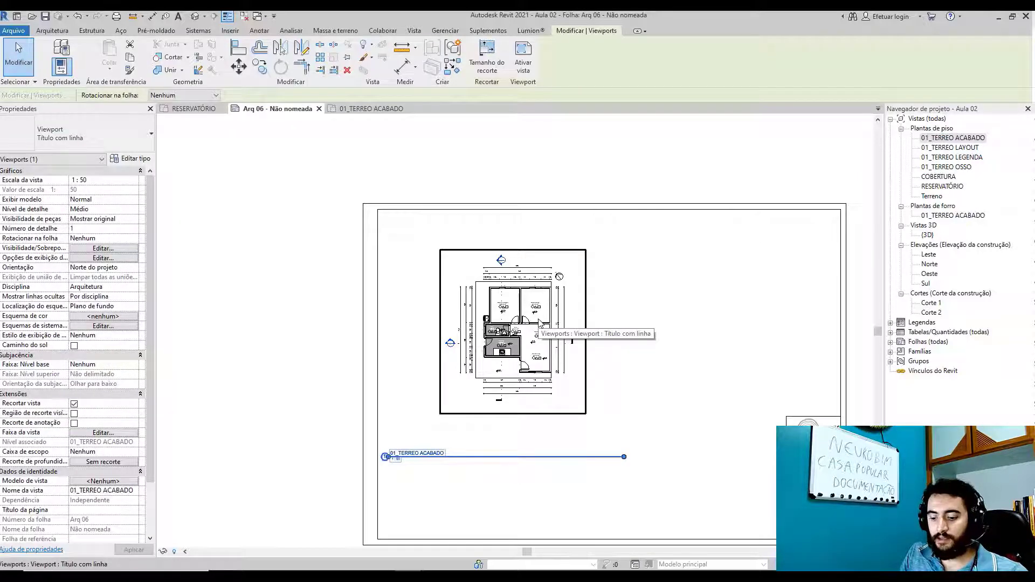
pyautogui.press('Delete')
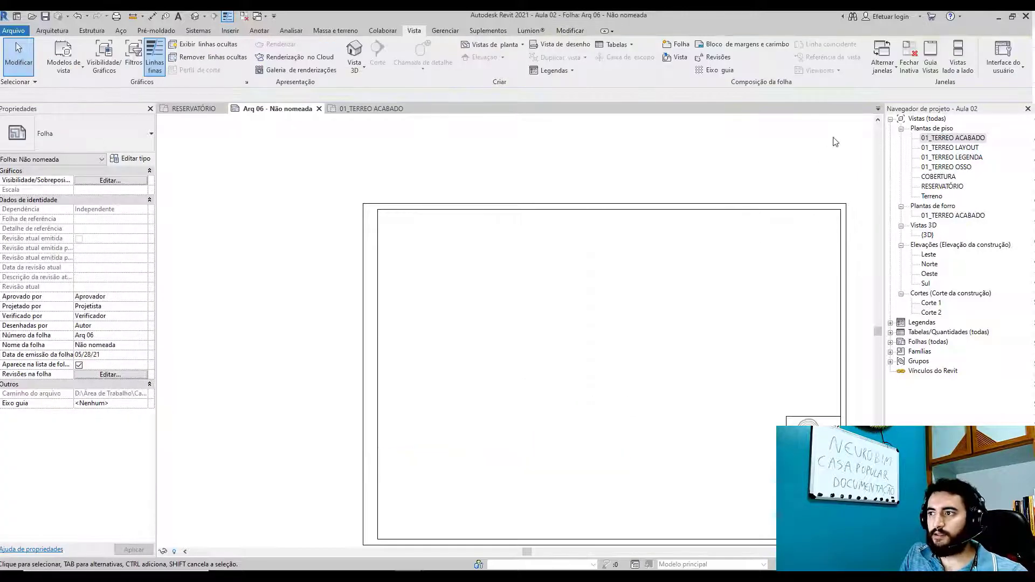
# - Place the cropped 01_TERREO ACABADO view in the upper-left corner of the sheet
pyautogui.moveTo(955, 139); pyautogui.dragTo(600, 251)
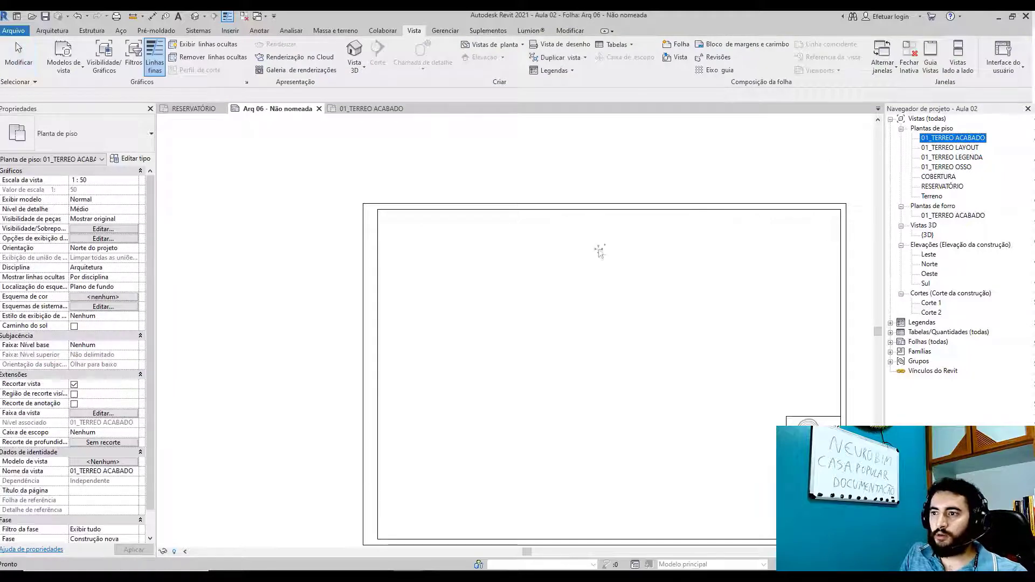
pyautogui.click(461, 303)
pyautogui.click(518, 451)
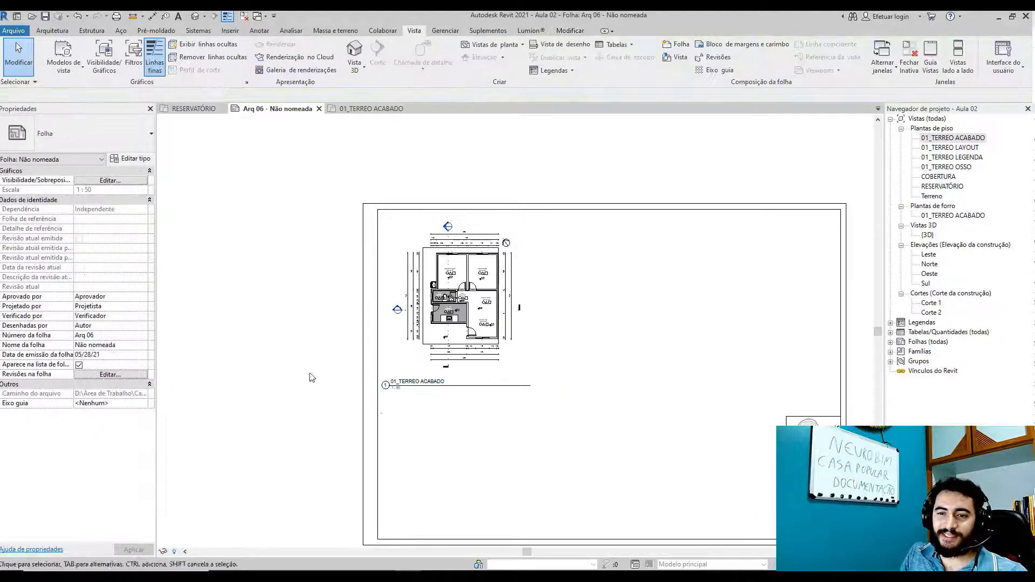
# - Examine the placed 01_TERREO ACABADO plan, its title and the remaining free space on the sheet
pyautogui.scroll(3, 448, 426)
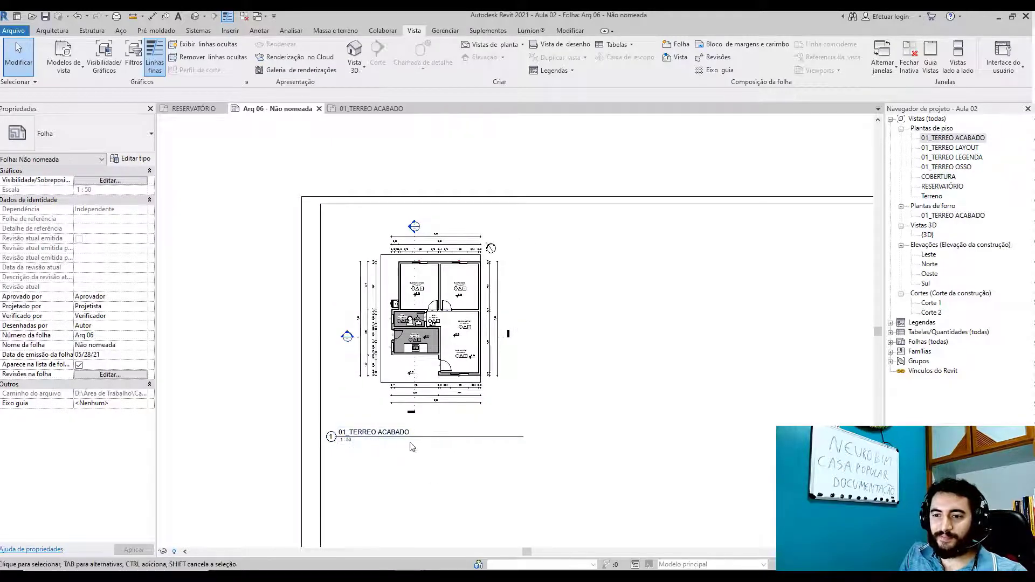
pyautogui.scroll(-5, 474, 434)
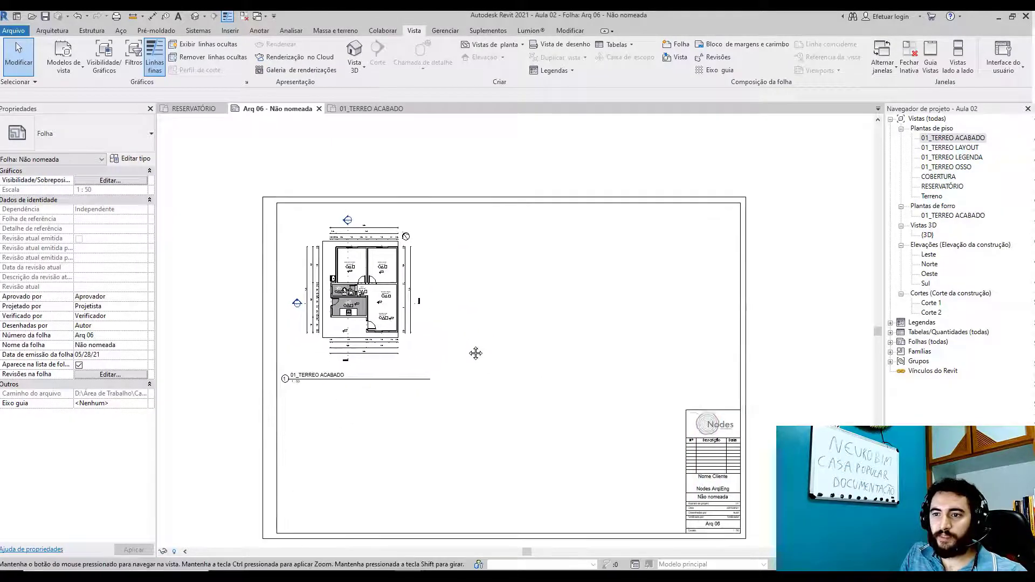
pyautogui.scroll(4, 453, 334)
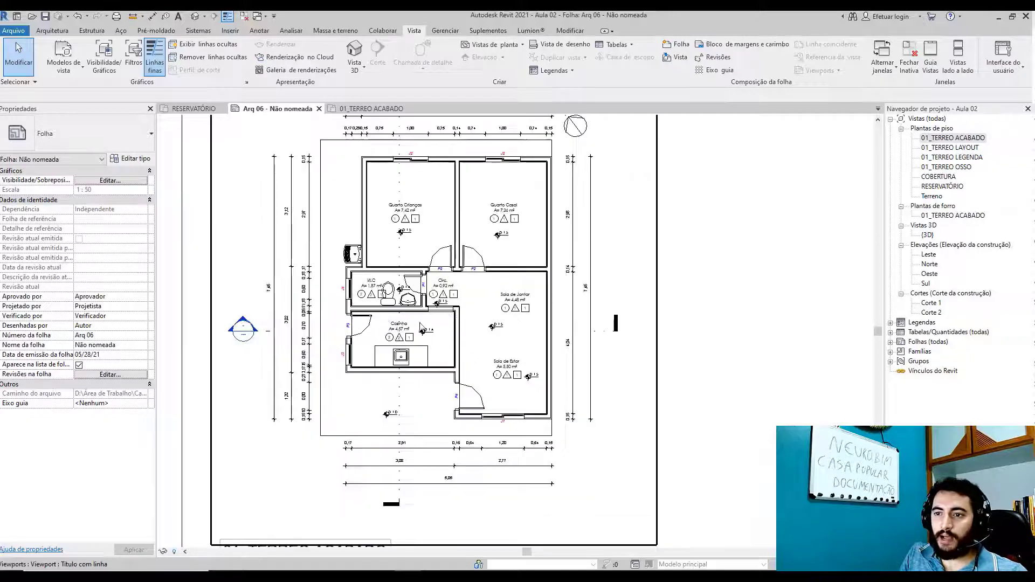
pyautogui.scroll(-2, 462, 341)
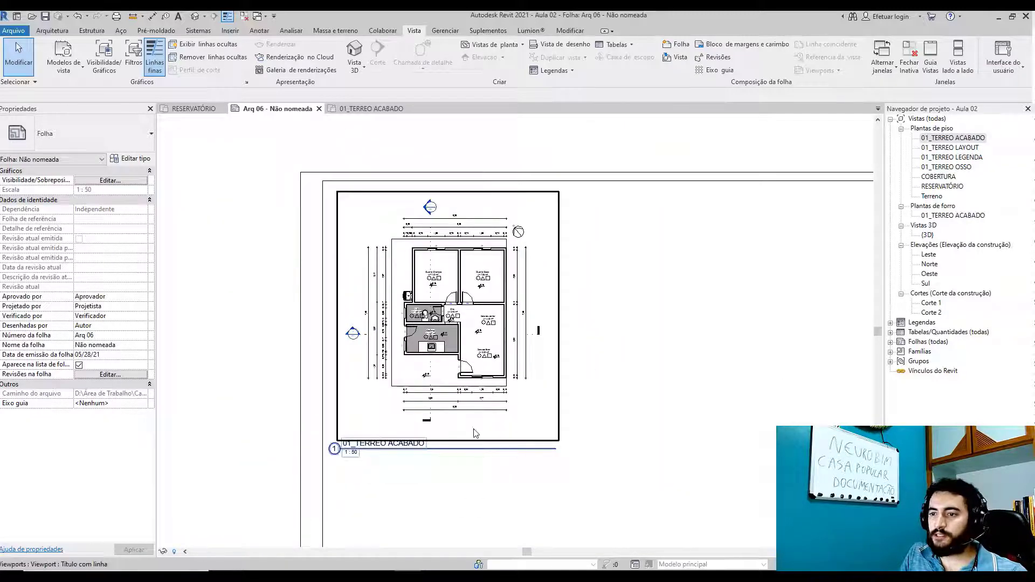
pyautogui.moveTo(448, 360); pyautogui.dragTo(432, 360, button='middle')
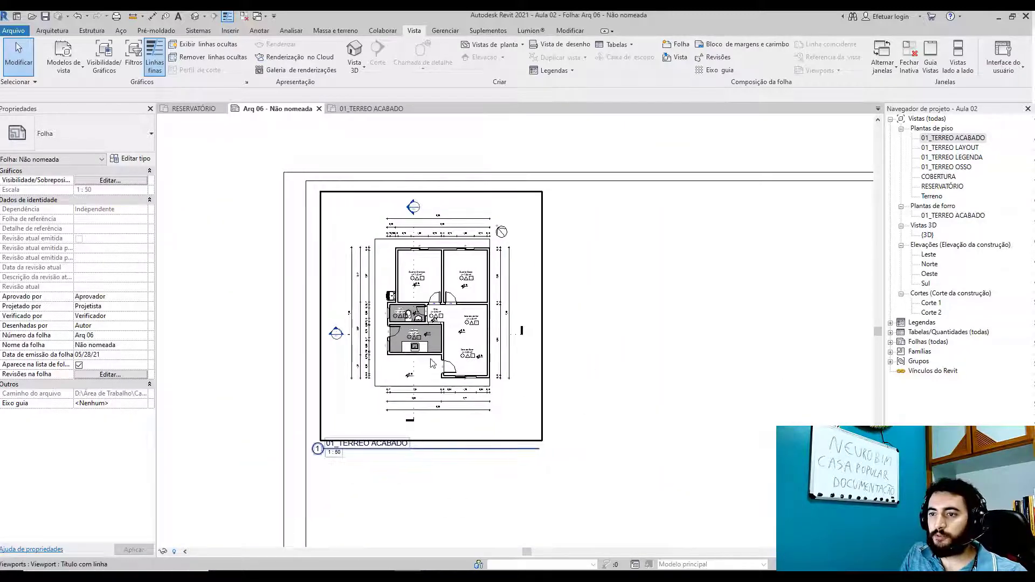
pyautogui.scroll(-1, 431, 360)
pyautogui.moveTo(608, 396); pyautogui.dragTo(494, 325, button='middle')
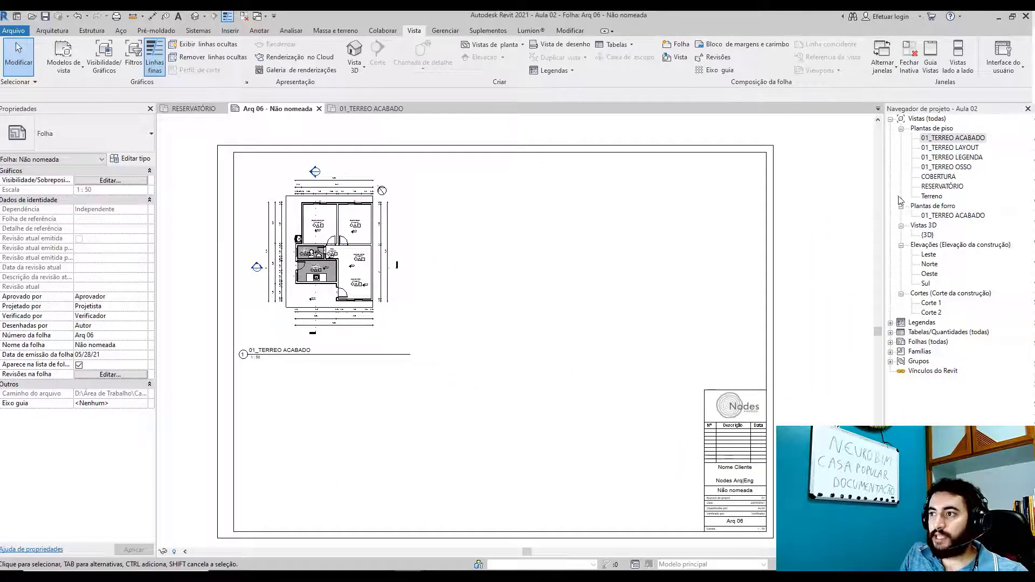
# - Place the uncropped 01_TERREO LAYOUT view on the sheet to the right of the ACABADO plan
pyautogui.moveTo(952, 152); pyautogui.dragTo(689, 237)
pyautogui.scroll(-2, 571, 307)
pyautogui.click(571, 307)
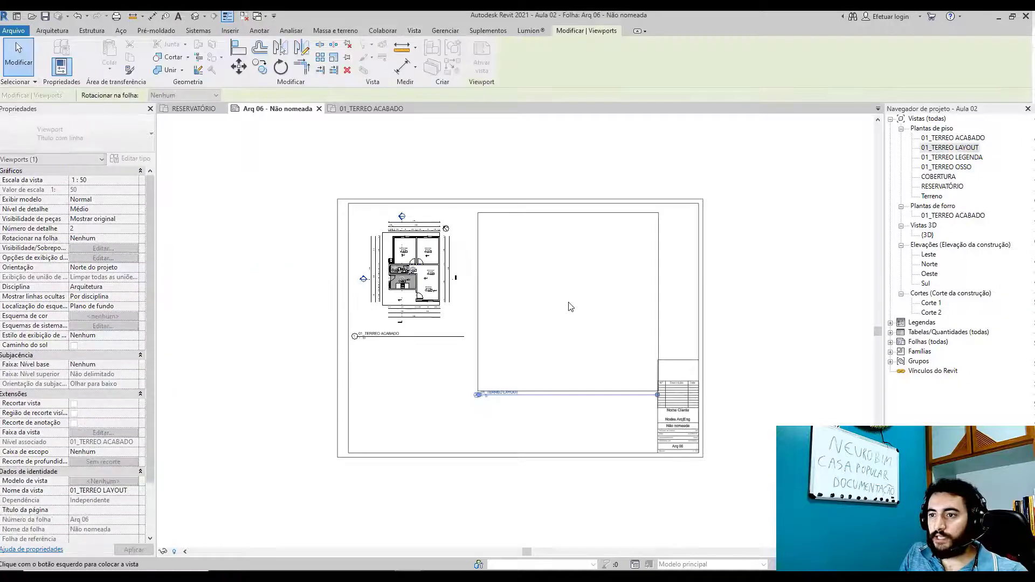
# - Open the 01_TERREO LAYOUT floor plan and crop it tightly around the house on all four sides, with the crop region hidden
pyautogui.doubleClick(959, 149)
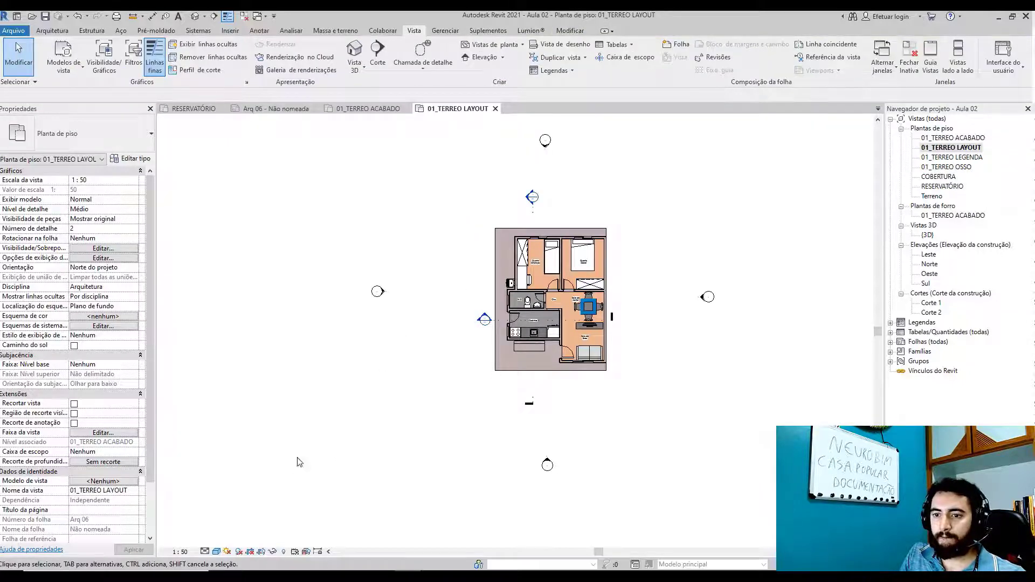
pyautogui.click(261, 552)
pyautogui.click(331, 381)
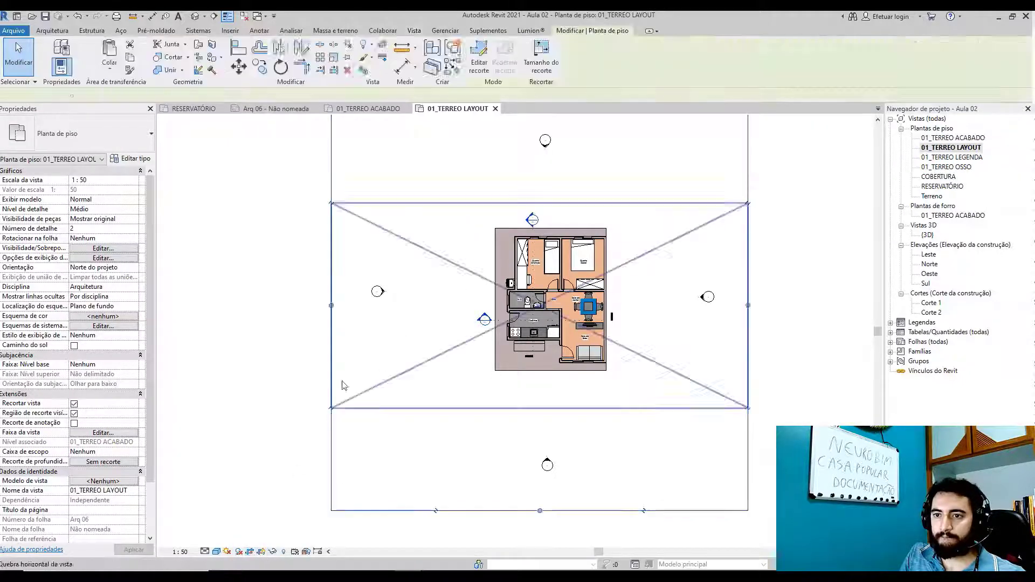
pyautogui.moveTo(331, 305); pyautogui.dragTo(490, 289)
pyautogui.scroll(-2, 609, 249)
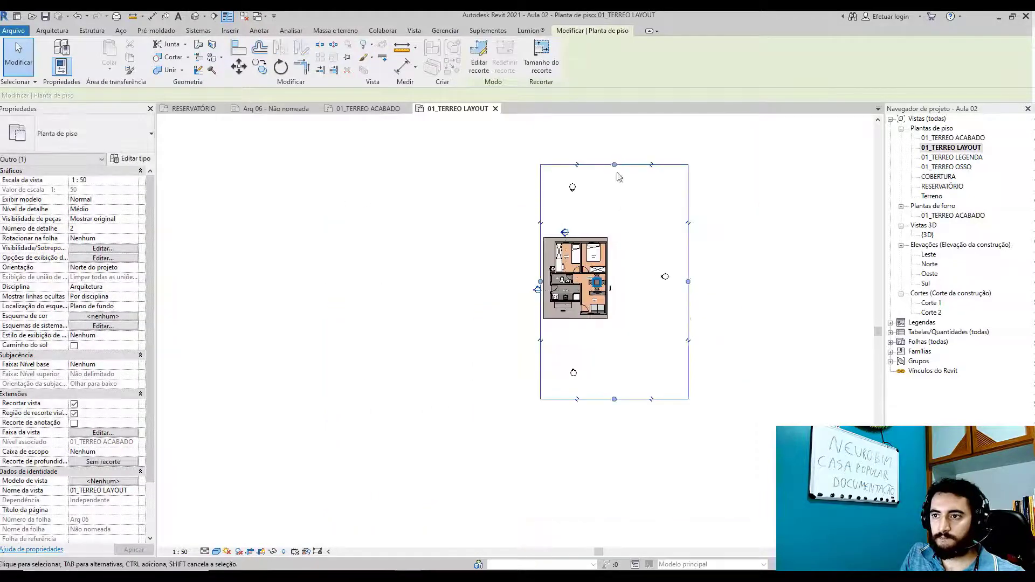
pyautogui.moveTo(614, 164); pyautogui.dragTo(606, 233)
pyautogui.moveTo(685, 296); pyautogui.dragTo(613, 296)
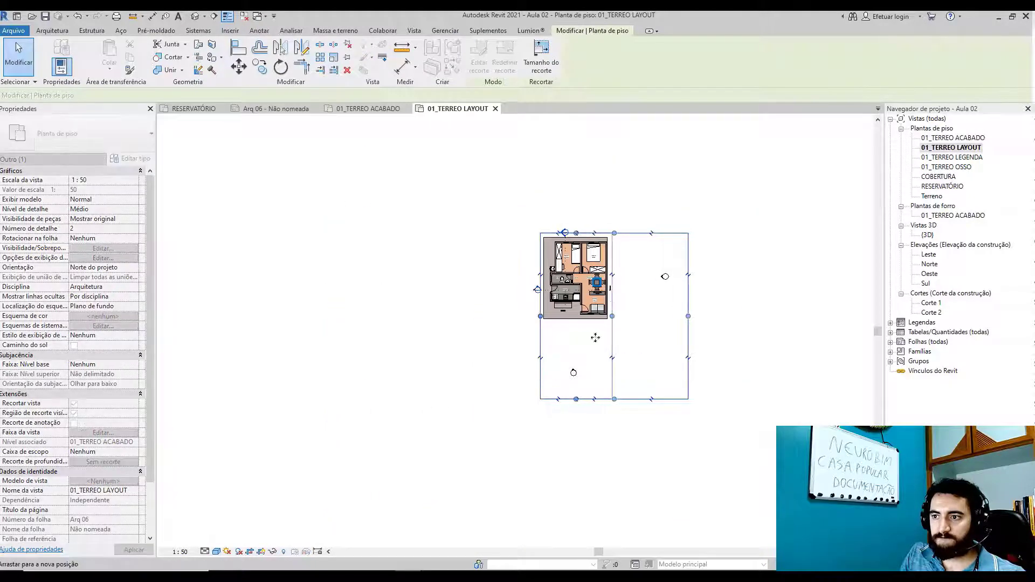
pyautogui.moveTo(596, 399); pyautogui.dragTo(596, 322)
pyautogui.click(316, 496)
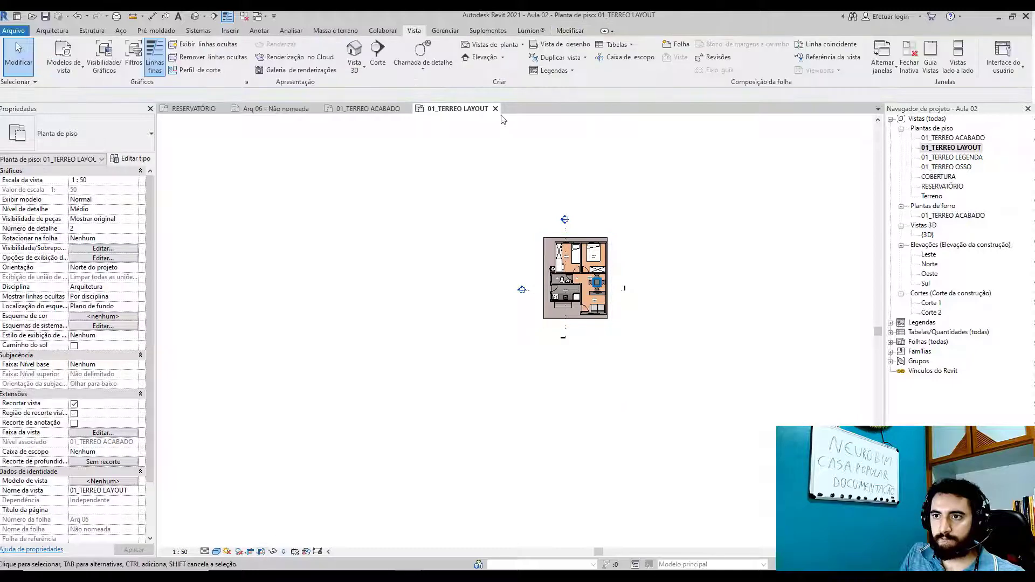
# - Close the open floor plan views and delete the 01_TERREO LAYOUT viewport from the sheet
pyautogui.click(494, 108)
pyautogui.click(593, 246)
pyautogui.press('Delete')
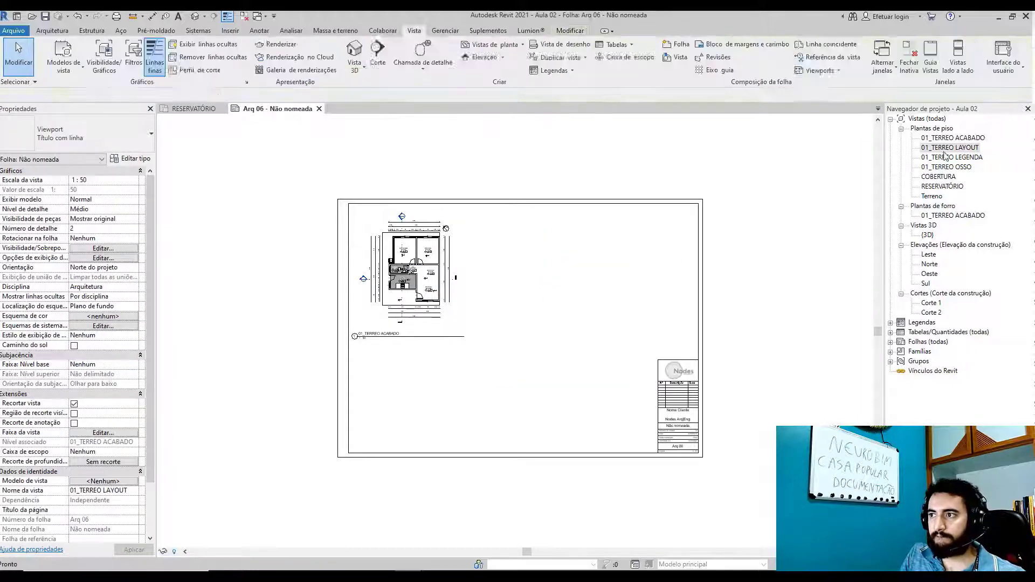
# - Place the 01_TERREO LAYOUT view beside the ACABADO plan and the 01_TERREO LEGENDA view below them on the sheet
pyautogui.moveTo(944, 148); pyautogui.dragTo(518, 294)
pyautogui.click(530, 275)
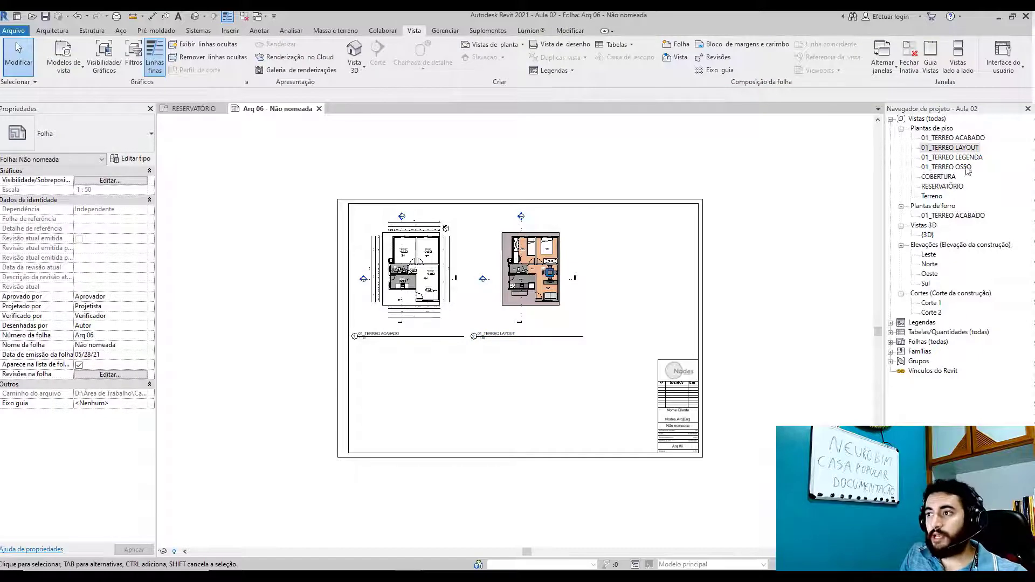
pyautogui.moveTo(951, 157); pyautogui.dragTo(716, 323)
pyautogui.click(477, 412)
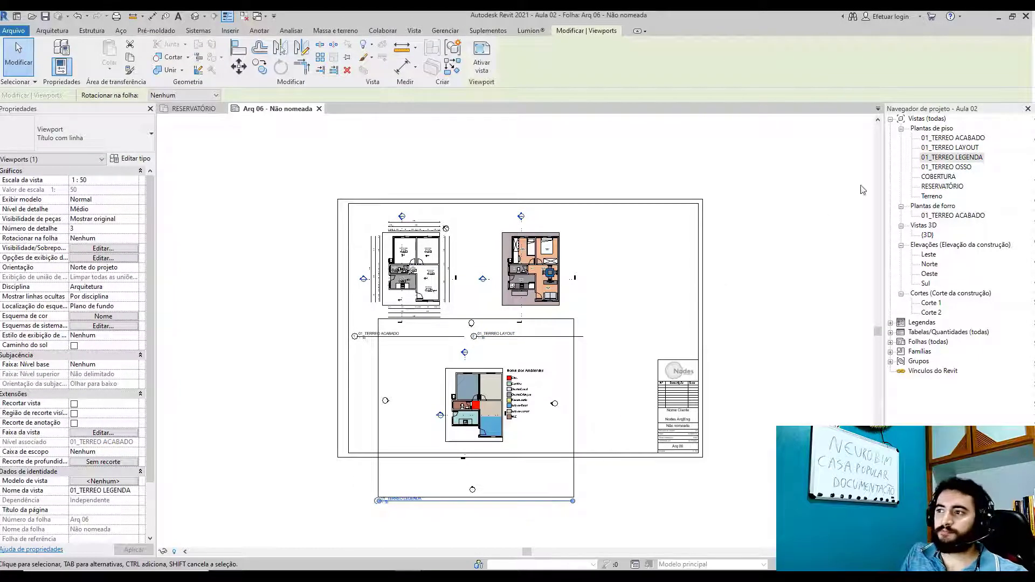
# - Open the 01_TERREO LEGENDA floor plan and crop it tightly around the house on all four sides, with the crop region hidden
pyautogui.doubleClick(930, 157)
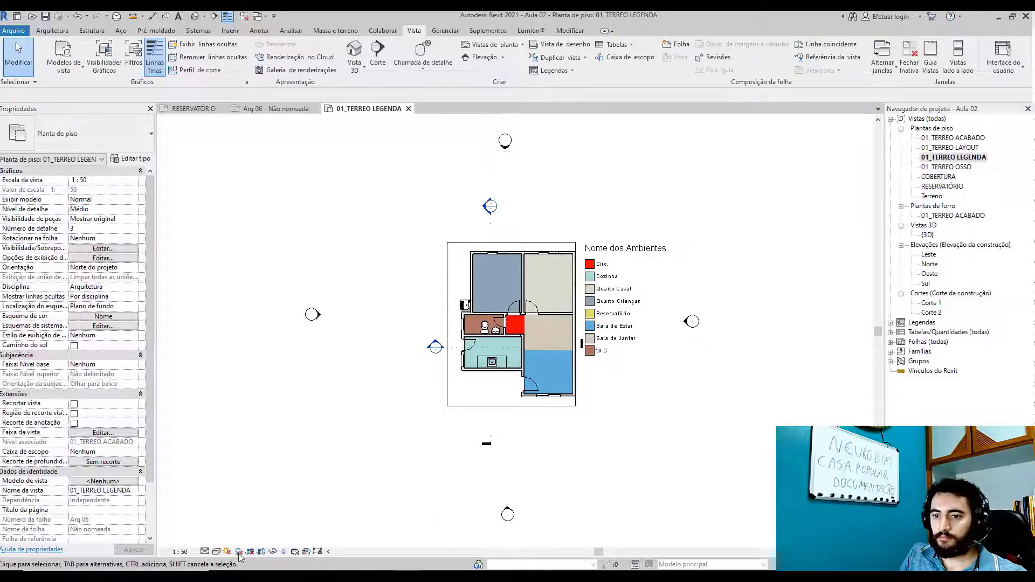
pyautogui.click(250, 553)
pyautogui.click(260, 552)
pyautogui.scroll(-3, 380, 472)
pyautogui.click(308, 443)
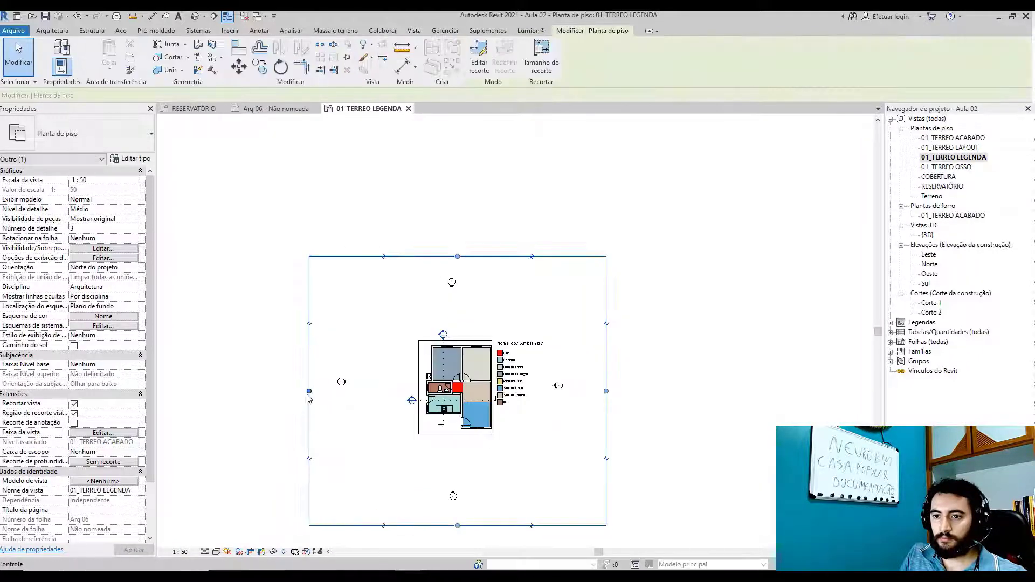
pyautogui.moveTo(309, 391); pyautogui.dragTo(415, 394)
pyautogui.moveTo(606, 391); pyautogui.dragTo(495, 396)
pyautogui.moveTo(455, 257); pyautogui.dragTo(455, 333)
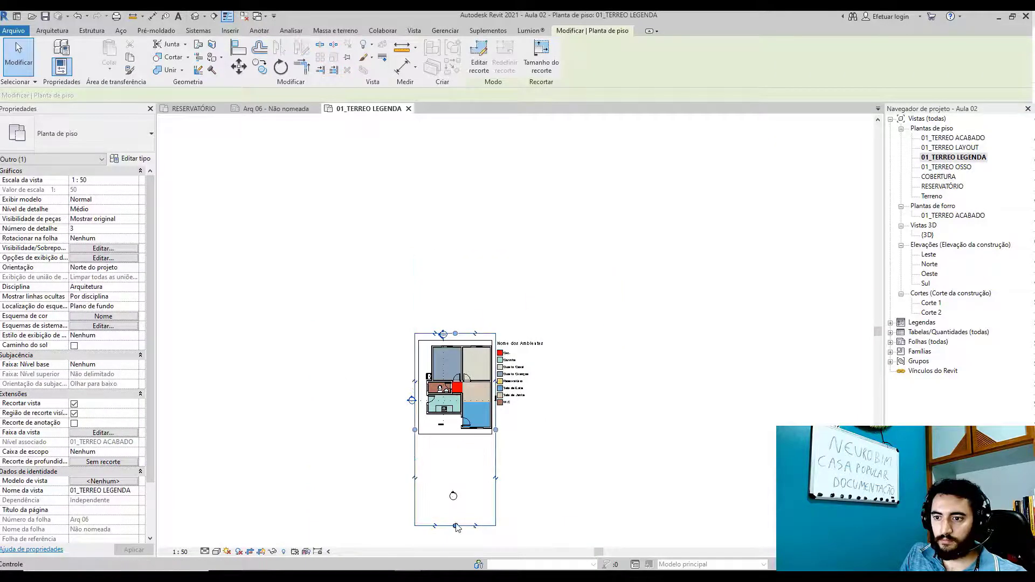
pyautogui.moveTo(455, 526); pyautogui.dragTo(459, 438)
pyautogui.click(330, 494)
pyautogui.click(261, 551)
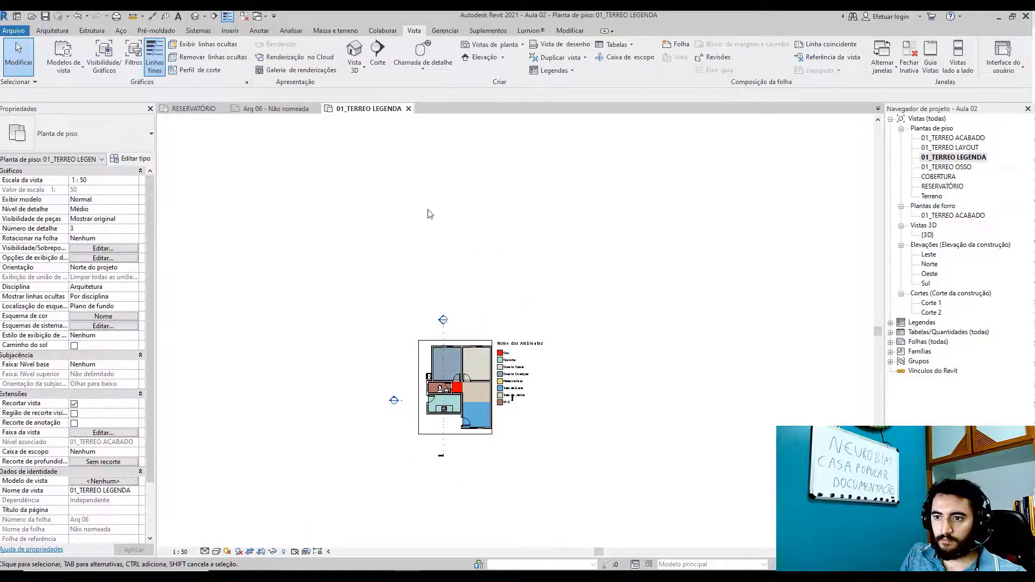
# - Add a gap to the vertical Corte 2 section line where it crosses the house in the LEGENDA plan
pyautogui.click(446, 382)
pyautogui.scroll(4, 449, 396)
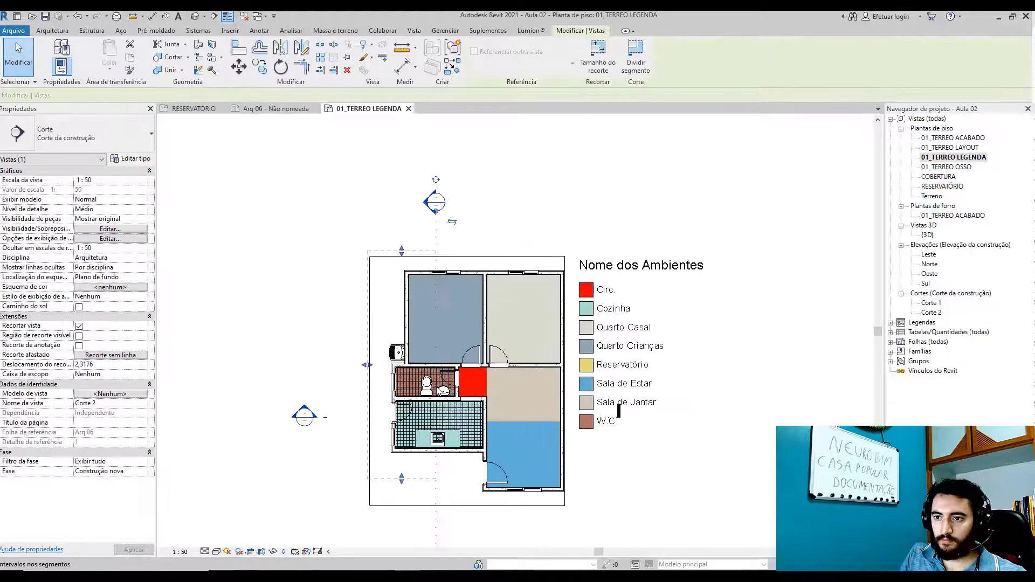
pyautogui.moveTo(438, 256); pyautogui.dragTo(433, 322)
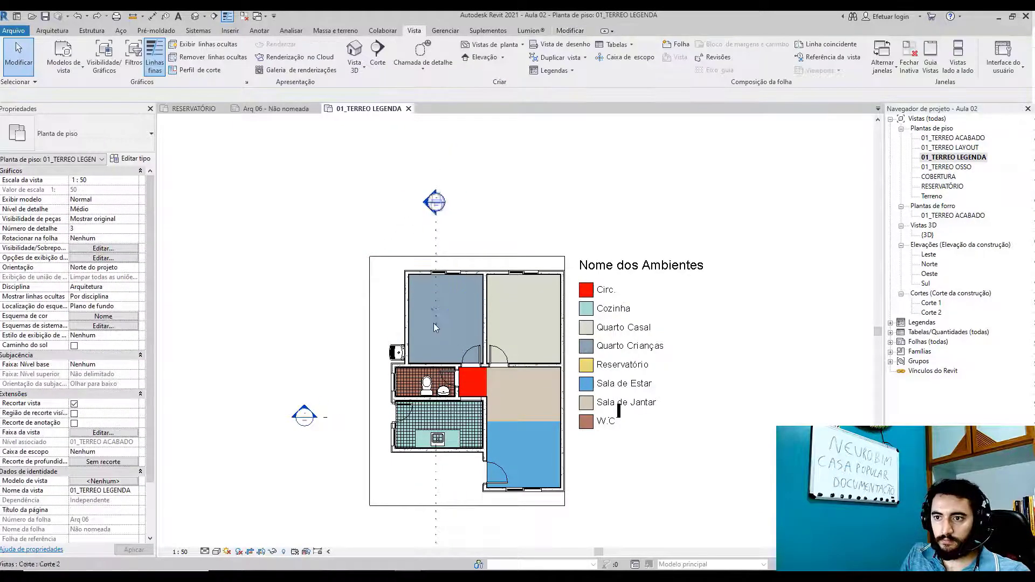
pyautogui.press('Escape')
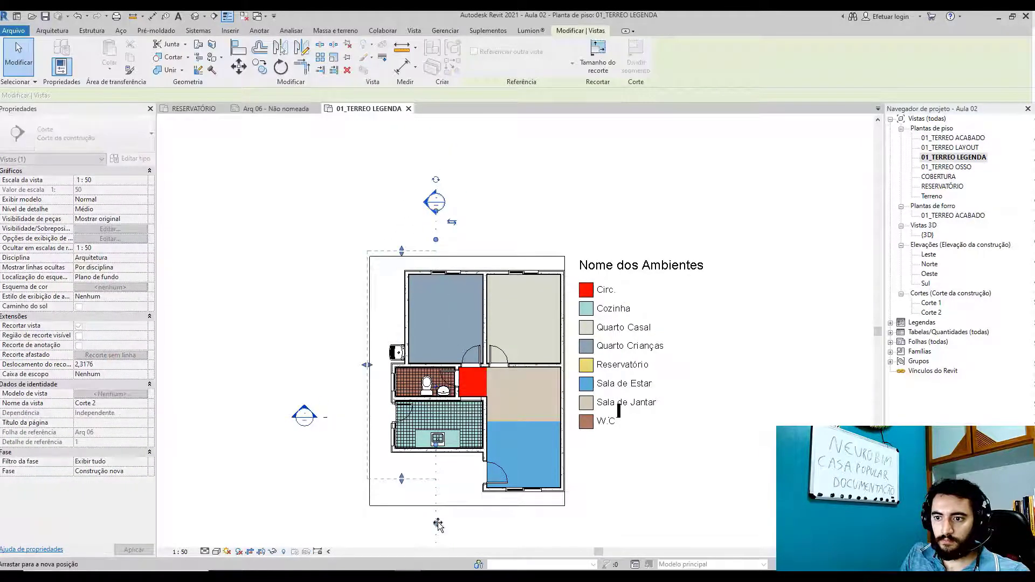
# - Close the LEGENDA plan, remove its old viewport from the sheet, and place the cropped 01_TERREO LEGENDA view below the ACABADO plan
pyautogui.click(408, 110)
pyautogui.moveTo(952, 157); pyautogui.dragTo(486, 378)
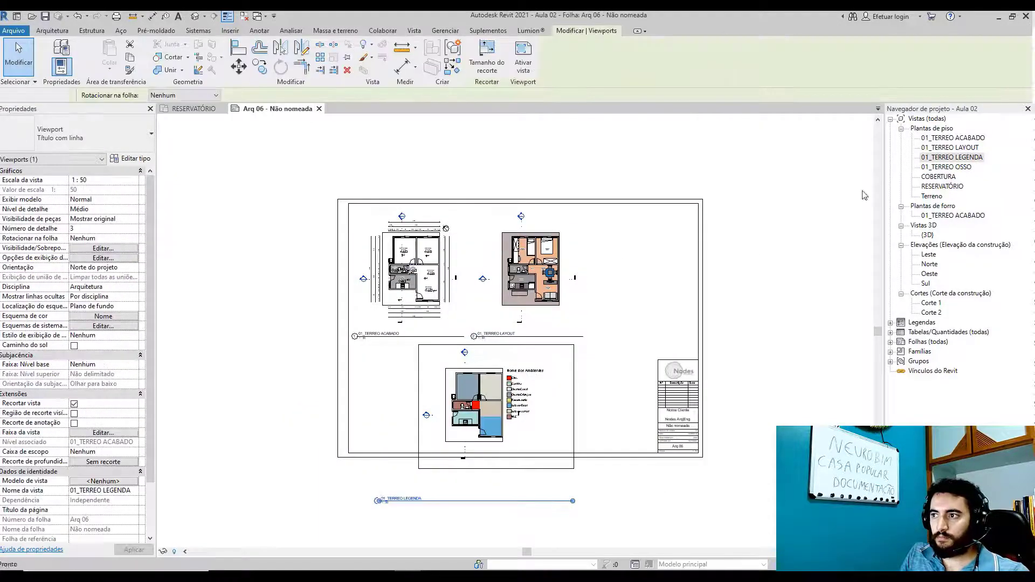
pyautogui.scroll(2, 431, 397)
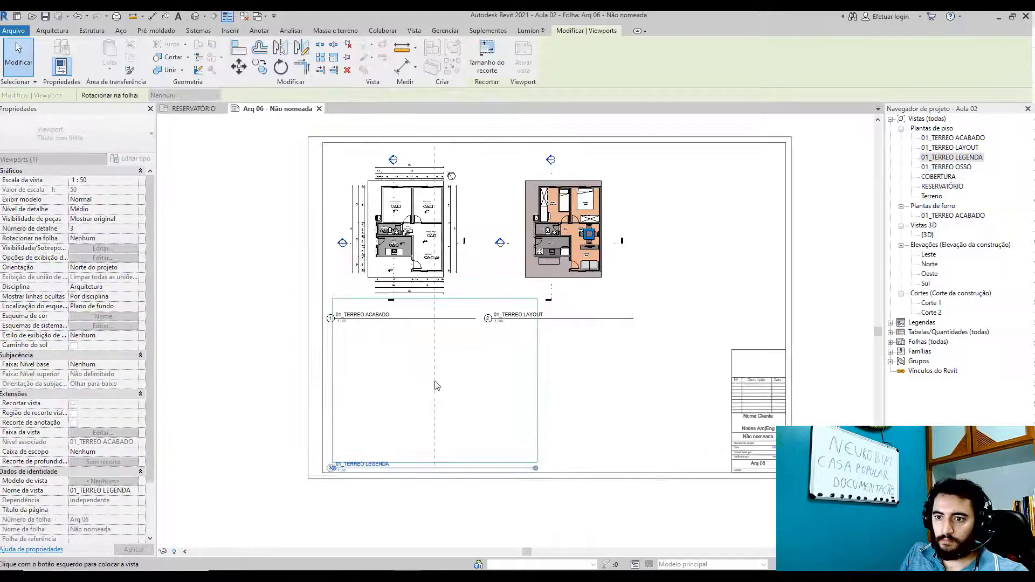
pyautogui.click(431, 386)
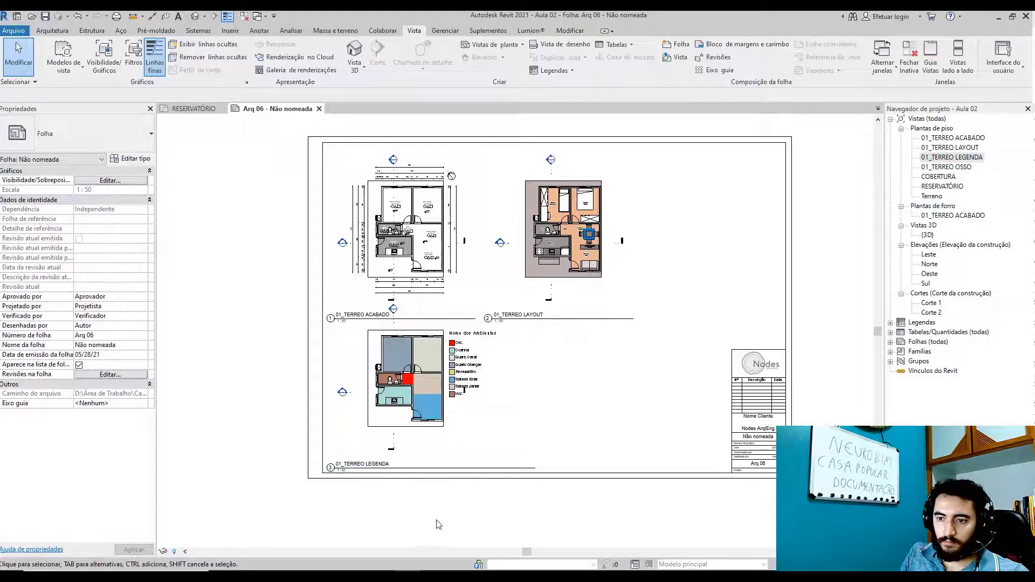
# - Nudge the 01_TERREO LEGENDA viewport down to separate it from the ACABADO plan's title
pyautogui.click(475, 467)
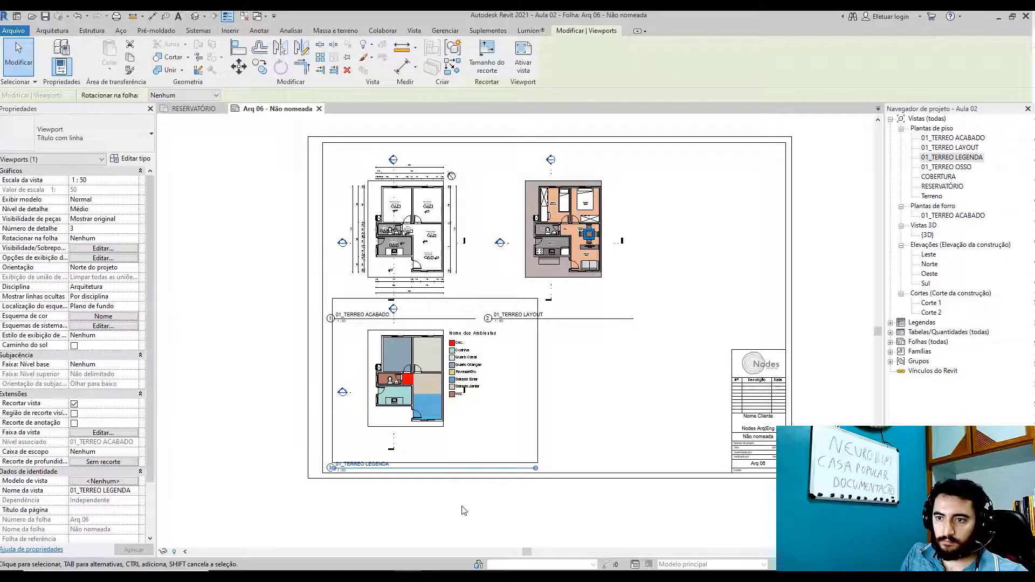
pyautogui.press('Down')
pyautogui.press('Down')
pyautogui.press('Down')
pyautogui.press('Down')
pyautogui.press('Down')
pyautogui.press('Down')
pyautogui.click(420, 526)
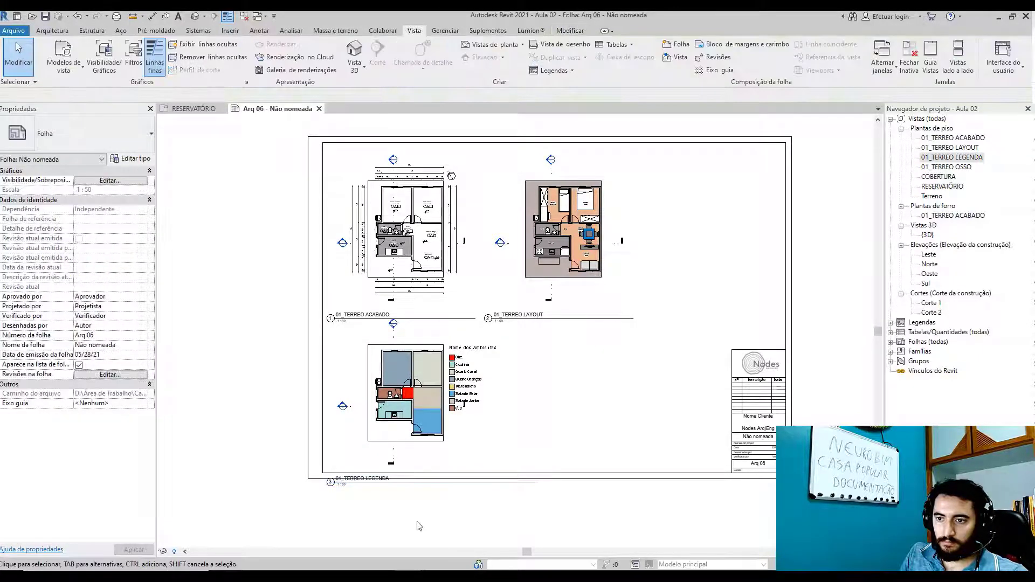
pyautogui.click(409, 481)
pyautogui.press('Down')
pyautogui.press('Down')
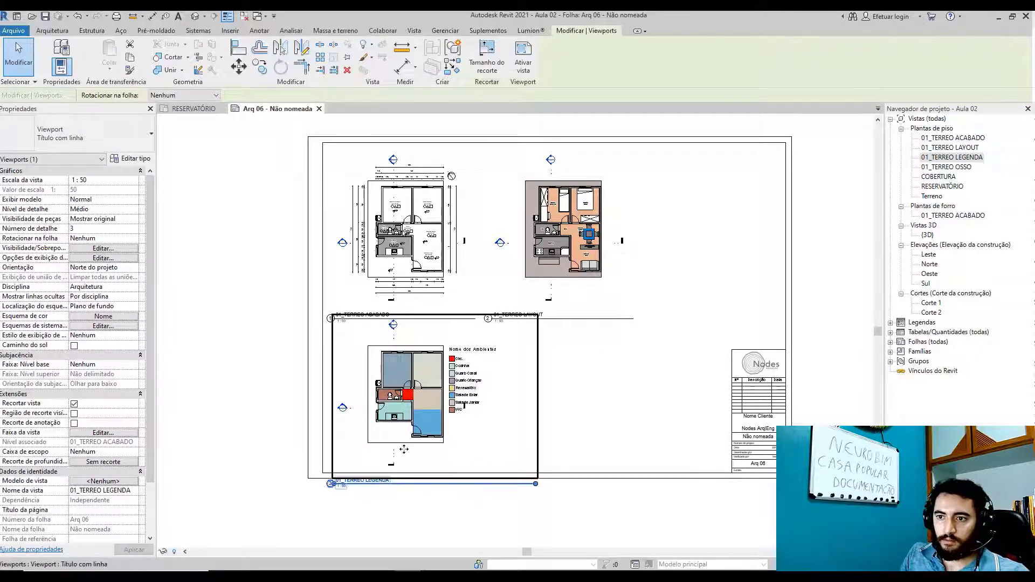
pyautogui.press('Escape')
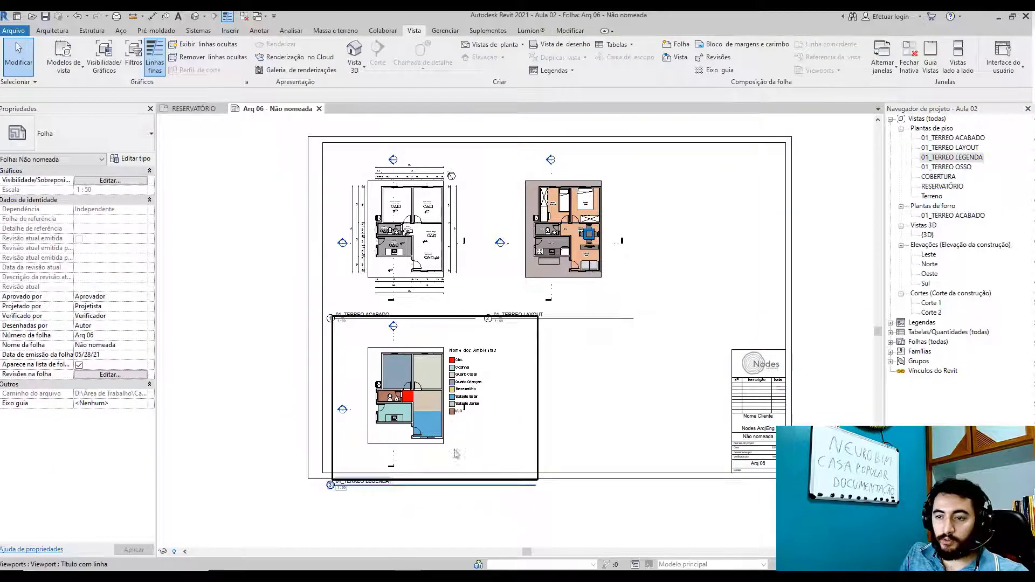
# - Nudge the ACABADO and LAYOUT viewports up together toward the sheet's upper frame line
pyautogui.moveTo(697, 259); pyautogui.dragTo(467, 200)
pyautogui.press('Up')
pyautogui.press('Up')
pyautogui.press('Up')
pyautogui.press('Up')
pyautogui.press('Up')
pyautogui.press('Up')
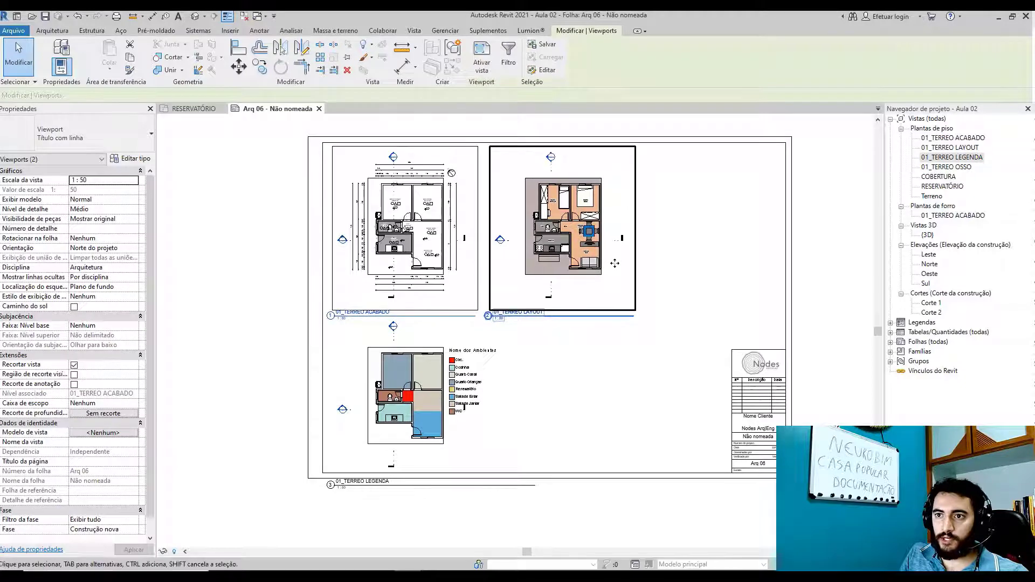
pyautogui.press('Escape')
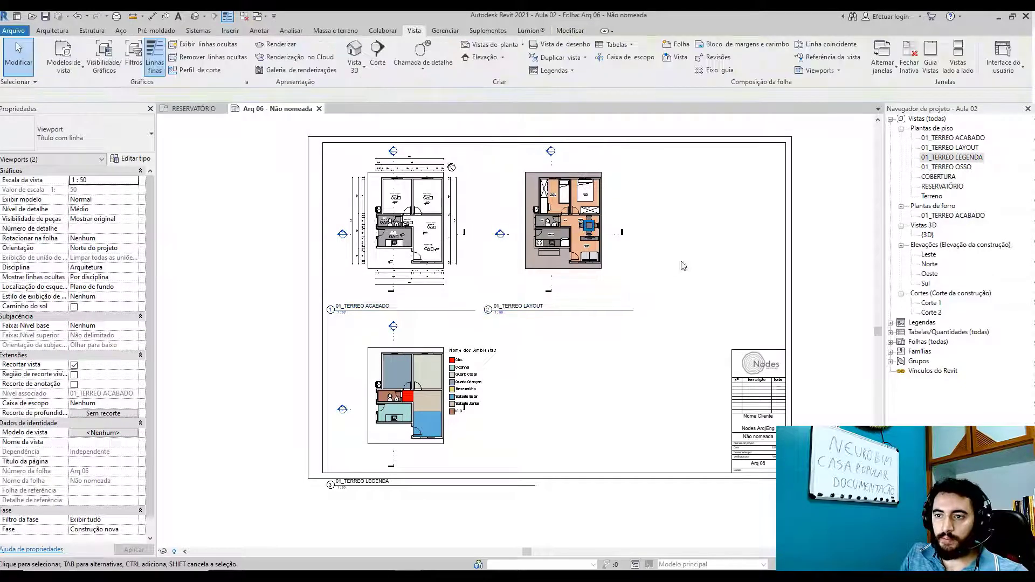
# - Nudge the 01_TERREO LEGENDA viewport slightly up on the sheet
pyautogui.click(526, 425)
pyautogui.press('Up')
pyautogui.press('Up')
pyautogui.press('Up')
pyautogui.press('Up')
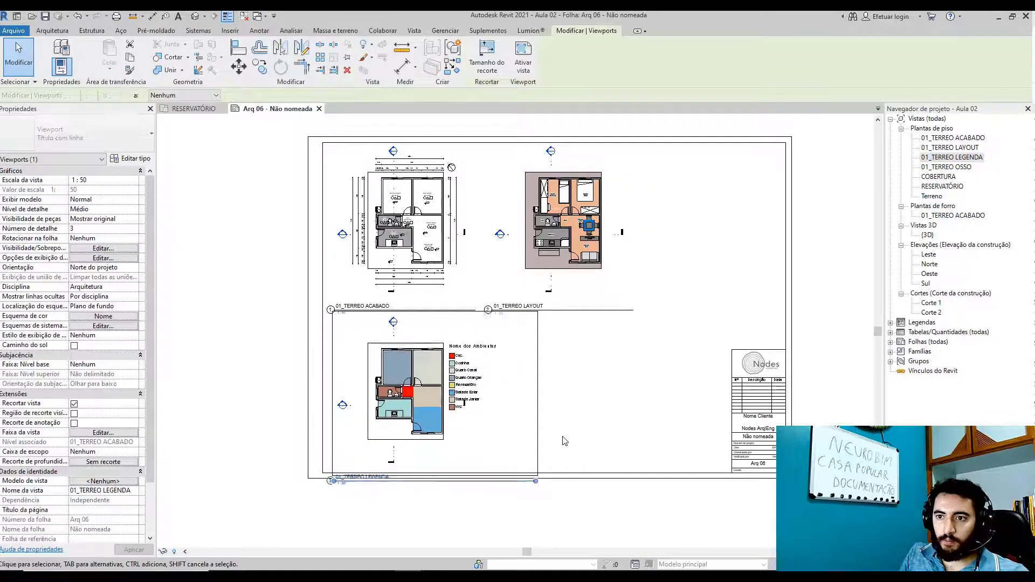
pyautogui.press('Escape')
# - Move the 01_TERREO LEGENDA view title up so it sits inside the sheet's lower frame line
pyautogui.scroll(1, 370, 525)
pyautogui.scroll(1, 370, 526)
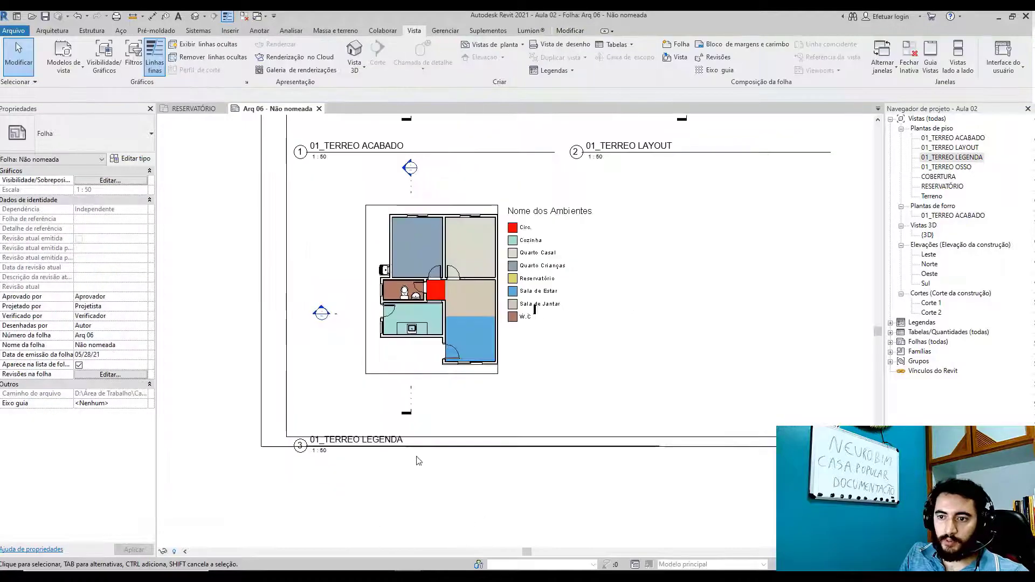
pyautogui.click(429, 447)
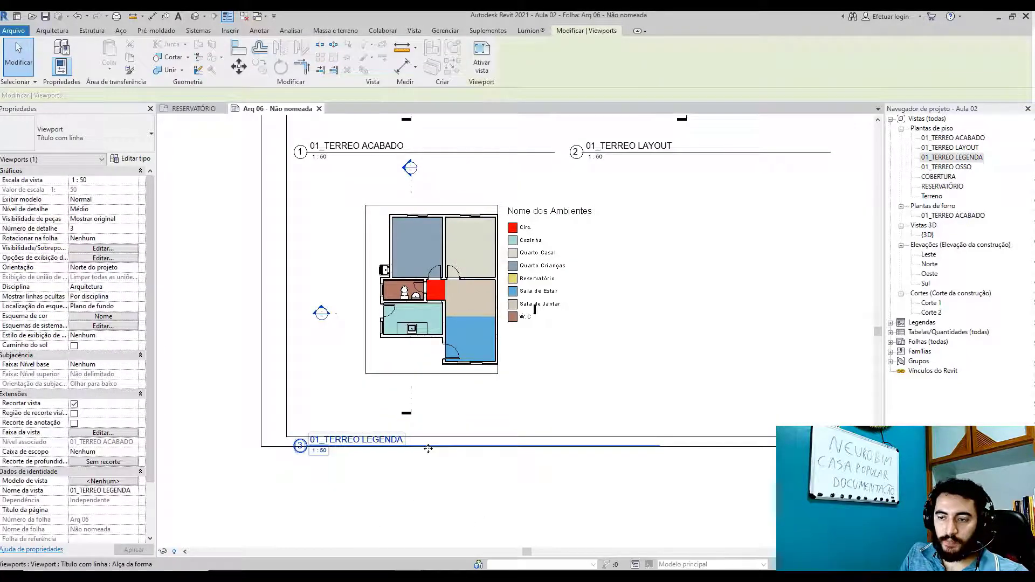
pyautogui.moveTo(428, 448); pyautogui.dragTo(429, 428)
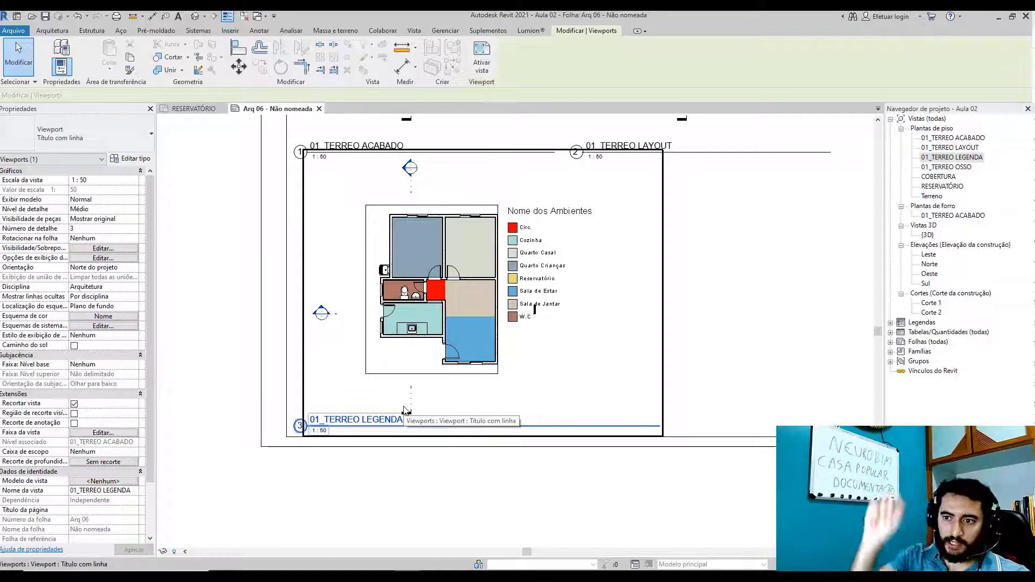
pyautogui.click(467, 402)
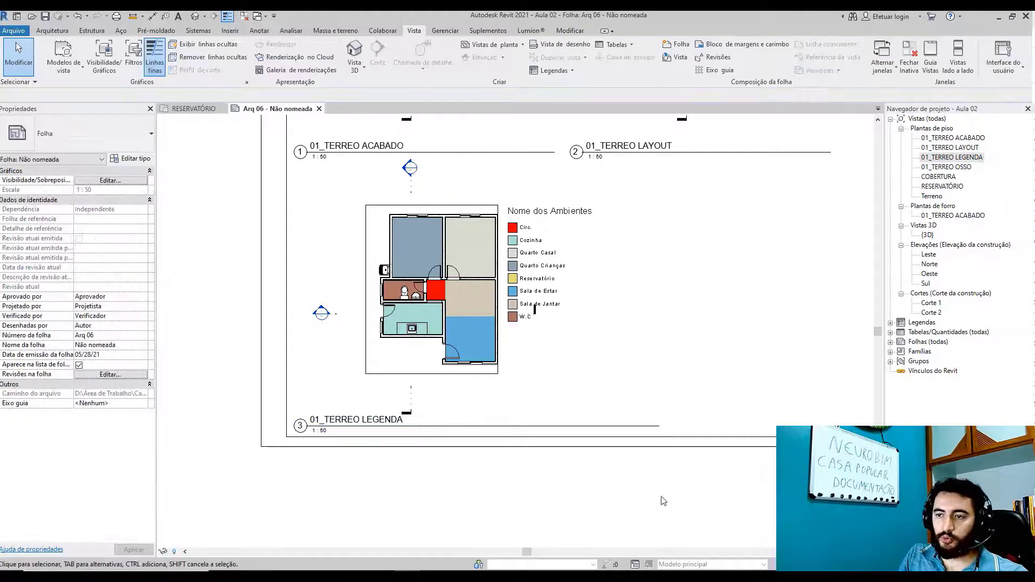
# - Examine the arranged sheet and the finish symbols in the room tags of the 01_TERREO ACABADO plan
pyautogui.scroll(-5, 663, 501)
pyautogui.scroll(-3, 529, 513)
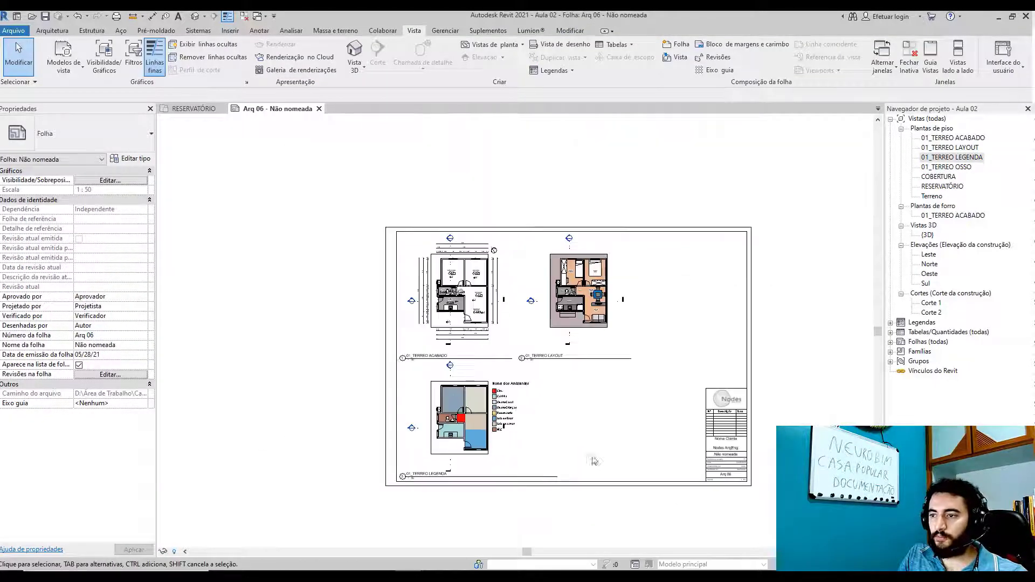
pyautogui.moveTo(594, 461); pyautogui.dragTo(538, 469, button='middle')
pyautogui.scroll(2, 614, 455)
pyautogui.moveTo(615, 455); pyautogui.dragTo(514, 458, button='middle')
pyautogui.moveTo(578, 461); pyautogui.dragTo(644, 481, button='middle')
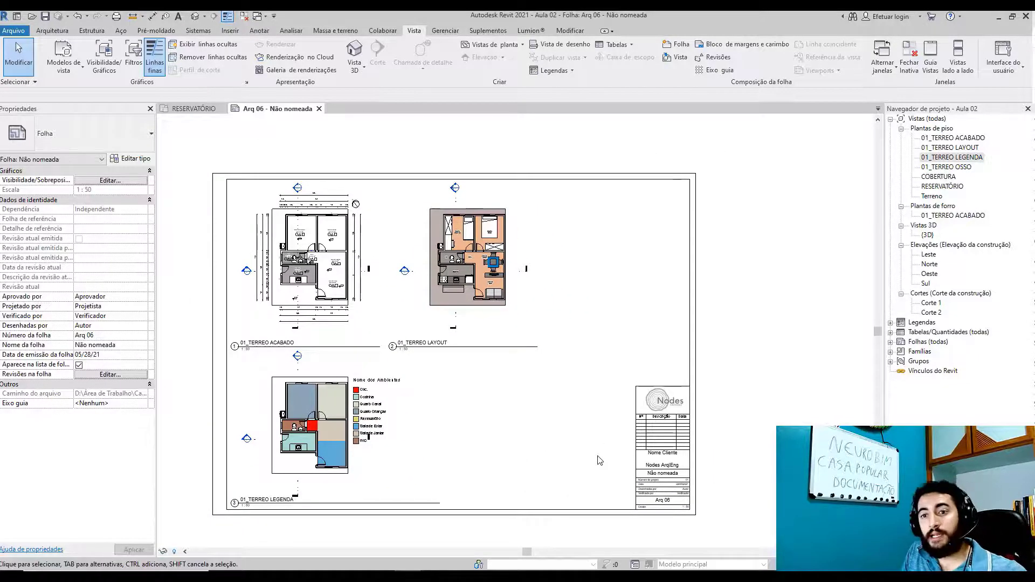
pyautogui.scroll(8, 330, 286)
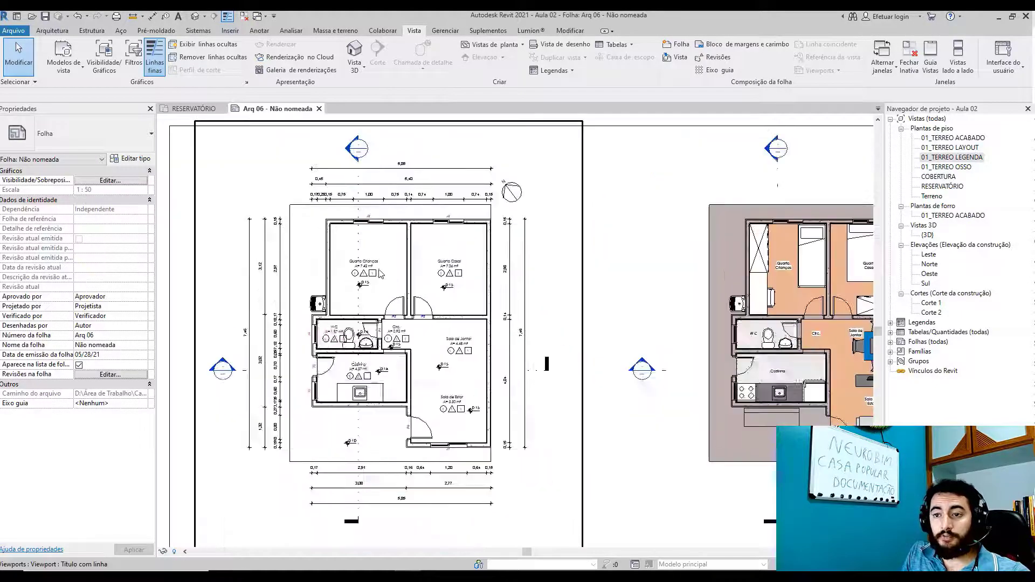
pyautogui.scroll(-4, 334, 295)
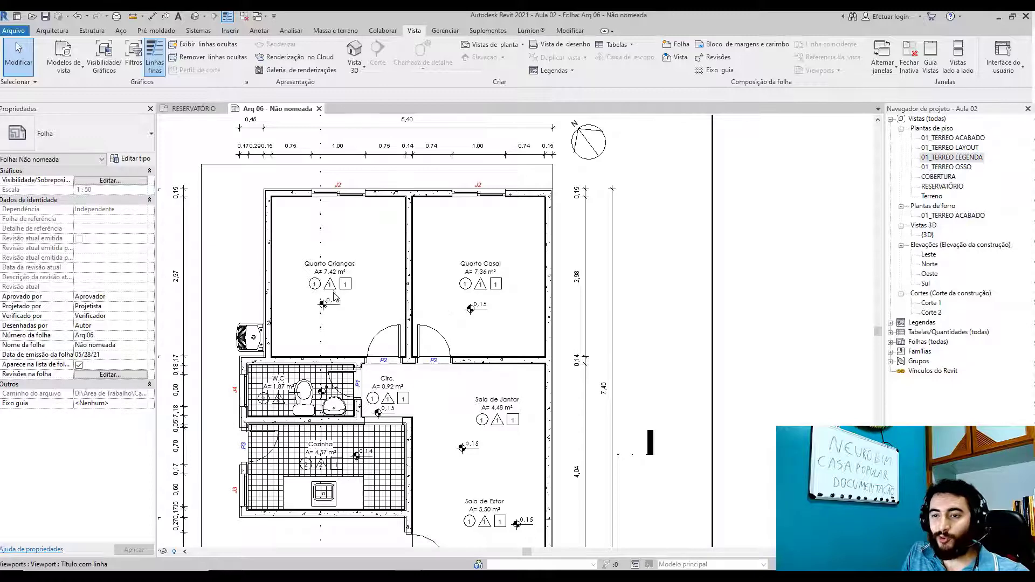
pyautogui.scroll(-4, 334, 294)
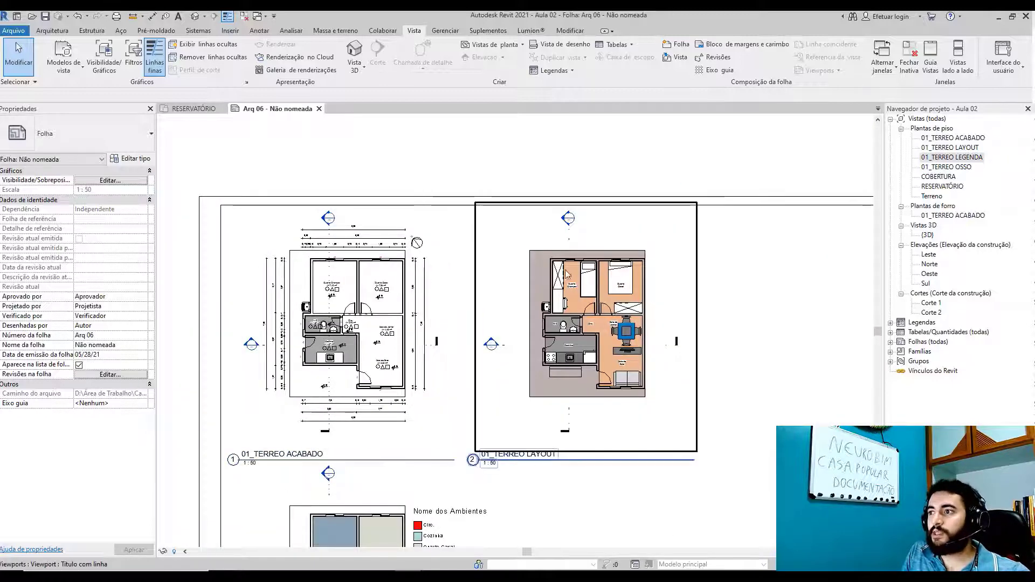
# - Place the Legenda de Acabamentos legend in the upper-right corner of the sheet frame
pyautogui.click(890, 323)
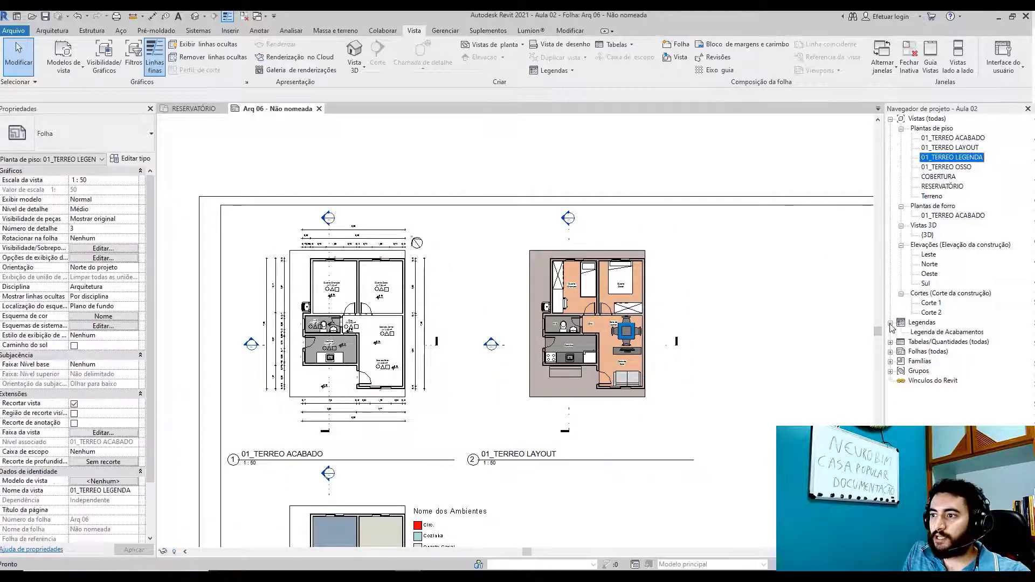
pyautogui.moveTo(669, 315); pyautogui.dragTo(422, 316, button='middle')
pyautogui.moveTo(931, 335); pyautogui.dragTo(591, 317)
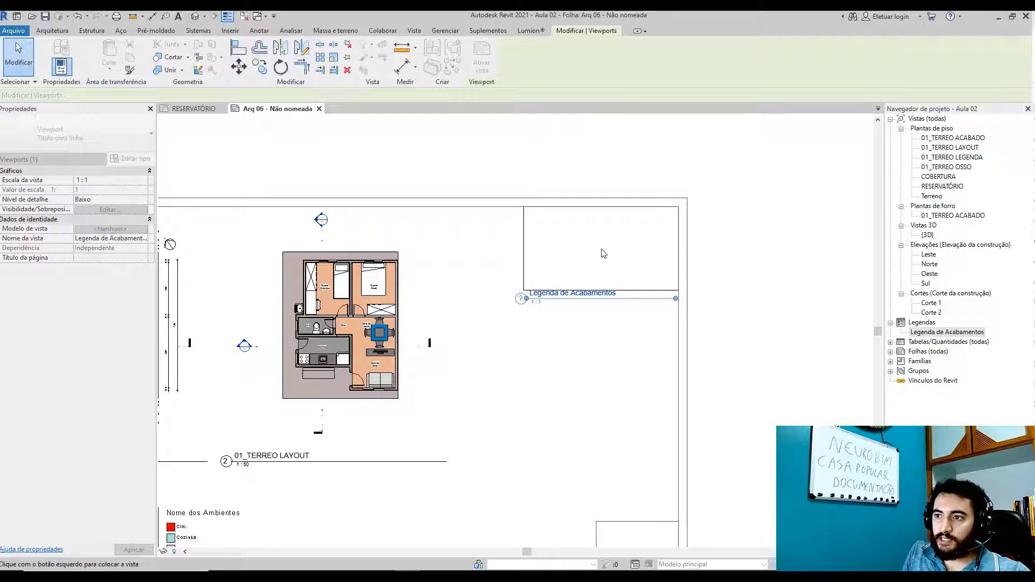
pyautogui.click(603, 254)
# - Activate the finishes legend view on the sheet and add a third item, FDFGHFGJH, to the PISO list
pyautogui.scroll(5, 604, 312)
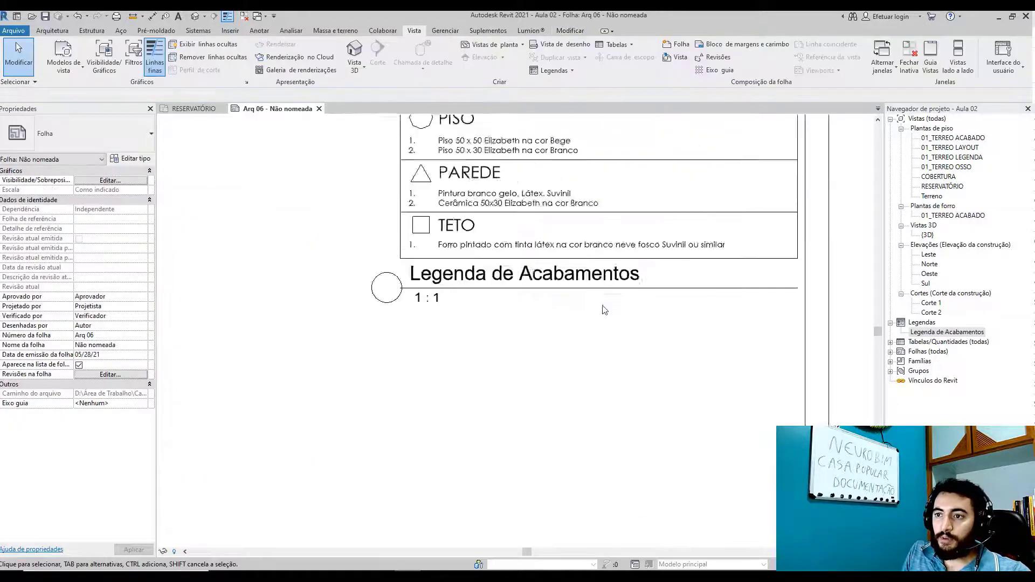
pyautogui.scroll(1, 604, 311)
pyautogui.moveTo(599, 351); pyautogui.dragTo(568, 493, button='middle')
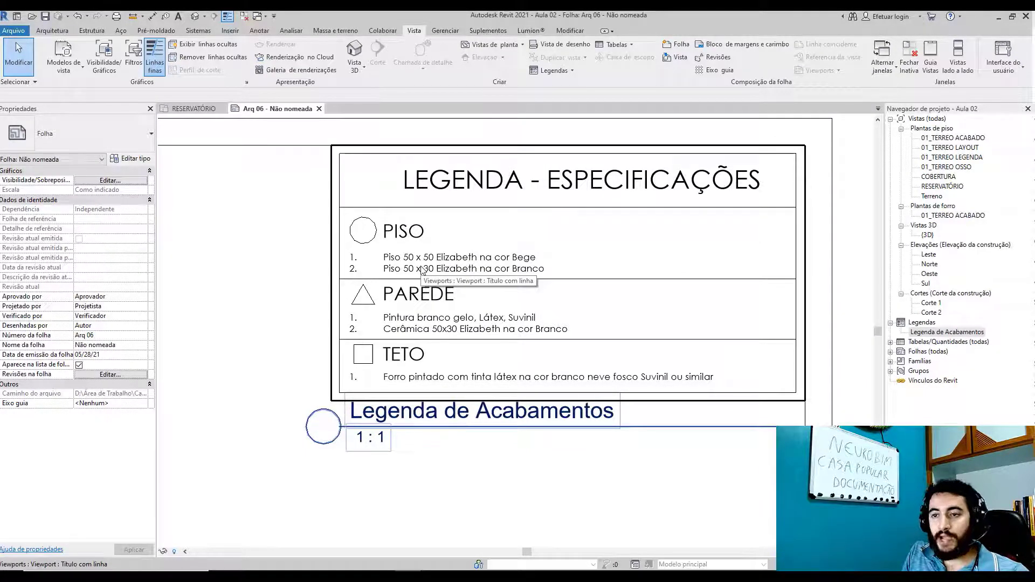
pyautogui.click(482, 273)
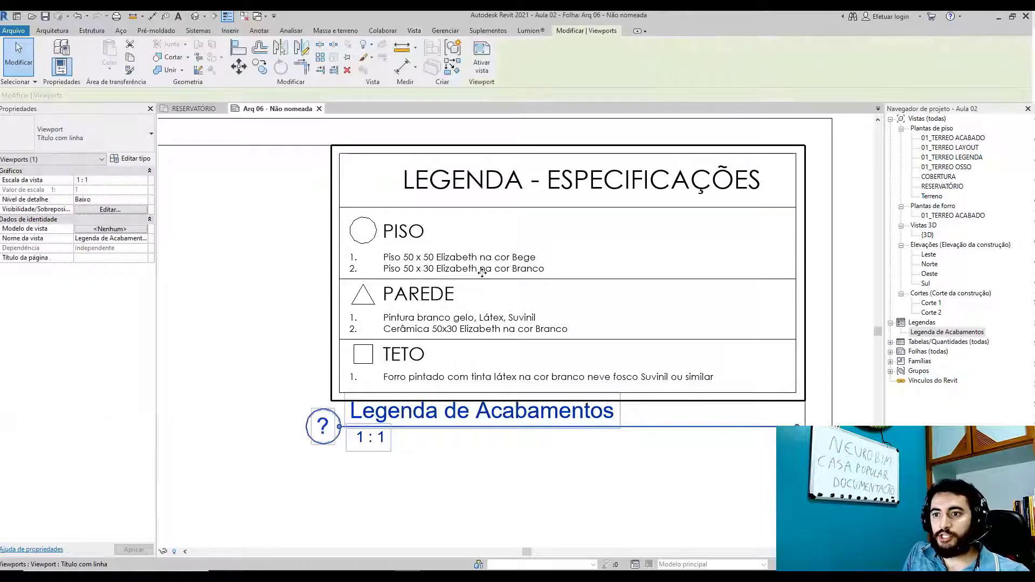
pyautogui.doubleClick(447, 257)
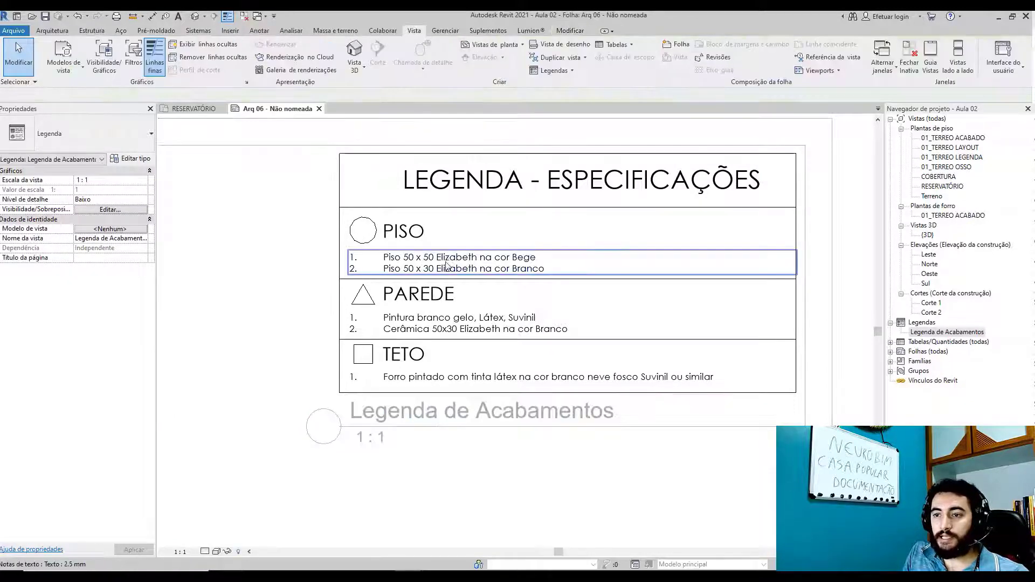
pyautogui.click(416, 262)
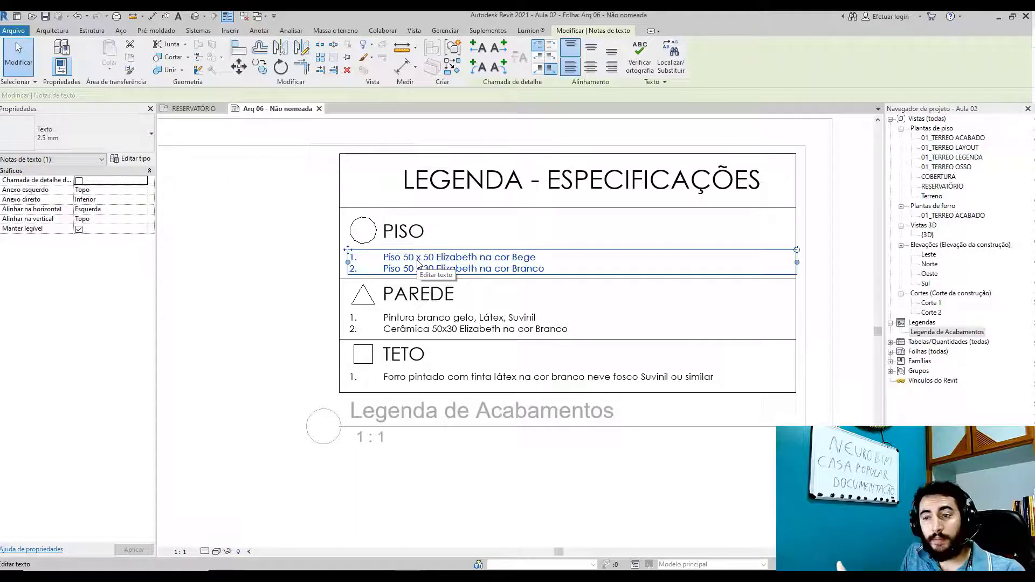
pyautogui.doubleClick(537, 265)
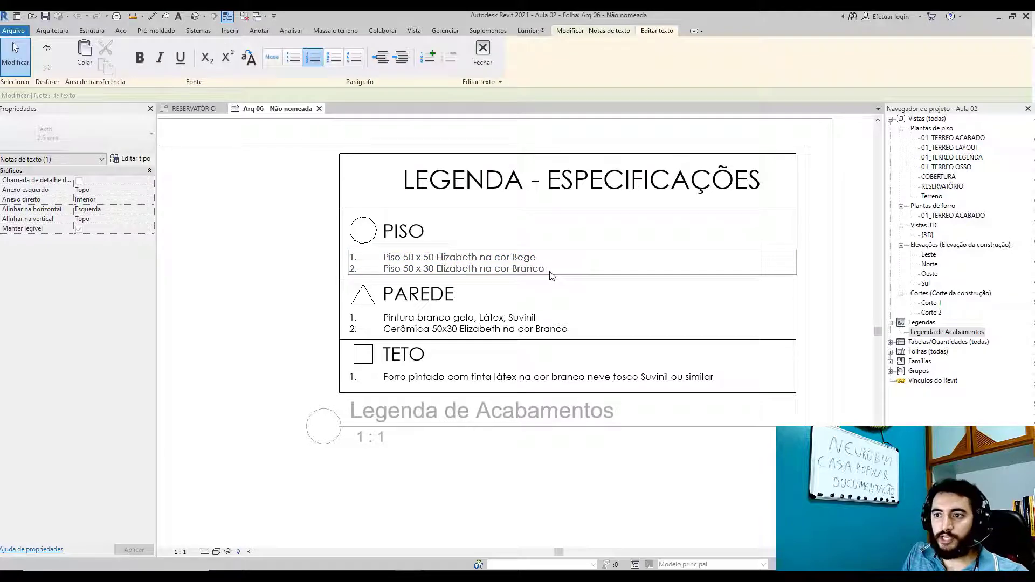
pyautogui.press('Return')
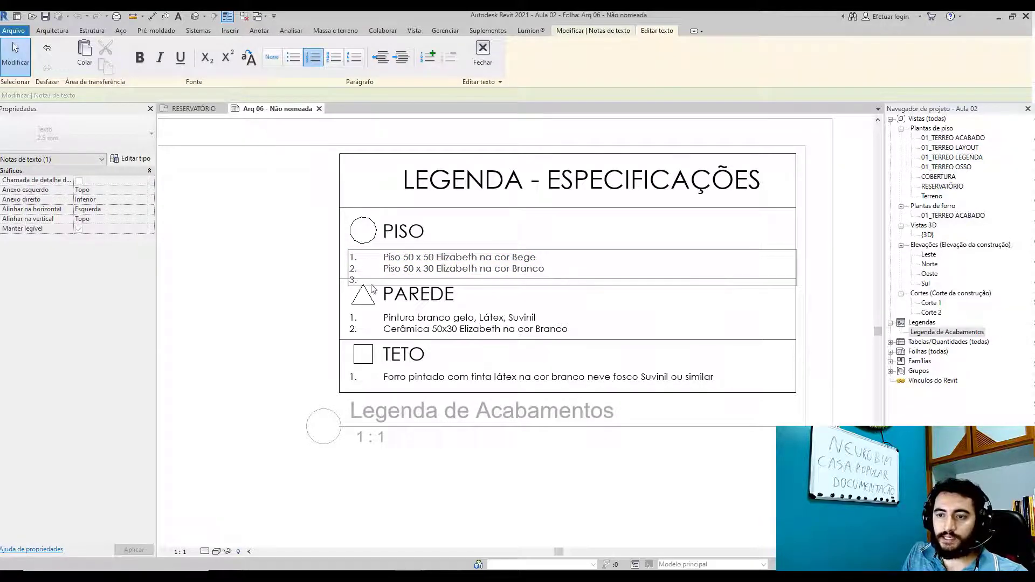
pyautogui.click(288, 314)
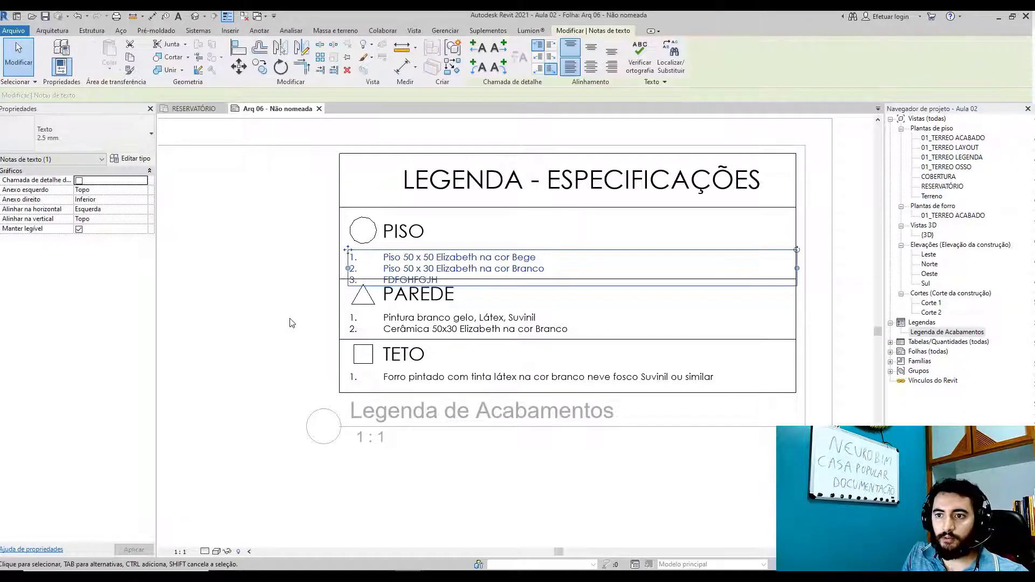
# - Undo the third item added to the PISO list and return from the legend view to the sheet
pyautogui.click(766, 279)
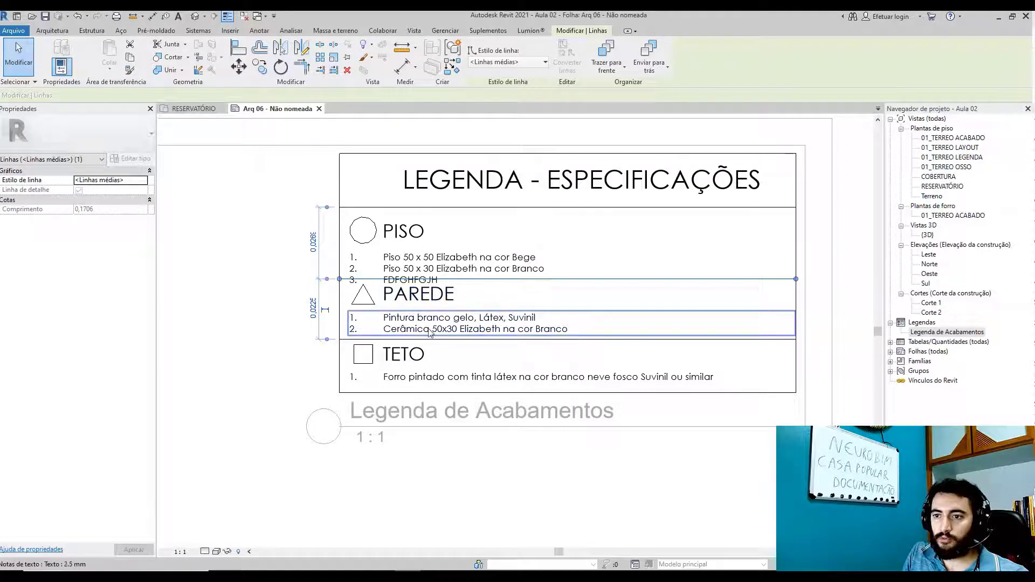
pyautogui.press('Escape')
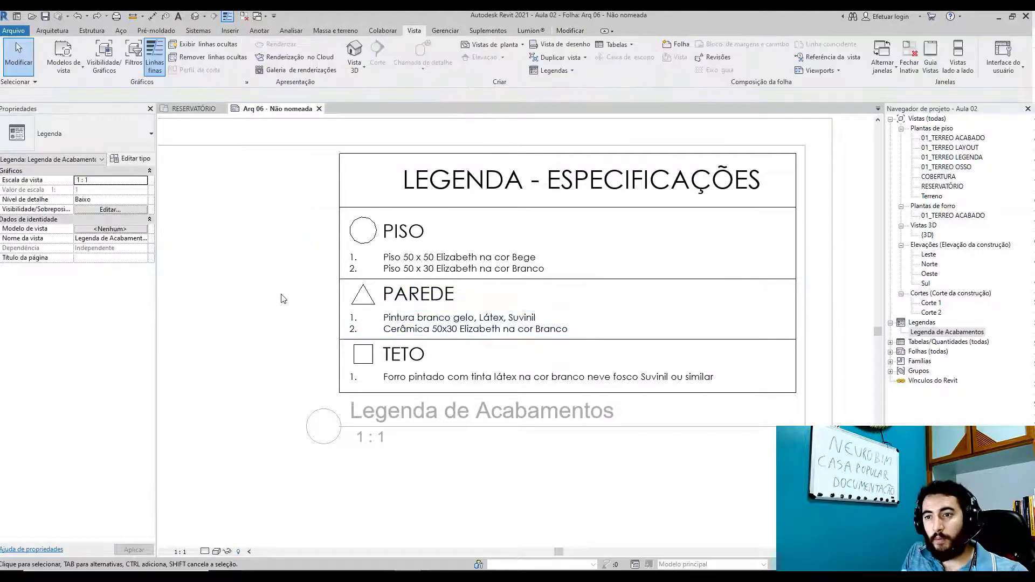
pyautogui.doubleClick(238, 285)
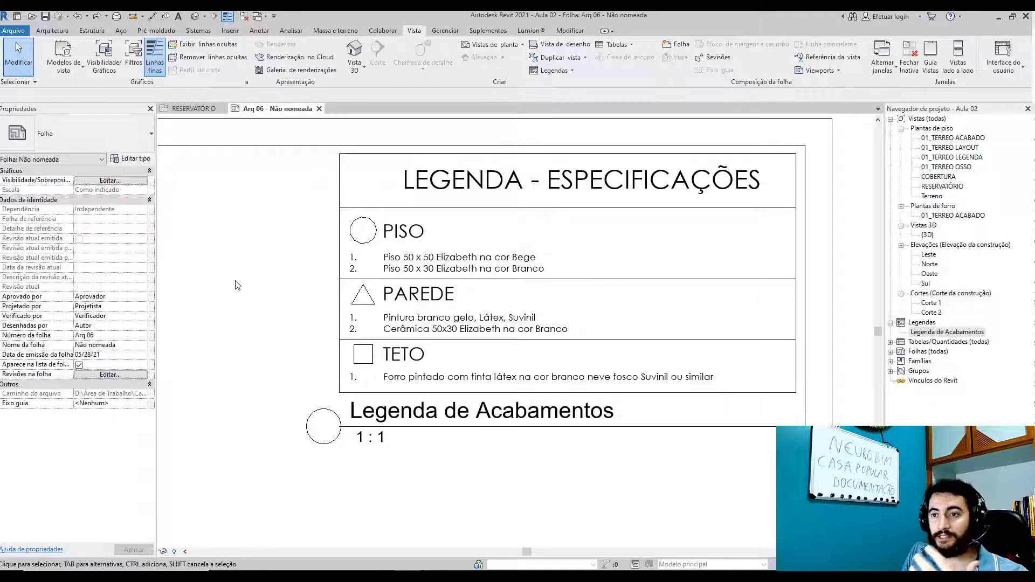
# - Change the Legenda de Acabamentos viewport type to Nenhum título
pyautogui.click(326, 234)
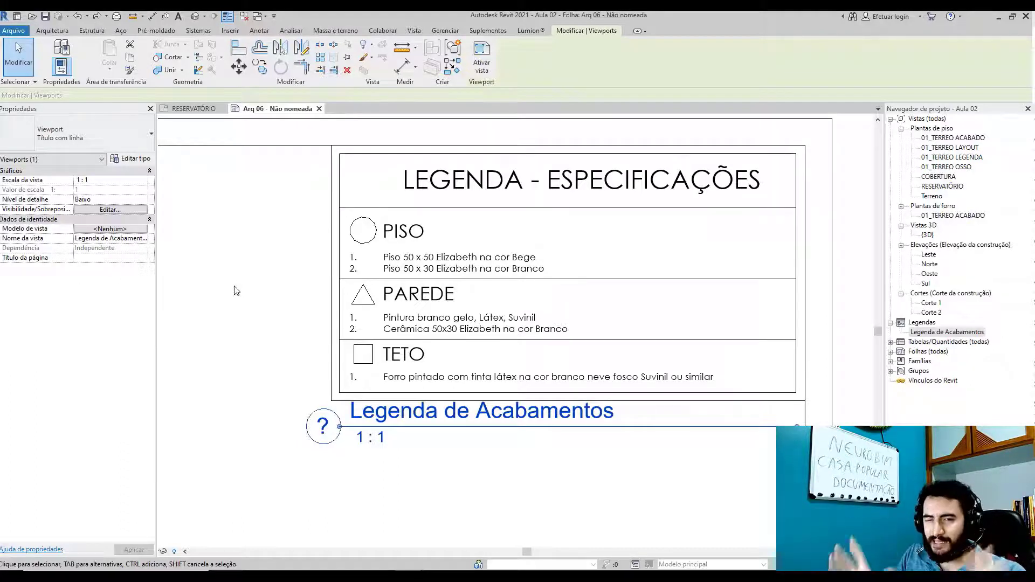
pyautogui.press('Escape')
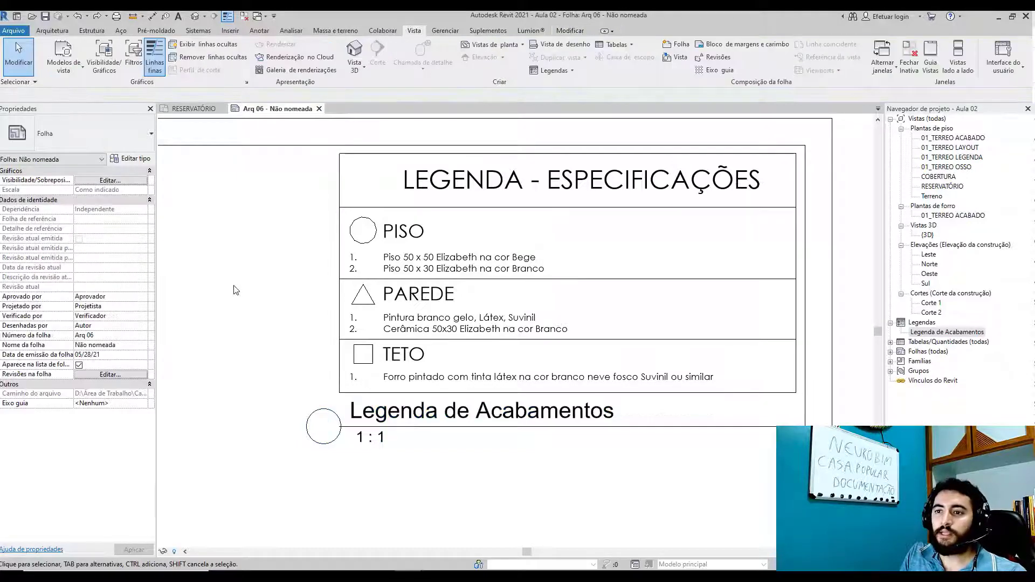
pyautogui.scroll(-5, 238, 293)
pyautogui.scroll(3, 408, 380)
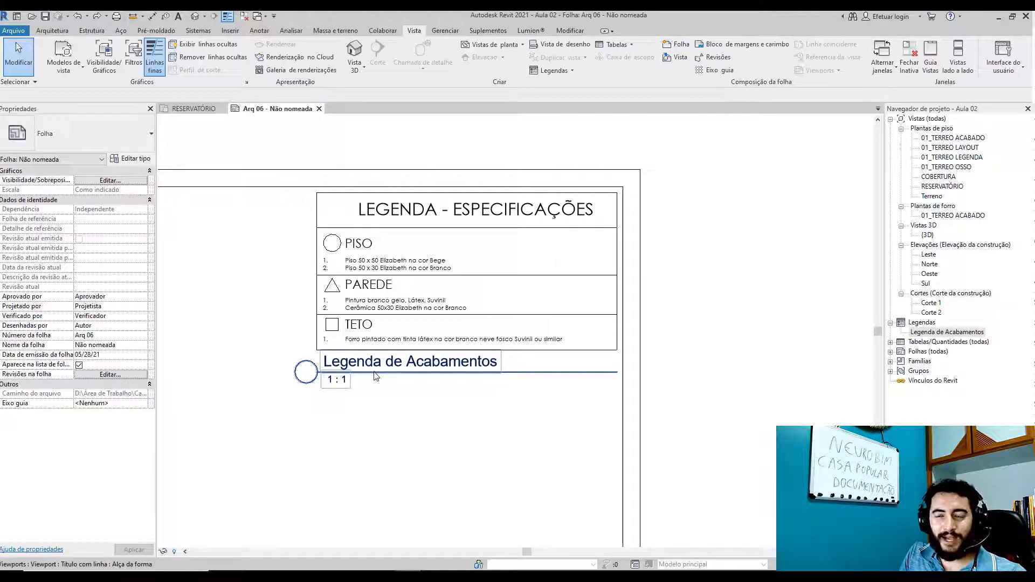
pyautogui.click(310, 291)
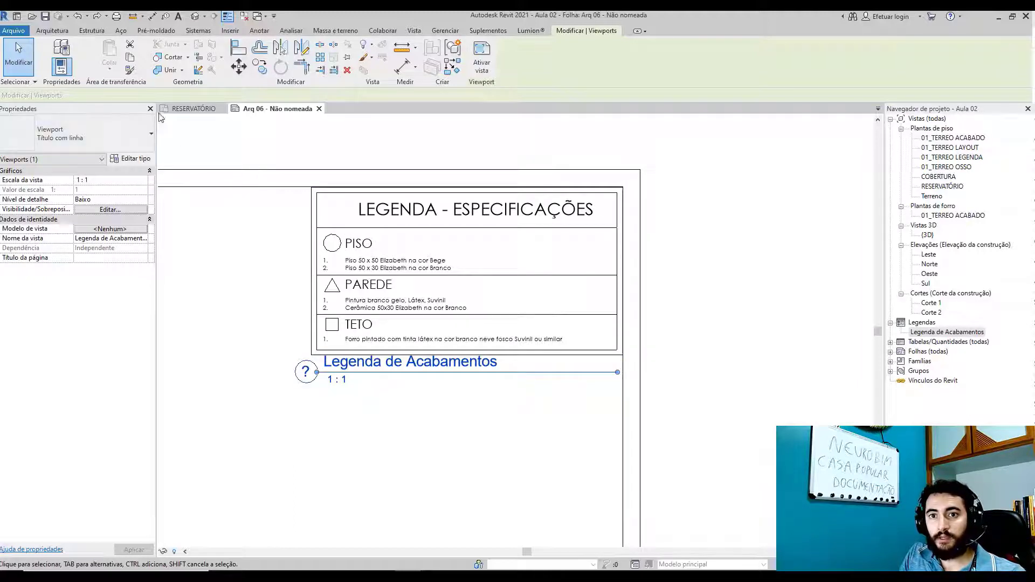
pyautogui.click(108, 136)
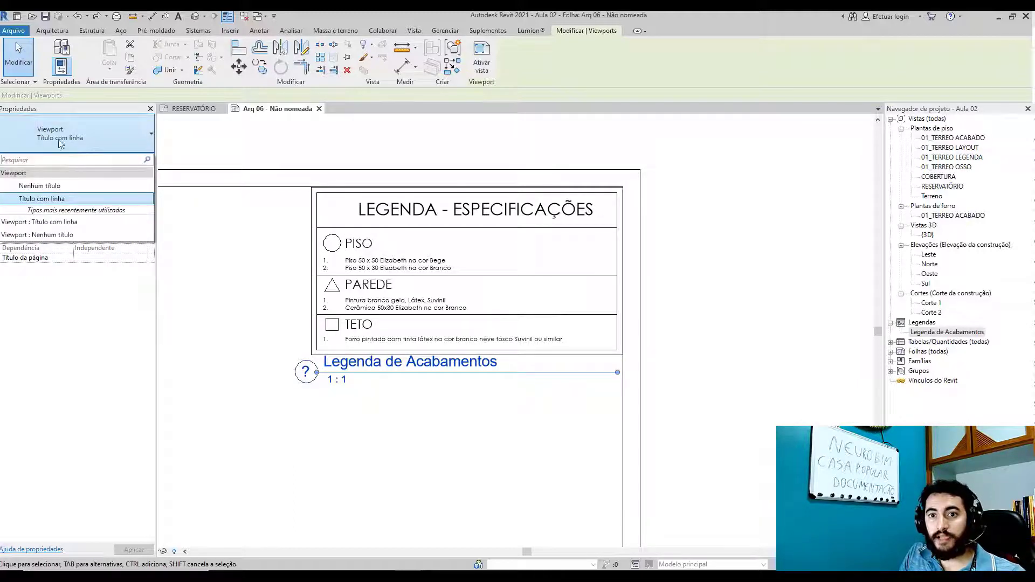
pyautogui.click(54, 186)
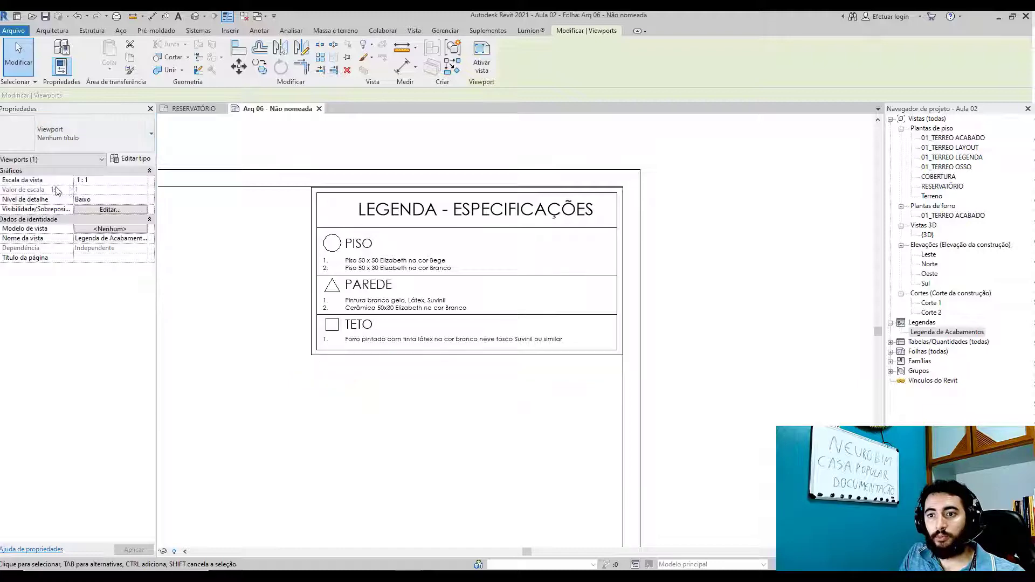
pyautogui.click(316, 407)
# - Compare the finish symbols in the 01_TERREO ACABADO room tags with the floor, wall and ceiling entries in the finishes legend
pyautogui.scroll(-4, 318, 408)
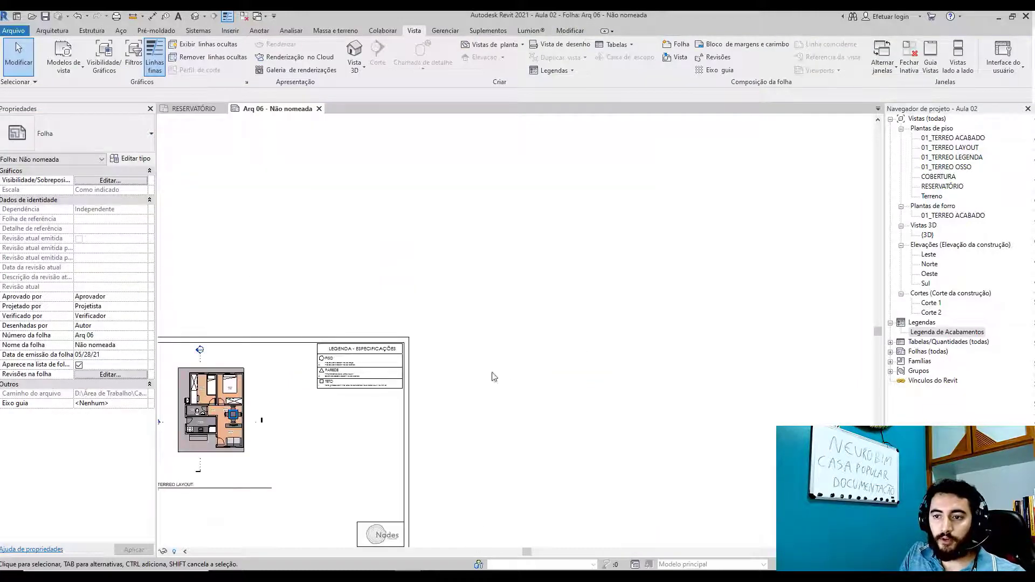
pyautogui.moveTo(597, 335); pyautogui.dragTo(708, 302, button='middle')
pyautogui.moveTo(426, 425); pyautogui.dragTo(631, 332, button='middle')
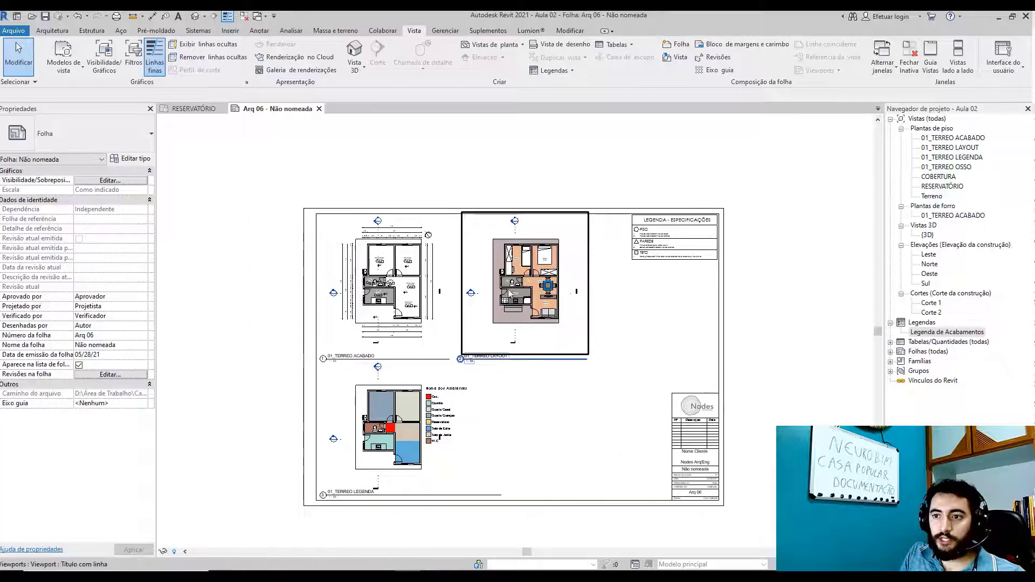
pyautogui.scroll(8, 388, 315)
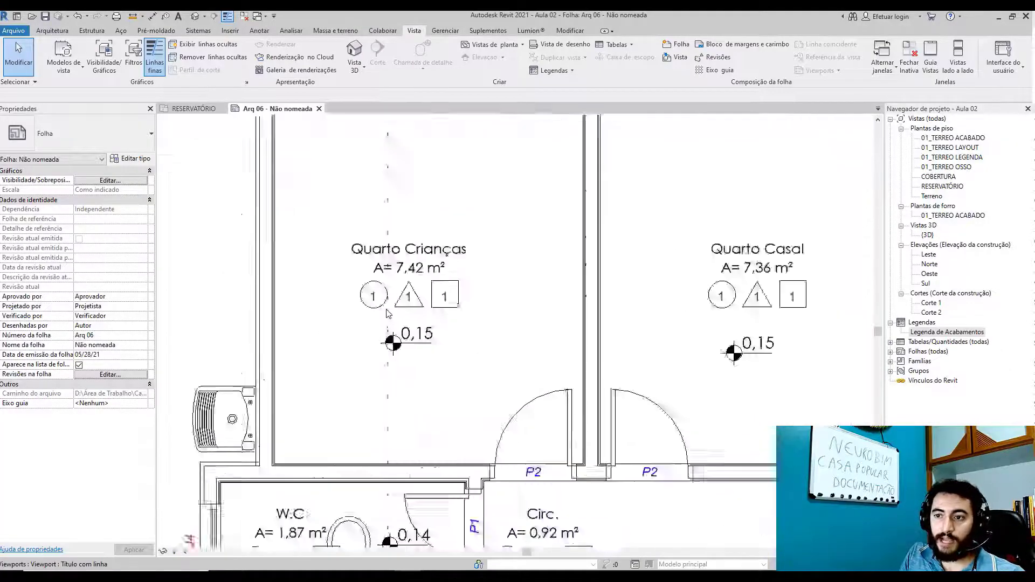
pyautogui.scroll(-5, 387, 312)
pyautogui.scroll(5, 380, 310)
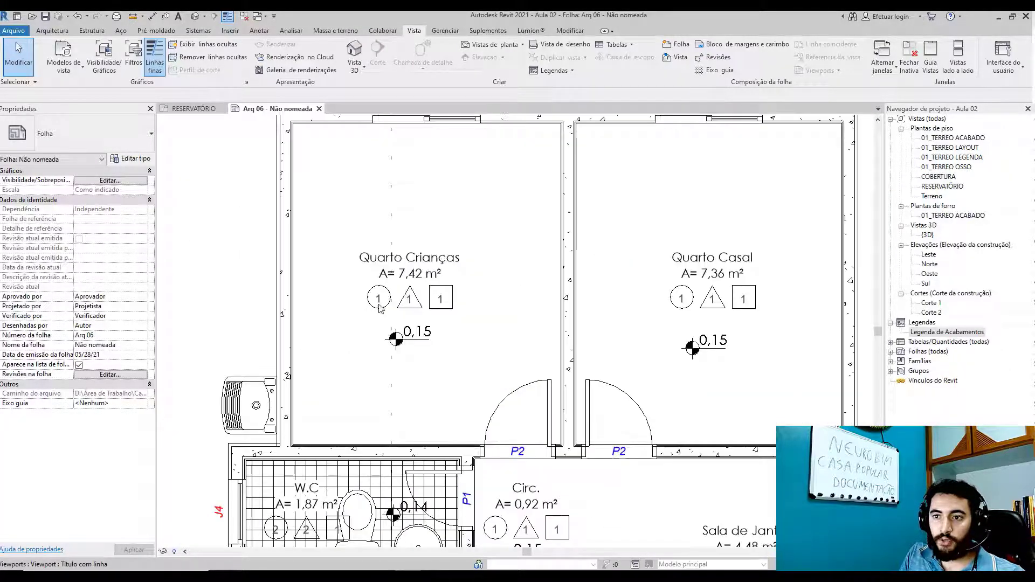
pyautogui.scroll(-6, 381, 308)
pyautogui.moveTo(605, 339); pyautogui.dragTo(293, 409, button='middle')
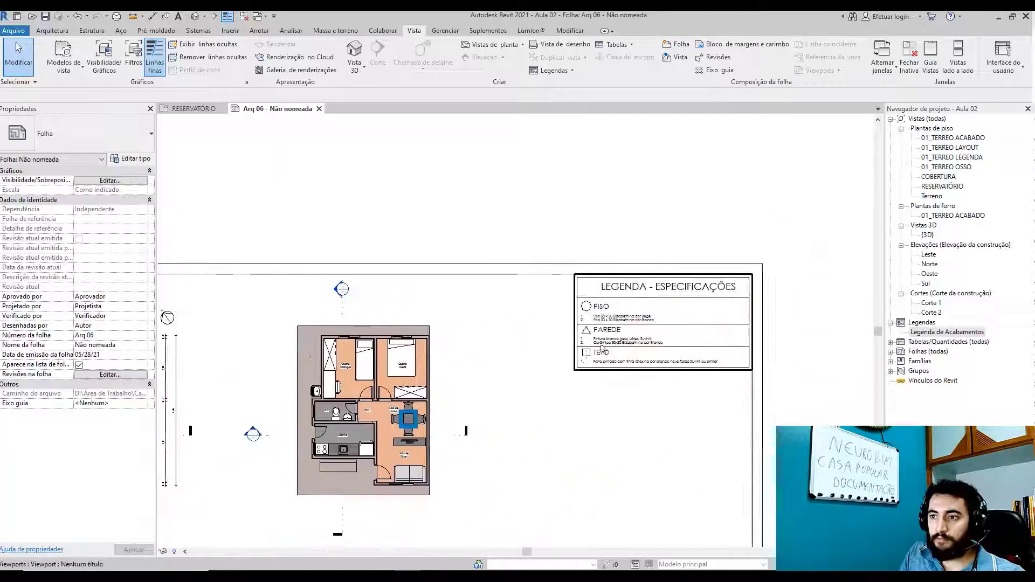
pyautogui.scroll(6, 603, 345)
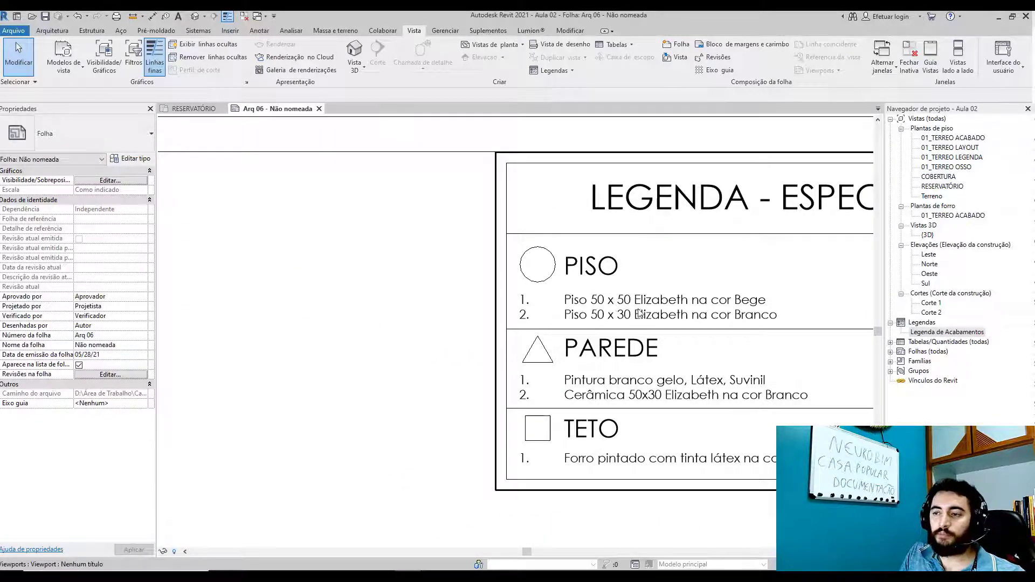
pyautogui.scroll(-5, 728, 313)
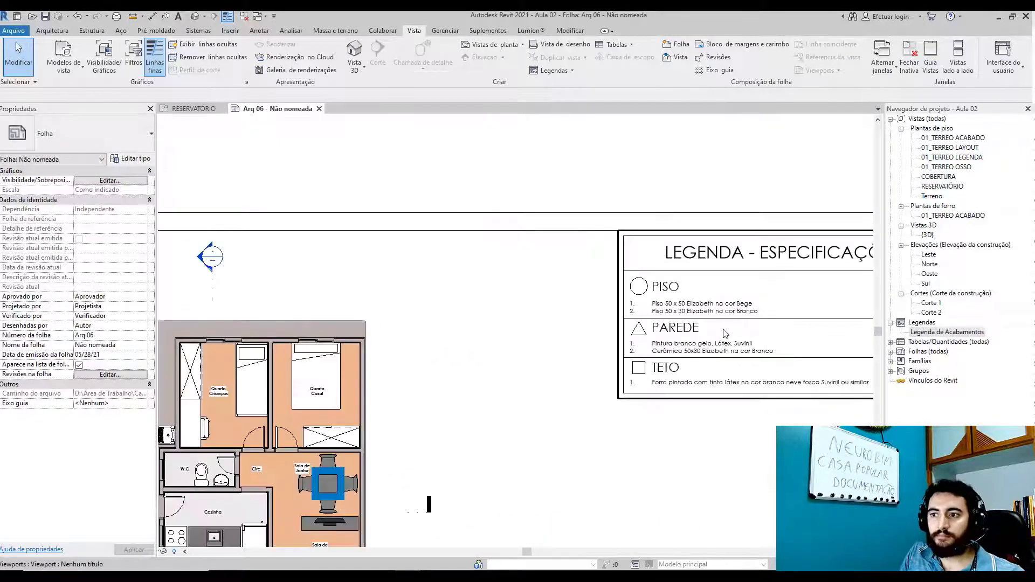
pyautogui.moveTo(694, 421); pyautogui.dragTo(566, 312, button='middle')
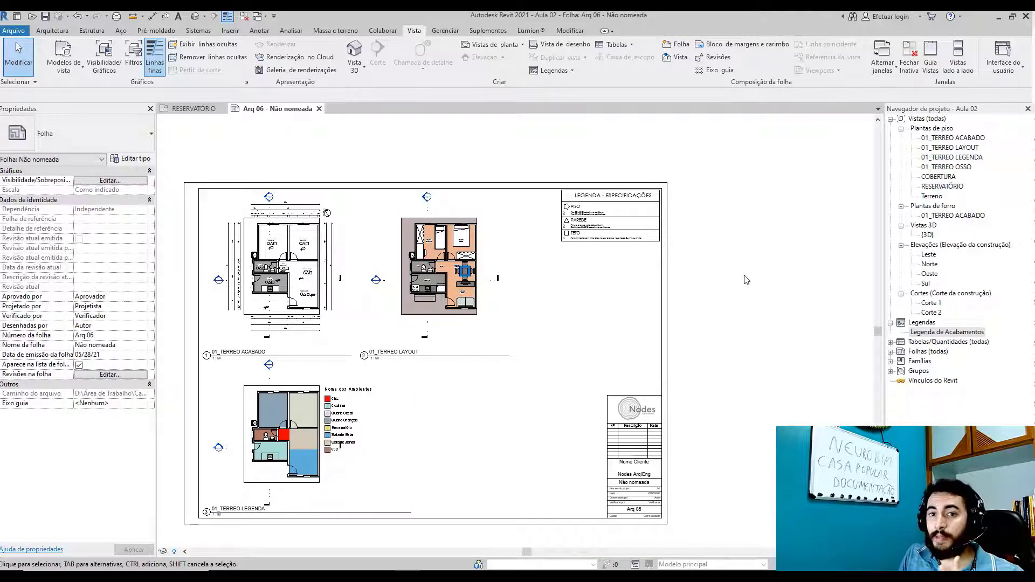
# - Place the Tabela de janela schedule on the sheet directly below the finishes legend
pyautogui.click(890, 343)
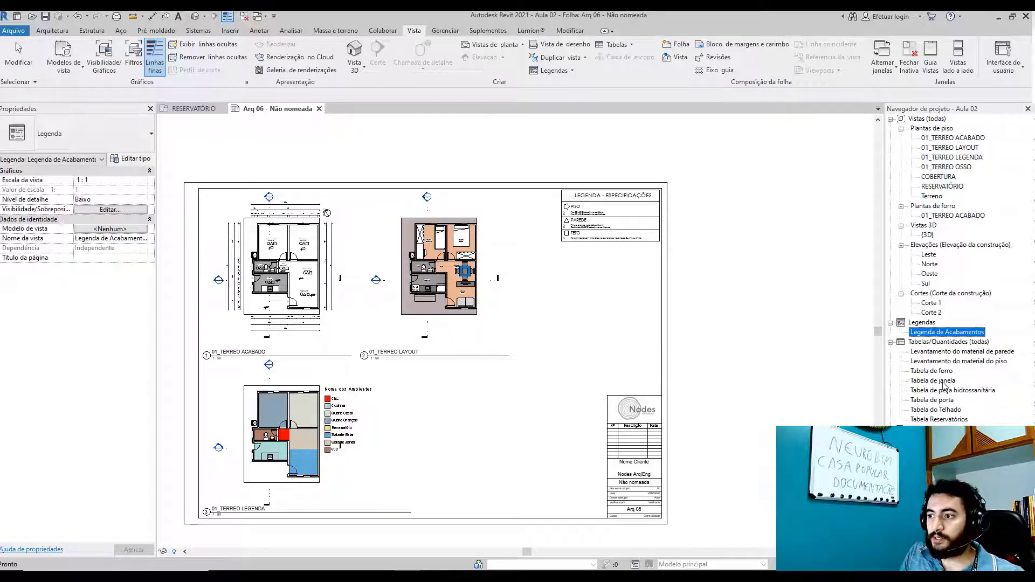
pyautogui.moveTo(943, 382); pyautogui.dragTo(604, 303)
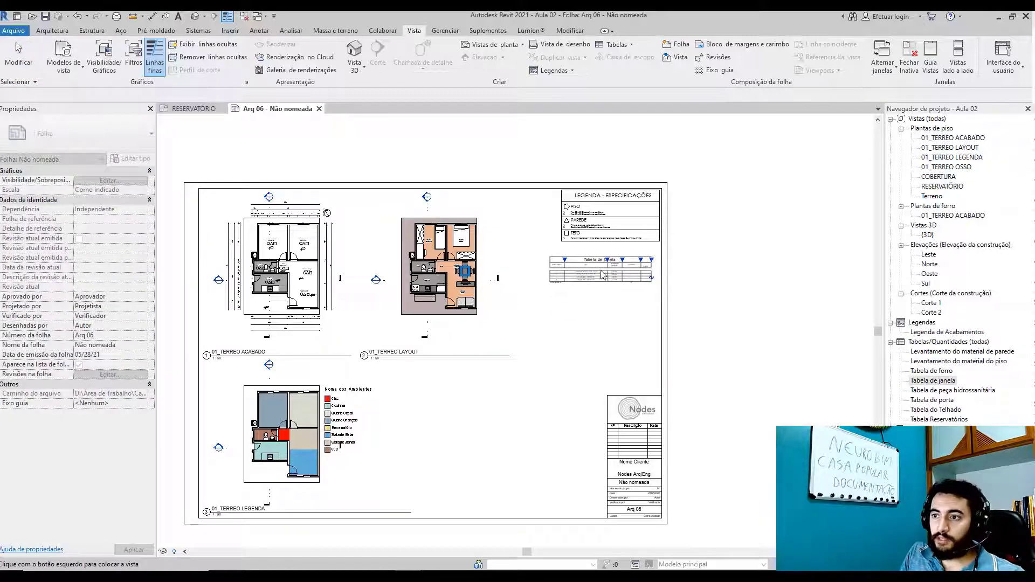
pyautogui.click(609, 264)
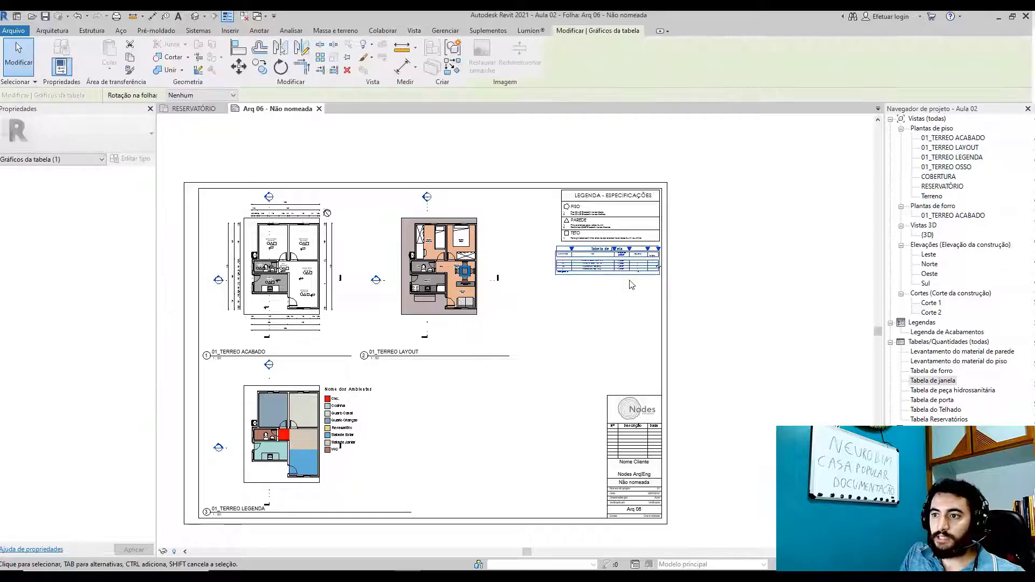
pyautogui.scroll(2, 617, 302)
pyautogui.click(614, 397)
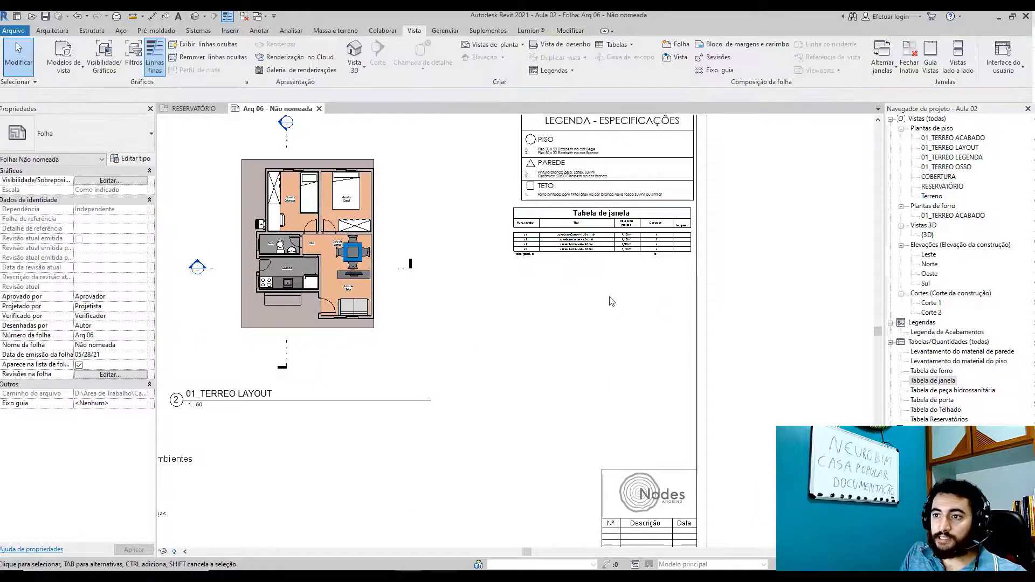
# - Examine the window marks in the Tabela de janela schedule and match them to the window tags on the 01_TERREO ACABADO plan
pyautogui.scroll(4, 615, 397)
pyautogui.scroll(3, 455, 361)
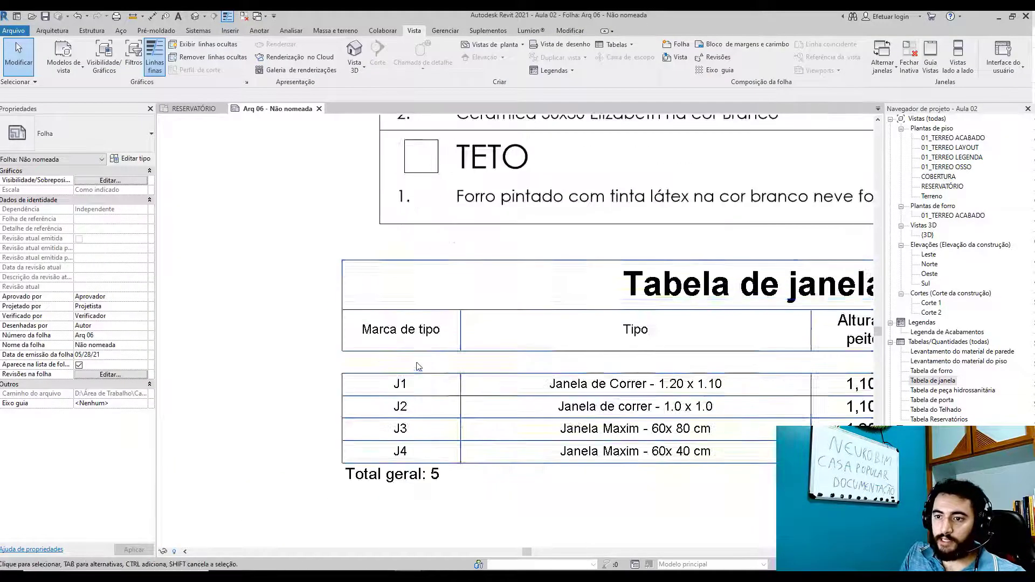
pyautogui.scroll(-5, 444, 357)
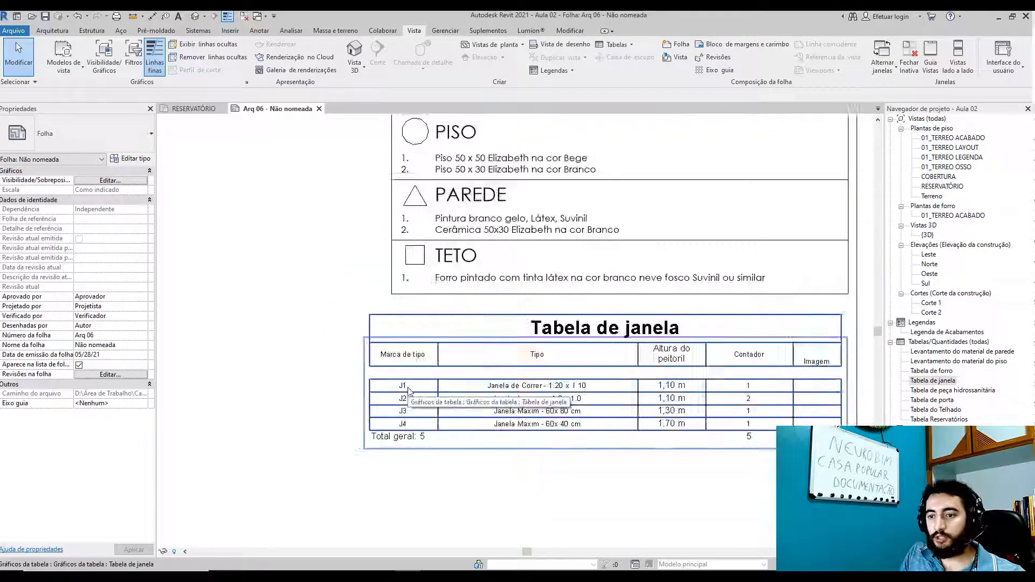
pyautogui.scroll(5, 199, 345)
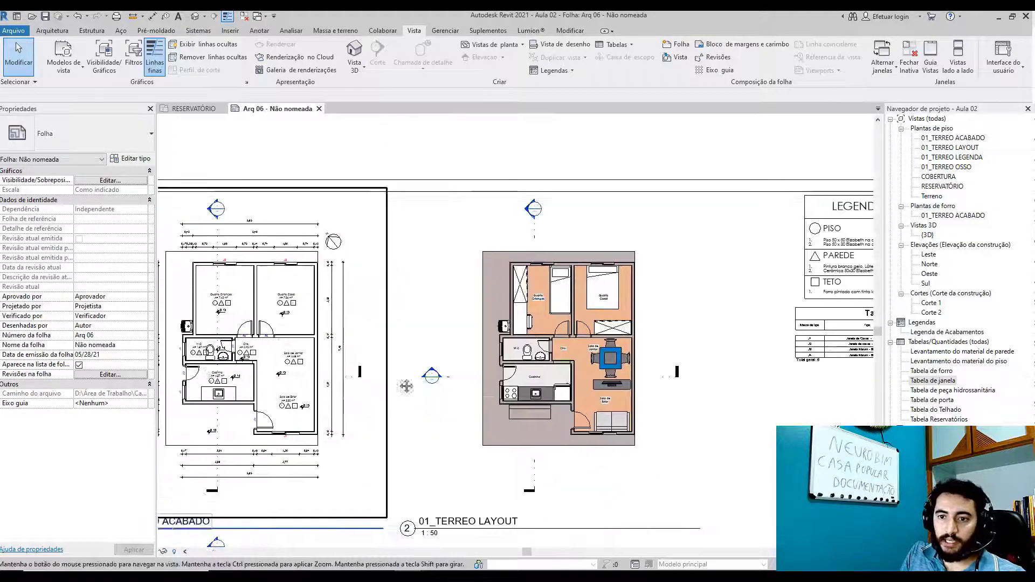
pyautogui.scroll(-2, 363, 272)
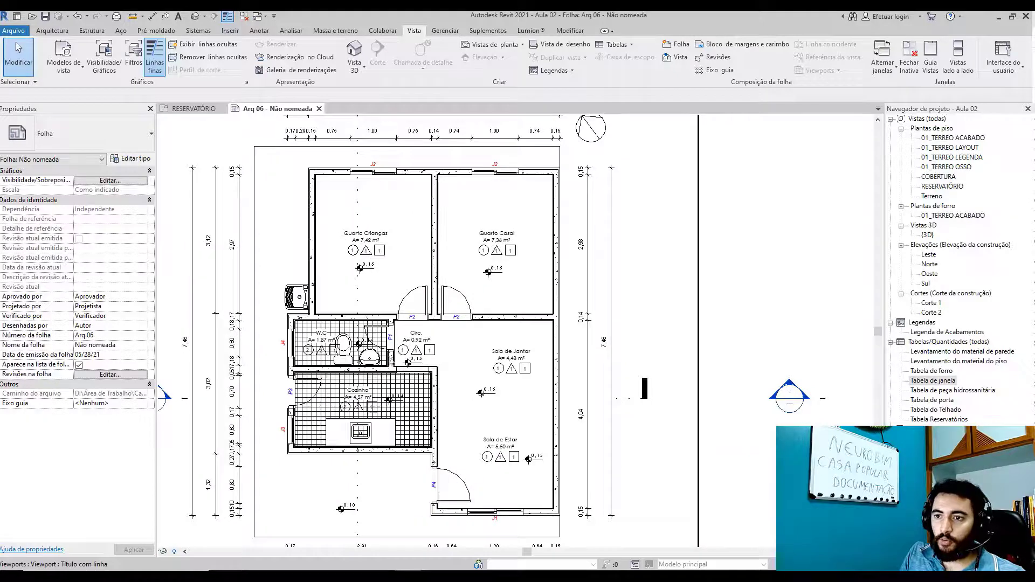
pyautogui.scroll(1, 318, 452)
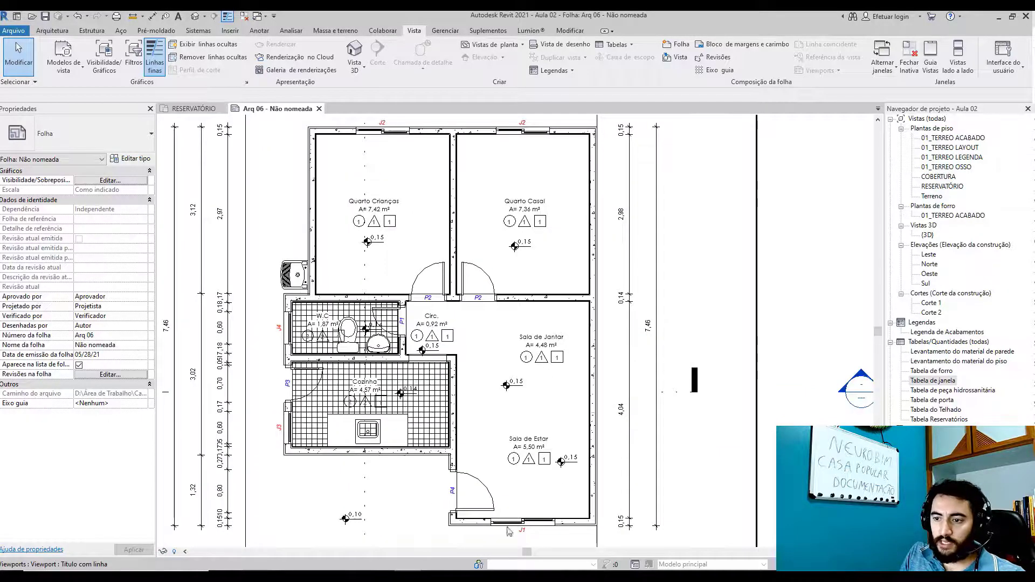
pyautogui.scroll(1, 543, 356)
pyautogui.scroll(-3, 547, 196)
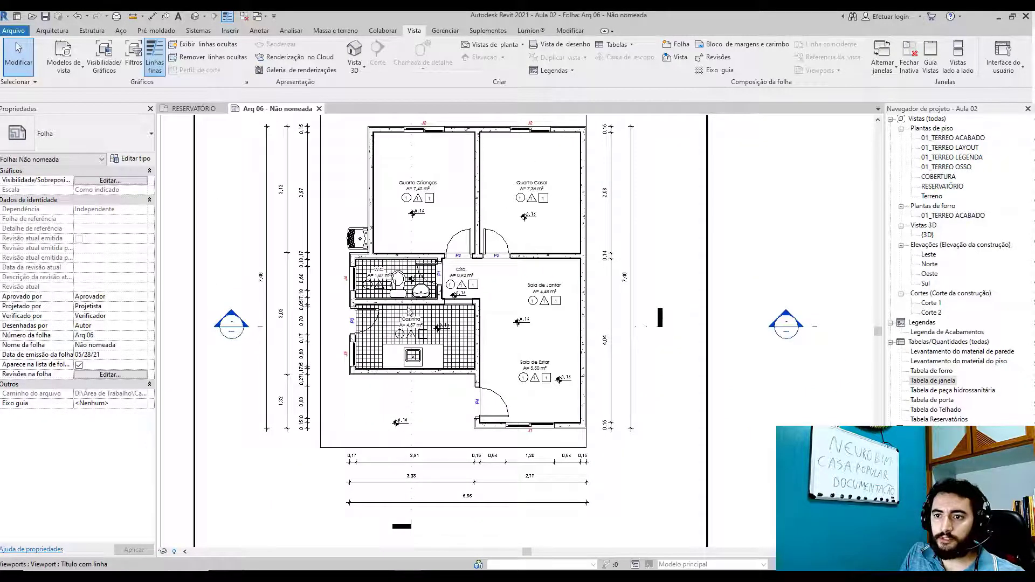
# - Examine the type, sill height, count and image columns of the Tabela de janela schedule on the sheet
pyautogui.scroll(2, 408, 309)
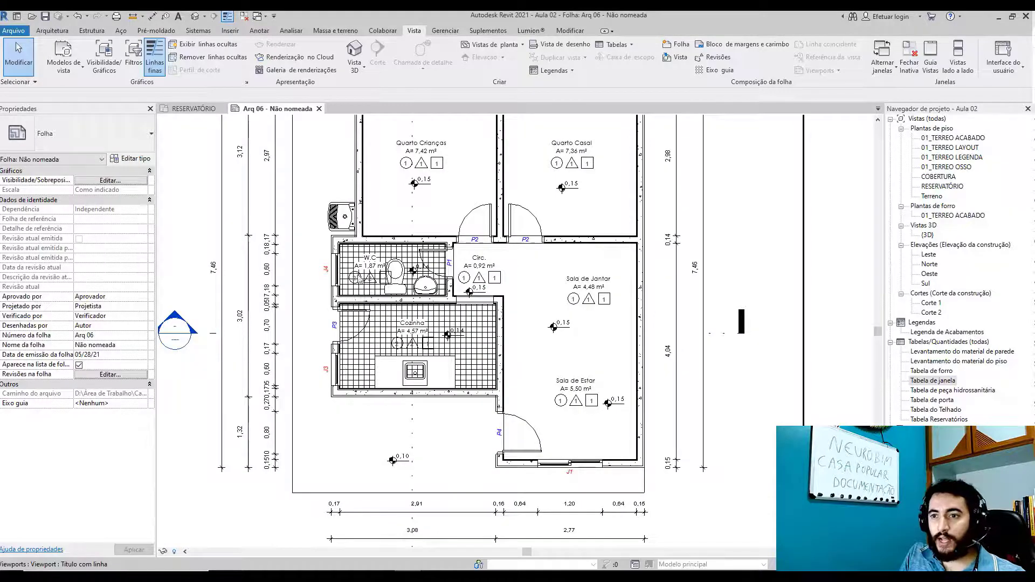
pyautogui.scroll(-6, 431, 298)
pyautogui.moveTo(582, 299); pyautogui.dragTo(308, 303, button='middle')
pyautogui.scroll(1, 604, 291)
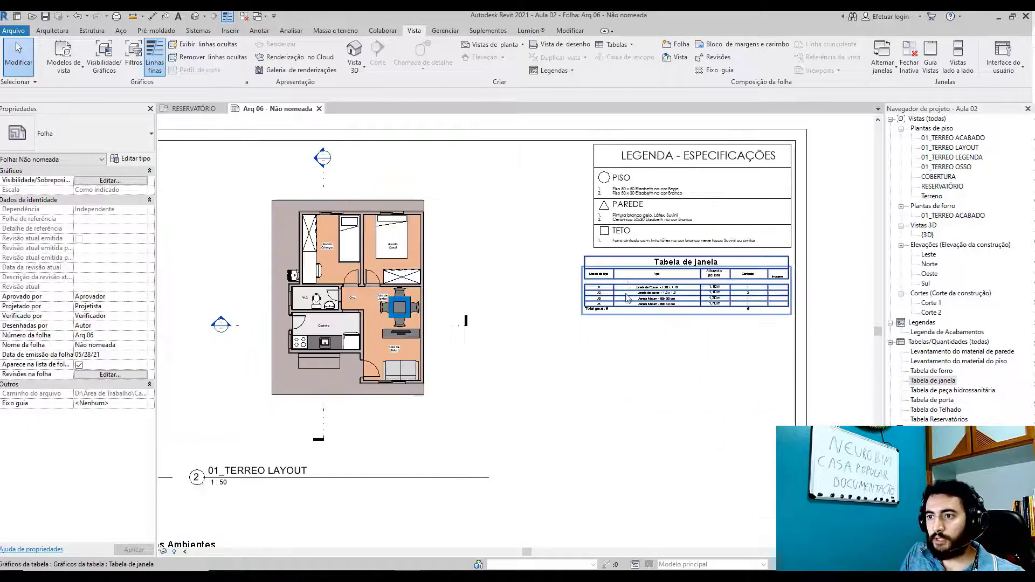
pyautogui.scroll(5, 627, 298)
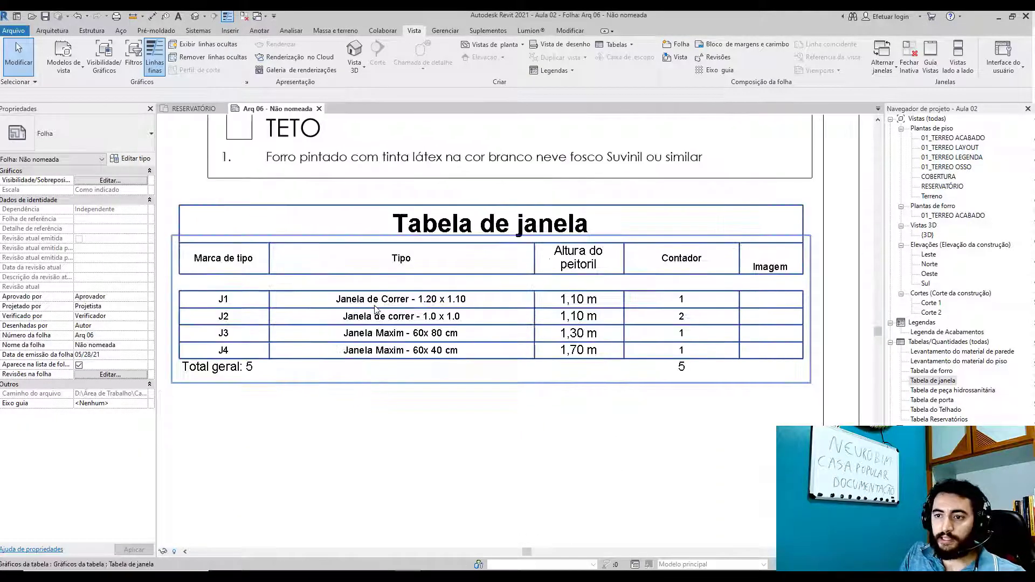
pyautogui.scroll(1, 377, 308)
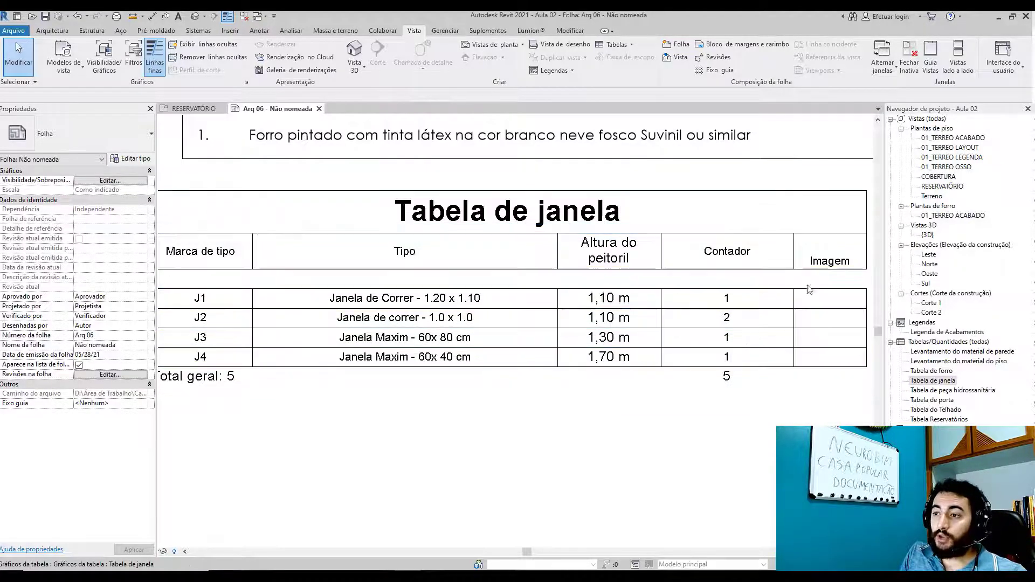
pyautogui.scroll(-2, 701, 423)
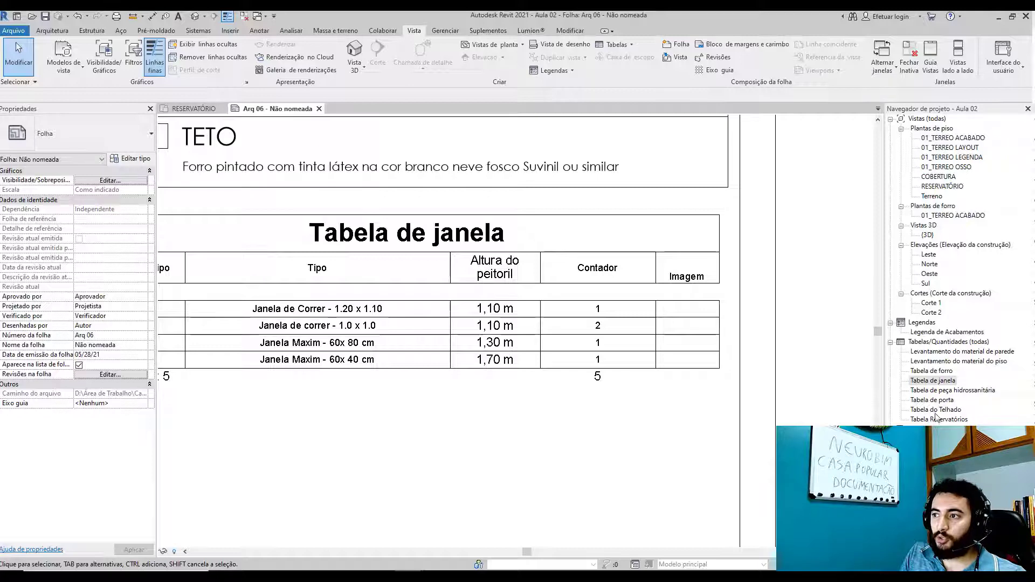
# - Open the Tabela de janela schedule and assign the image Sem título.jpg to window types J1 and J2
pyautogui.doubleClick(937, 381)
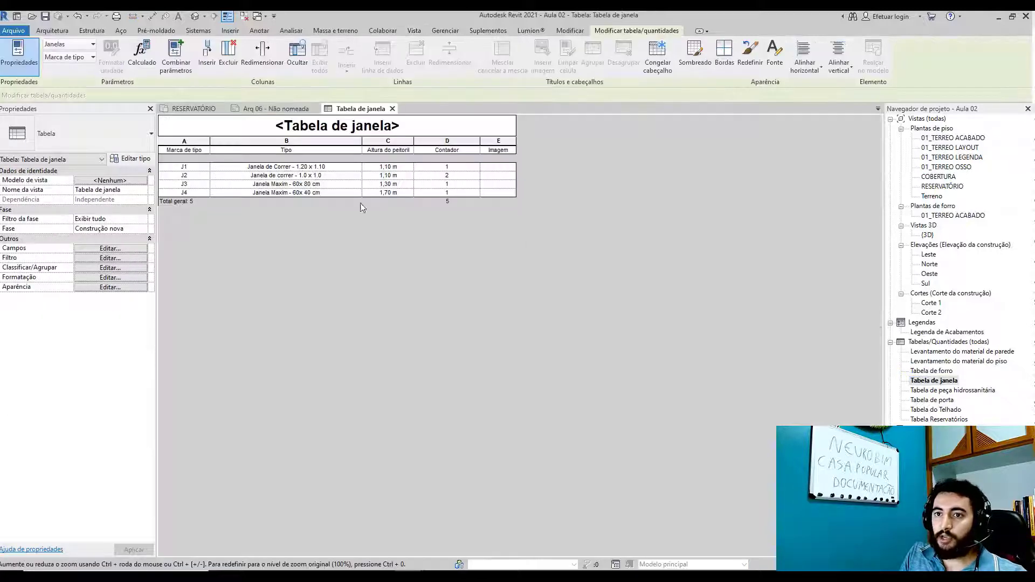
pyautogui.click(503, 167)
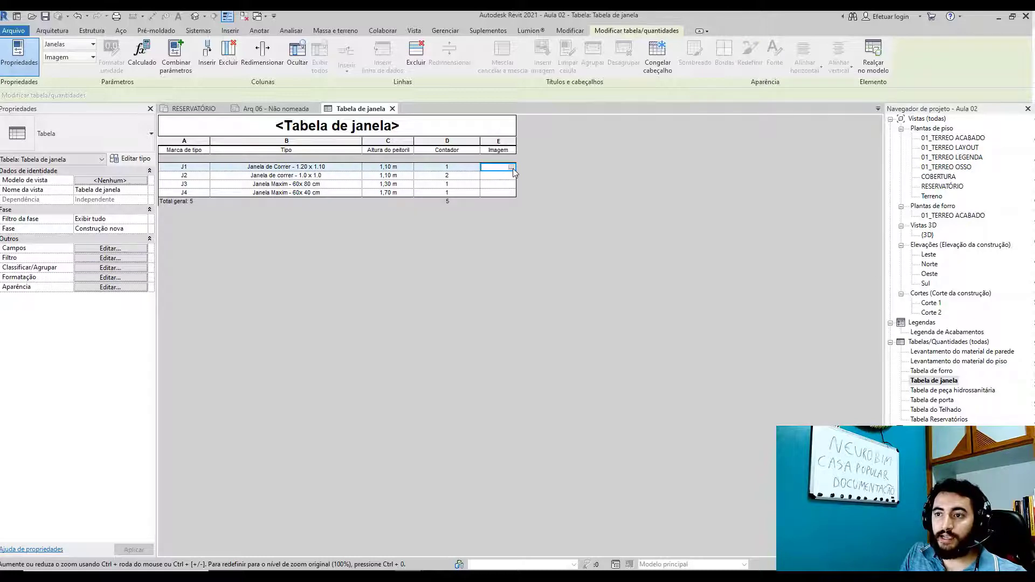
pyautogui.click(511, 167)
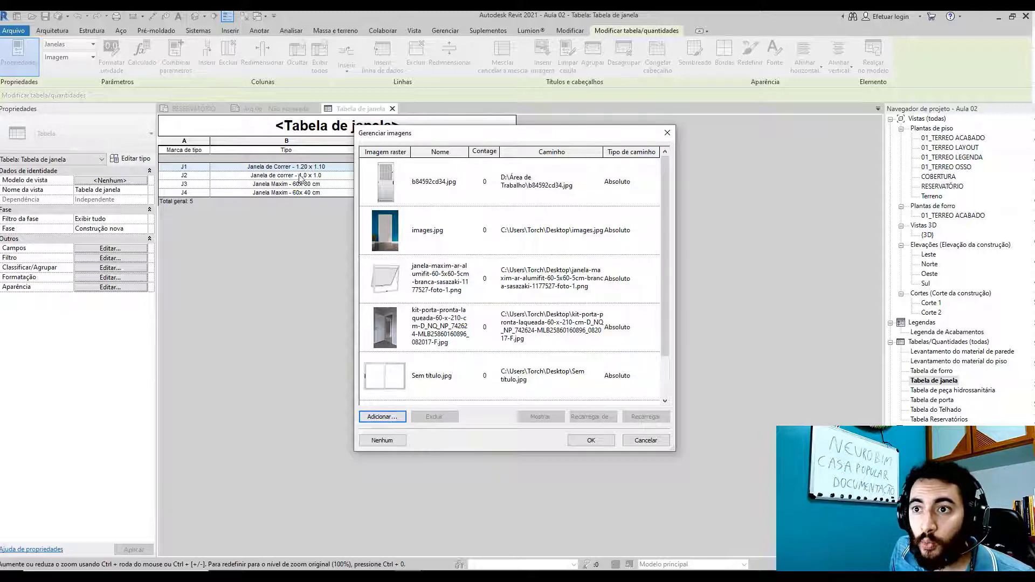
pyautogui.click(400, 386)
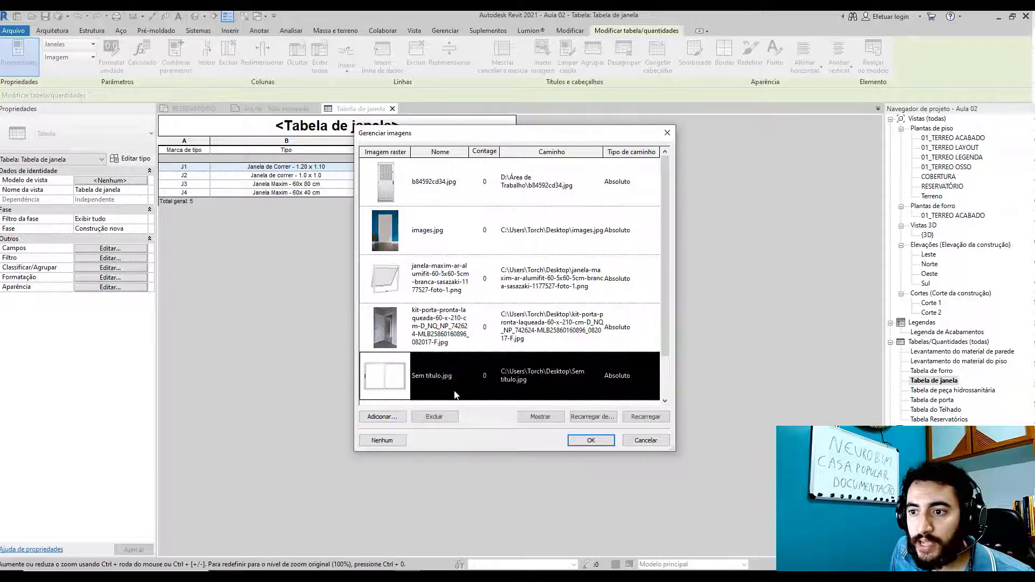
pyautogui.click(582, 444)
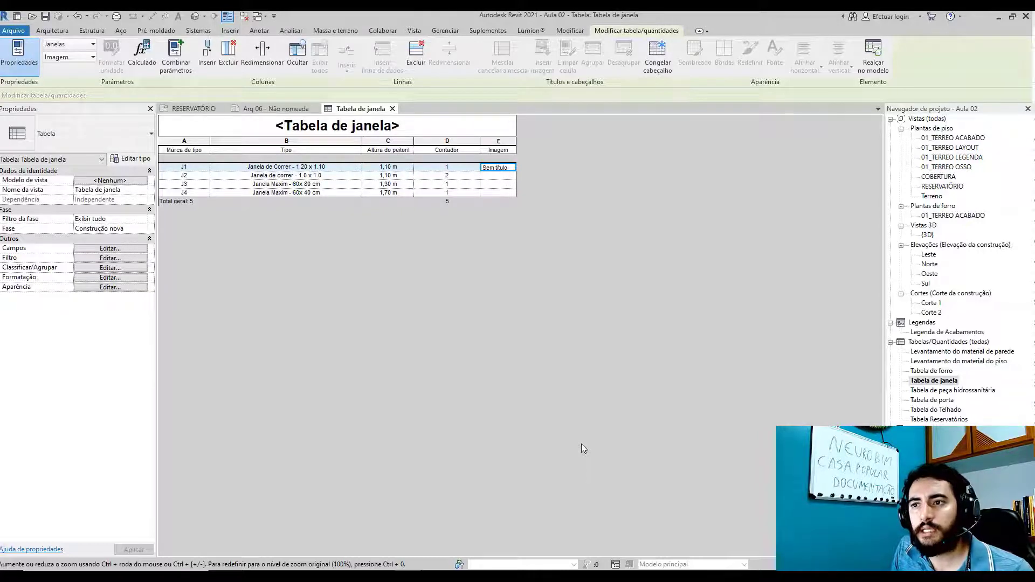
pyautogui.click(501, 177)
pyautogui.click(512, 176)
pyautogui.click(392, 381)
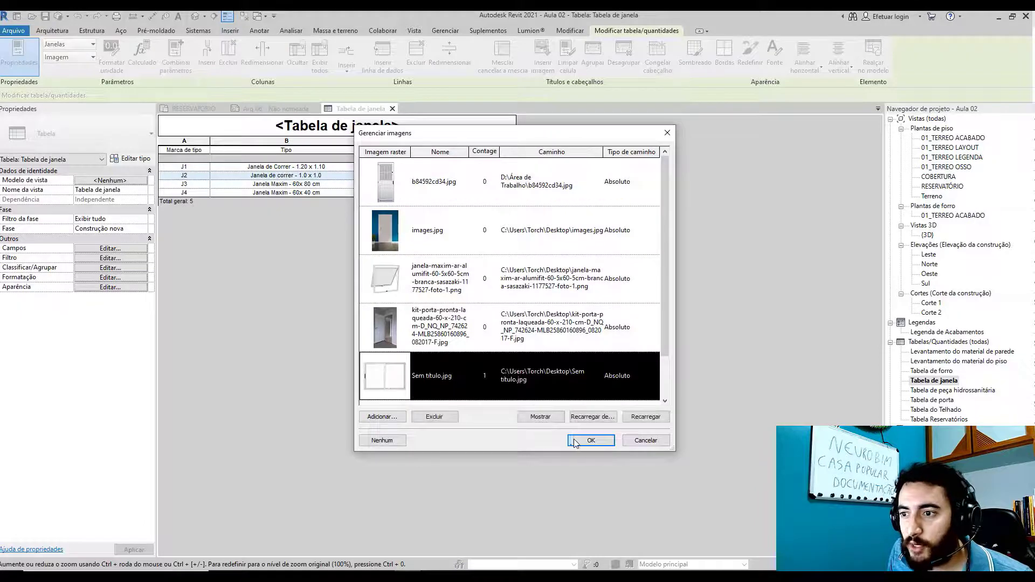
pyautogui.click(575, 441)
# - Assign the image janela-maxim-ar-alumifit-60-5x60-5cm-branca-sasazaki-1177527-foto-1.png to window types J3 and J4
pyautogui.click(502, 184)
pyautogui.click(512, 184)
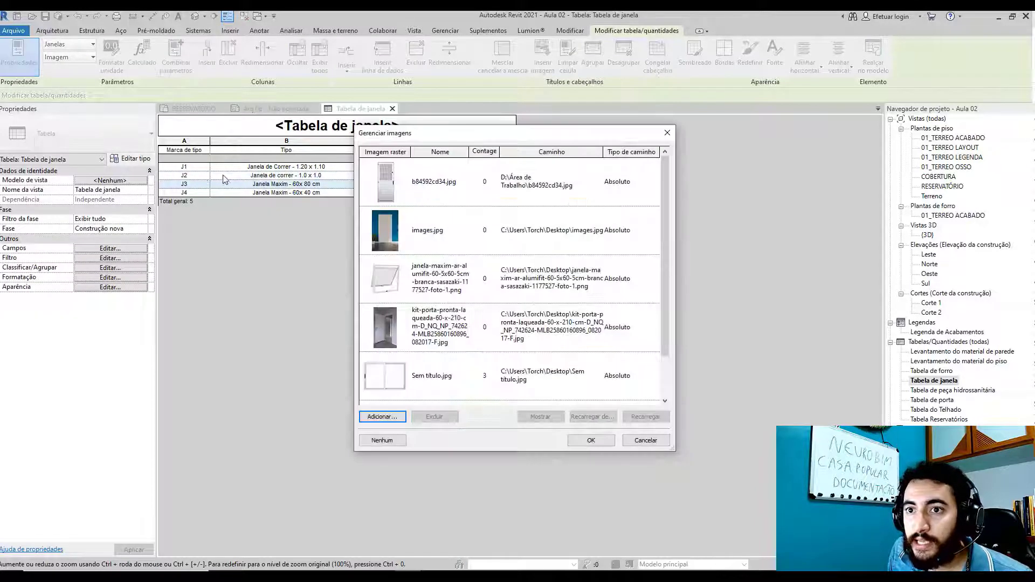
pyautogui.click(402, 292)
pyautogui.click(571, 442)
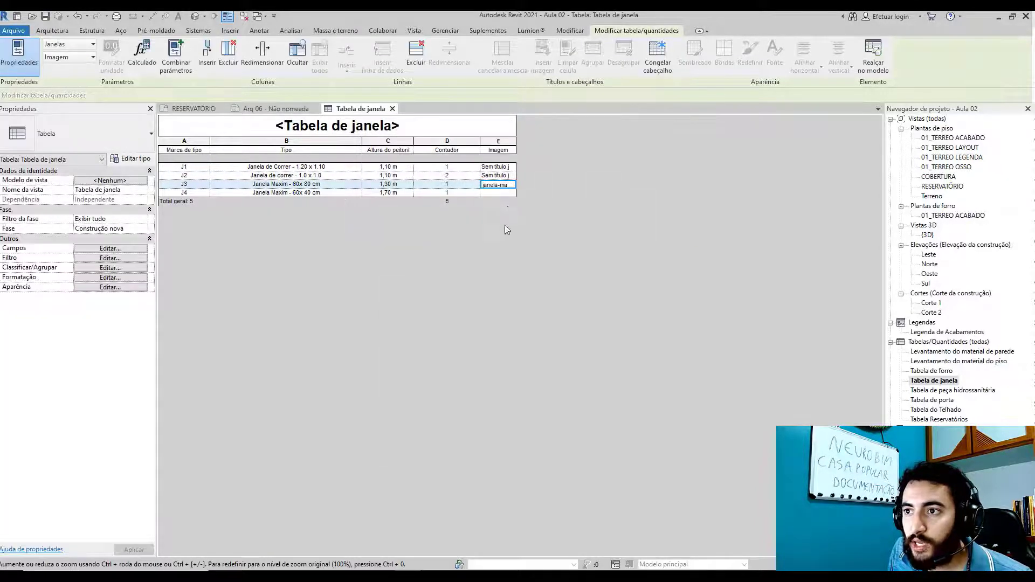
pyautogui.click(509, 193)
pyautogui.click(513, 193)
pyautogui.click(399, 281)
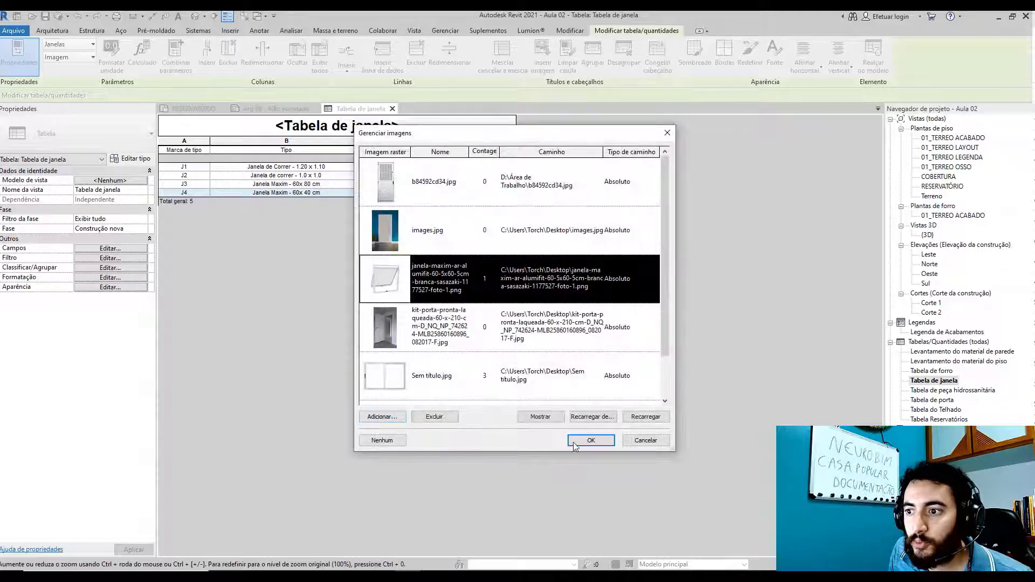
pyautogui.click(574, 441)
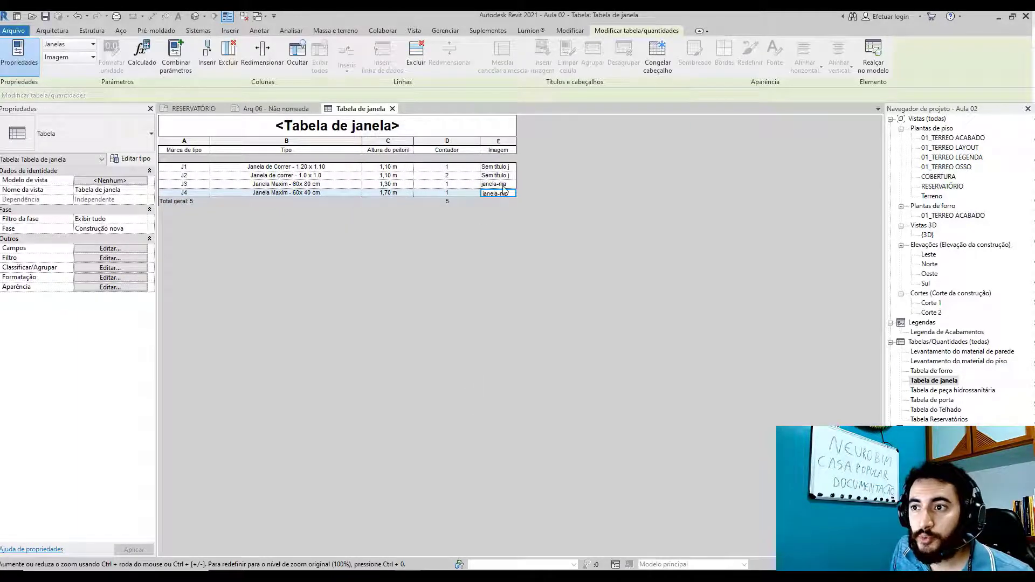
# - Return to sheet Arq 06 and nudge the Tabela de janela schedule up close beneath the finishes legend, aligned with its outer edge
pyautogui.click(273, 108)
pyautogui.scroll(-3, 613, 449)
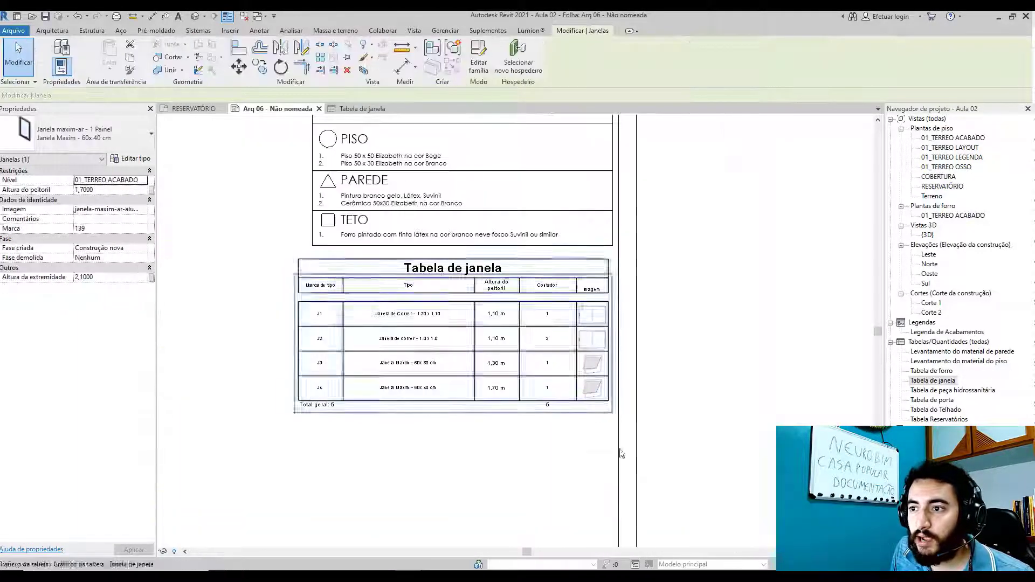
pyautogui.scroll(3, 606, 369)
pyautogui.scroll(-3, 551, 284)
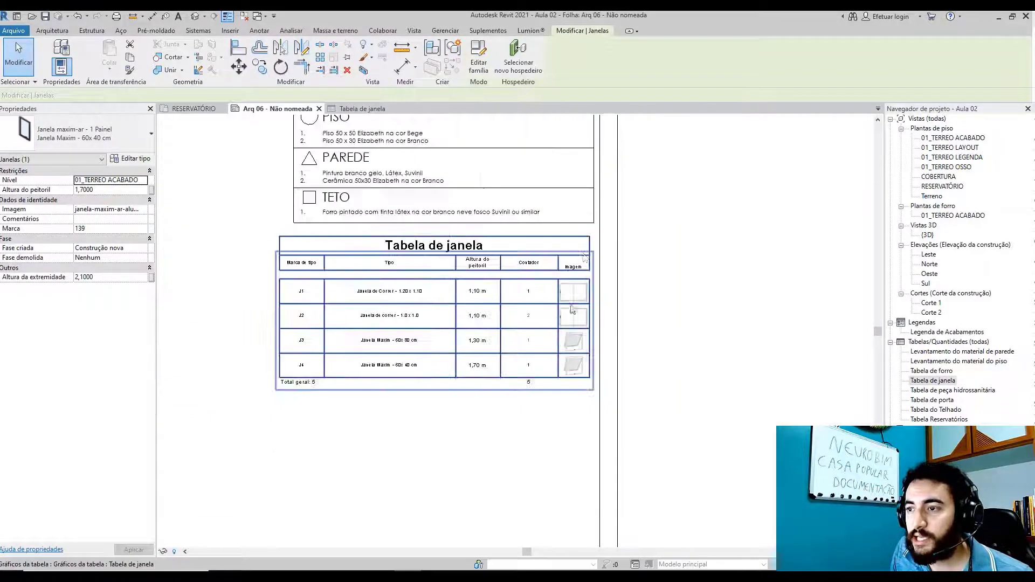
pyautogui.click(588, 313)
pyautogui.scroll(2, 605, 312)
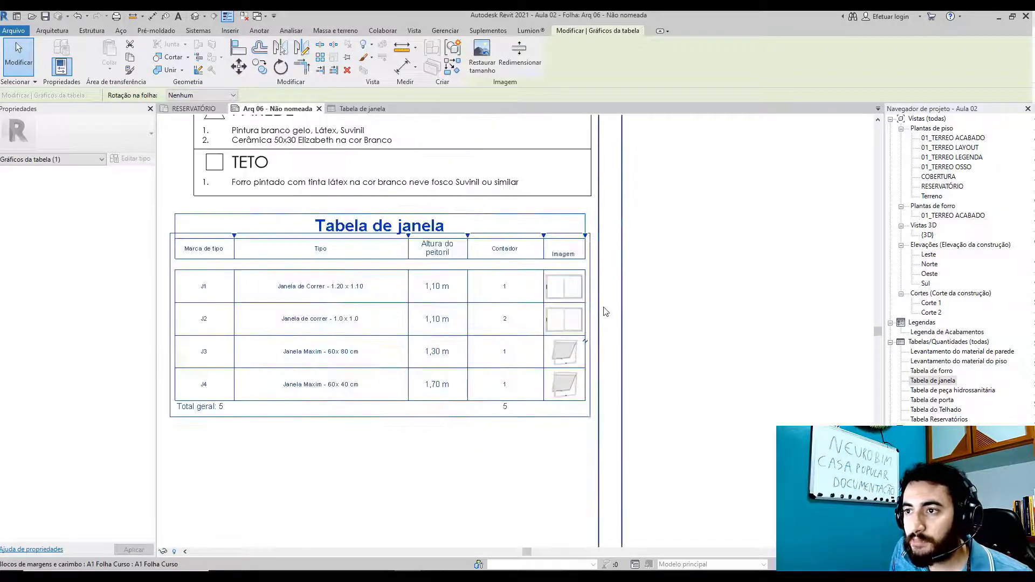
pyautogui.press('Up')
pyautogui.press('Up')
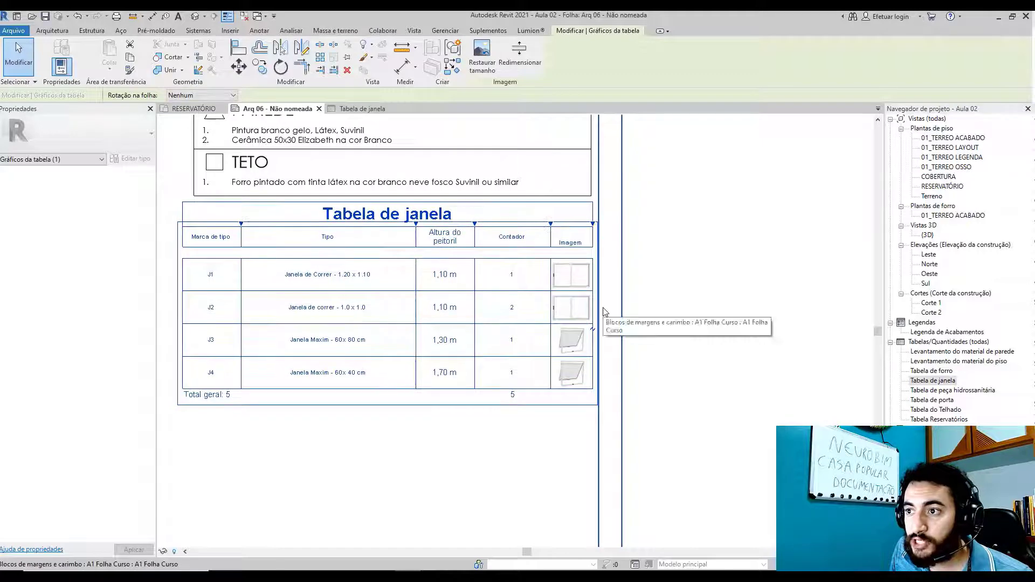
pyautogui.press('Left')
pyautogui.press('Up')
pyautogui.press('Up')
pyautogui.click(669, 298)
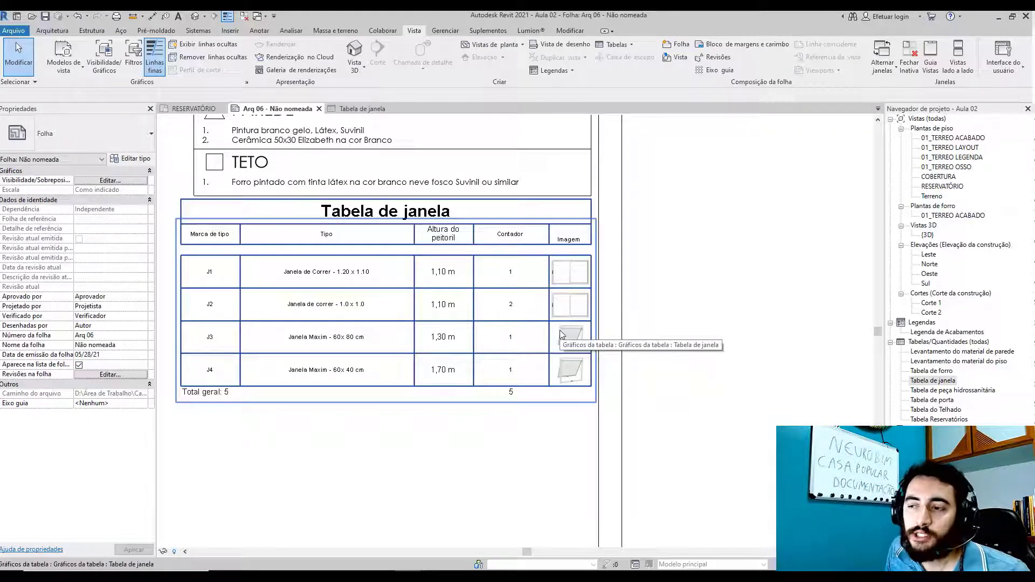
# - Place the Tabela de porta schedule on the sheet directly below the Tabela de janela schedule
pyautogui.scroll(-2, 559, 331)
pyautogui.scroll(-2, 509, 472)
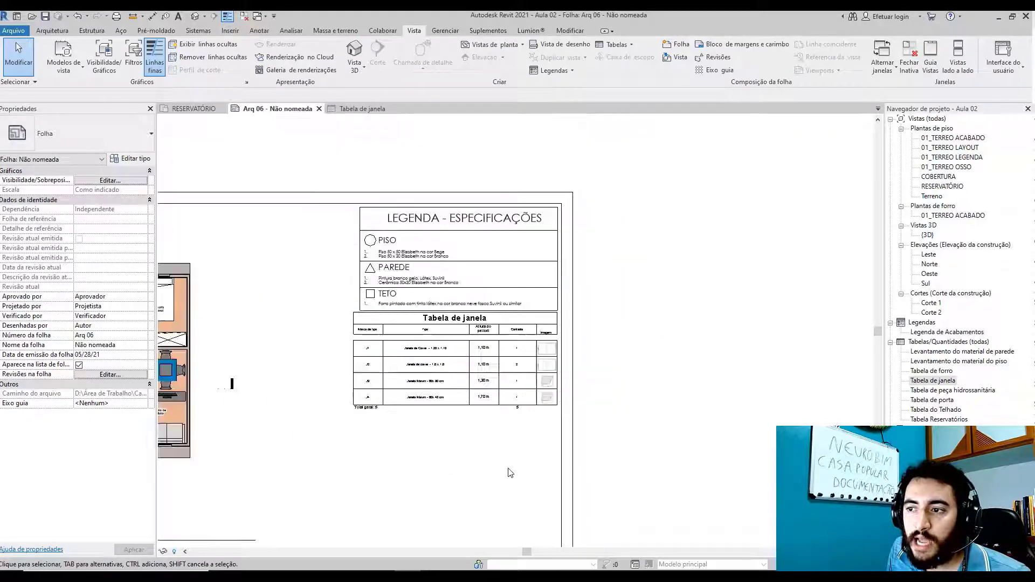
pyautogui.moveTo(542, 458); pyautogui.dragTo(612, 354, button='middle')
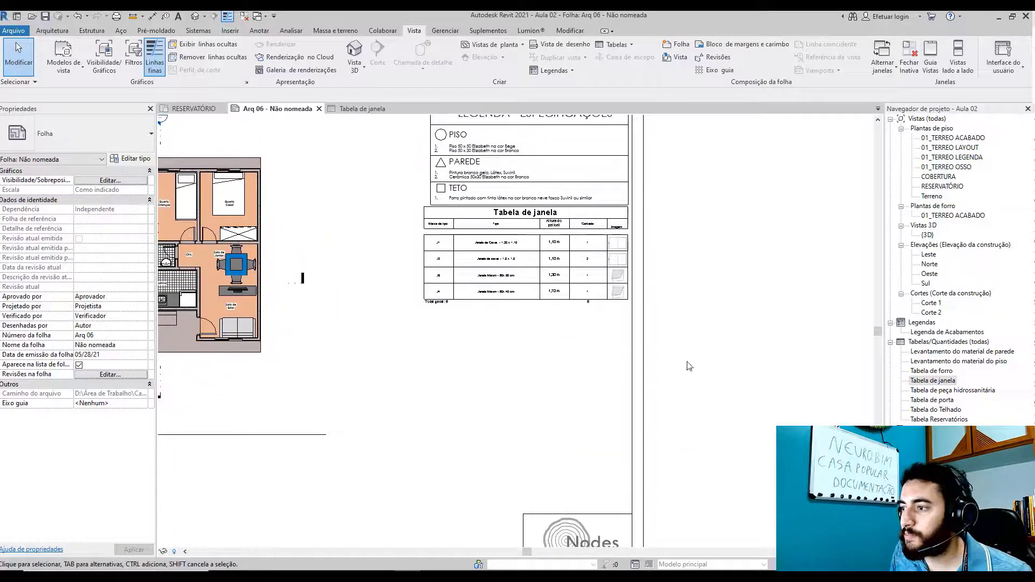
pyautogui.moveTo(942, 403); pyautogui.dragTo(491, 345)
pyautogui.click(491, 345)
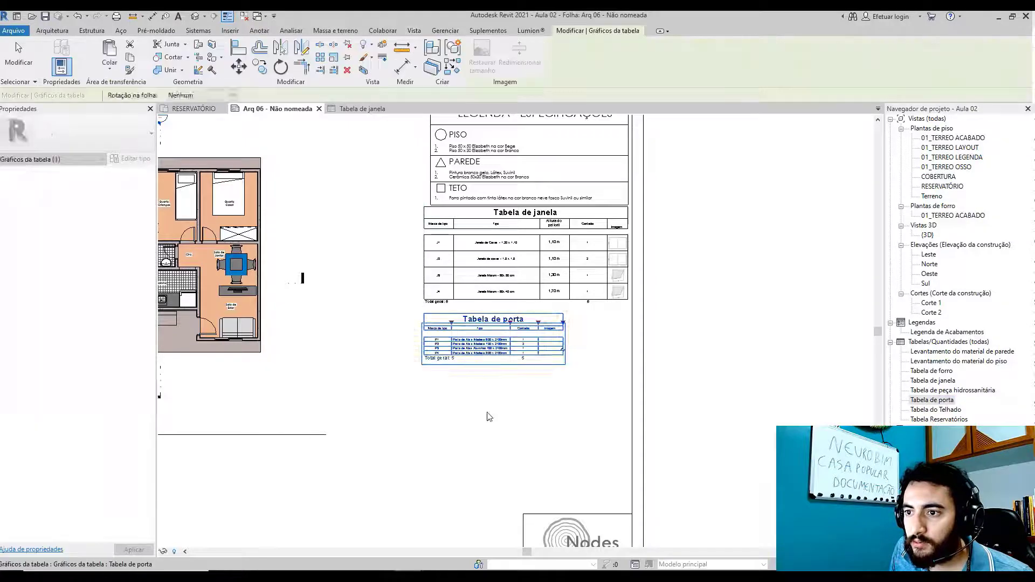
# - Open the Tabela de porta schedule and assign the image images.jpg to door types P1 and P2
pyautogui.scroll(4, 432, 361)
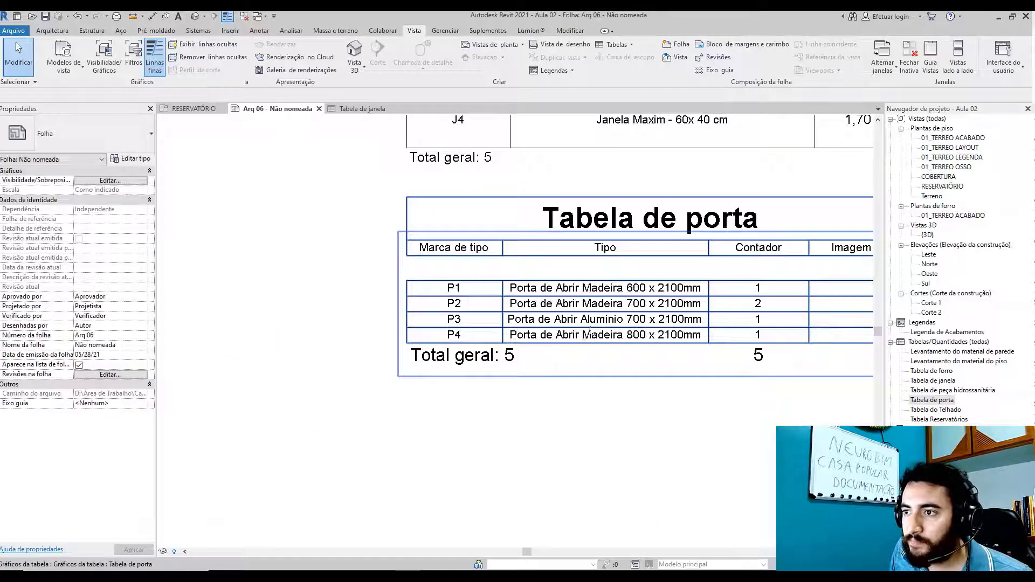
pyautogui.moveTo(620, 360); pyautogui.dragTo(419, 380, button='middle')
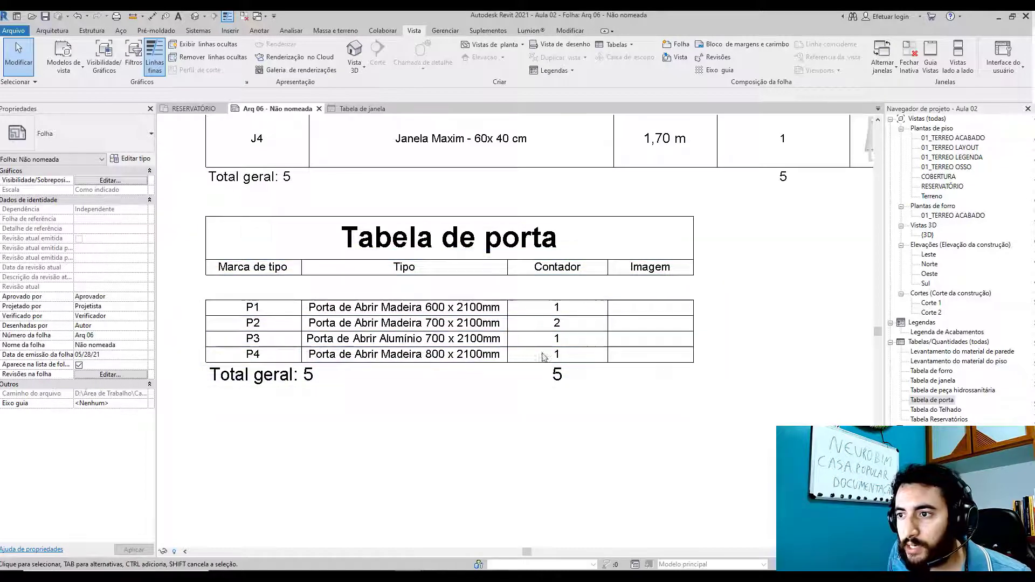
pyautogui.scroll(-1, 733, 402)
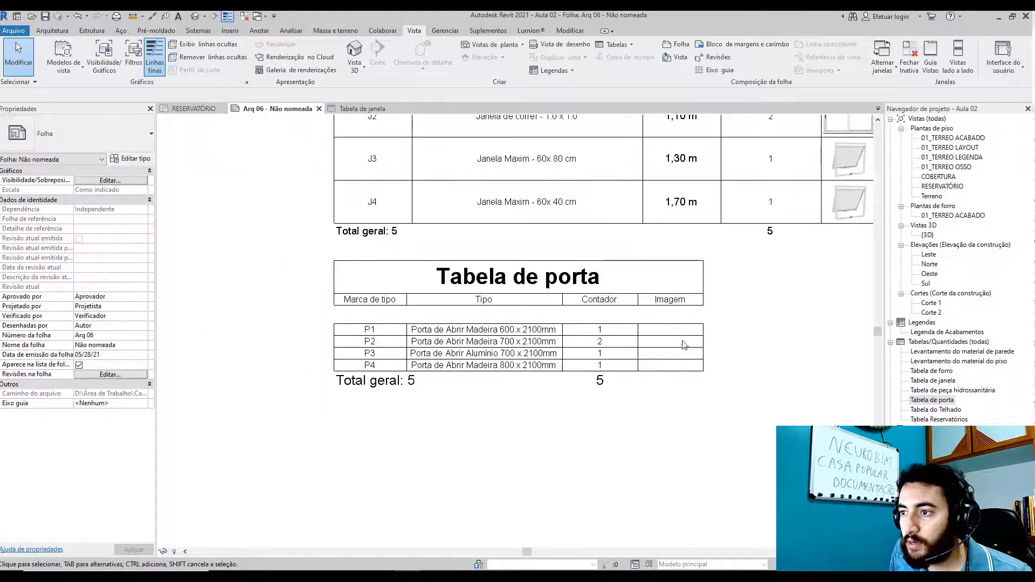
pyautogui.doubleClick(929, 401)
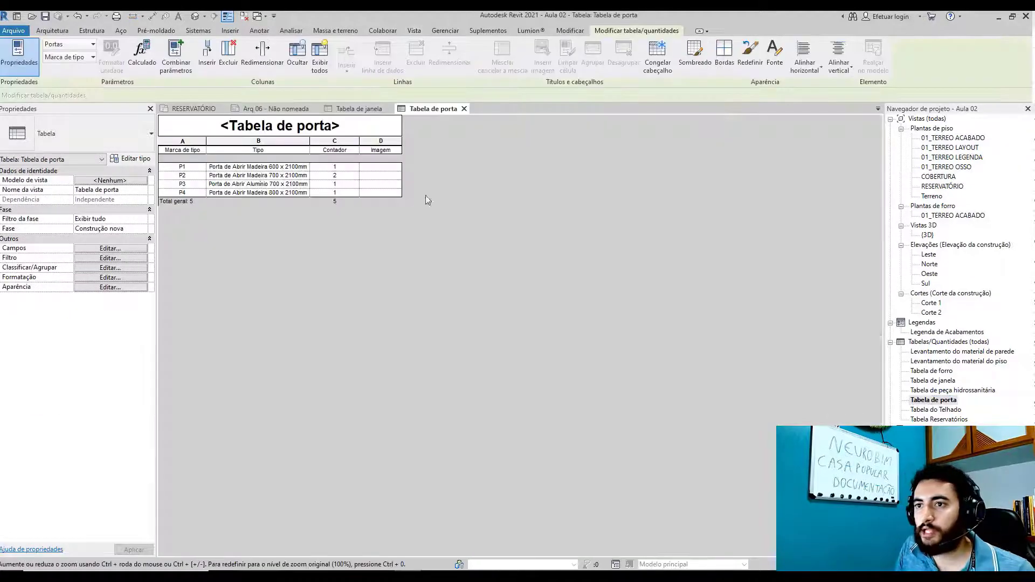
pyautogui.click(376, 168)
pyautogui.click(397, 168)
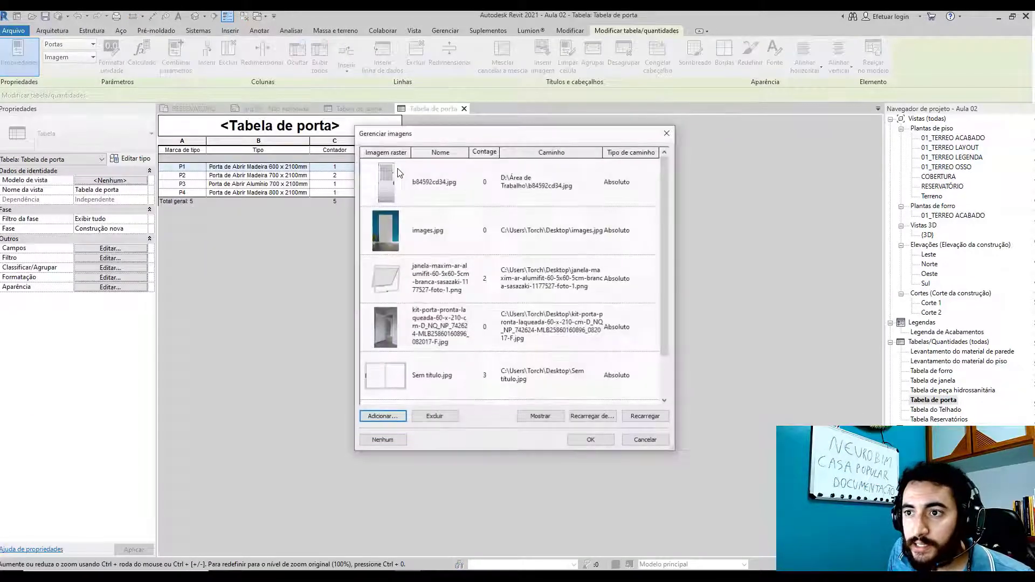
pyautogui.click(399, 239)
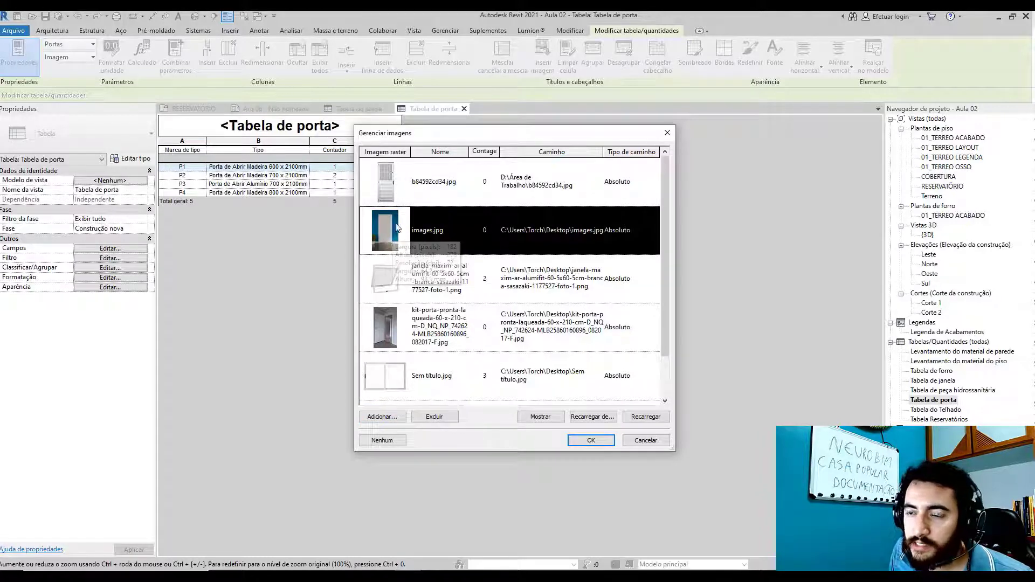
pyautogui.click(591, 440)
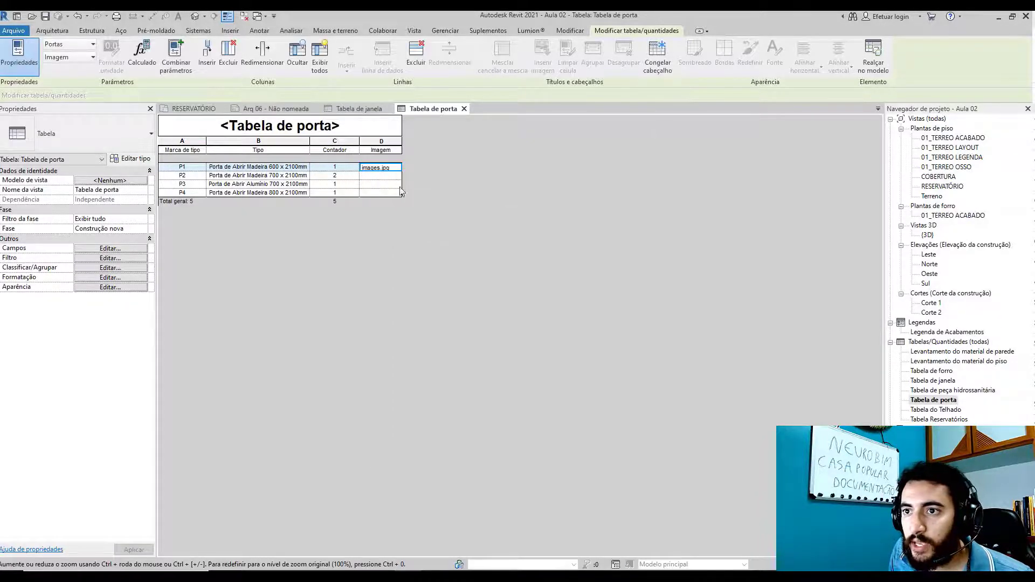
pyautogui.click(387, 177)
pyautogui.click(397, 176)
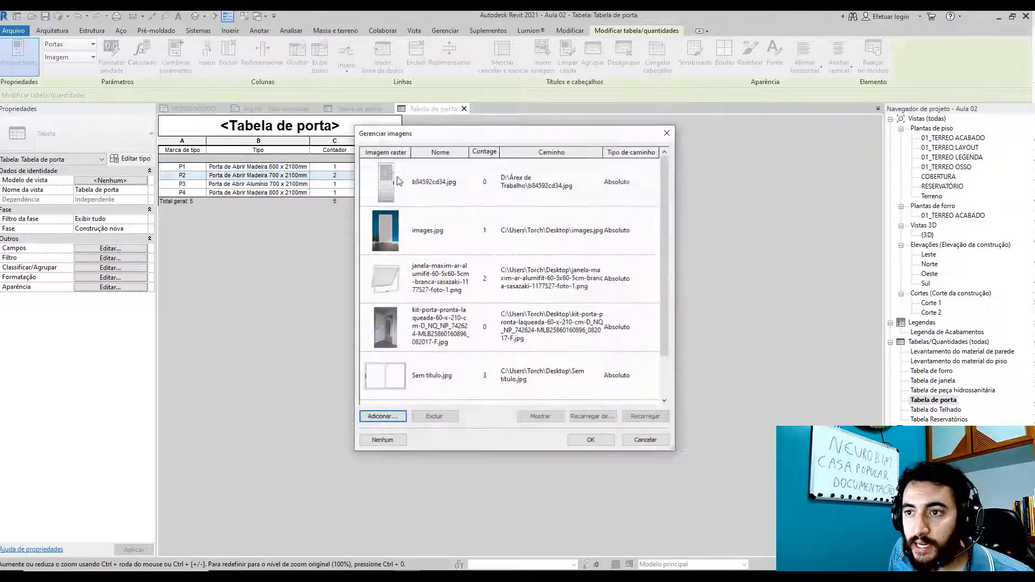
pyautogui.click(387, 227)
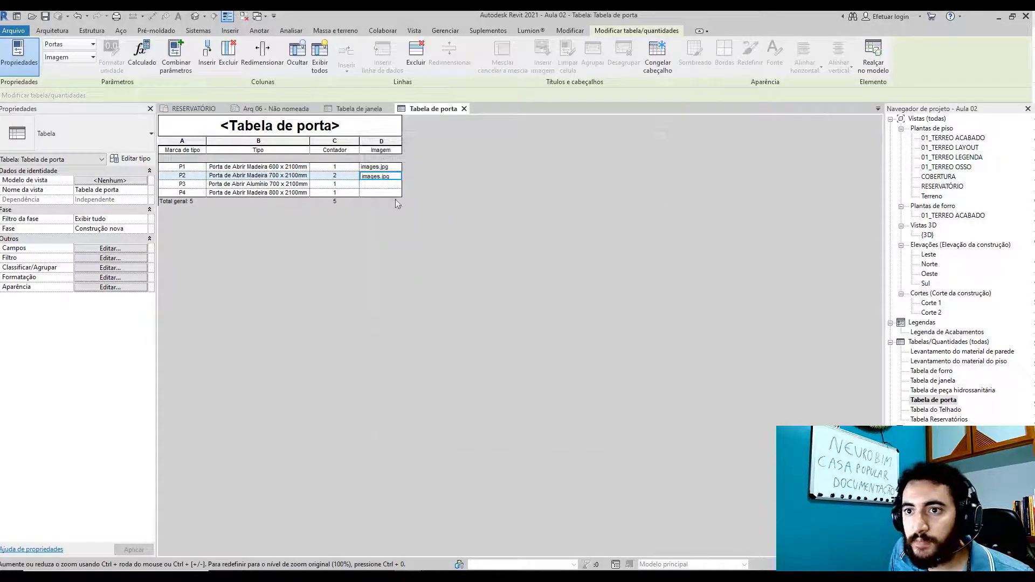
# - Assign the image b84592cd34.jpg to the aluminium door type P3
pyautogui.click(396, 185)
pyautogui.click(397, 185)
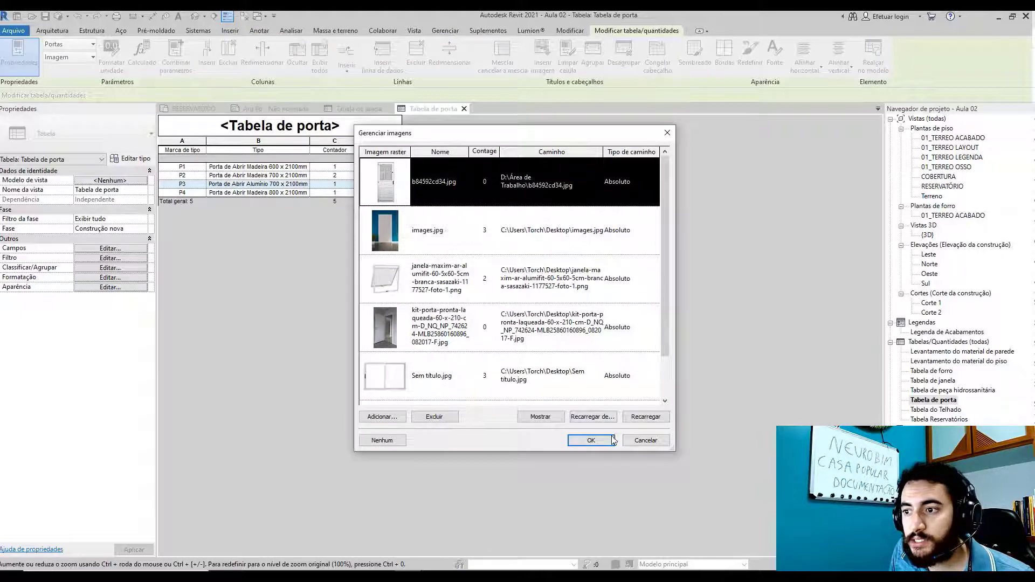
pyautogui.click(613, 439)
# - Assign the kit-porta-pronta-laqueada-60-x-210-cm image to door type P4 and close the Tabela de porta schedule
pyautogui.click(381, 193)
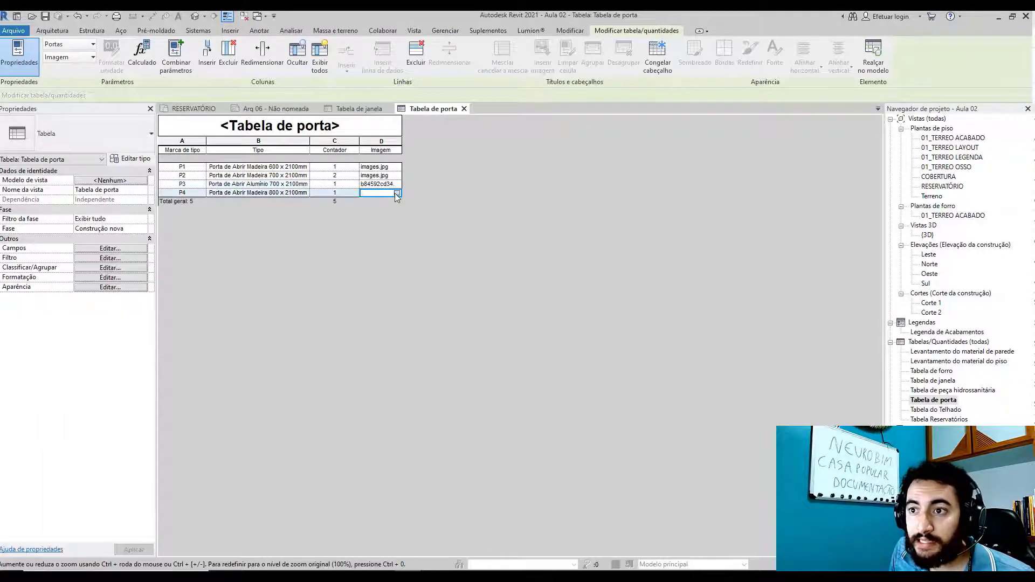
pyautogui.click(397, 194)
pyautogui.click(408, 323)
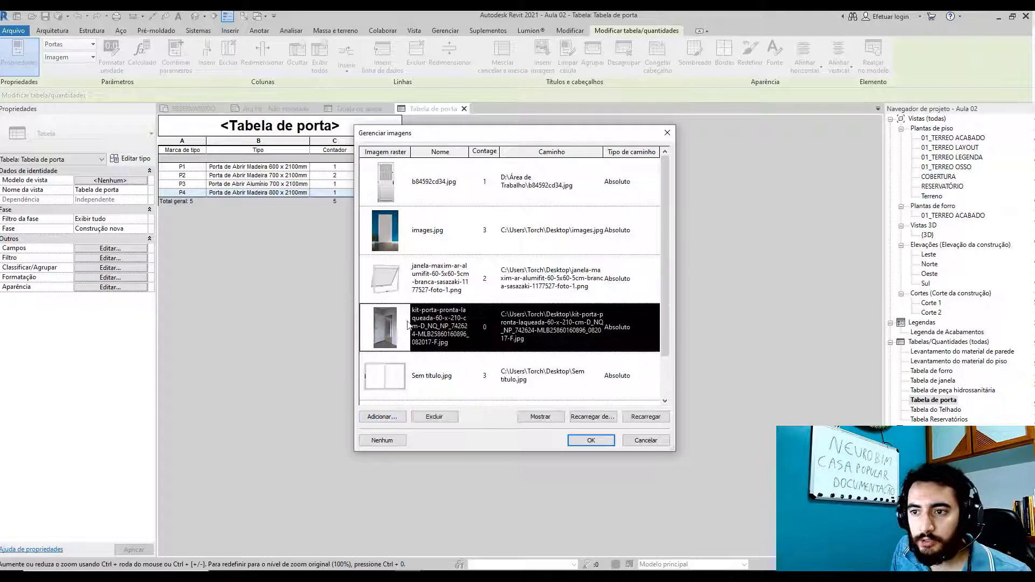
pyautogui.click(591, 440)
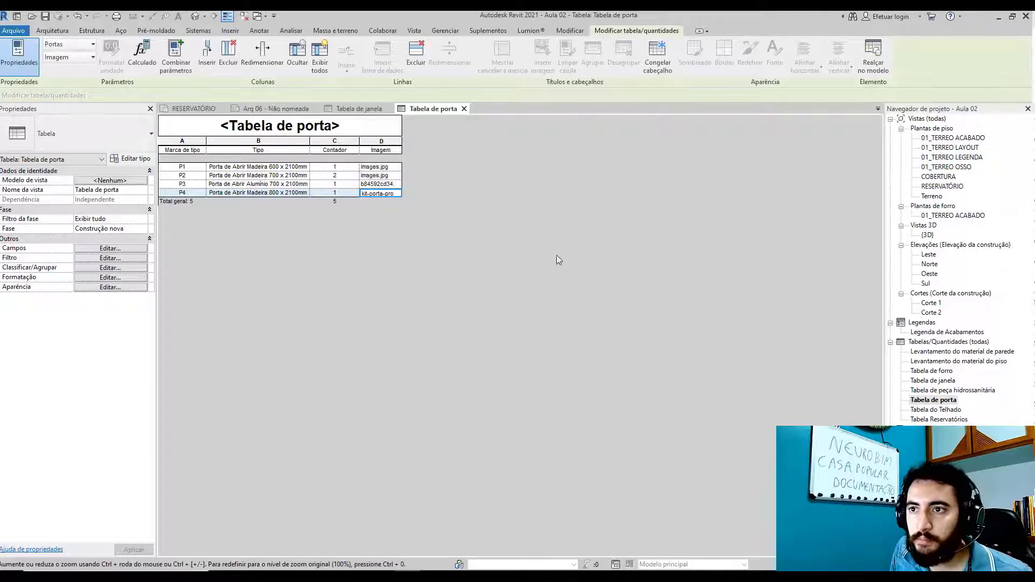
pyautogui.click(464, 109)
# - Move the Tabela de porta schedule on the sheet so its outer edge aligns beneath the Tabela de janela schedule
pyautogui.scroll(-4, 528, 325)
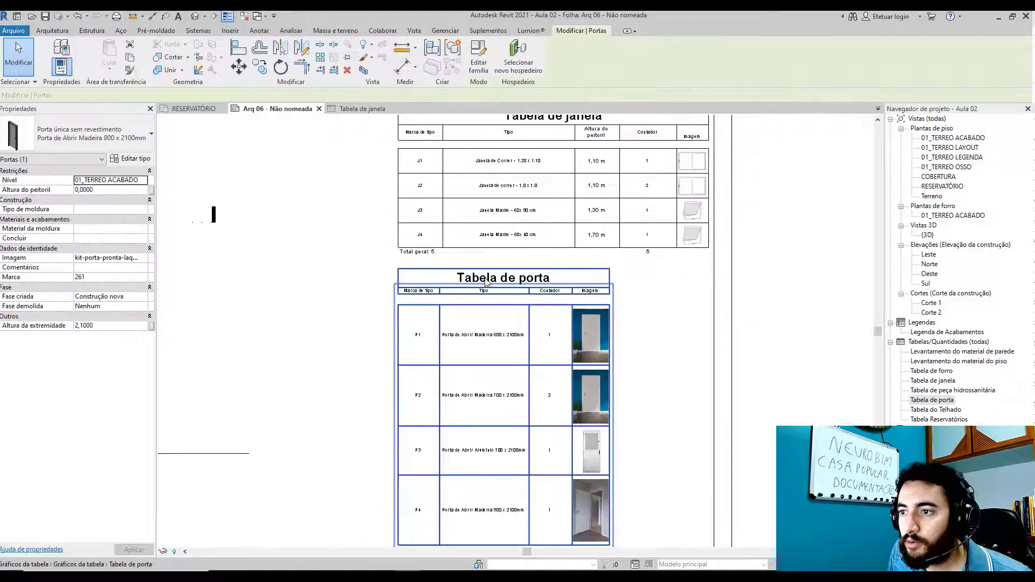
pyautogui.scroll(2, 528, 325)
pyautogui.click(546, 249)
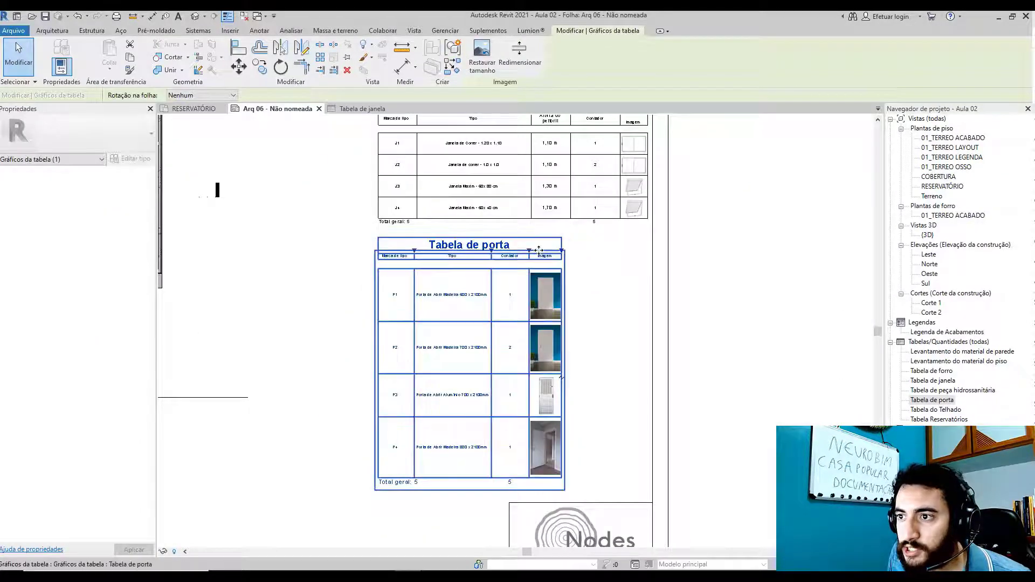
pyautogui.moveTo(546, 250); pyautogui.dragTo(623, 241)
pyautogui.click(657, 325)
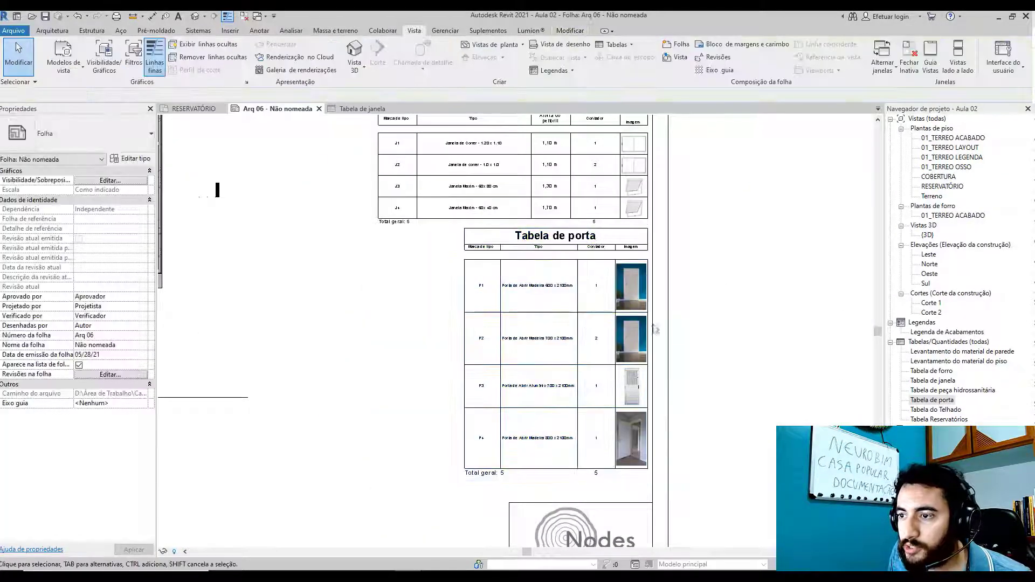
# - Examine the door schedule's images and the overall arrangement of plans, legend and schedules on the sheet
pyautogui.scroll(2, 646, 325)
pyautogui.scroll(-4, 631, 379)
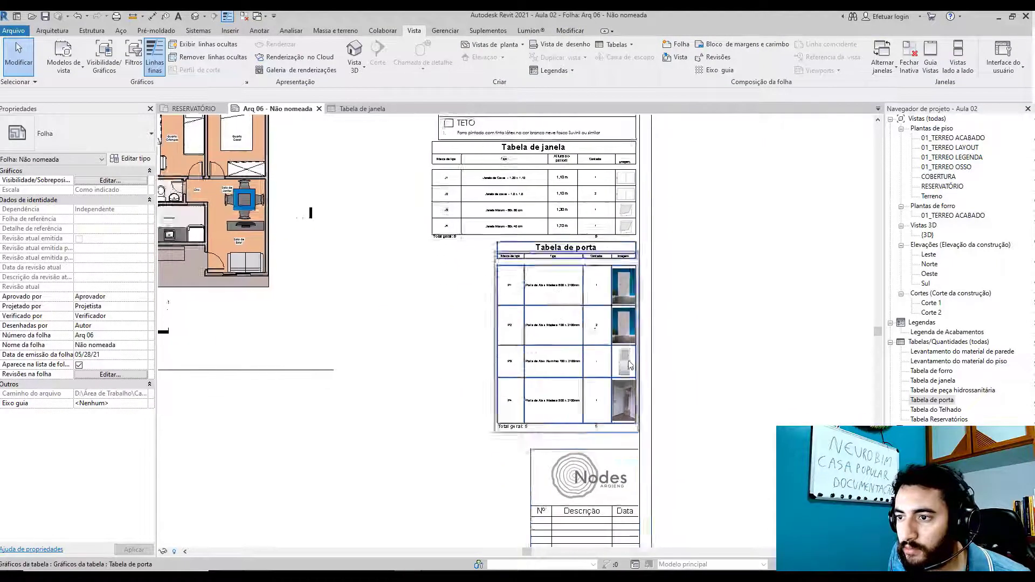
pyautogui.scroll(4, 632, 379)
pyautogui.scroll(-1, 634, 381)
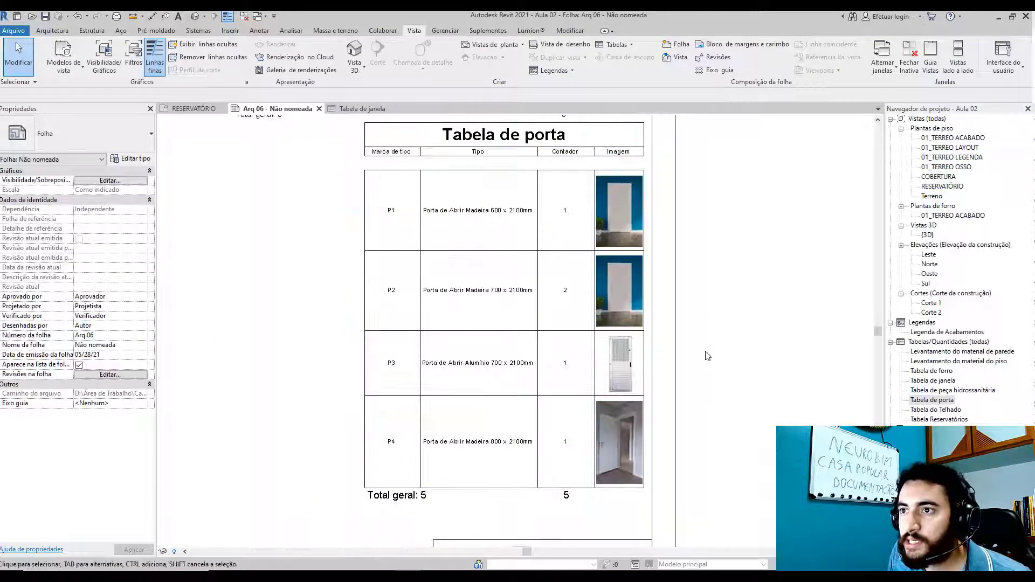
pyautogui.scroll(-1, 707, 354)
pyautogui.scroll(1, 707, 354)
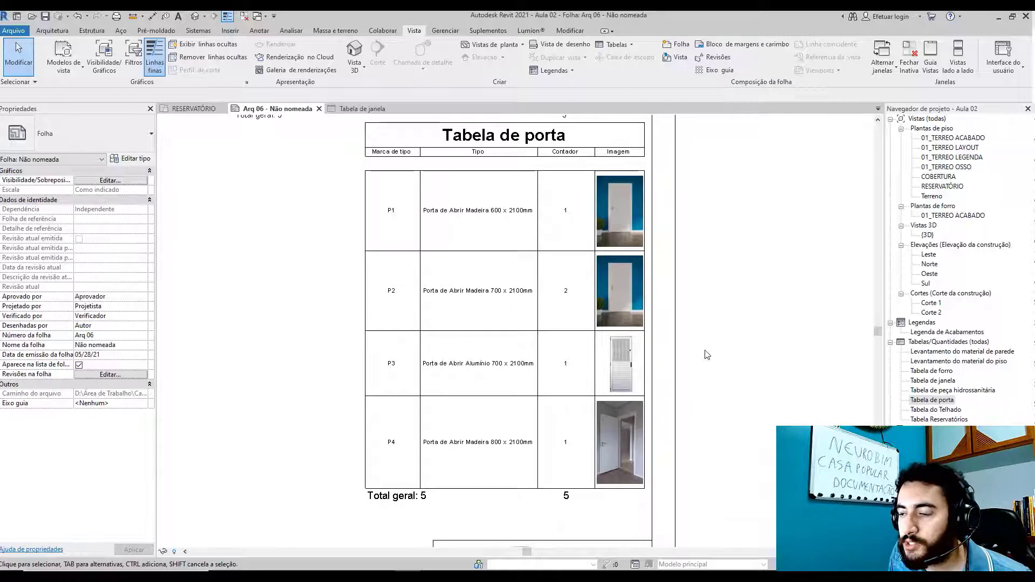
pyautogui.scroll(-1, 706, 354)
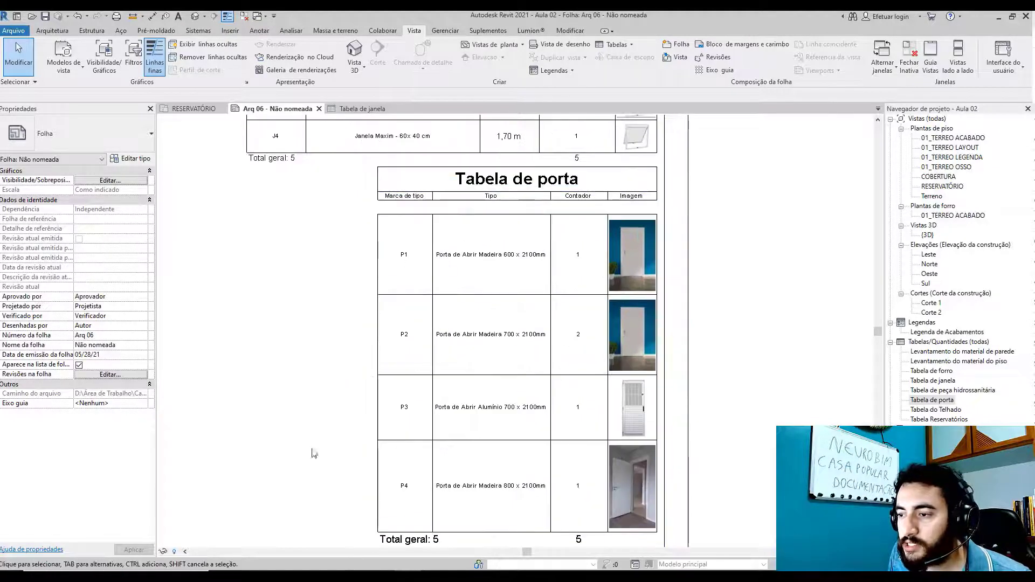
pyautogui.scroll(-3, 476, 393)
pyautogui.scroll(-1, 477, 393)
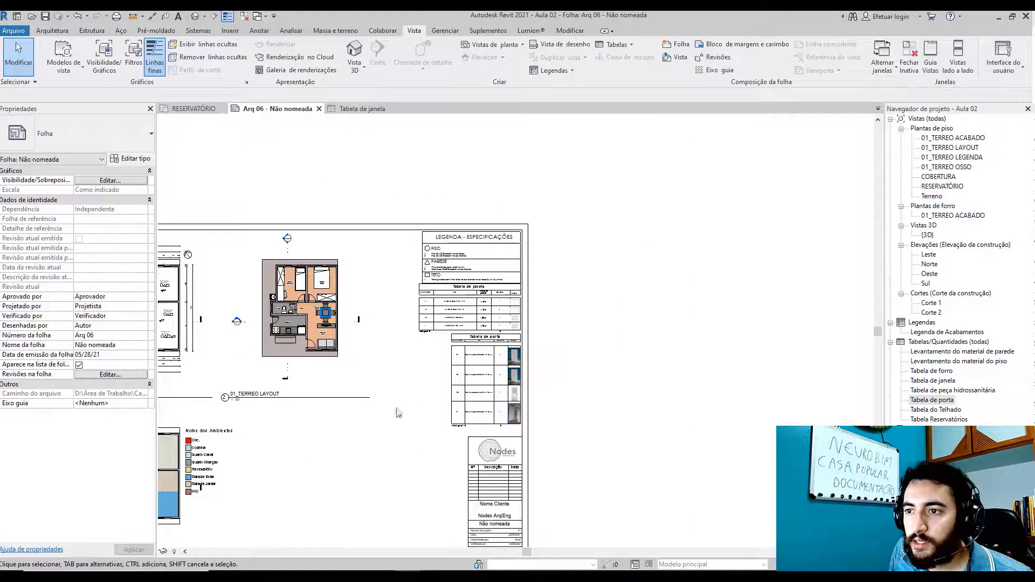
pyautogui.scroll(-2, 753, 308)
pyautogui.scroll(1, 573, 354)
pyautogui.scroll(-1, 565, 284)
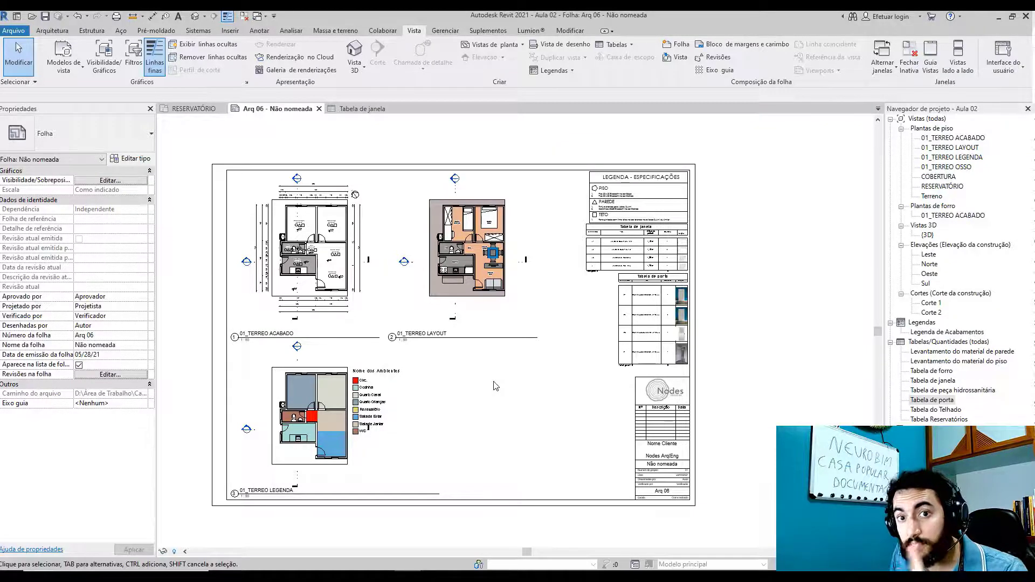
# - Replace the Nome Cliente placeholder in the title block with the clients' house name
pyautogui.scroll(5, 625, 416)
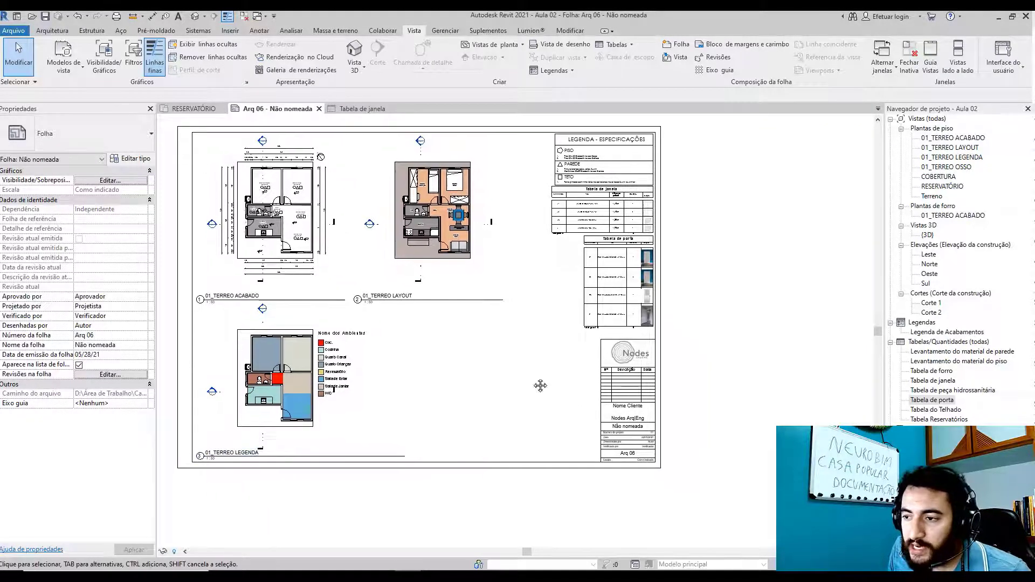
pyautogui.moveTo(625, 416); pyautogui.dragTo(459, 369, button='middle')
pyautogui.scroll(2, 473, 351)
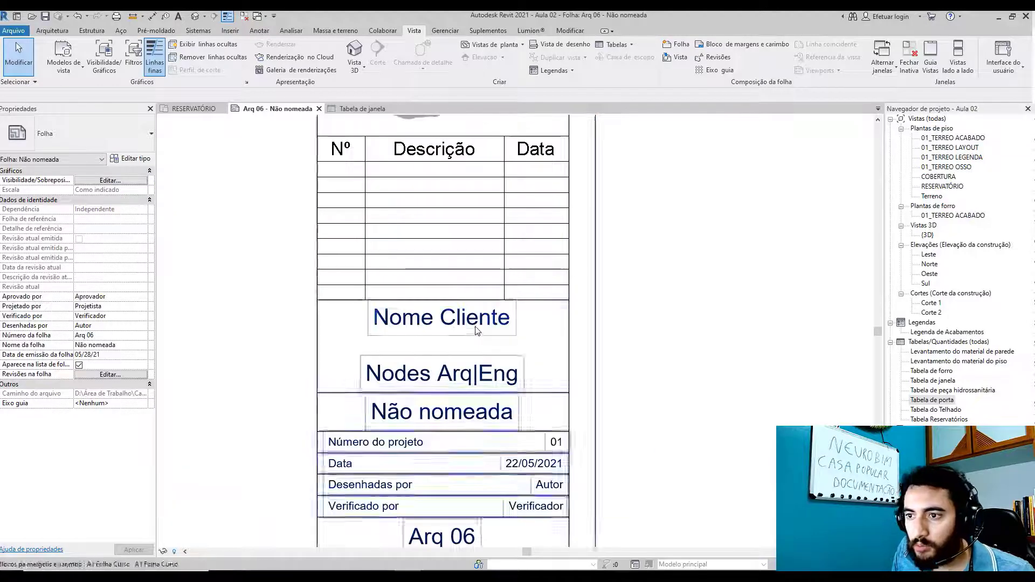
pyautogui.doubleClick(473, 328)
pyautogui.write('c')
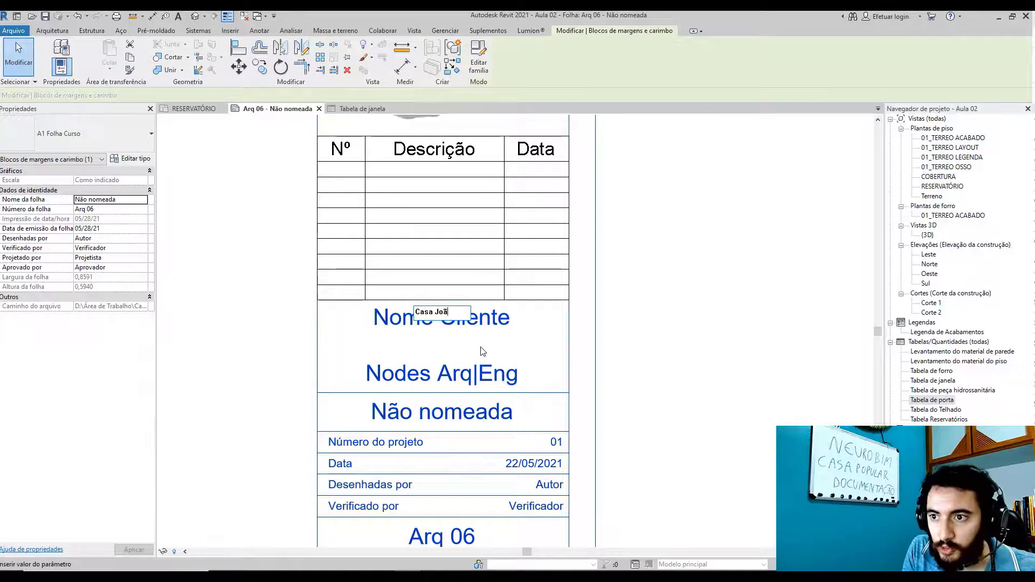
pyautogui.write('asa João e Maria')
pyautogui.click(483, 351)
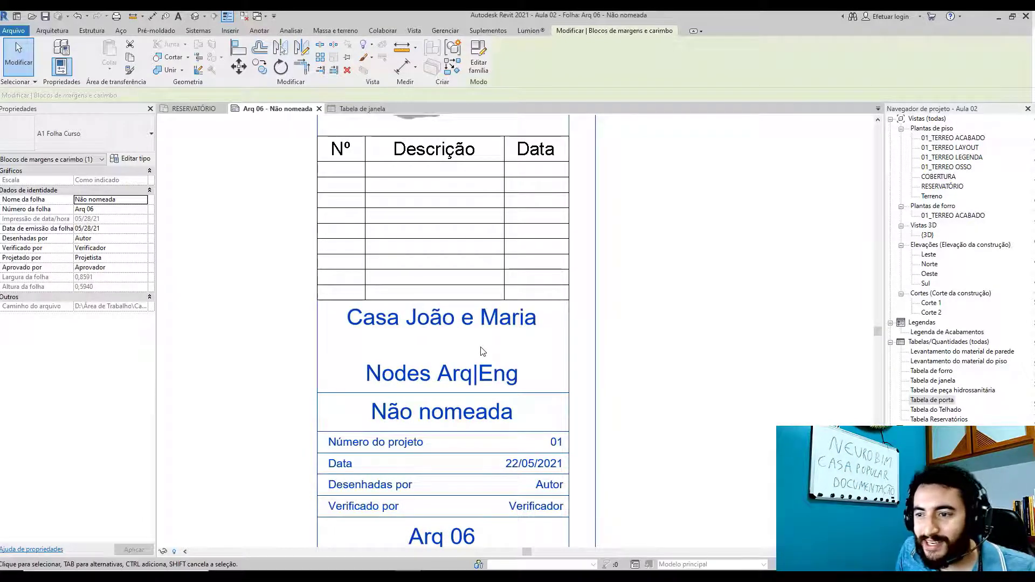
# - Name the sheet Plantas Térreo and set the title block date to 28/05/2021
pyautogui.moveTo(462, 396); pyautogui.dragTo(508, 336, button='middle')
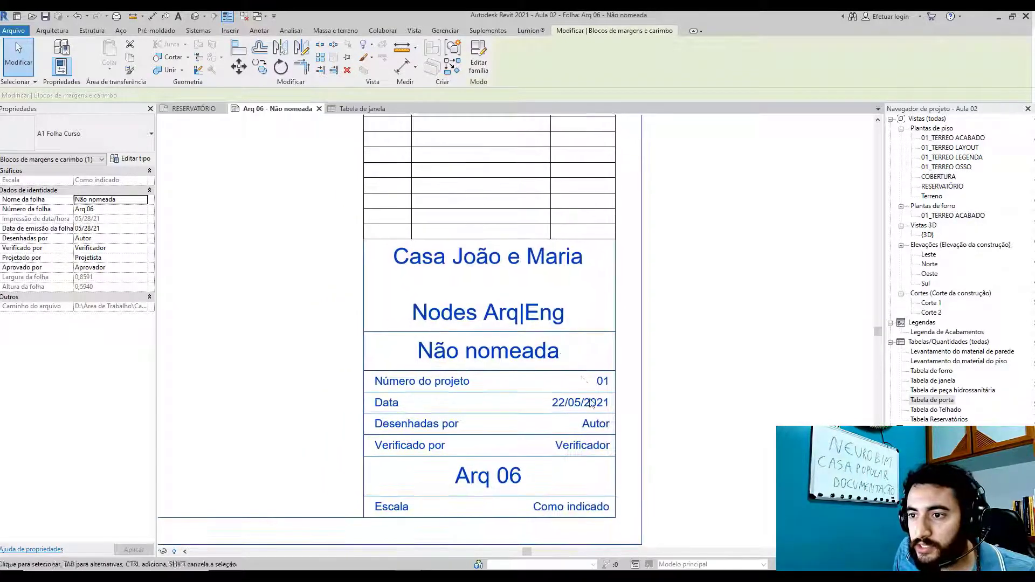
pyautogui.click(504, 359)
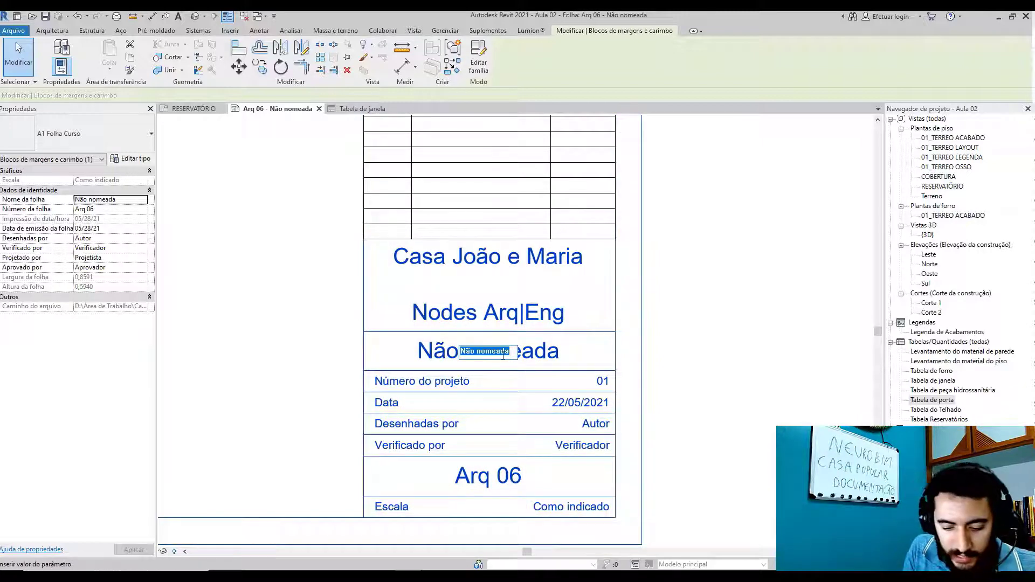
pyautogui.write('Pl')
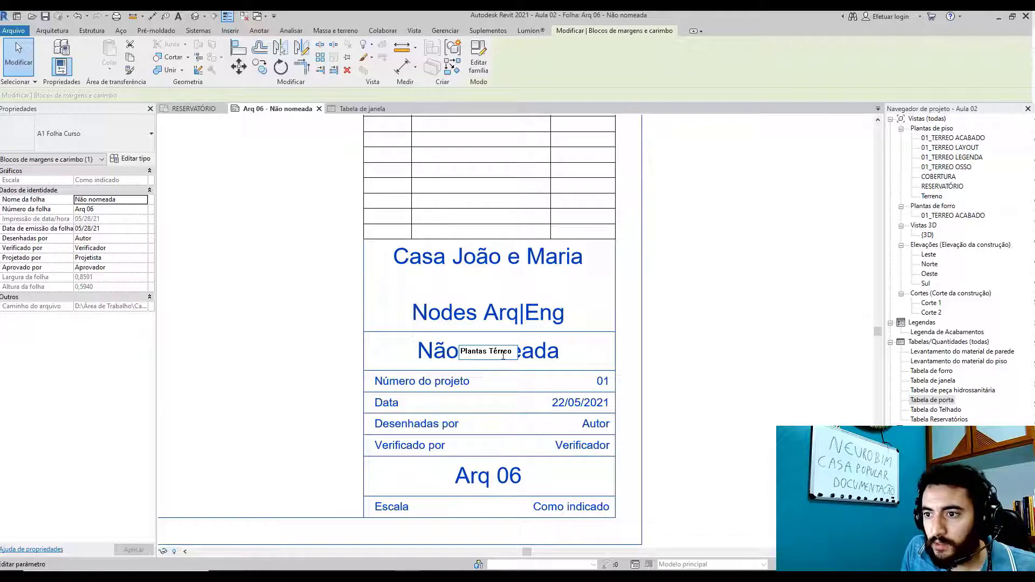
pyautogui.write('antas Térreo')
pyautogui.press('Return')
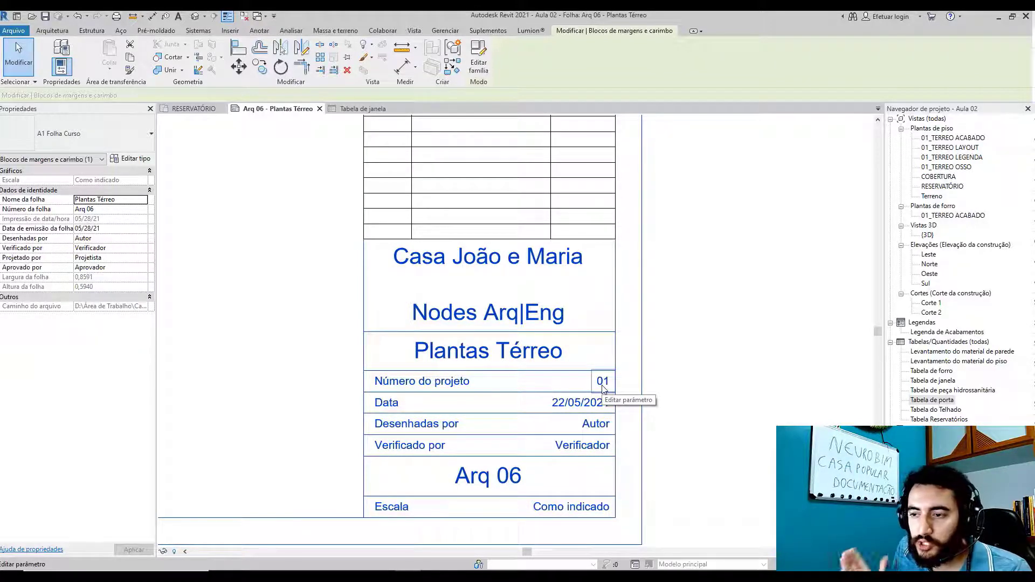
pyautogui.click(562, 404)
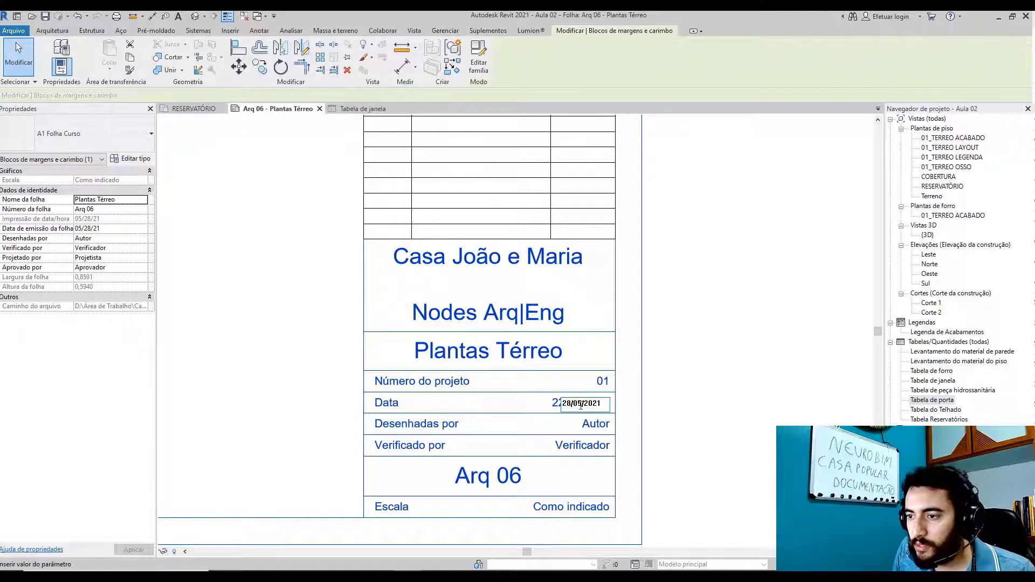
pyautogui.press('Return')
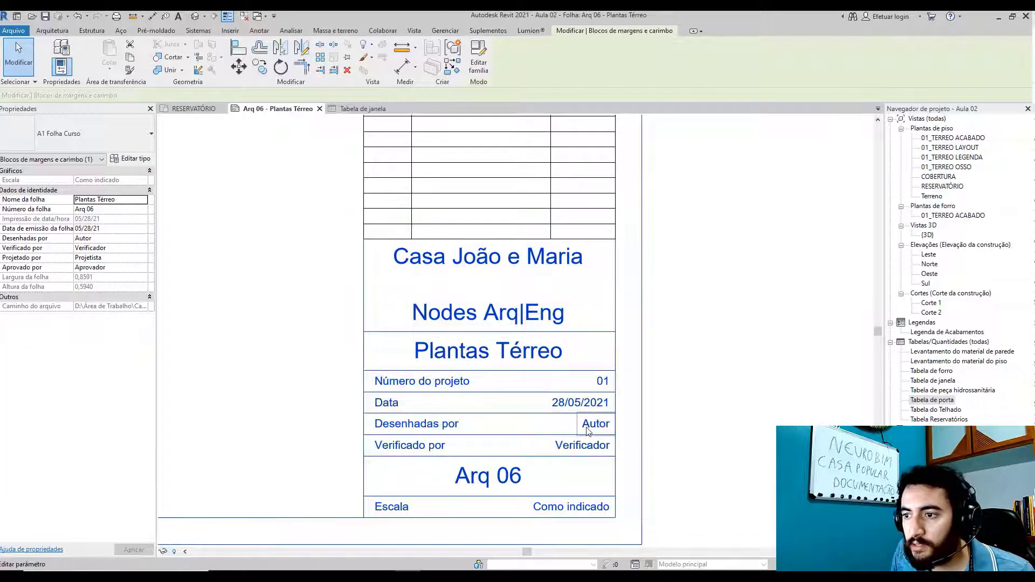
# - Fill in the names of the drafter and the checker in the title block's Desenhadas por and Verificado por fields
pyautogui.click(595, 425)
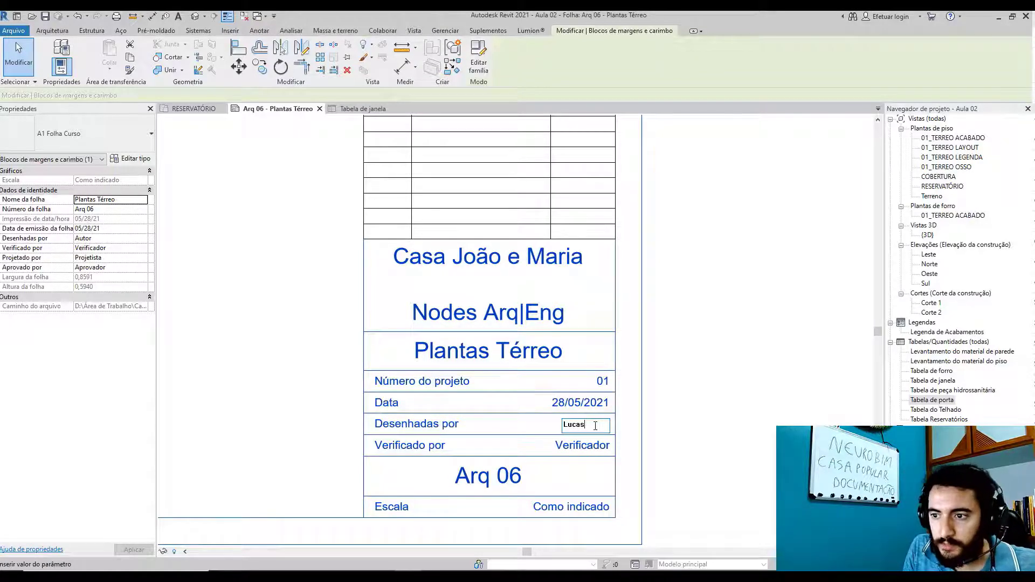
pyautogui.click(593, 446)
pyautogui.write('Vc')
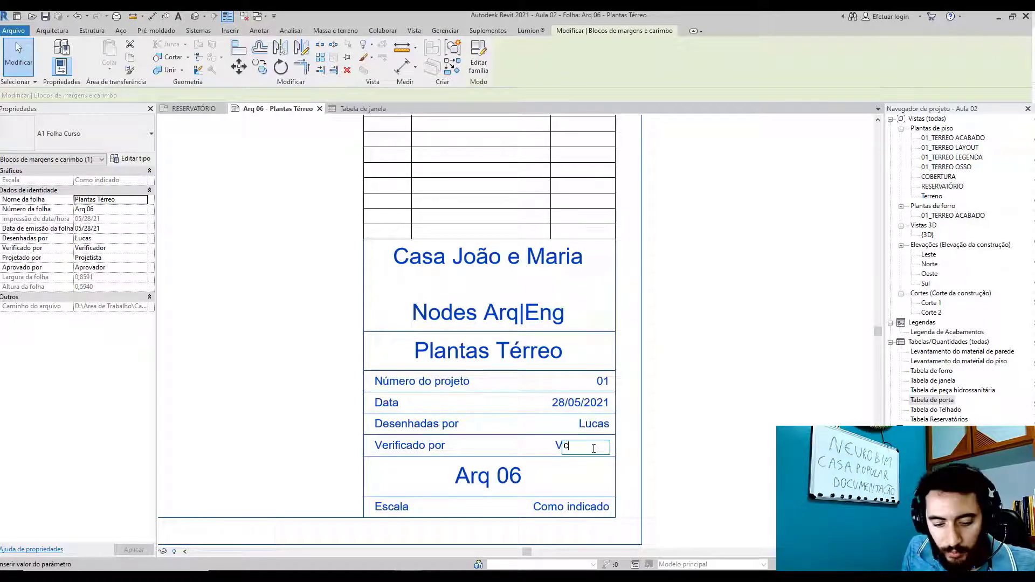
pyautogui.write('mila')
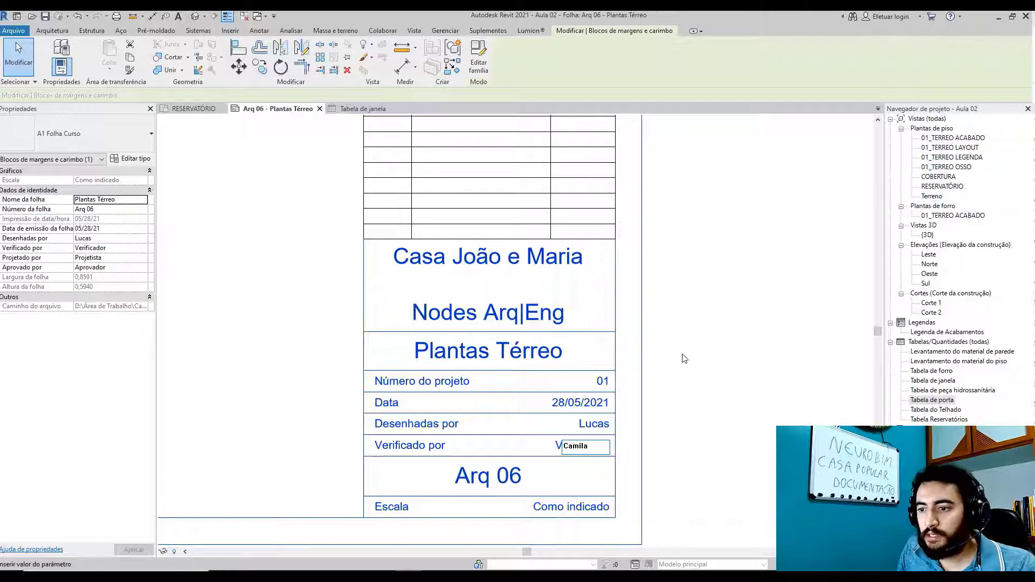
pyautogui.press('Return')
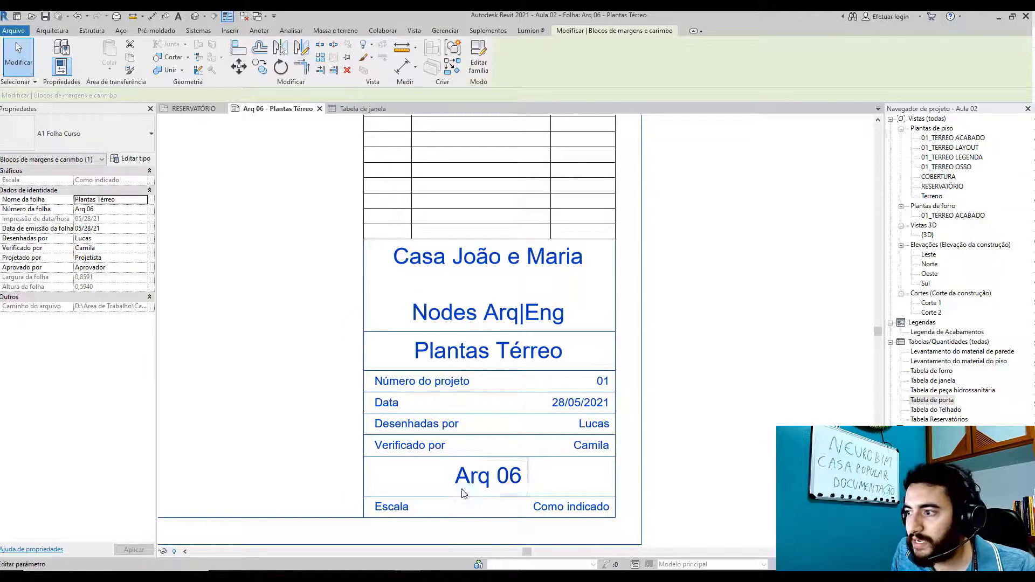
# - Change the sheet number in the title block to A-01
pyautogui.click(932, 400)
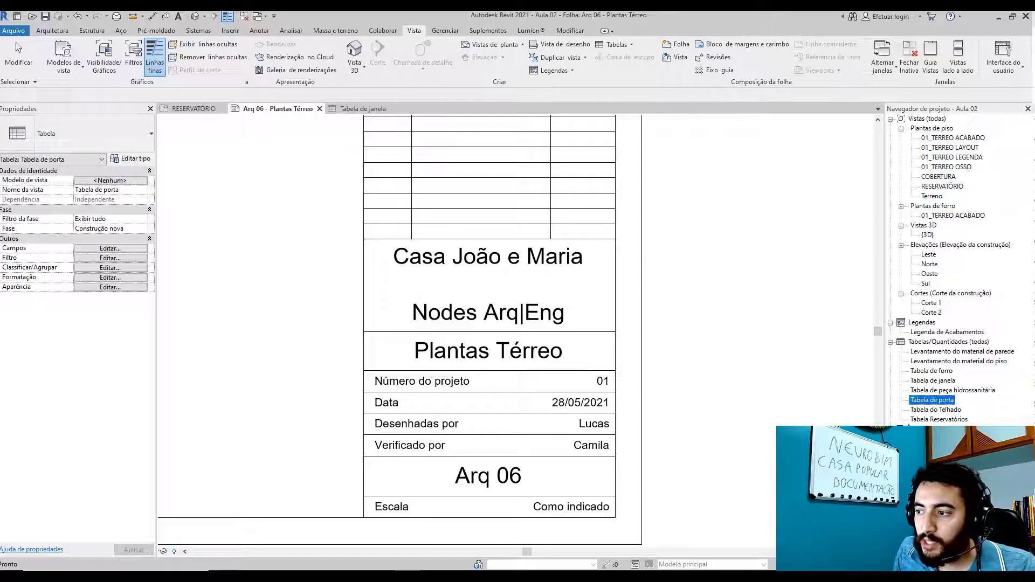
pyautogui.click(512, 482)
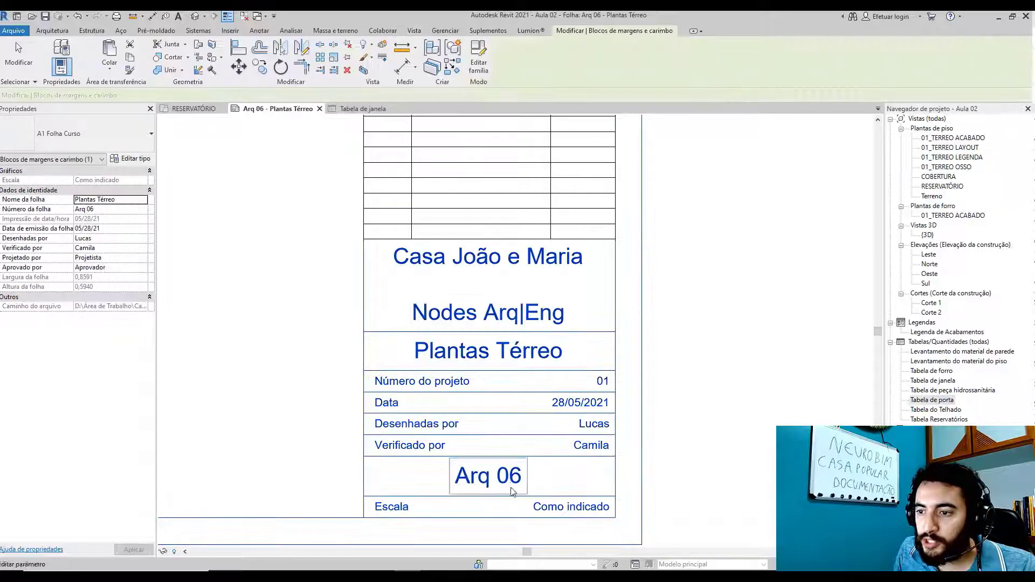
pyautogui.click(512, 483)
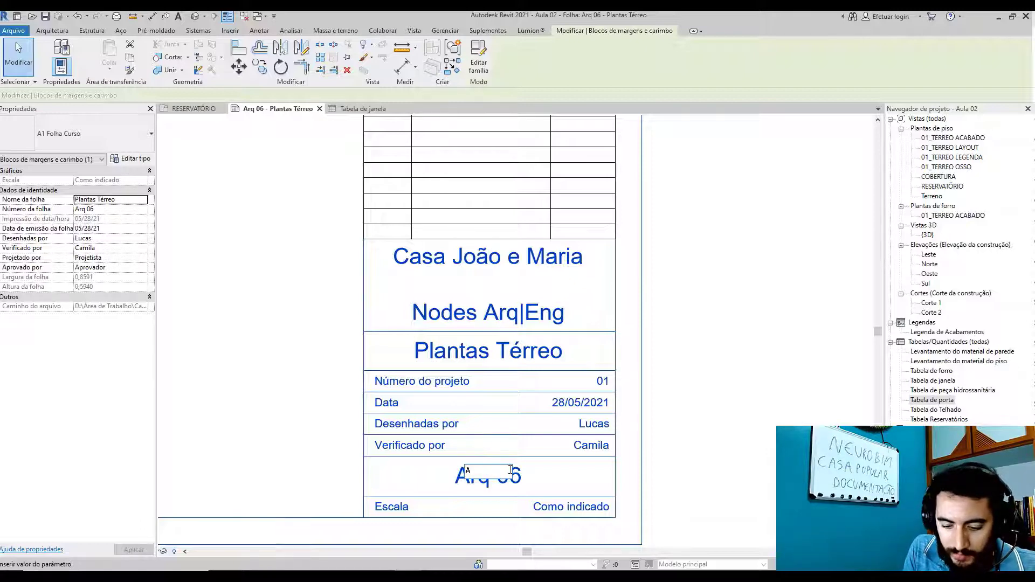
pyautogui.click(625, 447)
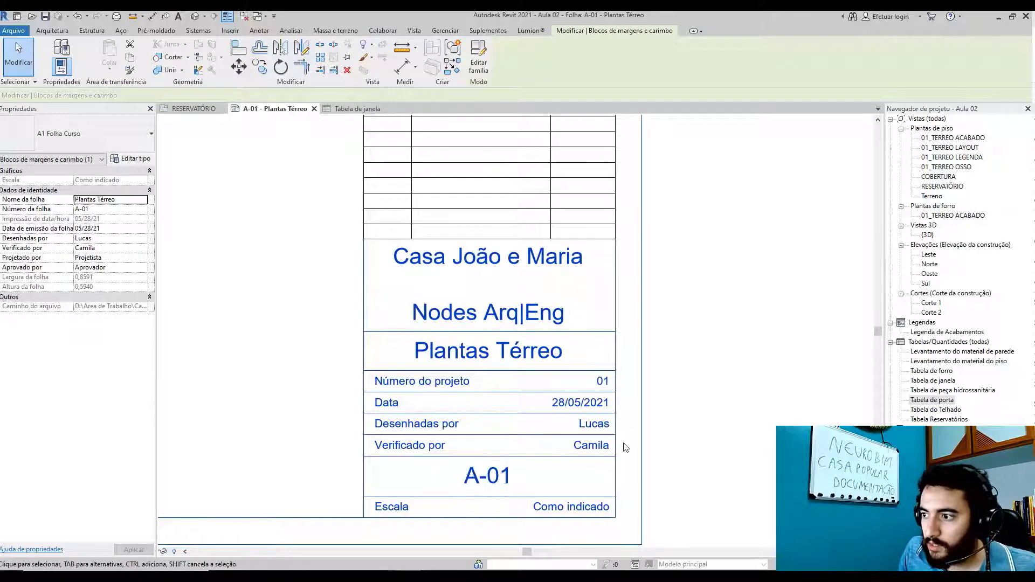
pyautogui.click(691, 431)
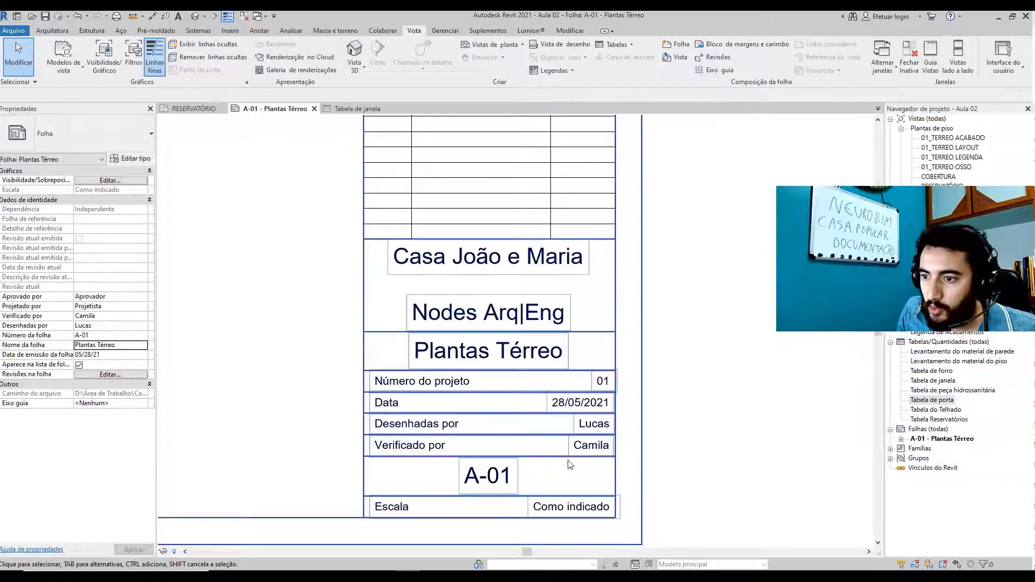
# - Review the completed title block, the sheet layout and the finishes legend viewport on sheet A-01
pyautogui.scroll(-2, 623, 479)
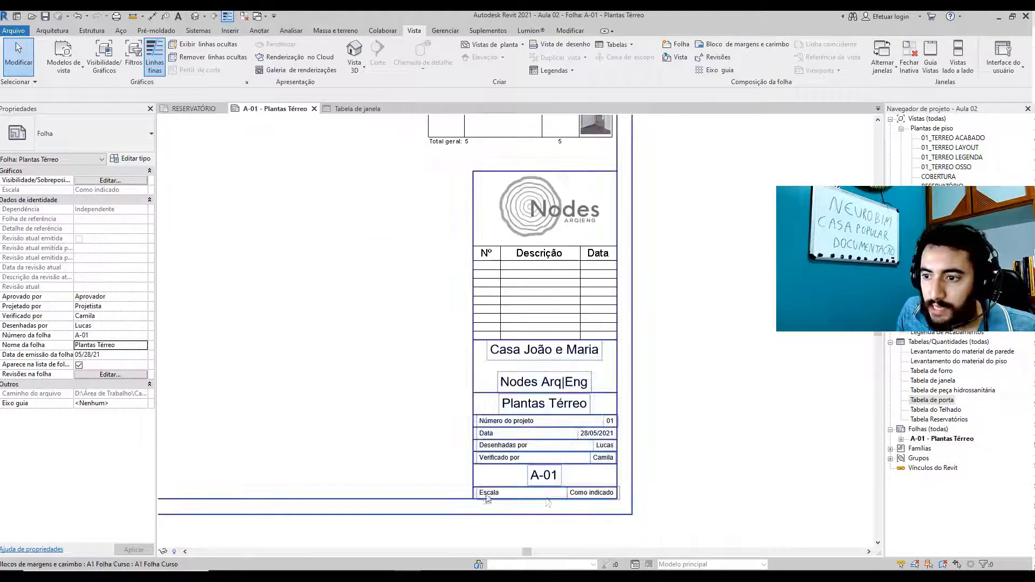
pyautogui.scroll(2, 486, 499)
pyautogui.scroll(-5, 646, 506)
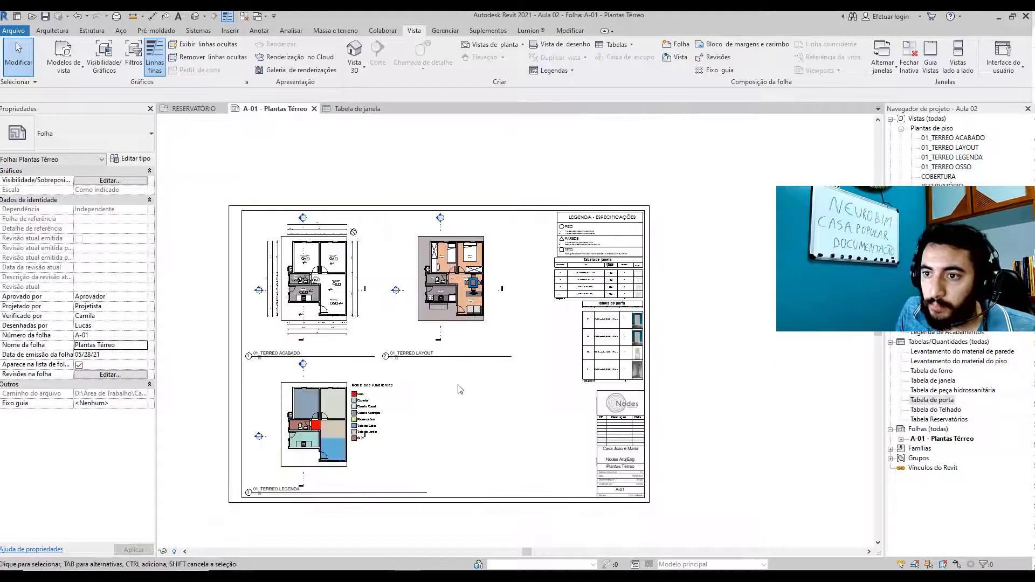
pyautogui.scroll(2, 458, 386)
pyautogui.scroll(-2, 495, 396)
pyautogui.scroll(3, 688, 201)
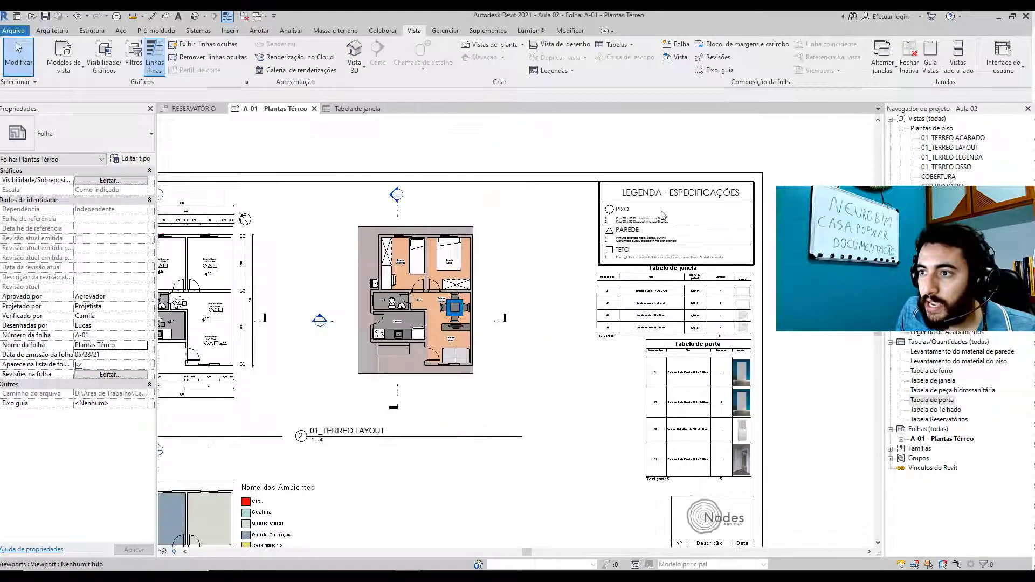
pyautogui.click(688, 200)
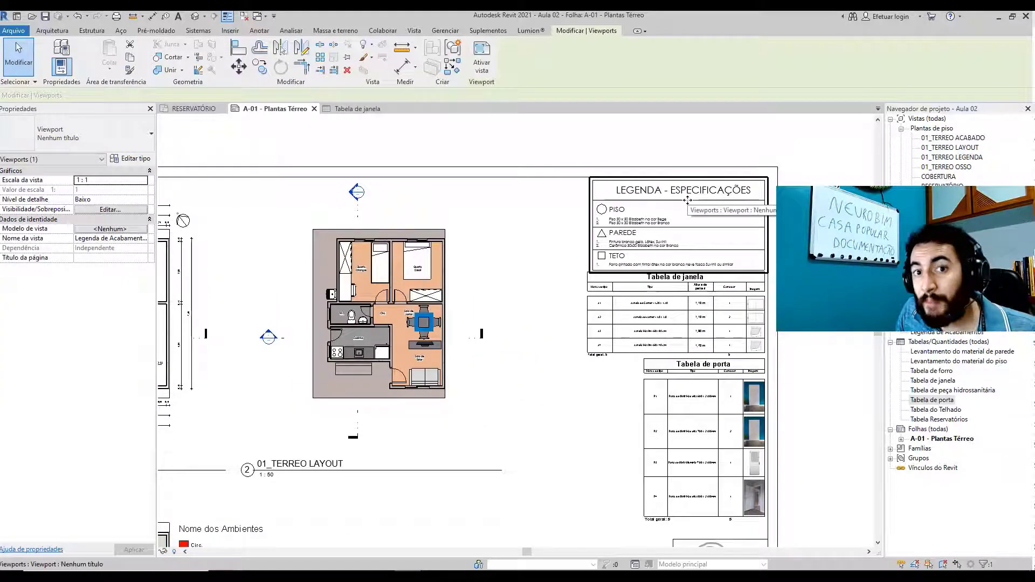
# - Examine the overall layout of sheet A-01, including its plans, legend, schedules and title block
pyautogui.scroll(-5, 280, 469)
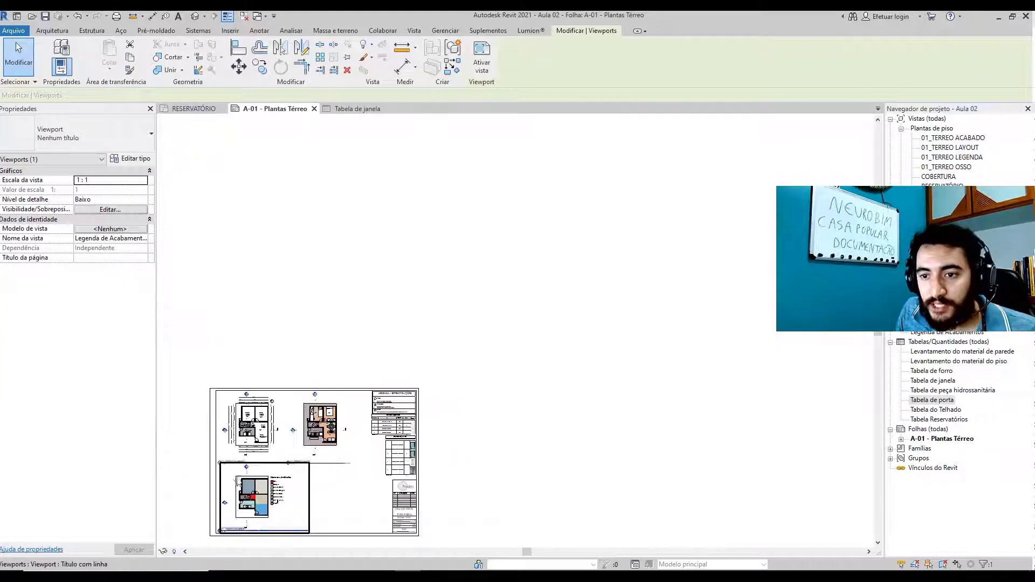
pyautogui.scroll(5, 236, 477)
pyautogui.scroll(-4, 443, 453)
pyautogui.moveTo(528, 441); pyautogui.dragTo(474, 415, button='middle')
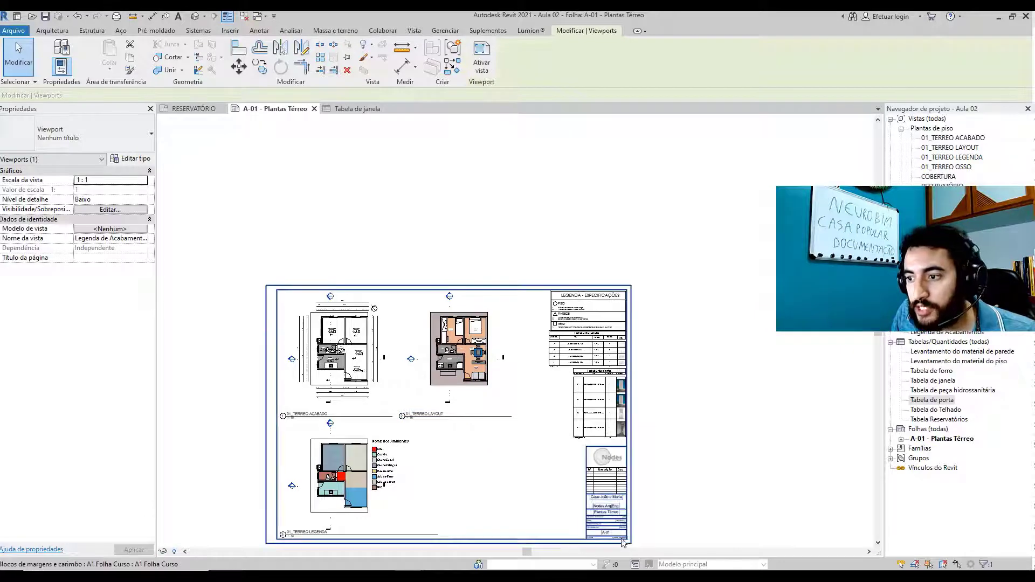
pyautogui.scroll(5, 626, 544)
pyautogui.scroll(-5, 626, 544)
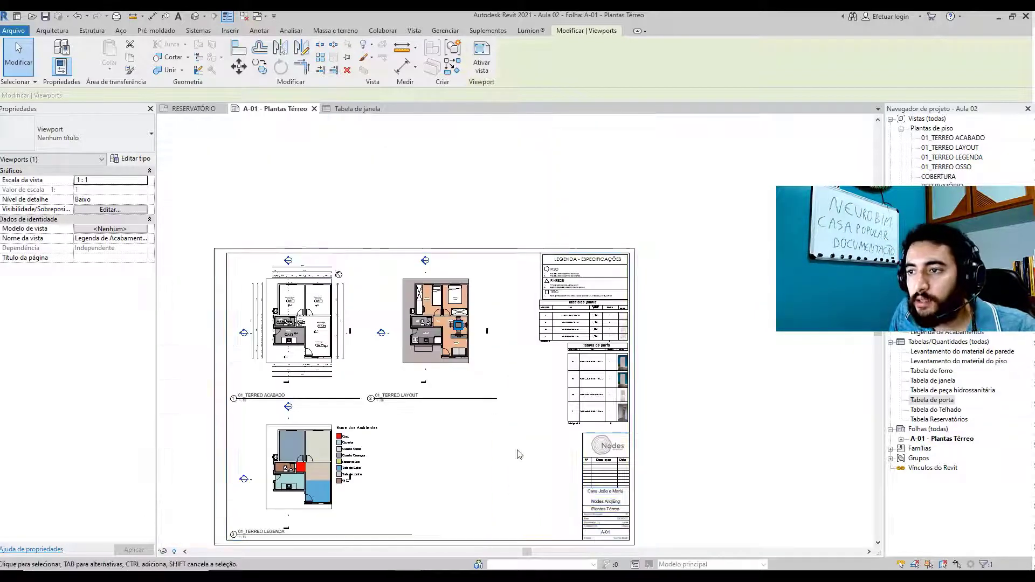
pyautogui.scroll(2, 518, 454)
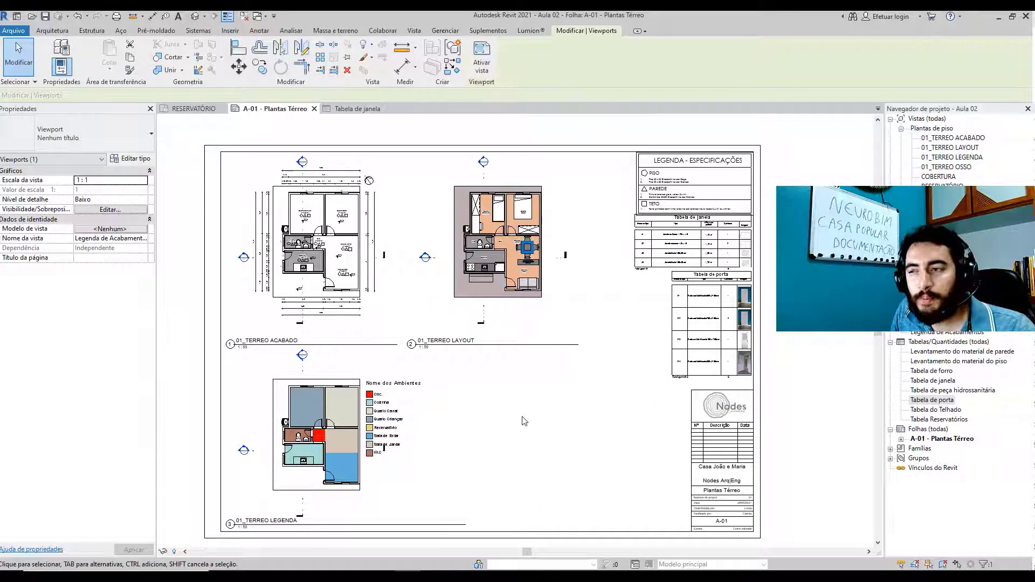
pyautogui.scroll(3, 629, 397)
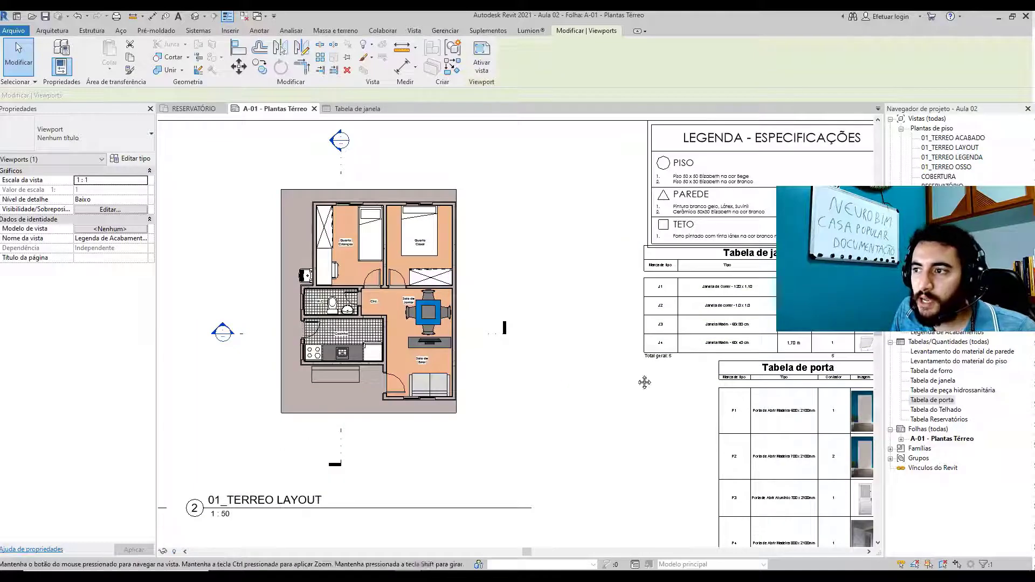
# - Shift the window and door schedules together slightly down, leaving a gap beneath the finishes legend
pyautogui.moveTo(644, 382); pyautogui.dragTo(455, 406, button='middle')
pyautogui.scroll(1, 593, 361)
pyautogui.click(608, 406)
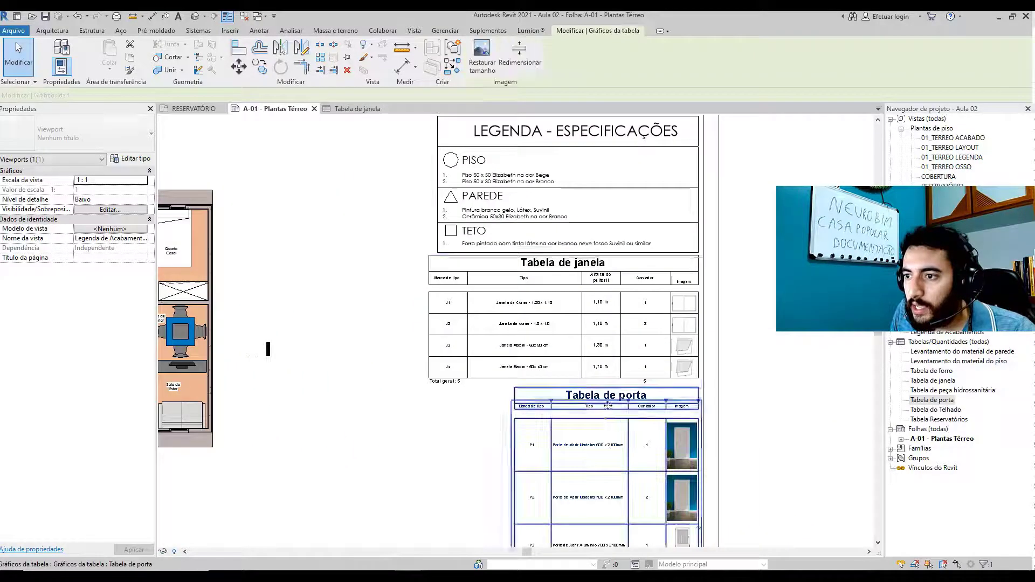
pyautogui.keyDown('ctrl'); pyautogui.click(624, 375); pyautogui.keyUp('ctrl')
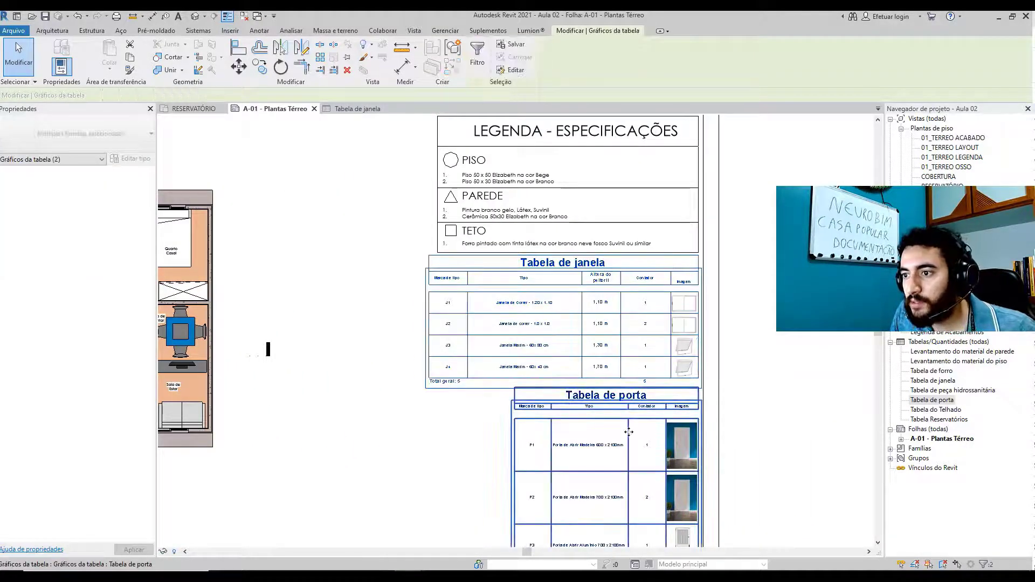
pyautogui.click(739, 427)
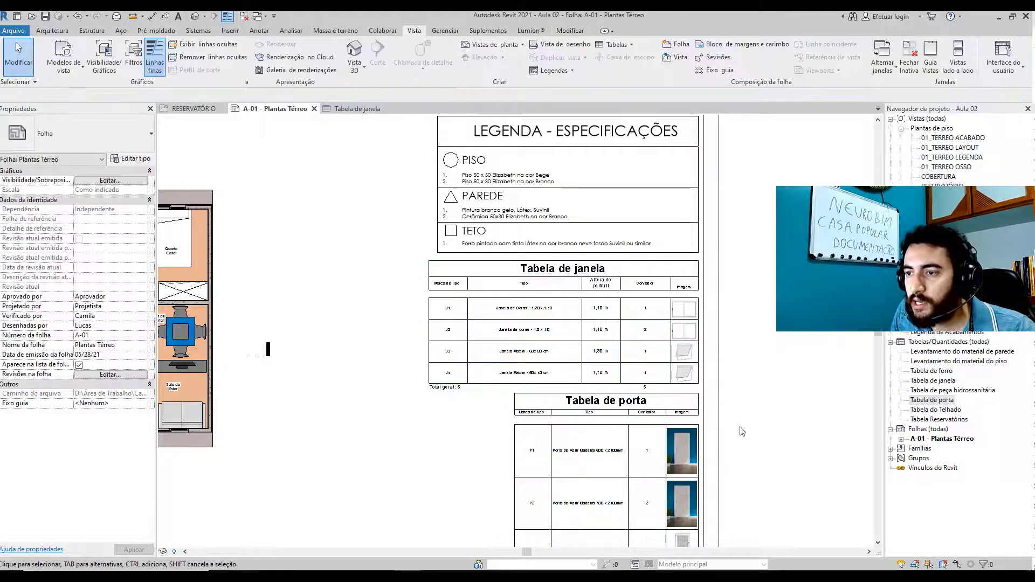
# - Create a new sheet using the A2 Folha Curso title block
pyautogui.scroll(-2, 700, 344)
pyautogui.scroll(-4, 700, 348)
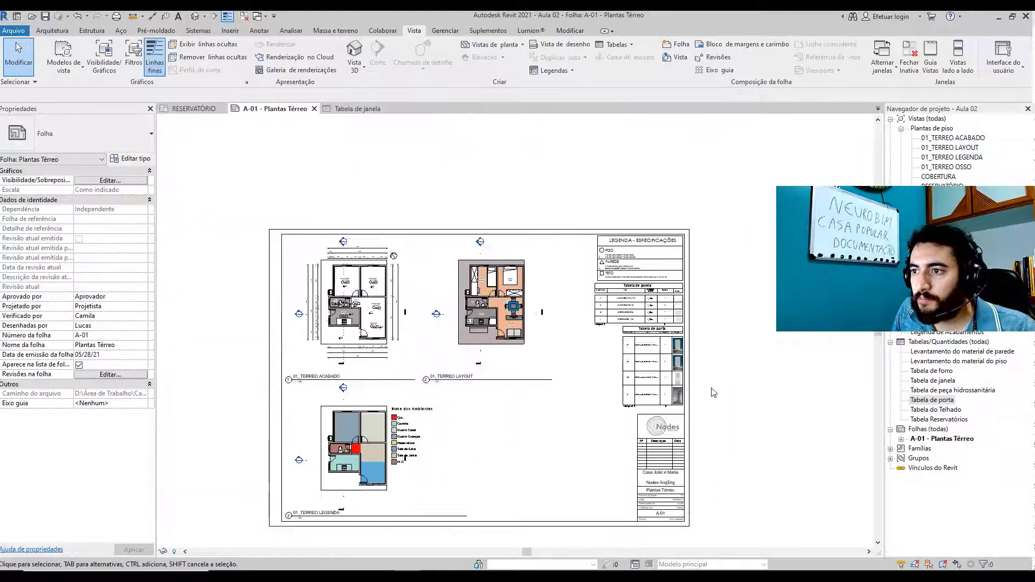
pyautogui.scroll(-1, 704, 353)
pyautogui.click(928, 429)
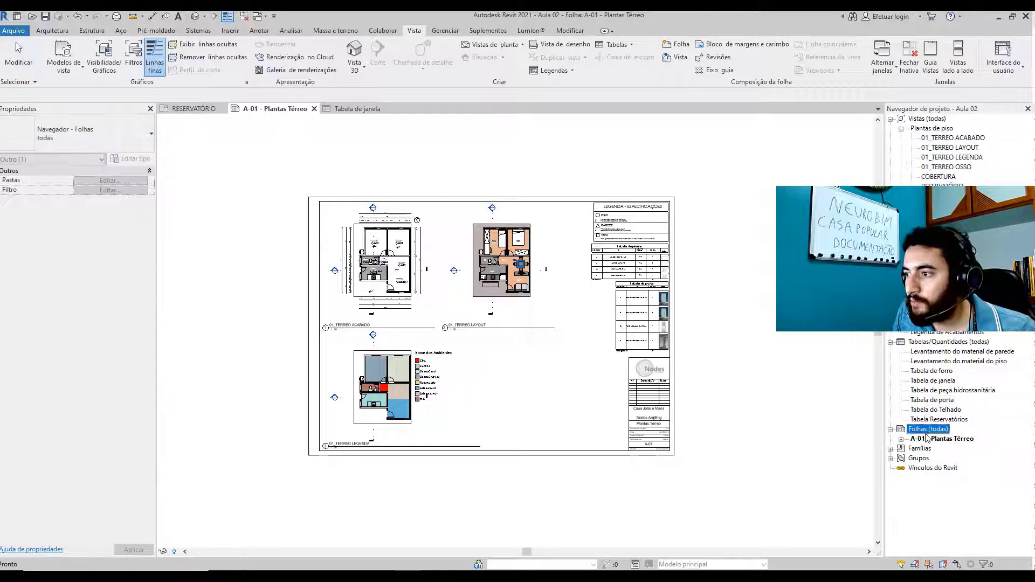
pyautogui.rightClick(927, 429)
pyautogui.click(941, 437)
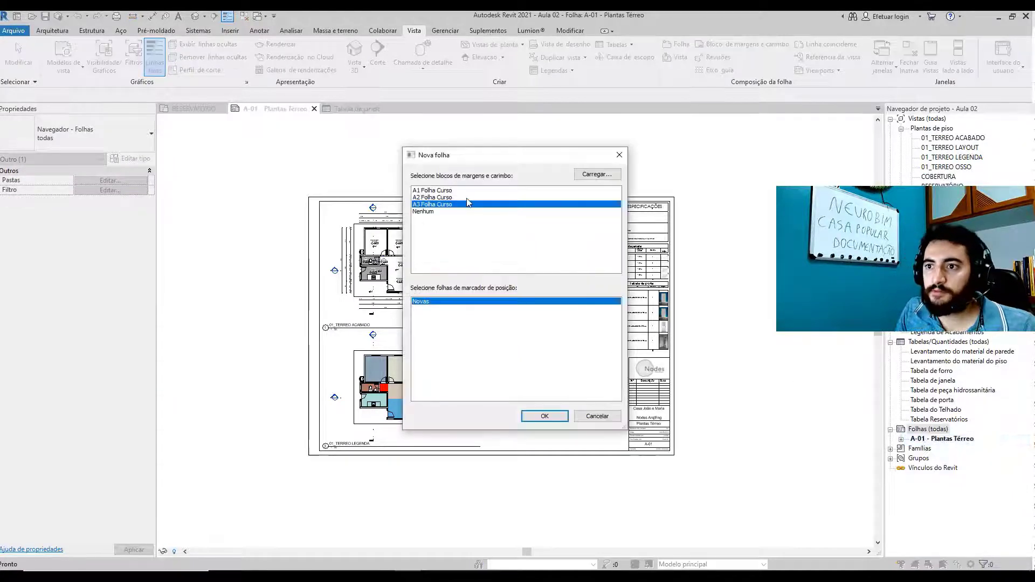
pyautogui.click(455, 197)
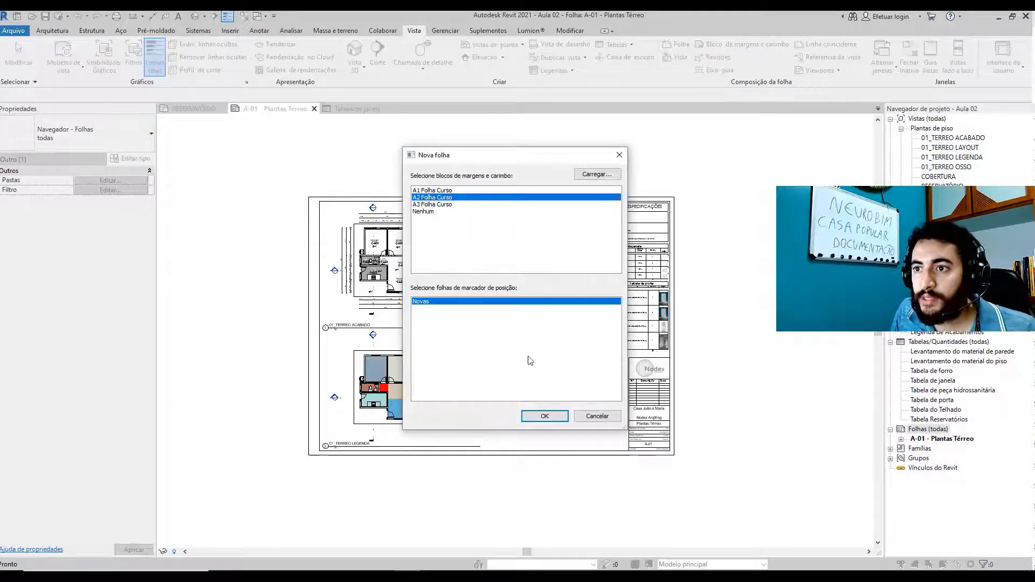
pyautogui.click(545, 416)
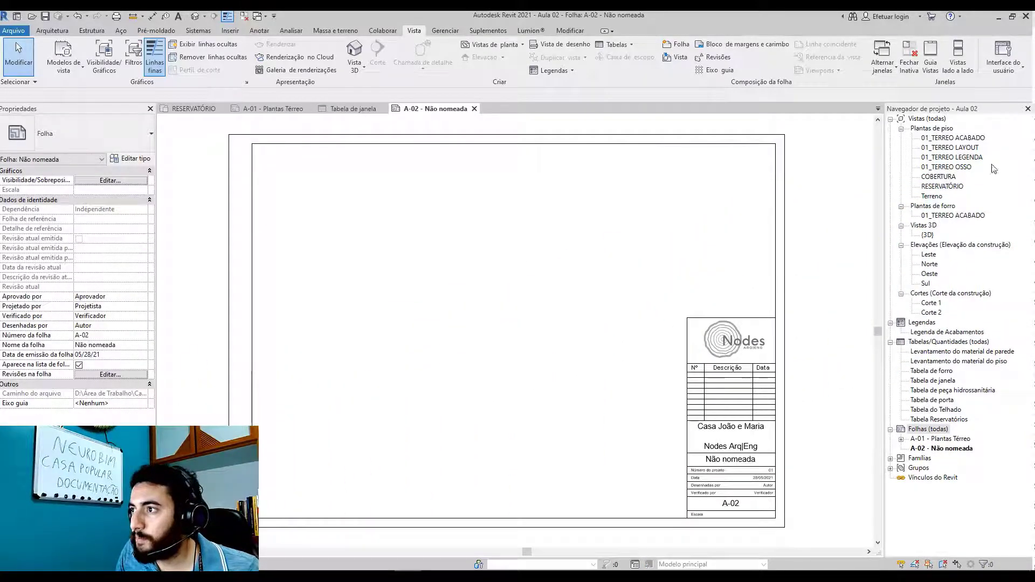
# - Place the RESERVATÓRIO floor plan on sheet A-02
pyautogui.moveTo(949, 186); pyautogui.dragTo(394, 298)
pyautogui.click(393, 298)
pyautogui.scroll(-3, 394, 298)
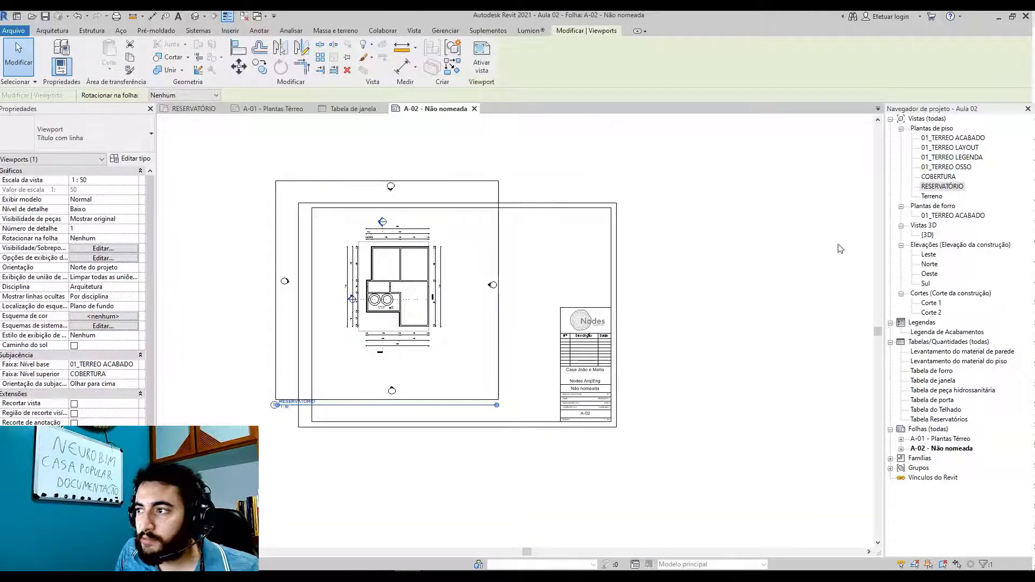
# - Crop the RESERVATÓRIO view on the sheet, fitting the crop region around the dimensioned plan and excluding the elevation markers
pyautogui.scroll(3, 318, 242)
pyautogui.doubleClick(334, 252)
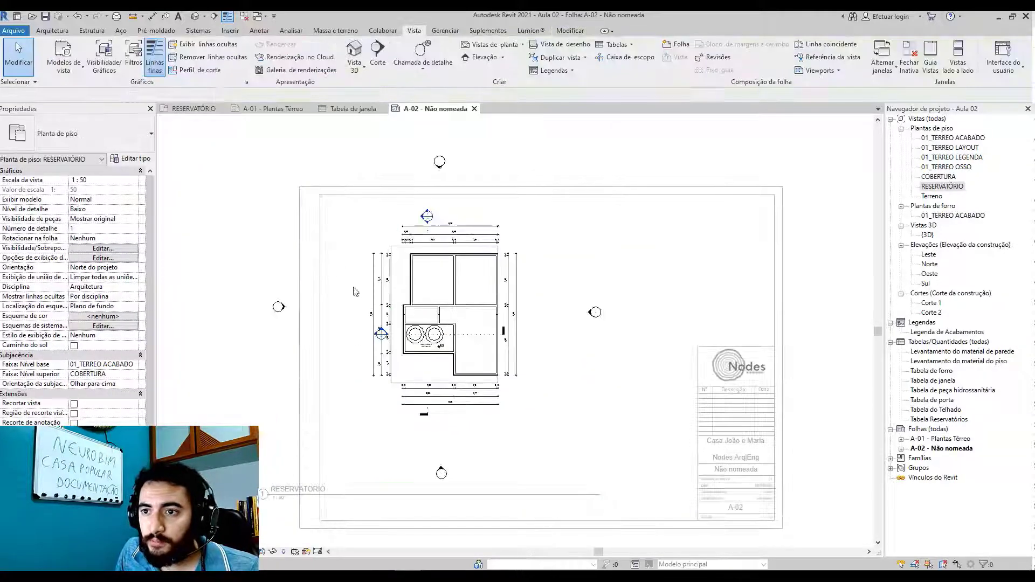
pyautogui.click(261, 551)
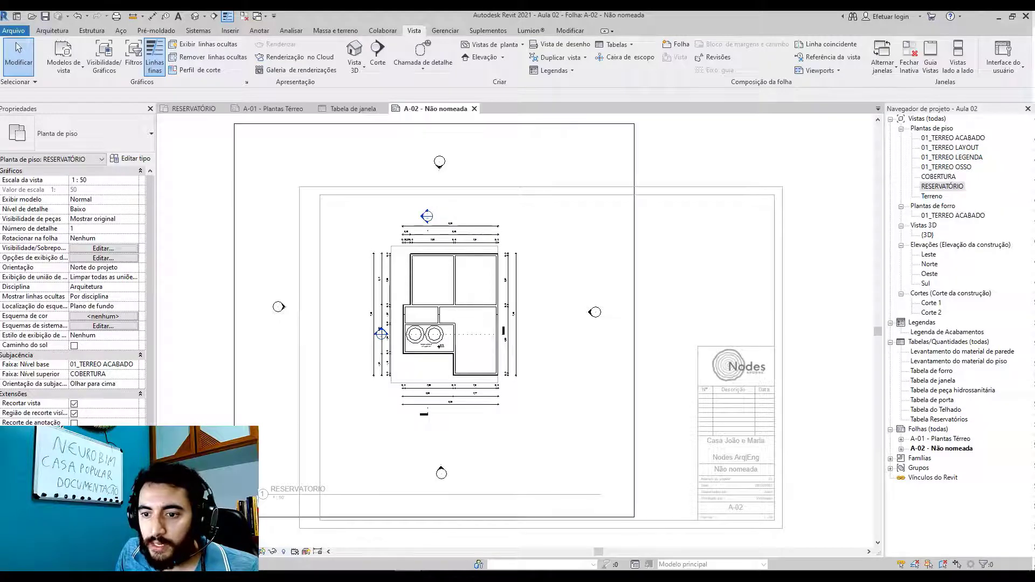
pyautogui.click(234, 377)
pyautogui.moveTo(234, 320); pyautogui.dragTo(360, 320)
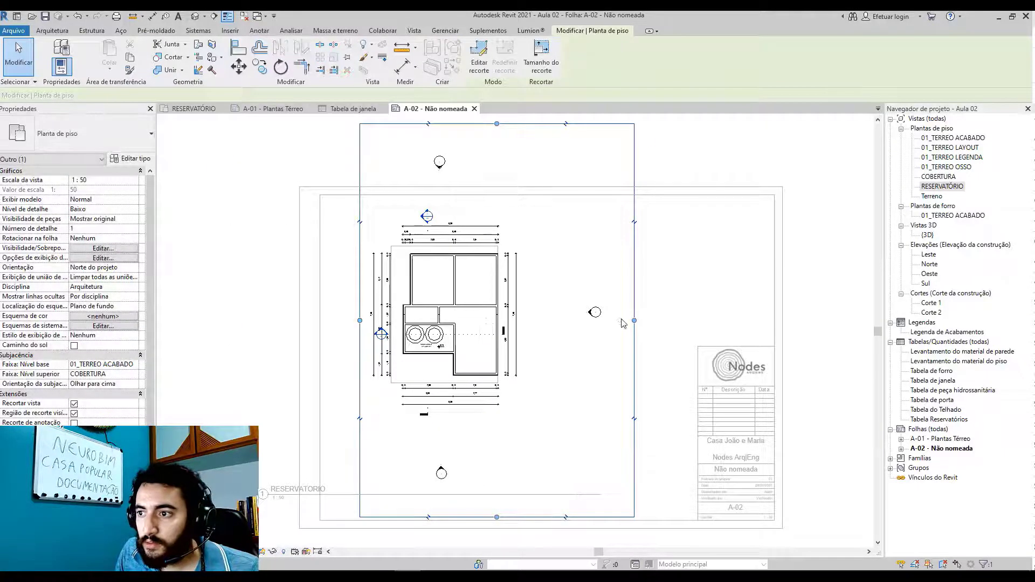
pyautogui.moveTo(634, 320); pyautogui.dragTo(526, 321)
pyautogui.moveTo(443, 123); pyautogui.dragTo(443, 220)
pyautogui.moveTo(443, 517); pyautogui.dragTo(443, 410)
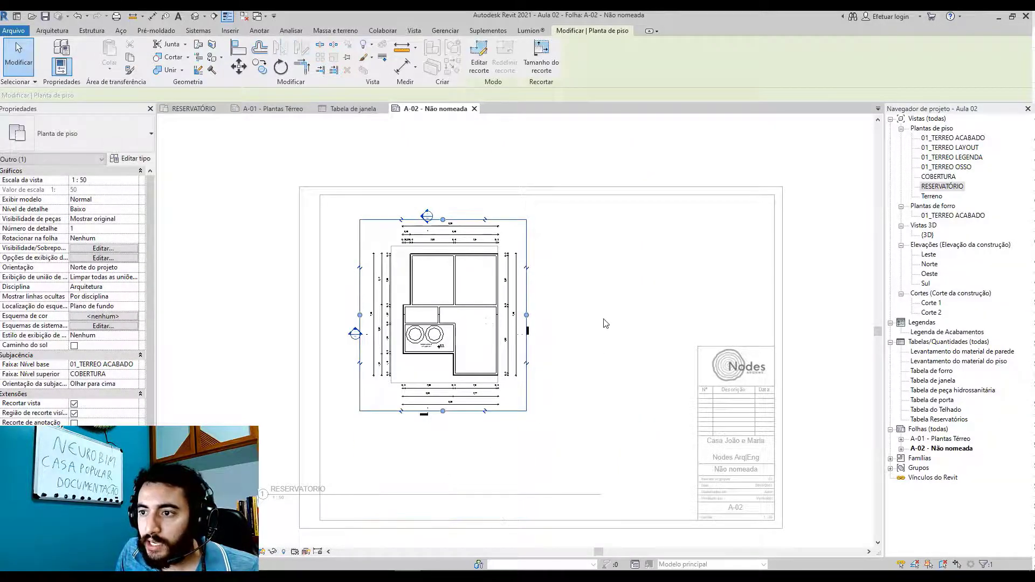
pyautogui.click(606, 324)
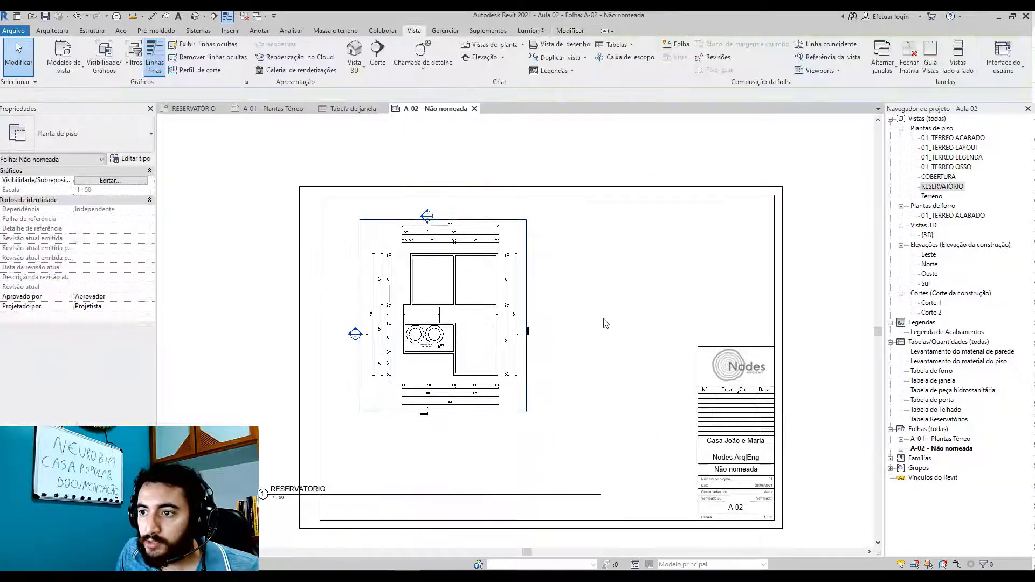
# - Hide the crop region boundary of the RESERVATÓRIO view
pyautogui.click(480, 316)
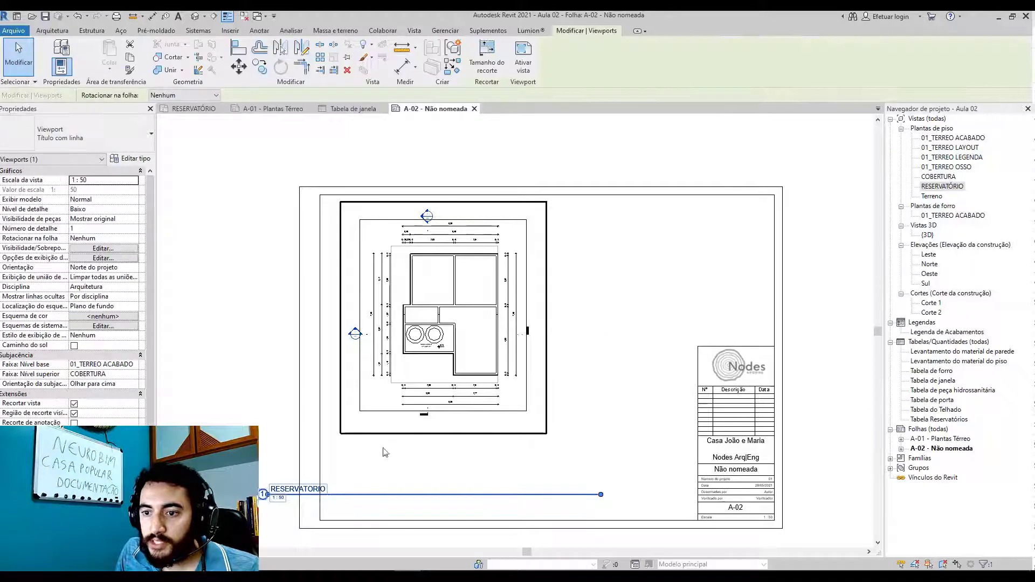
pyautogui.doubleClick(352, 234)
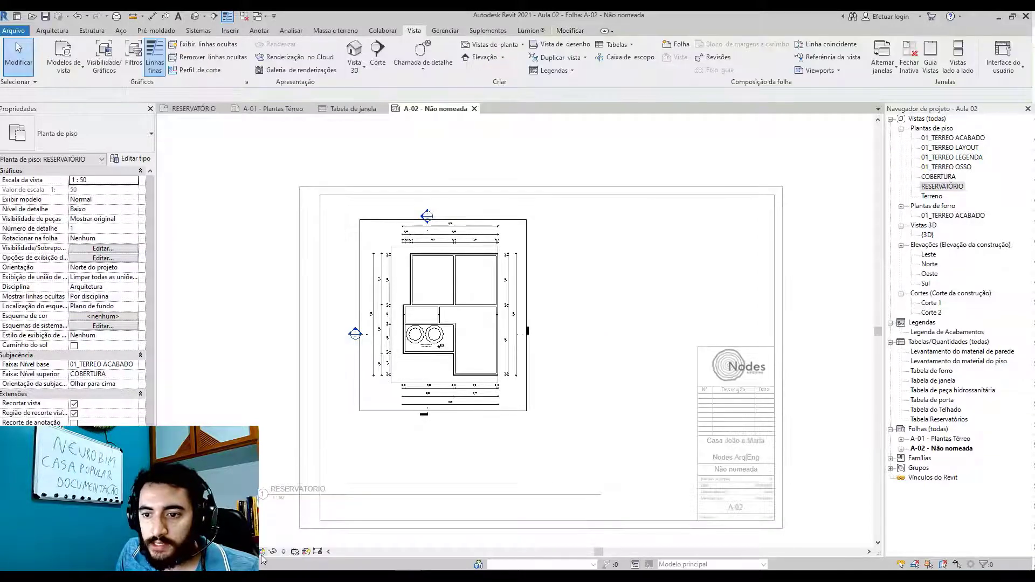
pyautogui.click(261, 554)
pyautogui.doubleClick(674, 282)
# - Delete the RESERVATÓRIO viewport and place the plan again in the upper-left area of sheet A-02
pyautogui.click(462, 296)
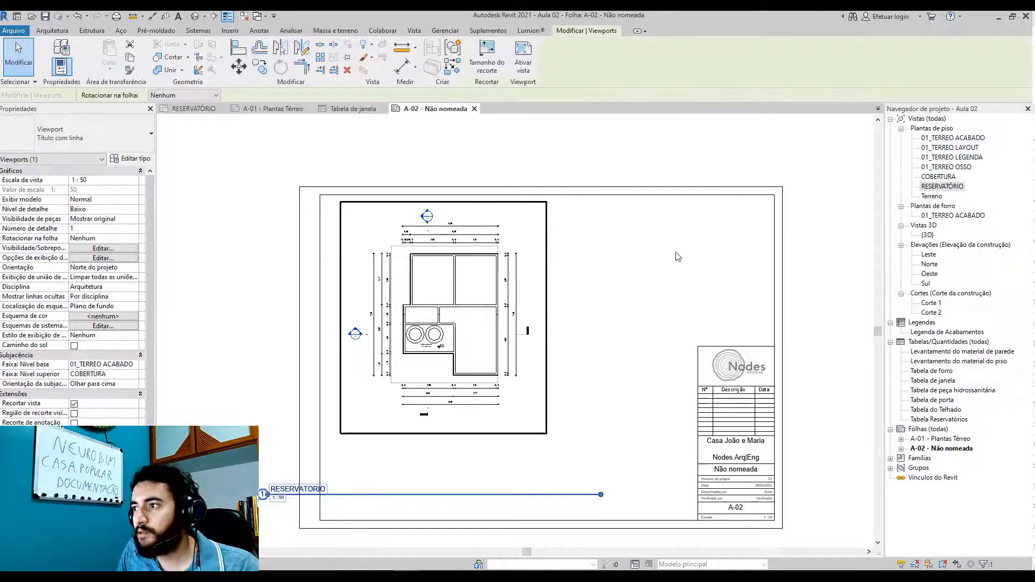
pyautogui.press('Delete')
pyautogui.moveTo(938, 187); pyautogui.dragTo(511, 295)
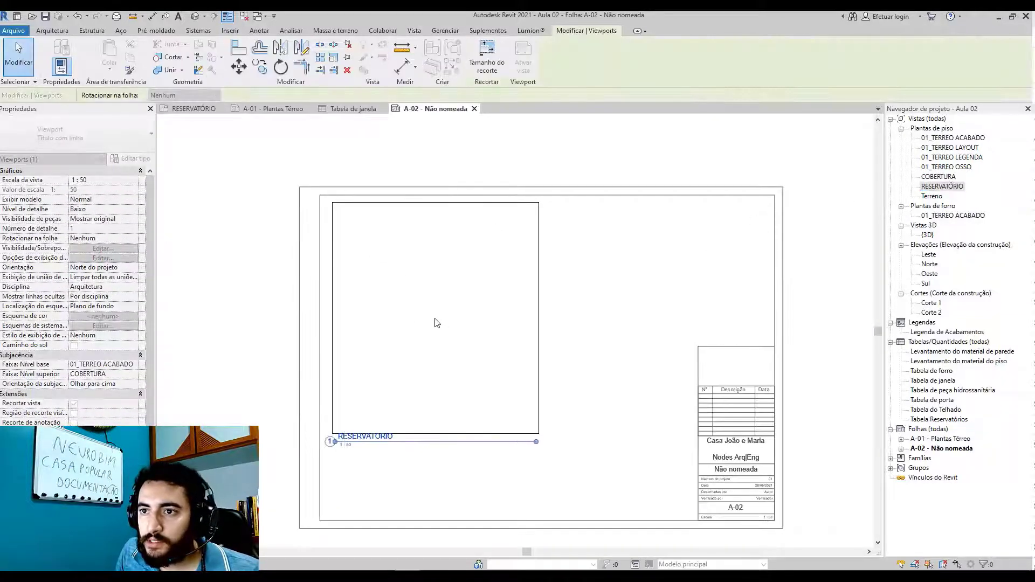
pyautogui.click(429, 318)
pyautogui.click(563, 346)
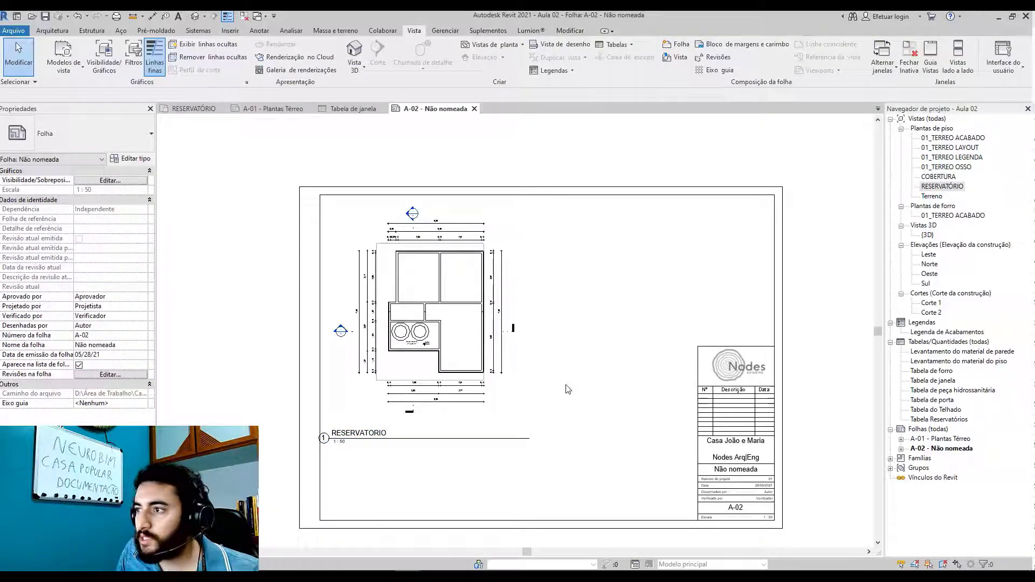
# - Place the COBERTURA floor plan on sheet A-02, beside the RESERVATÓRIO plan
pyautogui.click(938, 177)
pyautogui.moveTo(685, 268); pyautogui.dragTo(687, 268)
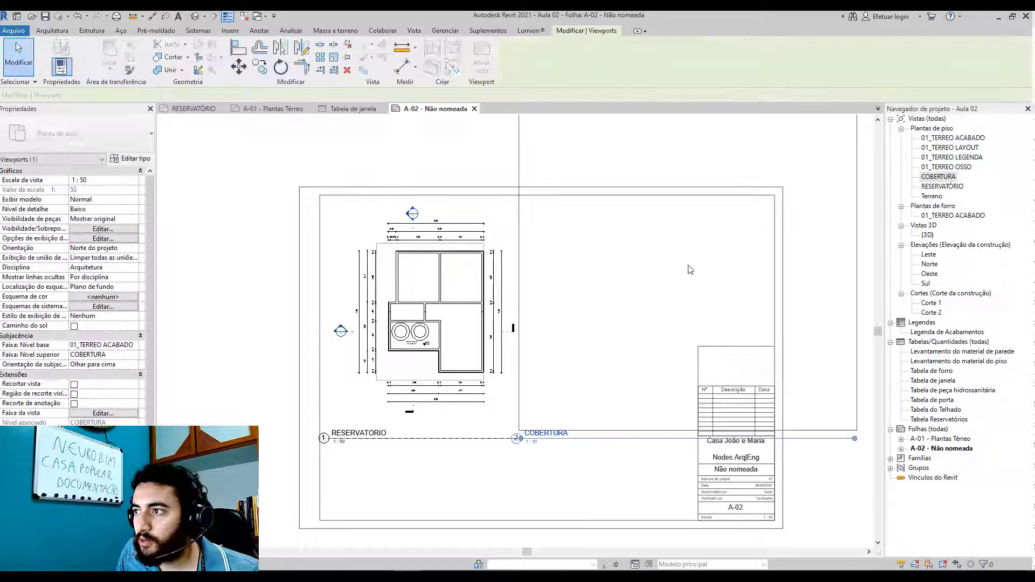
pyautogui.scroll(-2, 686, 268)
pyautogui.moveTo(655, 279); pyautogui.dragTo(628, 279, button='middle')
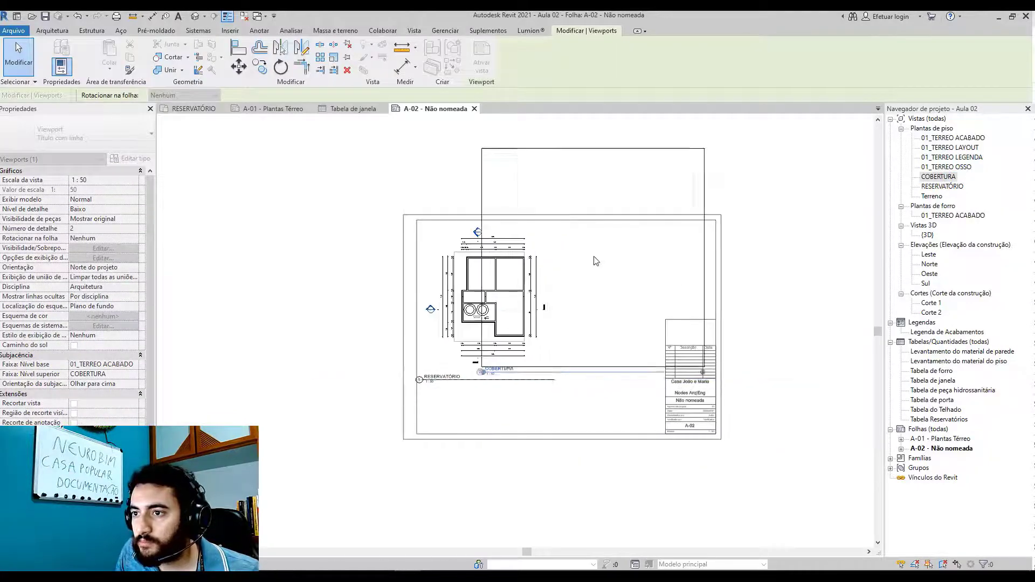
pyautogui.moveTo(743, 260); pyautogui.dragTo(536, 309, button='middle')
# - Crop the COBERTURA view, fitting the crop region around the roof plan and excluding the elevation markers
pyautogui.doubleClick(536, 302)
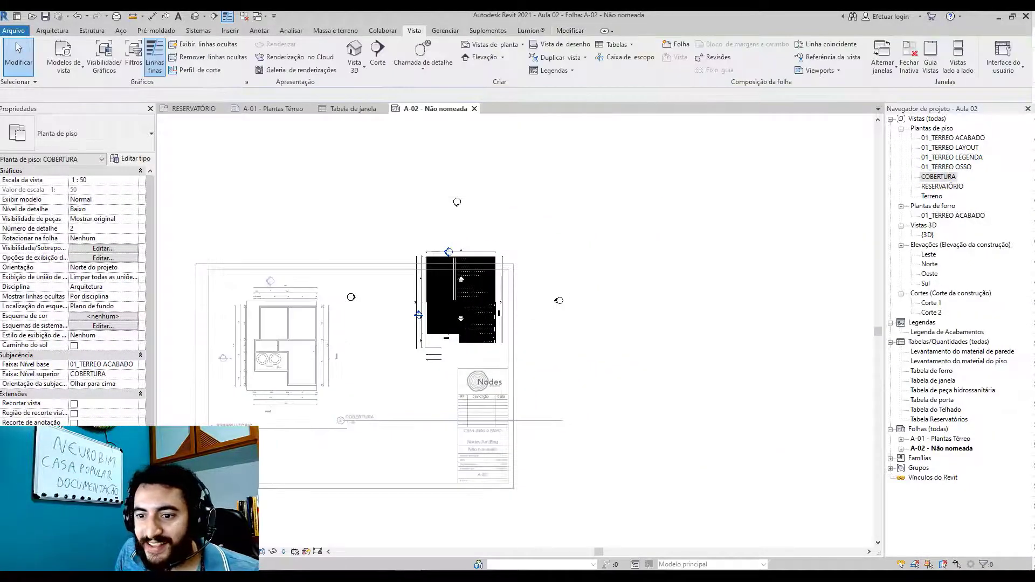
pyautogui.click(261, 553)
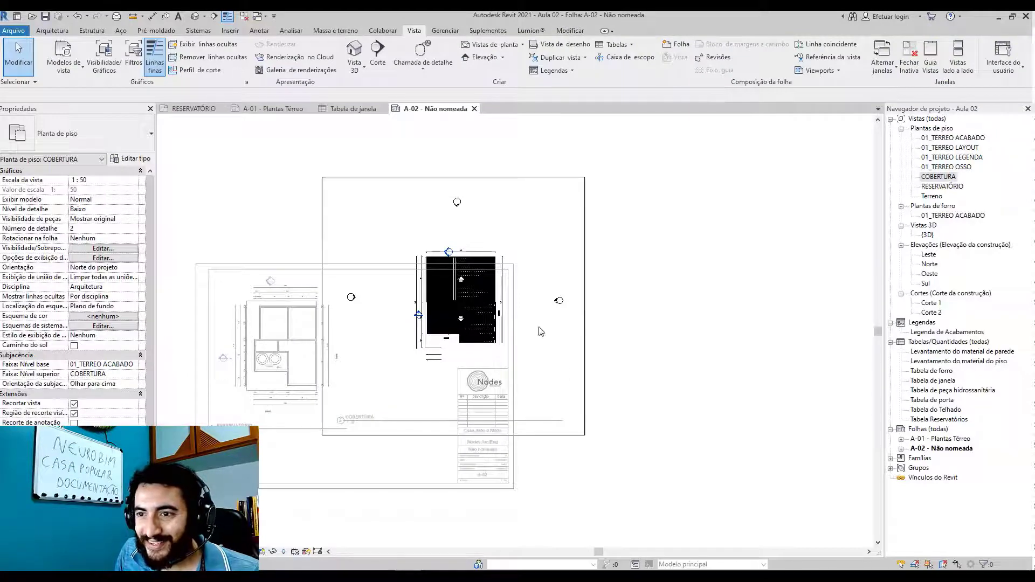
pyautogui.moveTo(322, 305); pyautogui.dragTo(425, 305)
pyautogui.moveTo(584, 307); pyautogui.dragTo(501, 312)
pyautogui.moveTo(461, 434)
pyautogui.mouseDown()
pyautogui.moveTo(464, 349)
pyautogui.moveTo(476, 353)
pyautogui.mouseUp()
pyautogui.scroll(4, 476, 353)
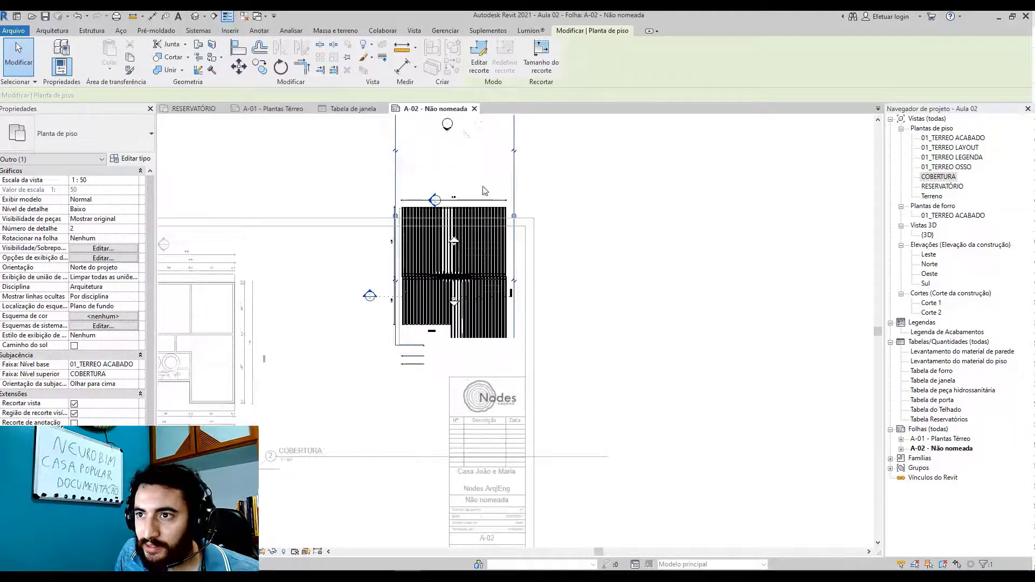
pyautogui.moveTo(432, 322); pyautogui.dragTo(432, 323)
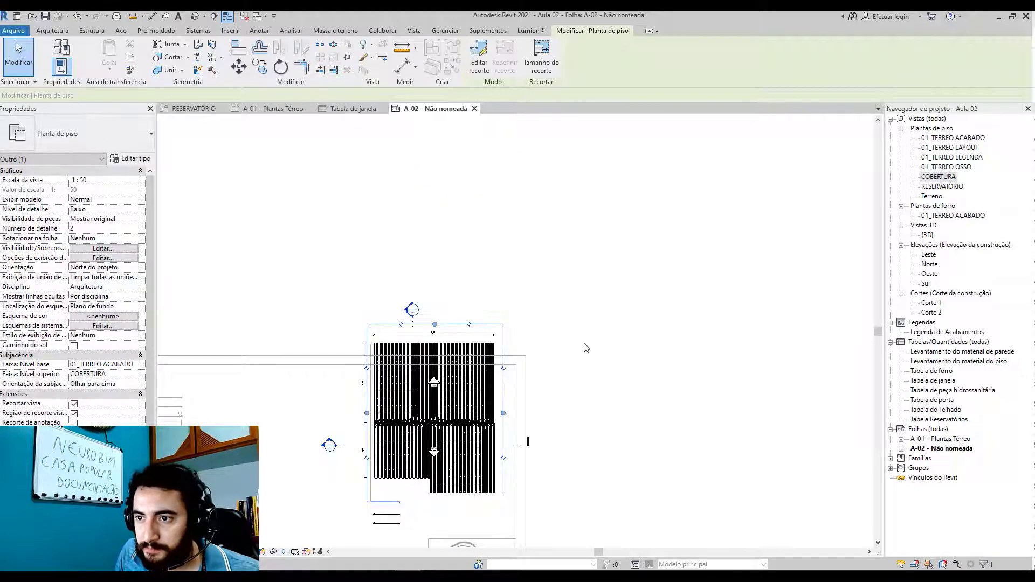
pyautogui.doubleClick(584, 347)
# - Delete the COBERTURA viewport and place the roof plan again on sheet A-02, aligned horizontally with the RESERVATÓRIO plan
pyautogui.moveTo(544, 453); pyautogui.dragTo(680, 336, button='middle')
pyautogui.click(681, 338)
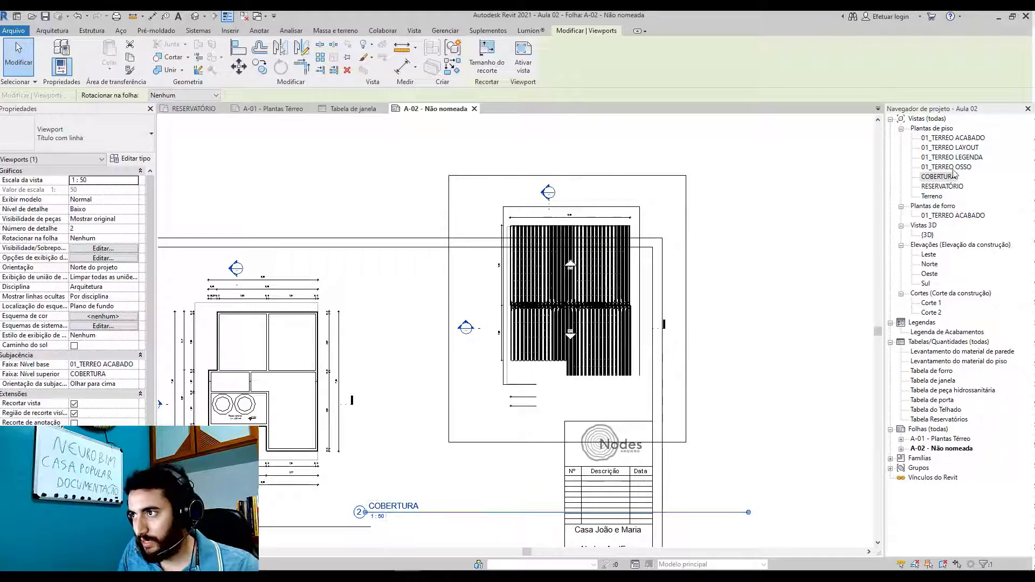
pyautogui.press('Delete')
pyautogui.scroll(-1, 505, 383)
pyautogui.click(505, 382)
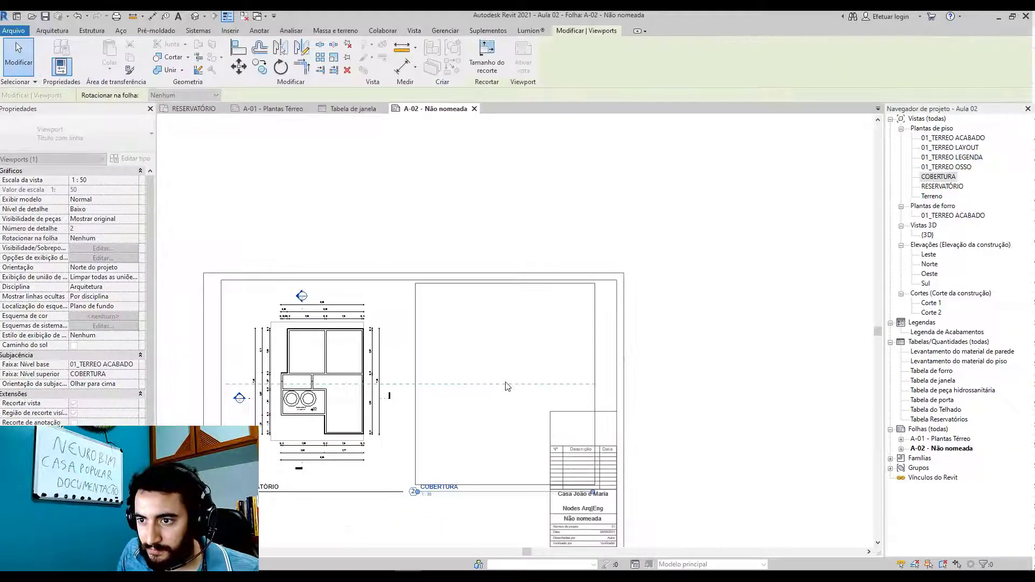
pyautogui.moveTo(487, 436); pyautogui.dragTo(653, 352, button='middle')
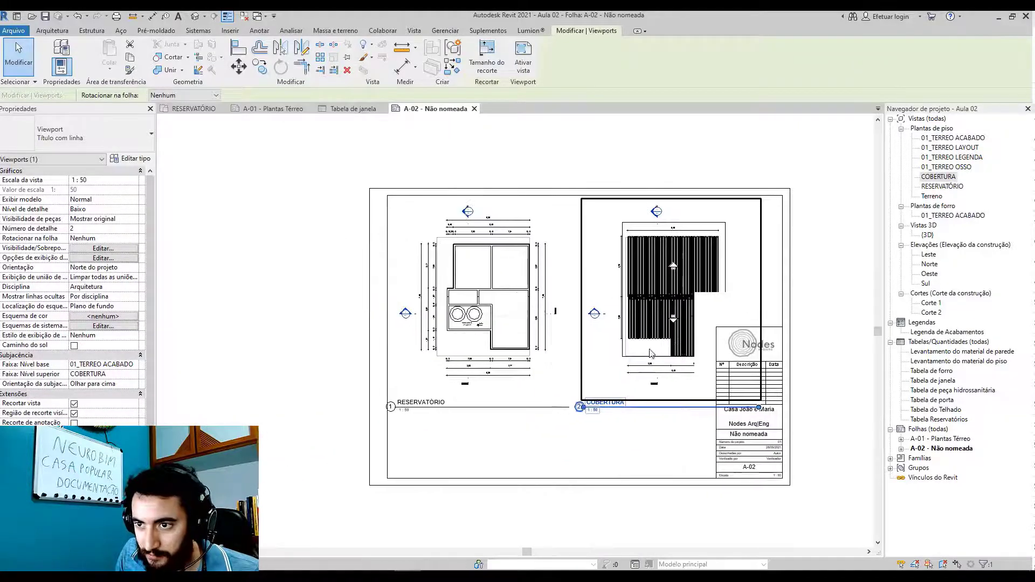
pyautogui.click(505, 451)
# - Nudge the RESERVATÓRIO viewport slightly left so it sits closer to the left margin of sheet A-02
pyautogui.click(513, 332)
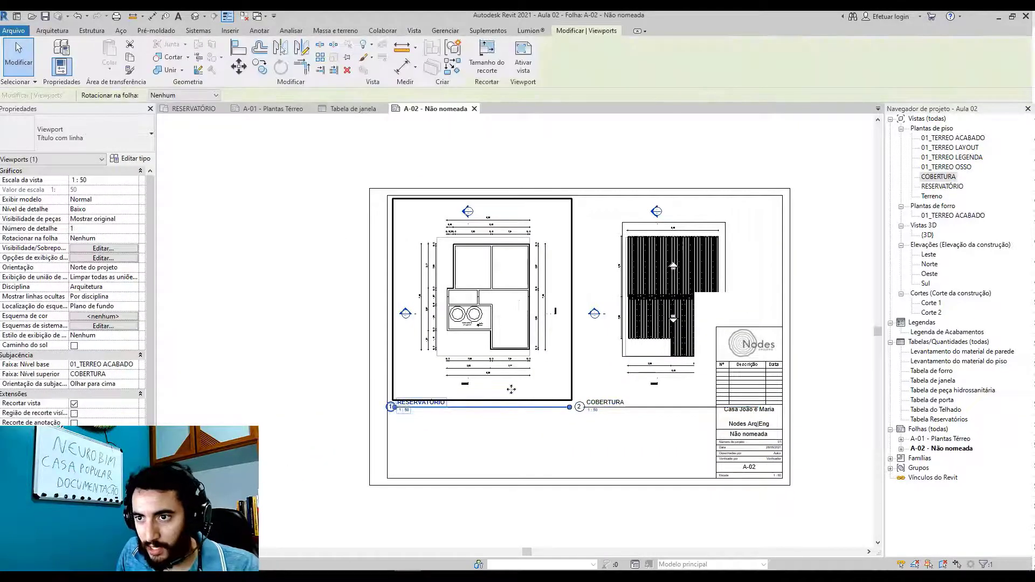
pyautogui.press('Left')
pyautogui.press('Left')
pyautogui.press('Left')
pyautogui.press('Left')
pyautogui.click(501, 439)
# - Move the RESERVATÓRIO view title up closer beneath its plan and shorten its title line
pyautogui.click(474, 408)
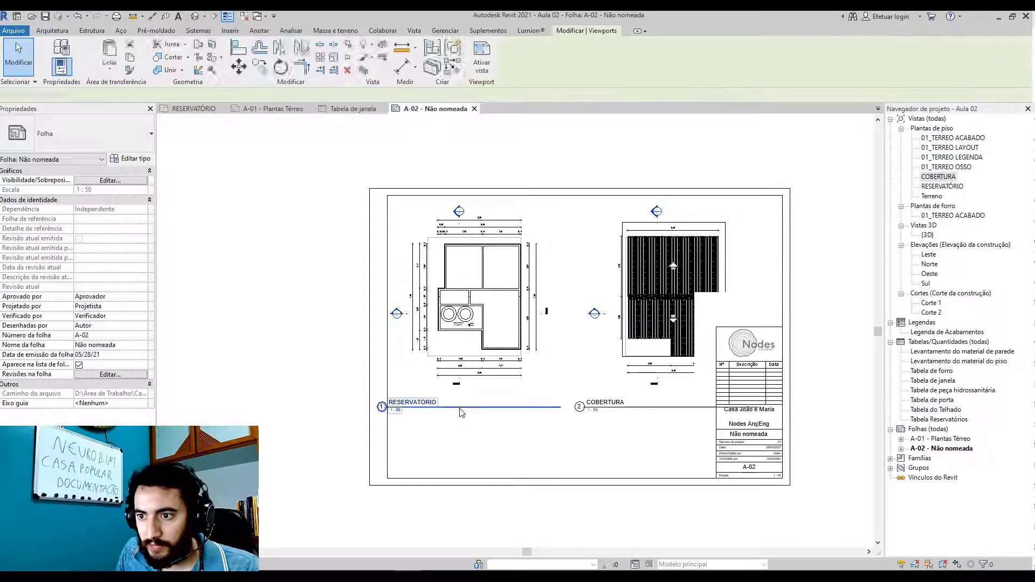
pyautogui.moveTo(465, 406)
pyautogui.mouseDown()
pyautogui.moveTo(494, 401)
pyautogui.moveTo(482, 397)
pyautogui.mouseUp()
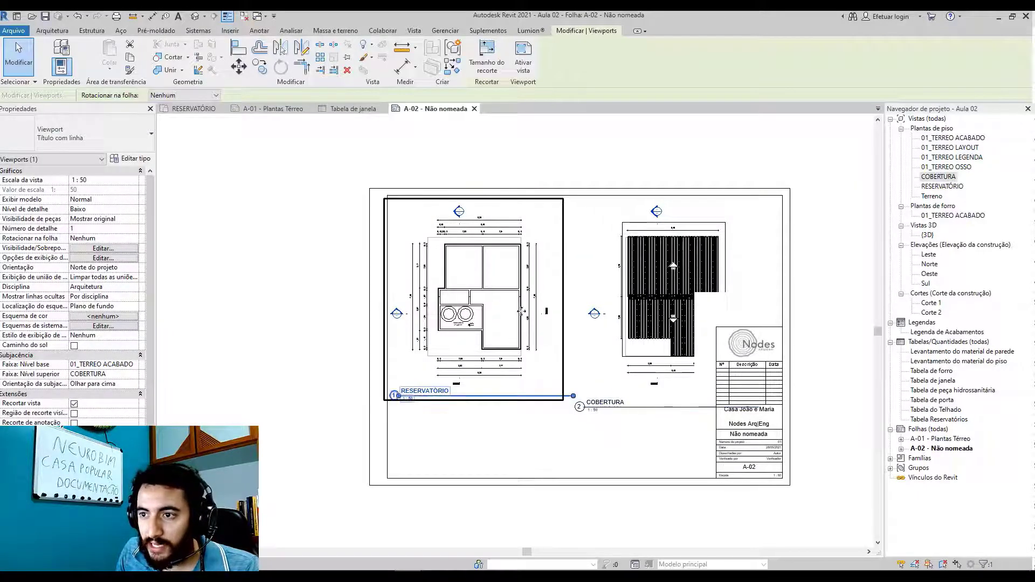
pyautogui.click(556, 387)
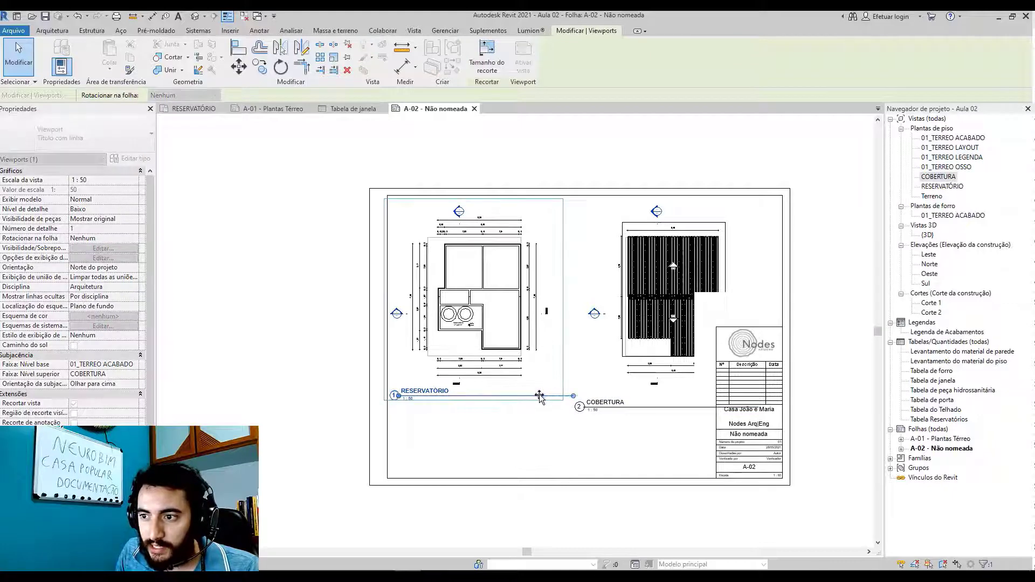
# - Move the COBERTURA viewport left, away from the title block and closer to the RESERVATÓRIO plan
pyautogui.click(647, 322)
pyautogui.moveTo(662, 301); pyautogui.dragTo(632, 302)
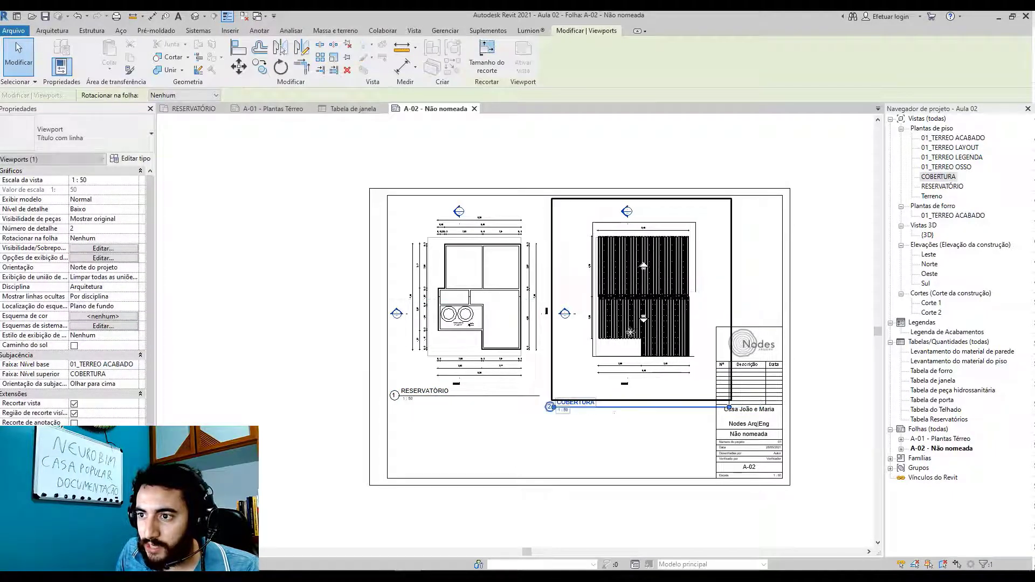
pyautogui.moveTo(686, 381); pyautogui.dragTo(659, 381)
pyautogui.press('Right')
pyautogui.press('Right')
pyautogui.press('Right')
pyautogui.press('Right')
pyautogui.press('Right')
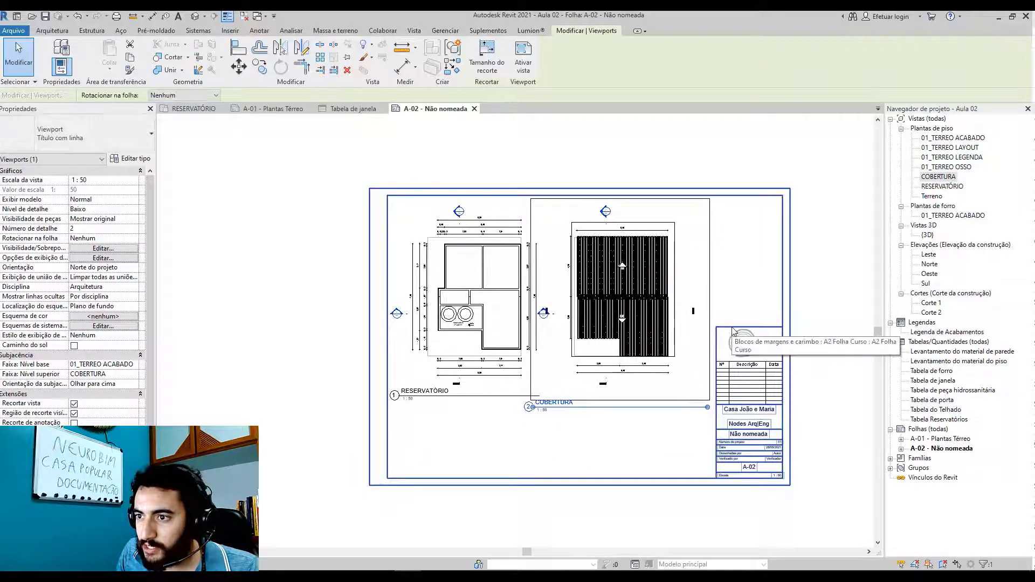
# - Activate the COBERTURA view and pull the Corte 1 section tail in beside the right edge of the roof plan
pyautogui.doubleClick(563, 318)
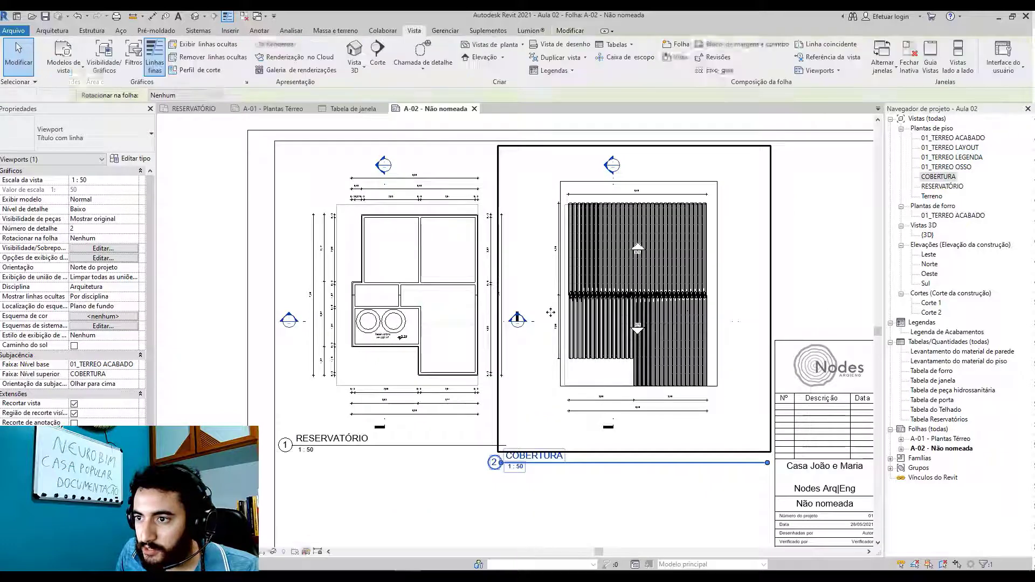
pyautogui.scroll(3, 560, 318)
pyautogui.click(500, 328)
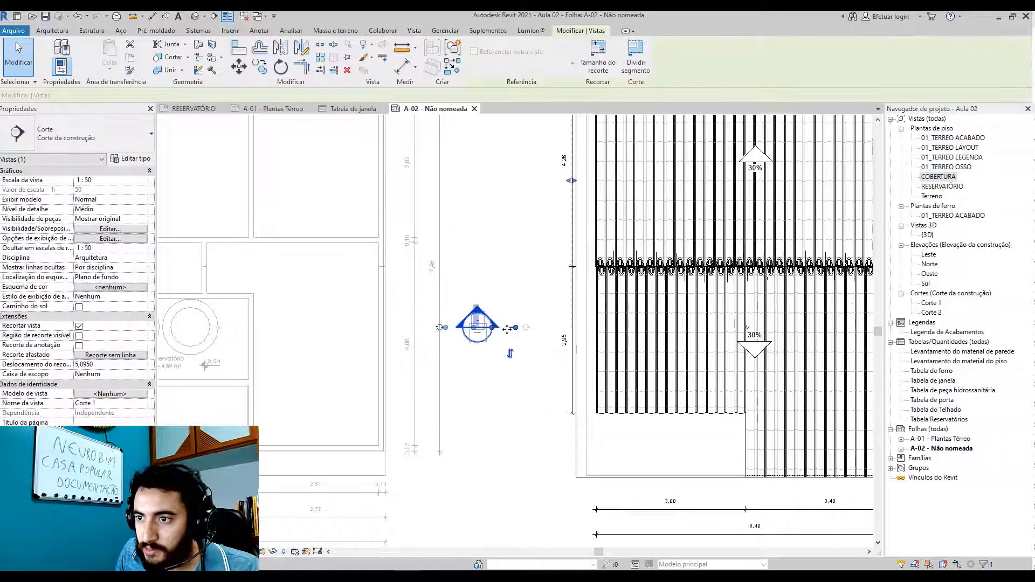
pyautogui.moveTo(507, 329)
pyautogui.mouseDown()
pyautogui.moveTo(530, 340)
pyautogui.moveTo(505, 330)
pyautogui.moveTo(532, 331)
pyautogui.mouseUp()
pyautogui.hotkey('ctrl', 'z')
pyautogui.click(495, 329)
pyautogui.scroll(-5, 477, 361)
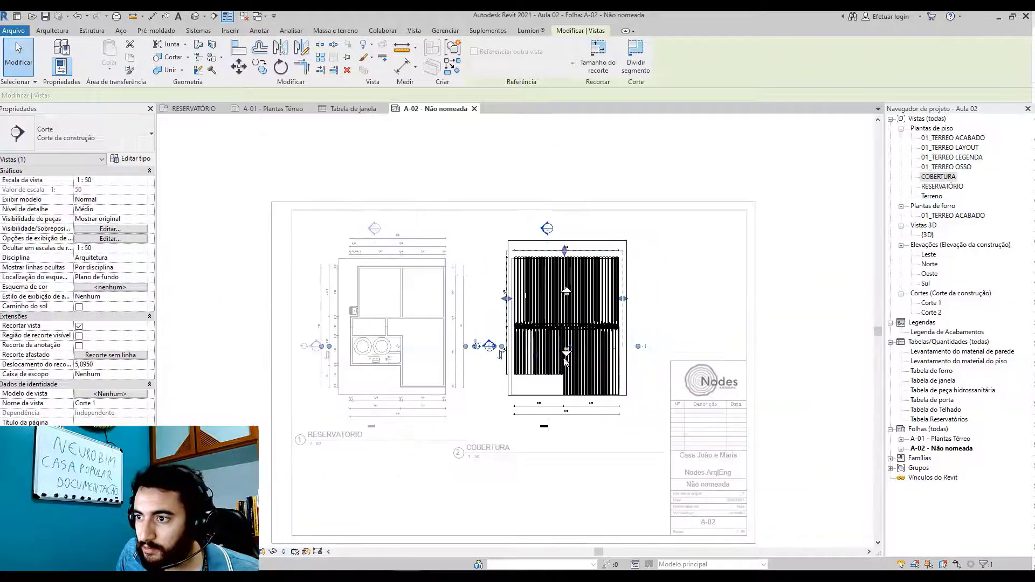
pyautogui.scroll(5, 674, 347)
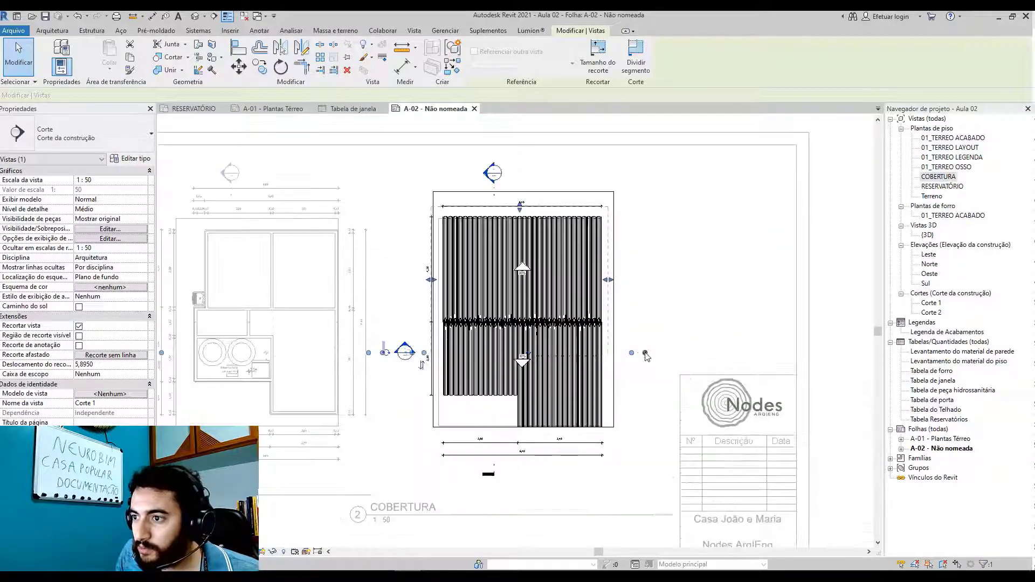
pyautogui.moveTo(608, 351)
pyautogui.mouseDown()
pyautogui.moveTo(652, 353)
pyautogui.moveTo(608, 352)
pyautogui.mouseUp()
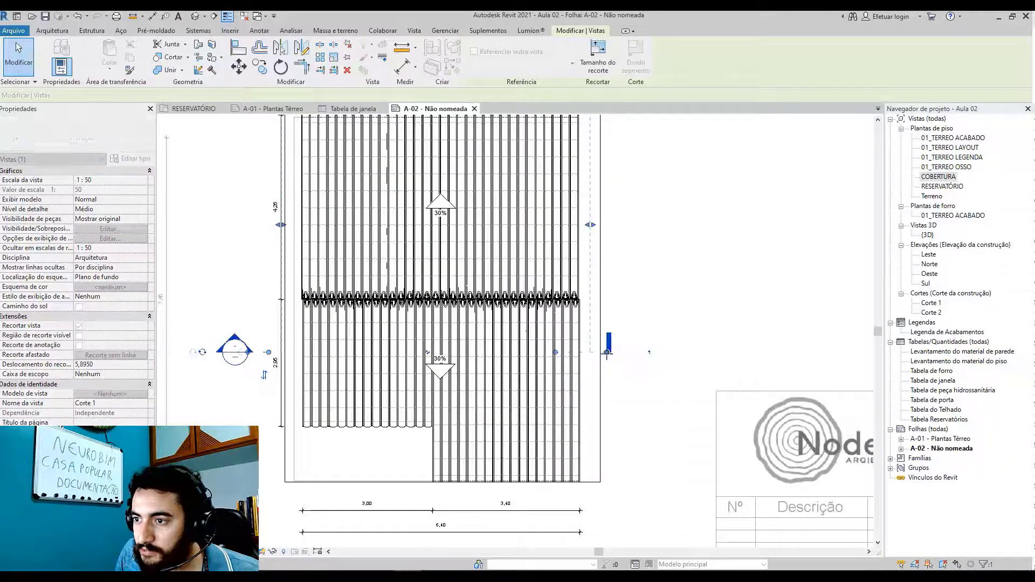
pyautogui.scroll(-5, 669, 412)
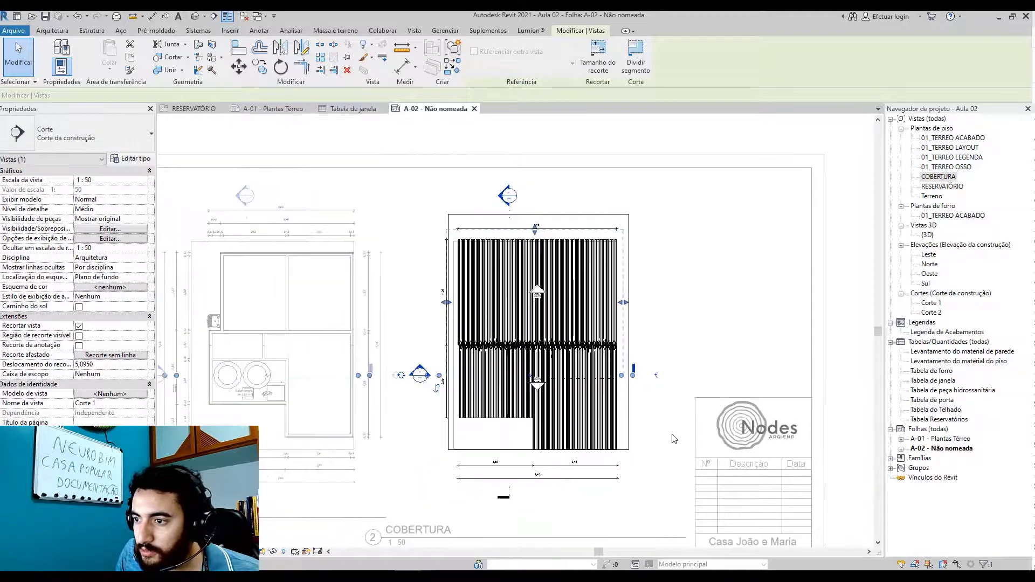
pyautogui.press('Escape')
pyautogui.scroll(-1, 616, 535)
pyautogui.scroll(2, 616, 536)
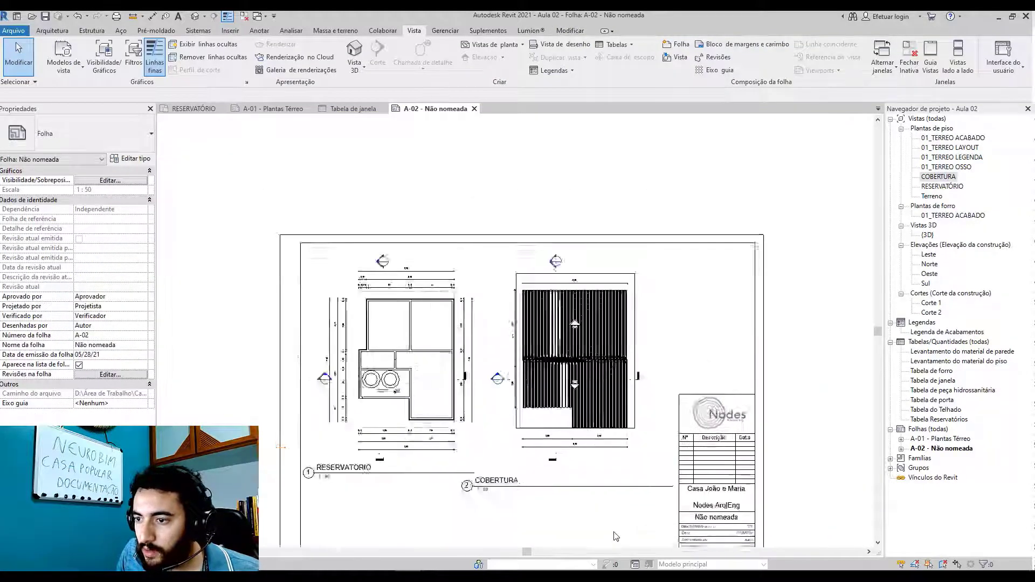
# - Align the COBERTURA view title with the RESERVATÓRIO title and shorten its line so it clears the title block
pyautogui.click(586, 404)
pyautogui.click(548, 486)
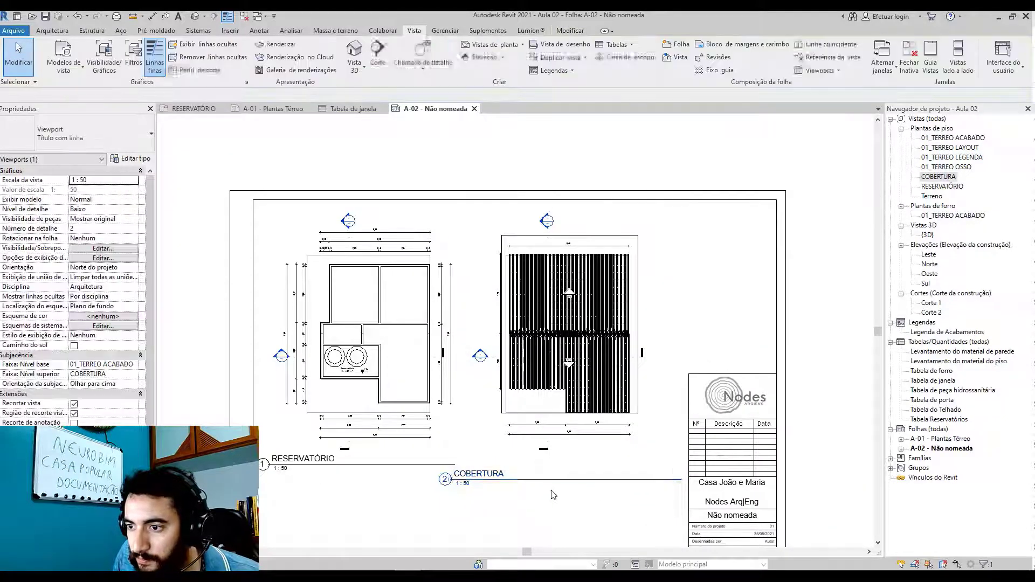
pyautogui.doubleClick(541, 479)
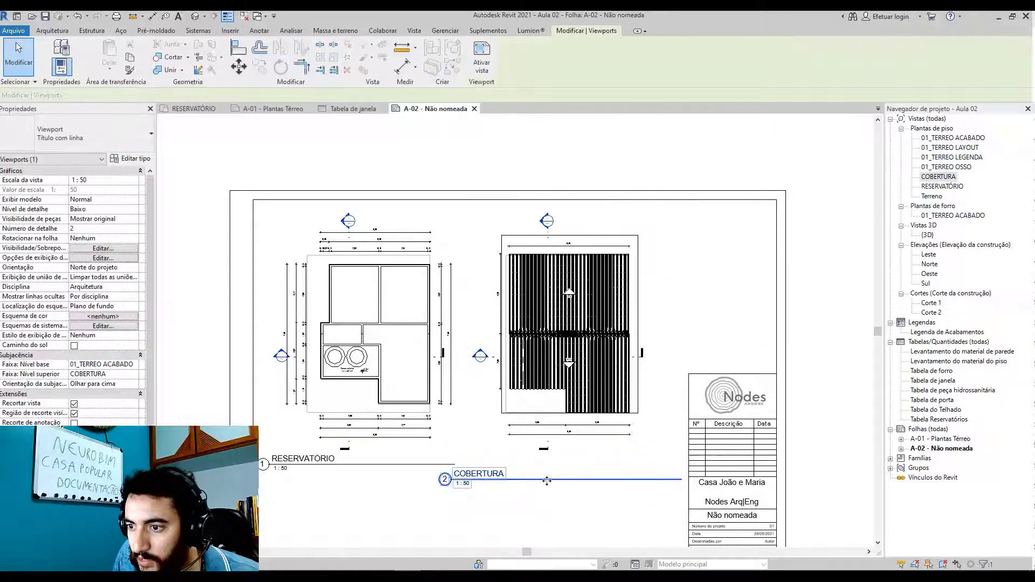
pyautogui.doubleClick(616, 522)
pyautogui.scroll(-2, 625, 531)
pyautogui.scroll(2, 599, 504)
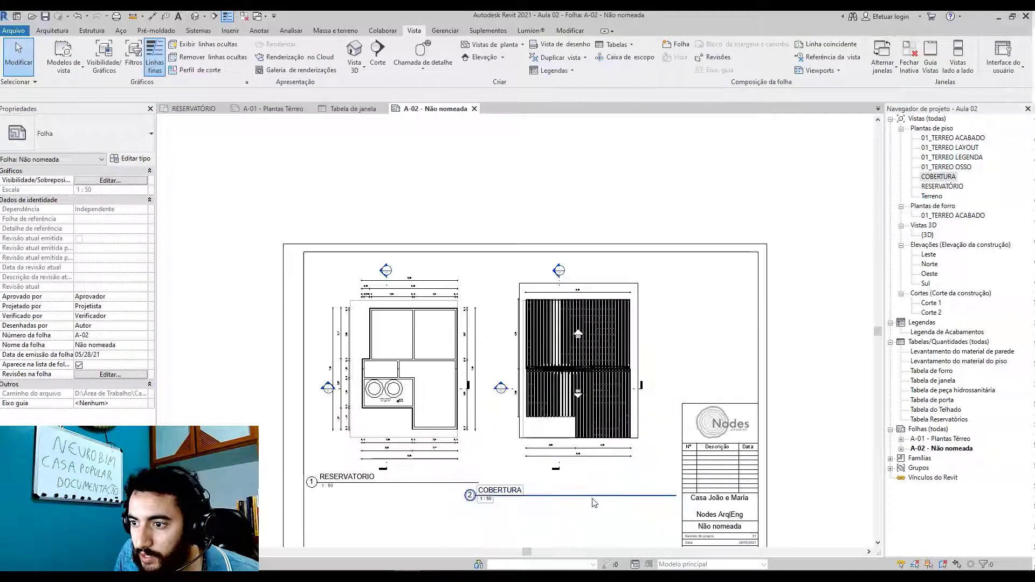
pyautogui.click(593, 503)
pyautogui.moveTo(593, 503); pyautogui.dragTo(597, 483)
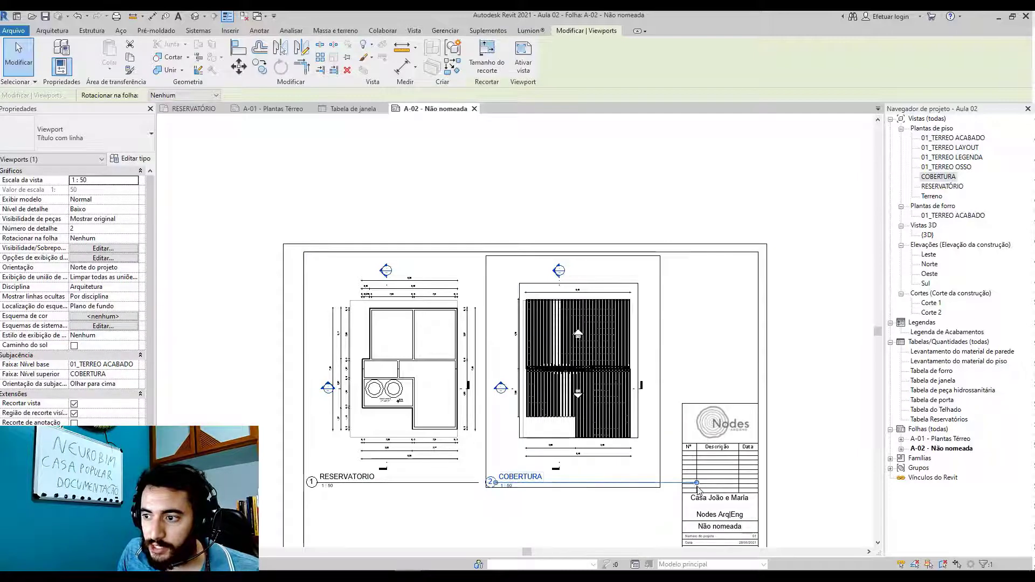
pyautogui.moveTo(697, 483); pyautogui.dragTo(648, 482)
pyautogui.click(644, 530)
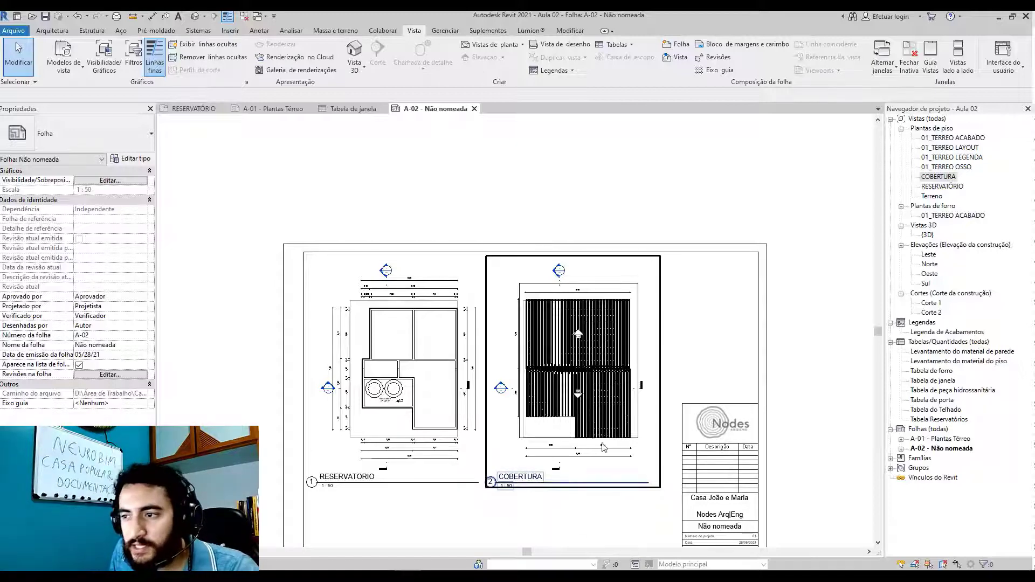
# - Rename sheet A-02 as Plantas Cobertura in its title block
pyautogui.scroll(5, 625, 421)
pyautogui.scroll(-5, 625, 420)
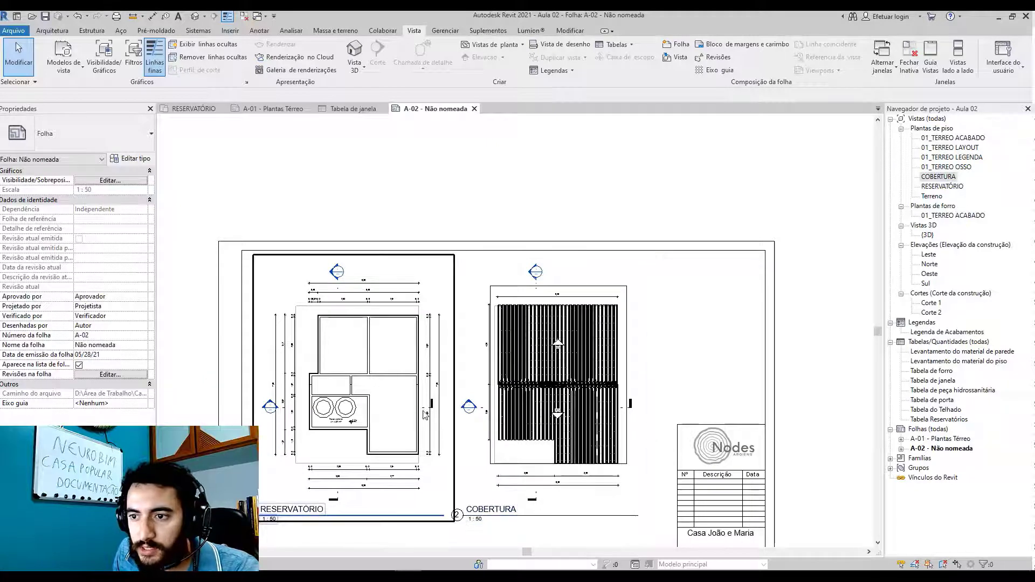
pyautogui.moveTo(535, 468); pyautogui.dragTo(552, 370, button='middle')
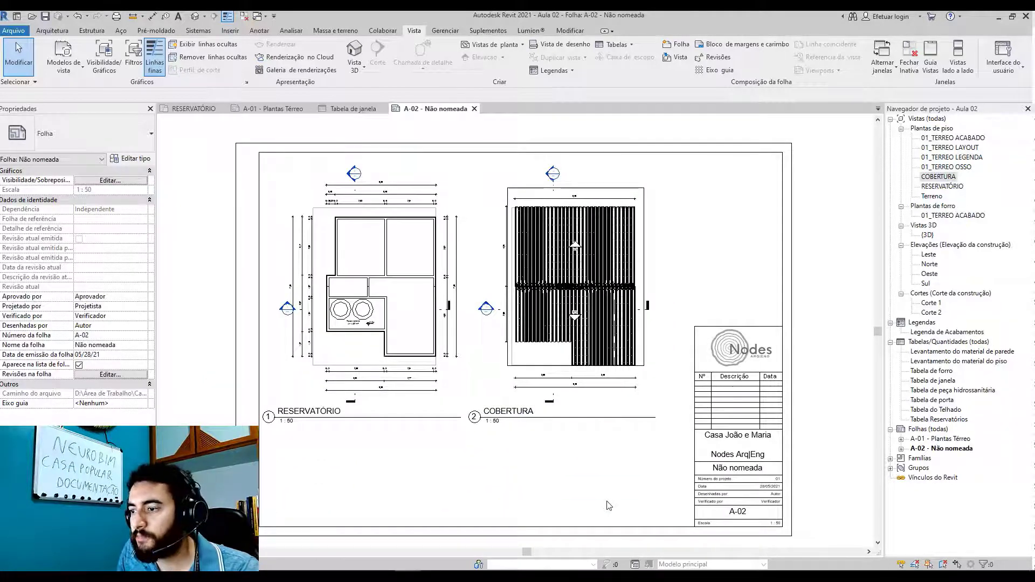
pyautogui.scroll(3, 755, 512)
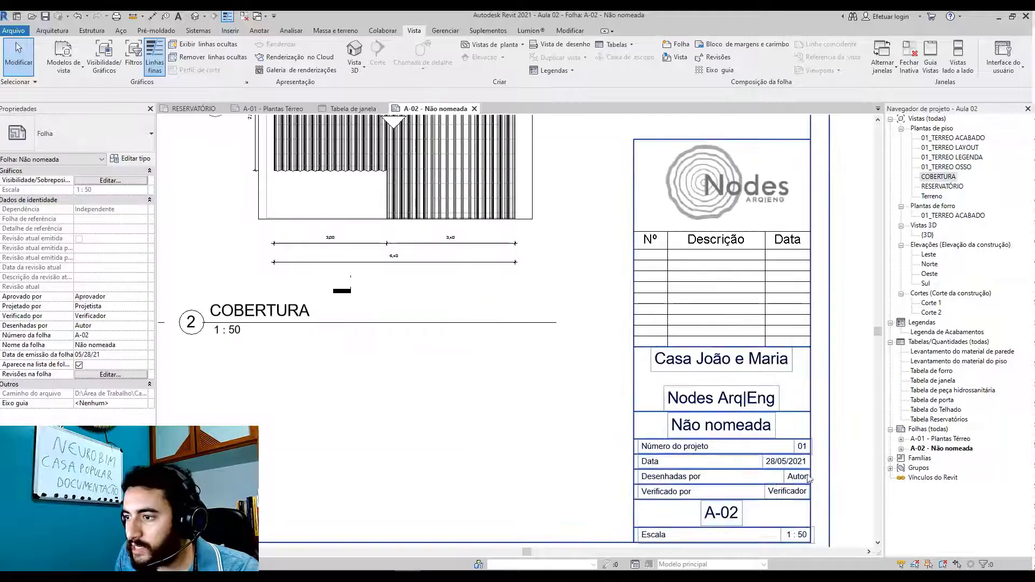
pyautogui.click(706, 427)
pyautogui.click(712, 427)
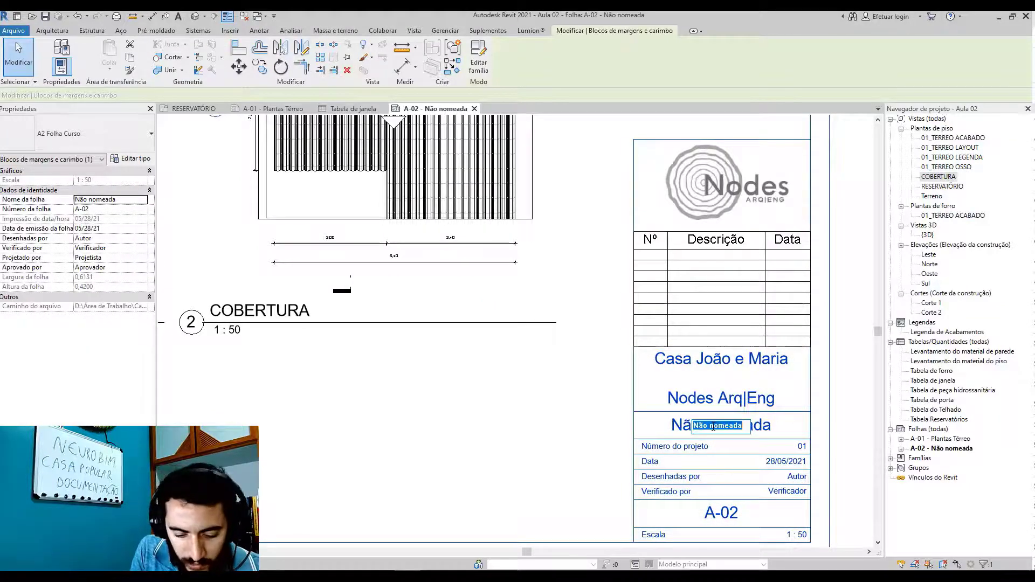
pyautogui.write('V')
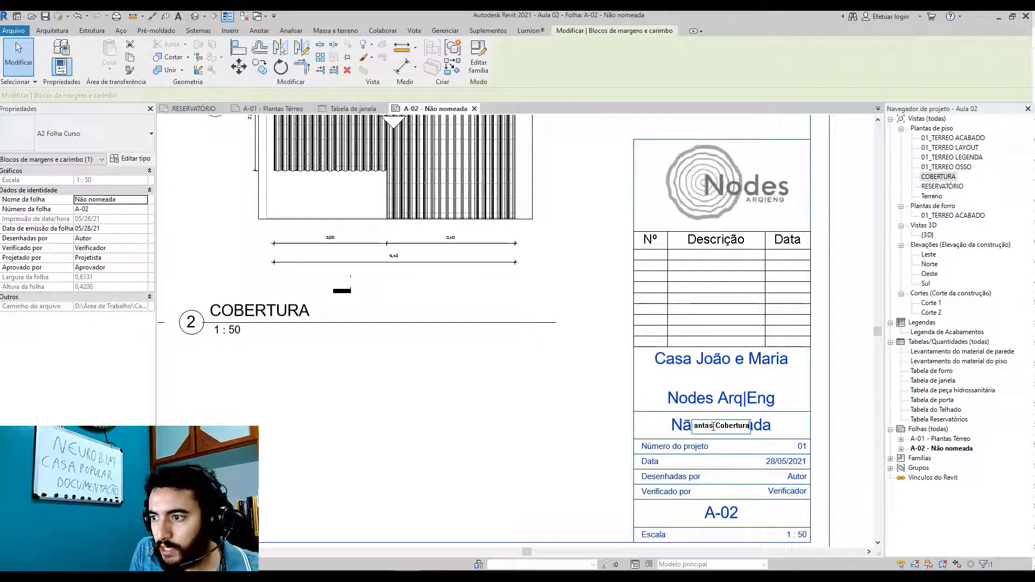
pyautogui.write('lantas Cobertura')
pyautogui.click(522, 432)
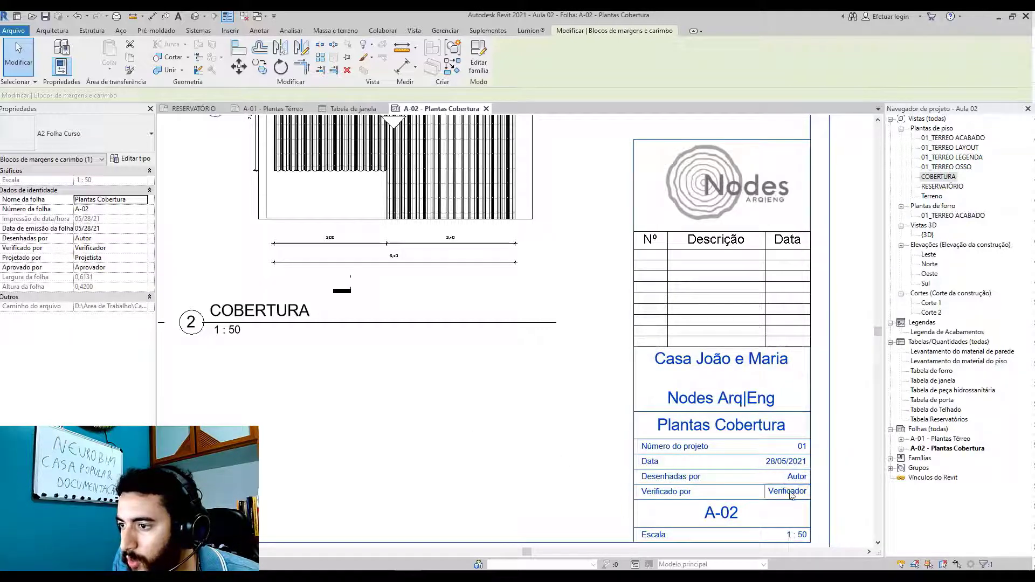
pyautogui.click(501, 438)
pyautogui.scroll(-4, 501, 437)
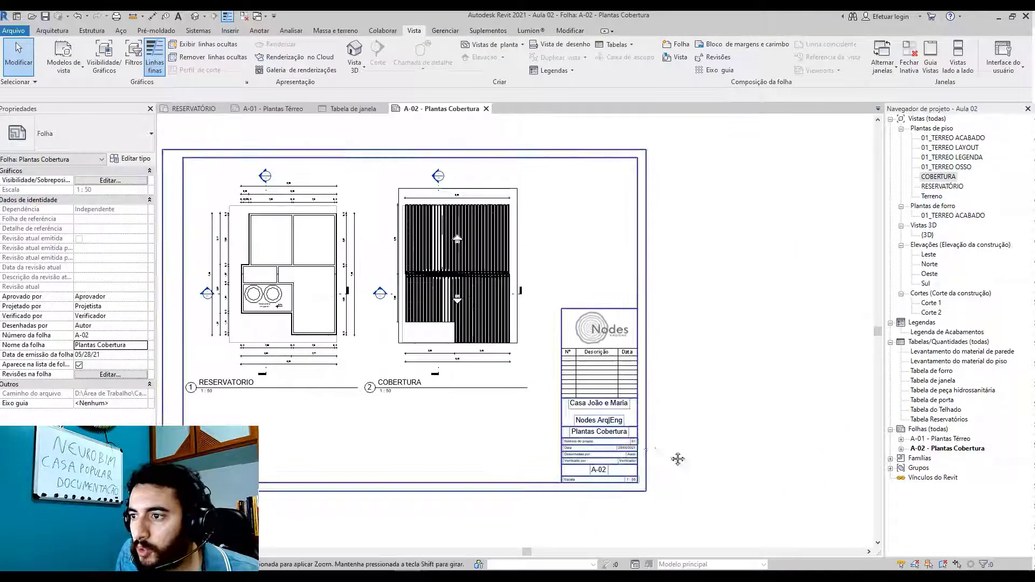
pyautogui.moveTo(678, 459); pyautogui.dragTo(672, 434, button='middle')
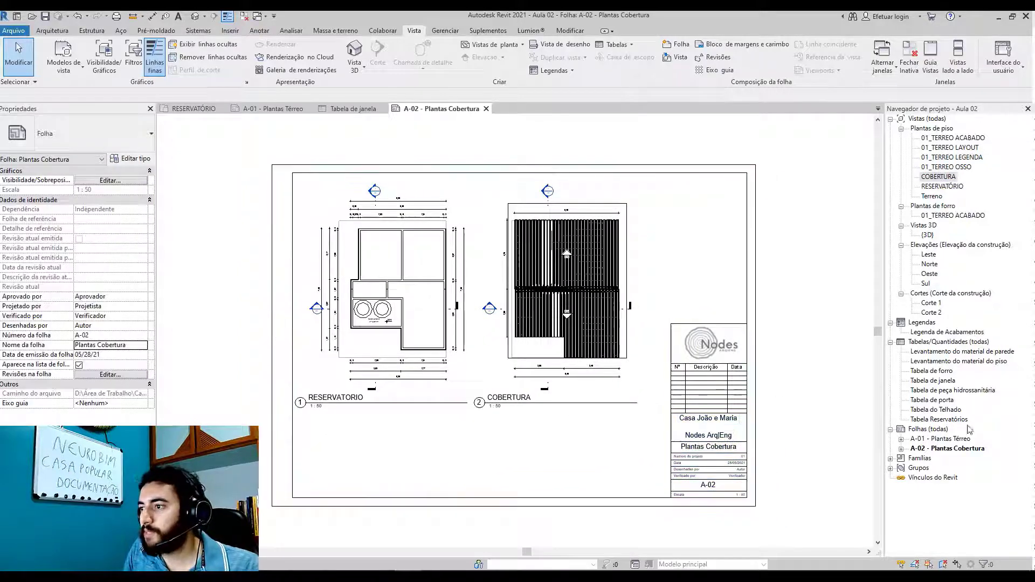
# - Create a new sheet with the A2 Folha Curso title block
pyautogui.rightClick(922, 431)
pyautogui.click(936, 445)
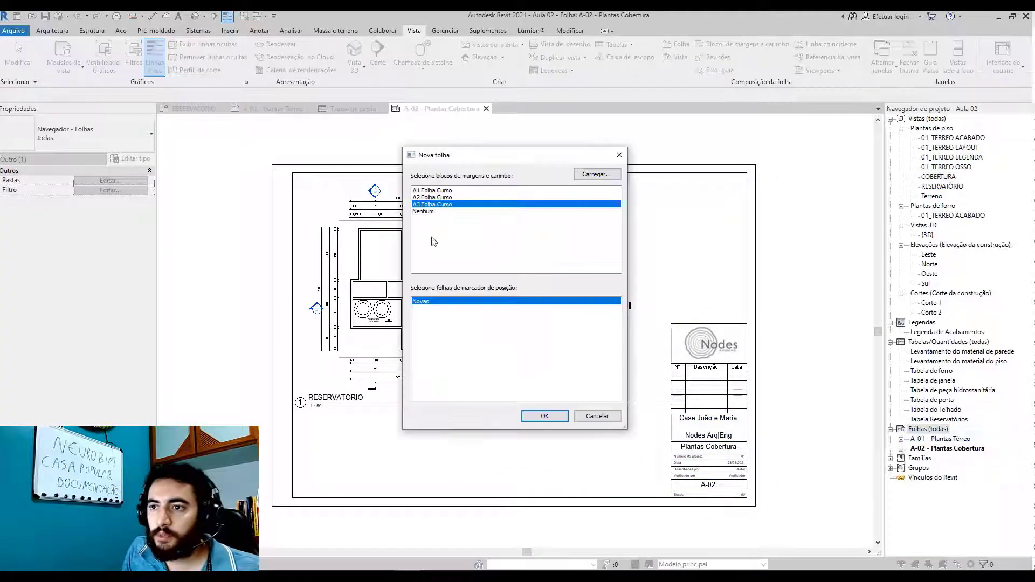
pyautogui.click(545, 416)
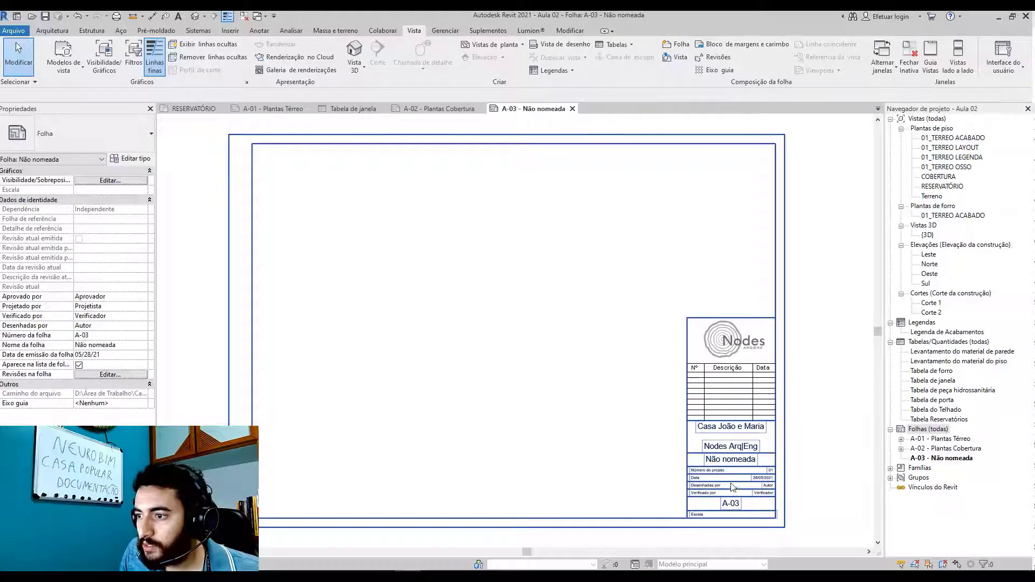
# - Rename sheet A-03 as Plantas de Corte in its title block
pyautogui.click(786, 509)
pyautogui.scroll(3, 755, 493)
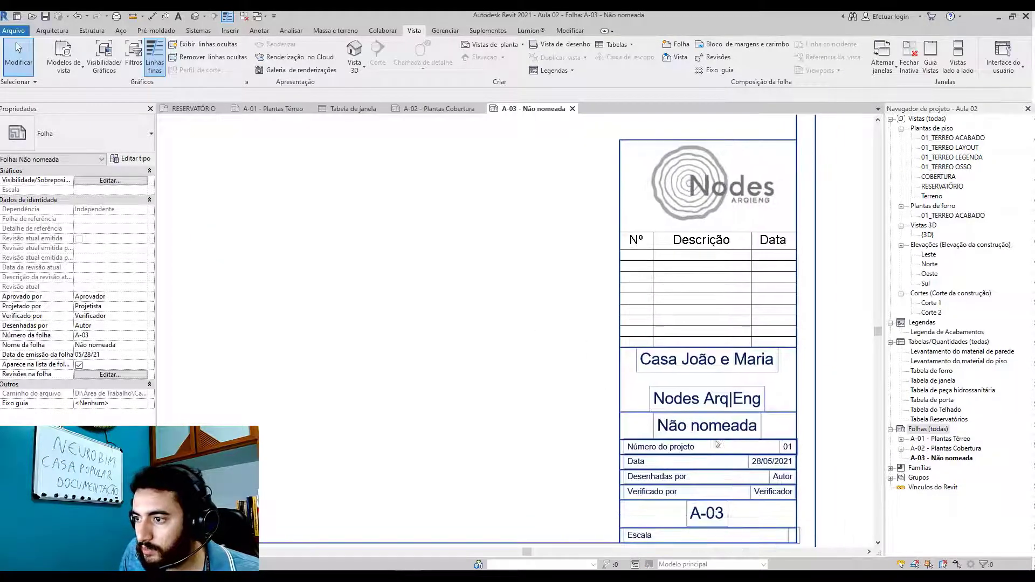
pyautogui.click(710, 431)
pyautogui.write('P')
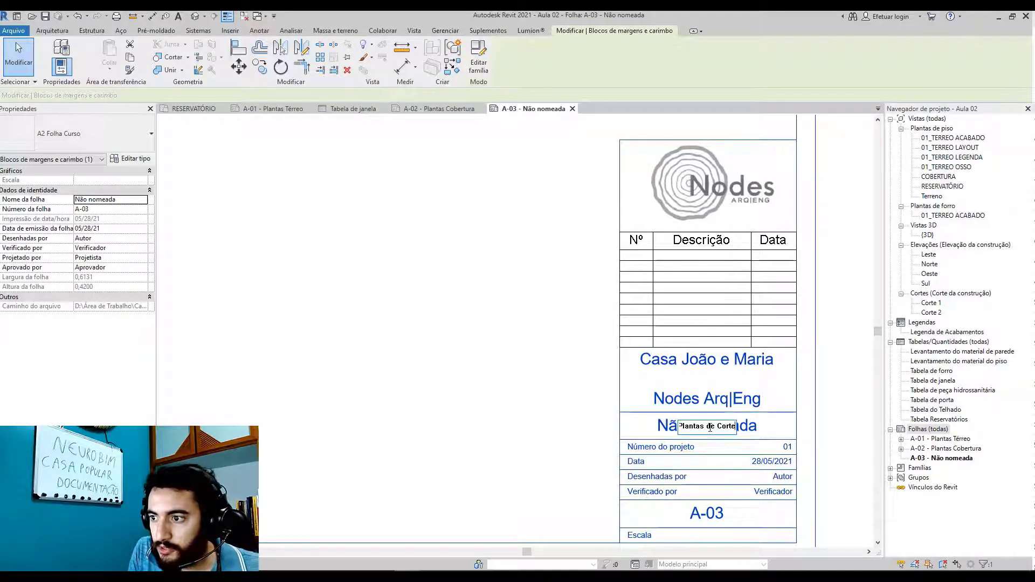
pyautogui.write('lantas de Corte')
pyautogui.press('Return')
pyautogui.scroll(-5, 664, 345)
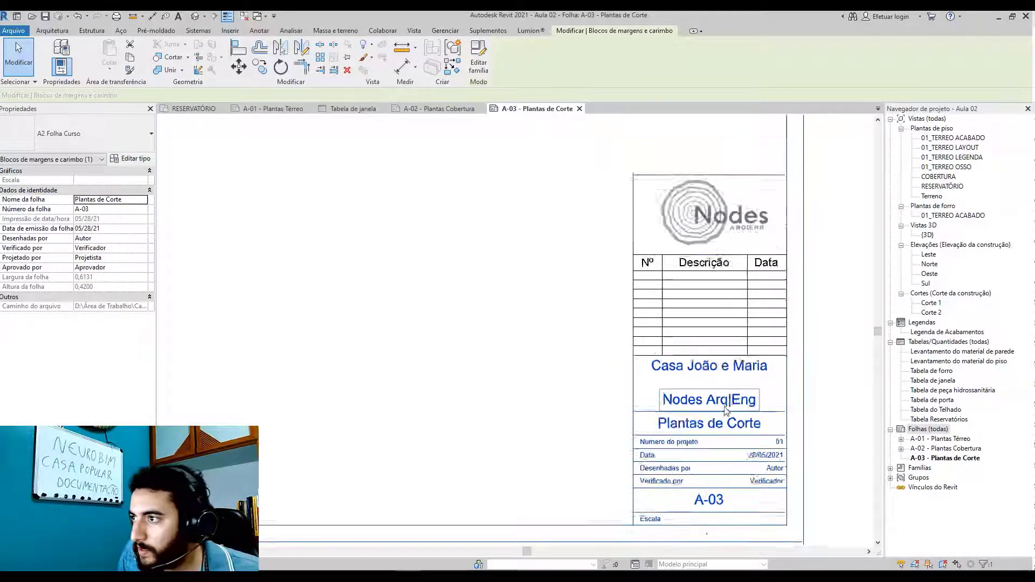
# - Place the Corte 1 section in the upper-left area of sheet A-03 and Corte 2 directly below it
pyautogui.moveTo(931, 303); pyautogui.dragTo(457, 294)
pyautogui.click(377, 261)
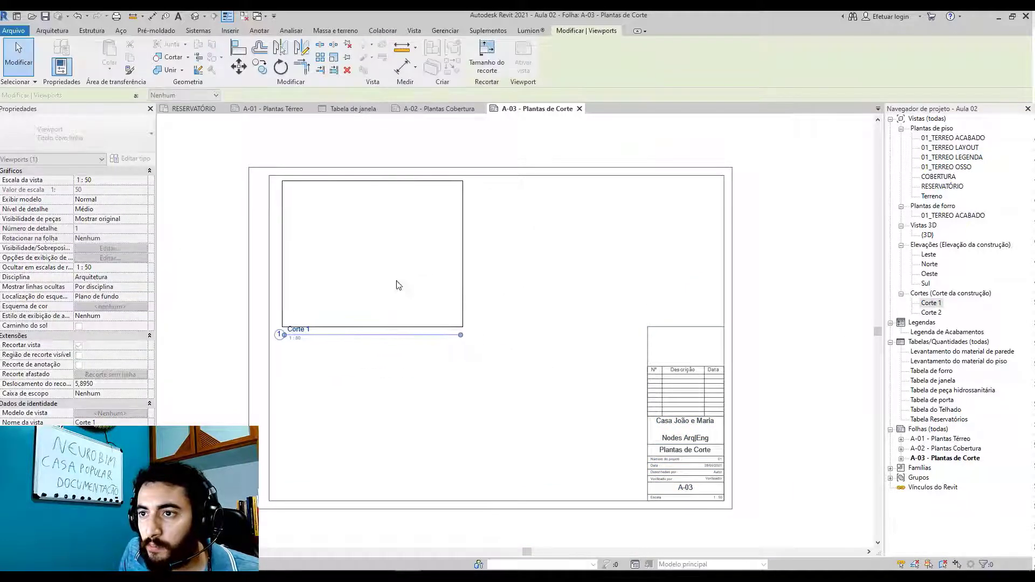
pyautogui.moveTo(932, 312); pyautogui.dragTo(393, 428)
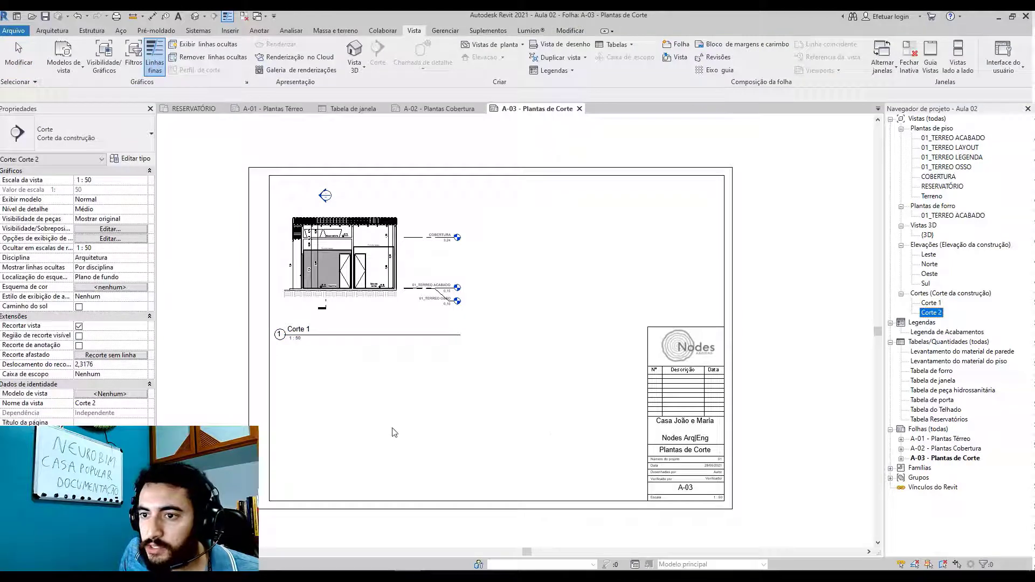
pyautogui.click(376, 417)
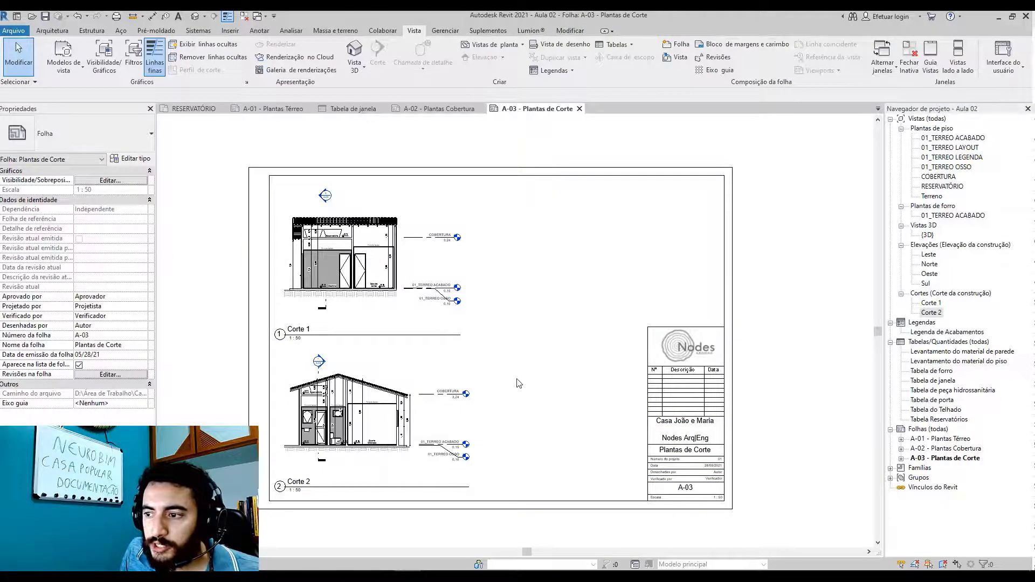
# - Create another sheet using the A2 Folha Curso title block
pyautogui.rightClick(941, 430)
pyautogui.click(956, 435)
pyautogui.click(455, 204)
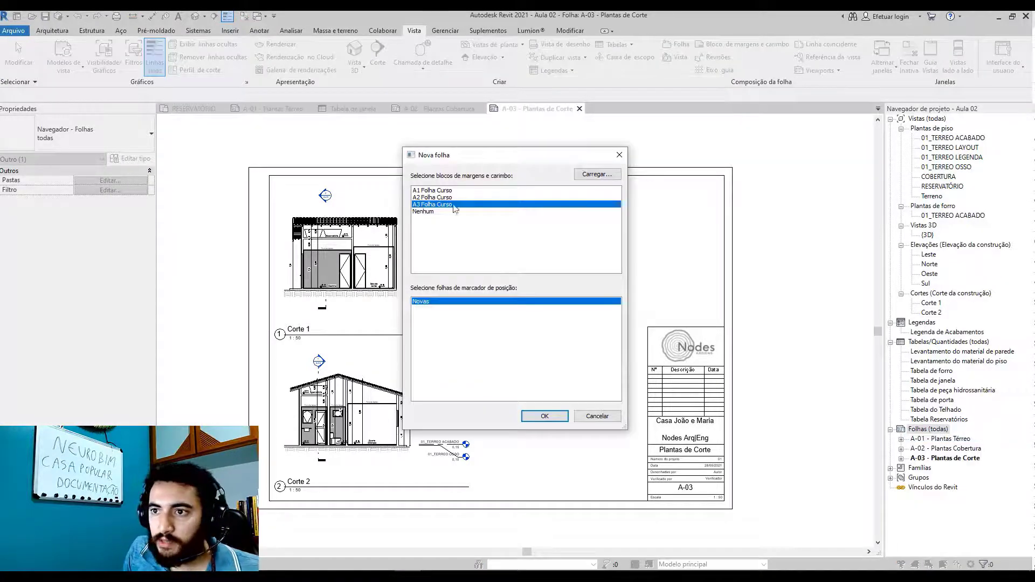
pyautogui.click(544, 416)
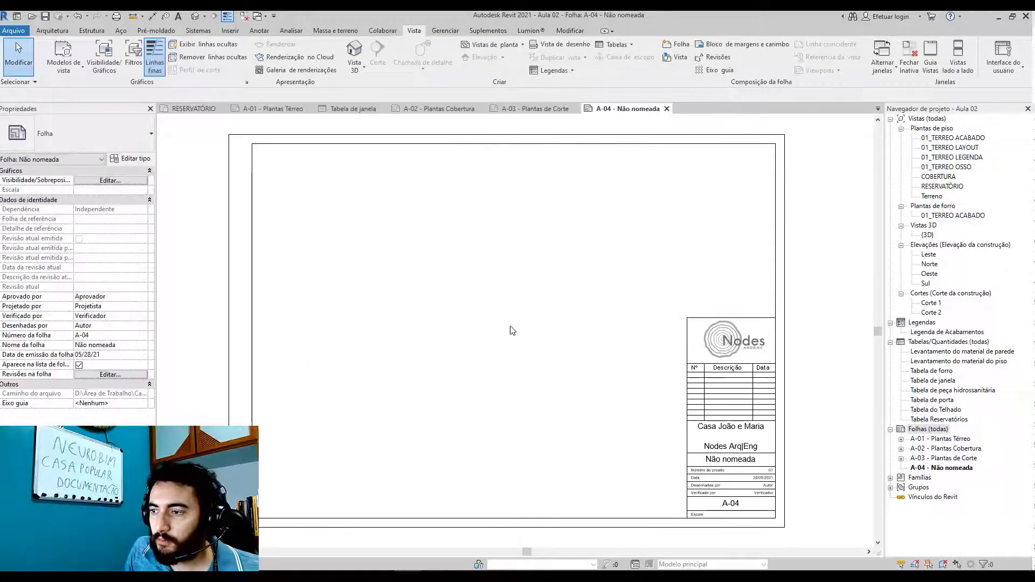
# - Rename sheet A-04 as Plantas de Fachada in its title block
pyautogui.doubleClick(735, 462)
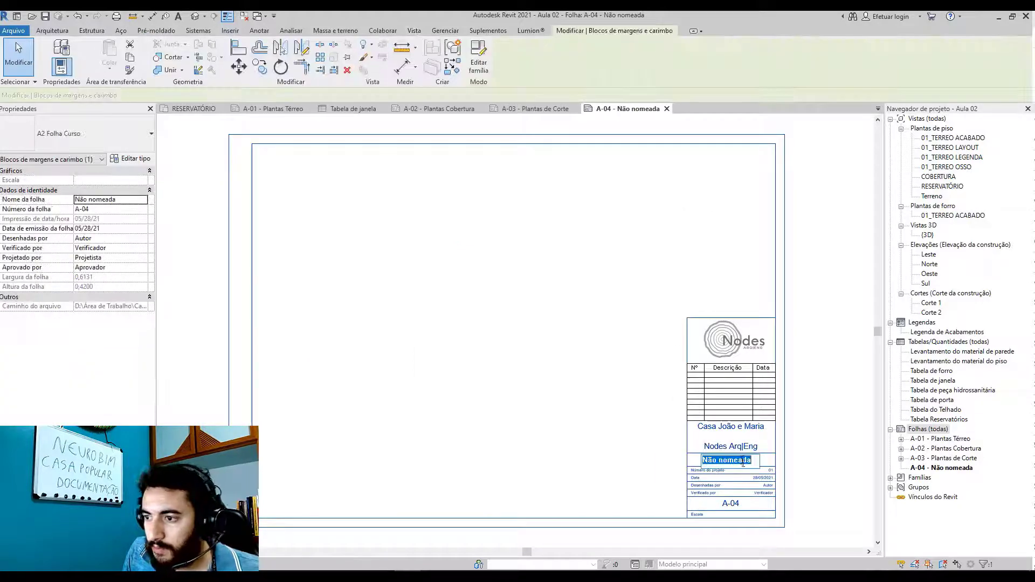
pyautogui.write('Pla')
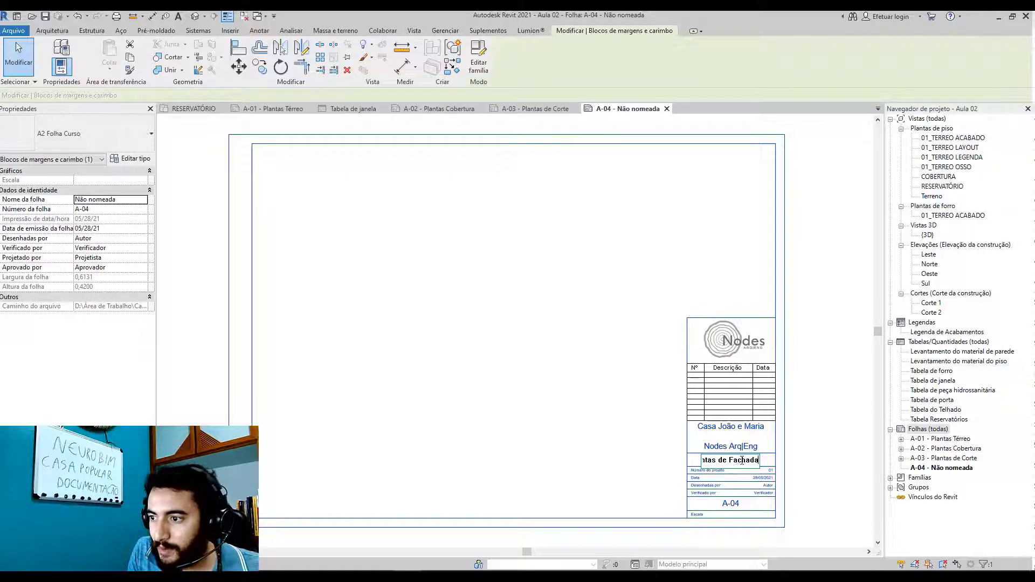
pyautogui.press('Return')
pyautogui.click(836, 383)
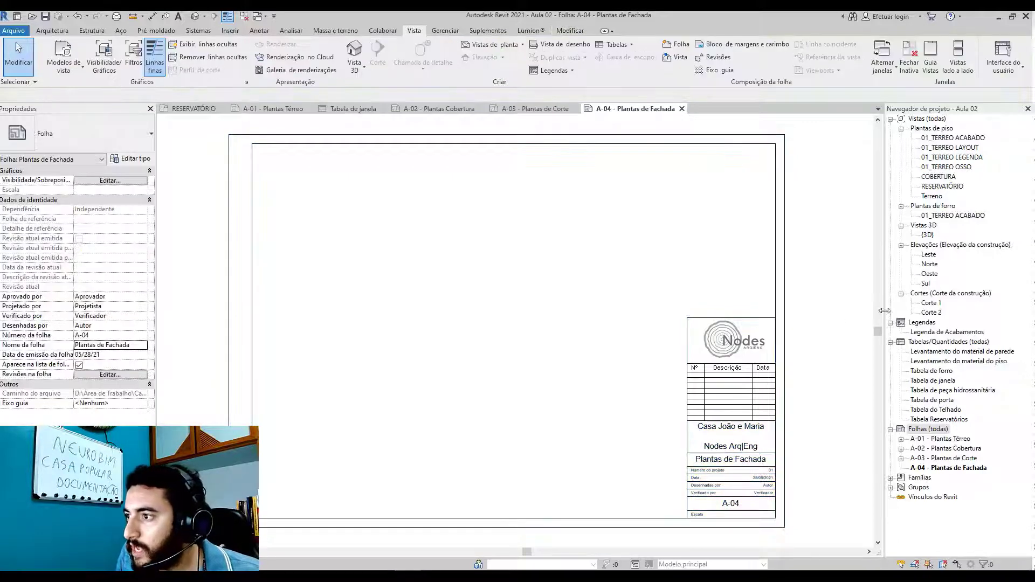
# - Place the Leste elevation in the upper-left area of sheet A-04
pyautogui.moveTo(928, 254); pyautogui.dragTo(384, 243)
pyautogui.click(392, 244)
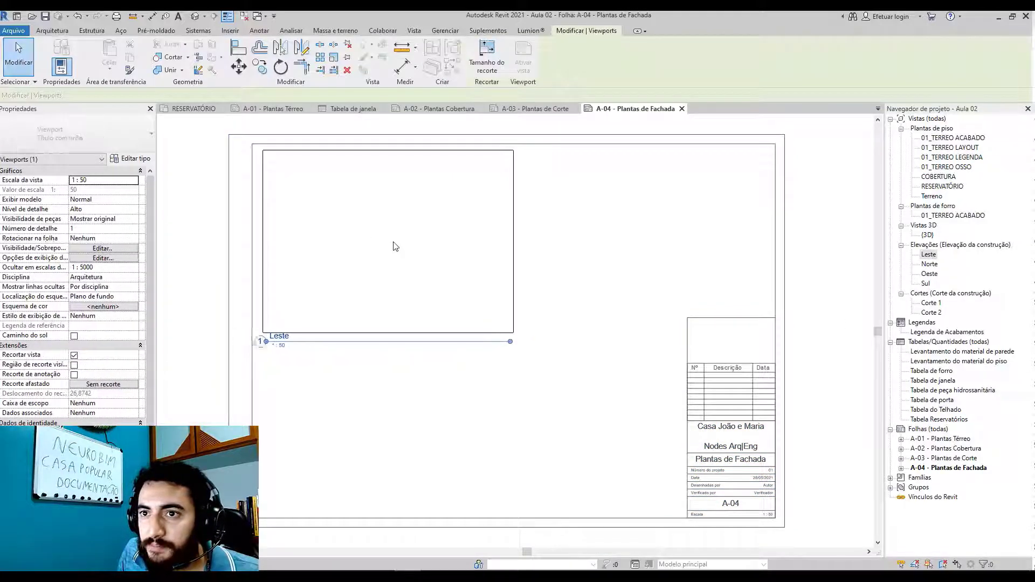
pyautogui.click(487, 402)
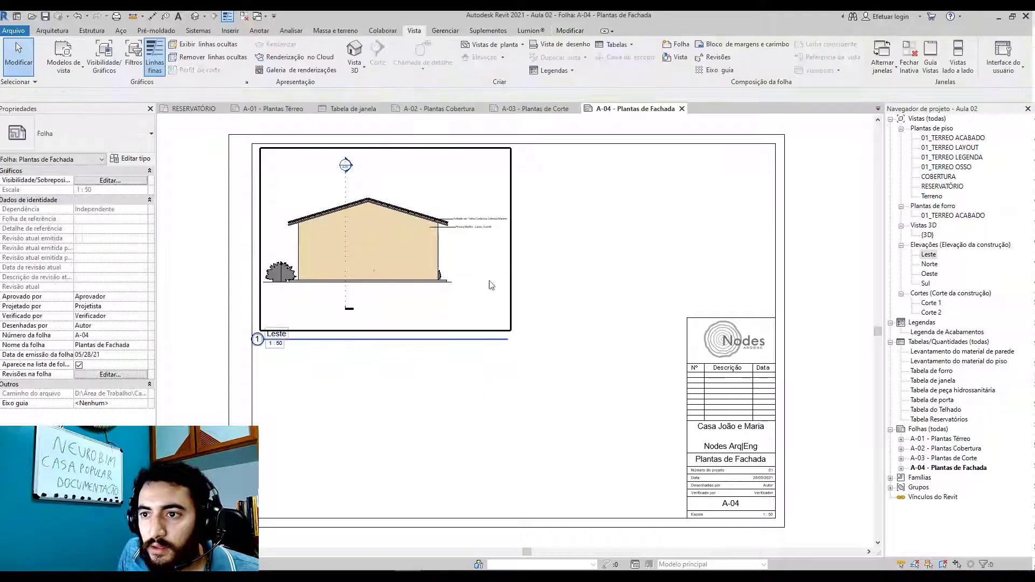
# - Move the Leste viewport title up so it sits closer beneath the elevation drawing
pyautogui.doubleClick(411, 273)
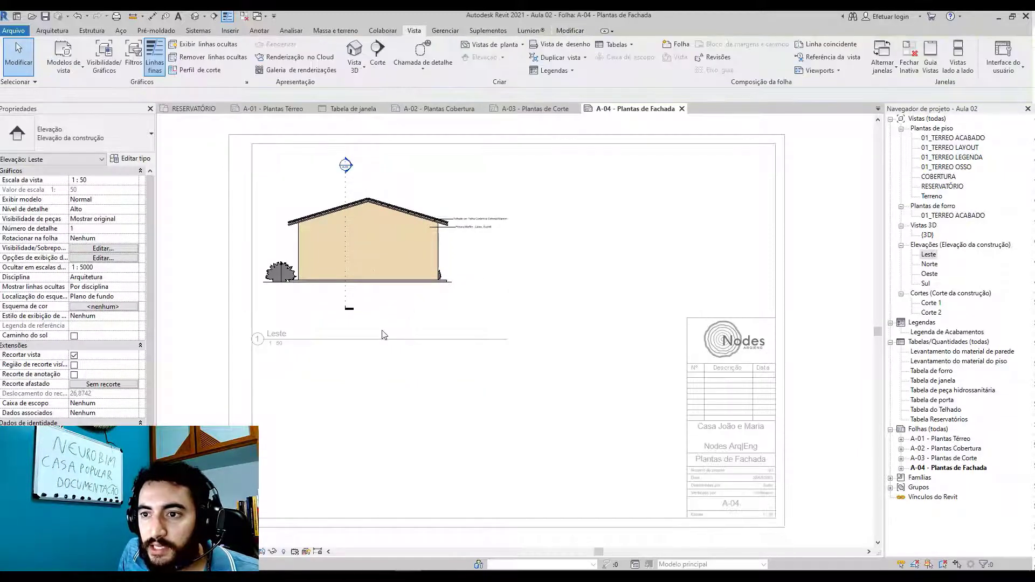
pyautogui.doubleClick(503, 367)
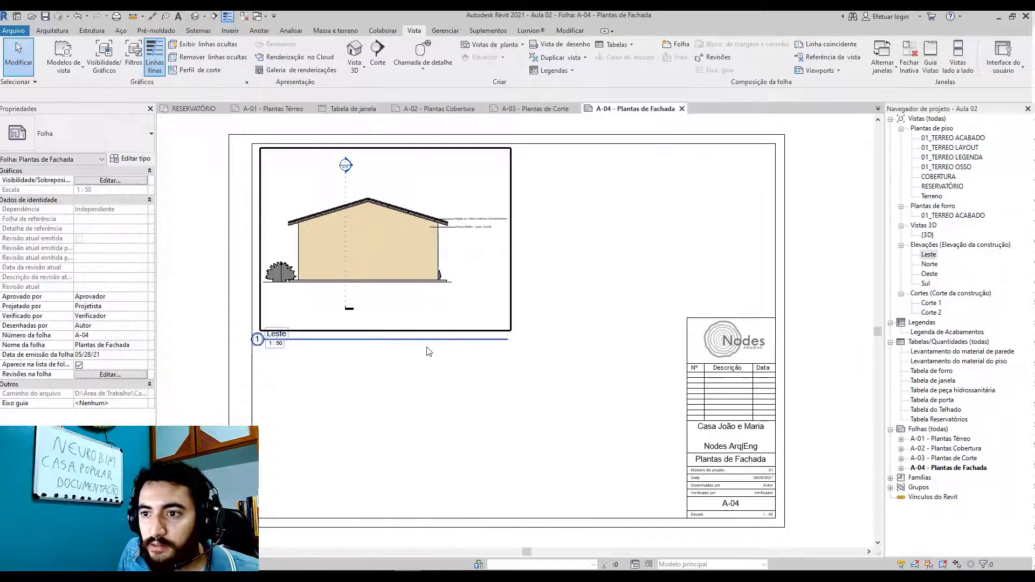
pyautogui.click(421, 339)
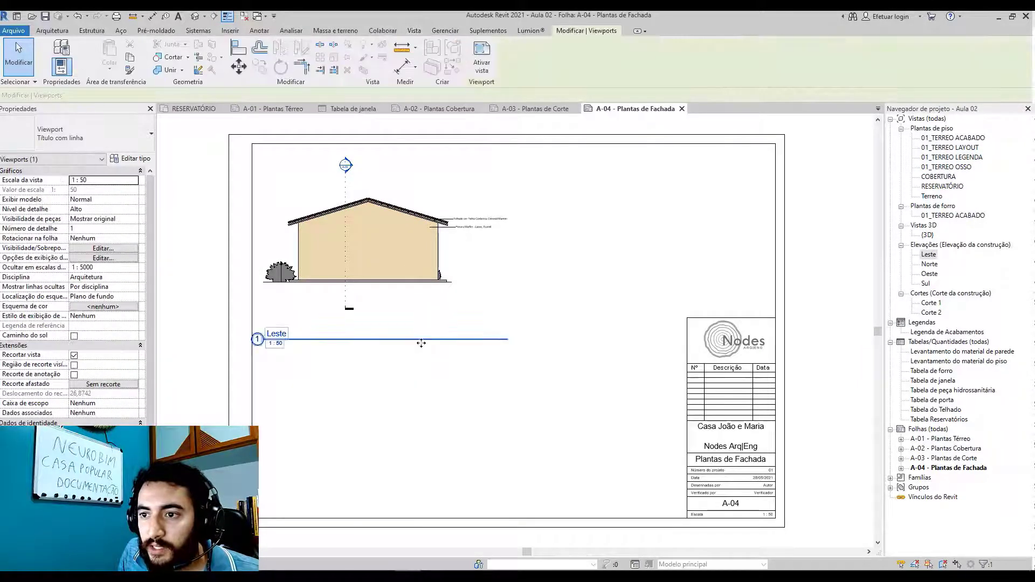
pyautogui.moveTo(421, 340)
pyautogui.mouseDown()
pyautogui.moveTo(424, 301)
pyautogui.moveTo(426, 319)
pyautogui.mouseUp()
pyautogui.press('Escape')
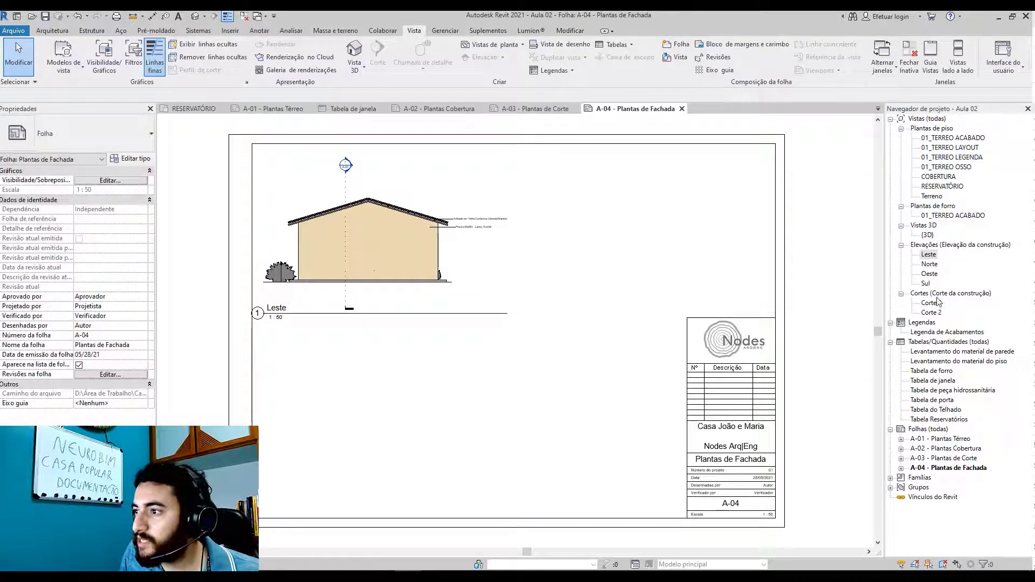
# - Place the Norte elevation to the right of Leste, aligned with its title, and shift it slightly left
pyautogui.moveTo(933, 268); pyautogui.dragTo(587, 358)
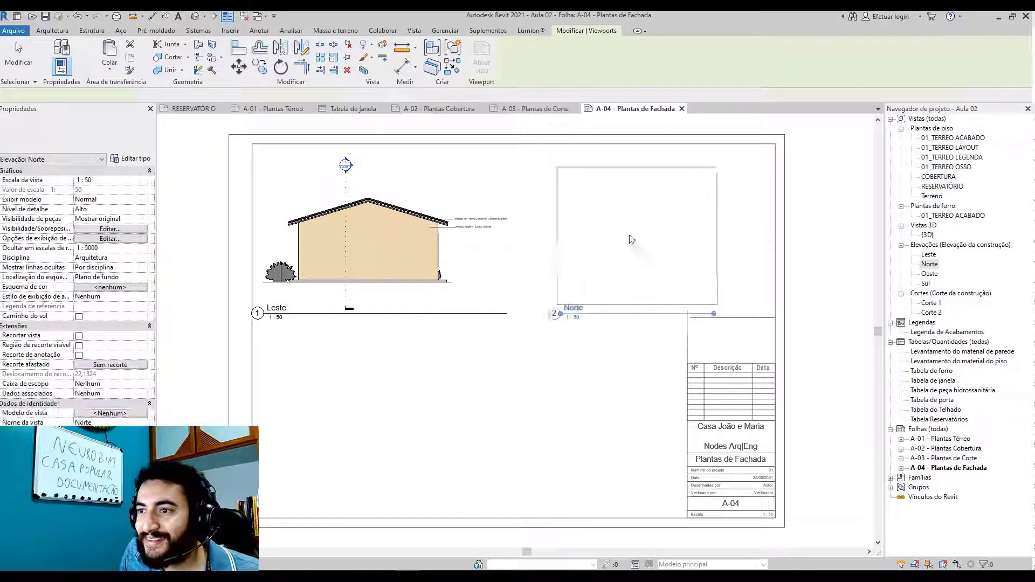
pyautogui.click(627, 234)
pyautogui.click(587, 387)
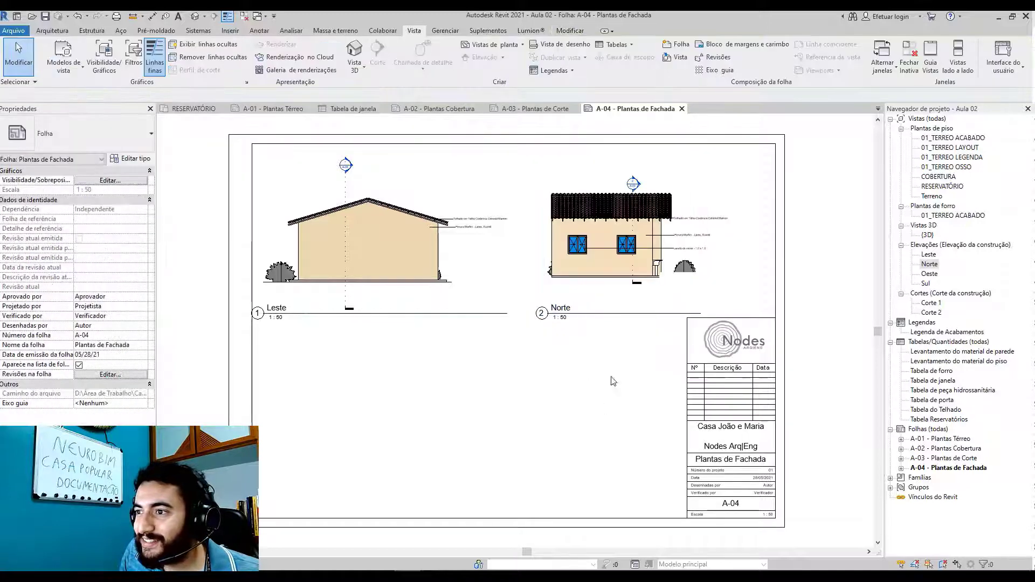
pyautogui.moveTo(665, 249); pyautogui.dragTo(639, 249)
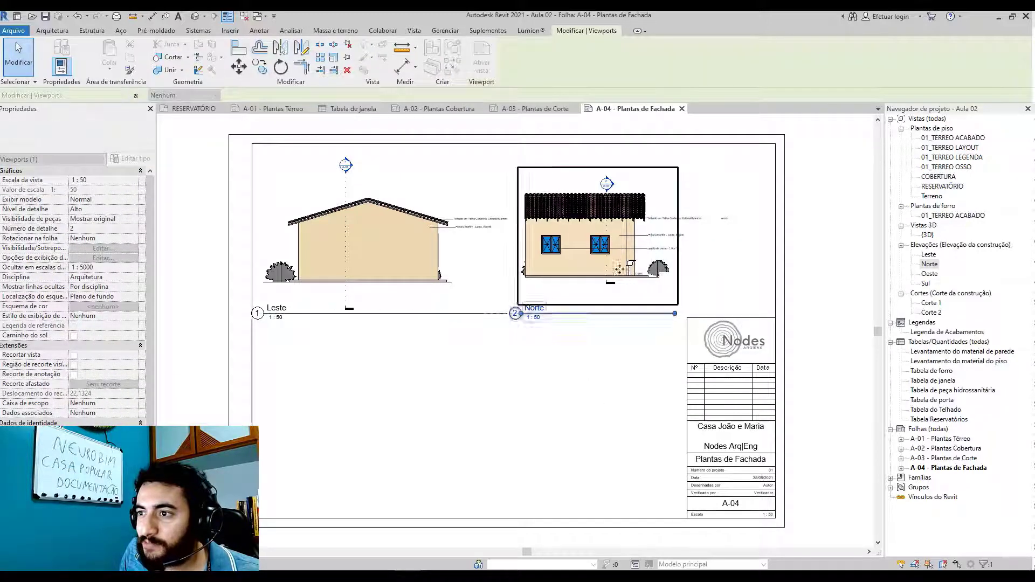
pyautogui.click(760, 307)
# - Place the Oeste elevation below Leste and the Sul elevation to the right of Oeste on sheet A-04
pyautogui.scroll(5, 723, 216)
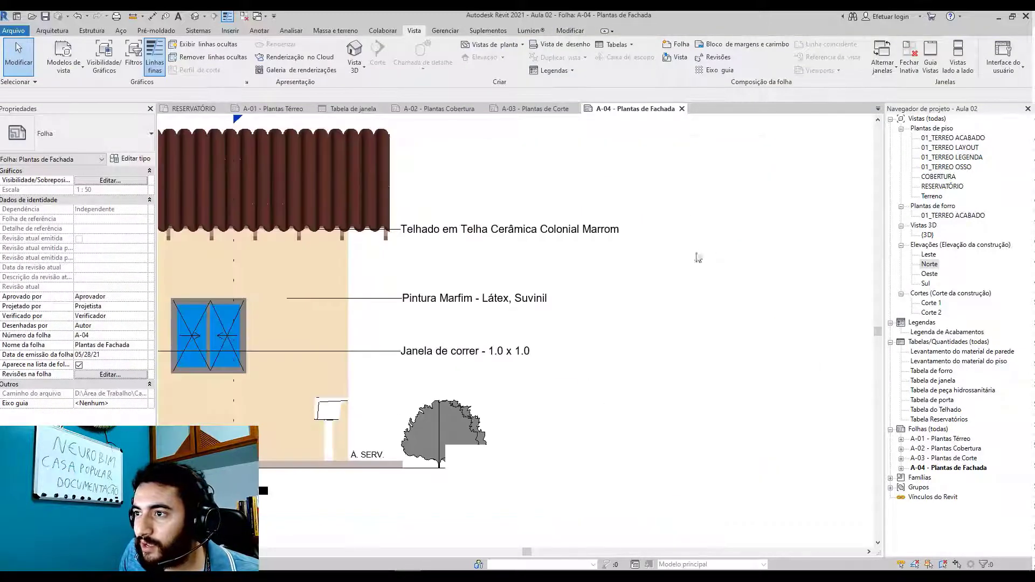
pyautogui.scroll(-4, 547, 427)
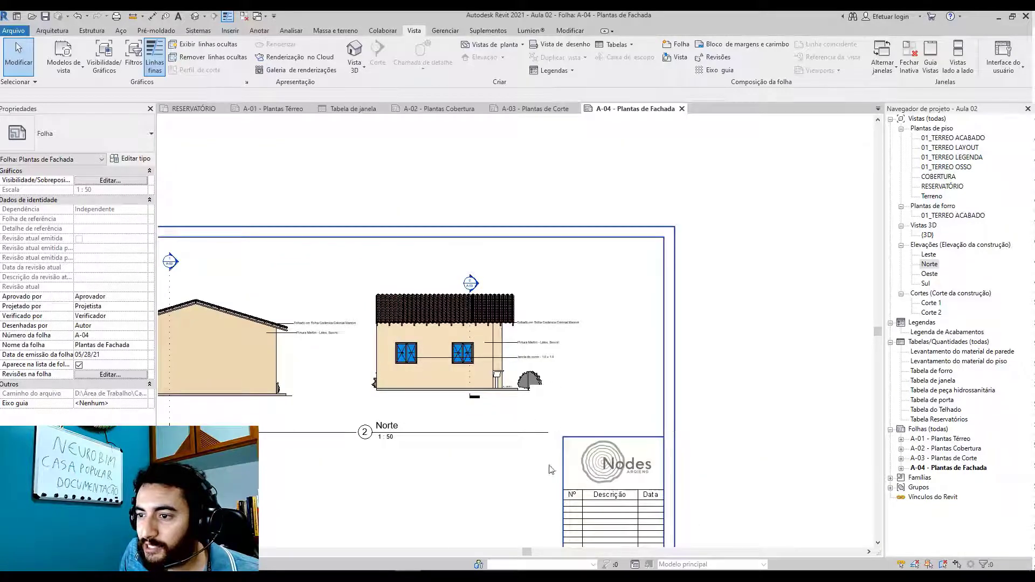
pyautogui.scroll(-5, 536, 397)
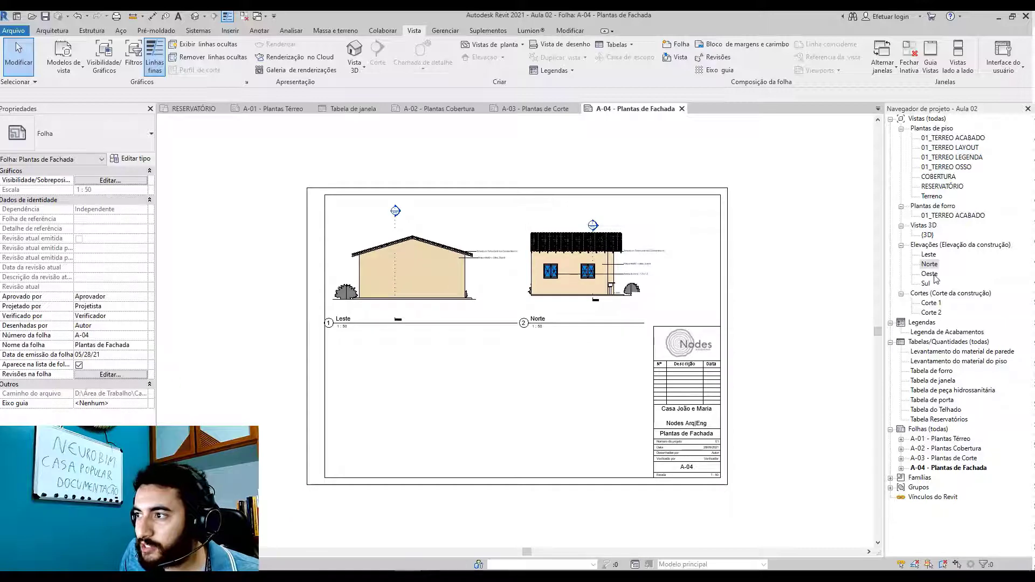
pyautogui.moveTo(936, 279); pyautogui.dragTo(418, 416)
pyautogui.click(411, 400)
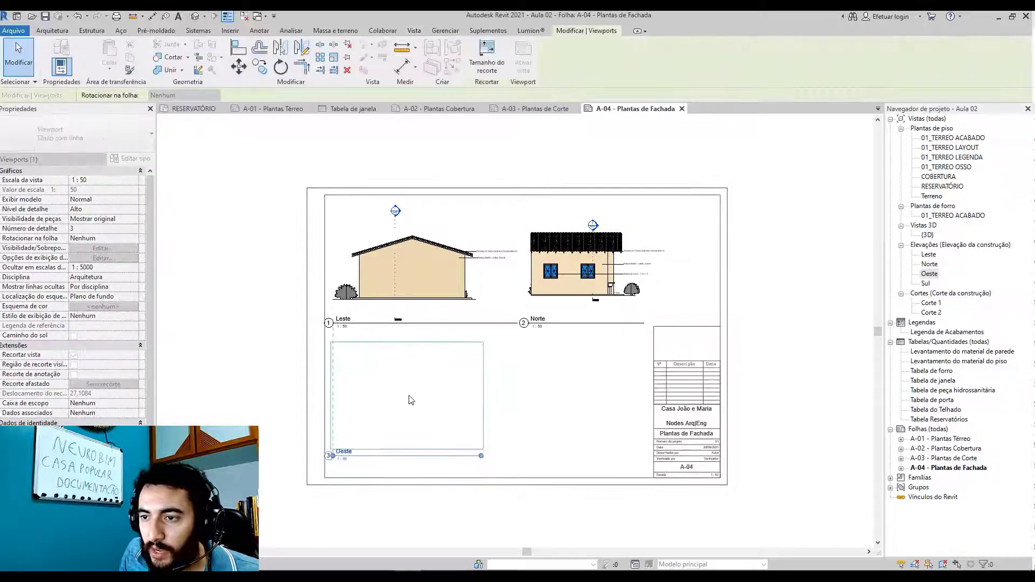
pyautogui.click(590, 389)
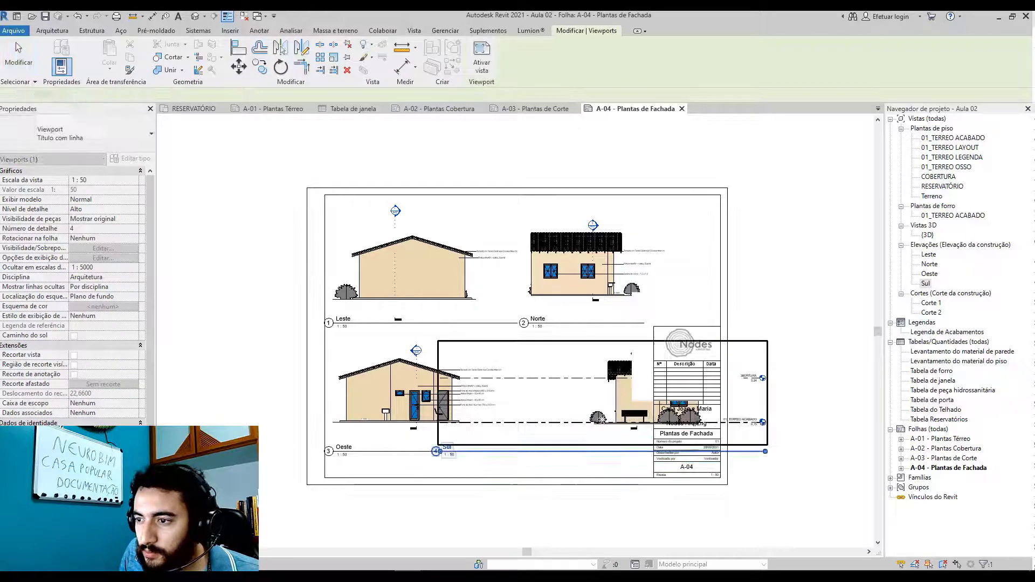
pyautogui.click(603, 393)
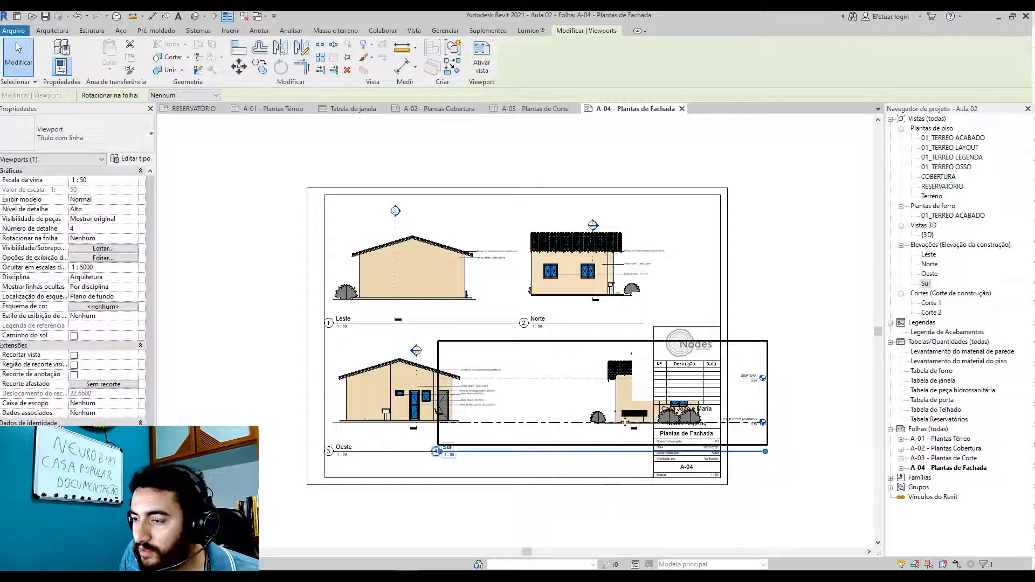
pyautogui.scroll(2, 625, 421)
pyautogui.scroll(-2, 625, 421)
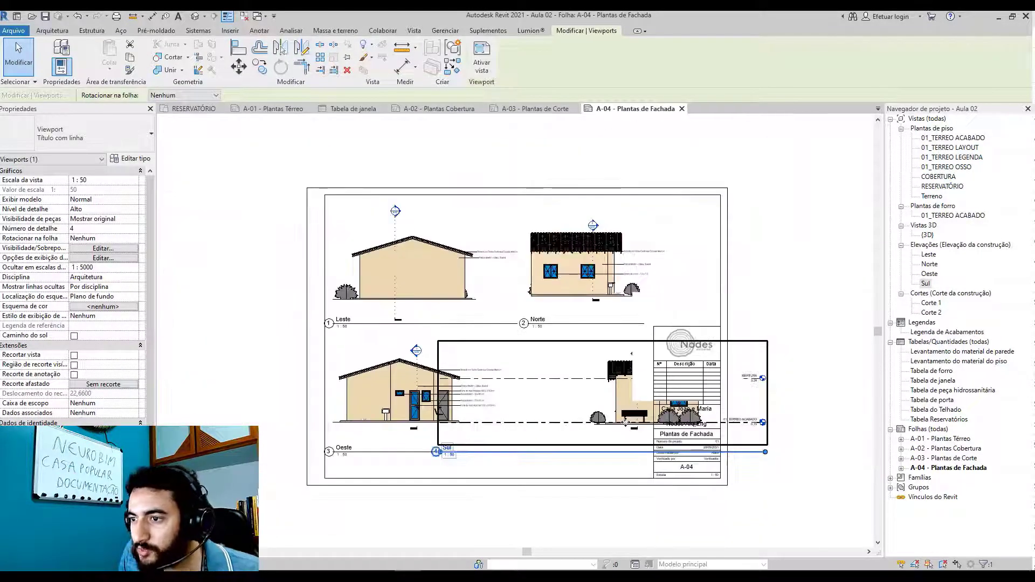
pyautogui.click(797, 364)
# - Open the Sul elevation view and hide its level lines
pyautogui.doubleClick(925, 284)
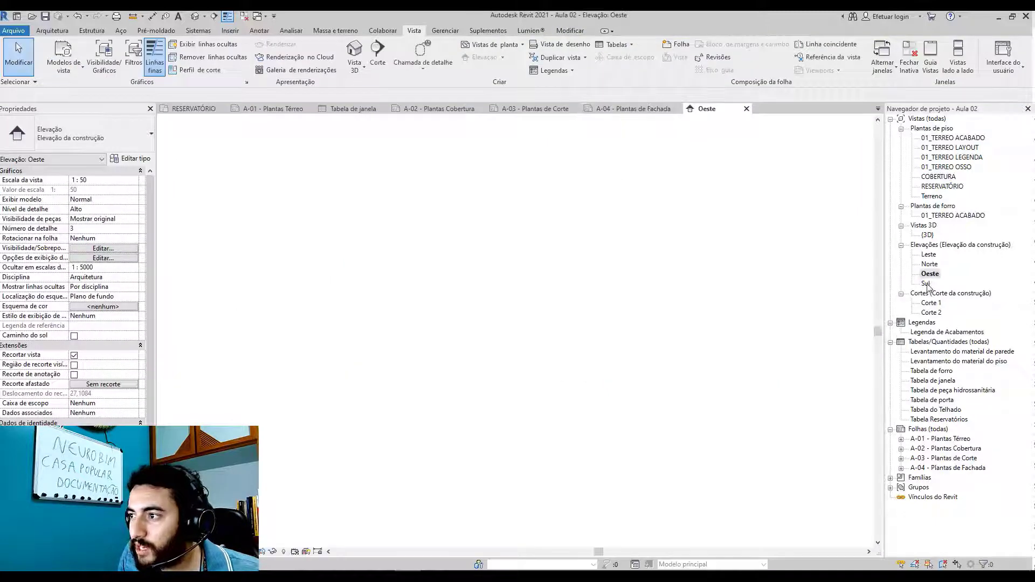
pyautogui.scroll(-2, 549, 353)
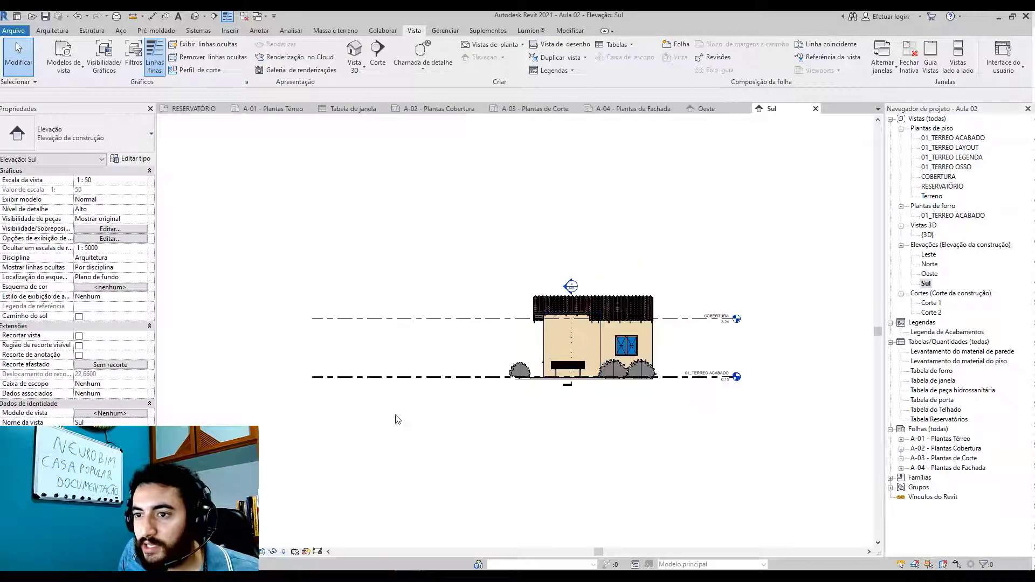
pyautogui.click(439, 377)
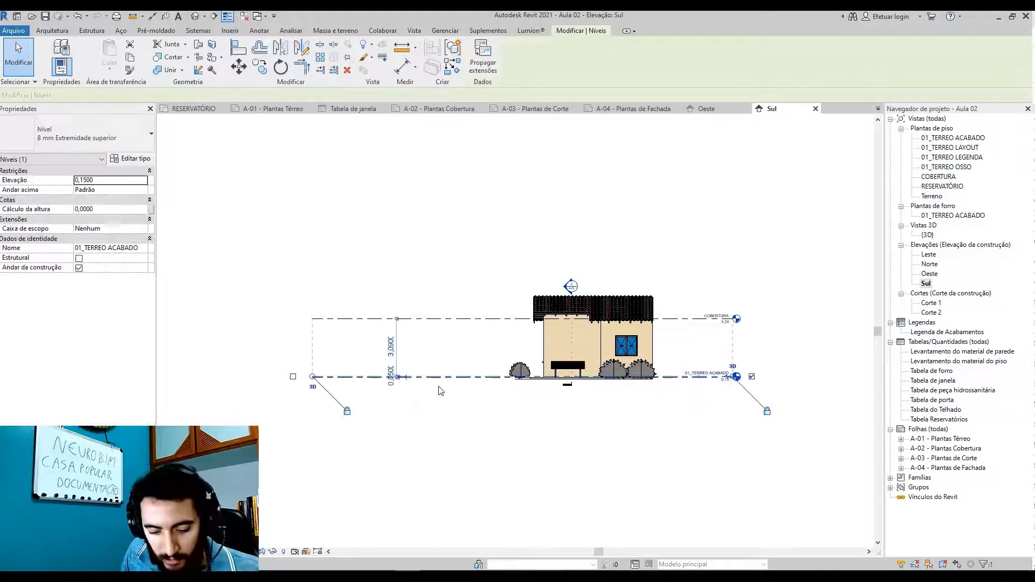
pyautogui.click(439, 387)
pyautogui.scroll(2, 695, 380)
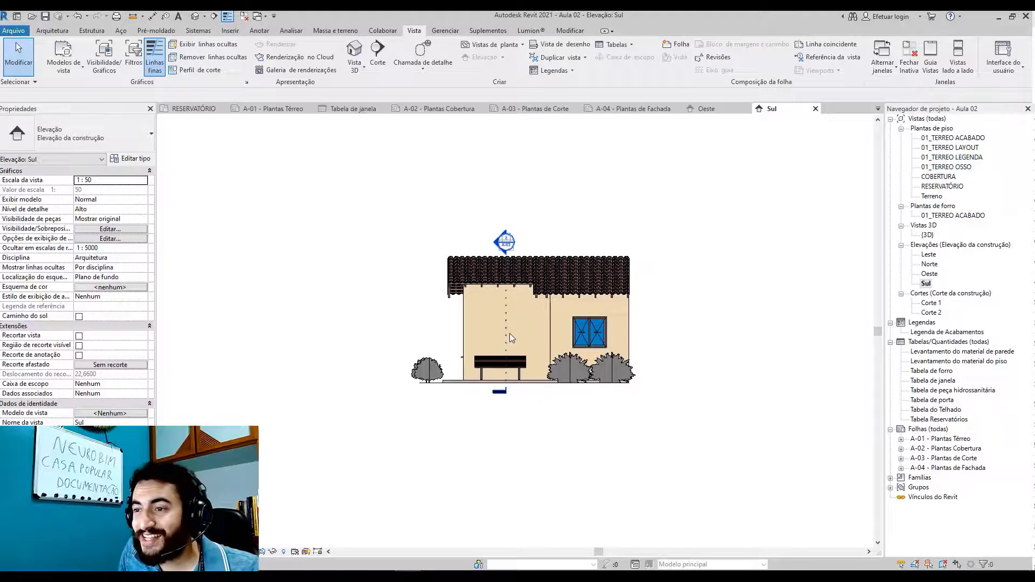
# - Hide the shrubs' category in the Sul elevation
pyautogui.scroll(3, 510, 333)
pyautogui.scroll(-4, 504, 359)
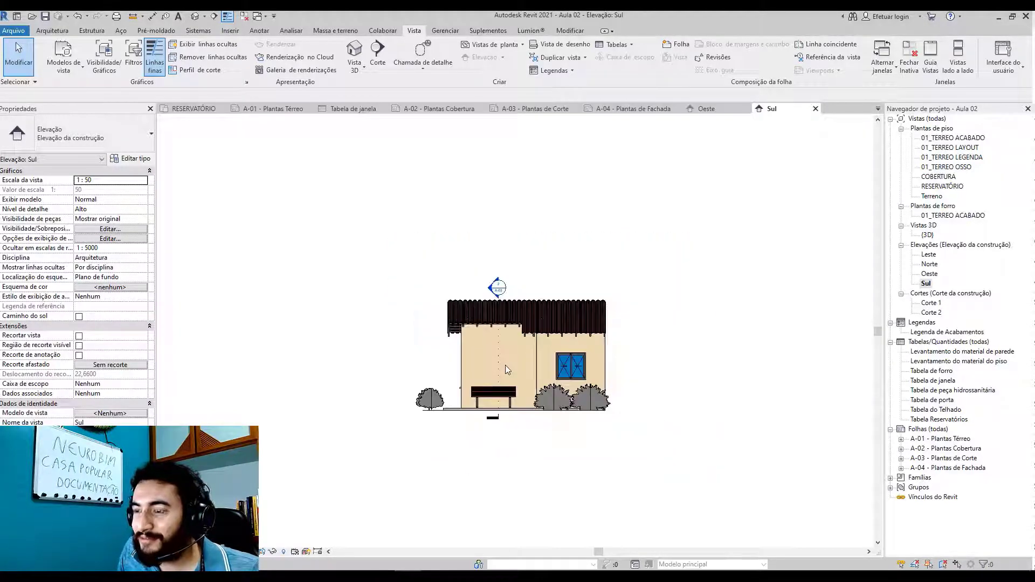
pyautogui.scroll(2, 593, 354)
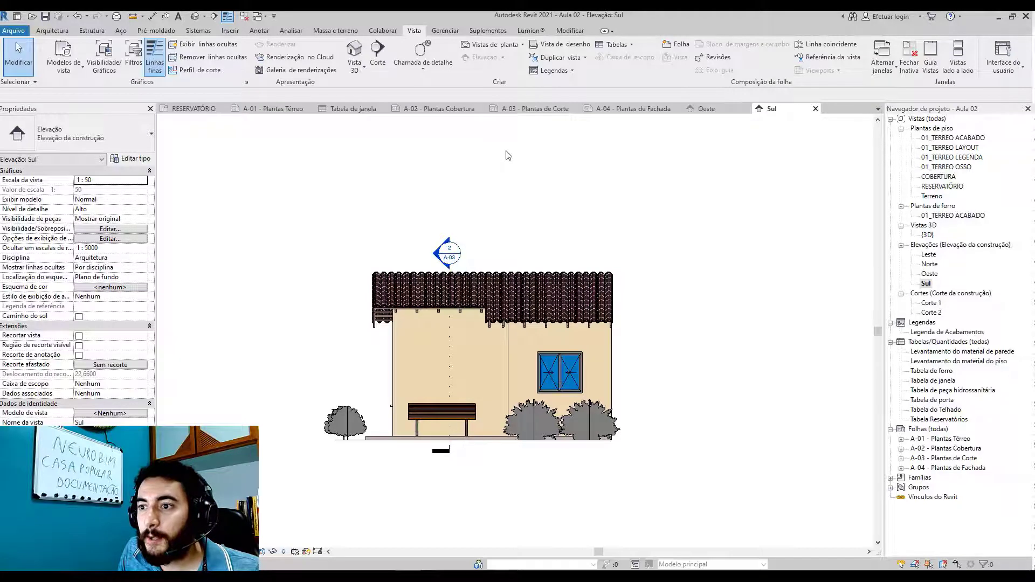
pyautogui.scroll(3, 513, 212)
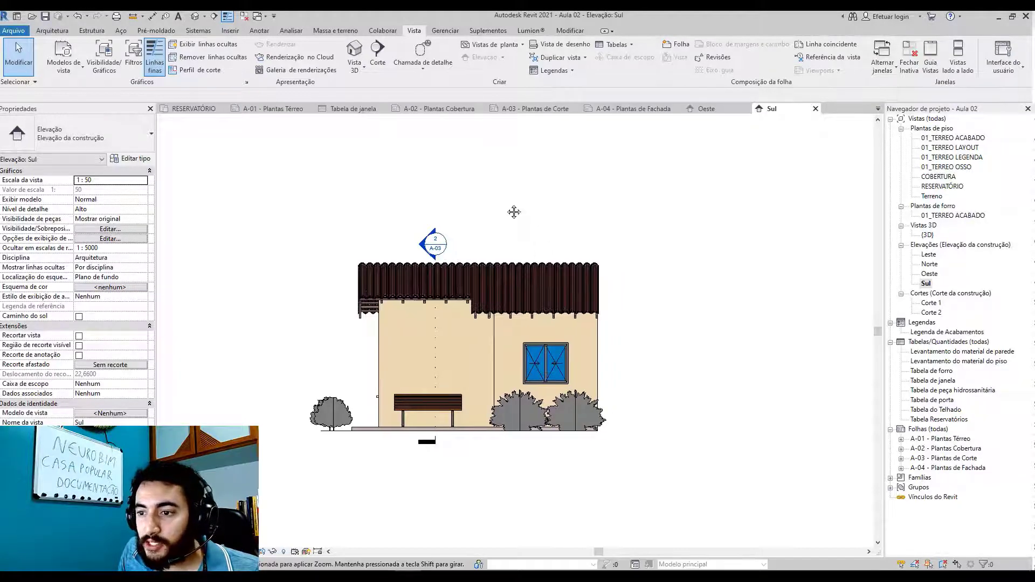
pyautogui.click(500, 425)
pyautogui.press('v')
pyautogui.press('h')
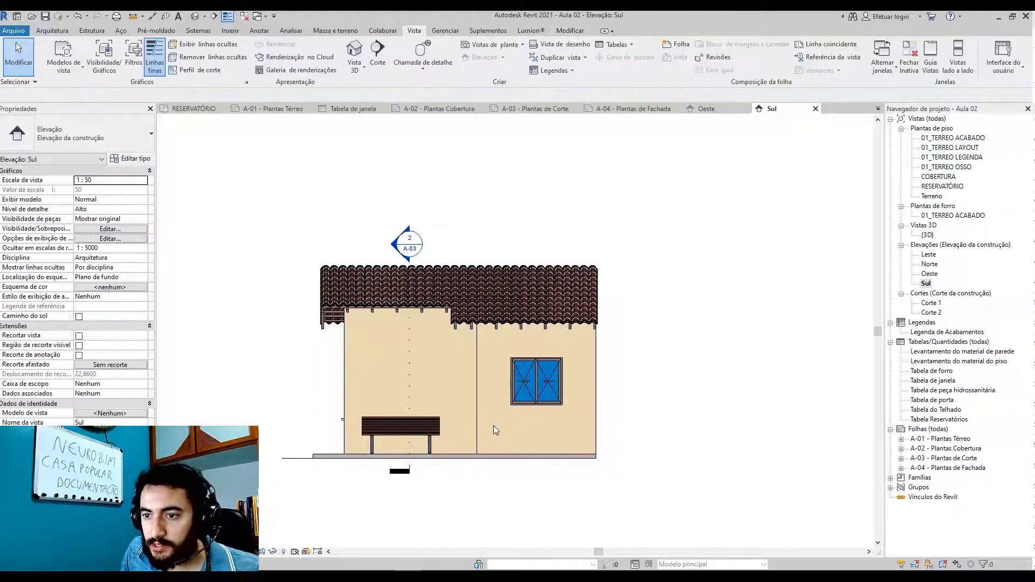
# - Break the Corte 2 section line across the Sul facade and shorten its segments back to the head and tail
pyautogui.click(409, 355)
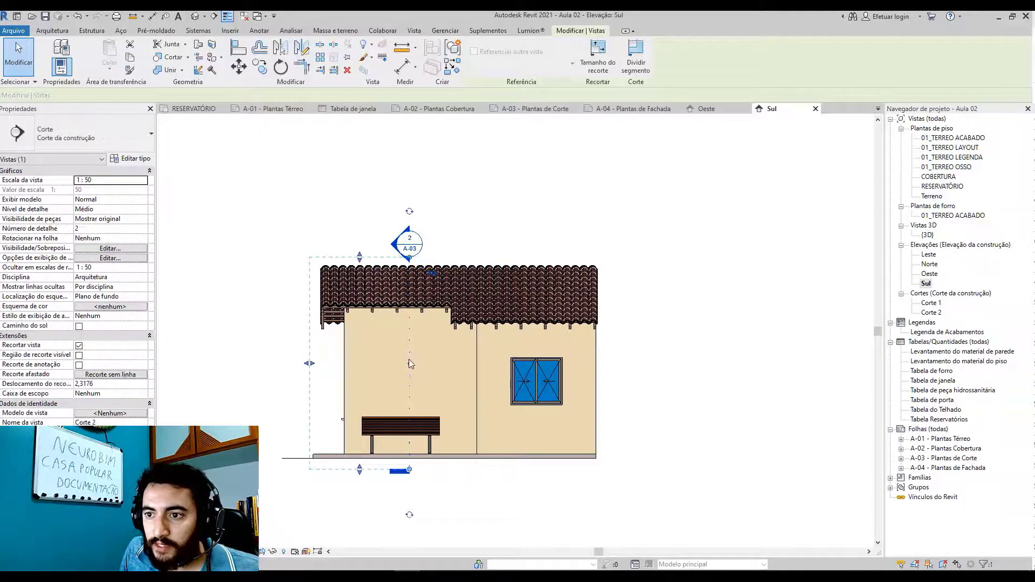
pyautogui.moveTo(409, 365); pyautogui.dragTo(407, 309)
pyautogui.moveTo(413, 264); pyautogui.dragTo(413, 262)
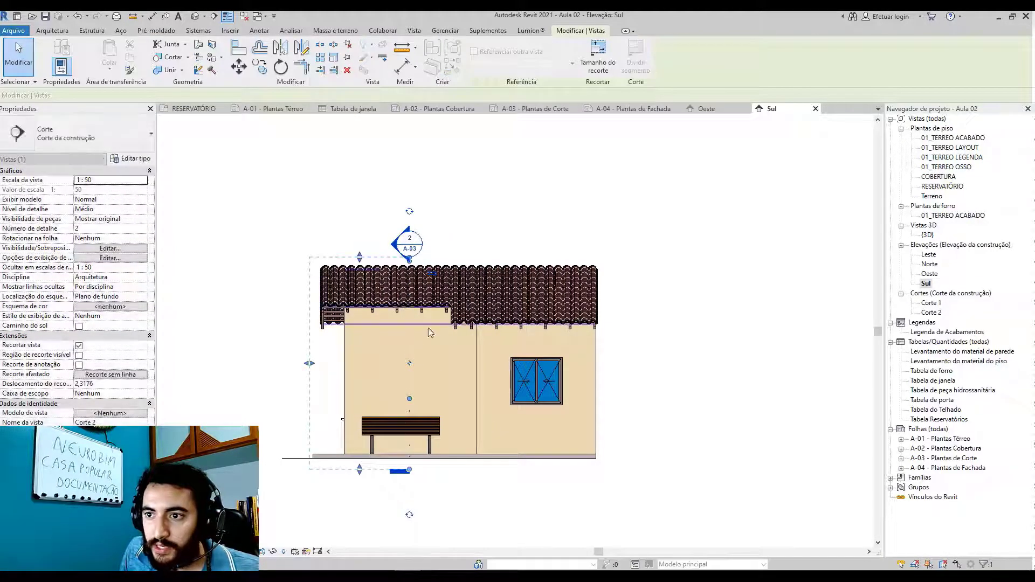
pyautogui.moveTo(409, 399); pyautogui.dragTo(413, 465)
pyautogui.click(464, 502)
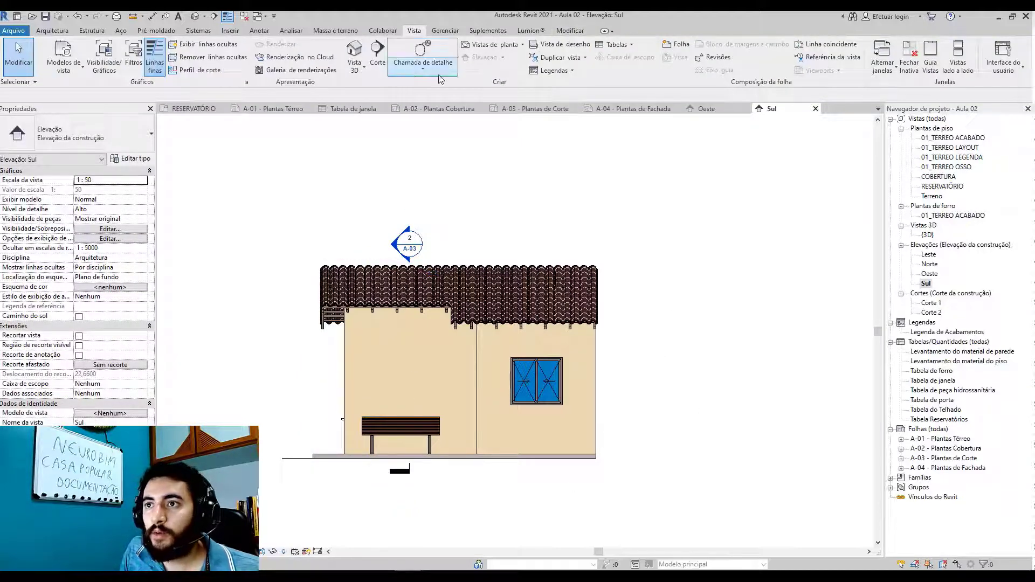
# - Tag the wall material above the window in the Sul elevation with the label Pintura Marfim - Látex, Suvinil to the right
pyautogui.click(261, 31)
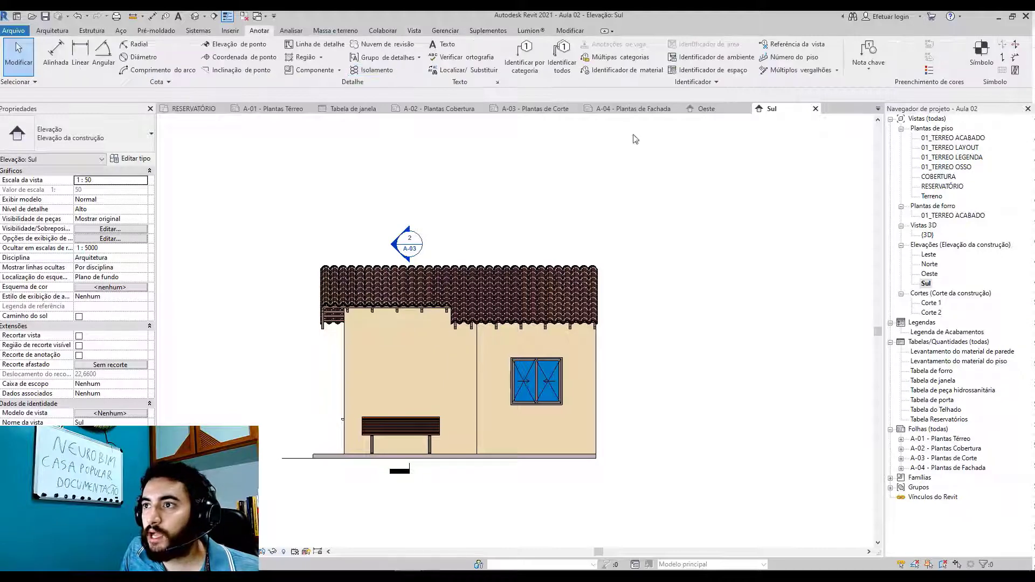
pyautogui.click(629, 71)
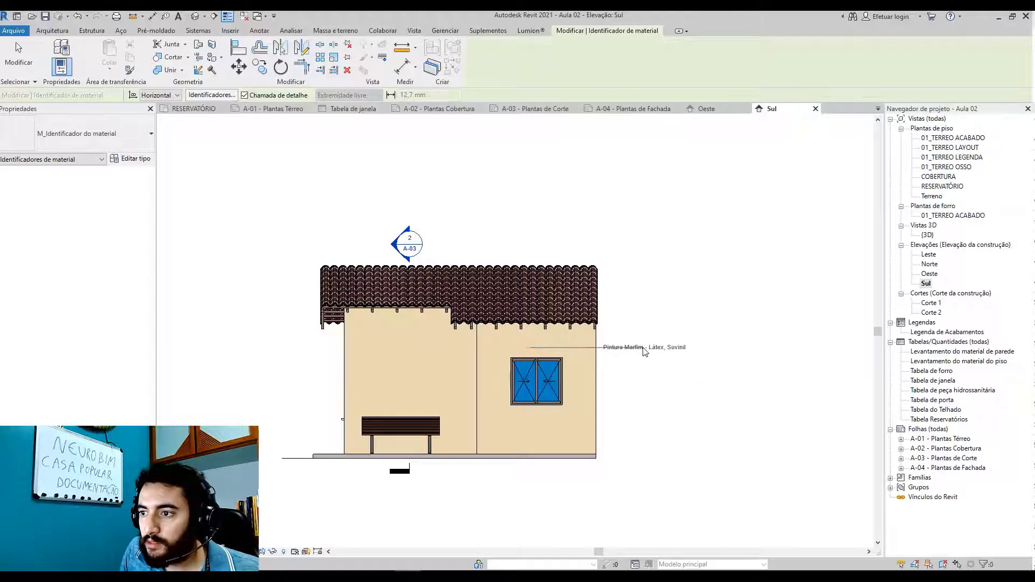
pyautogui.moveTo(668, 307); pyautogui.dragTo(624, 296, button='middle')
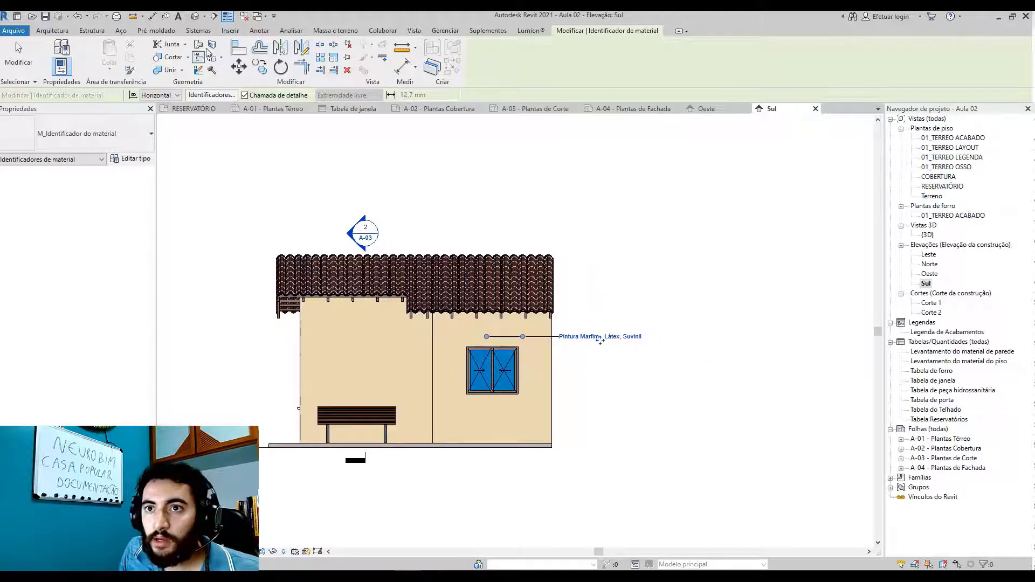
# - Tag the window in the Sul elevation with the label Janela de Correr - 1.20 x 1.10 to the right of the facade
pyautogui.press('Escape')
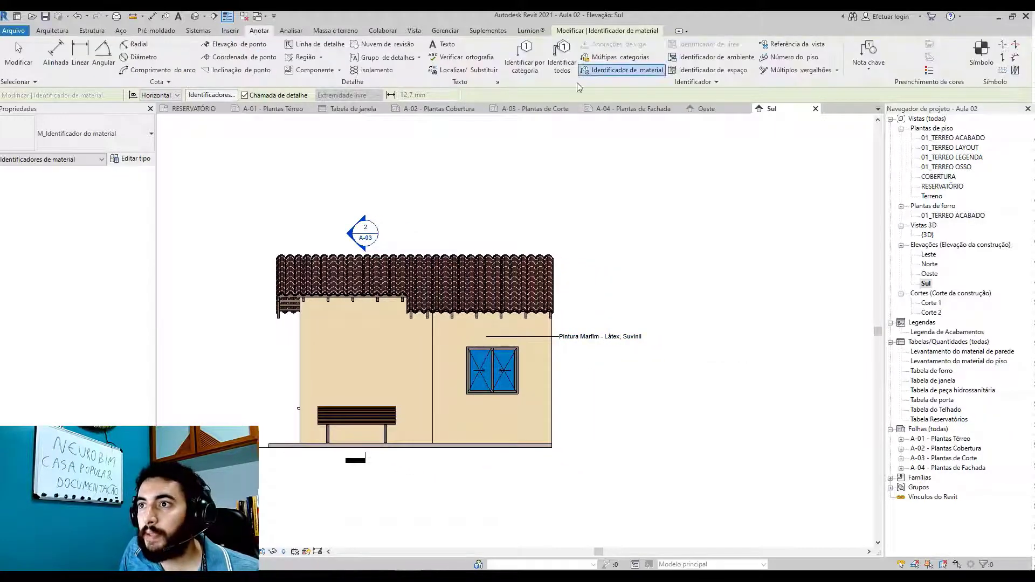
pyautogui.scroll(1, 528, 399)
pyautogui.click(515, 365)
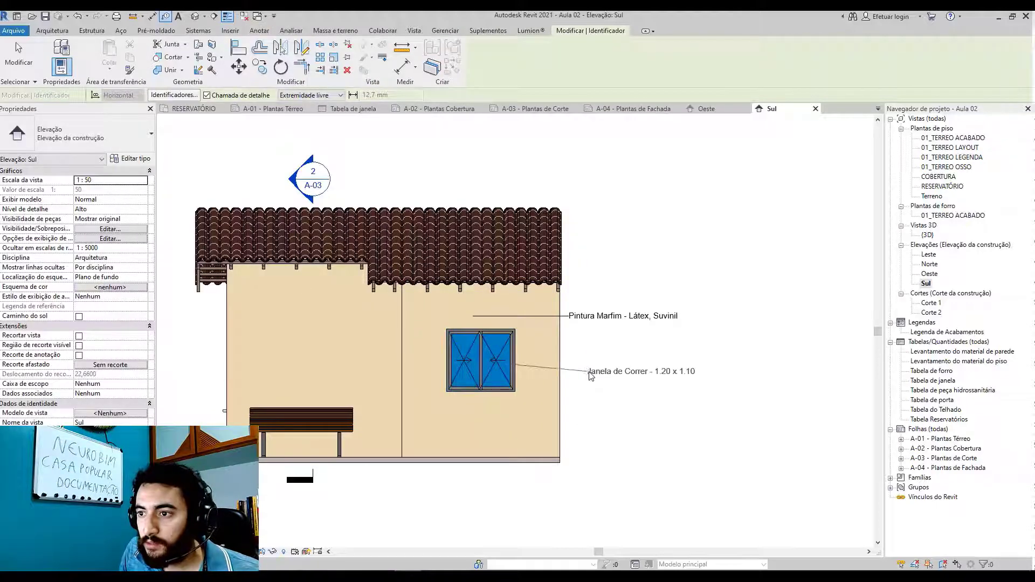
pyautogui.click(570, 368)
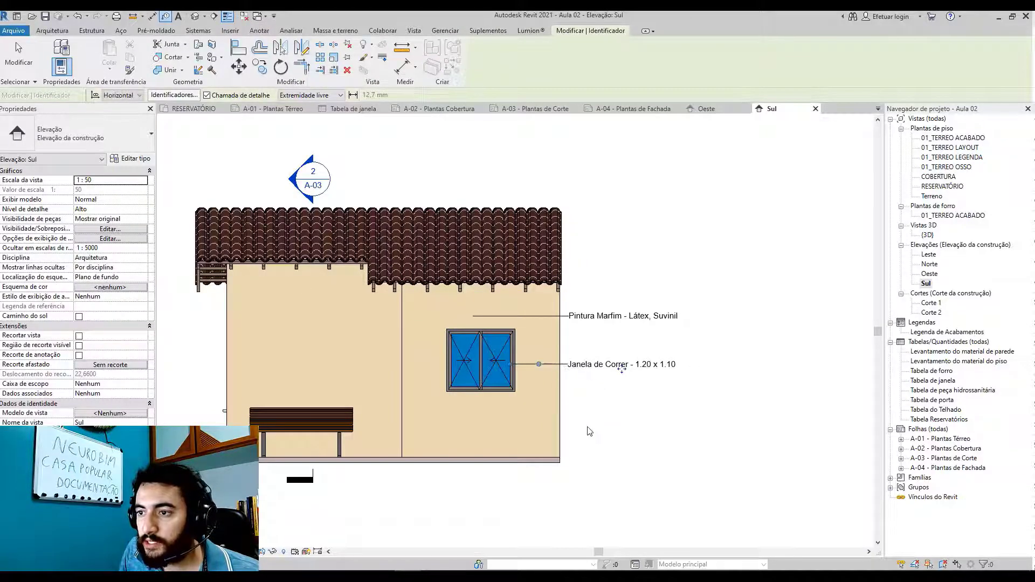
pyautogui.press('Escape')
pyautogui.press('Escape')
# - Tag the roof in the Sul elevation with the label Telhado em Telha Cerâmica Colonial Marrom beside its right ridge end
pyautogui.click(528, 61)
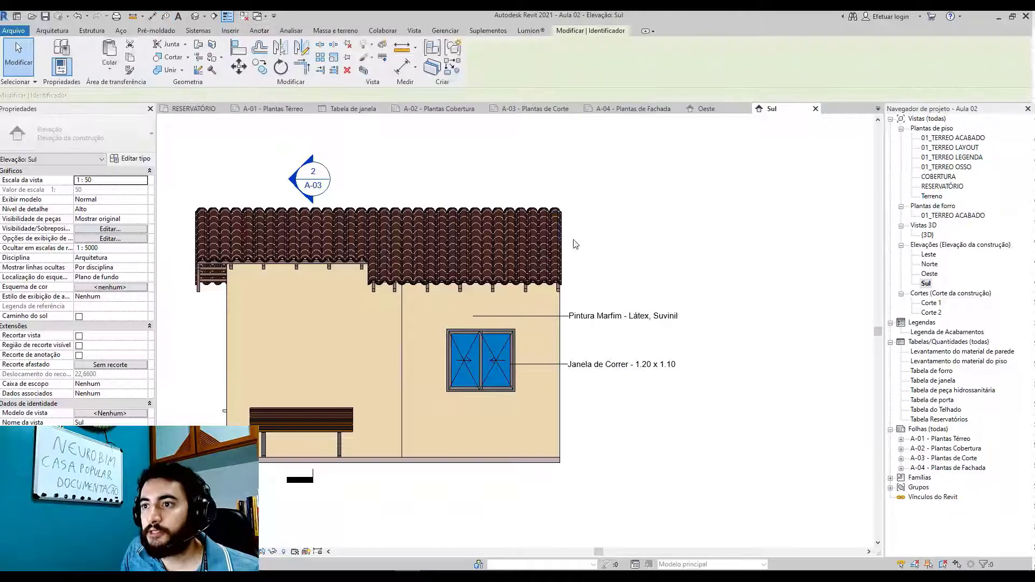
pyautogui.click(497, 217)
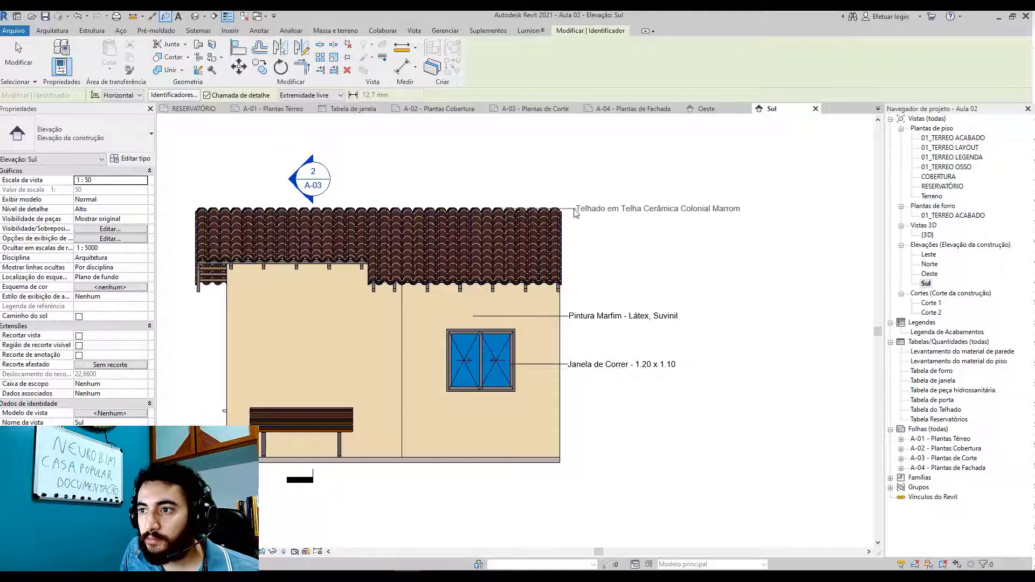
pyautogui.click(573, 211)
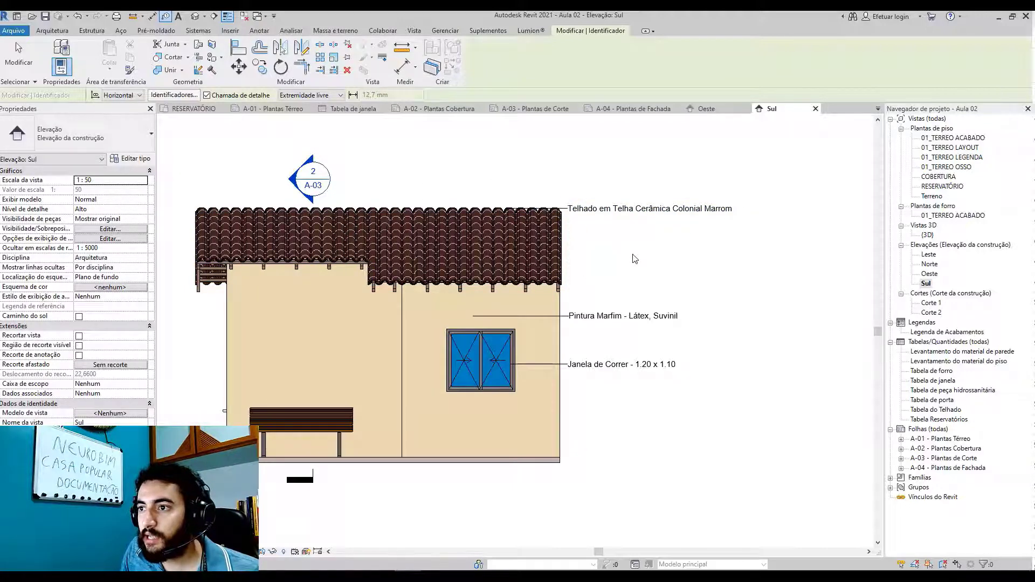
pyautogui.scroll(-2, 631, 272)
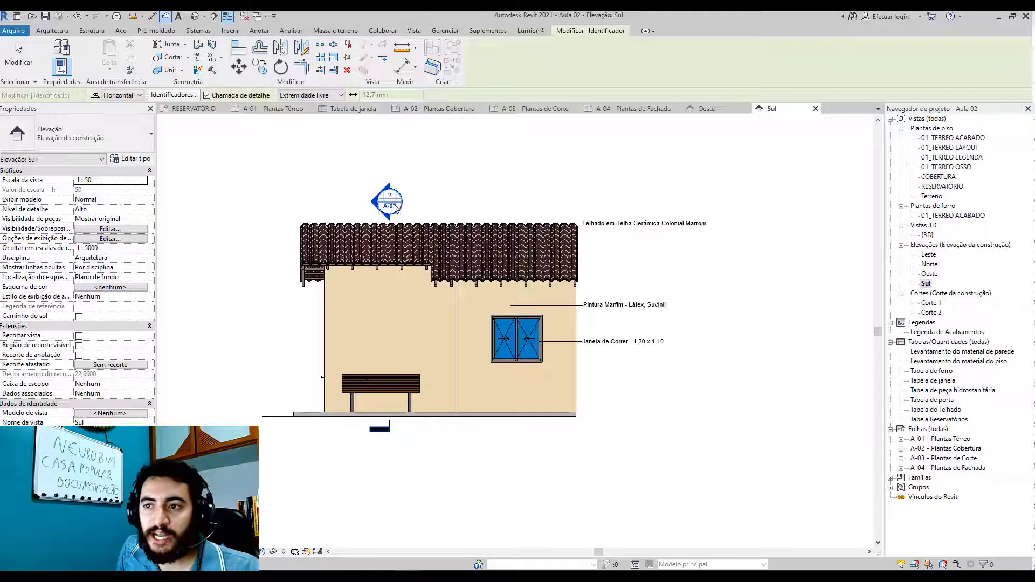
pyautogui.scroll(3, 396, 208)
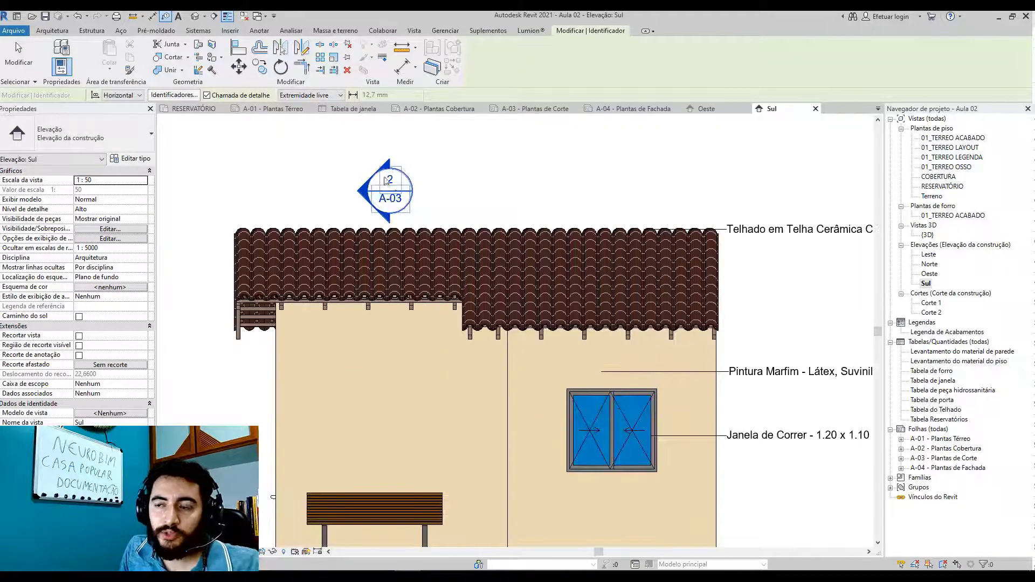
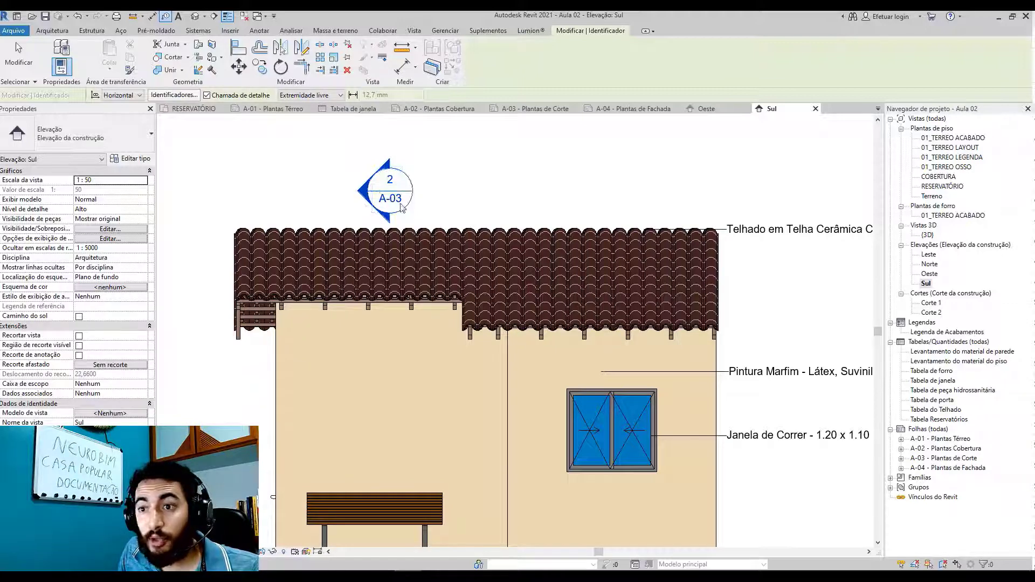
pyautogui.scroll(-4, 422, 192)
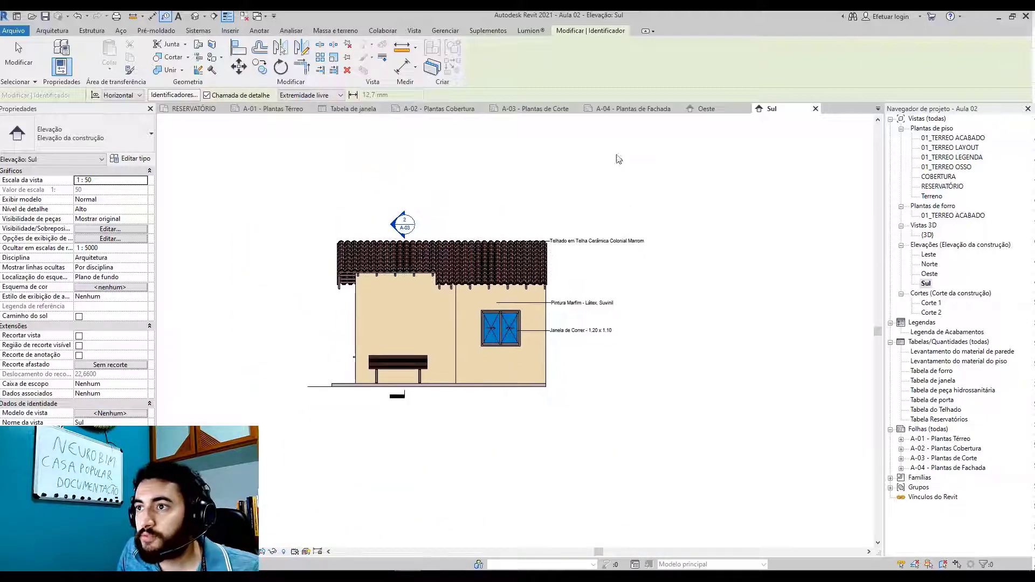
# - Place the Sul elevation on sheet A-04 Plantas de Fachada, below Norte and to the right of Oeste
pyautogui.click(622, 110)
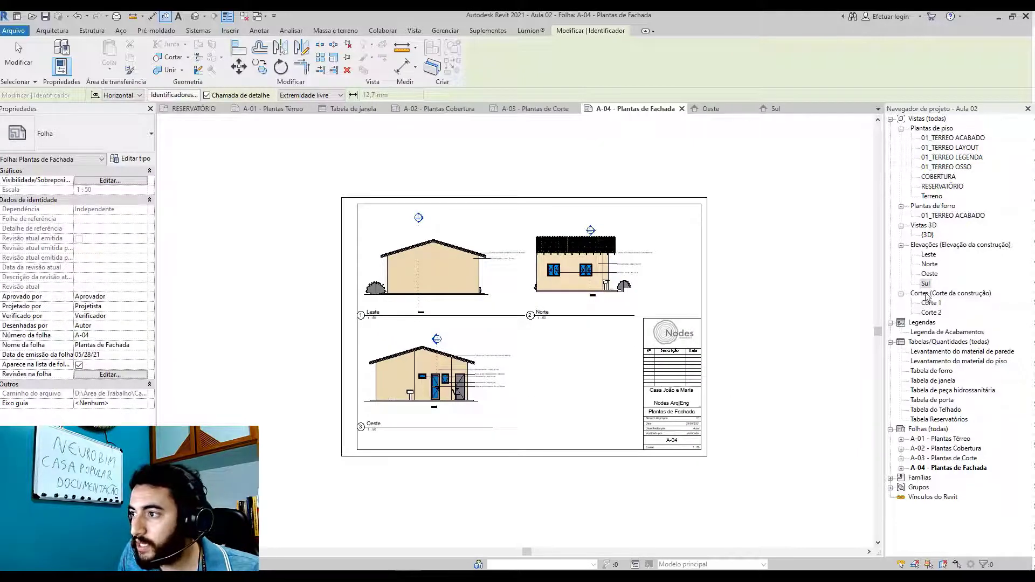
pyautogui.moveTo(925, 283); pyautogui.dragTo(579, 389)
pyautogui.click(579, 388)
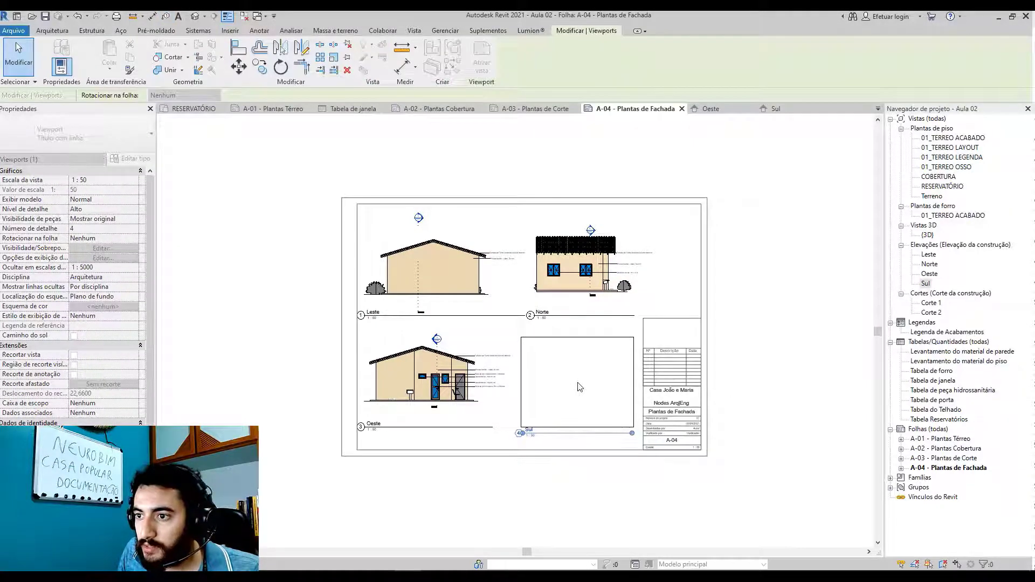
pyautogui.click(582, 381)
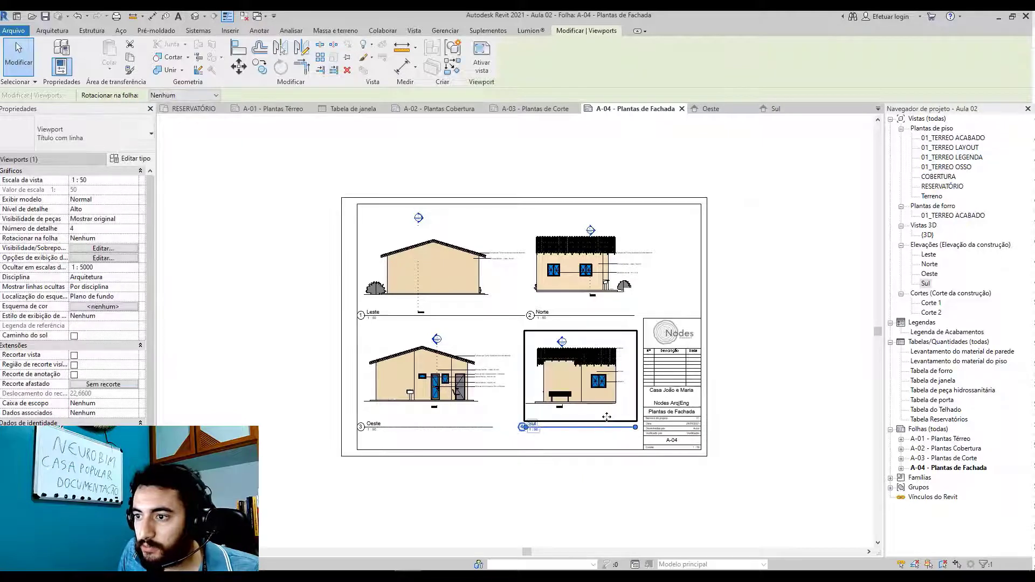
pyautogui.scroll(2, 606, 416)
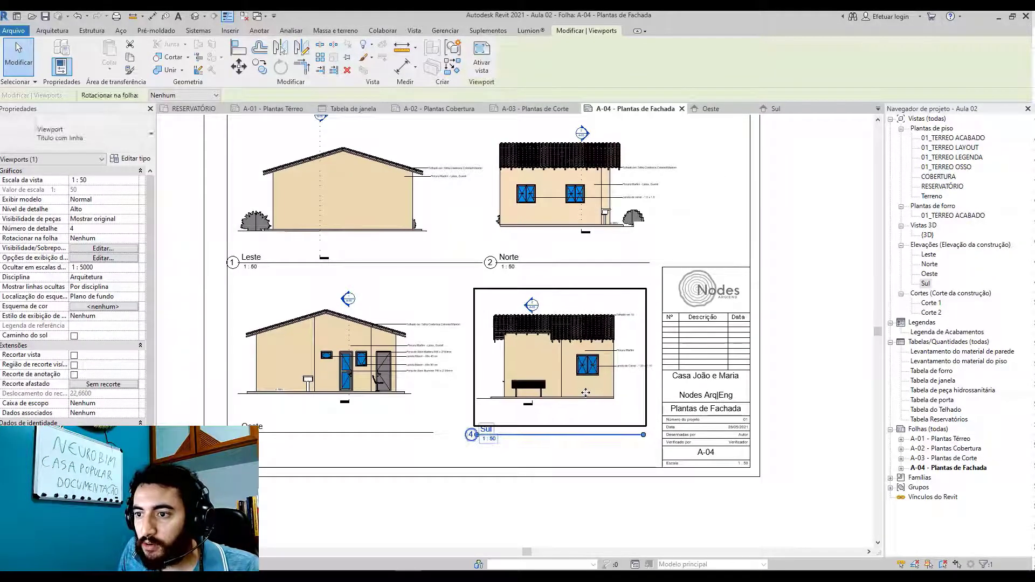
pyautogui.click(578, 494)
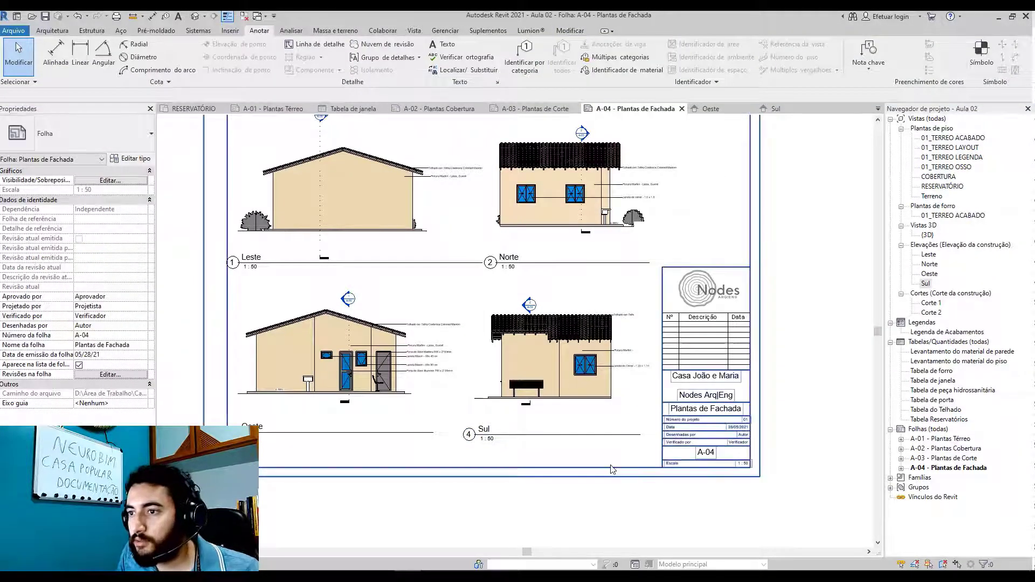
# - Nudge the Norte viewport on sheet A-04 slightly left so its facade lines up with the Sul facade below
pyautogui.scroll(-2, 612, 469)
pyautogui.scroll(5, 646, 279)
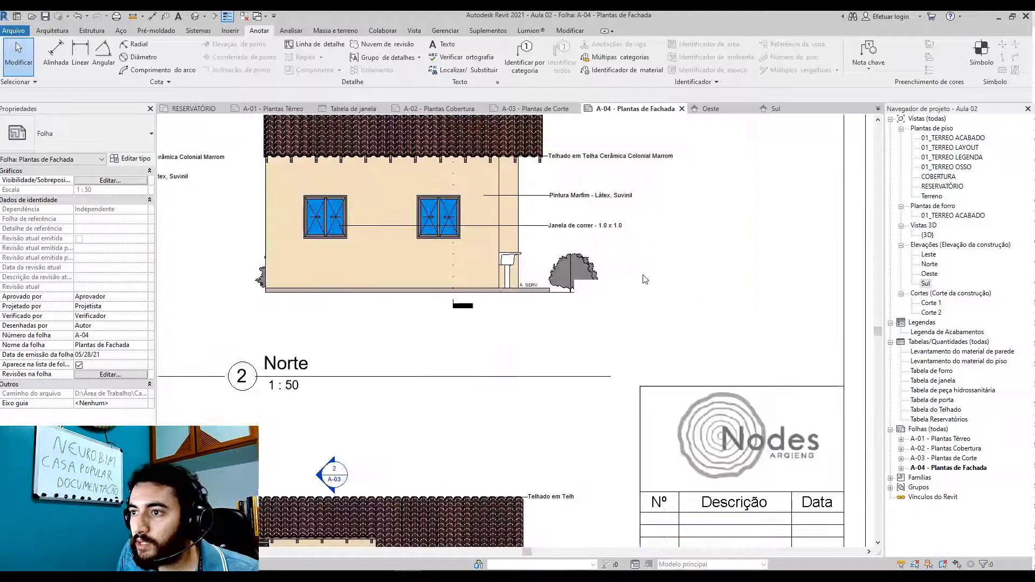
pyautogui.scroll(-4, 645, 279)
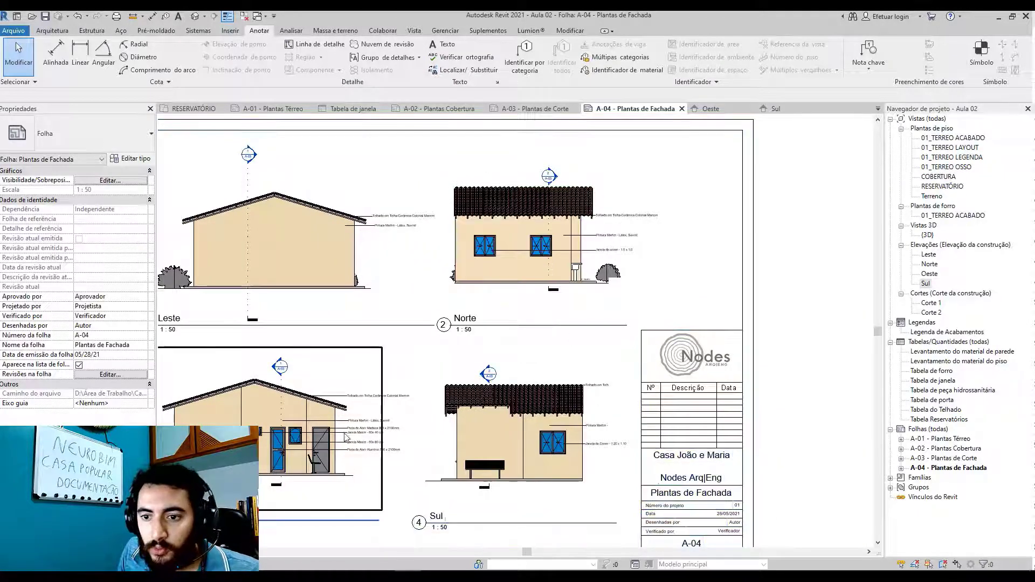
pyautogui.scroll(-2, 474, 314)
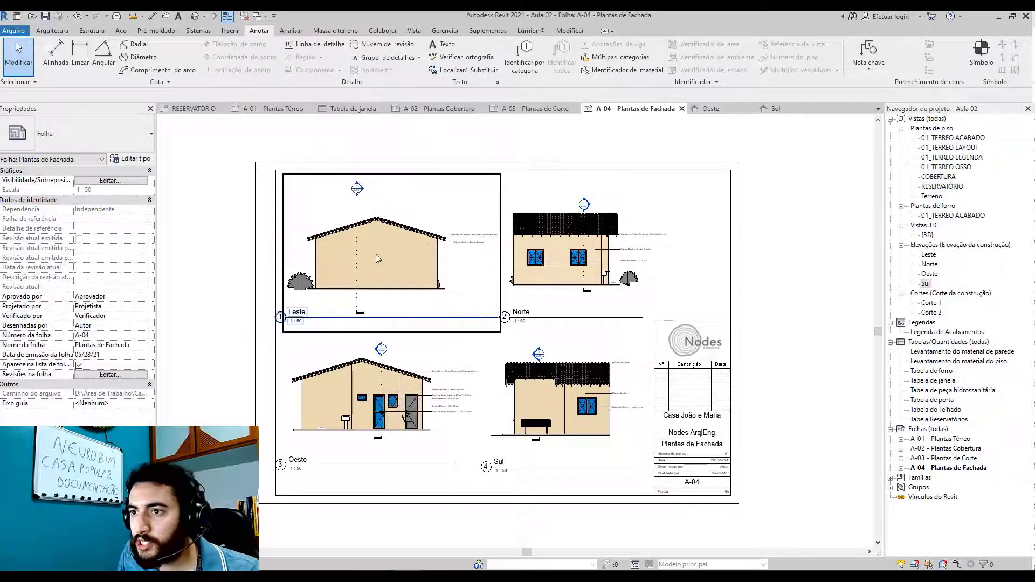
pyautogui.click(413, 262)
pyautogui.scroll(2, 413, 261)
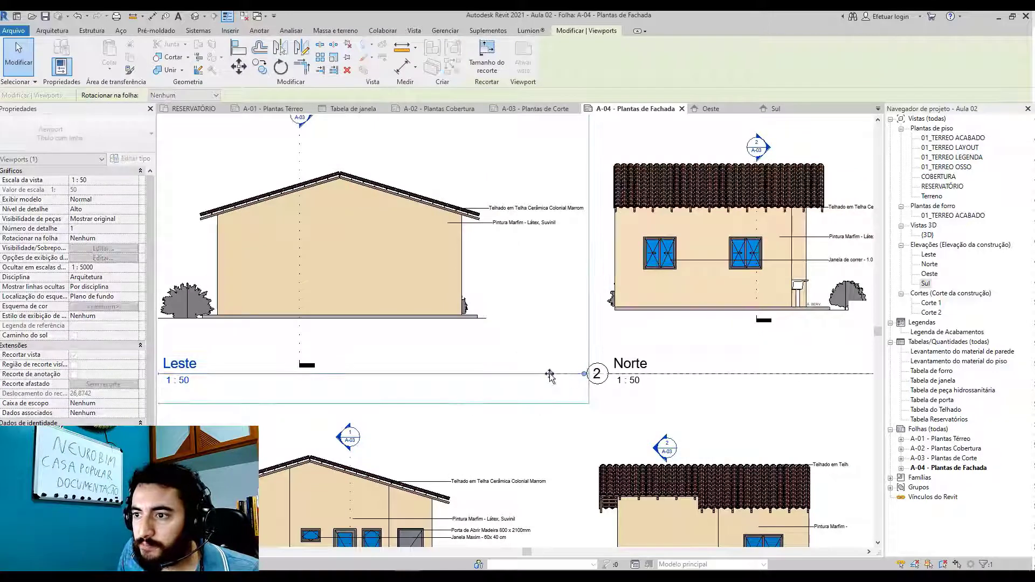
pyautogui.click(646, 286)
pyautogui.press('Left')
pyautogui.press('Left')
pyautogui.press('Left')
pyautogui.press('Left')
pyautogui.press('Left')
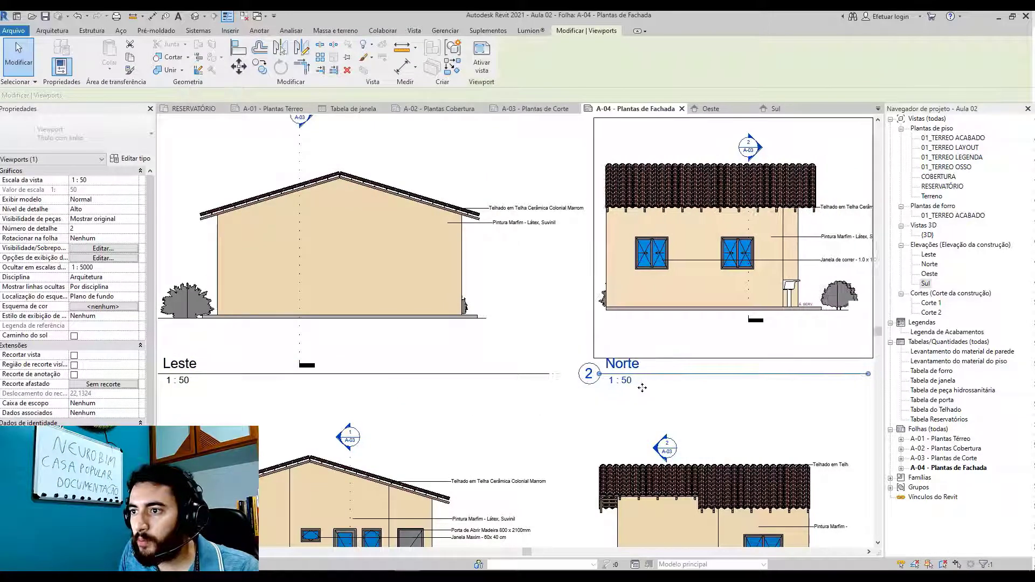
pyautogui.moveTo(854, 368); pyautogui.dragTo(682, 354, button='middle')
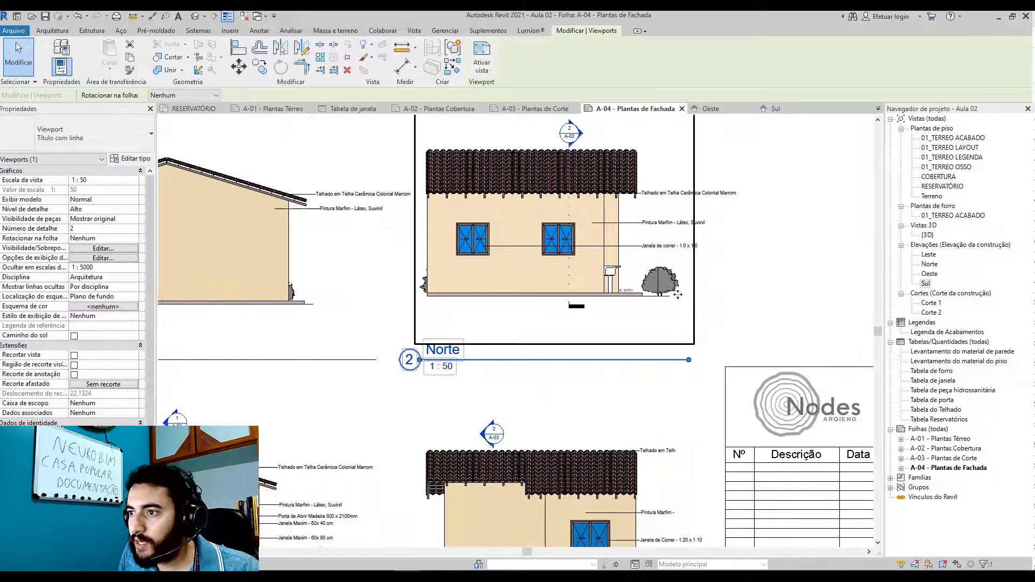
pyautogui.scroll(-4, 682, 350)
pyautogui.click(808, 346)
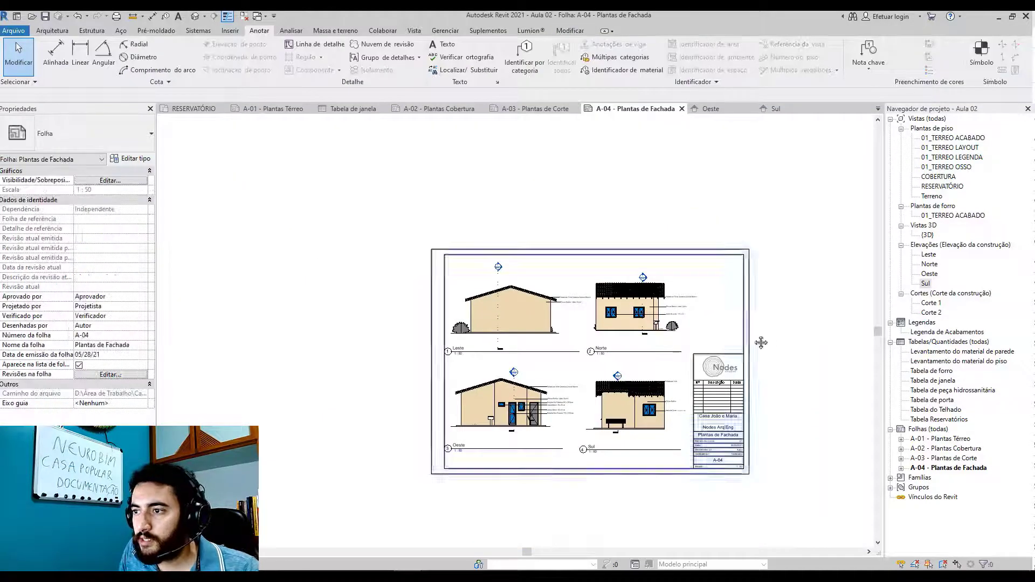
# - Create a new sheet with the A3 Folha Curso title block
pyautogui.moveTo(760, 343); pyautogui.dragTo(692, 338, button='middle')
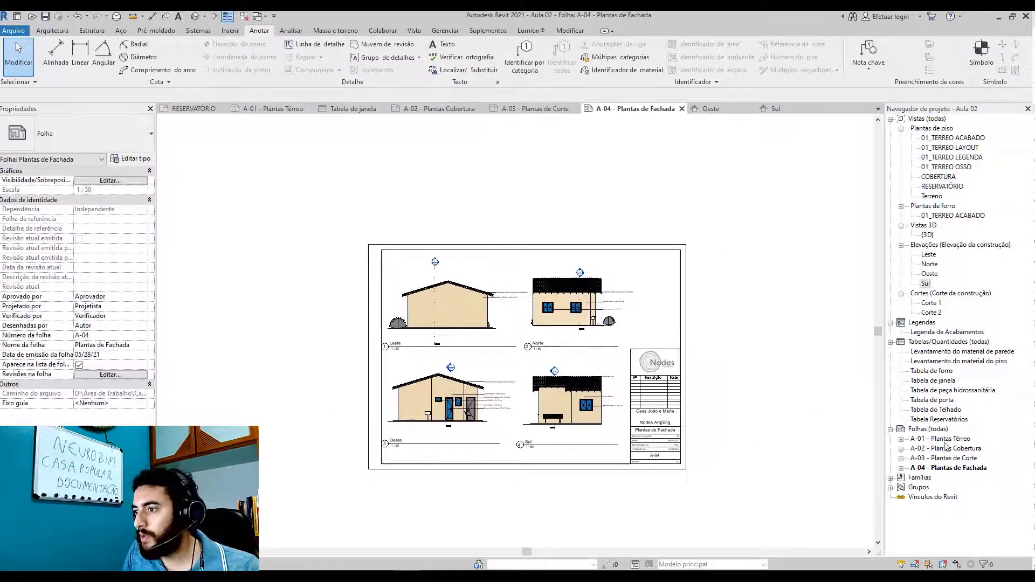
pyautogui.rightClick(926, 430)
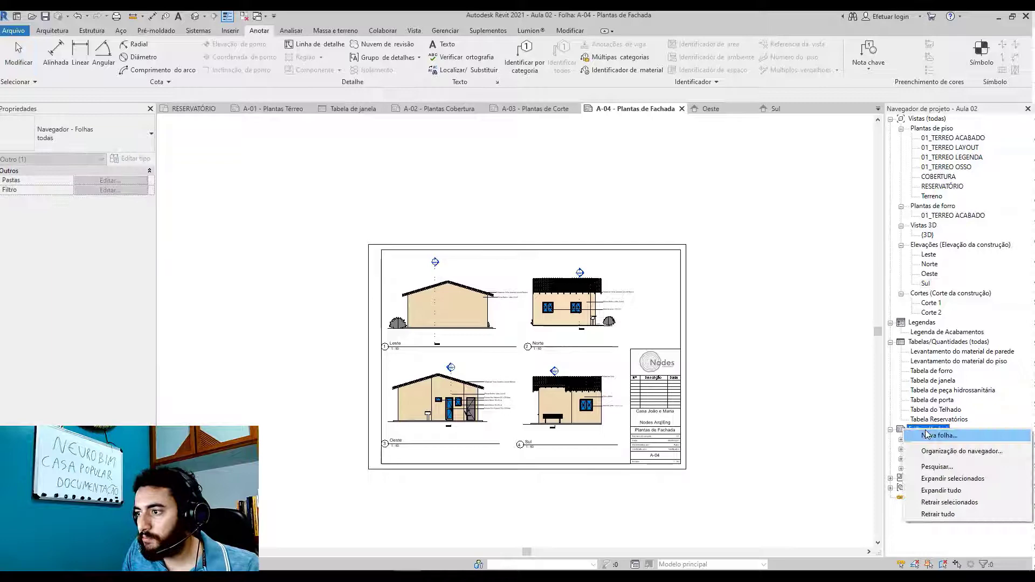
pyautogui.click(959, 438)
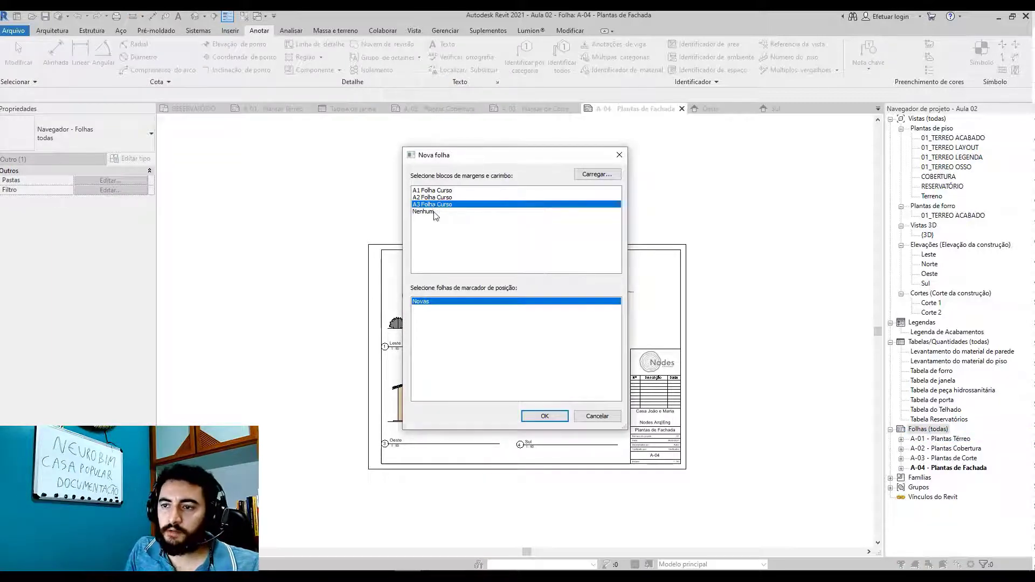
pyautogui.click(545, 417)
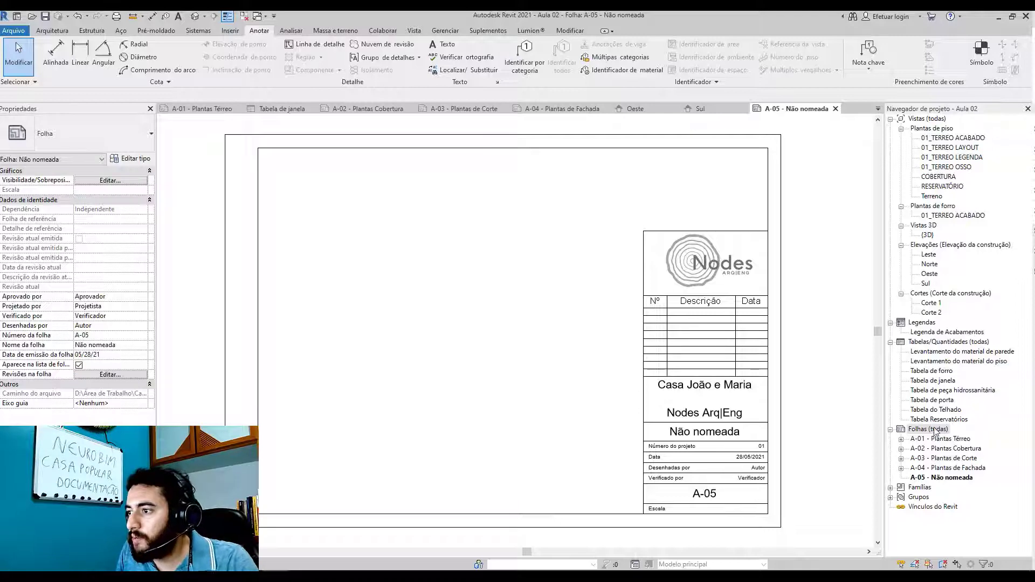
# - Place the Levantamento do material de parede schedule in the upper-left corner of sheet A-05's frame
pyautogui.click(955, 352)
pyautogui.moveTo(903, 363); pyautogui.dragTo(441, 273)
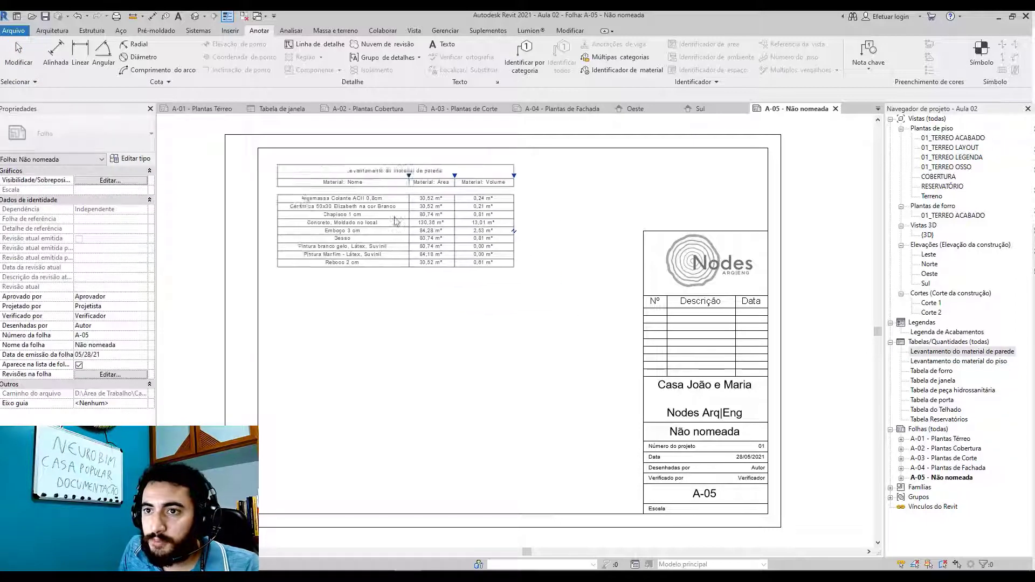
pyautogui.click(379, 206)
pyautogui.click(400, 279)
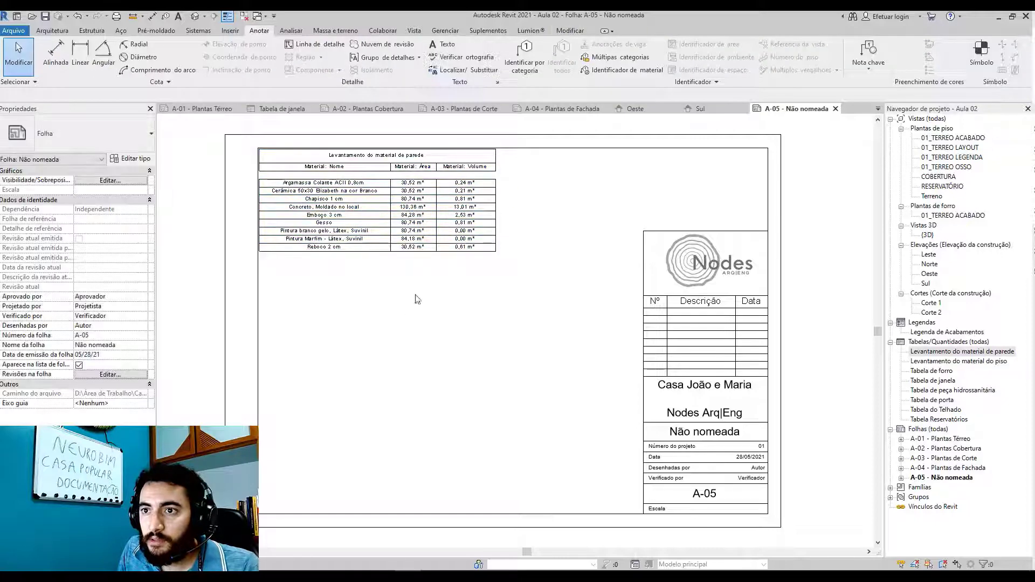
# - Place the Levantamento do material do piso schedule on sheet A-05 directly below the wall material schedule
pyautogui.moveTo(941, 362); pyautogui.dragTo(385, 305)
pyautogui.click(385, 305)
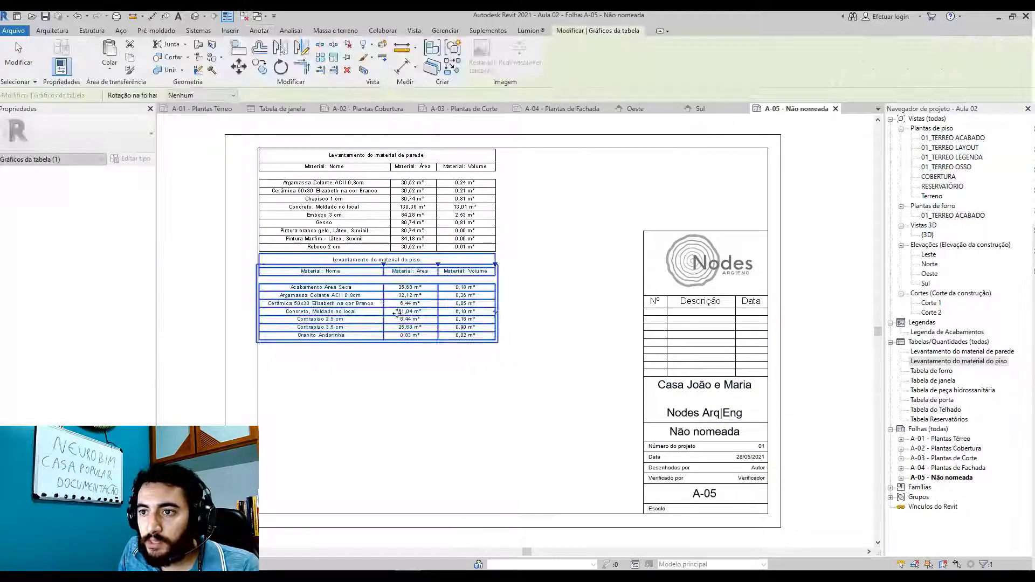
pyautogui.press('Escape')
# - Examine the material names, areas and volumes in the wall and floor material schedules on sheet A-05
pyautogui.moveTo(377, 256); pyautogui.dragTo(402, 284, button='middle')
pyautogui.scroll(4, 401, 285)
pyautogui.scroll(-1, 399, 291)
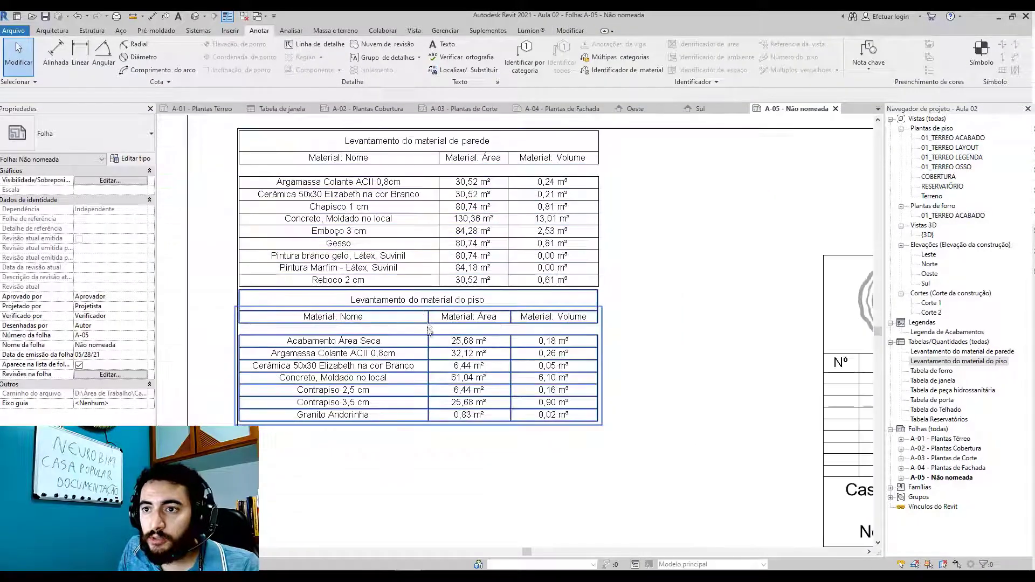
pyautogui.scroll(1, 399, 293)
pyautogui.scroll(-1, 393, 306)
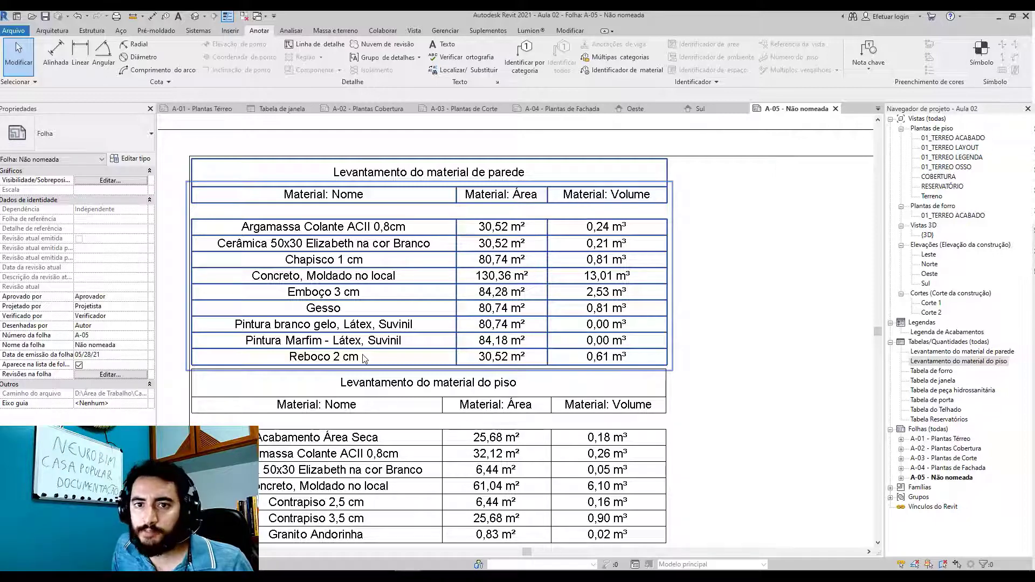
pyautogui.scroll(-2, 444, 345)
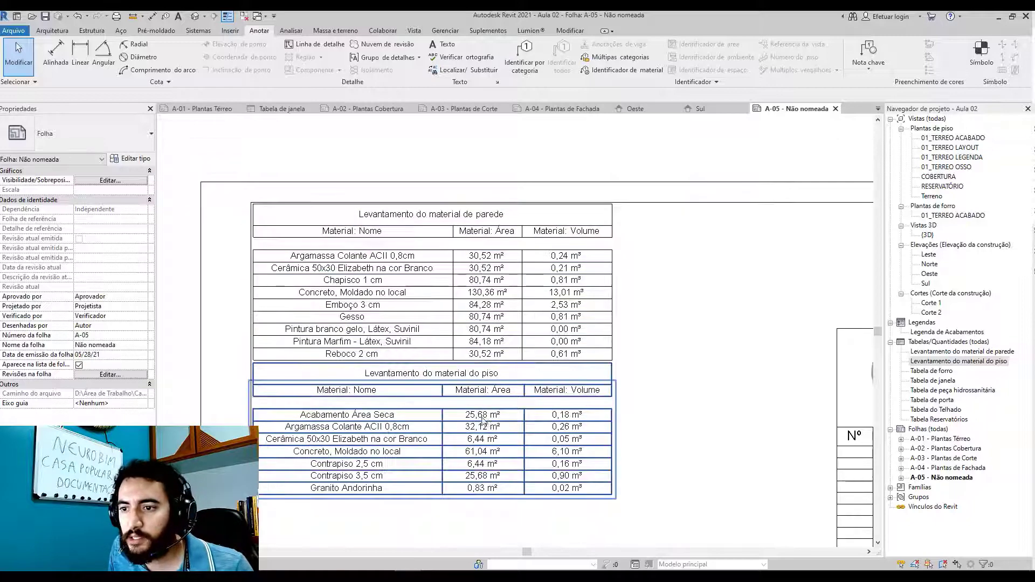
pyautogui.moveTo(481, 432); pyautogui.dragTo(476, 407, button='middle')
pyautogui.scroll(3, 367, 456)
pyautogui.scroll(1, 368, 459)
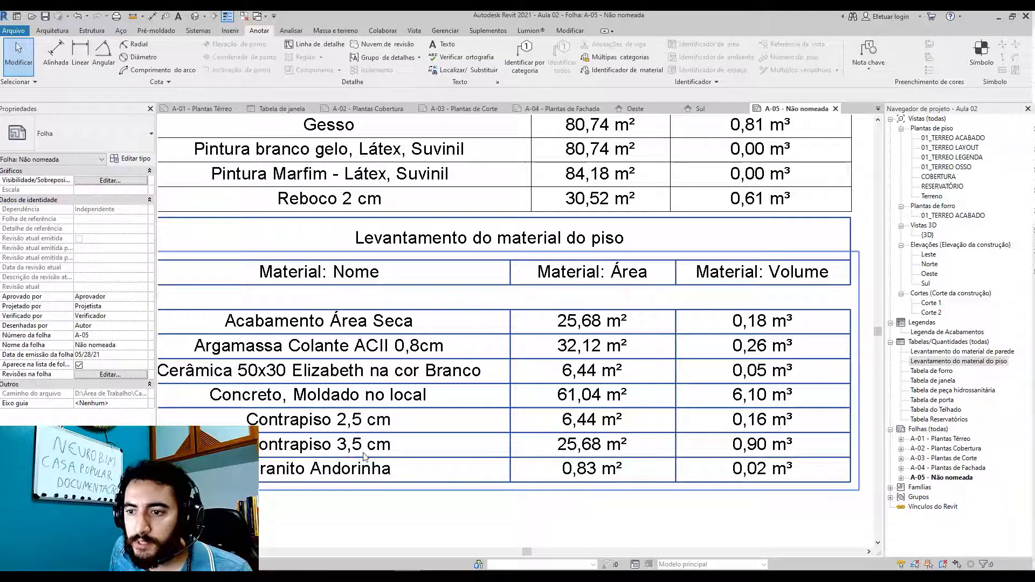
pyautogui.scroll(-1, 401, 455)
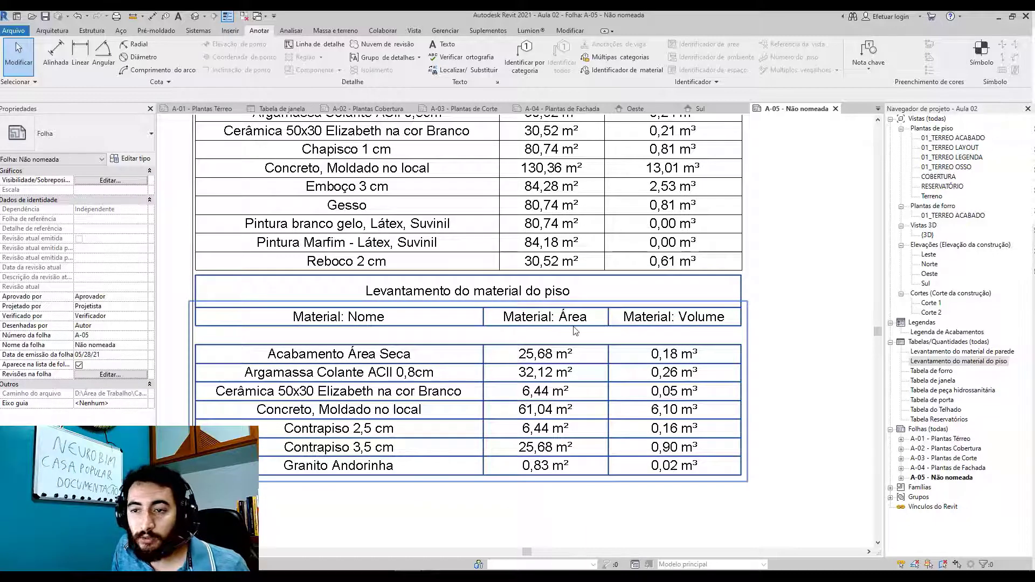
pyautogui.scroll(-2, 576, 331)
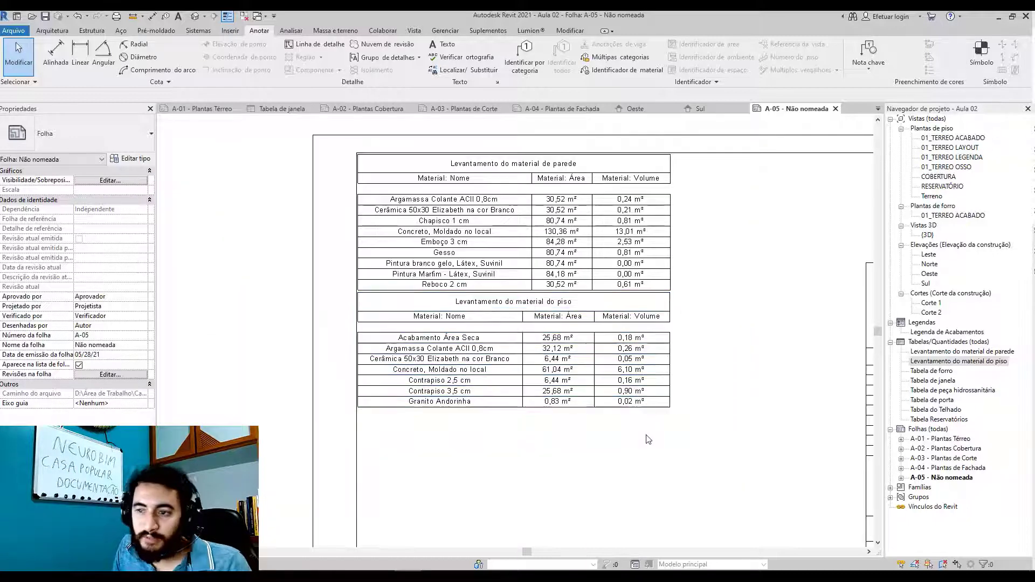
# - Place the Tabela de forro schedule on sheet A-05, beside the wall material schedule near the frame's upper edge
pyautogui.moveTo(647, 439); pyautogui.dragTo(561, 379, button='middle')
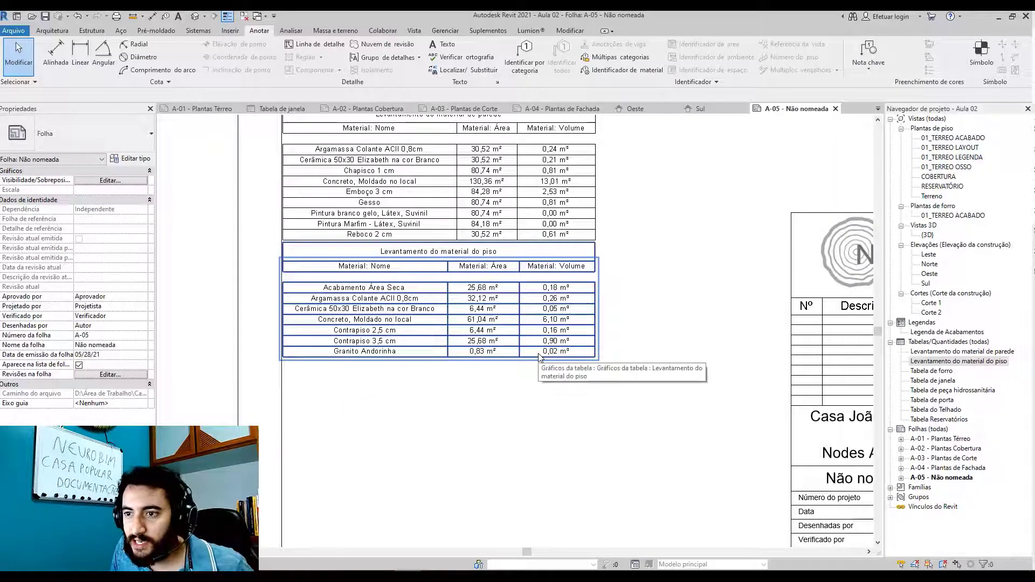
pyautogui.scroll(-2, 554, 388)
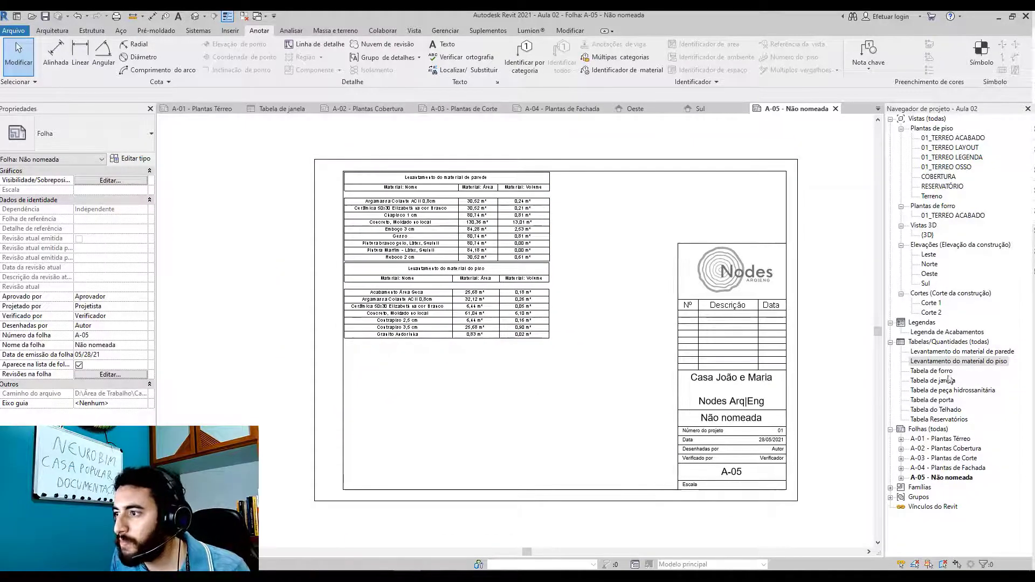
pyautogui.moveTo(940, 370); pyautogui.dragTo(608, 198)
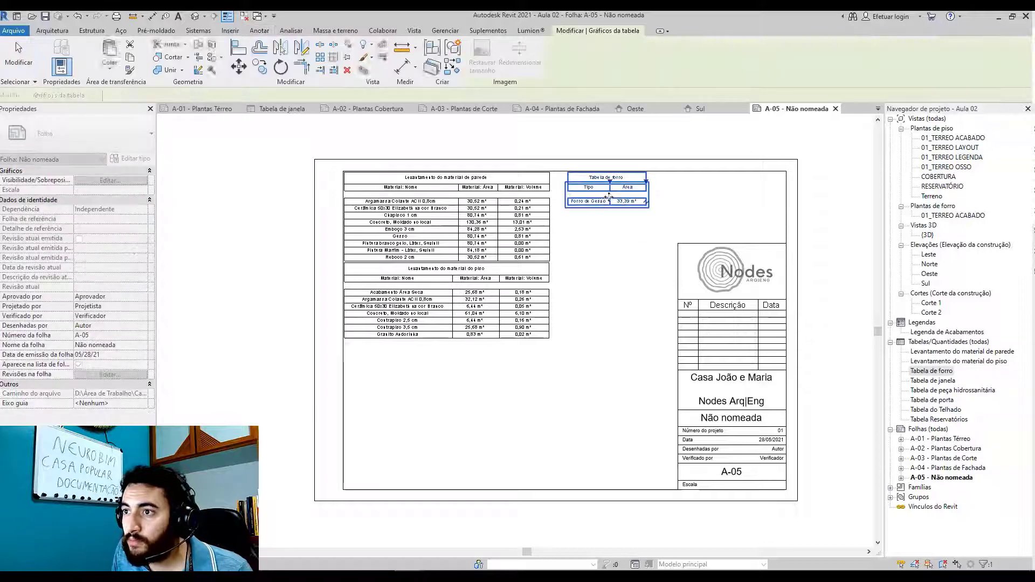
pyautogui.scroll(1, 609, 197)
pyautogui.moveTo(645, 372); pyautogui.dragTo(623, 353, button='middle')
pyautogui.click(618, 350)
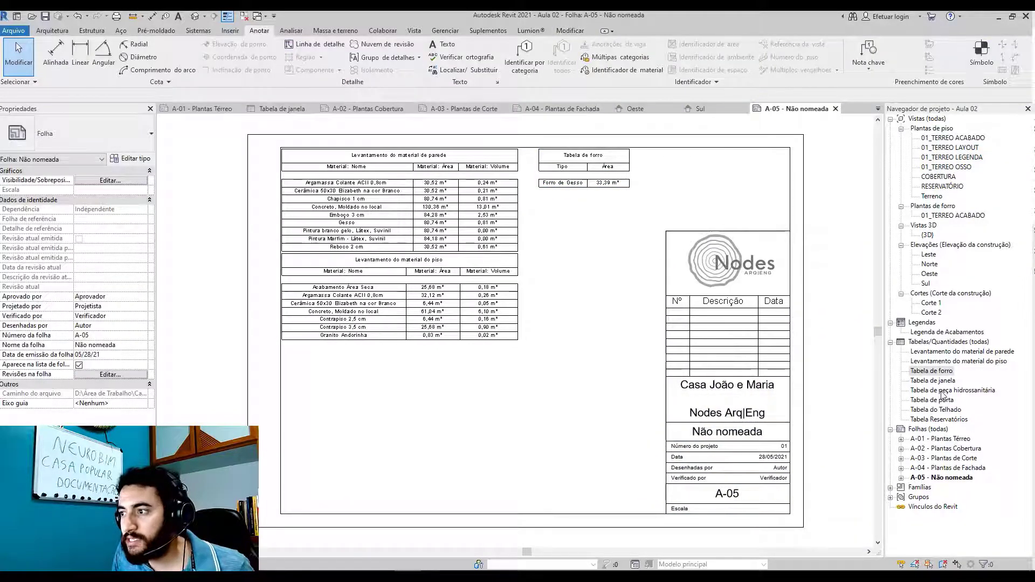
# - Place the Tabela de peça hidrossanitária schedule on sheet A-05 directly below the floor material schedule, aligned with its left edge
pyautogui.moveTo(940, 391); pyautogui.dragTo(375, 404)
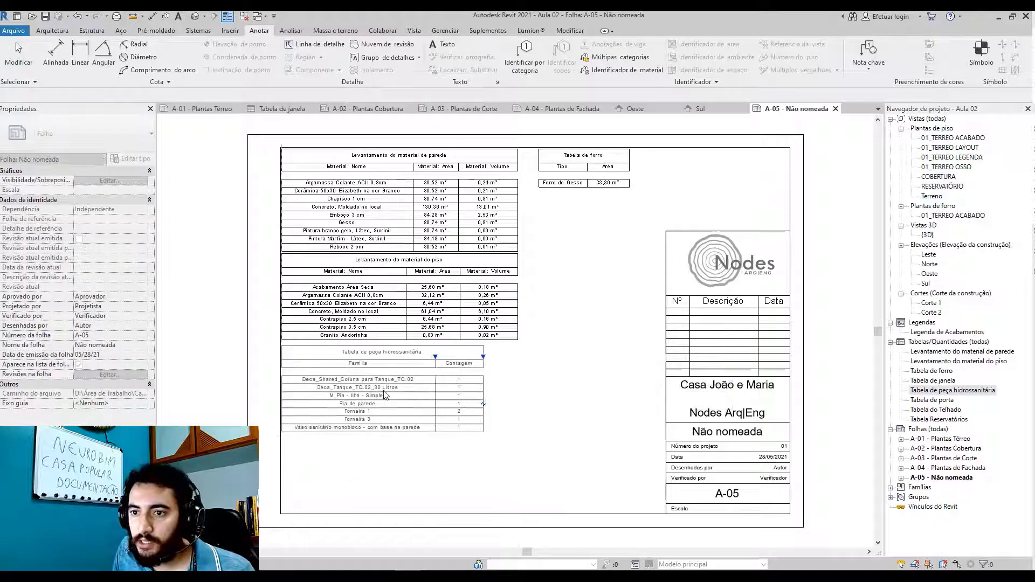
pyautogui.click(386, 391)
pyautogui.scroll(2, 368, 459)
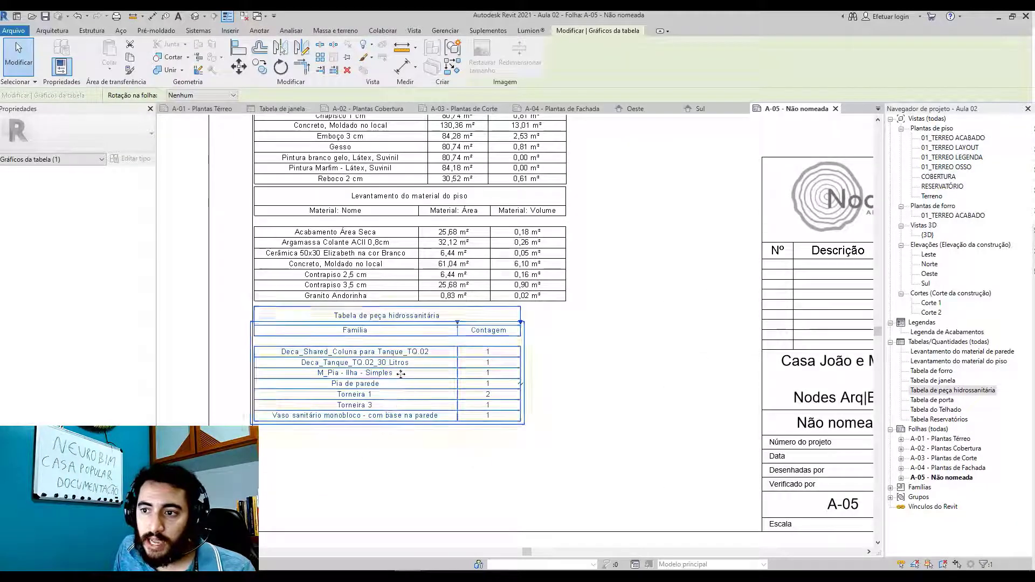
pyautogui.scroll(2, 372, 369)
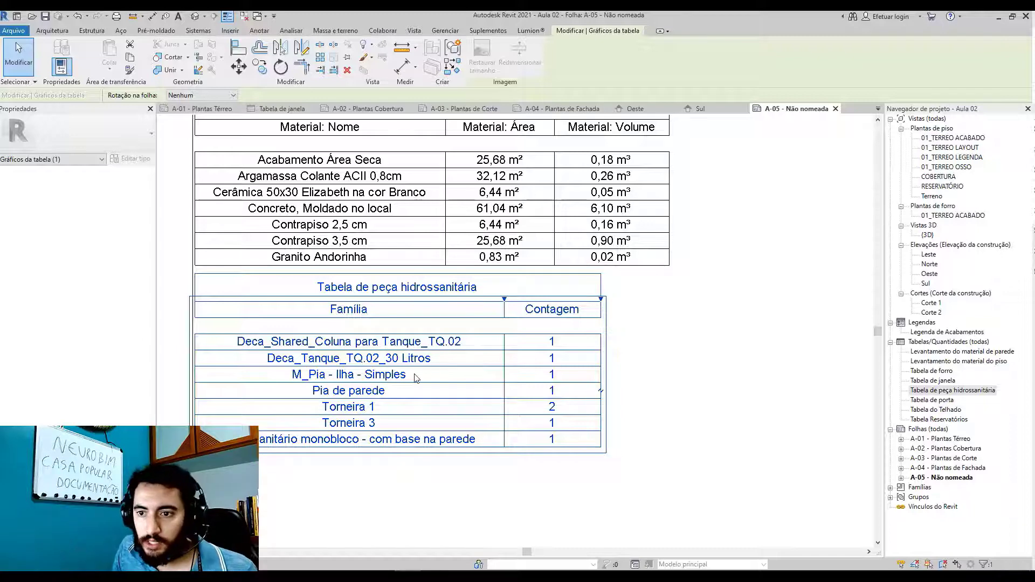
# - Place the Tabela do Telhado schedule on sheet A-05 directly below the plumbing fixture schedule, aligned with its left edge
pyautogui.scroll(-3, 416, 377)
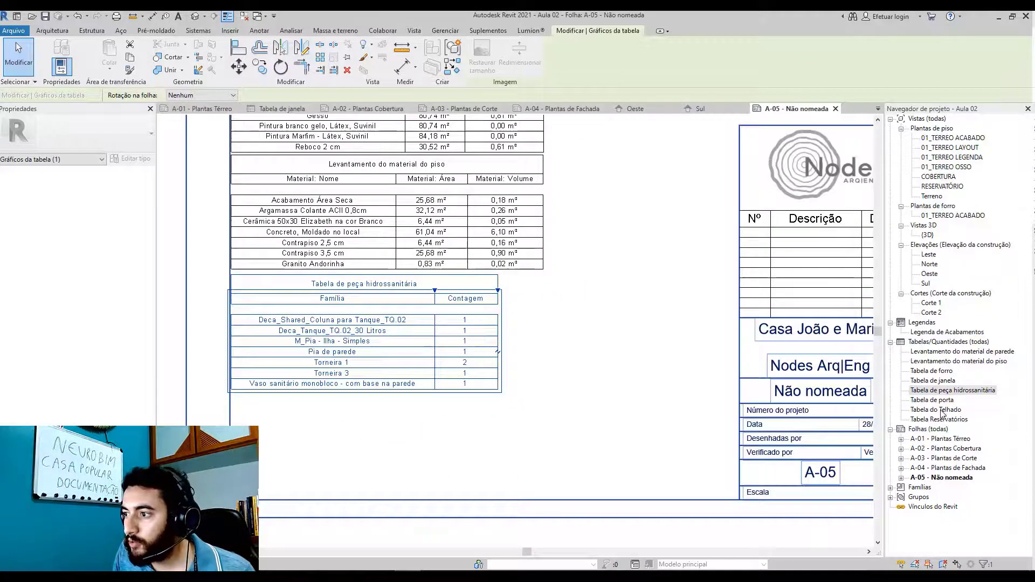
pyautogui.moveTo(941, 413); pyautogui.dragTo(369, 441)
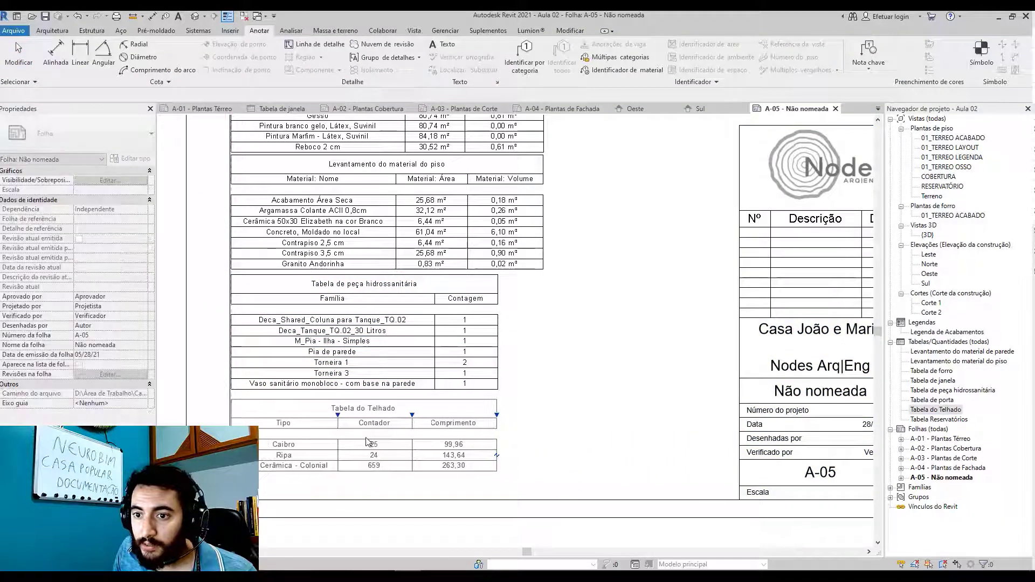
pyautogui.click(367, 440)
pyautogui.scroll(2, 296, 480)
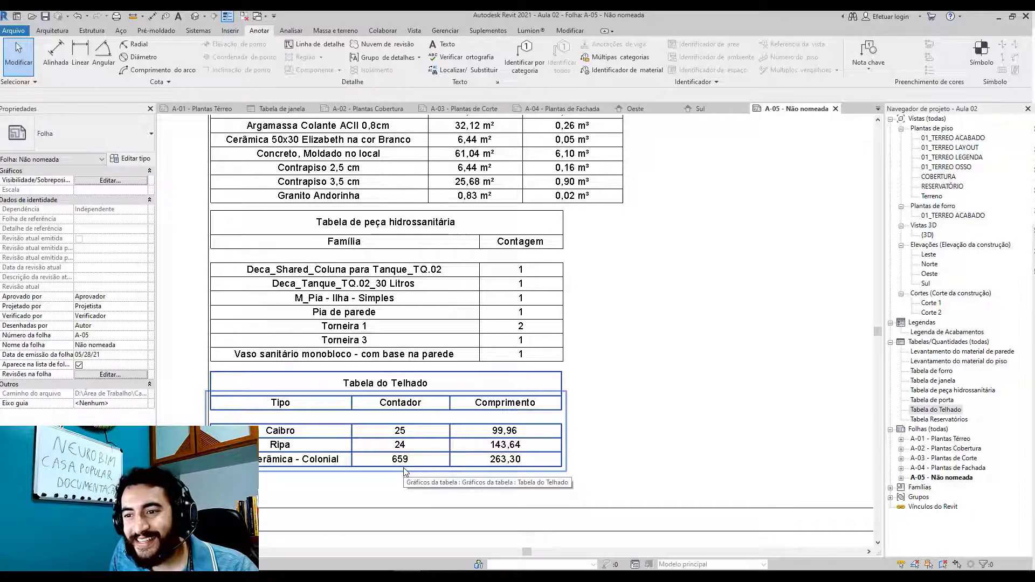
pyautogui.scroll(-5, 410, 323)
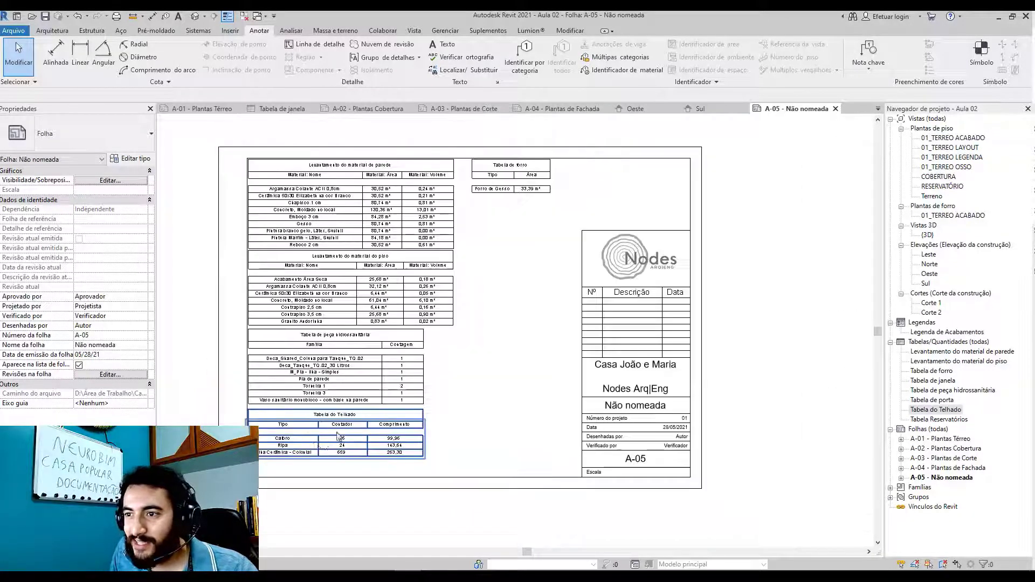
# - Place the Tabela Reservatórios schedule on sheet A-05 below the ceiling schedule, between the wall materials and the title block
pyautogui.scroll(4, 653, 423)
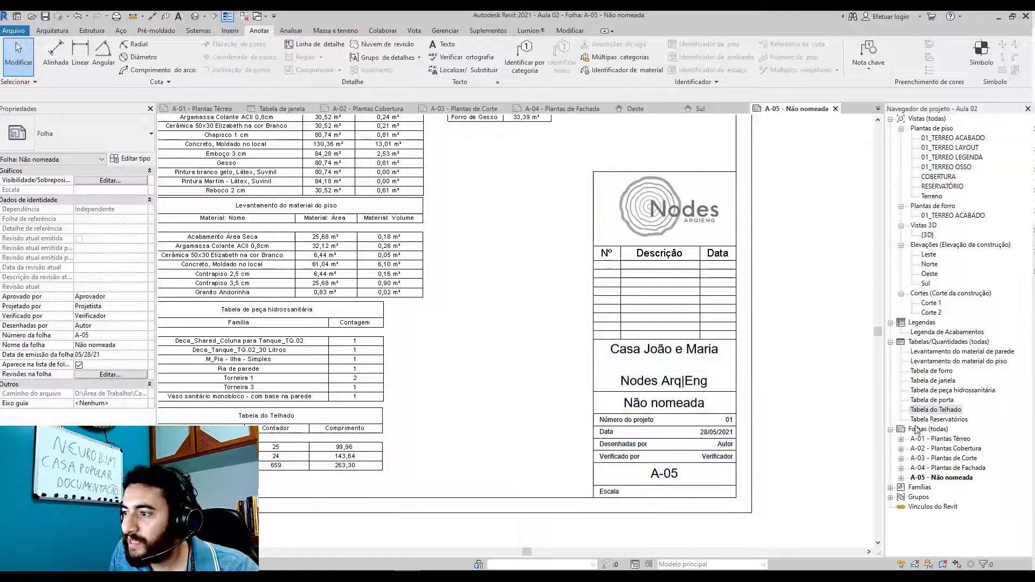
pyautogui.moveTo(931, 420); pyautogui.dragTo(509, 369)
pyautogui.scroll(-2, 509, 370)
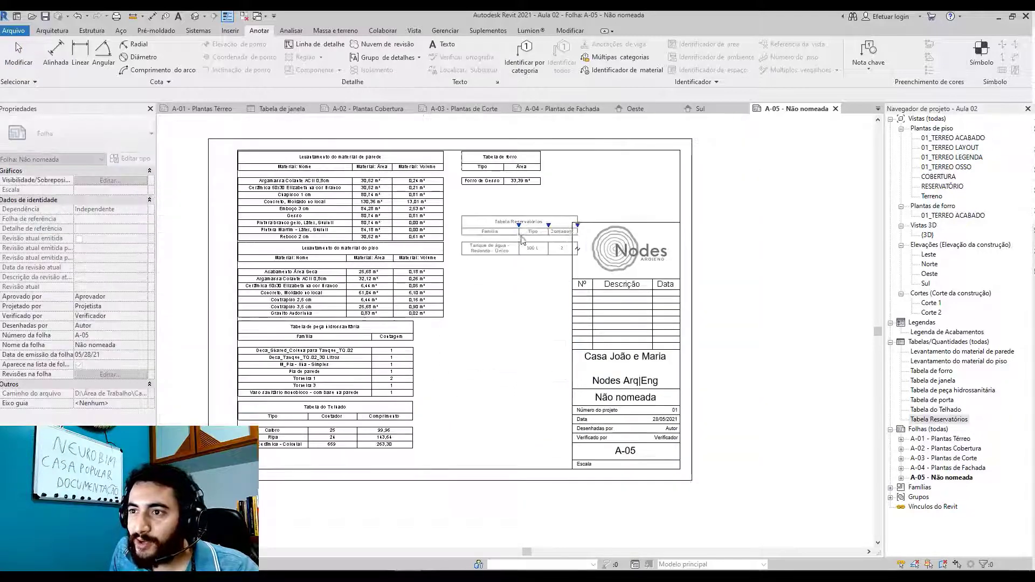
pyautogui.click(508, 226)
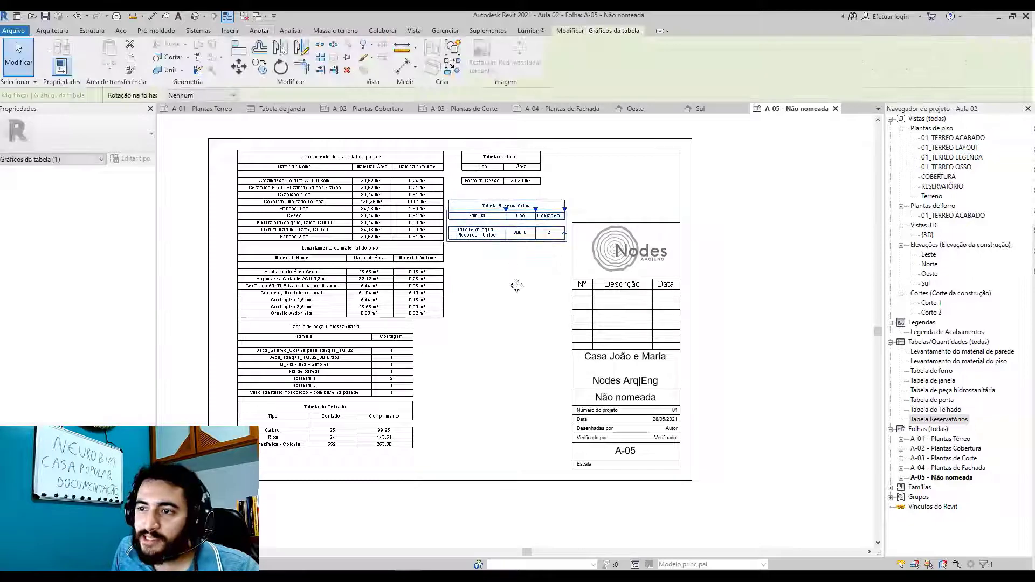
pyautogui.scroll(4, 515, 284)
pyautogui.scroll(-3, 593, 323)
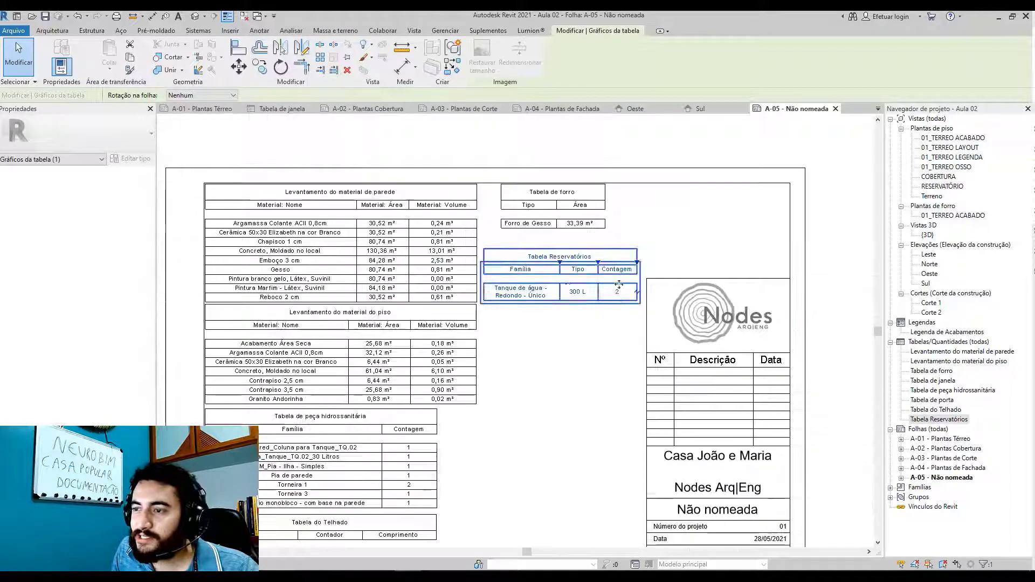
pyautogui.click(585, 345)
# - Review the areas and volumes in the wall and floor material schedules and the overall schedule layout on sheet A-05
pyautogui.scroll(-2, 585, 361)
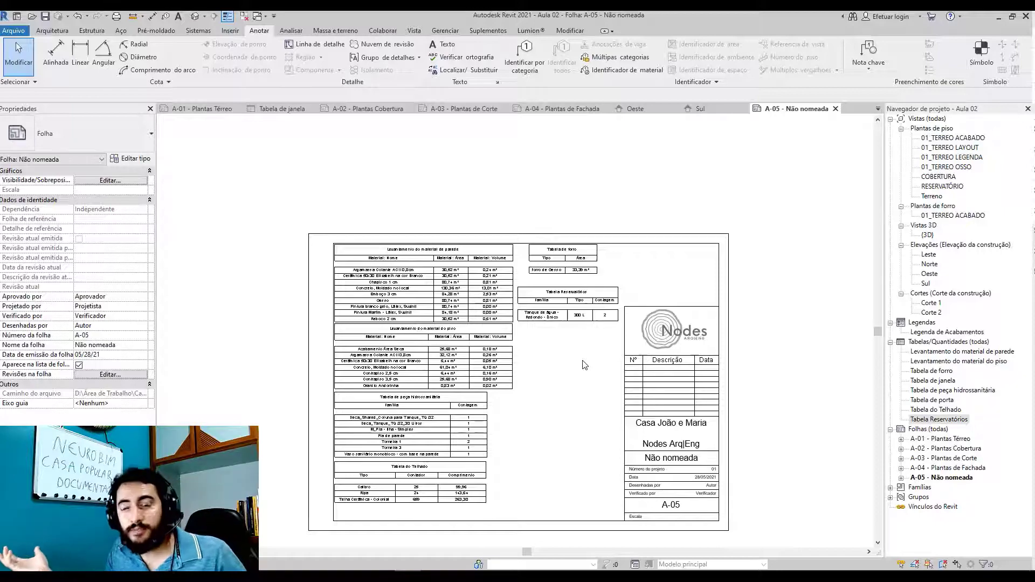
pyautogui.scroll(3, 563, 368)
pyautogui.moveTo(510, 414); pyautogui.dragTo(684, 422, button='middle')
pyautogui.moveTo(542, 288); pyautogui.dragTo(719, 351, button='middle')
pyautogui.moveTo(595, 349); pyautogui.dragTo(489, 351, button='middle')
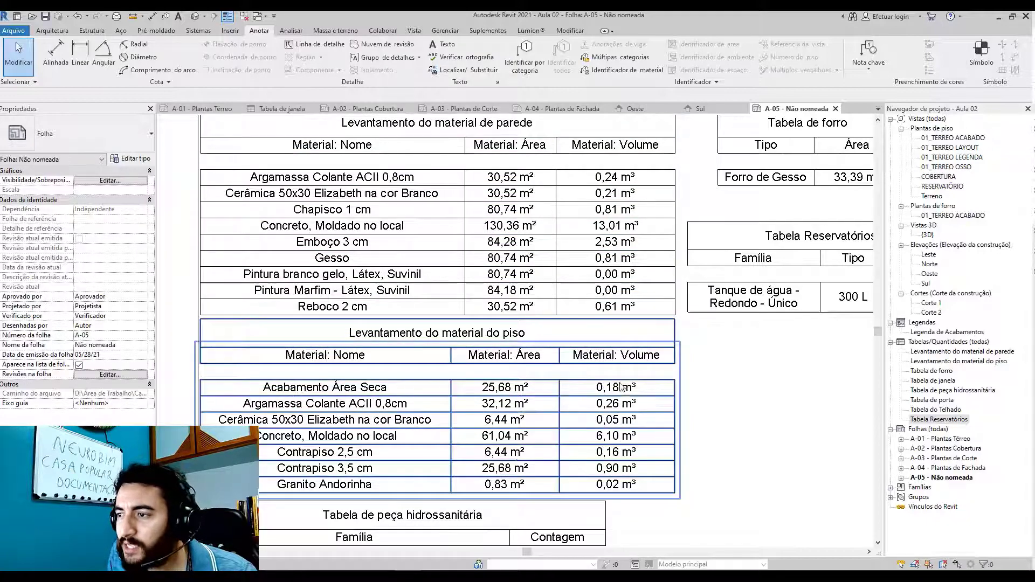
pyautogui.scroll(-5, 598, 350)
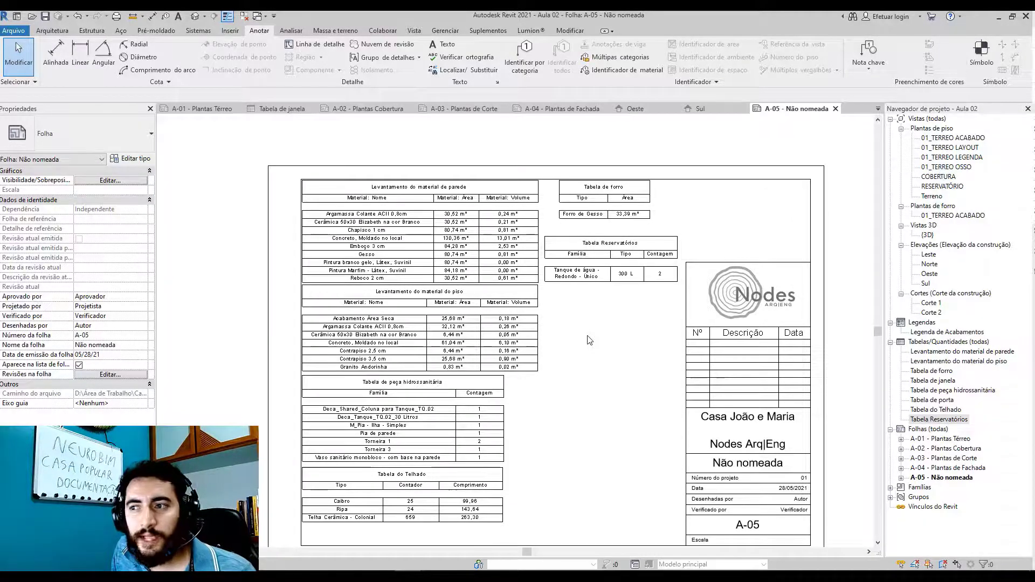
# - Rename sheet A-05 as Quantitativos in its title block
pyautogui.scroll(4, 589, 339)
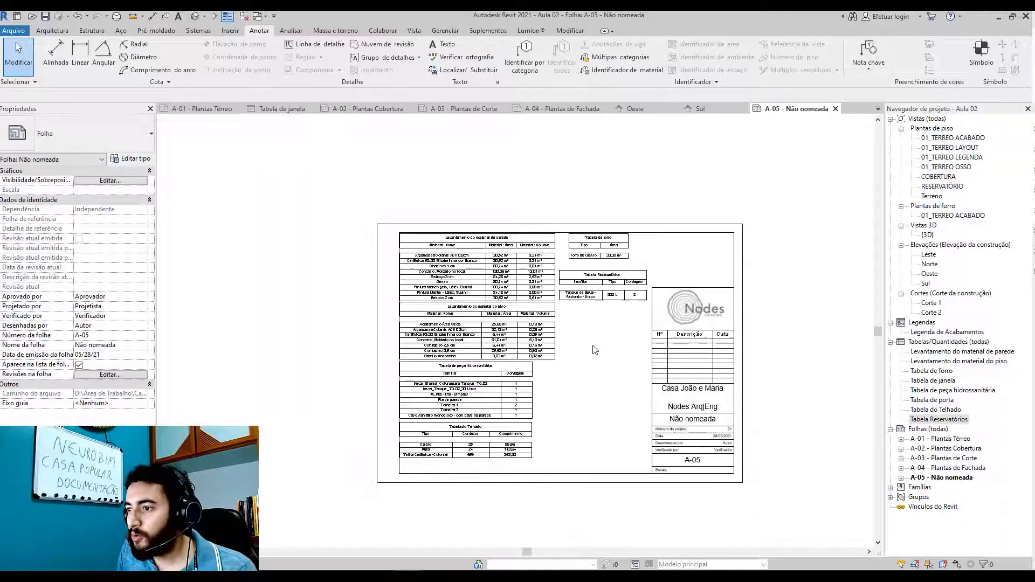
pyautogui.doubleClick(651, 393)
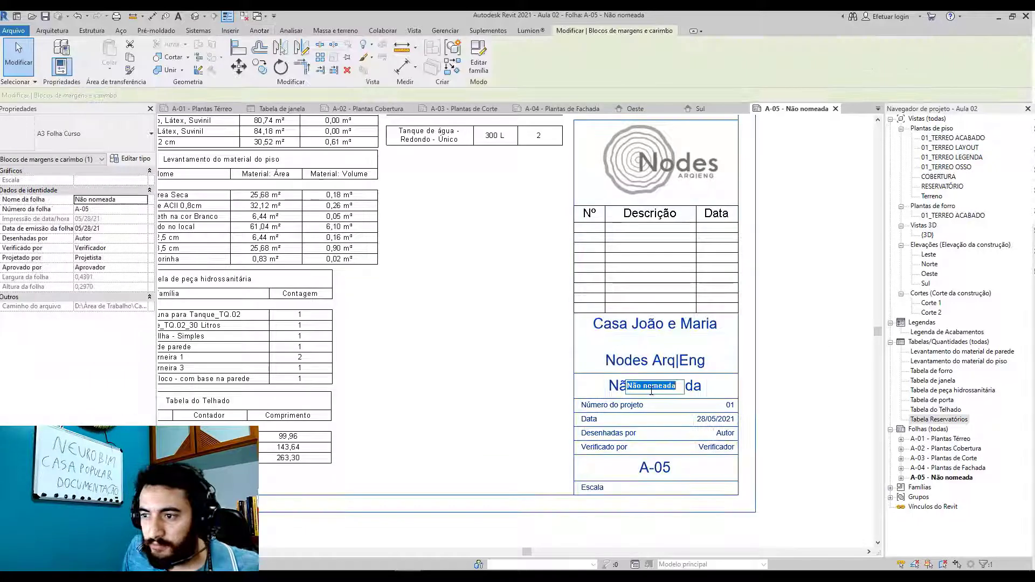
pyautogui.write('Quantitativos')
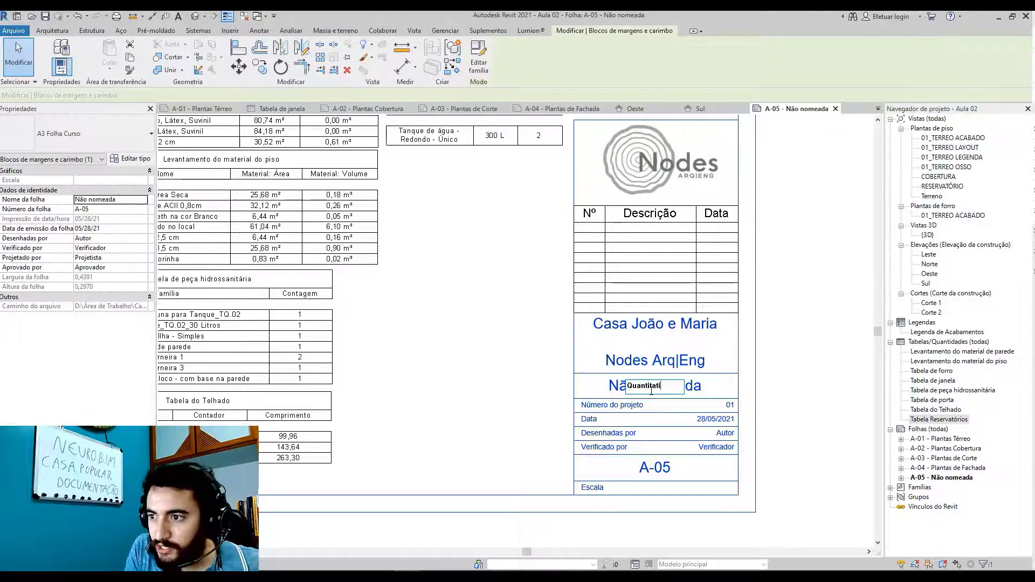
pyautogui.click(798, 324)
pyautogui.scroll(-5, 790, 345)
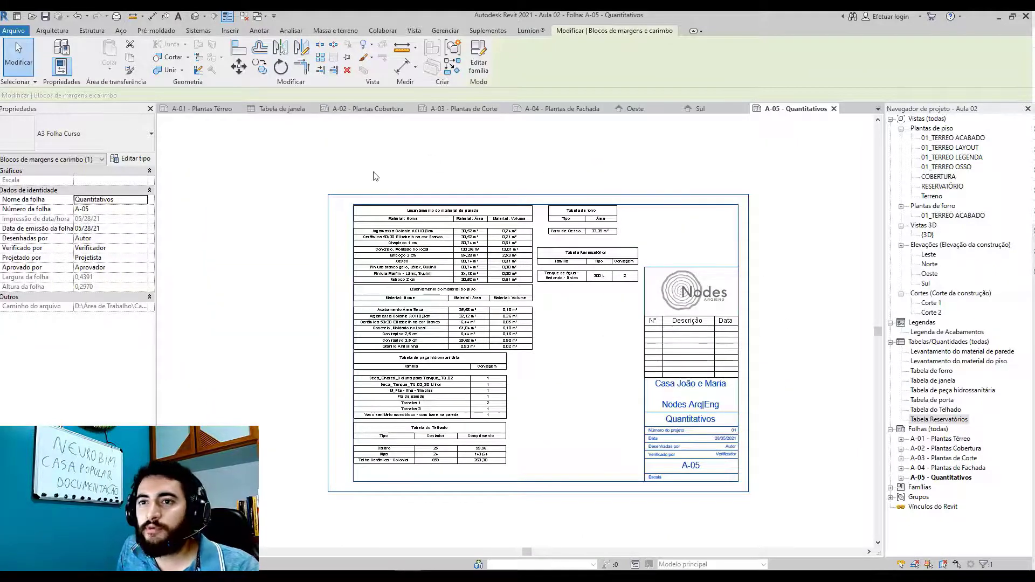
# - Open the default 3D view of the house and close all inactive views
pyautogui.click(195, 16)
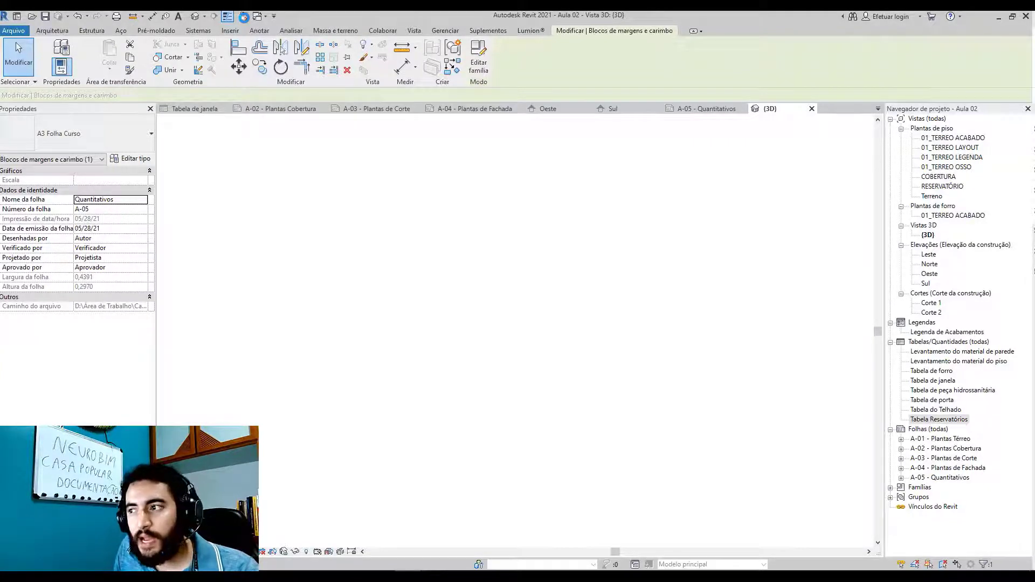
pyautogui.click(244, 16)
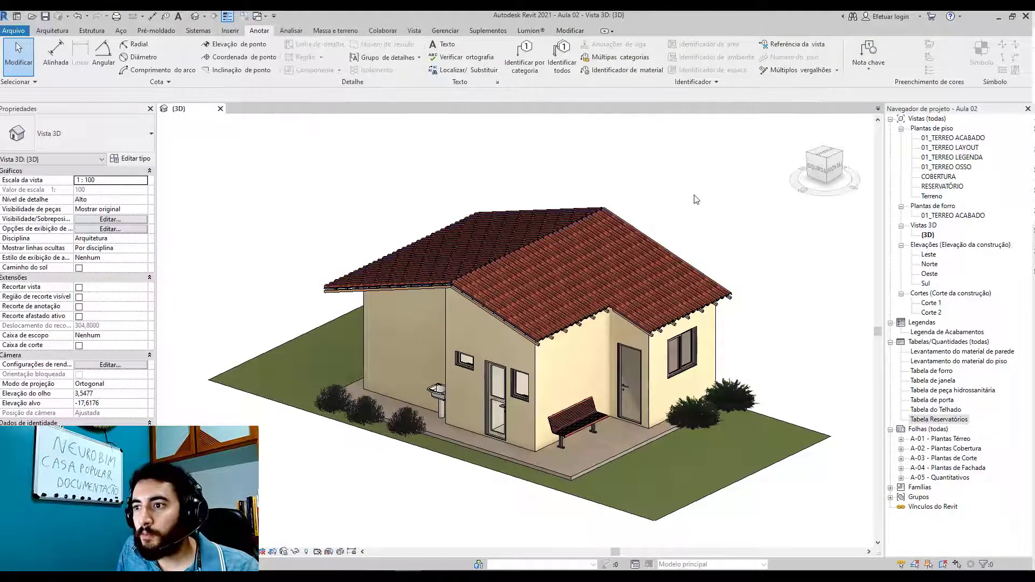